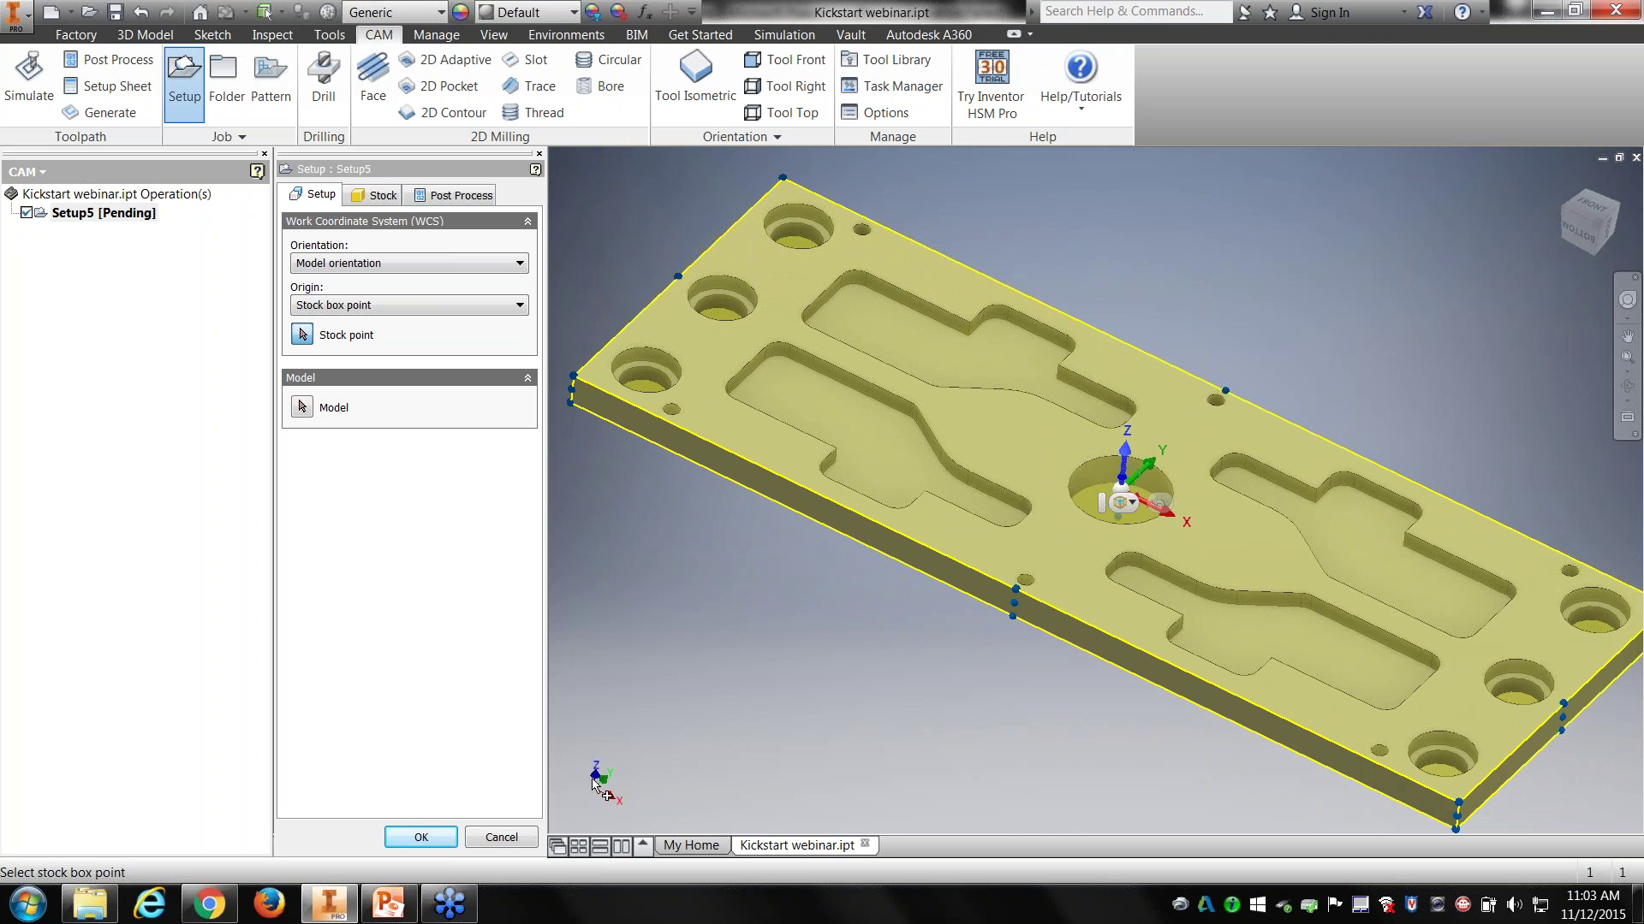
# Step: Set the WCS orientation to Select Z axis/plane & X axis and align the Z axis to the plate's top face
pyautogui.click(1122, 489)
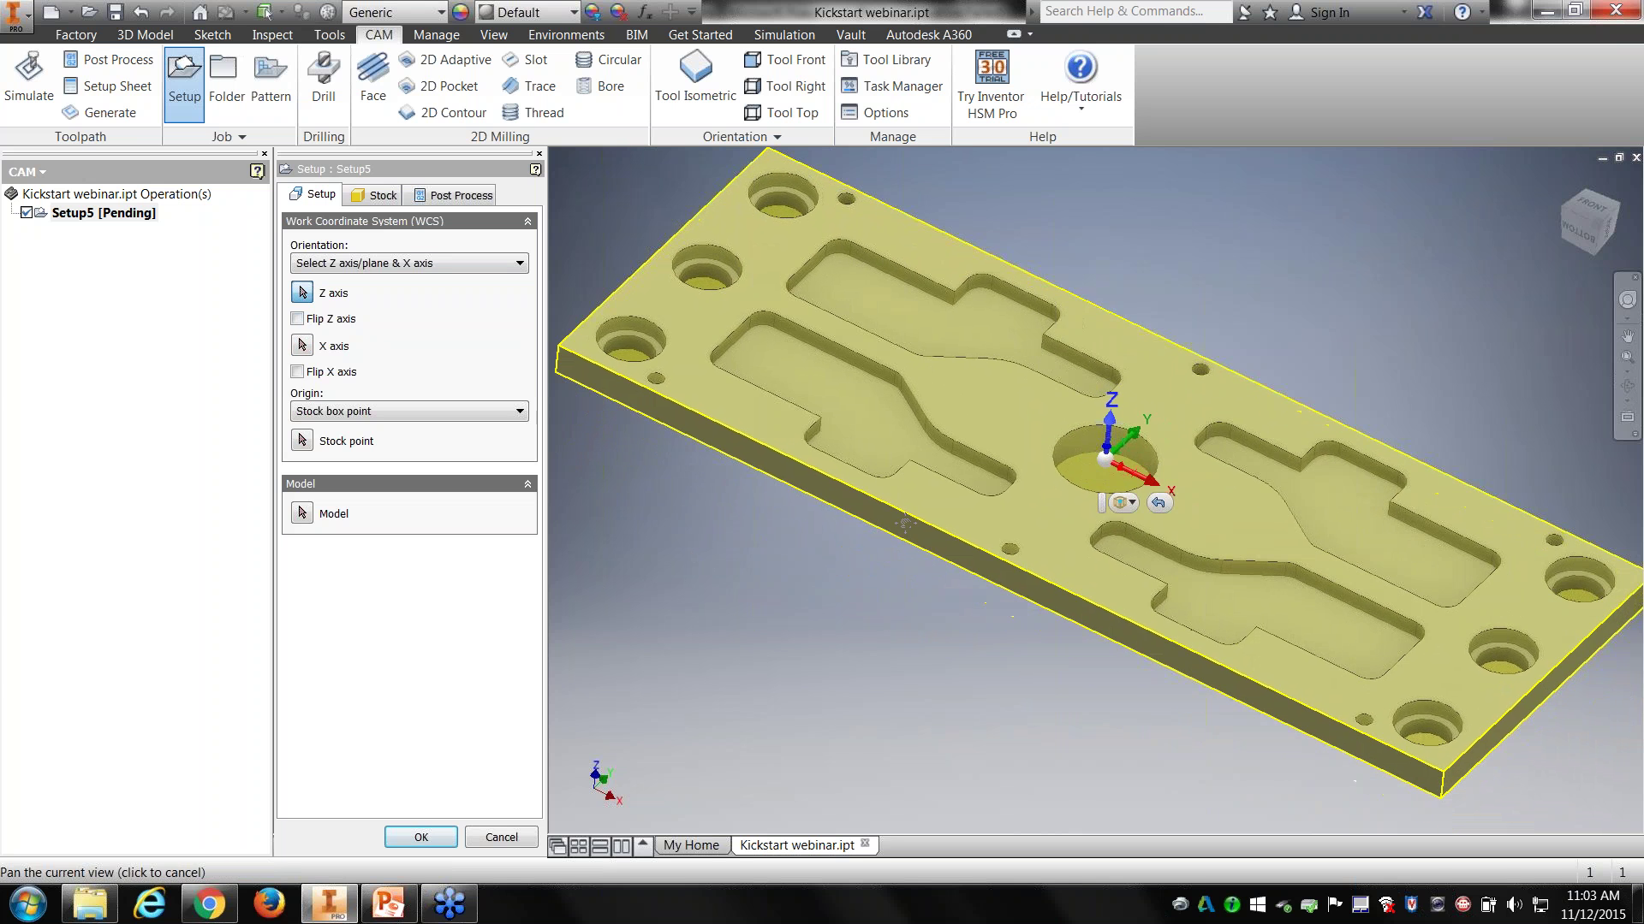
pyautogui.click(944, 511)
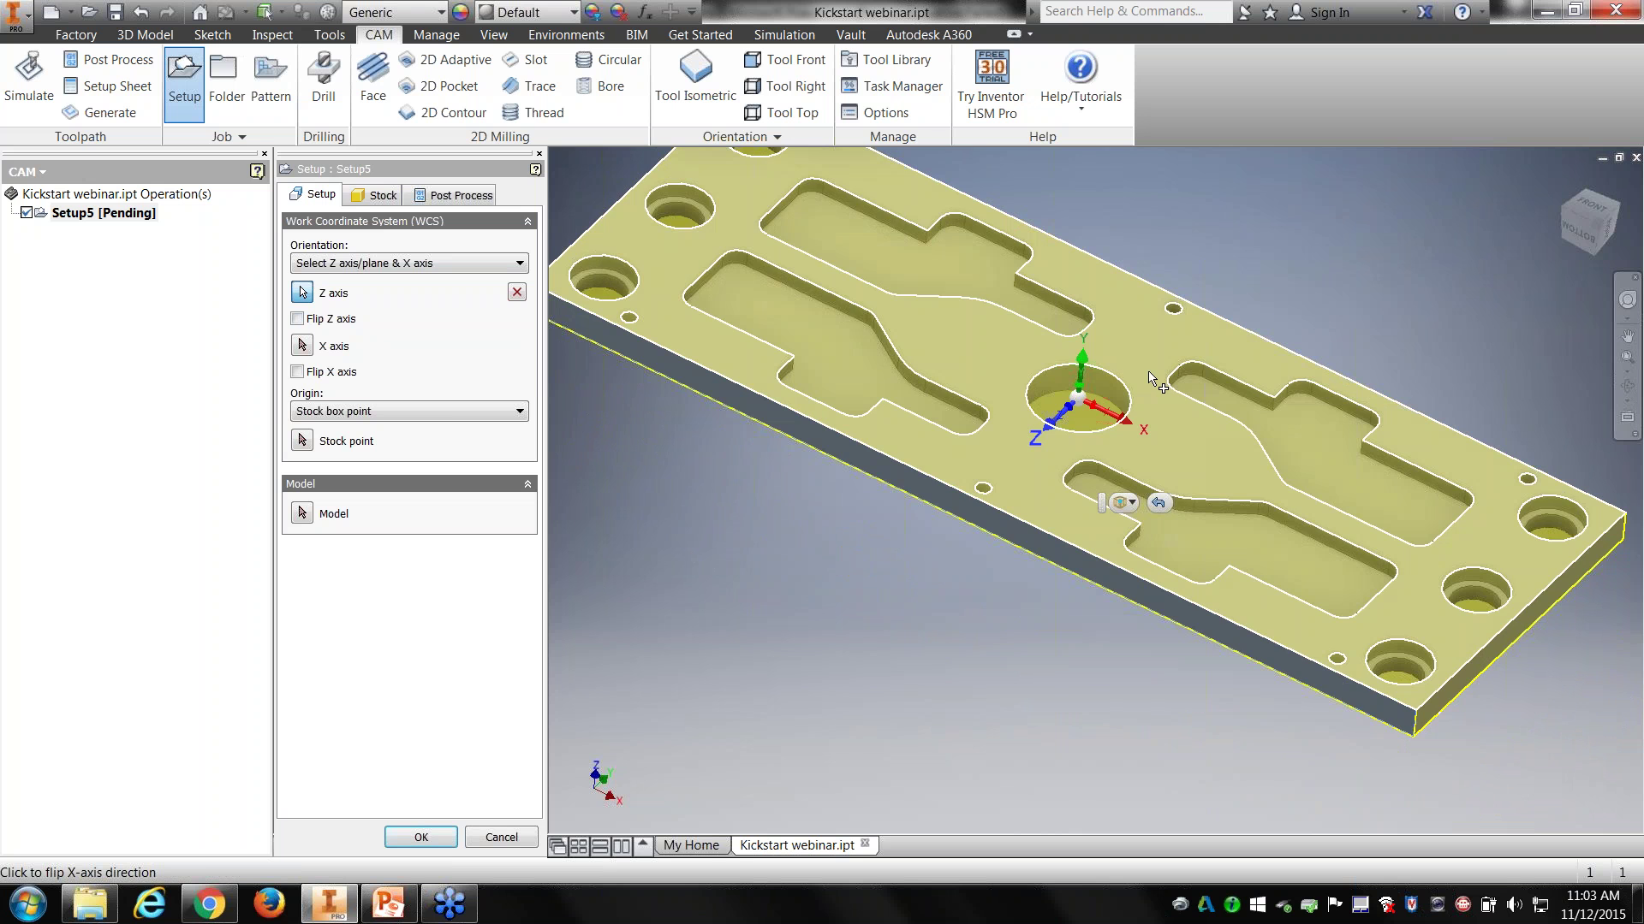
pyautogui.scroll(3, 1149, 382)
pyautogui.scroll(3, 941, 488)
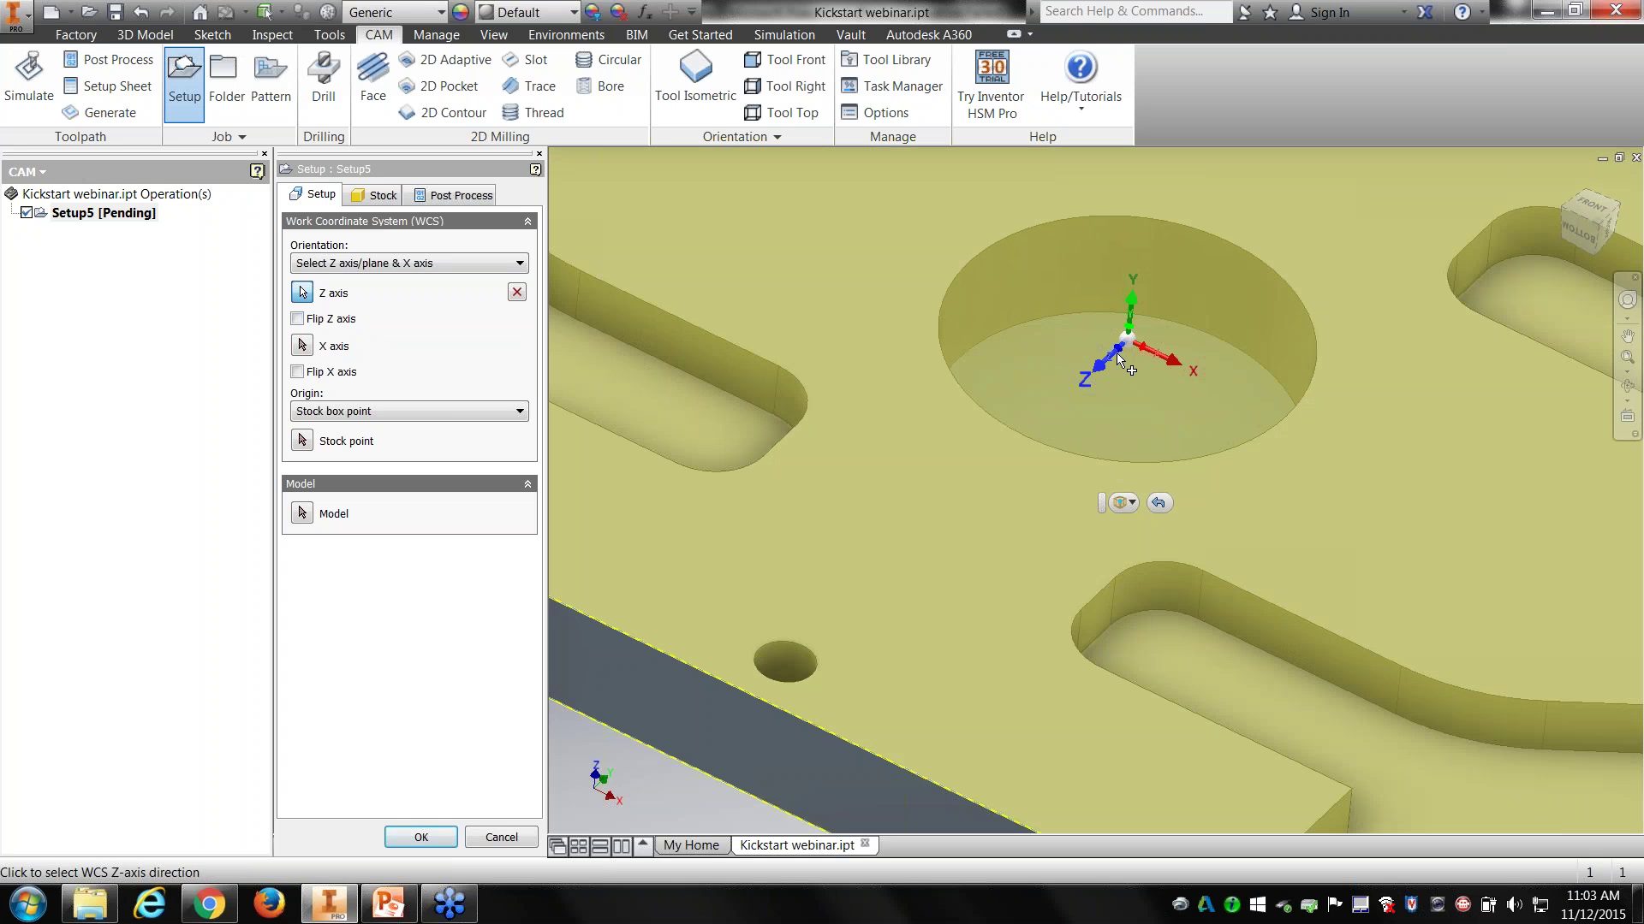
pyautogui.click(1117, 355)
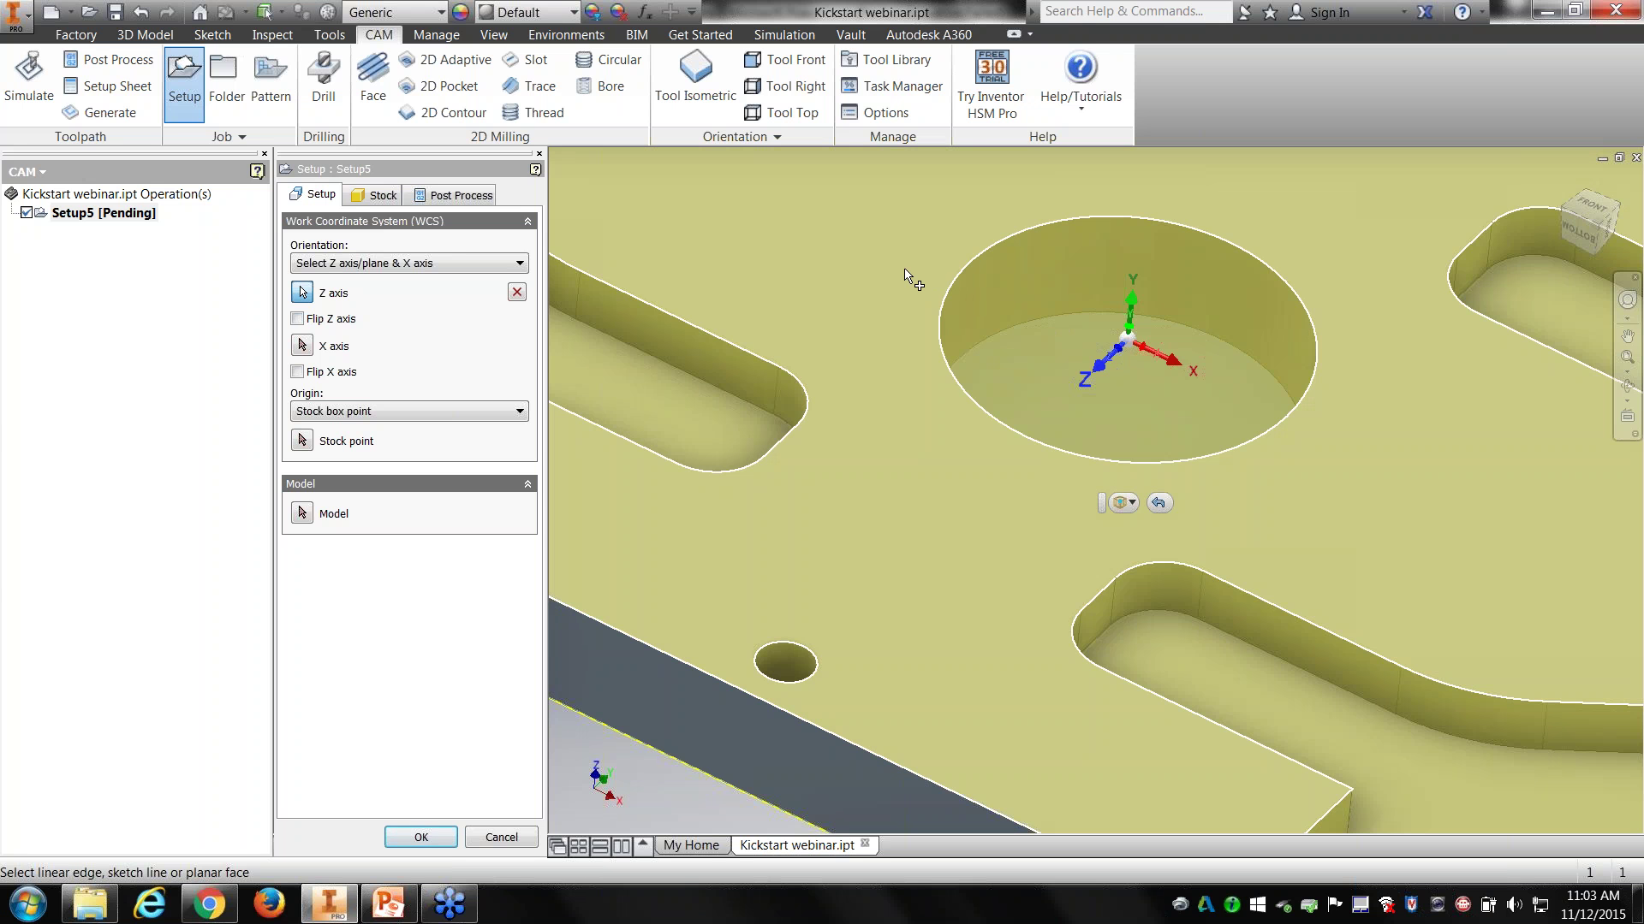
pyautogui.click(905, 276)
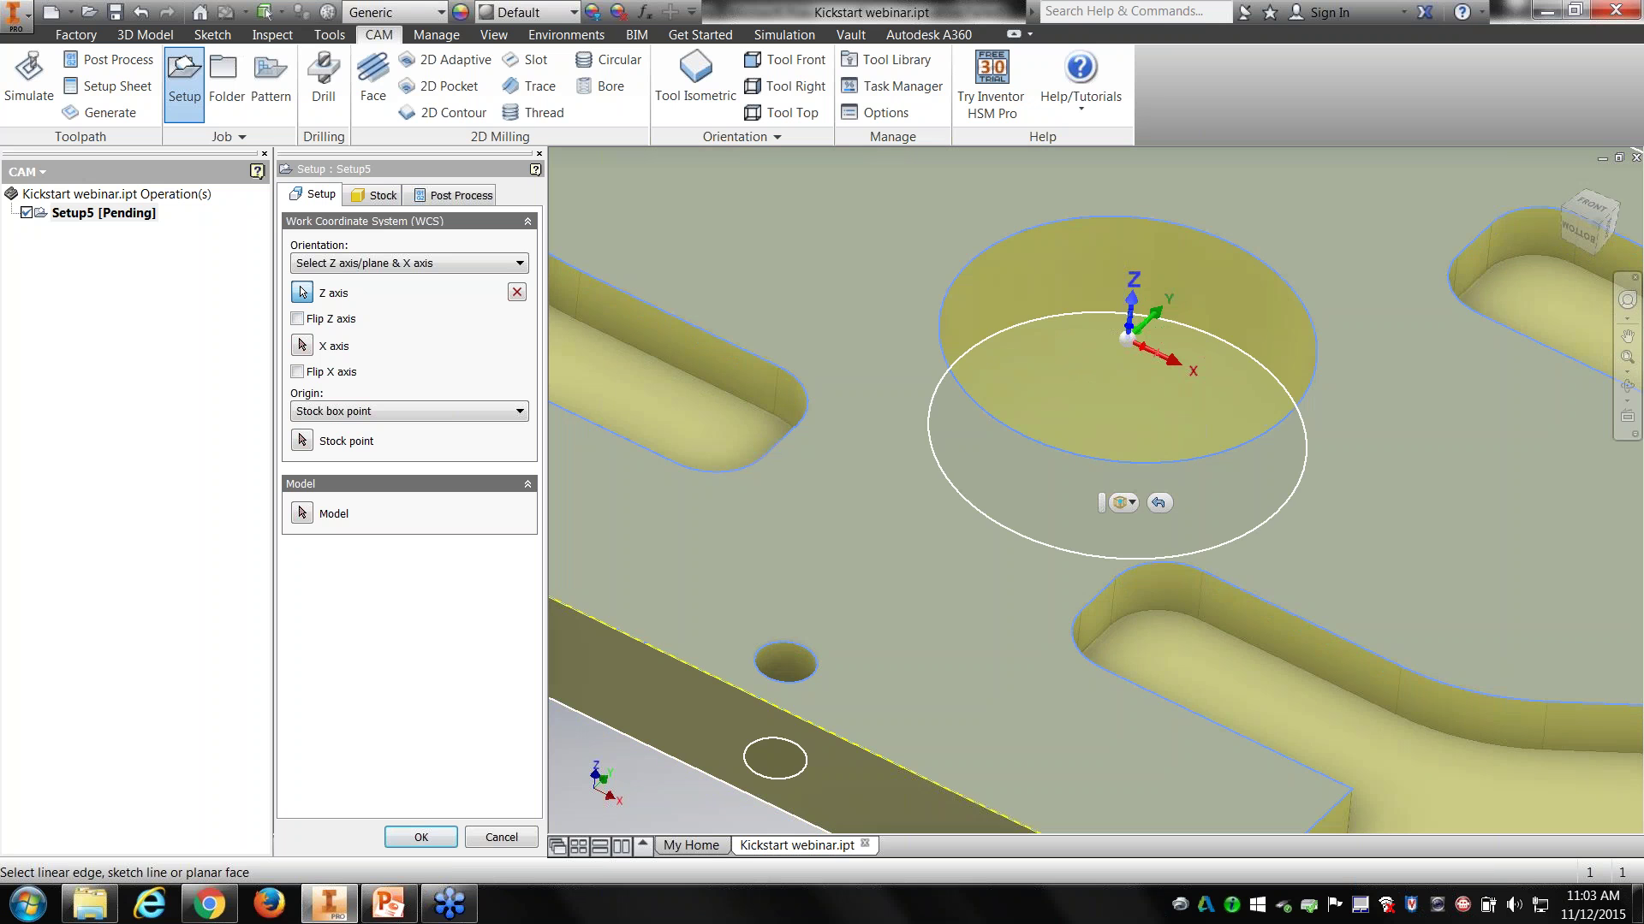
# Step: Flip the WCS Z axis direction and flip it back to point up from the top face
pyautogui.moveTo(1388, 323); pyautogui.dragTo(1344, 428, button='middle')
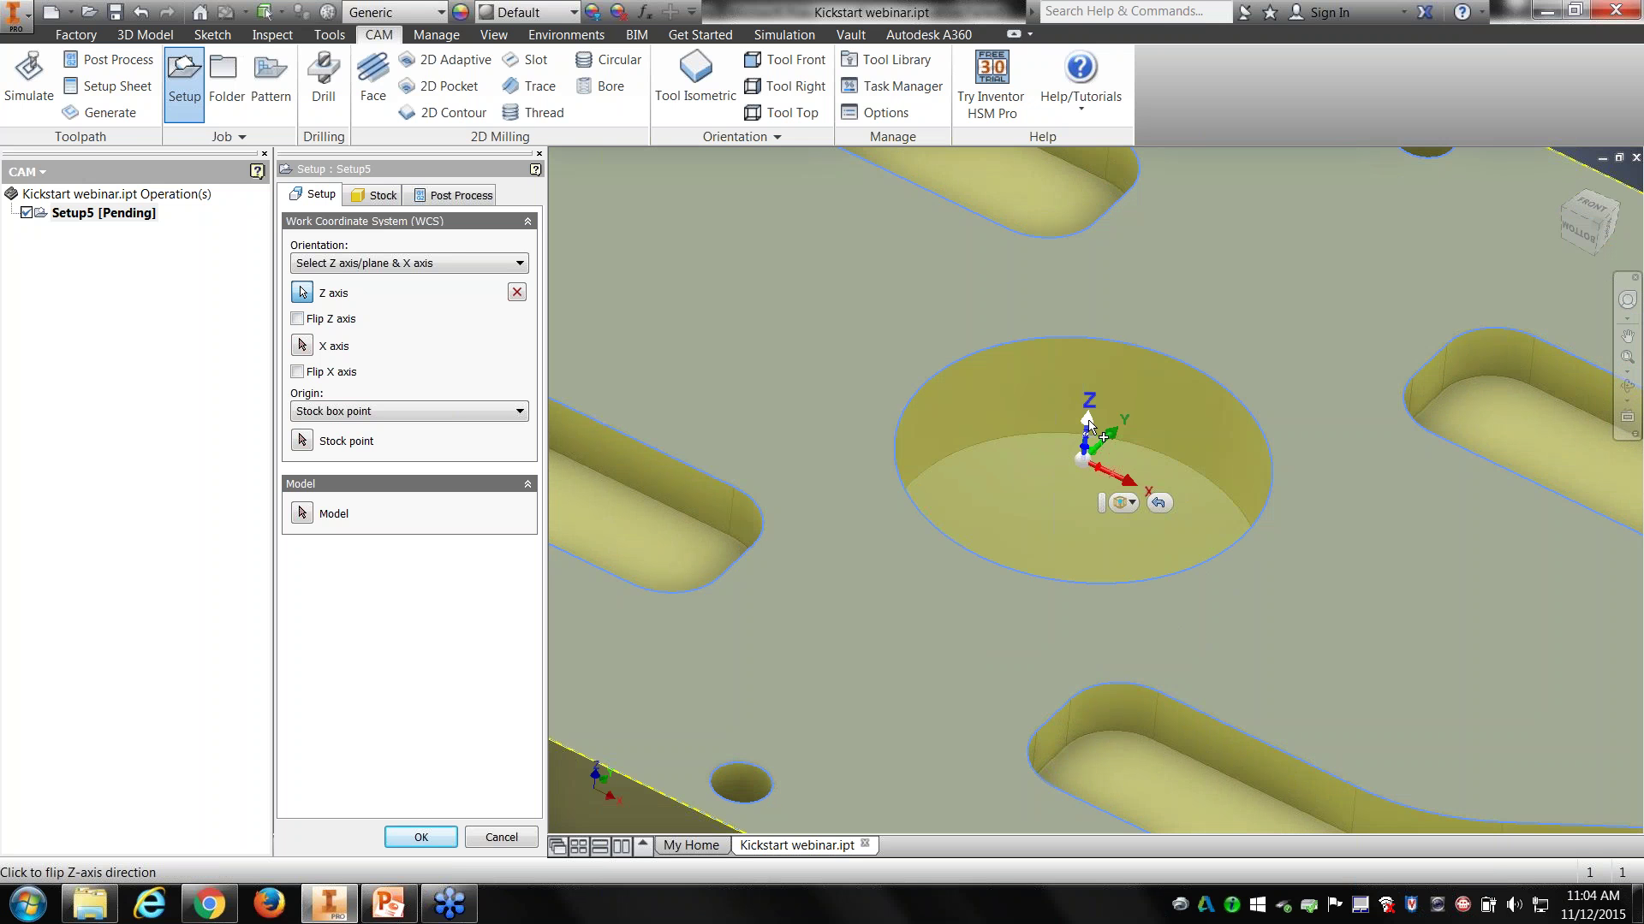
pyautogui.click(1088, 425)
pyautogui.click(1078, 511)
pyautogui.scroll(-5, 1066, 490)
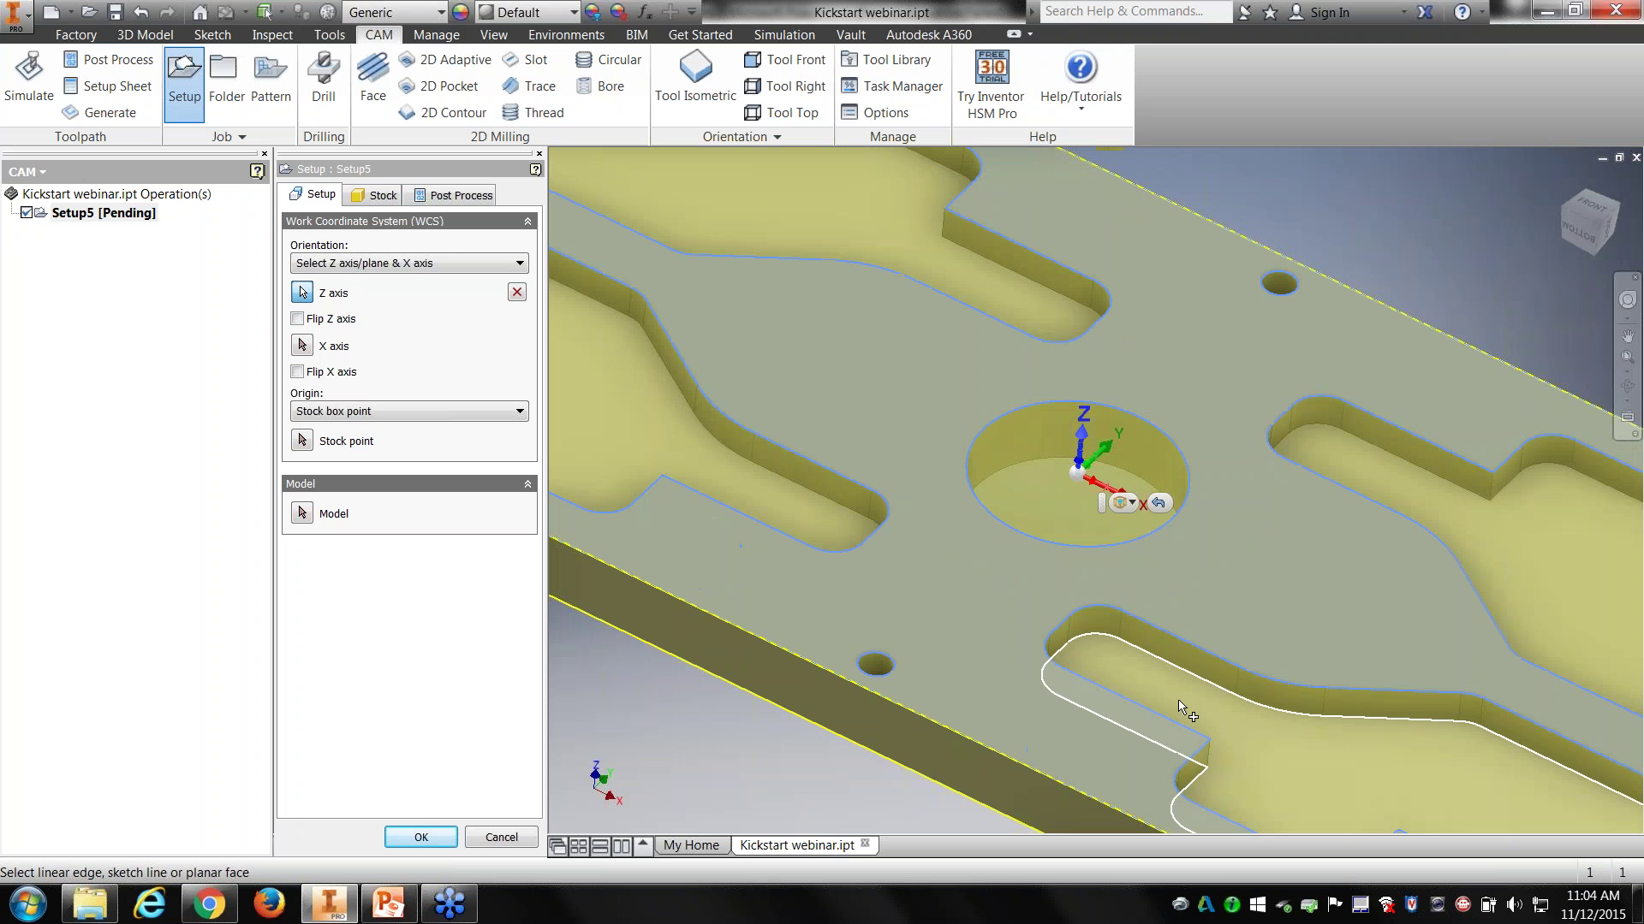
pyautogui.moveTo(1285, 727); pyautogui.dragTo(1433, 651, button='middle')
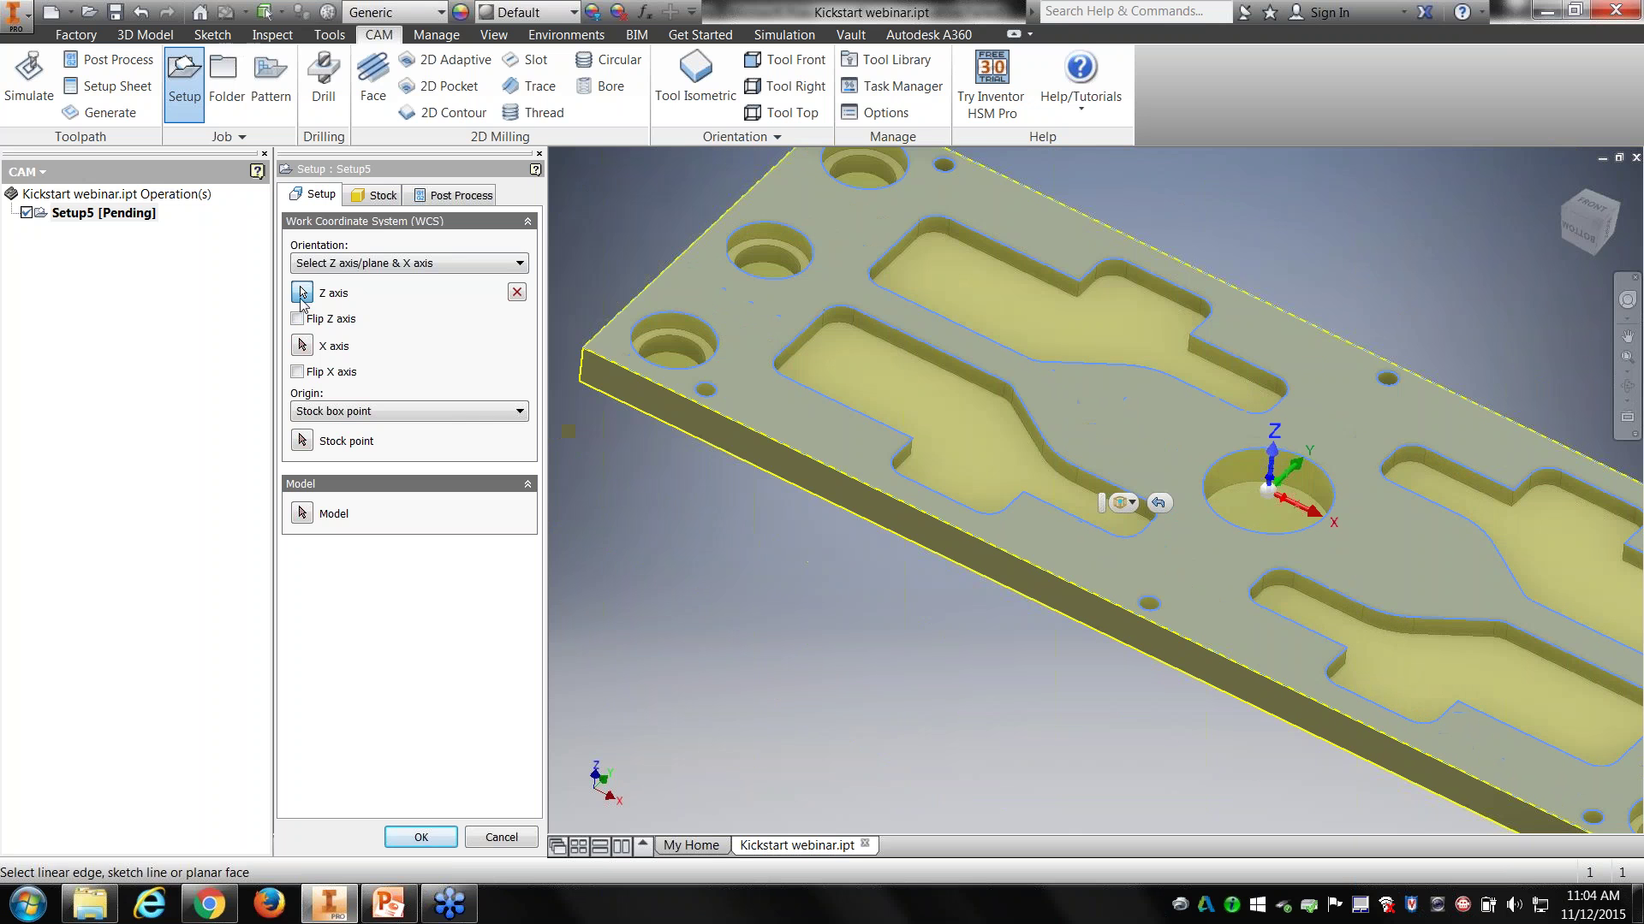
# Step: Set the WCS origin to Selected point and place it on the small hole near the plate's front -X corner
pyautogui.click(354, 415)
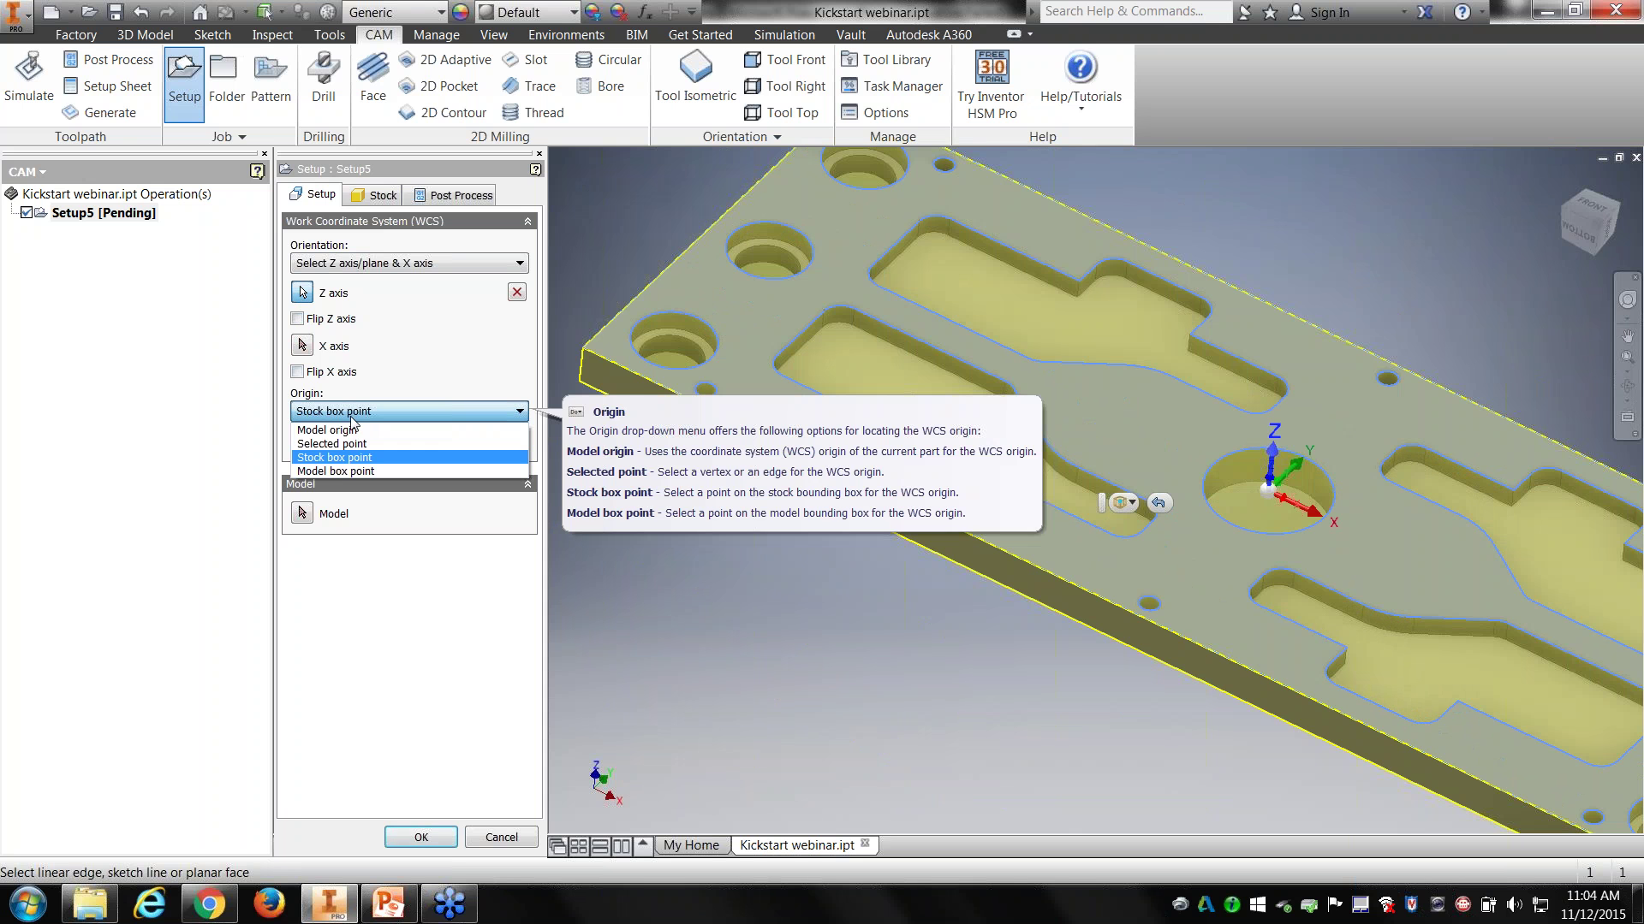
pyautogui.click(332, 444)
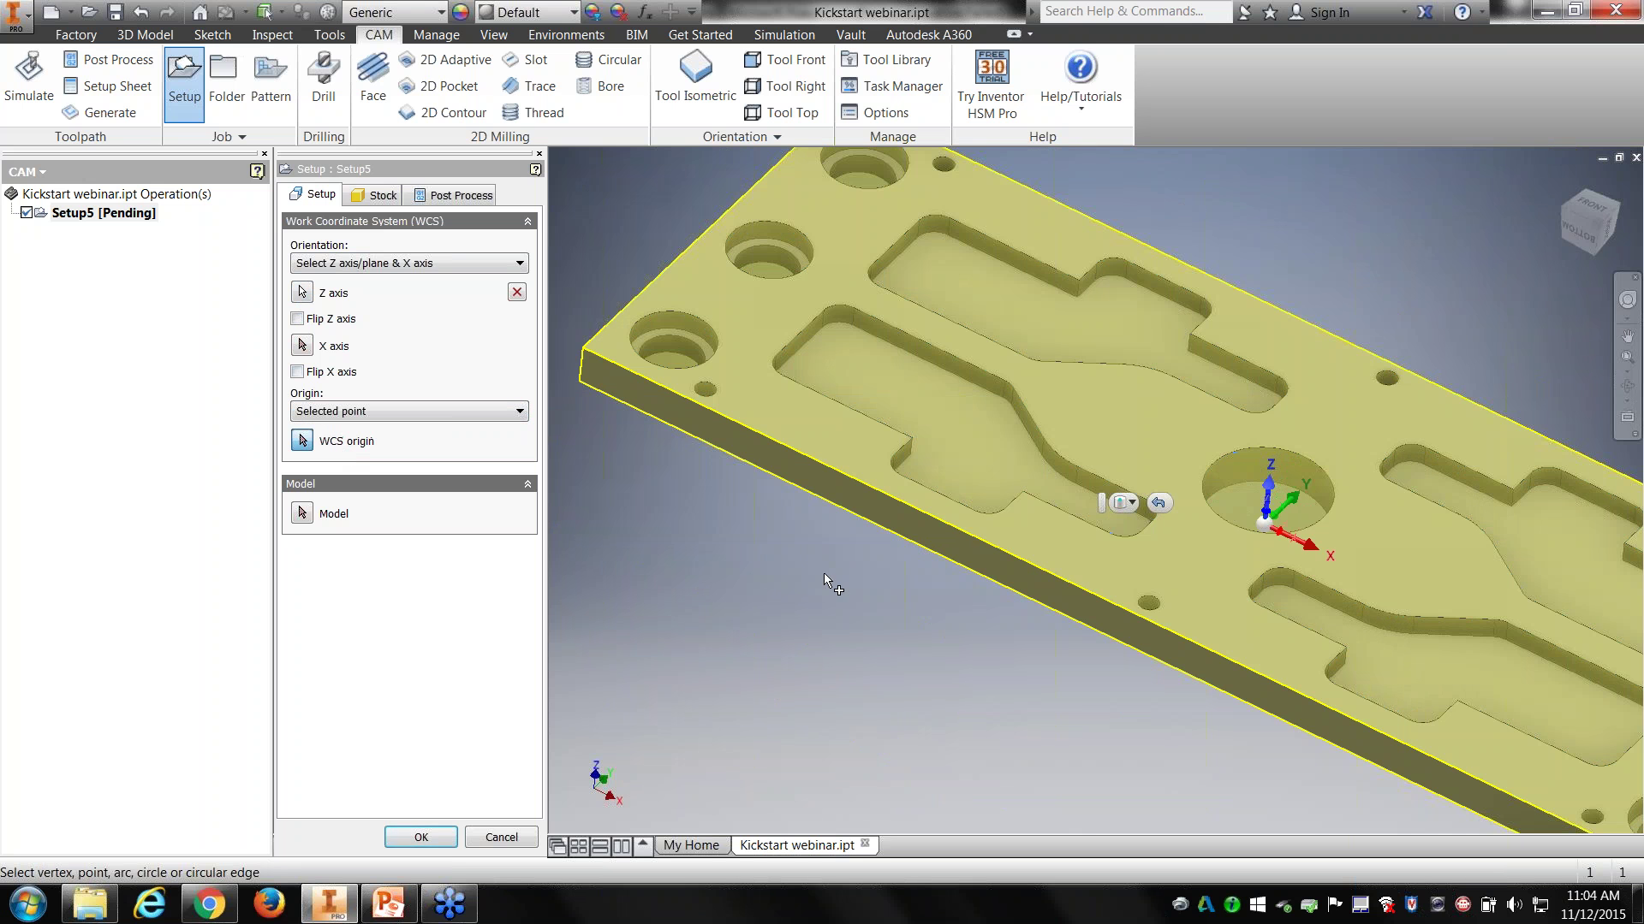
pyautogui.click(715, 398)
pyautogui.scroll(5, 702, 376)
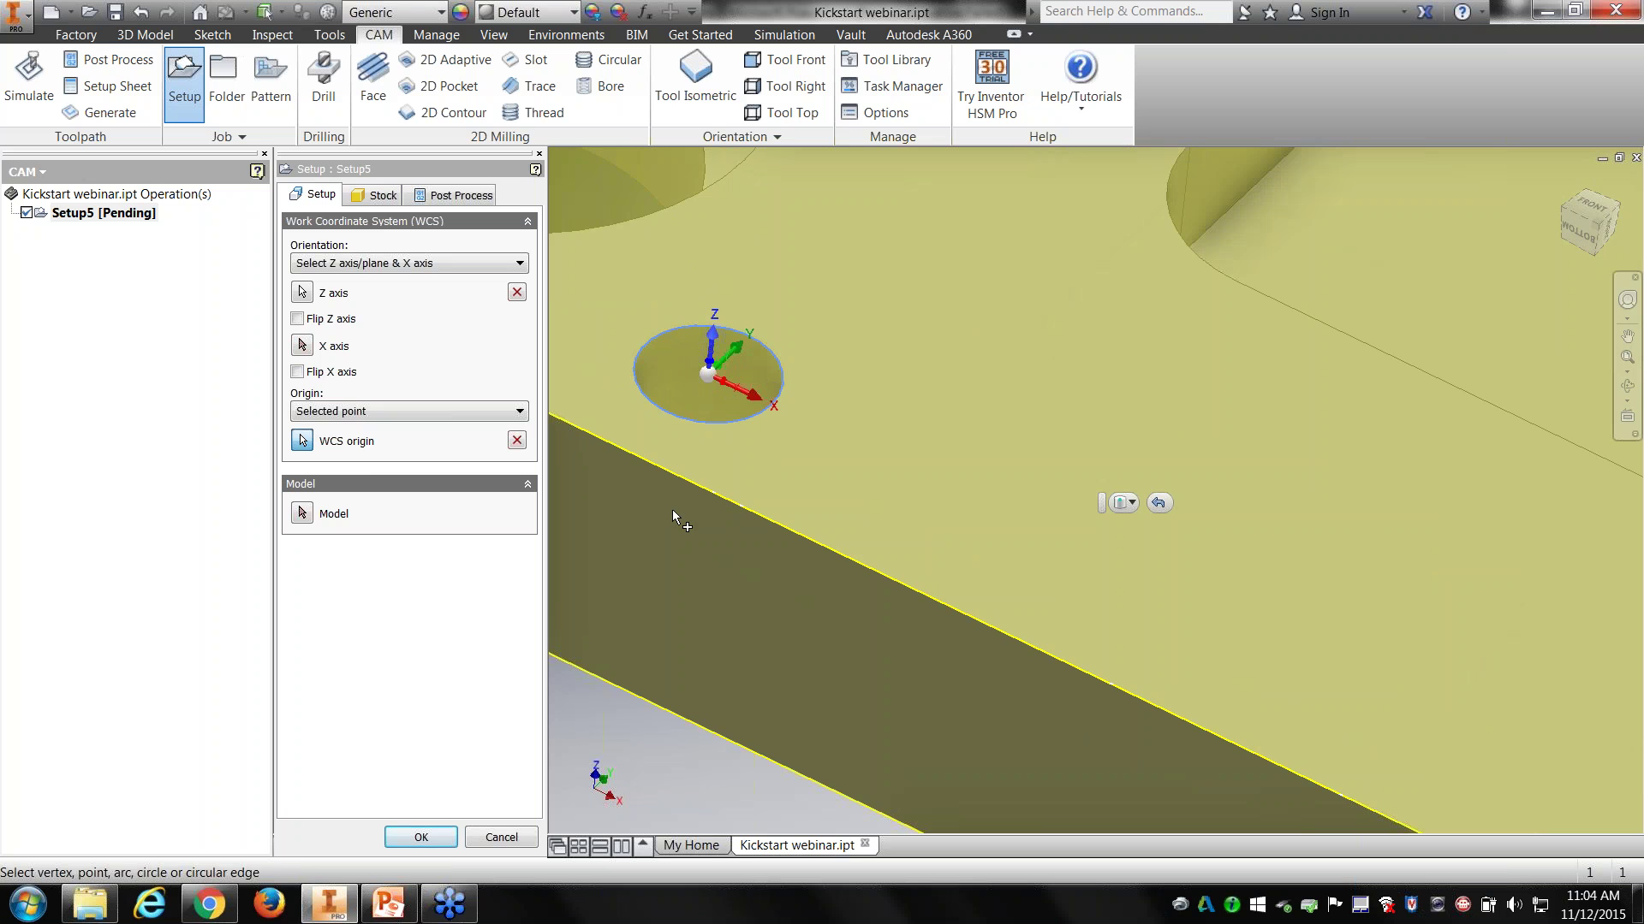
# Step: Try the Stock box point and Model box point options for the WCS origin
pyautogui.click(453, 412)
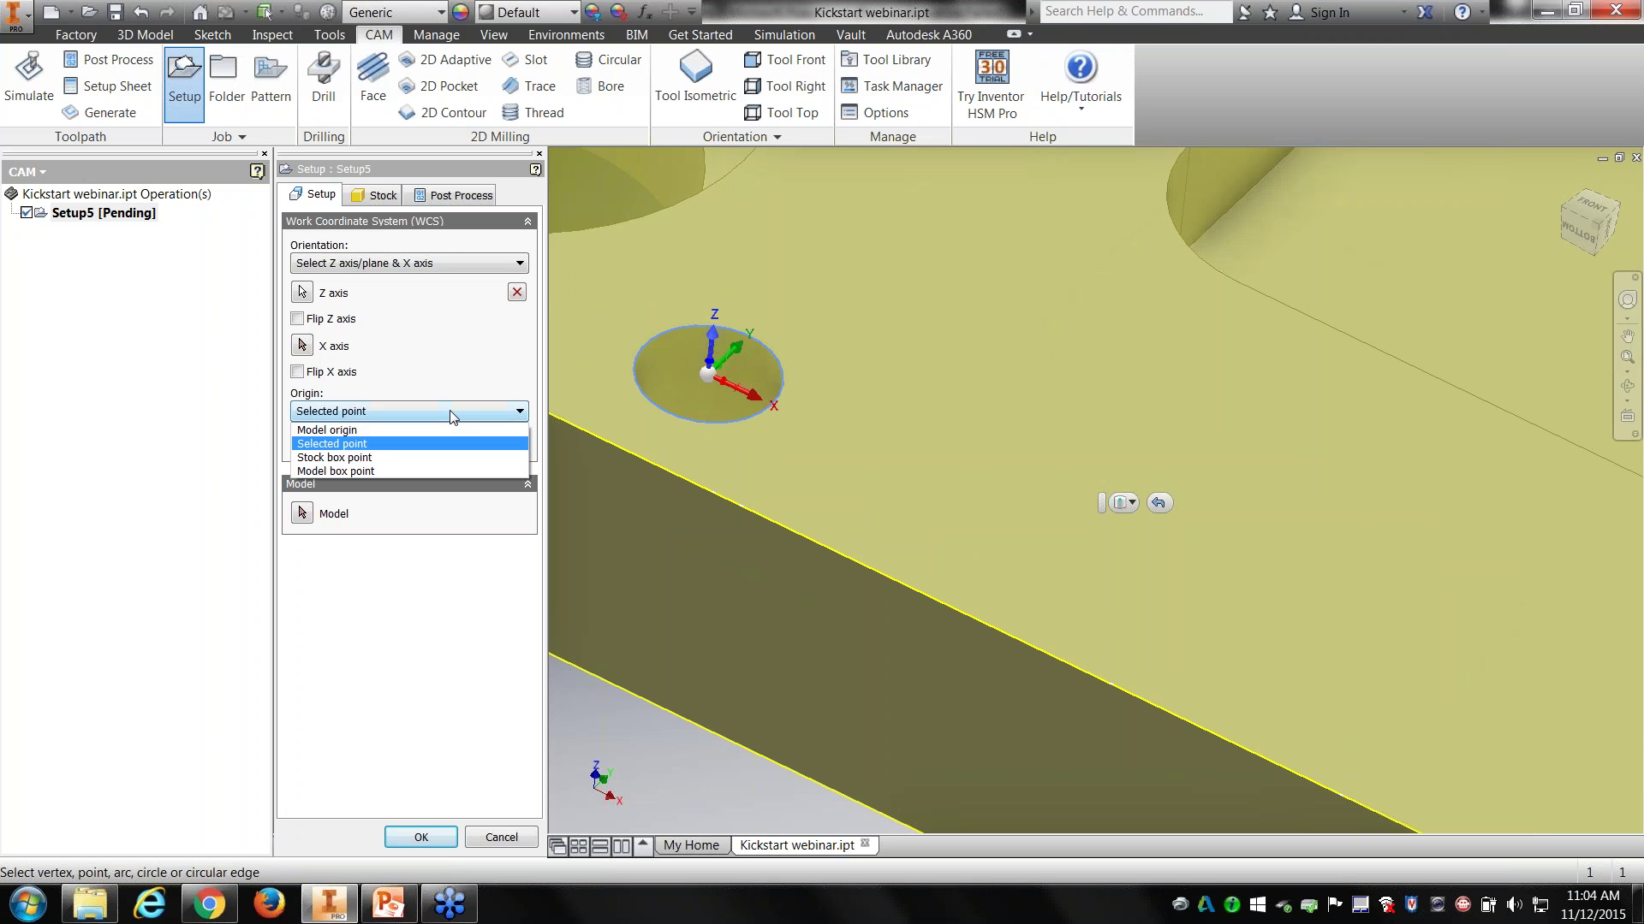
pyautogui.click(338, 458)
pyautogui.scroll(-5, 1248, 568)
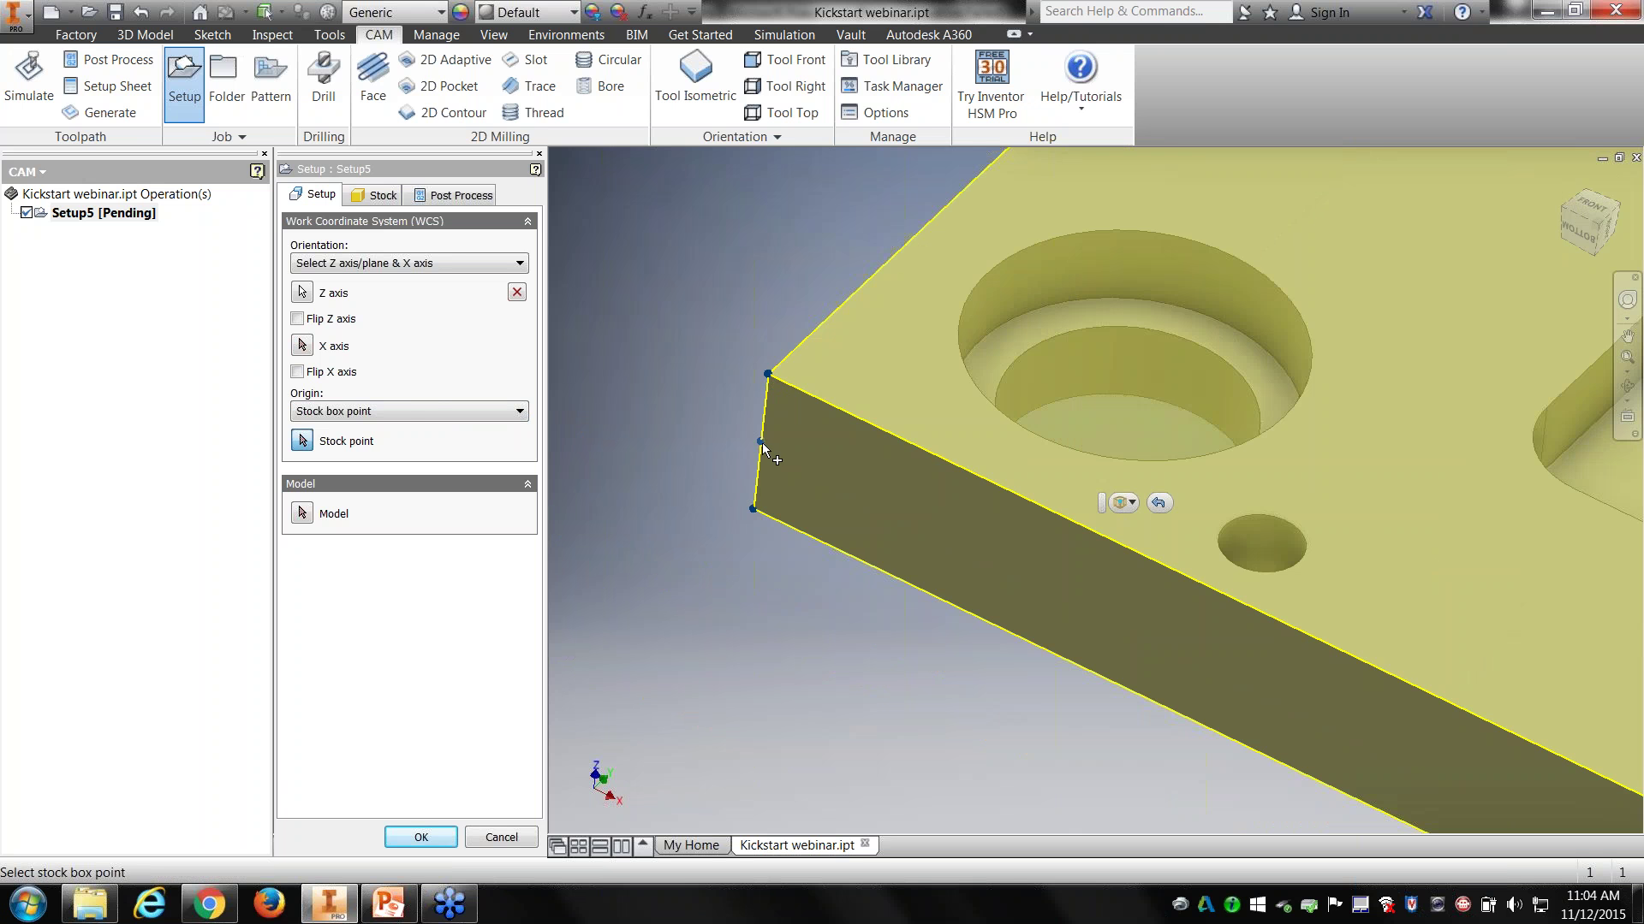
pyautogui.click(411, 414)
pyautogui.click(326, 472)
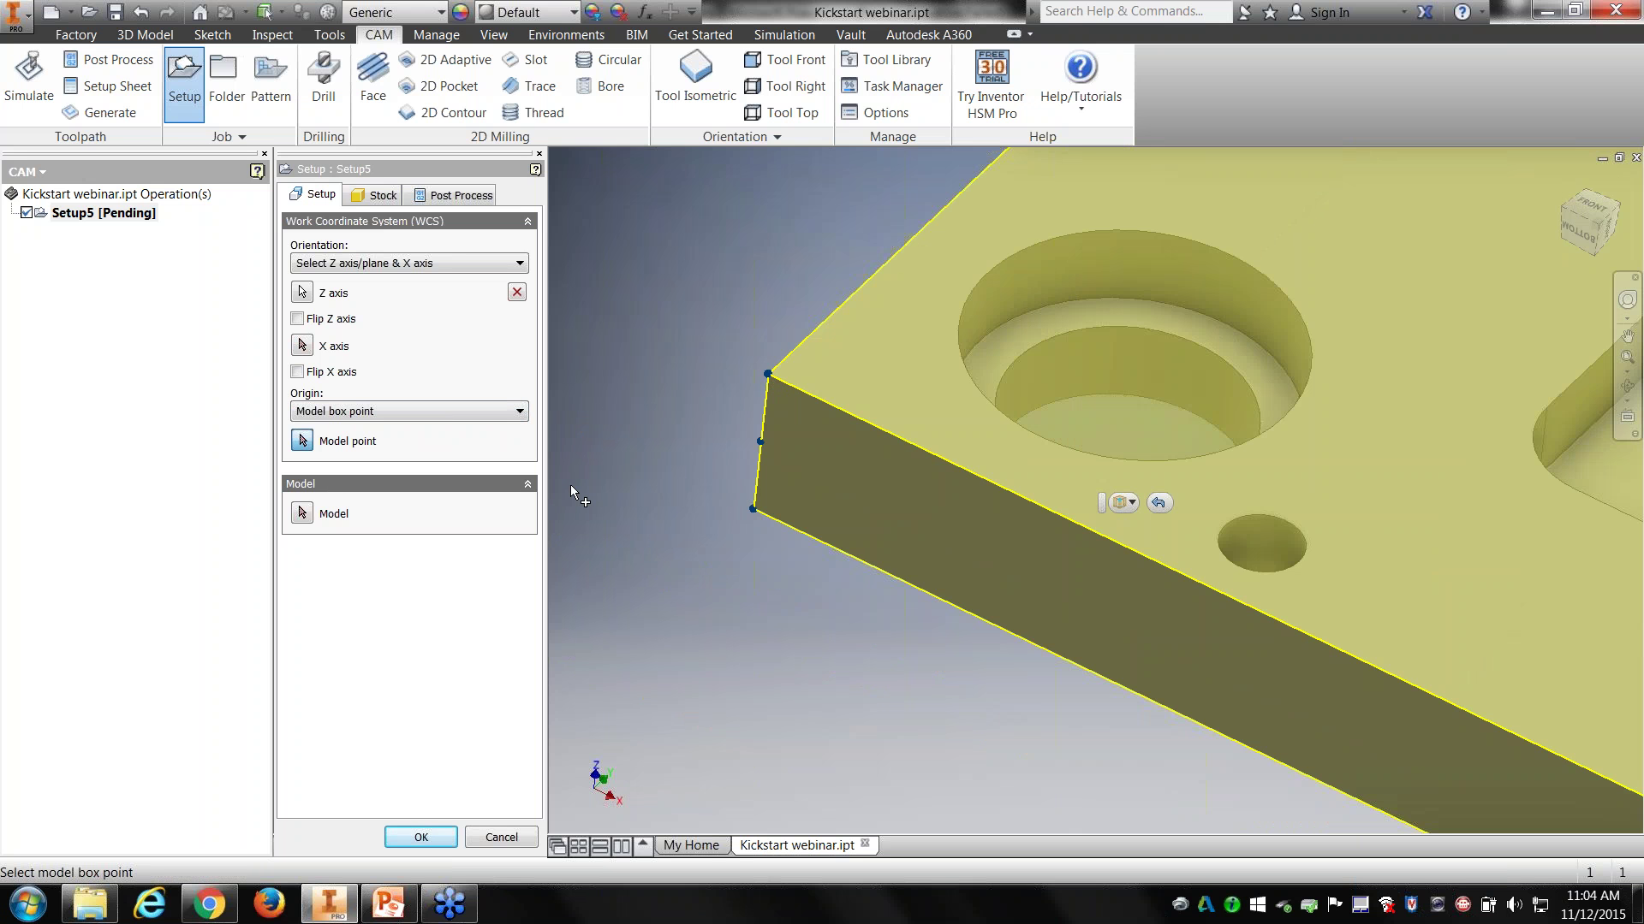
# Step: Set the WCS origin to the stock box point at the upper -X, -Y corner and select the plate as the setup's model
pyautogui.click(342, 412)
pyautogui.click(313, 459)
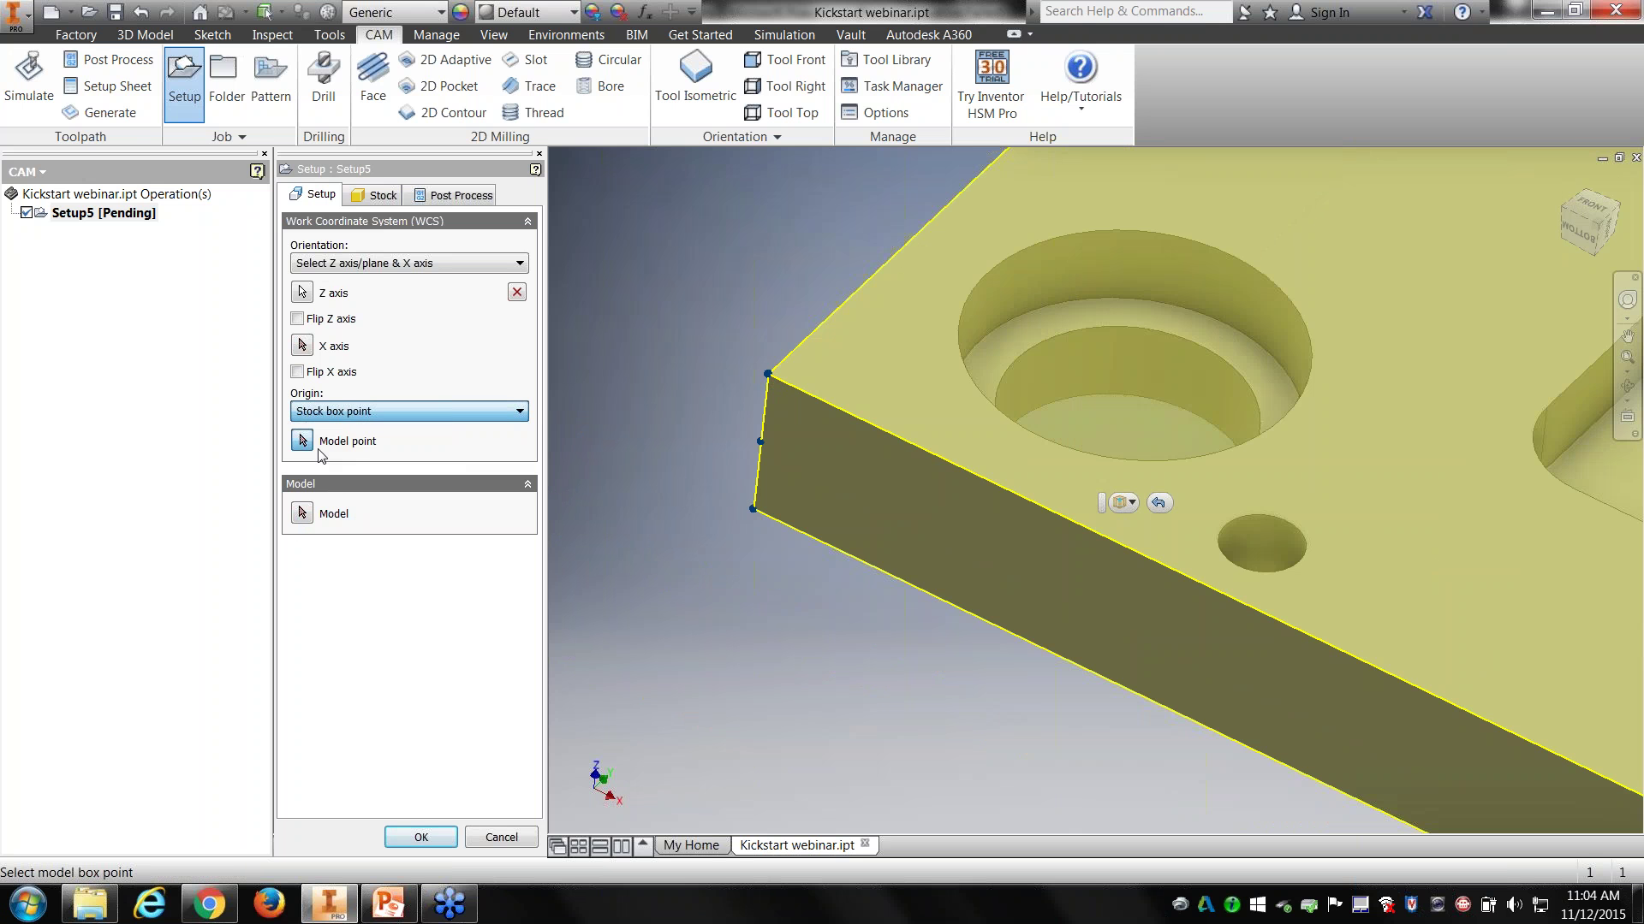
pyautogui.click(768, 375)
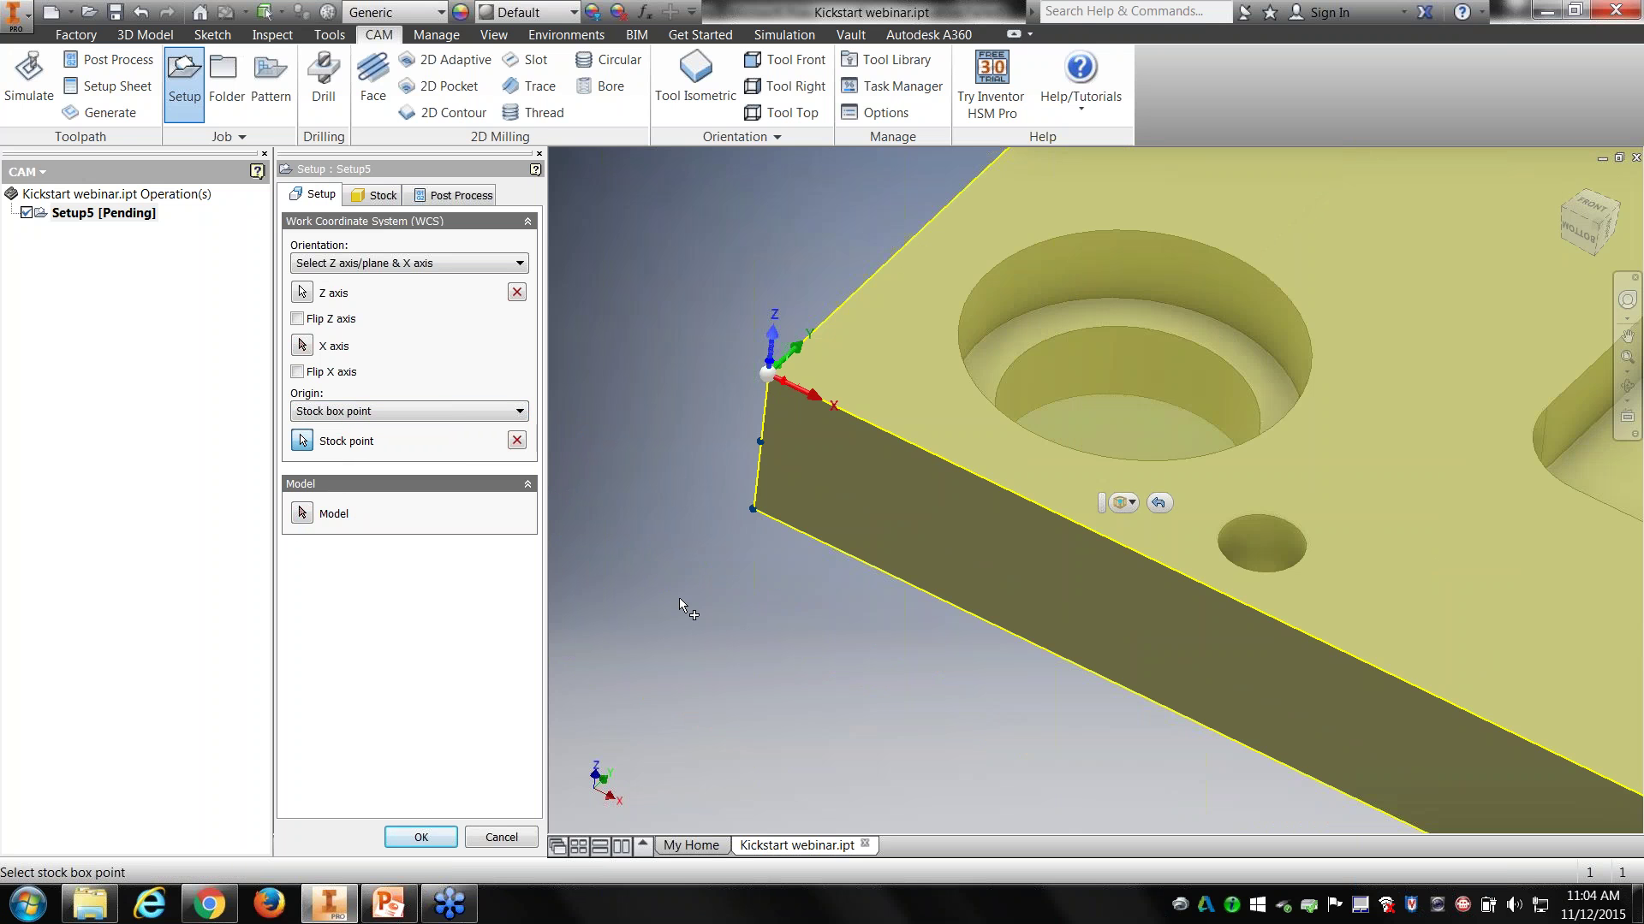
pyautogui.click(1277, 598)
pyautogui.scroll(-6, 1181, 565)
pyautogui.moveTo(1404, 630); pyautogui.dragTo(889, 484, button='middle')
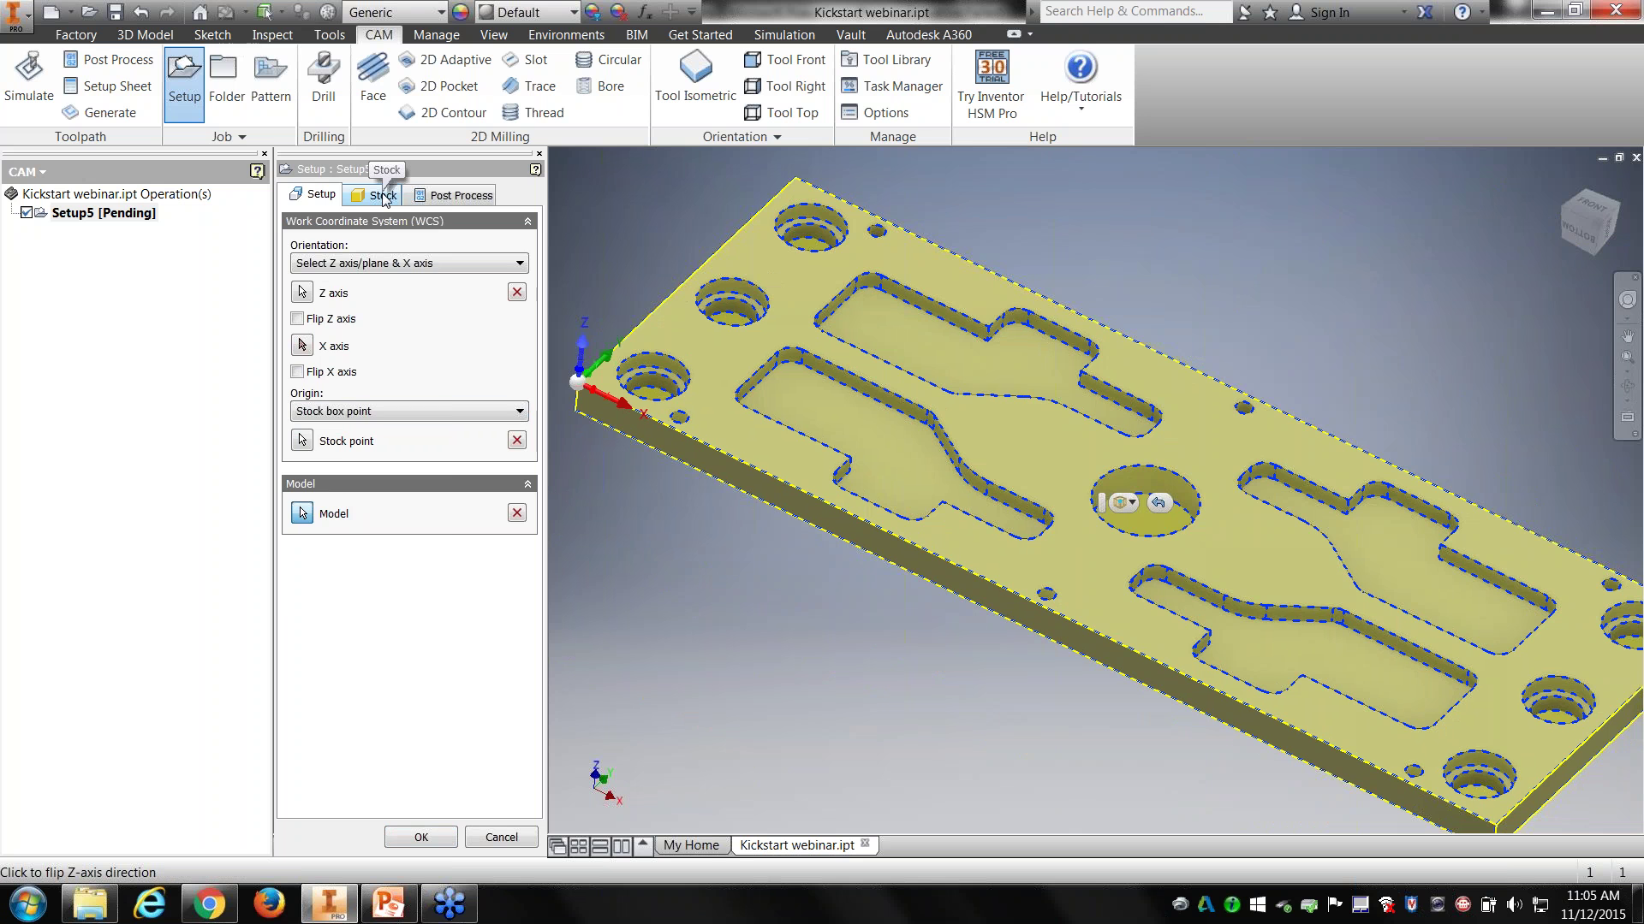
# Step: Open the setup's stock settings and choose the Fixed size box mode
pyautogui.click(384, 197)
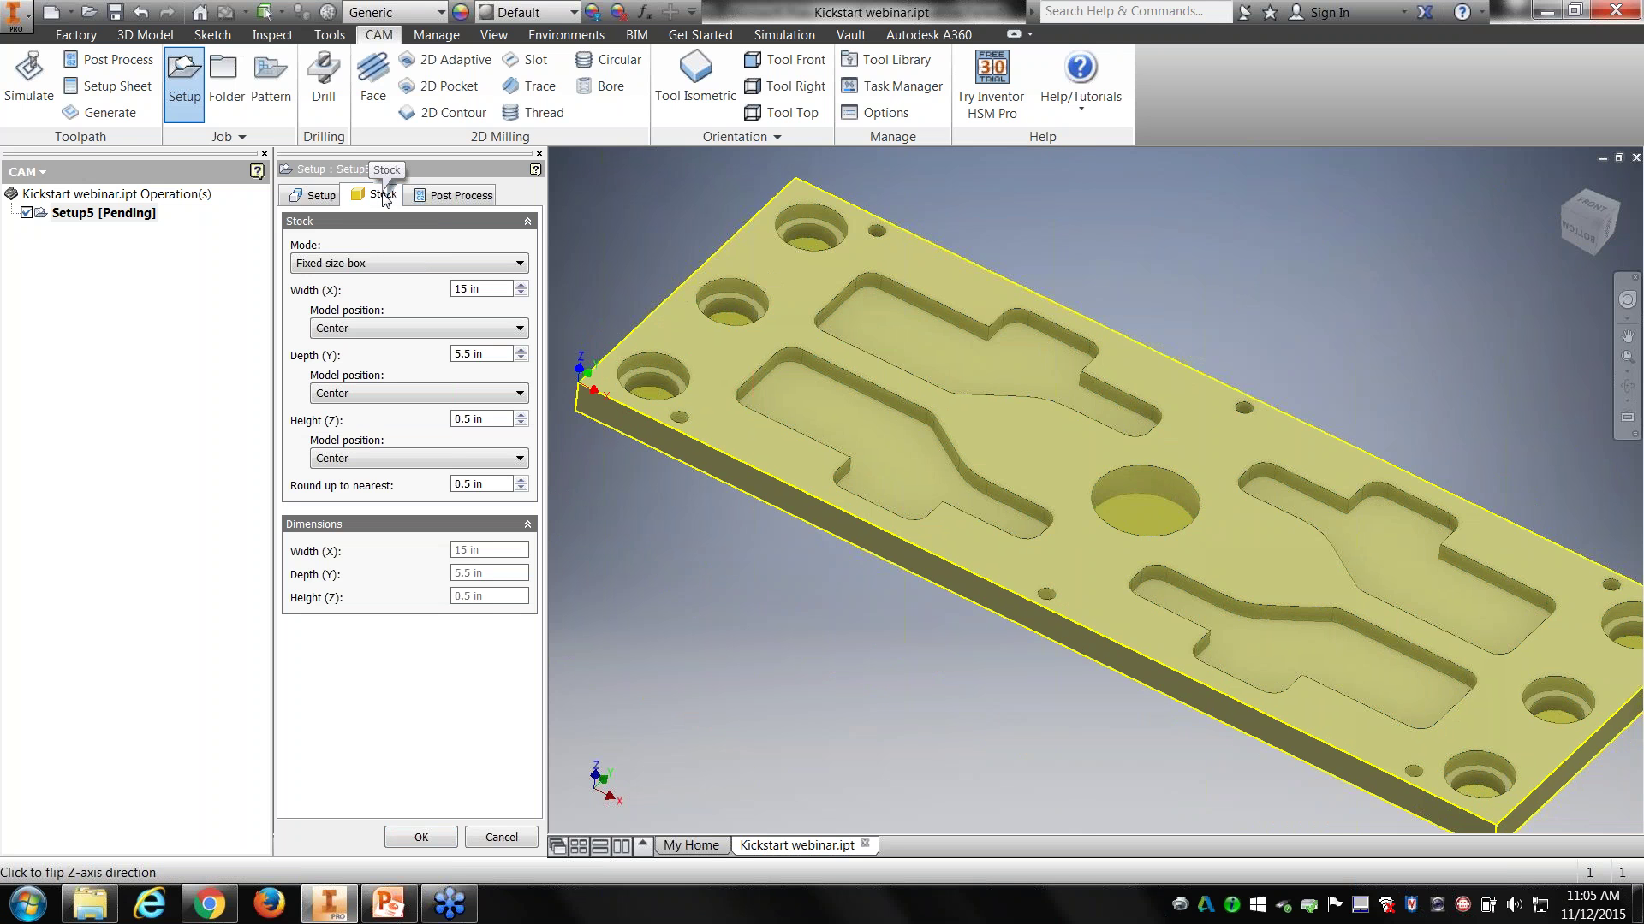
pyautogui.click(402, 263)
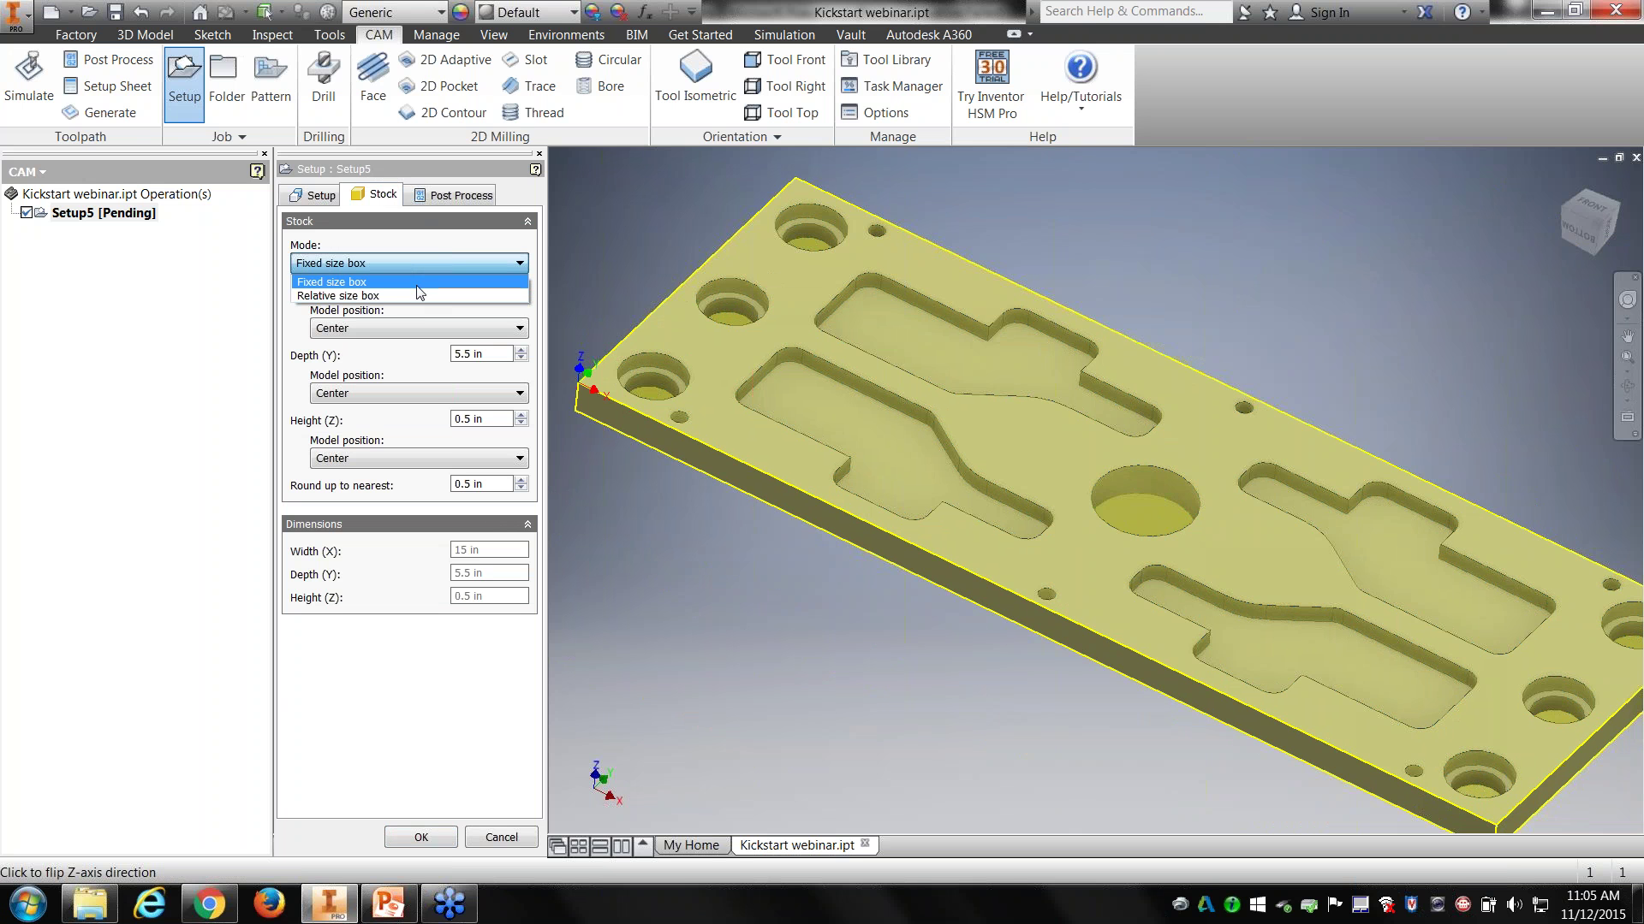
pyautogui.click(426, 283)
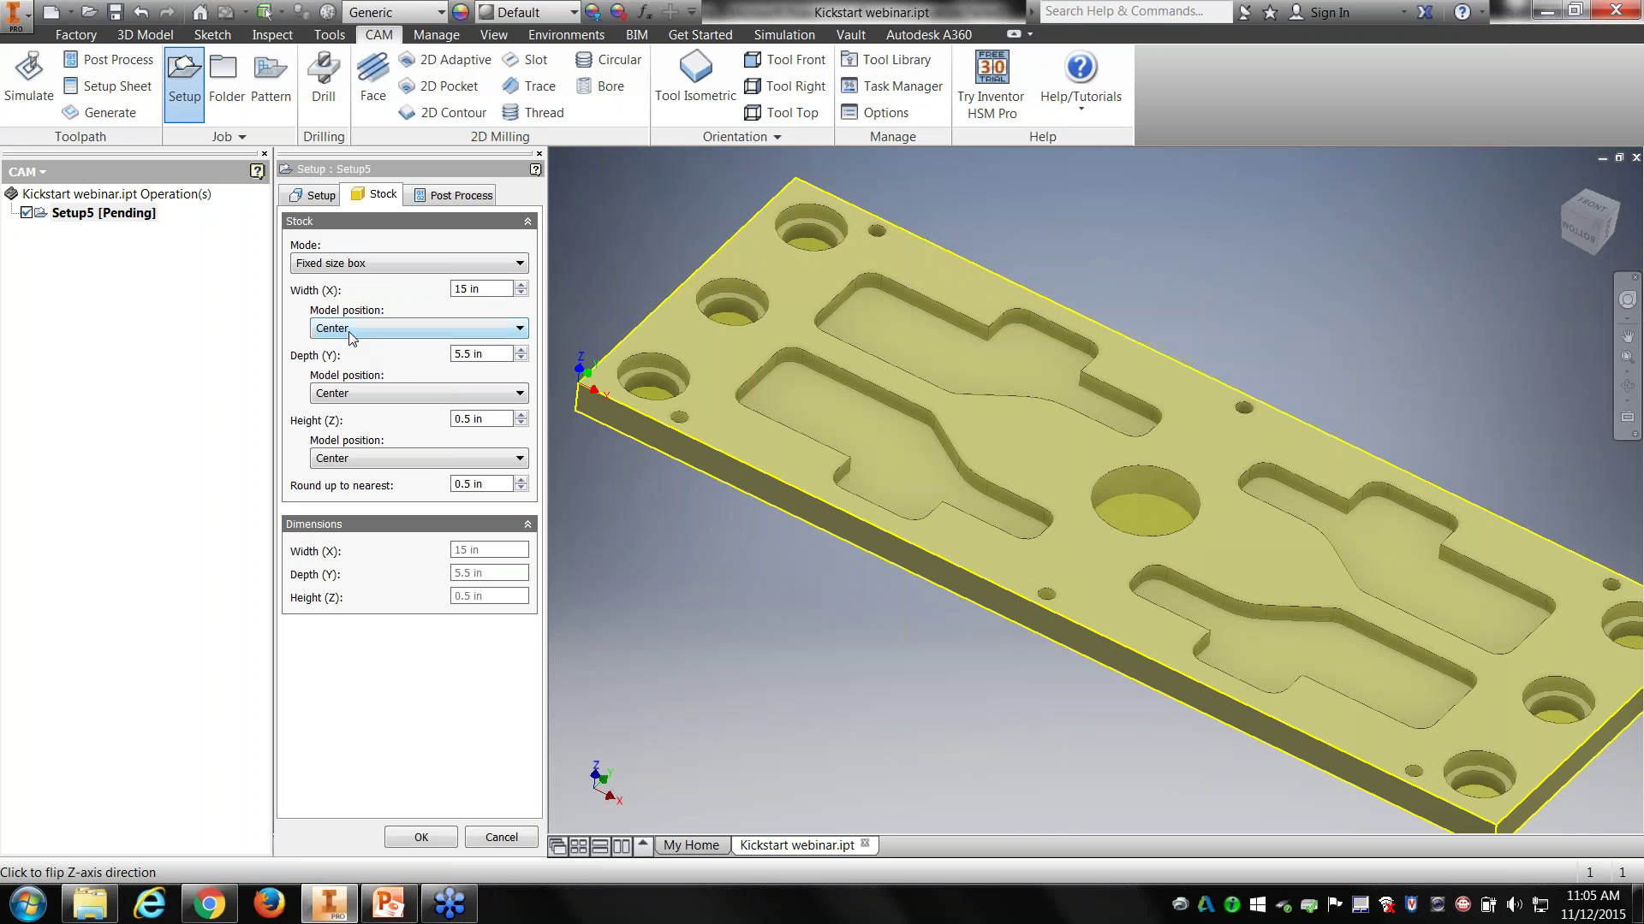
# Step: Set the fixed stock box's width (X) to 30 in
pyautogui.click(380, 329)
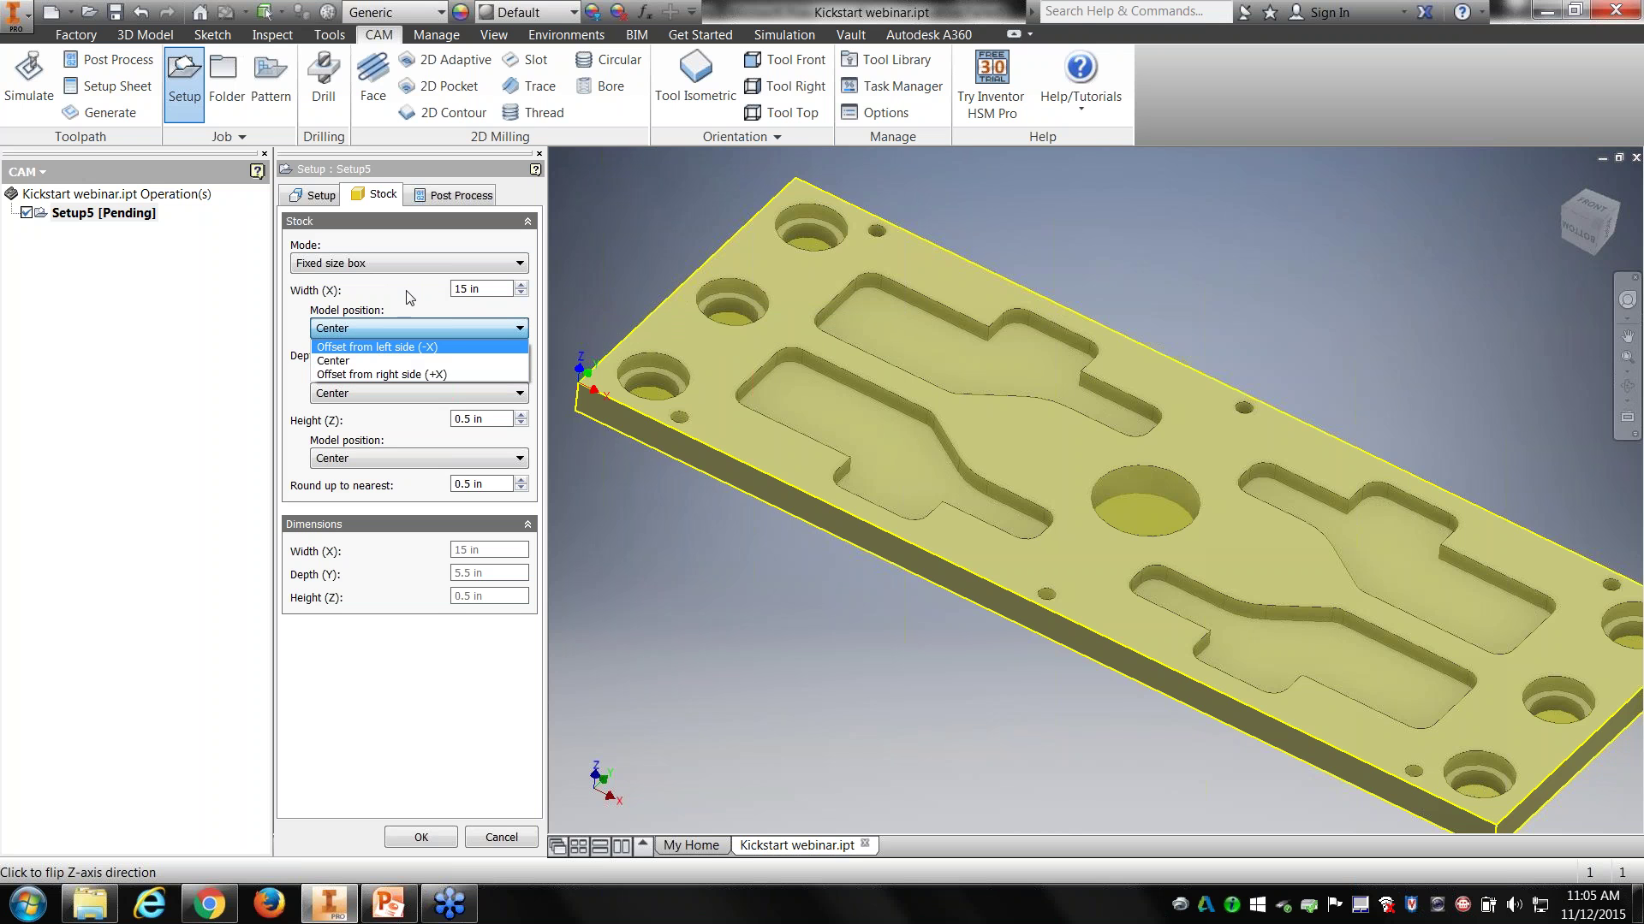
pyautogui.press('Escape')
pyautogui.hotkey('shift', 'Tab')
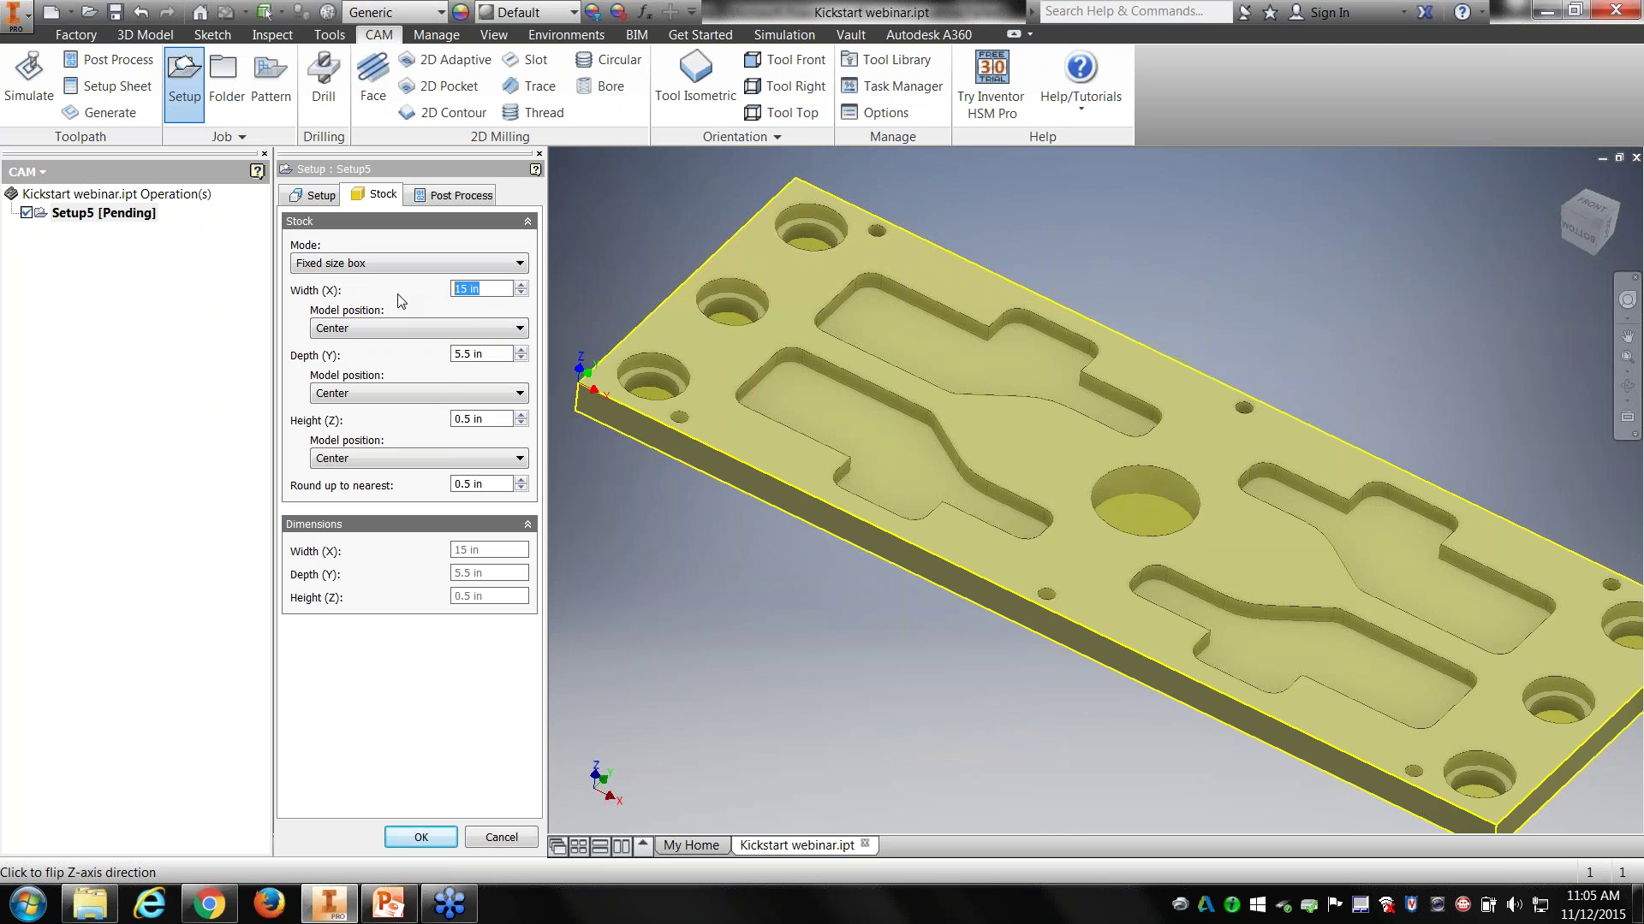
pyautogui.write('30')
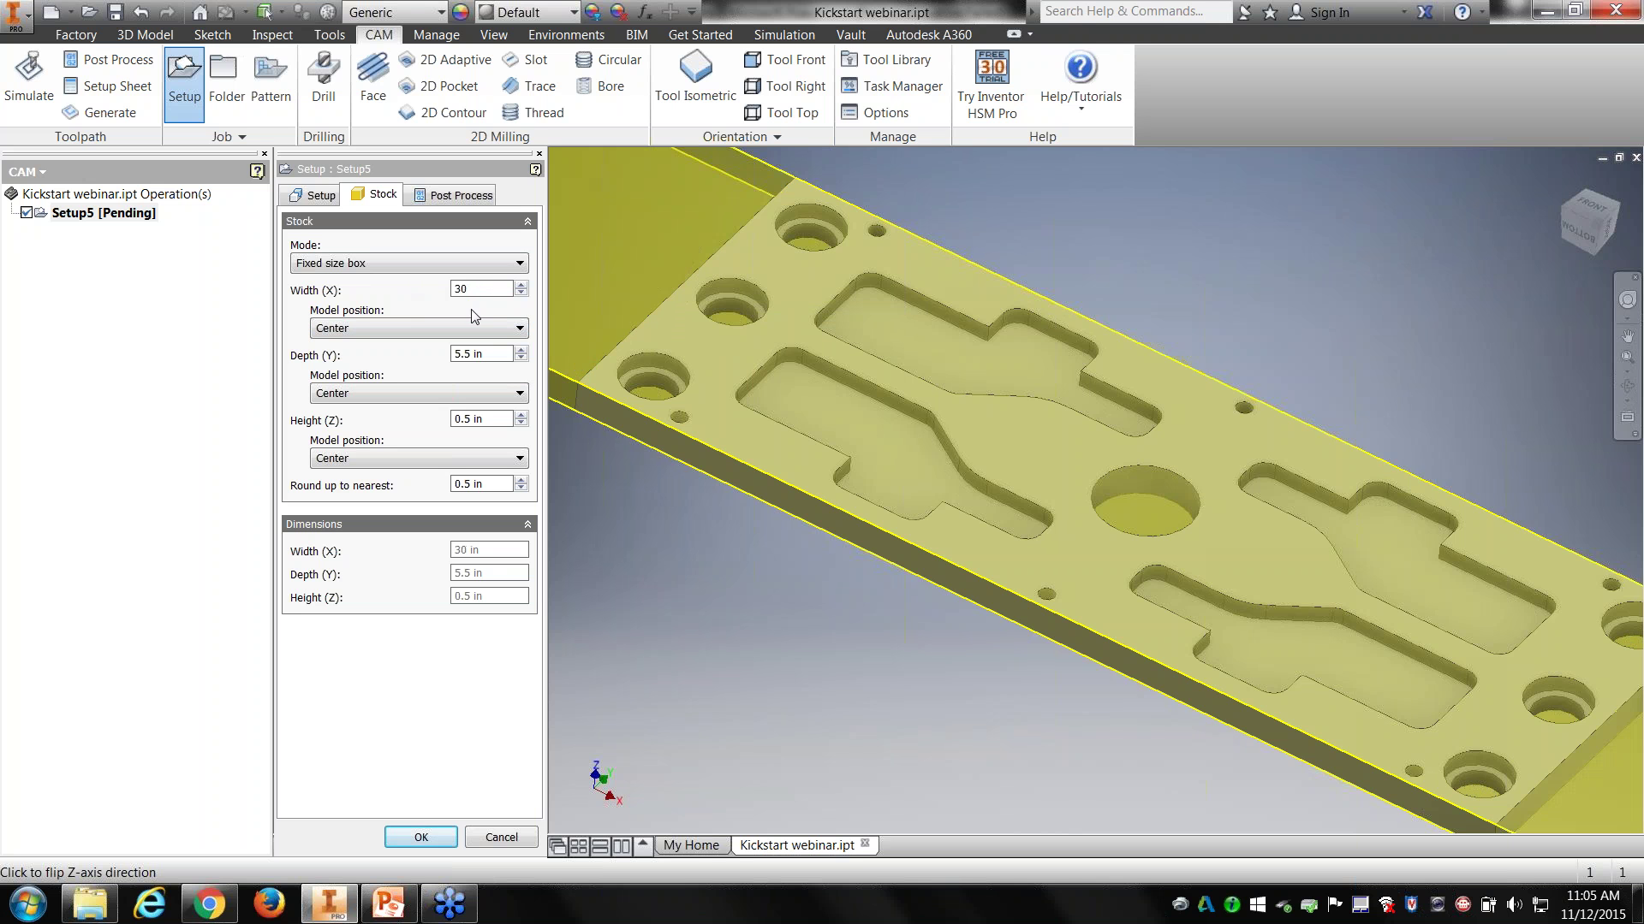
pyautogui.scroll(-5, 722, 330)
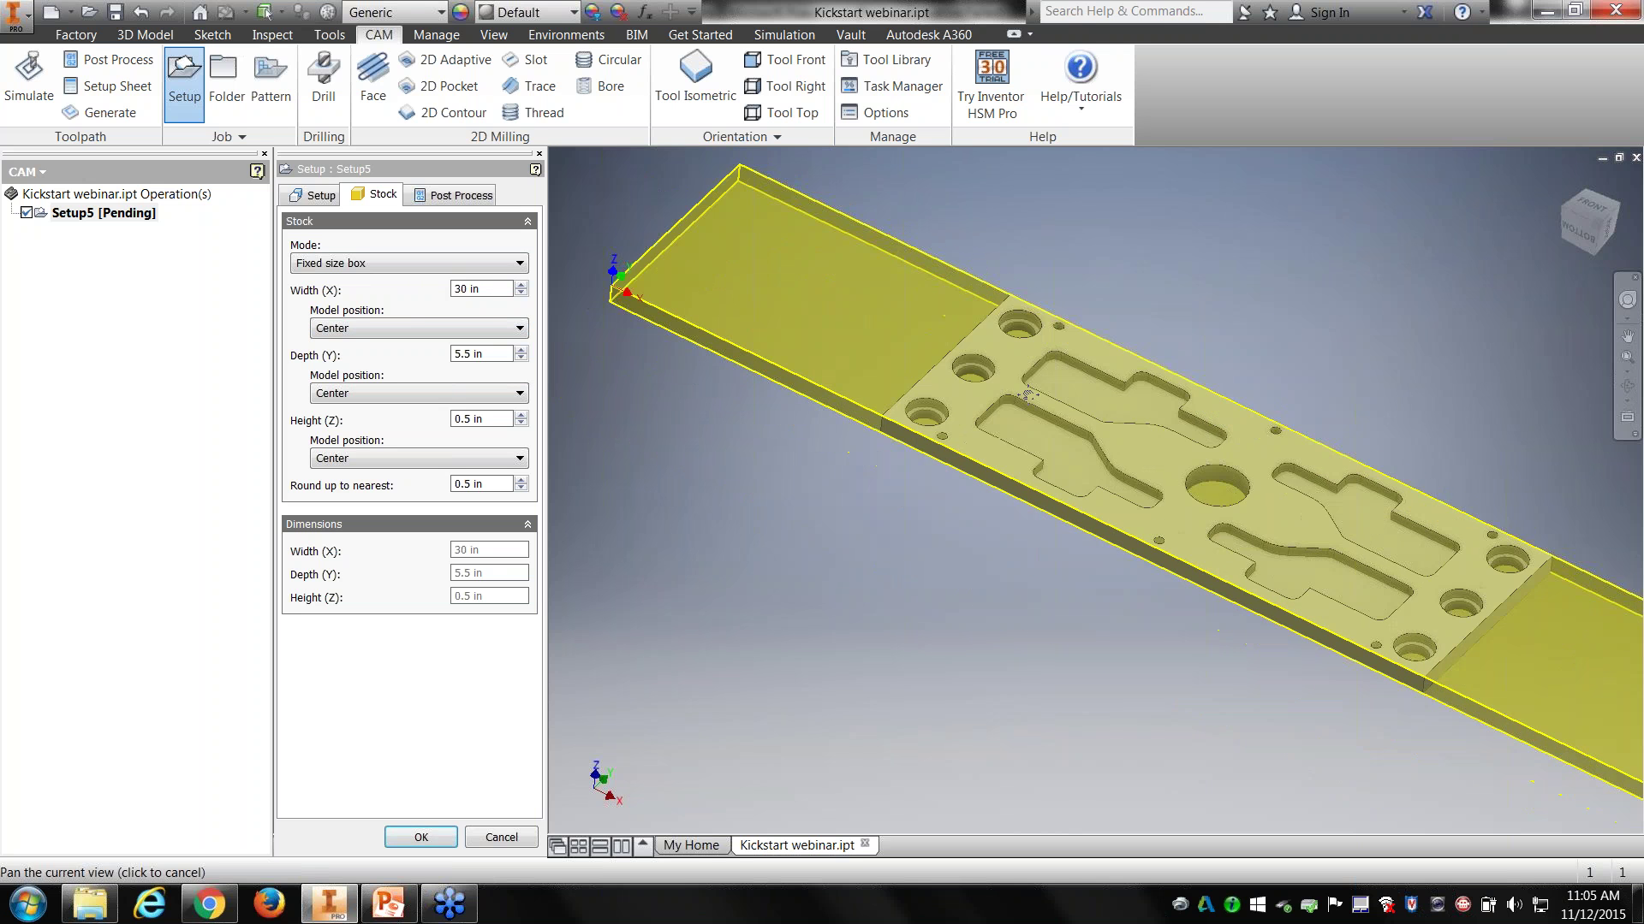
# Step: Position the model along the stock width with Offset from left side (-X) and an offset of 0 in
pyautogui.click(366, 329)
pyautogui.click(367, 347)
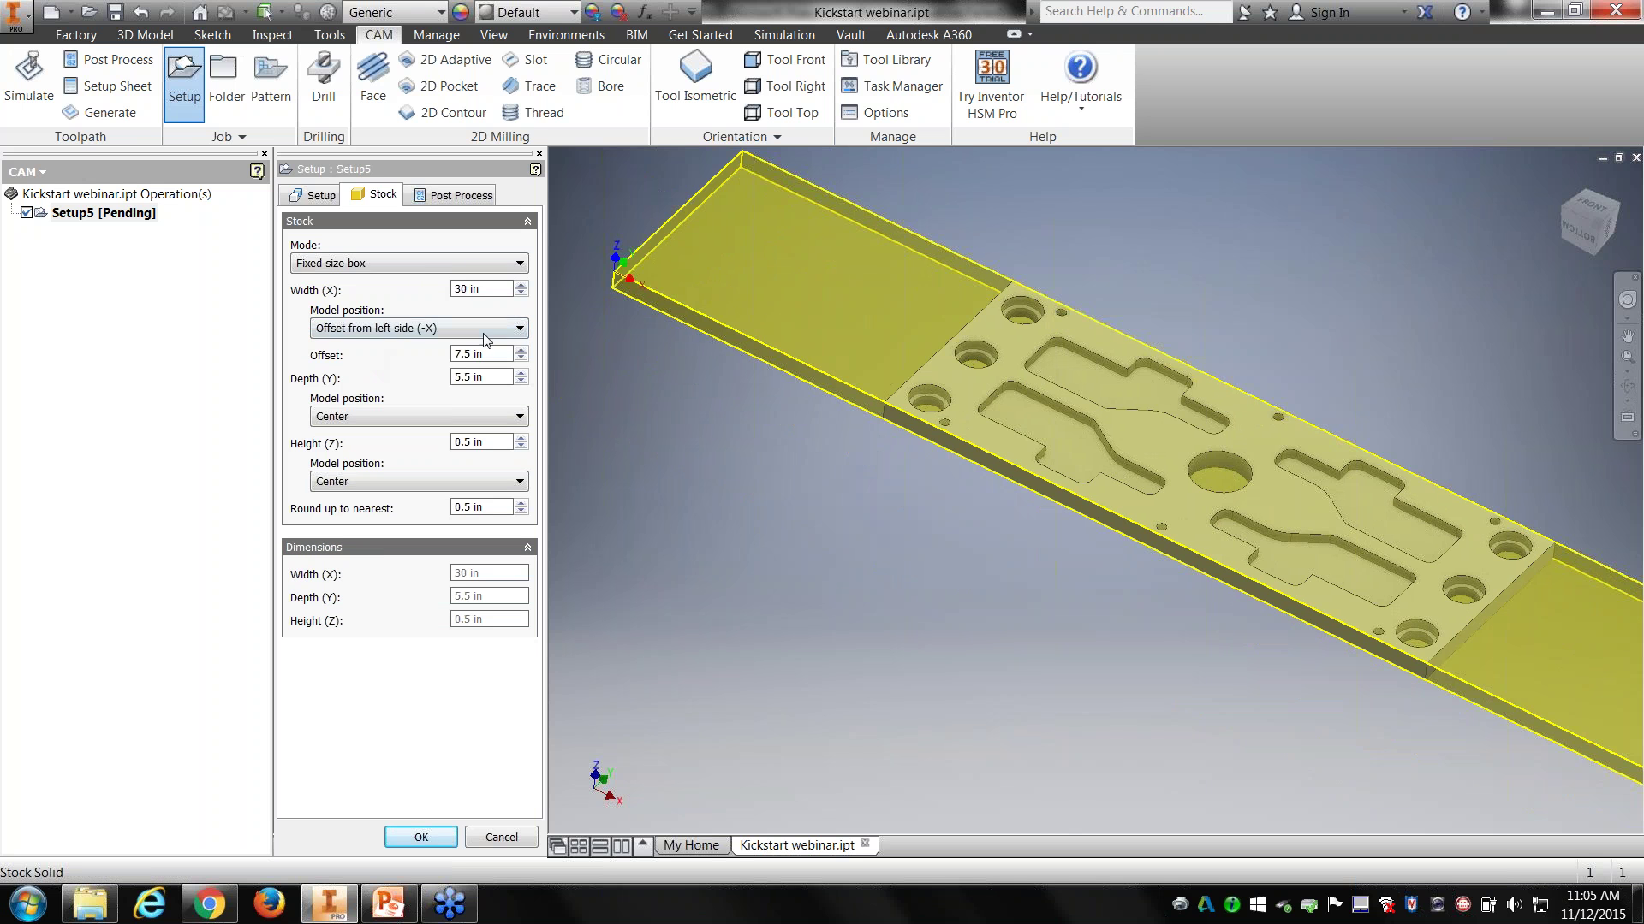
pyautogui.doubleClick(501, 356)
pyautogui.write('0')
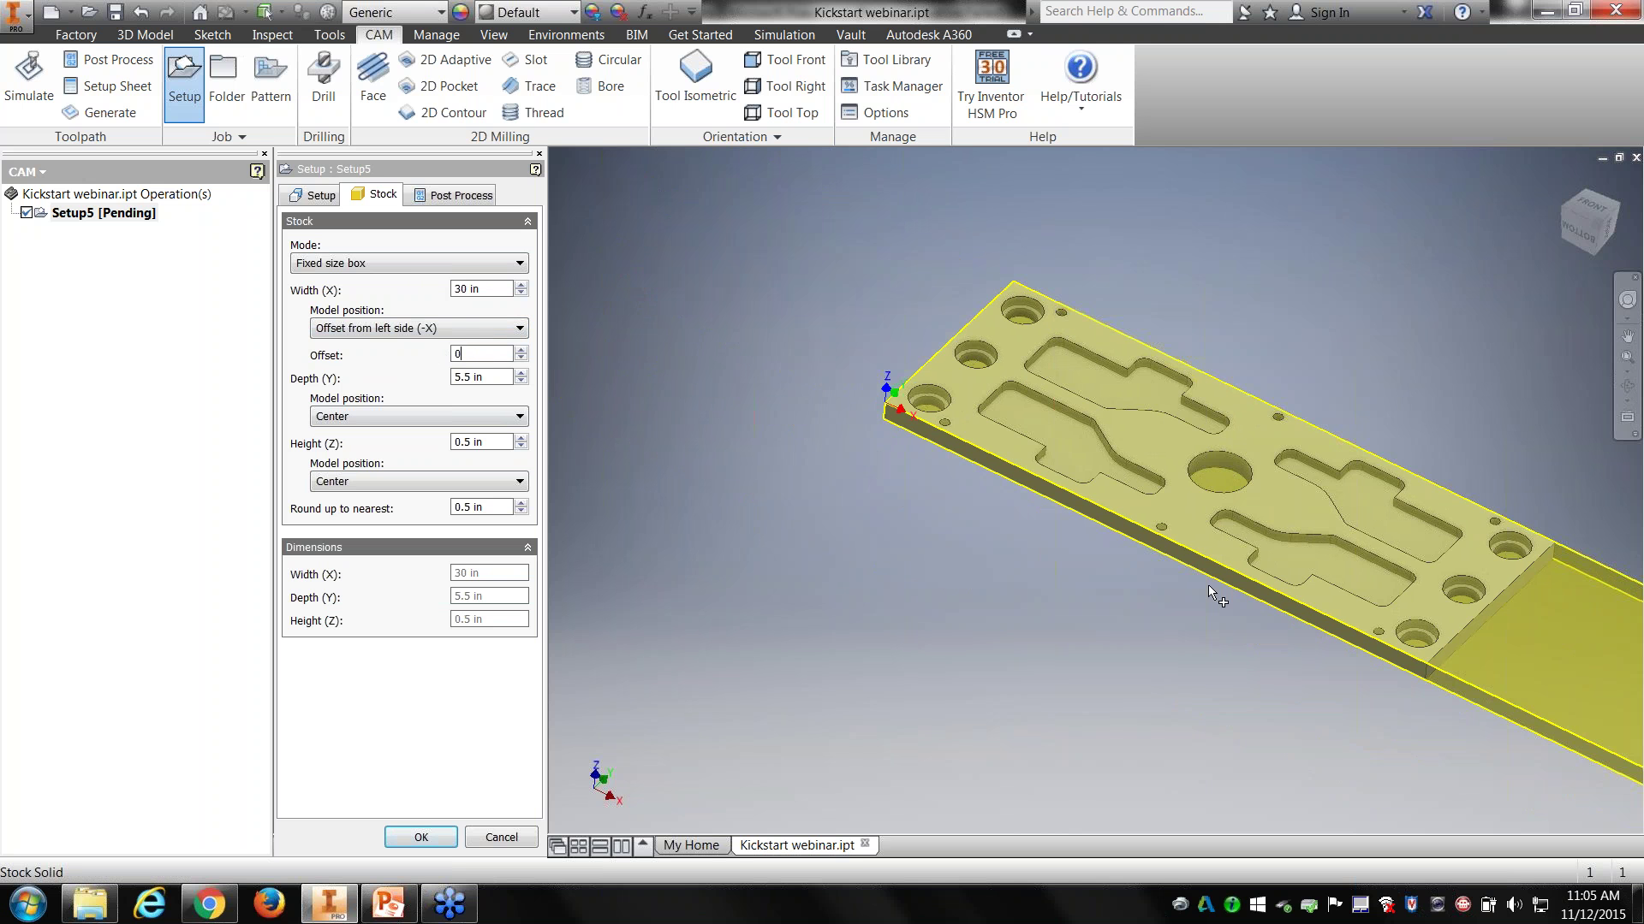
pyautogui.moveTo(1246, 597); pyautogui.dragTo(927, 523, button='middle')
pyautogui.scroll(-3, 941, 510)
pyautogui.moveTo(1172, 559); pyautogui.dragTo(1054, 544, button='middle')
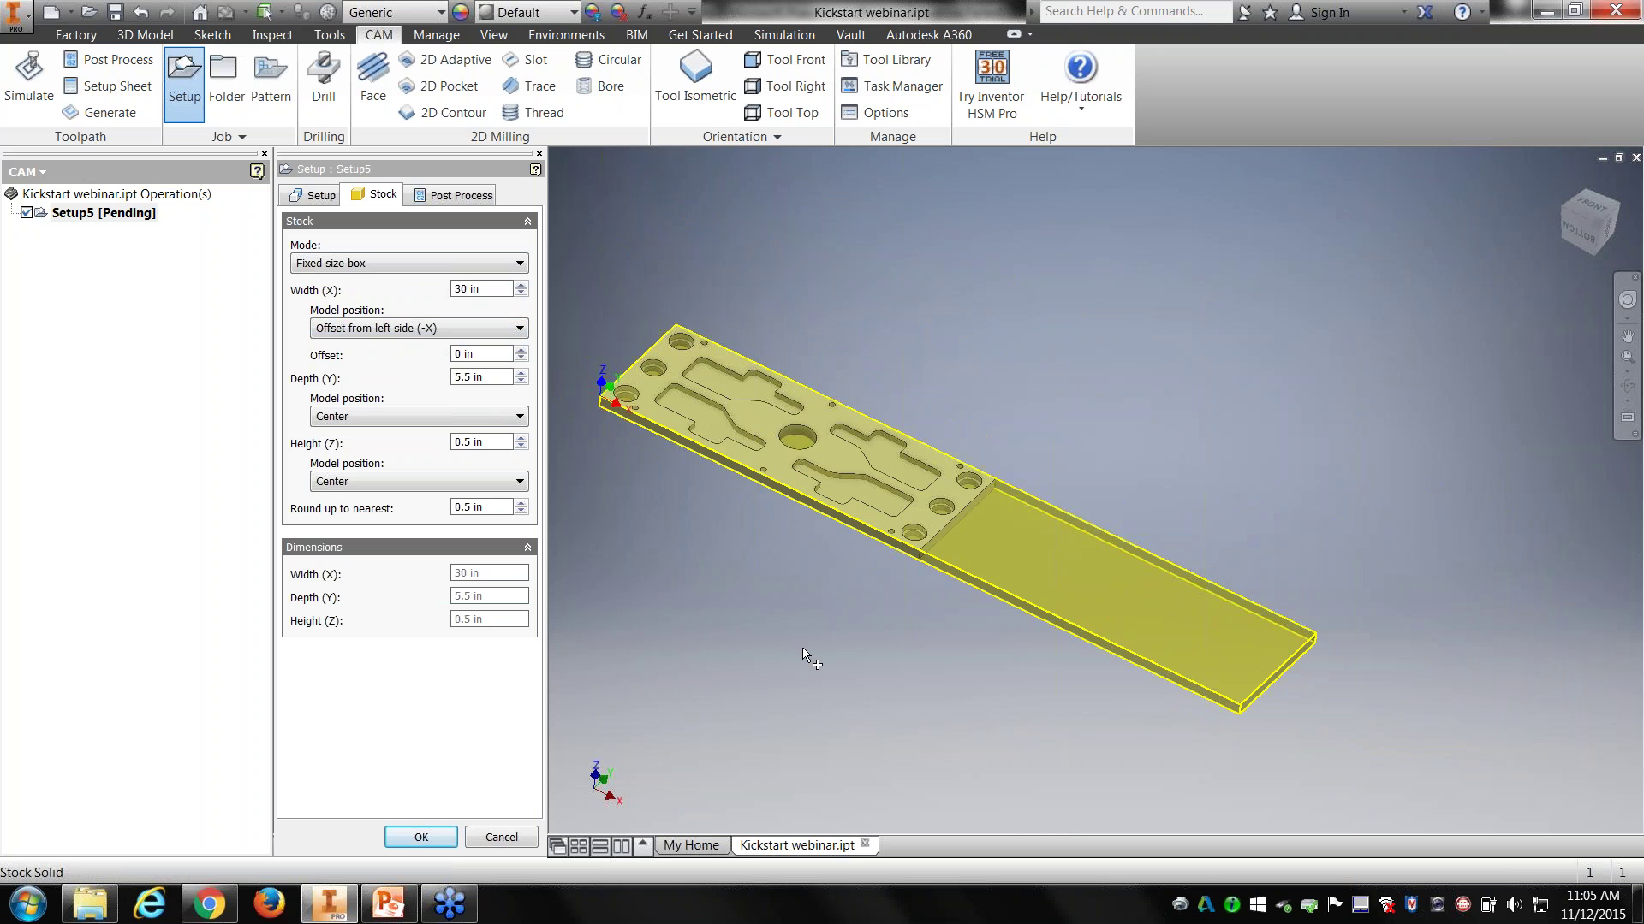
# Step: Set the stock width (X) to 15 in and its model position to Center
pyautogui.click(467, 288)
pyautogui.write('15')
pyautogui.click(451, 329)
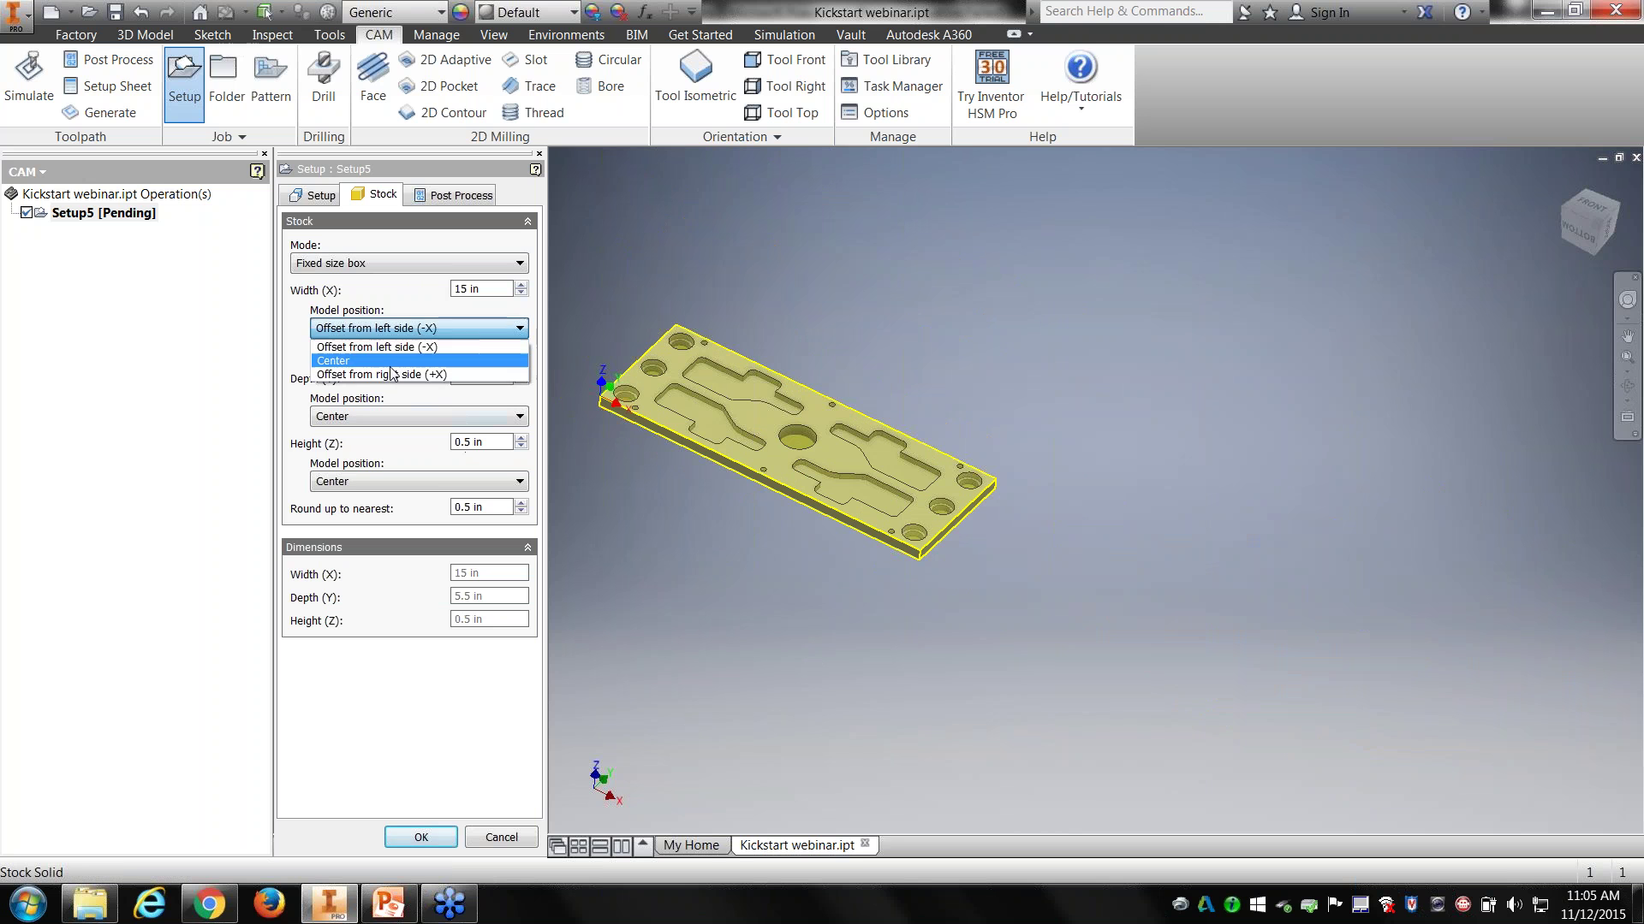
pyautogui.click(411, 352)
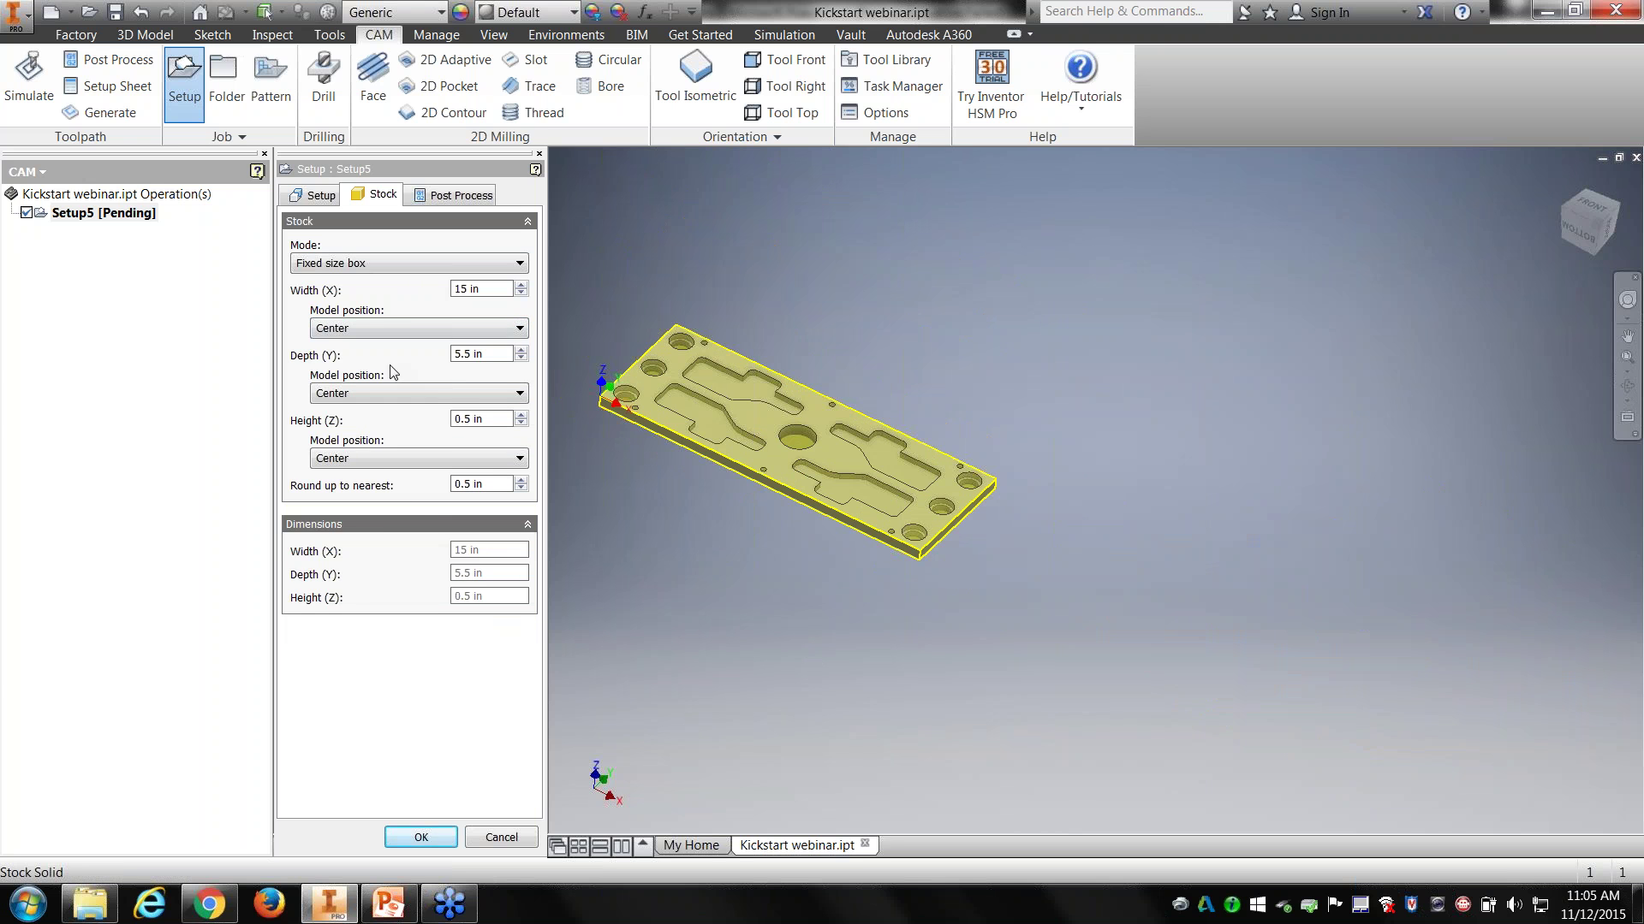
# Step: Change the stock mode to Relative size box and the stock offset mode to Add stock to all sides
pyautogui.click(384, 262)
pyautogui.click(370, 295)
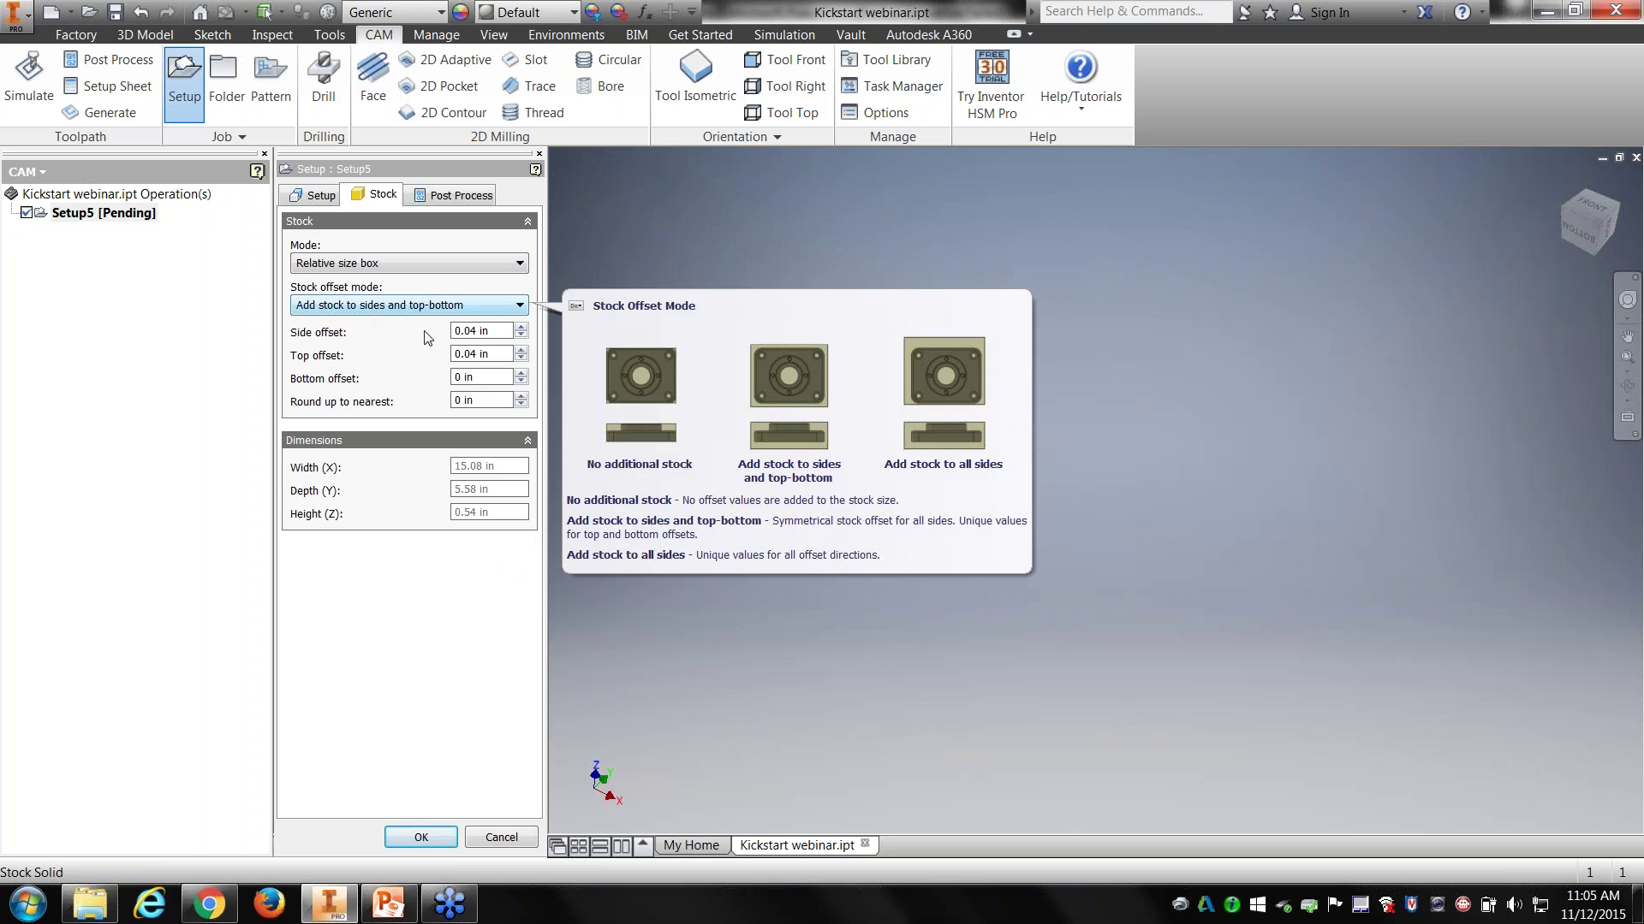
pyautogui.moveTo(828, 403); pyautogui.dragTo(972, 411, button='middle')
pyautogui.scroll(5, 770, 385)
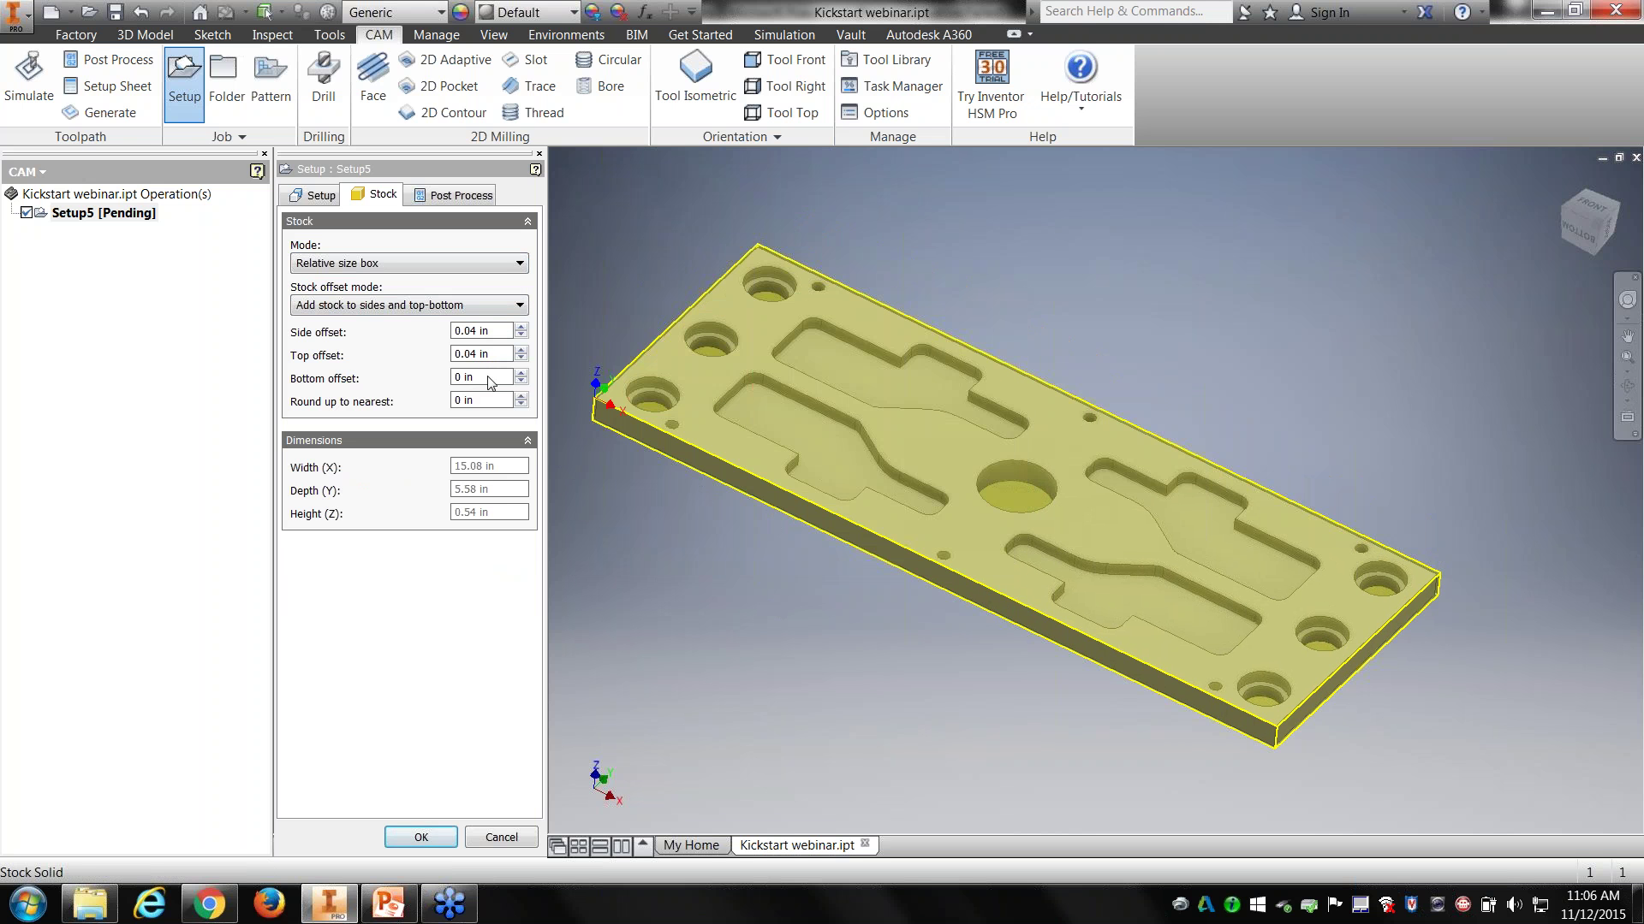
pyautogui.click(408, 307)
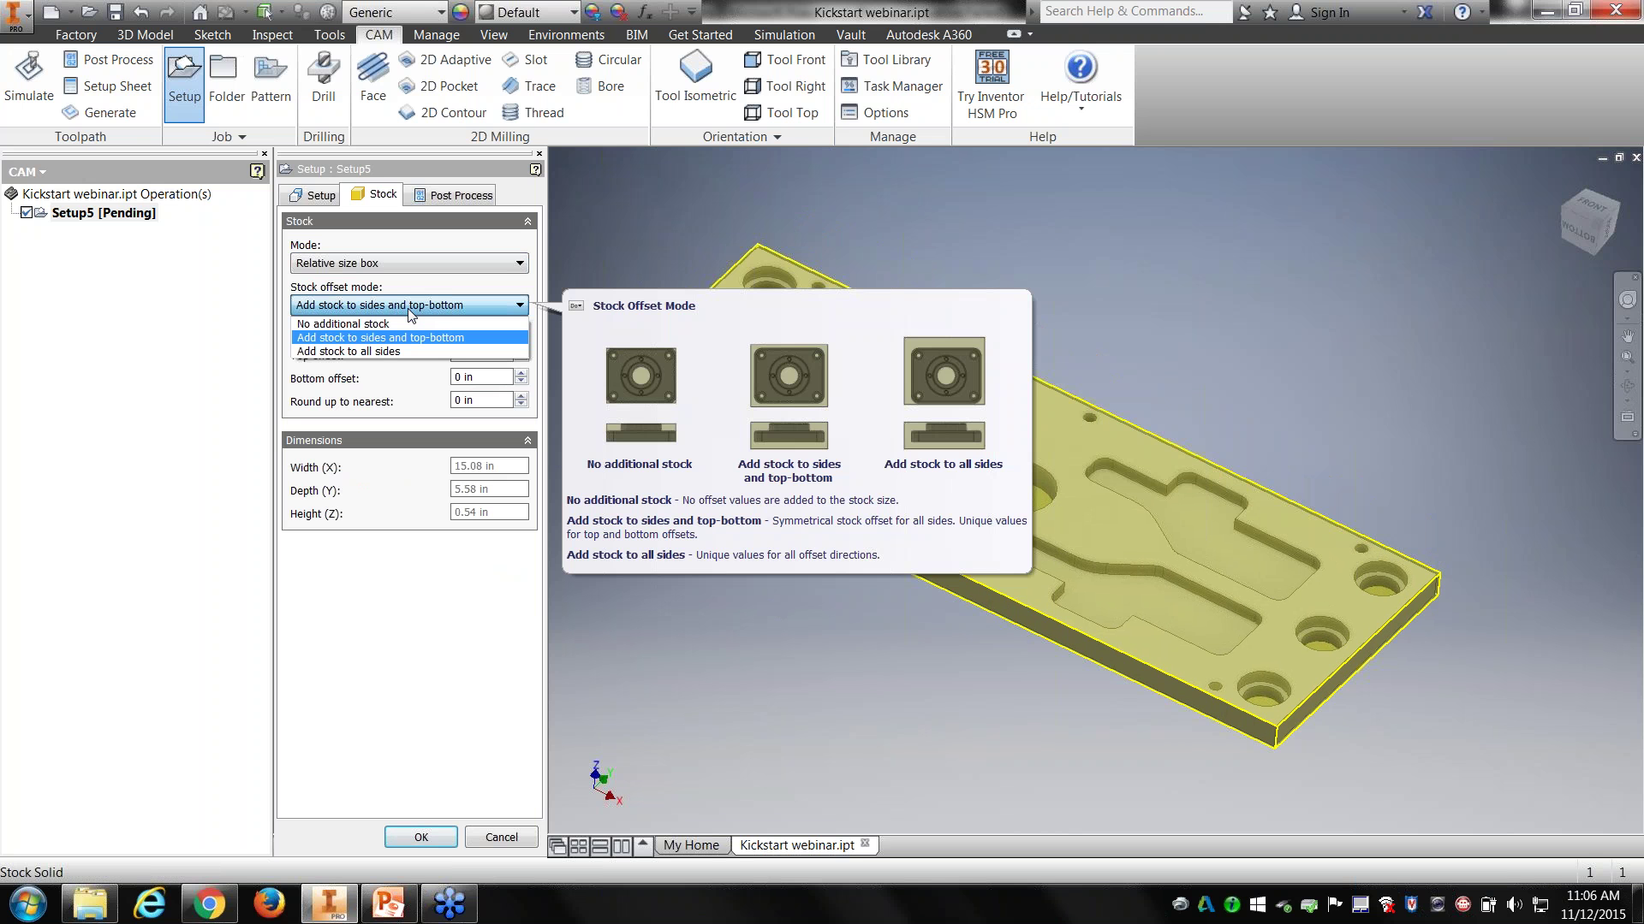
pyautogui.click(463, 338)
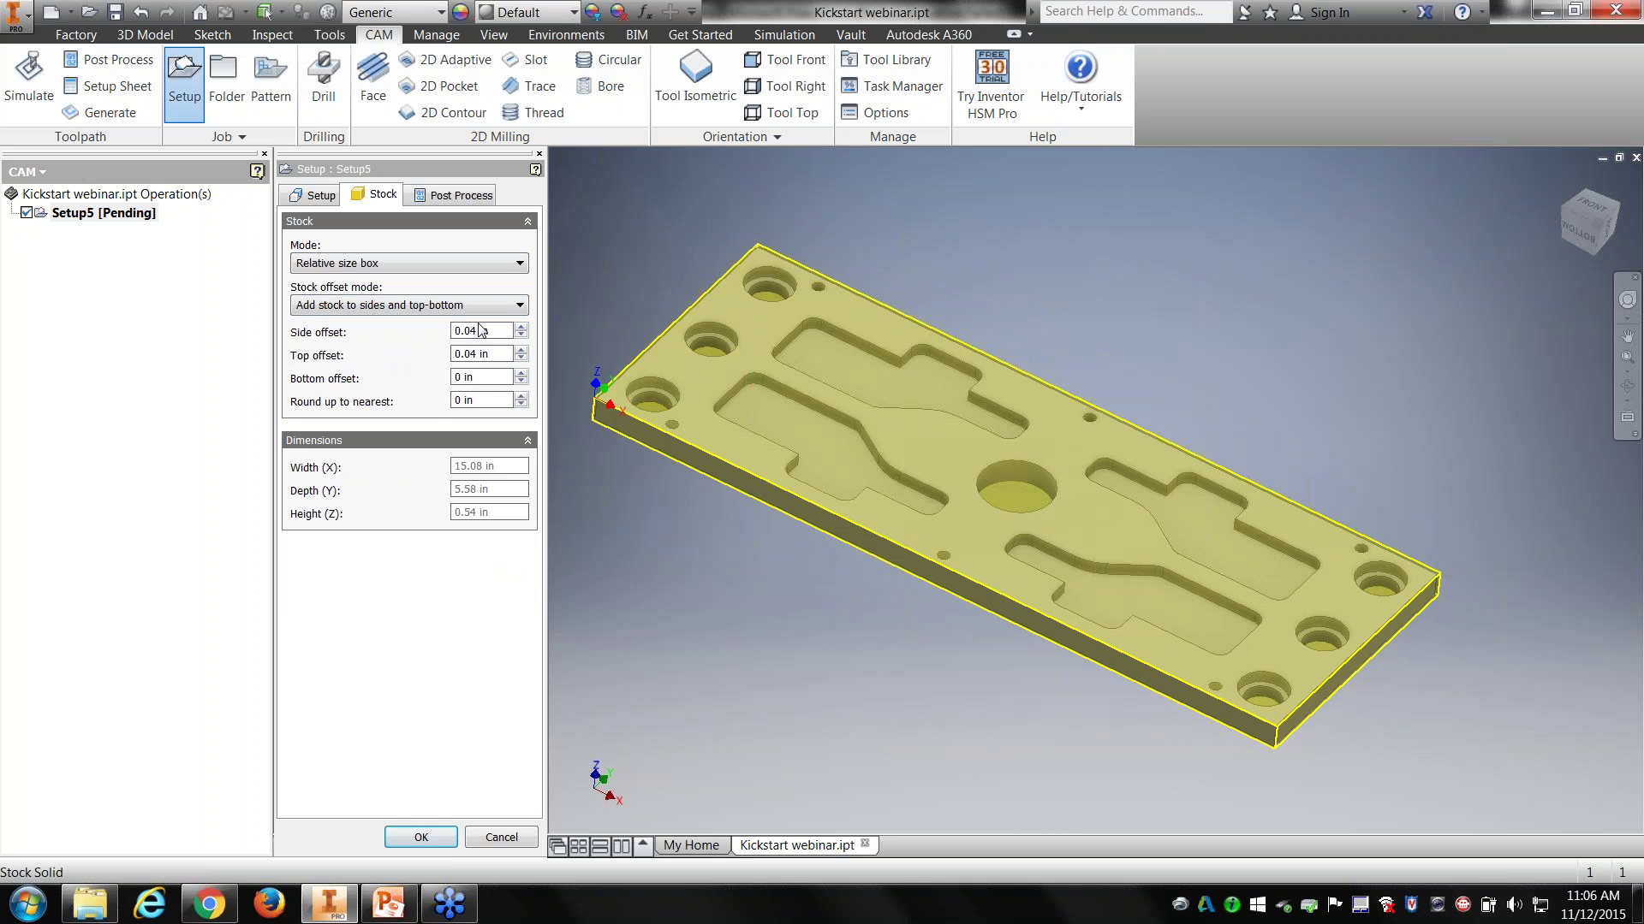
pyautogui.click(373, 307)
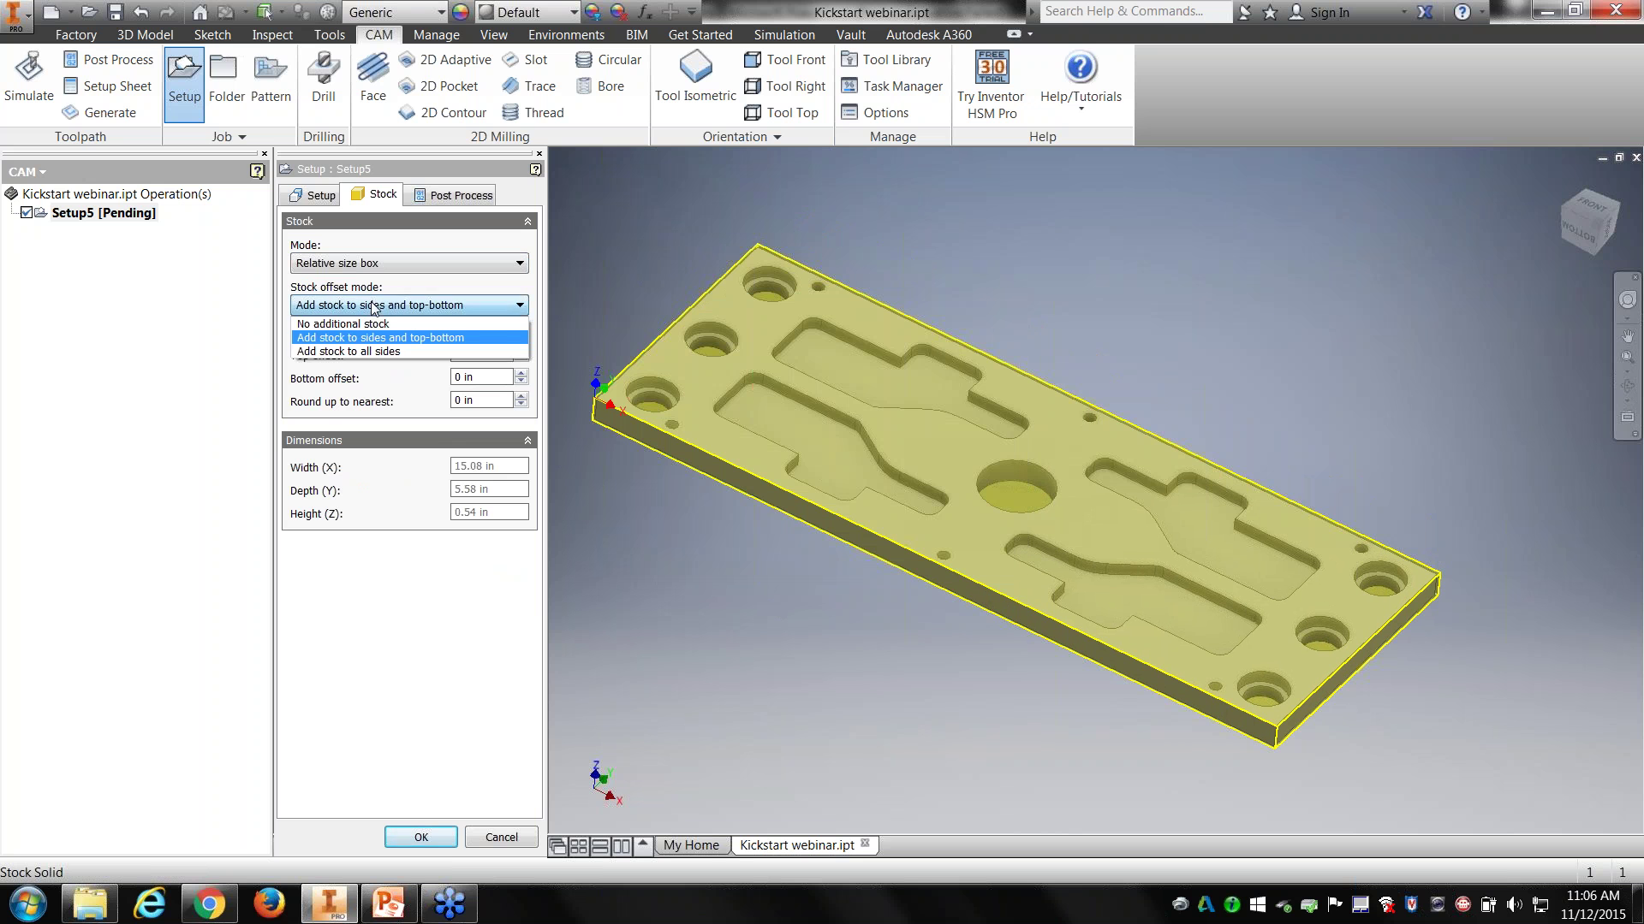
pyautogui.click(347, 352)
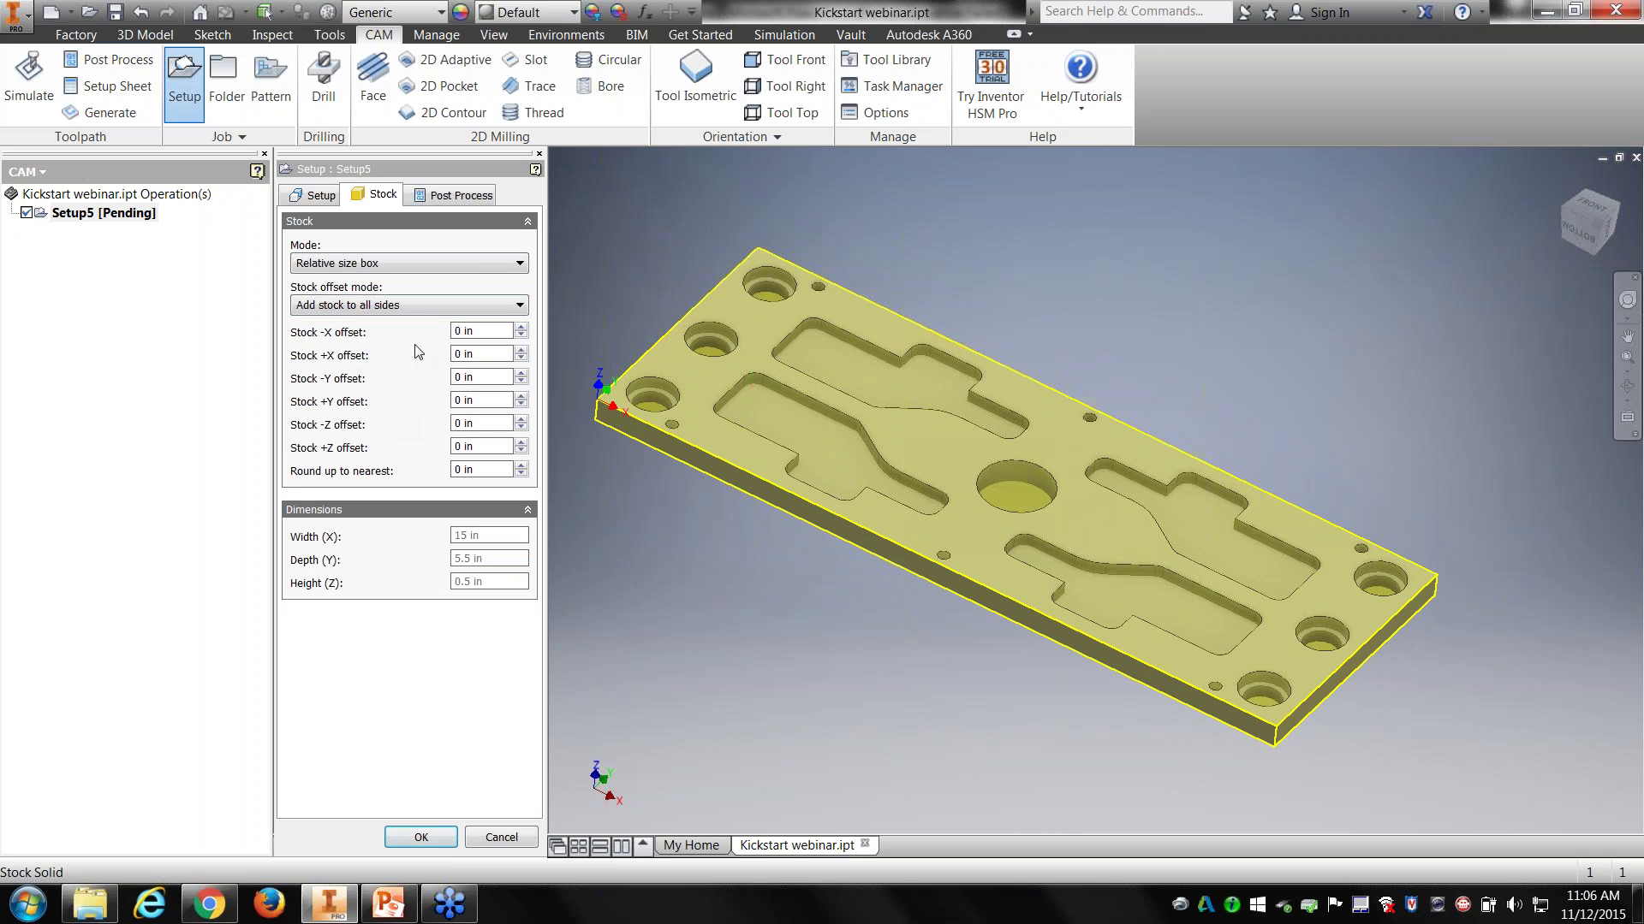
# Step: Add stock to sides and top-bottom, with a side offset of 0.125 in and a top offset of 0.25 in
pyautogui.click(476, 306)
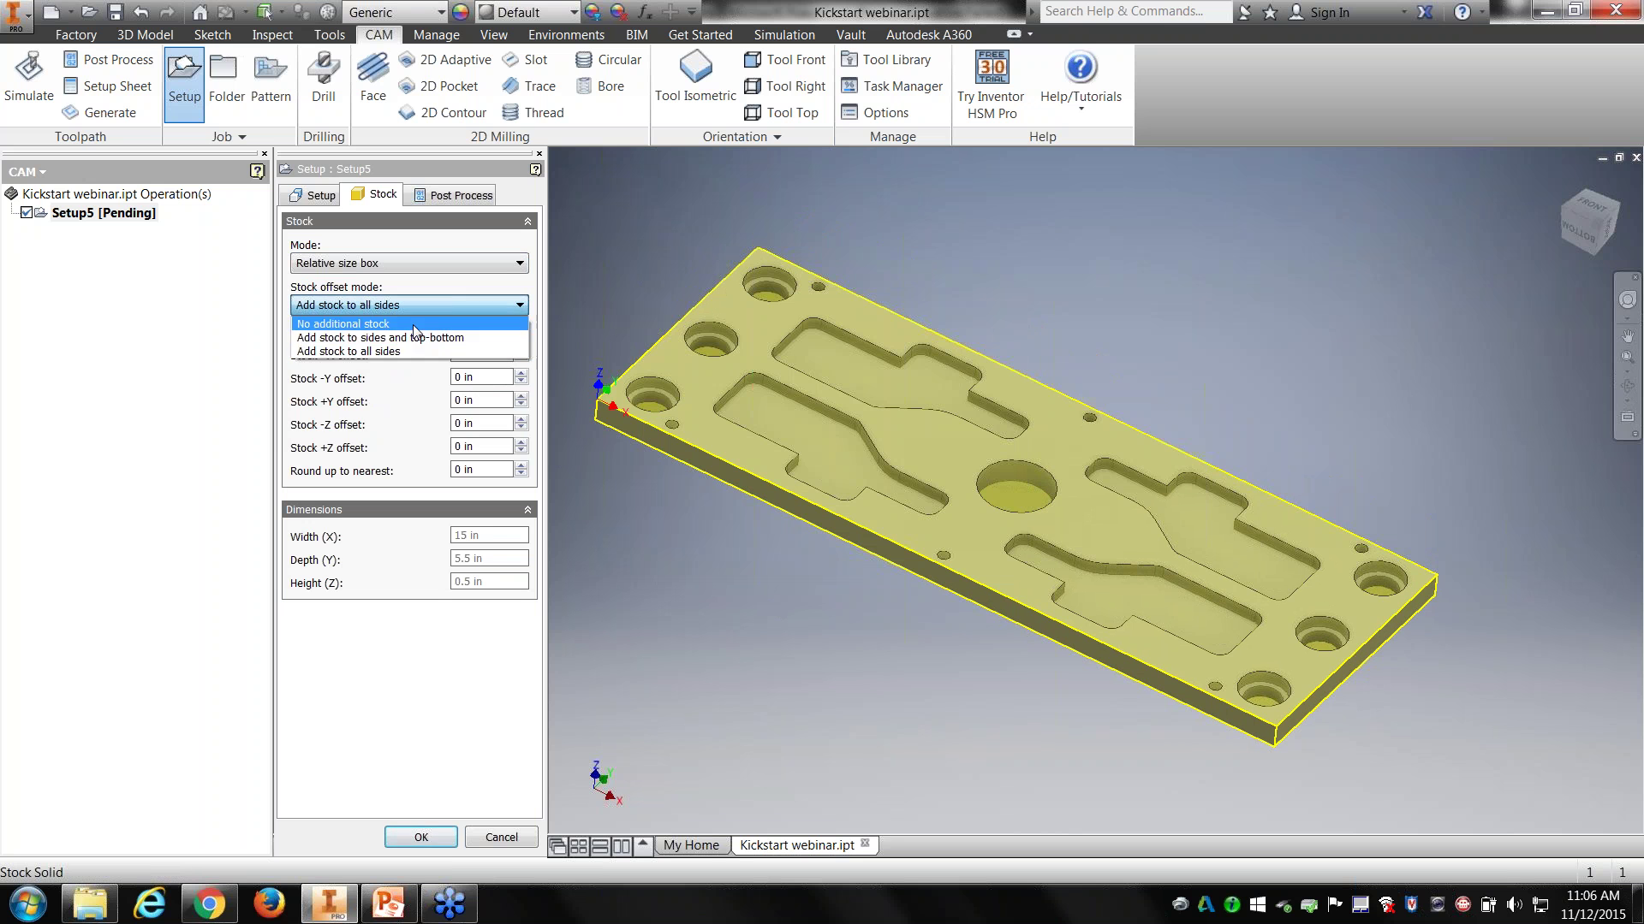
pyautogui.click(411, 337)
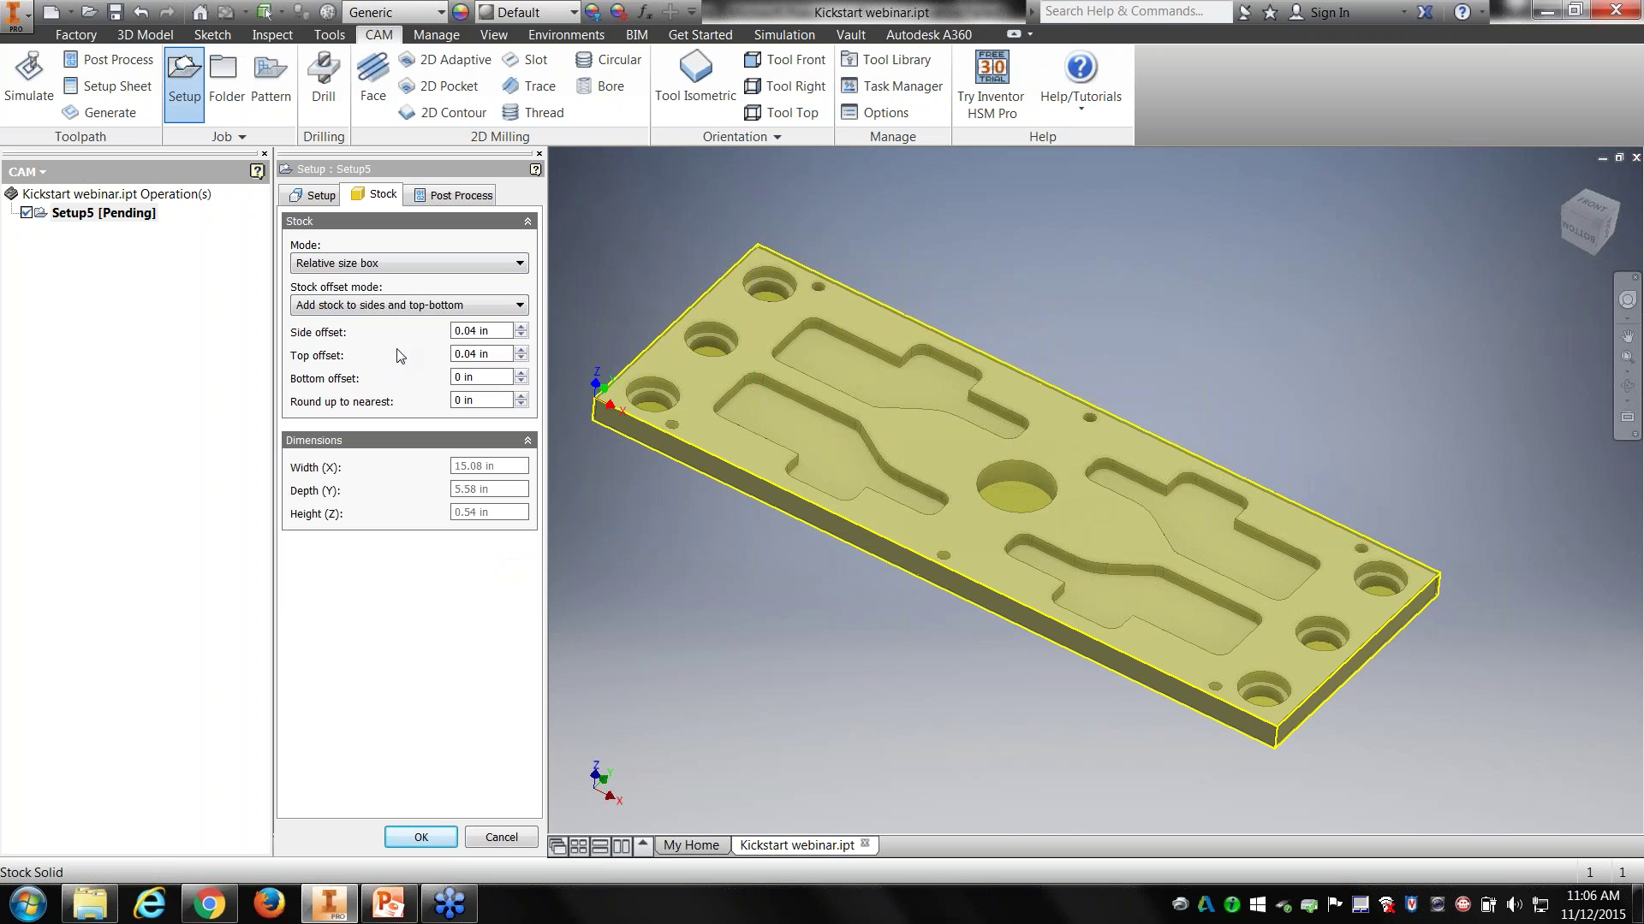
pyautogui.click(496, 334)
pyautogui.click(496, 355)
pyautogui.write('.25')
pyautogui.click(482, 330)
pyautogui.write('.1250')
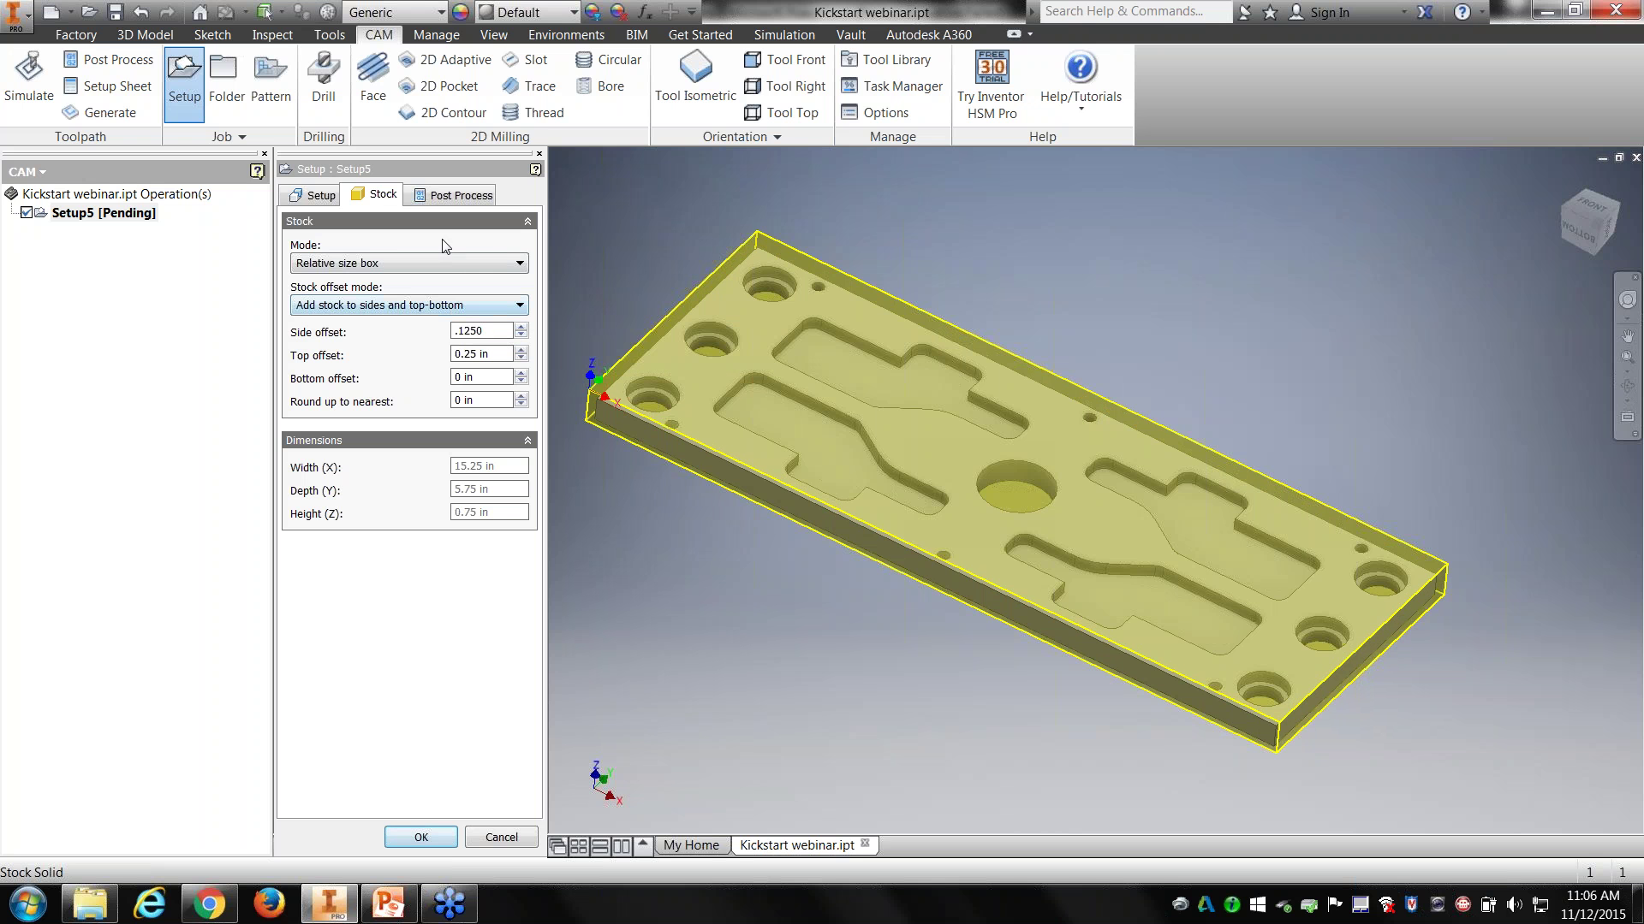
# Step: Enable multiple WCS offsets in the setup's post-process settings and set the WCS offset increment to 2
pyautogui.click(449, 203)
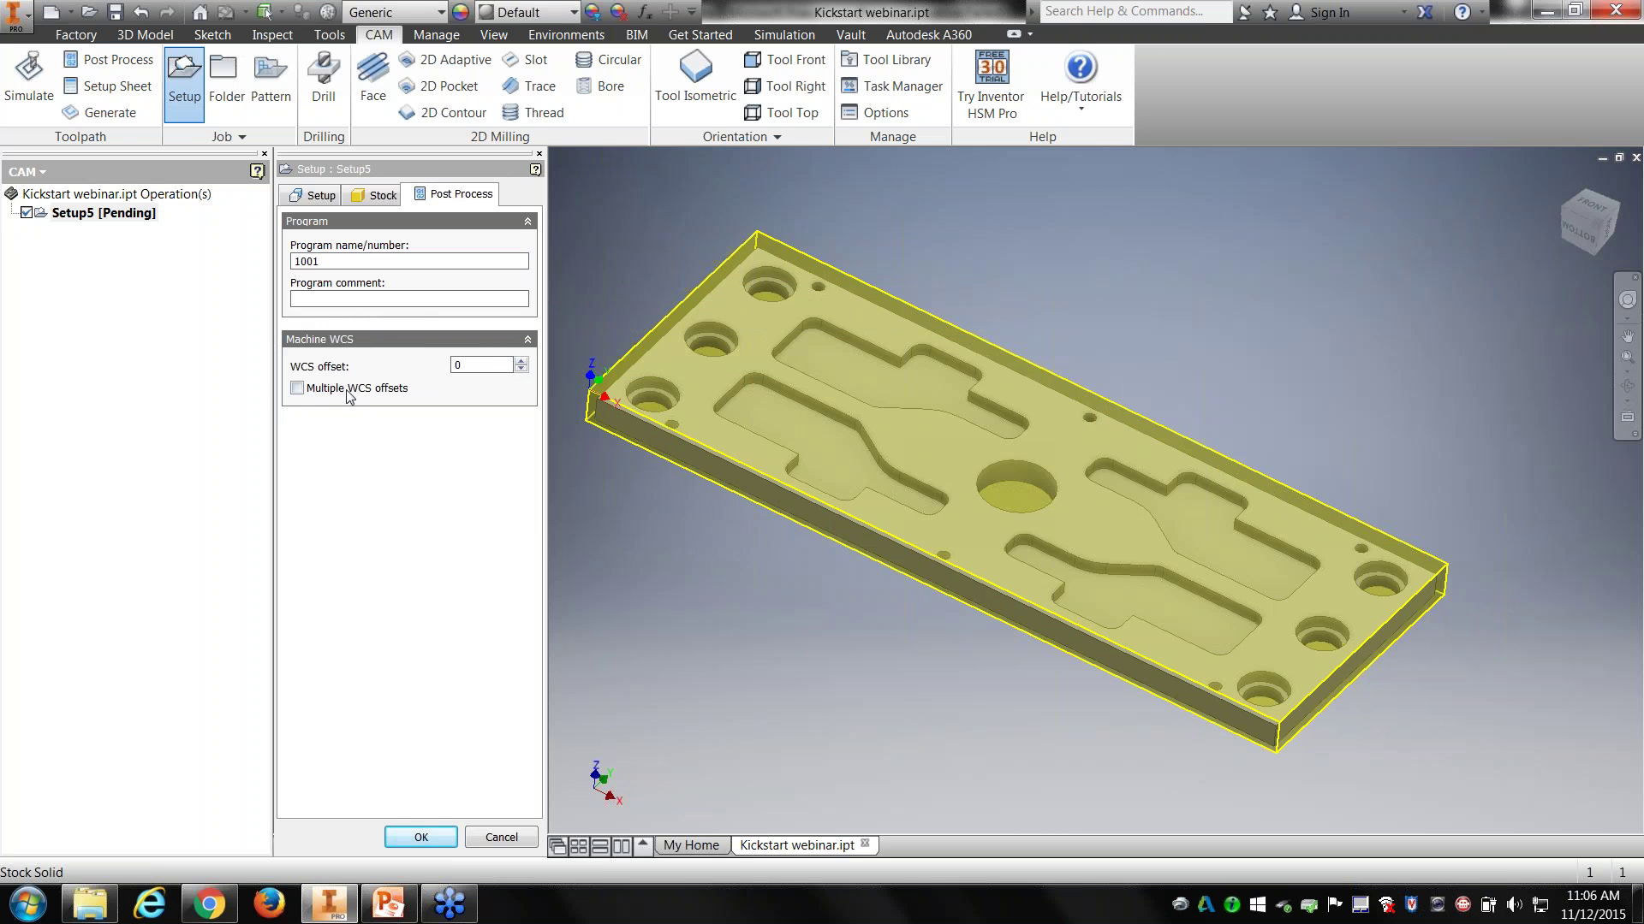
pyautogui.doubleClick(469, 374)
pyautogui.click(297, 389)
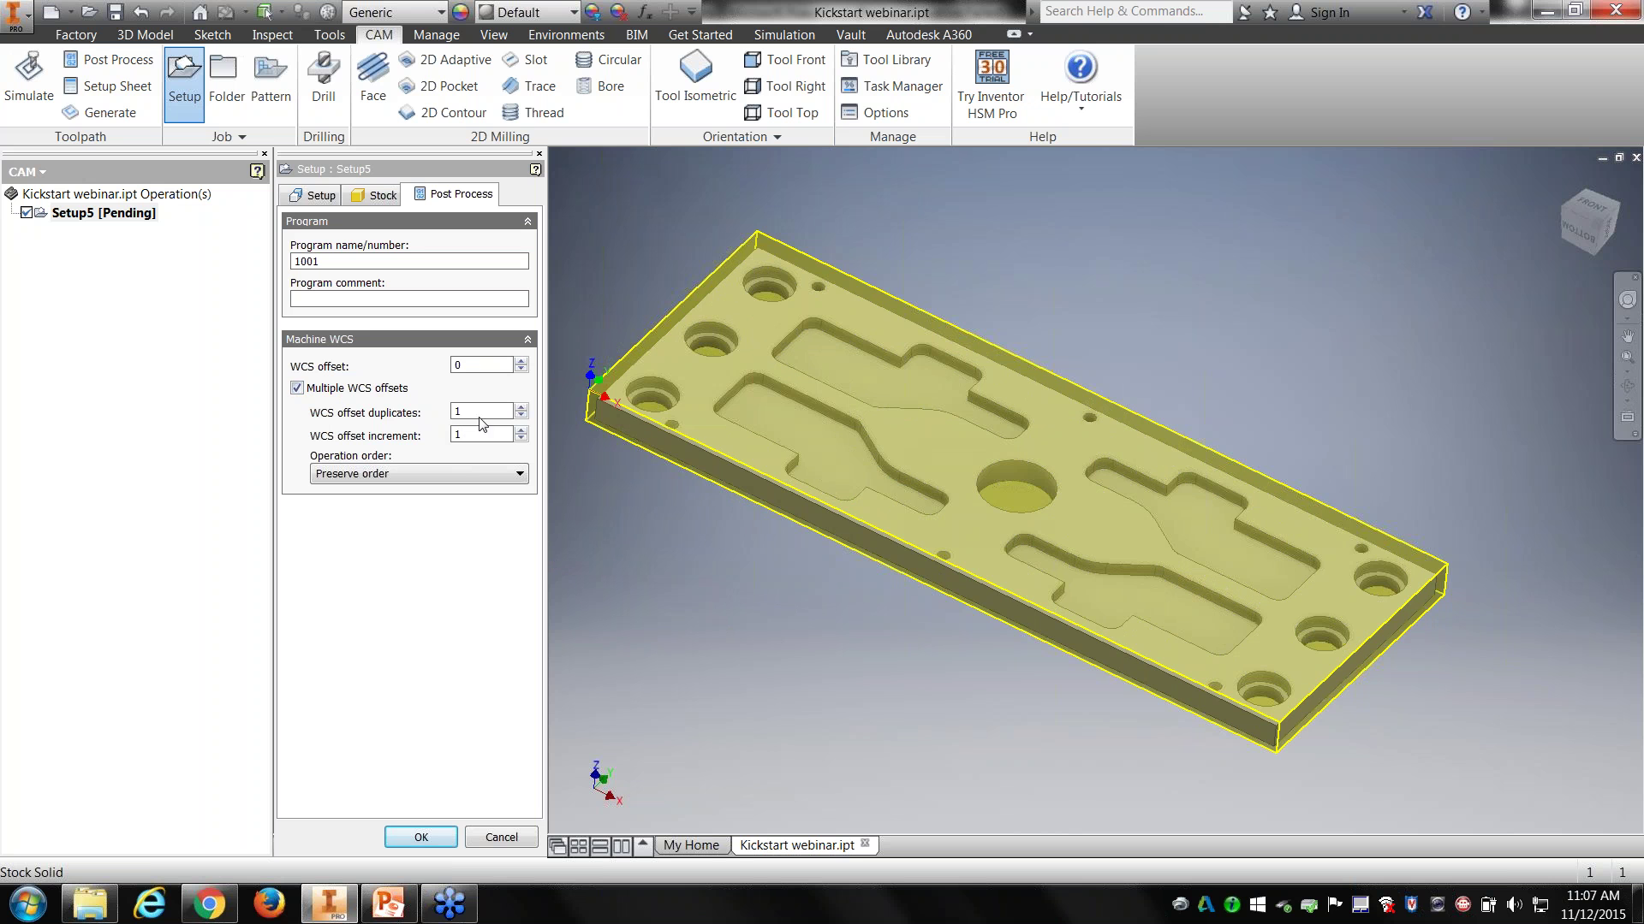
pyautogui.moveTo(464, 412); pyautogui.dragTo(443, 415)
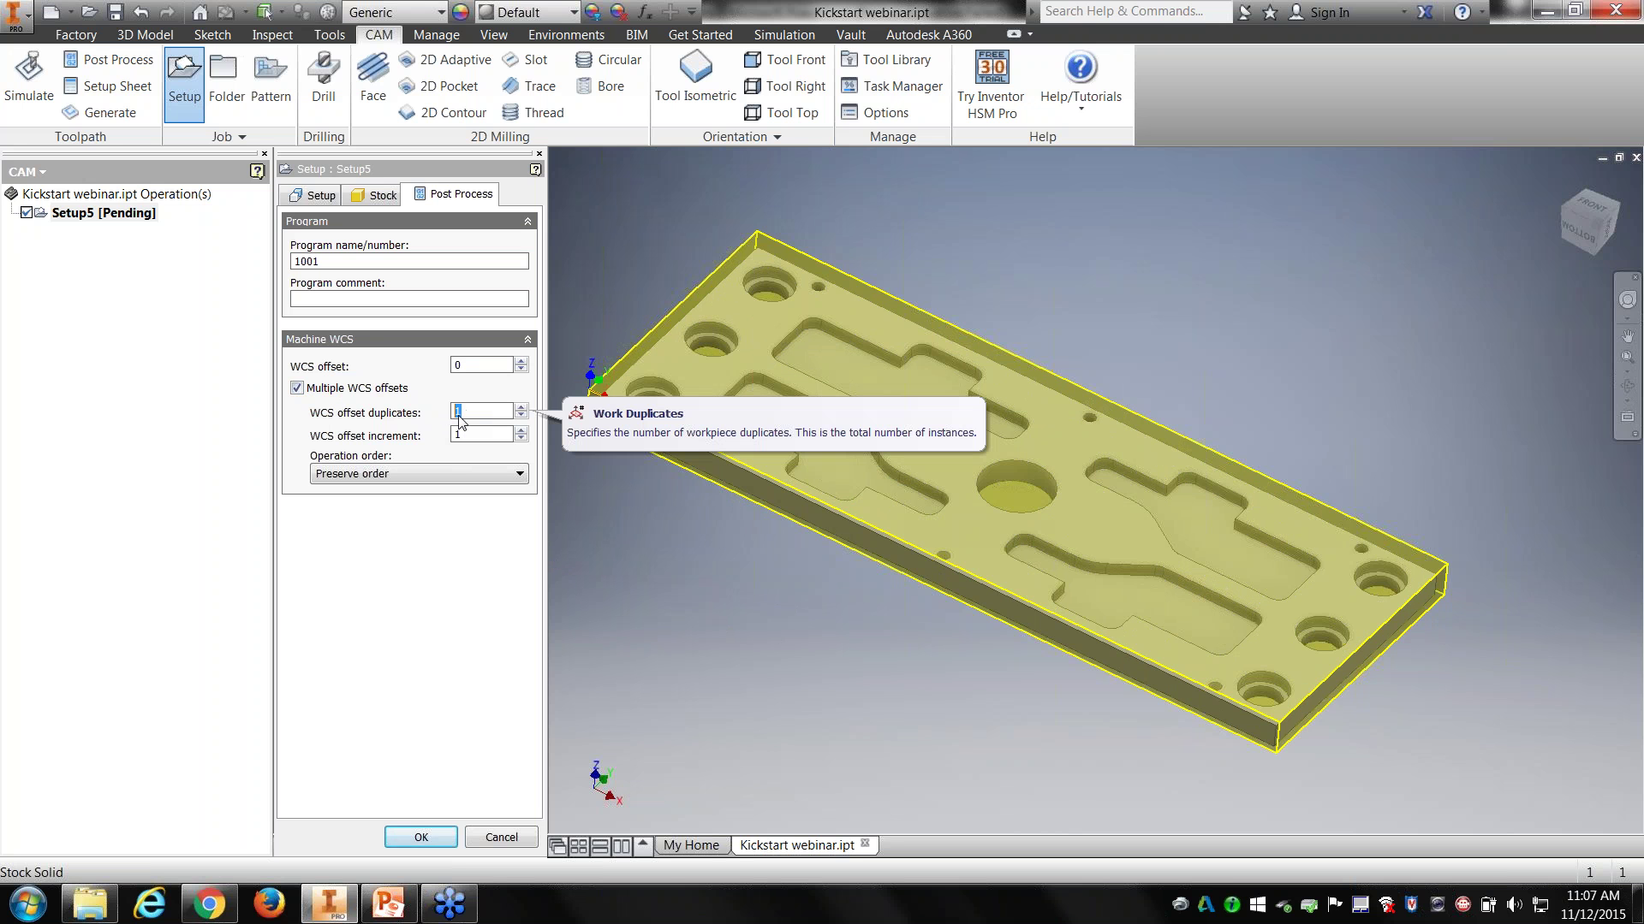
pyautogui.moveTo(480, 435); pyautogui.dragTo(448, 441)
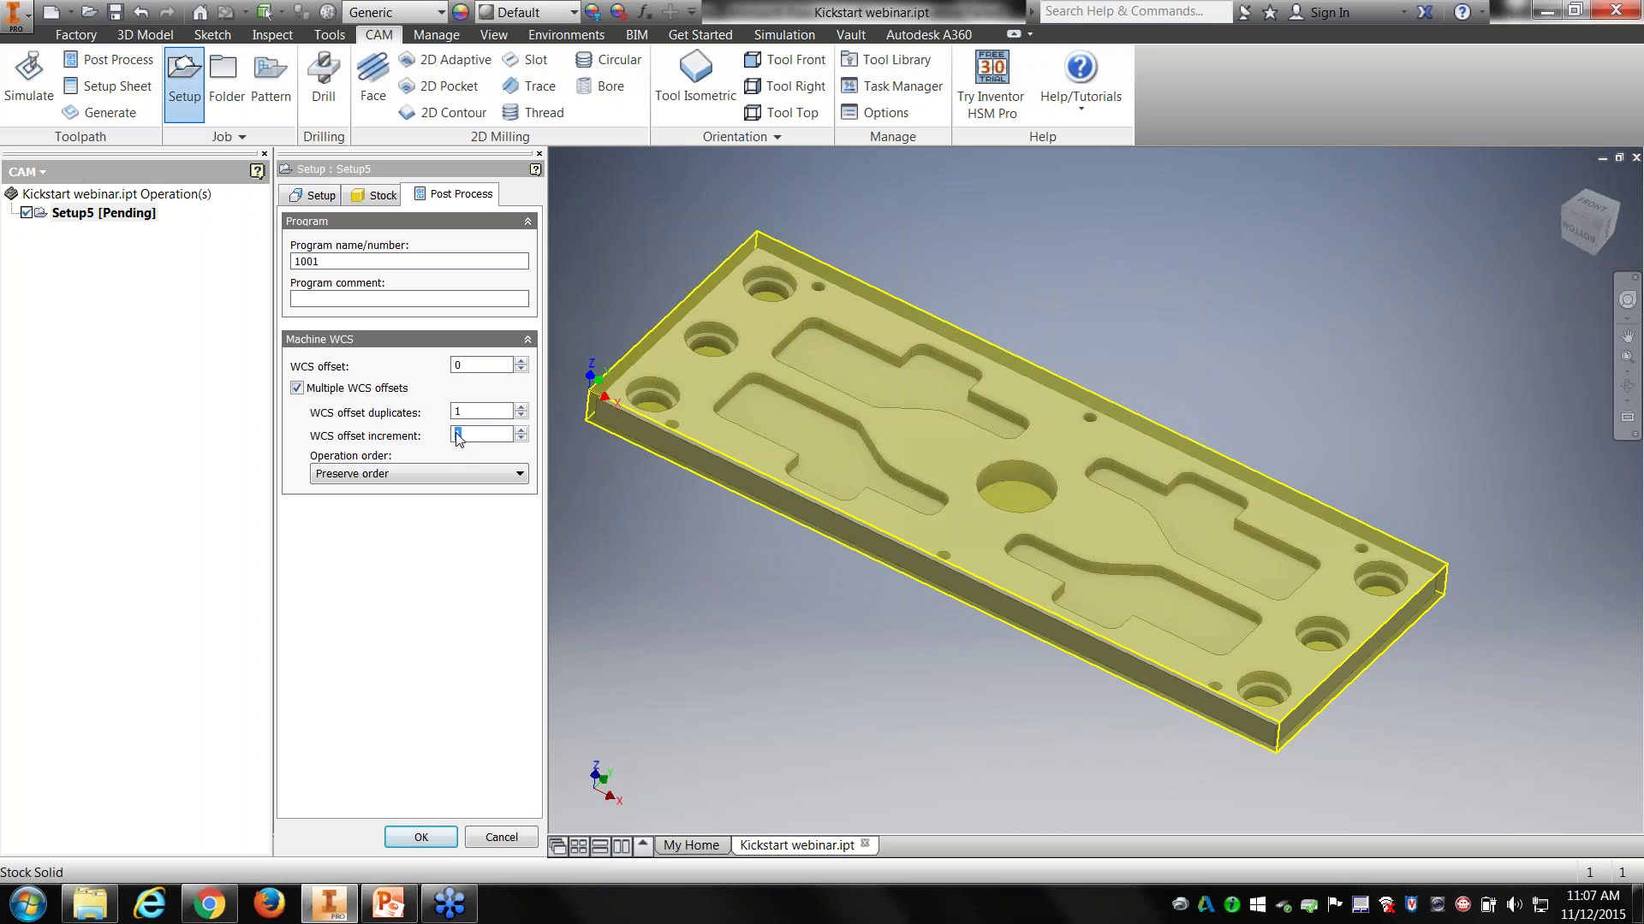
pyautogui.write('2')
# Step: Set the WCS offset to 1, turn multiple WCS offsets off and accept the setup
pyautogui.doubleClick(489, 366)
pyautogui.write('1')
pyautogui.click(297, 389)
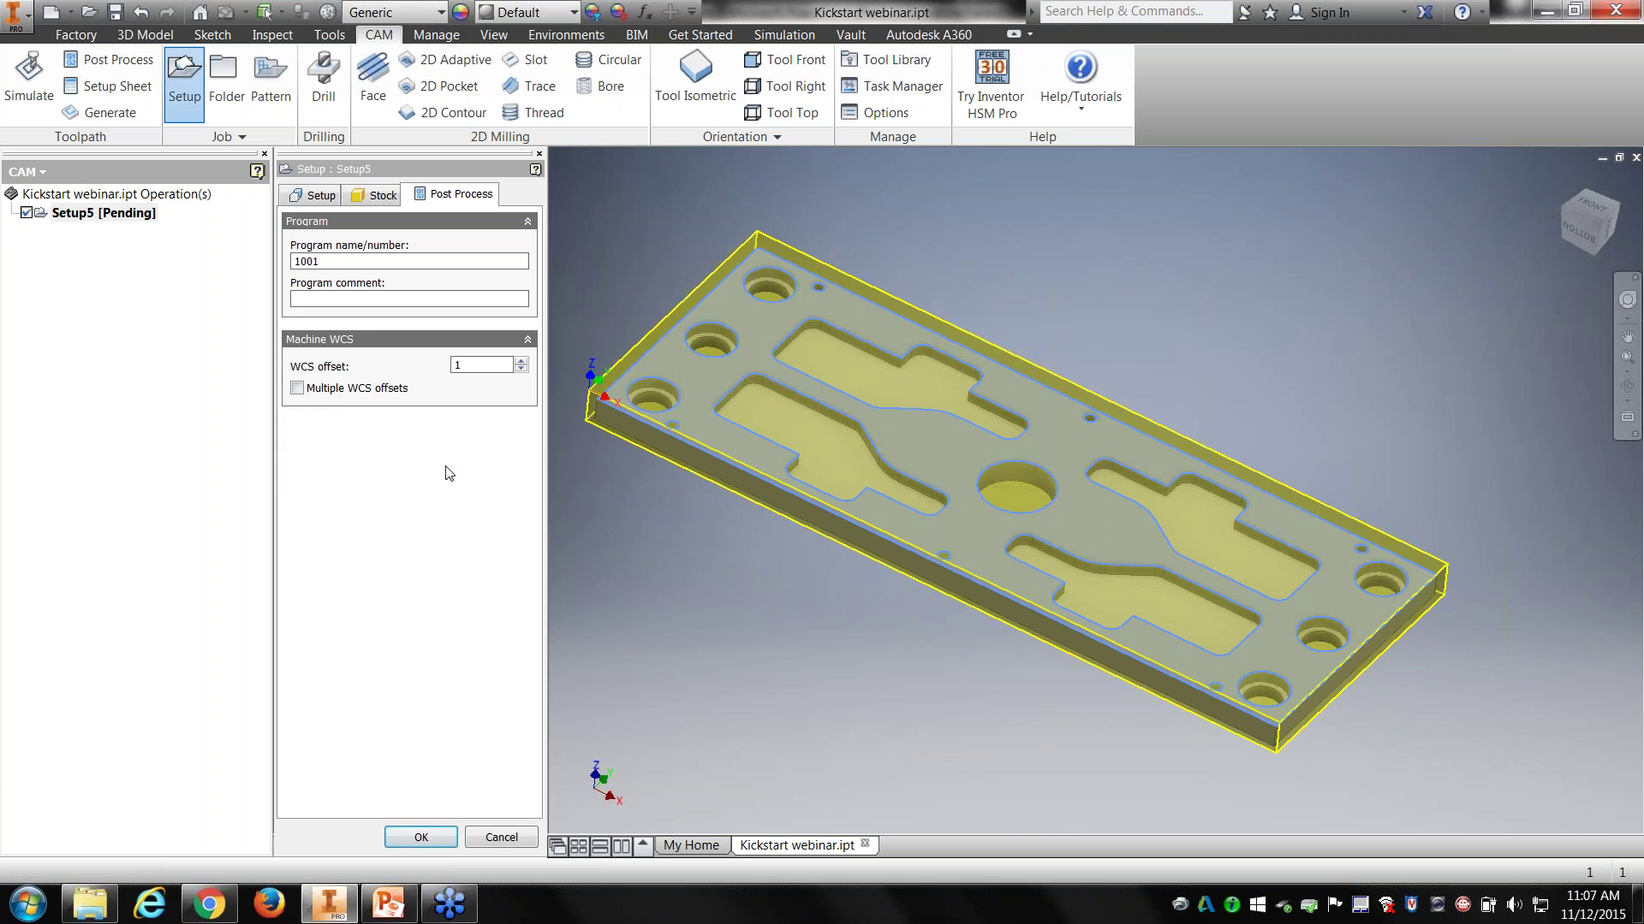
pyautogui.click(418, 838)
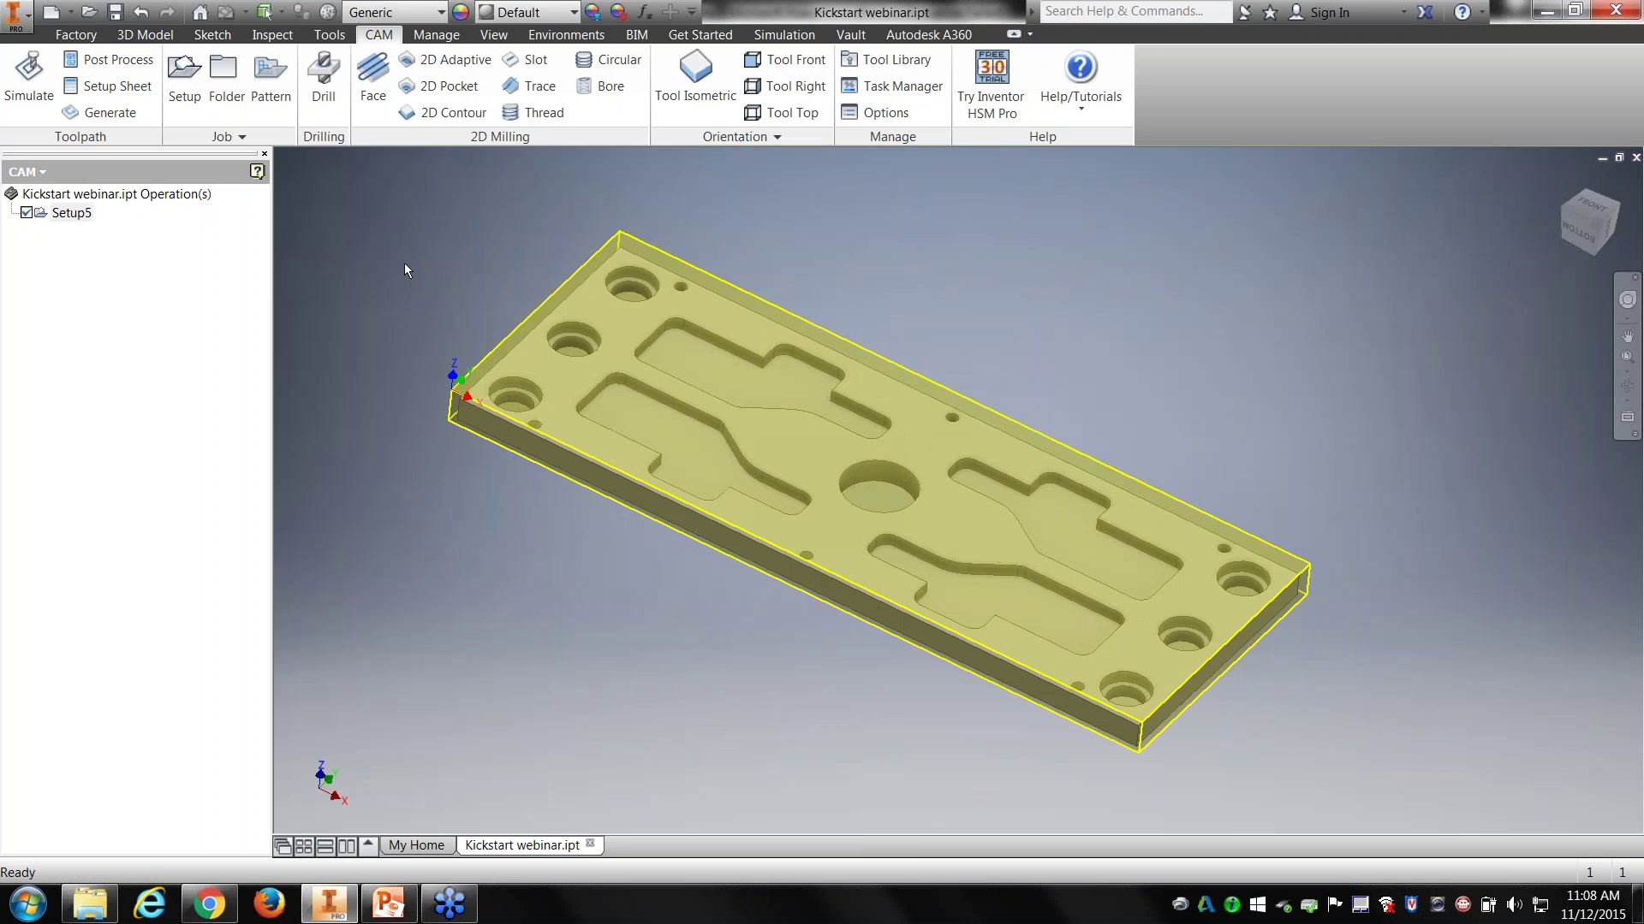
# Step: Create a Face milling operation under the setup and open its tool selection
pyautogui.click(372, 92)
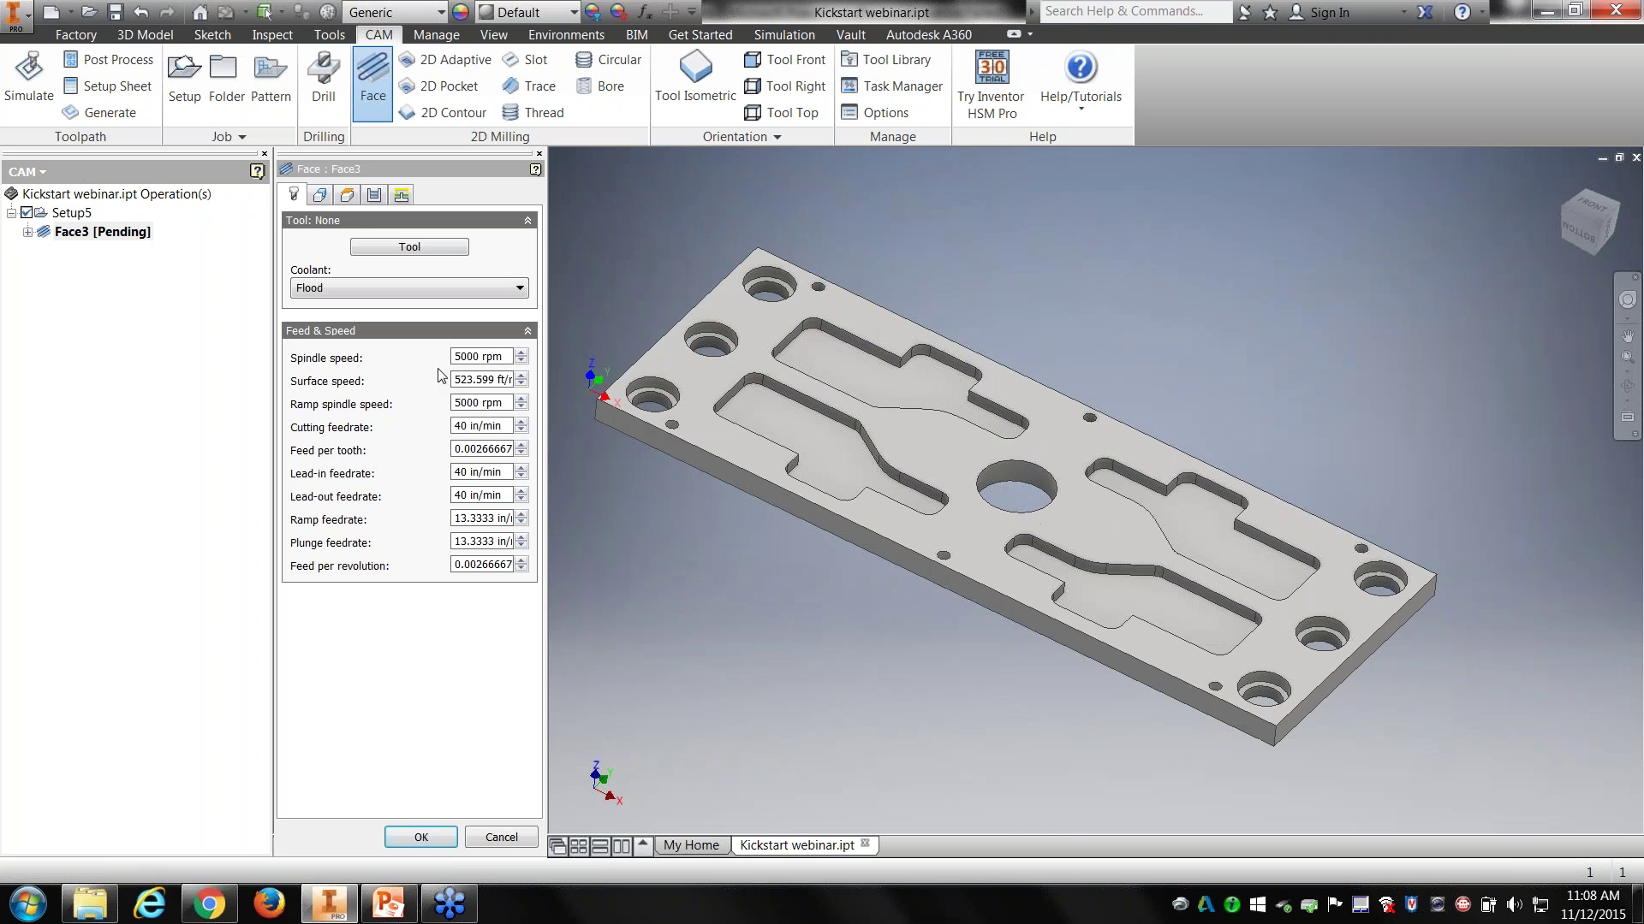
pyautogui.click(438, 248)
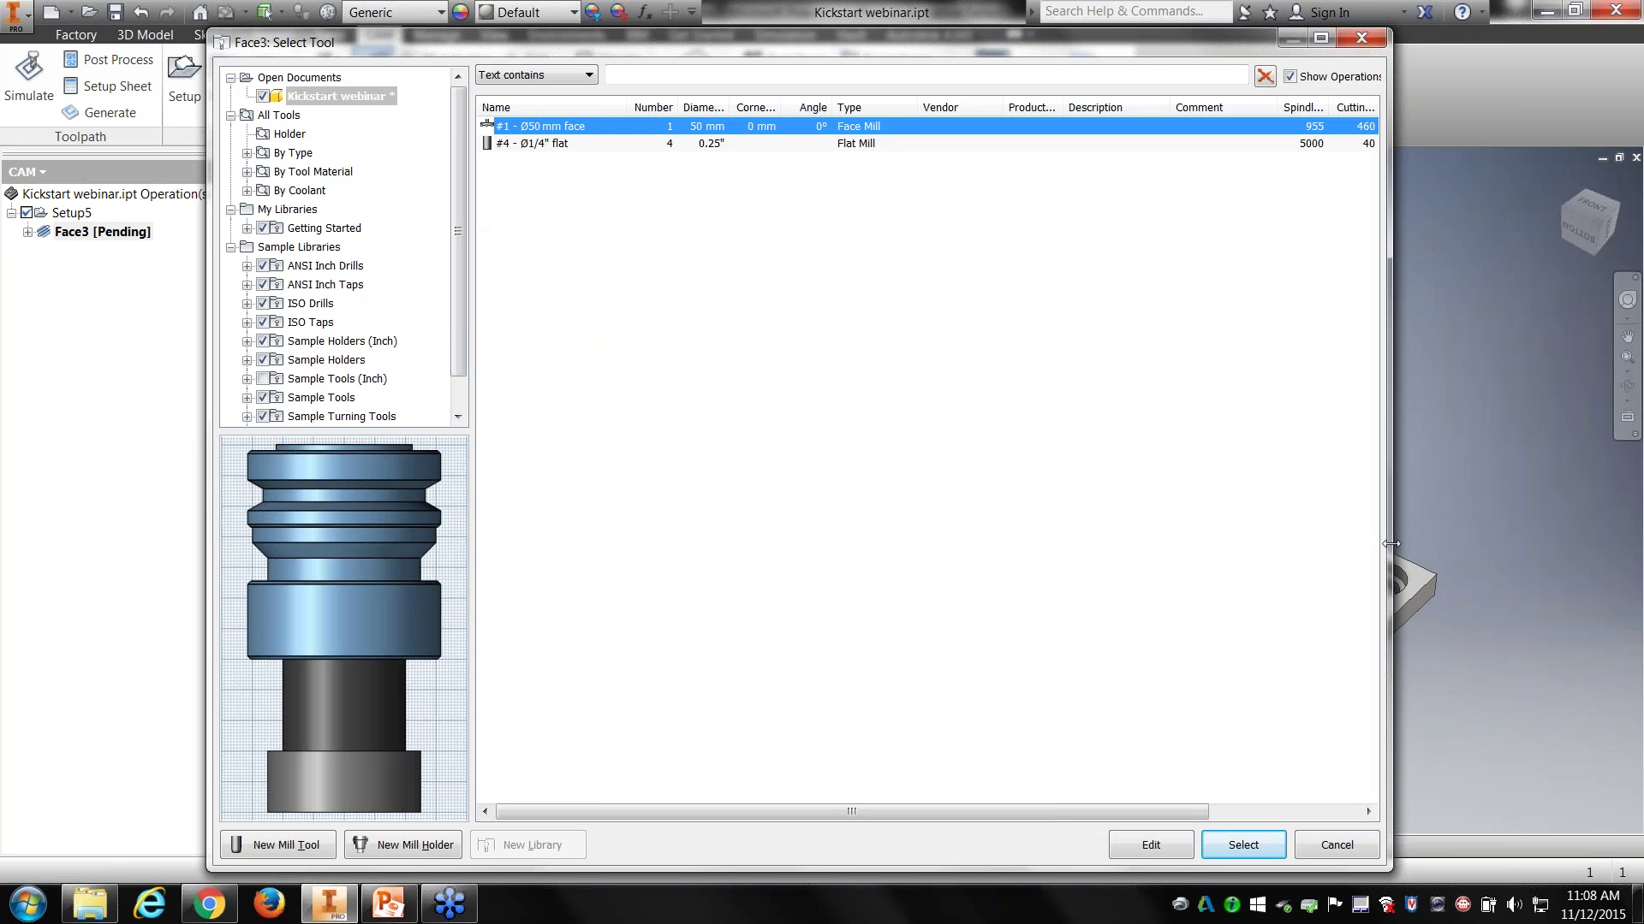
pyautogui.moveTo(1391, 546); pyautogui.dragTo(1513, 545)
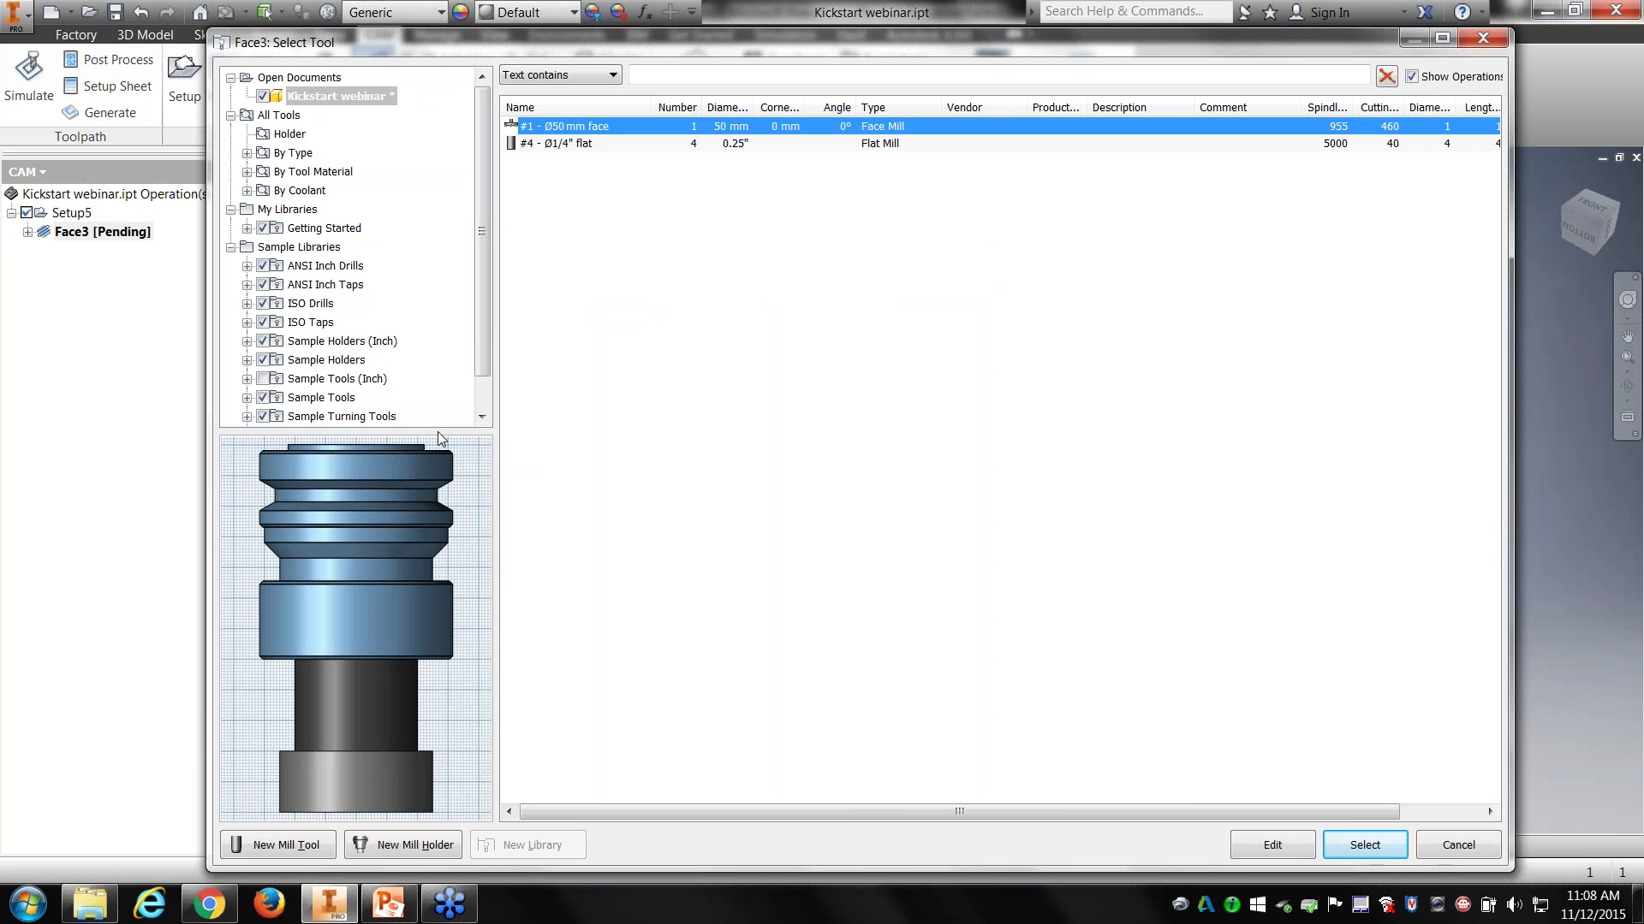
pyautogui.moveTo(488, 214); pyautogui.dragTo(485, 238)
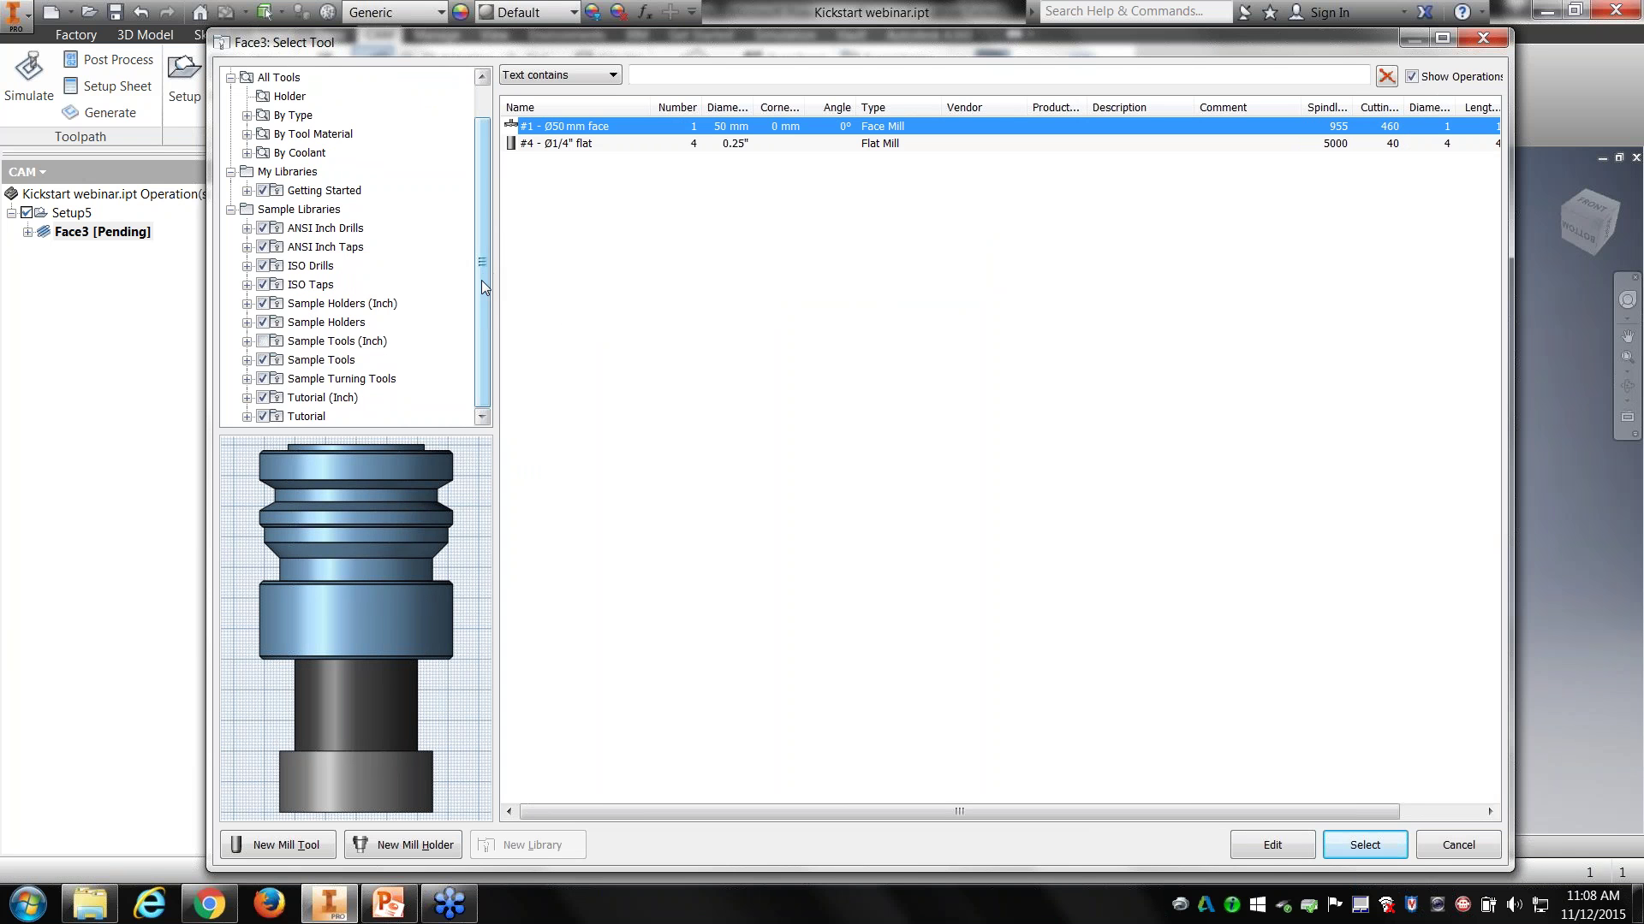
pyautogui.scroll(2, 479, 291)
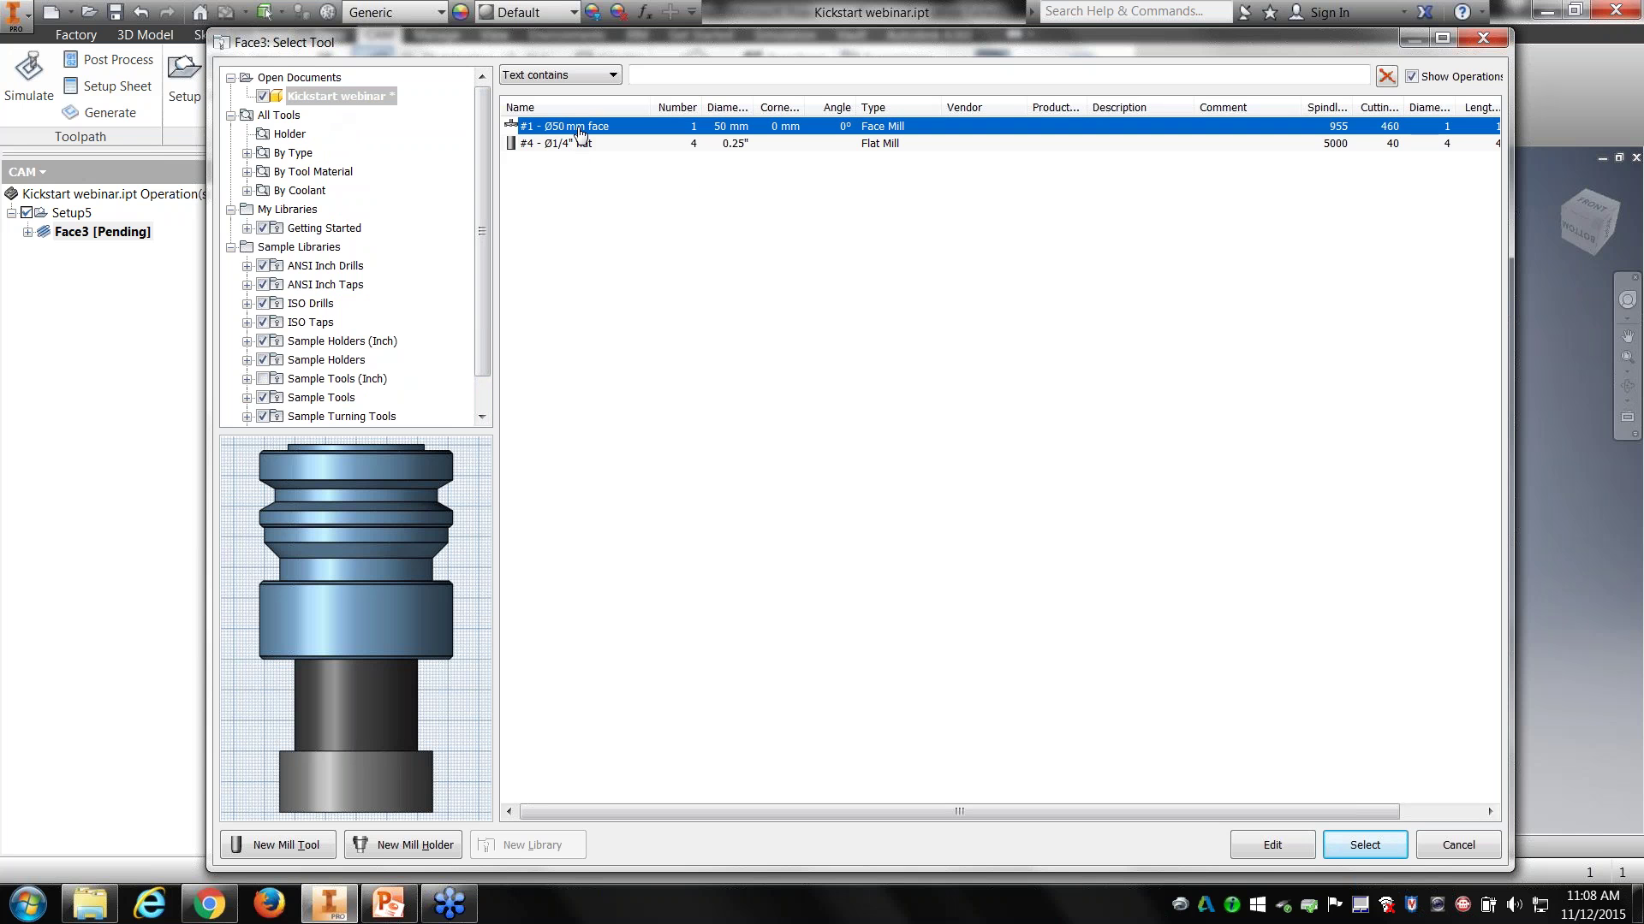
# Step: Examine the contents of the Getting Started library under My Libraries
pyautogui.click(314, 230)
pyautogui.click(246, 228)
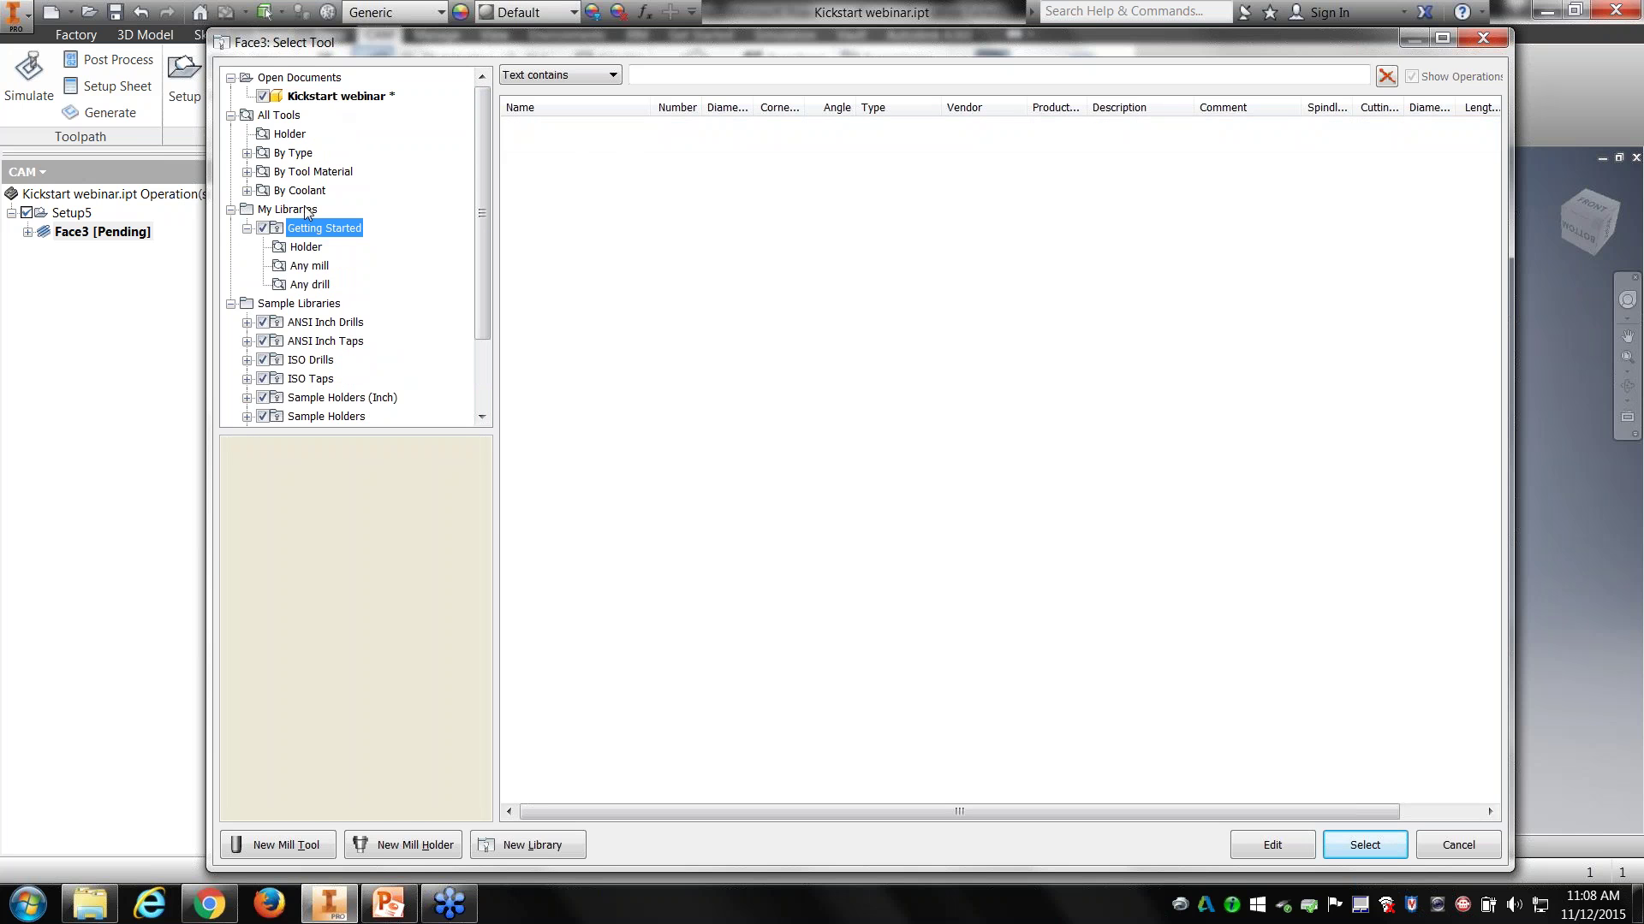
pyautogui.rightClick(598, 216)
pyautogui.click(558, 307)
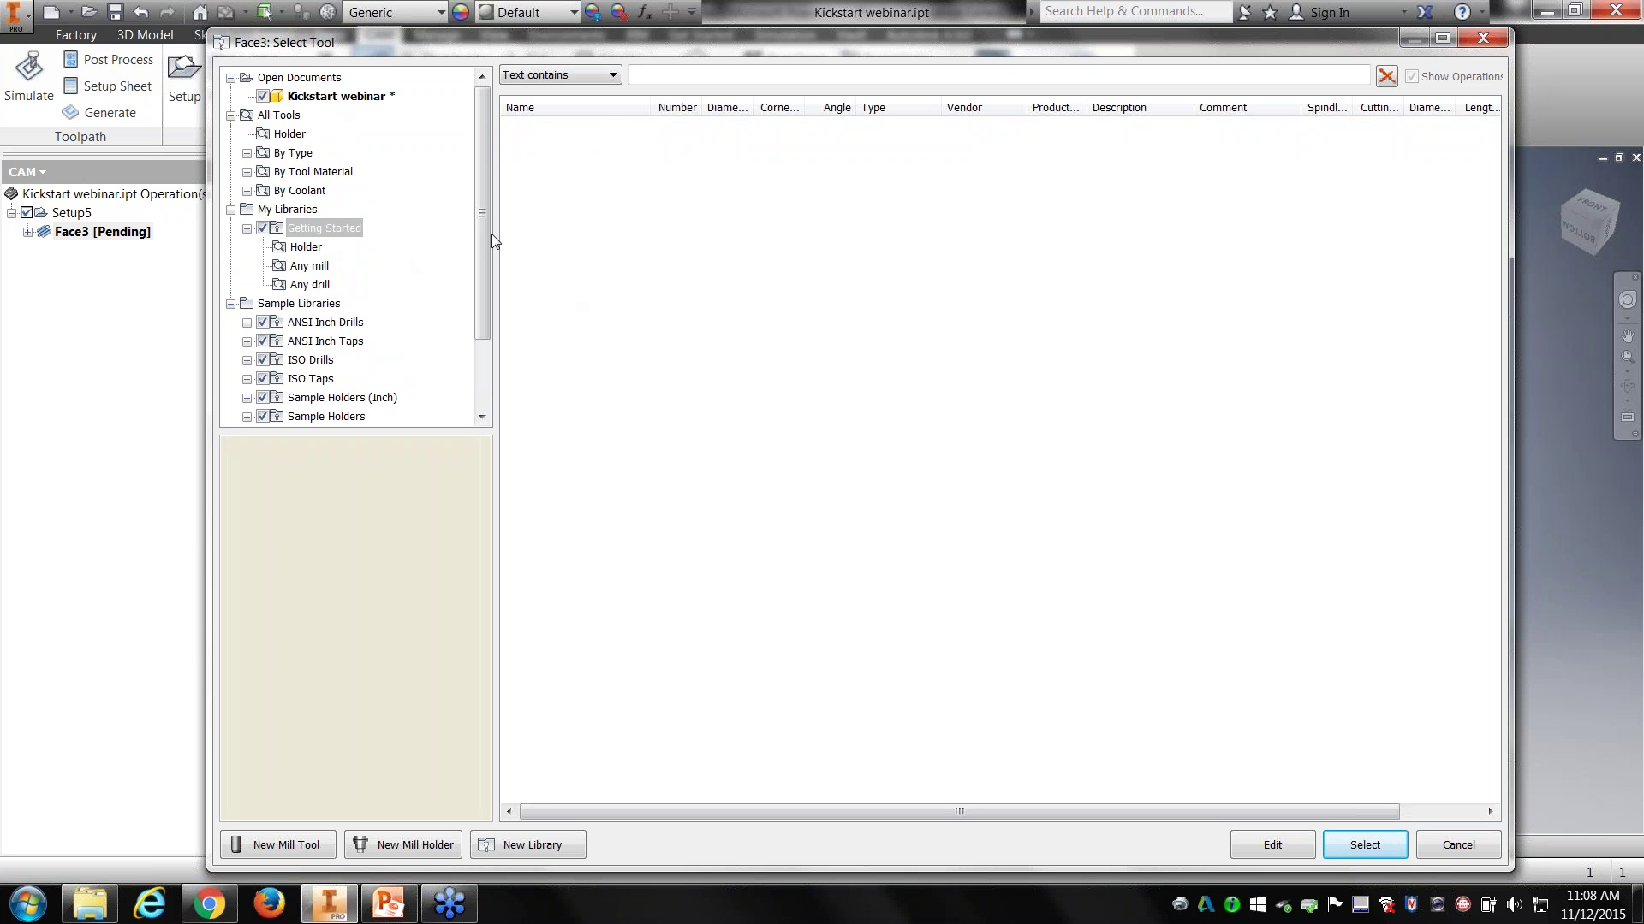
pyautogui.moveTo(484, 206); pyautogui.dragTo(484, 245)
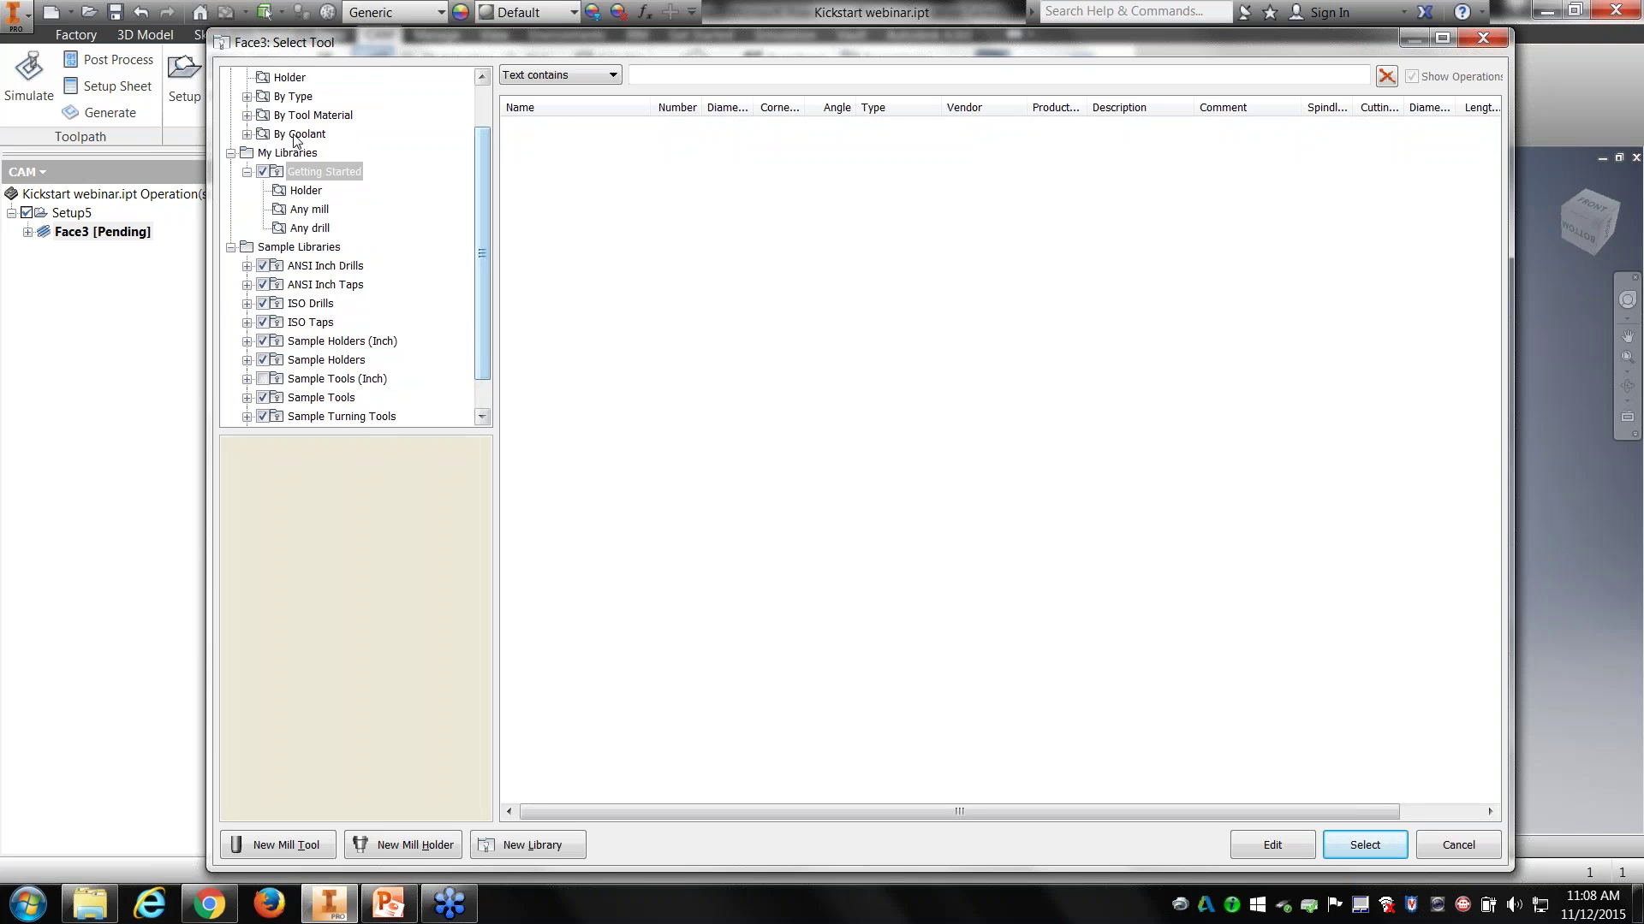
pyautogui.click(288, 153)
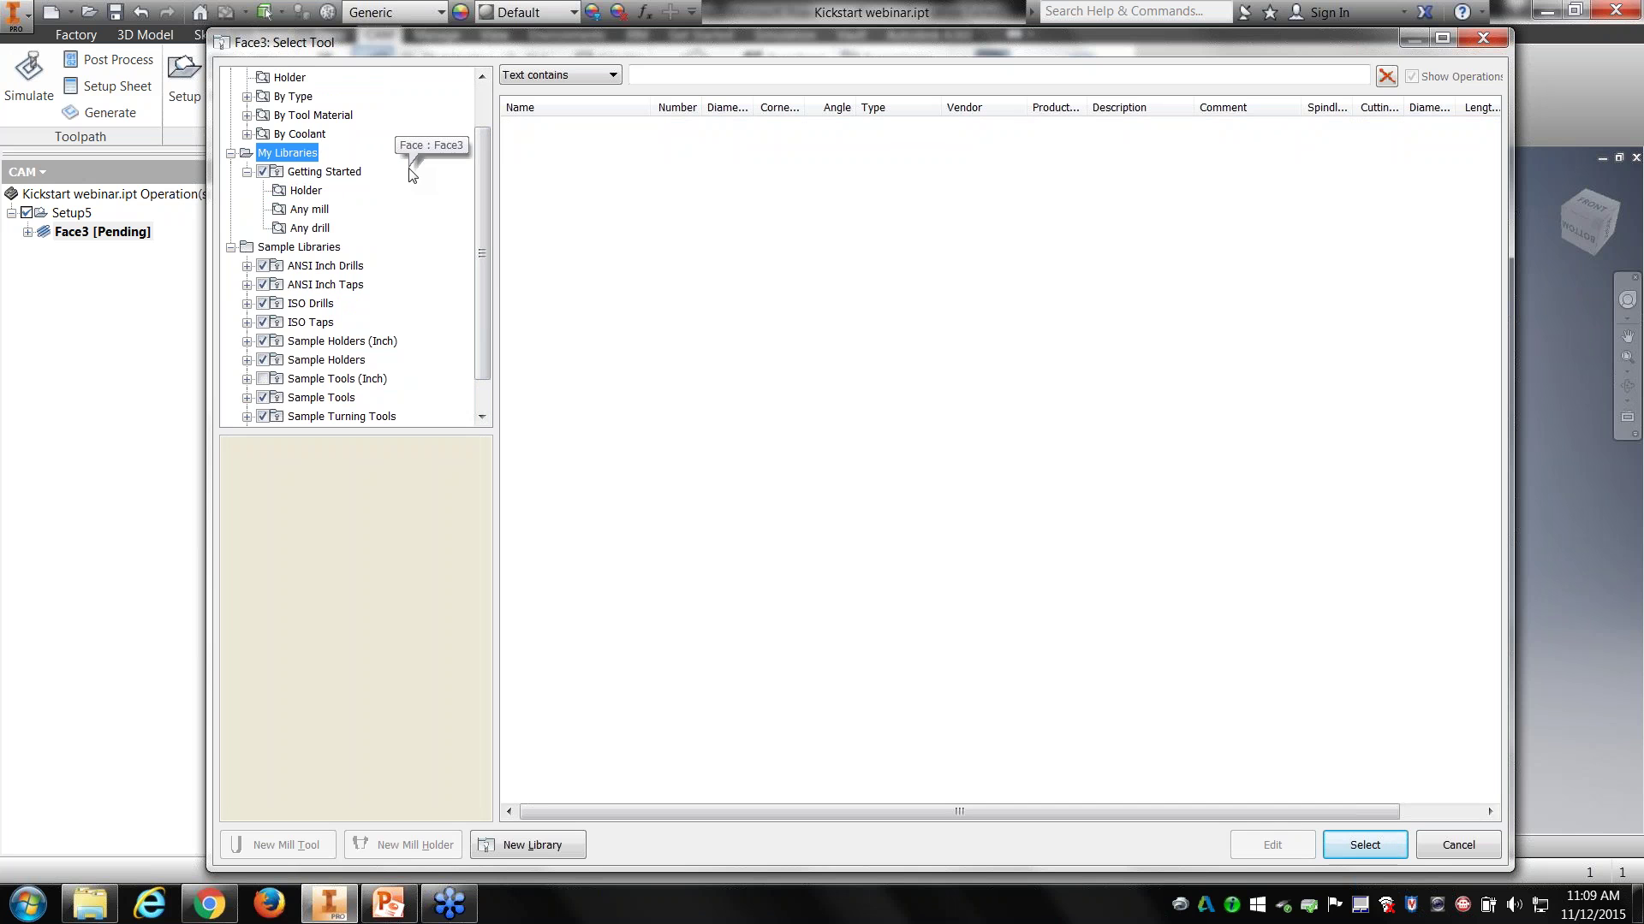
pyautogui.click(425, 244)
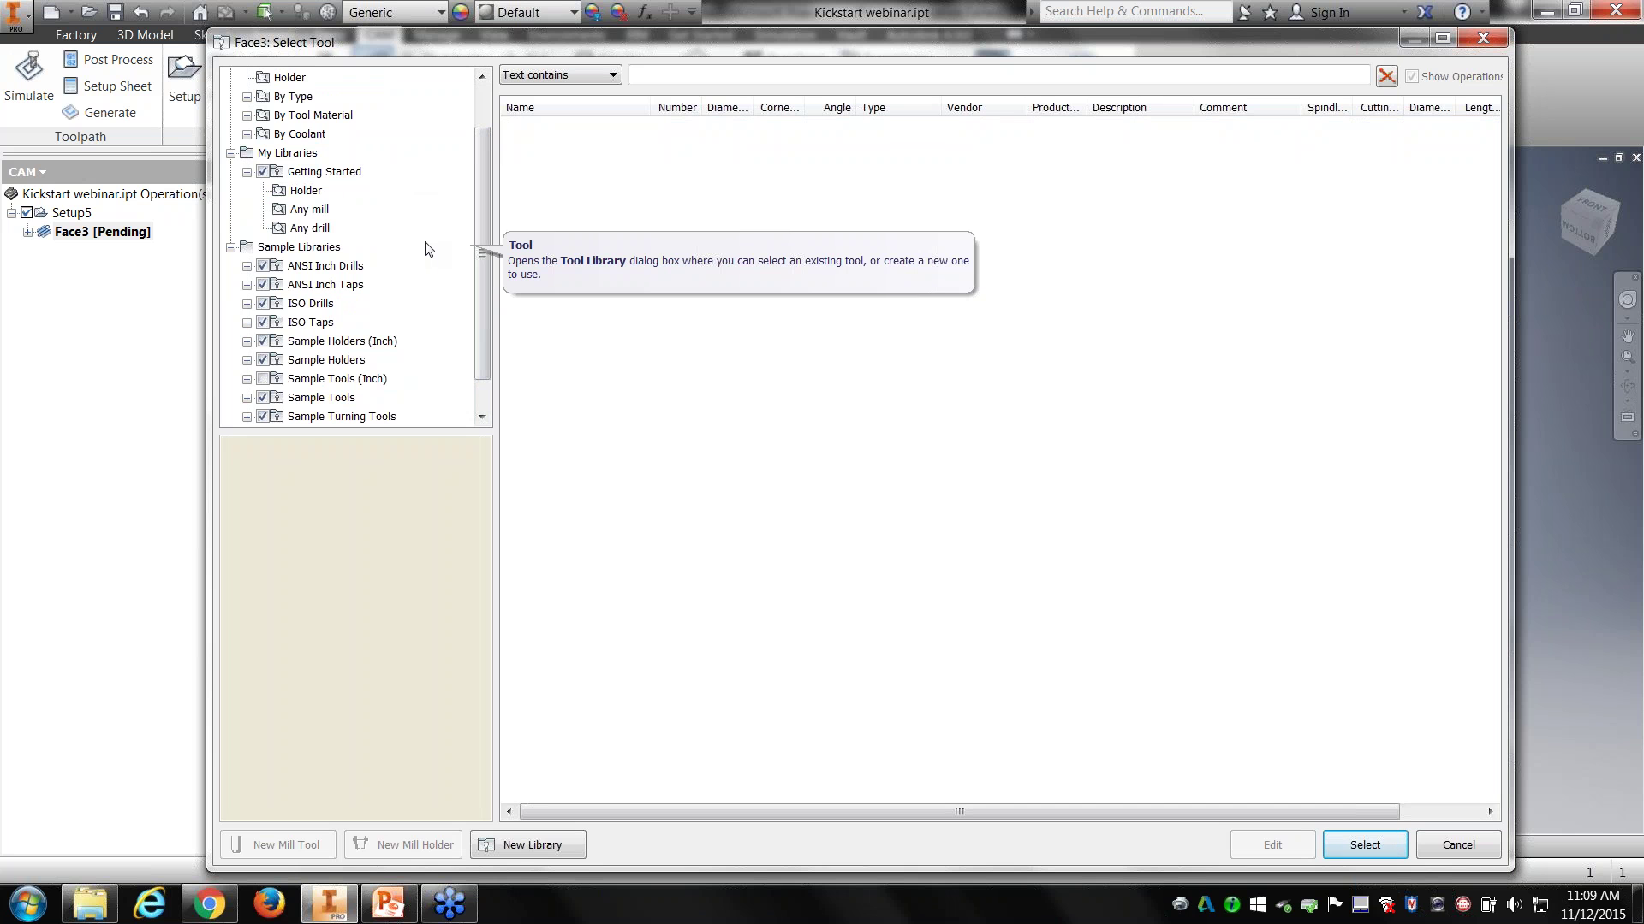
# Step: Start adding a tool library folder and choose the Documents library as its location
pyautogui.rightClick(411, 164)
pyautogui.click(448, 174)
pyautogui.rightClick(410, 166)
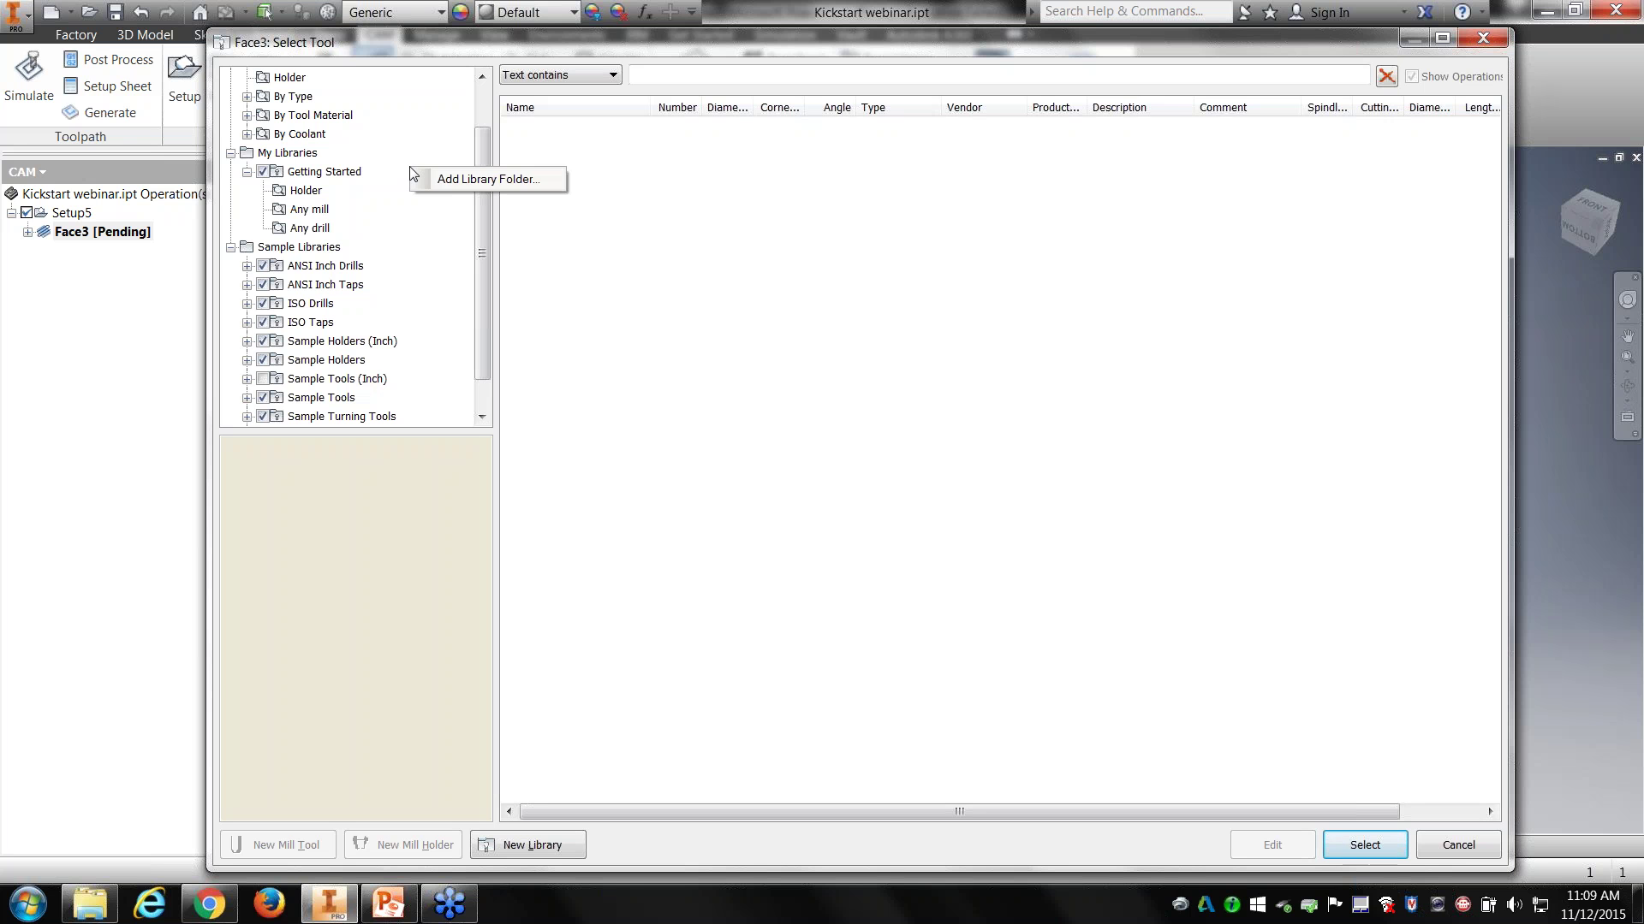
pyautogui.click(480, 181)
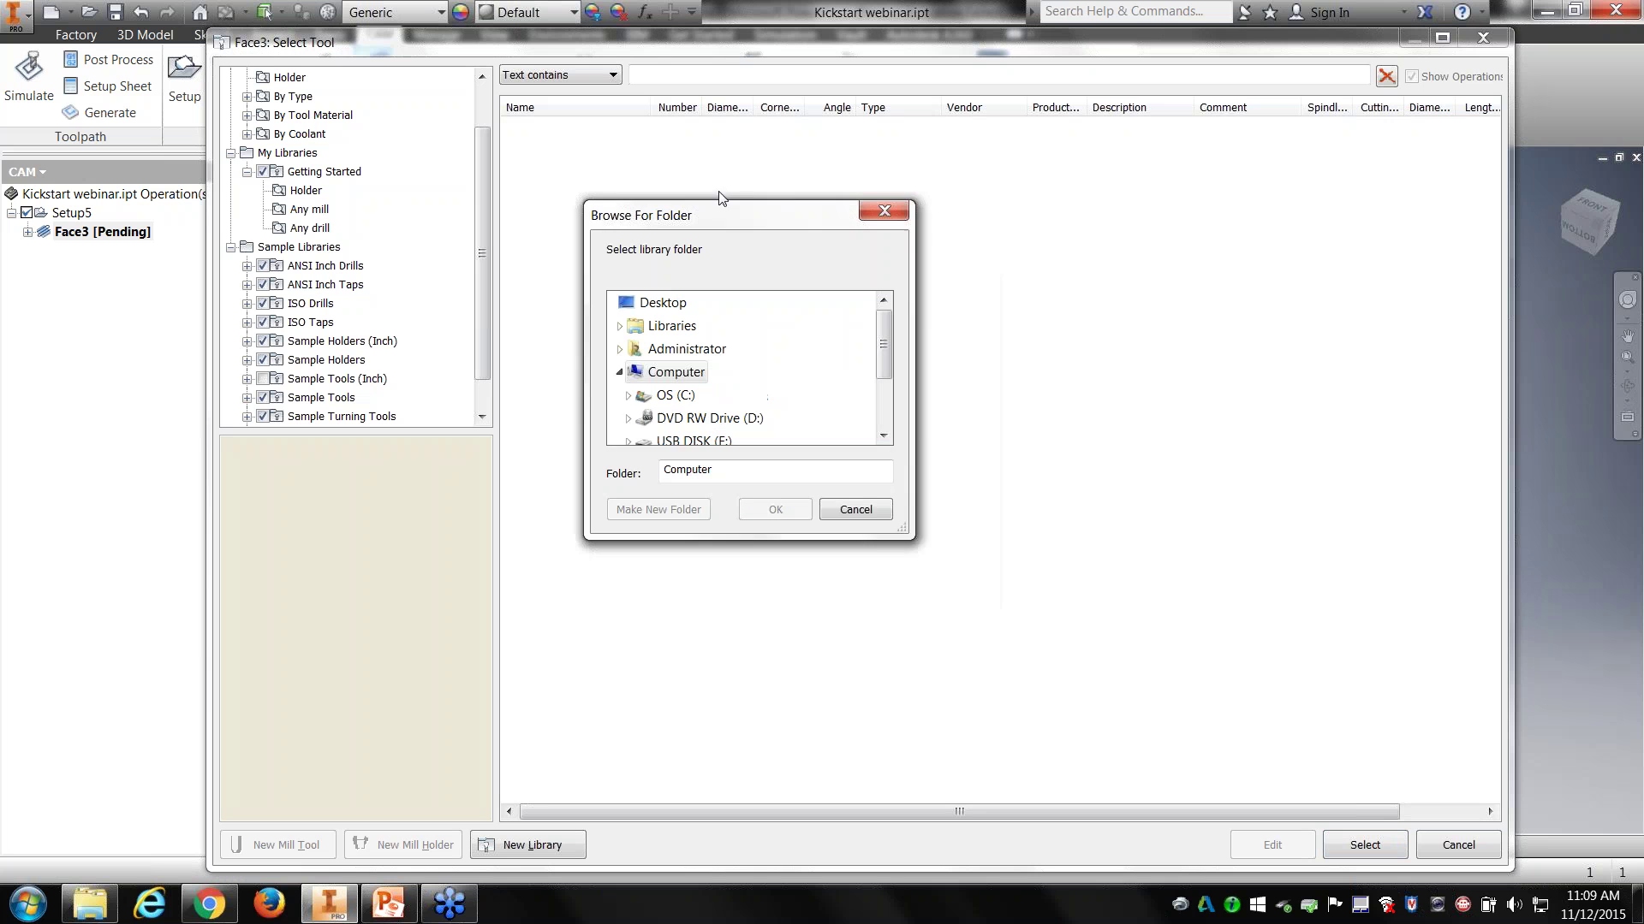
pyautogui.moveTo(881, 469); pyautogui.dragTo(919, 647)
pyautogui.click(592, 336)
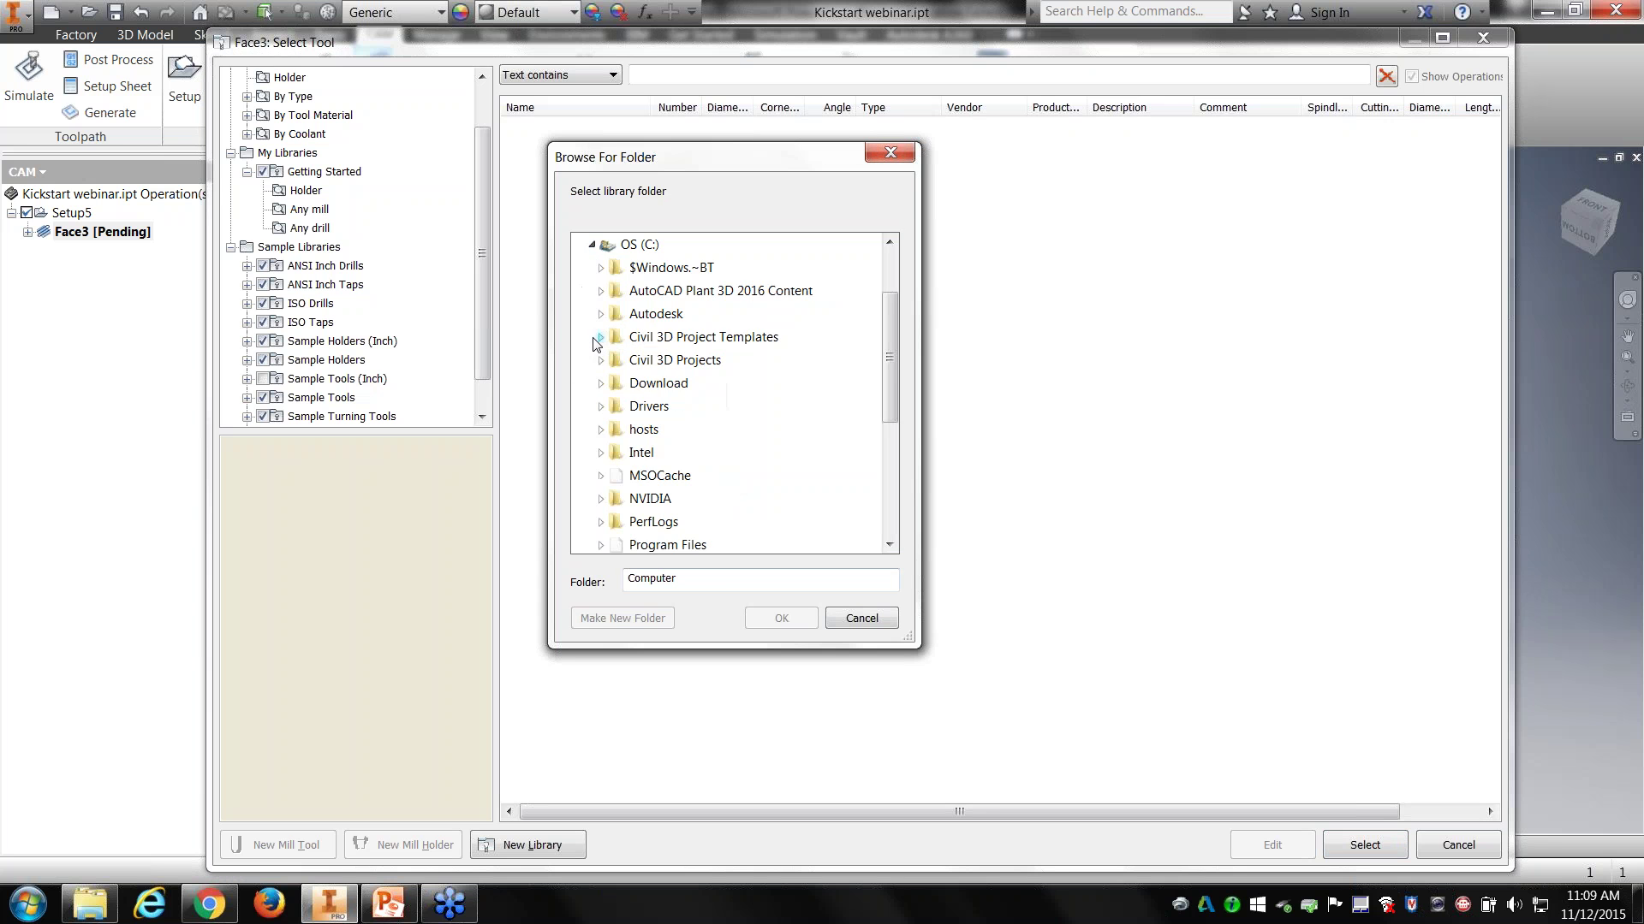
pyautogui.click(591, 244)
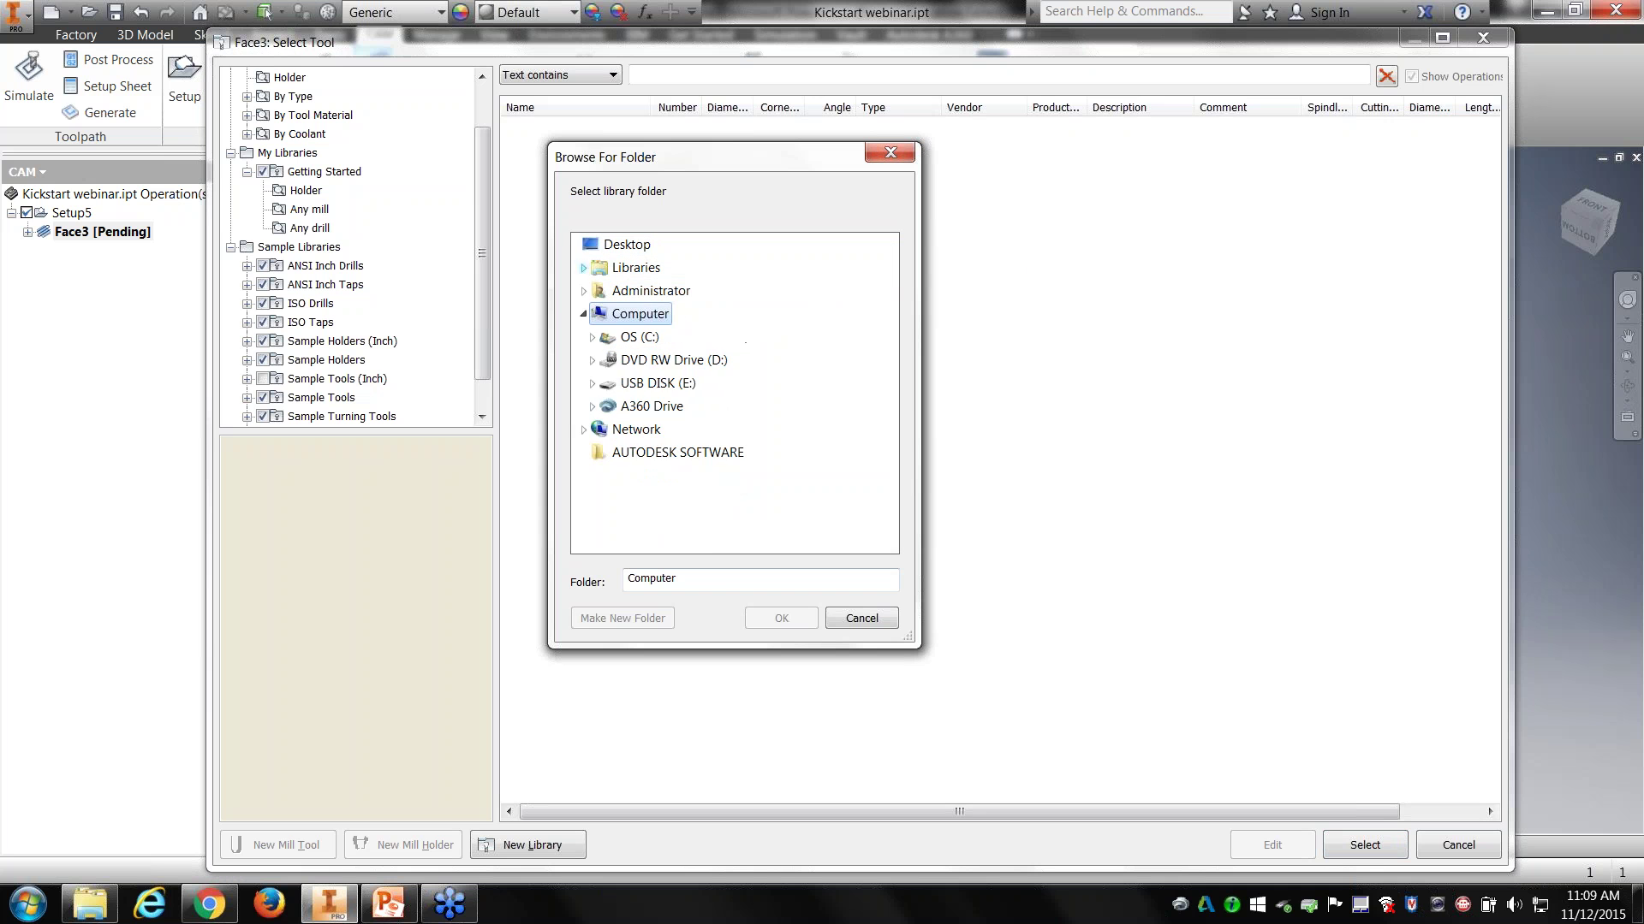
pyautogui.click(583, 267)
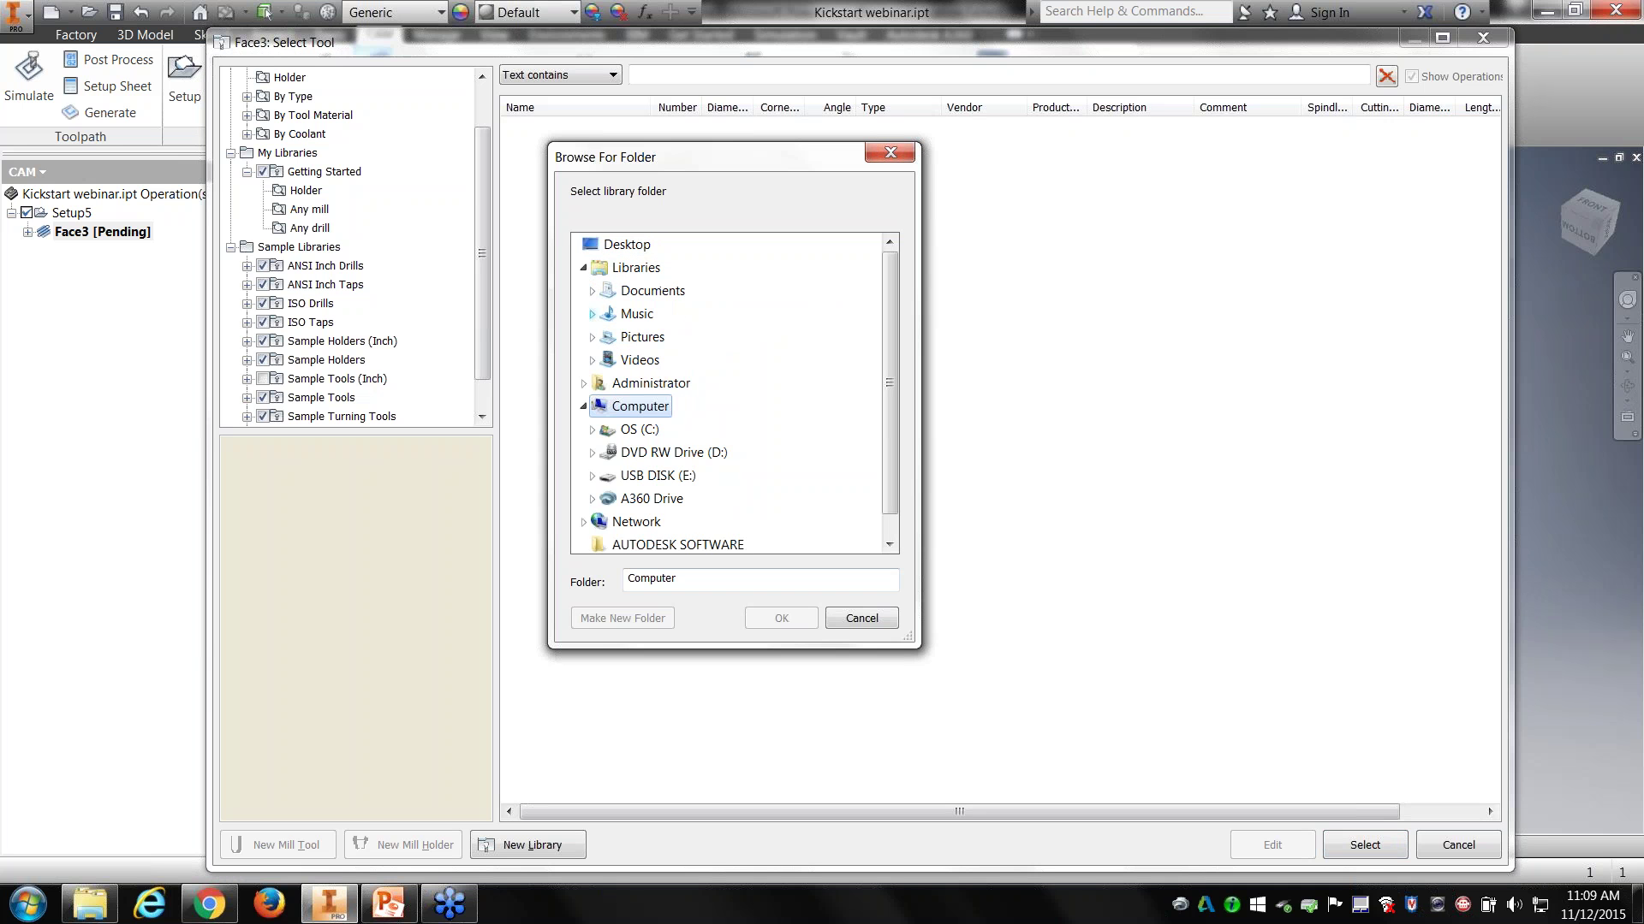
pyautogui.click(591, 291)
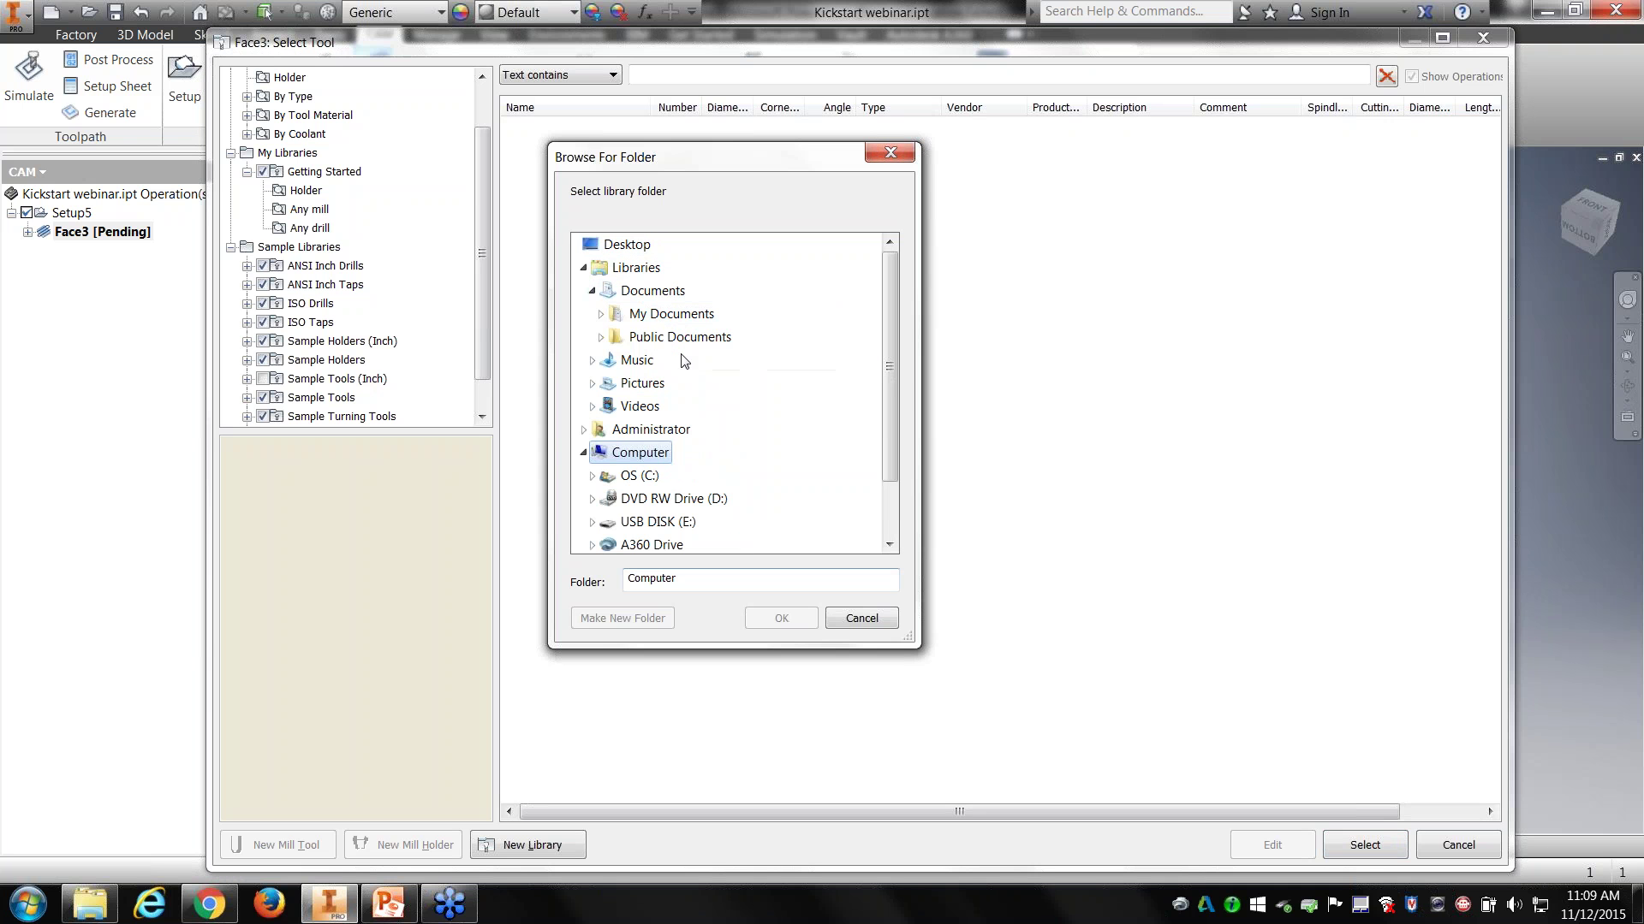
pyautogui.click(673, 292)
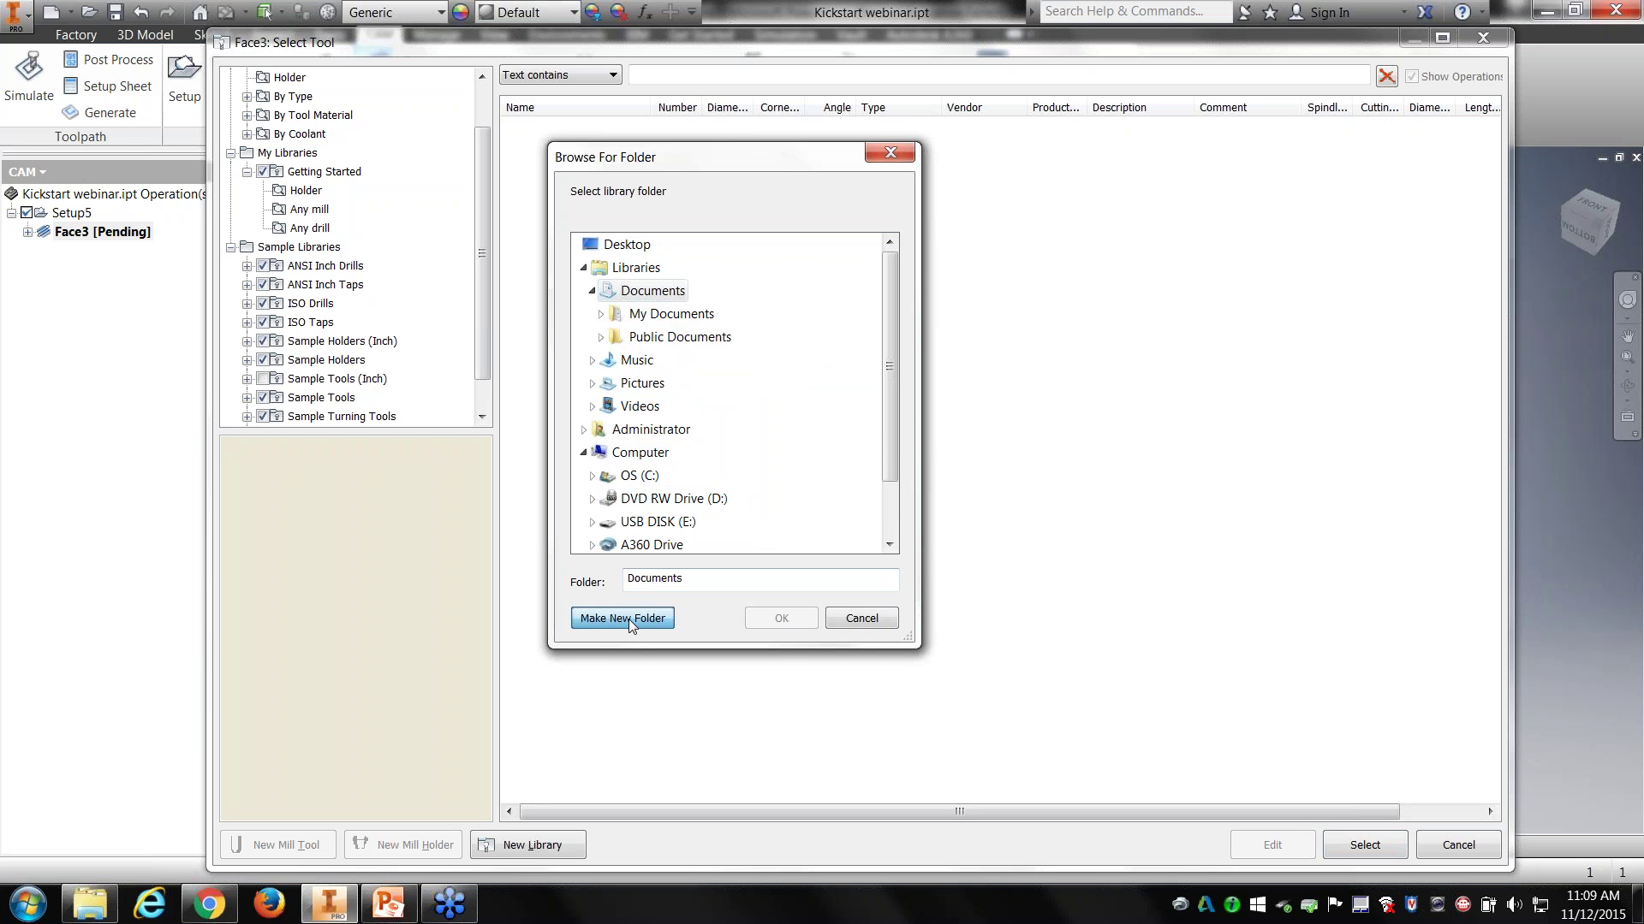
# Step: Make a new folder named Kickstart Library in Documents
pyautogui.click(628, 618)
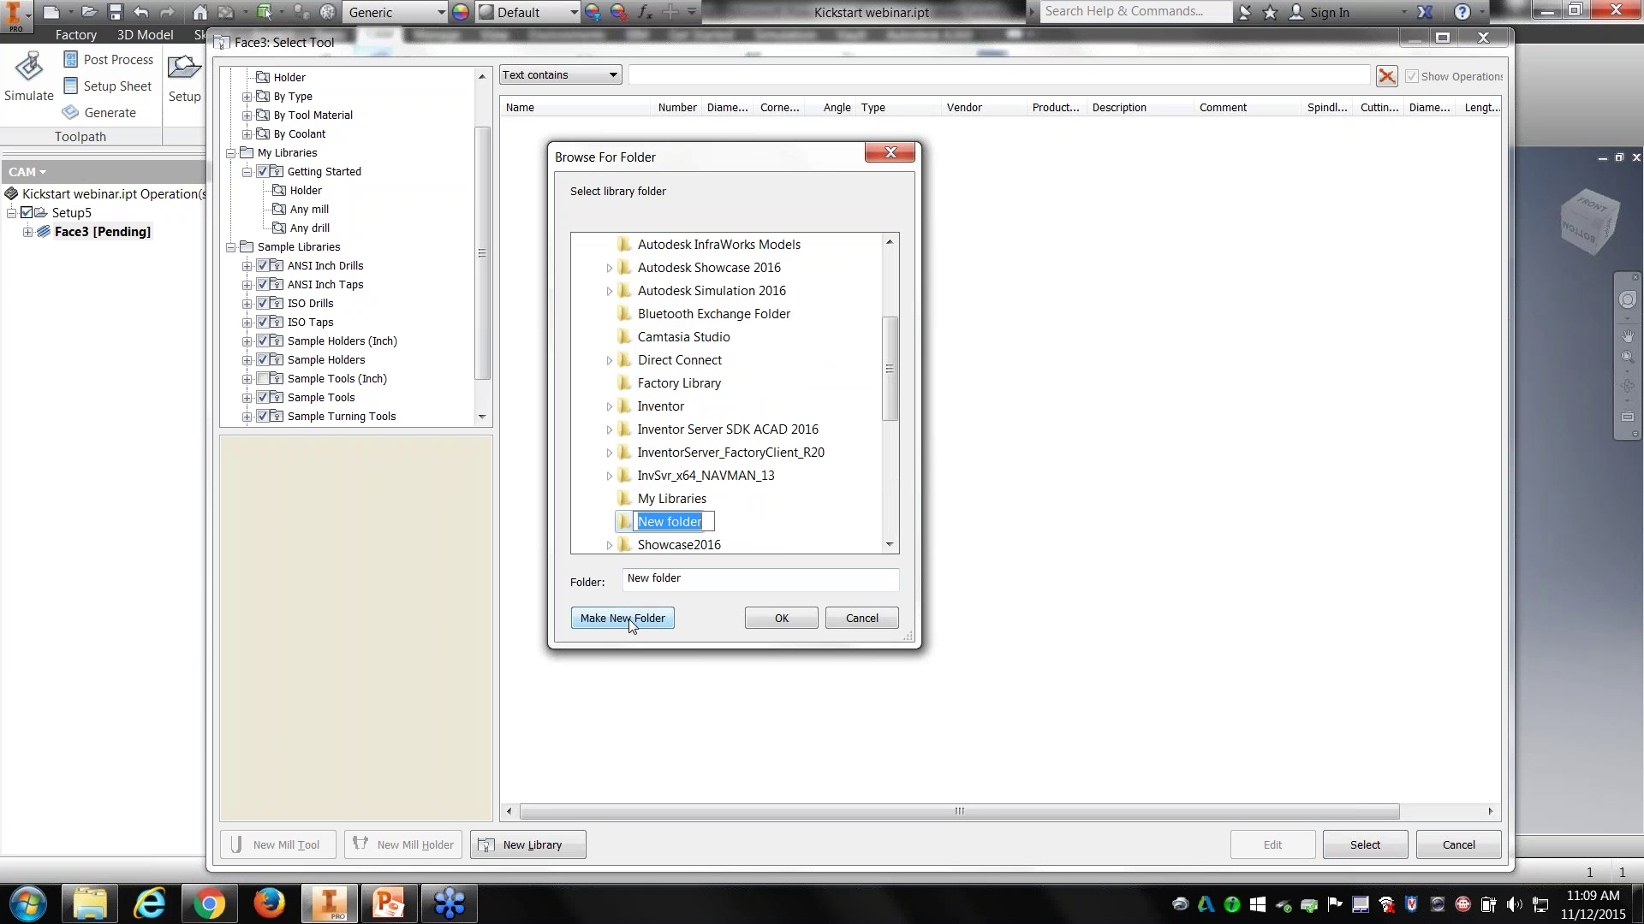
pyautogui.write('Kickstart Library')
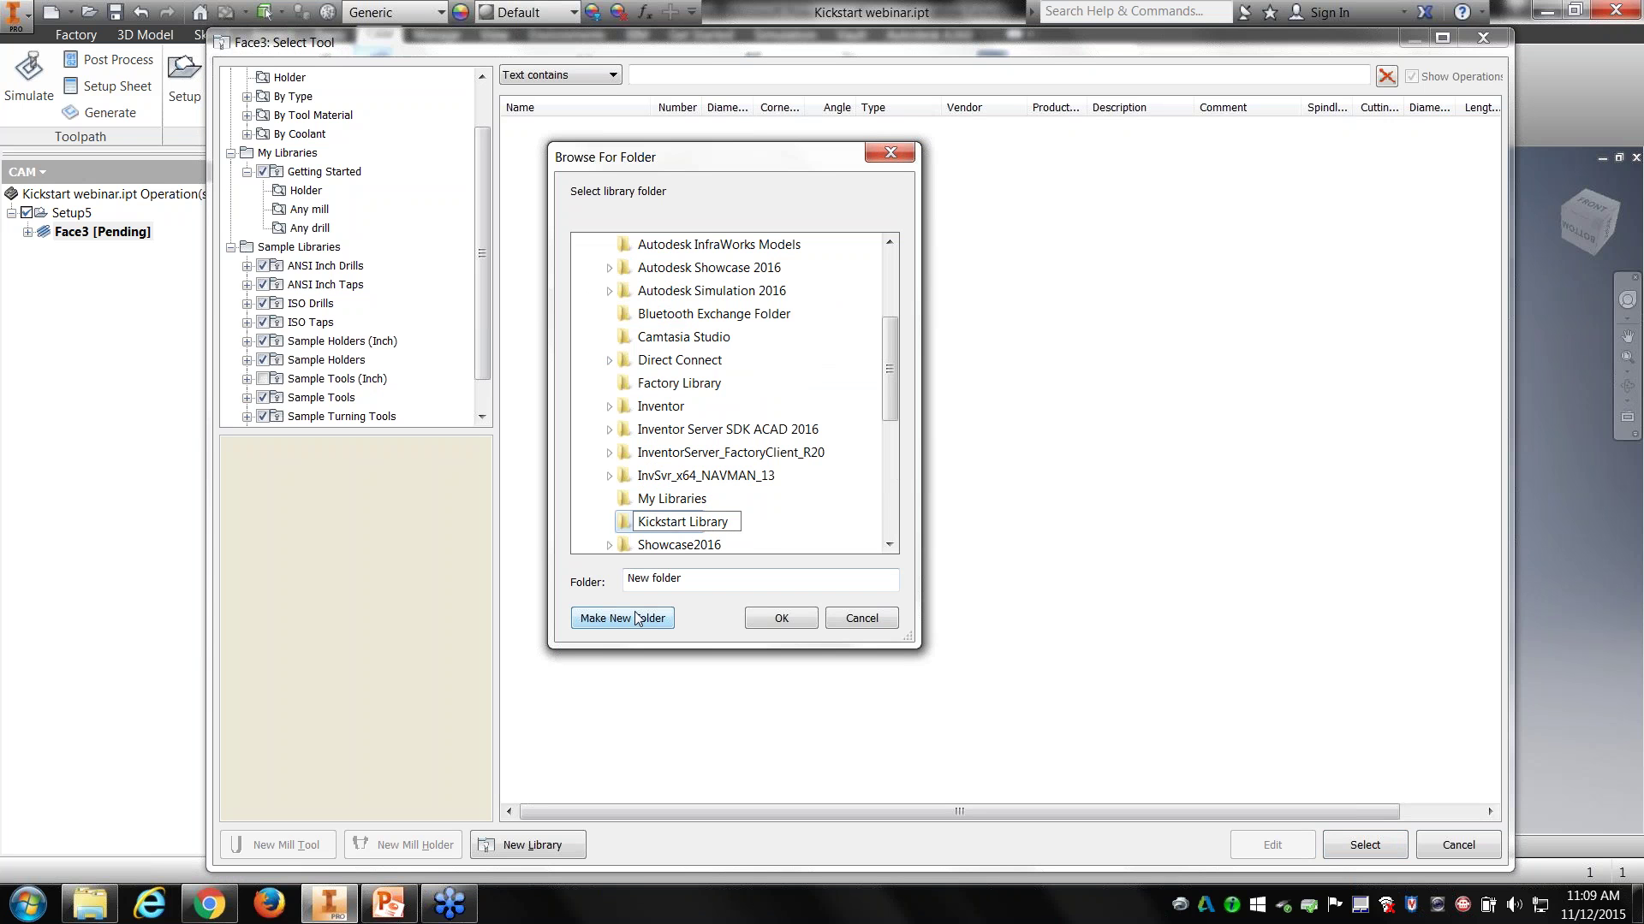
pyautogui.press('Return')
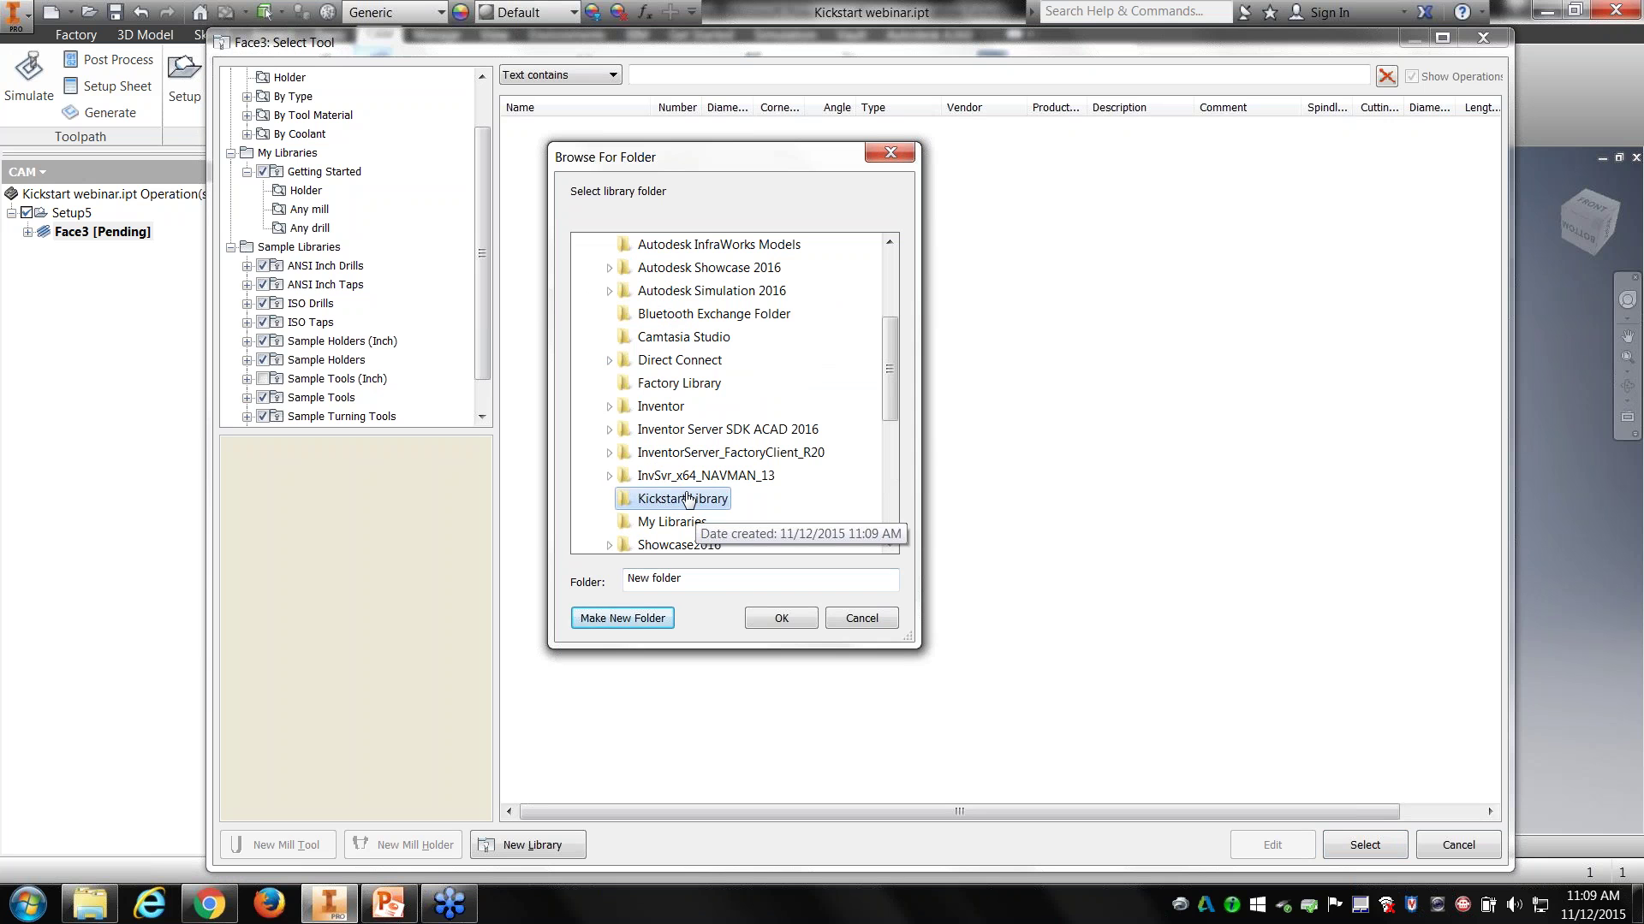
# Step: Choose the Kickstart Library folder as the tool library folder to add
pyautogui.press('Tab')
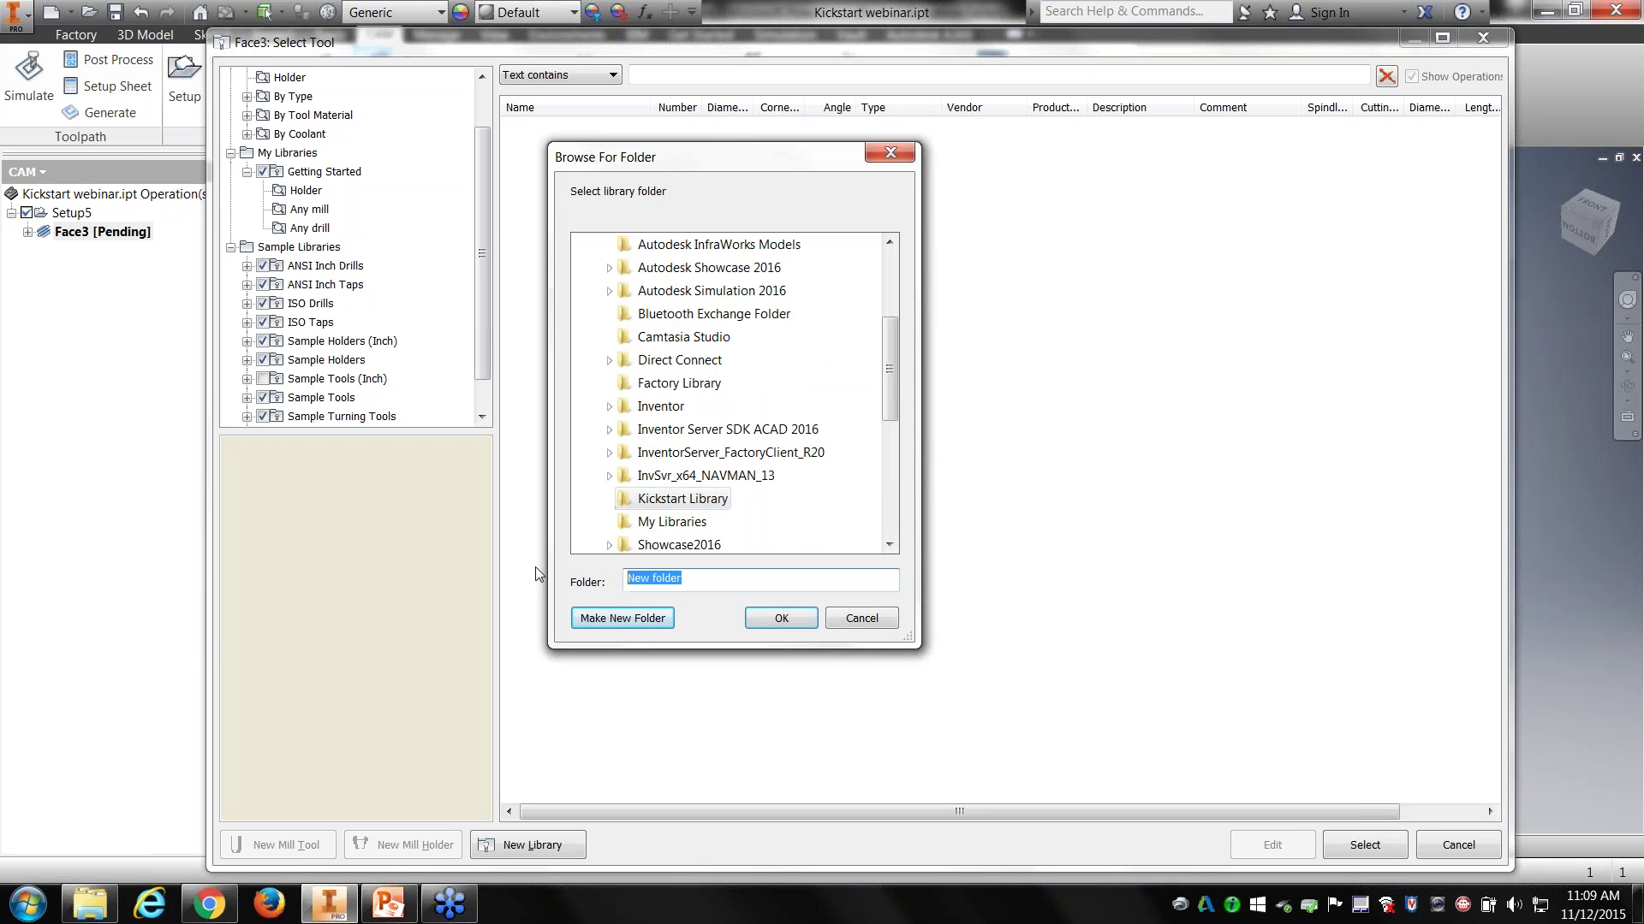
pyautogui.press('BackSpace')
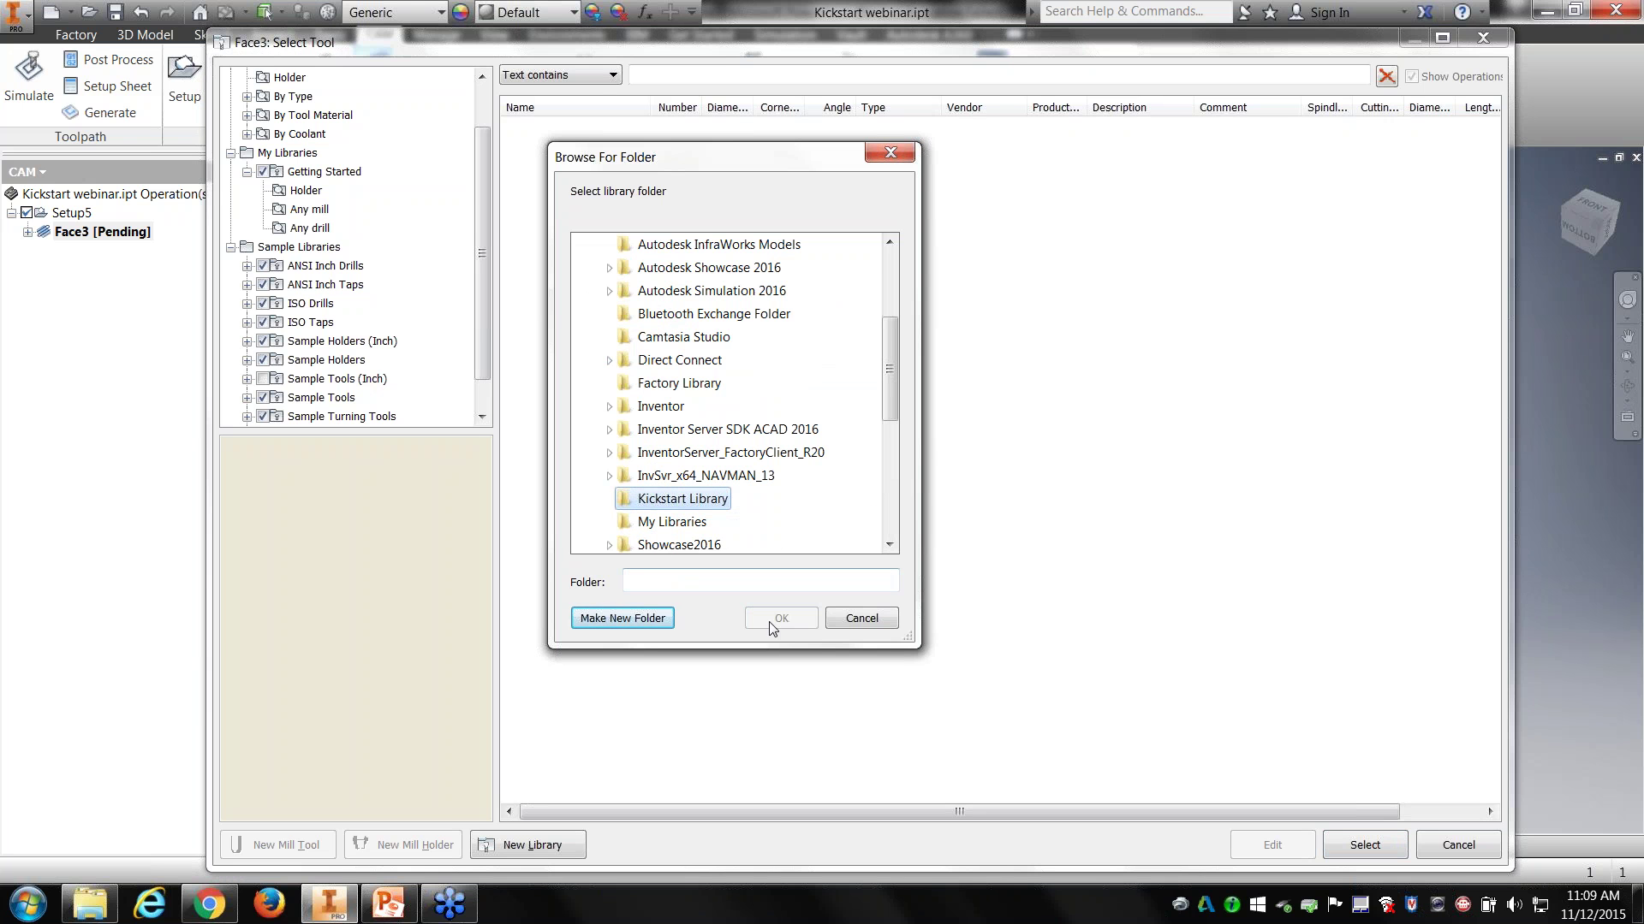
pyautogui.hotkey('alt', 'm')
pyautogui.press('Return')
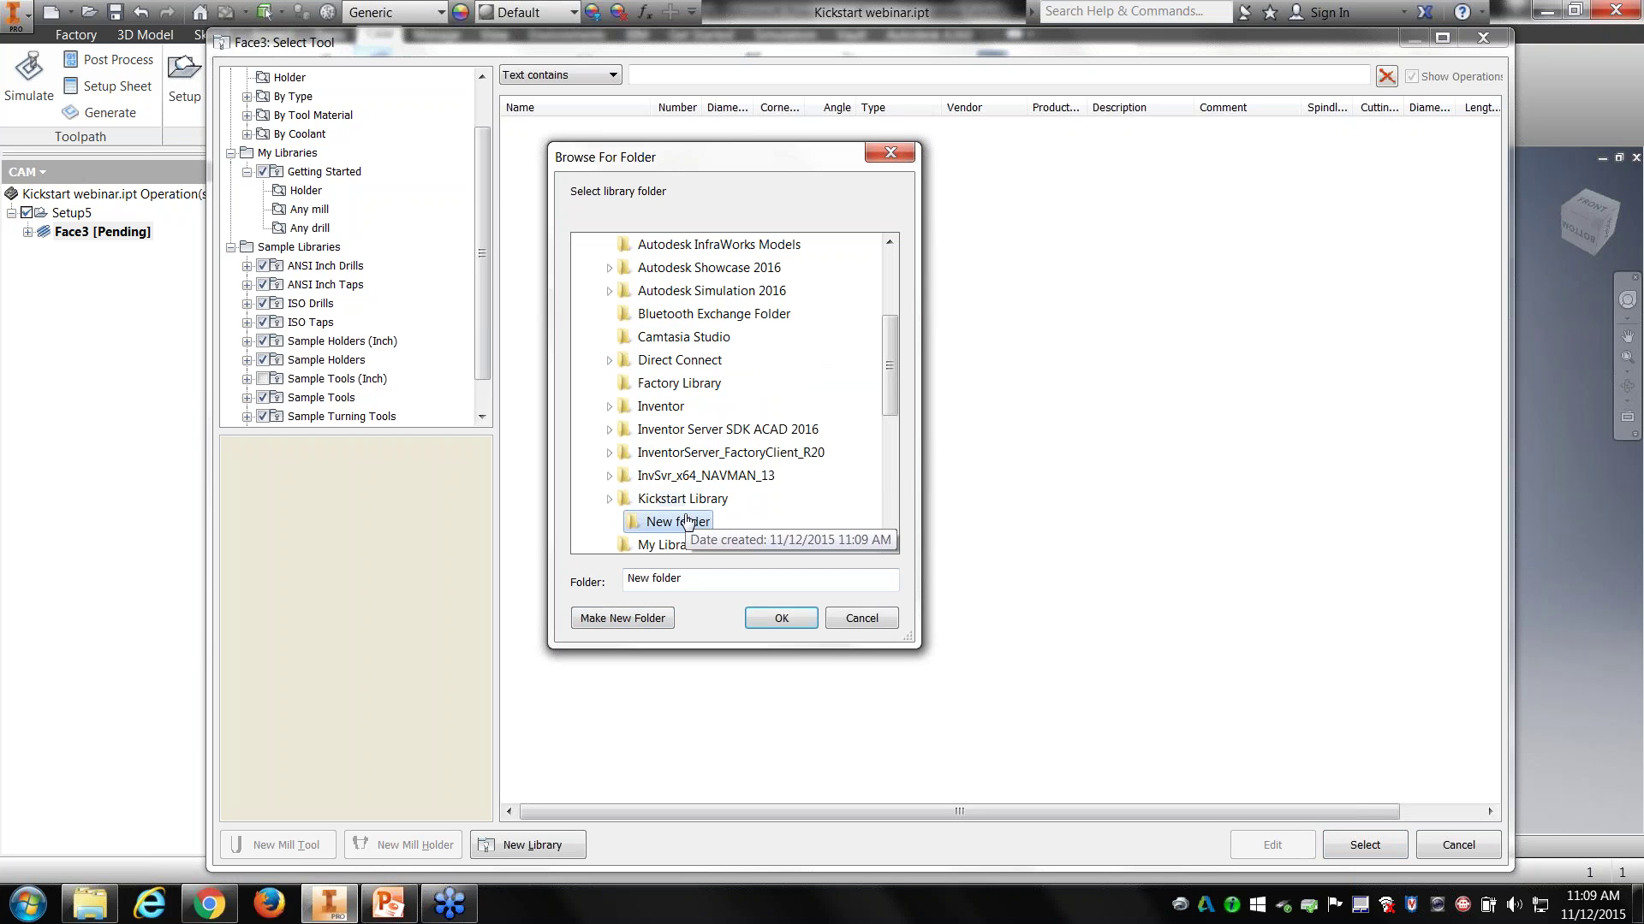
pyautogui.click(688, 500)
pyautogui.click(780, 618)
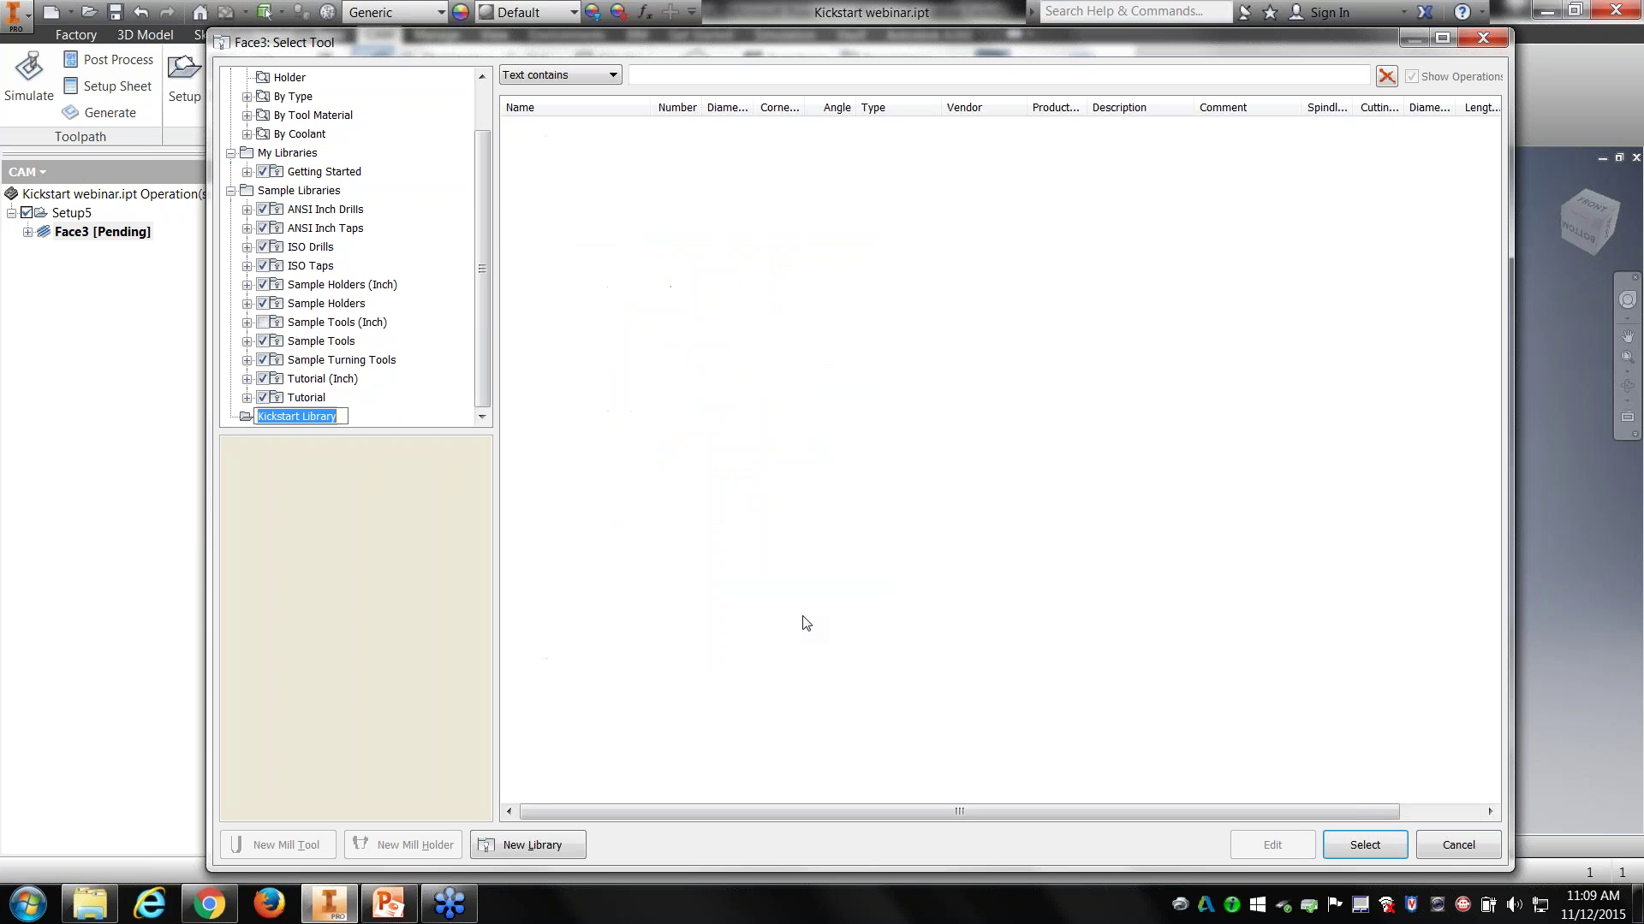
# Step: Create a new tool library named beginner inside the Kickstart Library folder
pyautogui.click(445, 393)
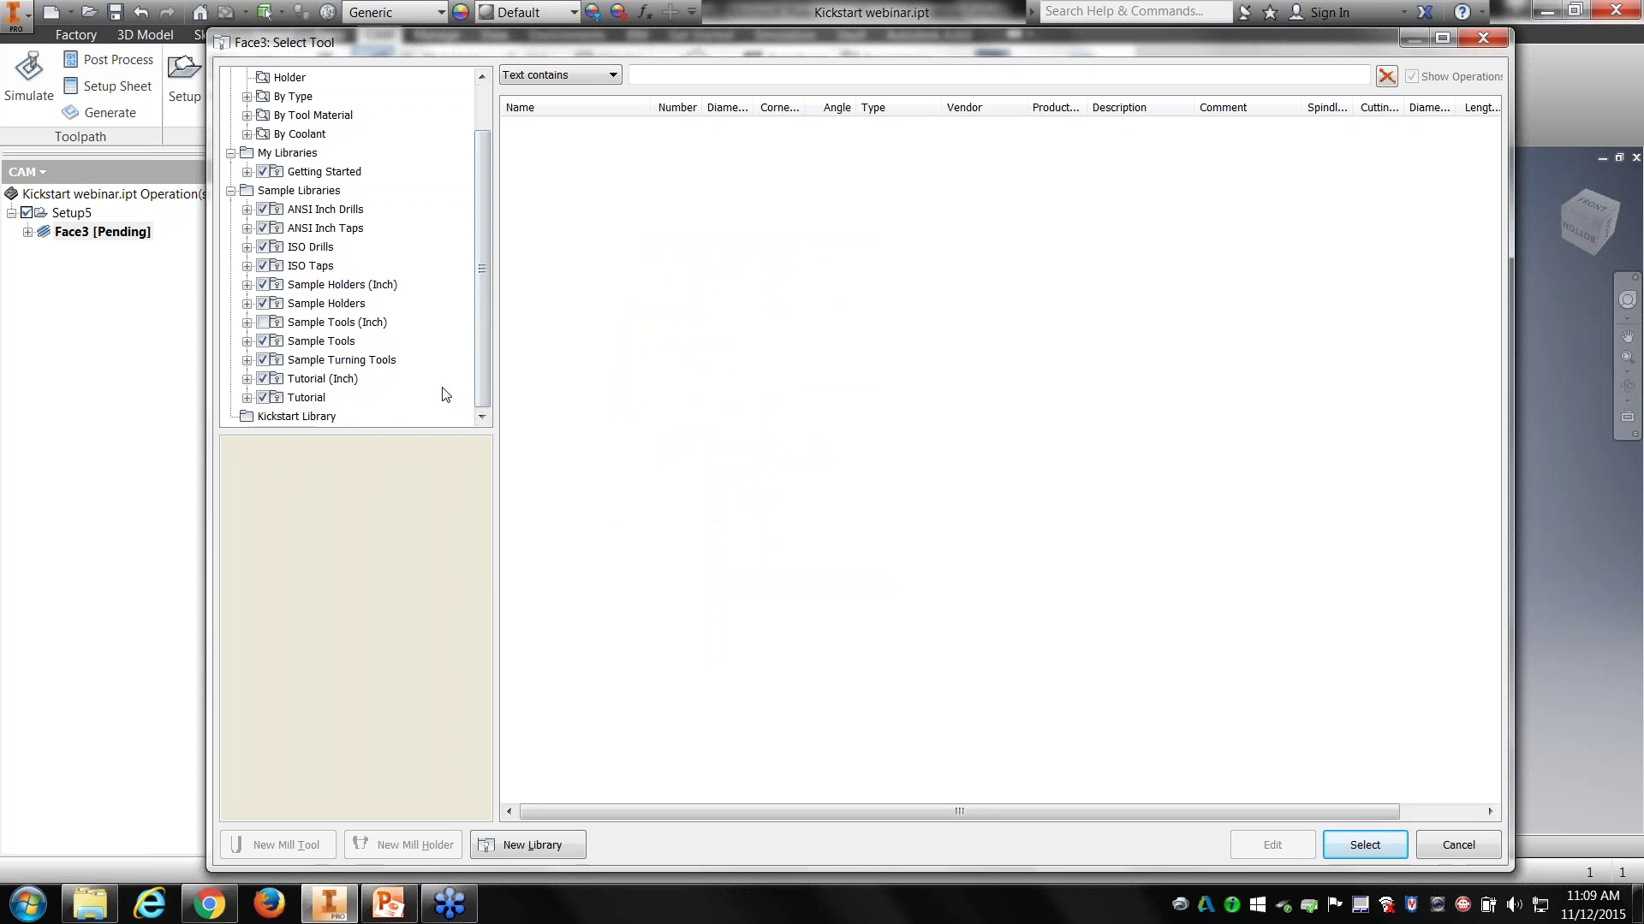
pyautogui.rightClick(323, 418)
pyautogui.click(379, 429)
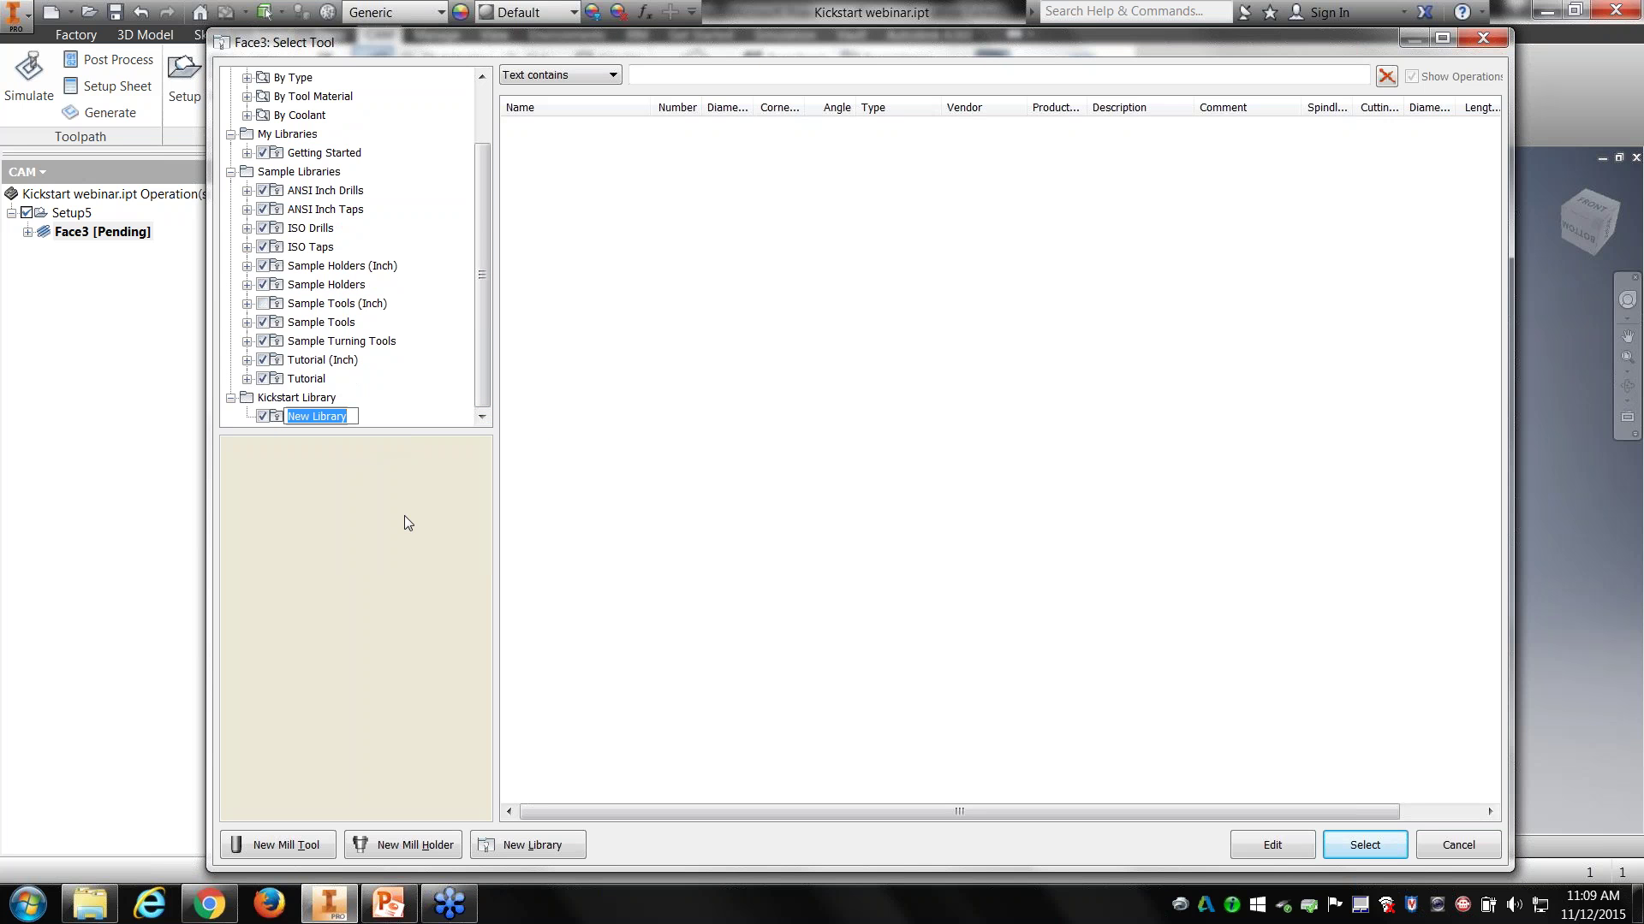
pyautogui.write('beginner')
pyautogui.press('Return')
# Step: List all available face mills by type and check which library each one belongs to
pyautogui.moveTo(484, 289); pyautogui.dragTo(495, 170)
pyautogui.click(246, 133)
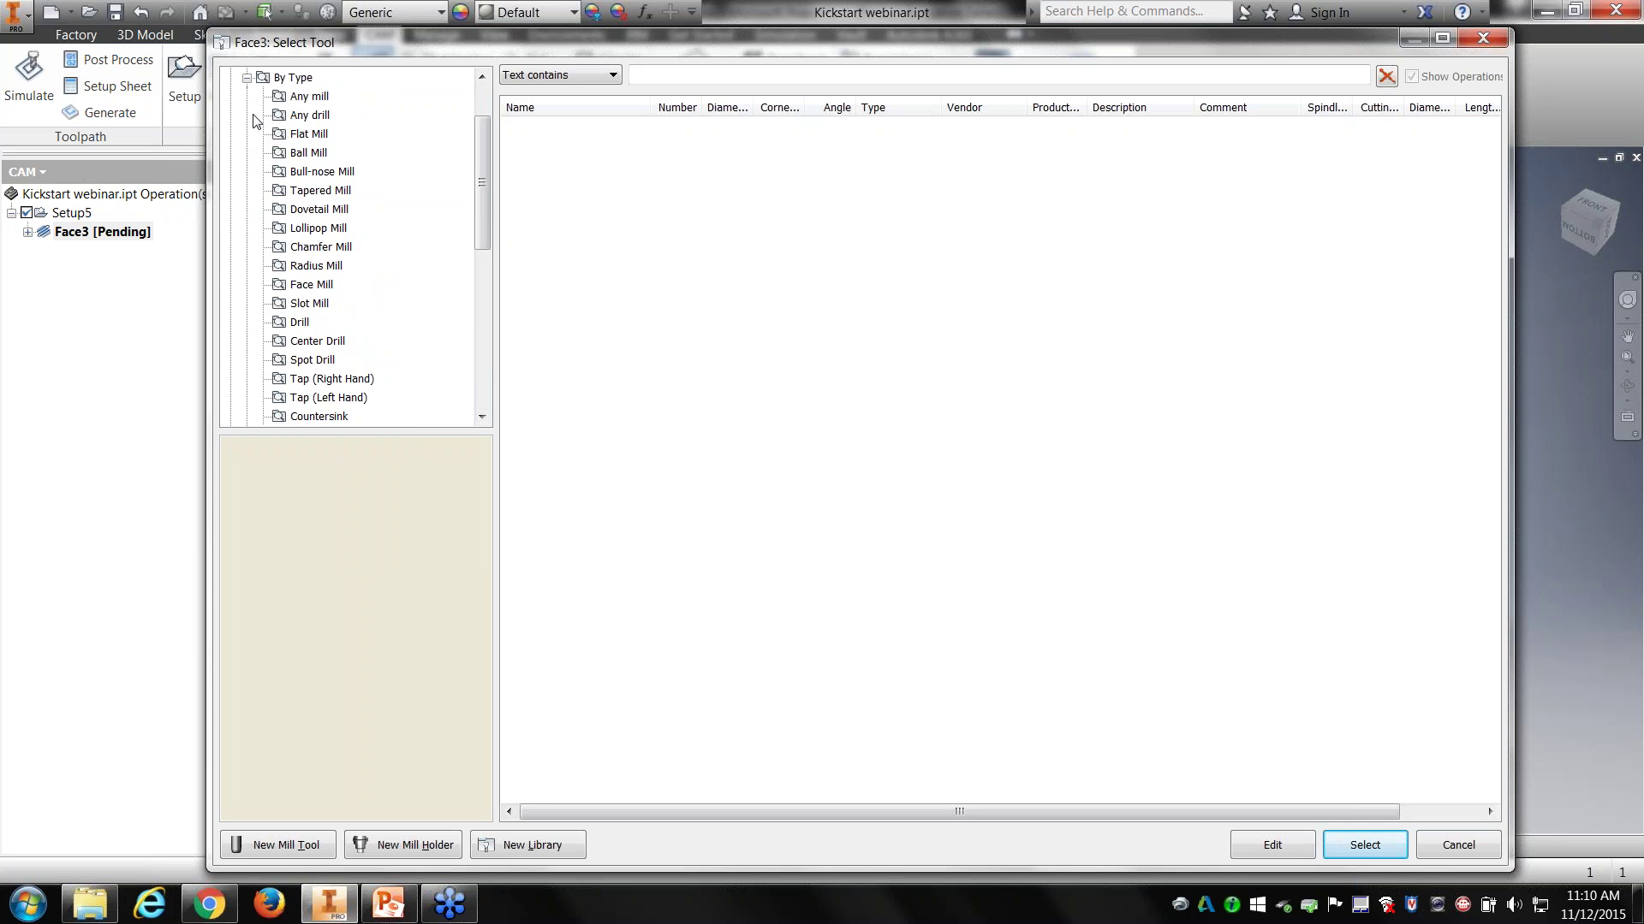
pyautogui.moveTo(484, 156)
pyautogui.mouseDown()
pyautogui.moveTo(480, 113)
pyautogui.moveTo(486, 149)
pyautogui.mouseUp()
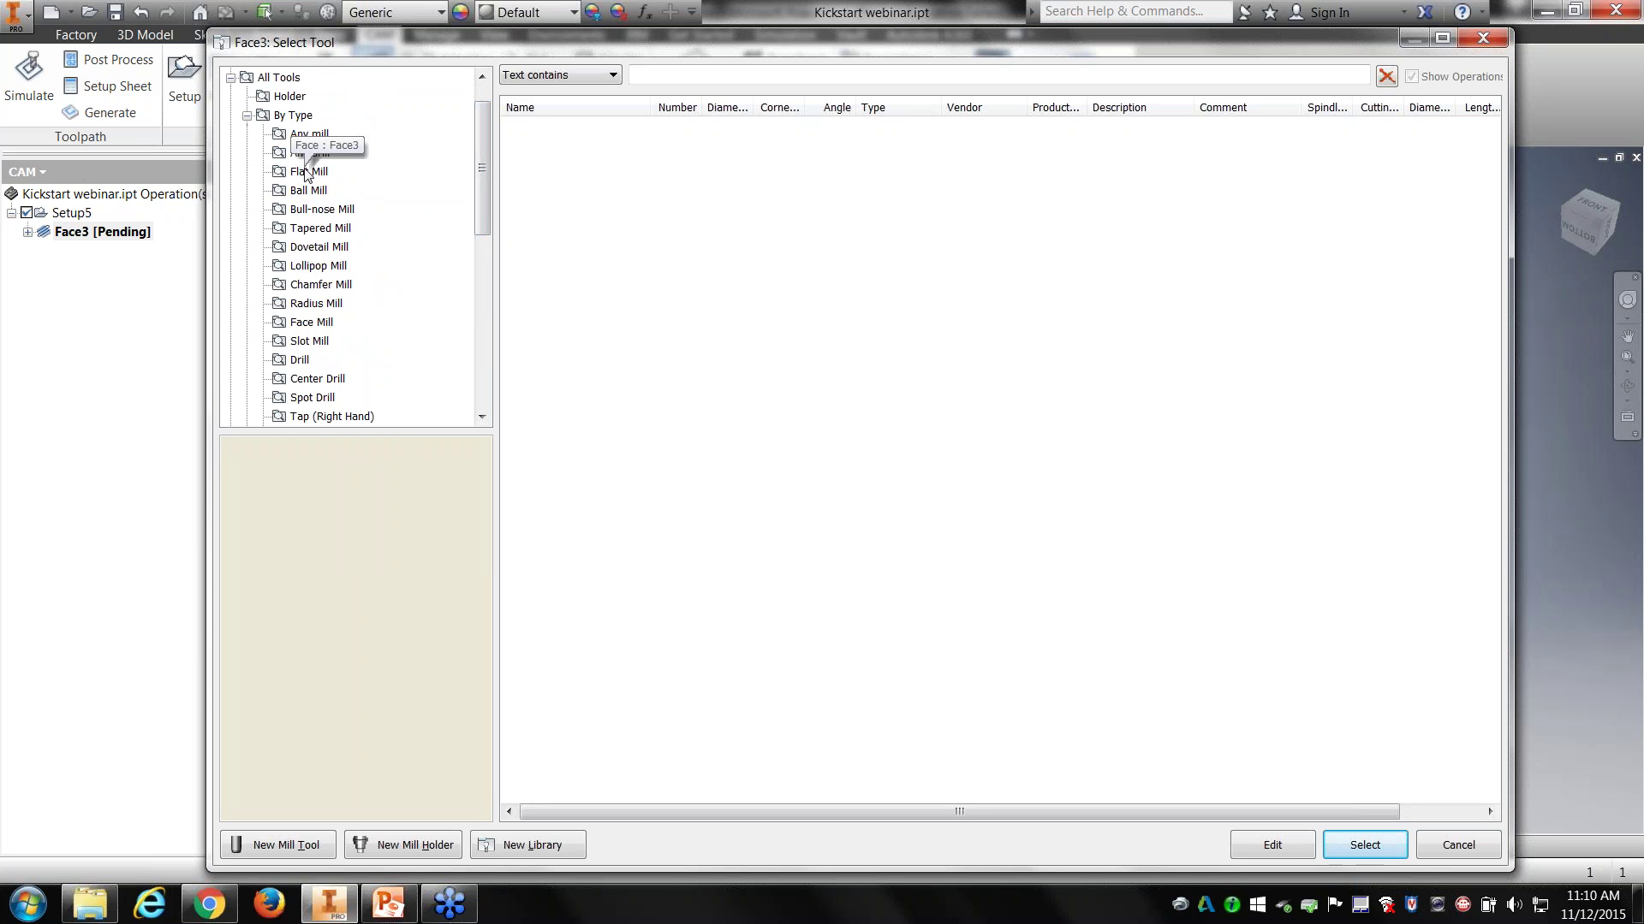
pyautogui.click(310, 323)
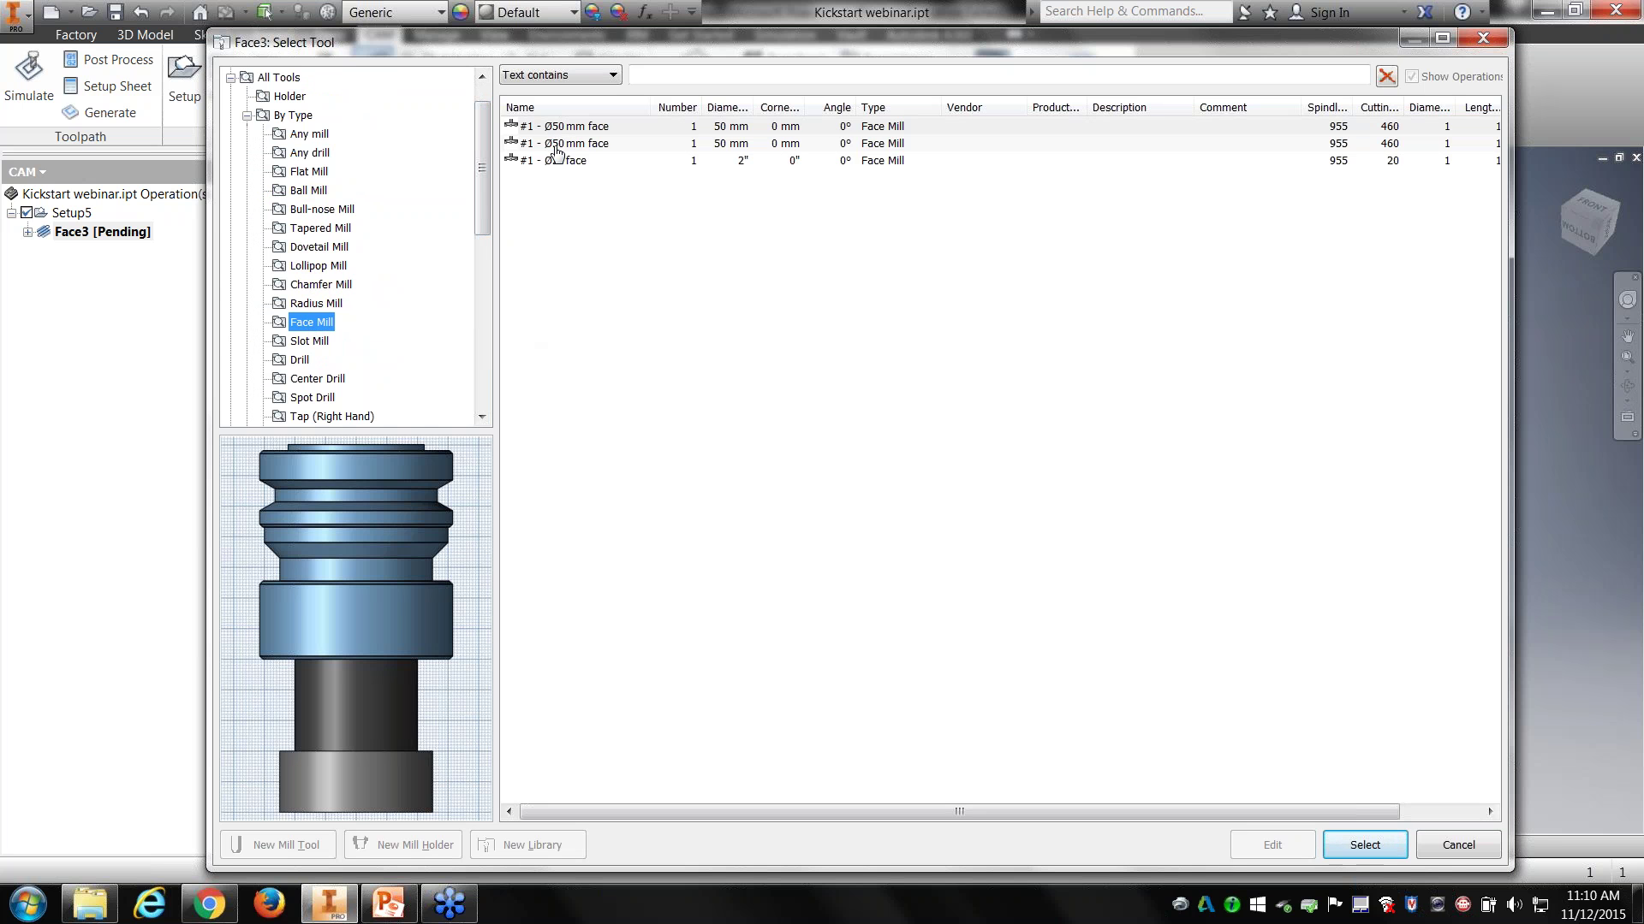
pyautogui.click(972, 814)
pyautogui.moveTo(973, 814); pyautogui.dragTo(1112, 793)
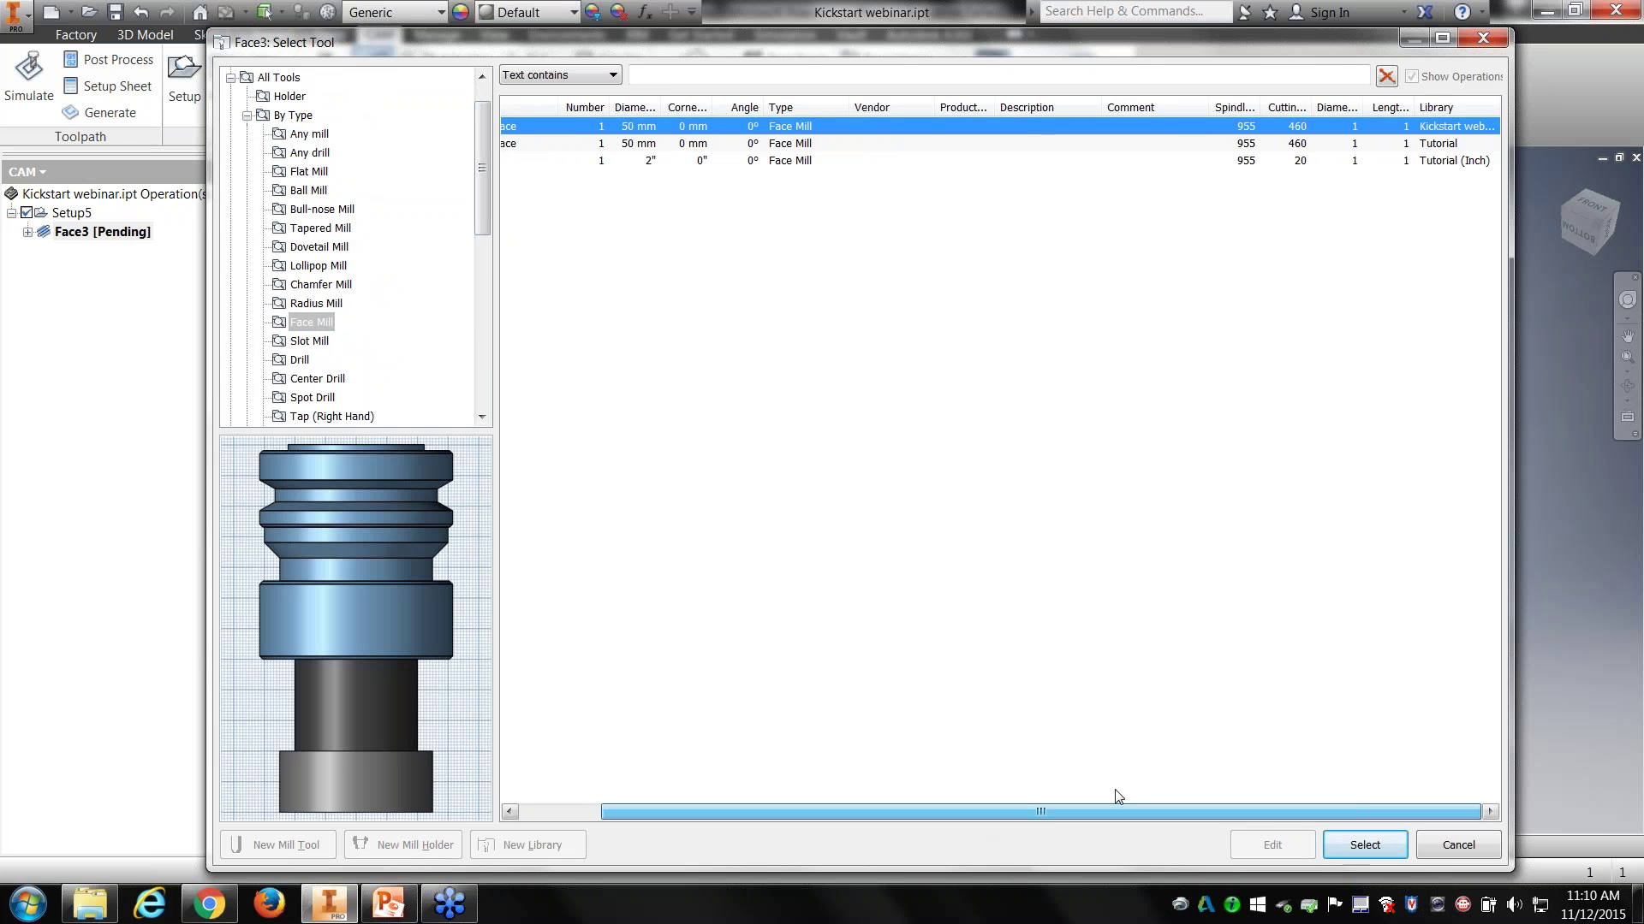
pyautogui.moveTo(1415, 110); pyautogui.dragTo(1418, 110)
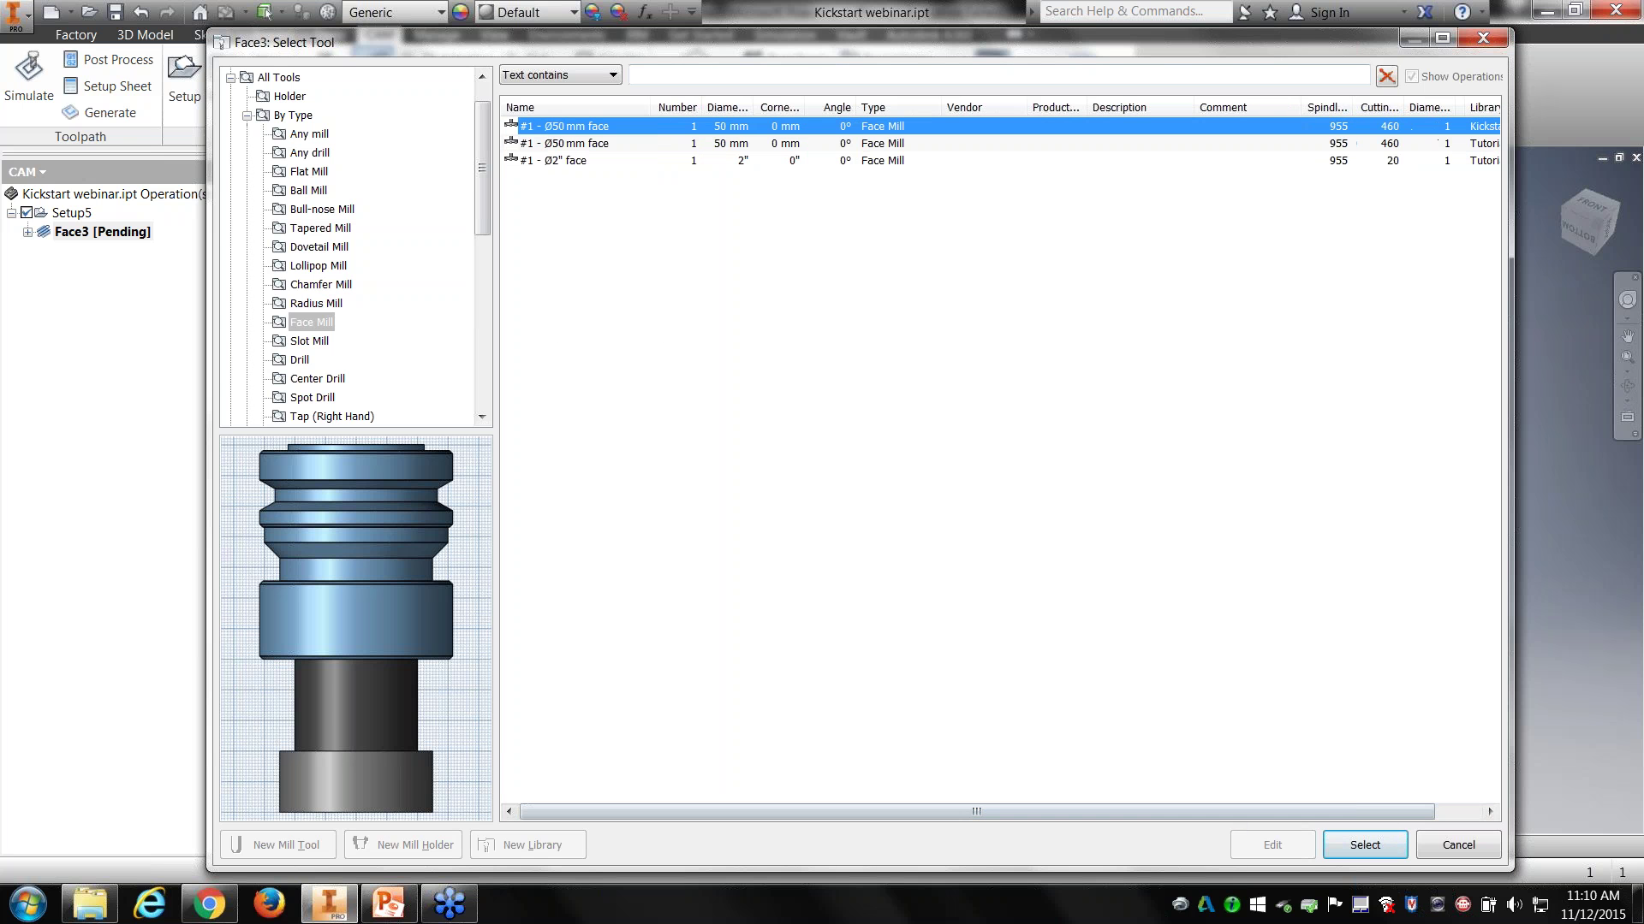
# Step: Try to copy the Tutorial library's 50 mm face mill into the beginner library
pyautogui.click(561, 143)
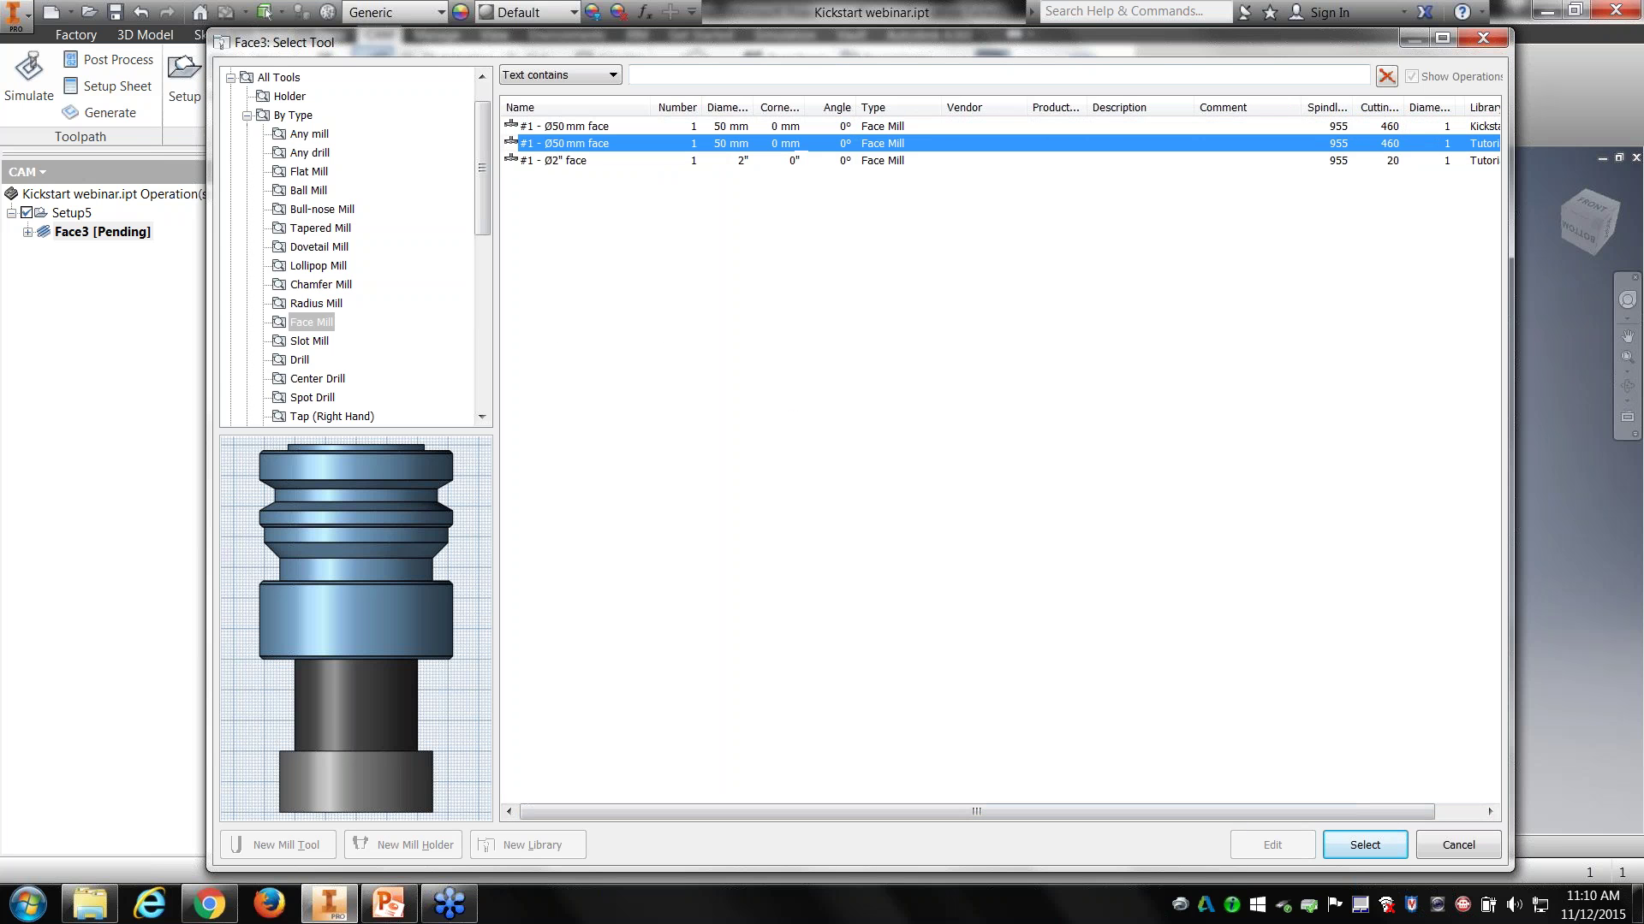
pyautogui.rightClick(581, 148)
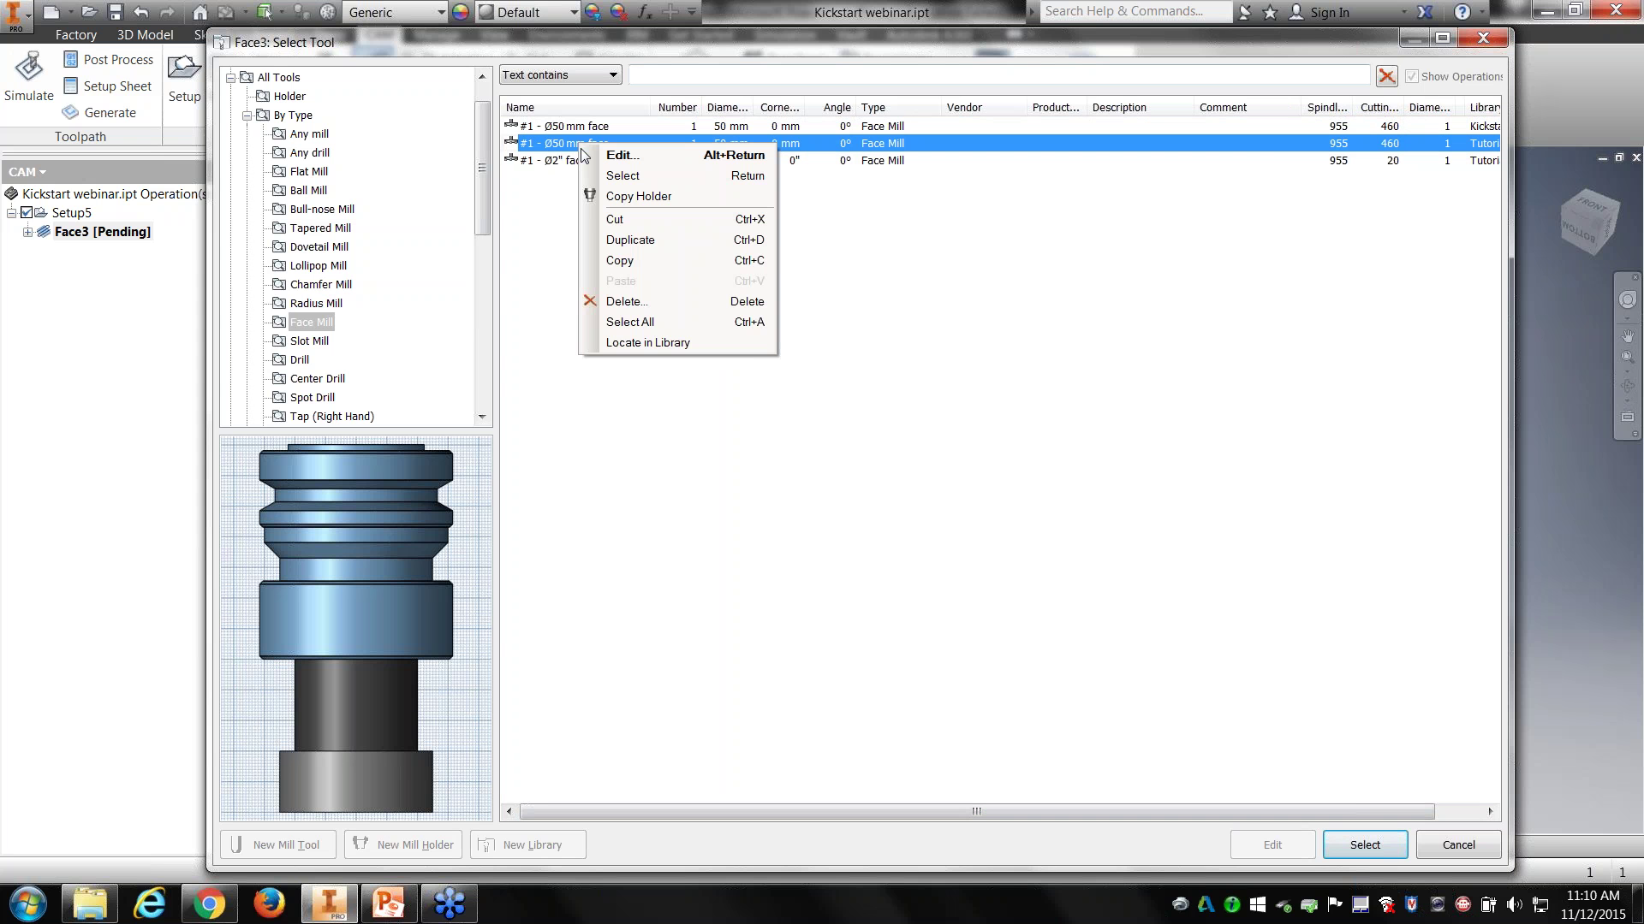
pyautogui.click(637, 261)
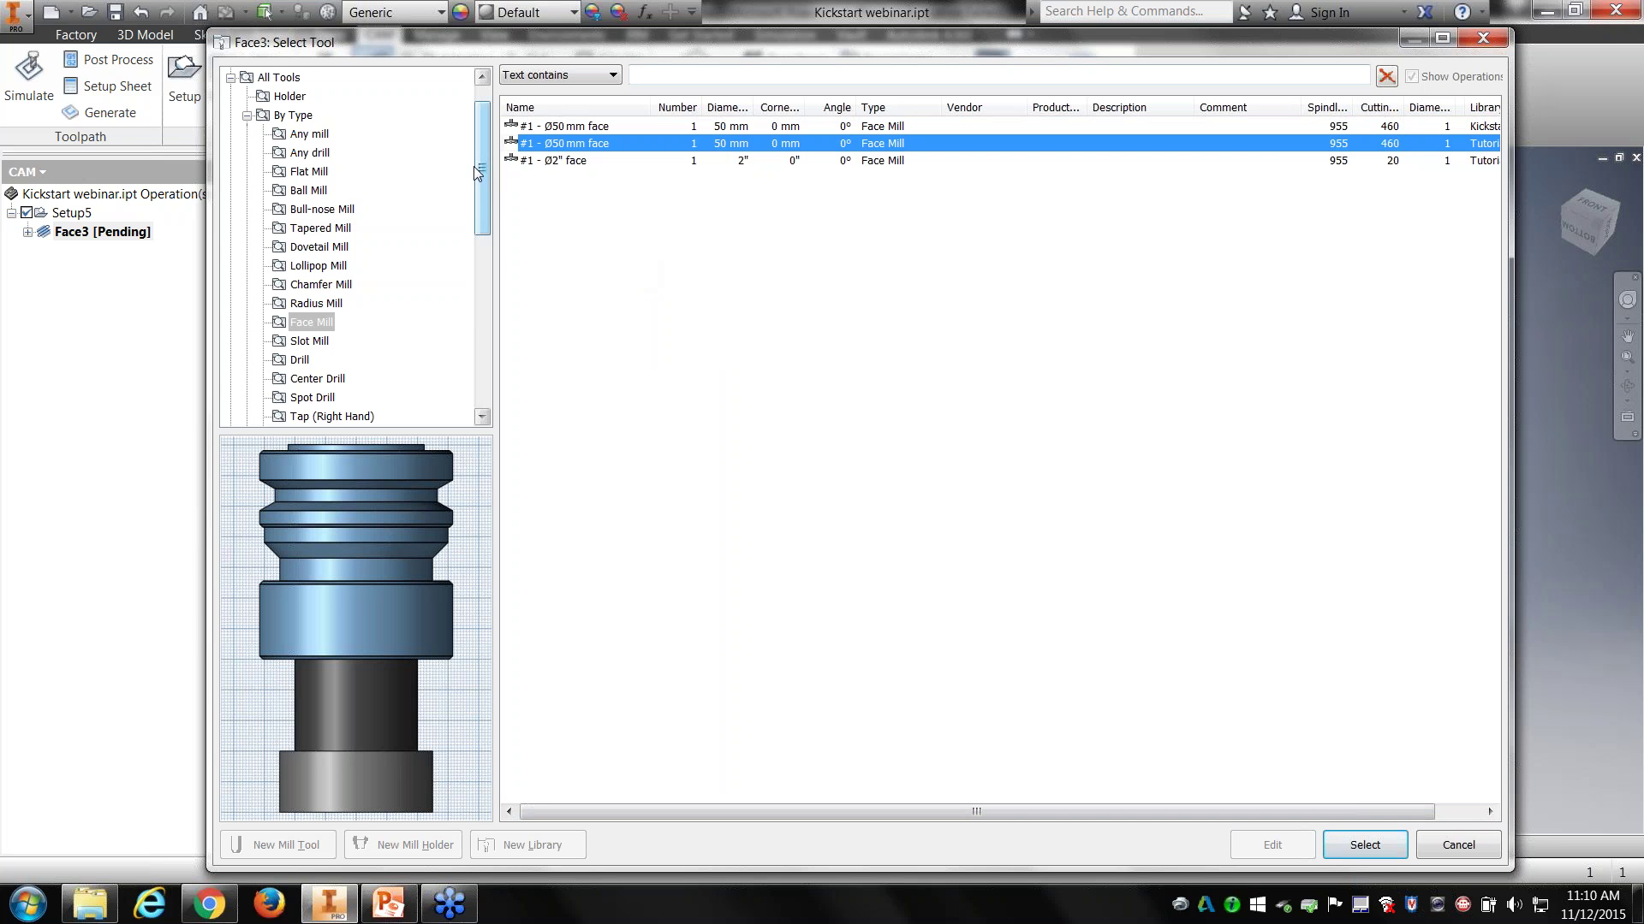
pyautogui.moveTo(481, 163); pyautogui.dragTo(387, 439)
pyautogui.click(308, 416)
pyautogui.rightClick(660, 184)
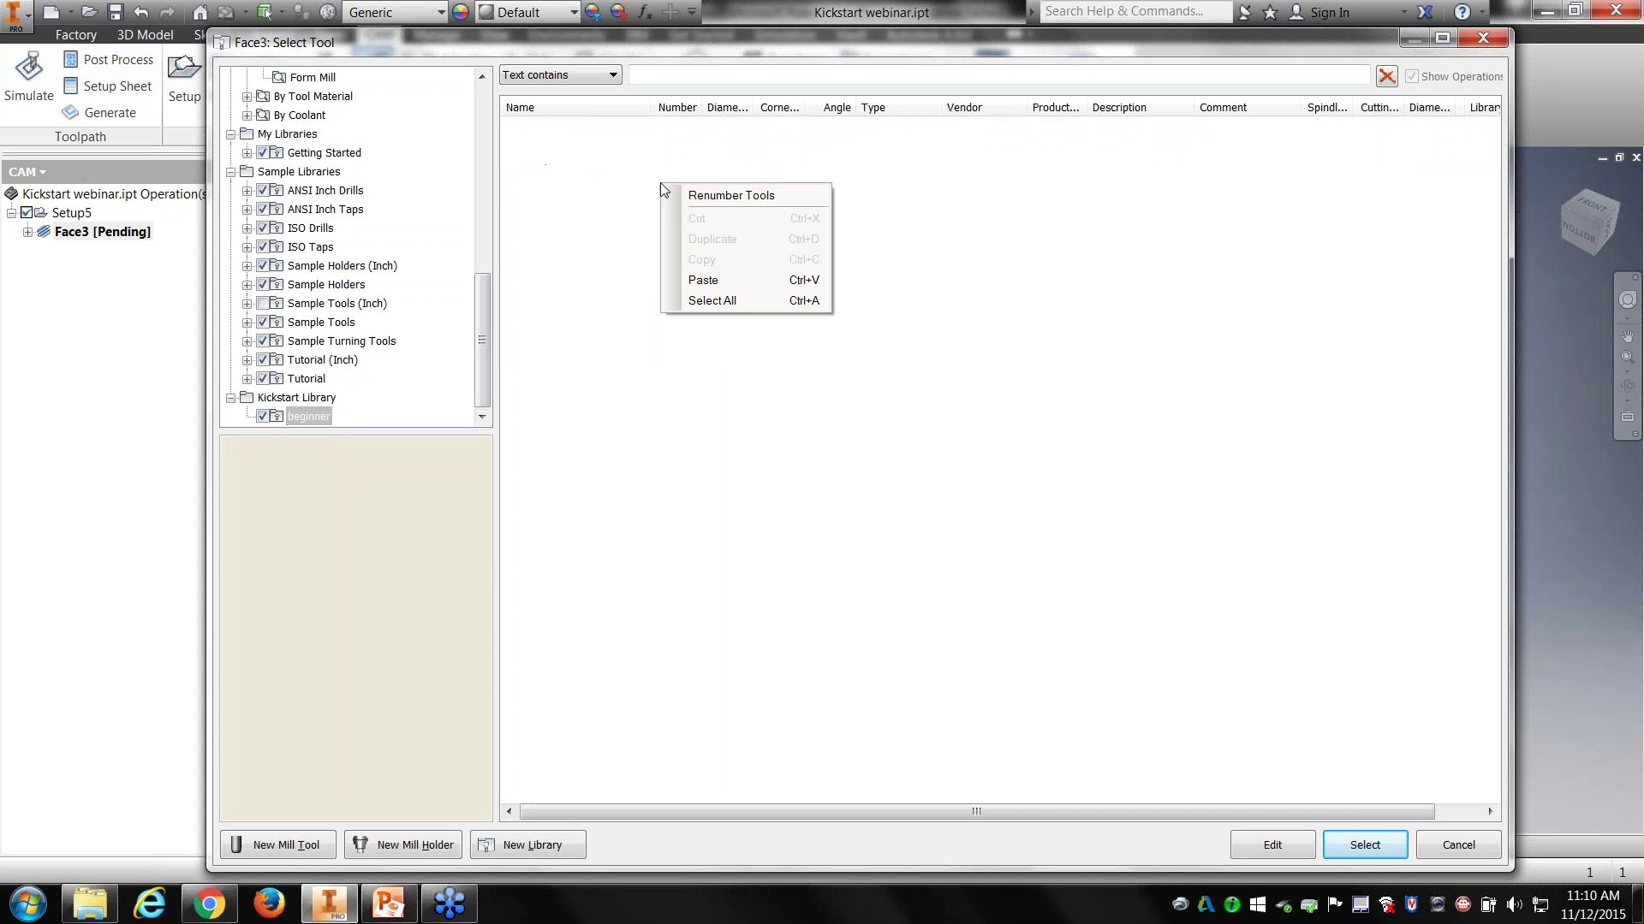
pyautogui.rightClick(305, 414)
pyautogui.click(793, 337)
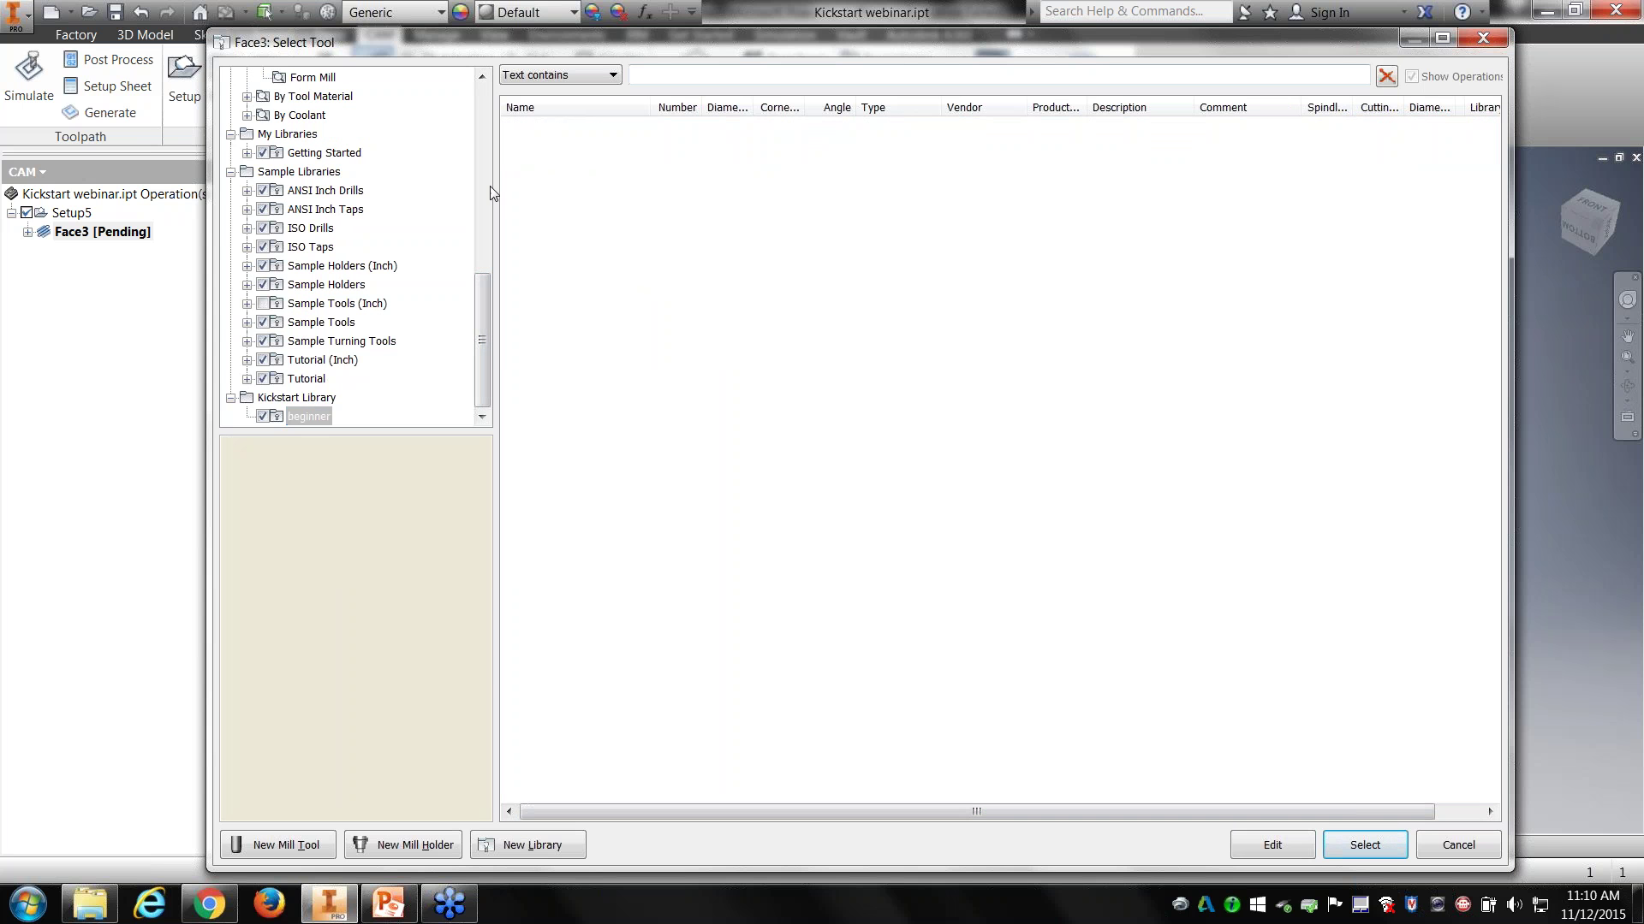
# Step: Copy the 50 mm face mill that belongs to the Tutorial library from the list of face mills
pyautogui.moveTo(484, 276); pyautogui.dragTo(484, 120)
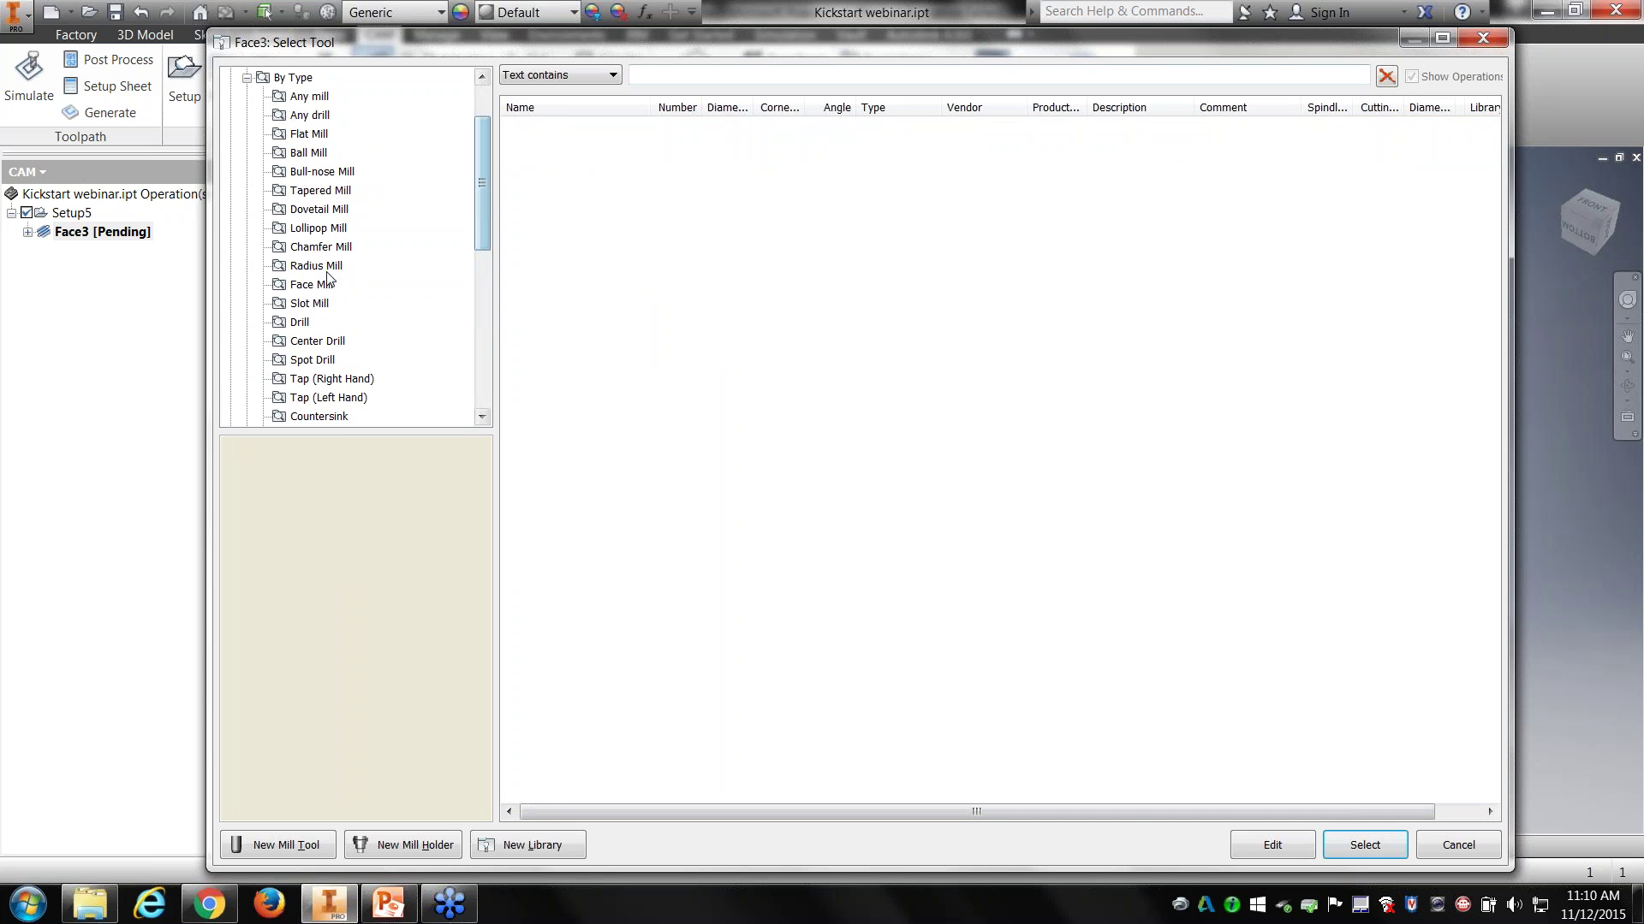
pyautogui.click(313, 284)
pyautogui.click(561, 144)
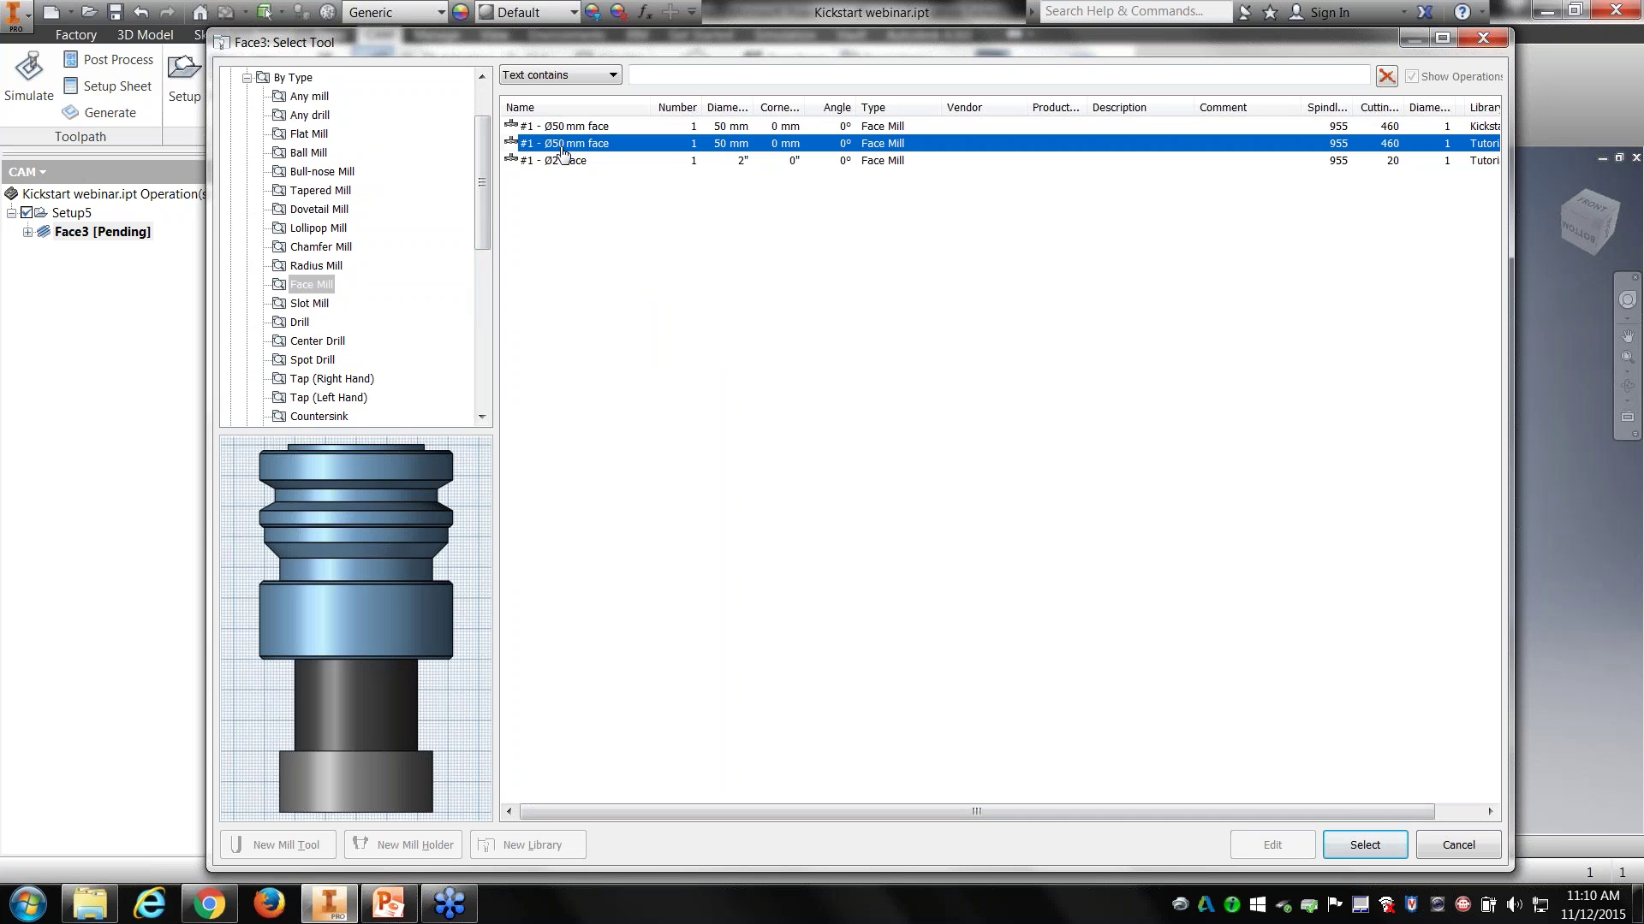
pyautogui.rightClick(560, 144)
pyautogui.click(625, 264)
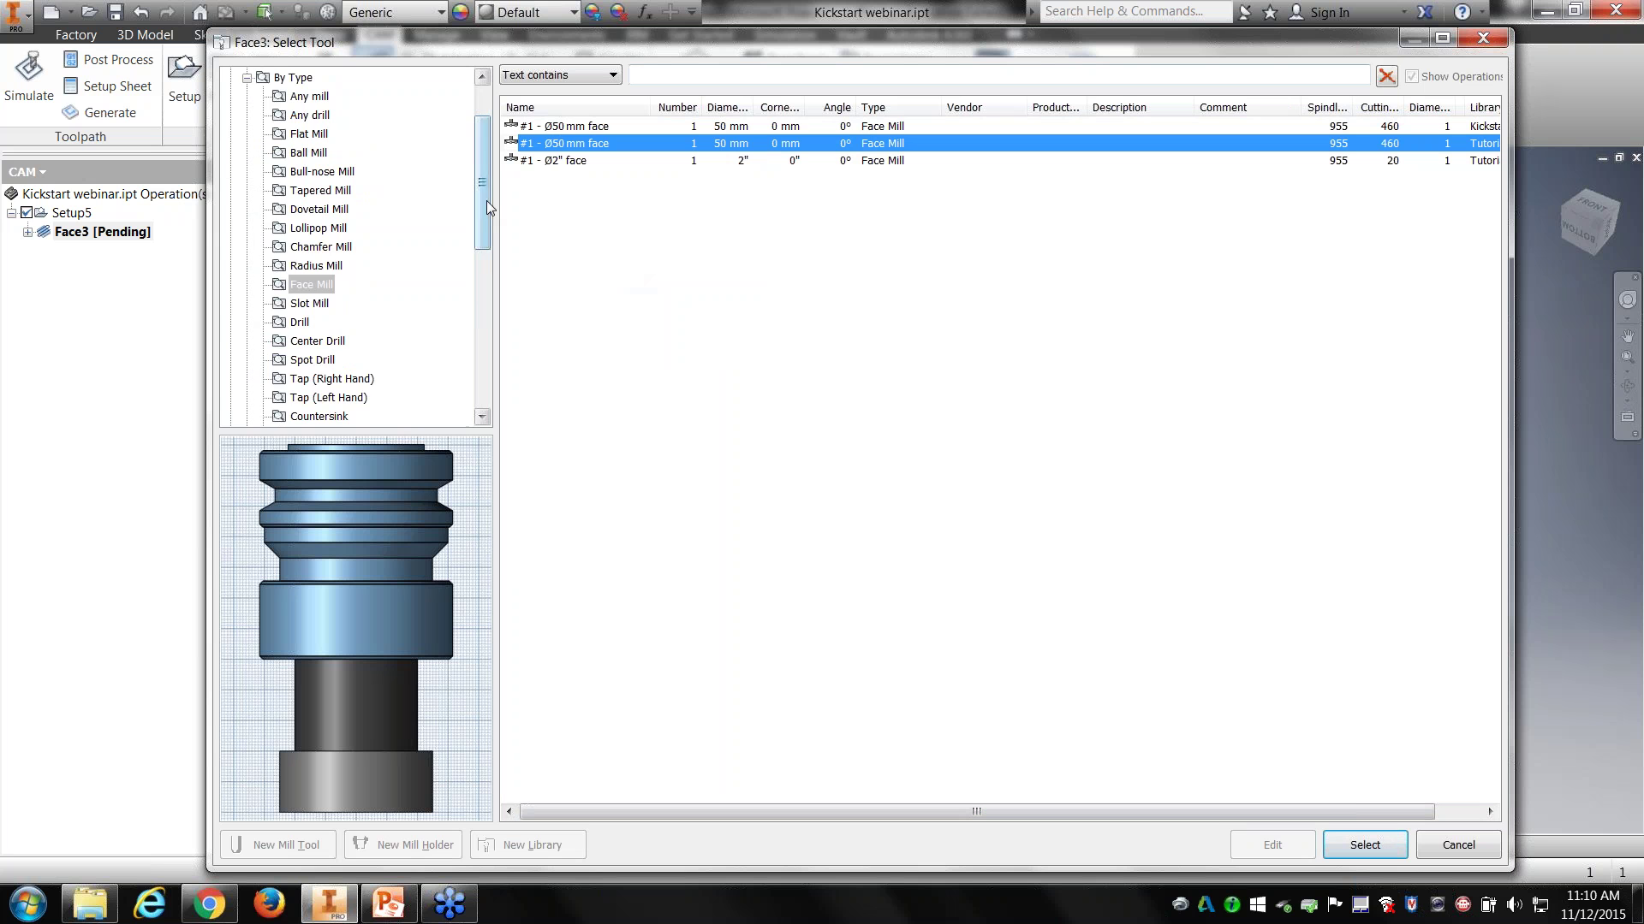
# Step: Paste the copied face mill into the beginner library and save that library
pyautogui.moveTo(486, 203); pyautogui.dragTo(481, 329)
pyautogui.scroll(-2, 478, 285)
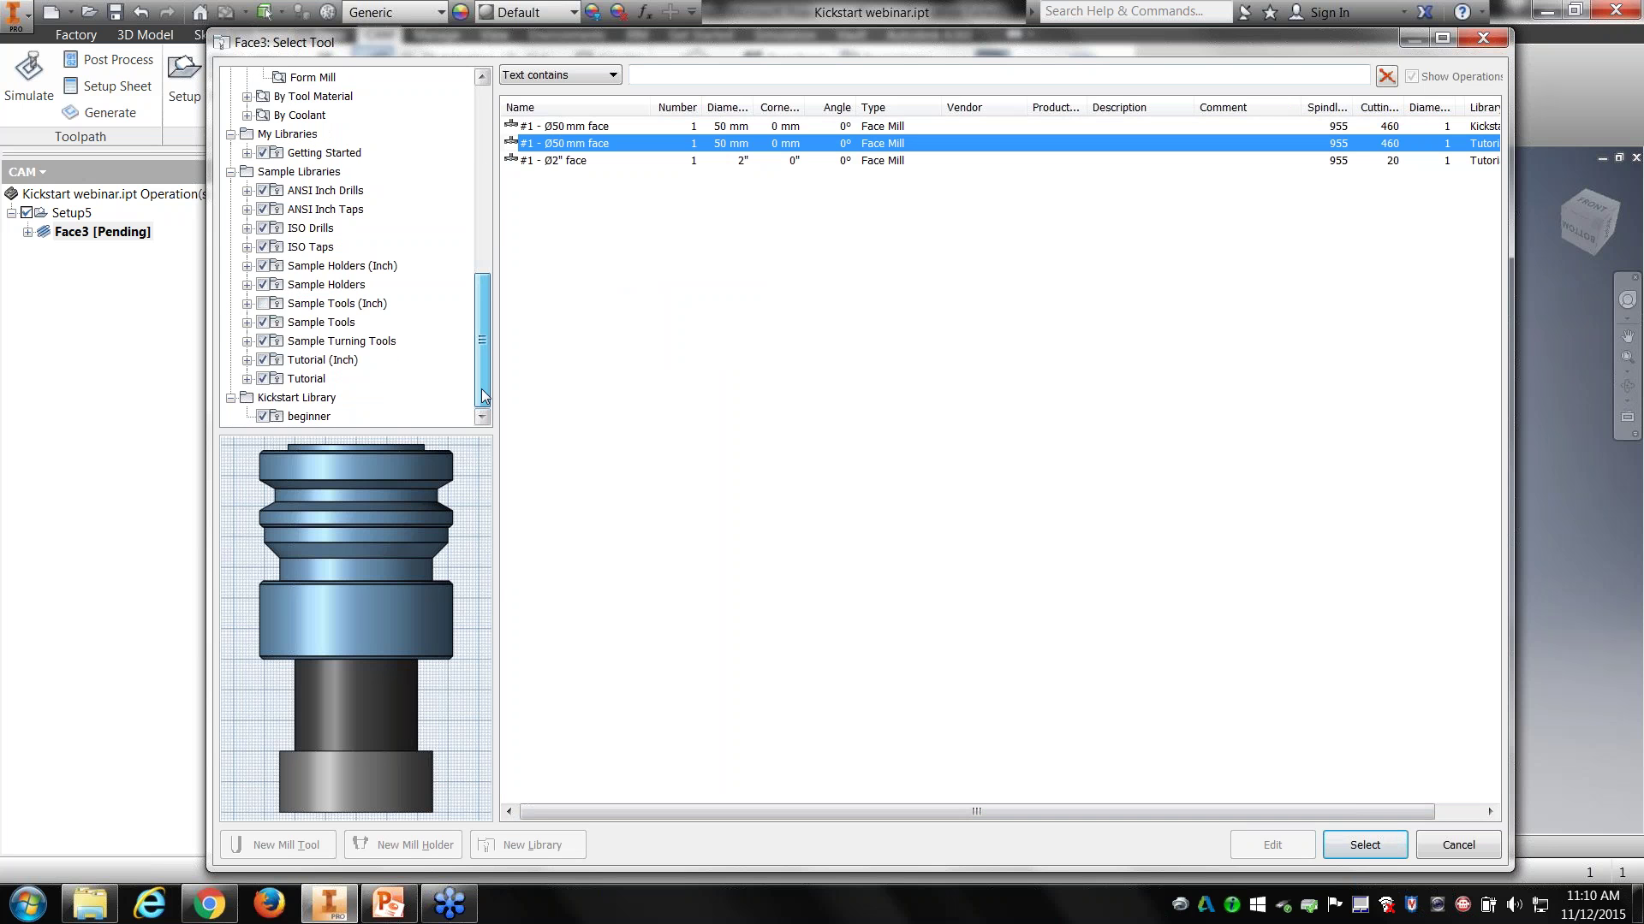
pyautogui.rightClick(295, 418)
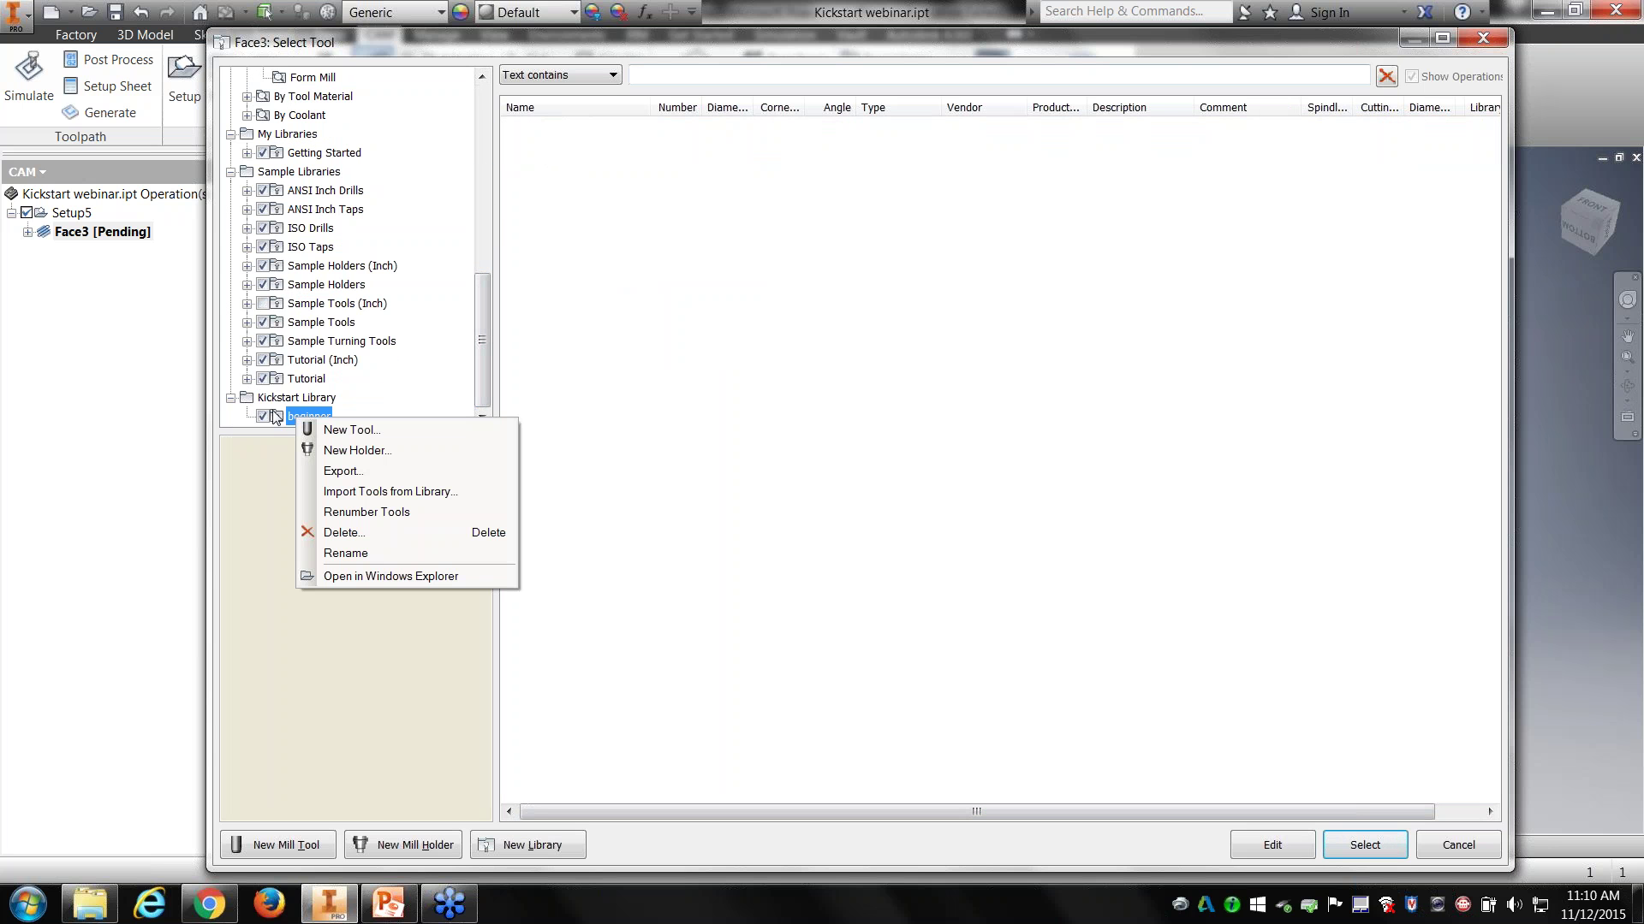
pyautogui.rightClick(626, 247)
pyautogui.click(613, 258)
pyautogui.rightClick(601, 220)
pyautogui.click(662, 319)
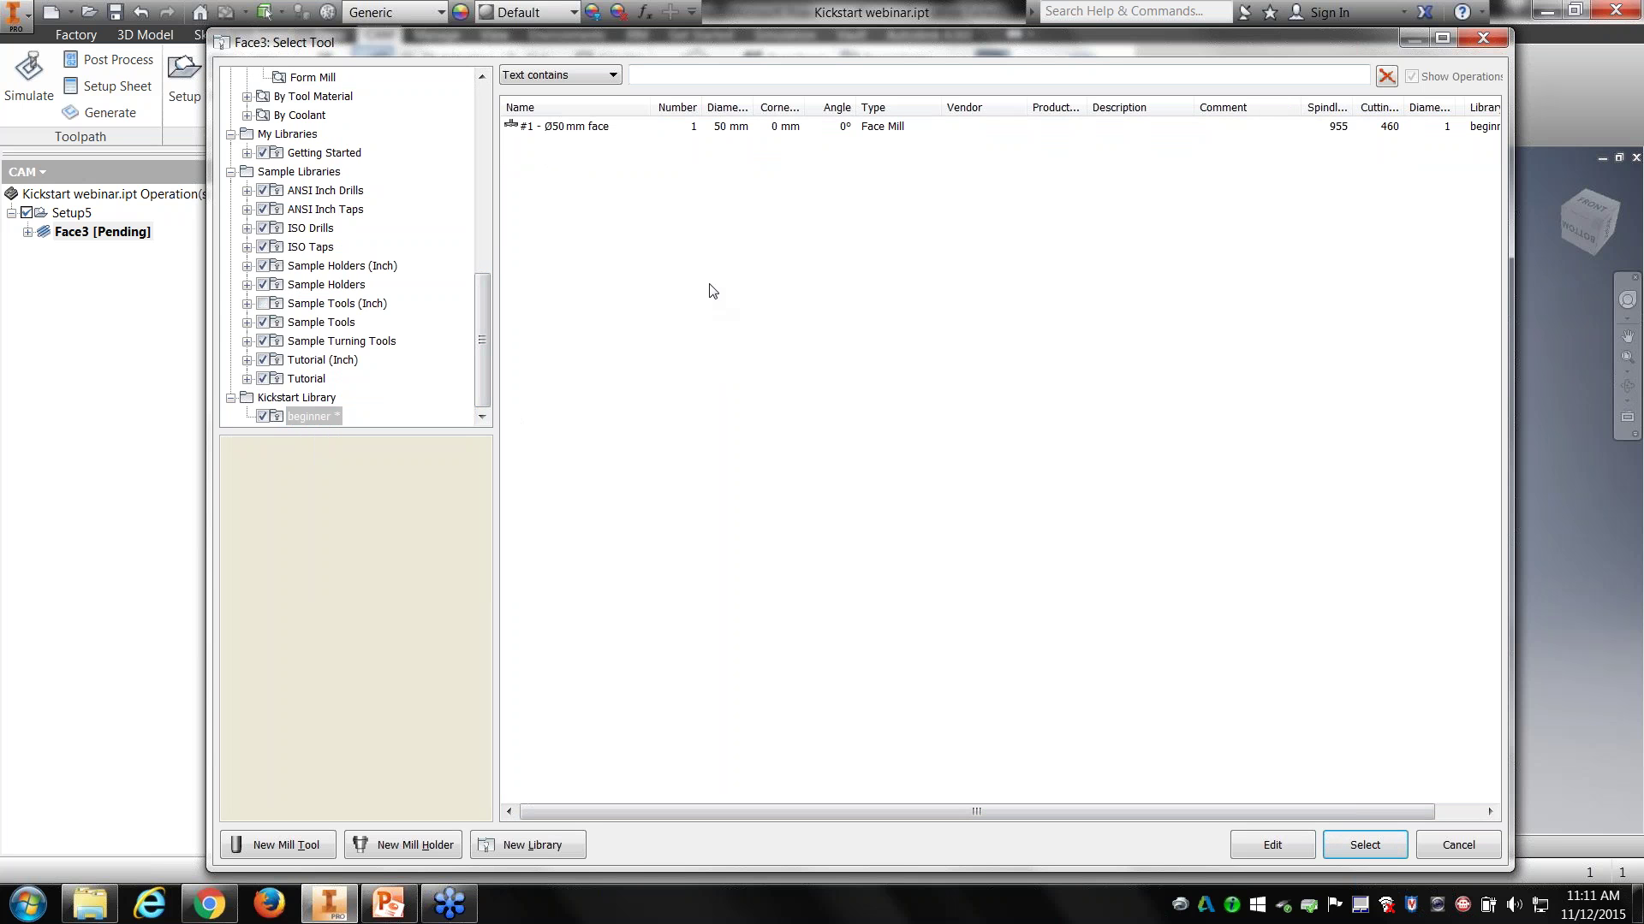
pyautogui.rightClick(331, 417)
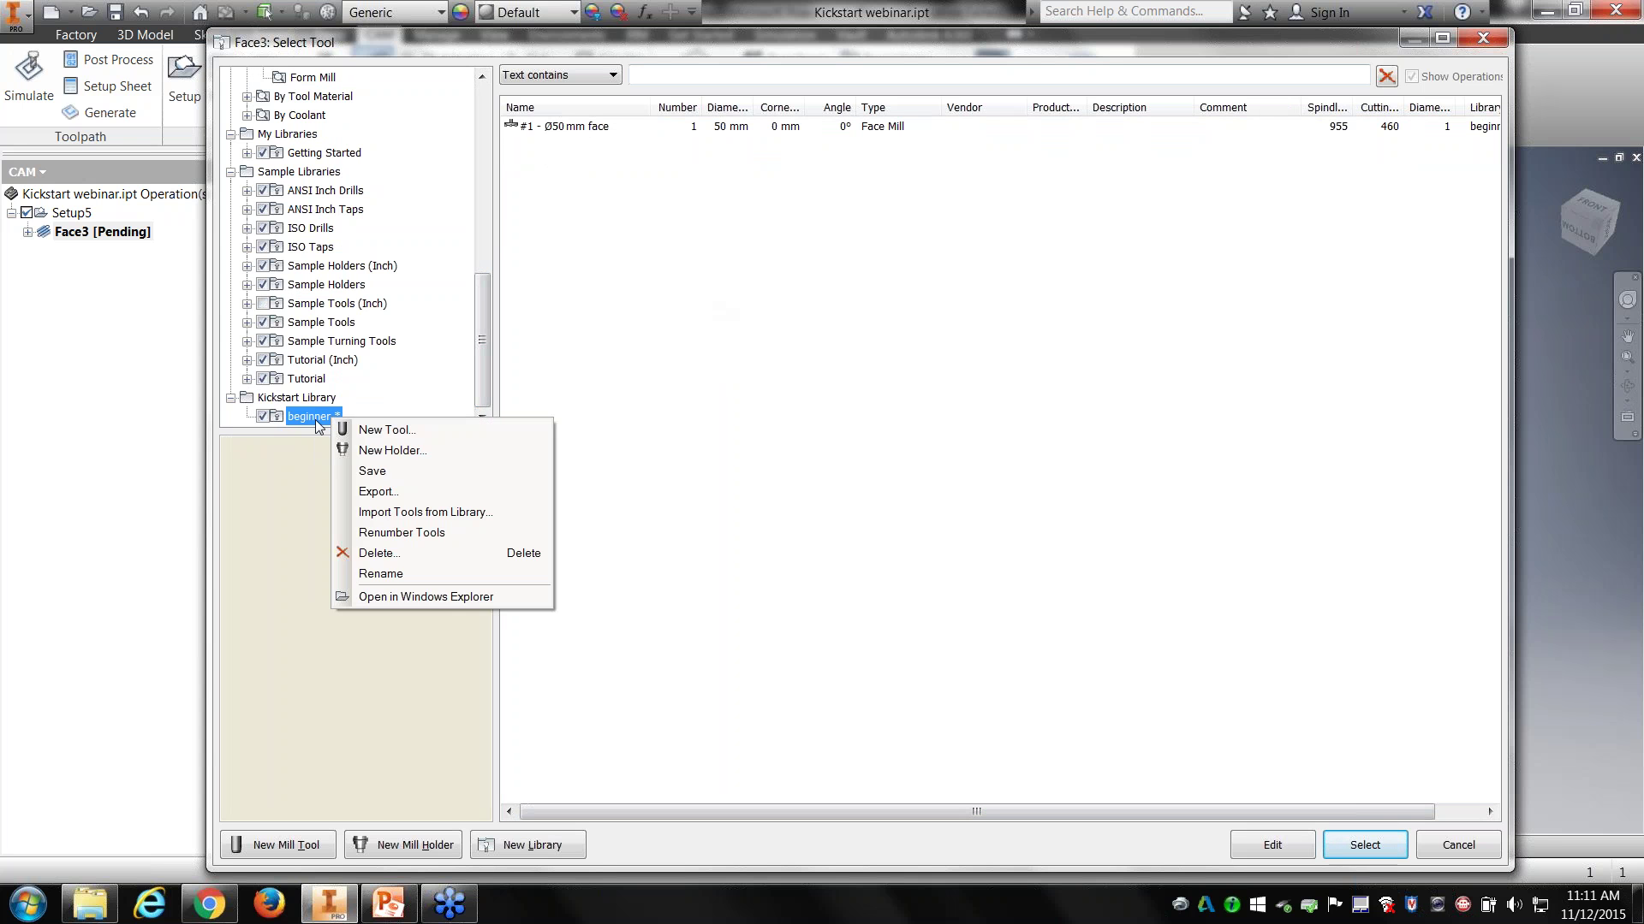
pyautogui.click(373, 472)
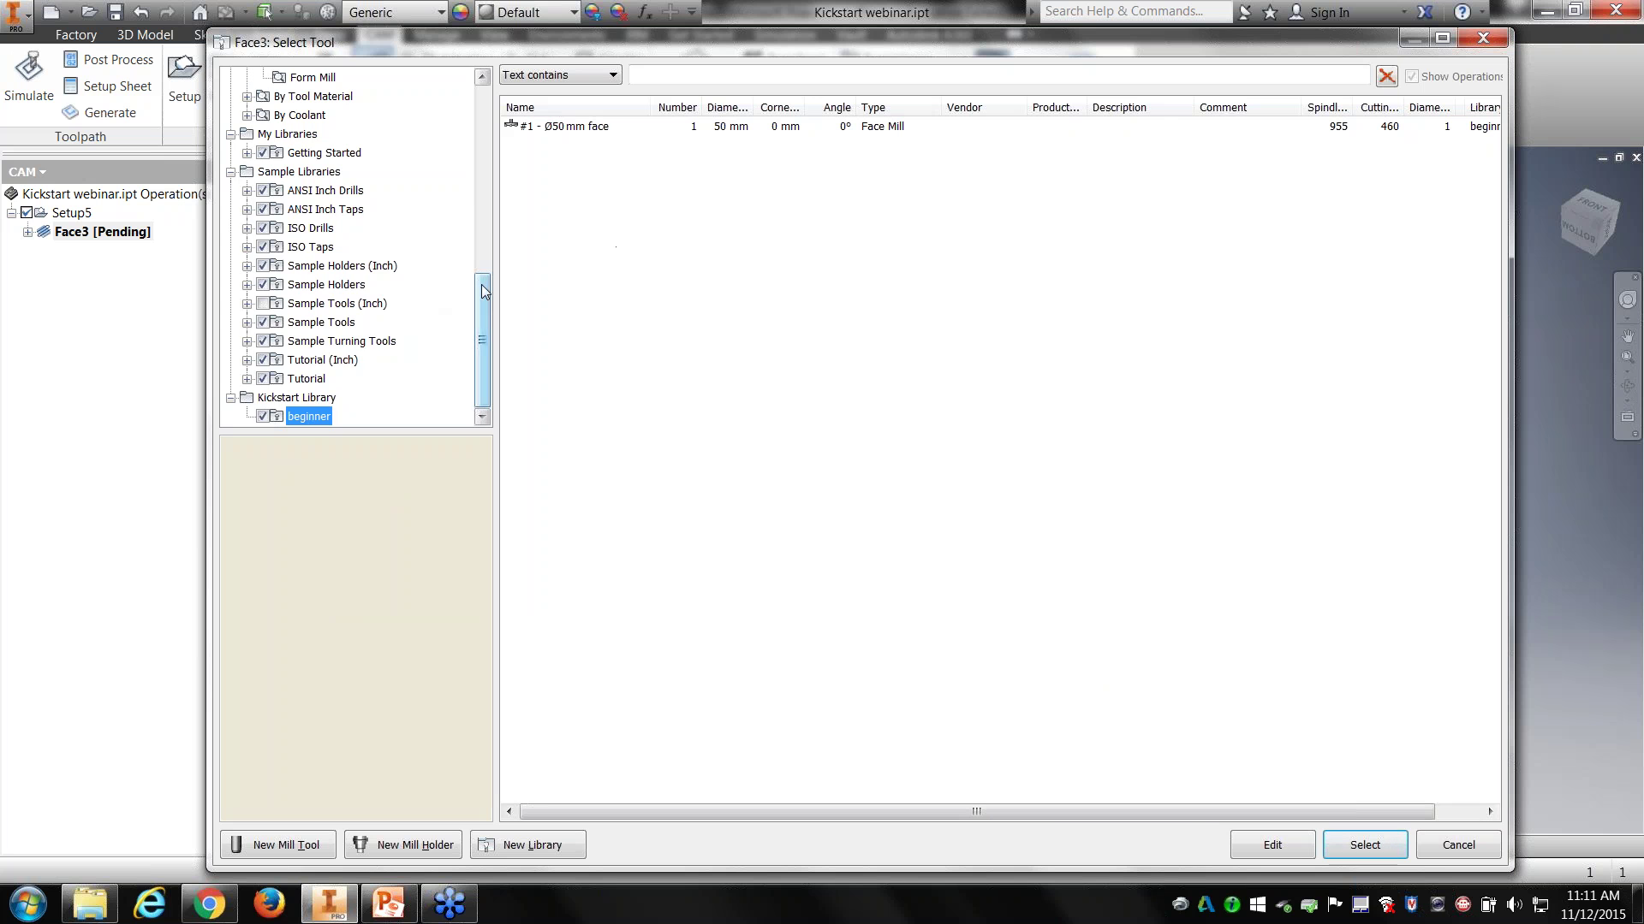
# Step: Assign the #1 - Ø50 mm face mill as the tool of the Face operation
pyautogui.scroll(10, 428, 257)
pyautogui.click(338, 96)
pyautogui.click(569, 128)
pyautogui.click(1373, 857)
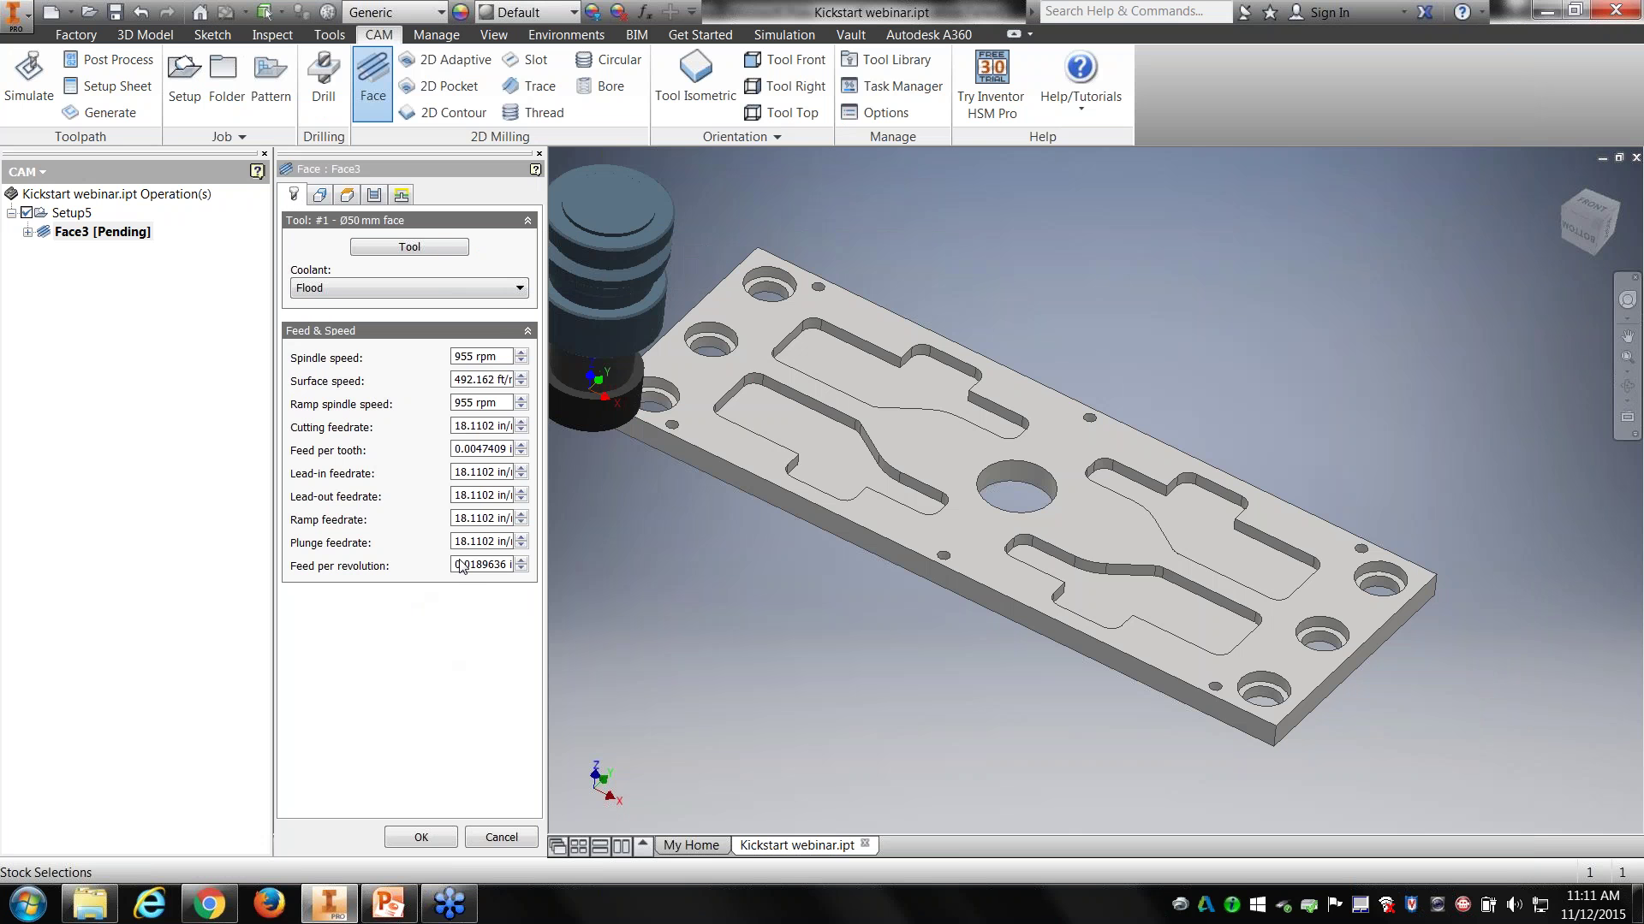
# Step: Review the Face operation's geometry, heights, passes and linking settings, and accept them to generate the toolpath
pyautogui.click(332, 195)
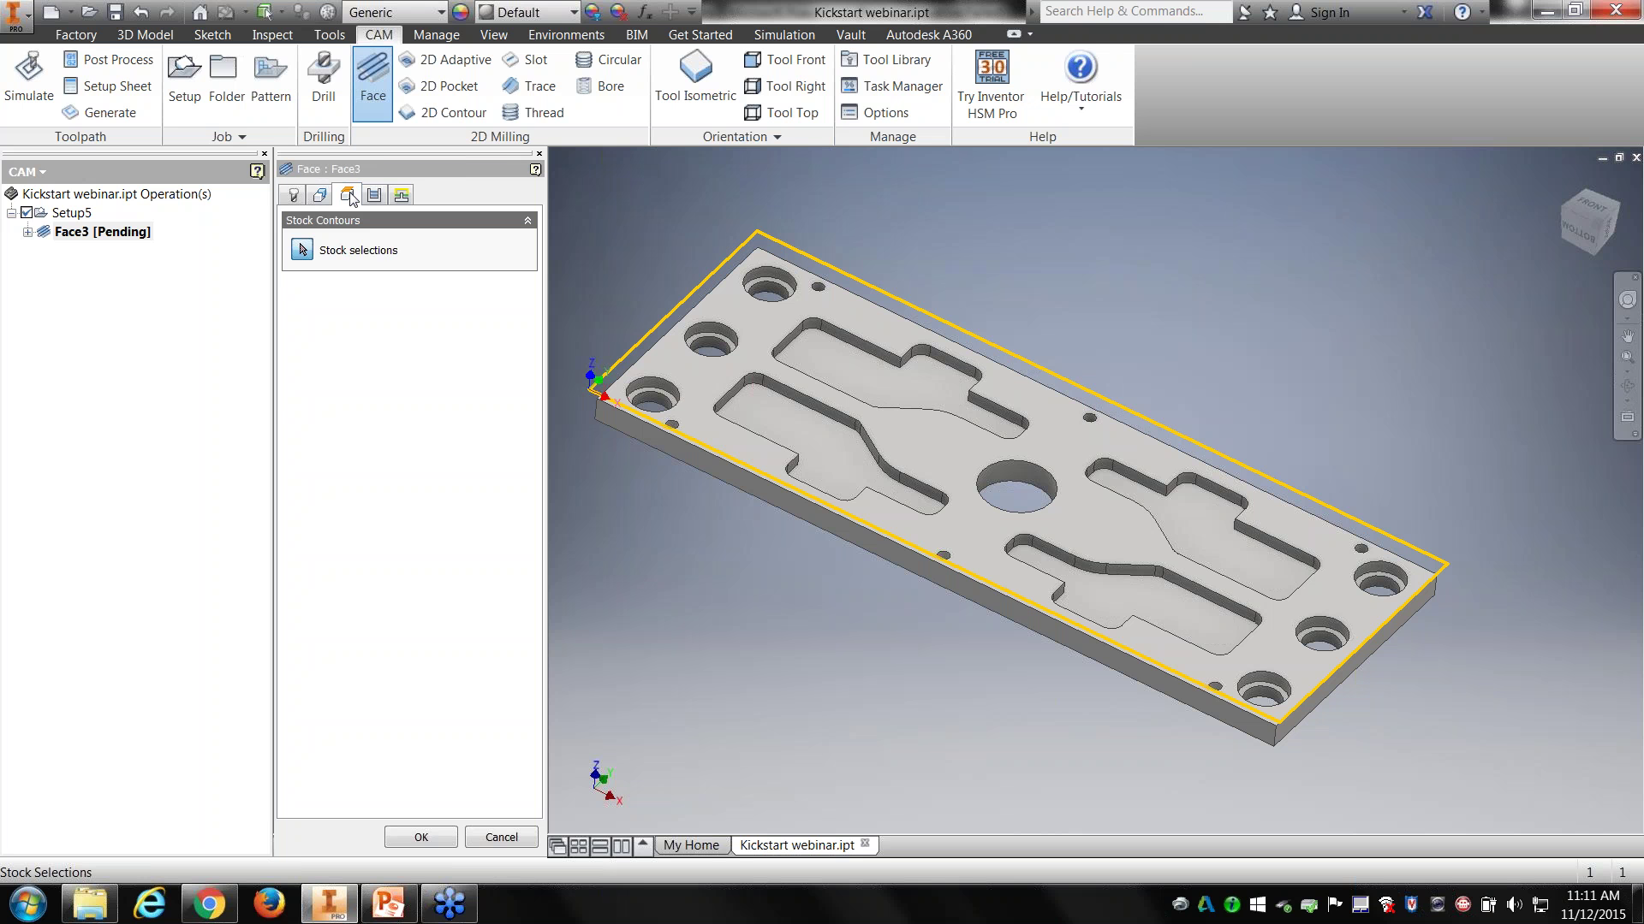
pyautogui.click(347, 195)
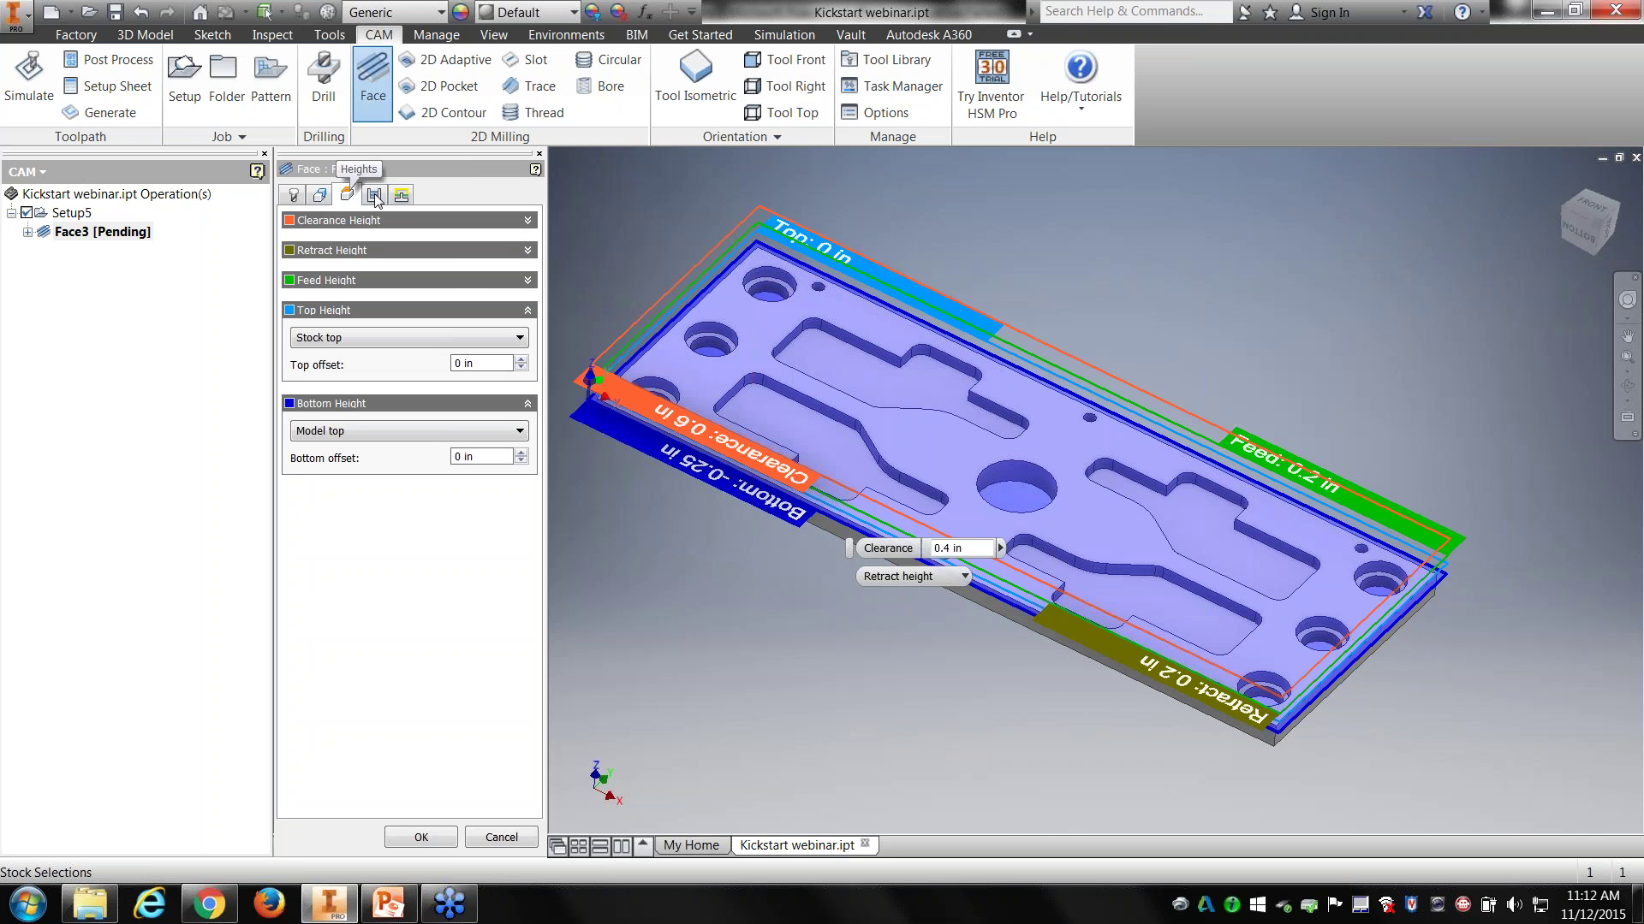
pyautogui.click(373, 199)
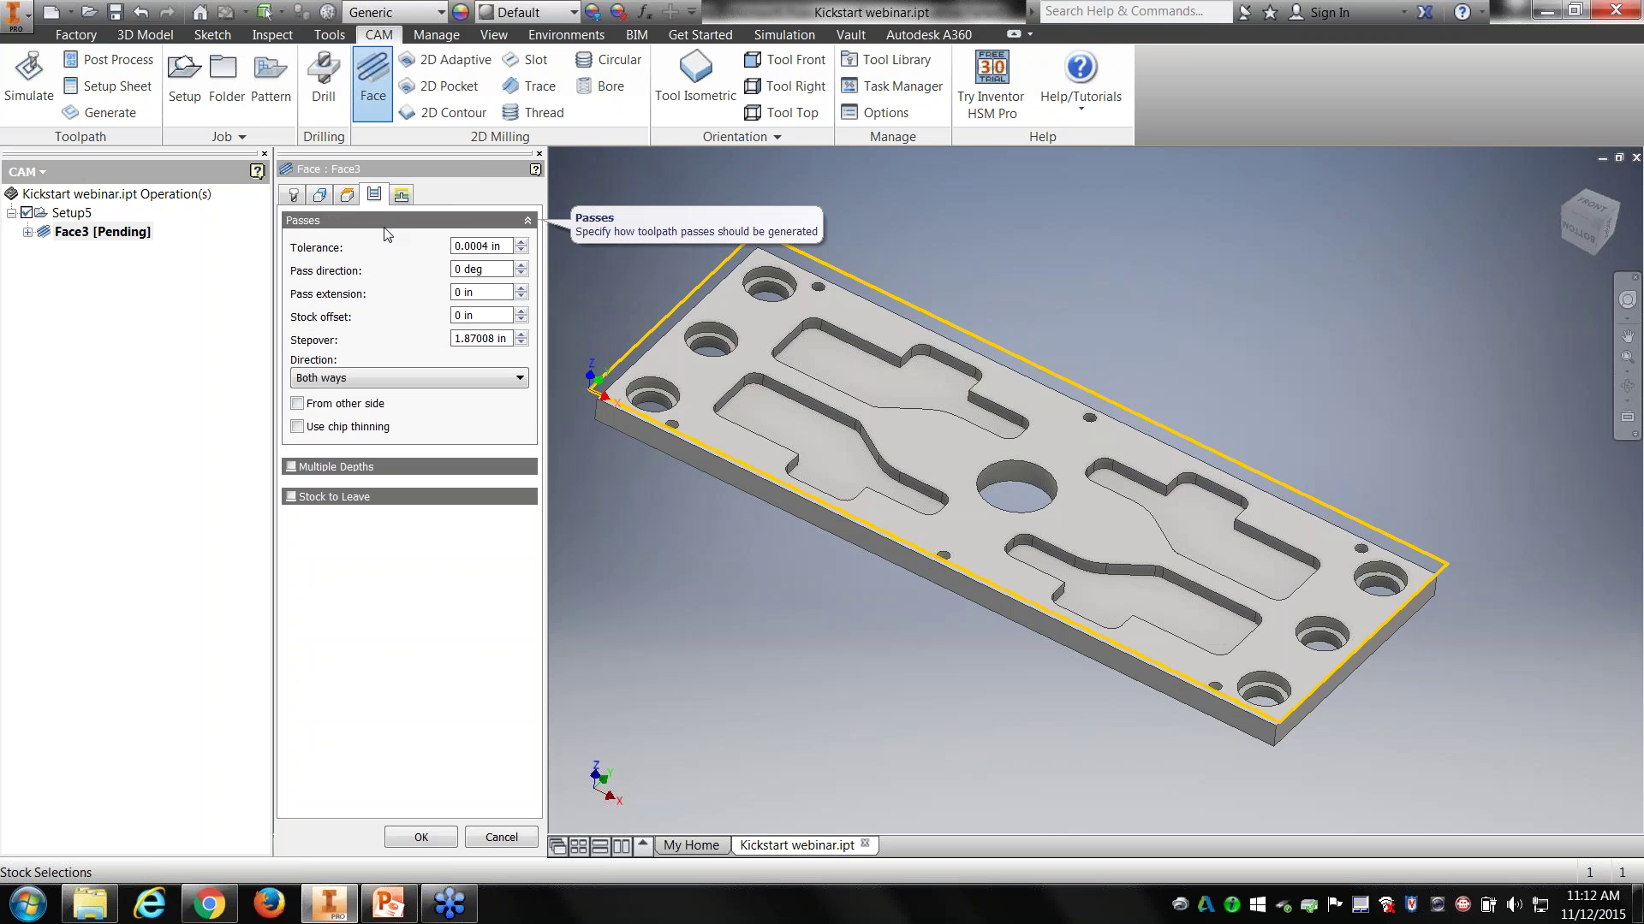
pyautogui.click(400, 197)
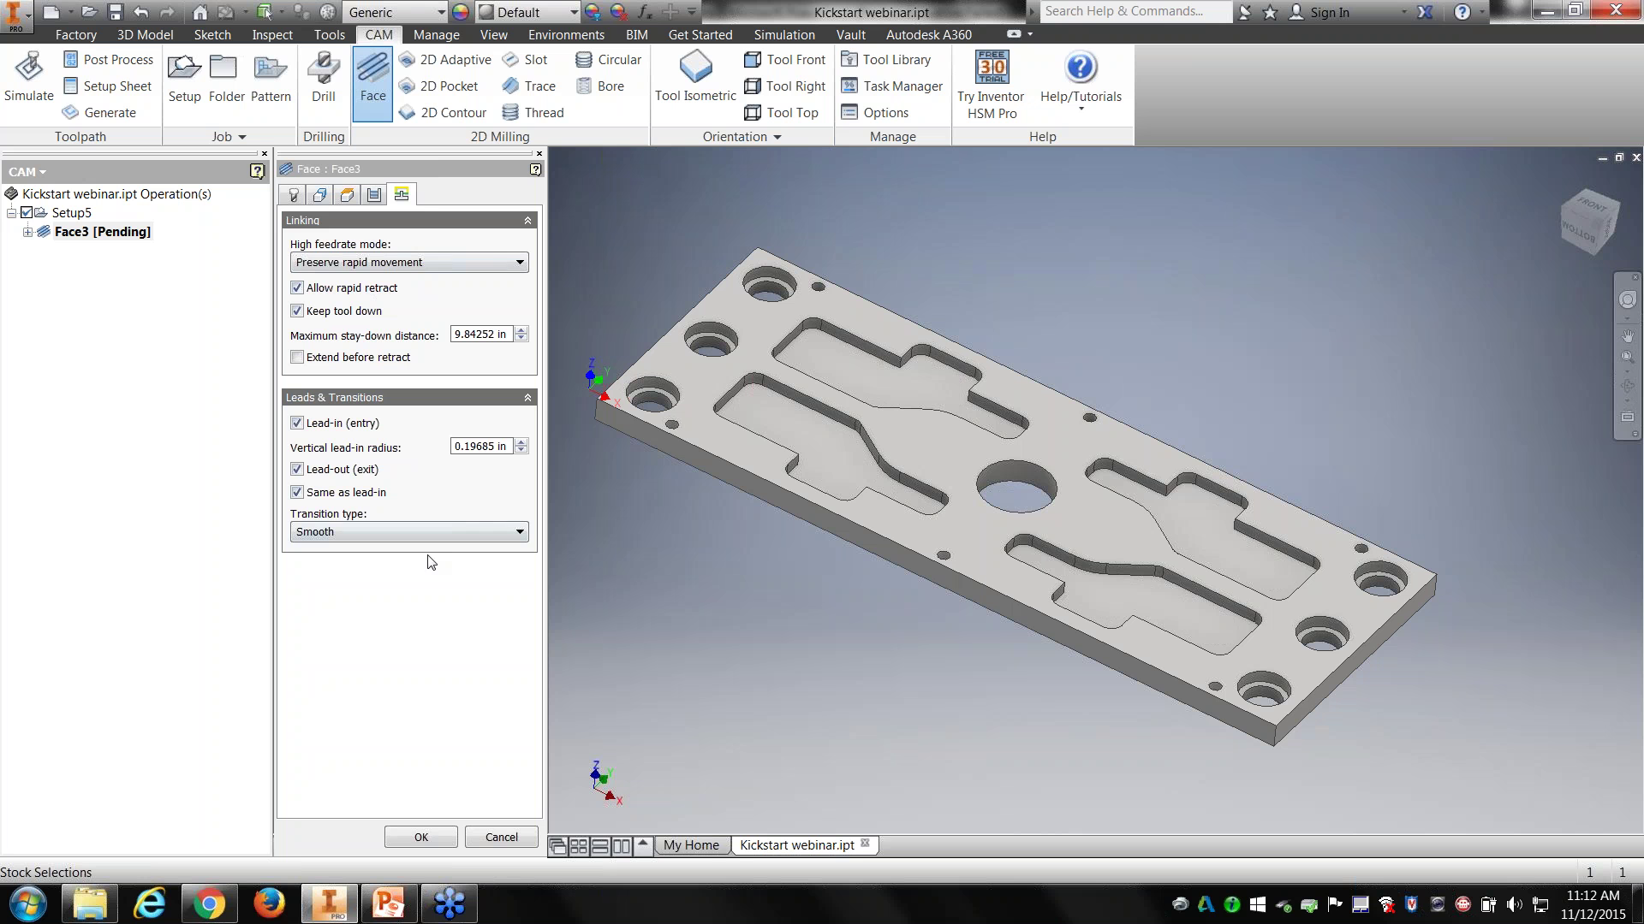
pyautogui.click(294, 195)
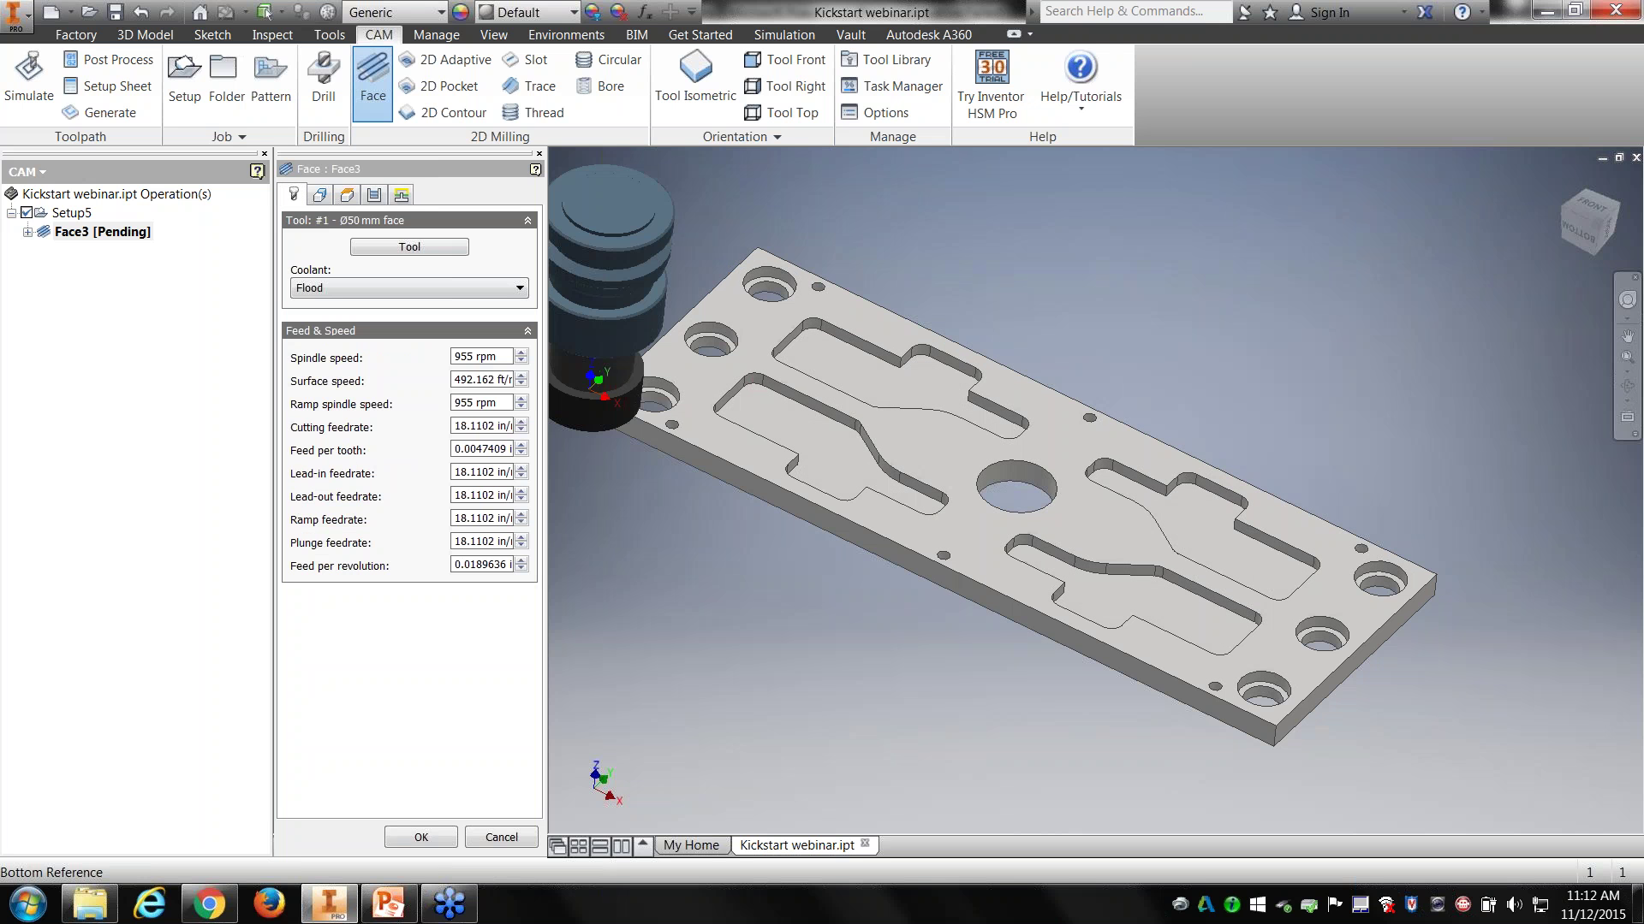
pyautogui.click(420, 838)
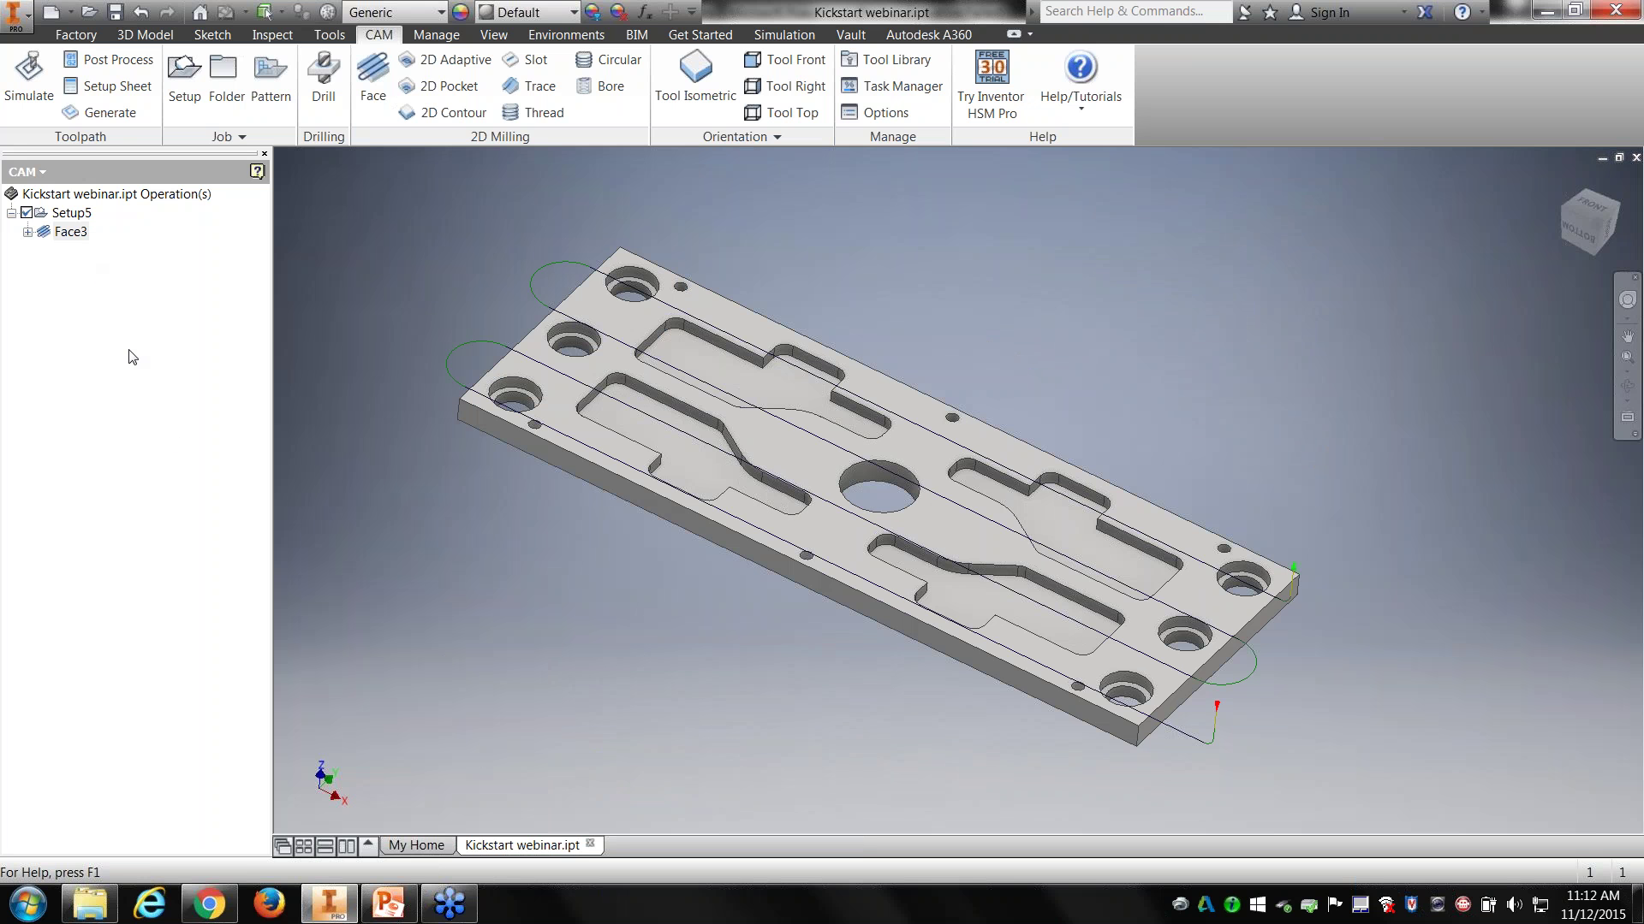
# Step: Open the toolpath simulation for the Face3 operation
pyautogui.click(71, 212)
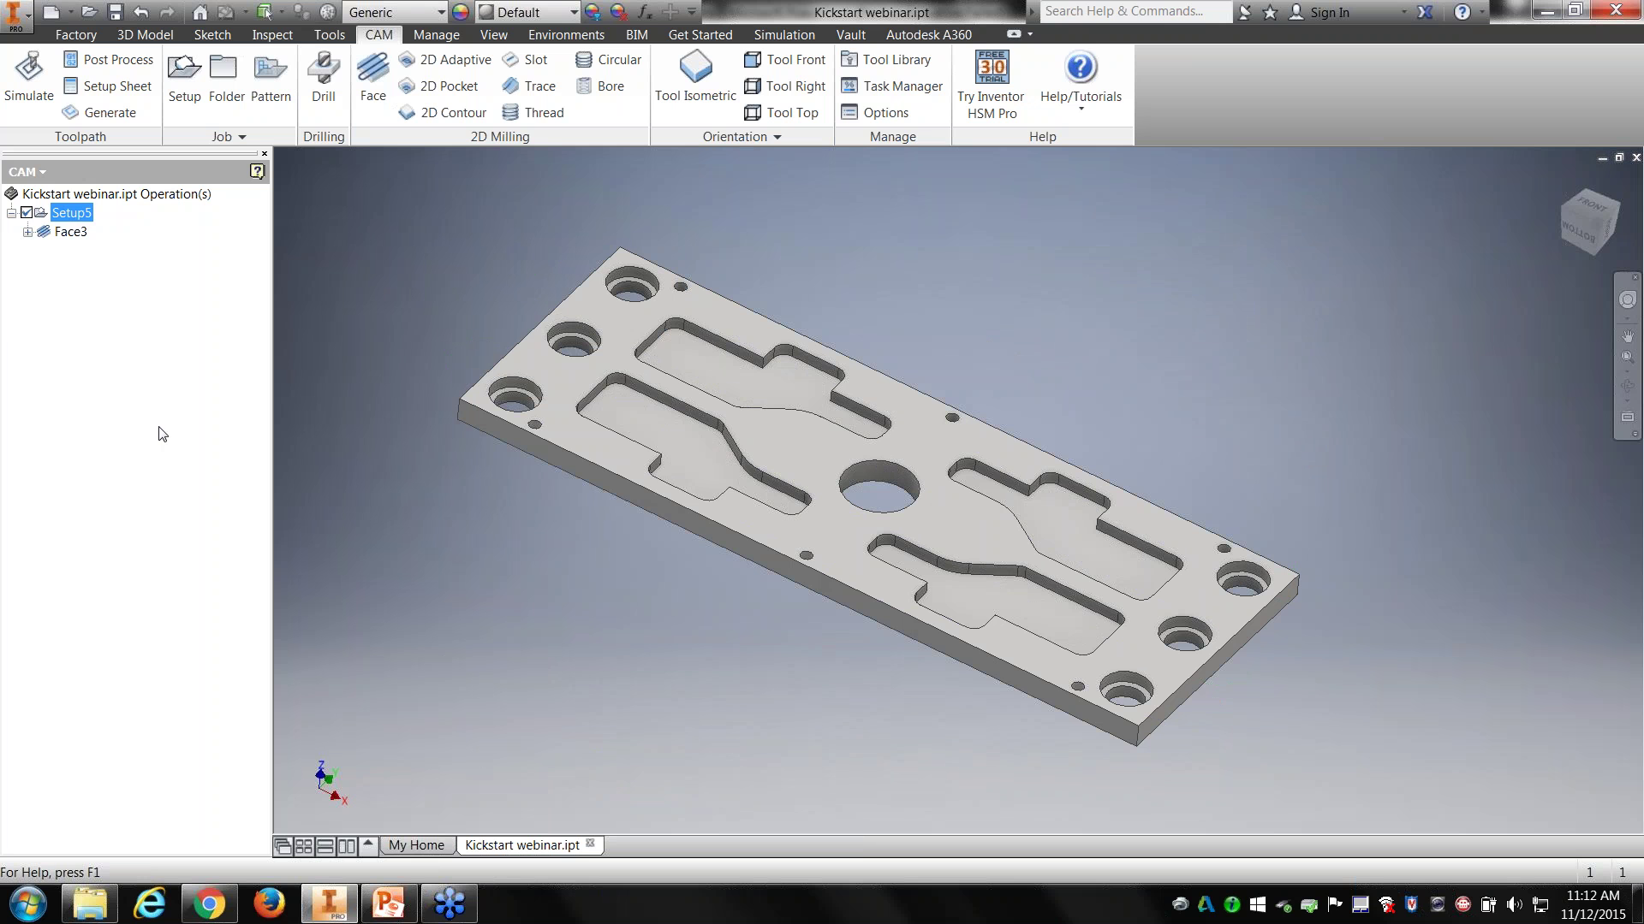
pyautogui.click(71, 232)
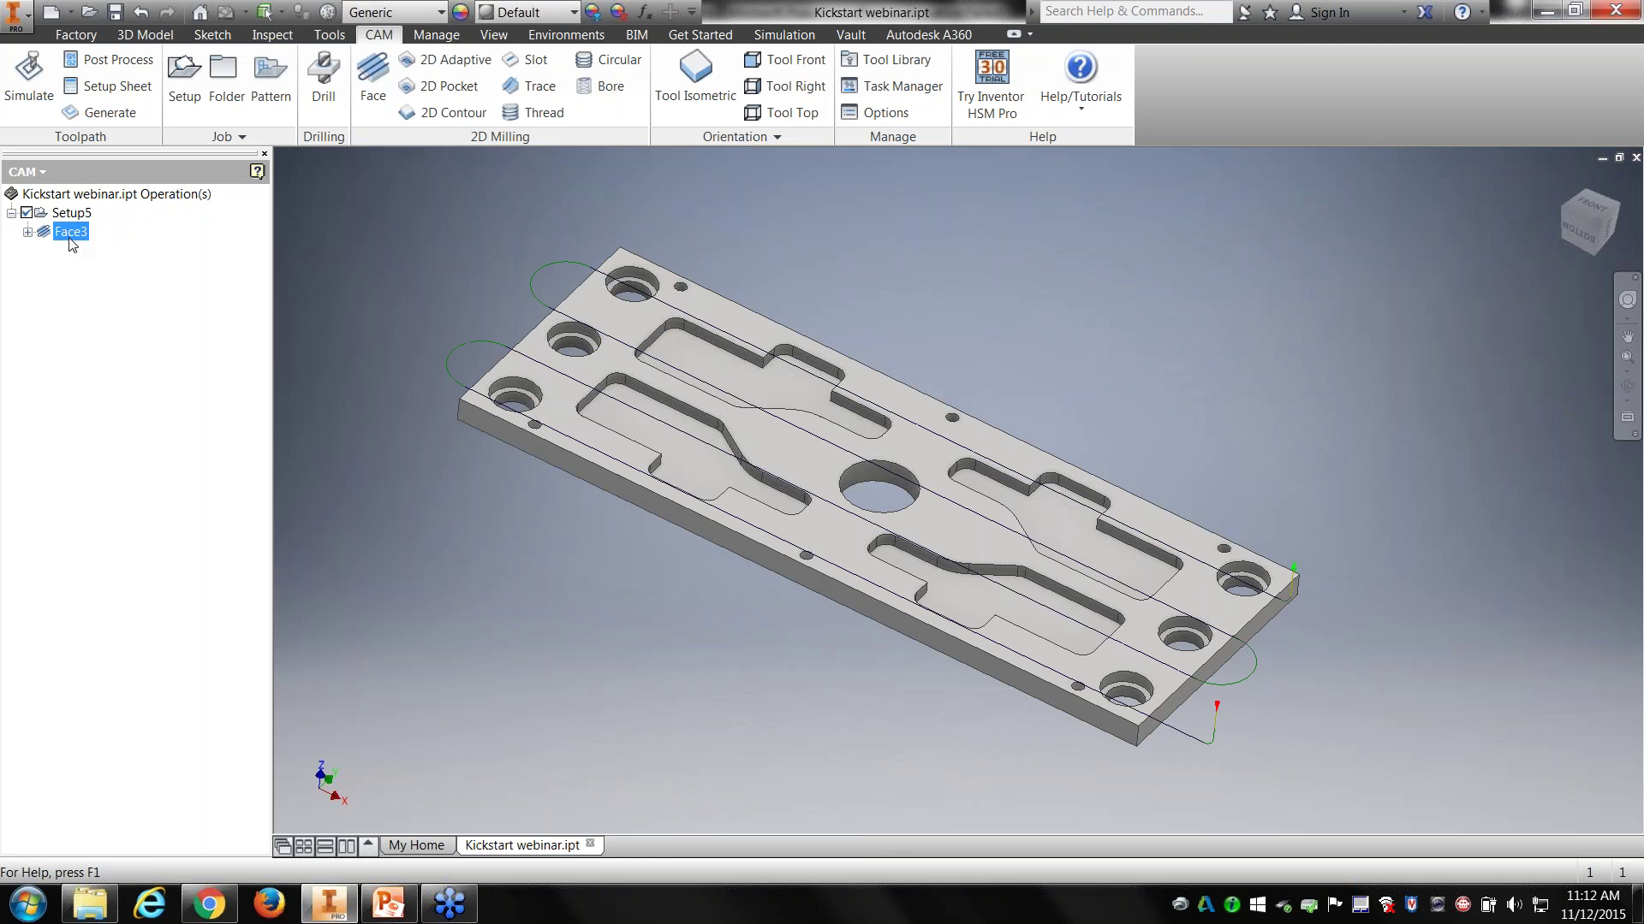
pyautogui.click(32, 96)
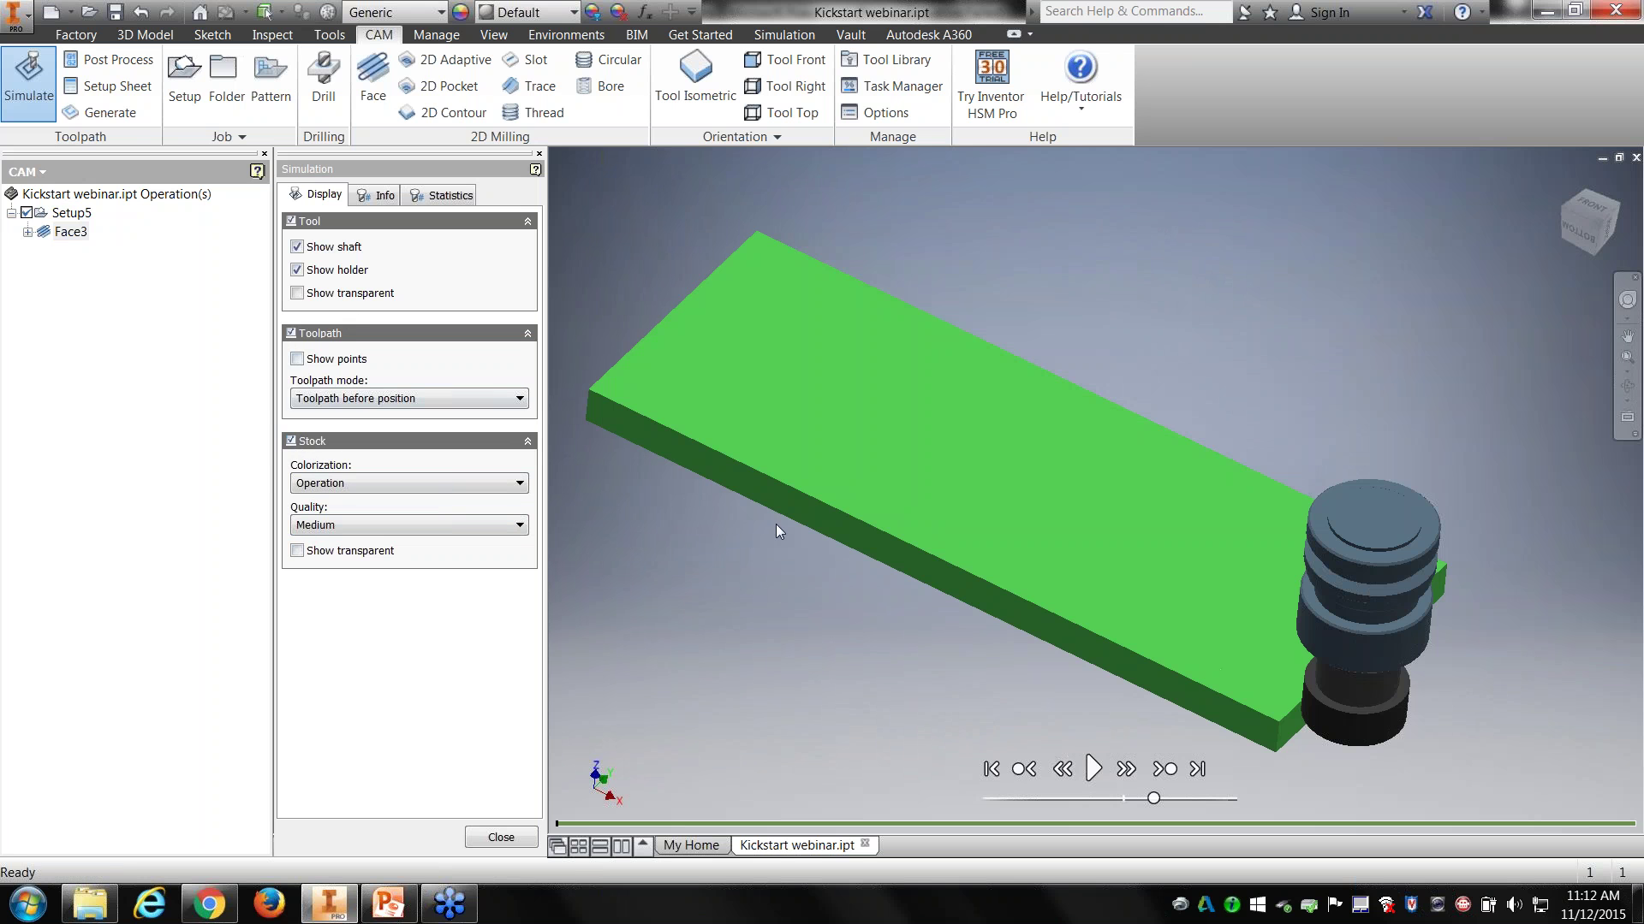
# Step: Show the toolpath points and a transparent tool shaft and holder in the simulation, keeping the stock's transparent option off
pyautogui.click(297, 359)
pyautogui.click(296, 270)
pyautogui.click(296, 271)
pyautogui.click(296, 294)
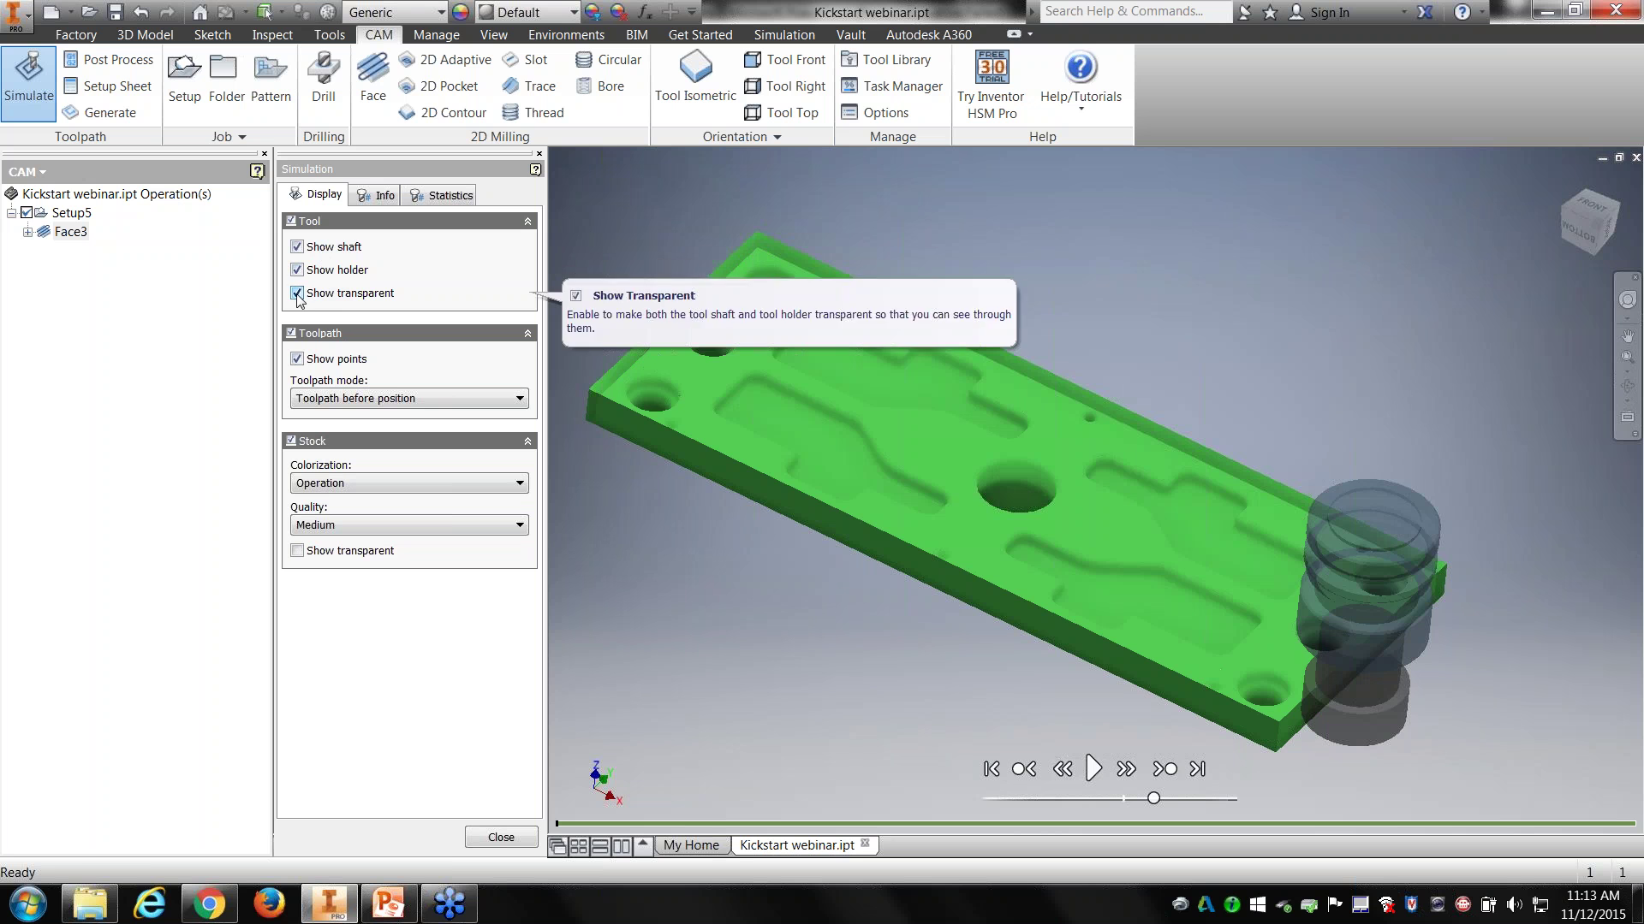
pyautogui.click(297, 551)
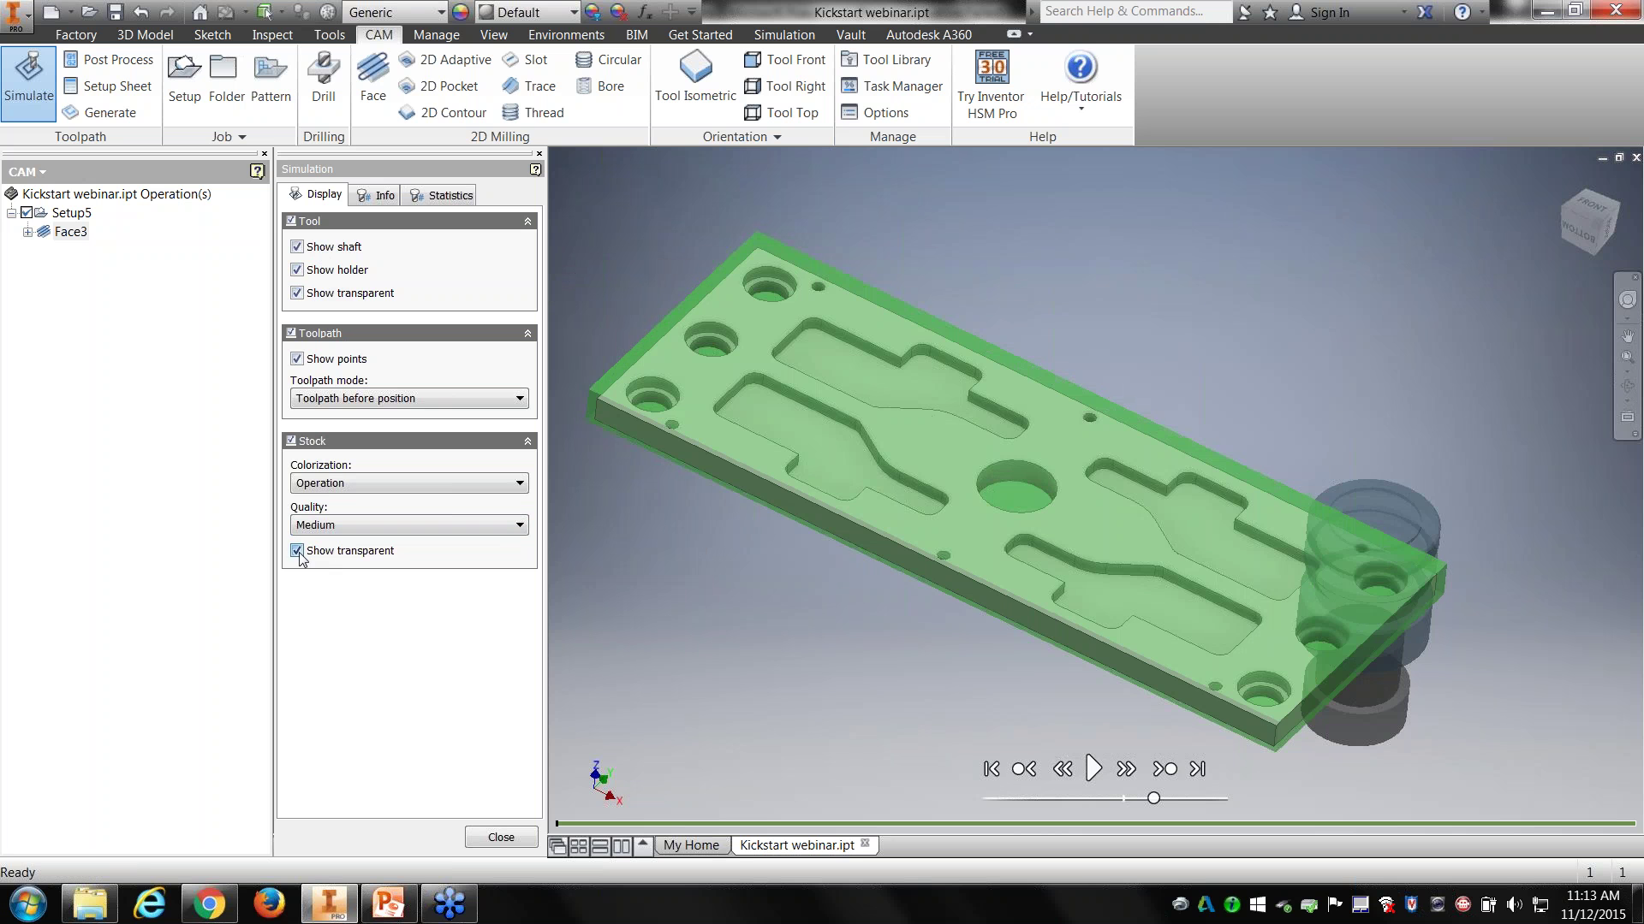
pyautogui.click(297, 550)
# Step: Play the facing simulation and examine its position, operation info and machining statistics
pyautogui.click(1080, 765)
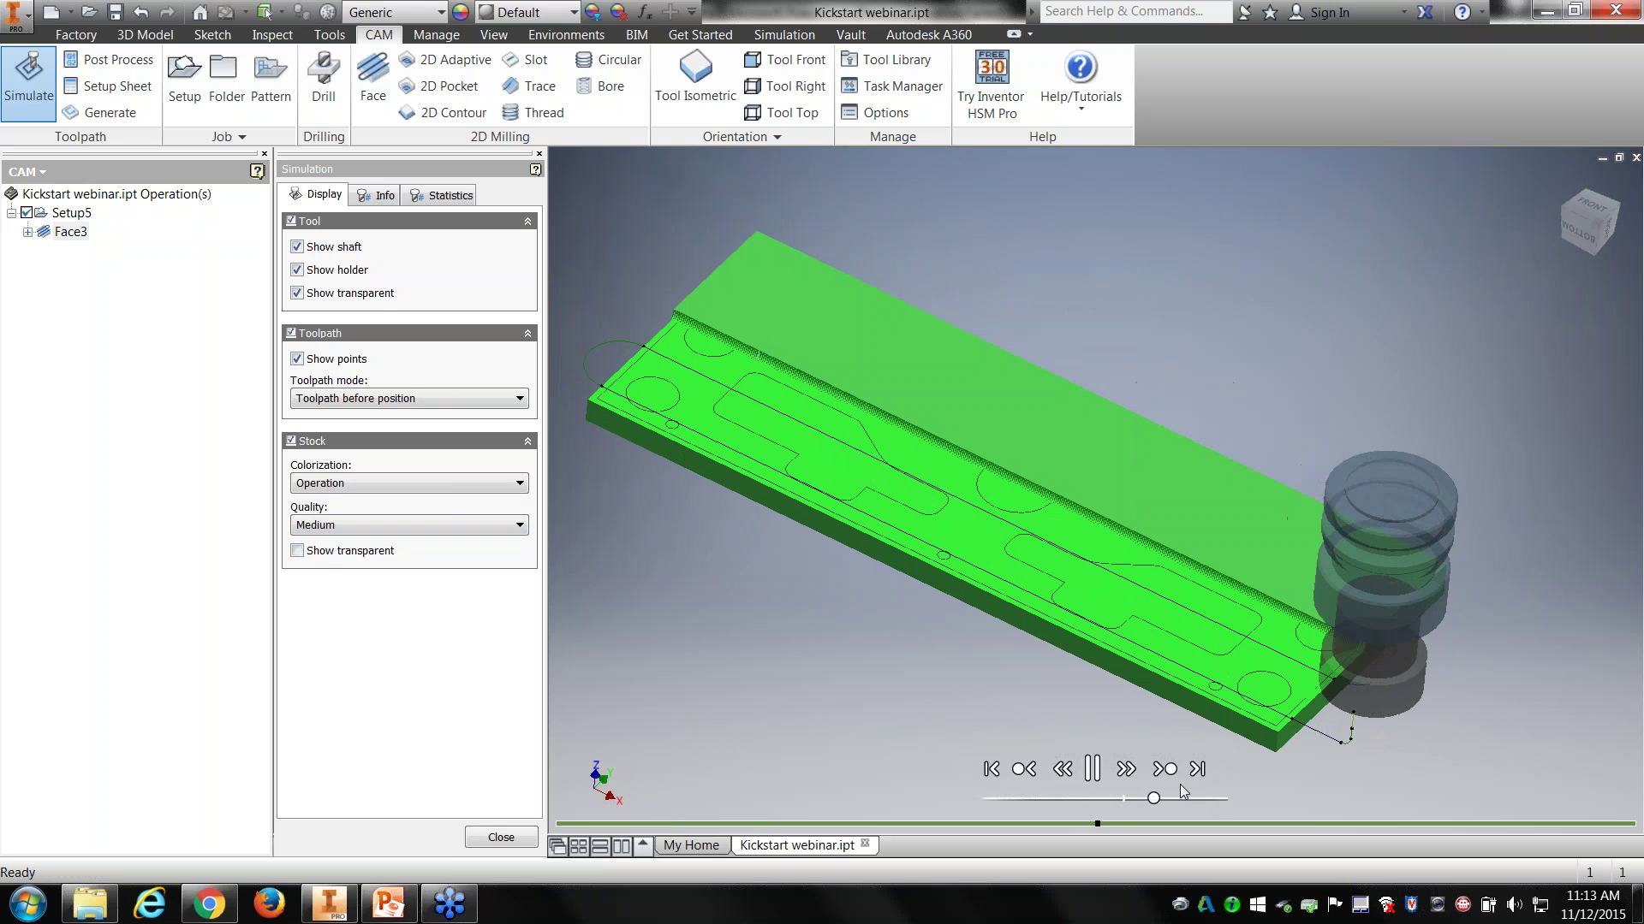
pyautogui.click(373, 199)
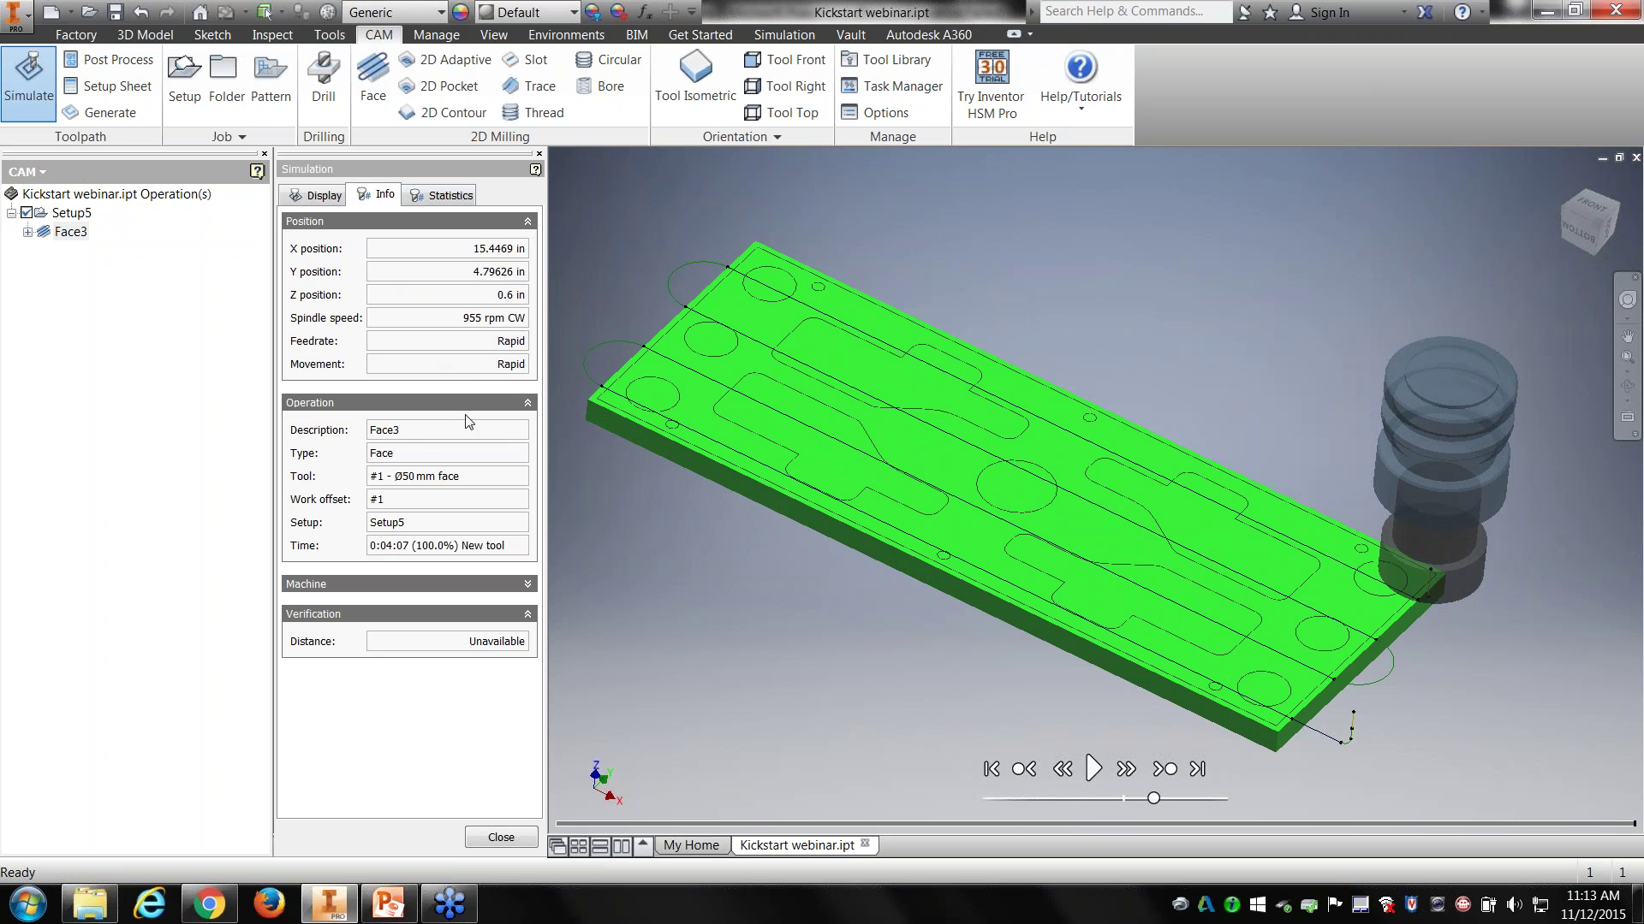
pyautogui.click(446, 197)
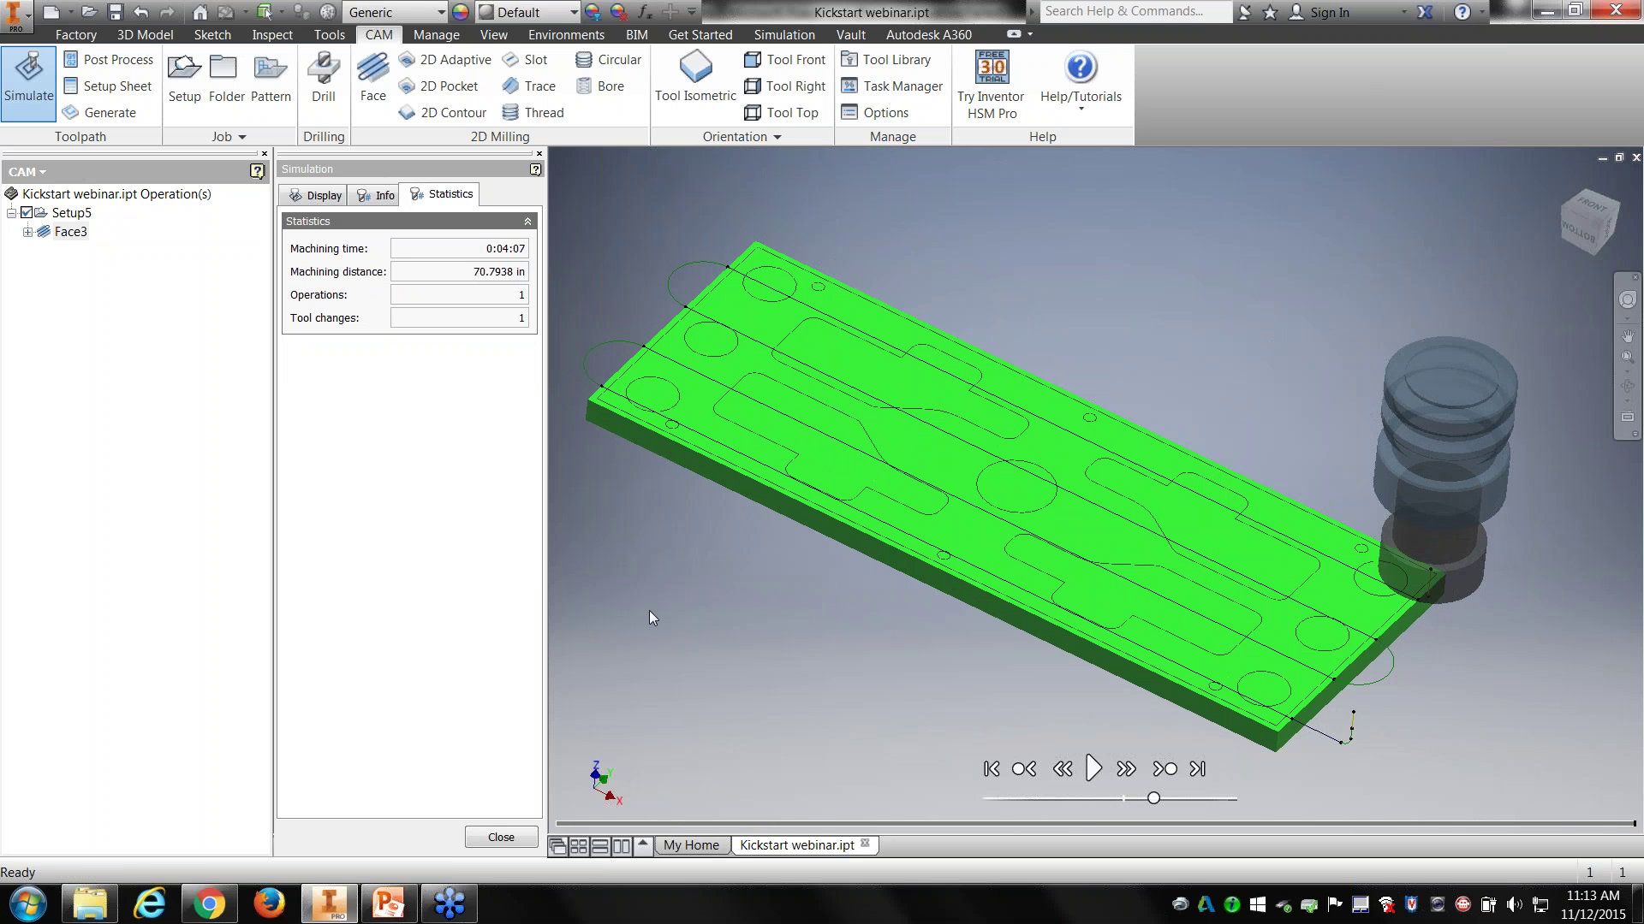
# Step: Close the simulation and review the Face3 operation's stock contour selection, leaving the operation unedited
pyautogui.moveTo(1296, 704); pyautogui.dragTo(1338, 680, button='middle')
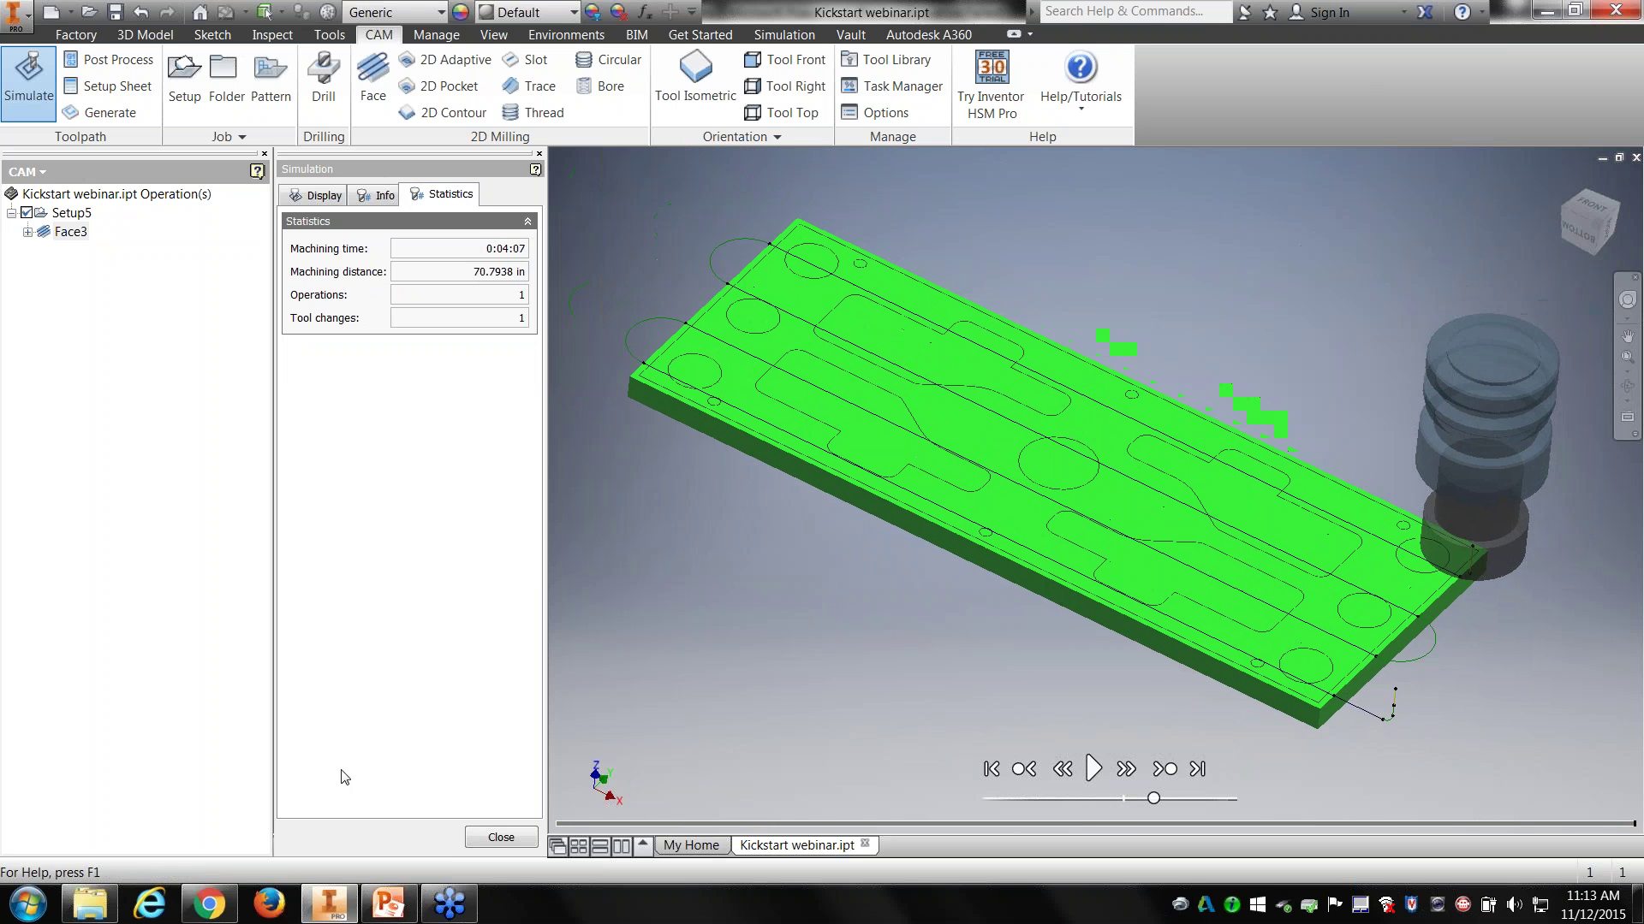
pyautogui.click(501, 838)
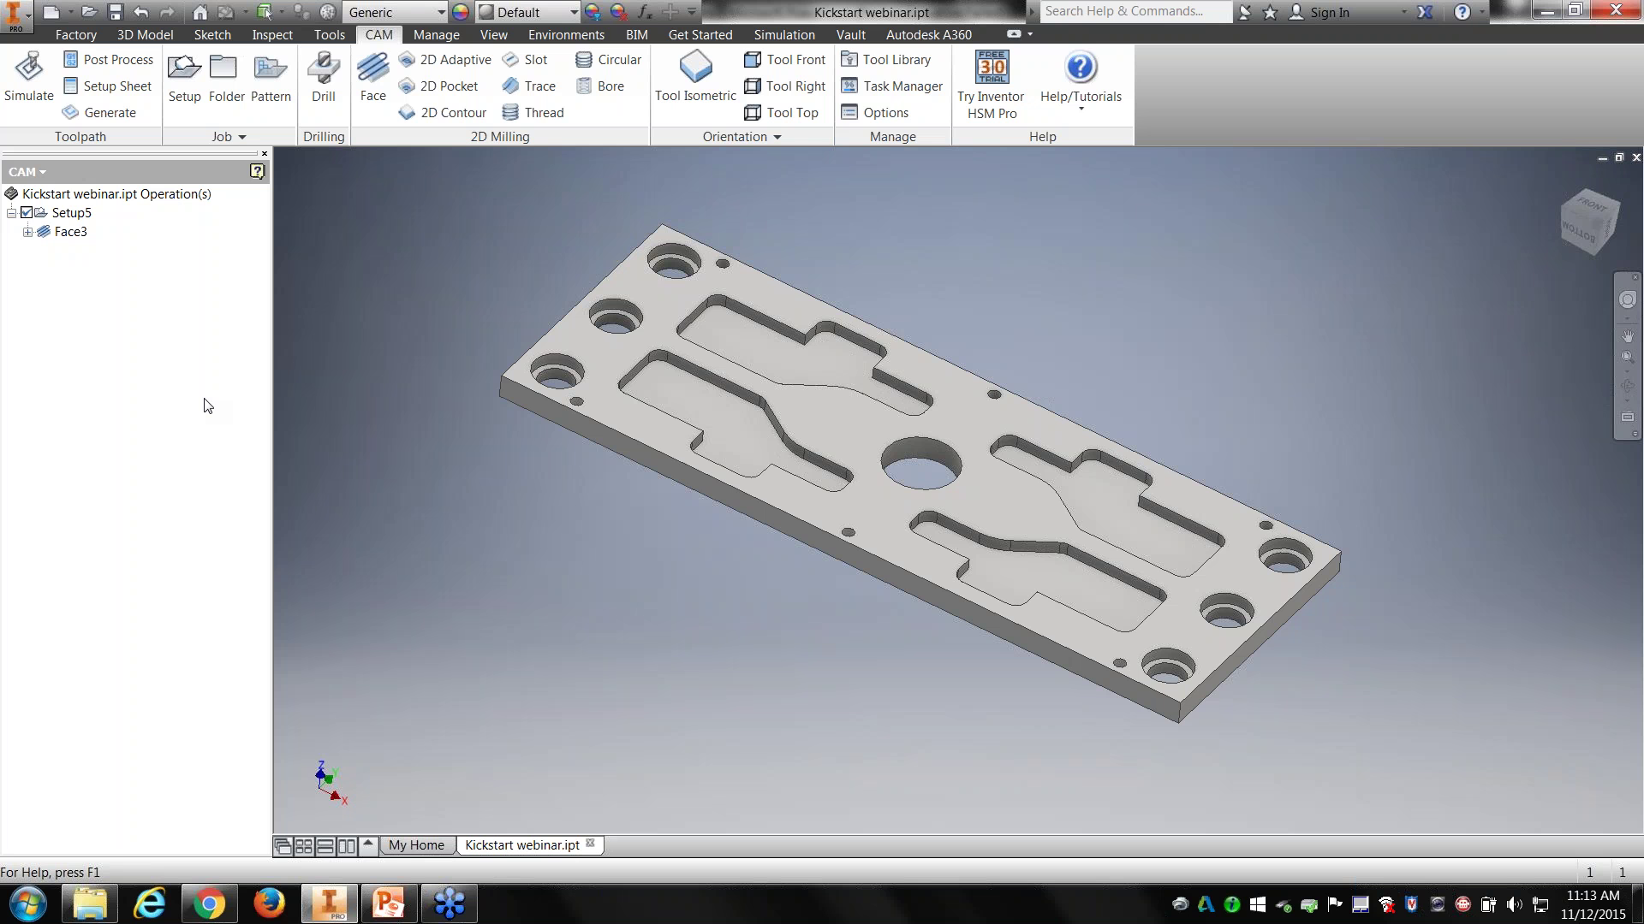
pyautogui.rightClick(77, 234)
pyautogui.click(116, 248)
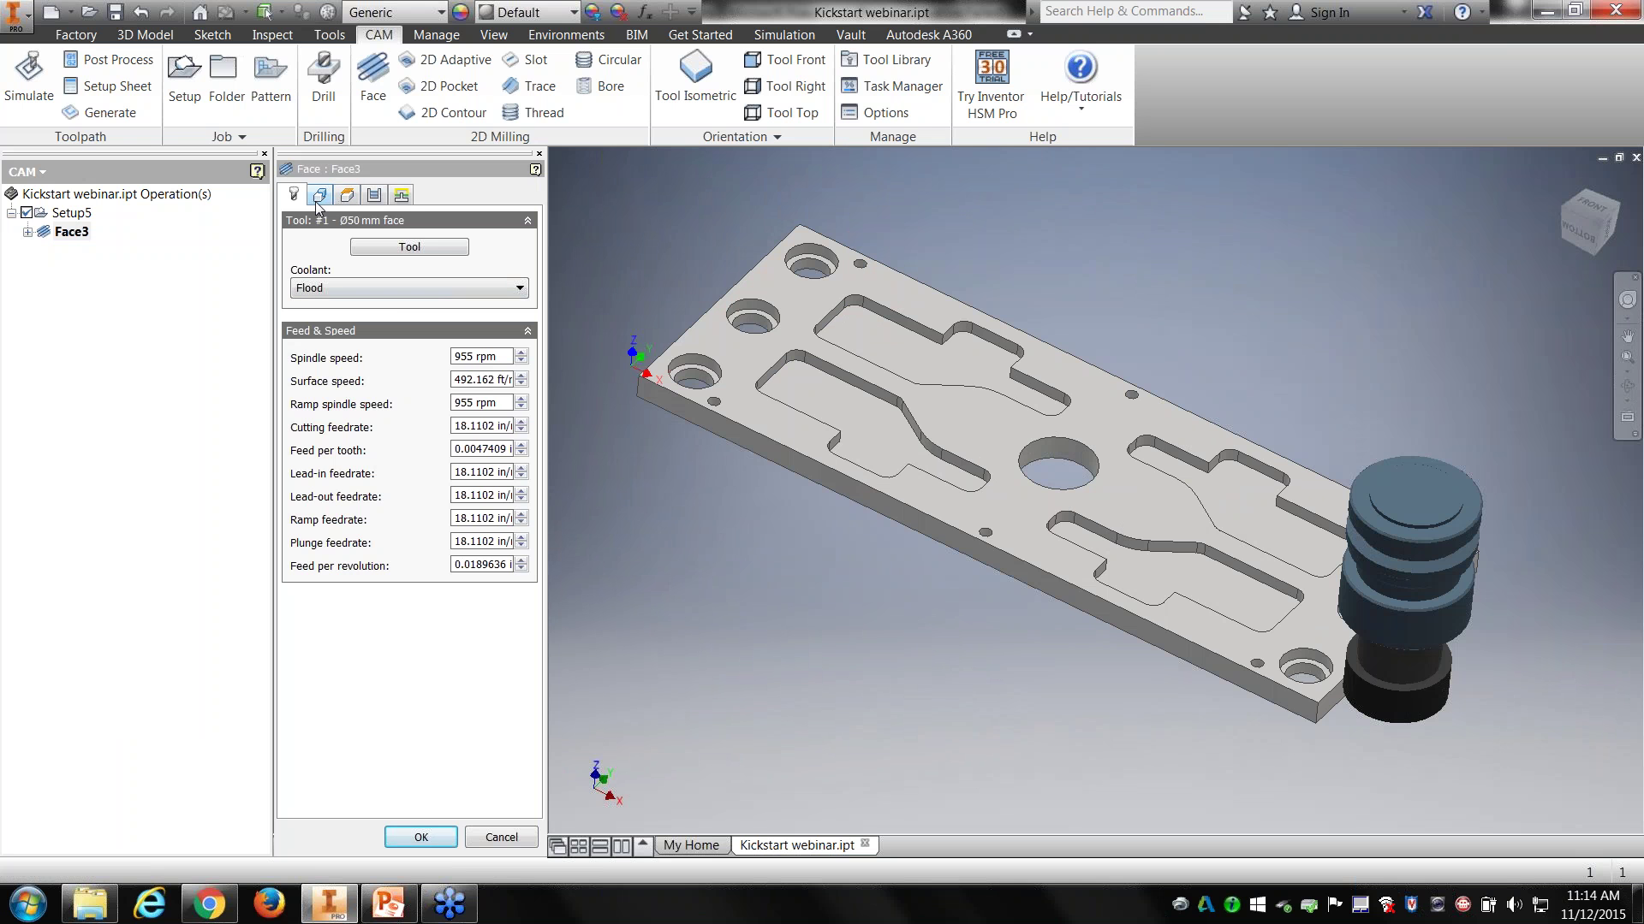
pyautogui.click(317, 196)
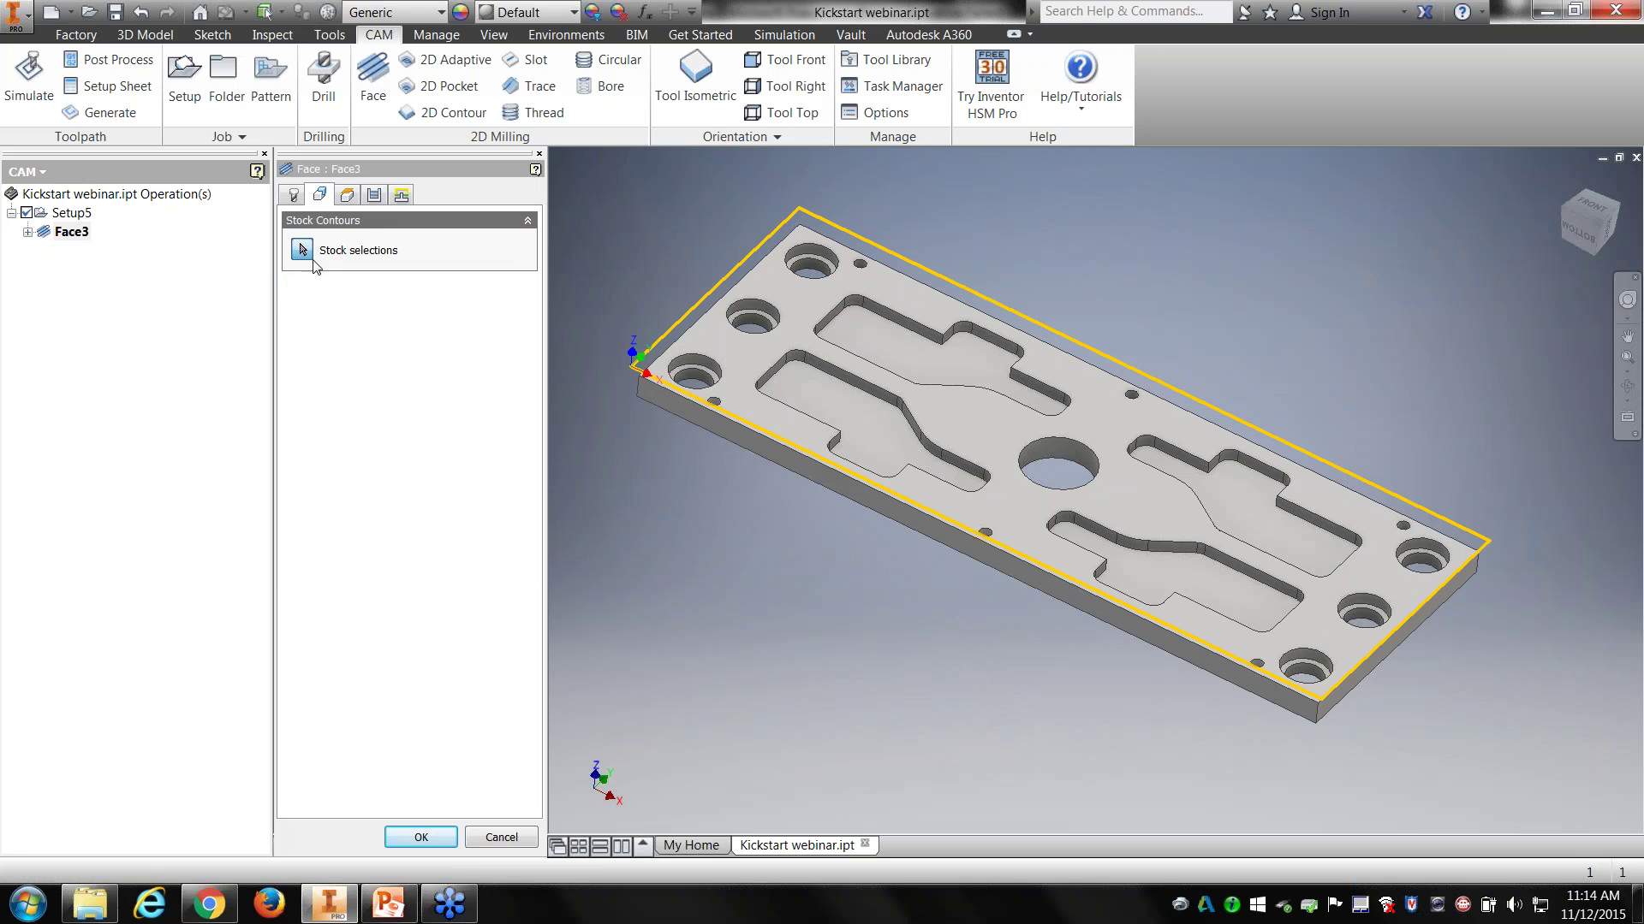
pyautogui.click(300, 251)
pyautogui.click(502, 838)
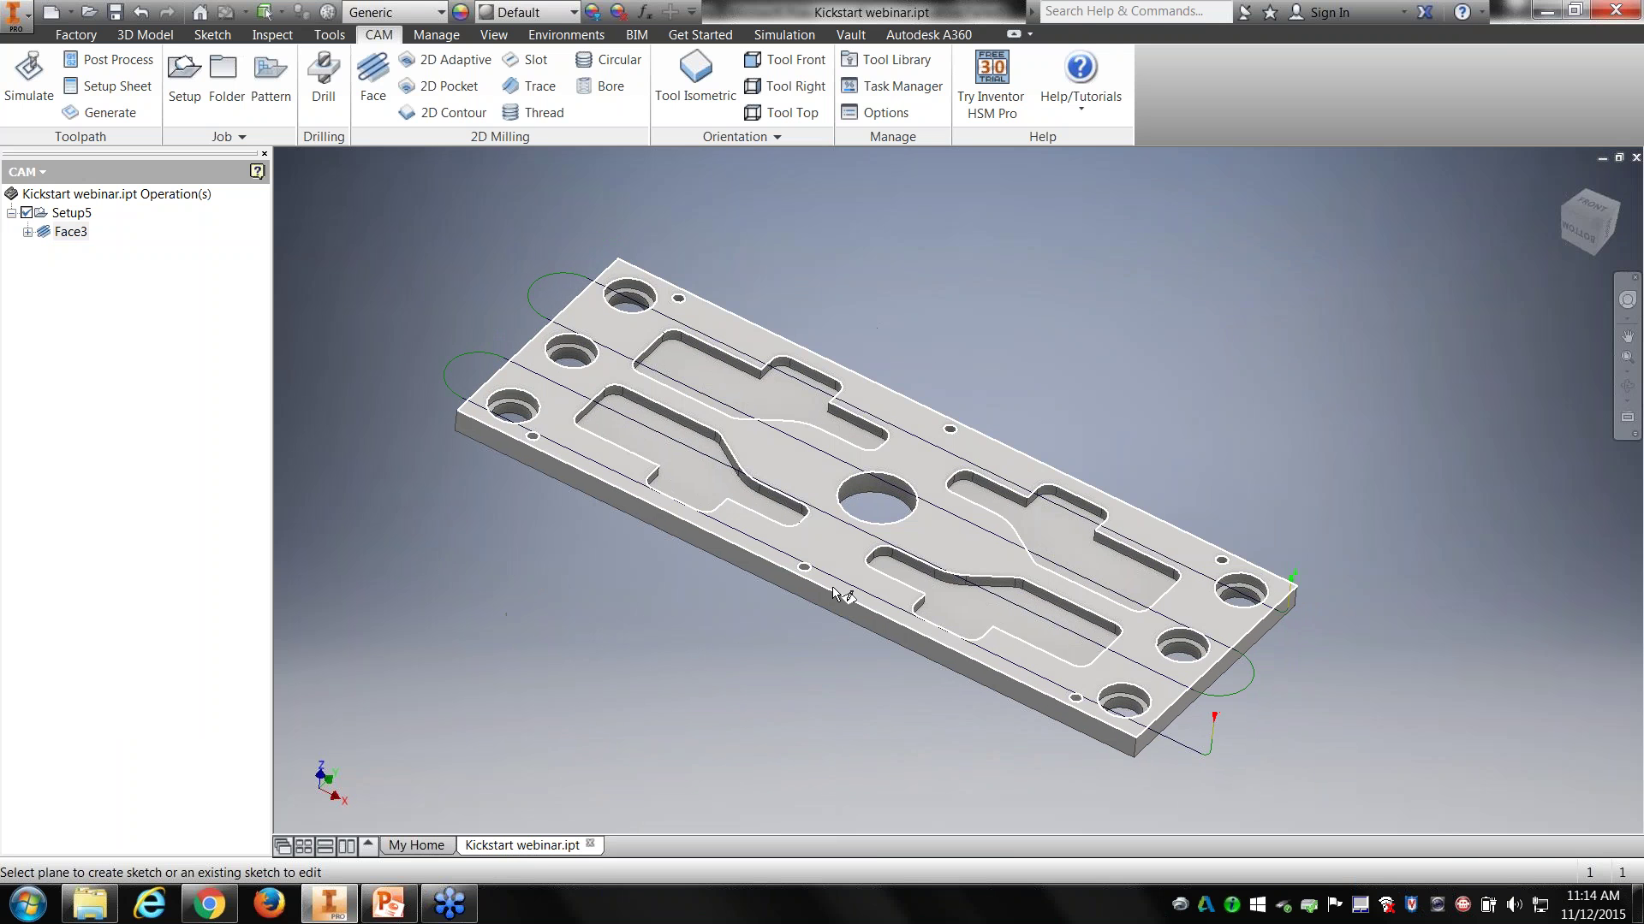
# Step: Sketch a two-point rectangle on the plate's top face, spanning its middle and extending past both long edges, and finish the sketch
pyautogui.click(835, 565)
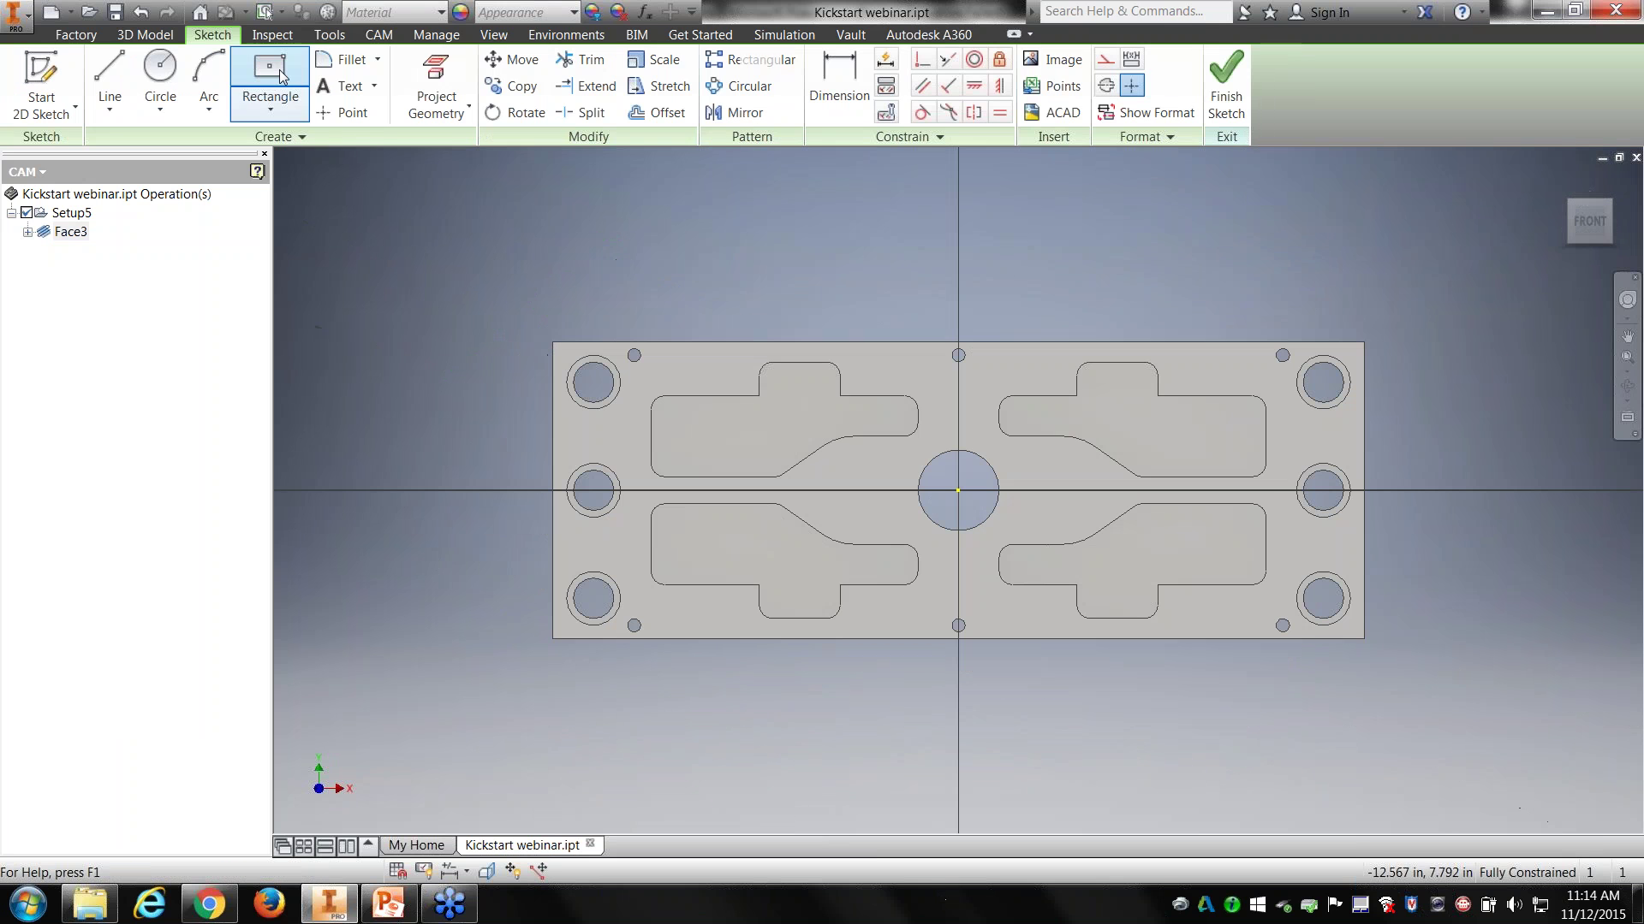
pyautogui.click(272, 106)
pyautogui.click(292, 146)
pyautogui.click(805, 291)
pyautogui.click(1096, 684)
pyautogui.rightClick(1169, 237)
pyautogui.click(1240, 240)
pyautogui.click(1236, 113)
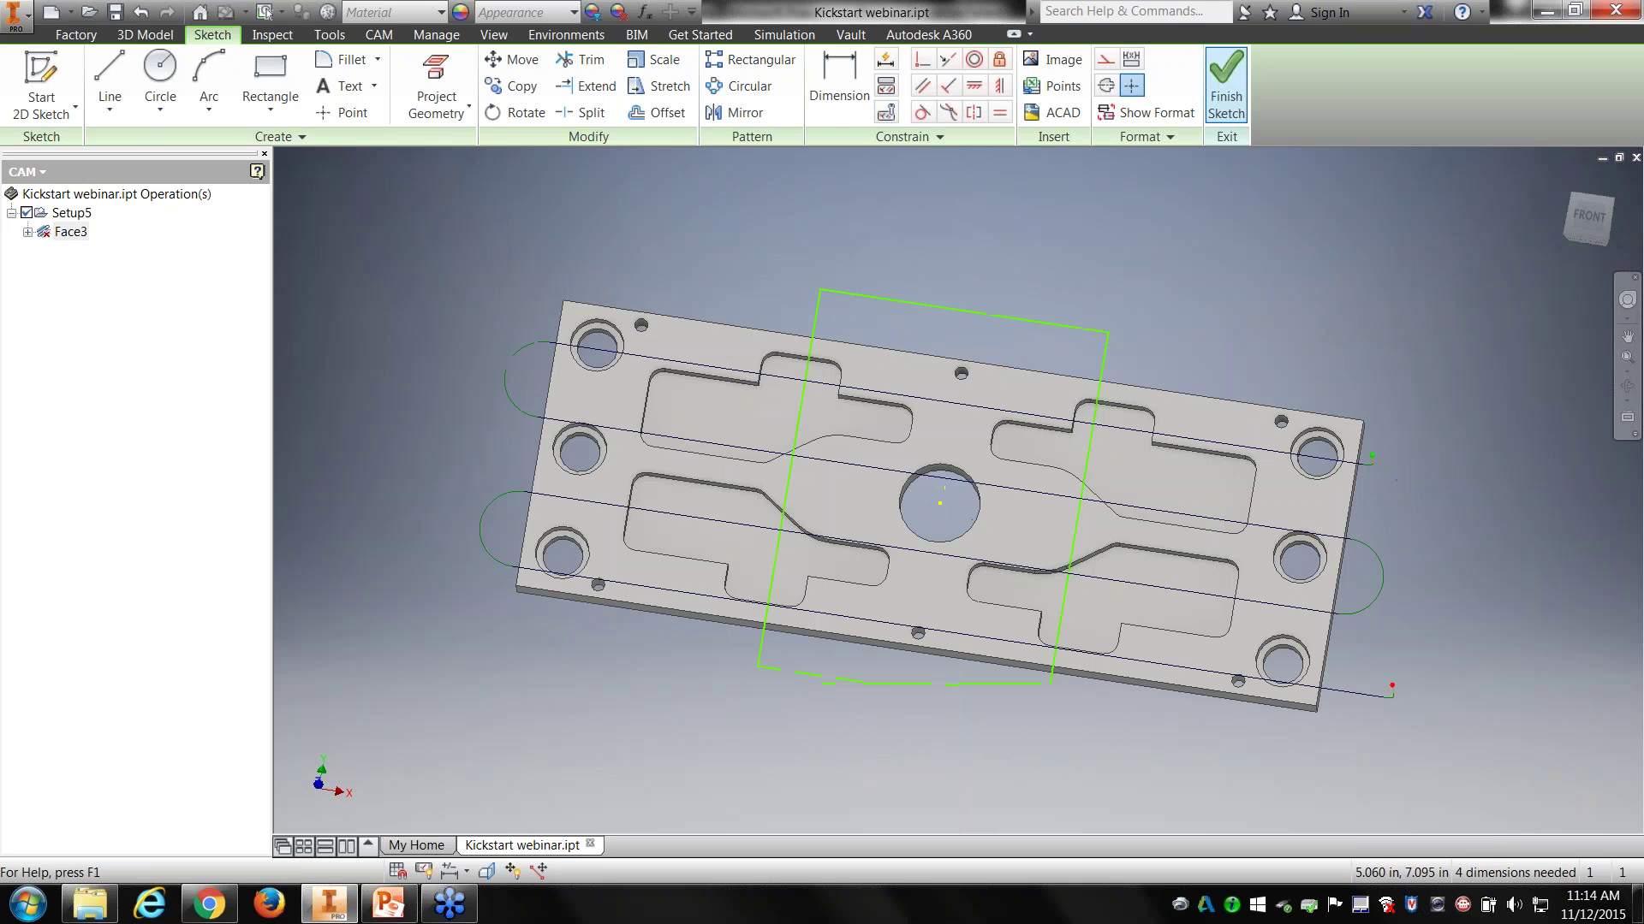
# Step: Edit the Face3 operation and pick the sketched rectangle as its stock contour
pyautogui.click(70, 234)
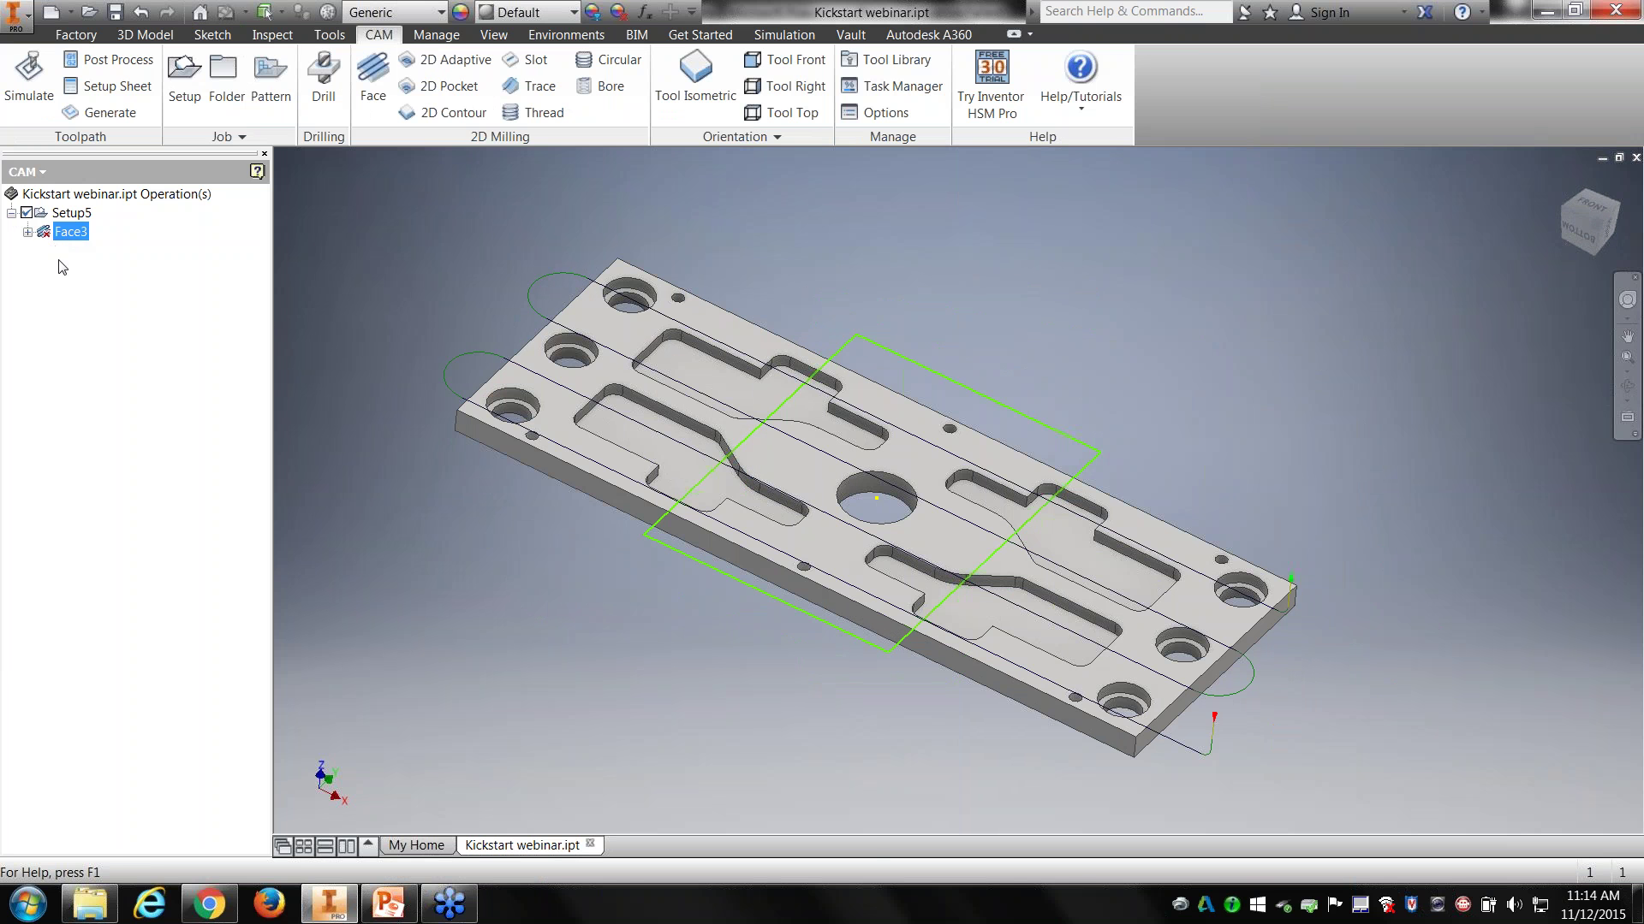
pyautogui.rightClick(81, 233)
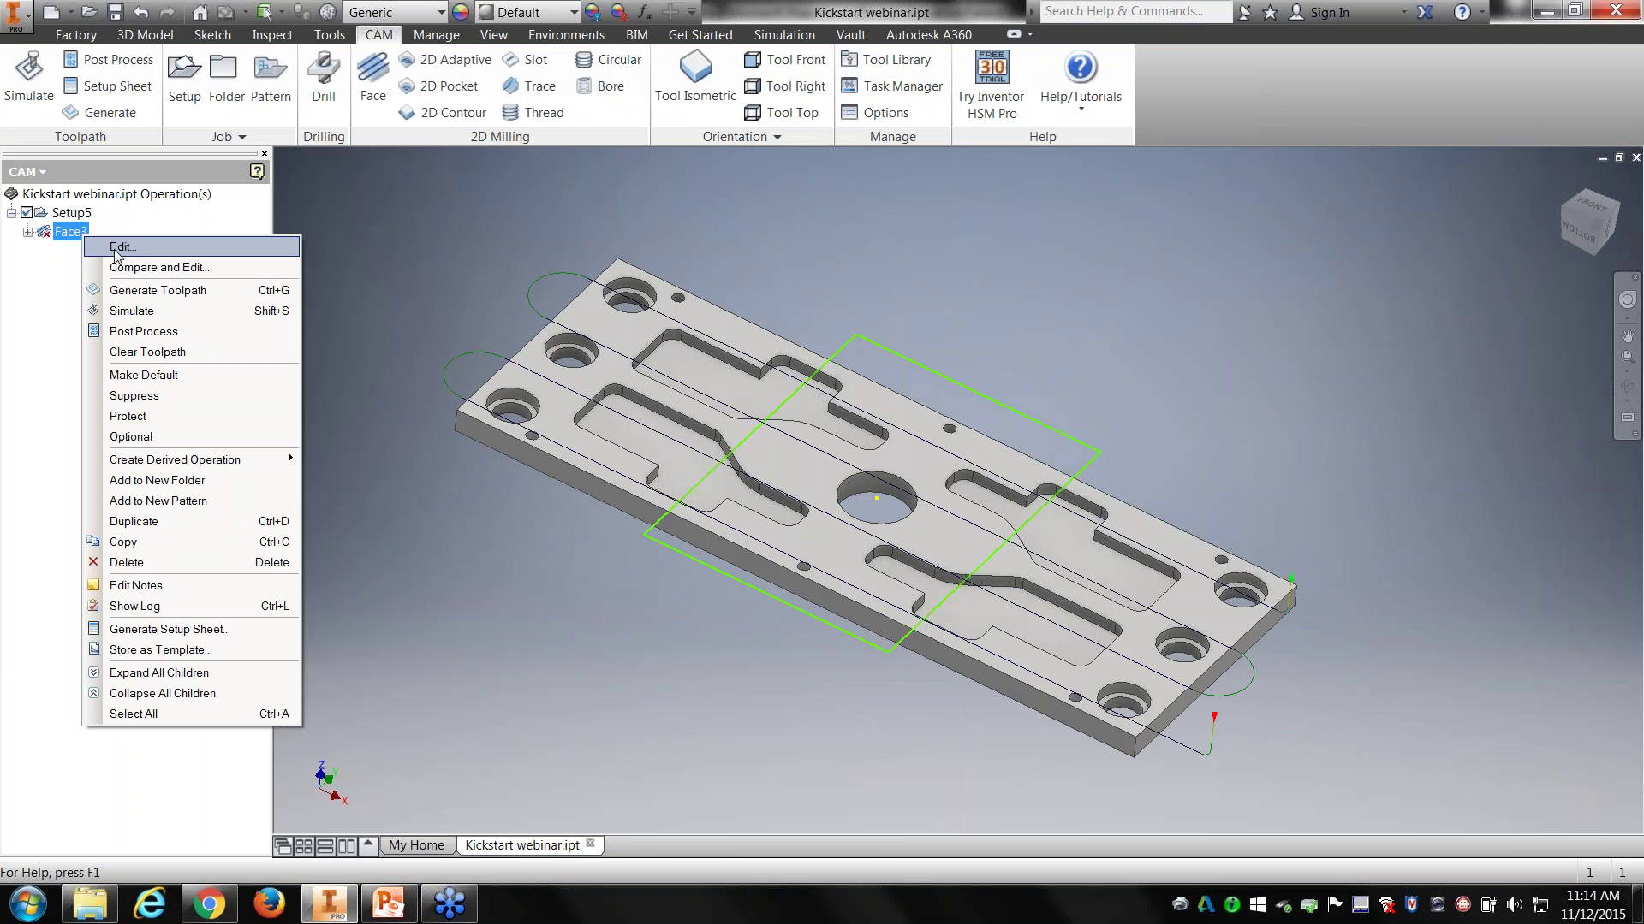
pyautogui.click(146, 247)
pyautogui.click(319, 194)
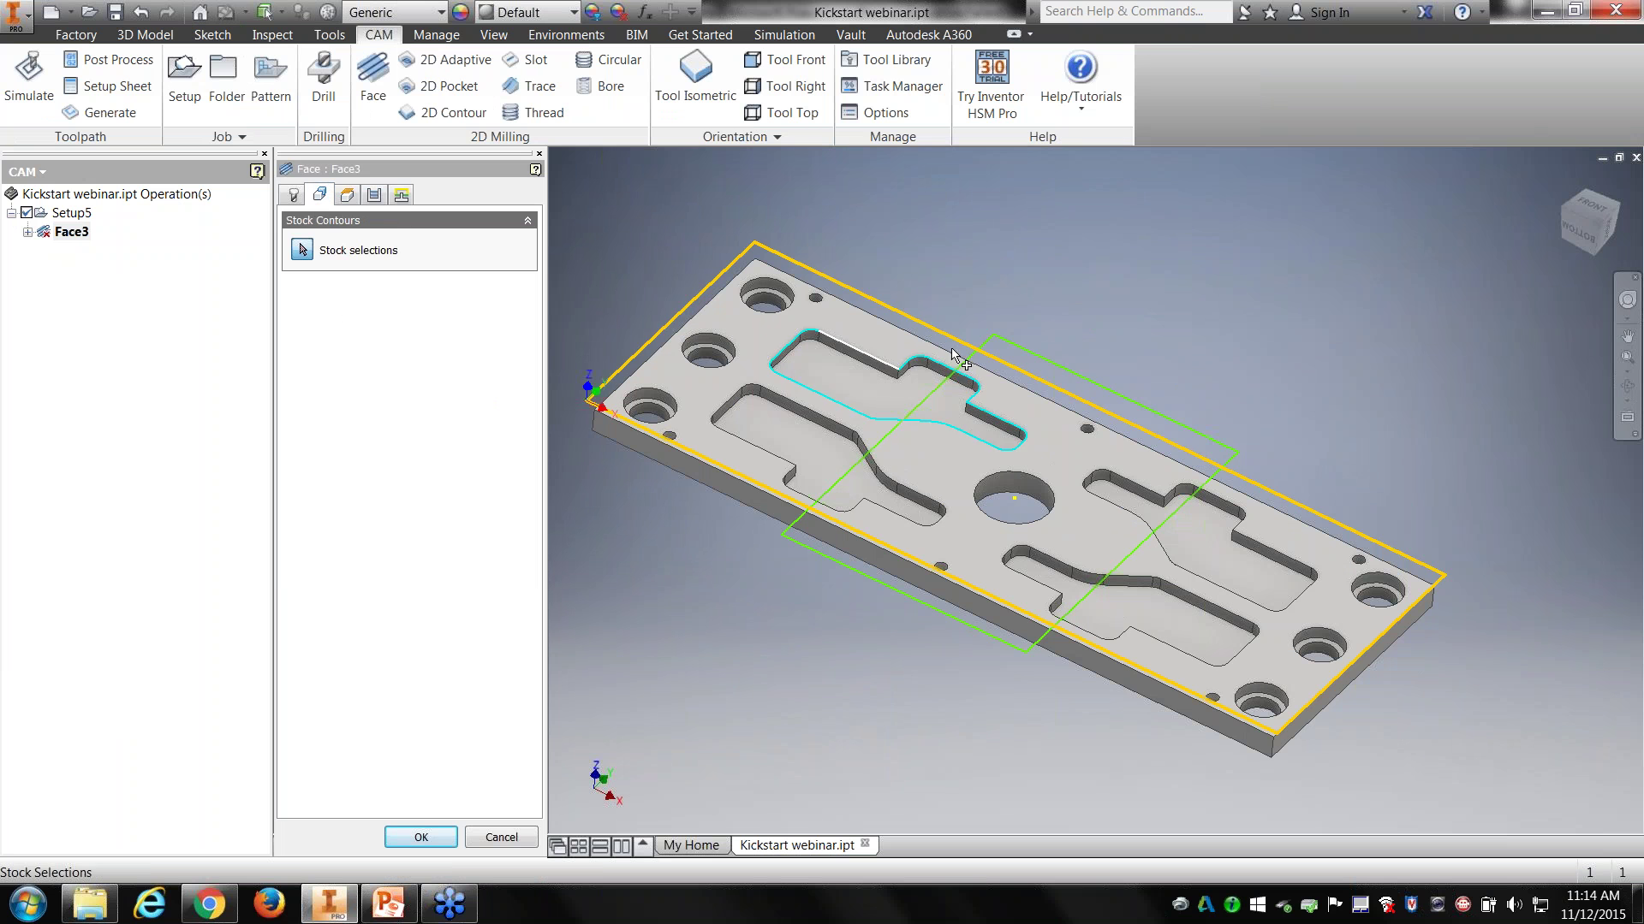
pyautogui.click(1039, 352)
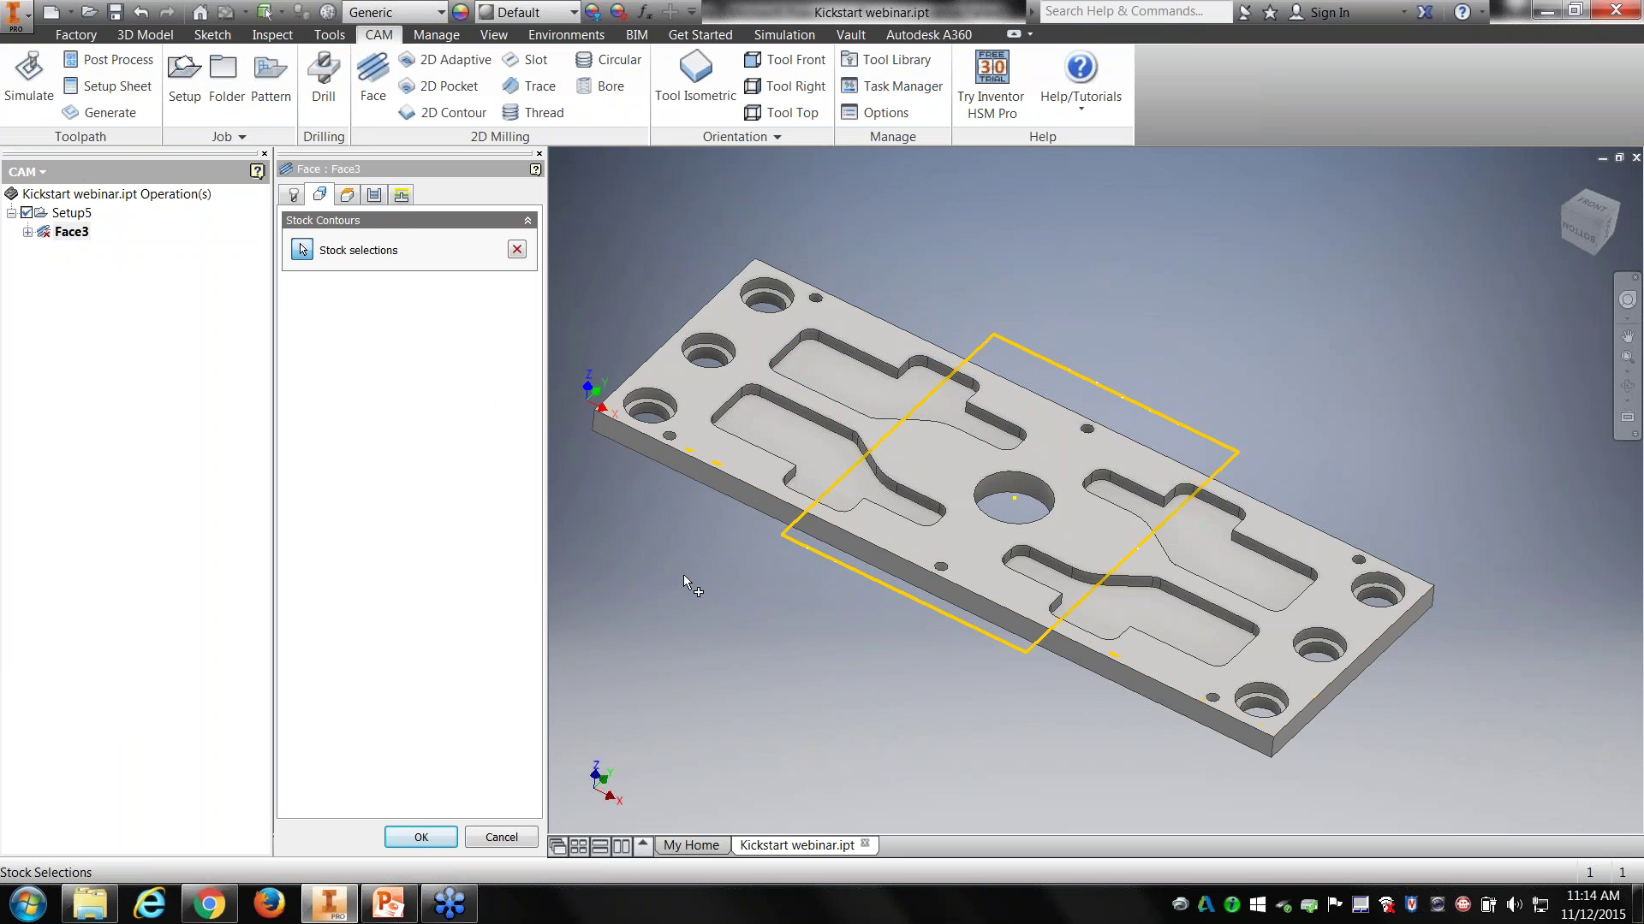
# Step: Set Face3's pass direction to 90 deg and pass extension to 0.50 in, and accept the operation
pyautogui.click(374, 195)
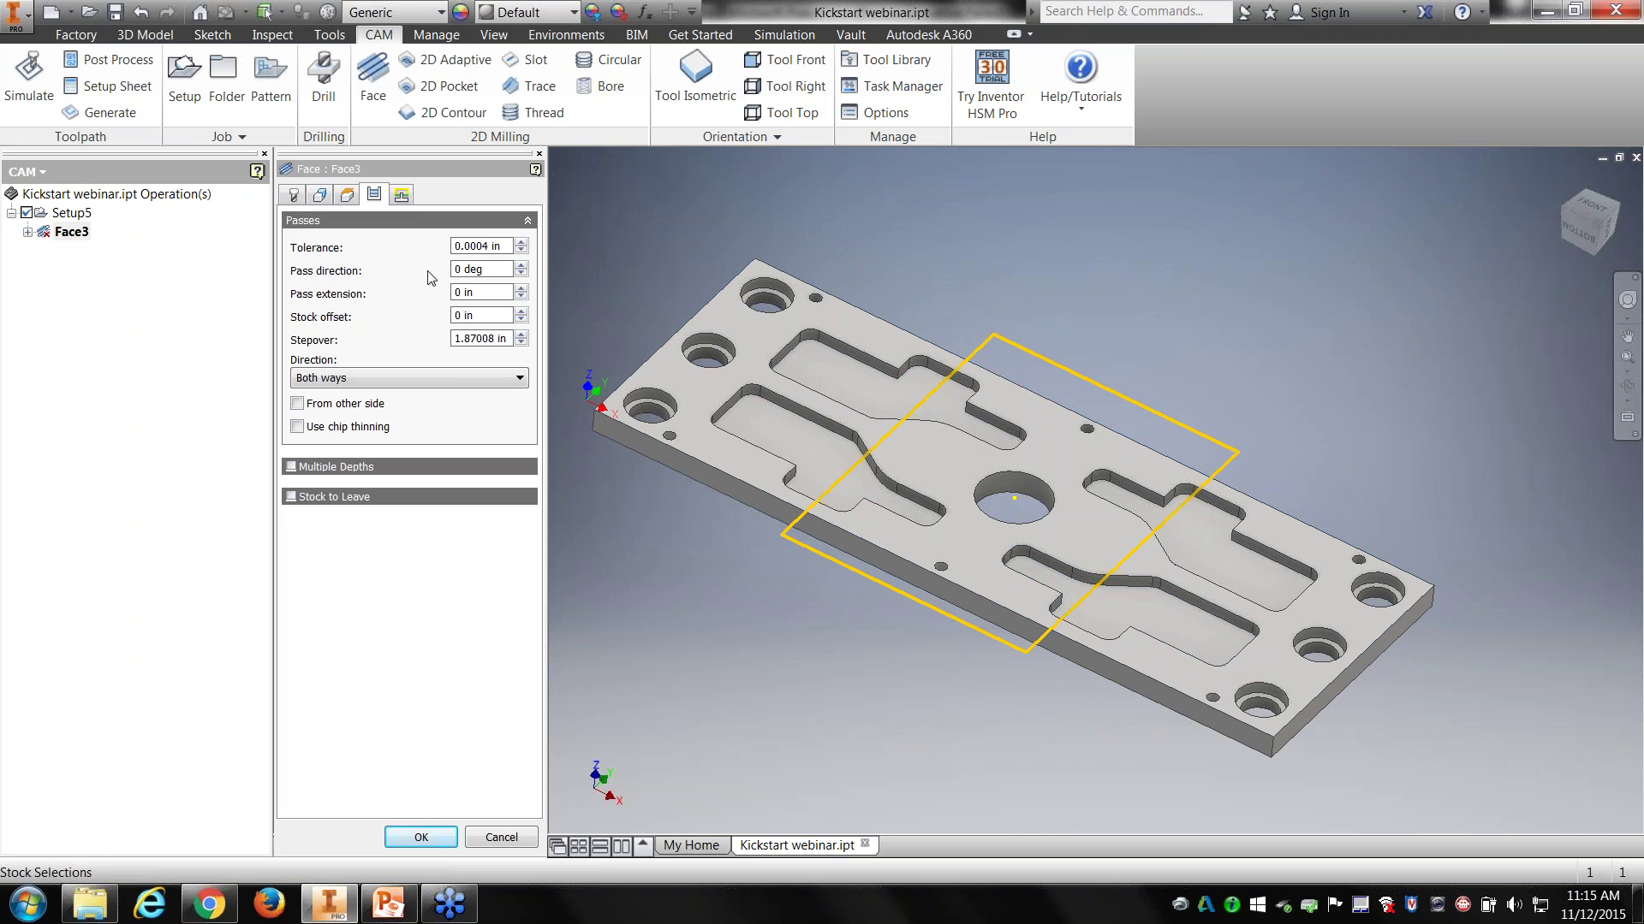
pyautogui.click(455, 272)
pyautogui.write('90')
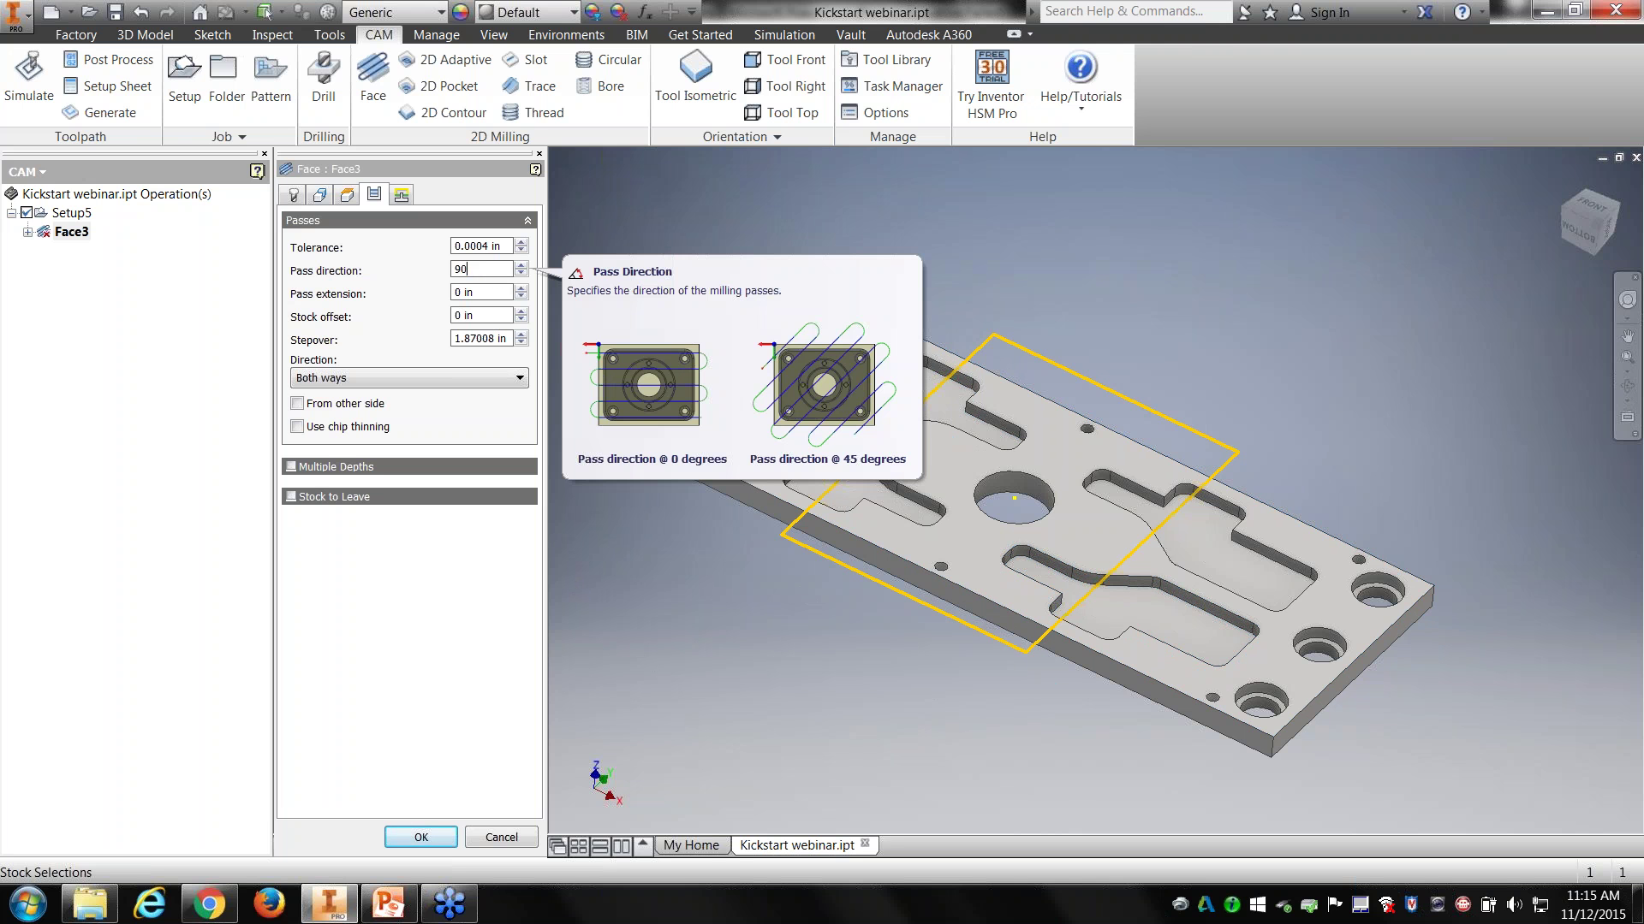
pyautogui.click(467, 294)
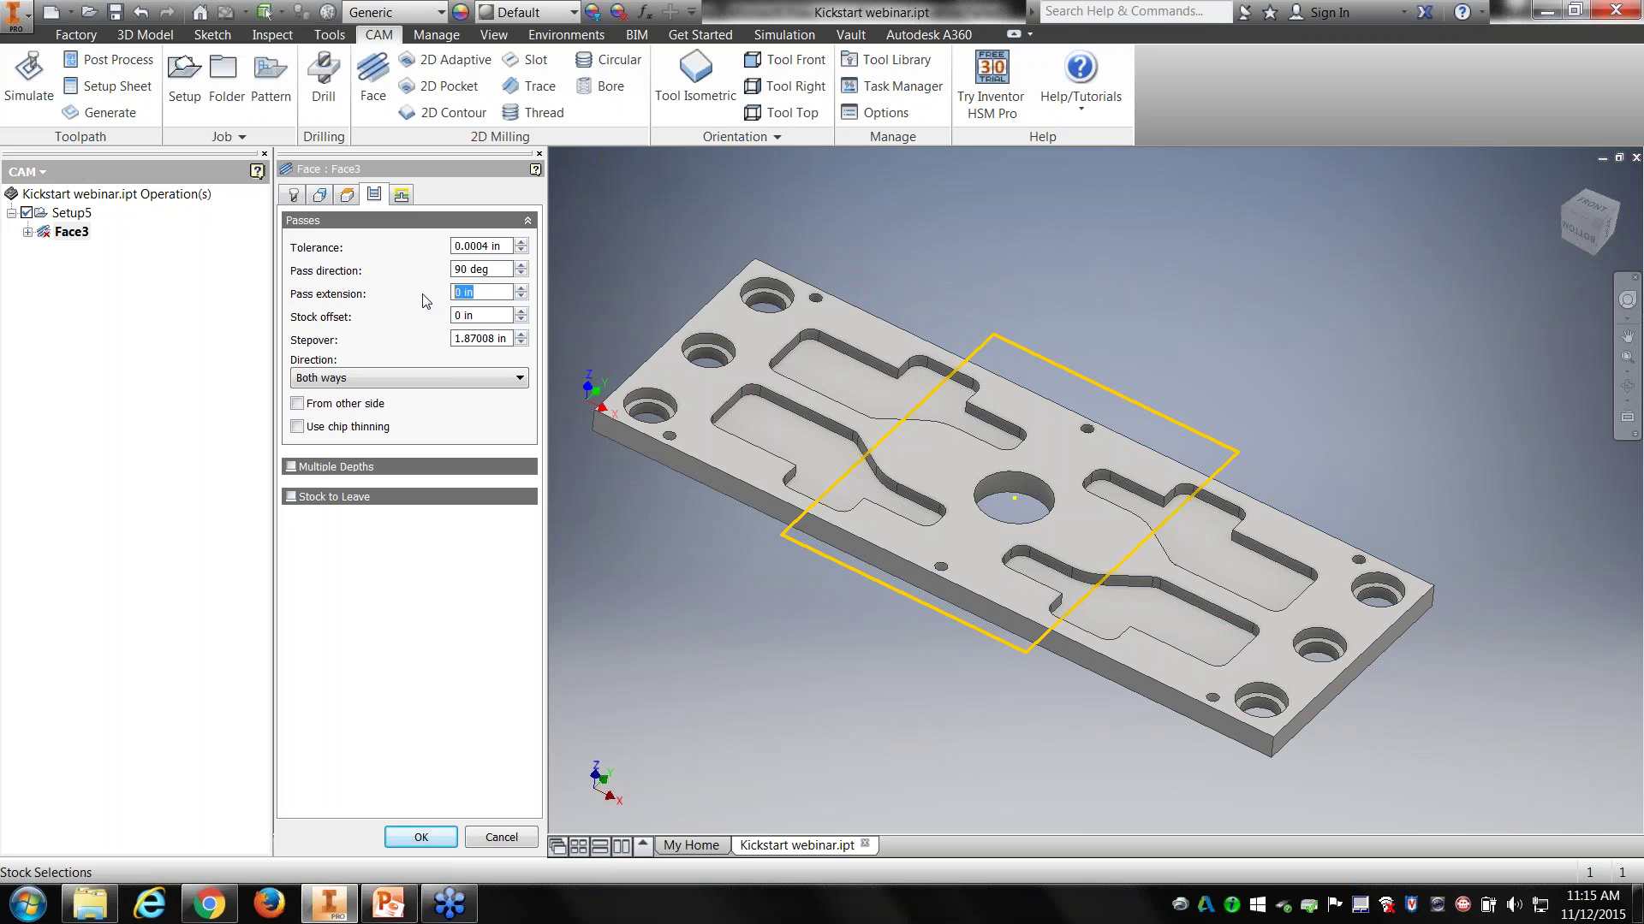
pyautogui.write('.50')
pyautogui.press('Tab')
pyautogui.click(414, 842)
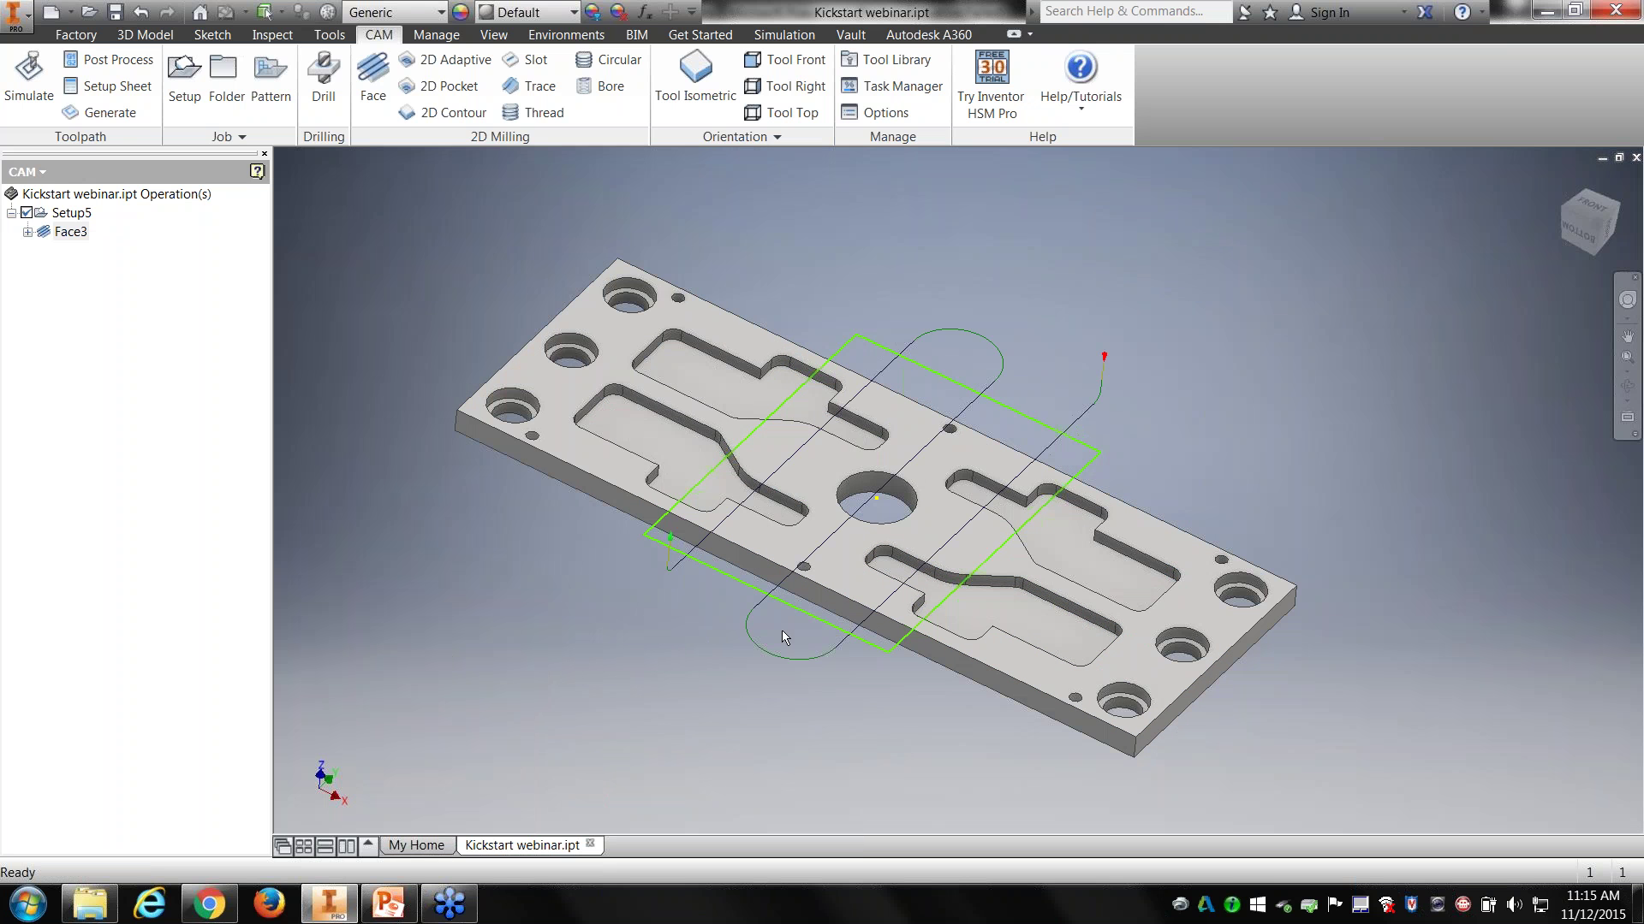
# Step: Play the toolpath simulation for Setup5 to examine the facing inside the sketched rectangle, and close it
pyautogui.moveTo(773, 641); pyautogui.dragTo(640, 661, button='middle')
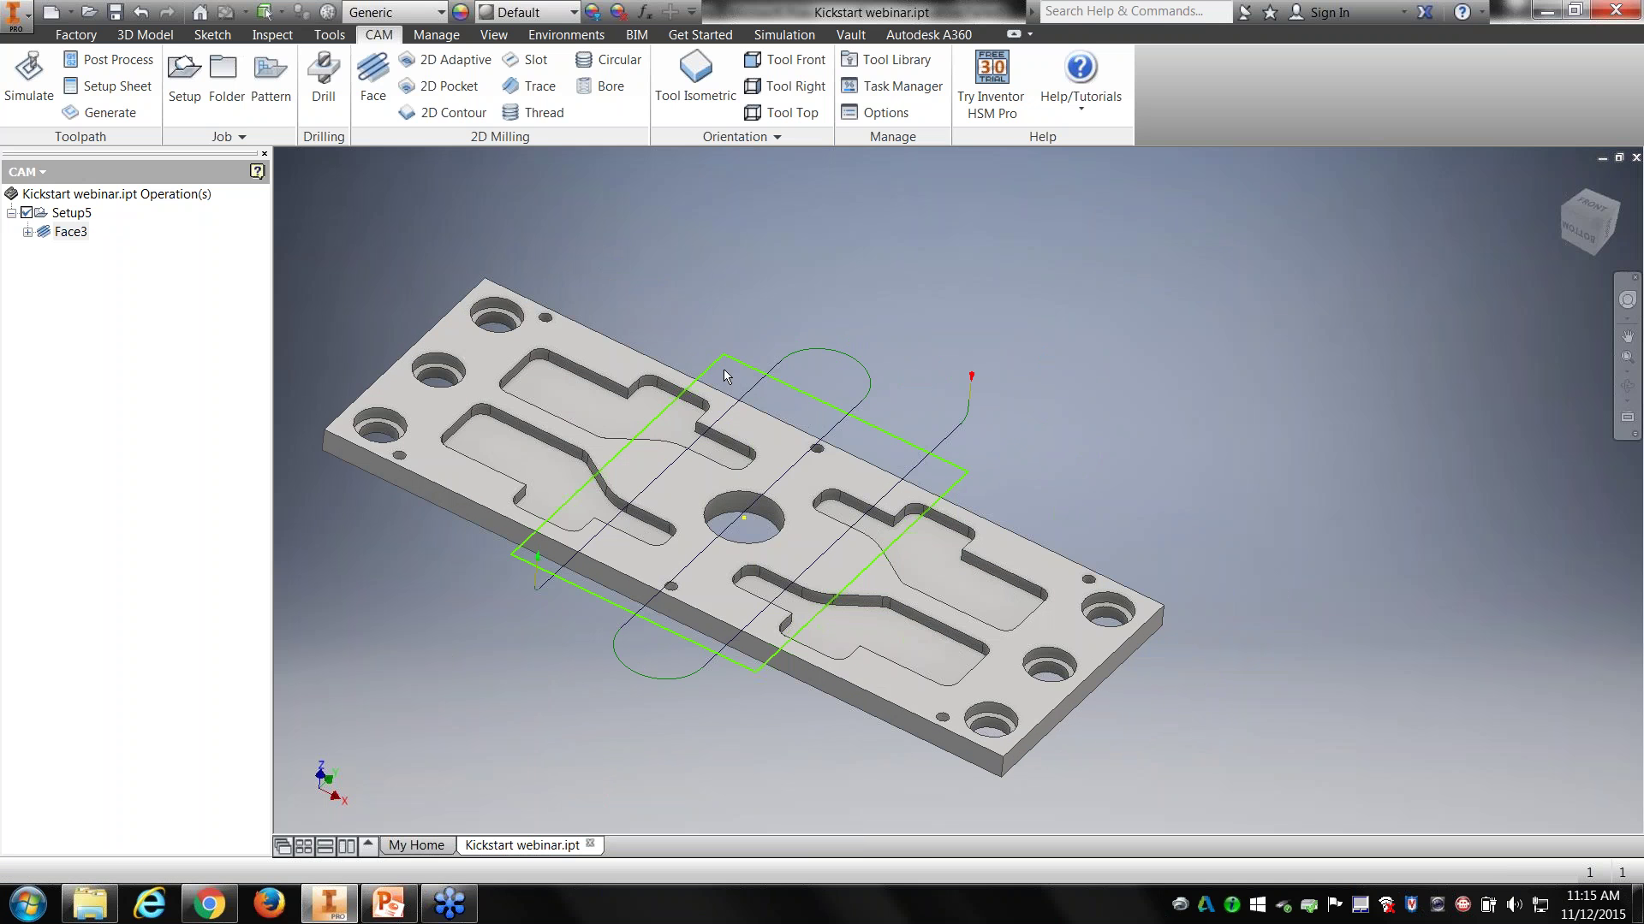
pyautogui.click(85, 215)
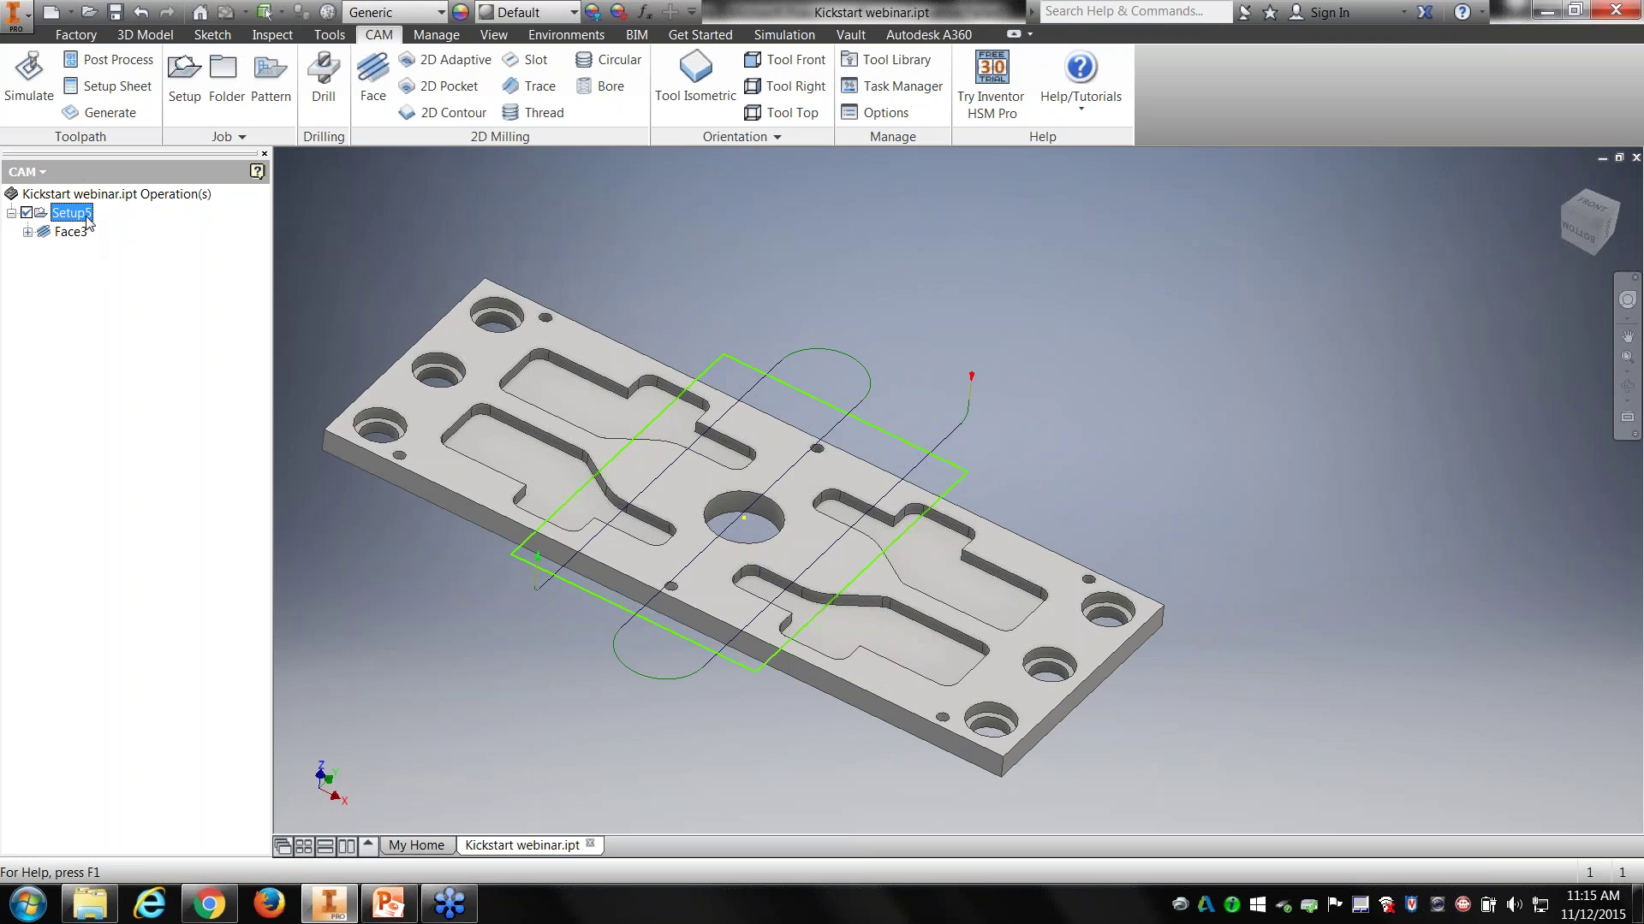
pyautogui.click(6, 92)
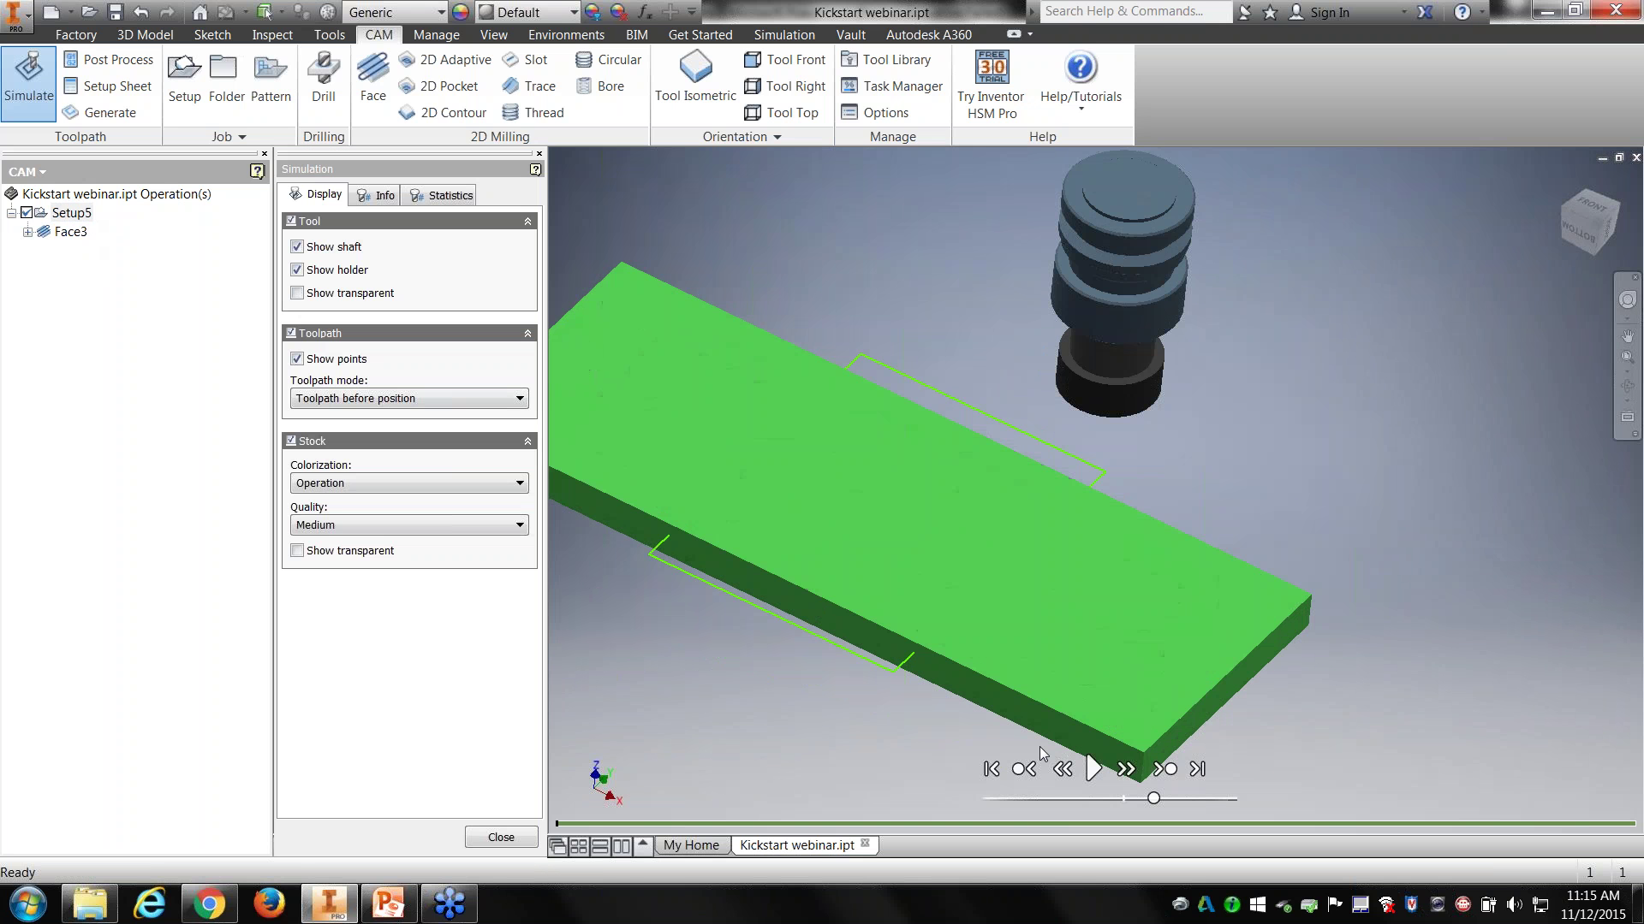
pyautogui.click(1094, 769)
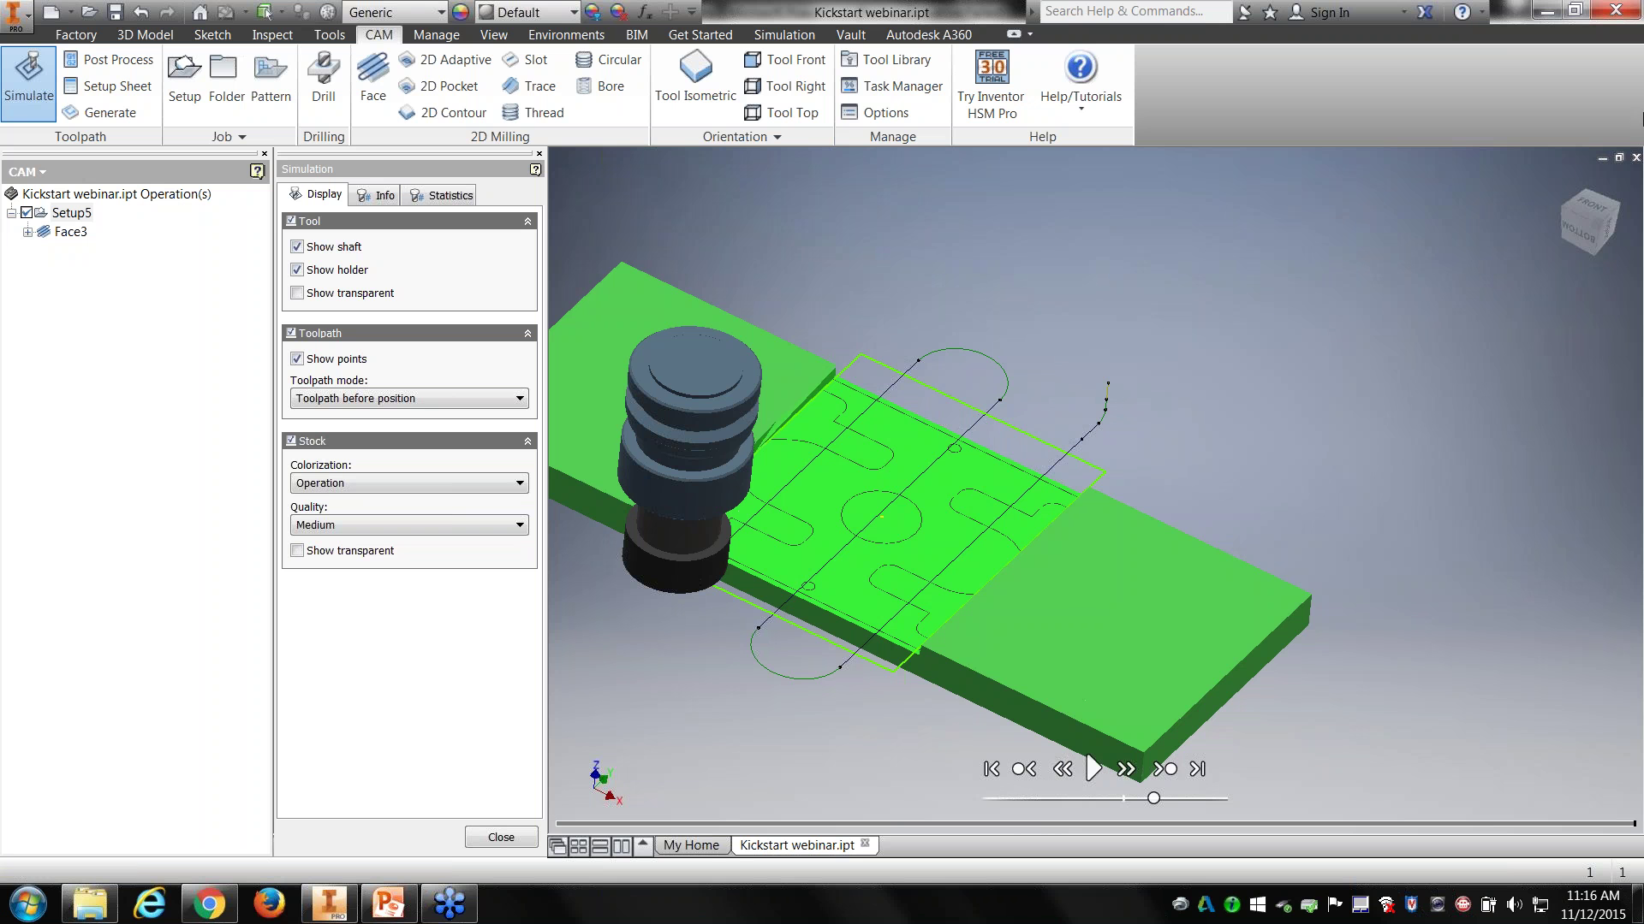
pyautogui.click(514, 839)
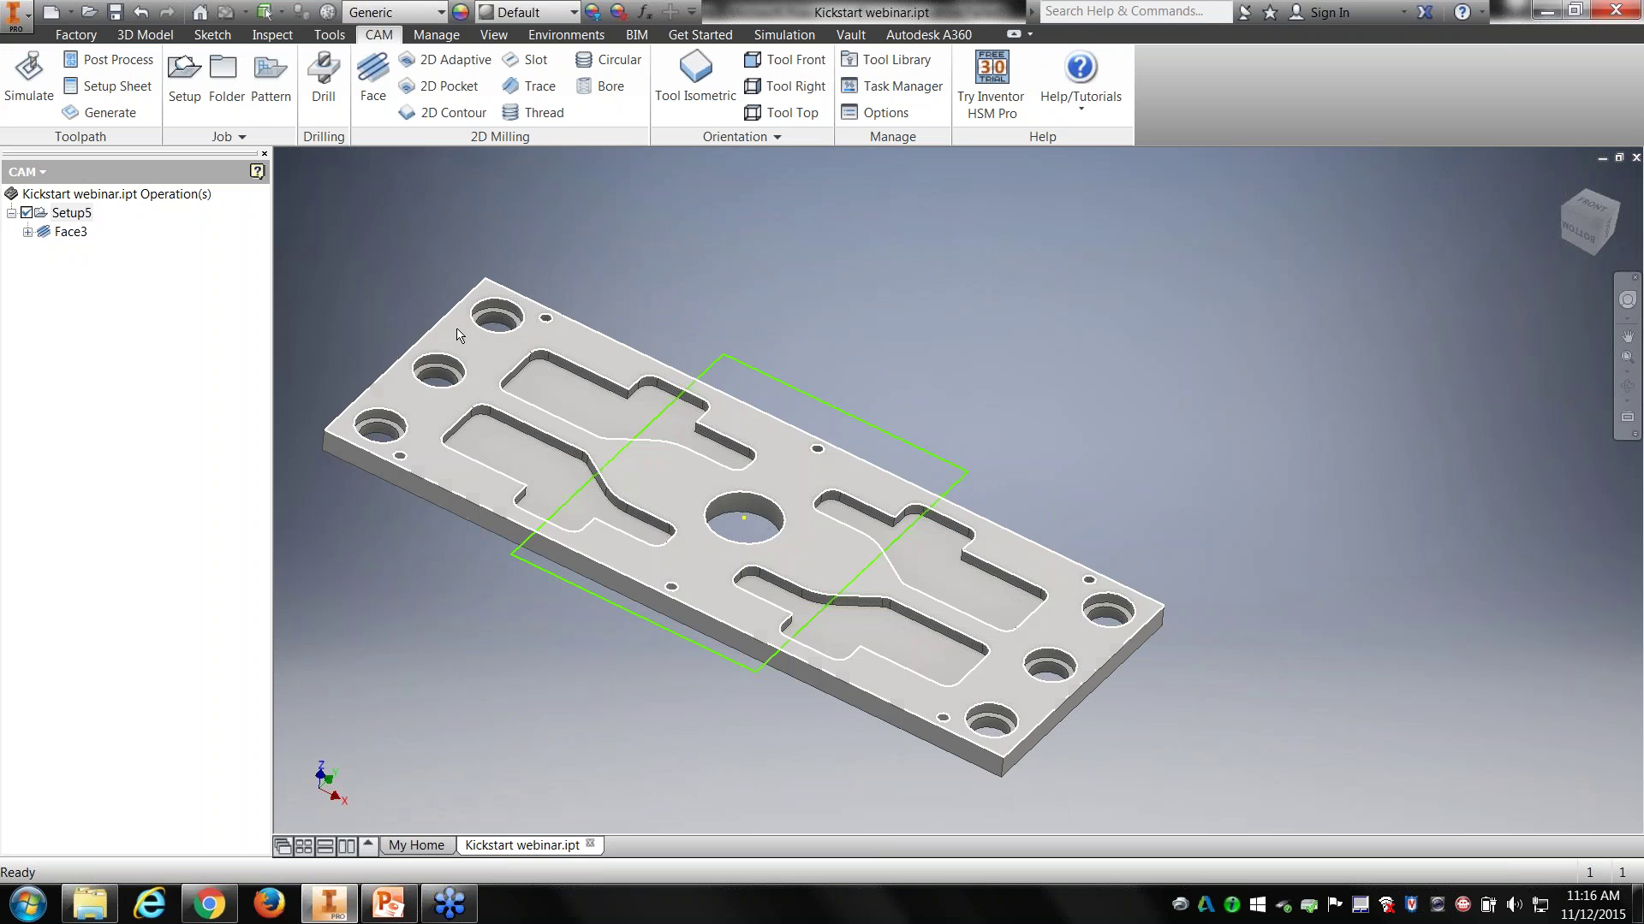
# Step: Create a Trace operation with the 50 mm face mill that follows the sketched rectangle
pyautogui.moveTo(646, 598); pyautogui.dragTo(859, 574, button='middle')
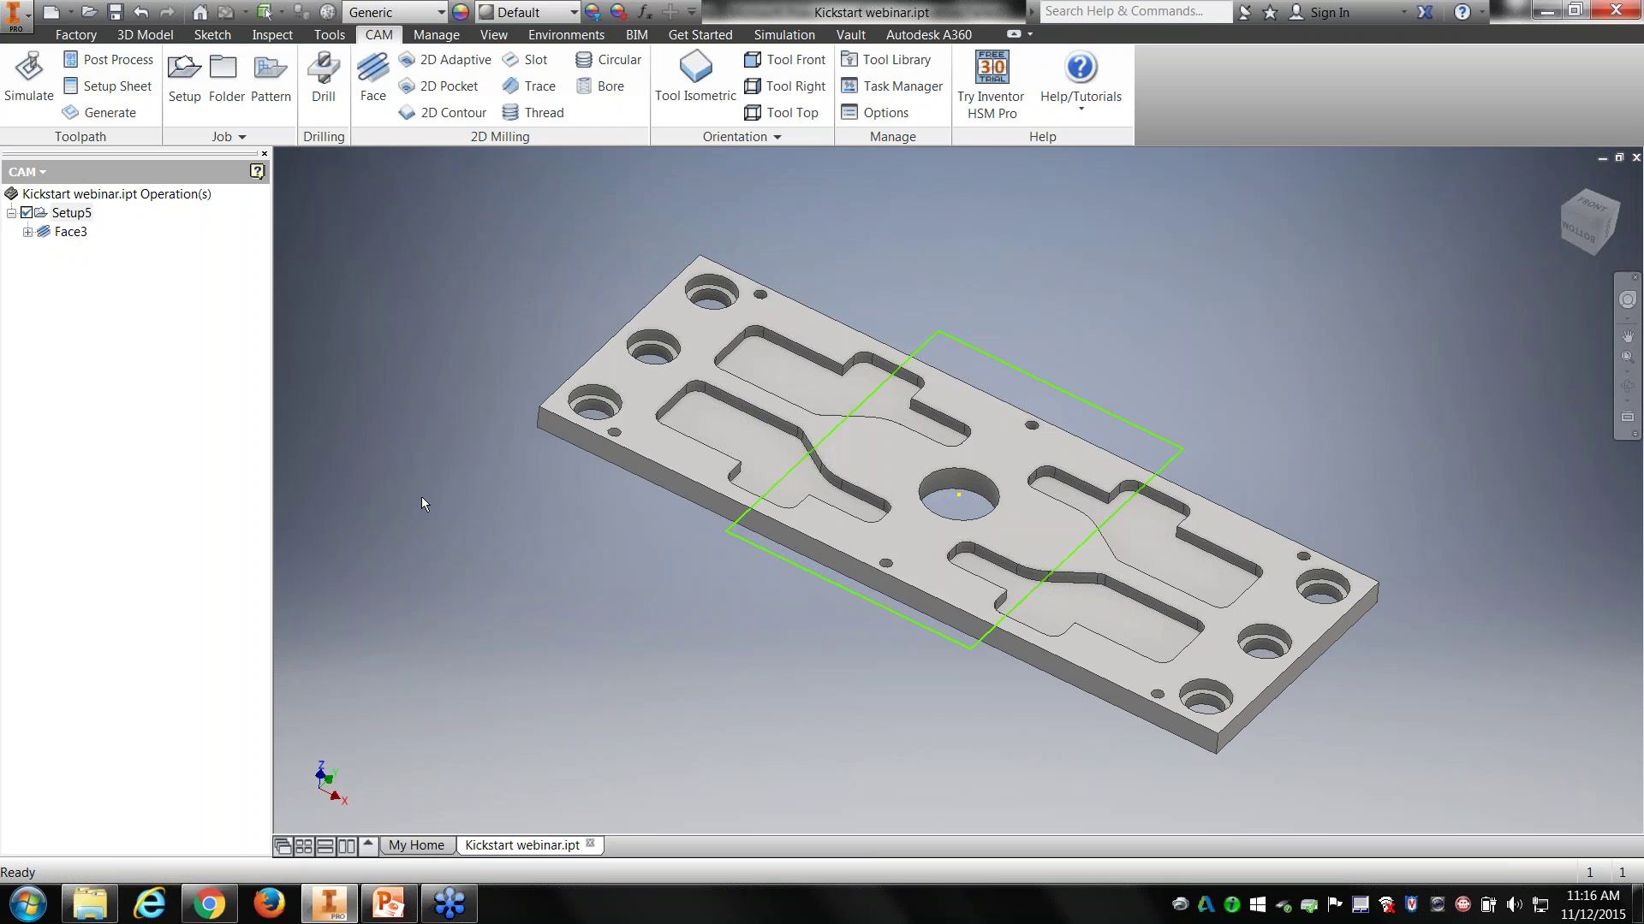
pyautogui.click(537, 85)
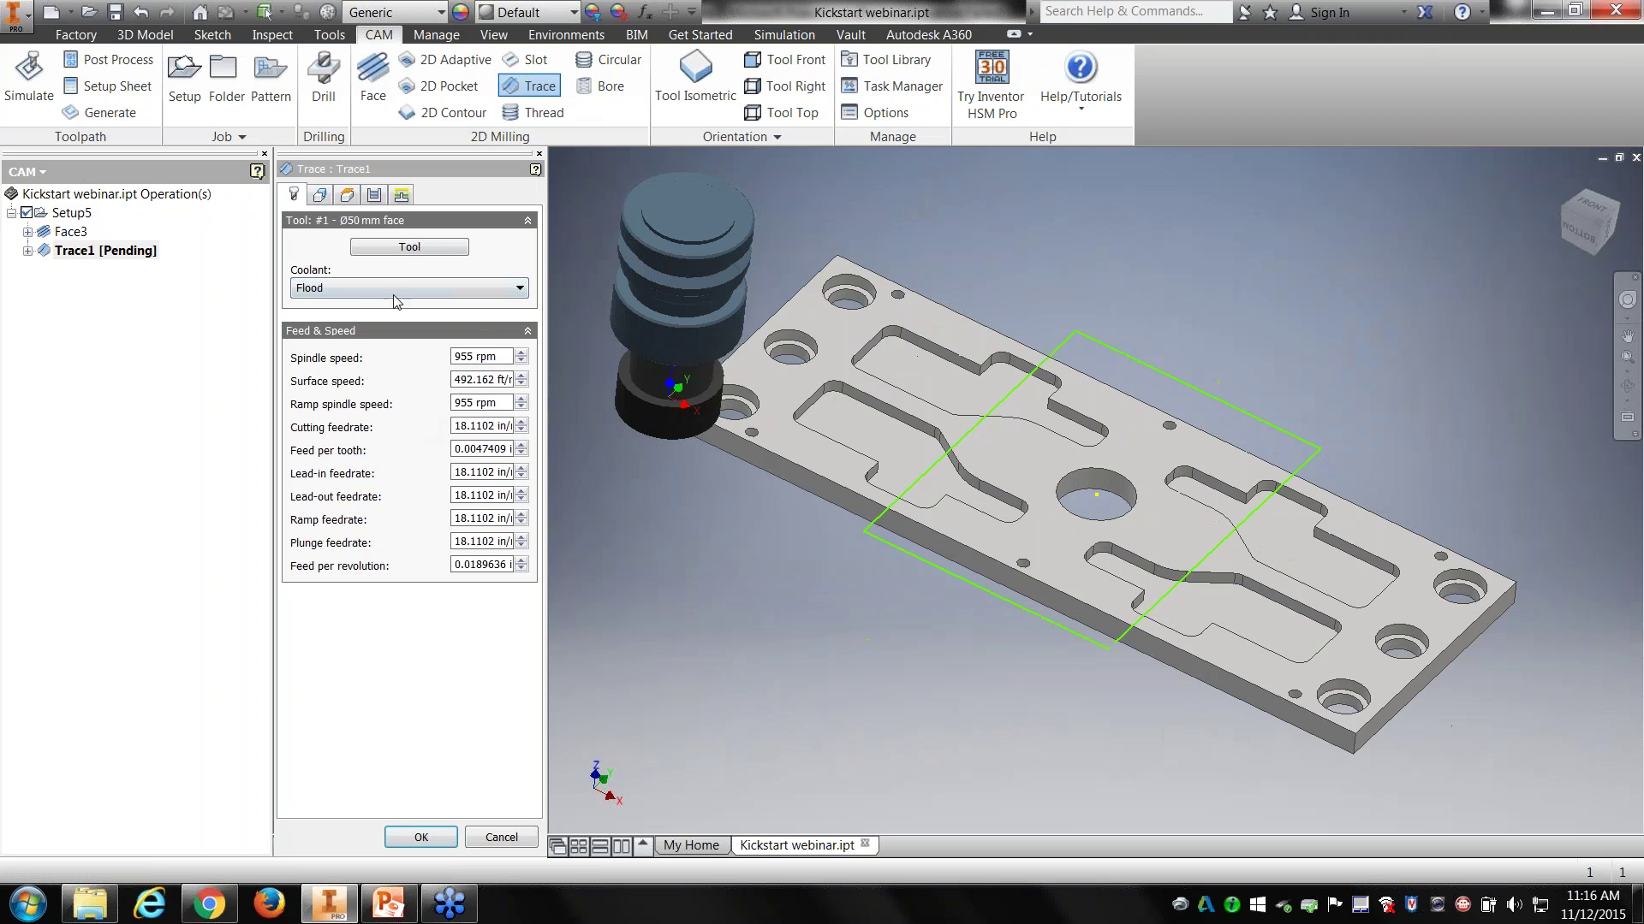
pyautogui.click(1067, 341)
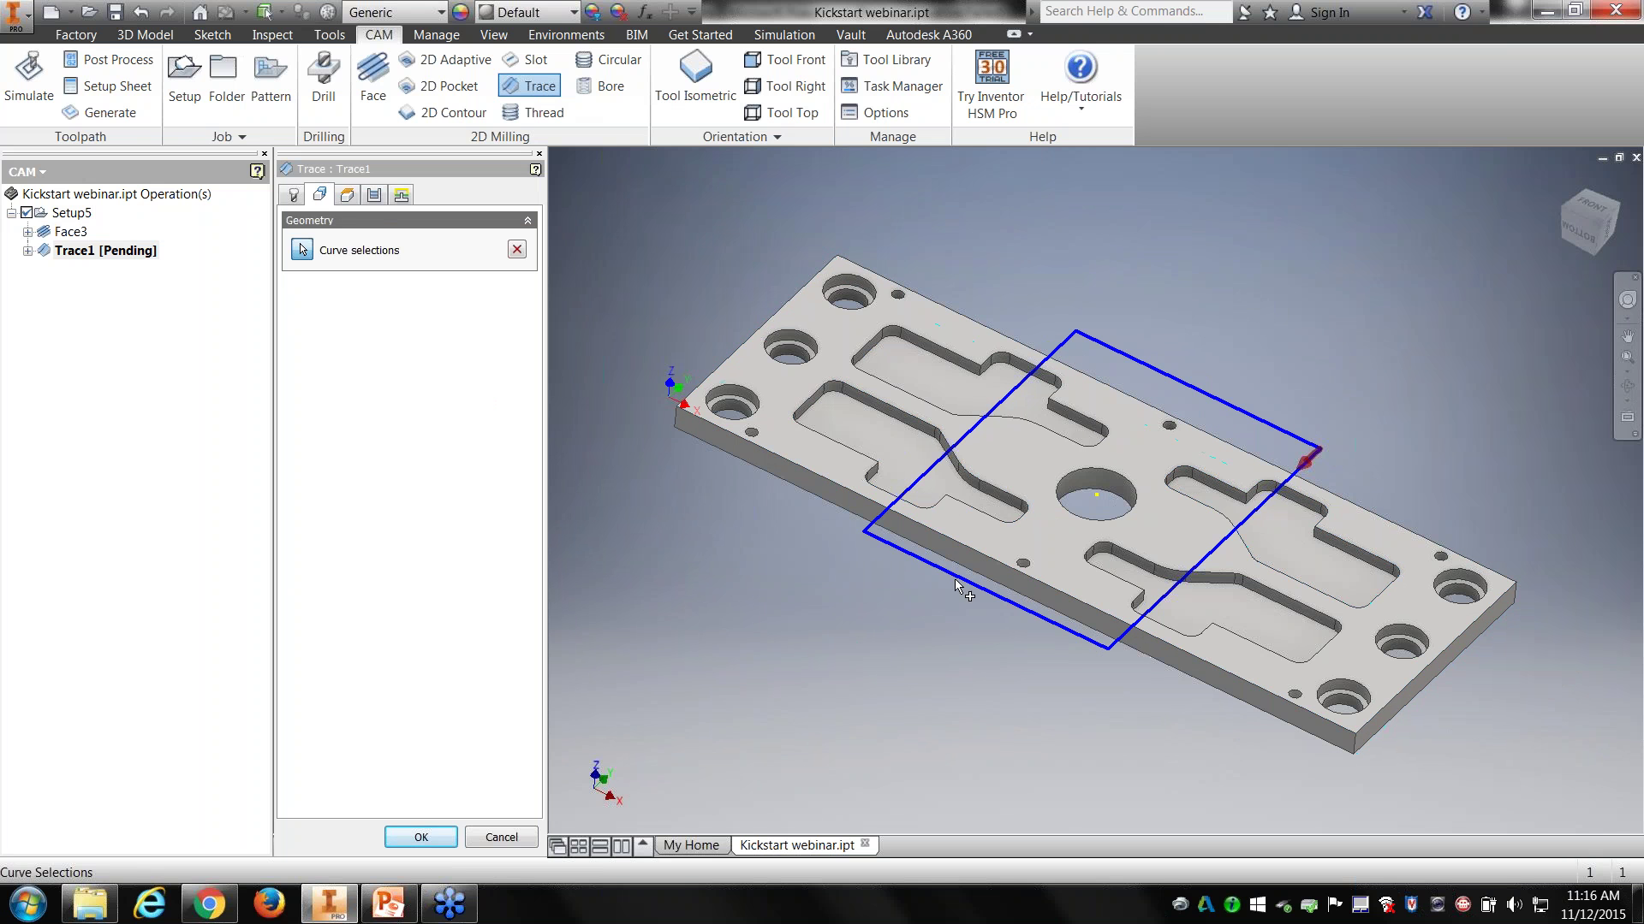
pyautogui.click(412, 838)
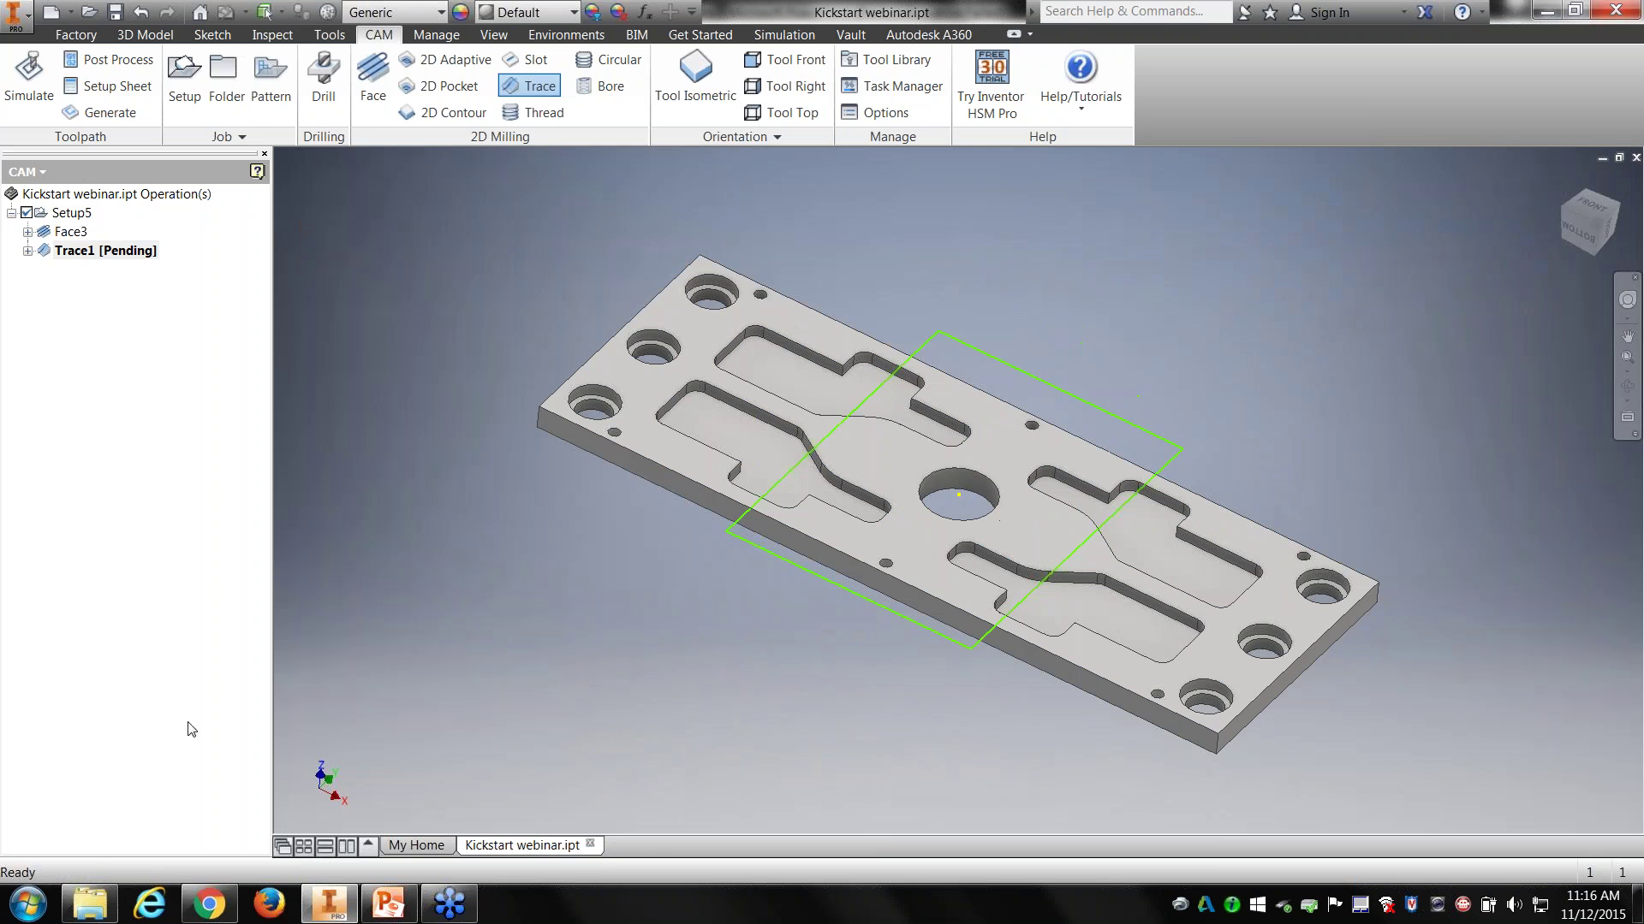
# Step: Play the toolpath simulation for the Trace1 operation, and close it
pyautogui.click(67, 251)
pyautogui.click(29, 82)
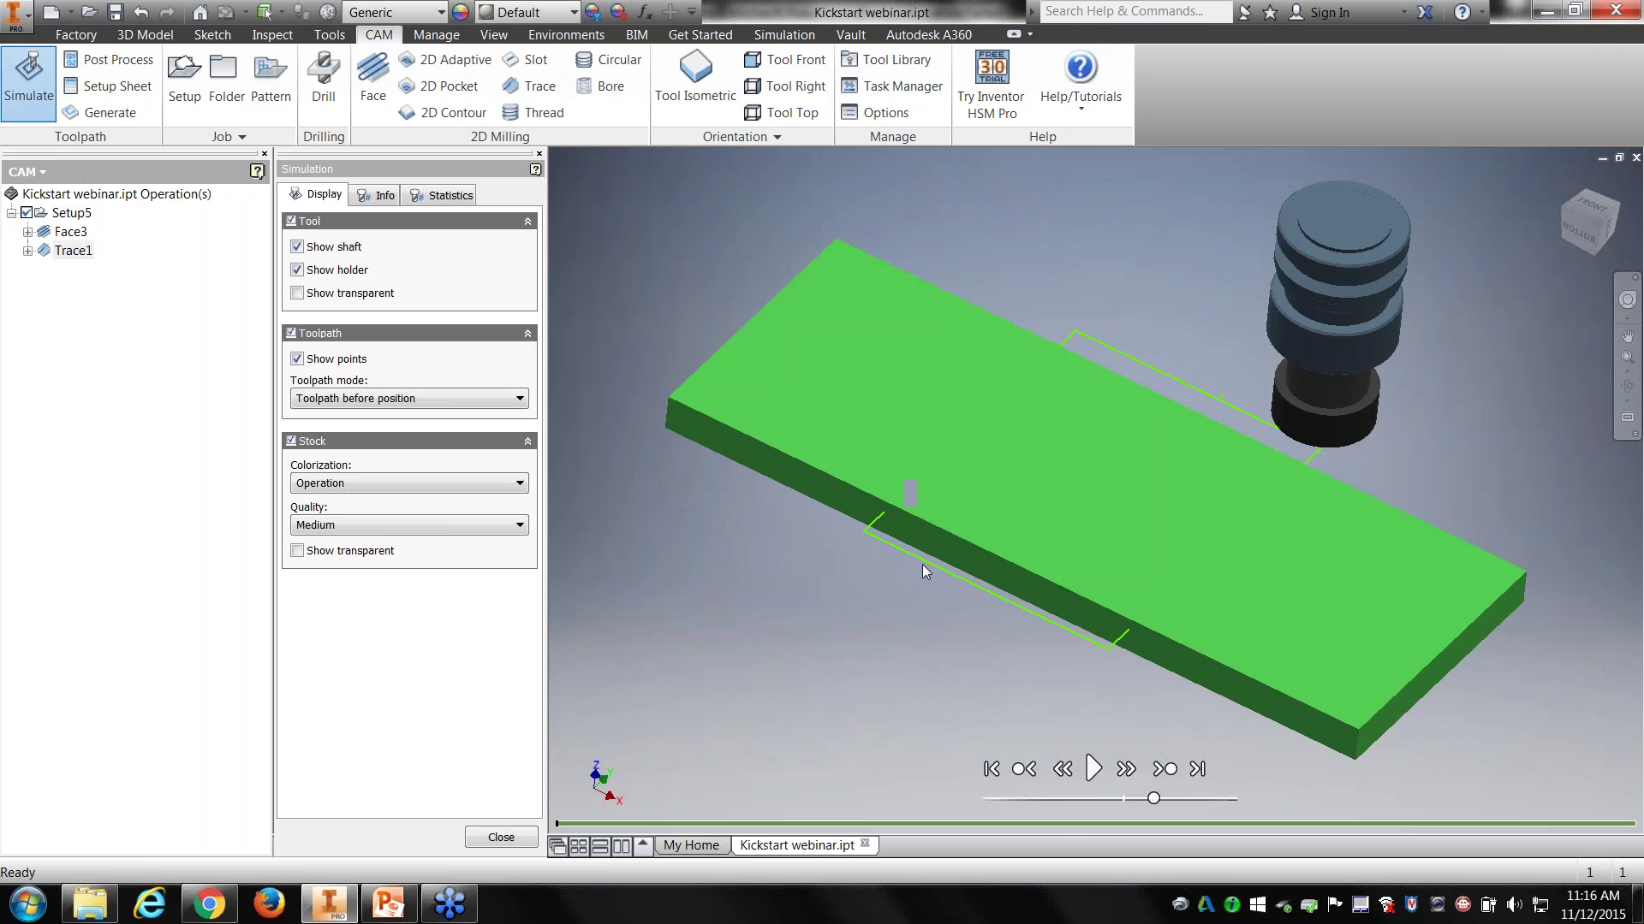
pyautogui.click(1093, 768)
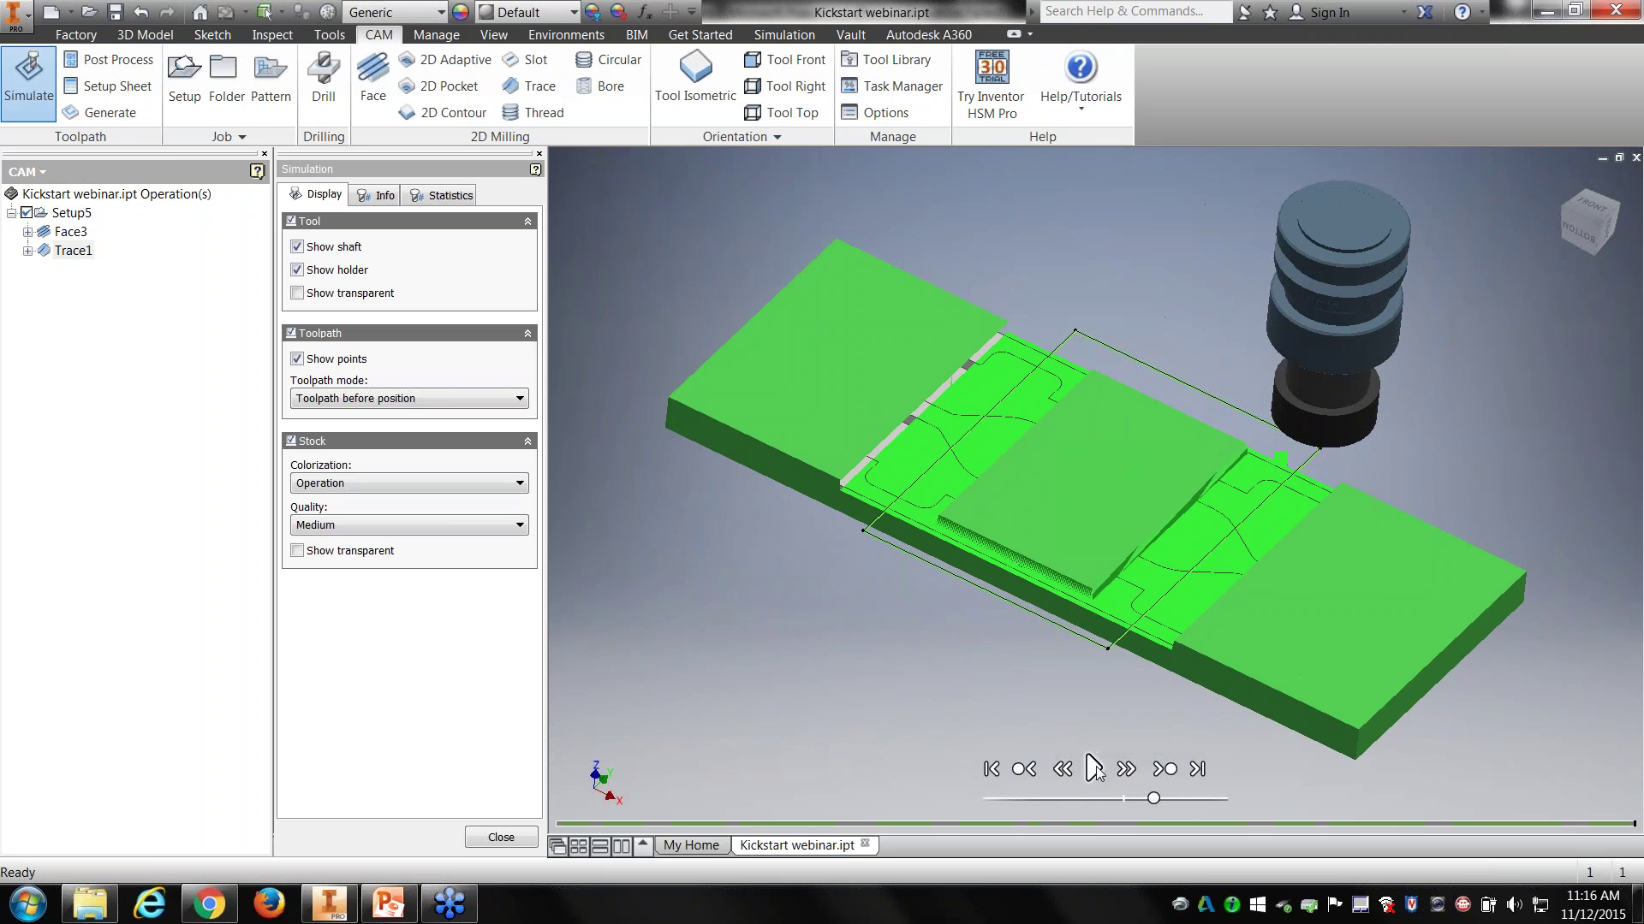
pyautogui.click(514, 840)
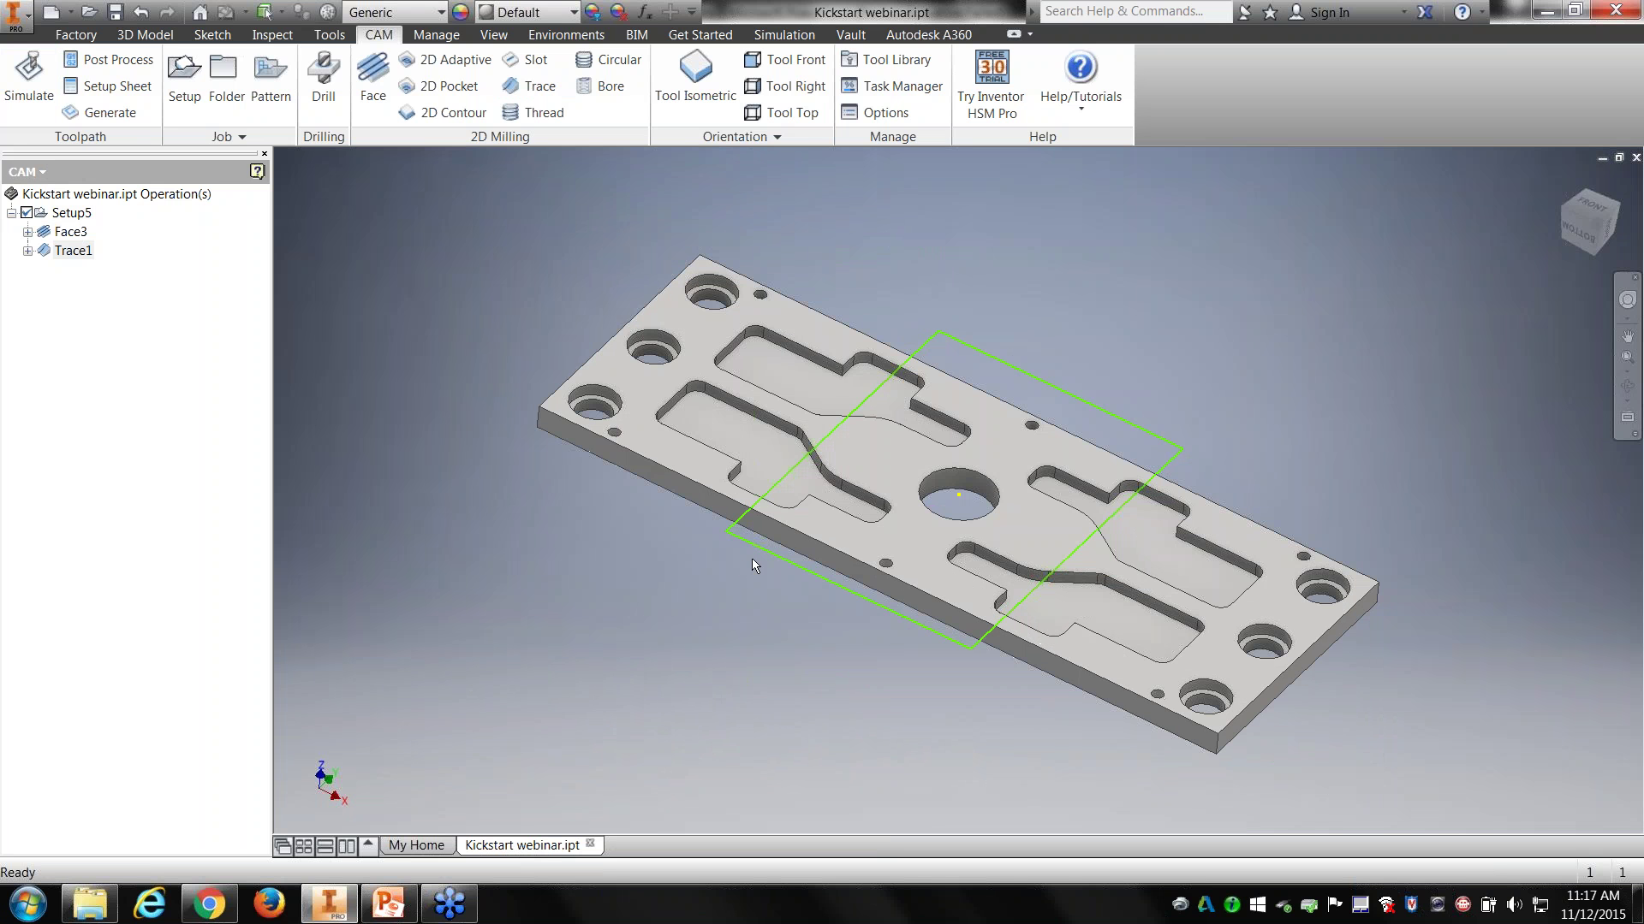
# Step: Start a 2D Adaptive operation and choose the #4 Ø1/4" flat mill from the open document's tools
pyautogui.moveTo(439, 435); pyautogui.dragTo(323, 418, button='middle')
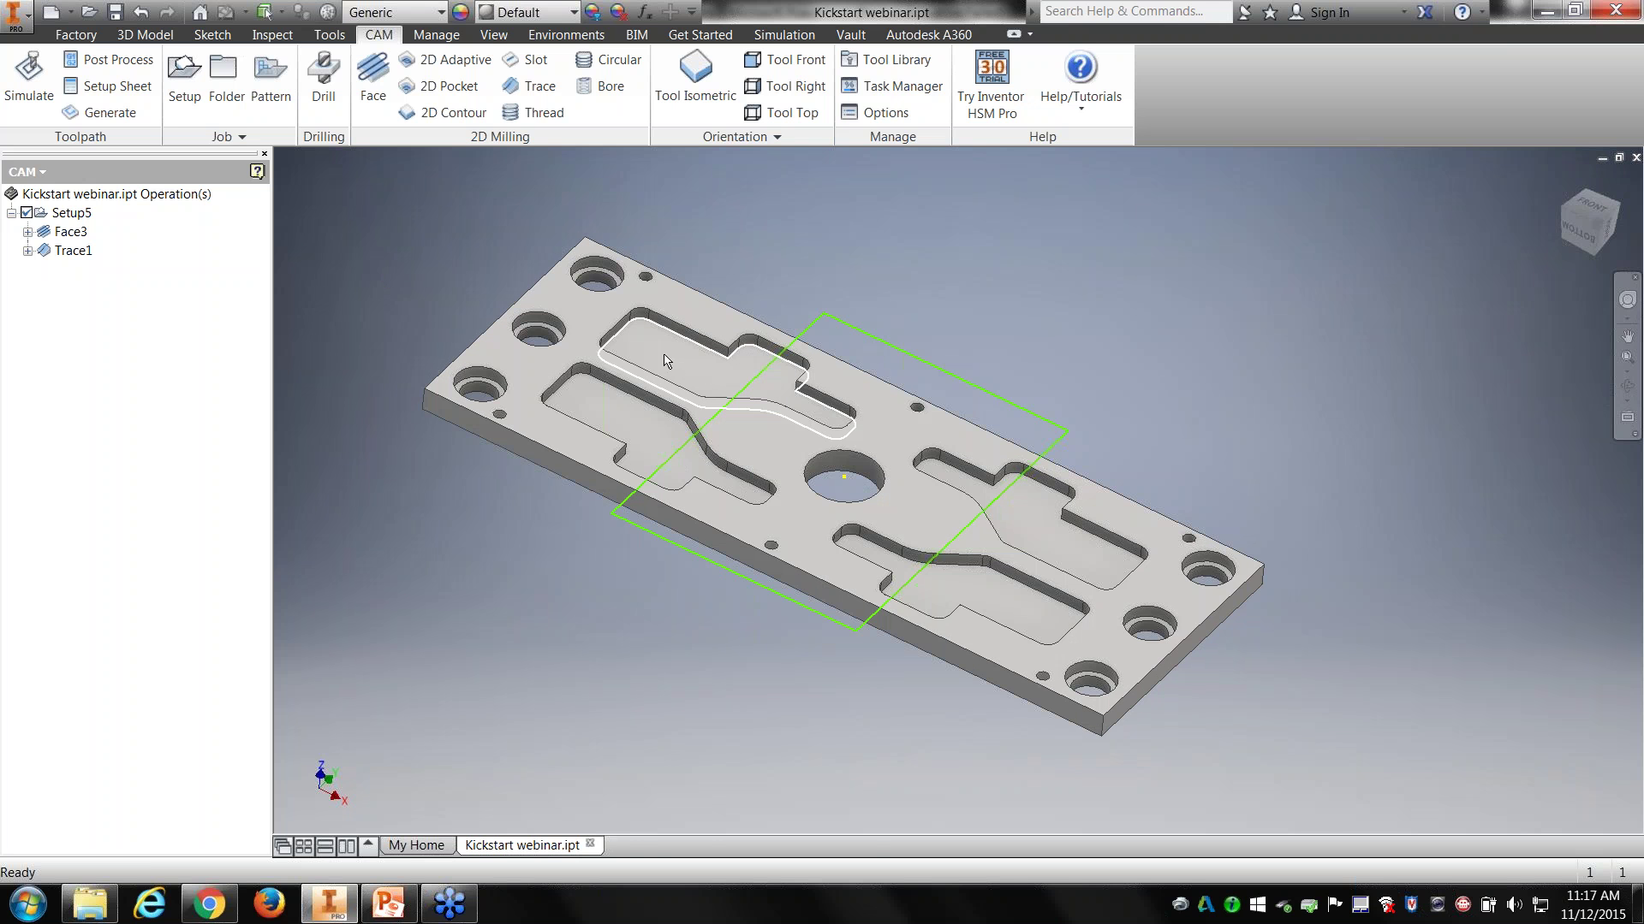
pyautogui.click(460, 73)
pyautogui.moveTo(787, 645); pyautogui.dragTo(816, 667, button='middle')
pyautogui.click(382, 250)
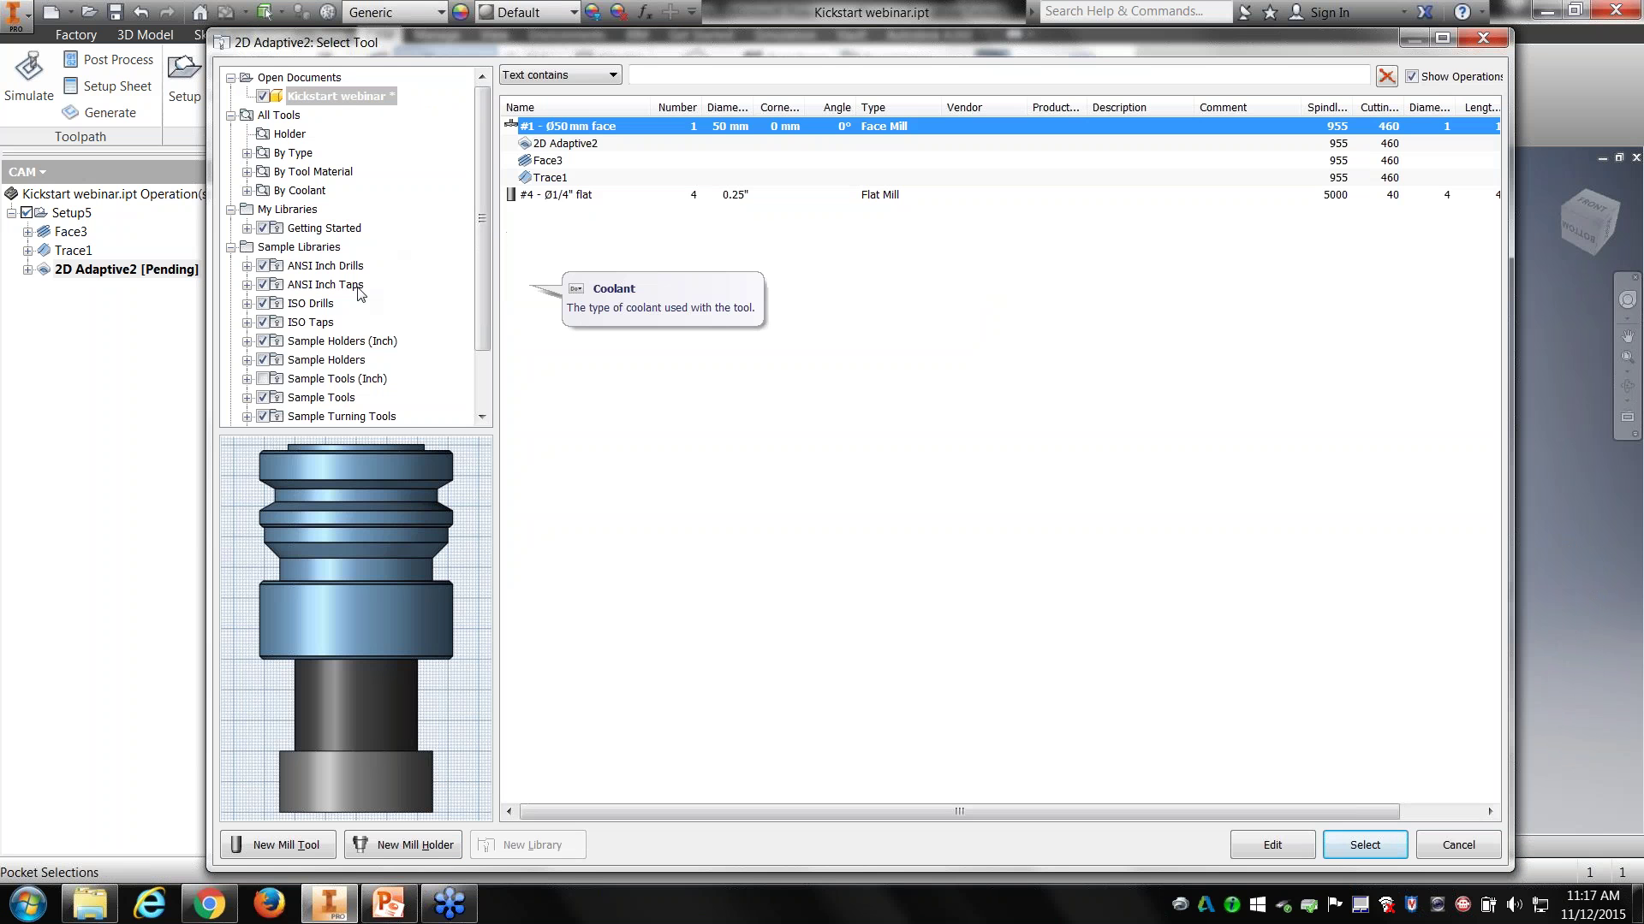
pyautogui.click(569, 195)
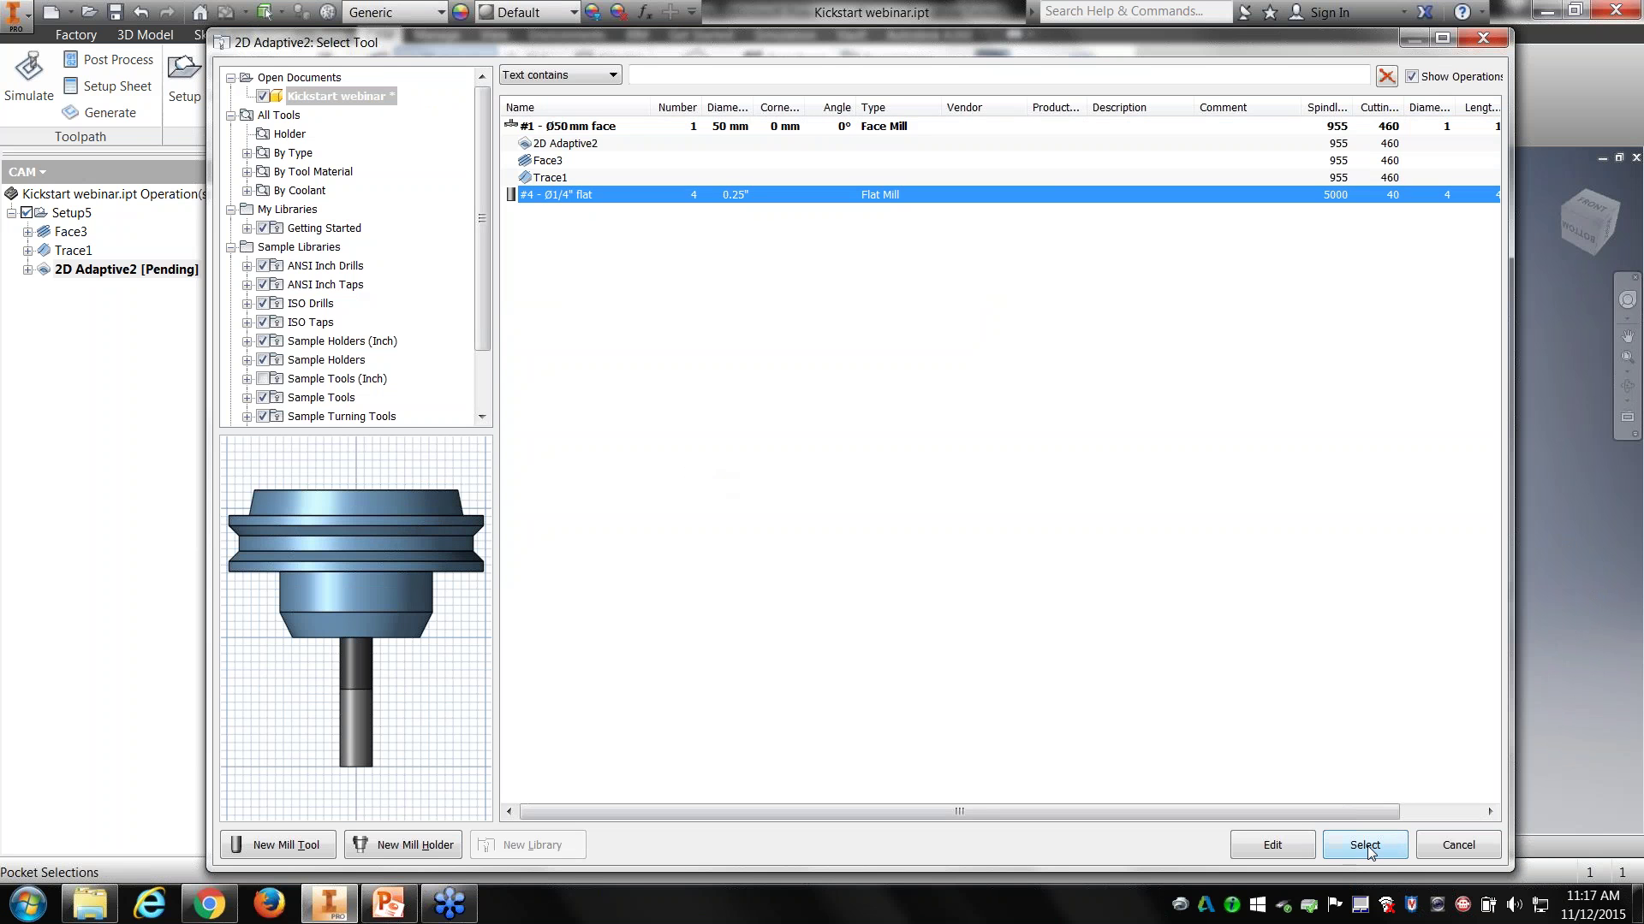
# Step: Edit the 1/4" flat mill, setting its tool number to 2 and its material to Carbide
pyautogui.rightClick(615, 205)
pyautogui.press('Escape')
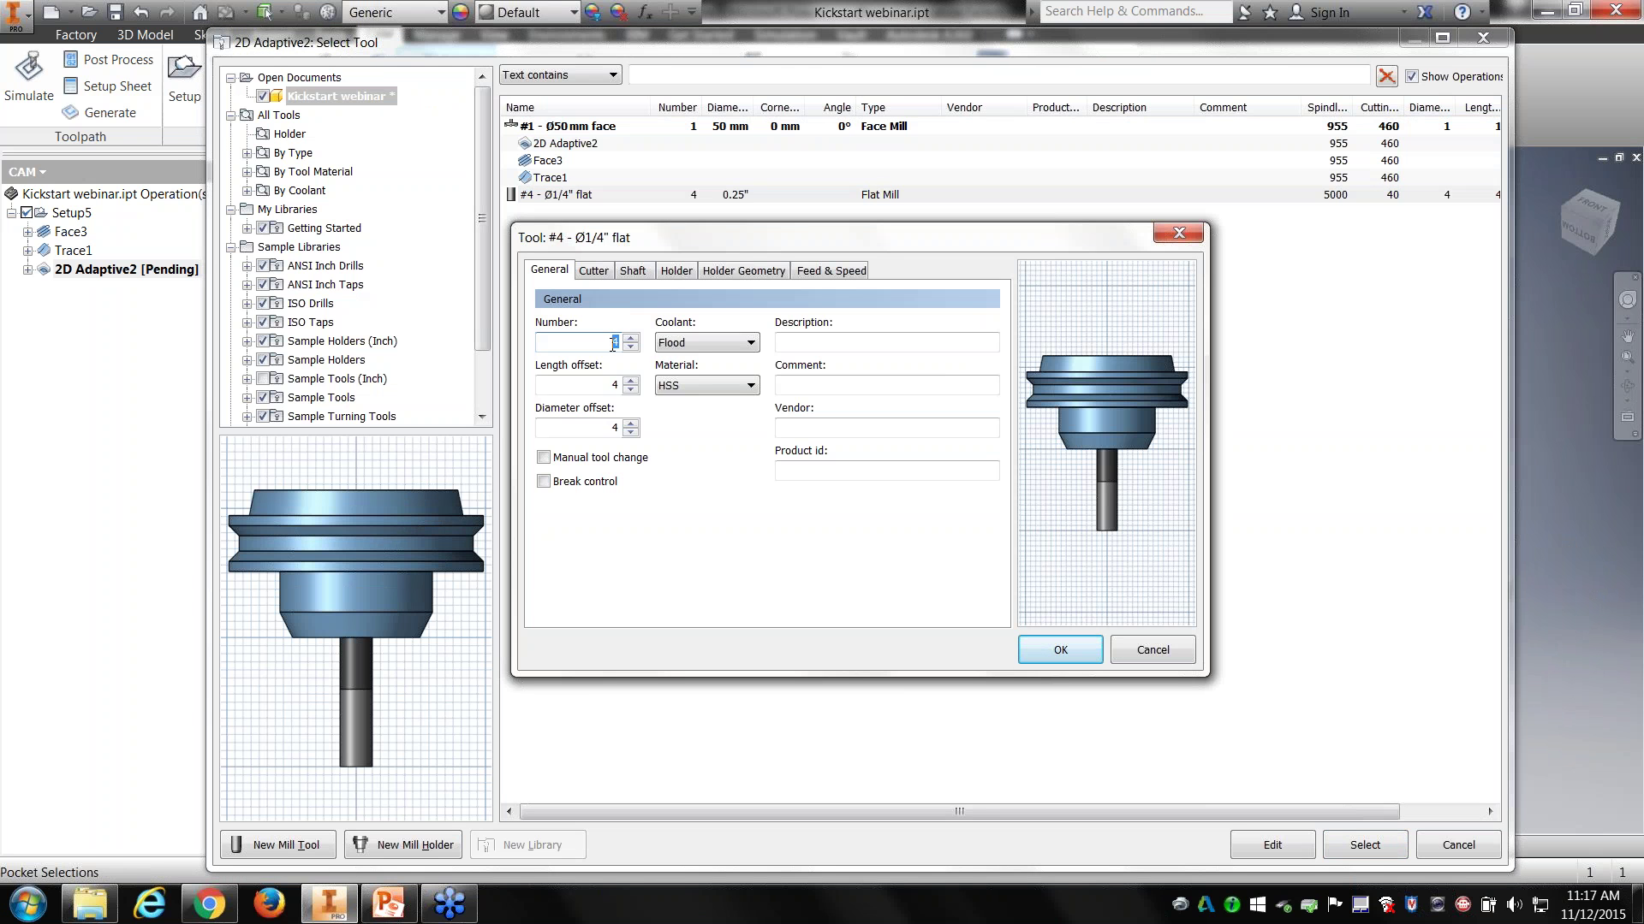
pyautogui.write('2')
pyautogui.click(745, 385)
pyautogui.click(695, 446)
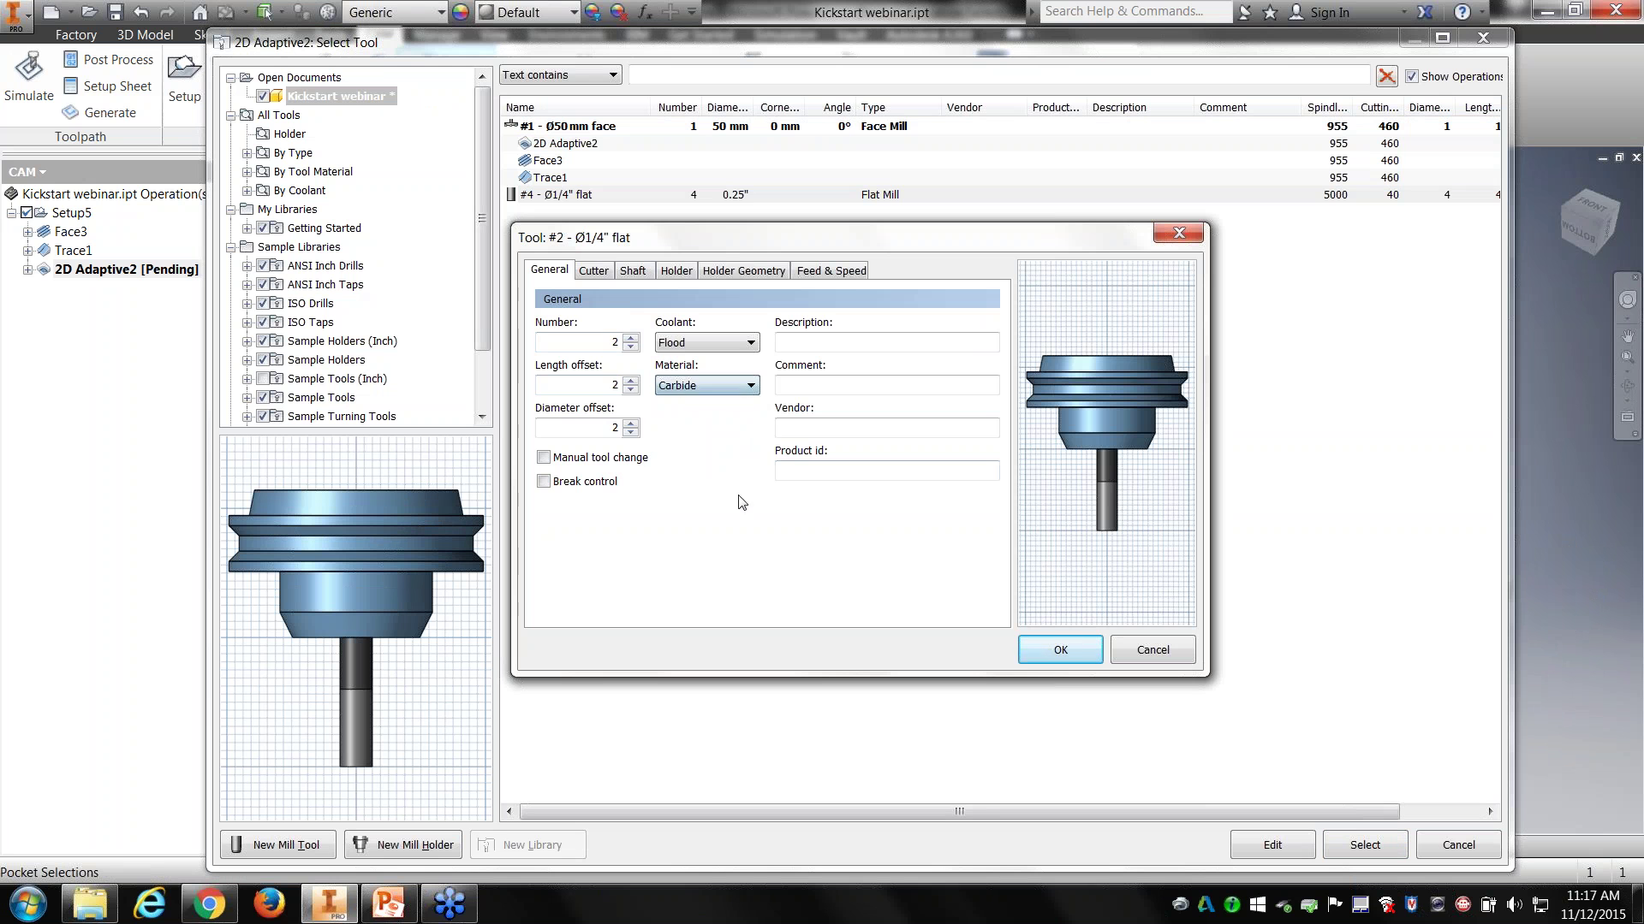
# Step: Set the flat mill's diameter to 0.375 in, flute length to 0.75 in and shoulder length to 0.8 in, and select it for the operation
pyautogui.click(593, 270)
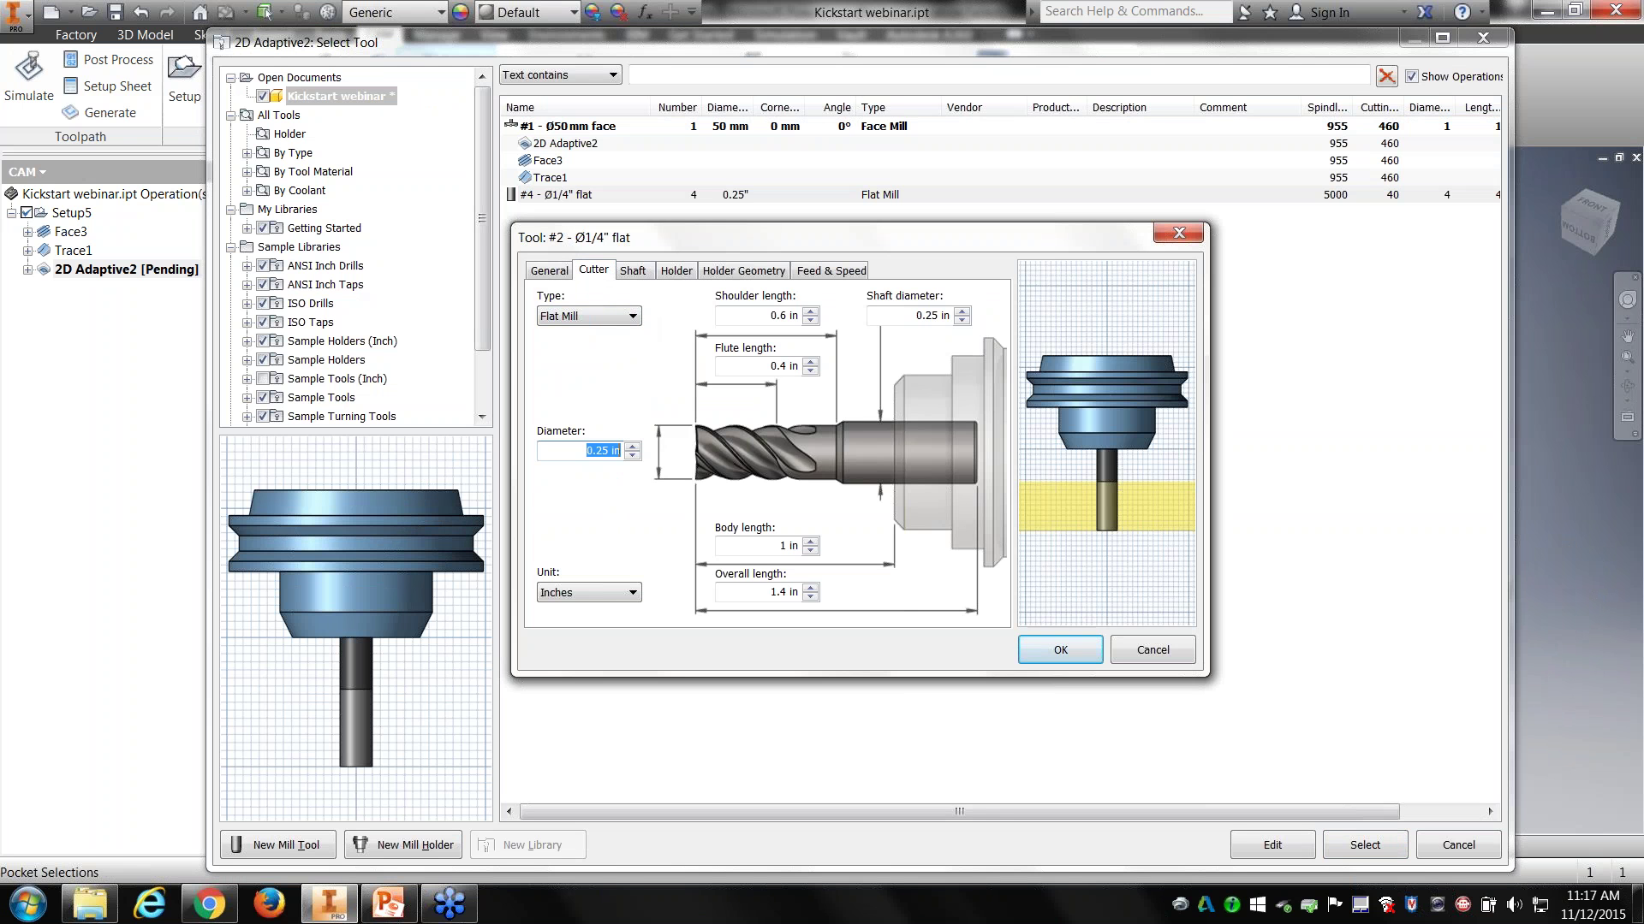
pyautogui.write('.375')
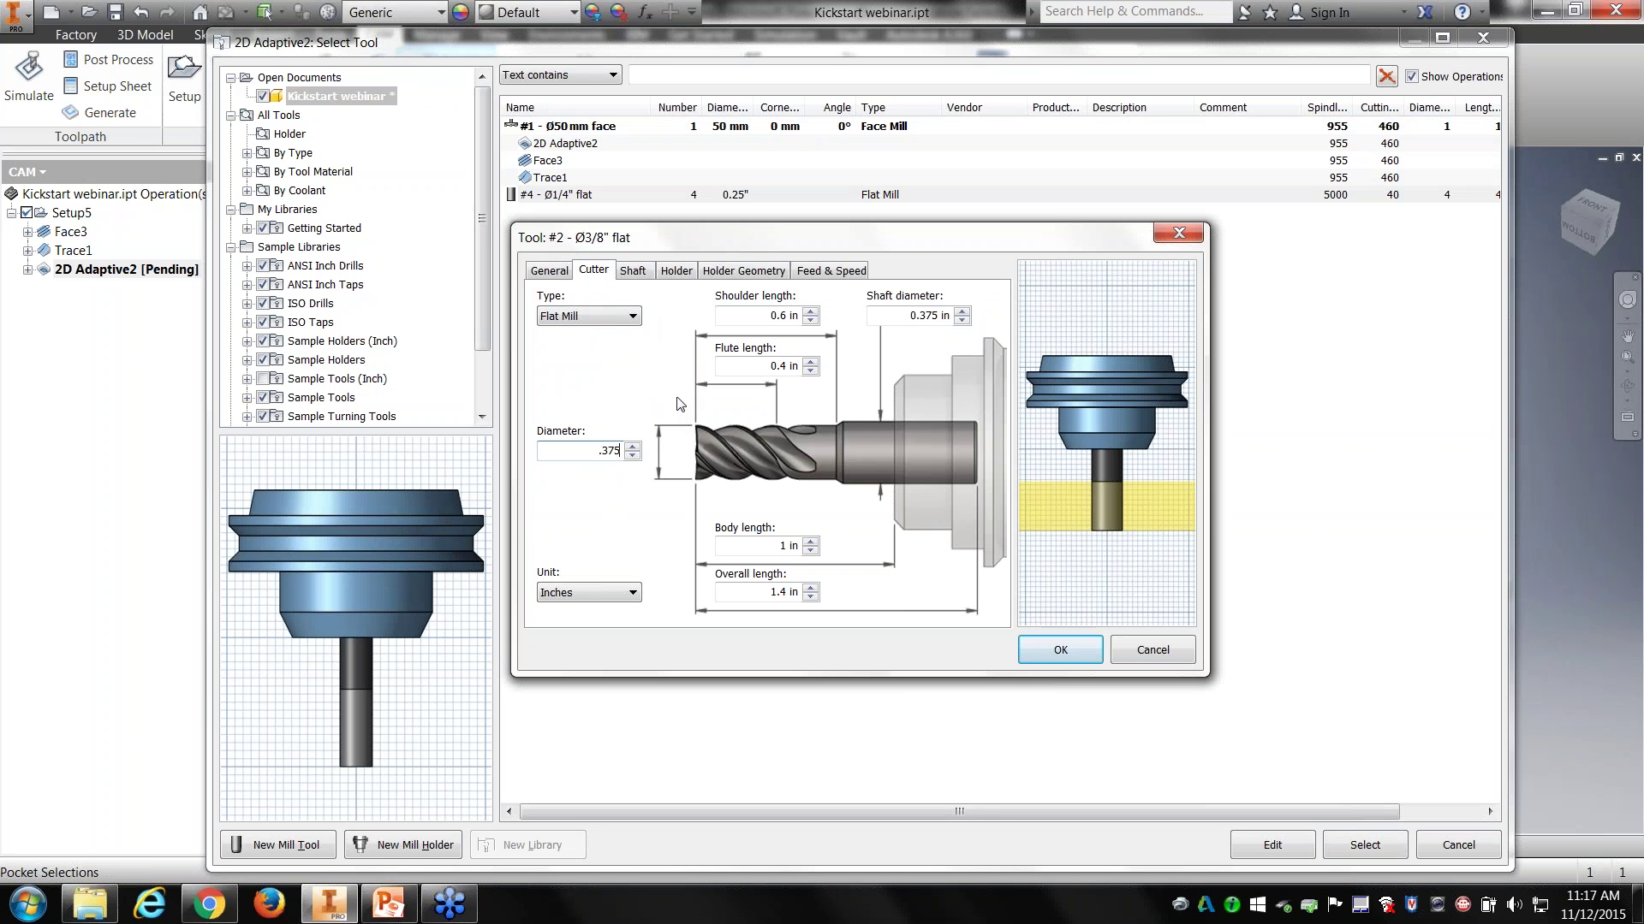
pyautogui.click(755, 369)
pyautogui.write('.75')
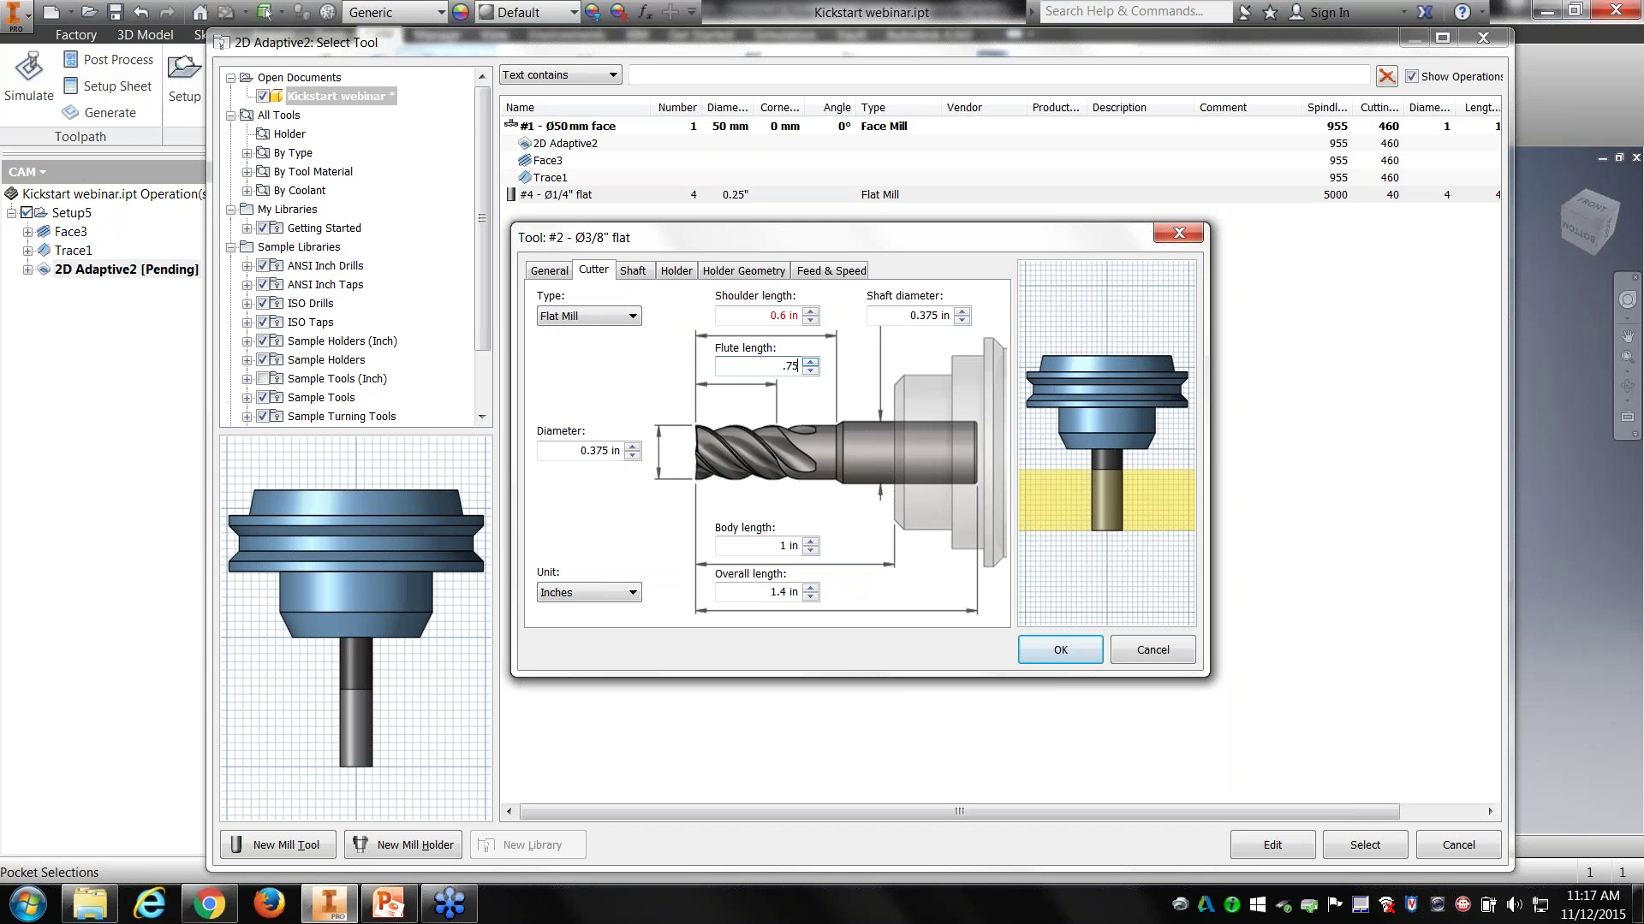
pyautogui.press('Tab')
pyautogui.write('.8')
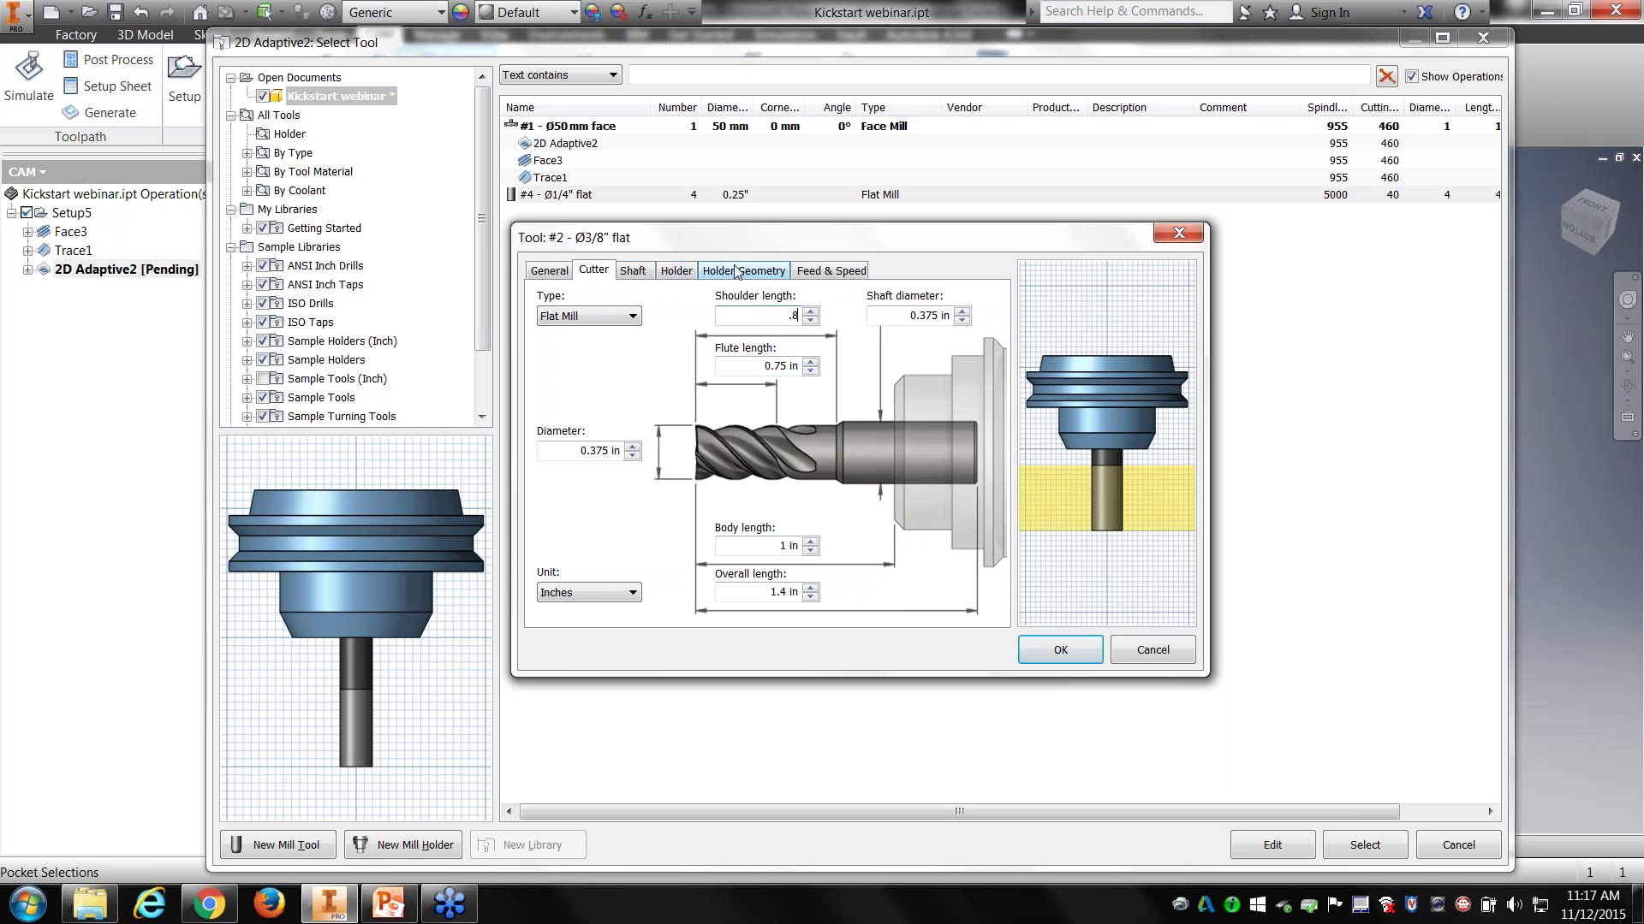
pyautogui.click(1060, 655)
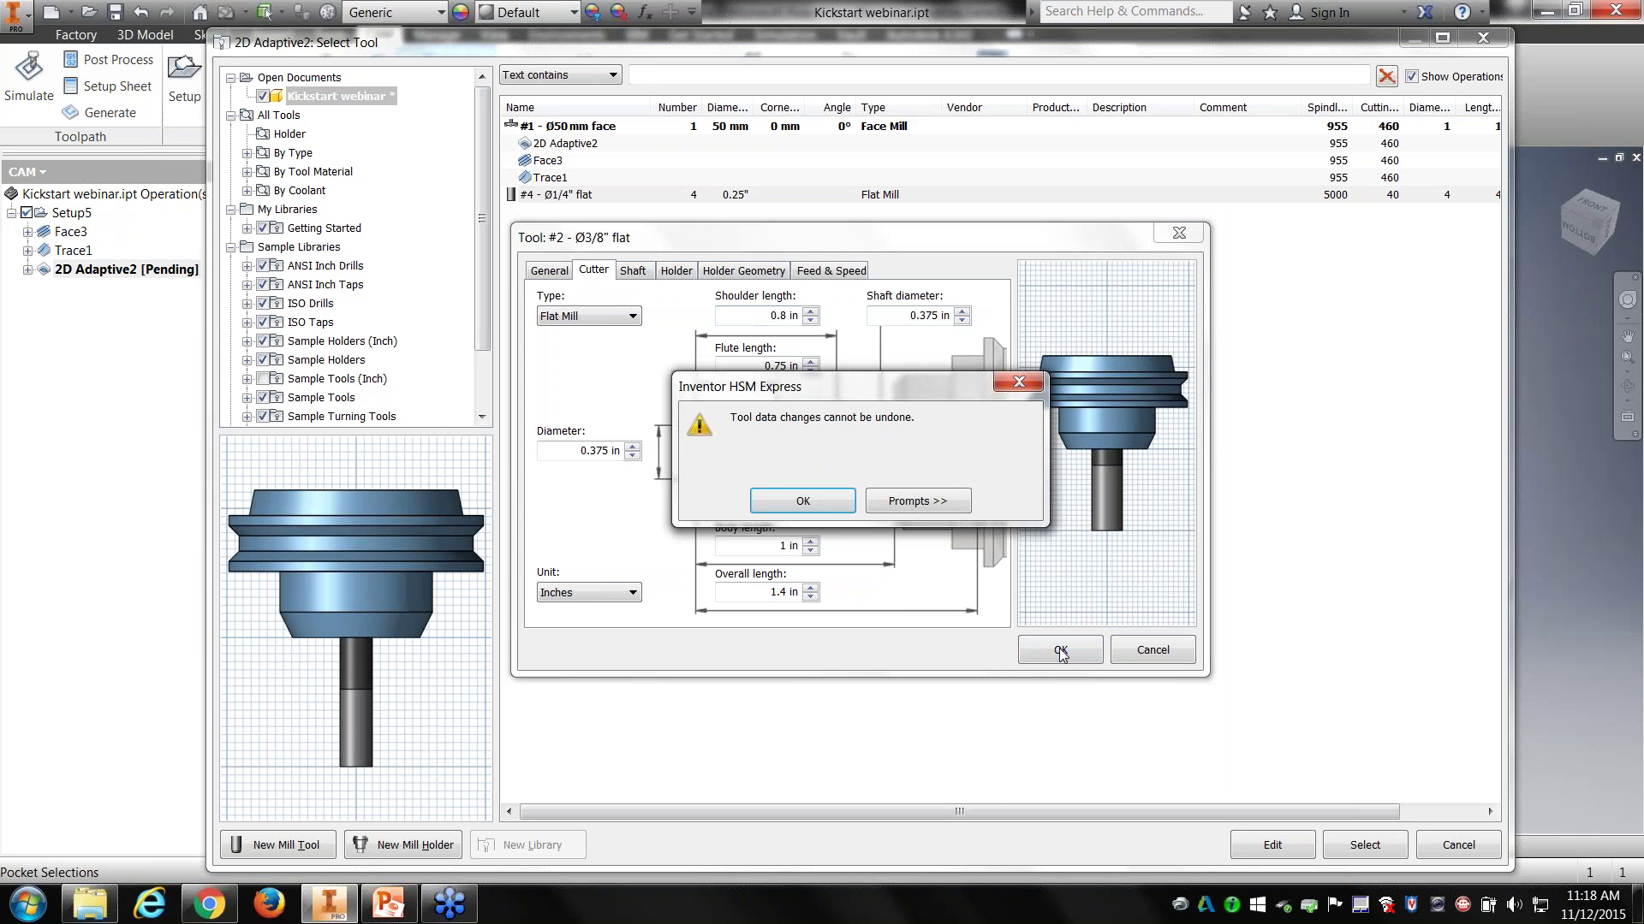
pyautogui.click(761, 505)
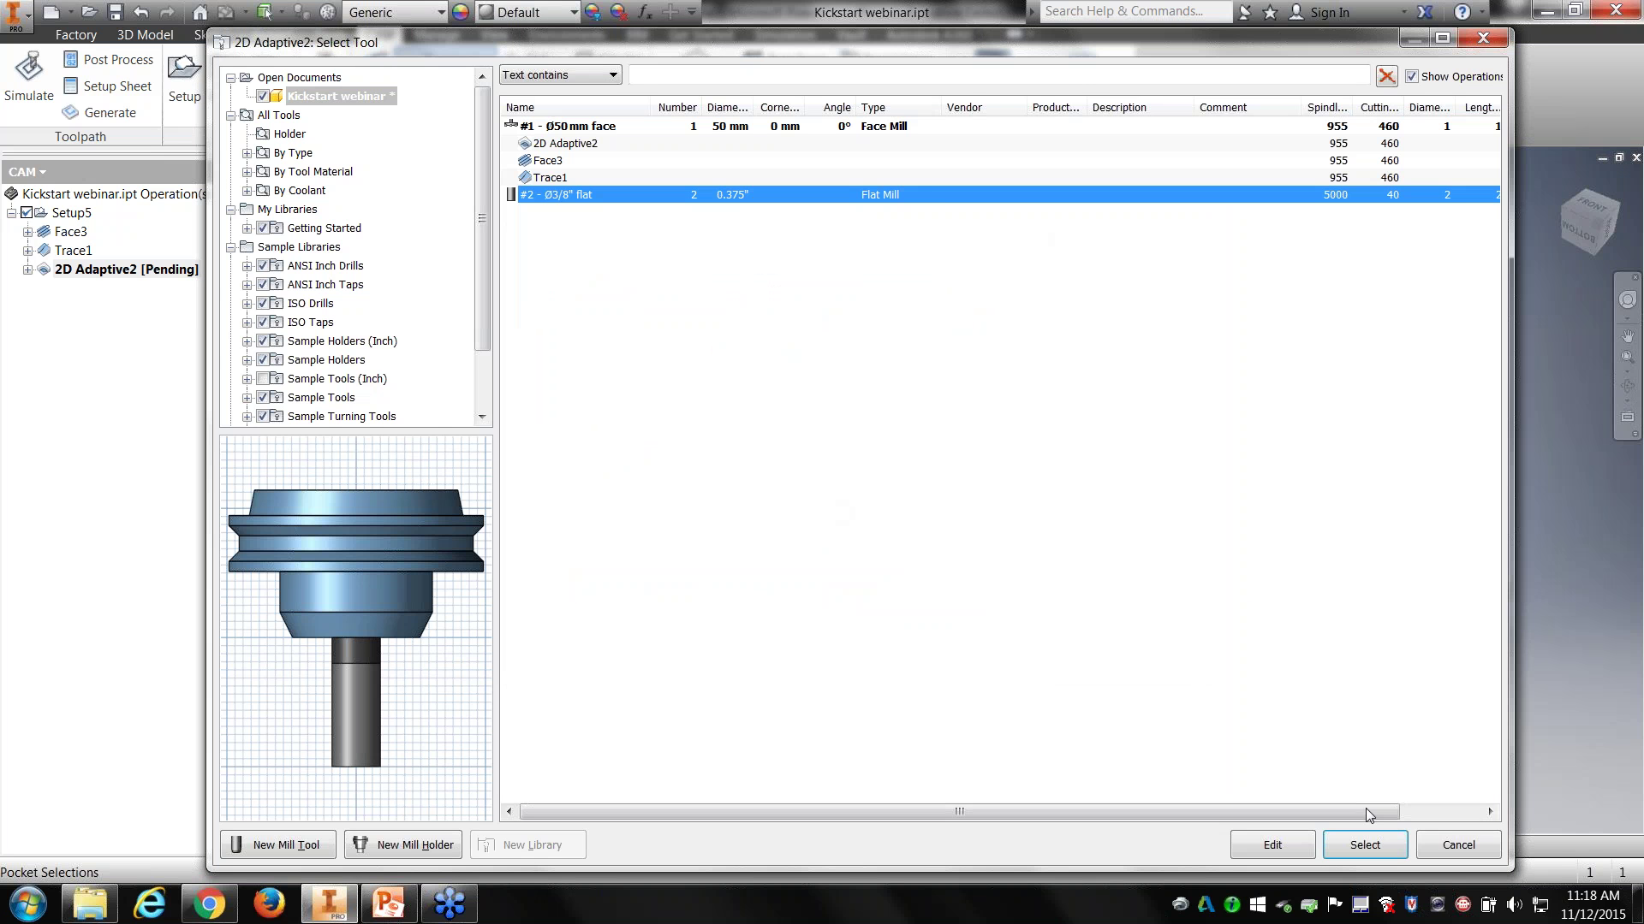
pyautogui.click(1371, 845)
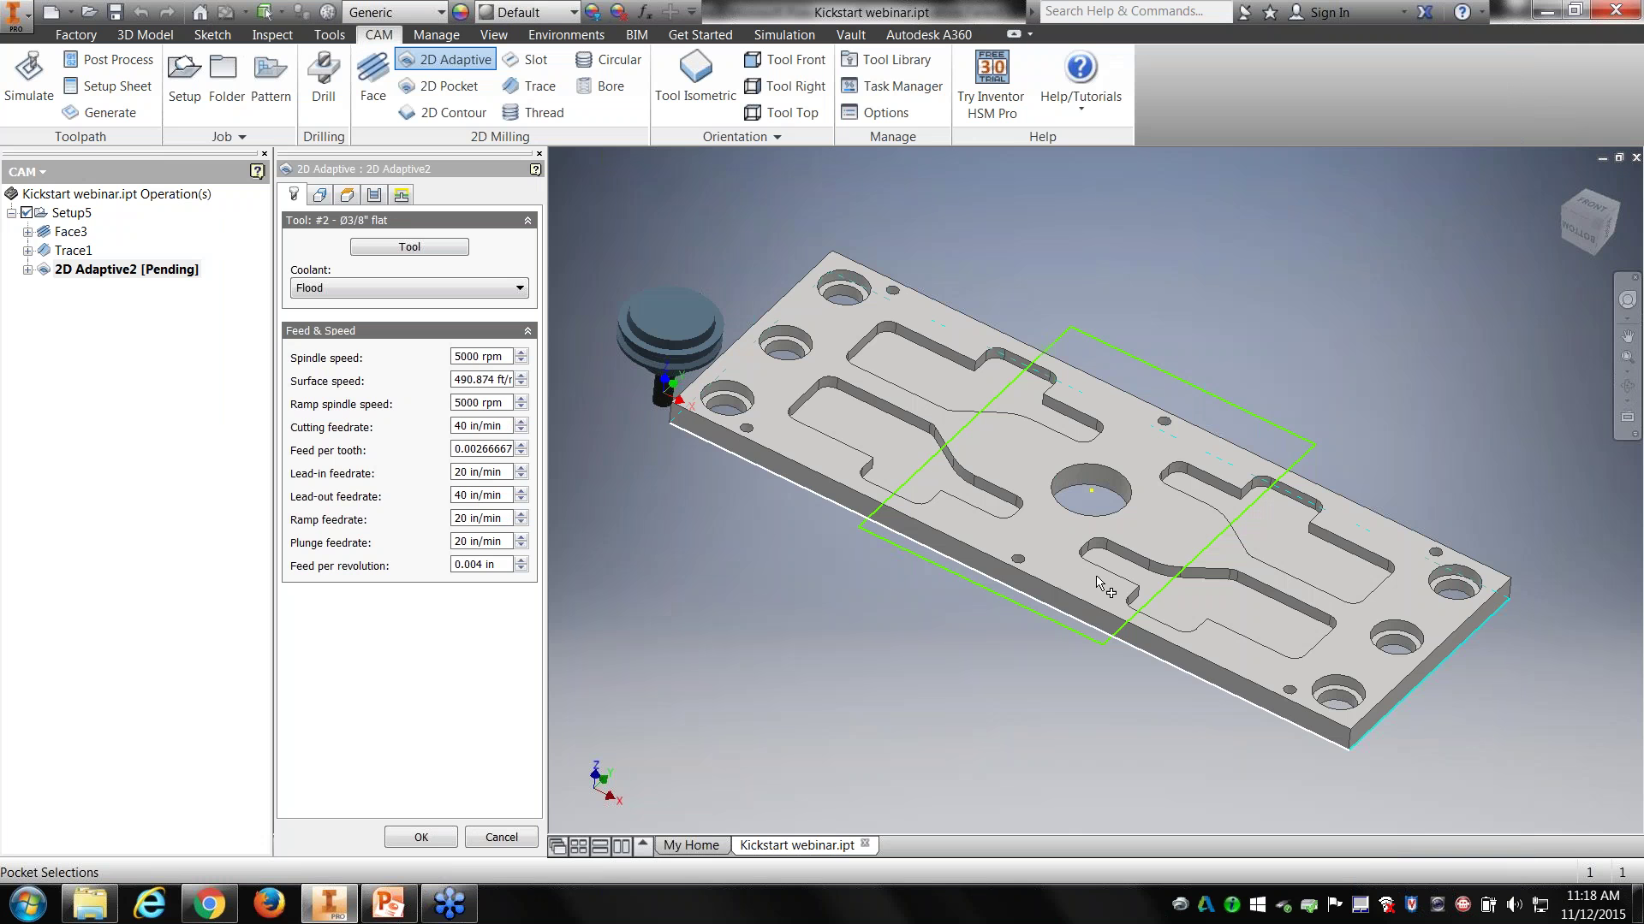
# Step: Select the floors of all four large pockets as the 2D Adaptive machining geometry
pyautogui.moveTo(976, 555); pyautogui.dragTo(1055, 523, button='middle')
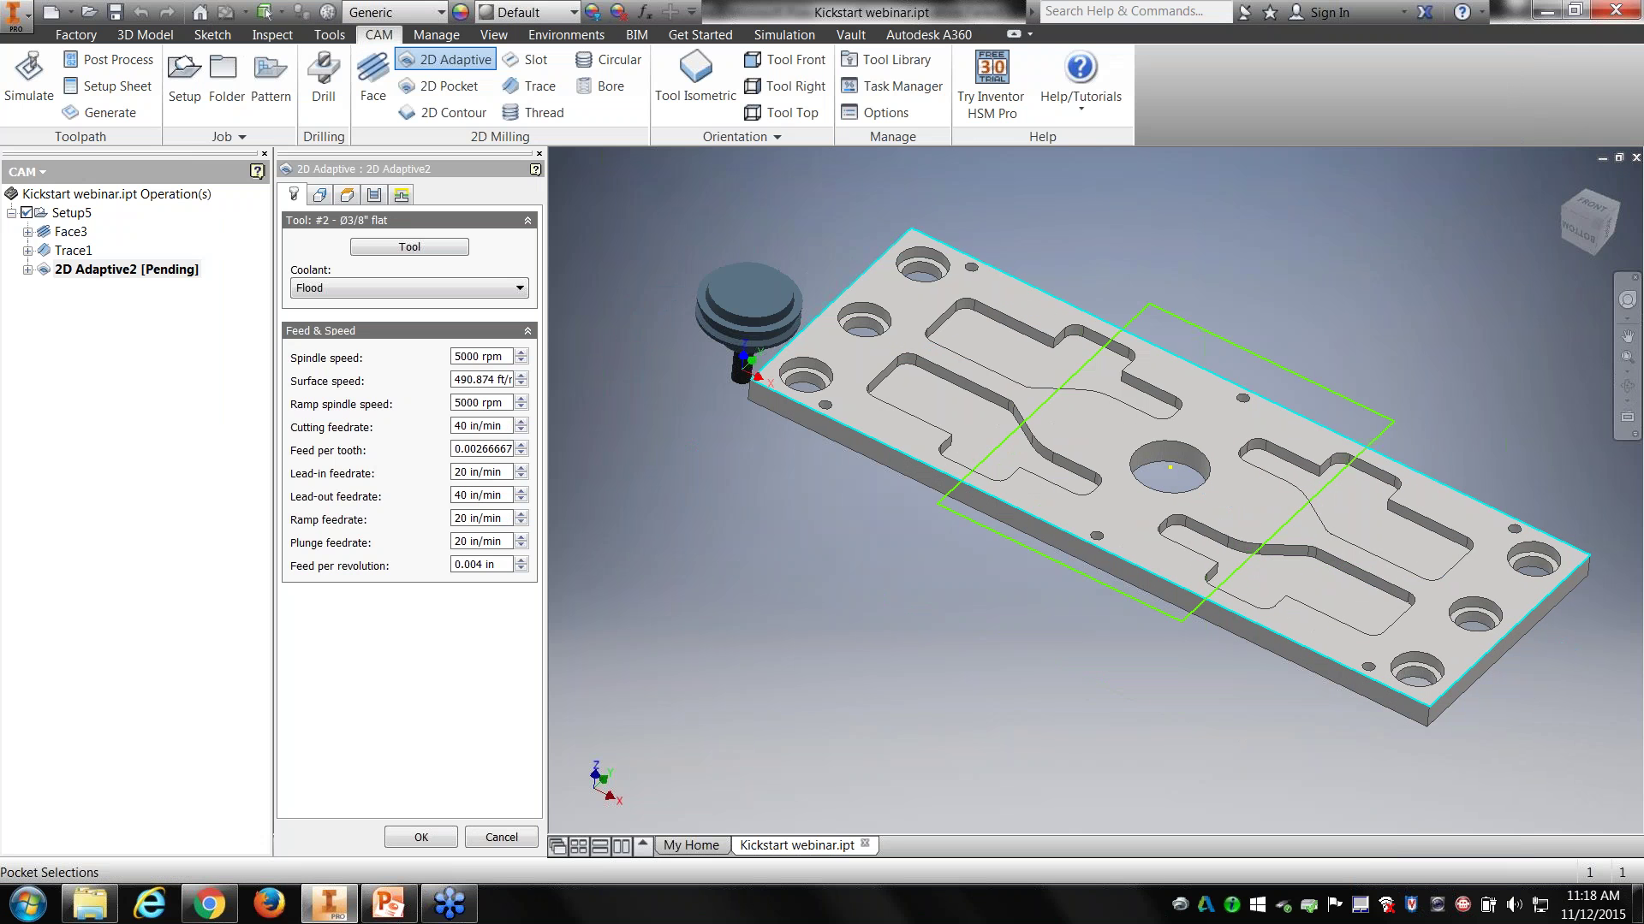
pyautogui.click(971, 428)
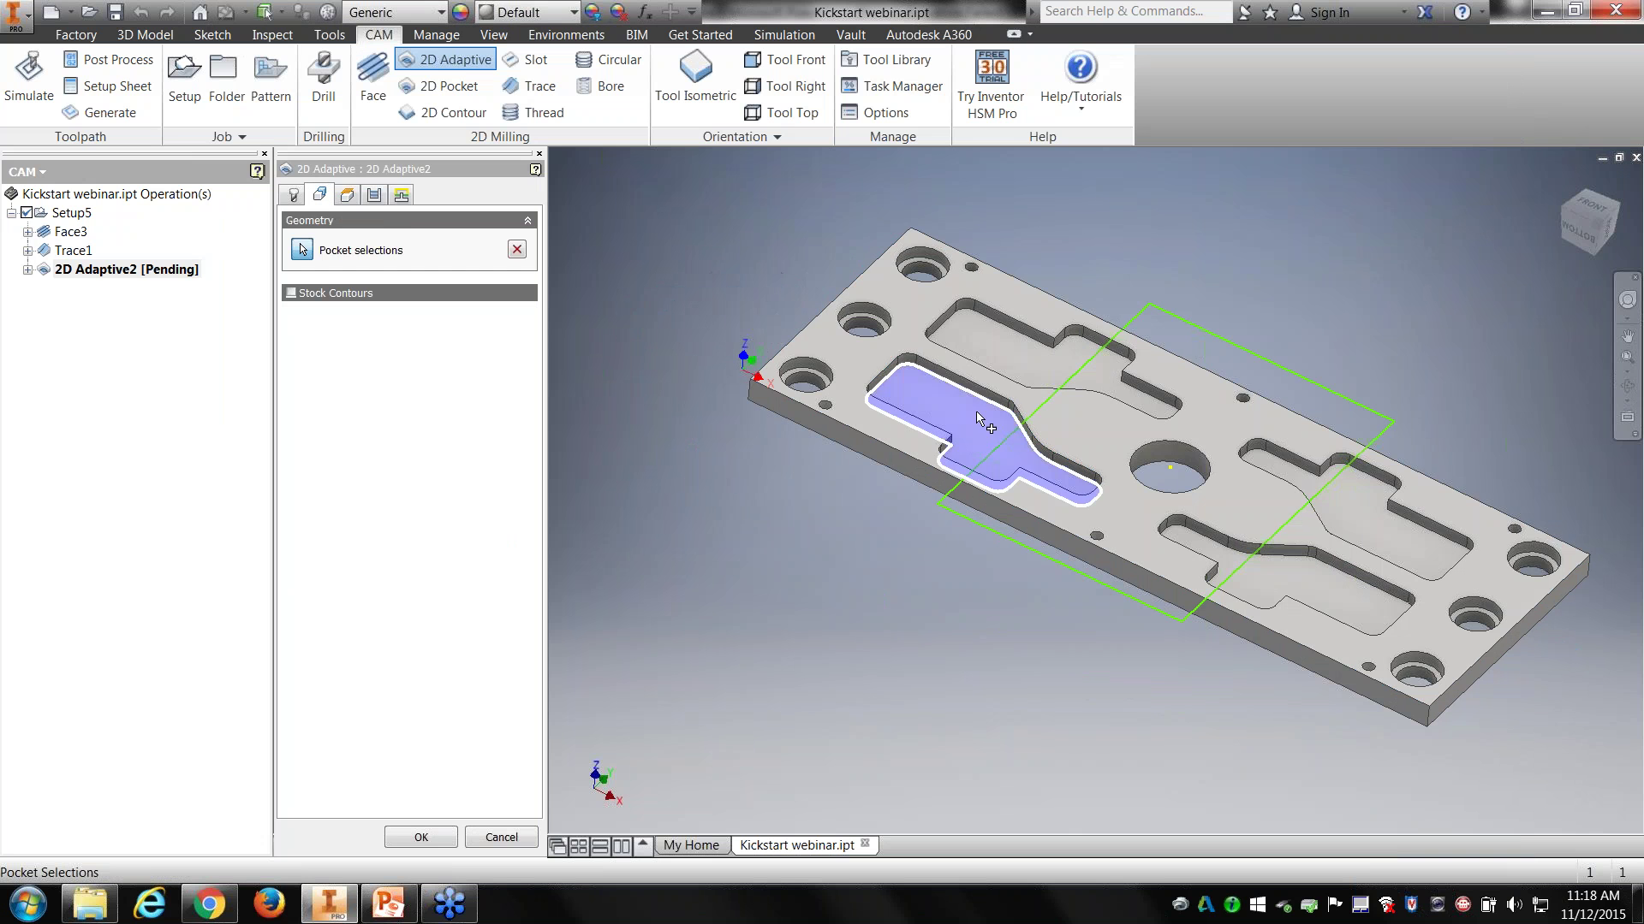
pyautogui.click(1030, 345)
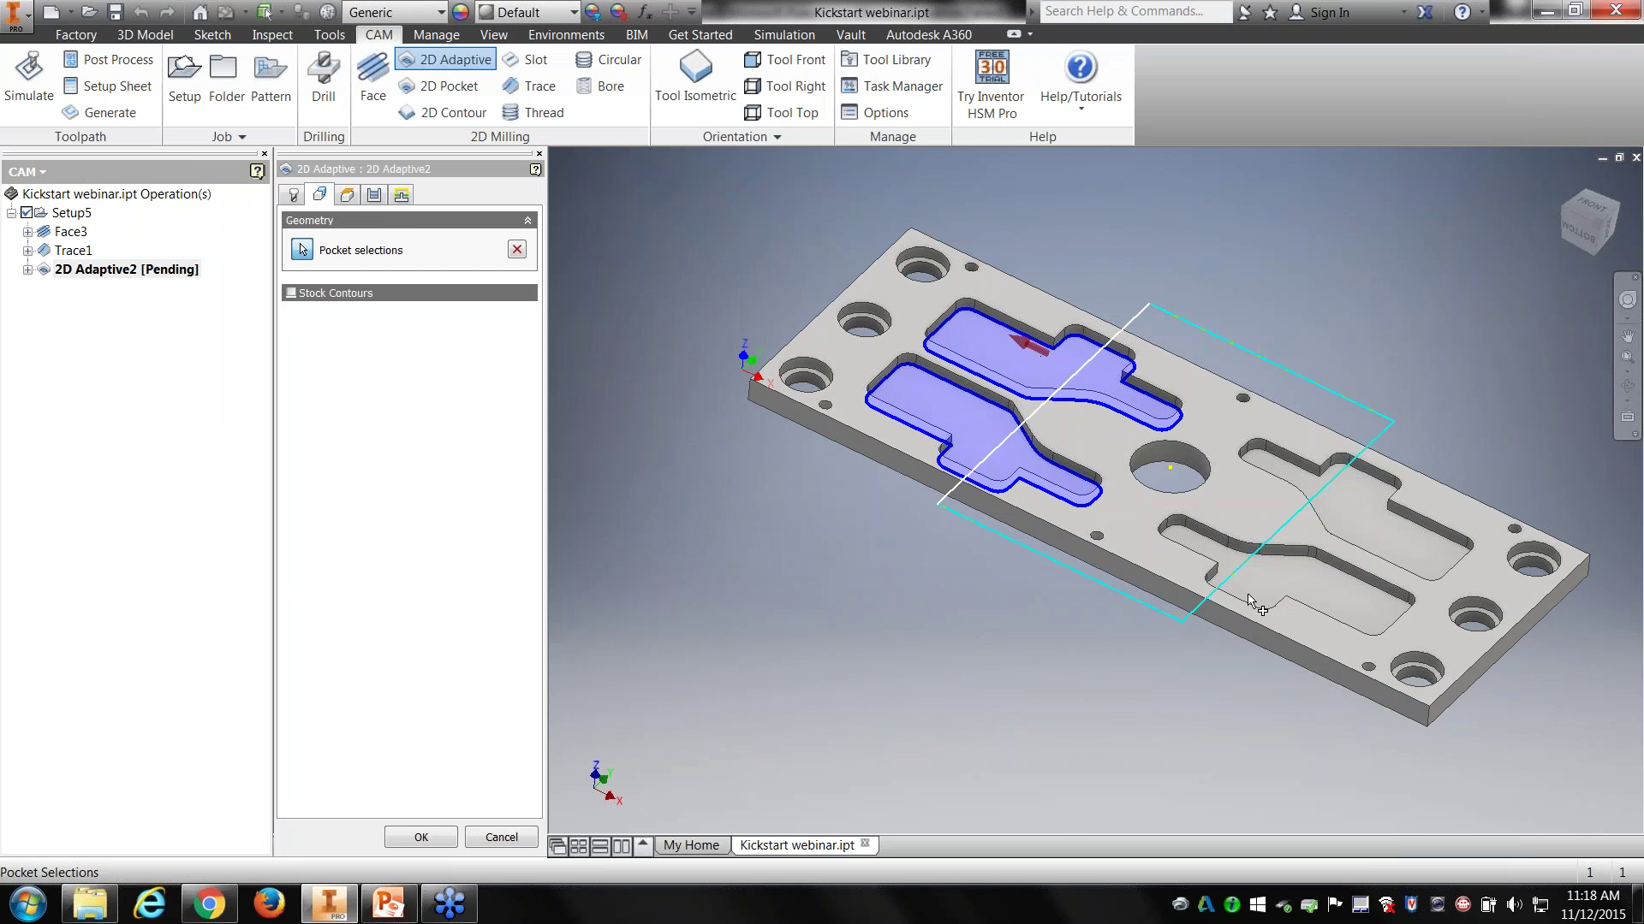
pyautogui.click(1361, 539)
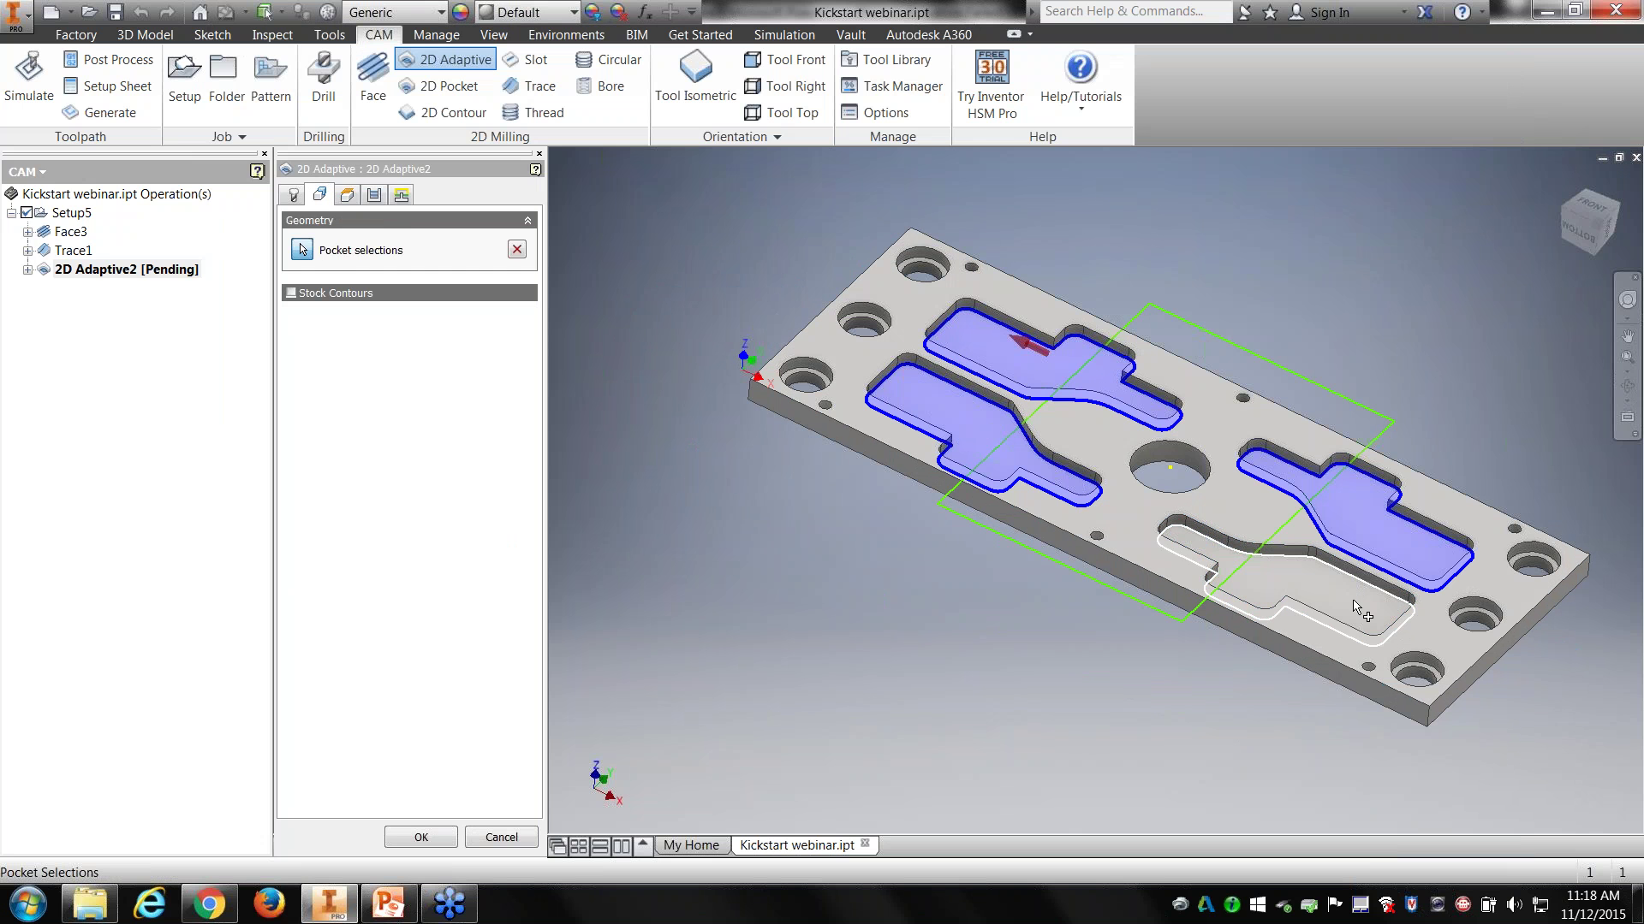
pyautogui.click(1354, 603)
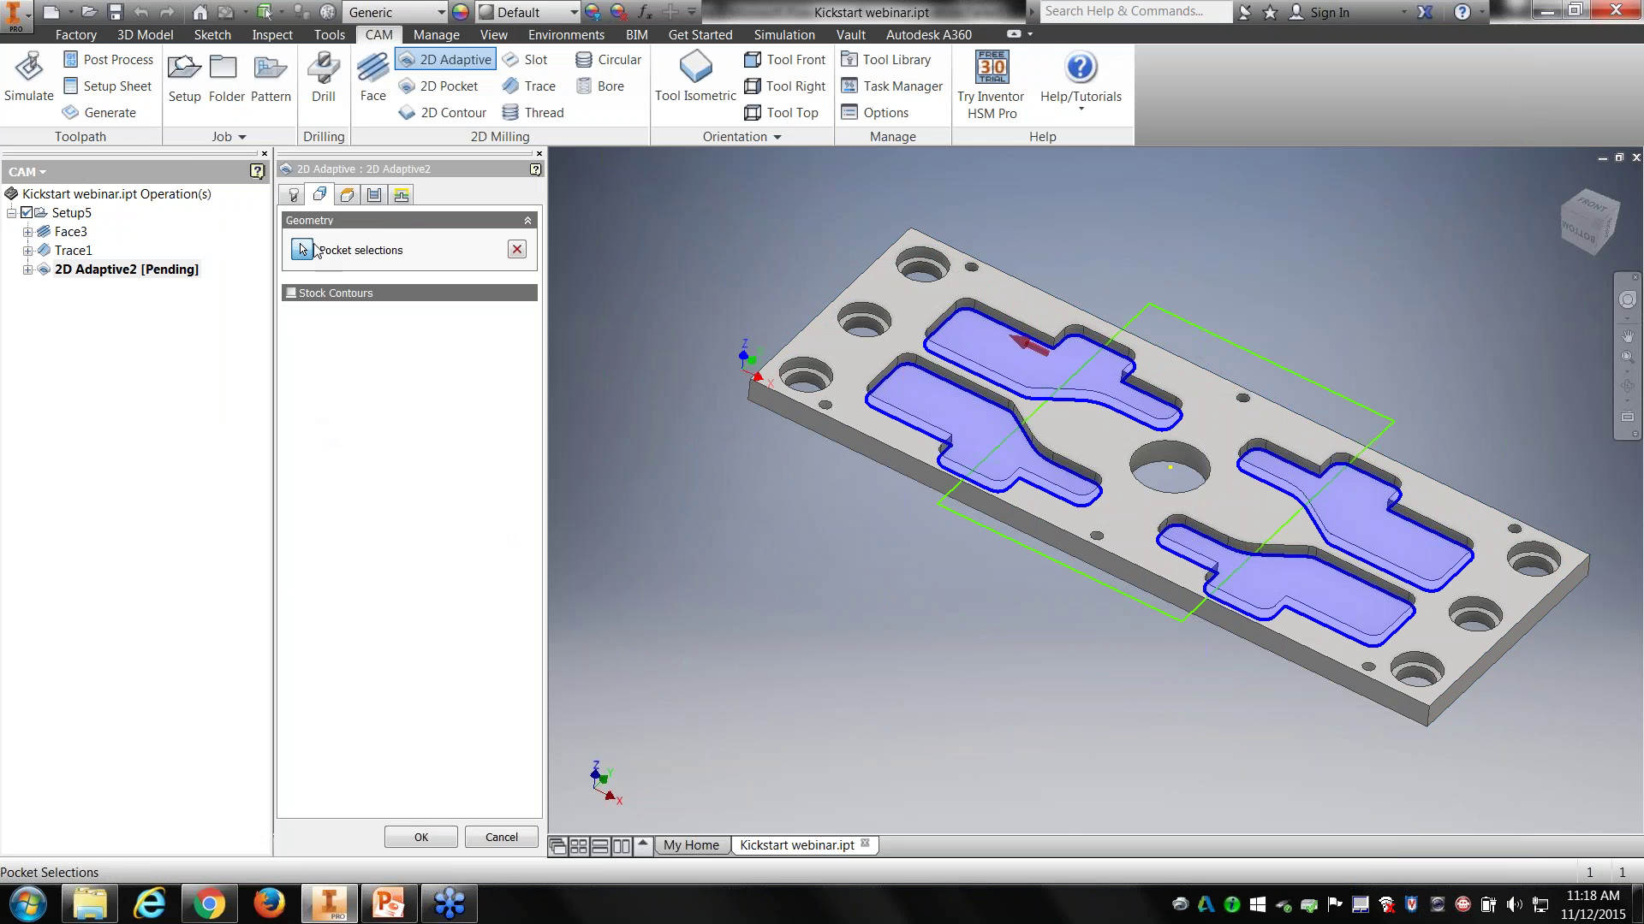
# Step: Review the operation's height settings and enable multiple depths for its passes
pyautogui.click(347, 195)
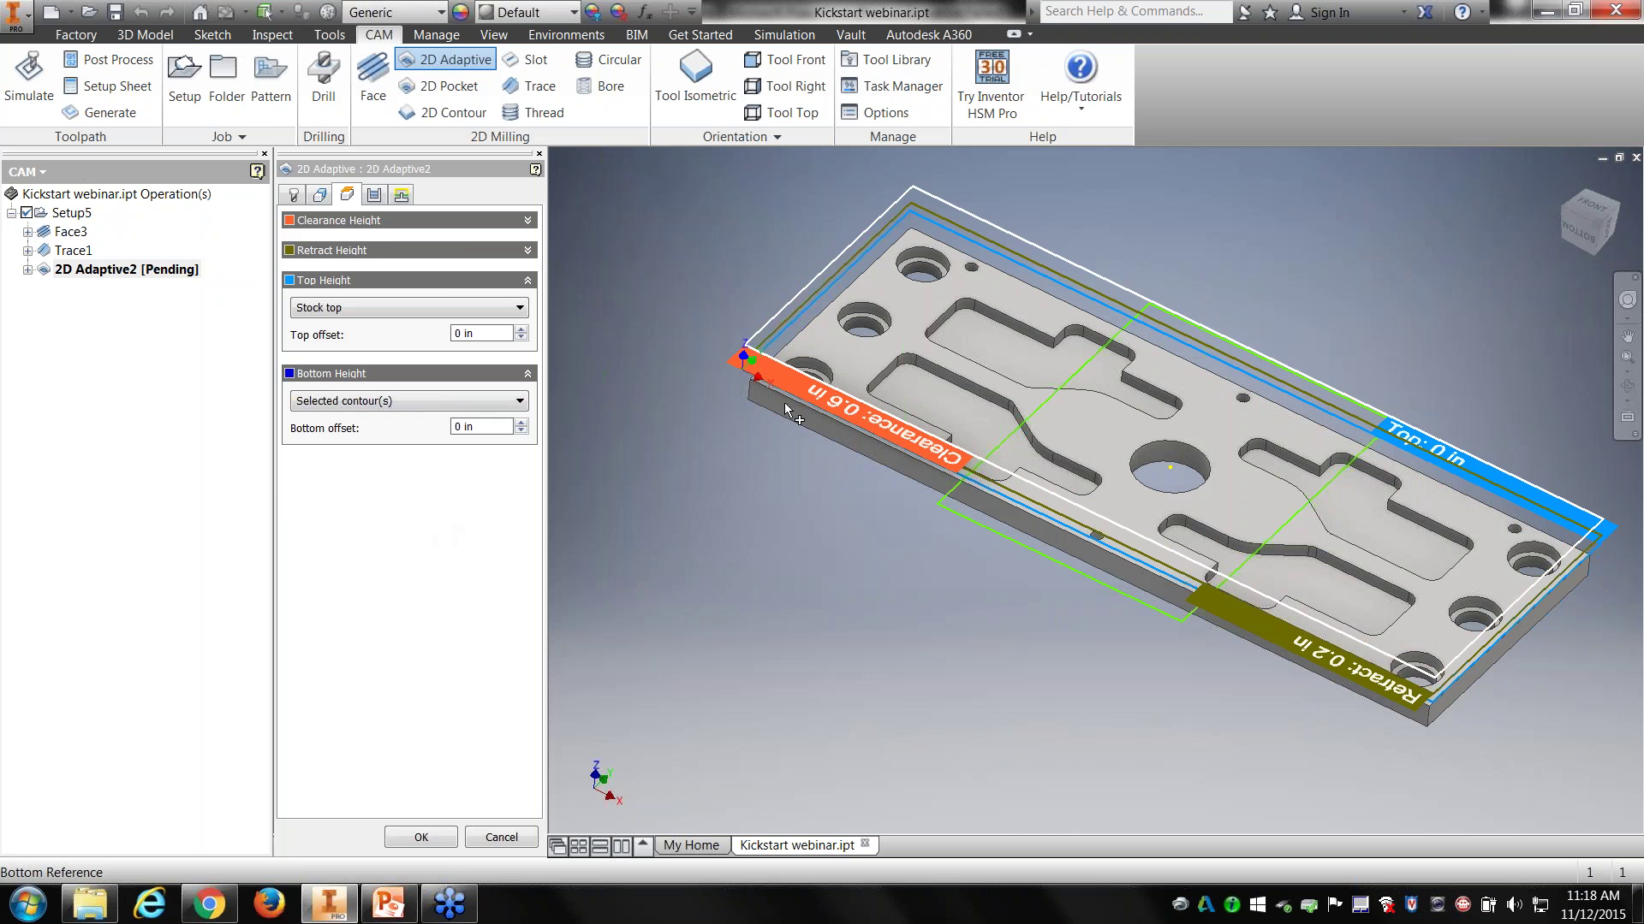
pyautogui.click(374, 196)
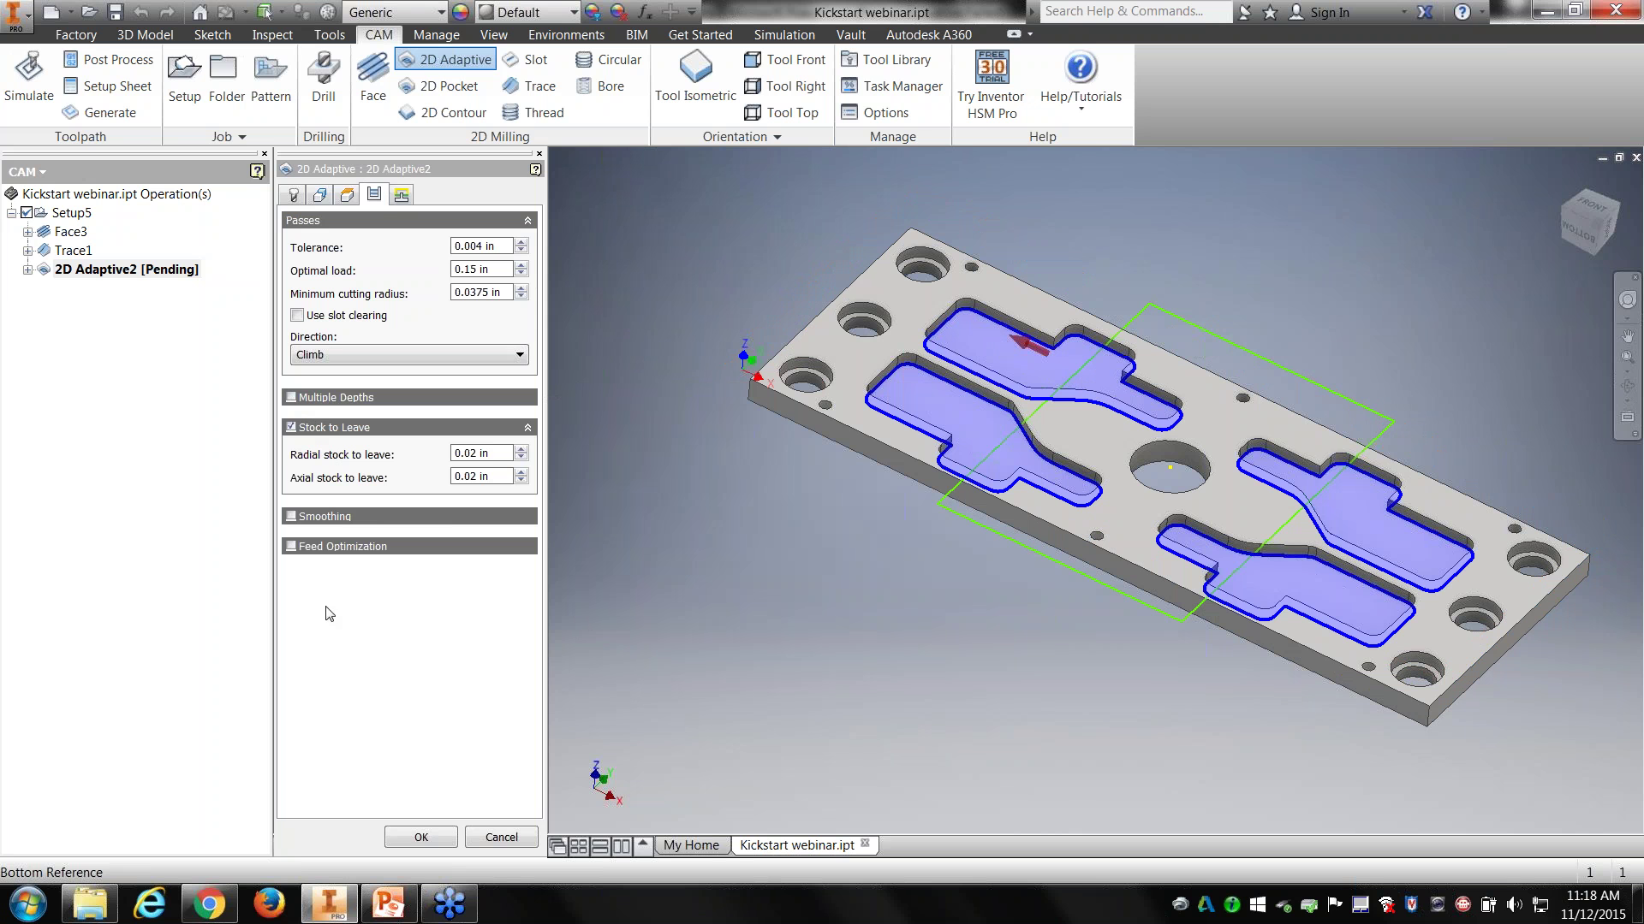
pyautogui.click(292, 398)
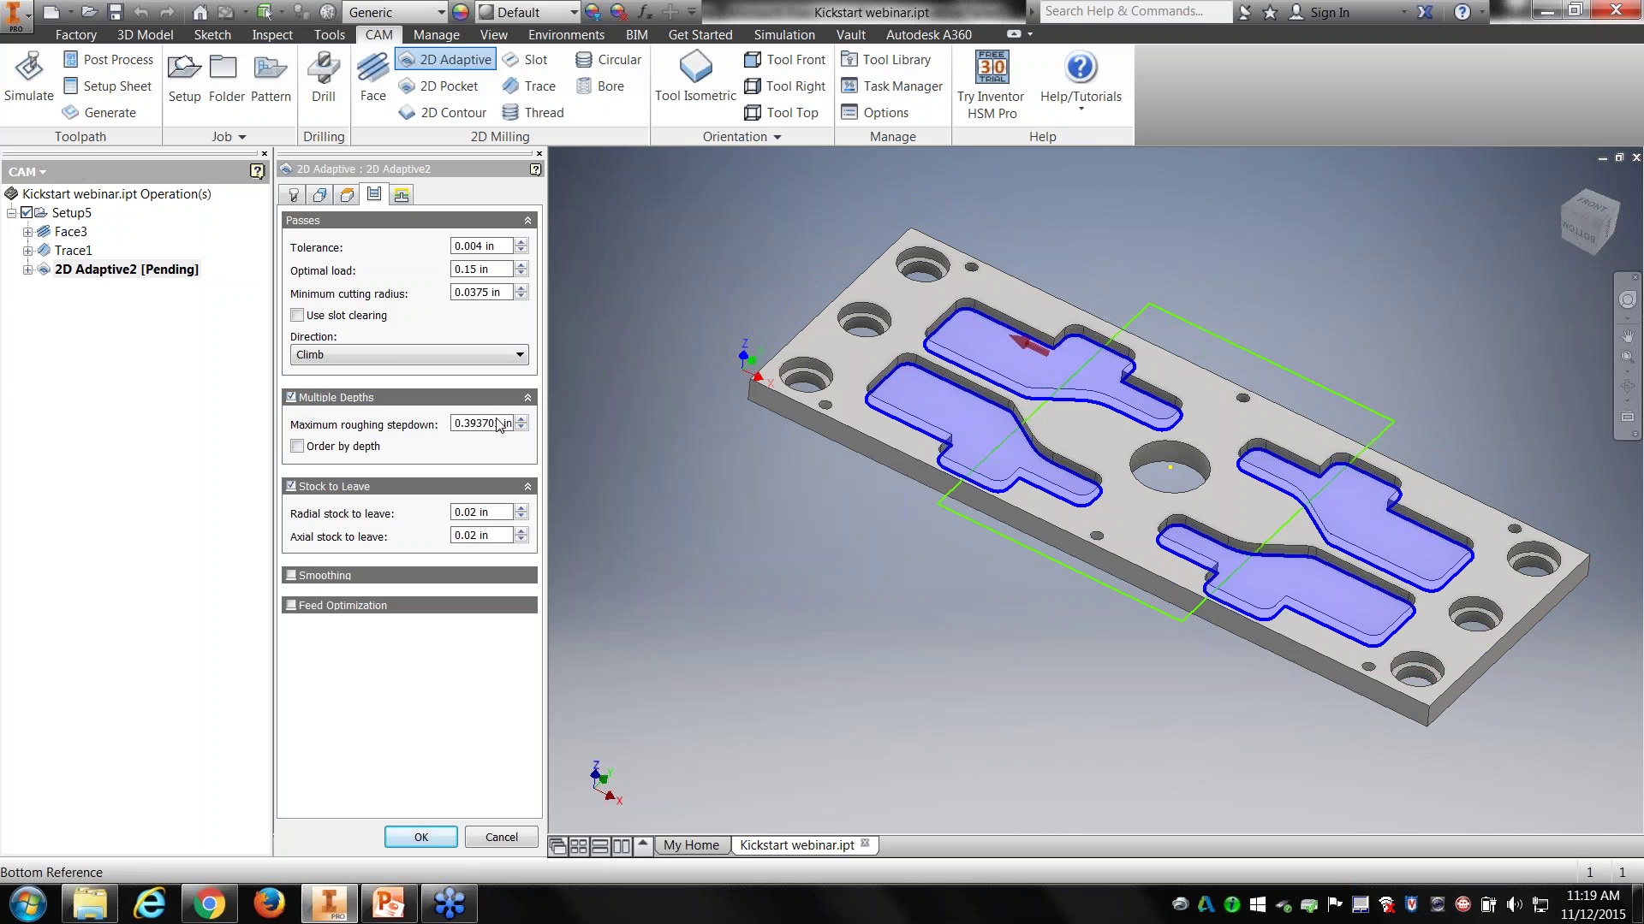
# Step: Inspect the expression behind the maximum roughing stepdown and cancel out of it
pyautogui.doubleClick(469, 424)
pyautogui.rightClick(482, 422)
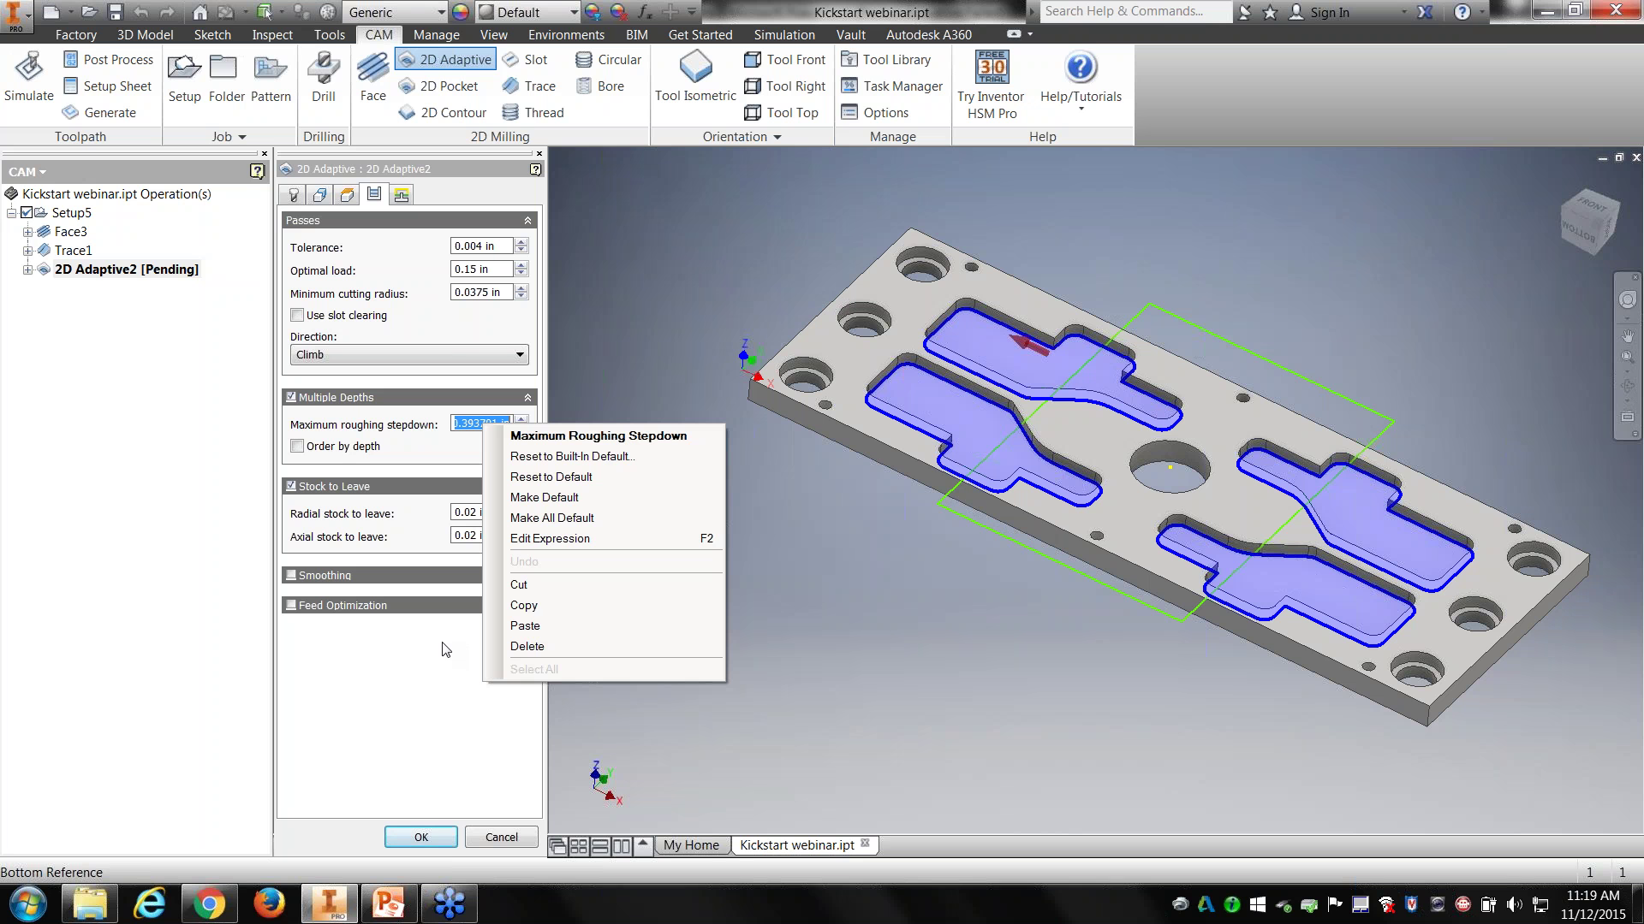
pyautogui.click(563, 540)
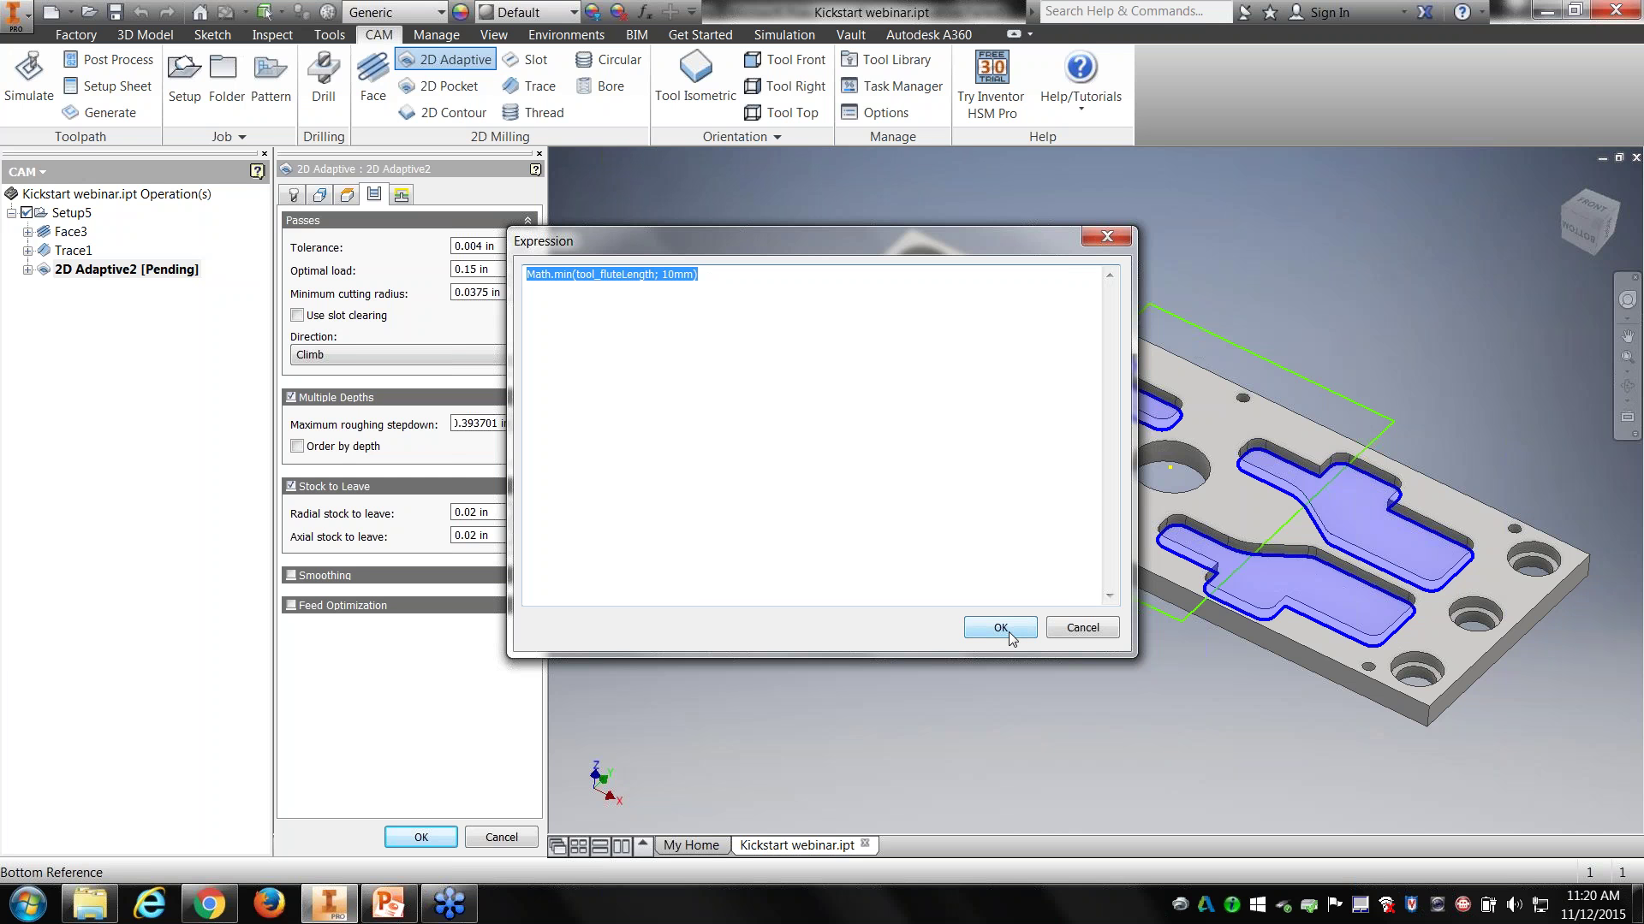
pyautogui.click(717, 338)
pyautogui.moveTo(737, 278); pyautogui.dragTo(528, 290)
pyautogui.click(1098, 625)
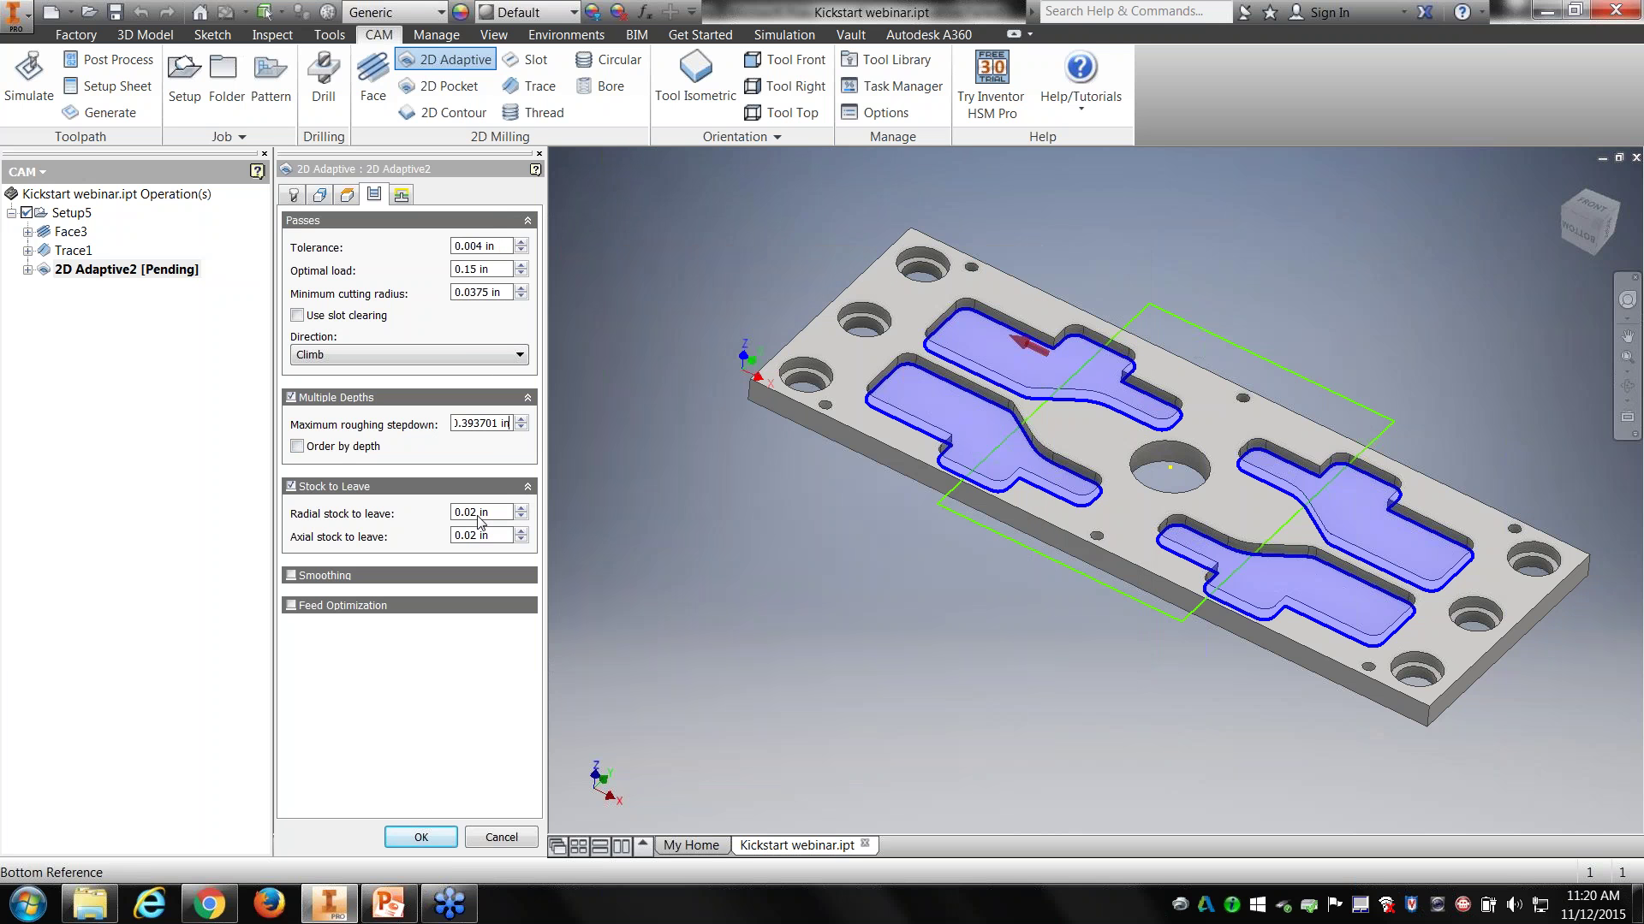
# Step: Keep the Helix ramp type, set the ramping angle to 5 degrees, and generate the 2D Adaptive toolpath
pyautogui.moveTo(479, 522)
pyautogui.click(401, 195)
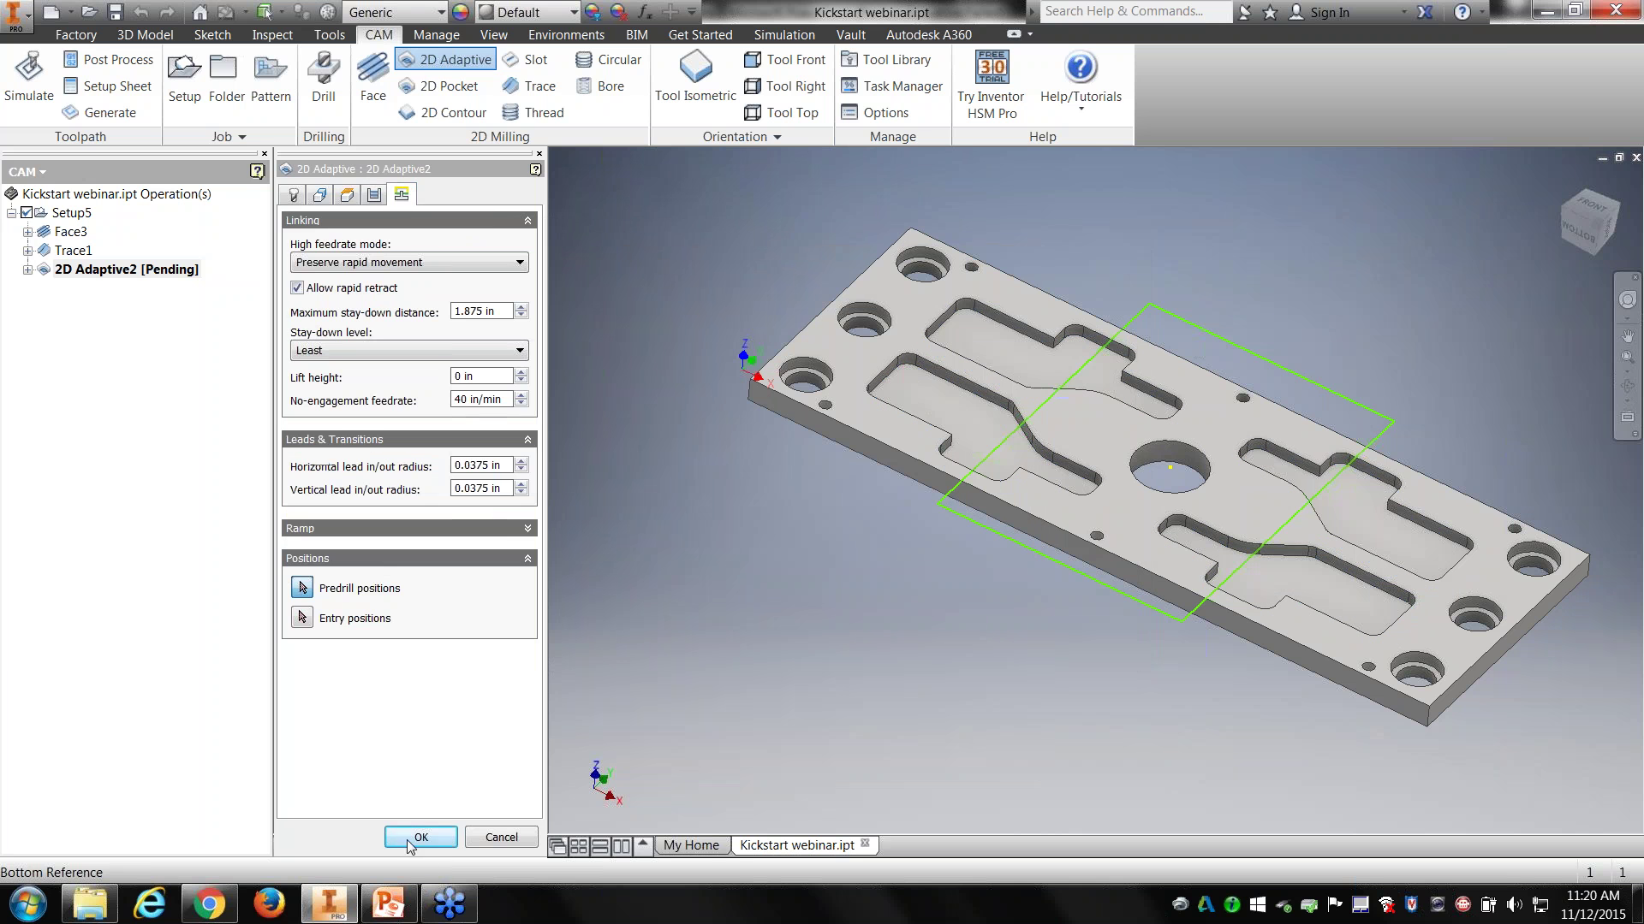
pyautogui.click(524, 526)
pyautogui.click(481, 570)
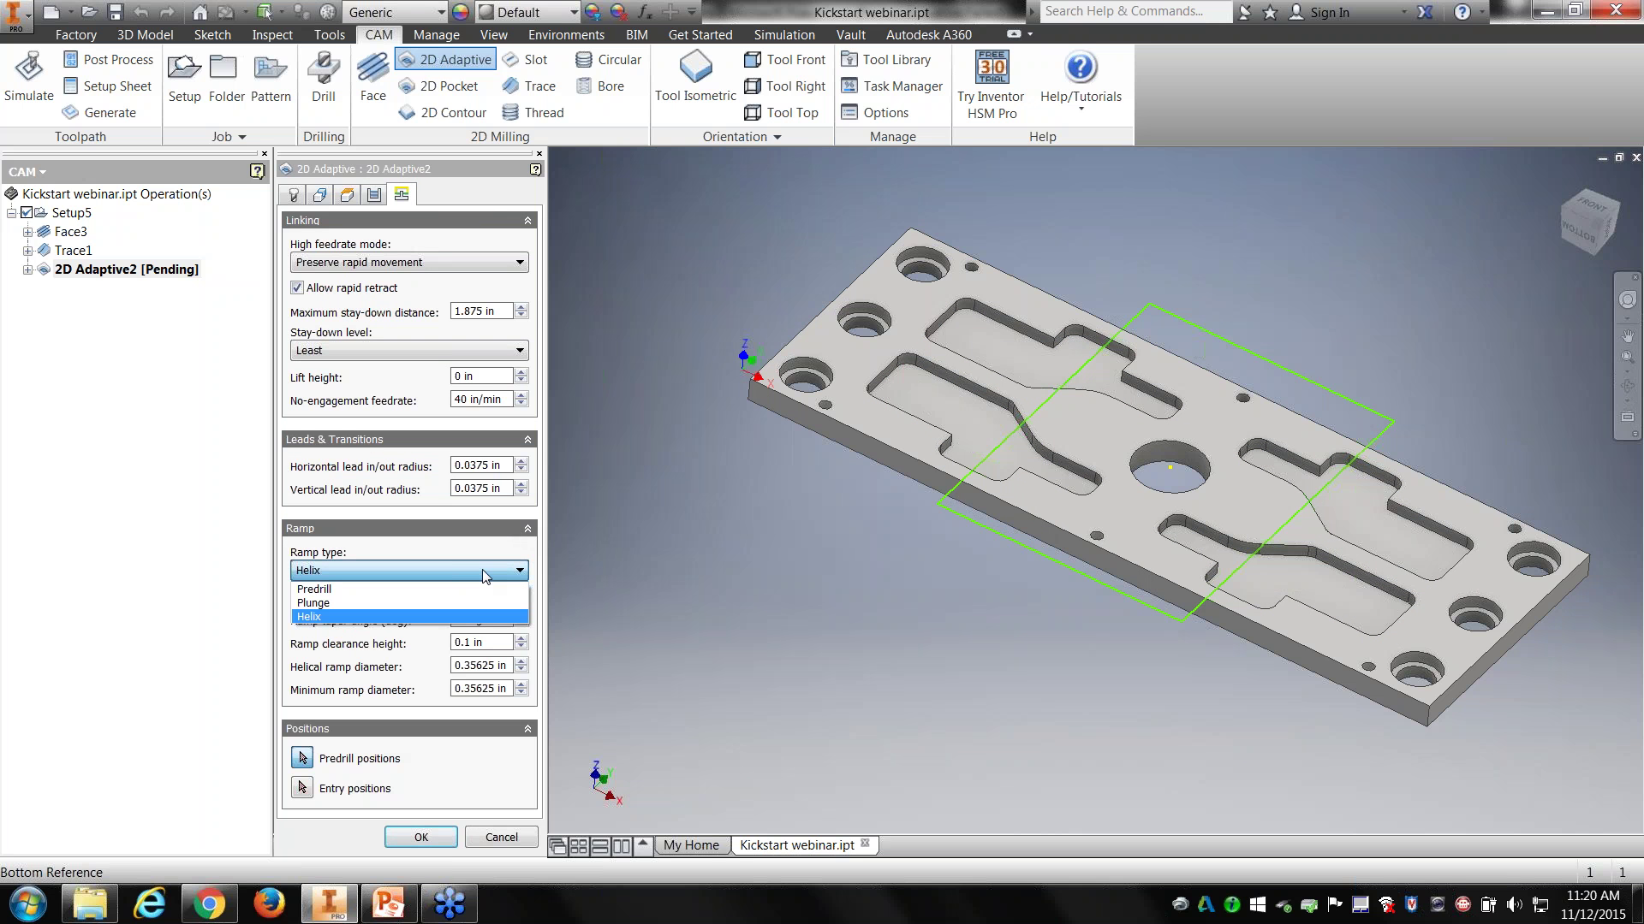
pyautogui.moveTo(481, 569)
pyautogui.click(326, 618)
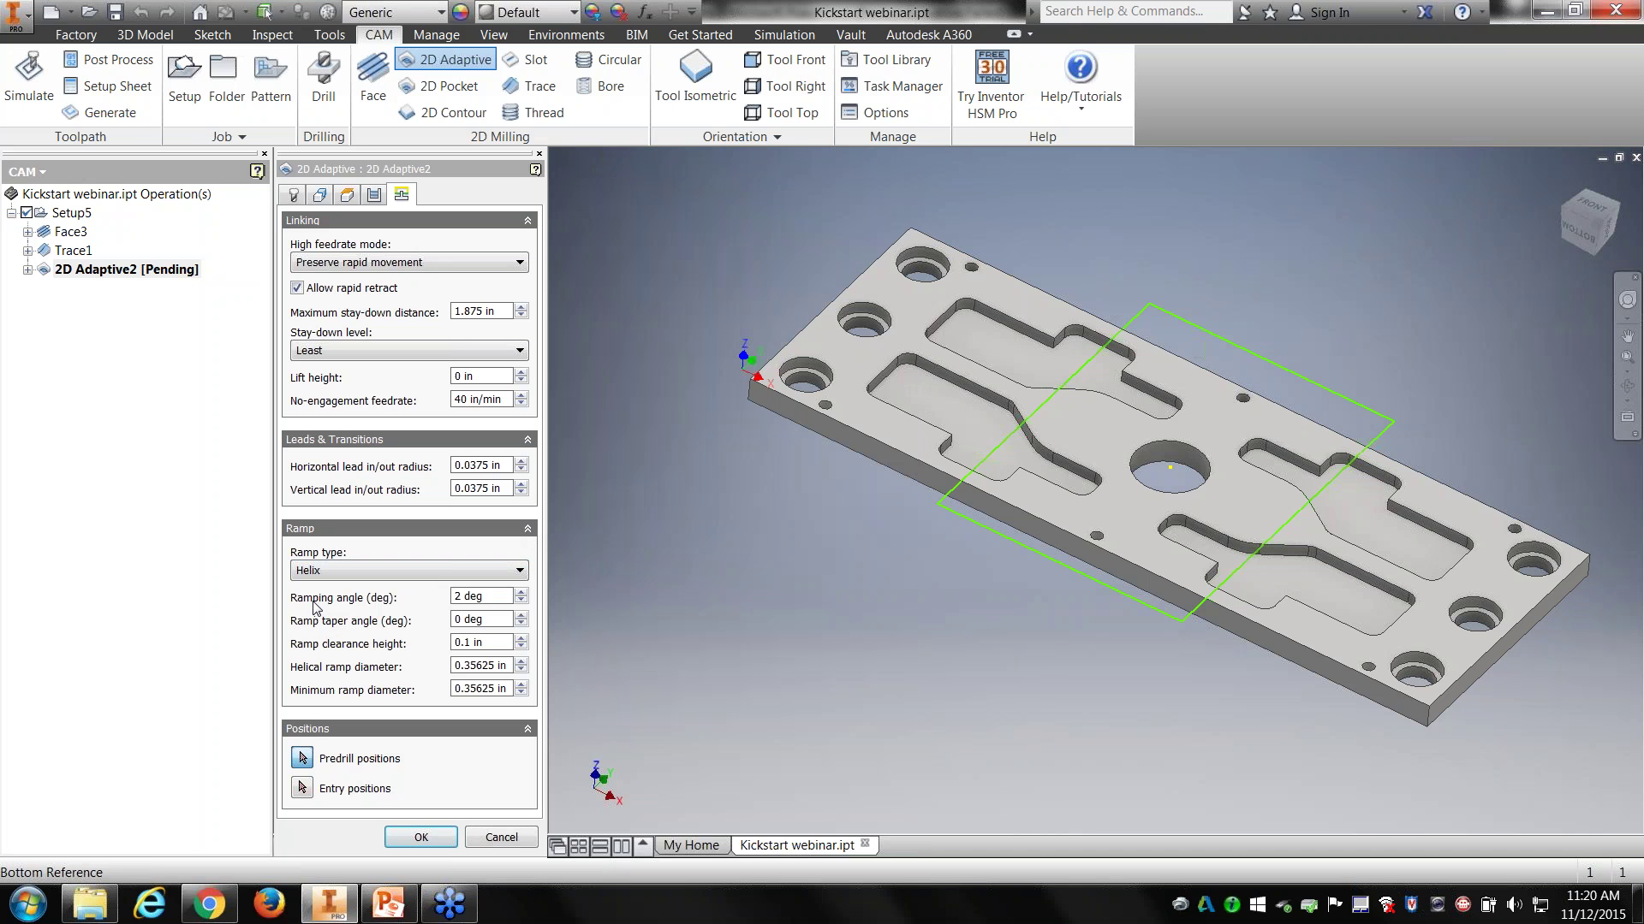
pyautogui.moveTo(494, 604); pyautogui.dragTo(439, 603)
pyautogui.write('5')
pyautogui.click(494, 644)
pyautogui.click(418, 844)
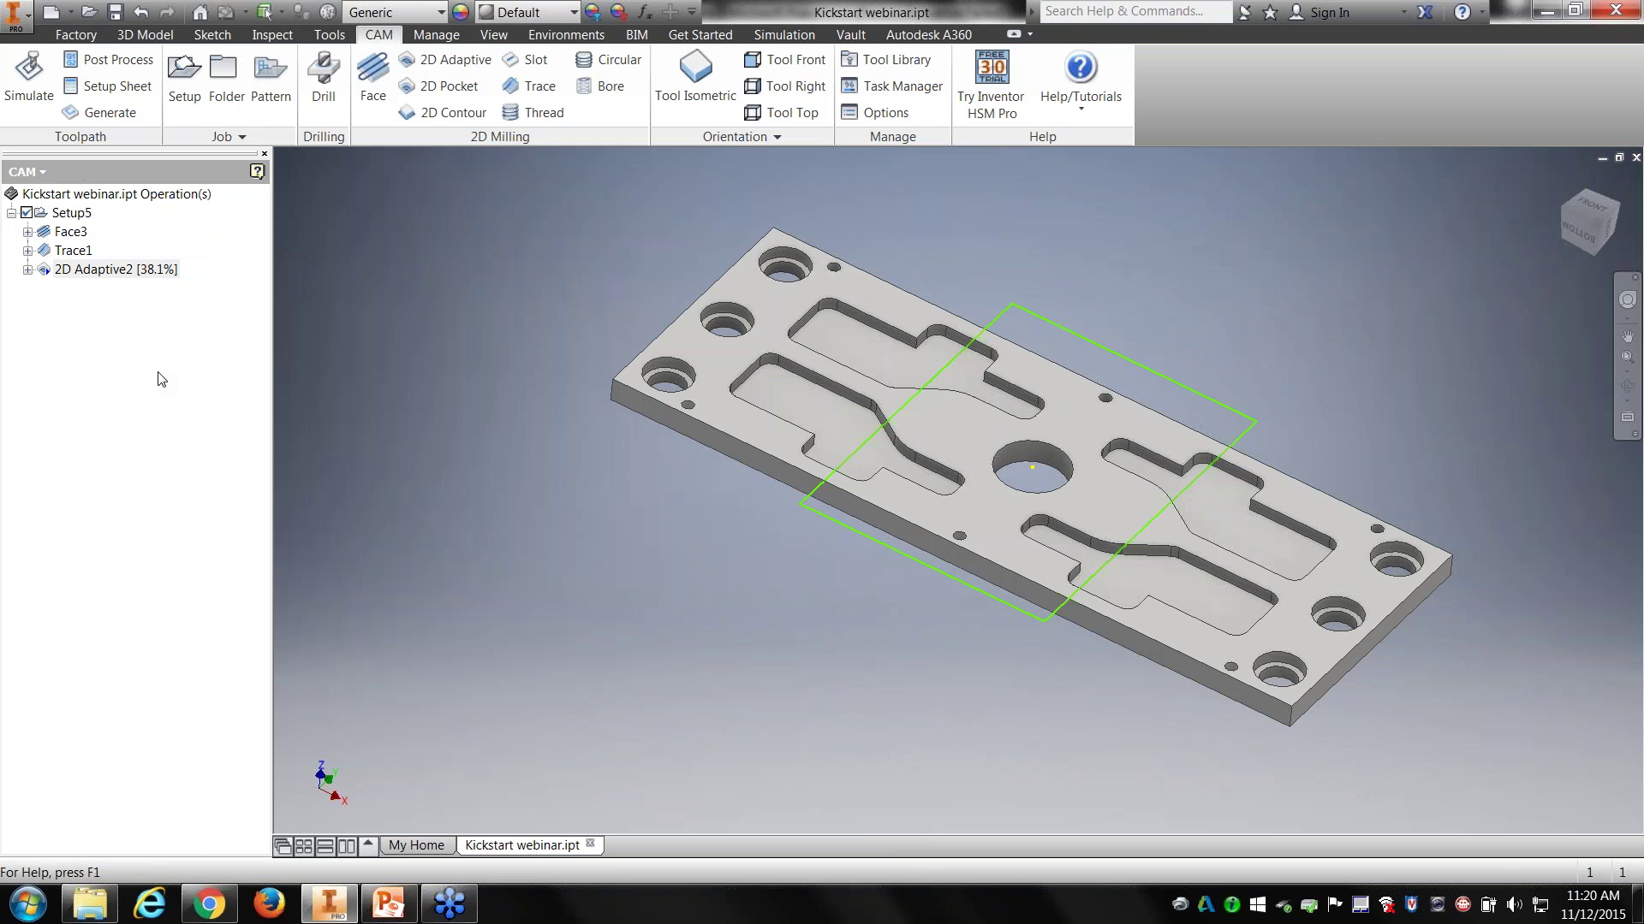
# Step: Examine the generated adaptive toolpath and its helical entry moves in the plate's pockets up close
pyautogui.press('F2')
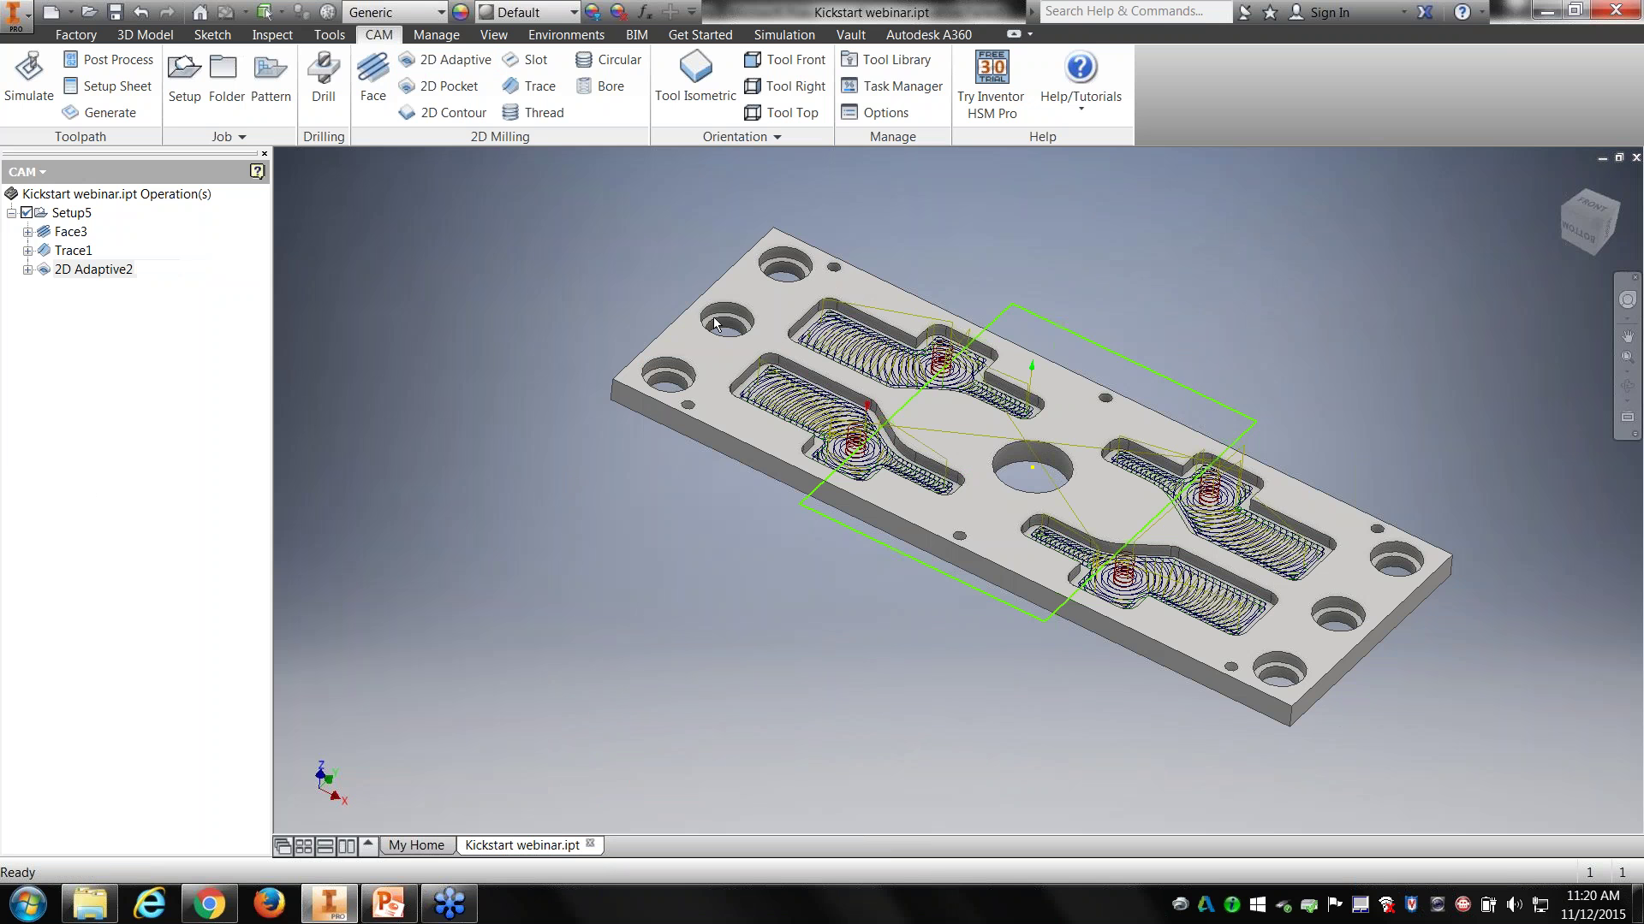
pyautogui.moveTo(1032, 467); pyautogui.dragTo(967, 508, button='middle')
pyautogui.scroll(-3, 899, 409)
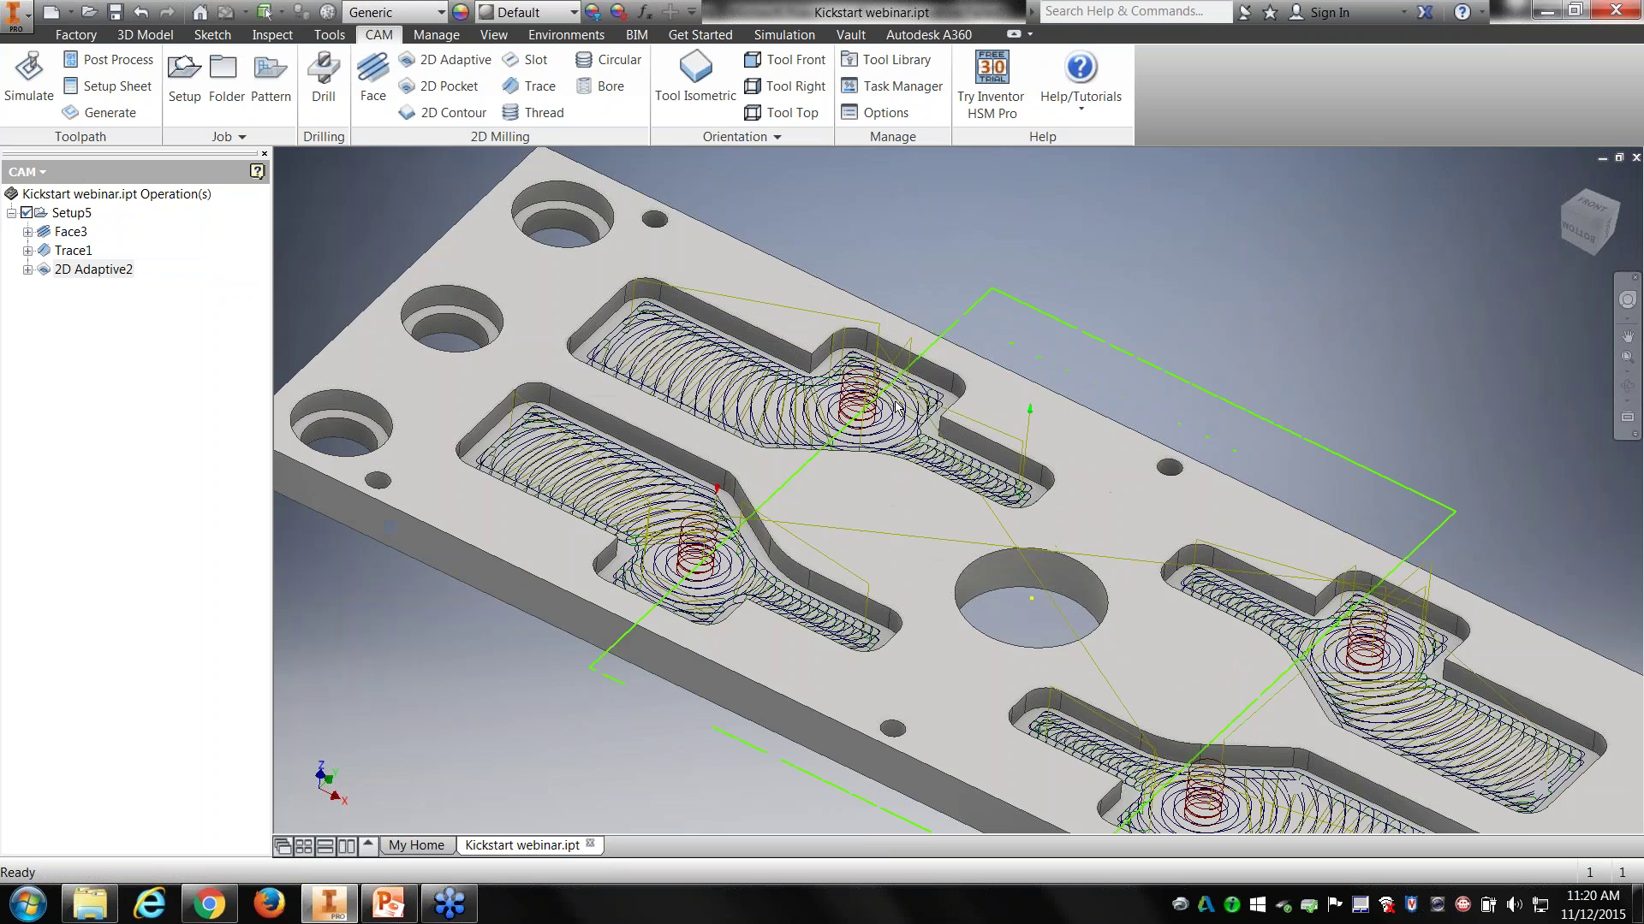
pyautogui.moveTo(1064, 547); pyautogui.dragTo(949, 520, button='middle')
pyautogui.scroll(-4, 911, 647)
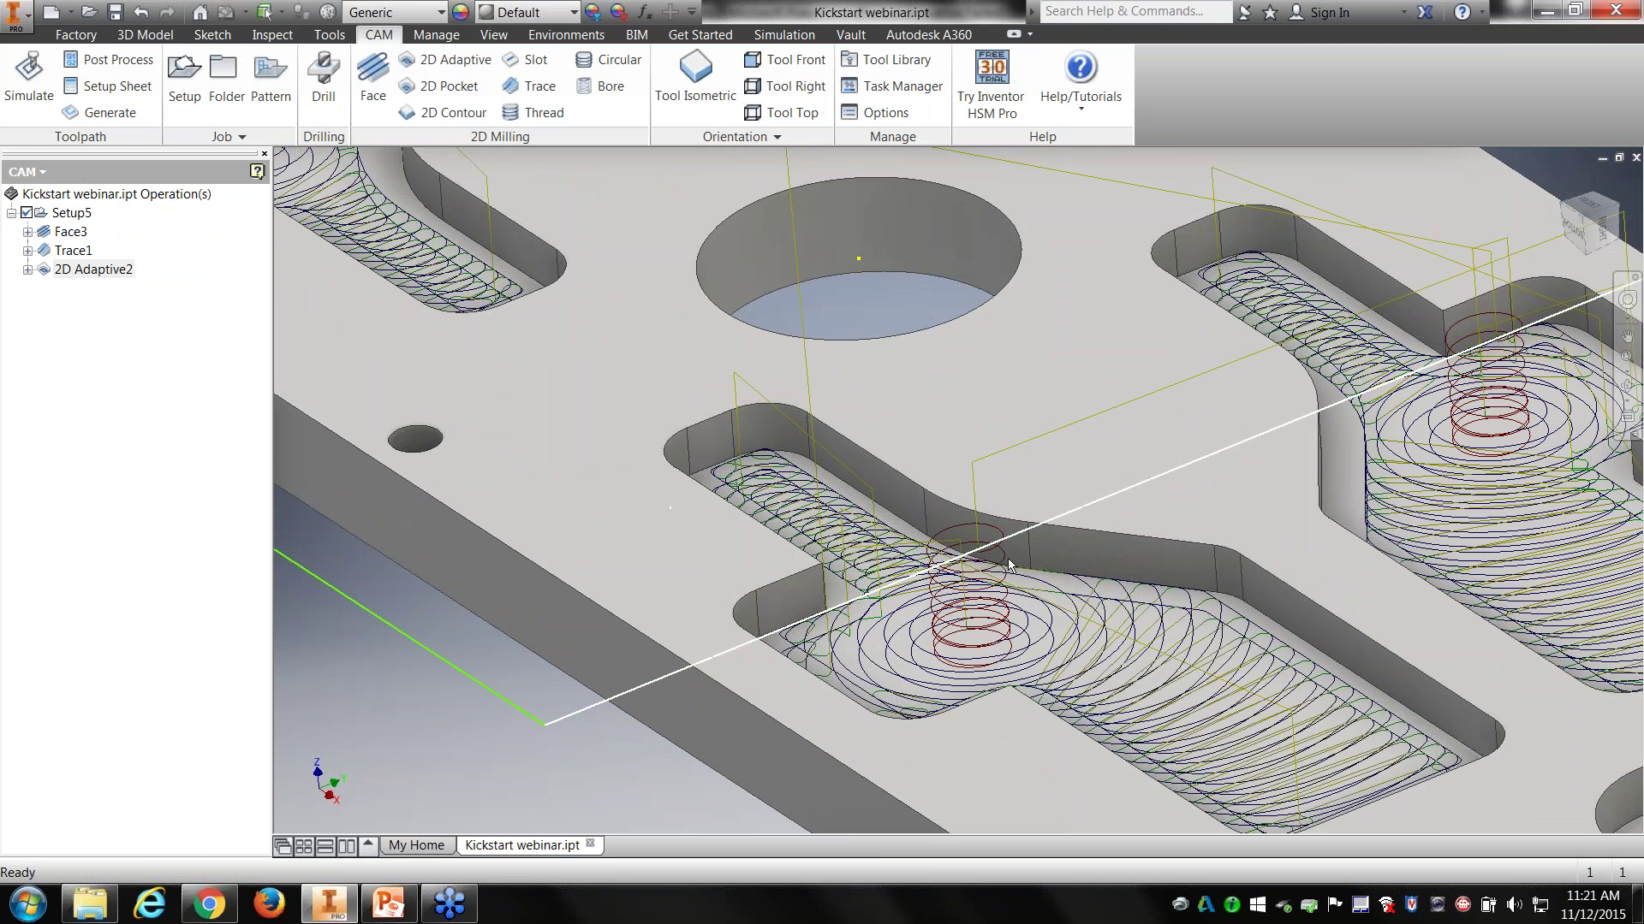
pyautogui.moveTo(1328, 544); pyautogui.dragTo(970, 595, button='middle')
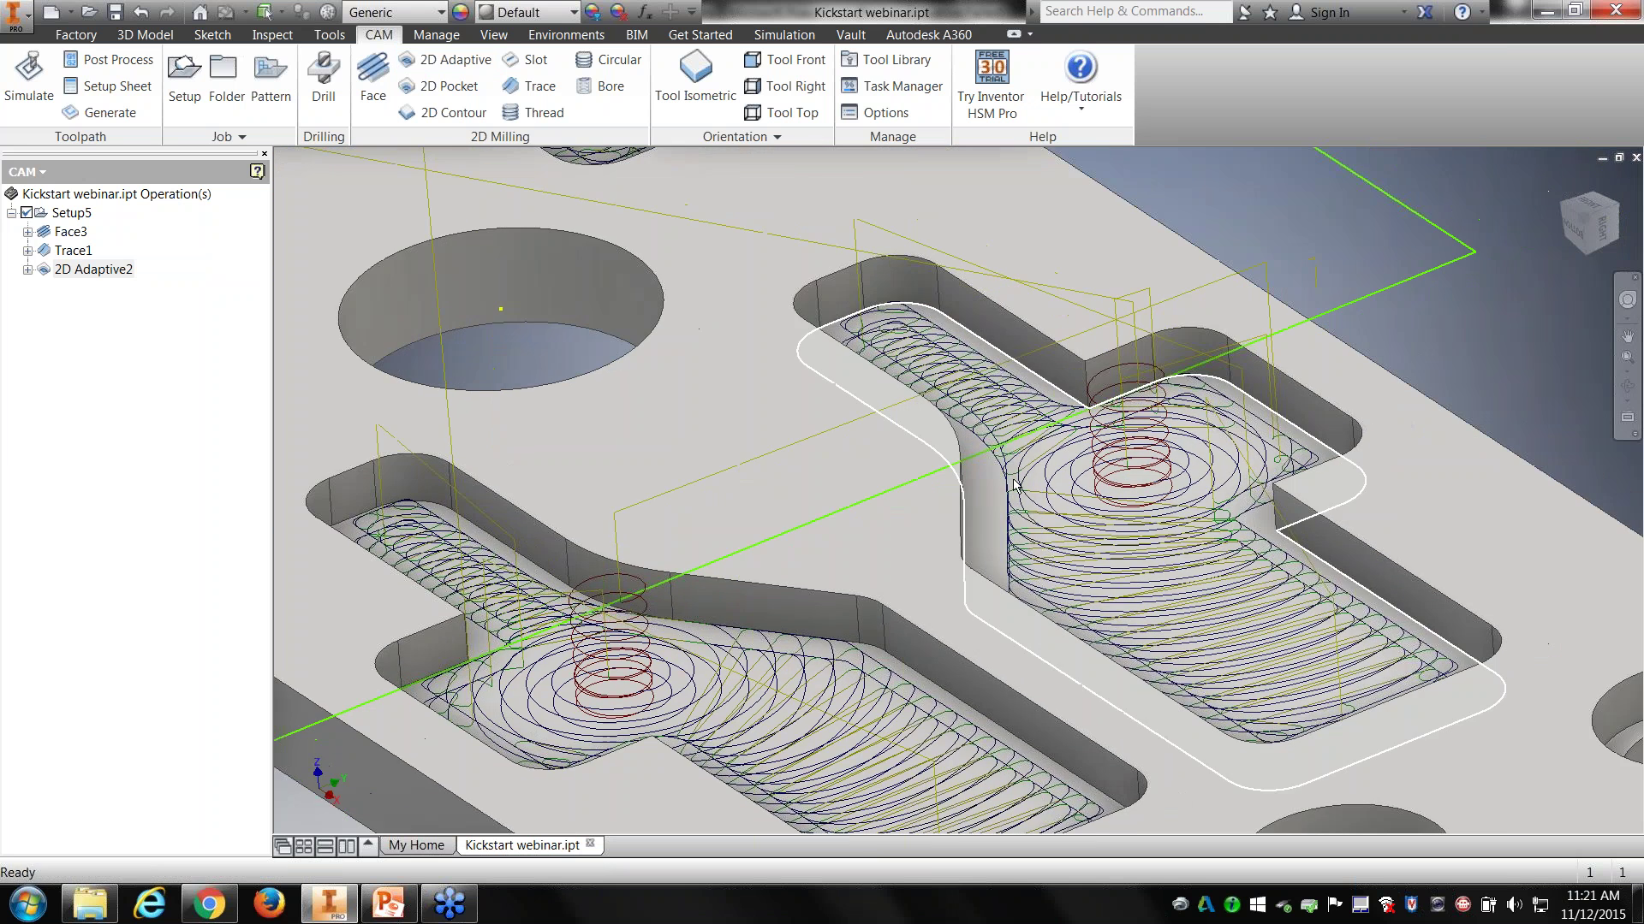
pyautogui.moveTo(766, 481); pyautogui.dragTo(1430, 755, button='middle')
pyautogui.moveTo(1130, 512); pyautogui.dragTo(1142, 597, button='middle')
# Step: Display the machining time estimate for the 2D Adaptive toolpath and check the total machining time
pyautogui.click(28, 269)
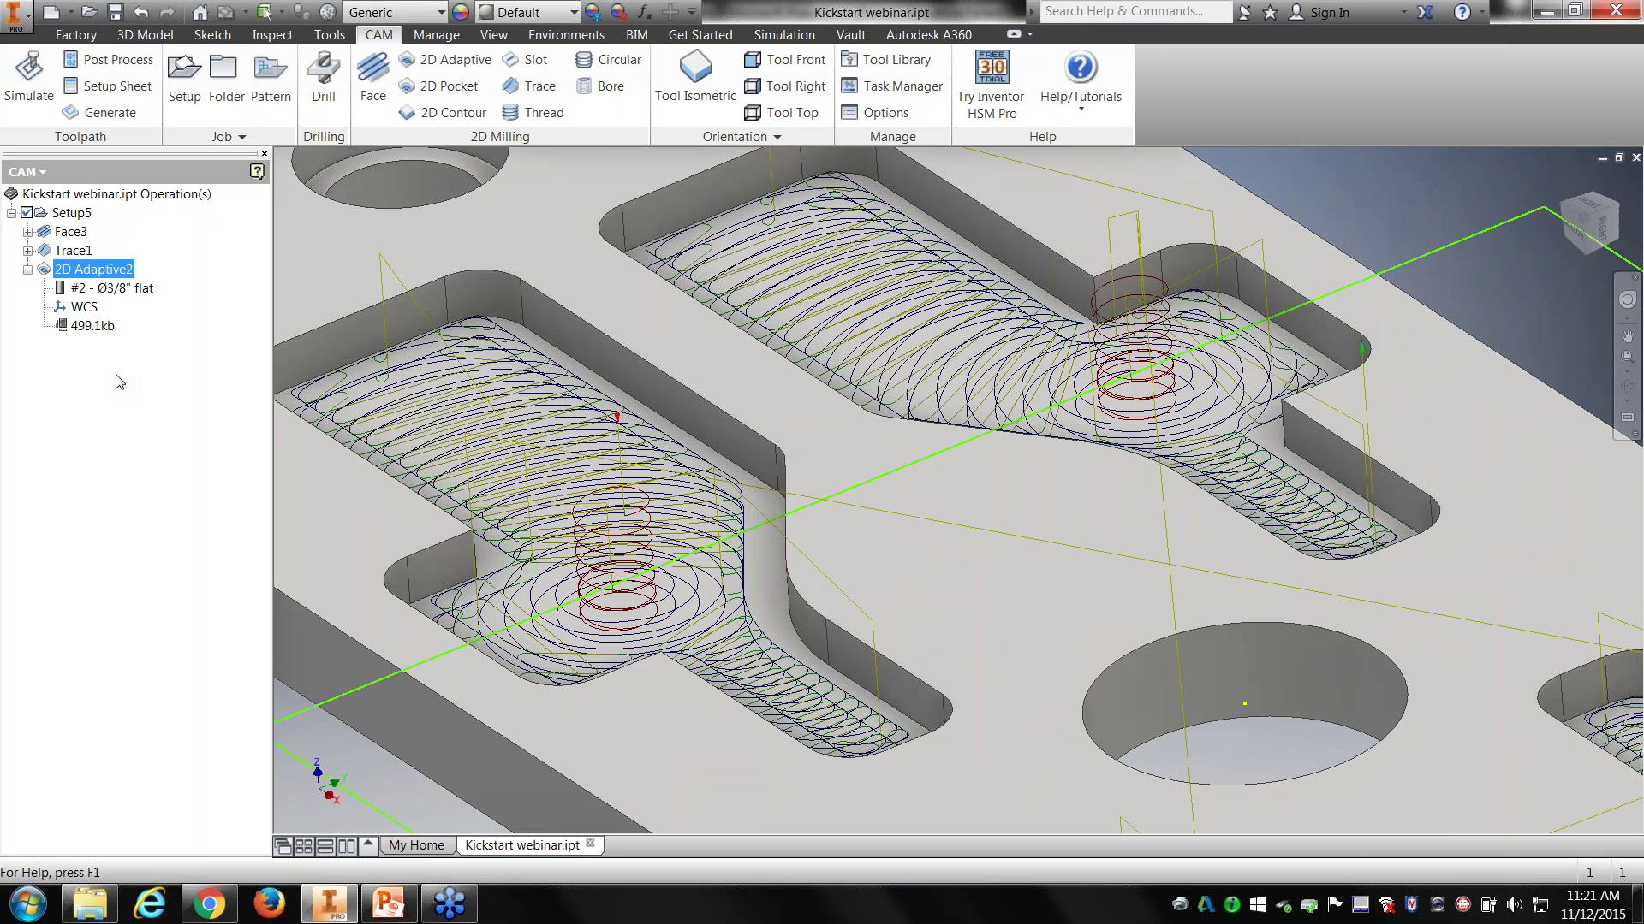
pyautogui.rightClick(87, 326)
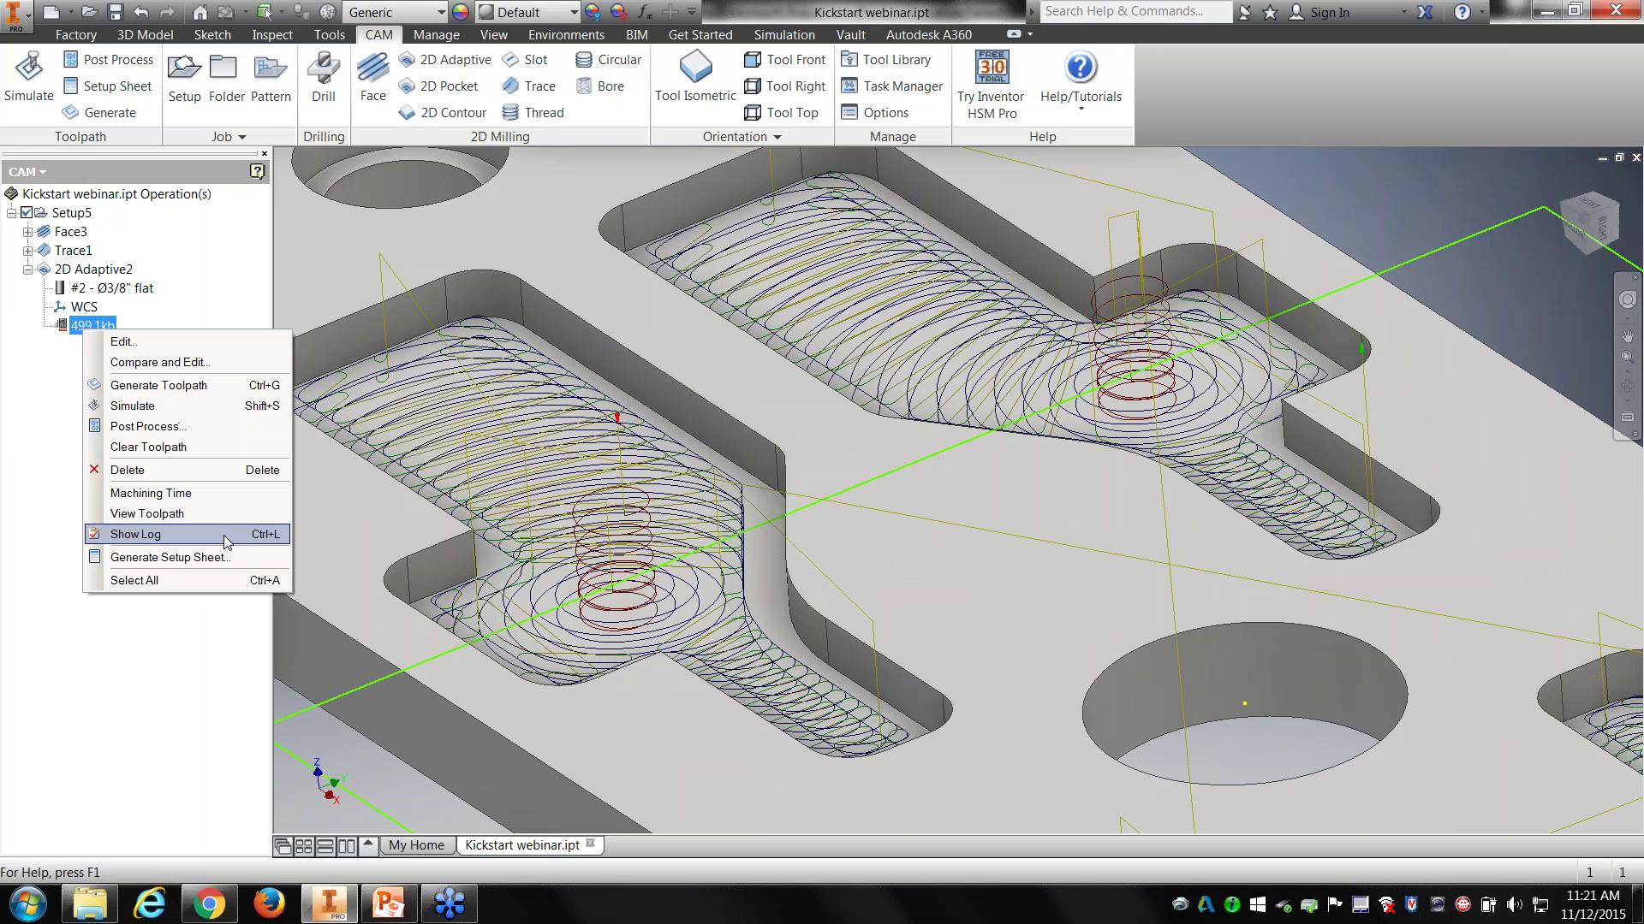
pyautogui.click(165, 494)
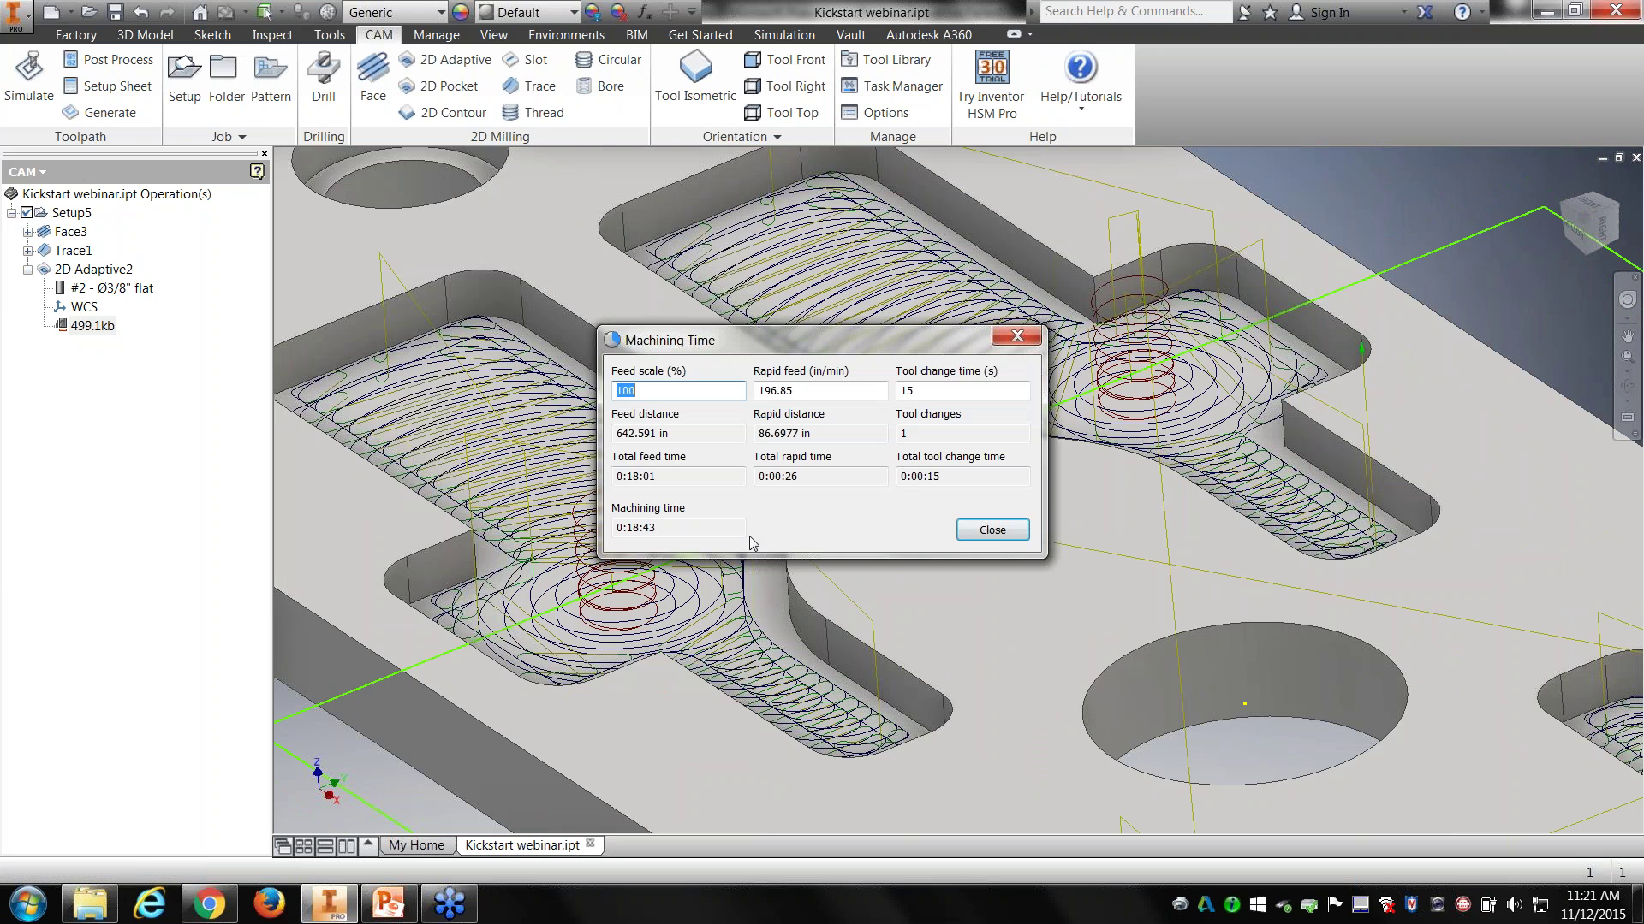
pyautogui.moveTo(820, 343); pyautogui.dragTo(981, 266)
pyautogui.moveTo(776, 451); pyautogui.dragTo(889, 451)
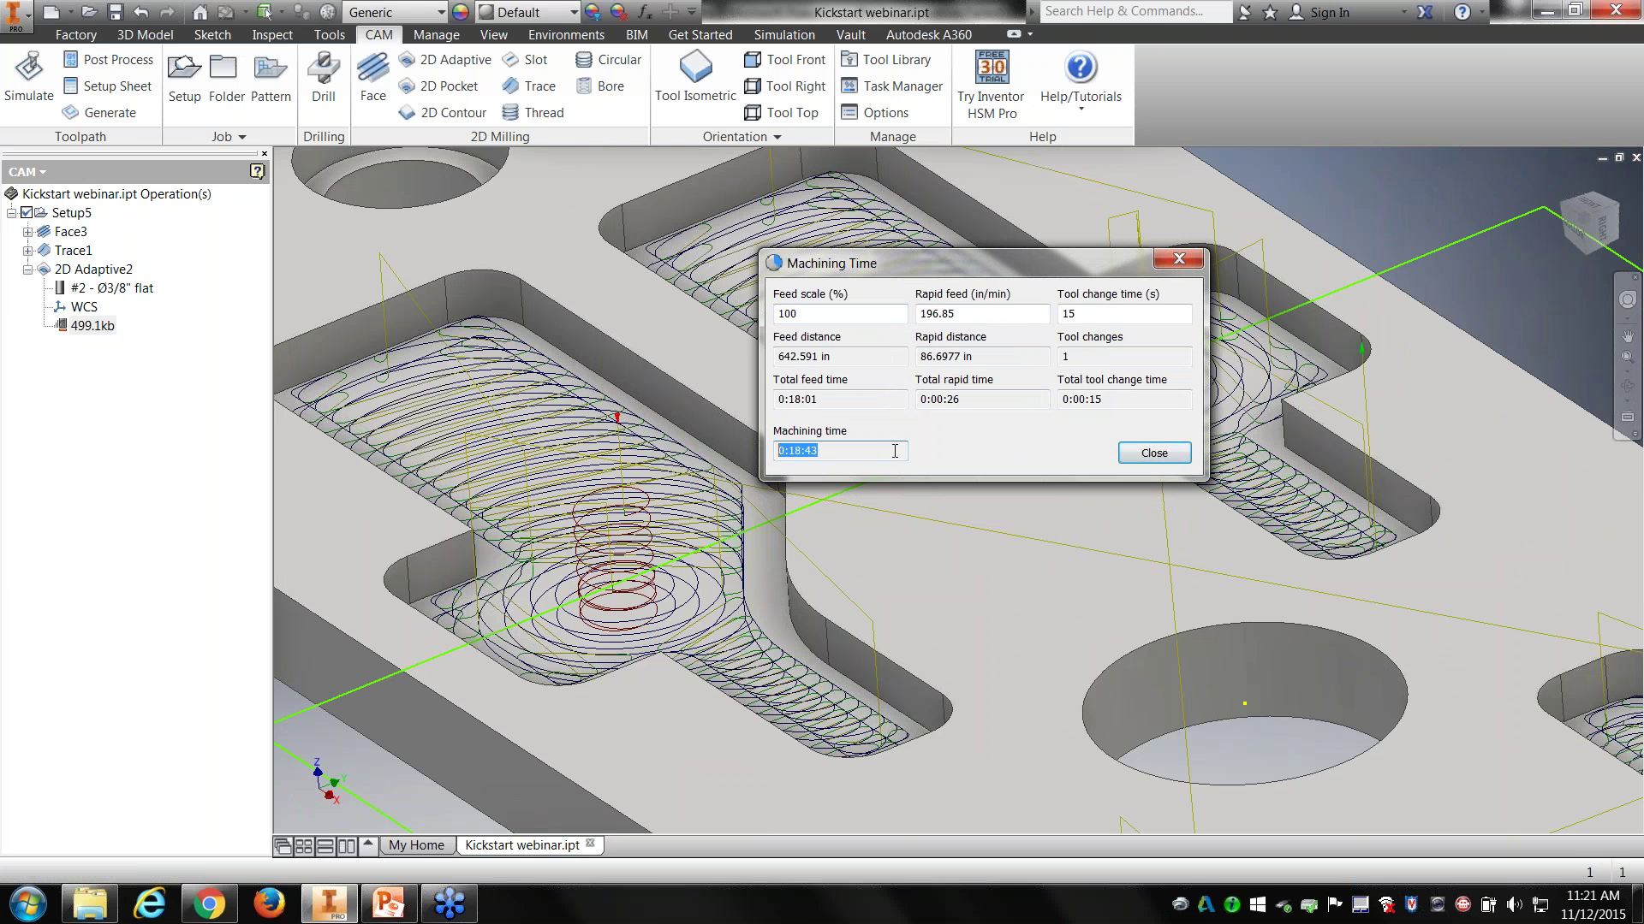
# Step: Recalculate the machining time with a 10 s tool change, 200 in/min rapid feed and 110% feed scale, and close the estimate
pyautogui.doubleClick(823, 315)
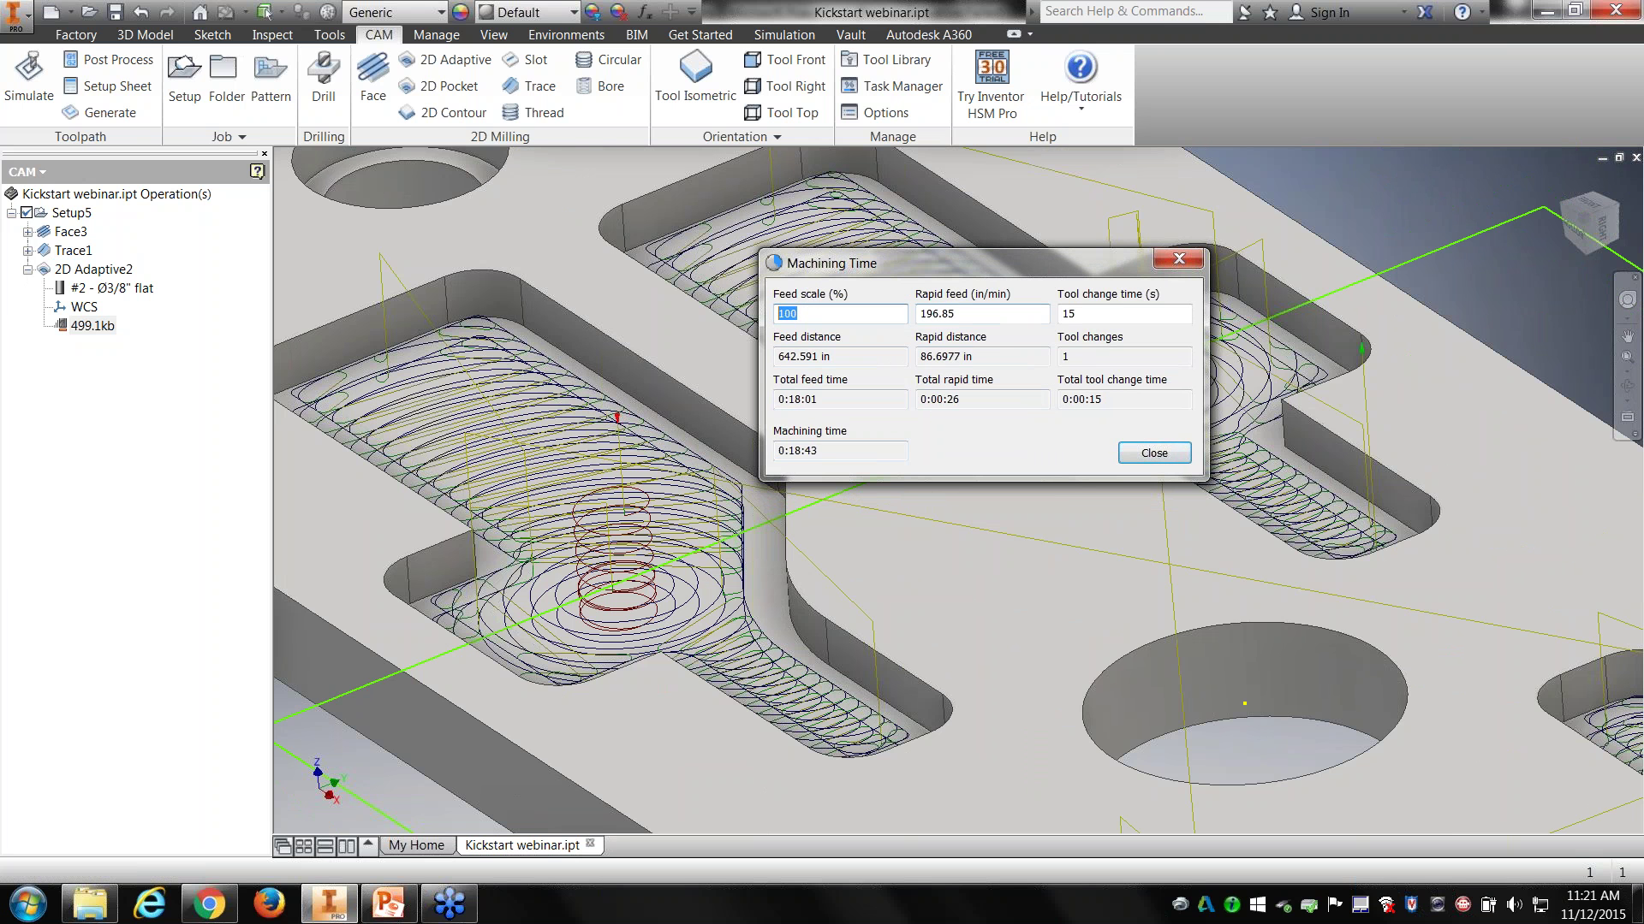
pyautogui.press('Tab')
pyautogui.press('Tab')
pyautogui.write('10')
pyautogui.hotkey('shift', 'Tab')
pyautogui.write('200')
pyautogui.hotkey('shift', 'Tab')
pyautogui.write('110')
pyautogui.click(1154, 454)
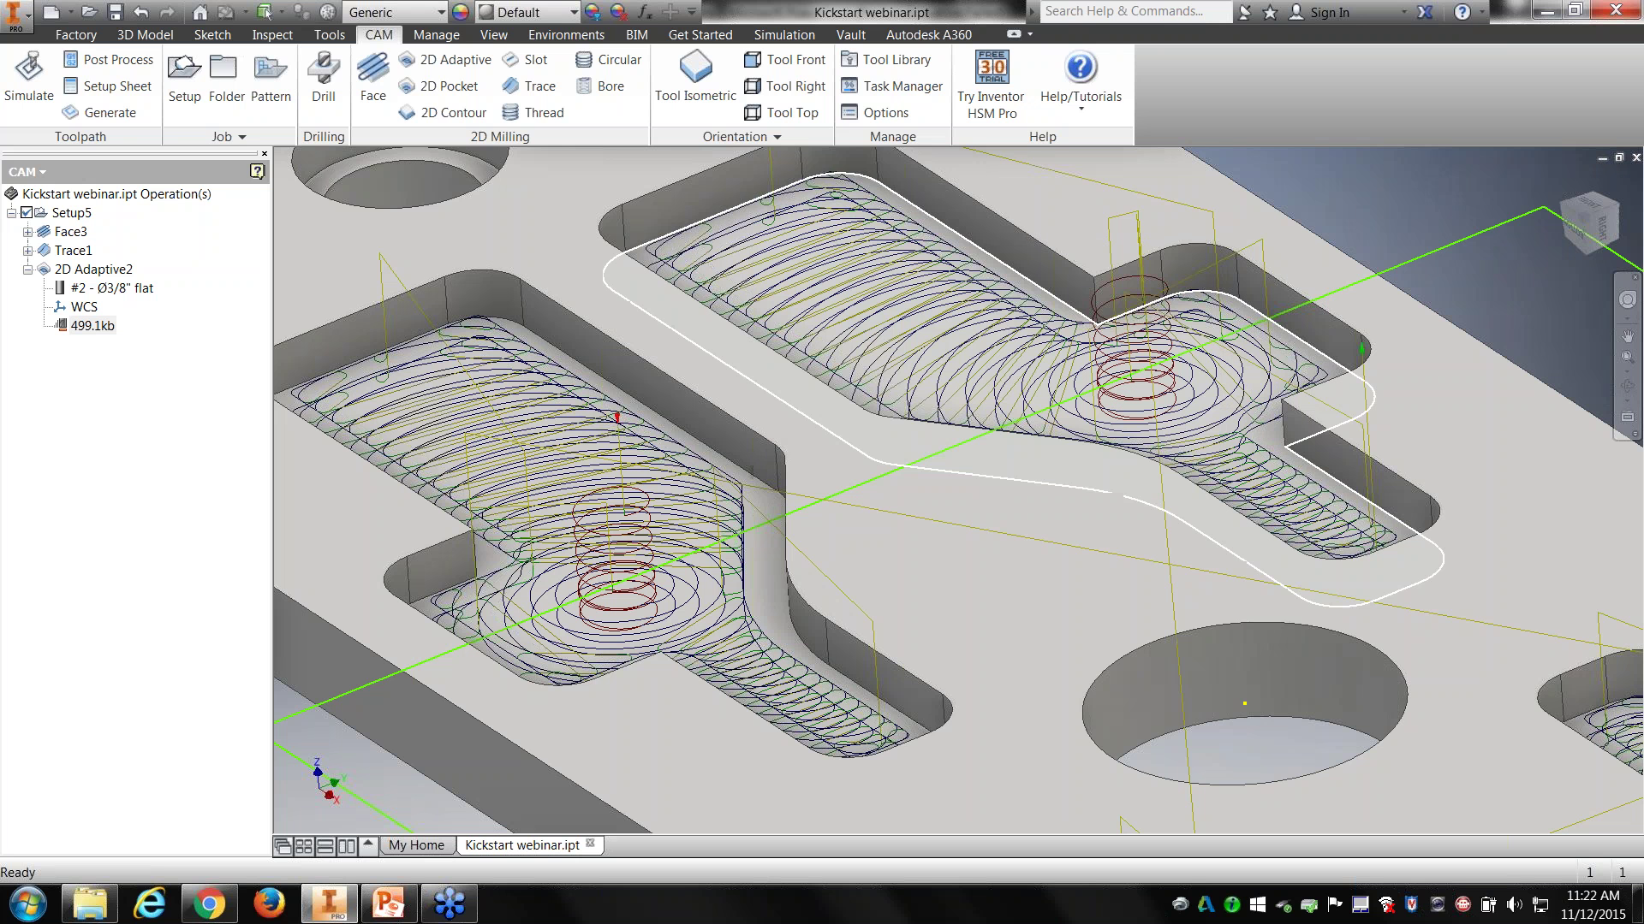
# Step: View the list of individual moves in the 2D Adaptive toolpath and place it clear of the pockets
pyautogui.rightClick(105, 330)
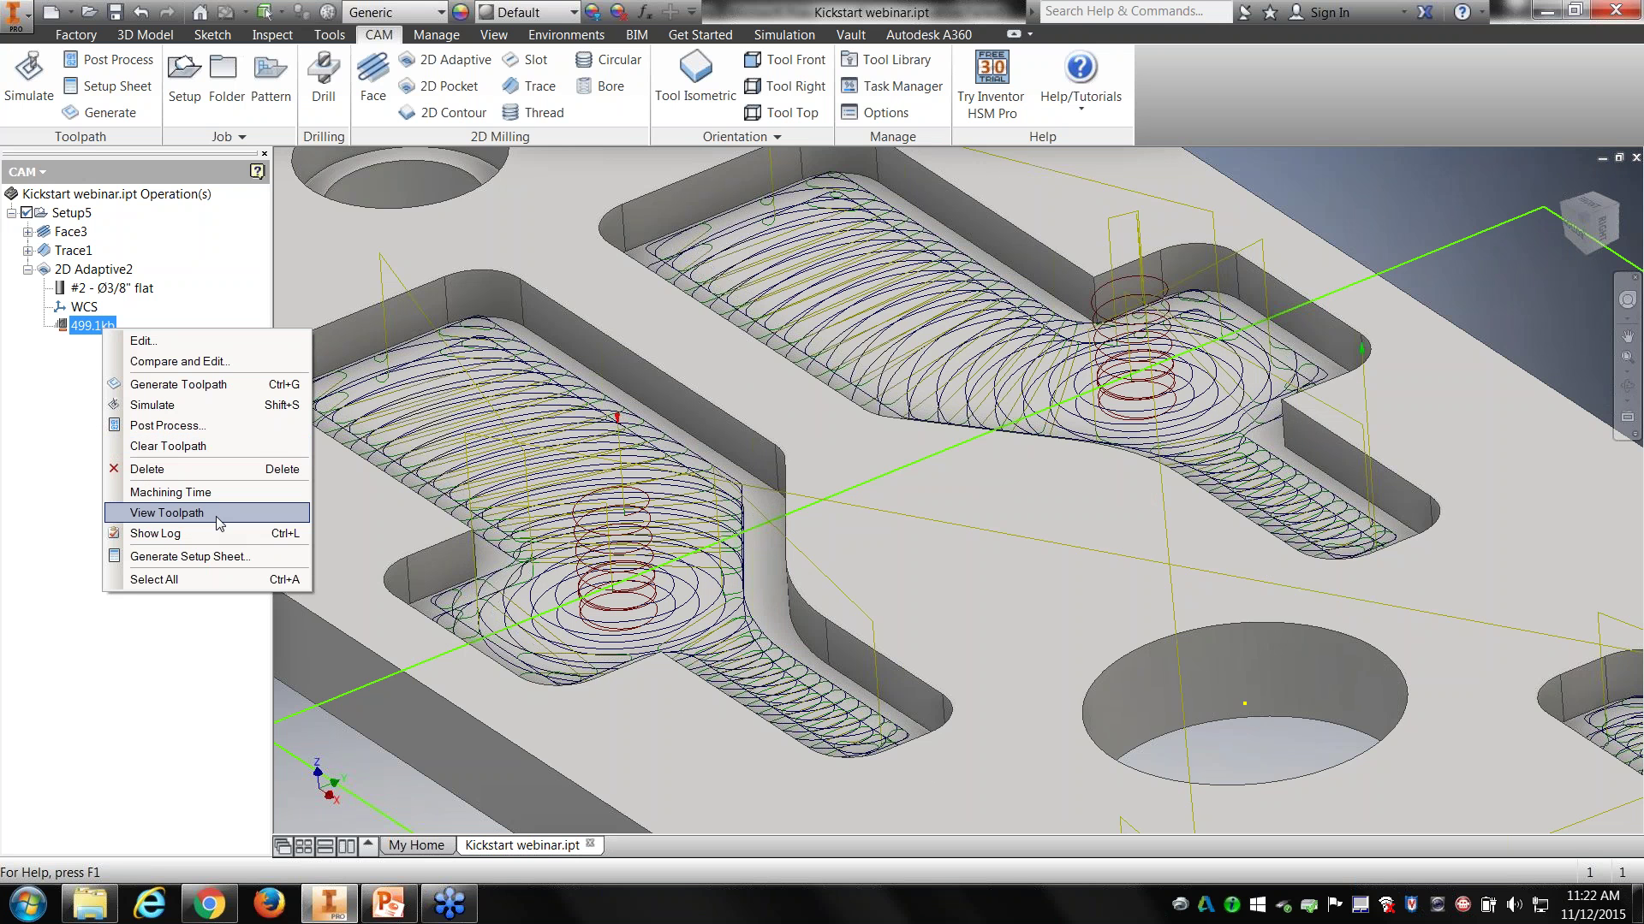
pyautogui.click(163, 513)
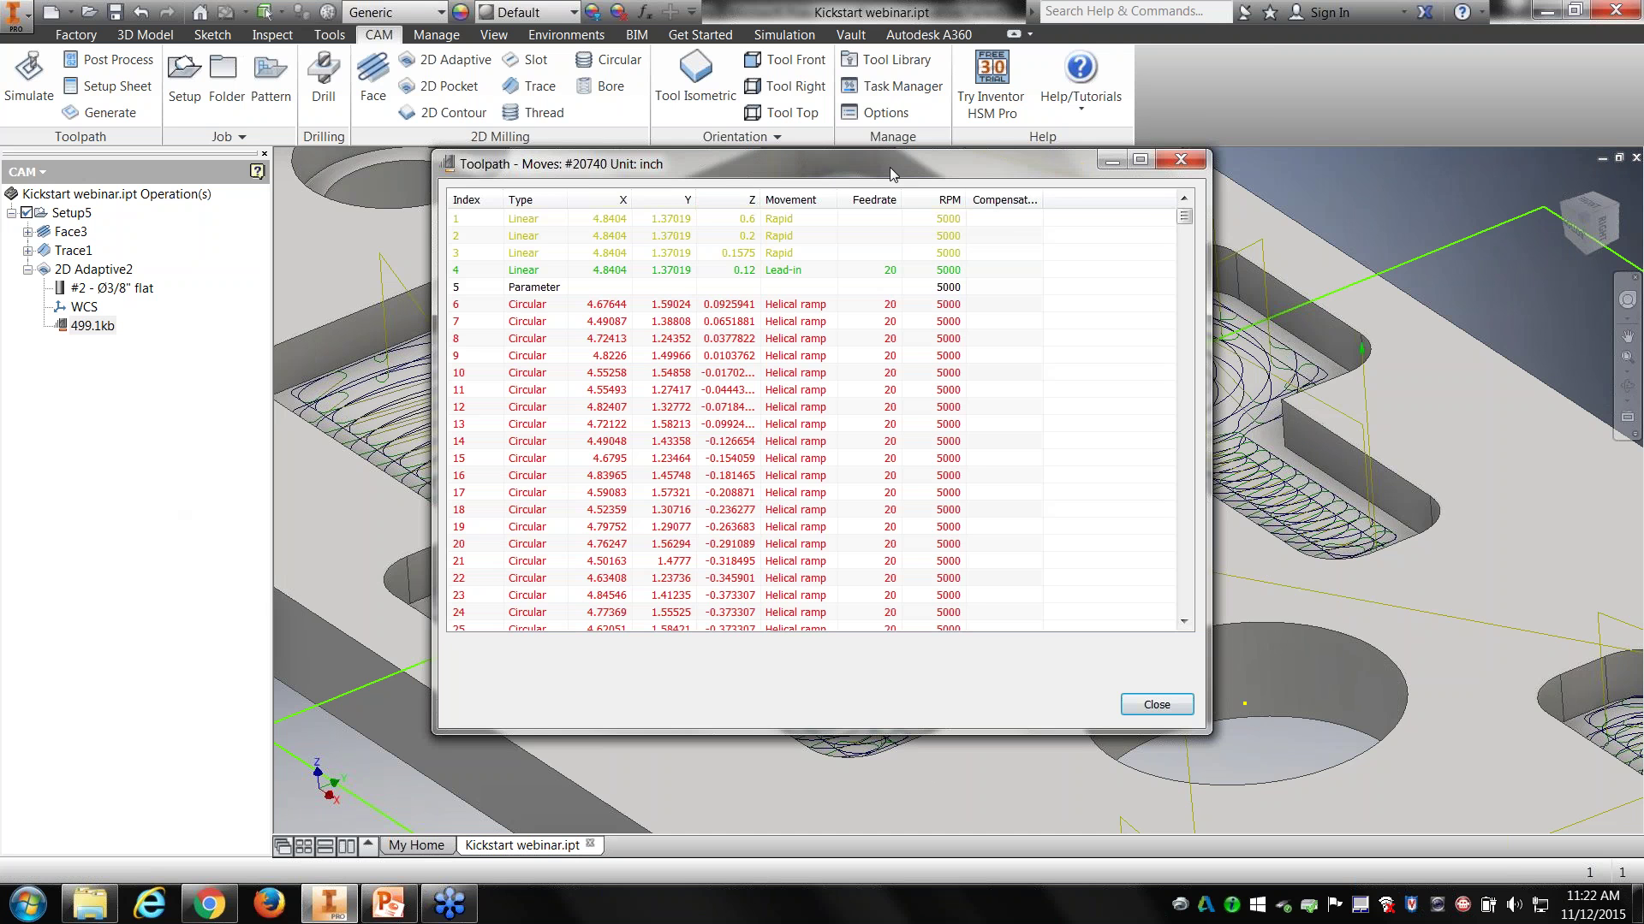
pyautogui.moveTo(890, 167); pyautogui.dragTo(1475, 182)
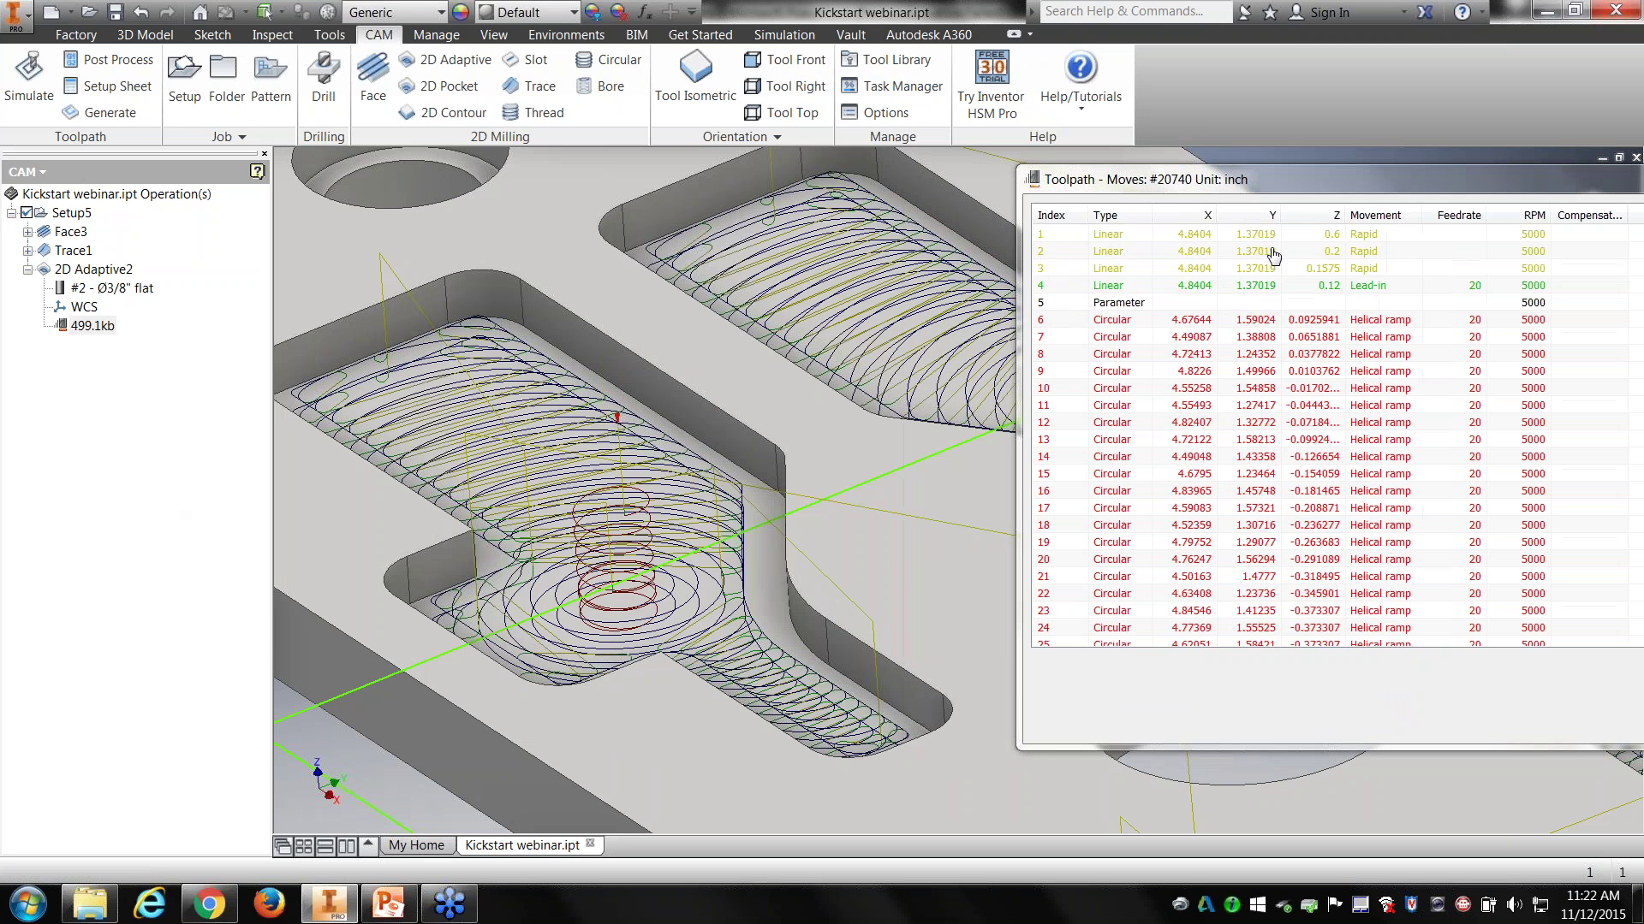
# Step: Step through the 2D Adaptive toolpath's listed moves from the first rapid through the helical ramp to the cutting moves, and close the list
pyautogui.moveTo(1270, 180); pyautogui.dragTo(1090, 181)
pyautogui.click(999, 236)
pyautogui.press('Down')
pyautogui.press('Down')
pyautogui.press('Down')
pyautogui.press('Down')
pyautogui.press('Down')
pyautogui.press('Down')
pyautogui.press('Down')
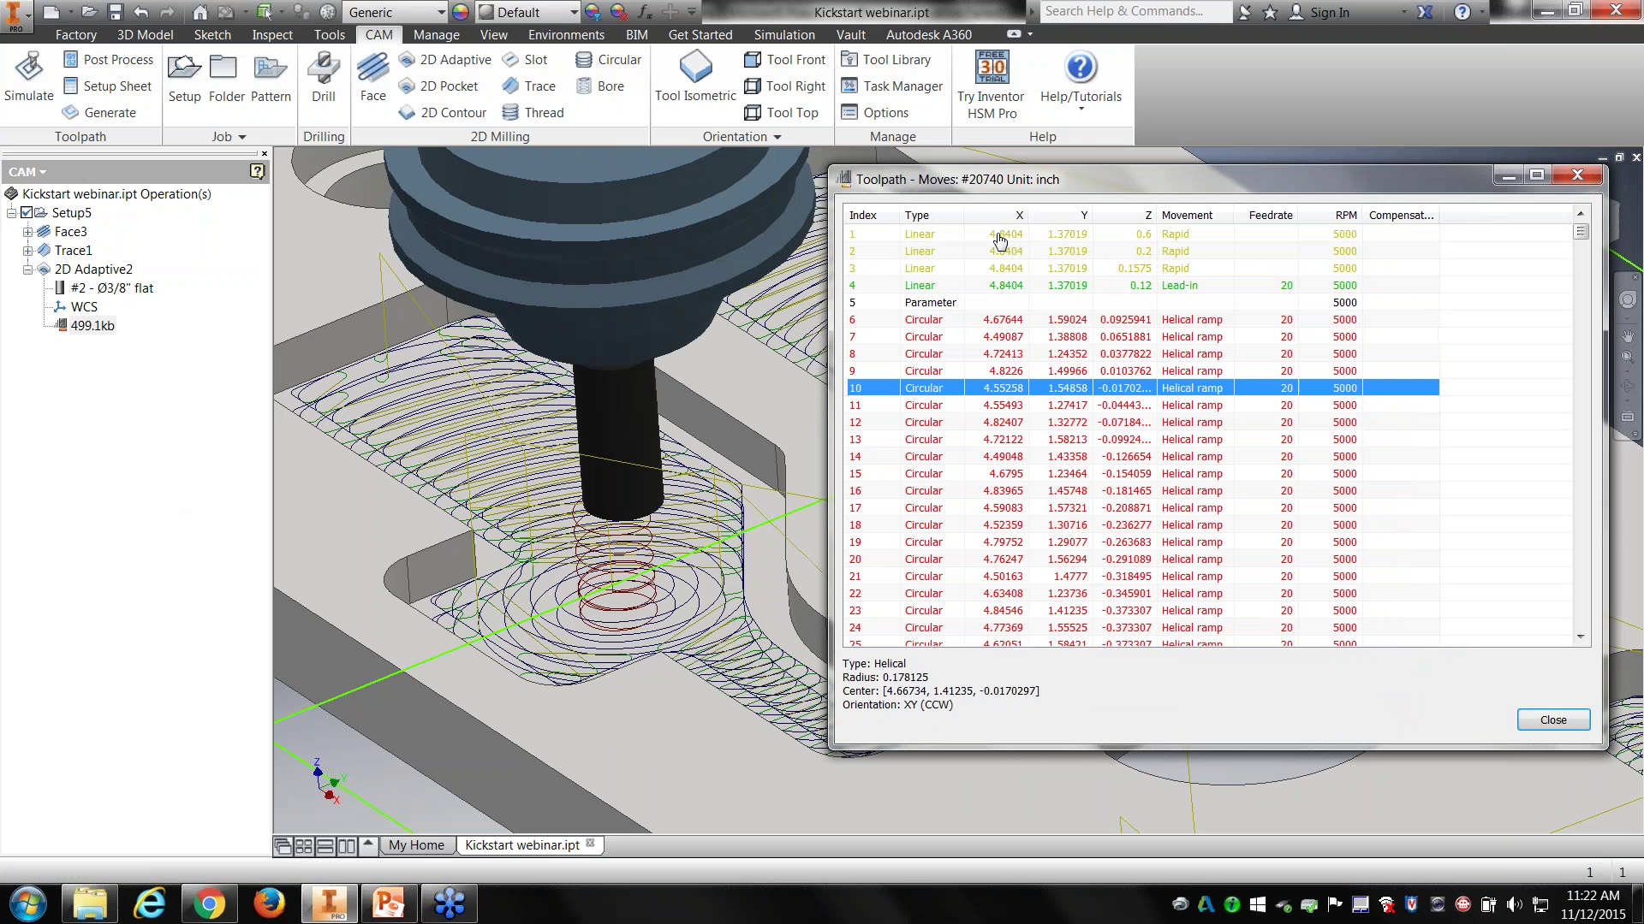
pyautogui.press('Down')
pyautogui.press('Down')
pyautogui.press('Down')
pyautogui.press('Down')
pyautogui.press('Down')
pyautogui.press('Down')
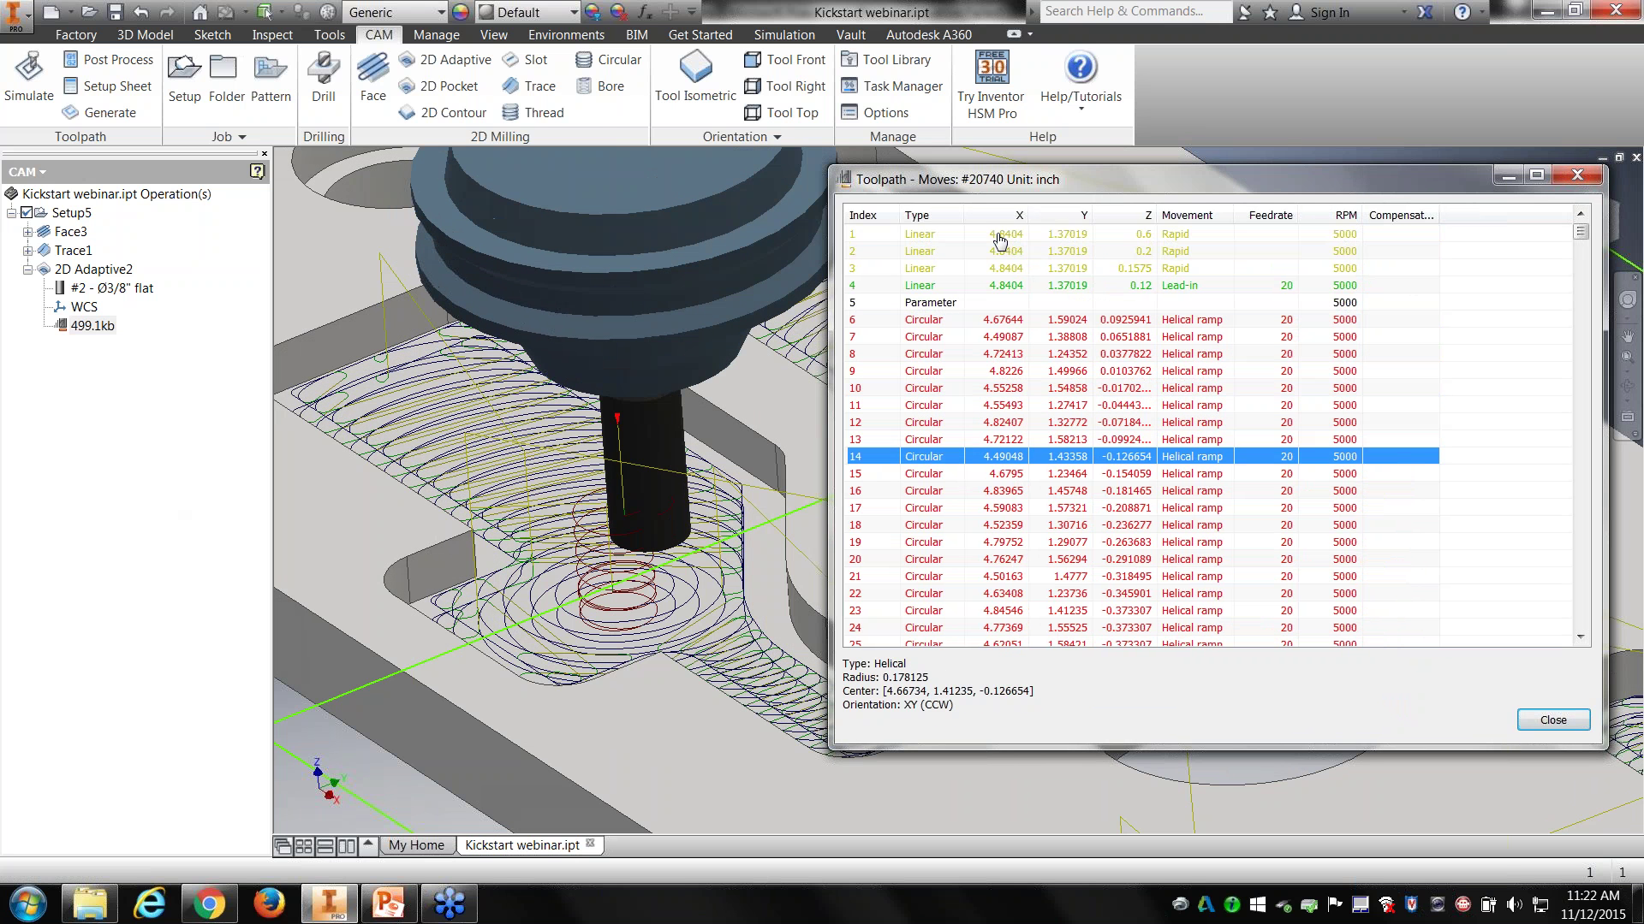
pyautogui.press('Down')
pyautogui.press('Down')
pyautogui.press('Down')
pyautogui.press('Down')
pyautogui.press('Down')
pyautogui.press('Down')
pyautogui.press('Down')
pyautogui.press('Down')
pyautogui.press('Down')
pyautogui.press('Down')
pyautogui.press('Down')
pyautogui.press('Down')
pyautogui.press('Down')
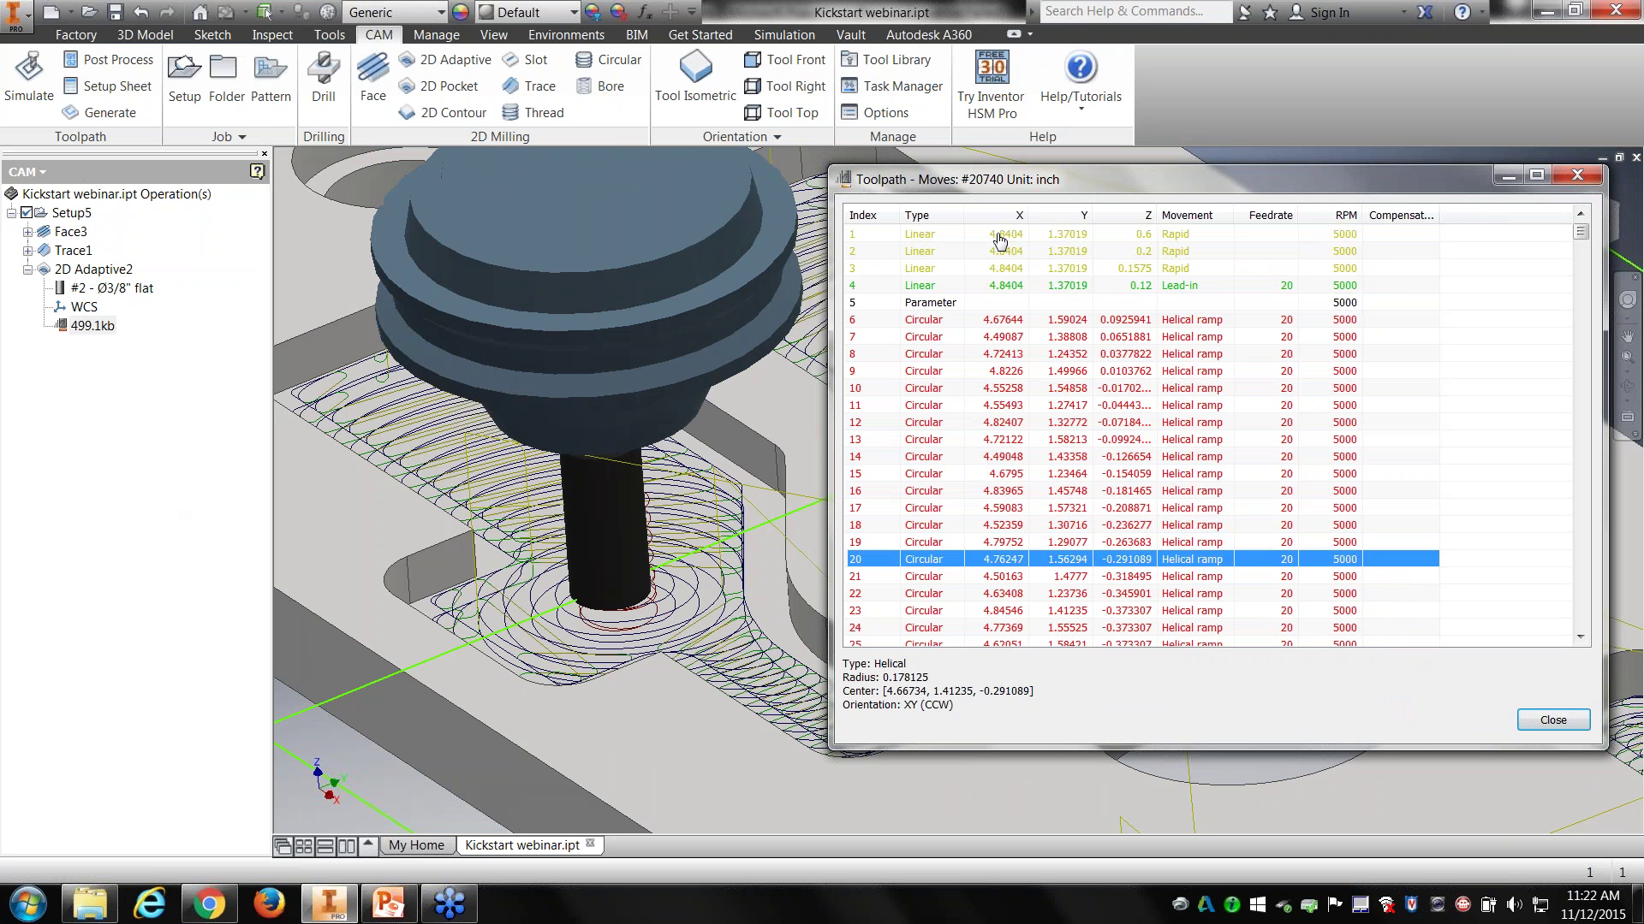
pyautogui.press('Down')
pyautogui.press('Down')
pyautogui.press('Down')
pyautogui.press('Down')
pyautogui.press('Down')
pyautogui.press('Down')
pyautogui.press('Down')
pyautogui.press('Down')
pyautogui.press('Down')
pyautogui.press('Down')
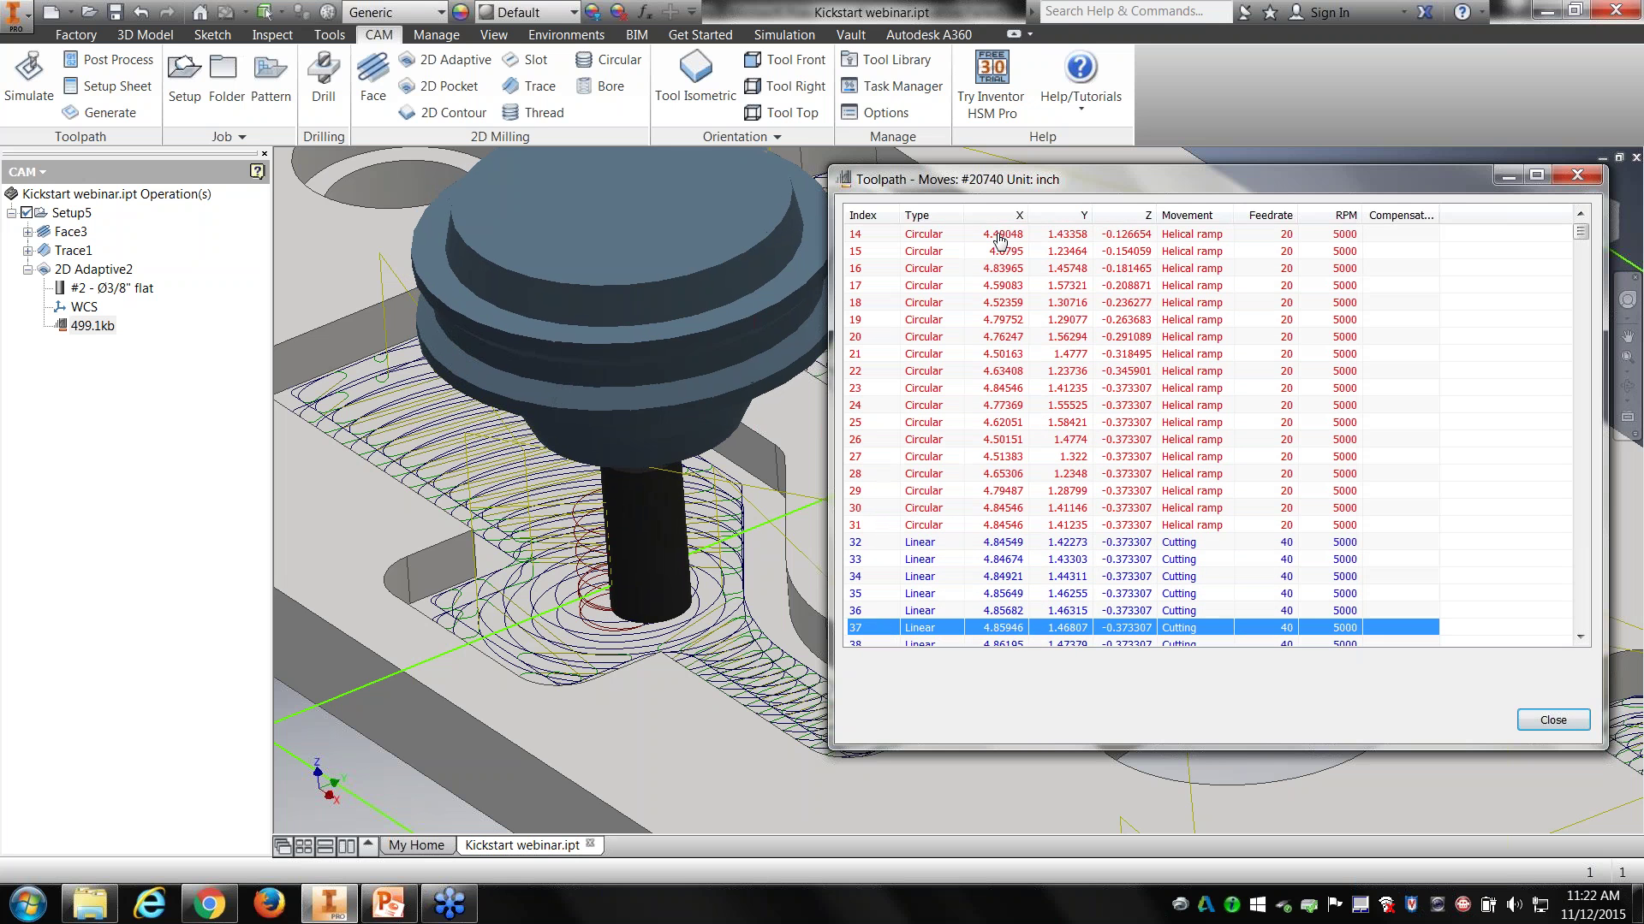
pyautogui.click(1556, 723)
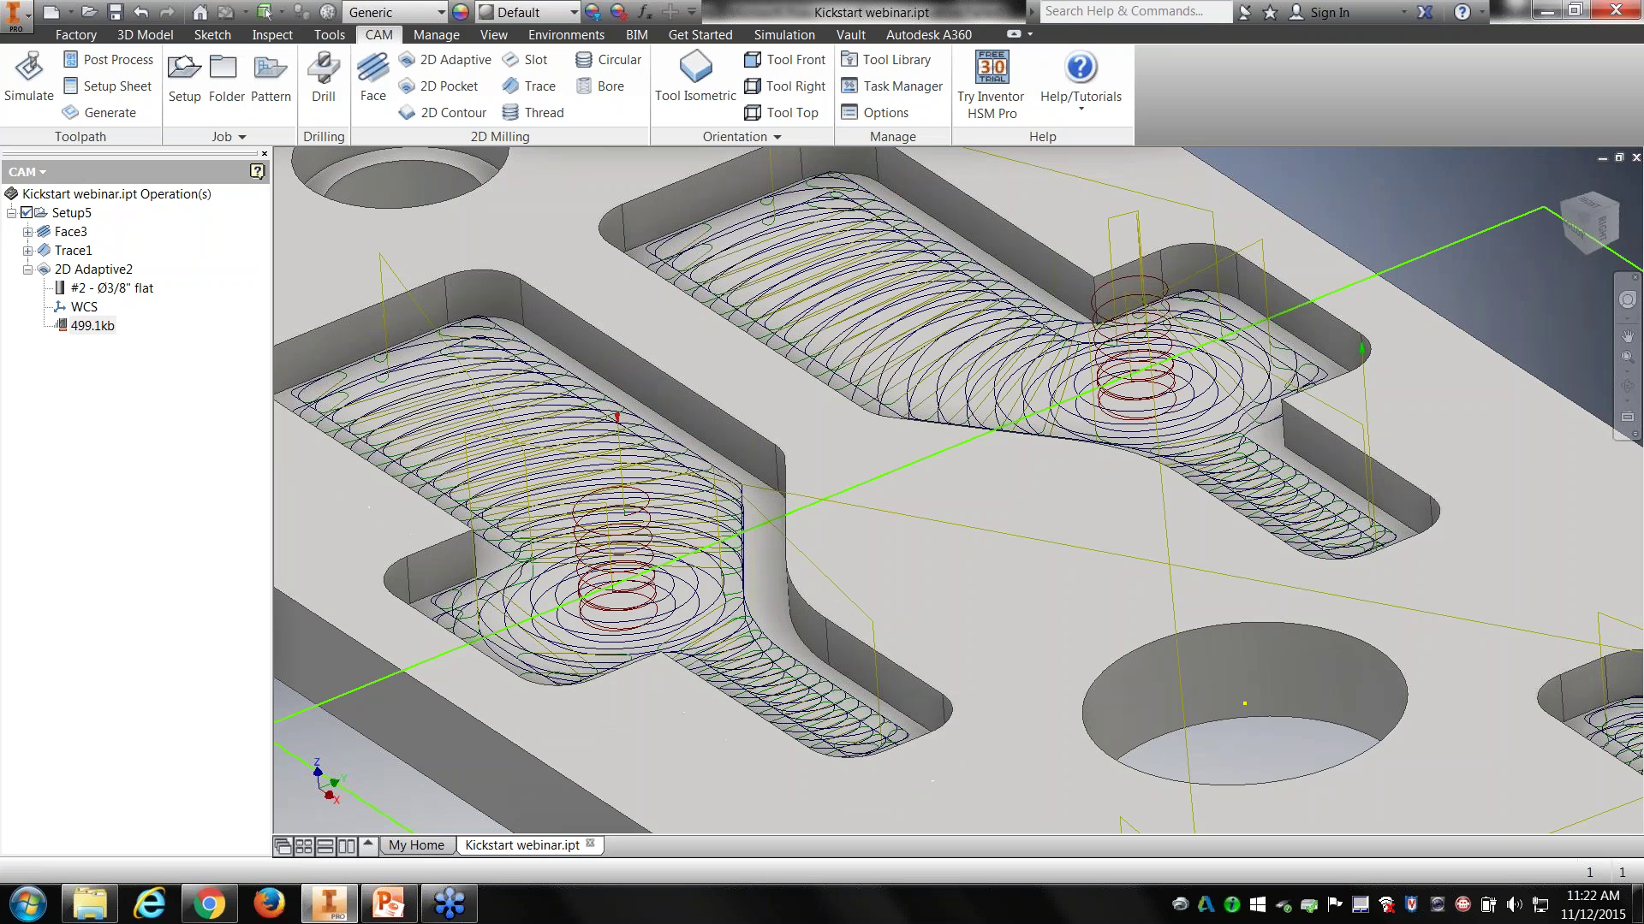
# Step: Examine the adaptive toolpath across all four pockets of the plate, and clear the operation selection to hide it
pyautogui.moveTo(959, 480); pyautogui.dragTo(919, 522, button='middle')
pyautogui.scroll(-5, 582, 589)
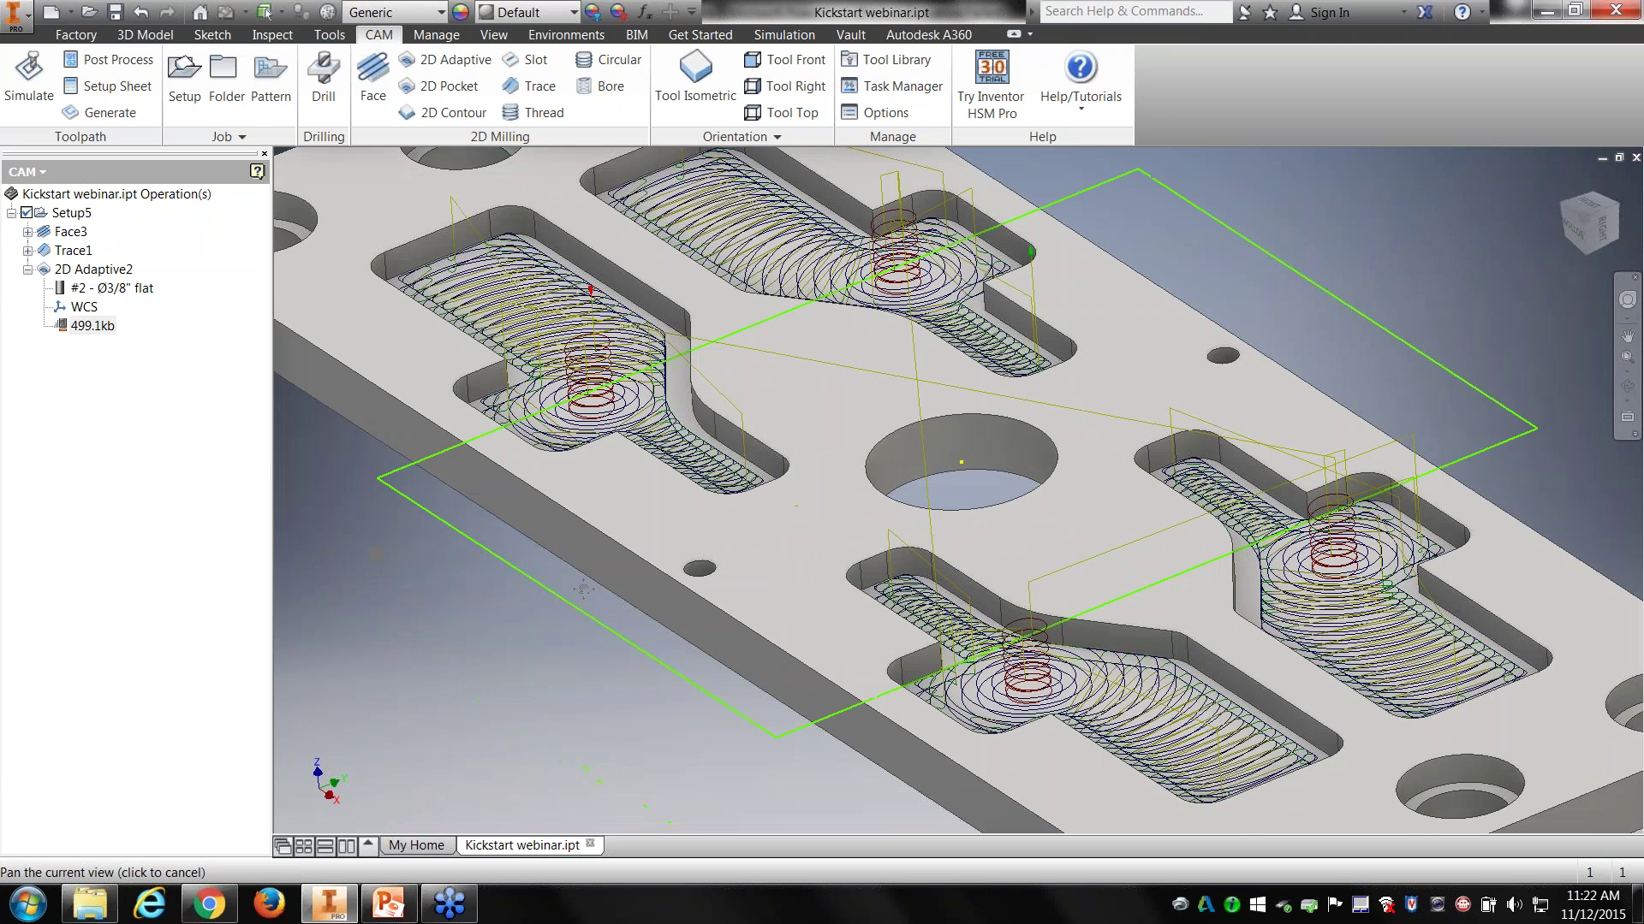
pyautogui.moveTo(582, 589); pyautogui.dragTo(502, 623, button='middle')
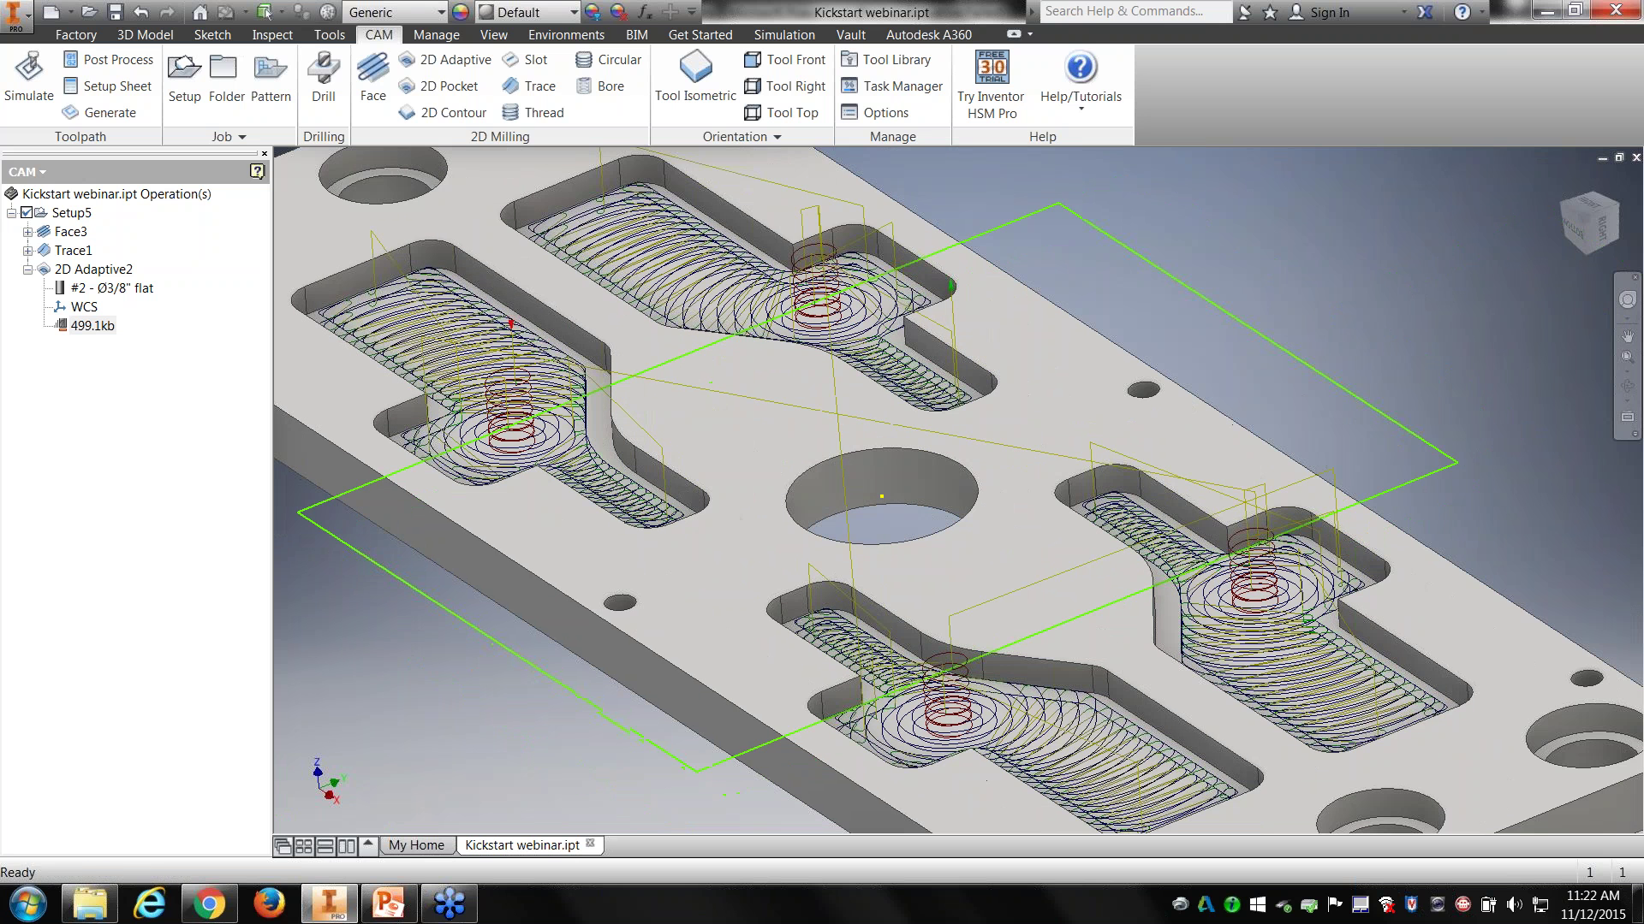
pyautogui.moveTo(954, 621)
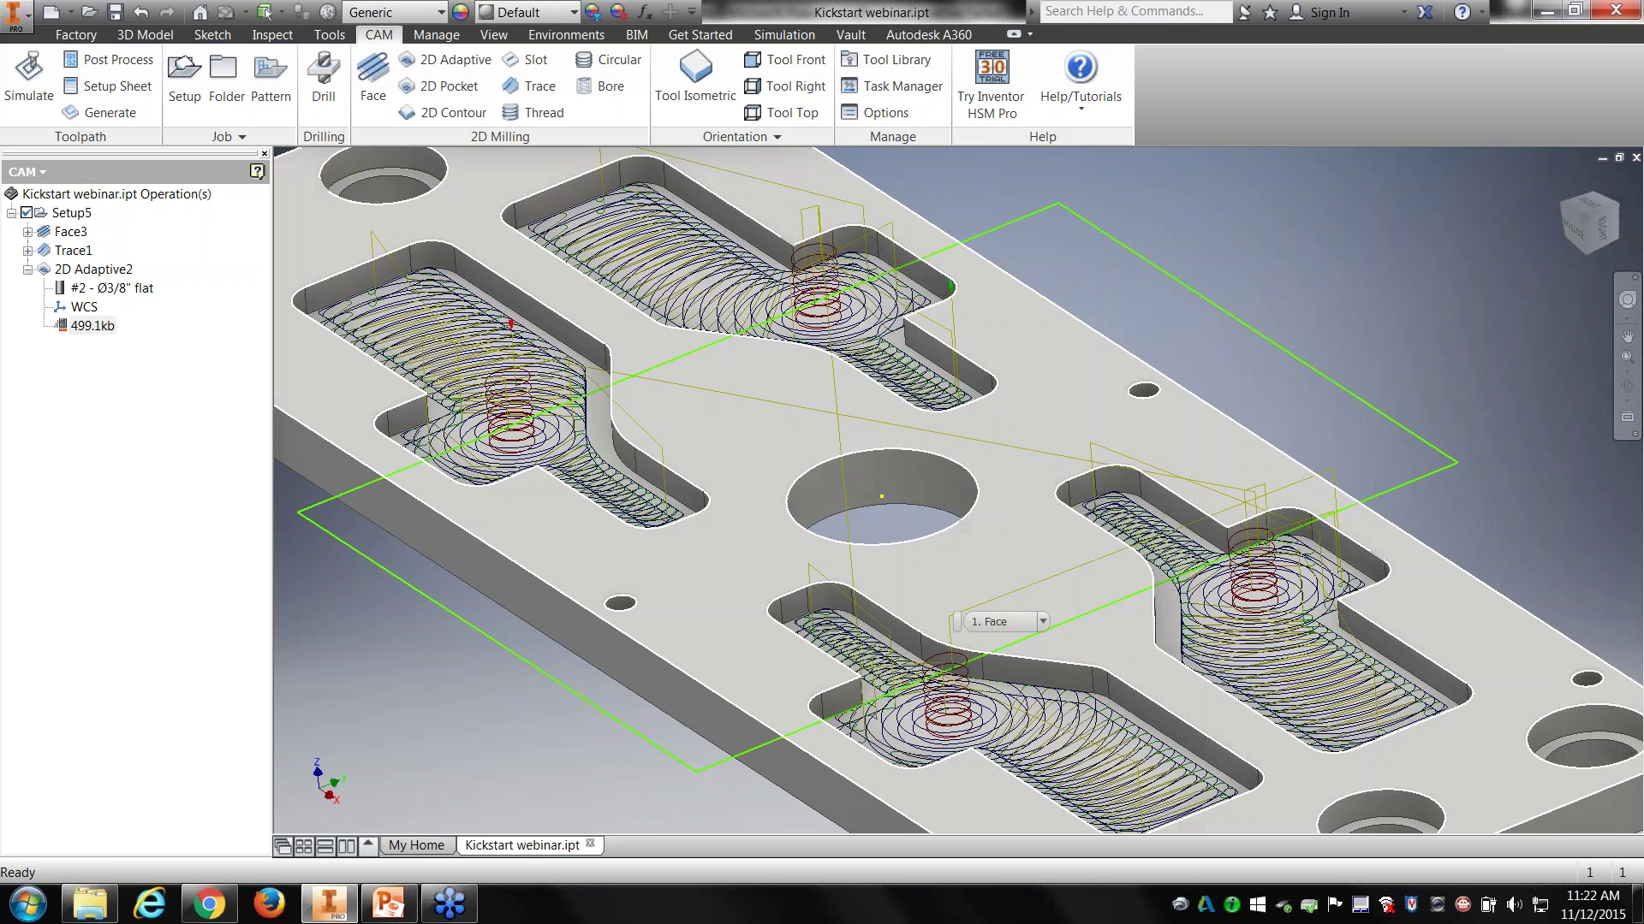
pyautogui.moveTo(668, 454); pyautogui.dragTo(754, 483, button='middle')
pyautogui.click(301, 429)
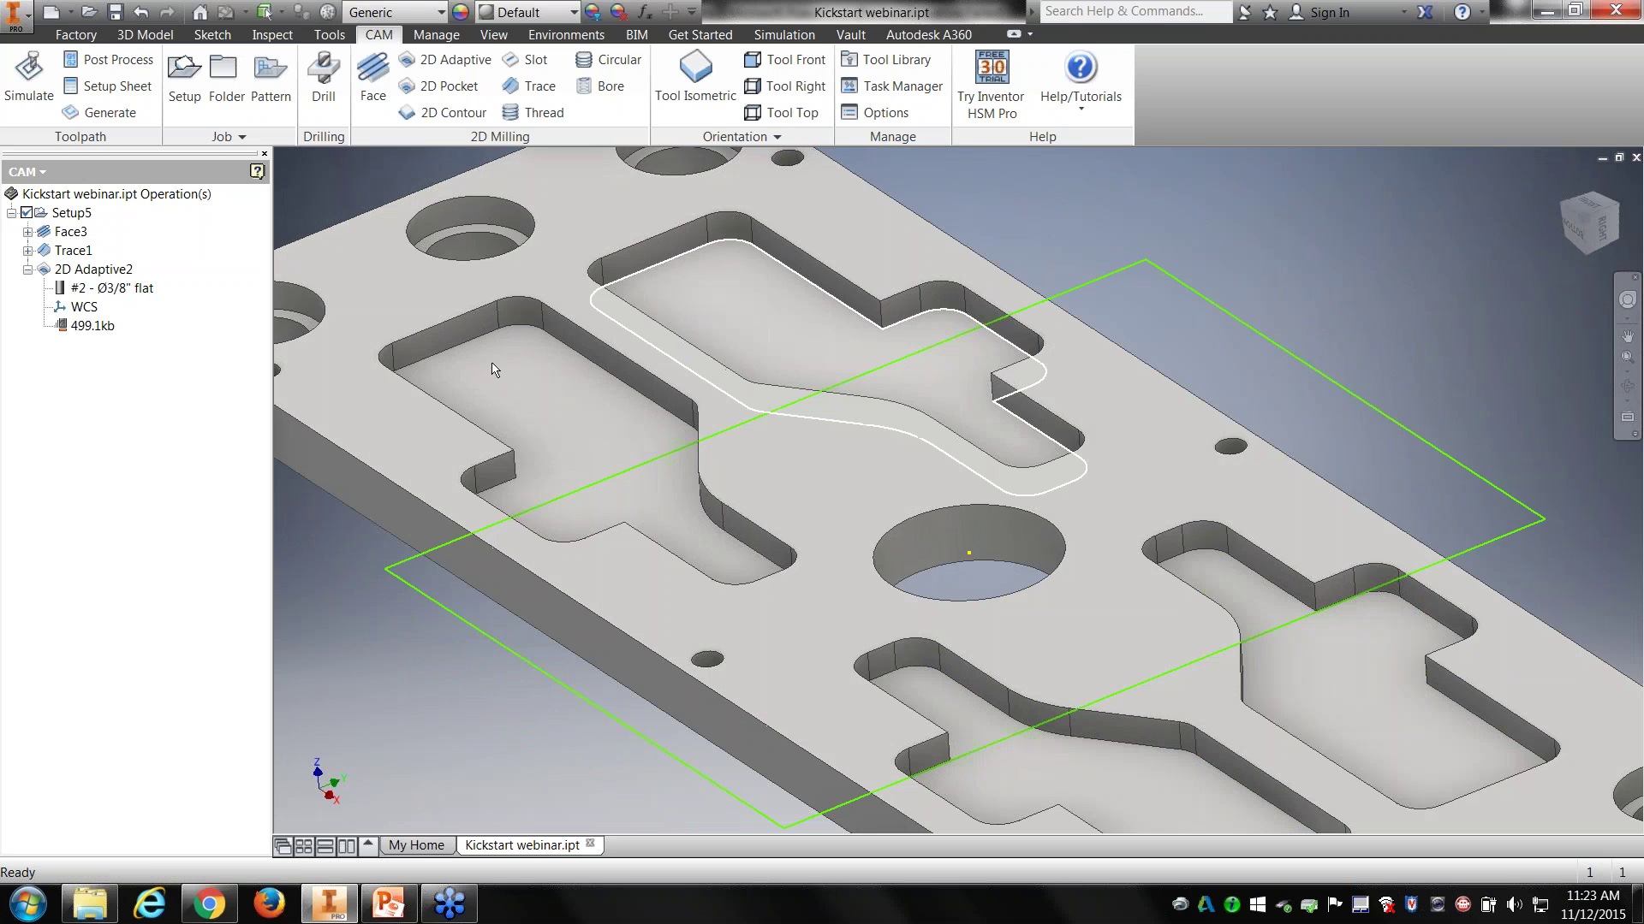
# Step: Create a derived 2D Pocket operation from the 2D Adaptive operation and look through its settings
pyautogui.rightClick(115, 272)
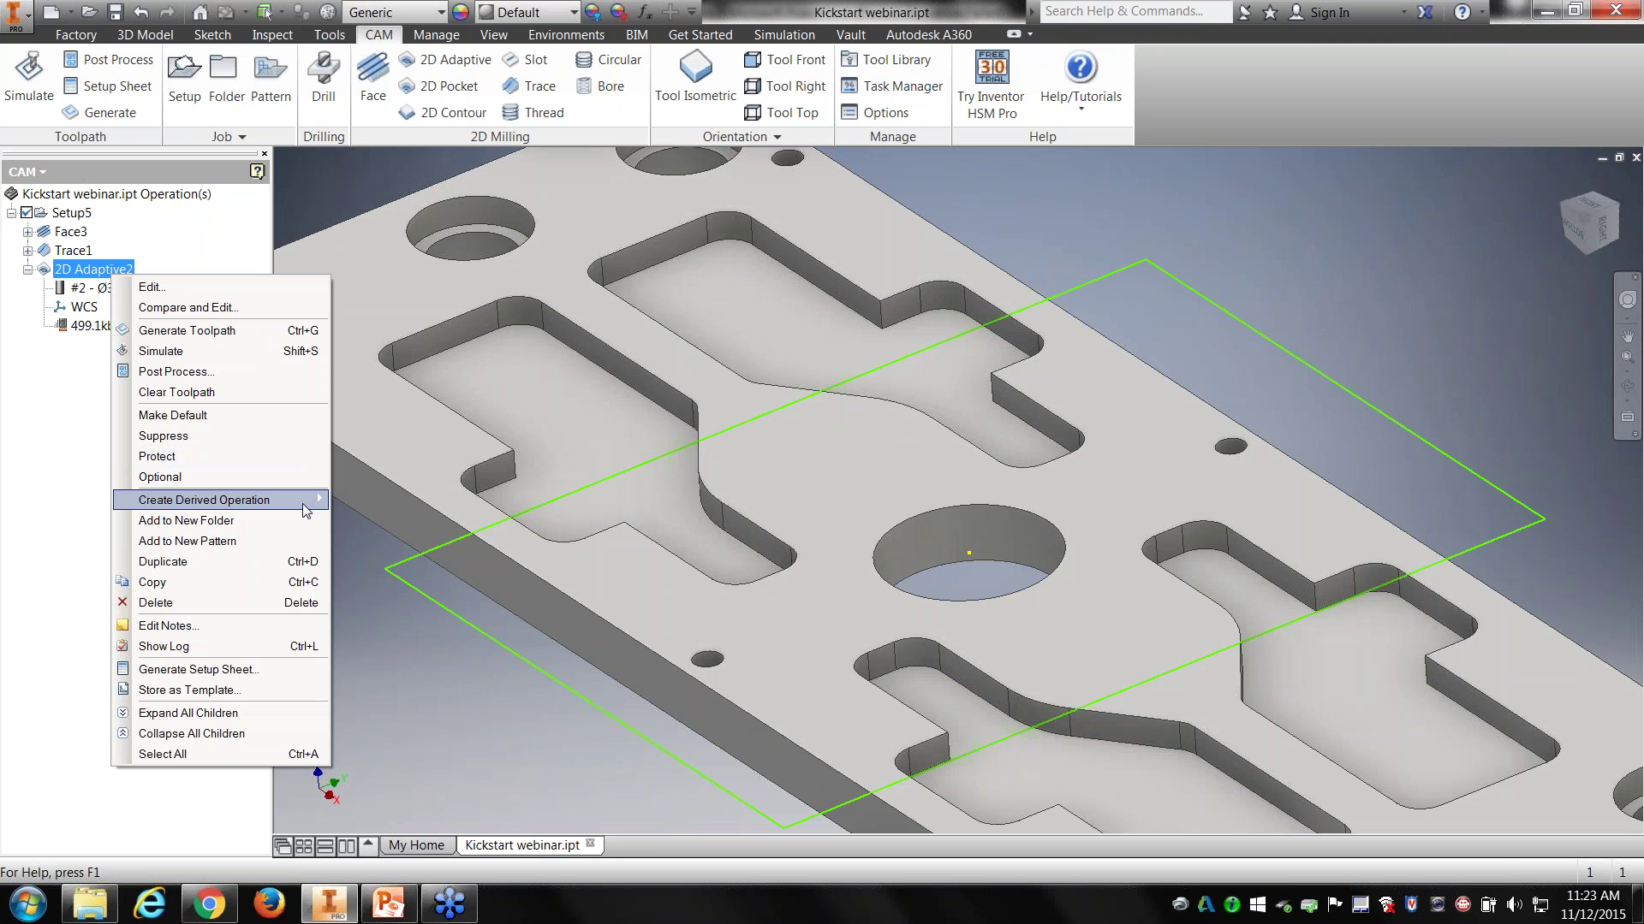
pyautogui.moveTo(305, 505)
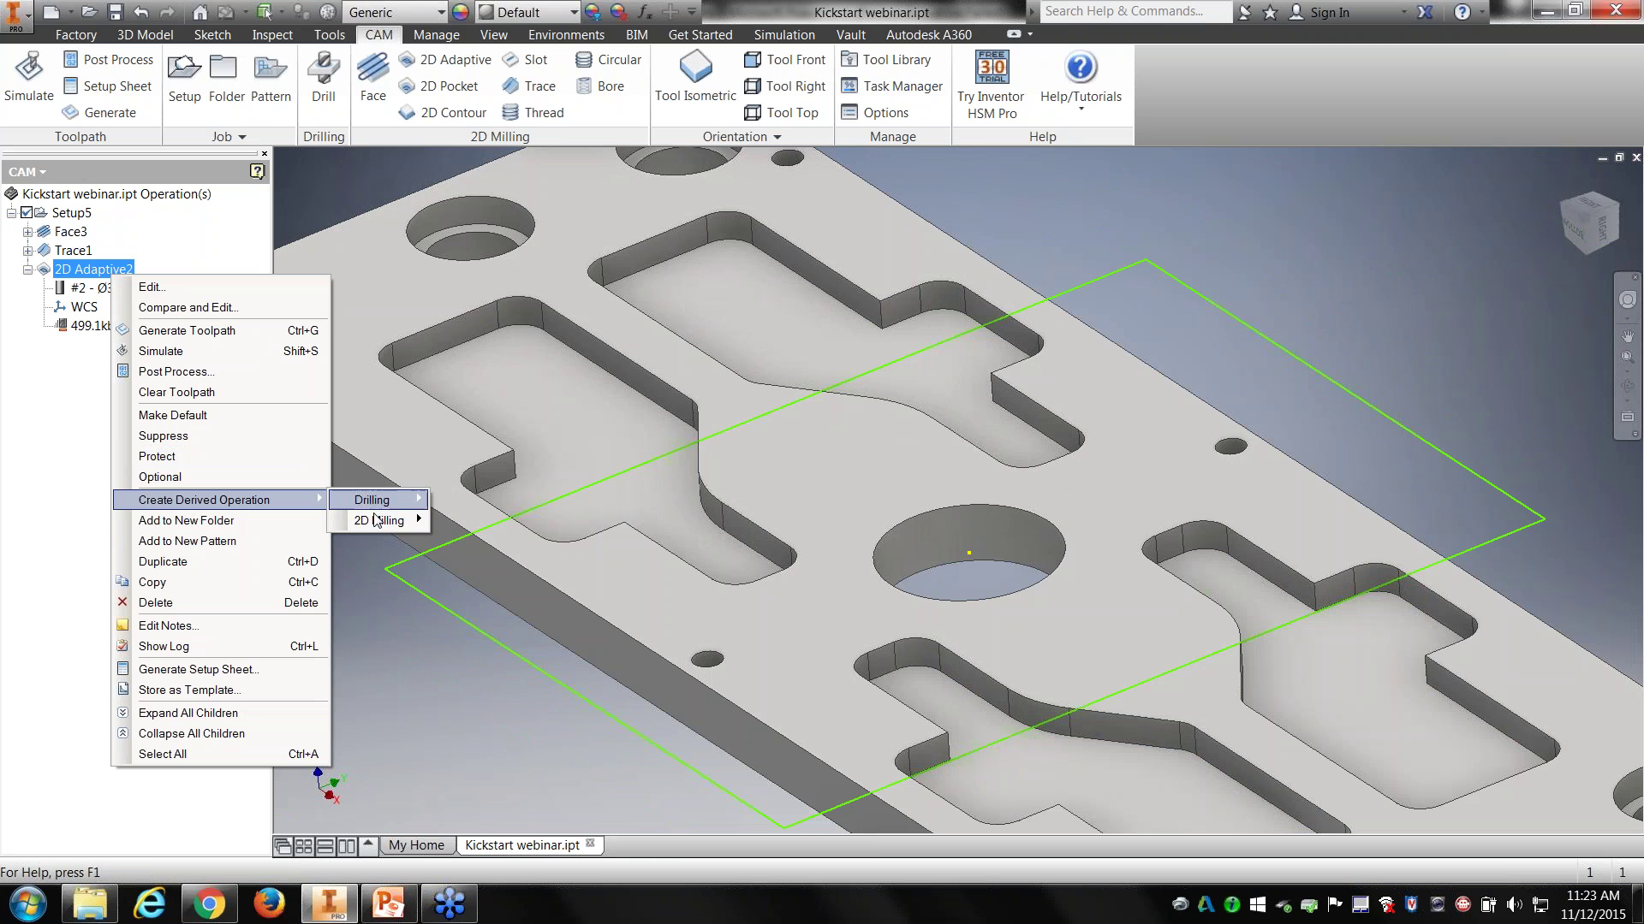
pyautogui.moveTo(387, 521)
pyautogui.click(482, 562)
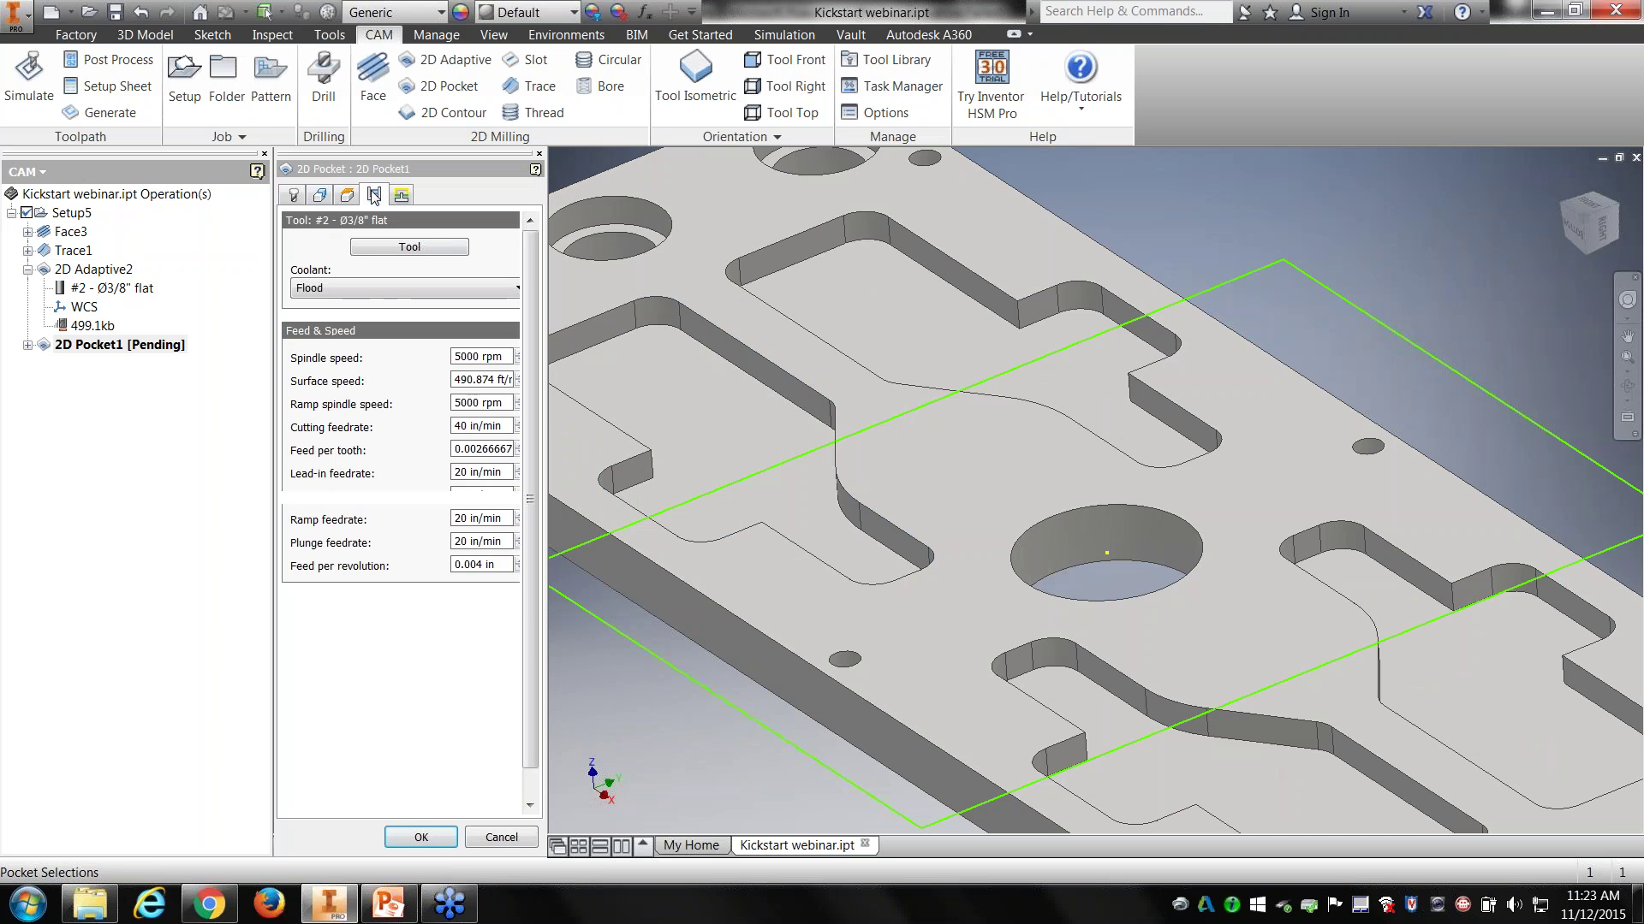
pyautogui.click(374, 196)
pyautogui.click(319, 196)
pyautogui.click(294, 196)
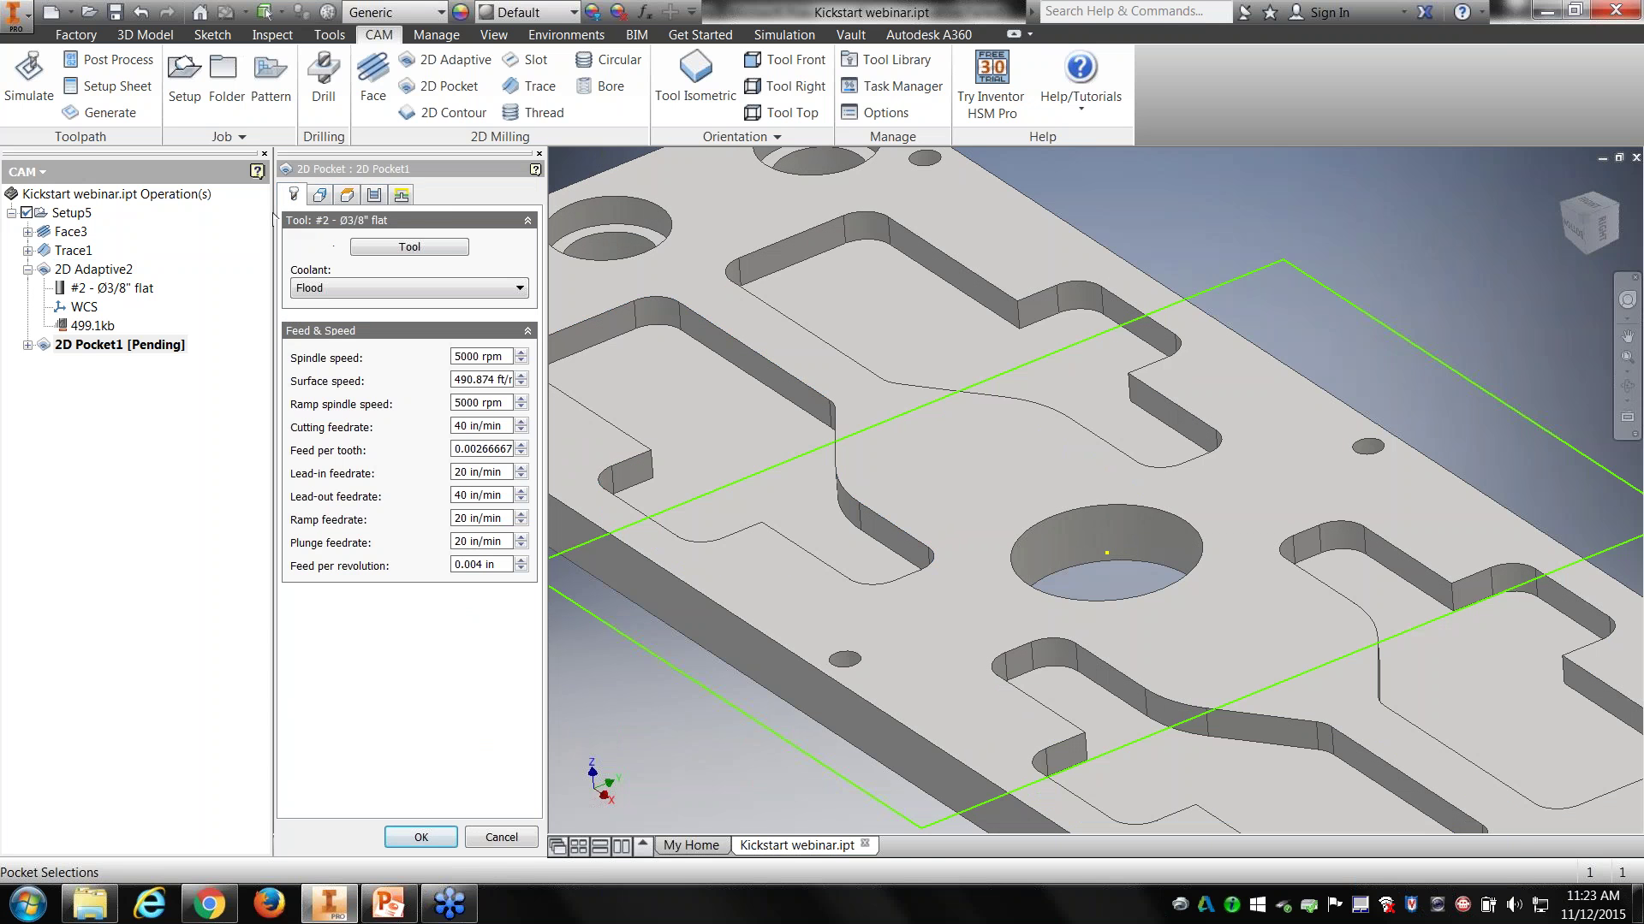
# Step: Duplicate the #2 Ø3/8" flat mill in the 2D Pocket operation's tool selection
pyautogui.click(442, 250)
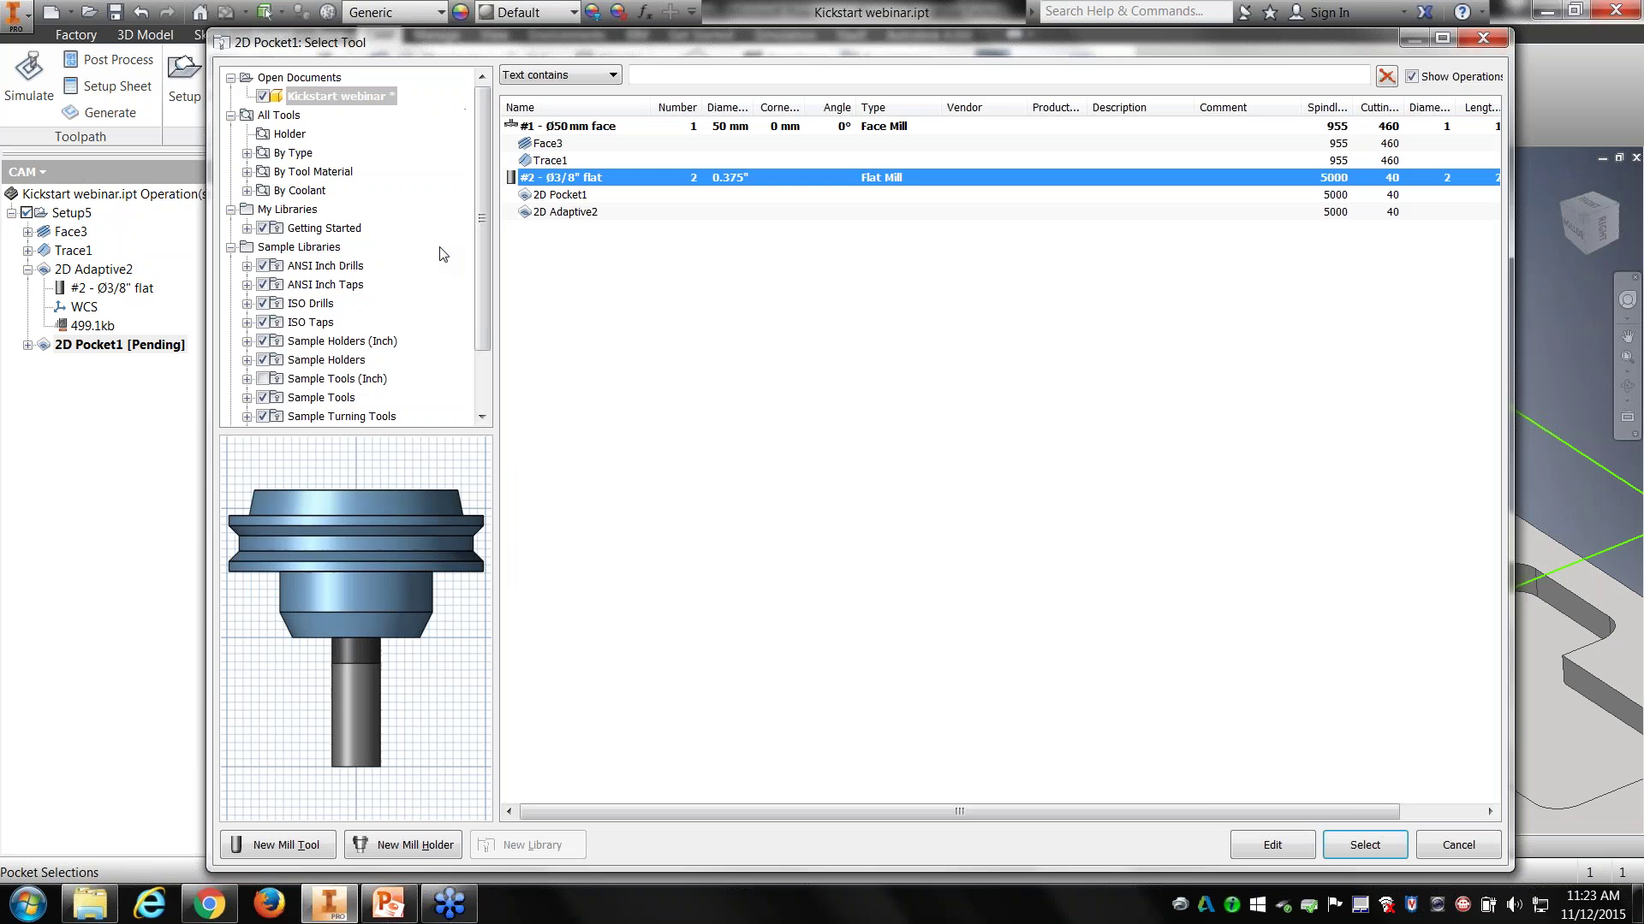
pyautogui.rightClick(592, 180)
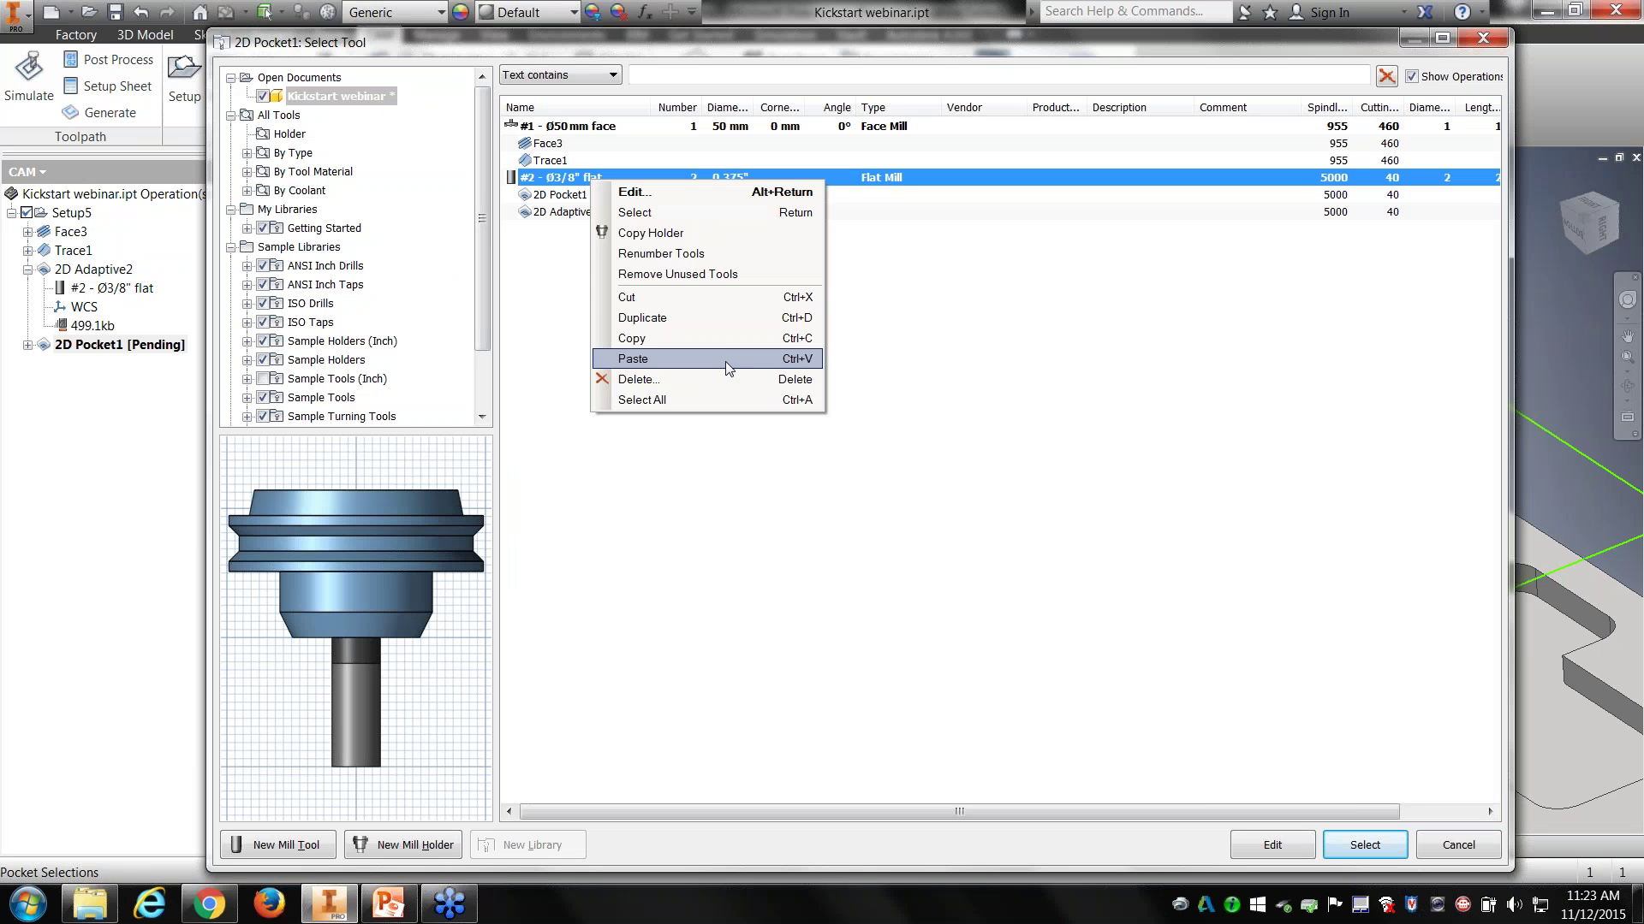
pyautogui.click(693, 315)
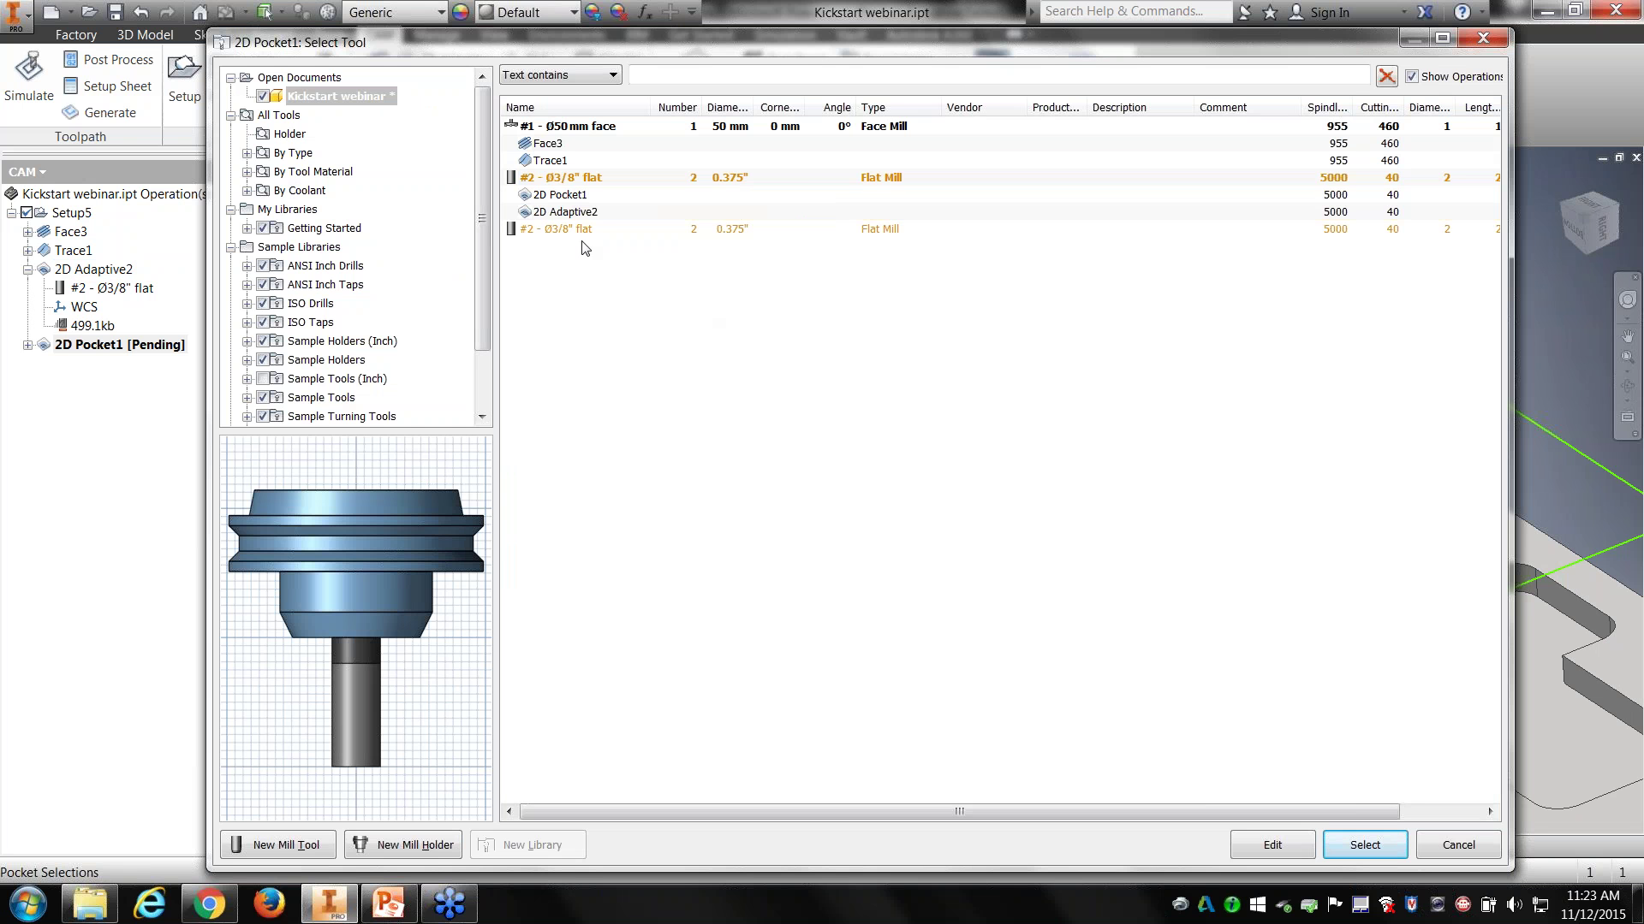
# Step: Set the duplicated flat mill's diameter to 0.1875 in and its number to 3, and assign it to the 2D Pocket operation
pyautogui.rightClick(574, 228)
pyautogui.click(615, 237)
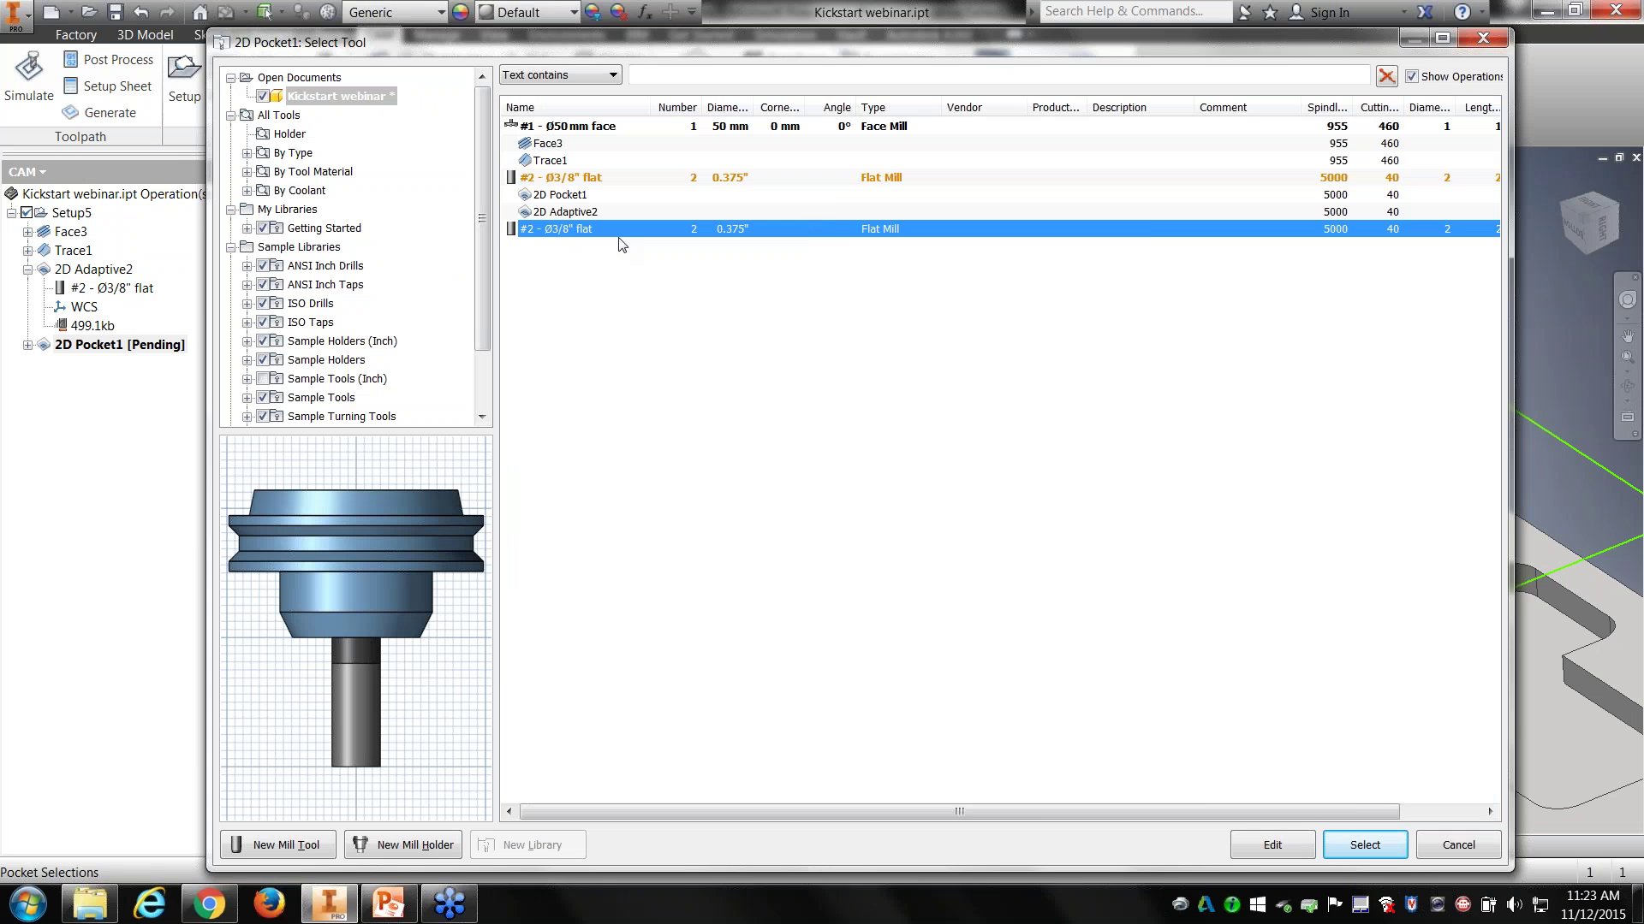
pyautogui.write('.1875')
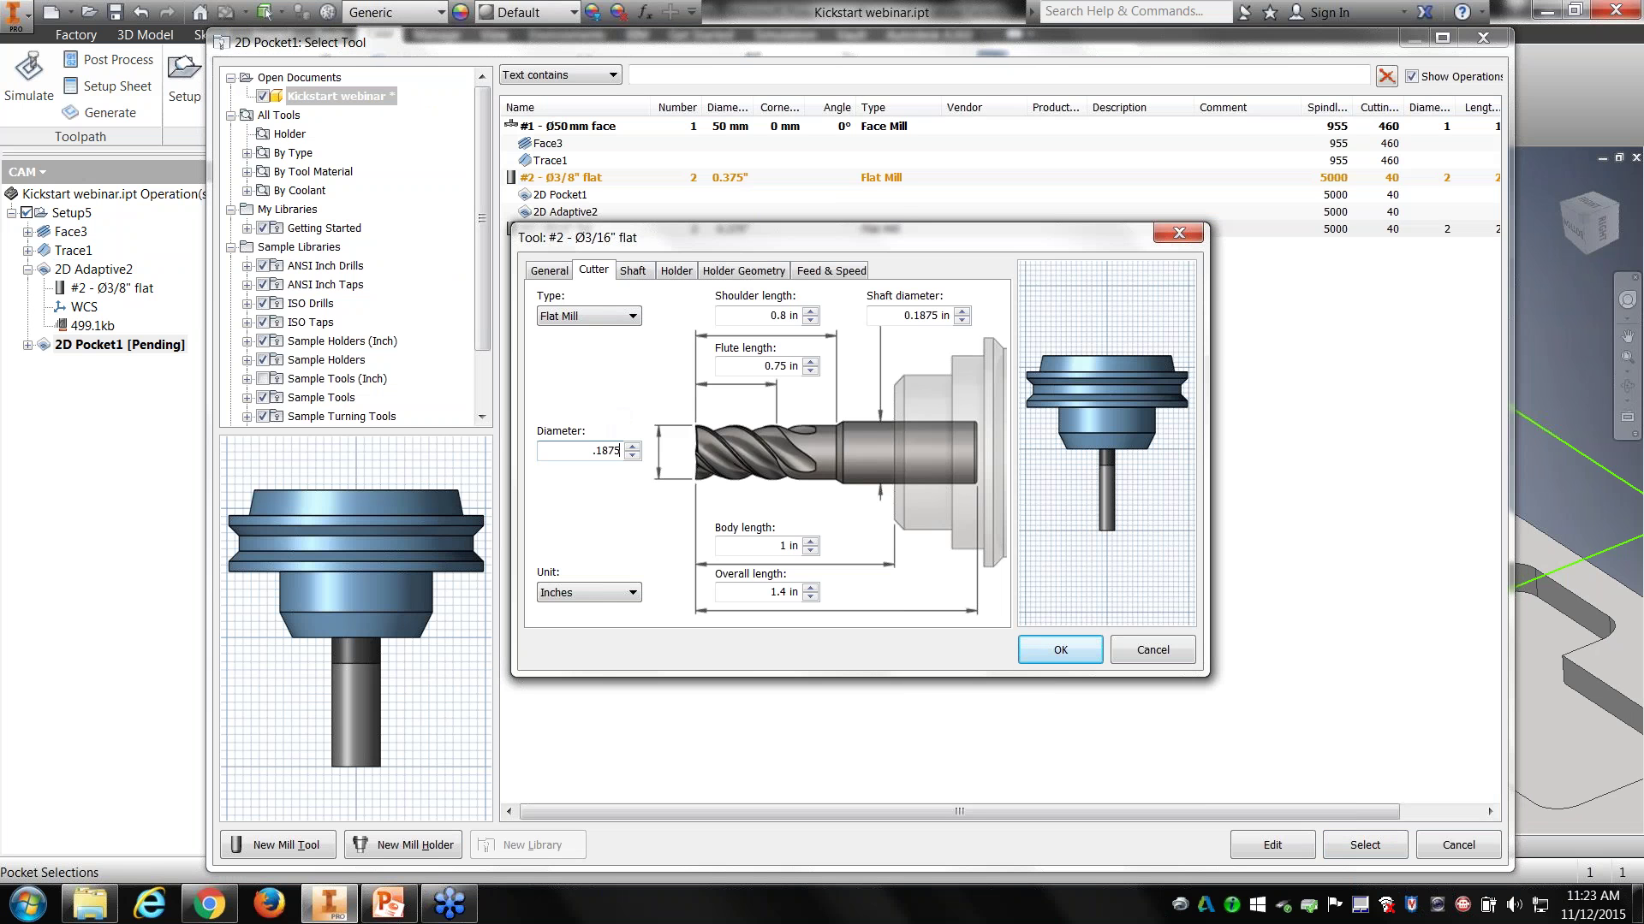
pyautogui.click(567, 273)
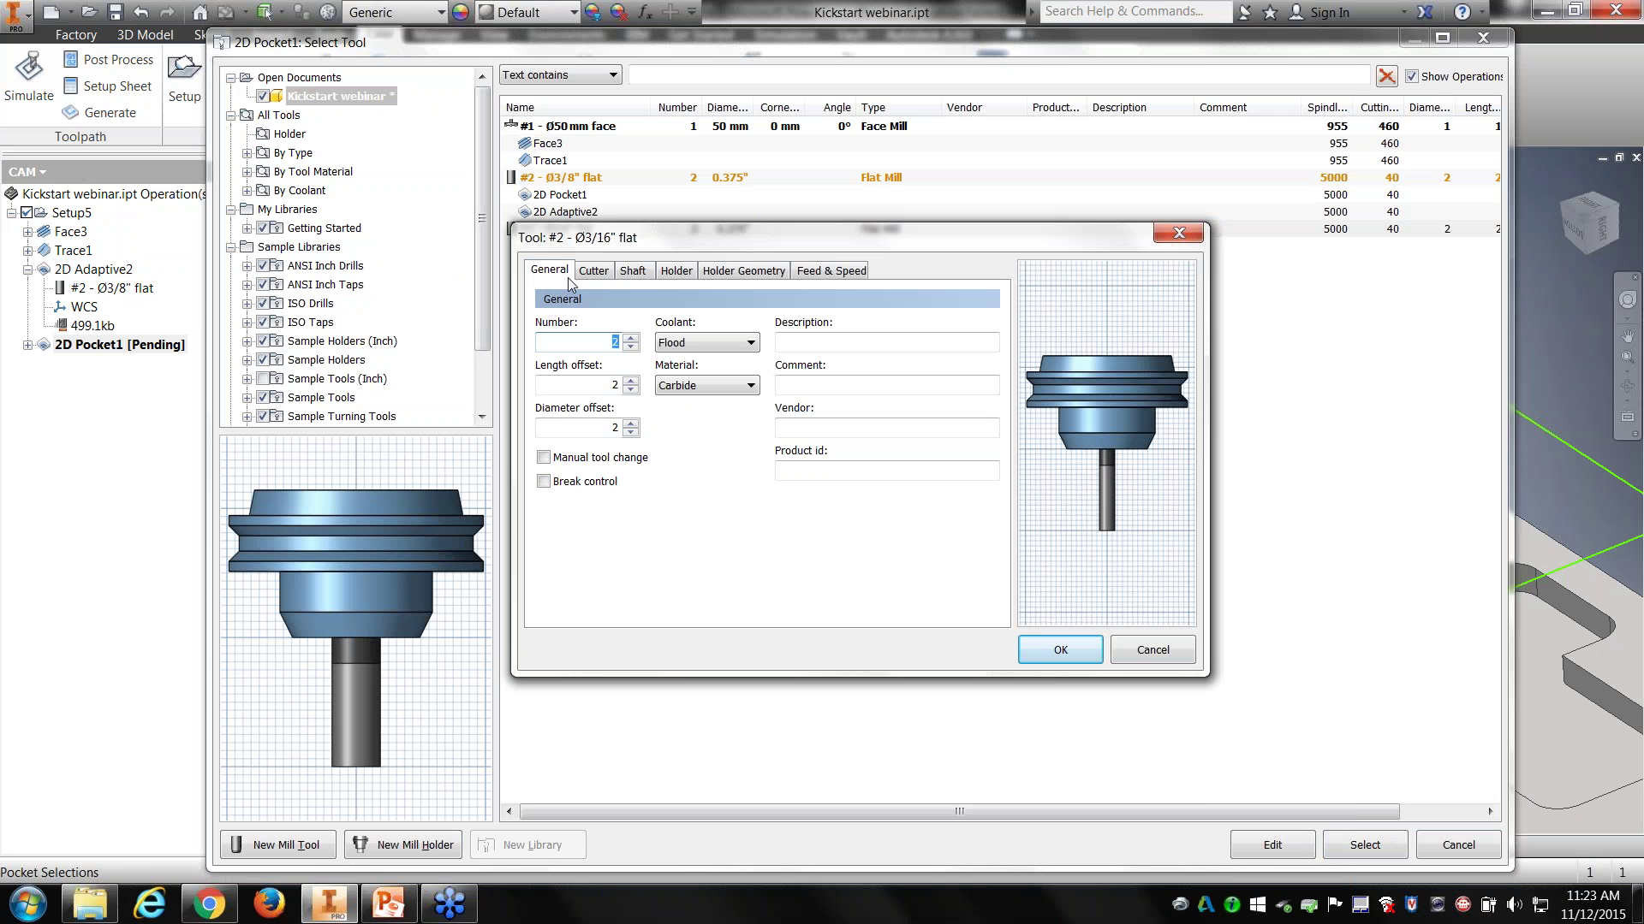
pyautogui.click(739, 271)
pyautogui.click(675, 271)
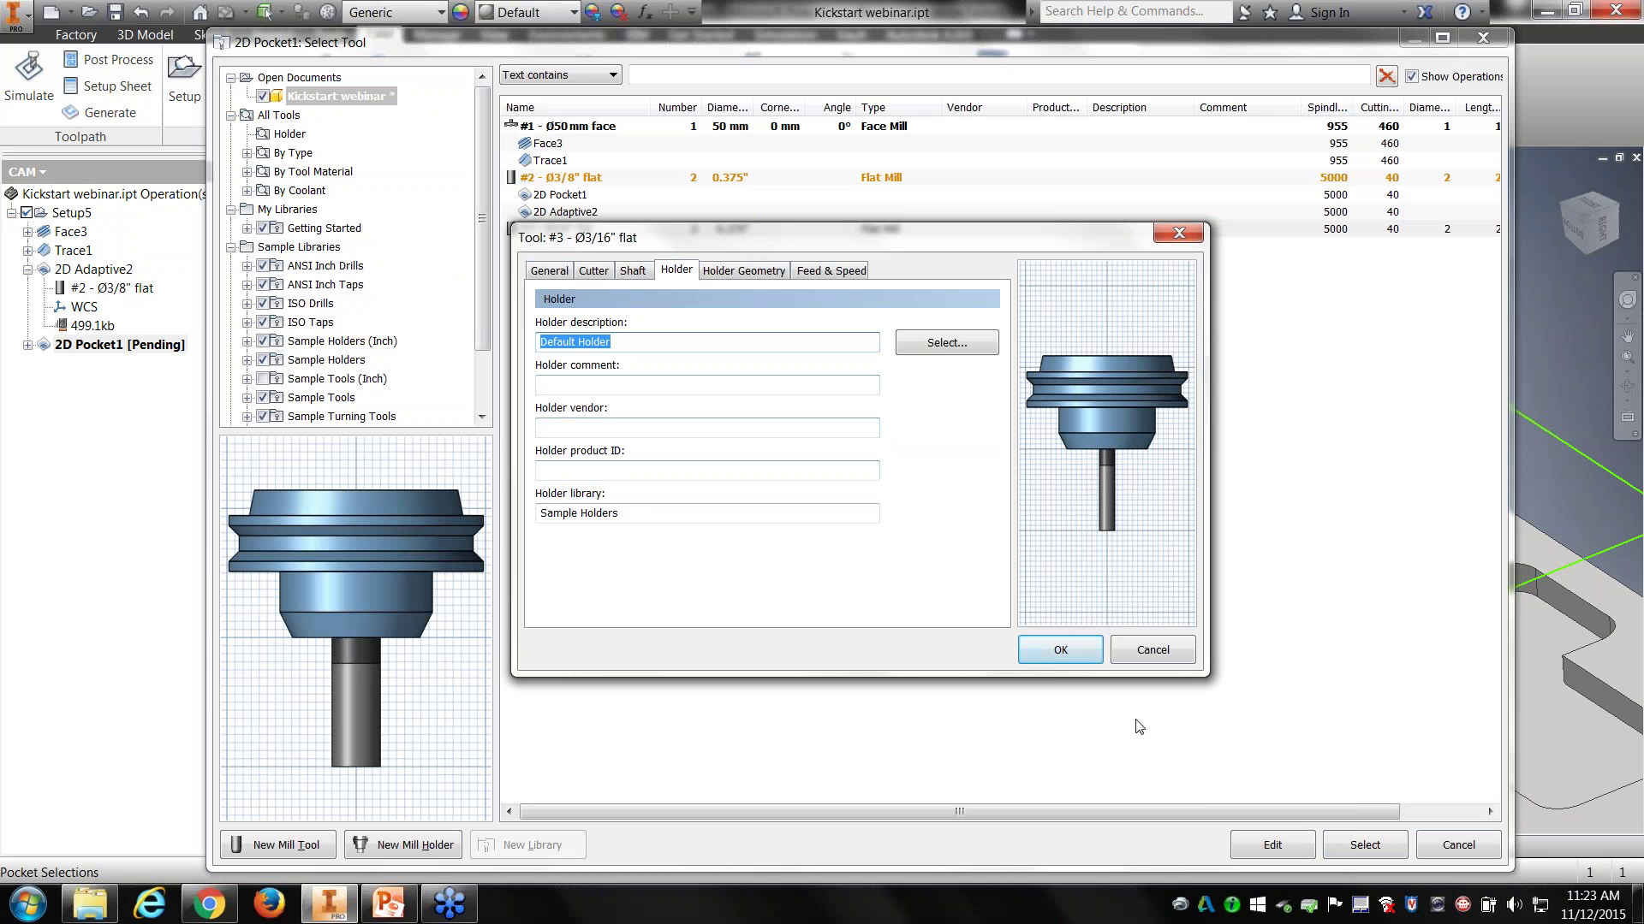
pyautogui.click(1061, 648)
pyautogui.click(1353, 846)
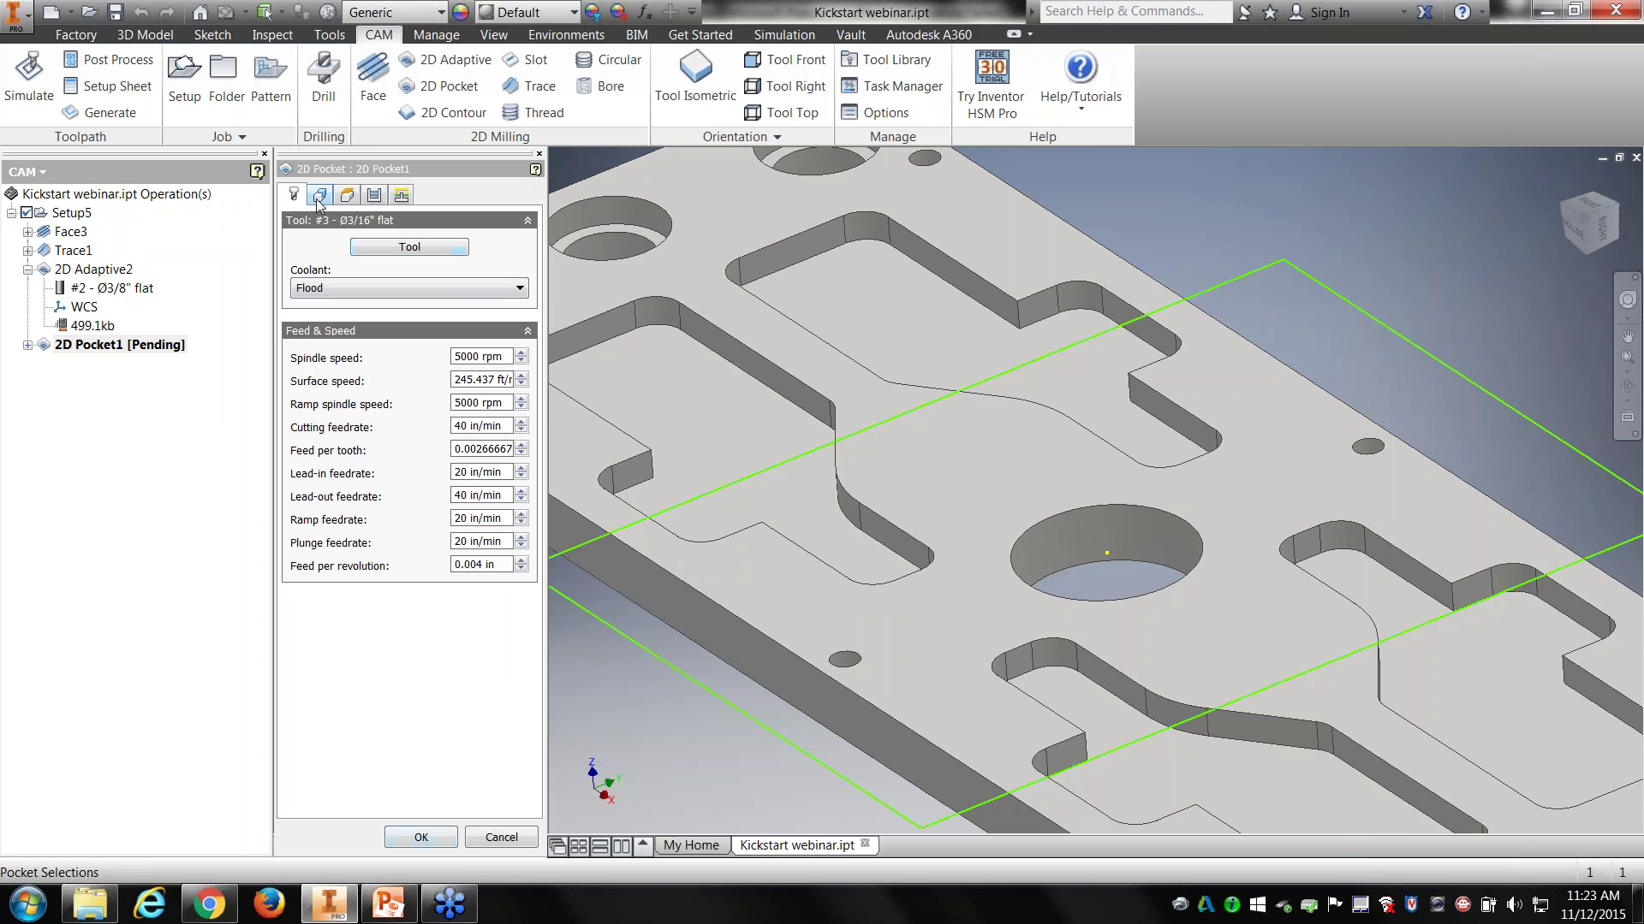
# Step: Disable multiple depths and stock to leave in the 2D Pocket passes, and generate the toolpath
pyautogui.click(374, 195)
pyautogui.click(376, 195)
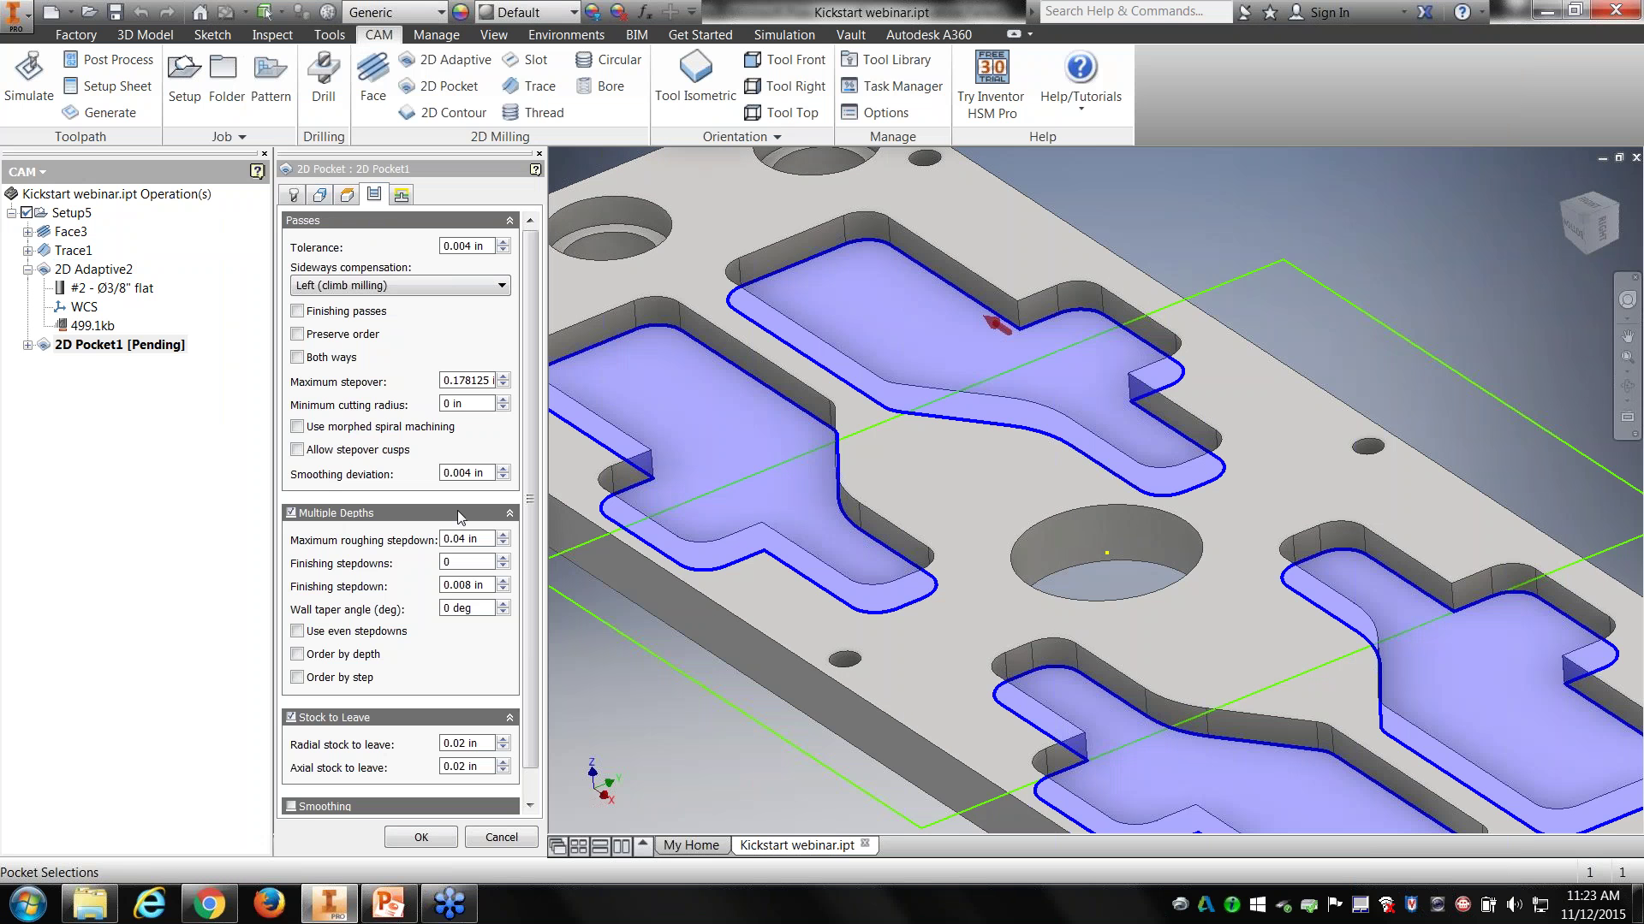
pyautogui.scroll(-1, 530, 505)
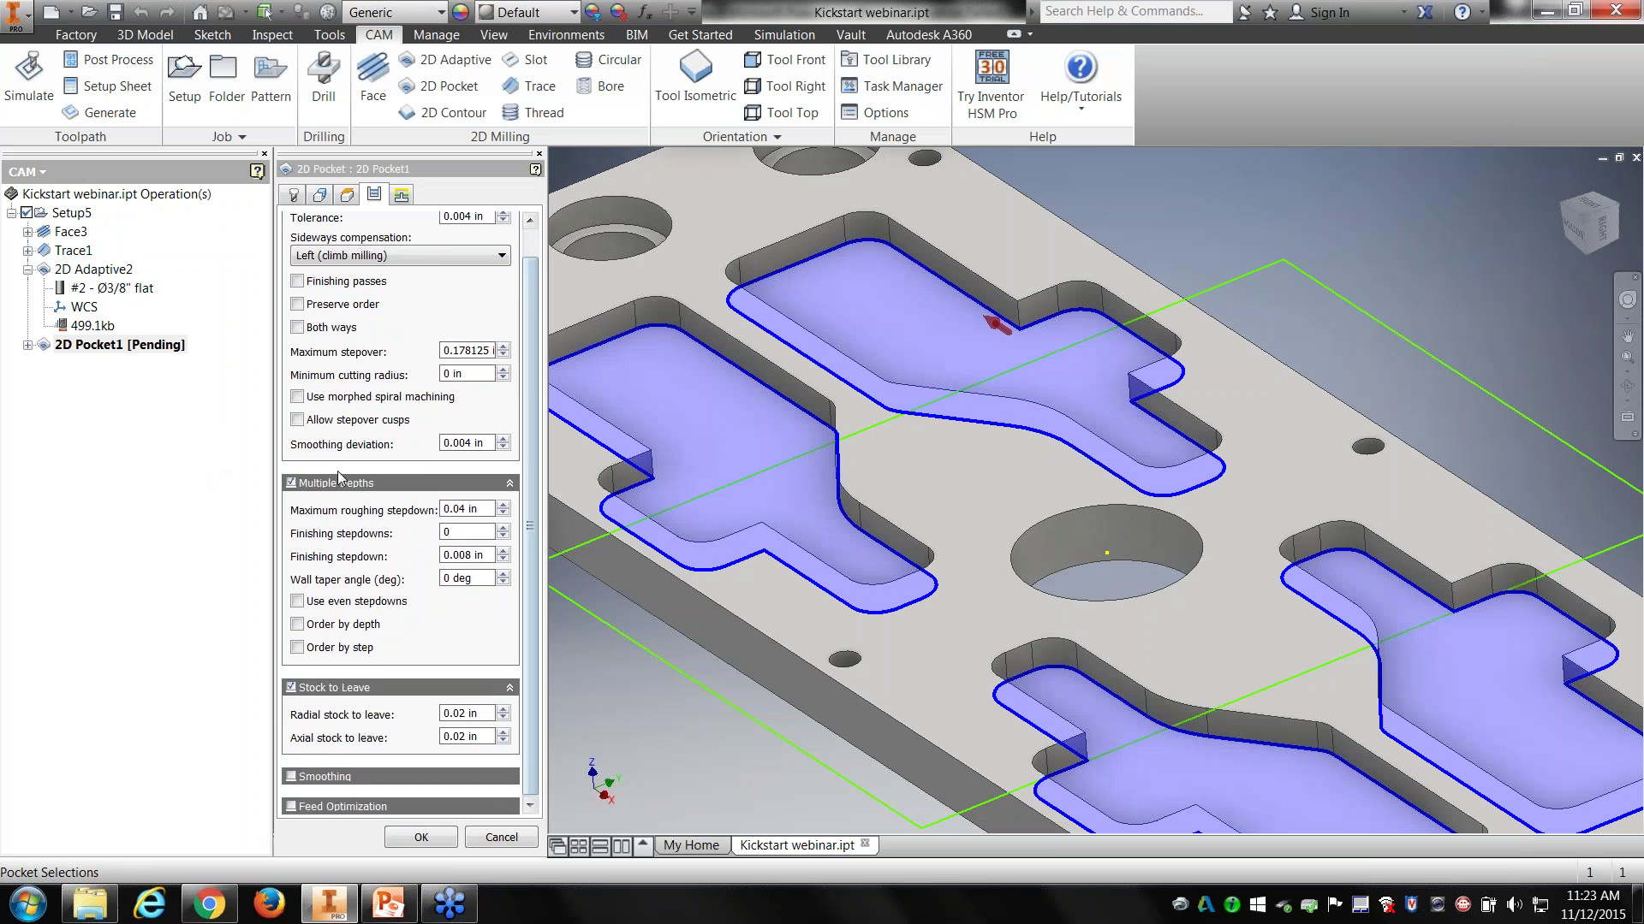
pyautogui.click(291, 484)
pyautogui.click(291, 542)
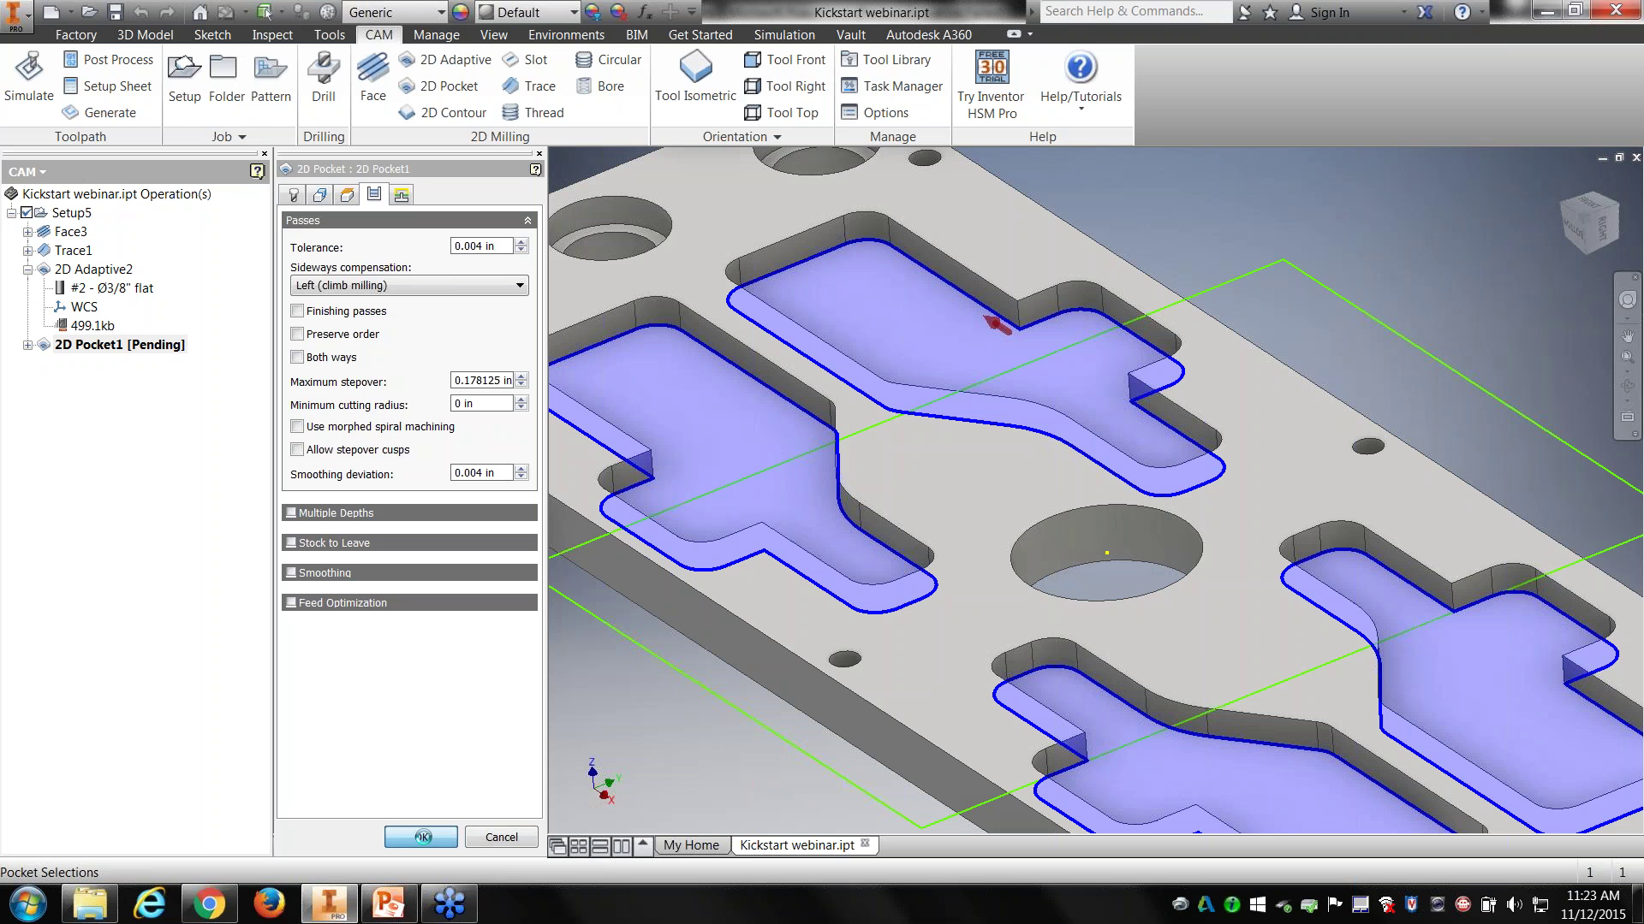
pyautogui.click(421, 837)
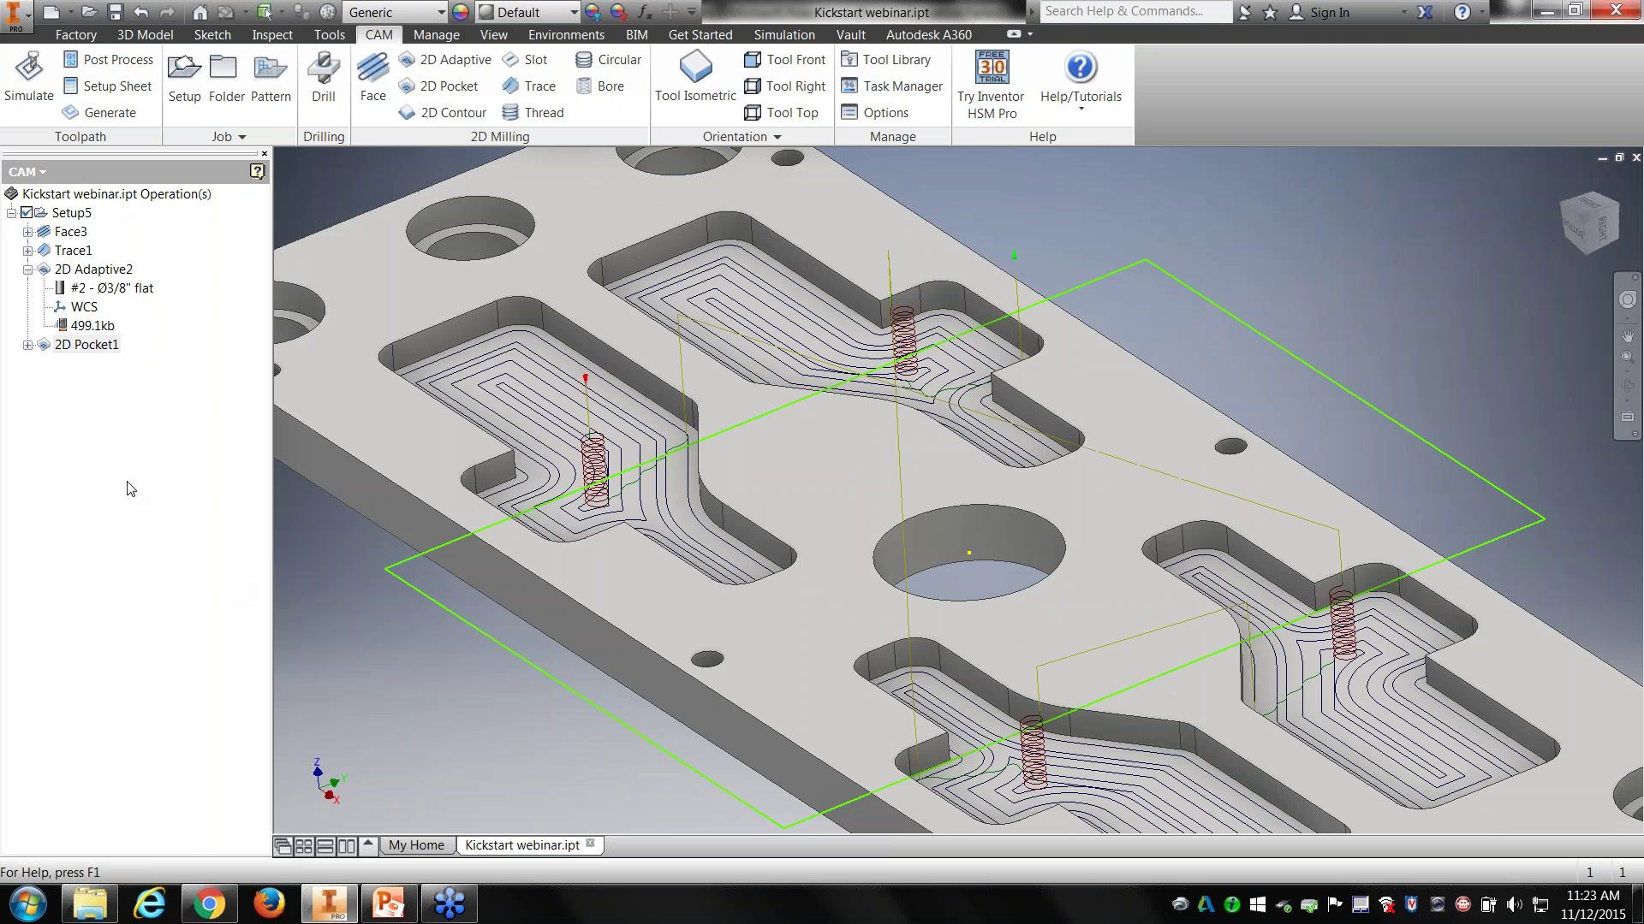
# Step: Review the description of the morphed spiral machining option in the 2D Pocket operation's passes settings
pyautogui.rightClick(104, 353)
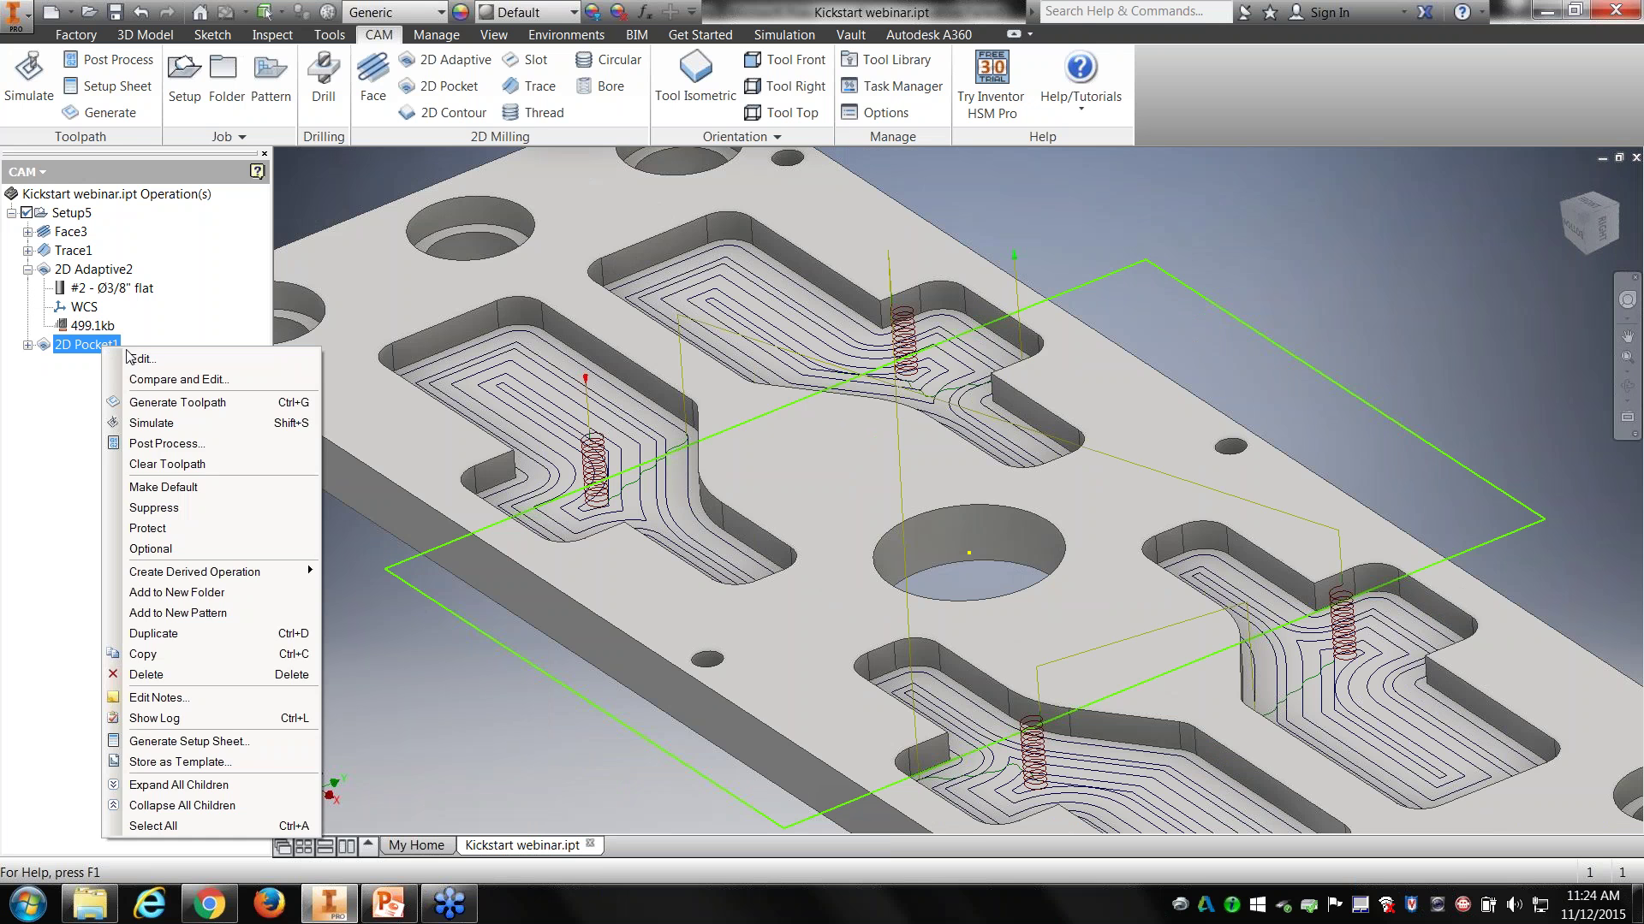
pyautogui.click(147, 364)
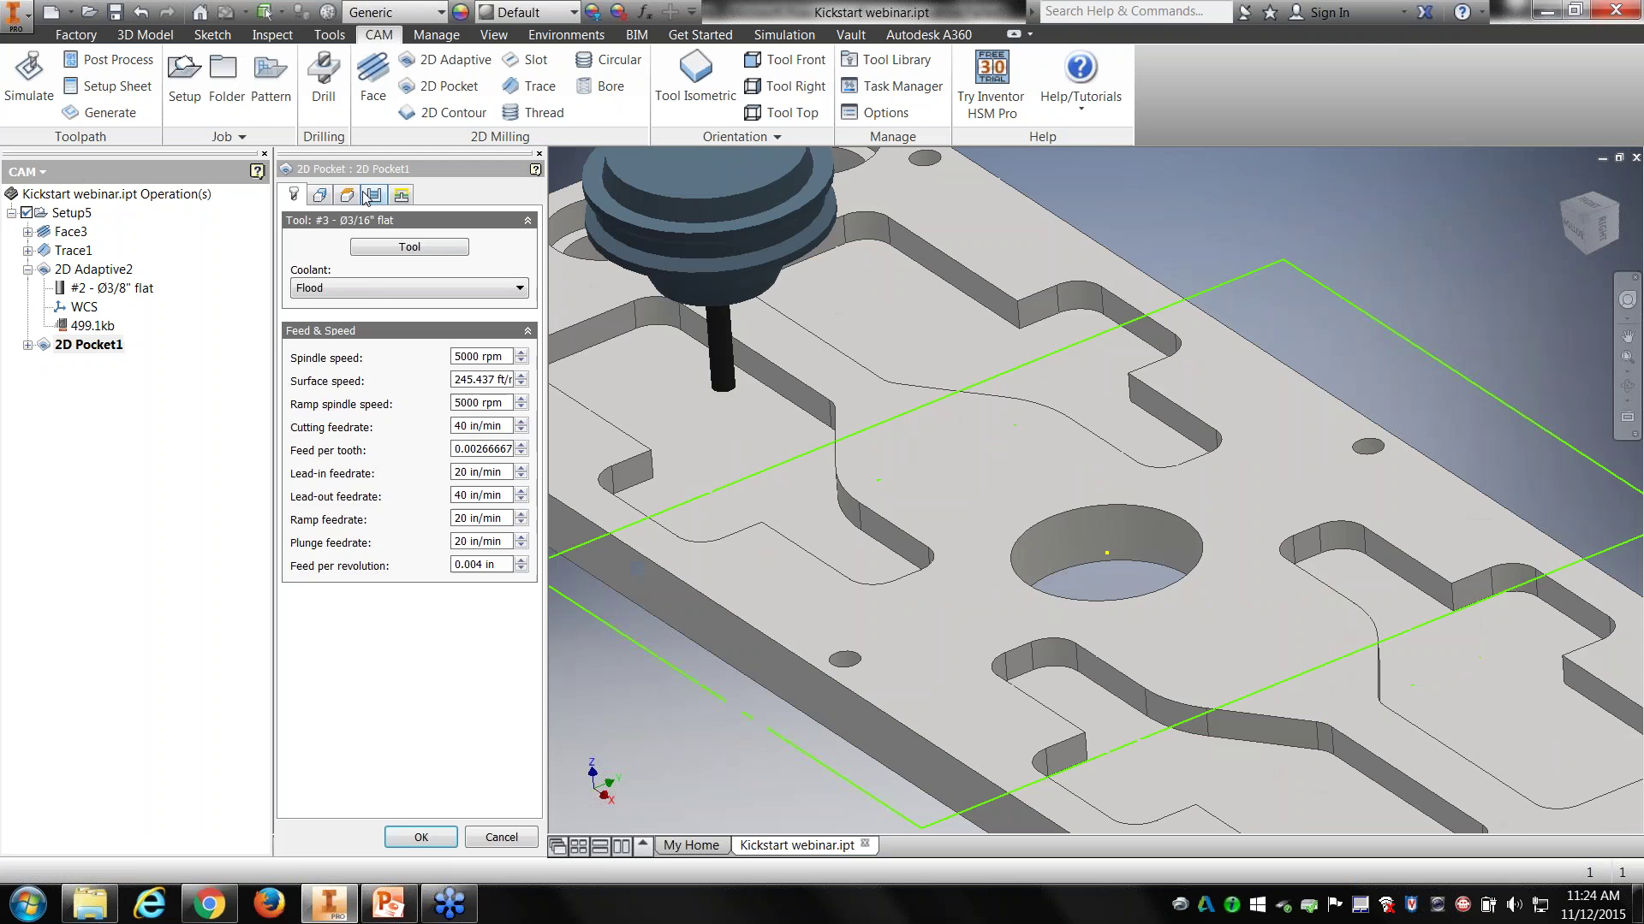
pyautogui.click(370, 195)
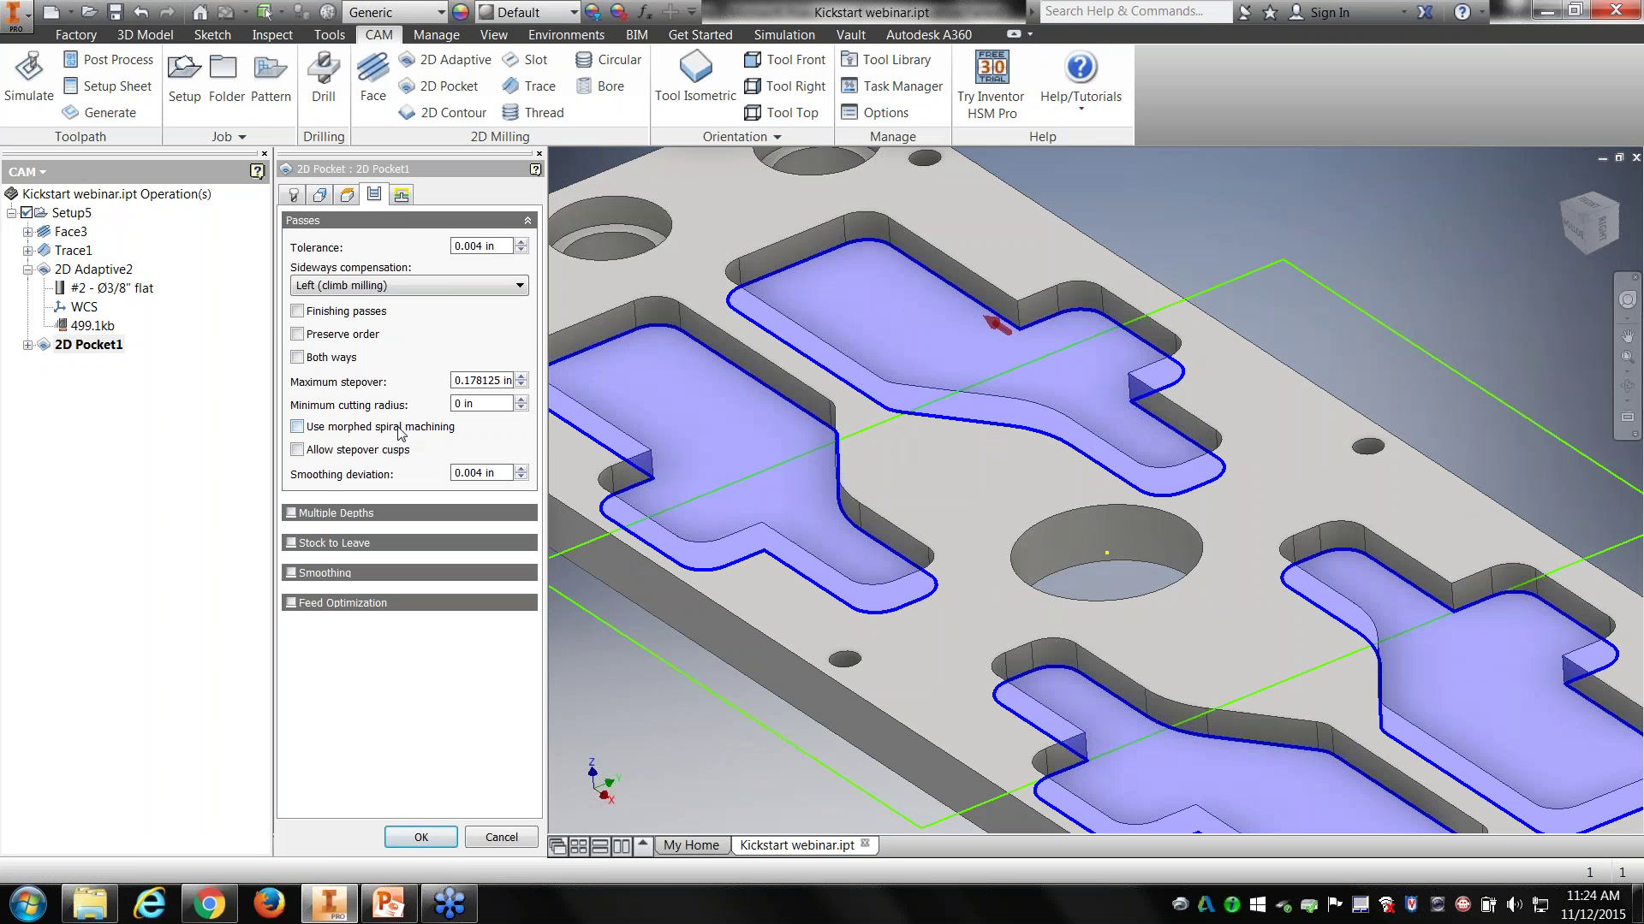
pyautogui.moveTo(300, 430)
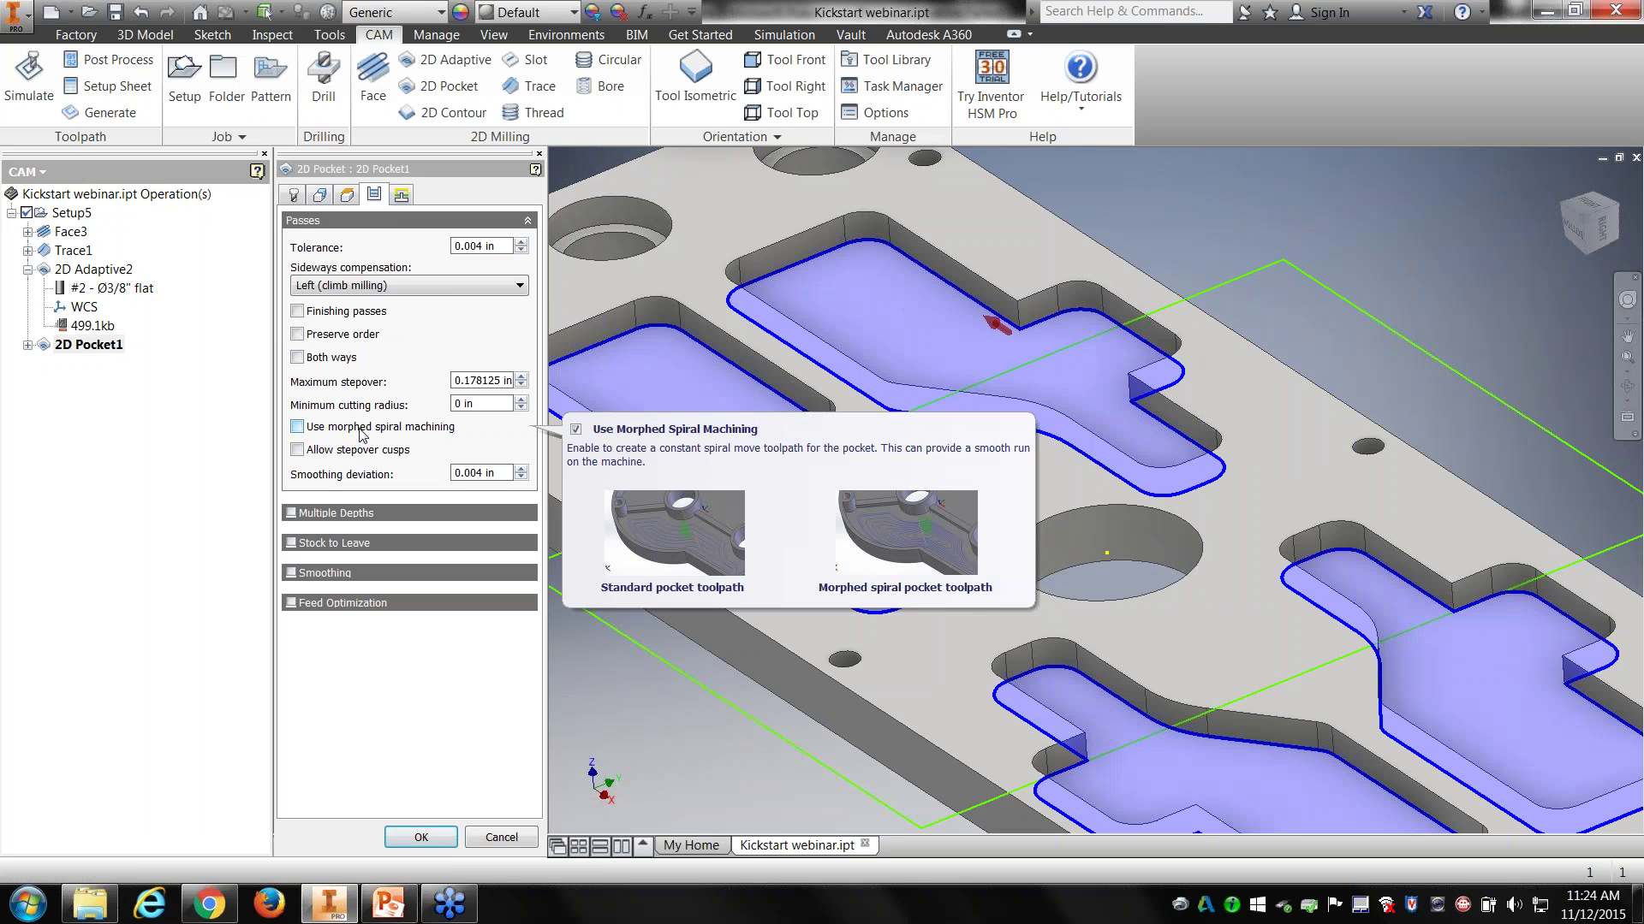
pyautogui.click(411, 836)
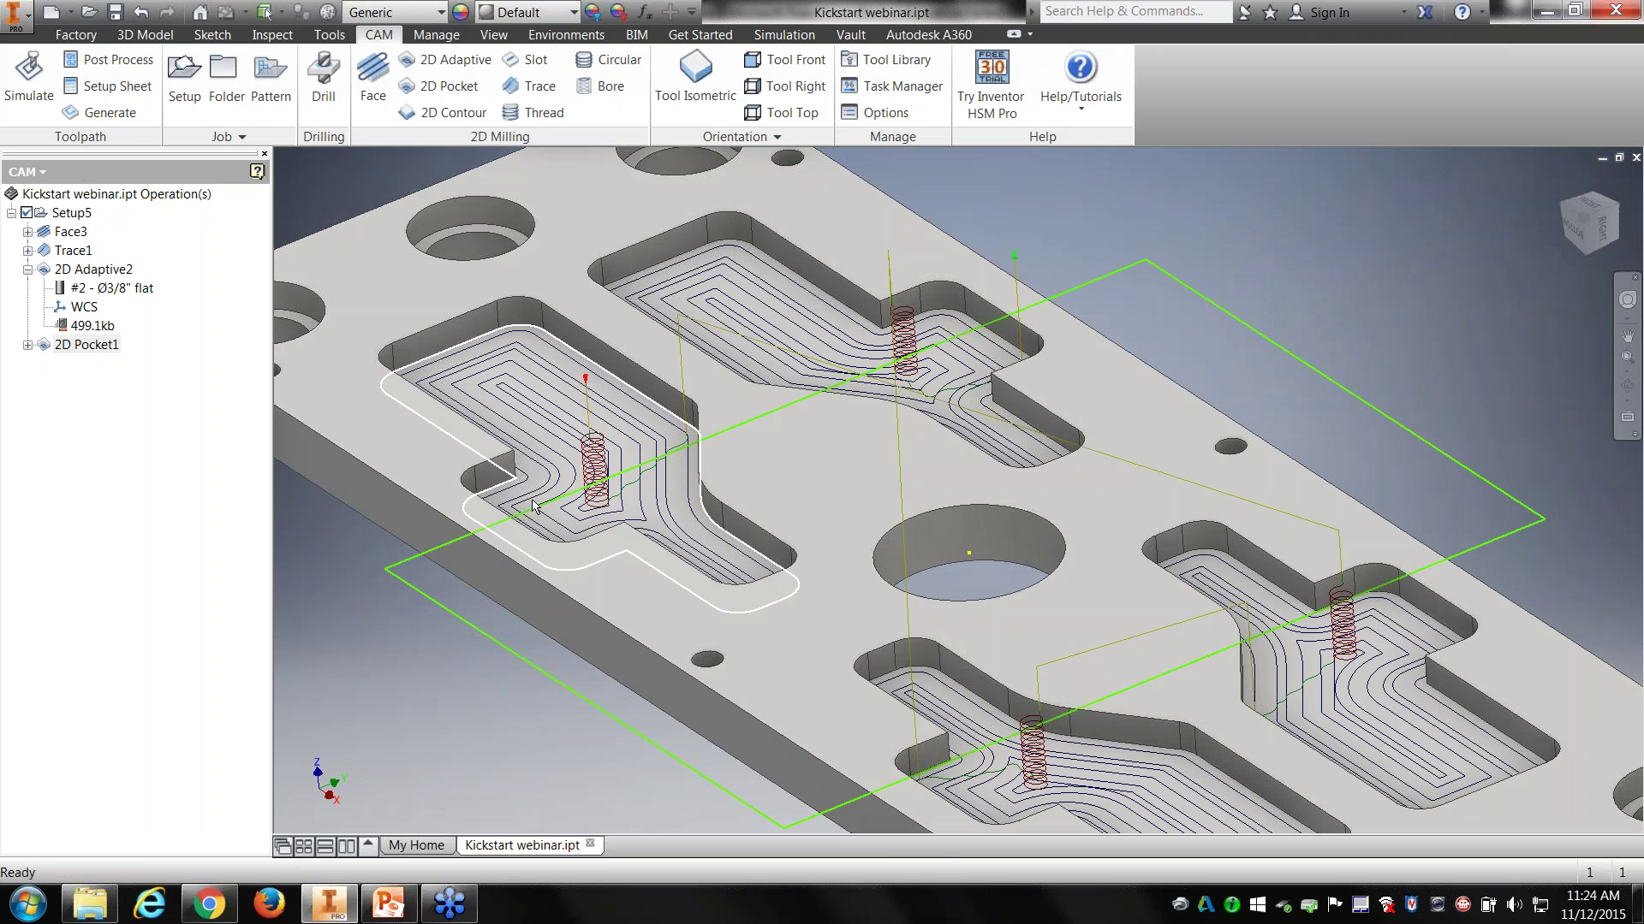
# Step: Enable morphed spiral machining for the 2D Pocket operation and regenerate its toolpath
pyautogui.rightClick(90, 345)
pyautogui.click(127, 360)
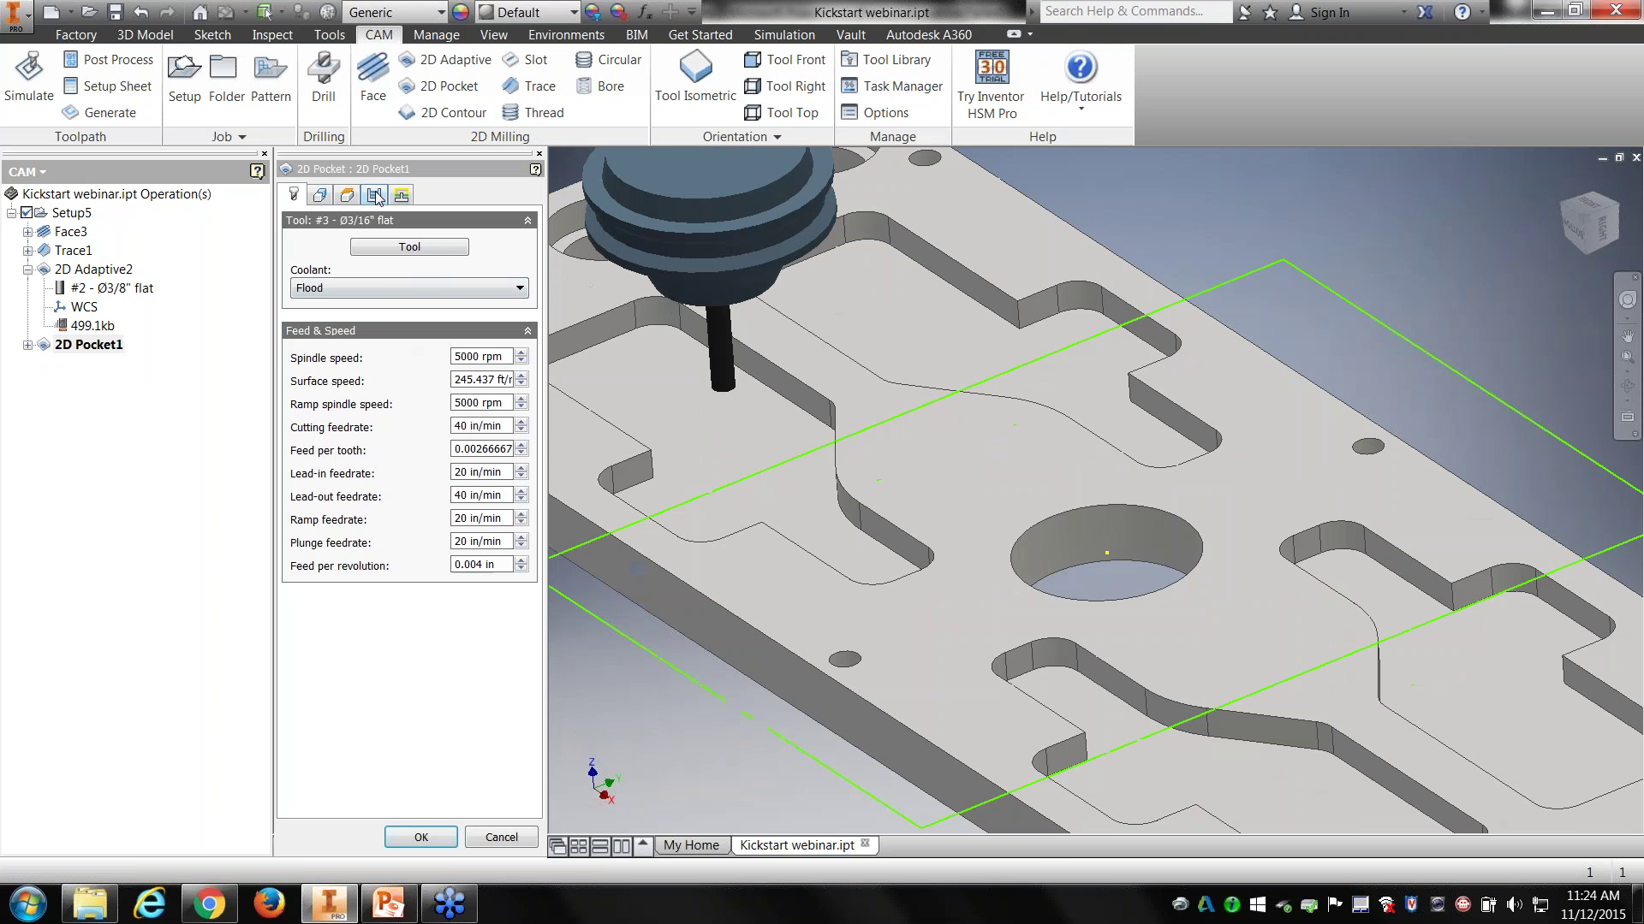
pyautogui.click(374, 195)
pyautogui.click(297, 426)
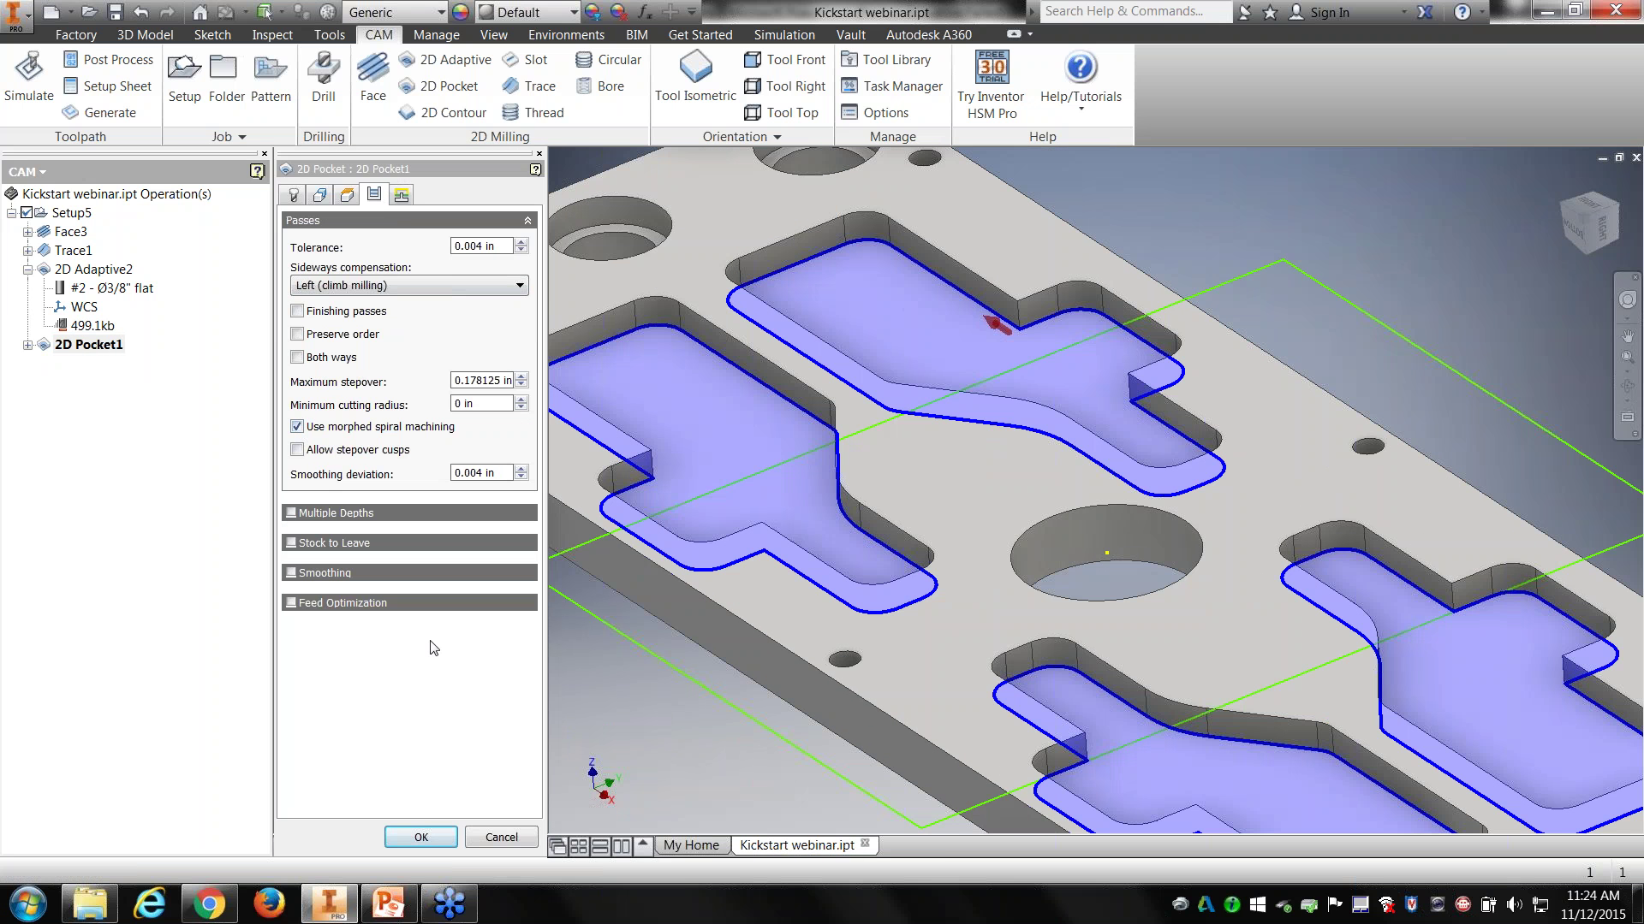
pyautogui.click(423, 838)
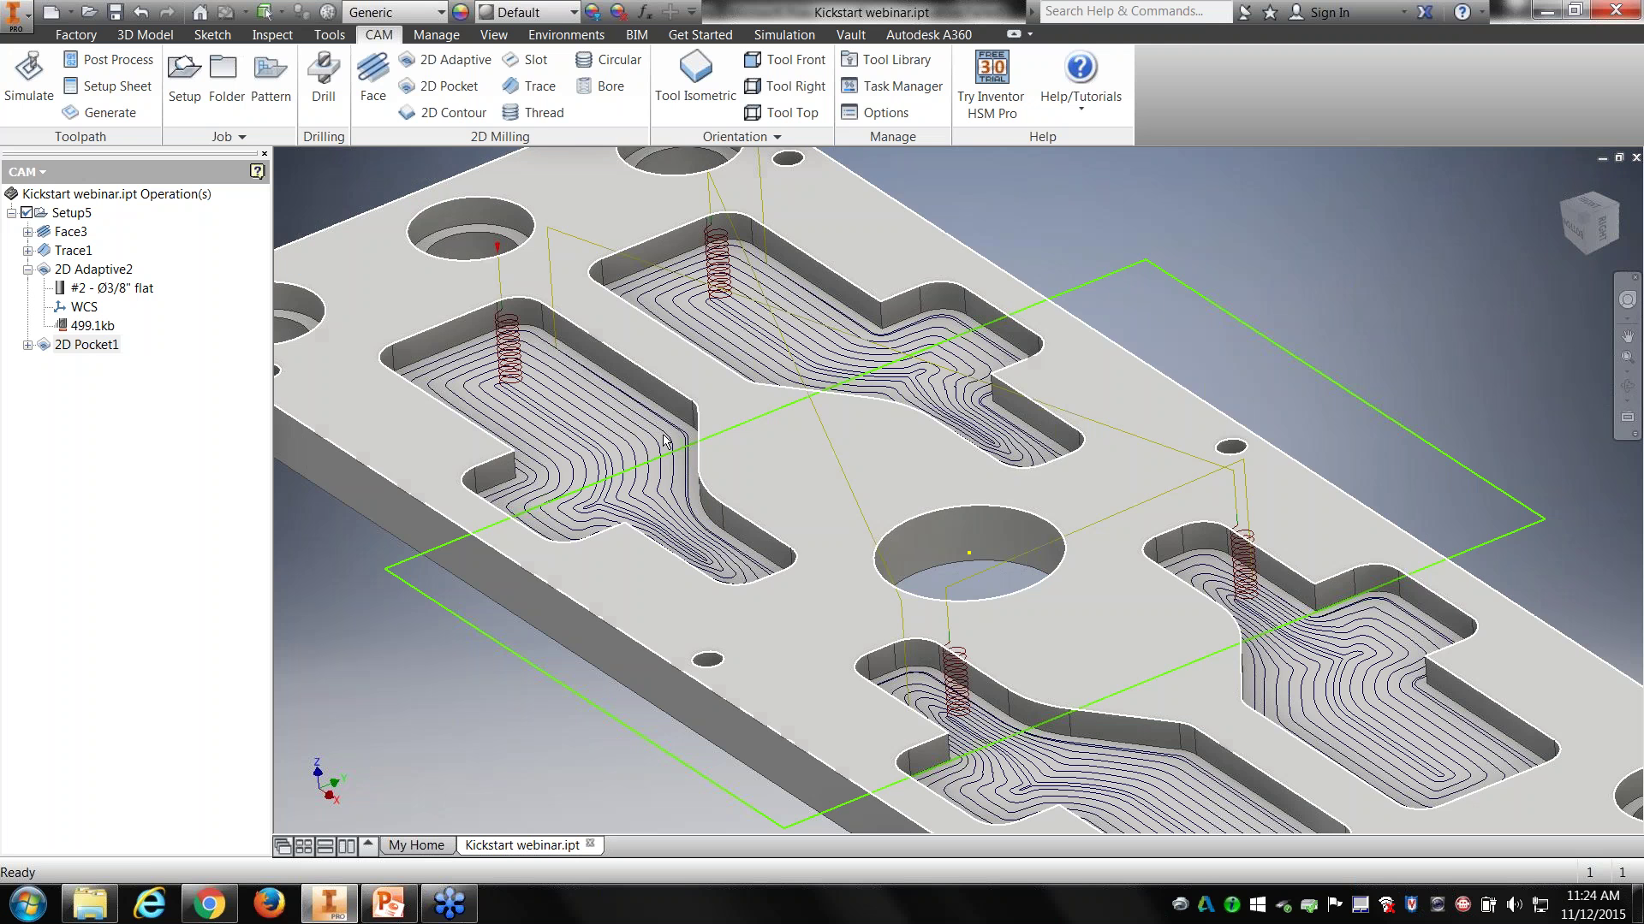
# Step: Deselect the 2D Pocket operation to hide its toolpath and show the plate with its corner holes
pyautogui.click(96, 450)
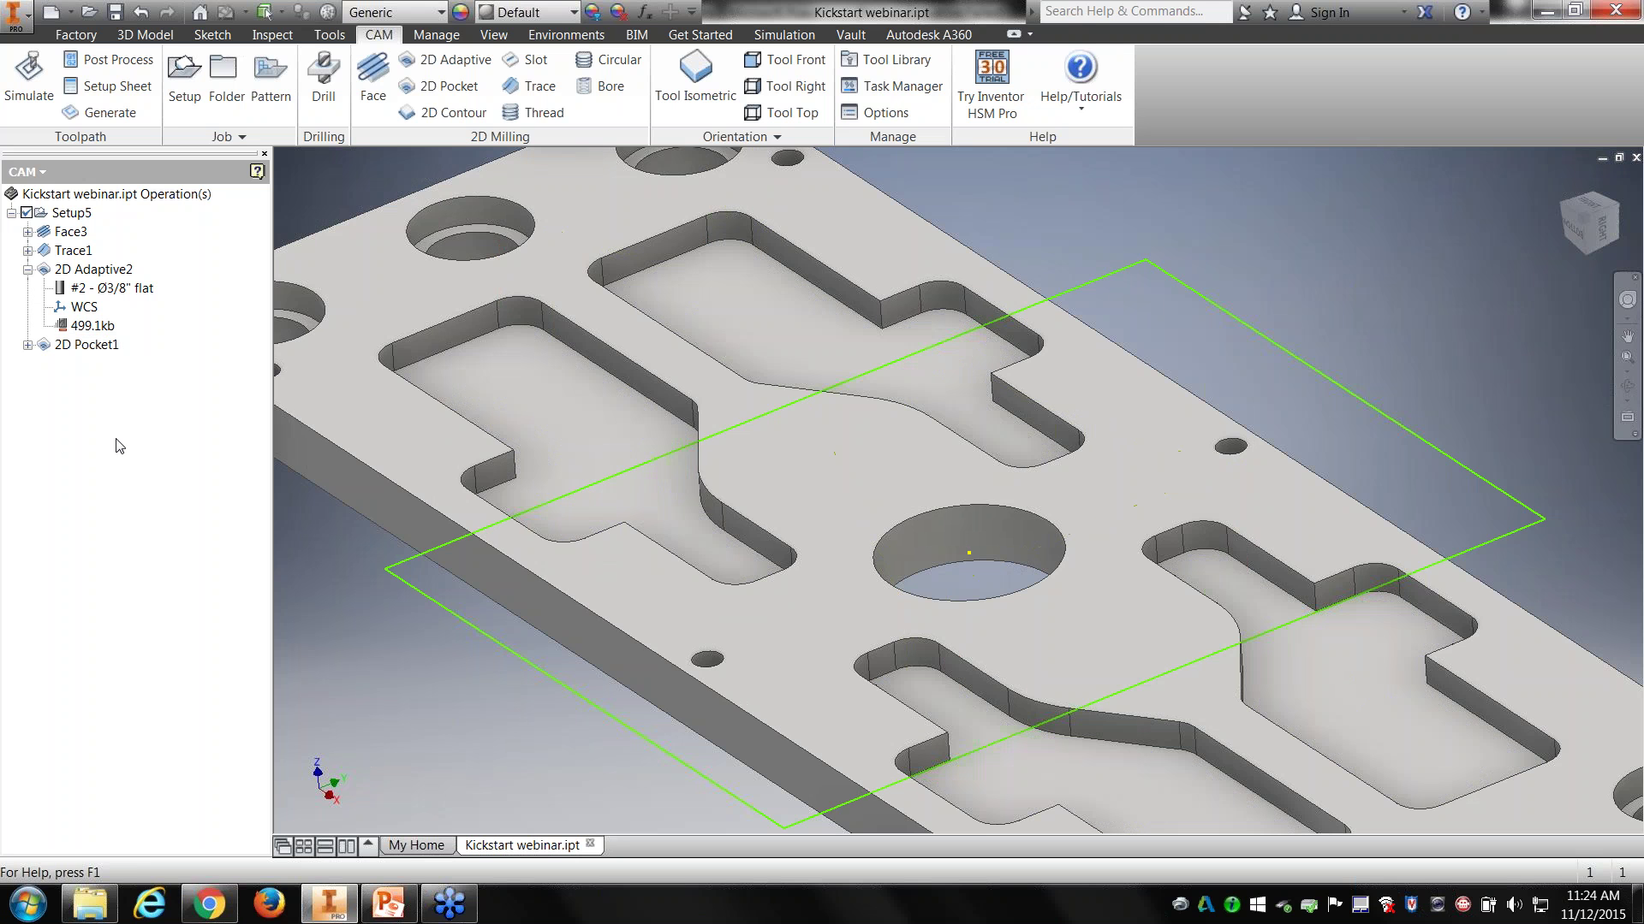
pyautogui.moveTo(658, 353); pyautogui.dragTo(900, 526, button='middle')
pyautogui.scroll(-5, 851, 524)
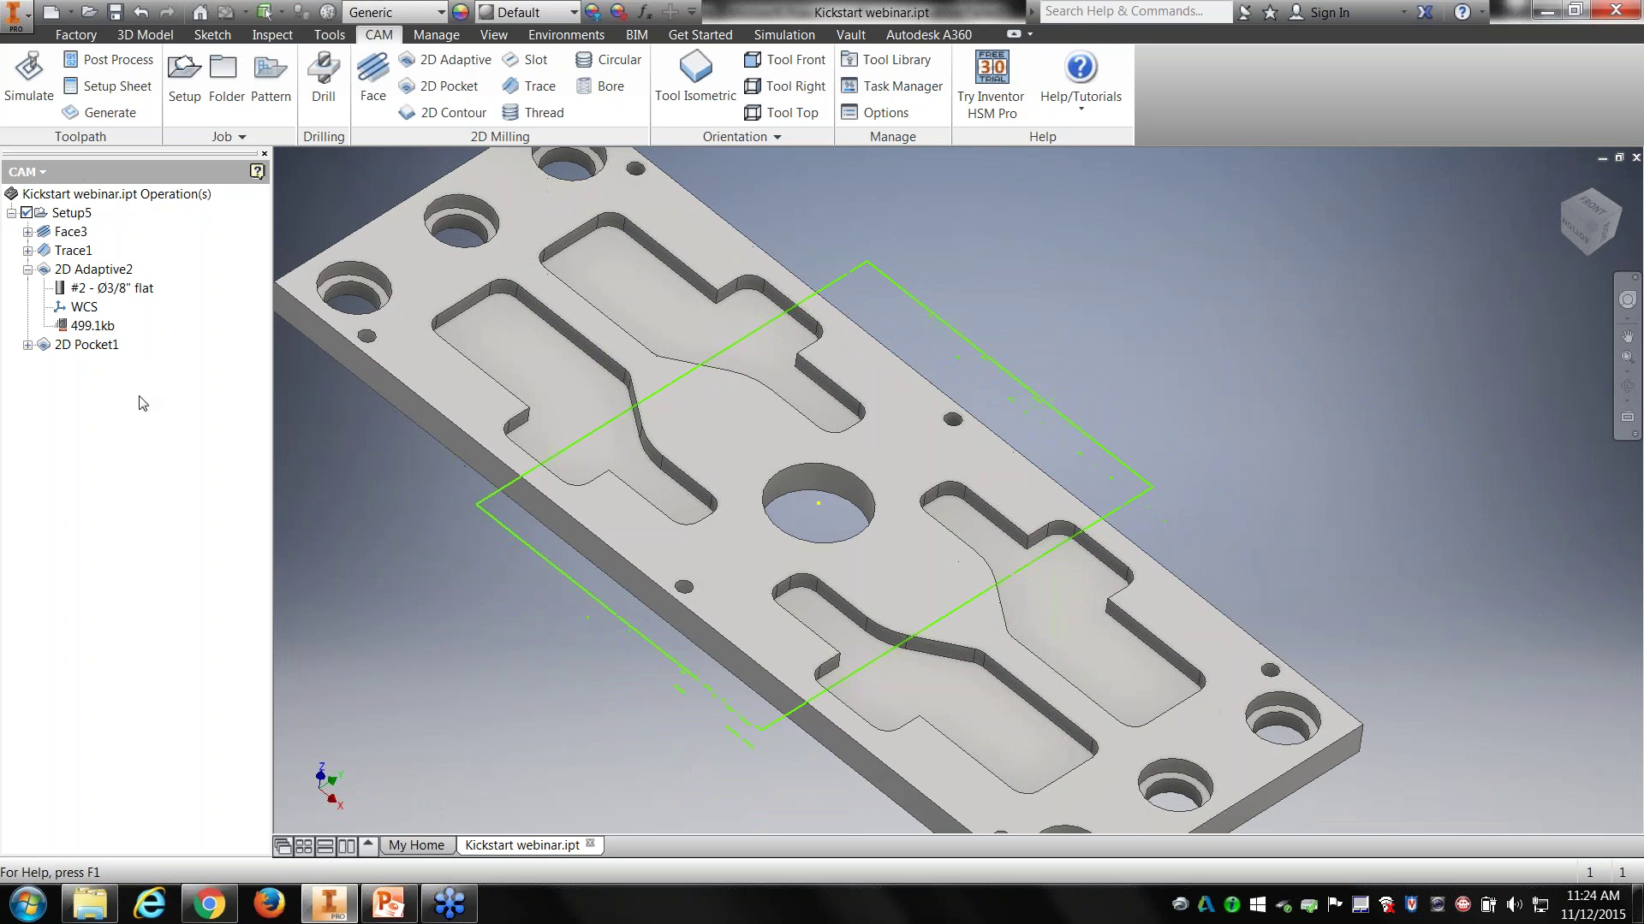
# Step: Start a Drill operation in Setup5 and open the ANSI Inch Drills sample library to choose its tool
pyautogui.click(28, 271)
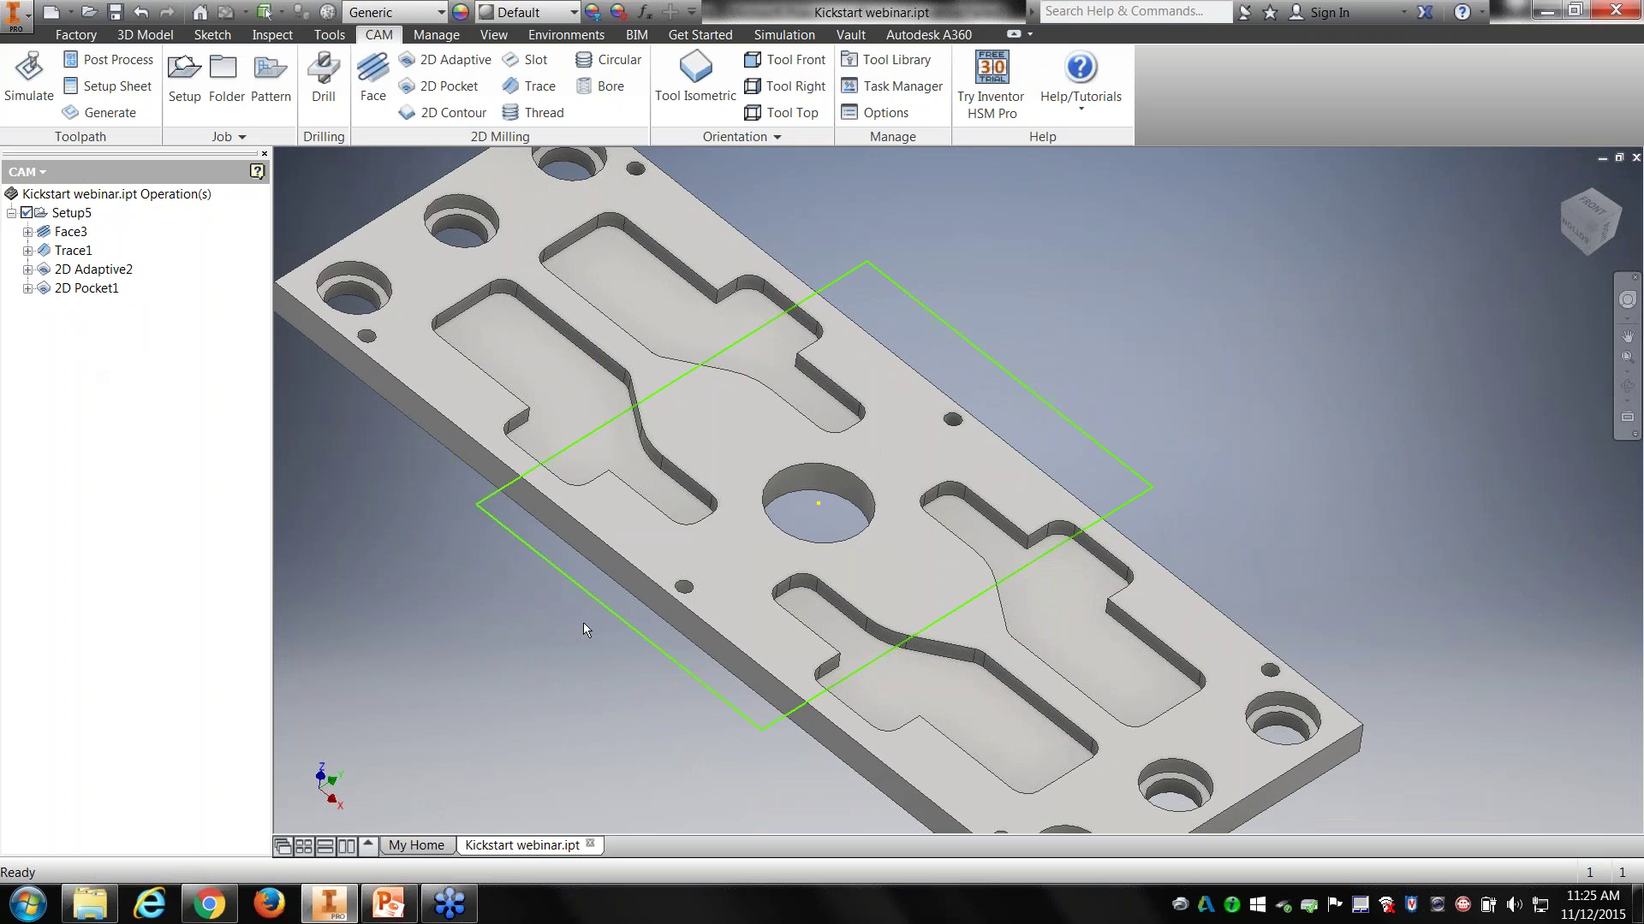
pyautogui.moveTo(885, 577); pyautogui.dragTo(983, 607, button='middle')
pyautogui.moveTo(751, 612); pyautogui.dragTo(717, 513, button='middle')
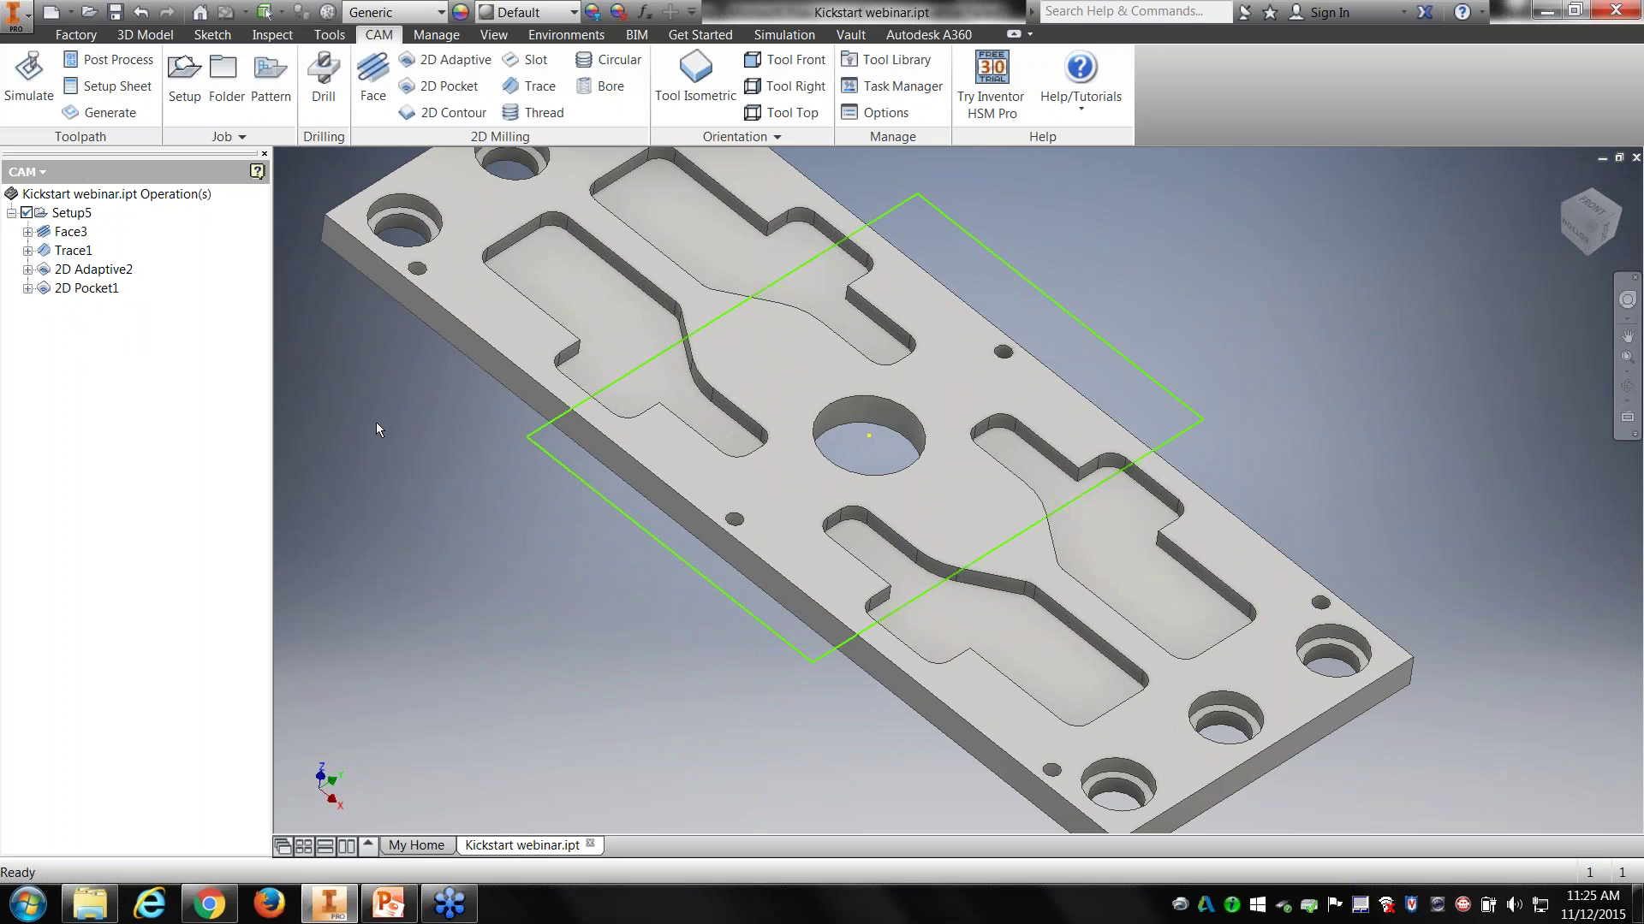
pyautogui.click(82, 216)
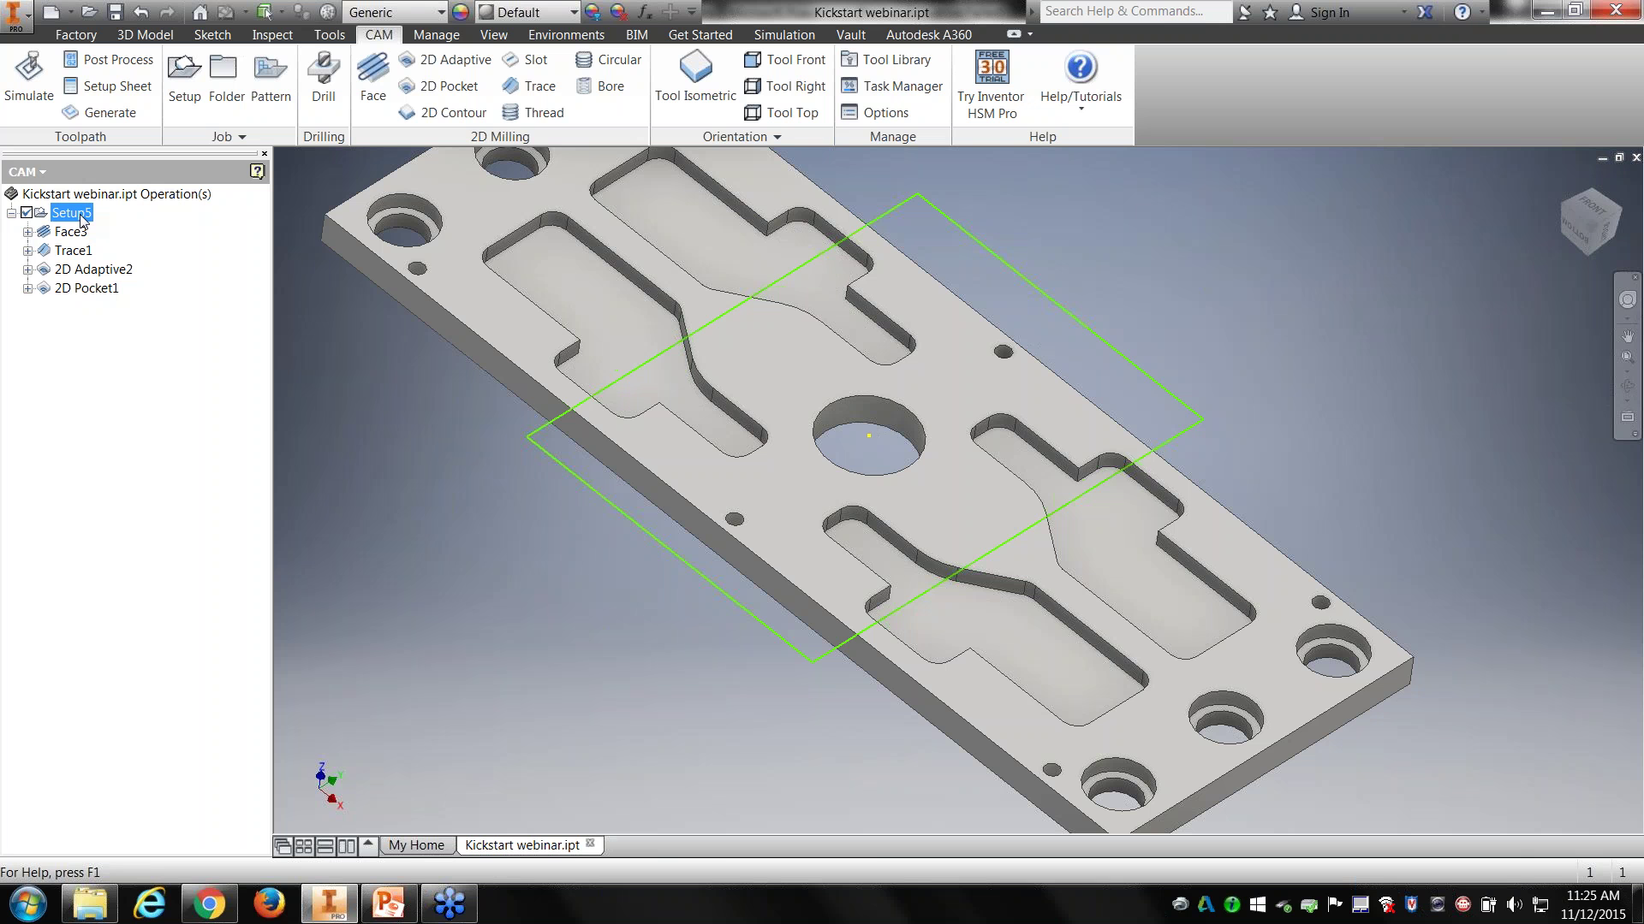
pyautogui.click(317, 86)
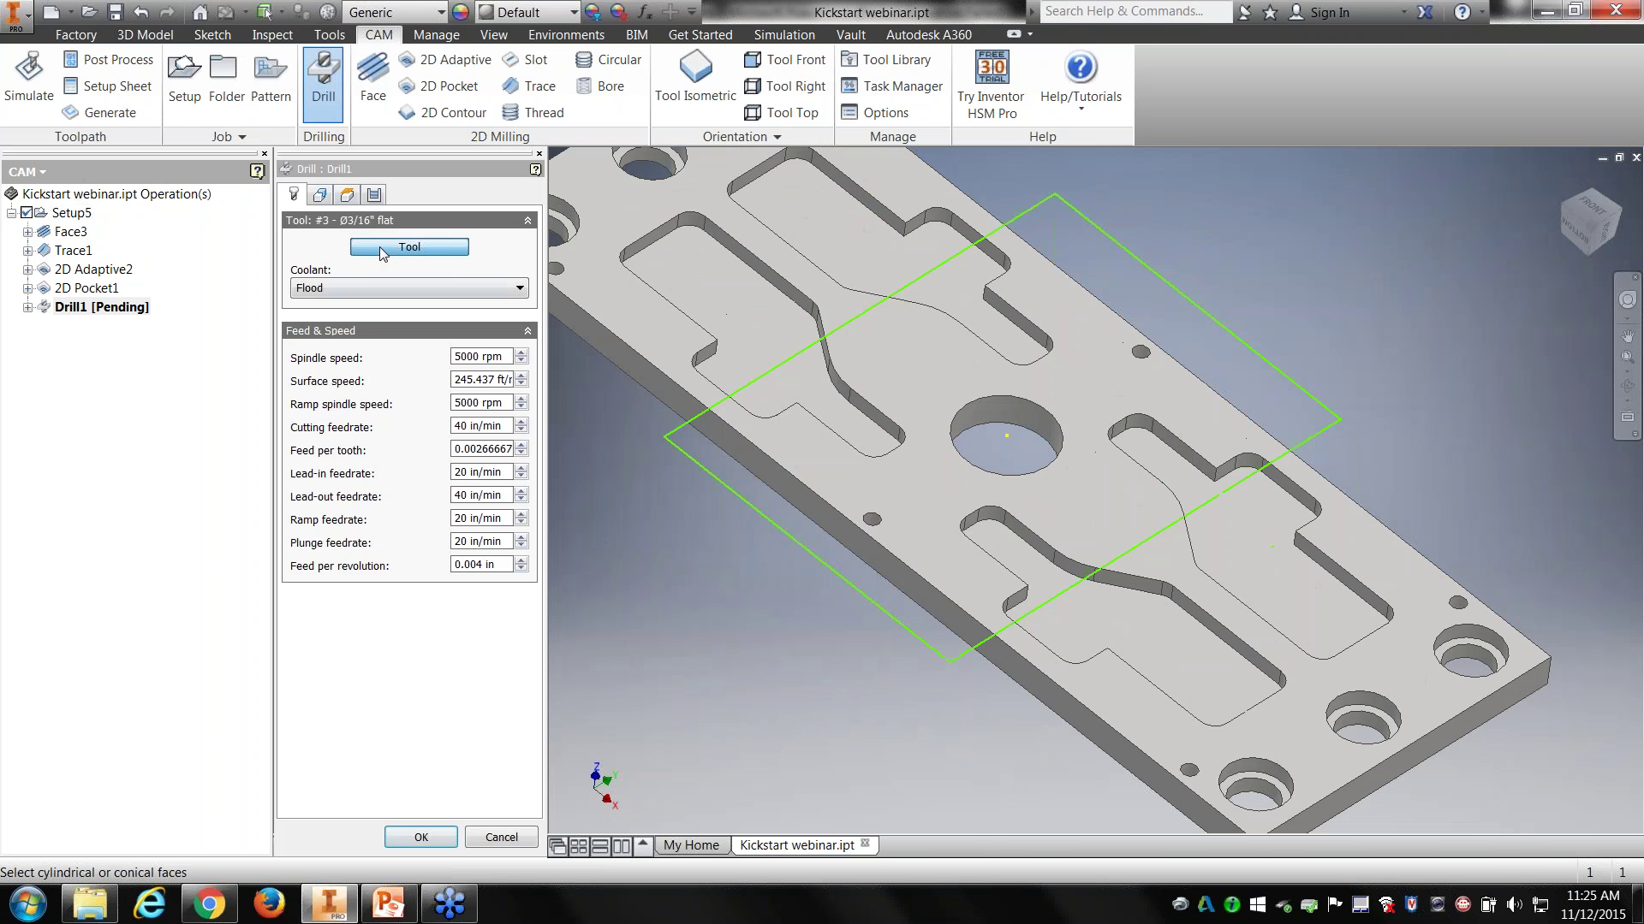
pyautogui.click(378, 247)
pyautogui.moveTo(479, 238); pyautogui.dragTo(483, 359)
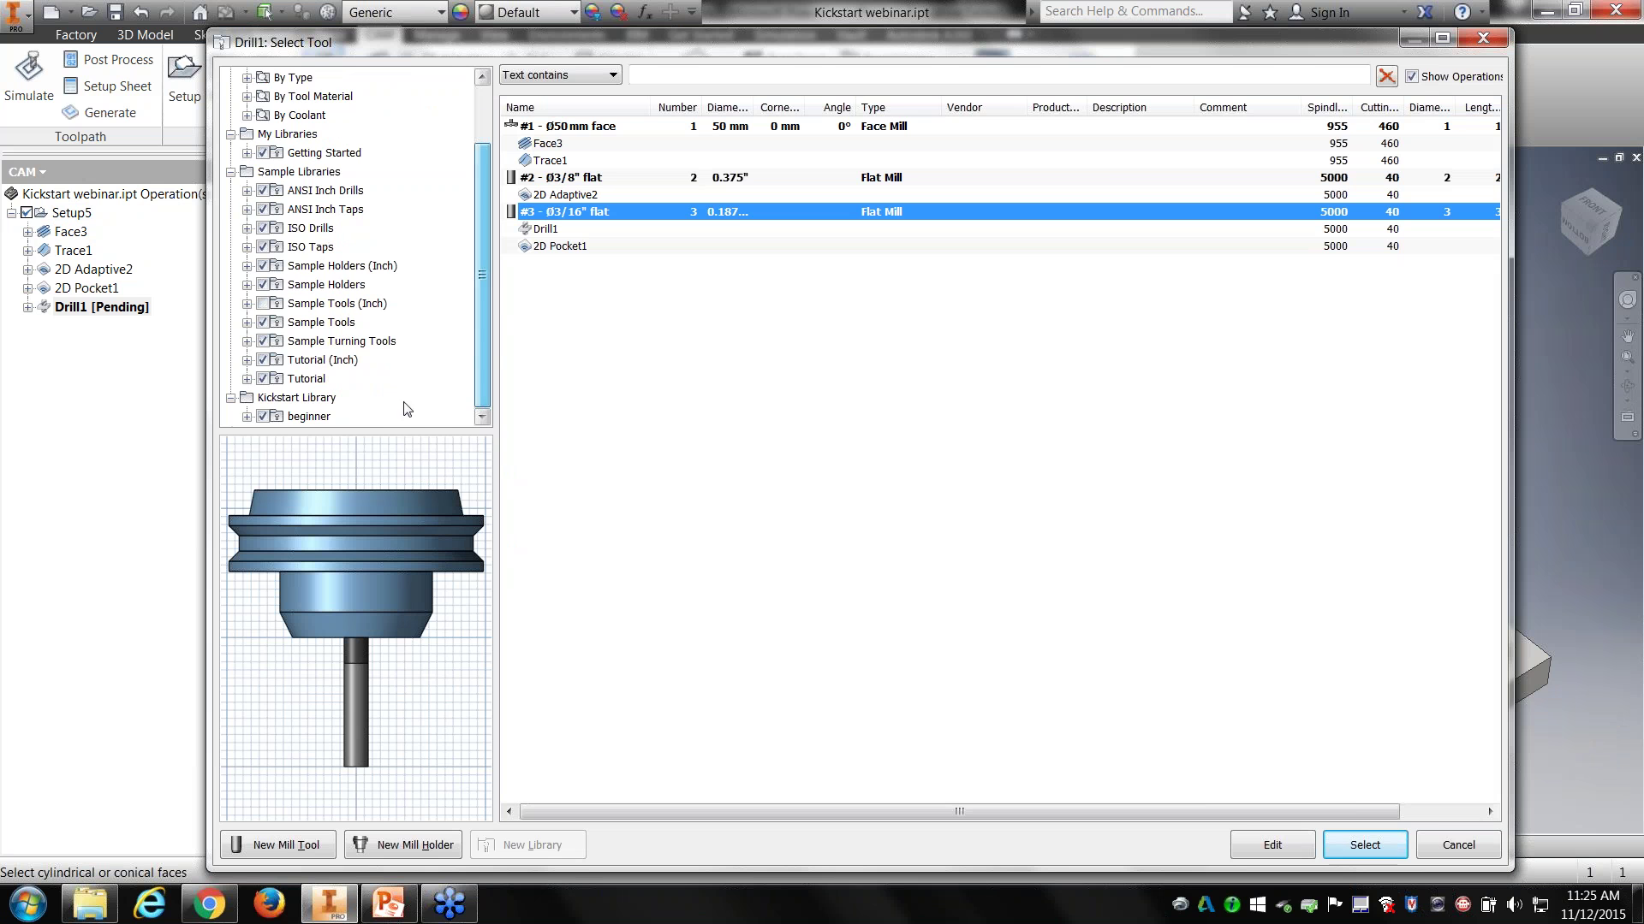
pyautogui.click(336, 191)
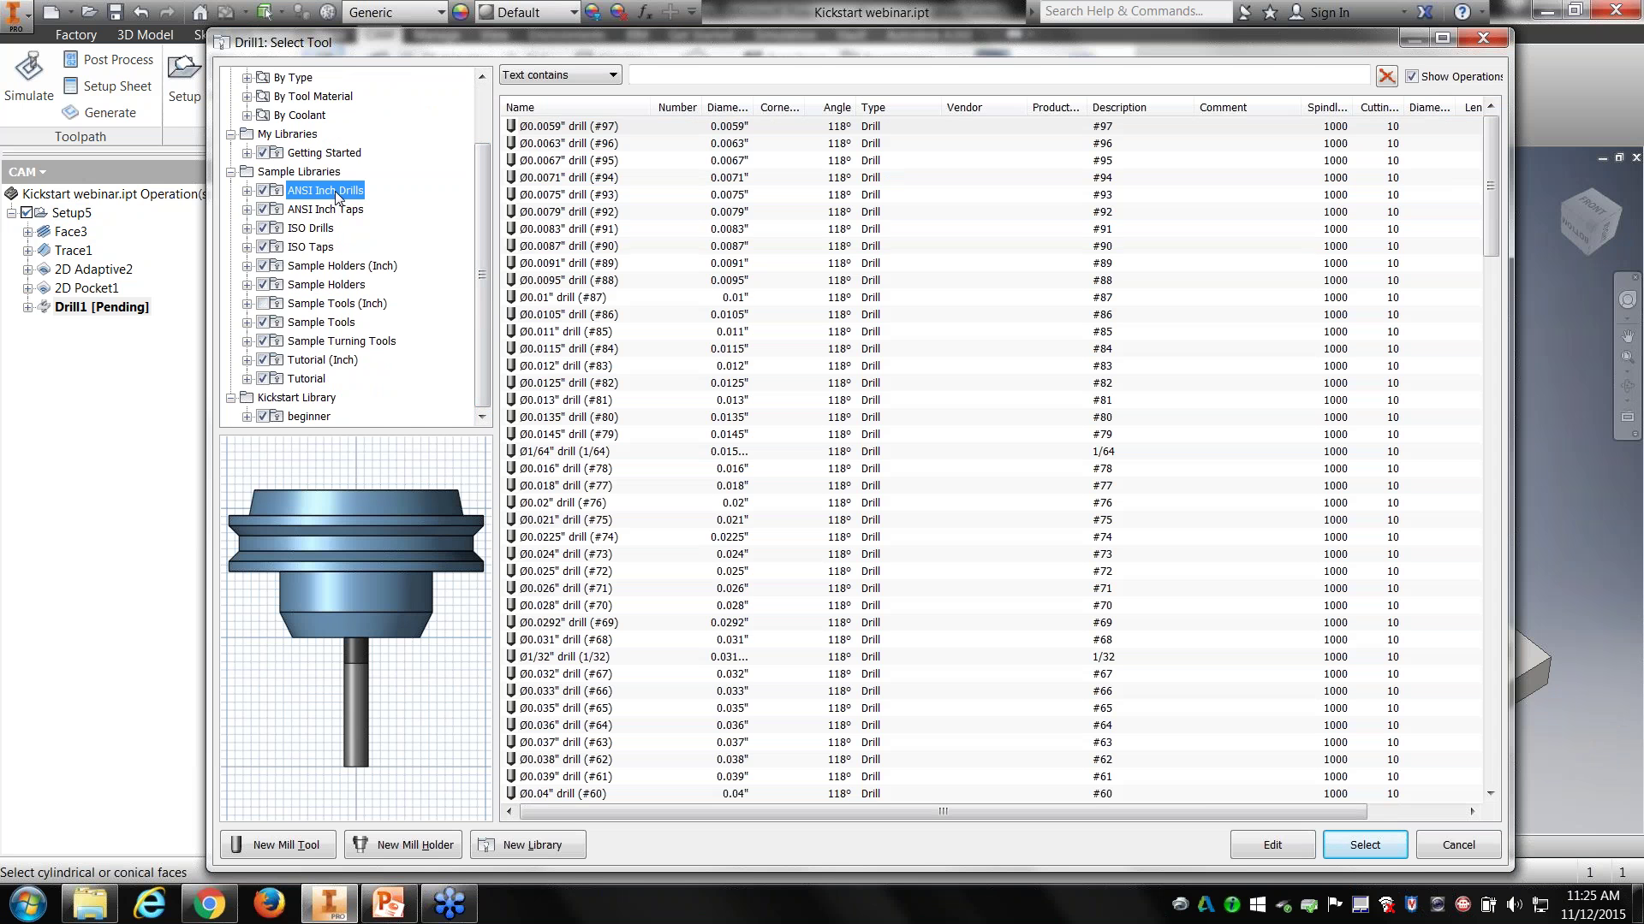
# Step: Assign the Ø1/4" drill (1/4) from the ANSI Inch Drills library as the Drill operation's tool
pyautogui.click(584, 556)
pyautogui.scroll(-6, 584, 562)
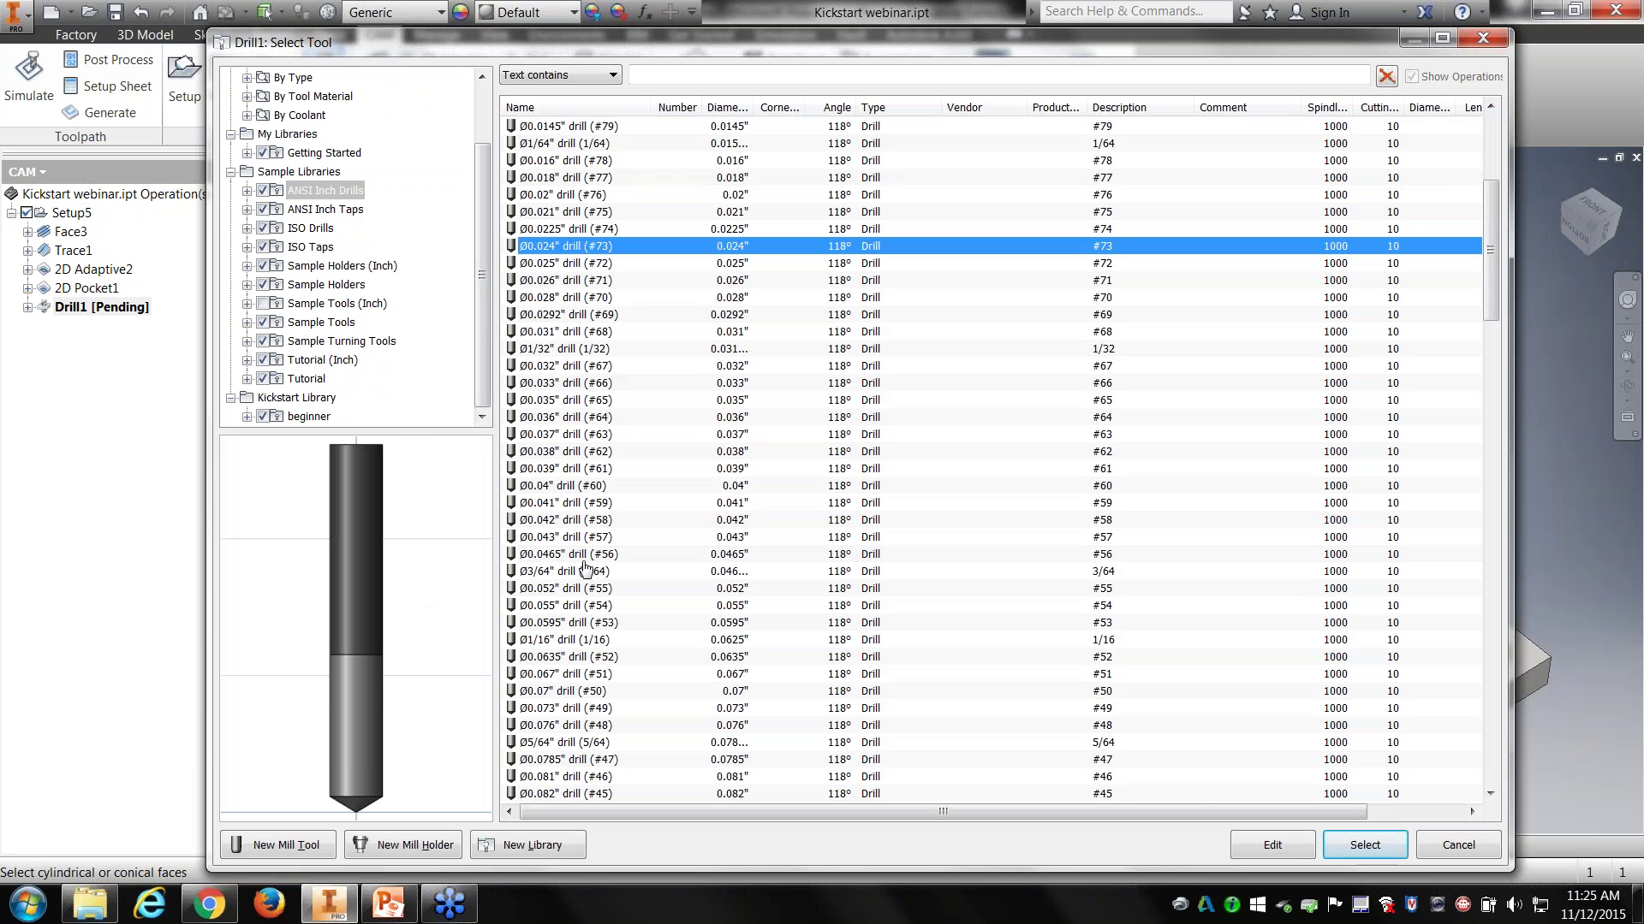
pyautogui.scroll(-4, 585, 569)
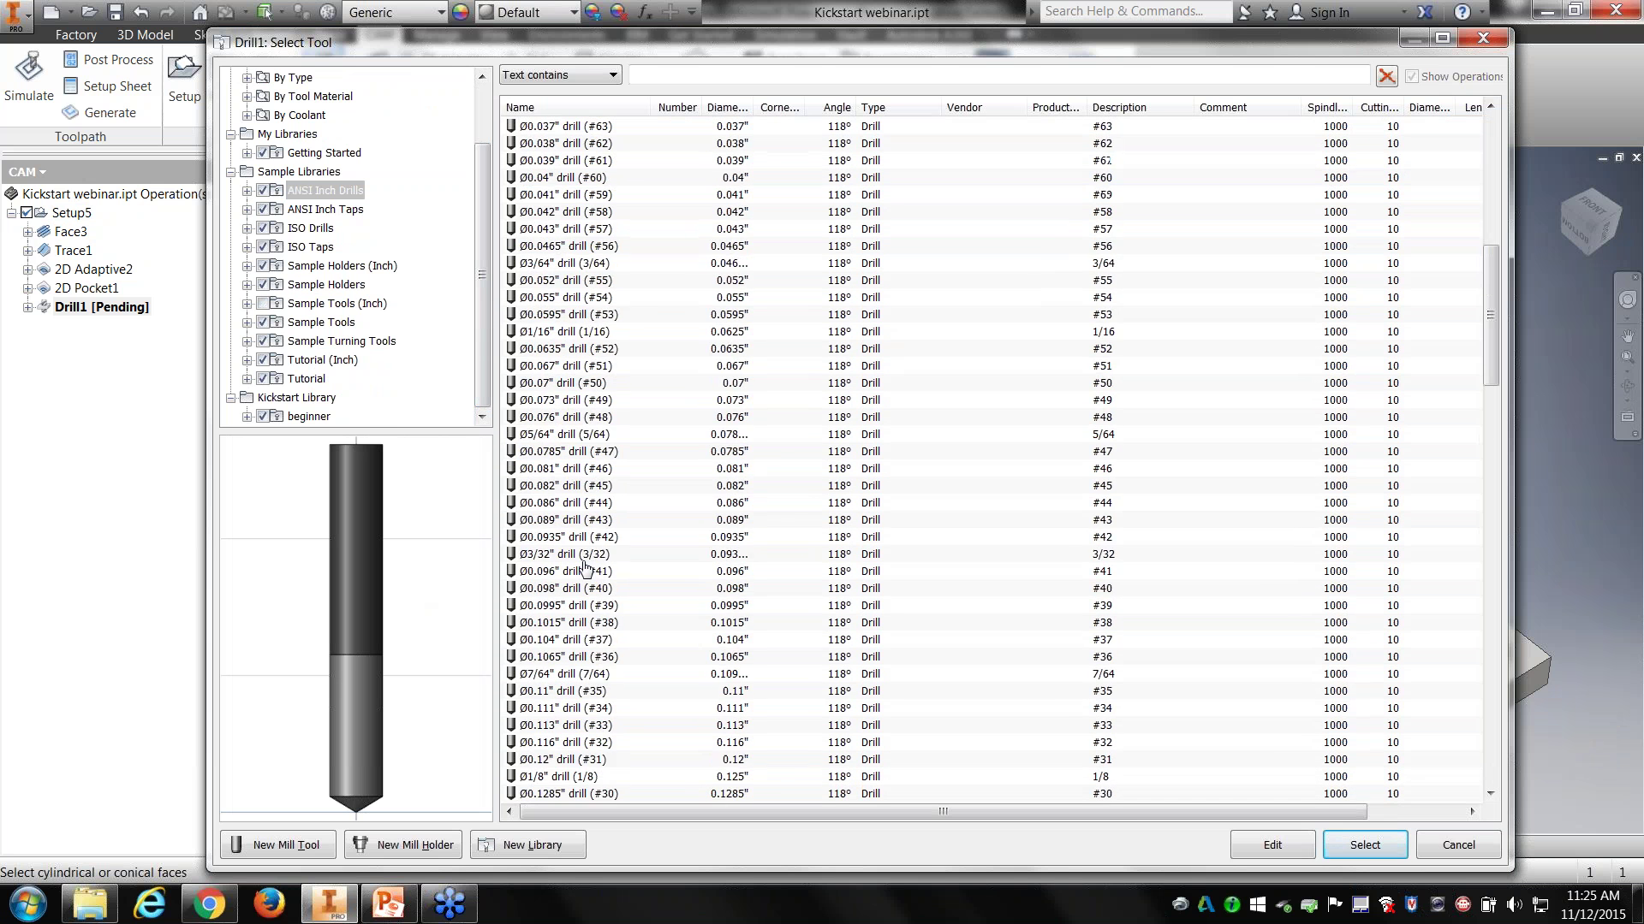
pyautogui.scroll(-7, 585, 568)
pyautogui.scroll(-5, 581, 733)
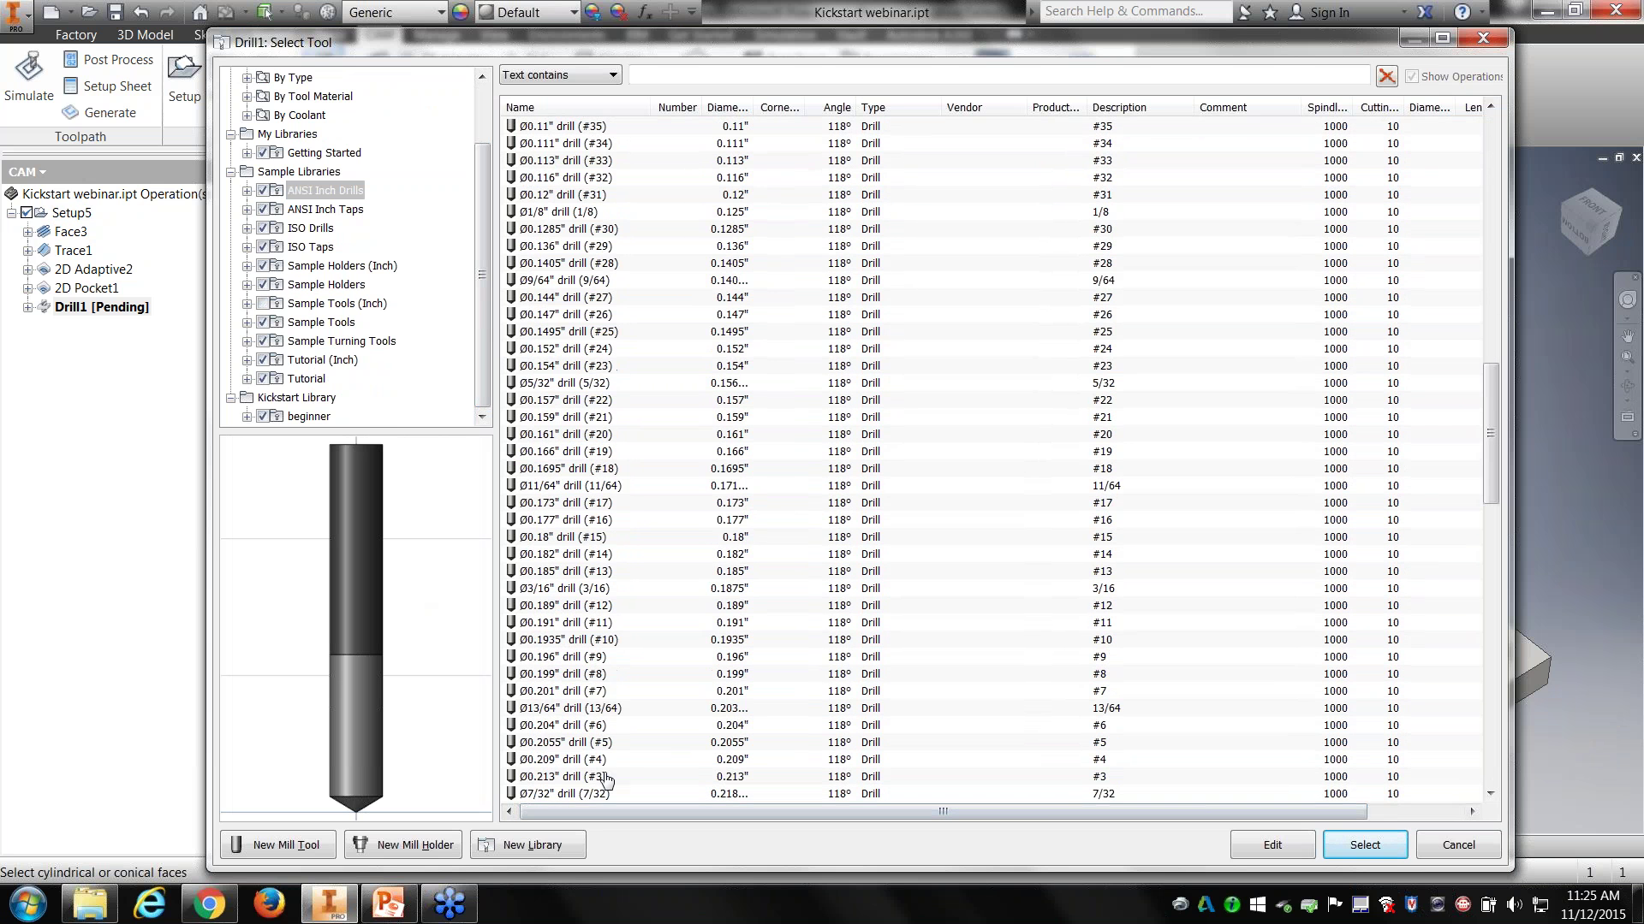
pyautogui.scroll(-2, 604, 777)
pyautogui.scroll(-1, 604, 777)
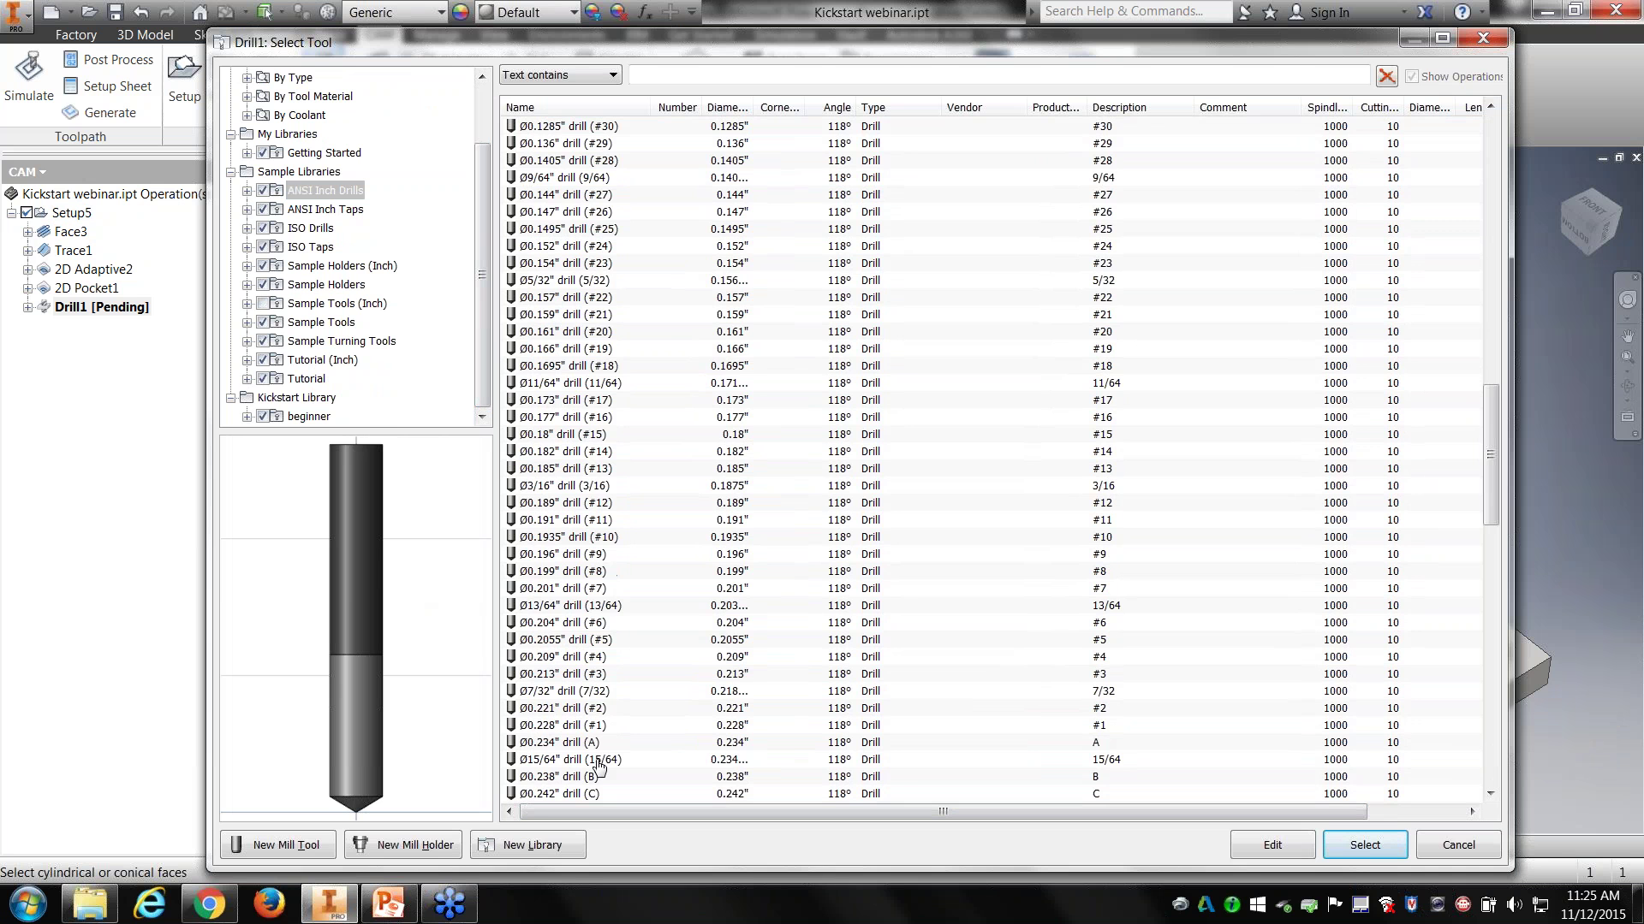
pyautogui.scroll(-1, 599, 766)
pyautogui.click(599, 775)
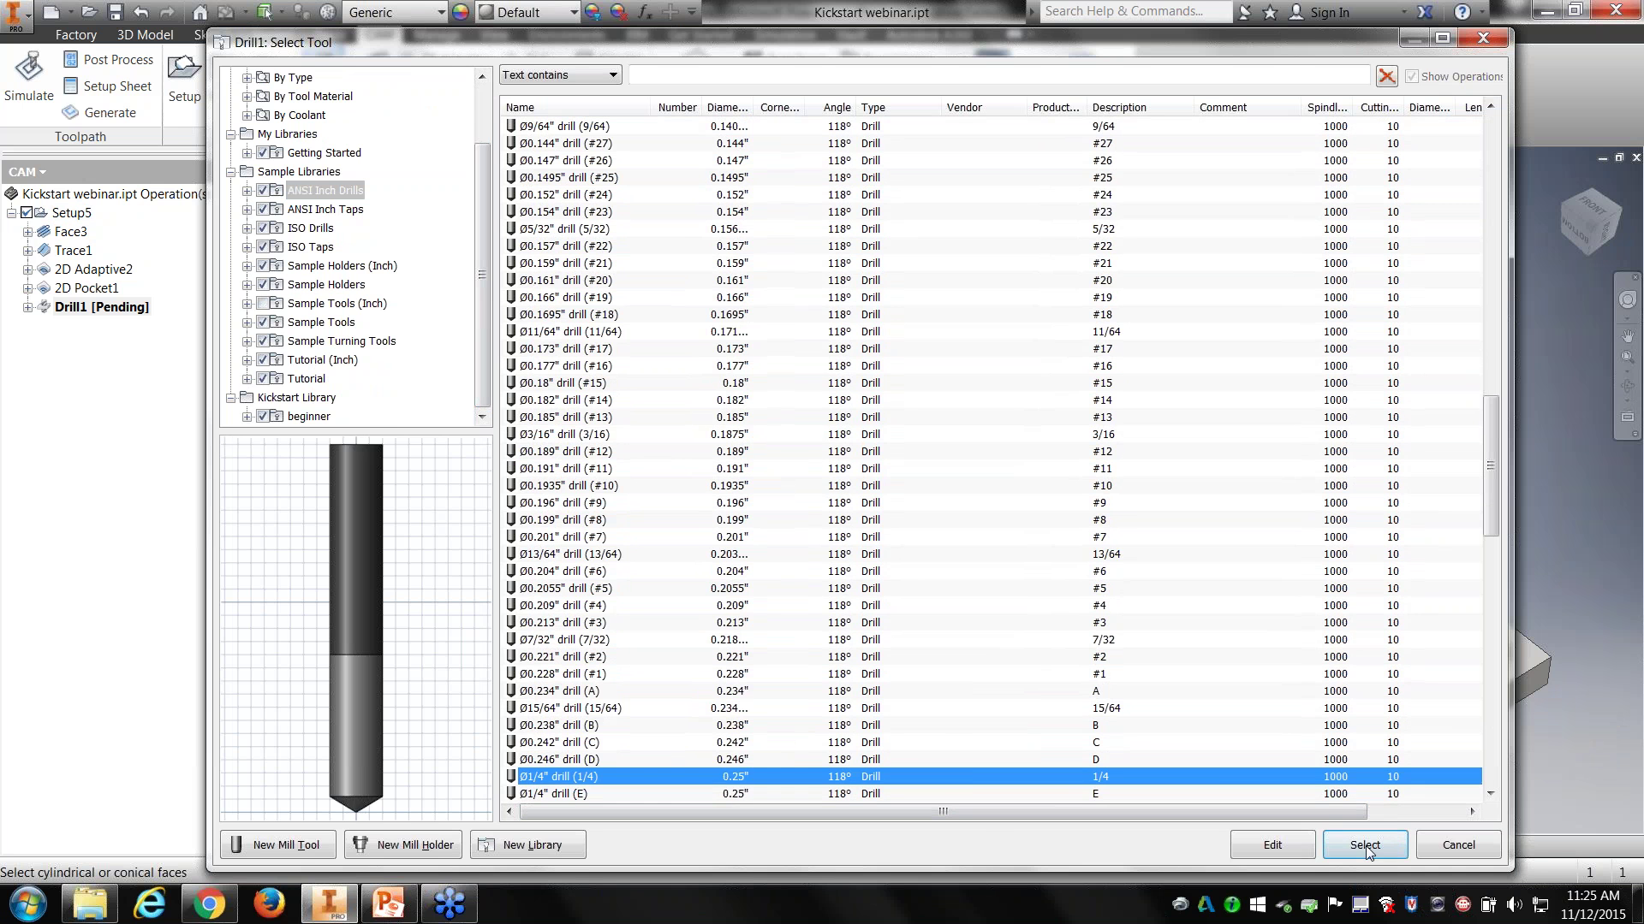
pyautogui.click(1364, 846)
# Step: Pick the small hole near the plate's corner counterbore as drilling geometry and include all holes of the same diameter
pyautogui.moveTo(637, 340); pyautogui.dragTo(996, 500, button='middle')
pyautogui.scroll(-3, 937, 428)
pyautogui.click(905, 445)
pyautogui.scroll(2, 906, 445)
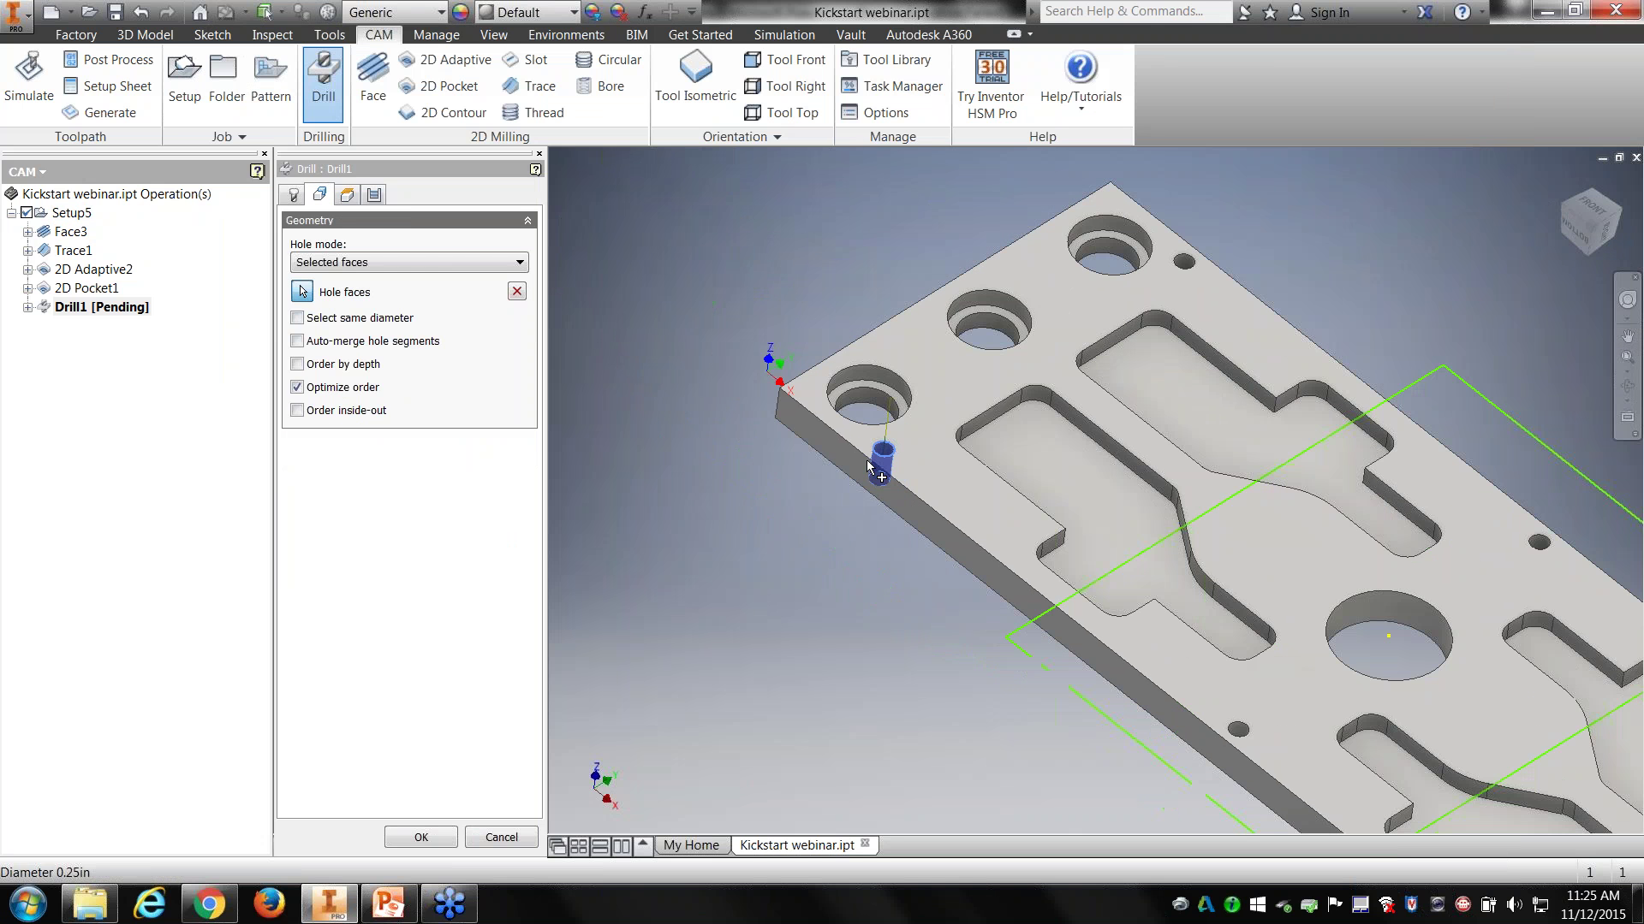
pyautogui.moveTo(1119, 500); pyautogui.dragTo(1075, 365, button='middle')
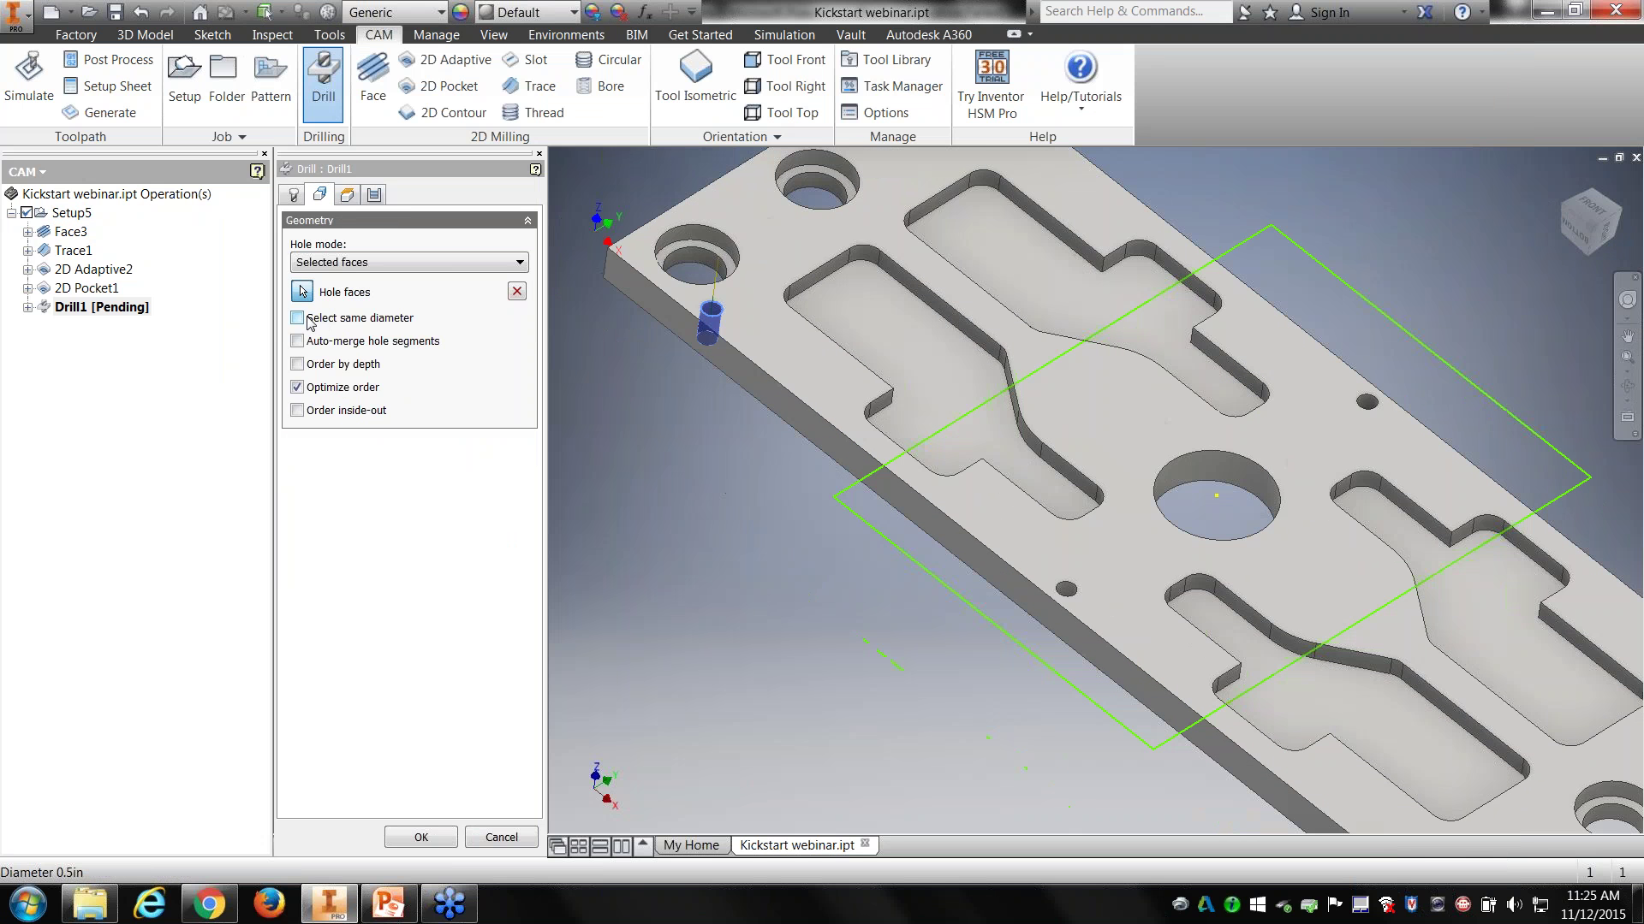
pyautogui.click(307, 320)
pyautogui.moveTo(1076, 595); pyautogui.dragTo(863, 414, button='middle')
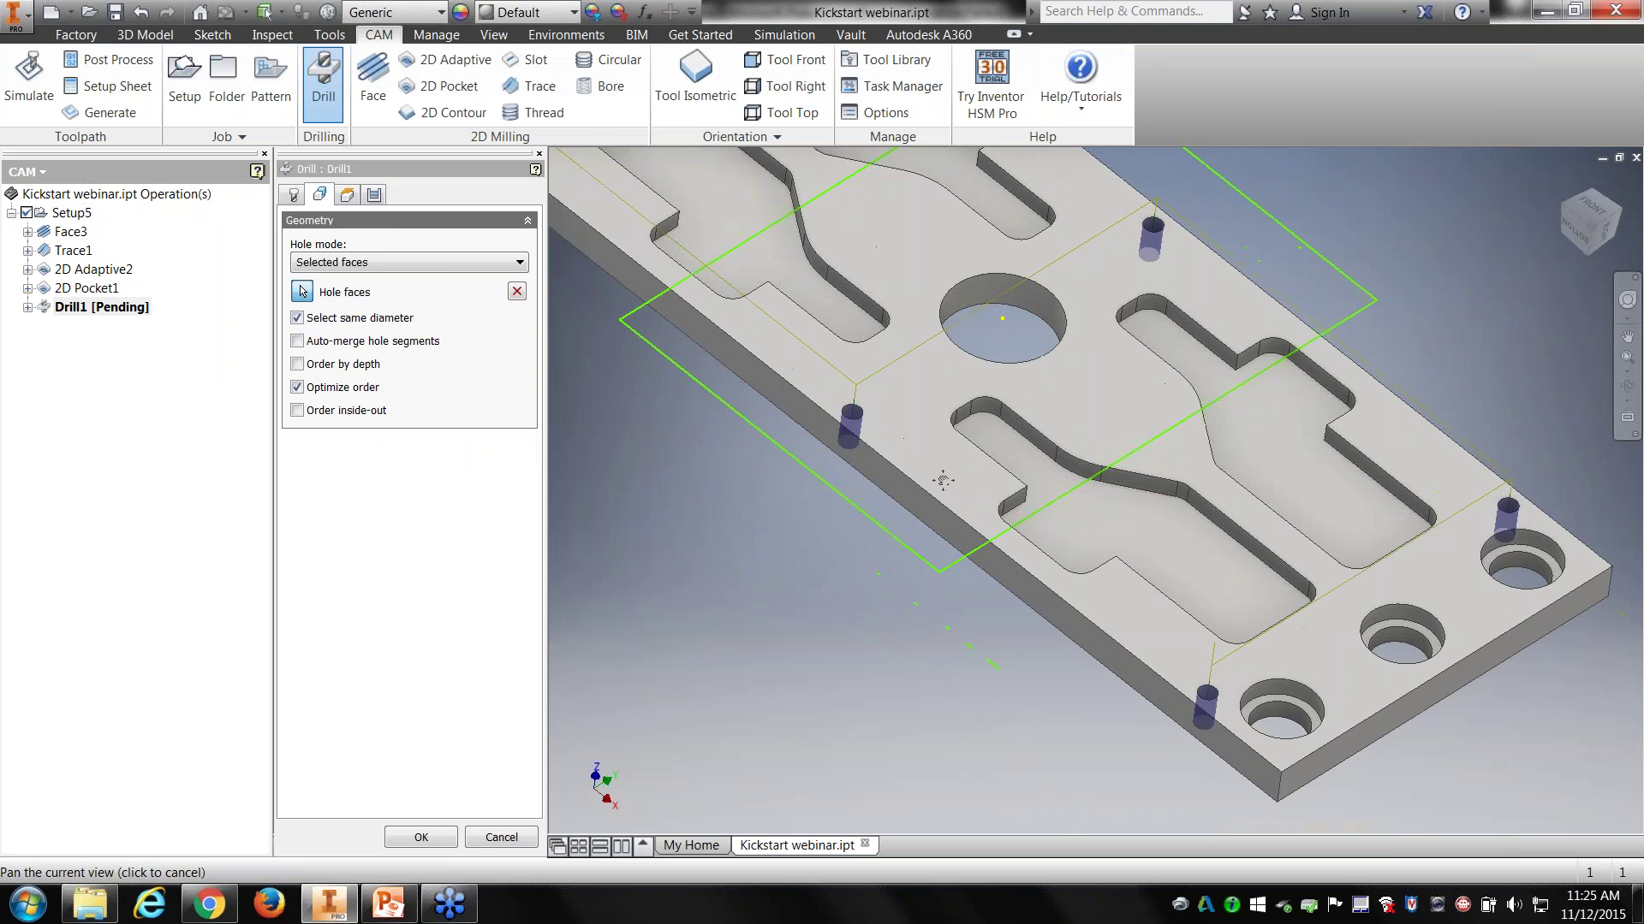
# Step: Use the "Drilling - rapid out" cycle type and generate the Drill operation's toolpath
pyautogui.click(374, 195)
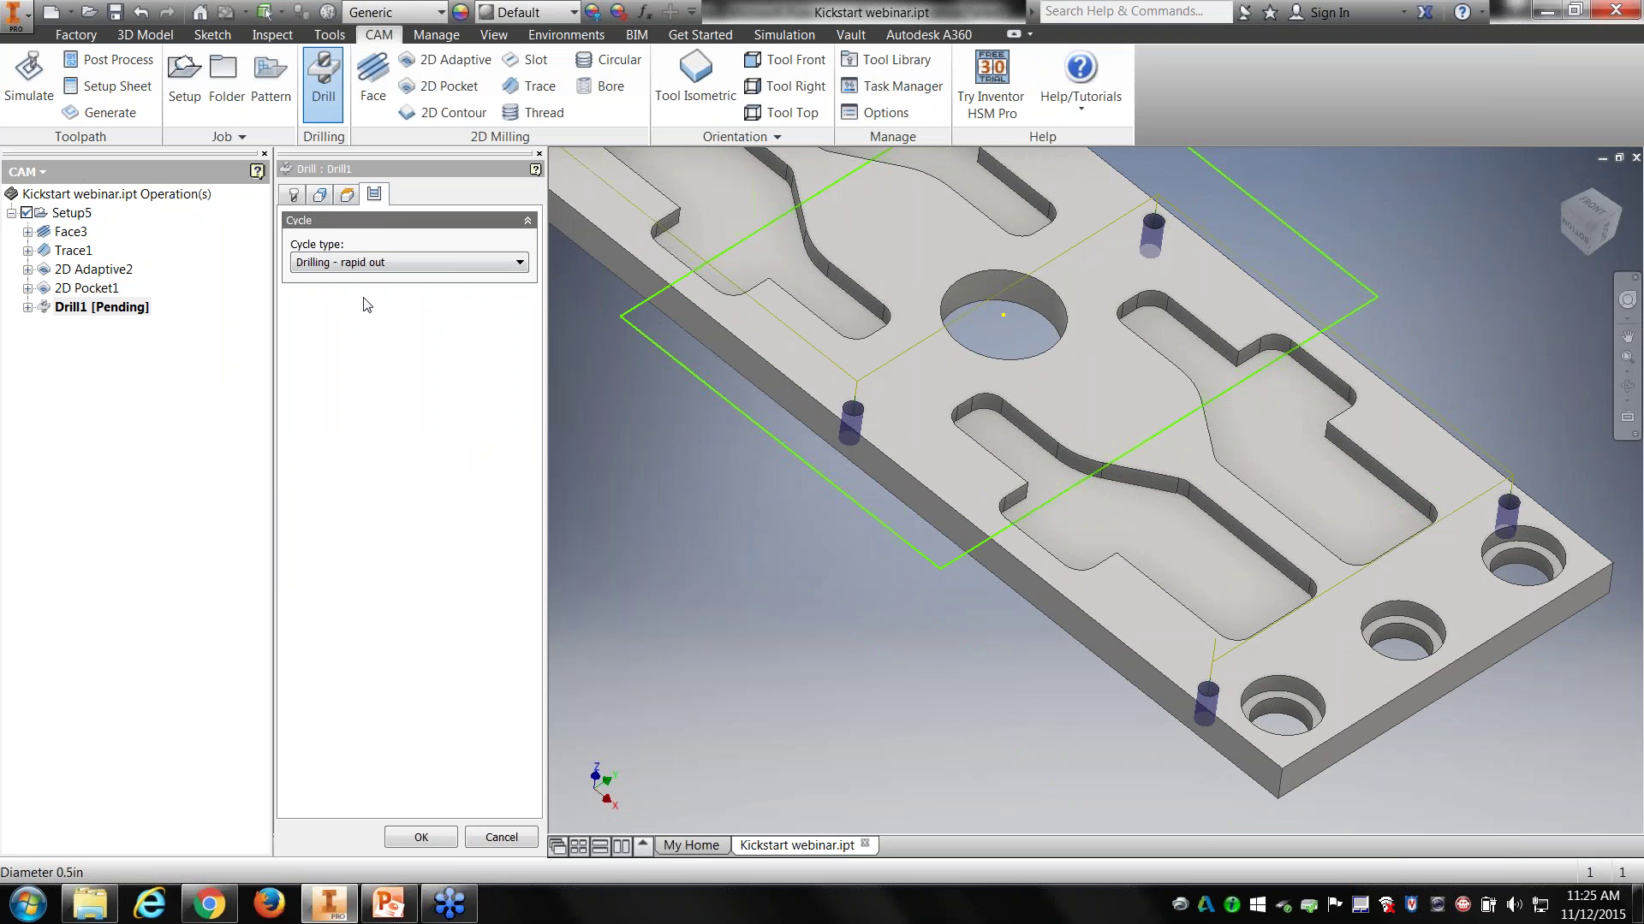
pyautogui.click(375, 263)
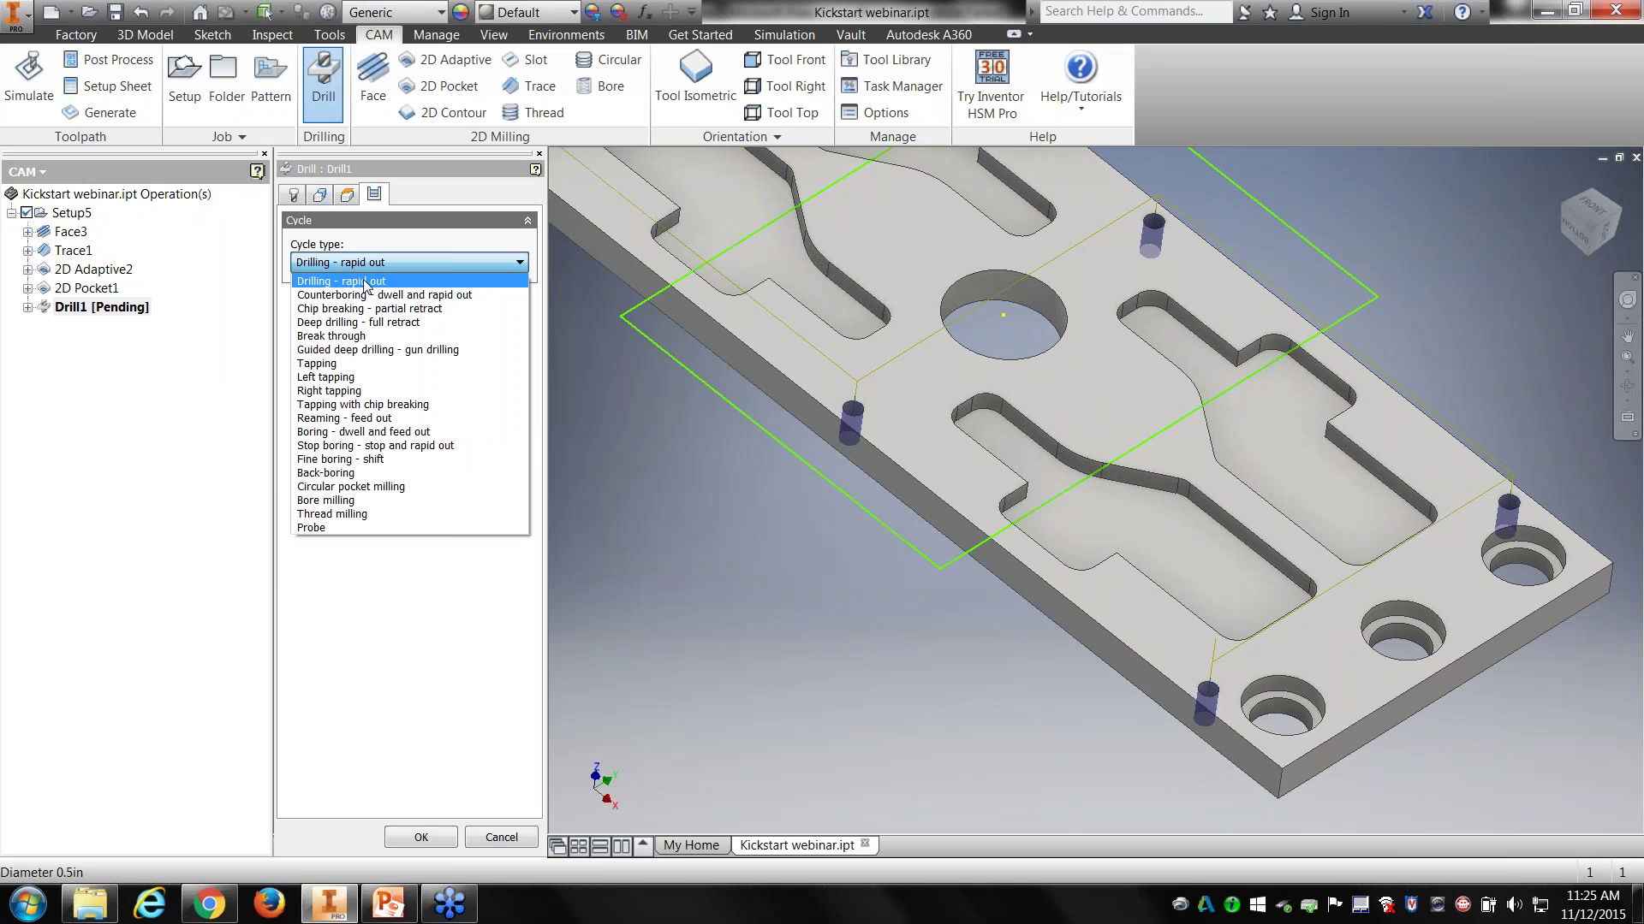
pyautogui.click(359, 282)
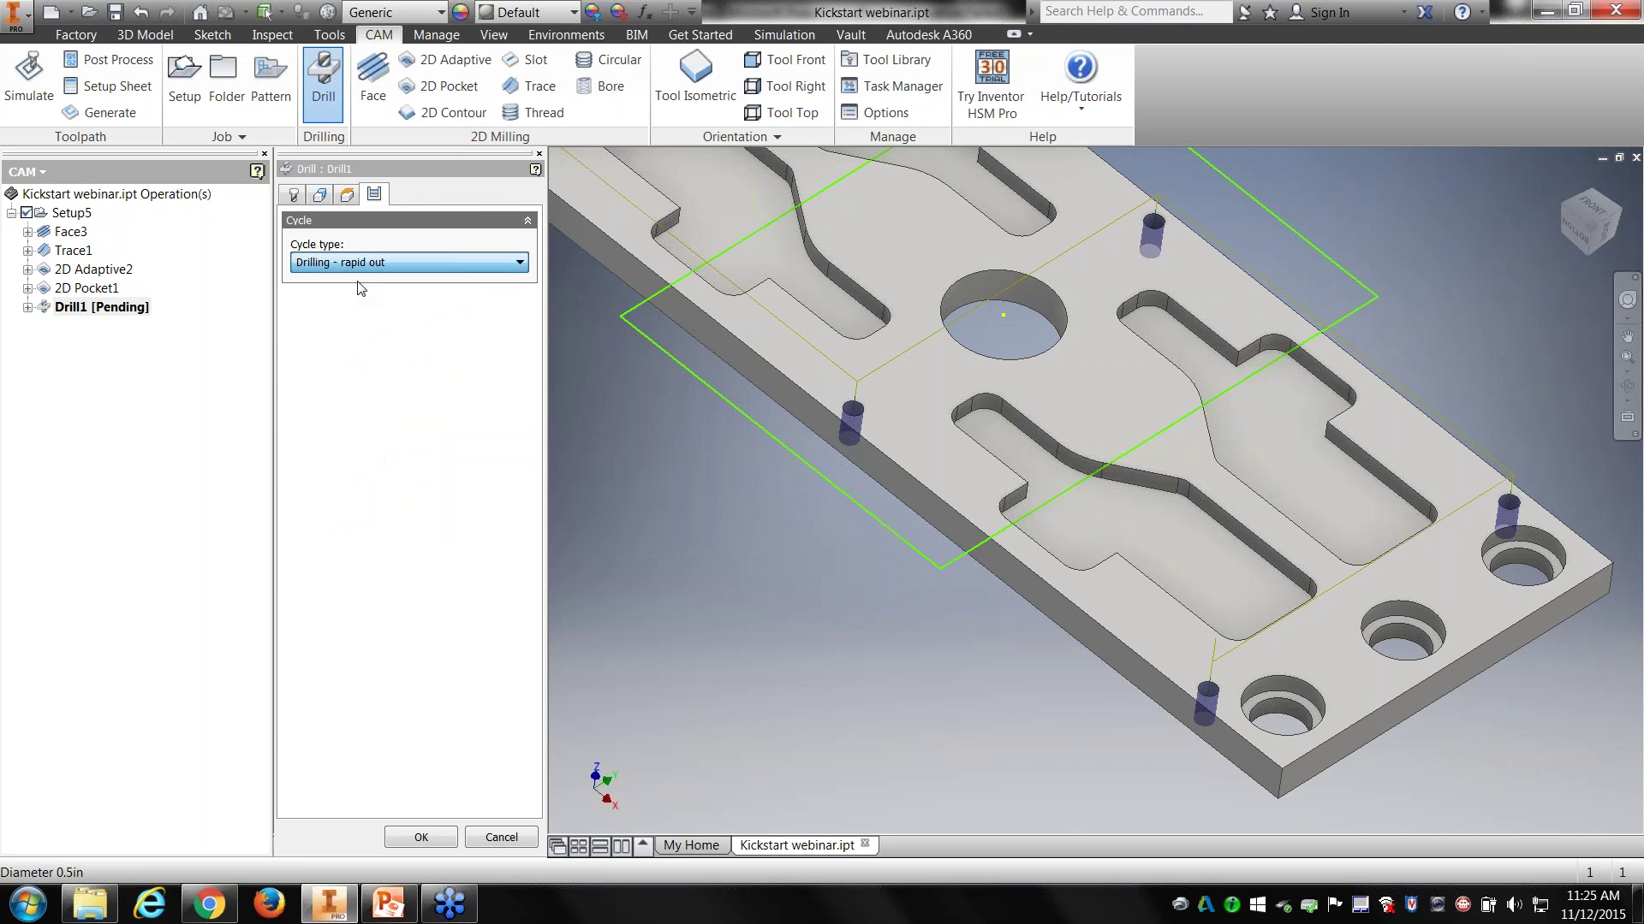
pyautogui.click(422, 838)
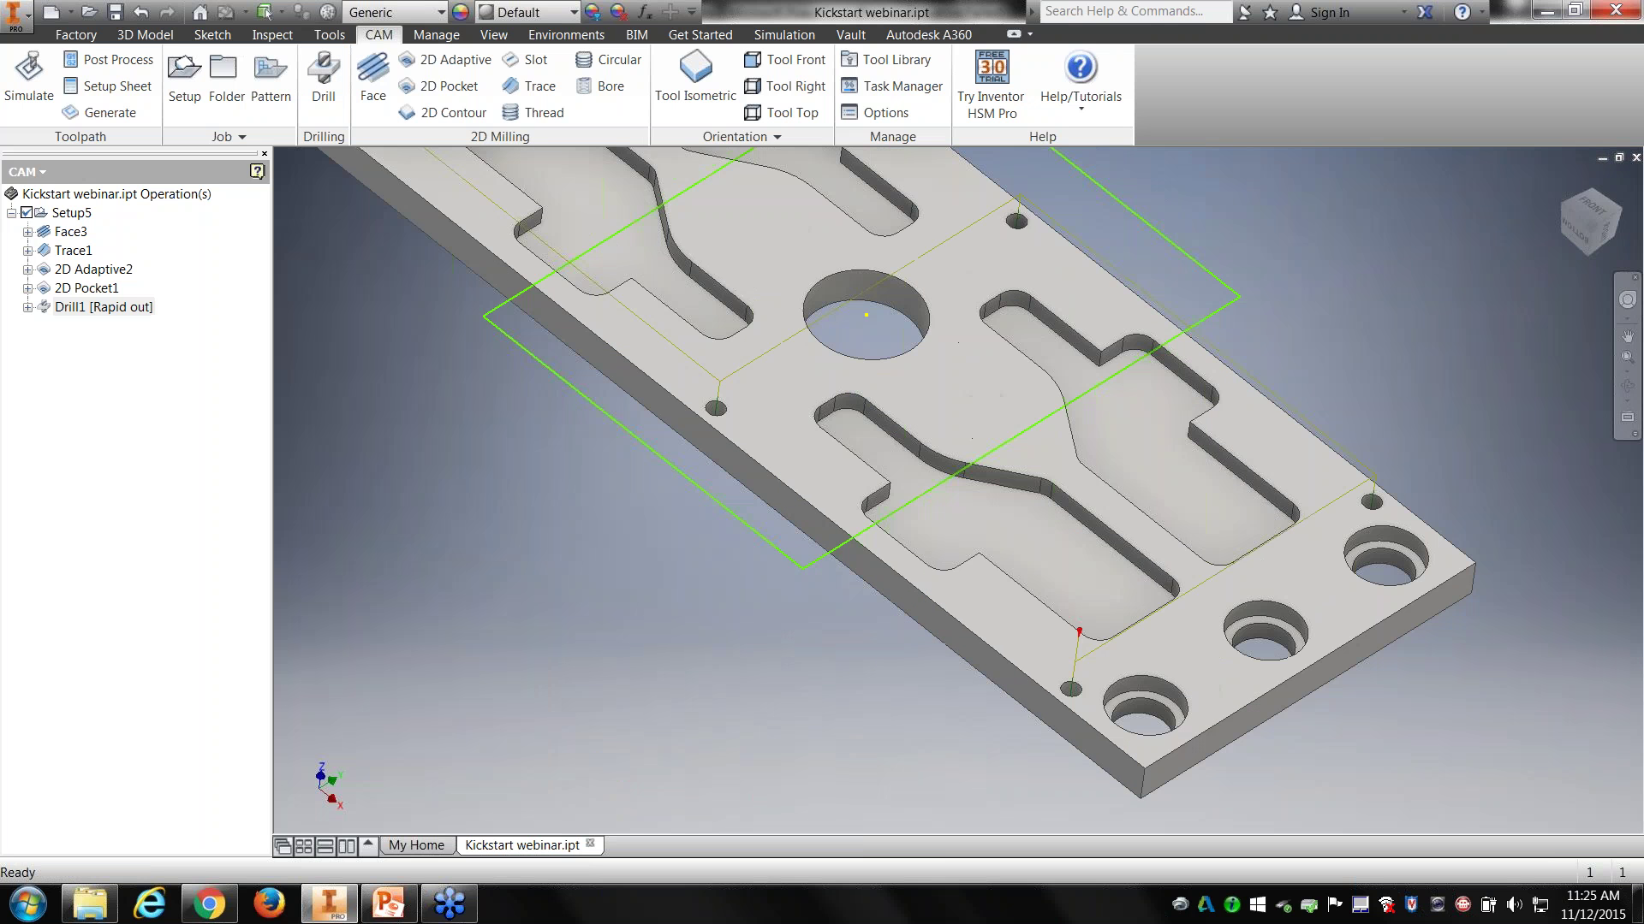
# Step: Set up post processing of Setup5 with the haas.cps - Generic HAAS configuration and the program comment "kickstarter"
pyautogui.moveTo(564, 313); pyautogui.dragTo(597, 544, button='middle')
pyautogui.click(71, 212)
pyautogui.click(119, 60)
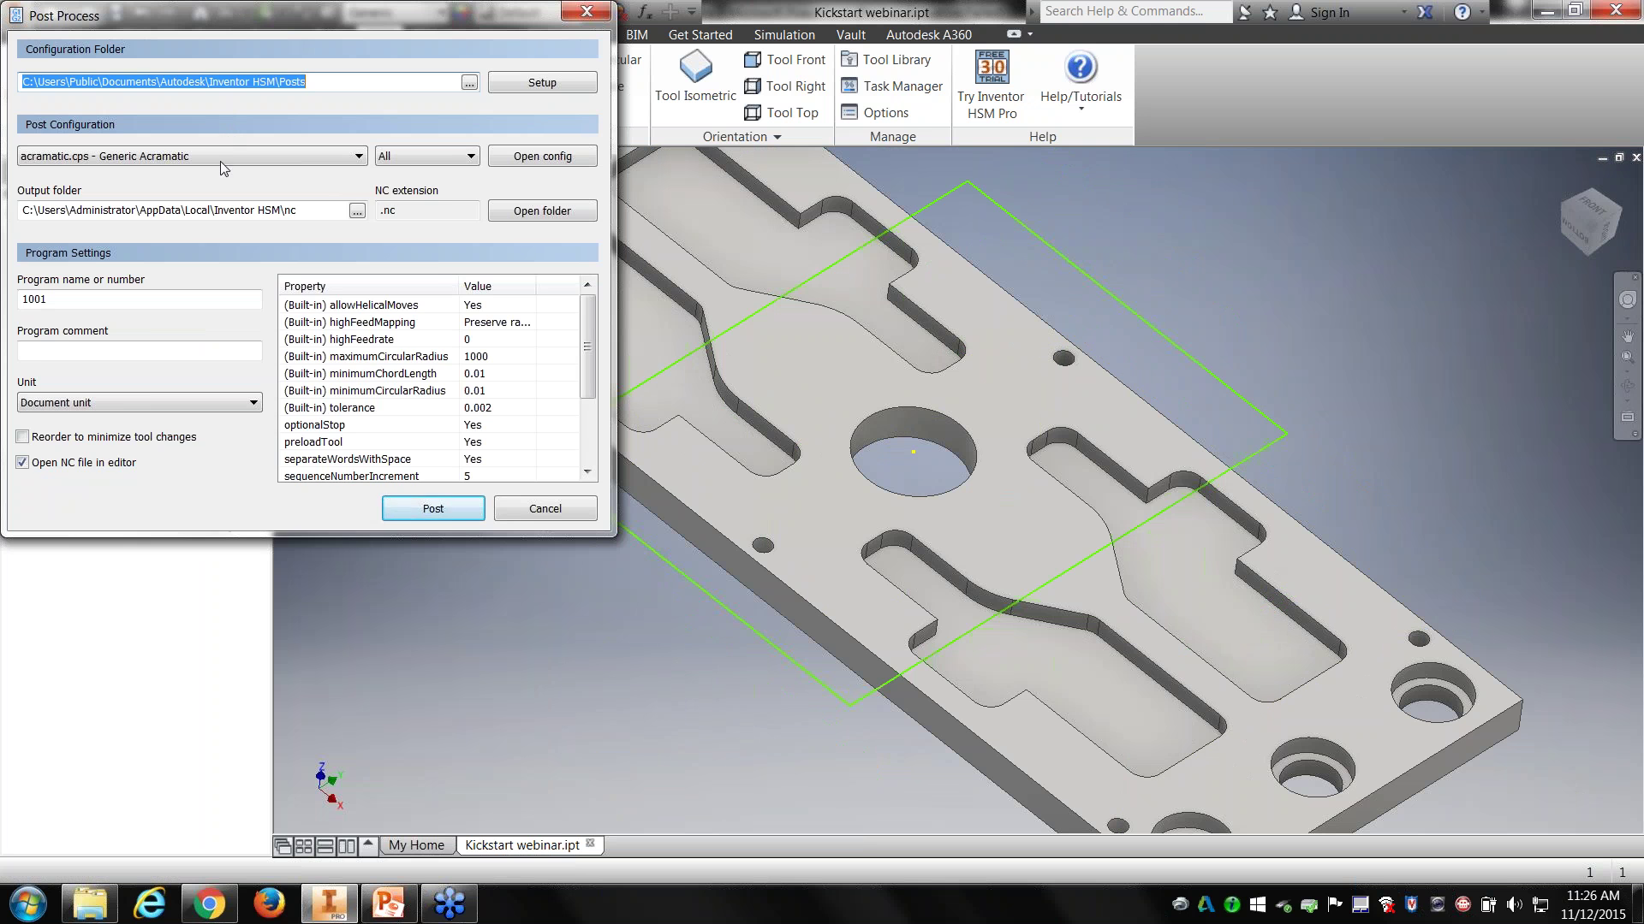
pyautogui.click(221, 158)
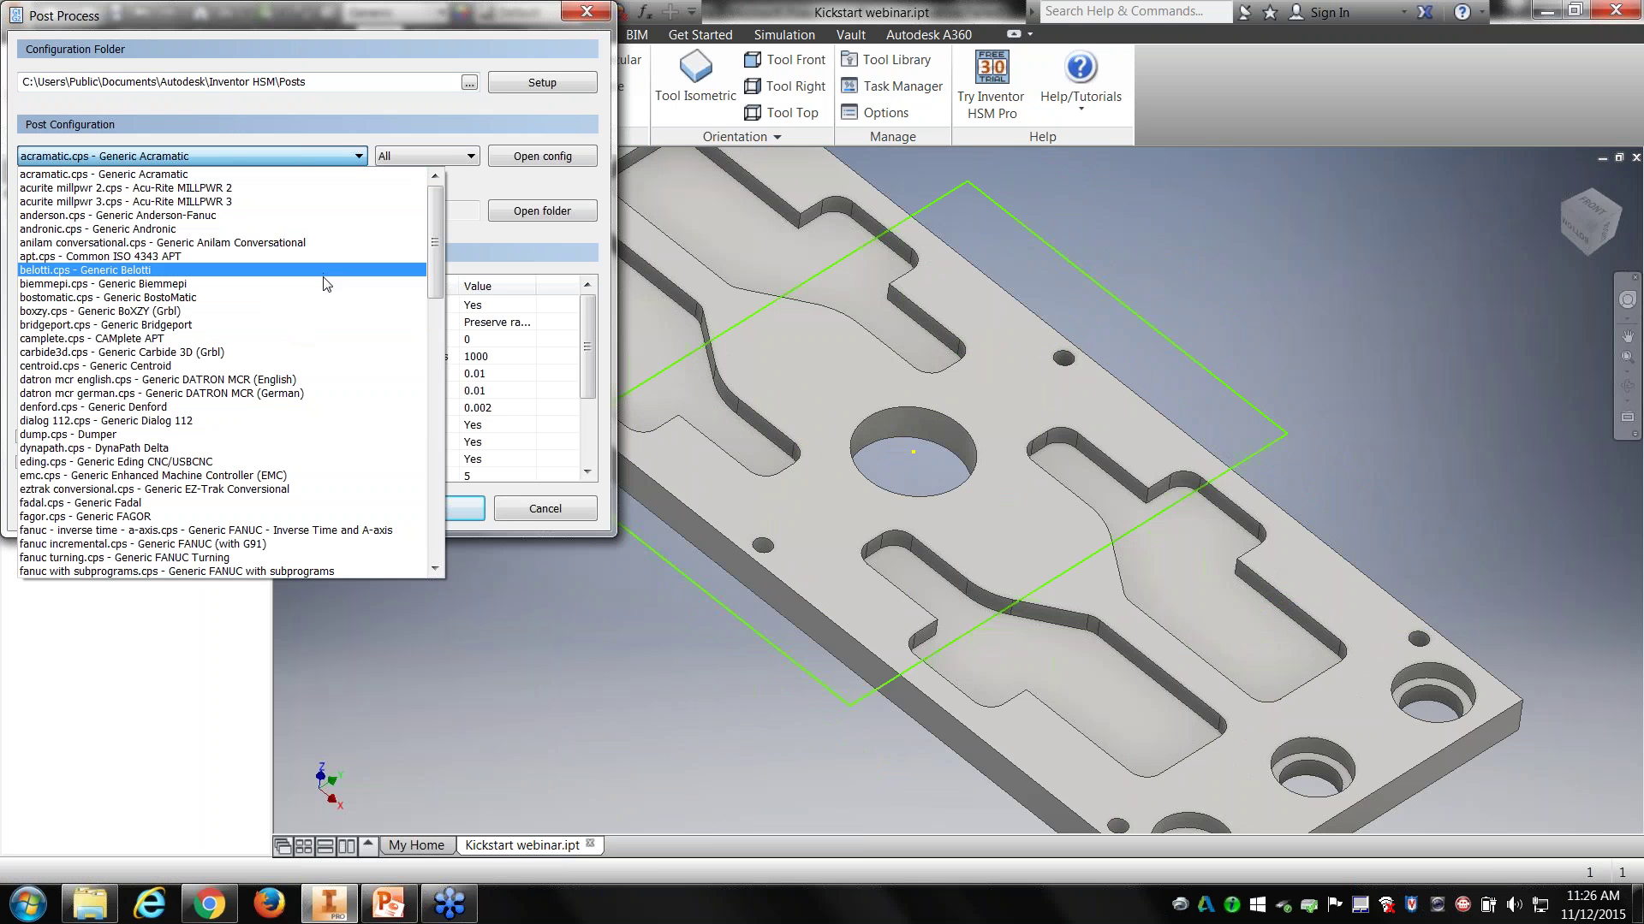
pyautogui.scroll(-5, 257, 484)
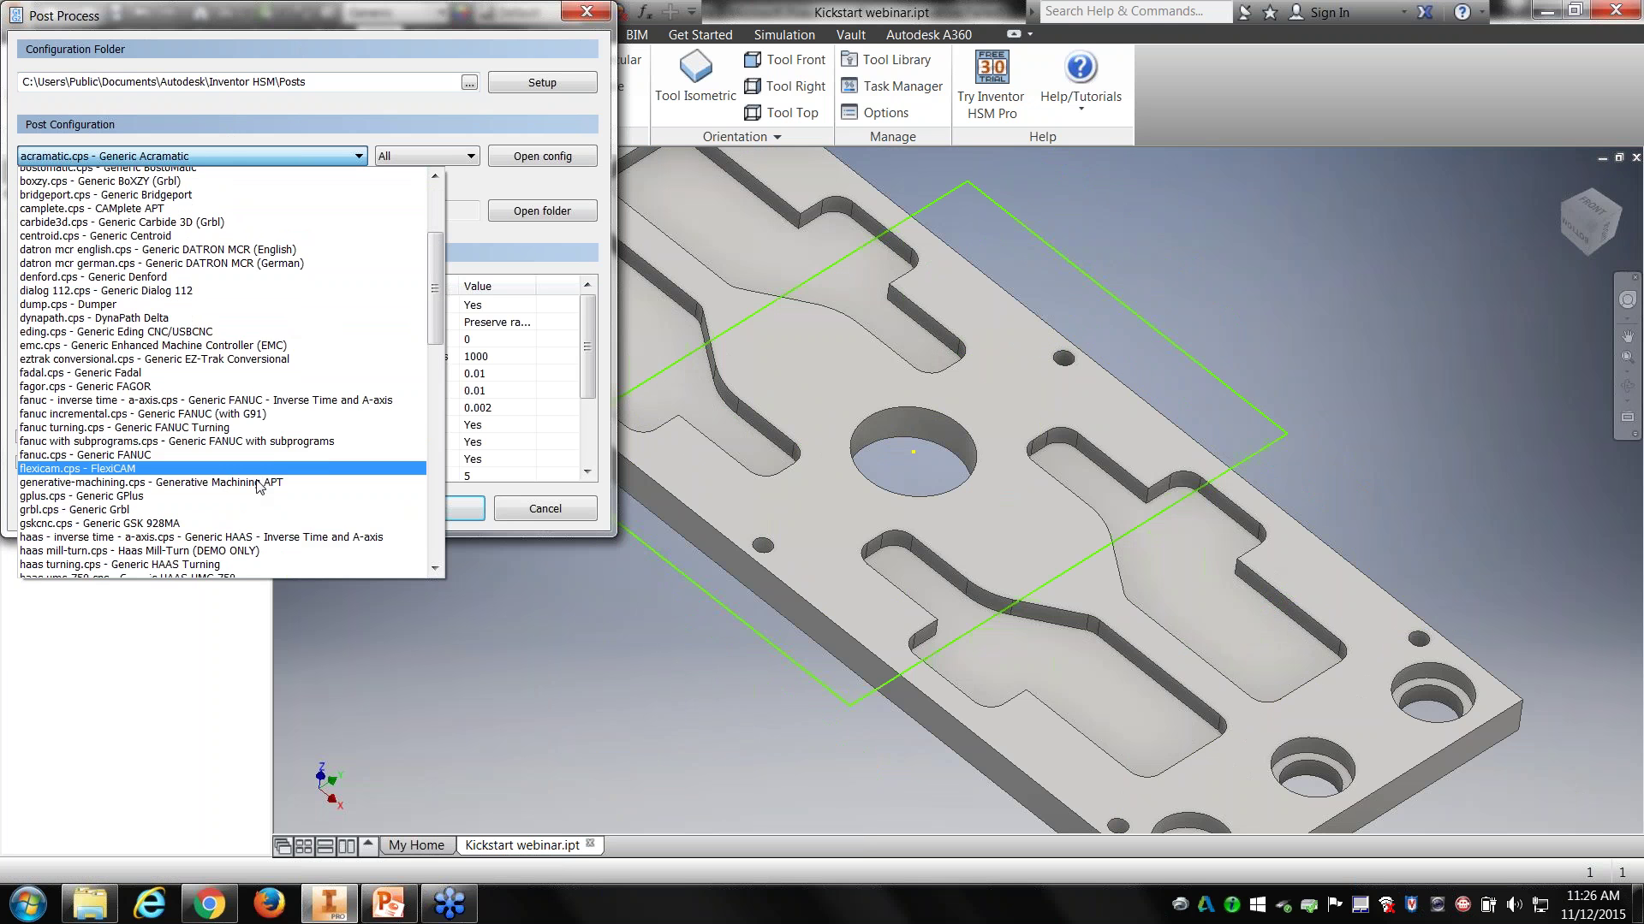
pyautogui.click(304, 531)
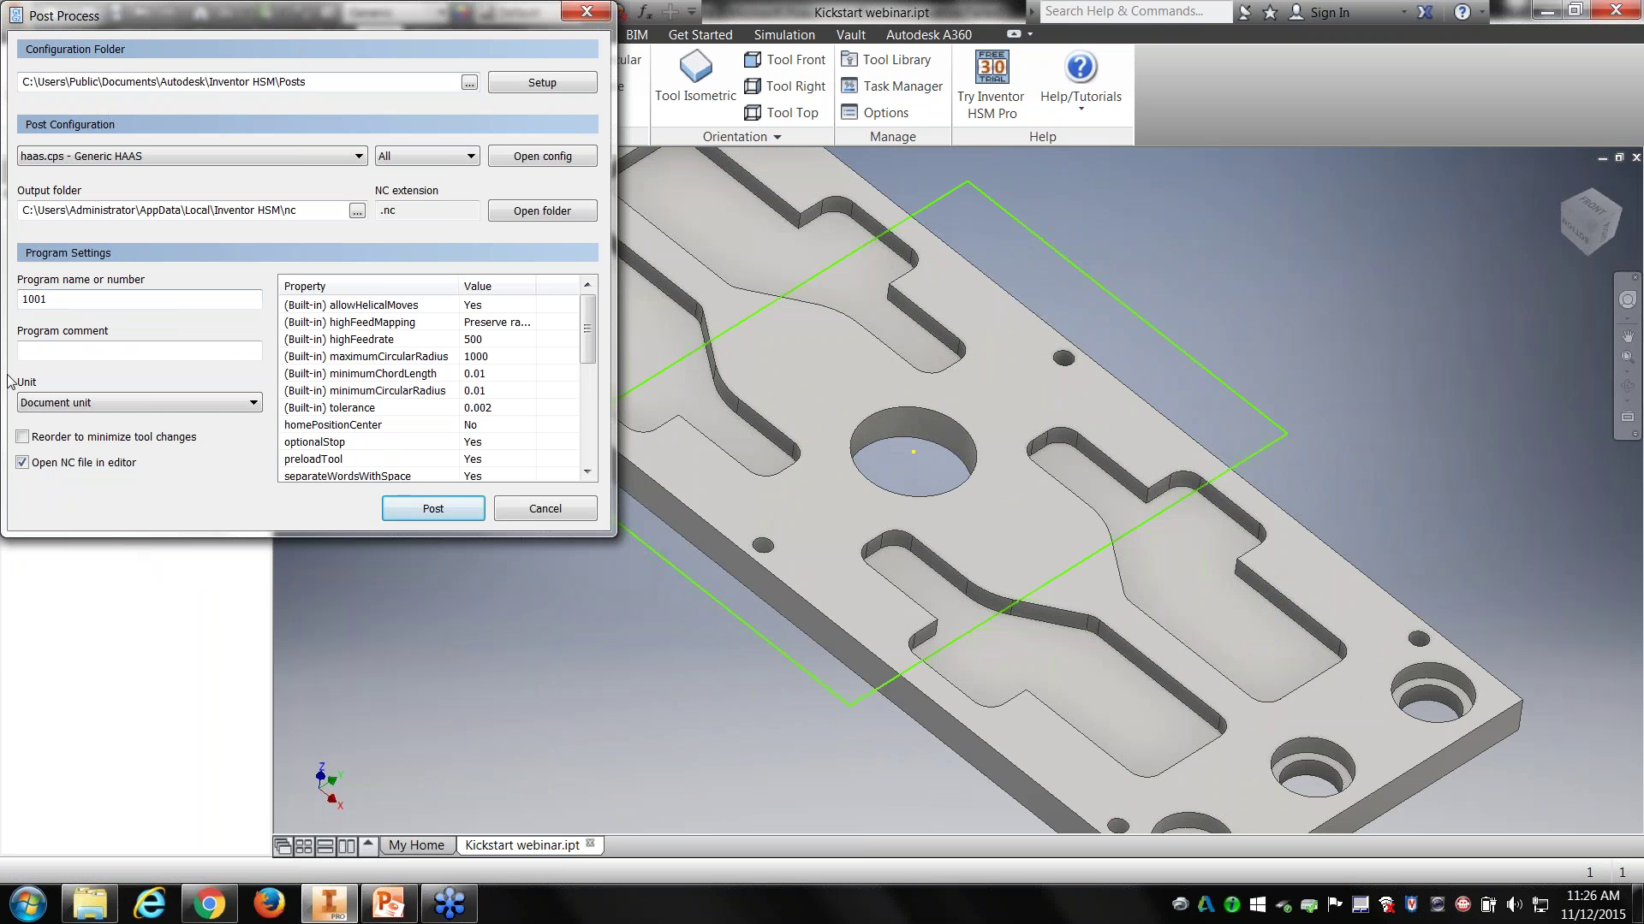
pyautogui.click(78, 352)
# Step: Look through the HAAS post's user-defined properties and post the program, saving it as 1001.nc
pyautogui.moveTo(592, 334)
pyautogui.mouseDown()
pyautogui.moveTo(593, 433)
pyautogui.moveTo(604, 311)
pyautogui.mouseUp()
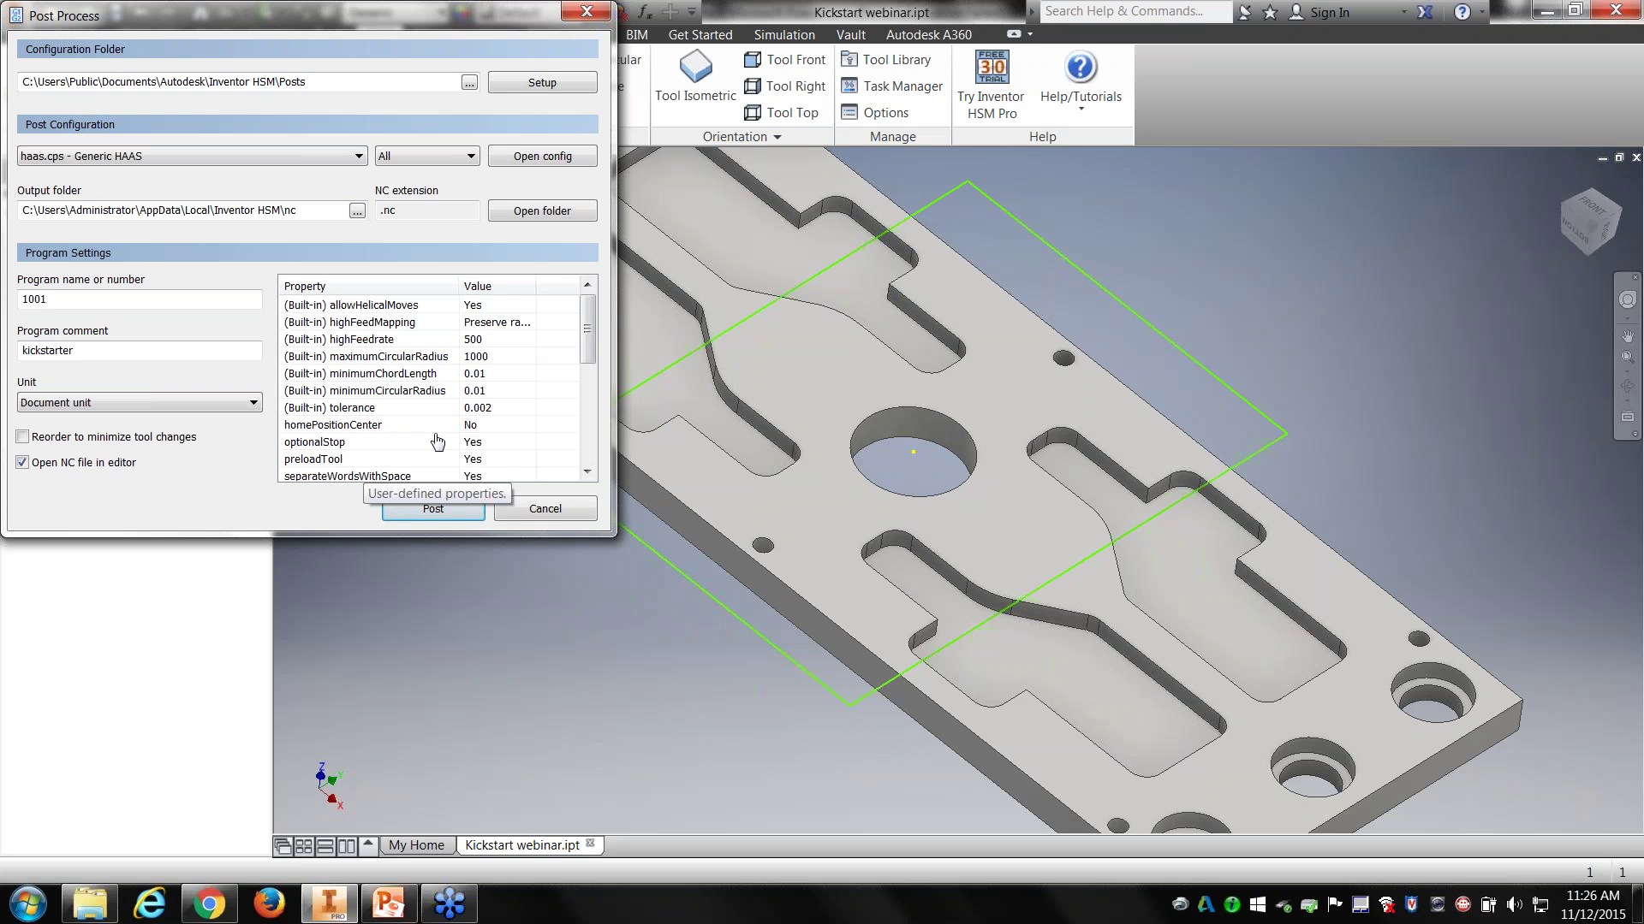
pyautogui.moveTo(589, 312); pyautogui.dragTo(589, 311)
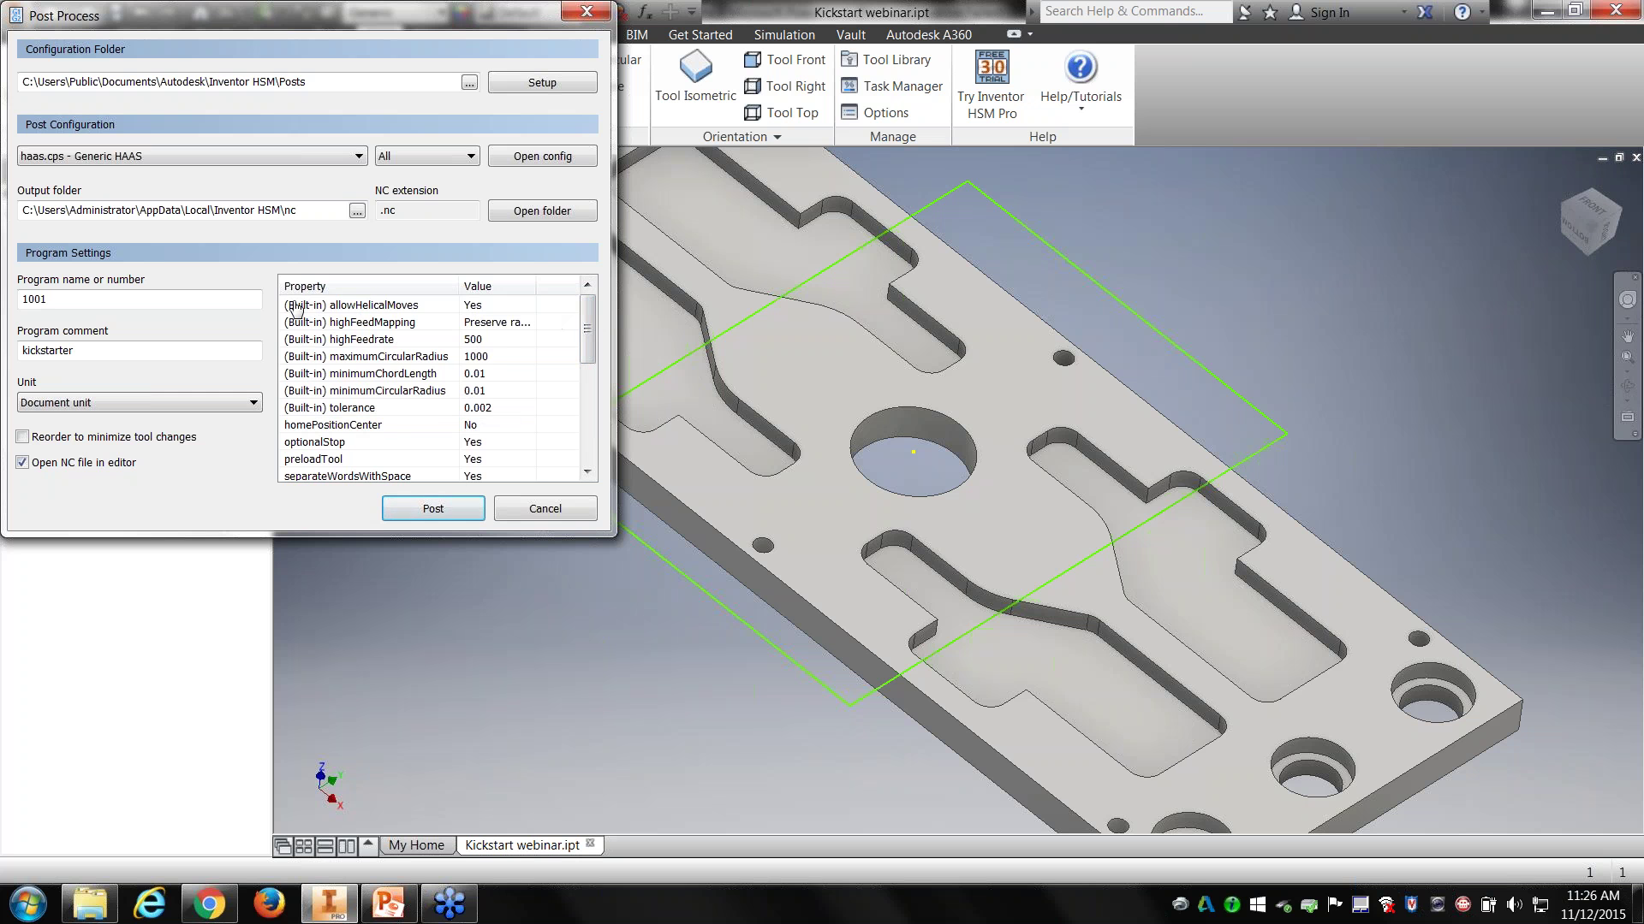
pyautogui.moveTo(590, 322); pyautogui.dragTo(590, 370)
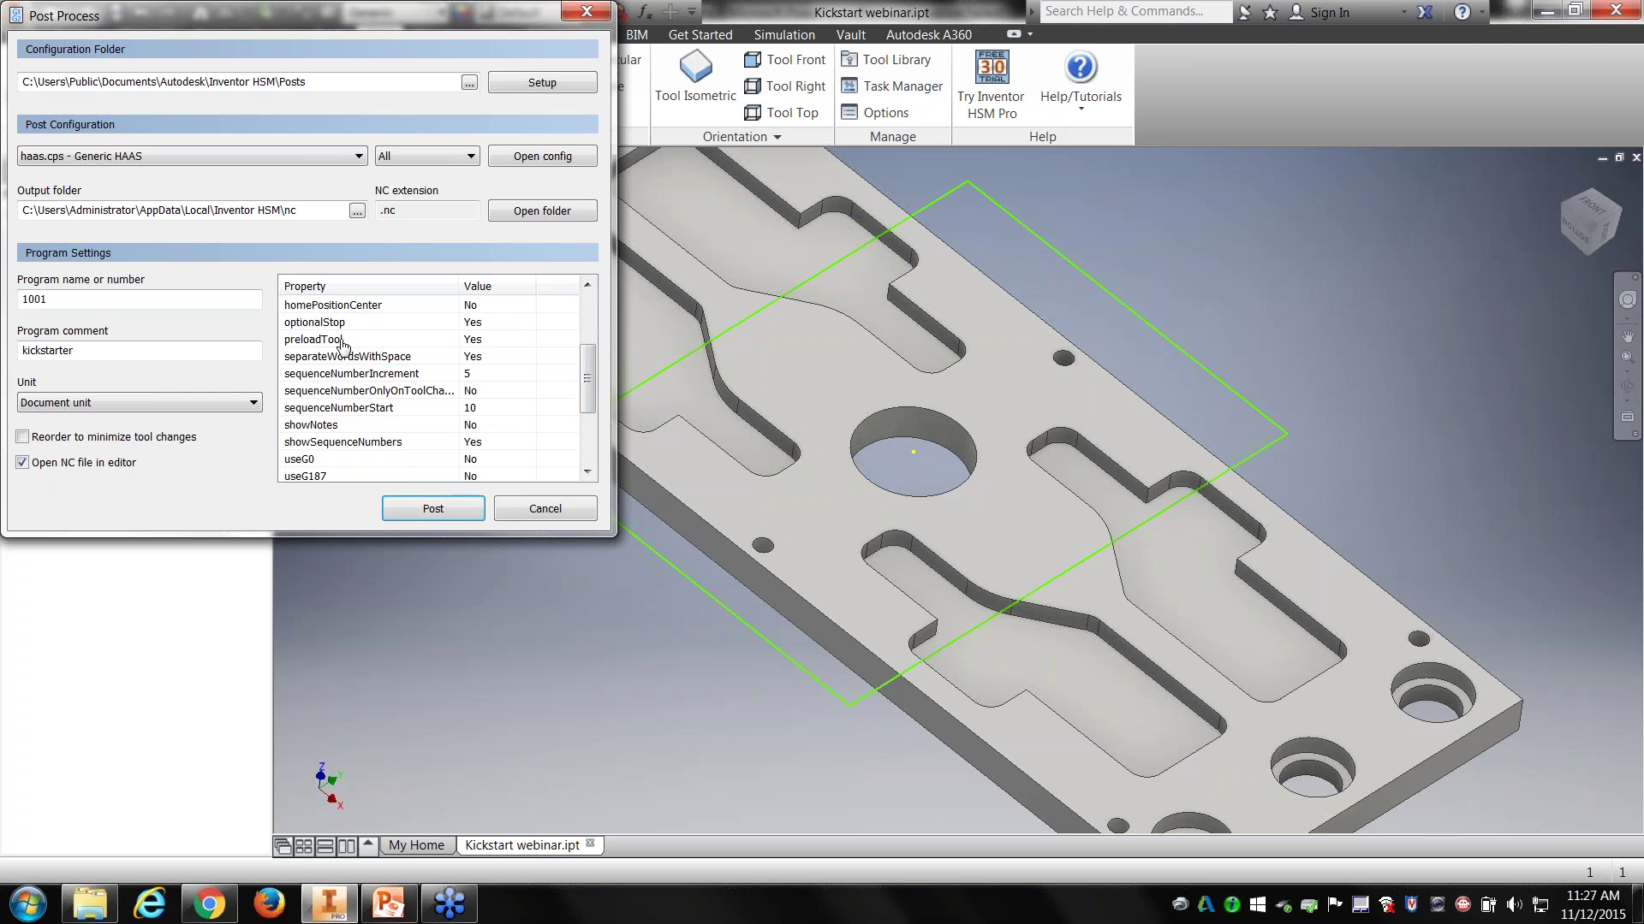
pyautogui.scroll(-1, 346, 407)
pyautogui.scroll(-2, 346, 407)
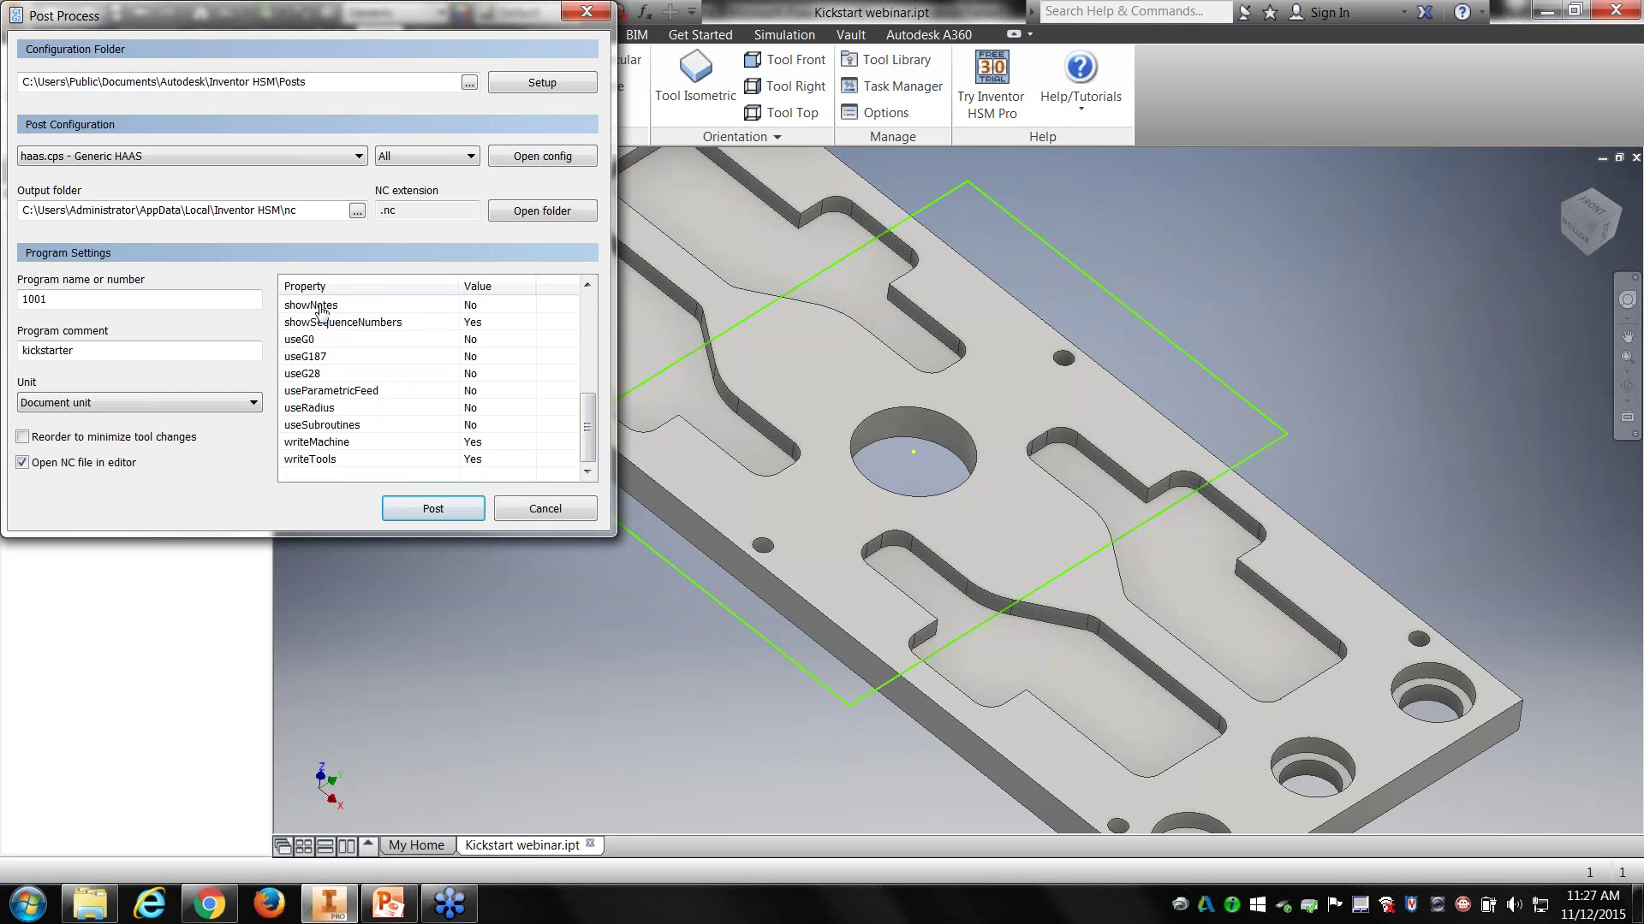
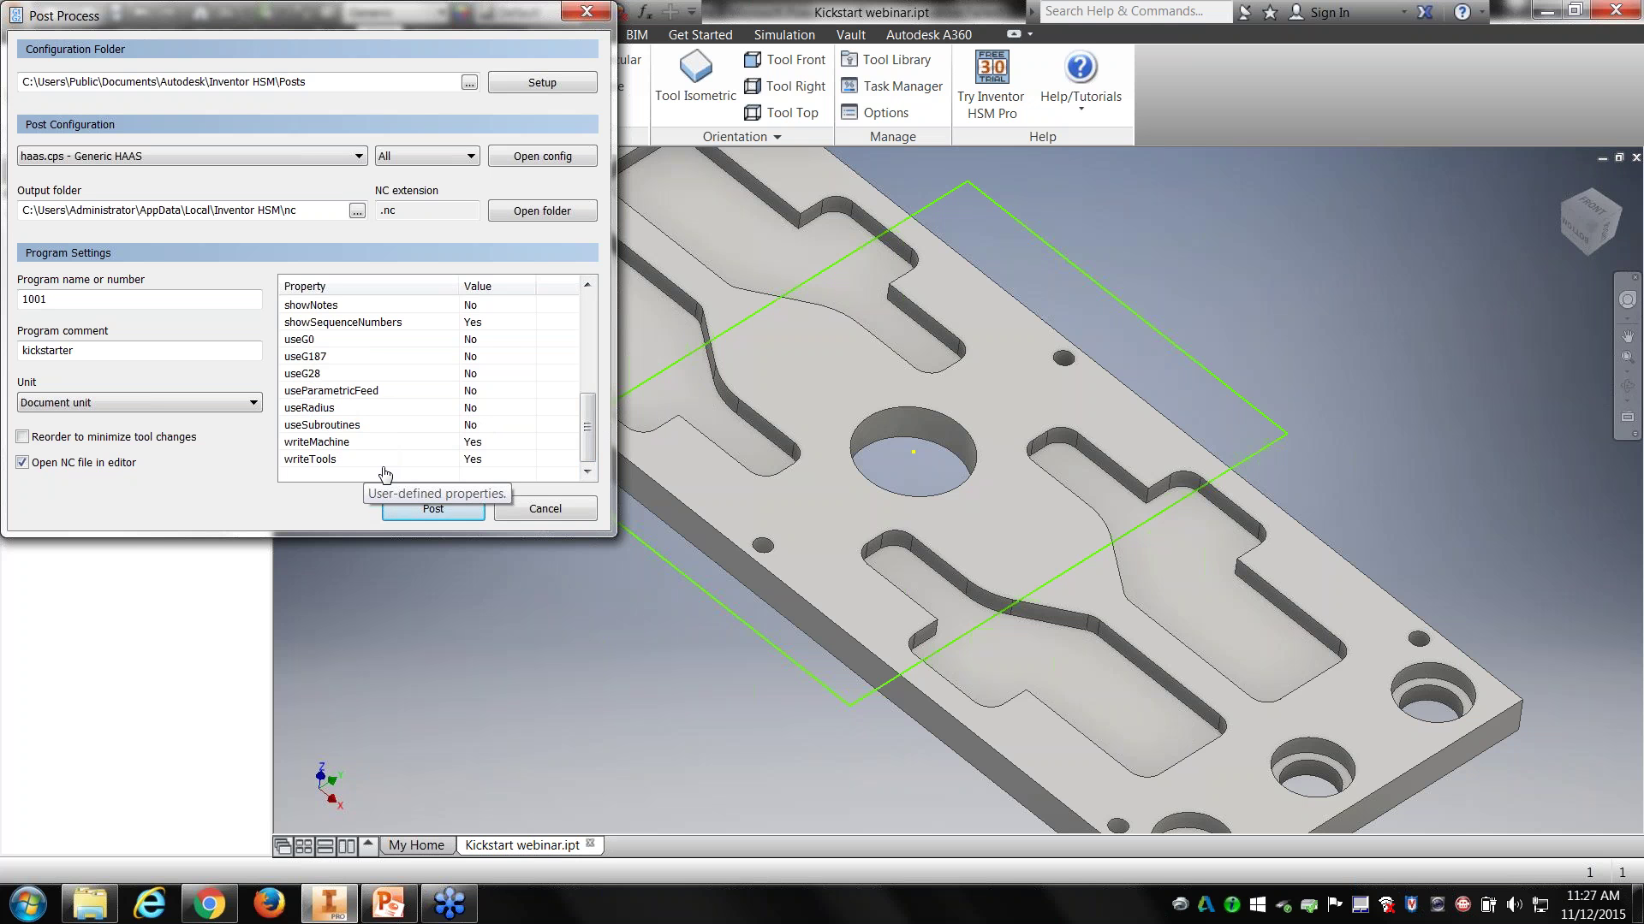
pyautogui.moveTo(588, 425); pyautogui.dragTo(589, 306)
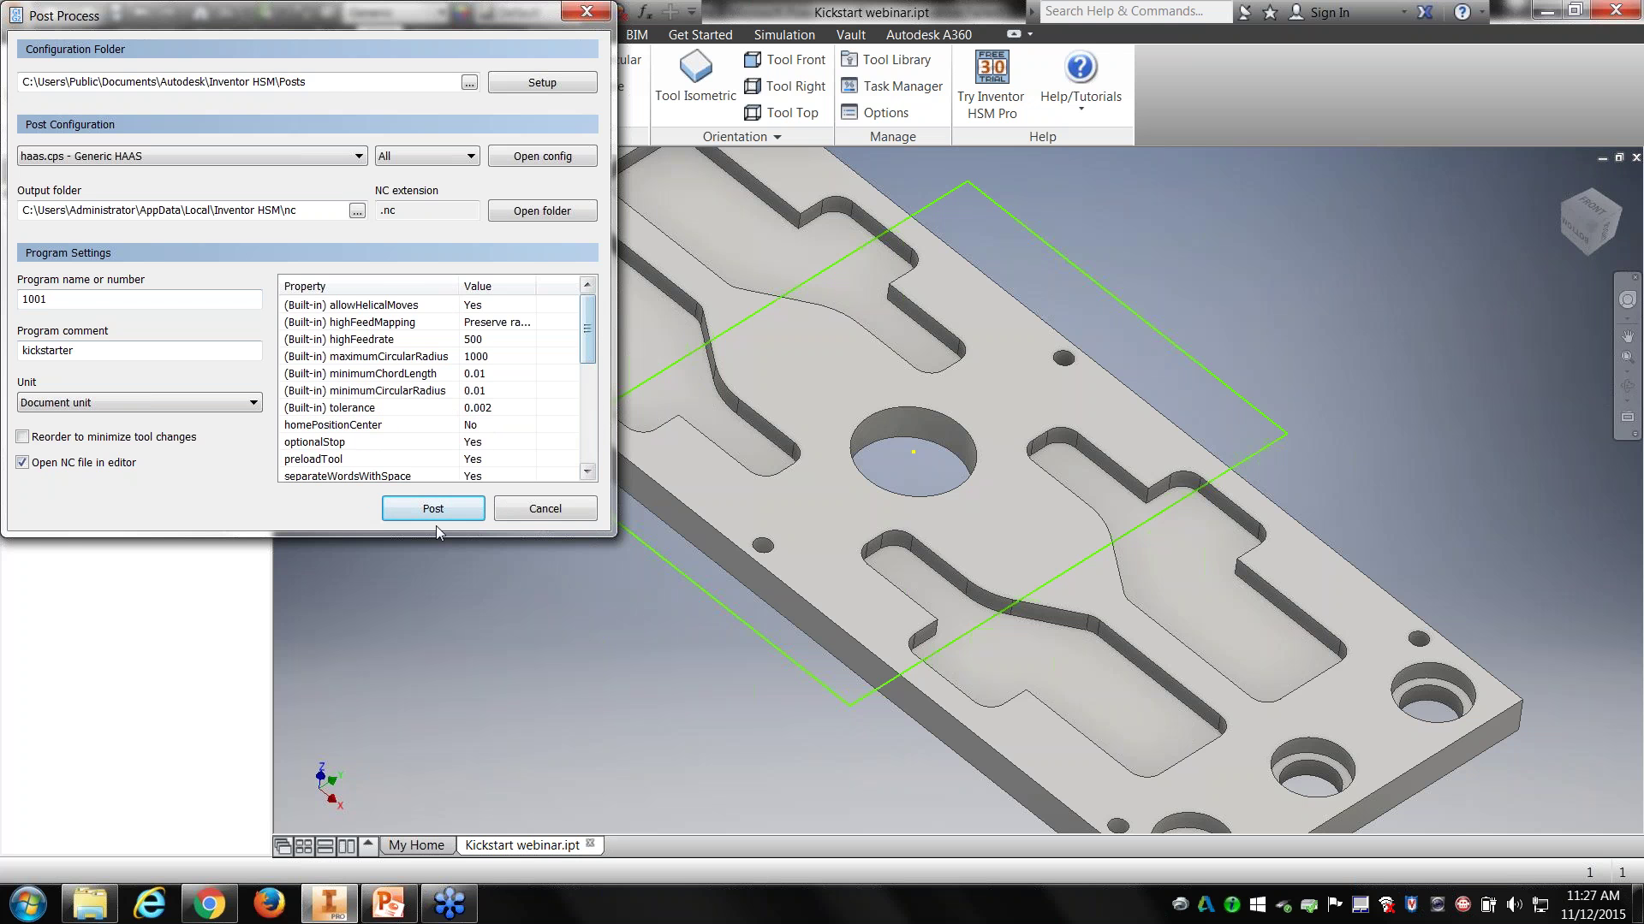
pyautogui.click(417, 513)
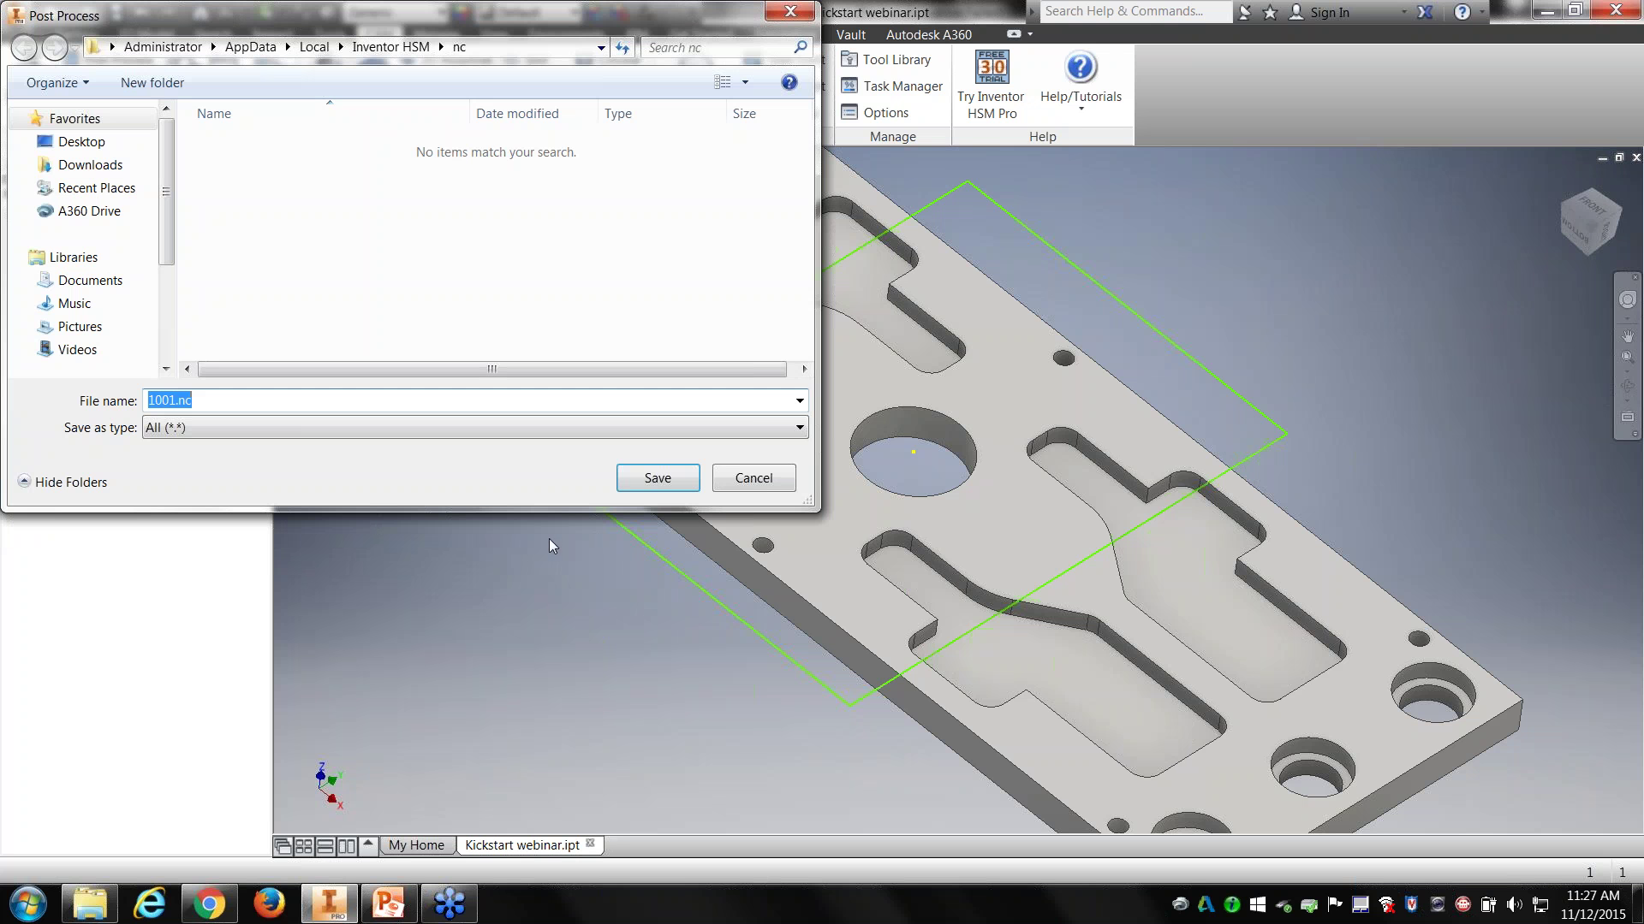
pyautogui.click(638, 478)
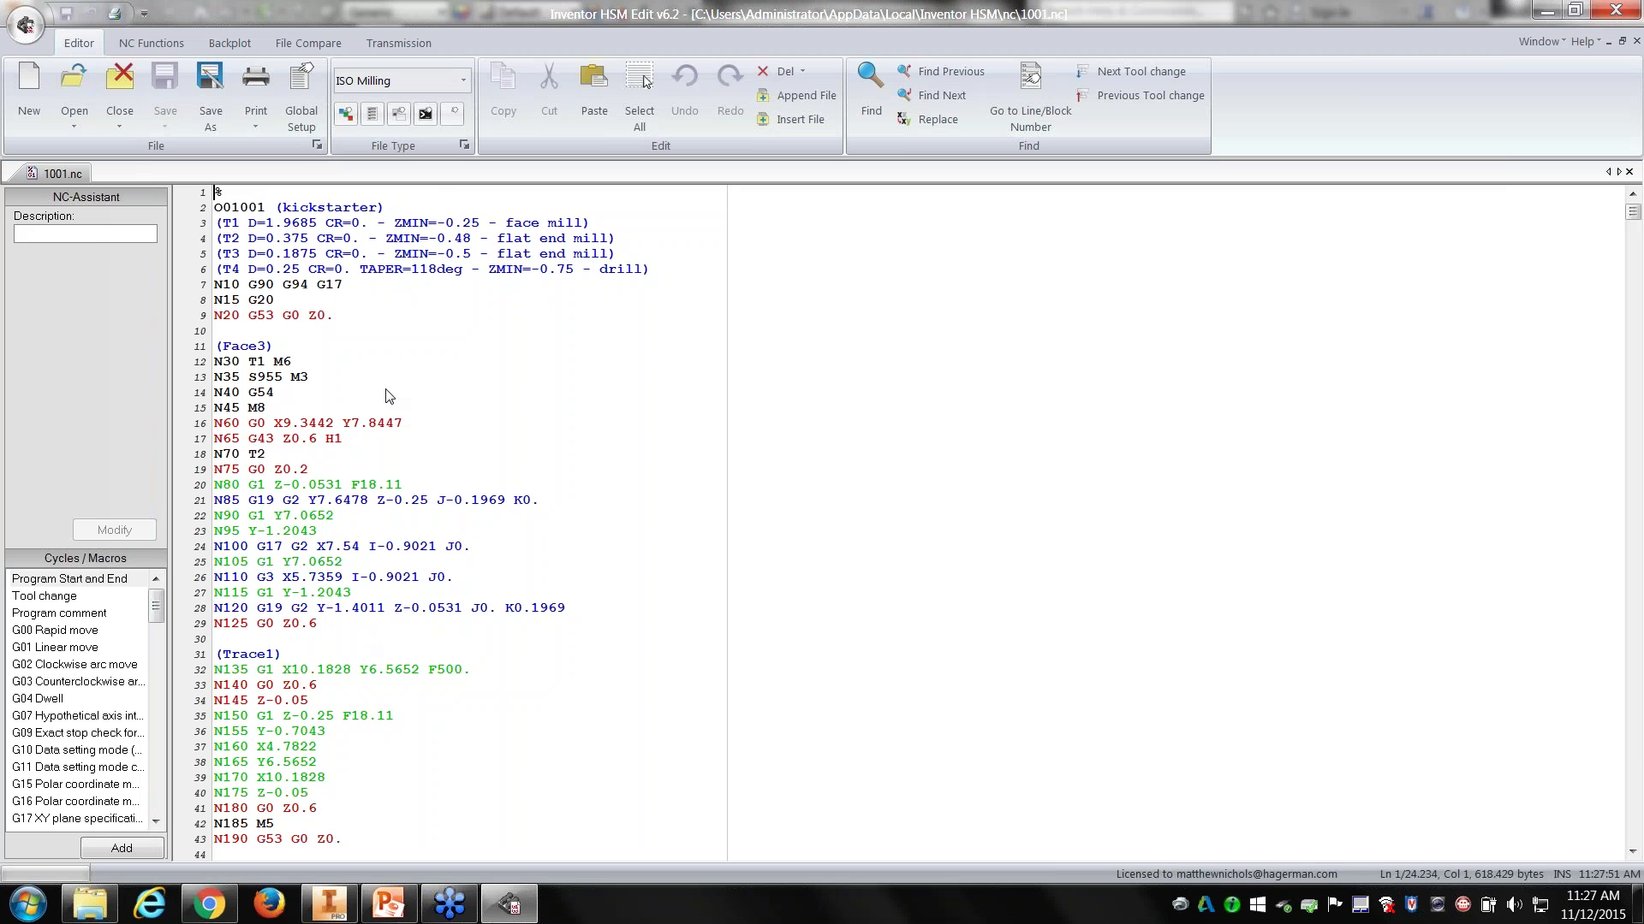
# Step: Examine the posted G-code in 1001.nc, including the G54 work offset and G43 tool length offset lines under Face3
pyautogui.click(389, 397)
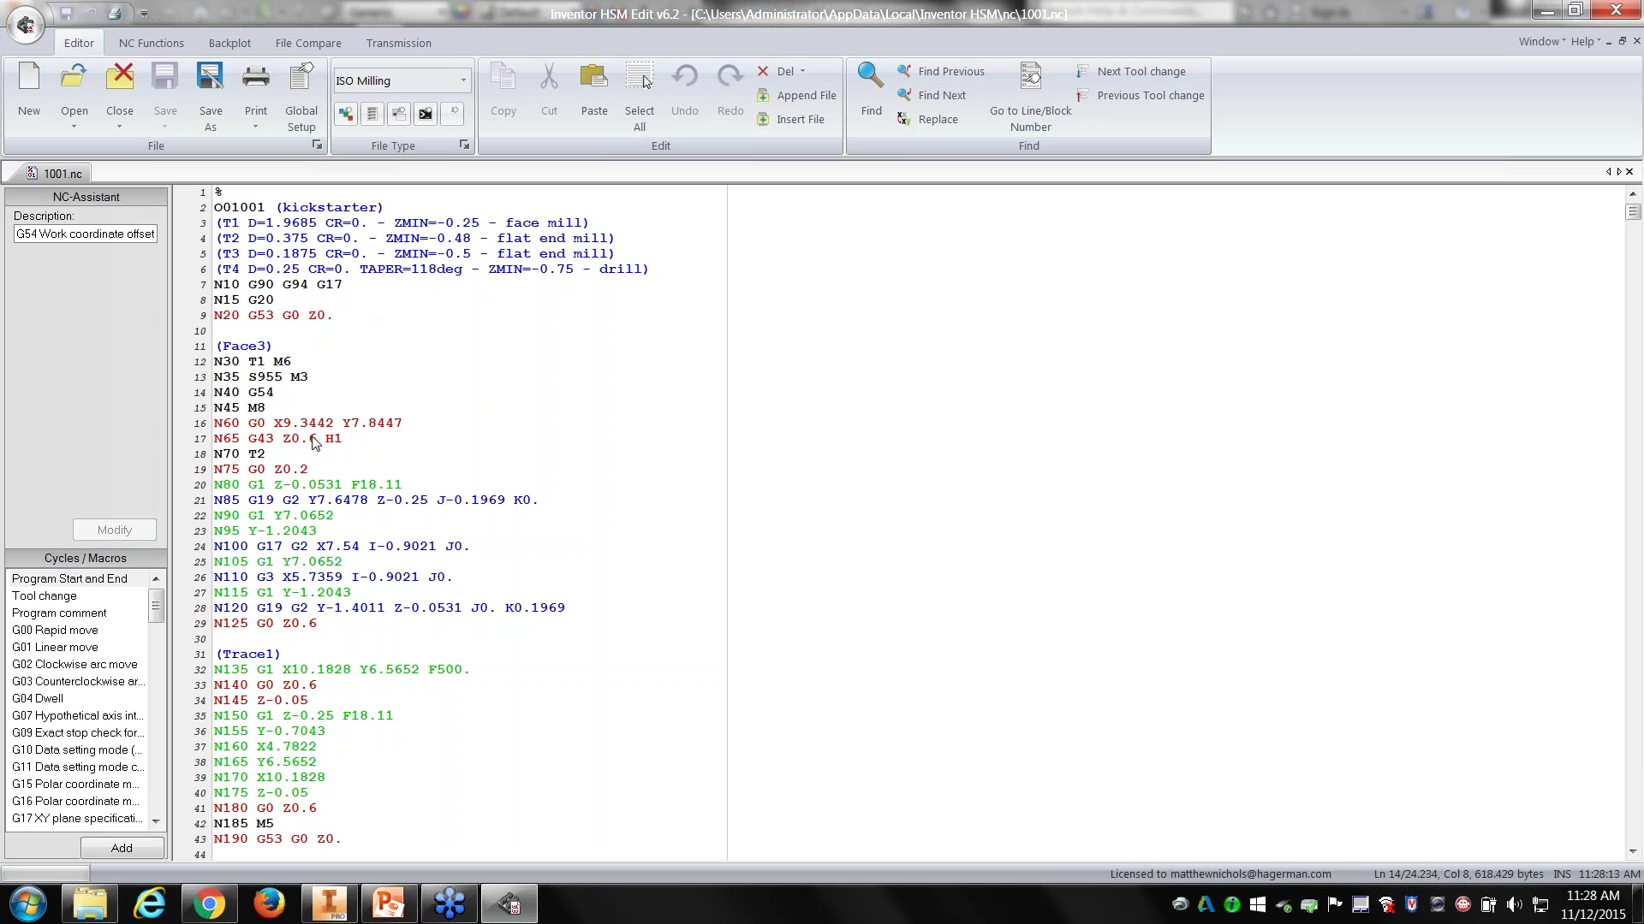
pyautogui.scroll(-3, 314, 474)
pyautogui.scroll(-20, 301, 605)
pyautogui.scroll(-5, 301, 600)
pyautogui.click(1638, 826)
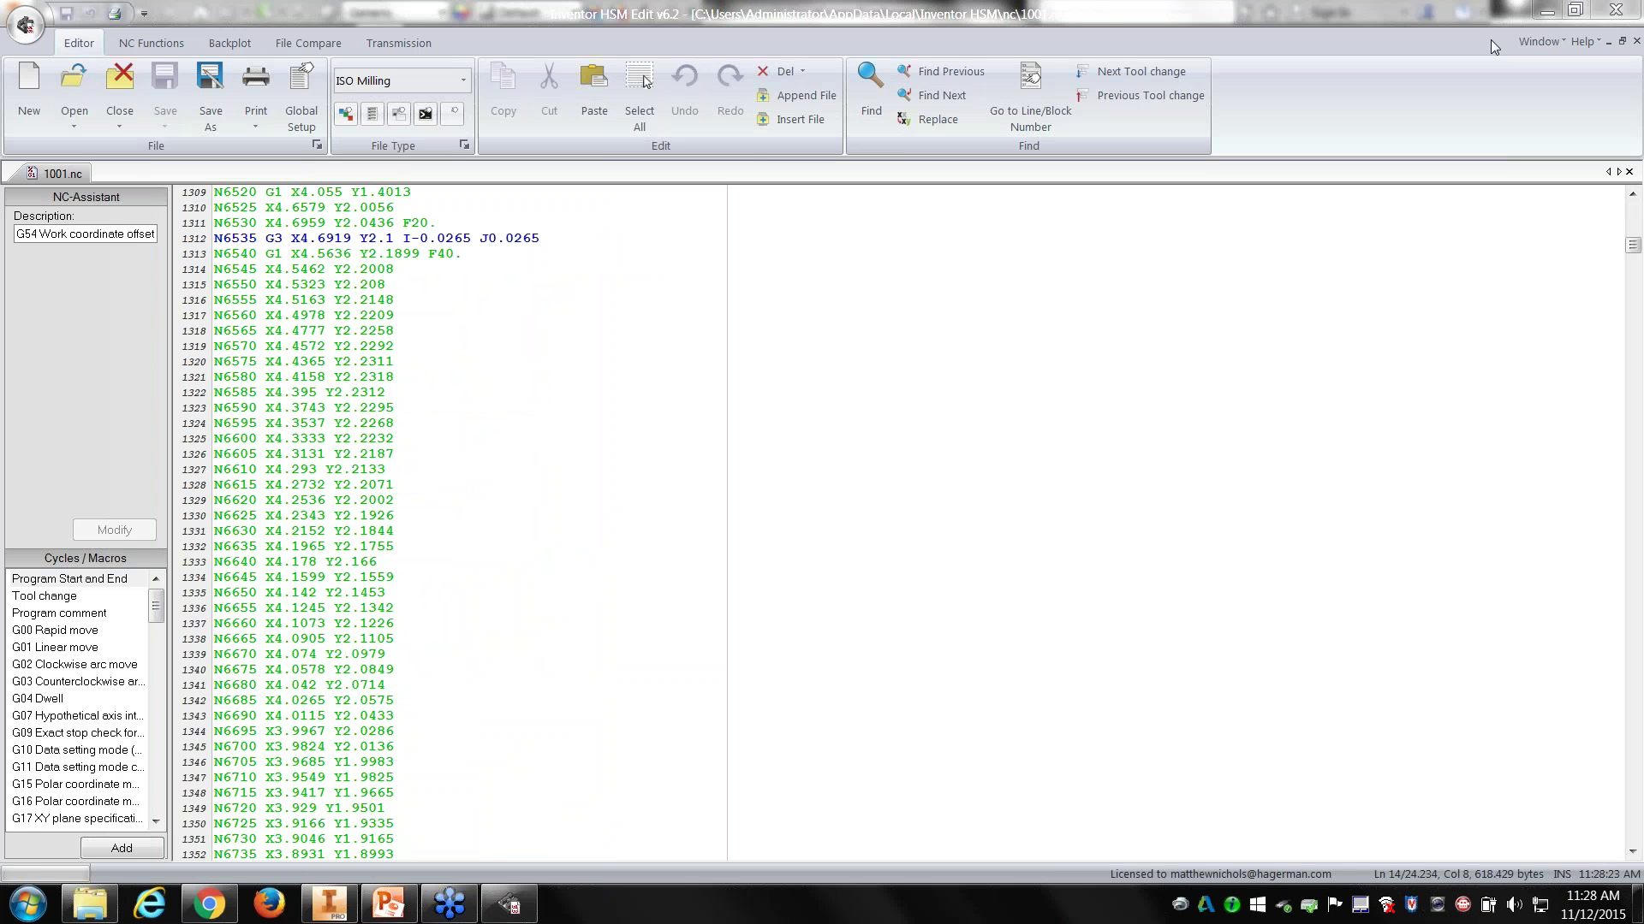
pyautogui.moveTo(1632, 247); pyautogui.dragTo(1633, 210)
pyautogui.click(340, 439)
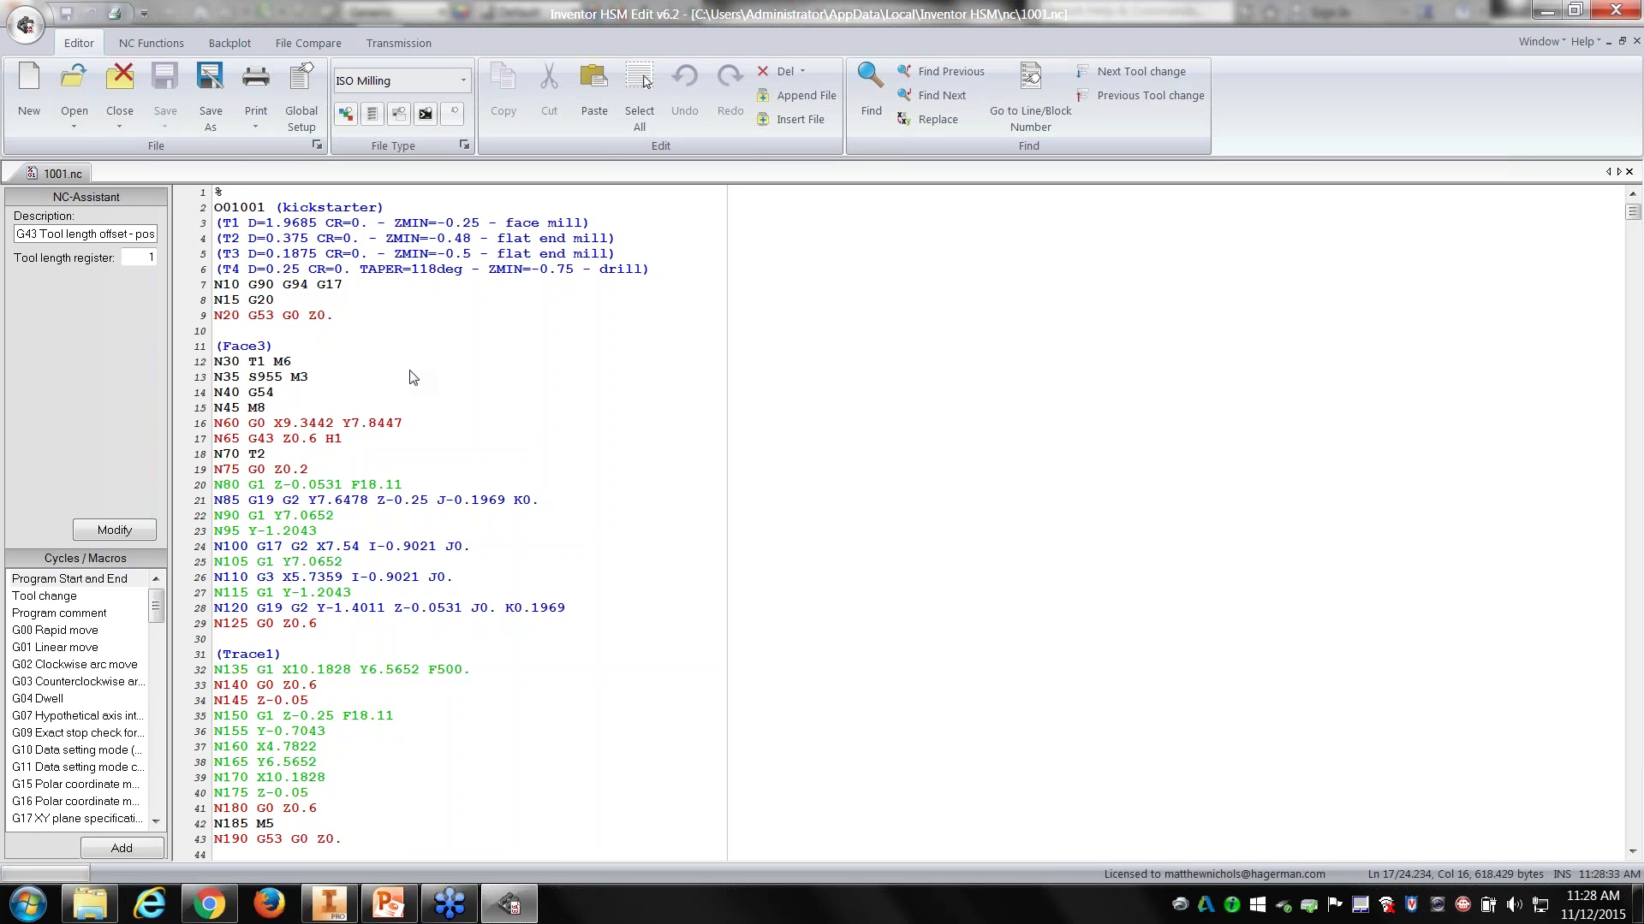
# Step: Remove the block numbers from the 1001.nc program
pyautogui.click(151, 43)
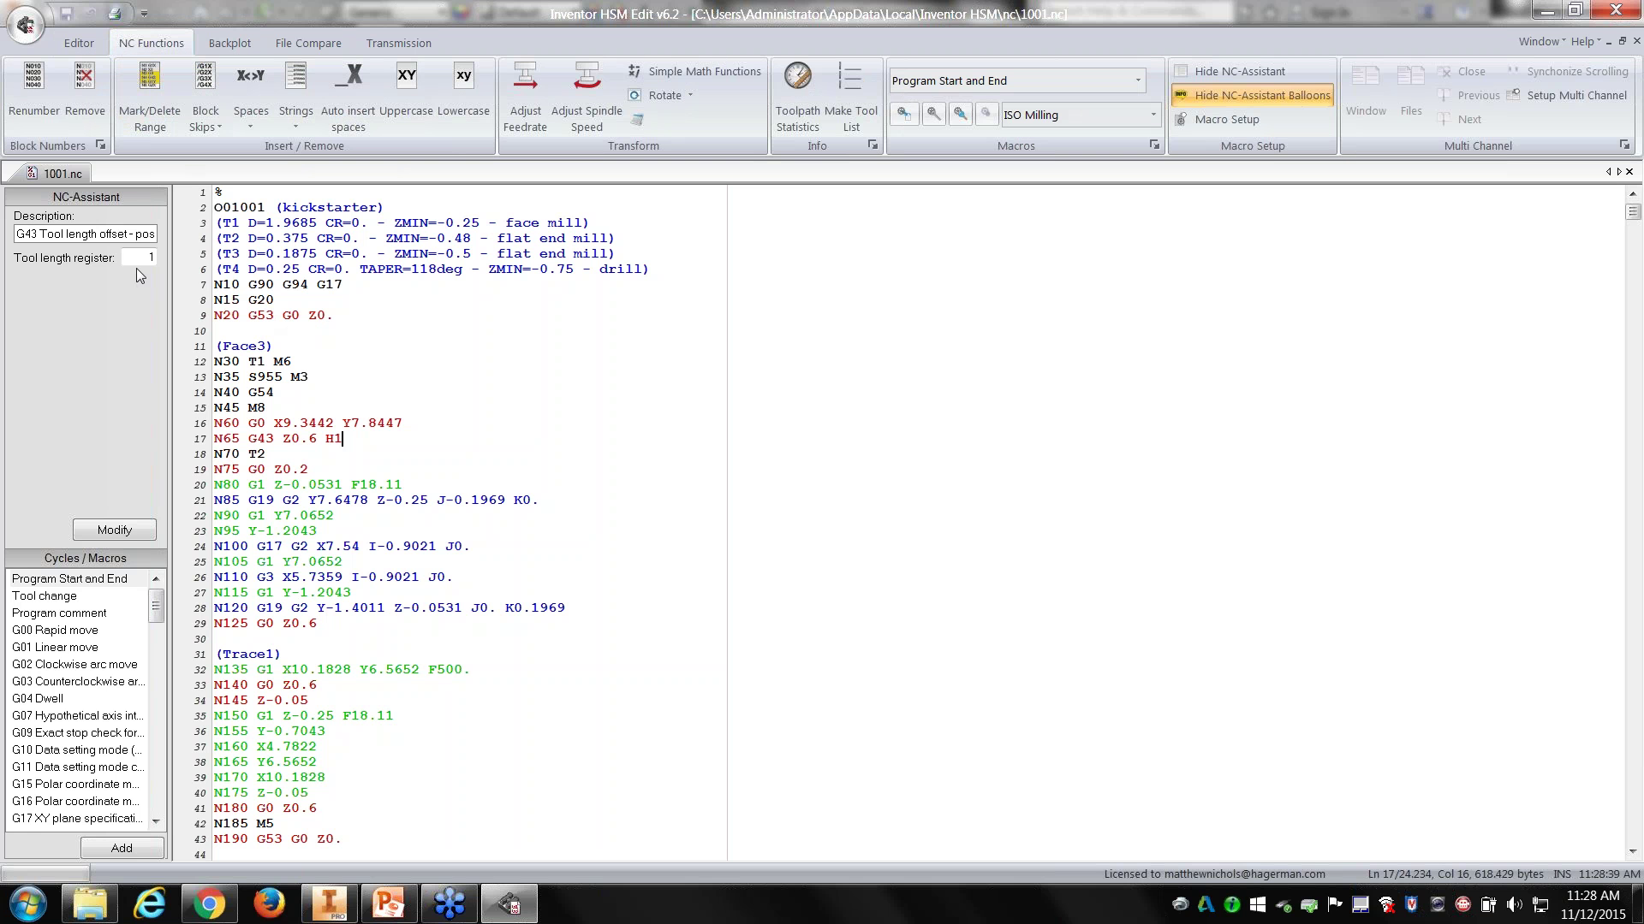
pyautogui.click(86, 83)
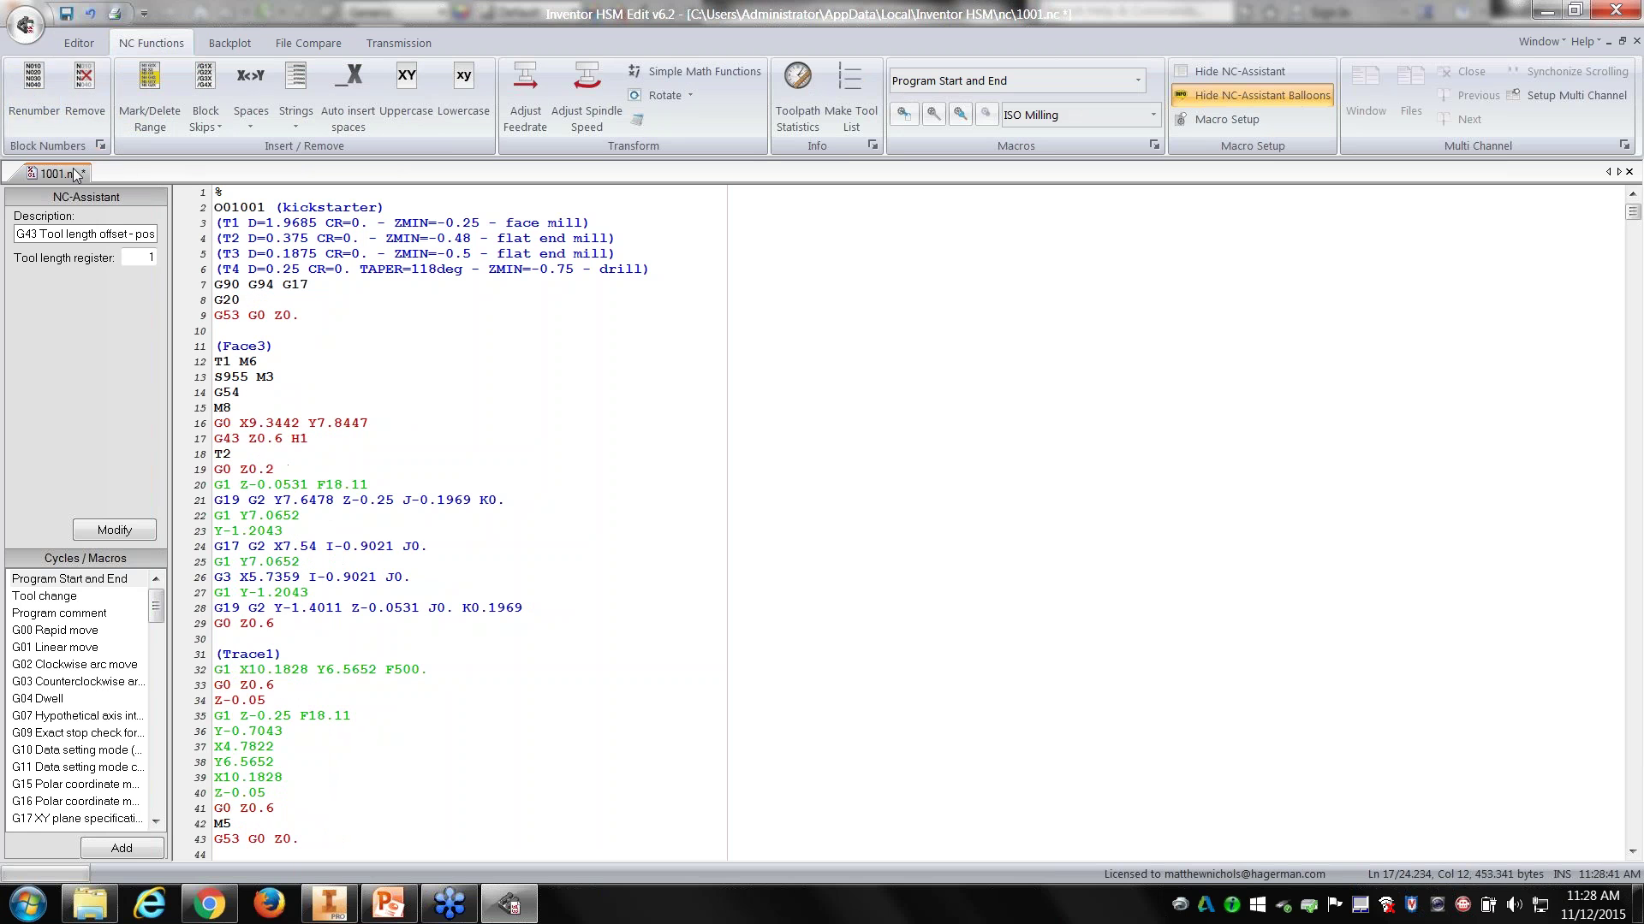
# Step: Renumber the blocks of the 1001.nc program and insert block skips on the Face3 lines N114 to N150
pyautogui.click(29, 91)
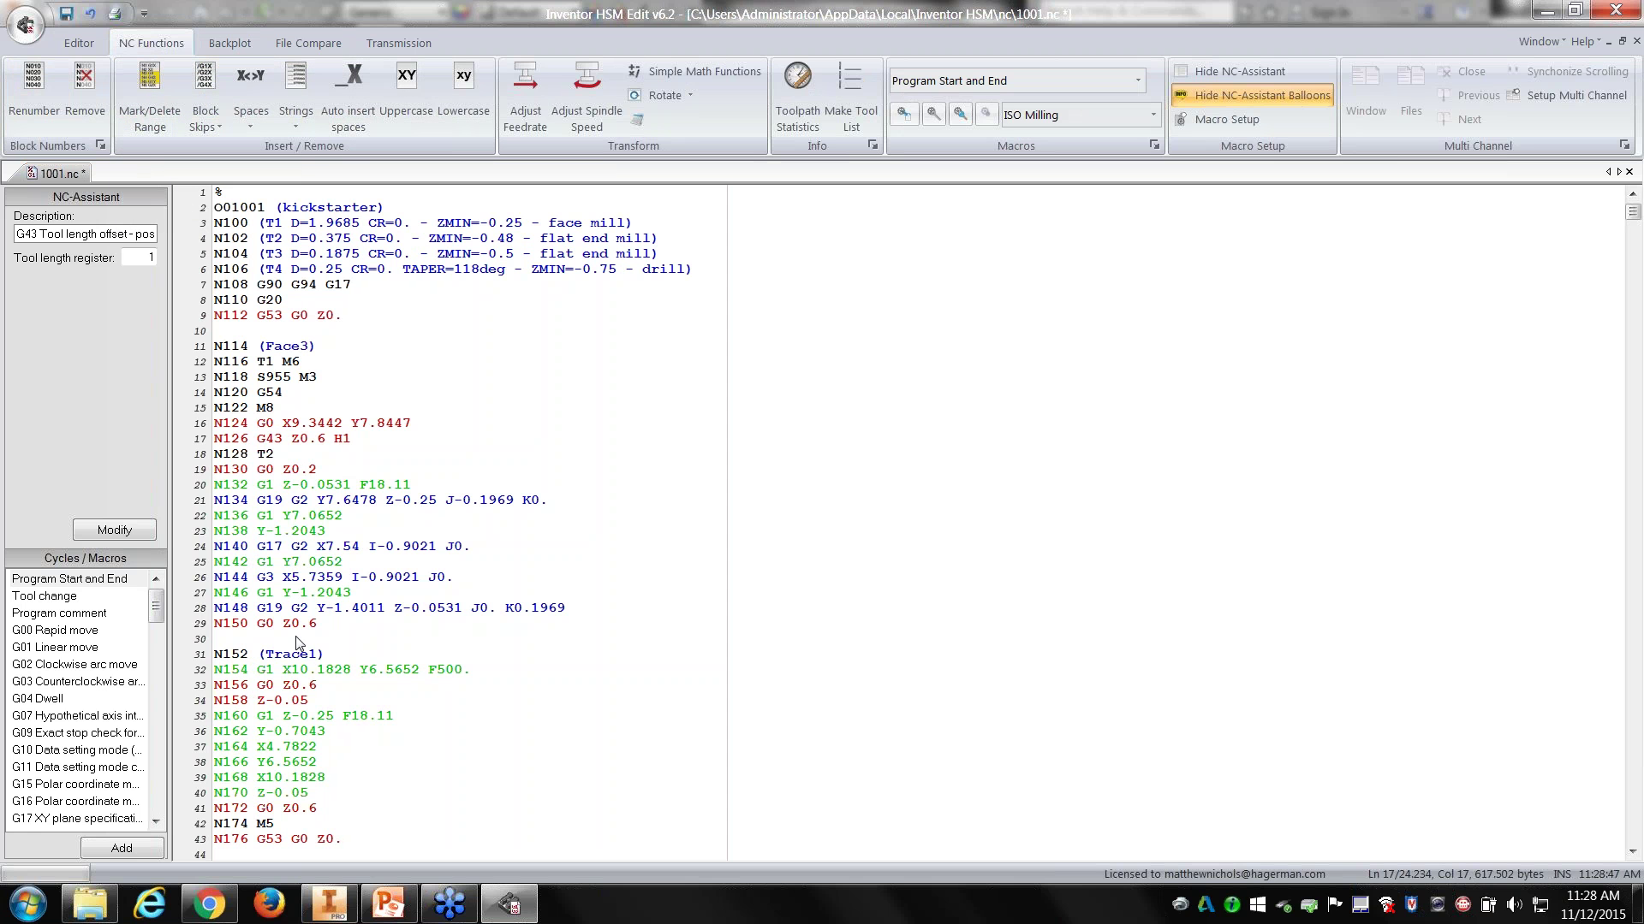
pyautogui.moveTo(336, 630); pyautogui.dragTo(216, 354)
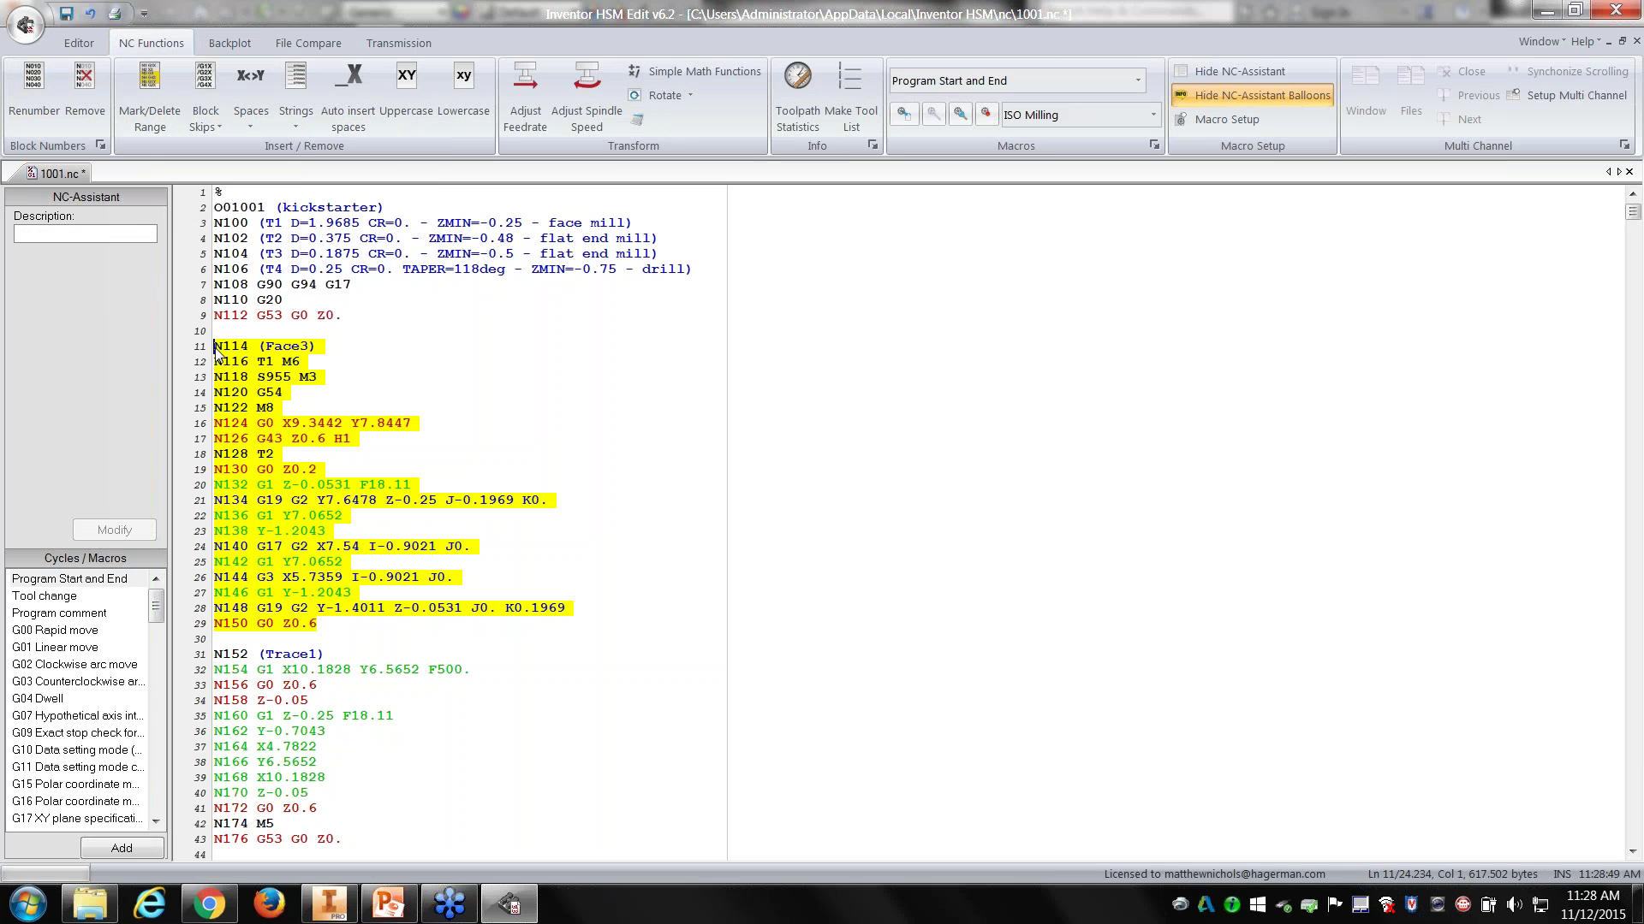
pyautogui.click(206, 86)
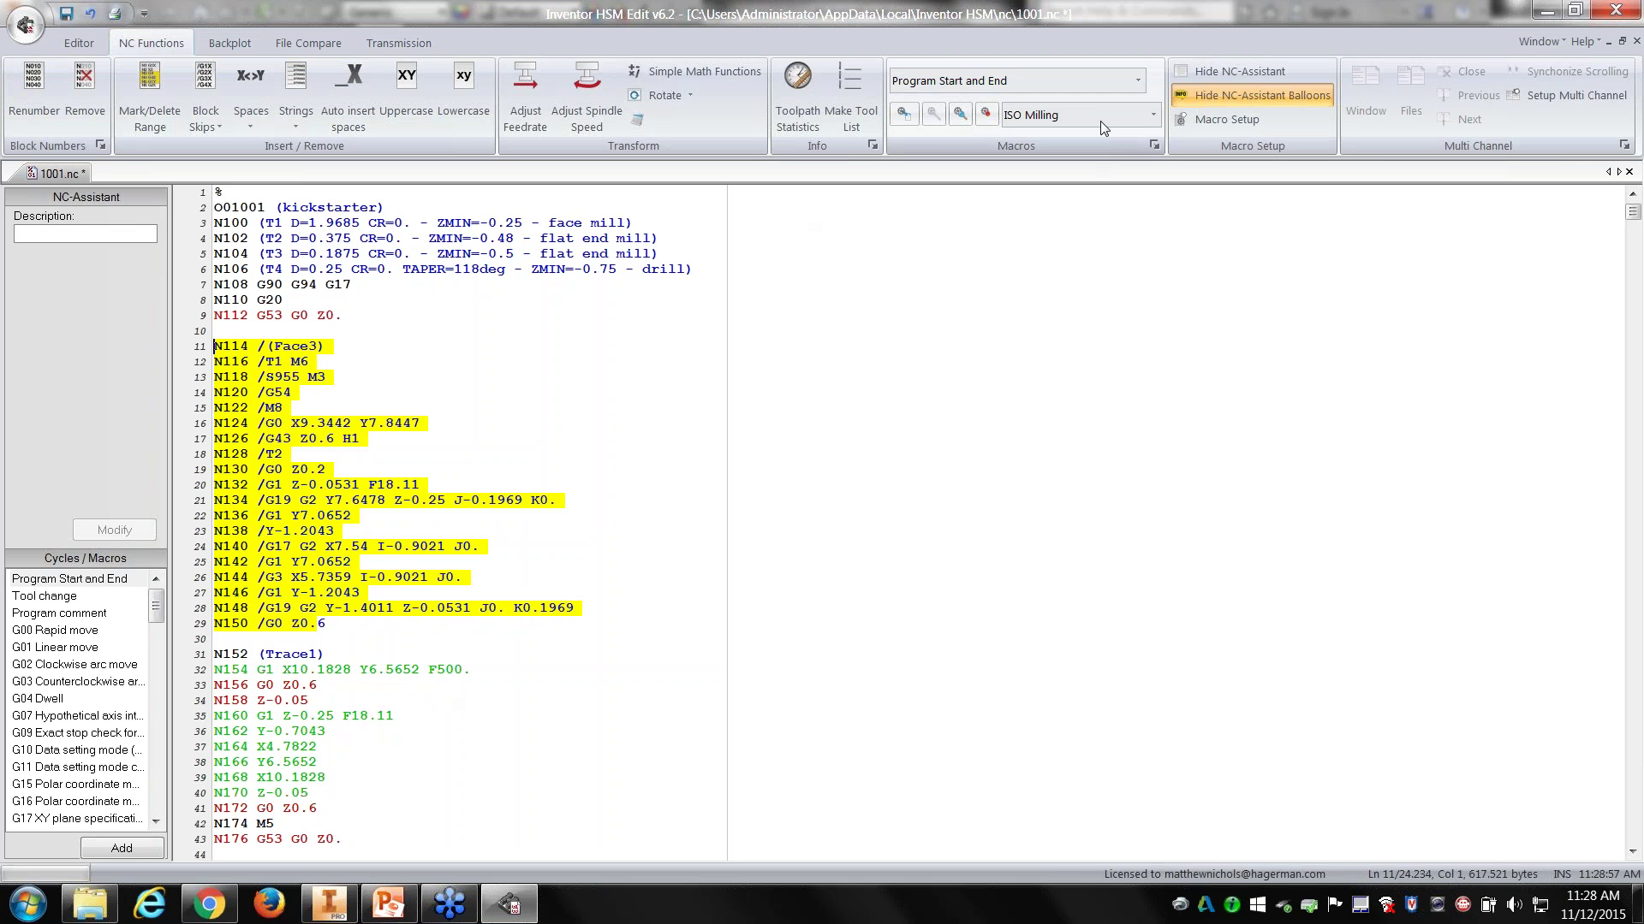
# Step: Look over the list of ISO Milling macros and open a backplot of the 1001.nc program
pyautogui.click(999, 82)
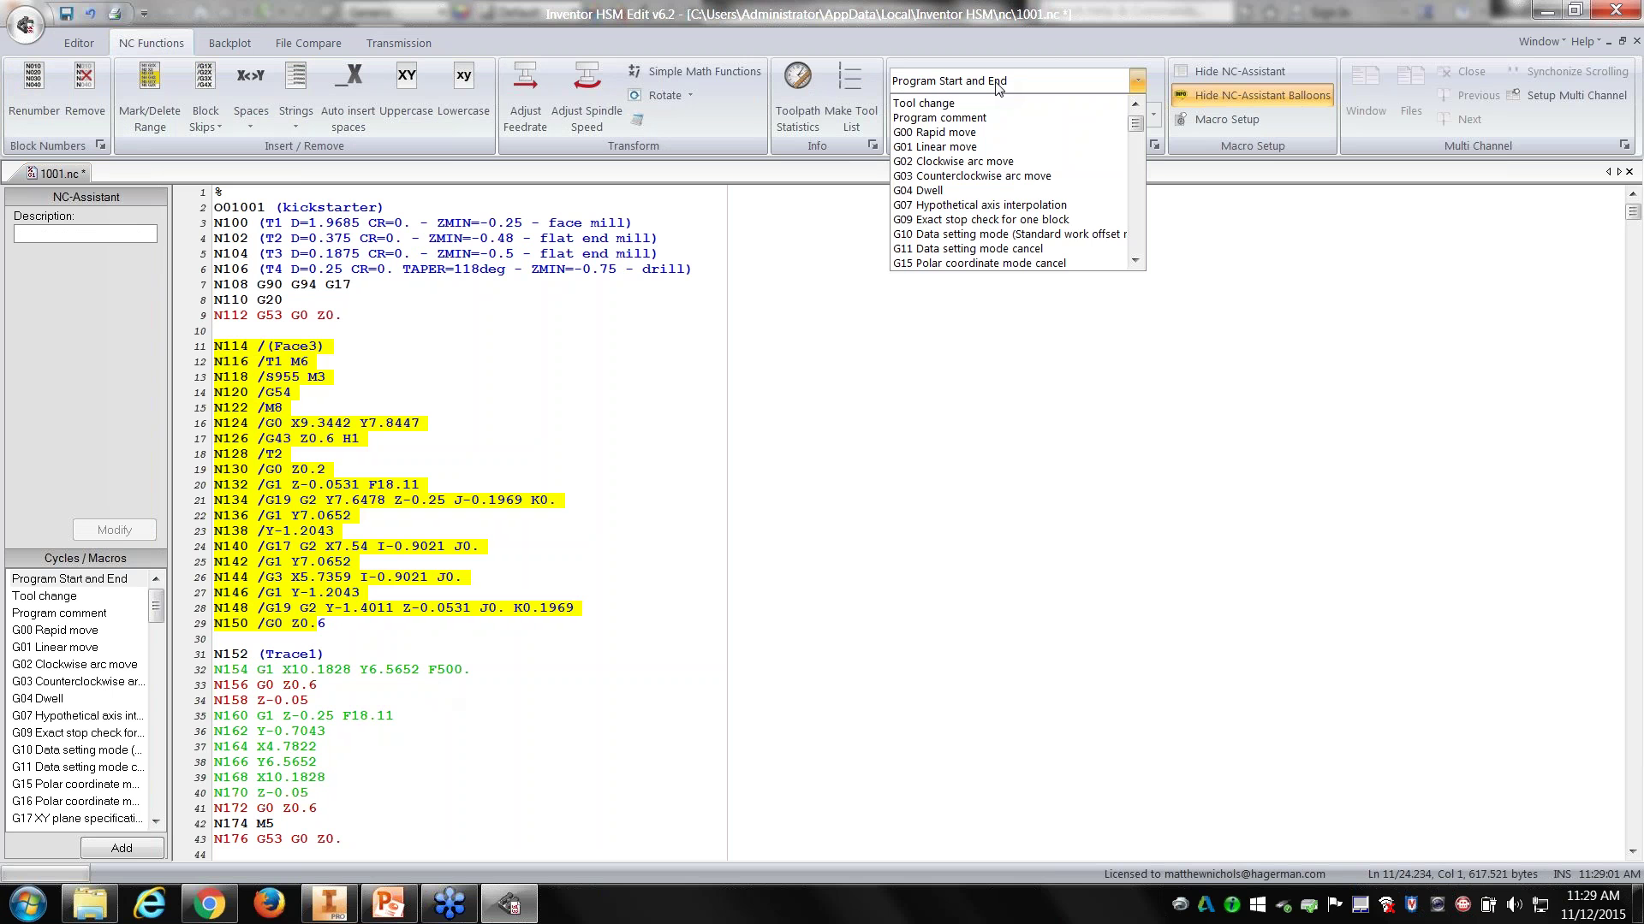
pyautogui.click(561, 301)
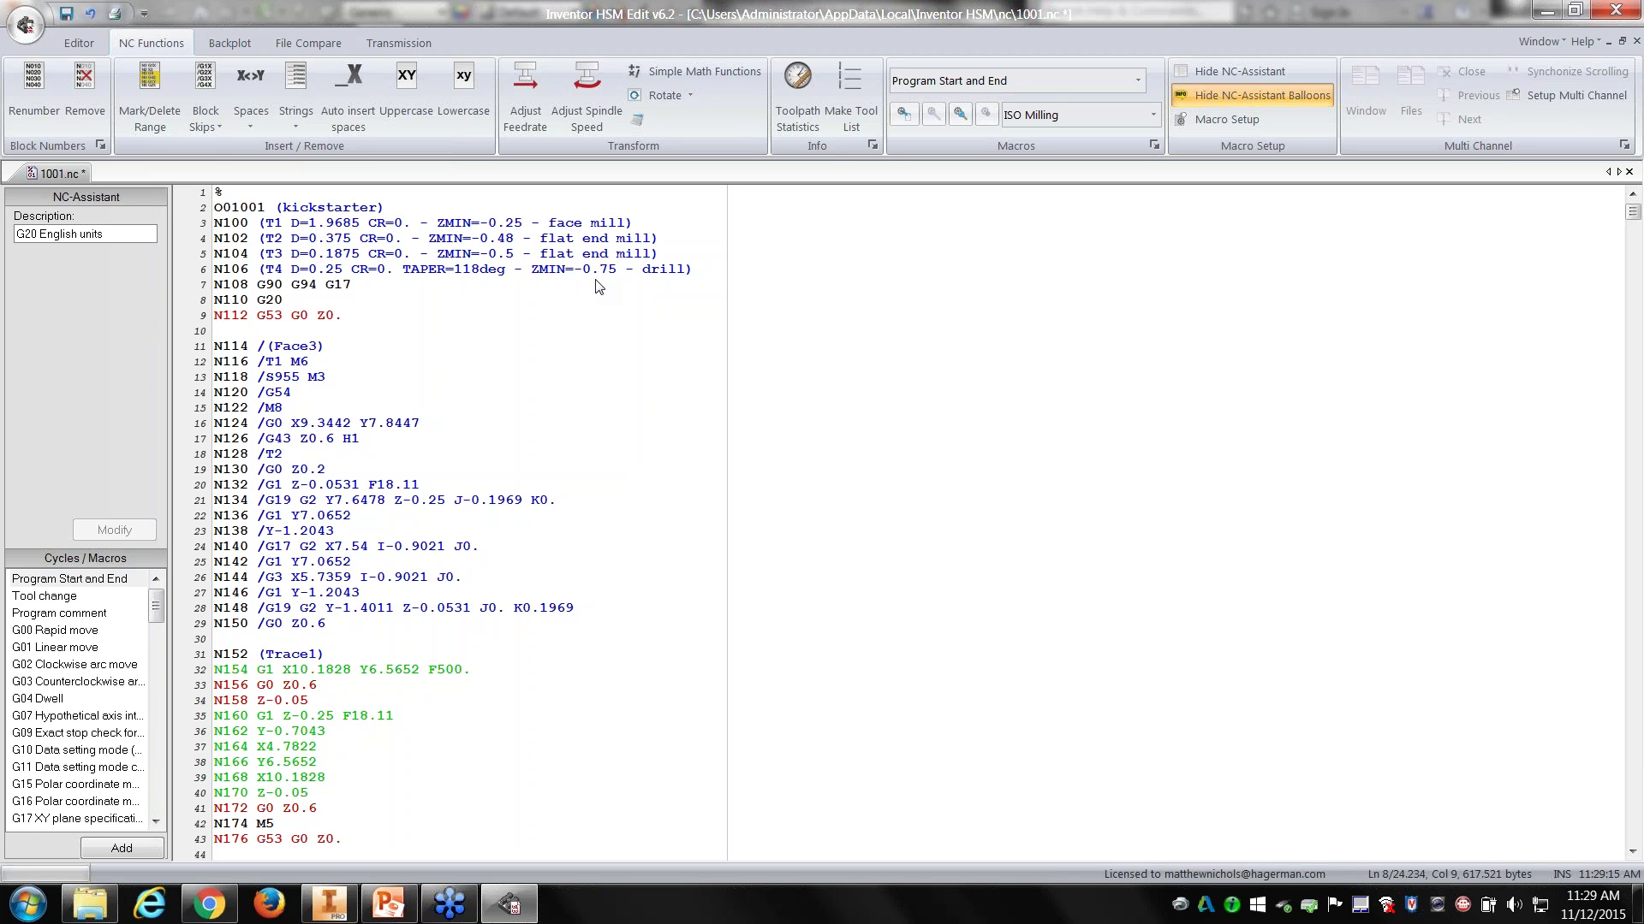
pyautogui.click(230, 43)
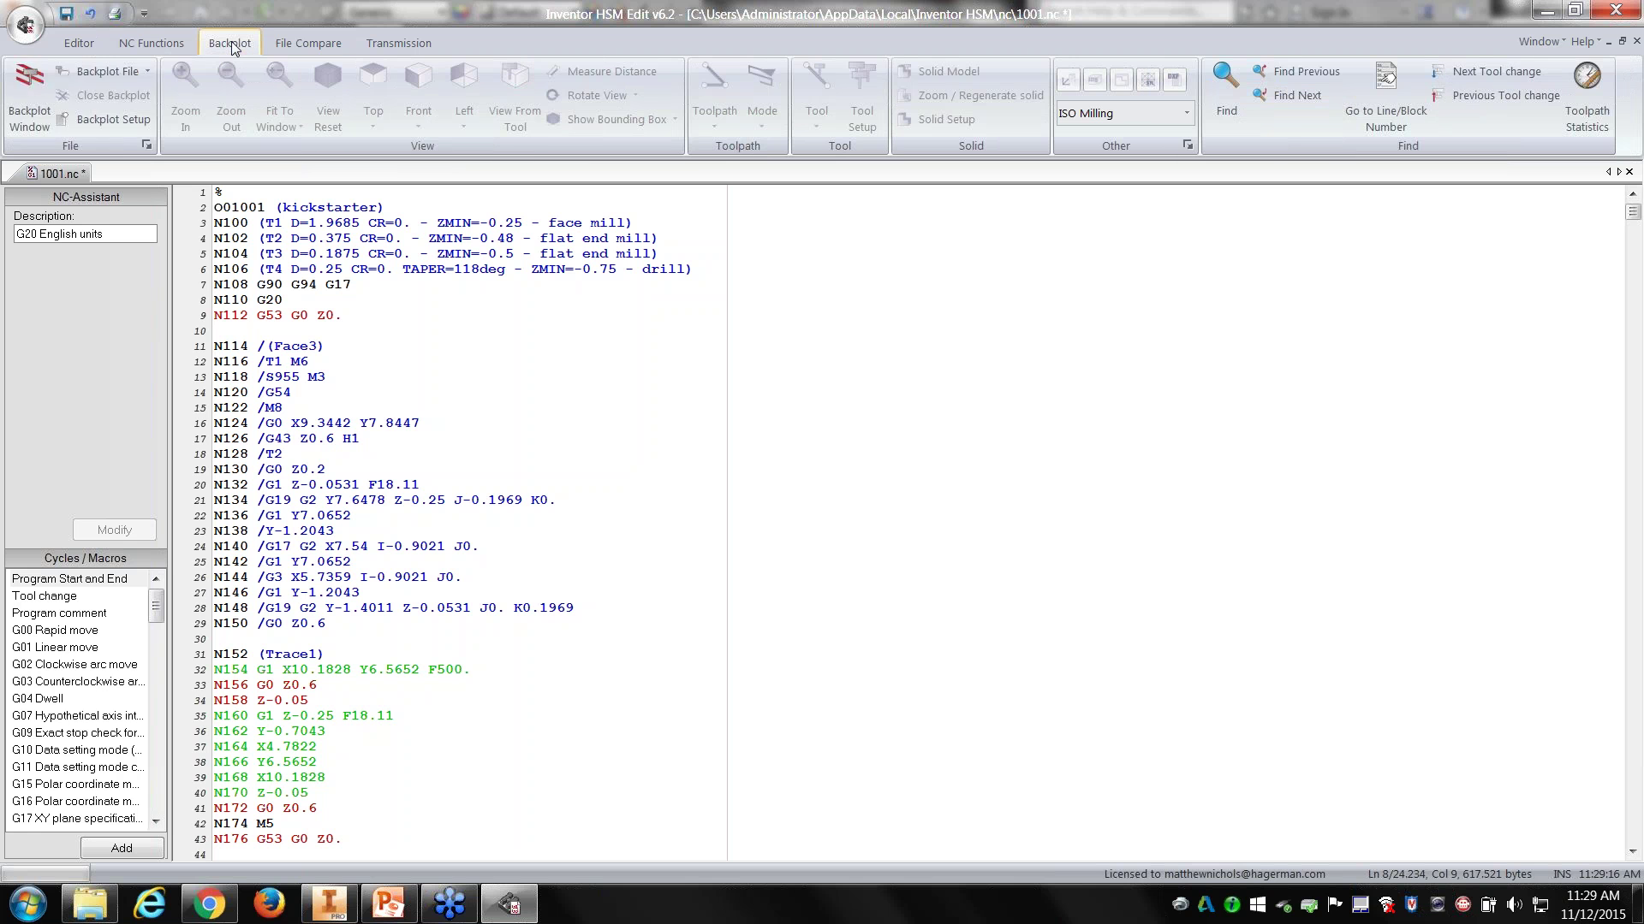
pyautogui.click(33, 83)
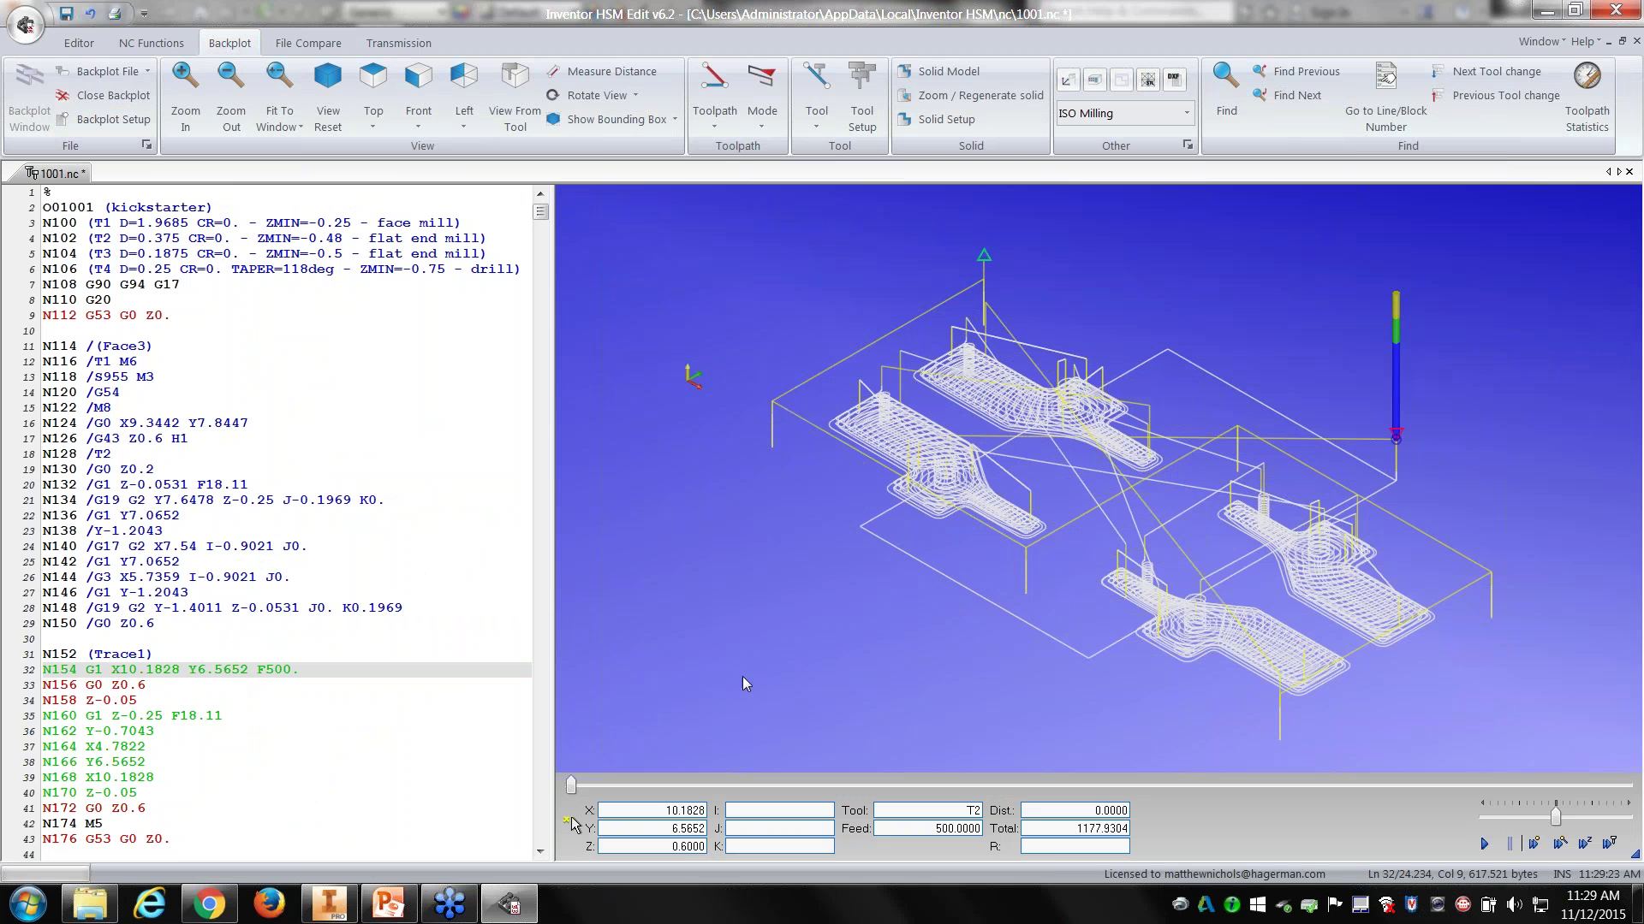
# Step: Remove the block skips from the Face3 lines N114 to N150
pyautogui.moveTo(185, 626); pyautogui.dragTo(42, 346)
pyautogui.click(151, 43)
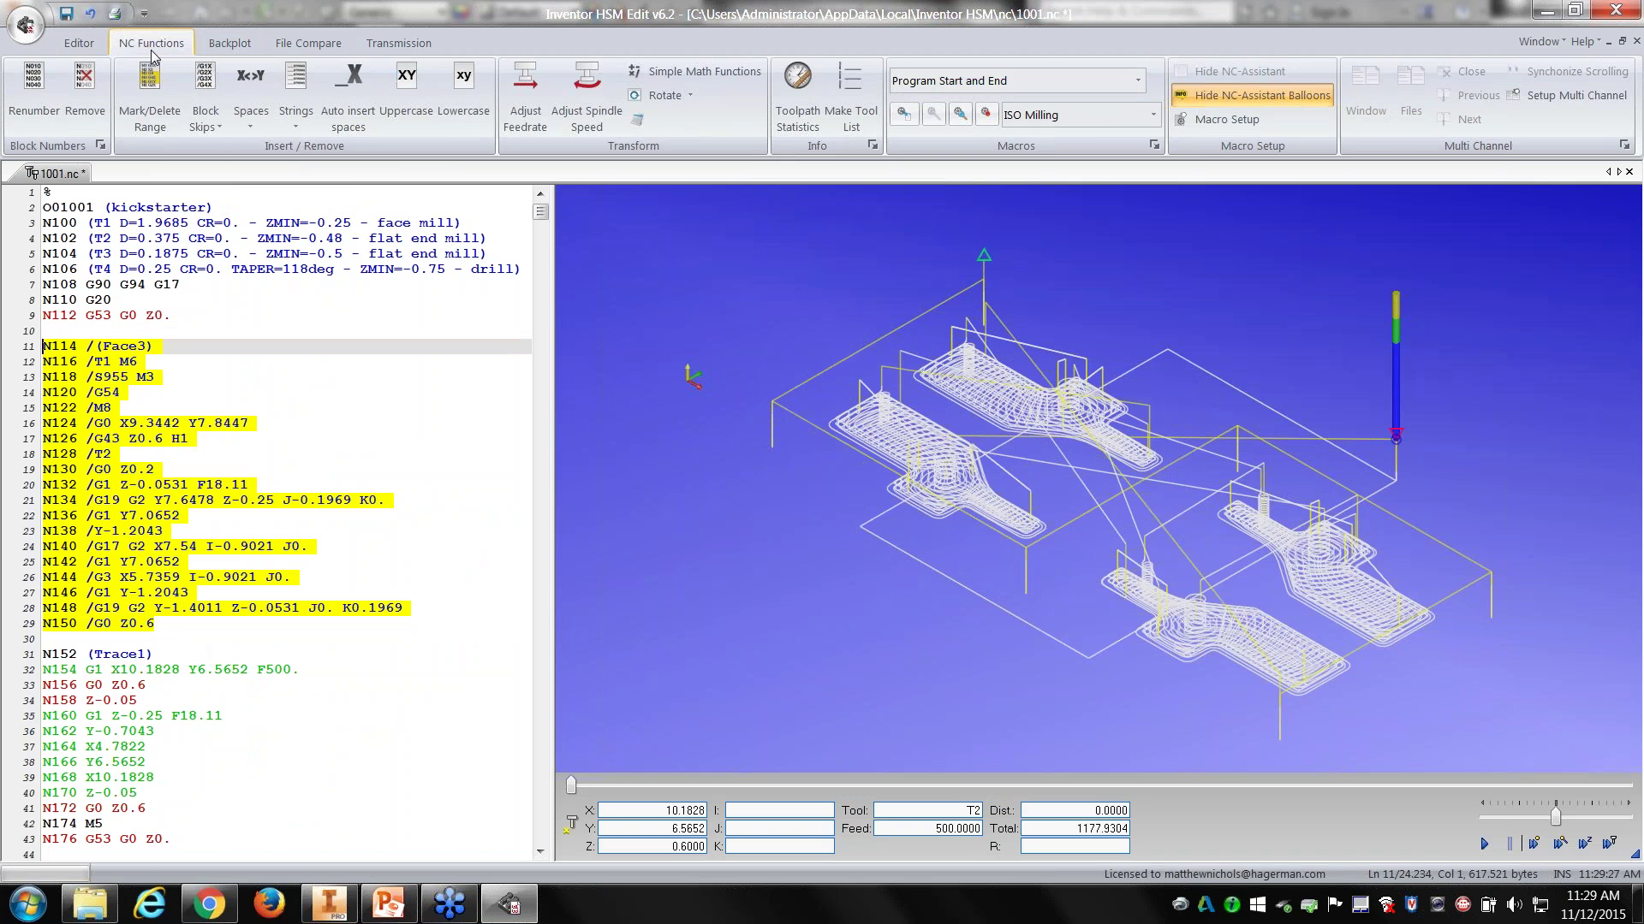
pyautogui.click(222, 128)
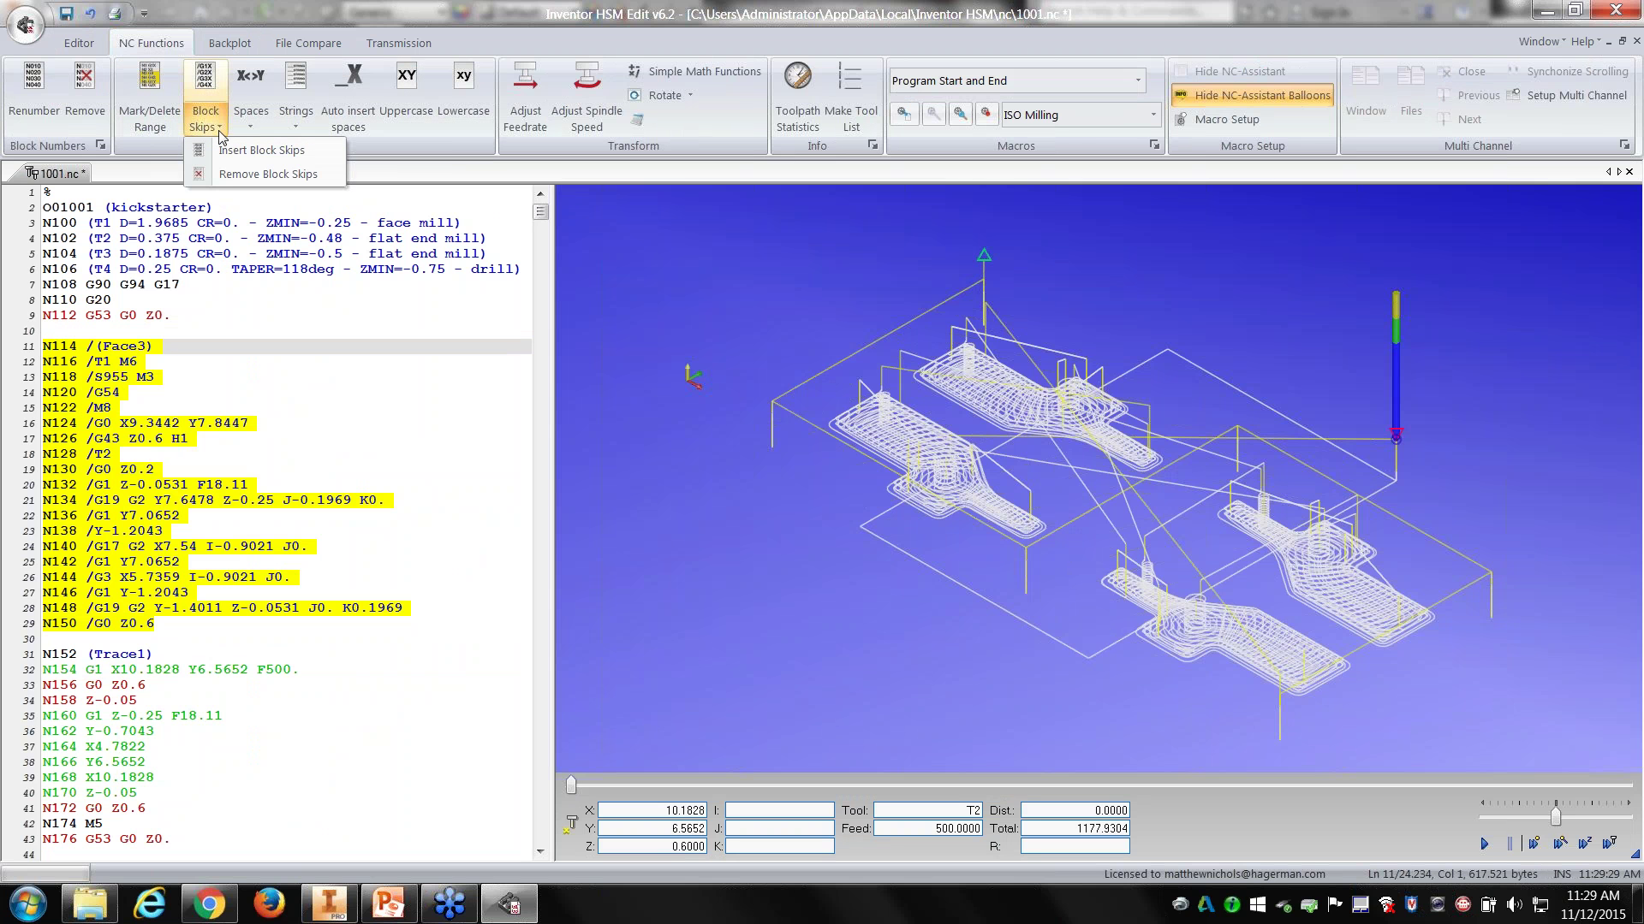
pyautogui.click(231, 175)
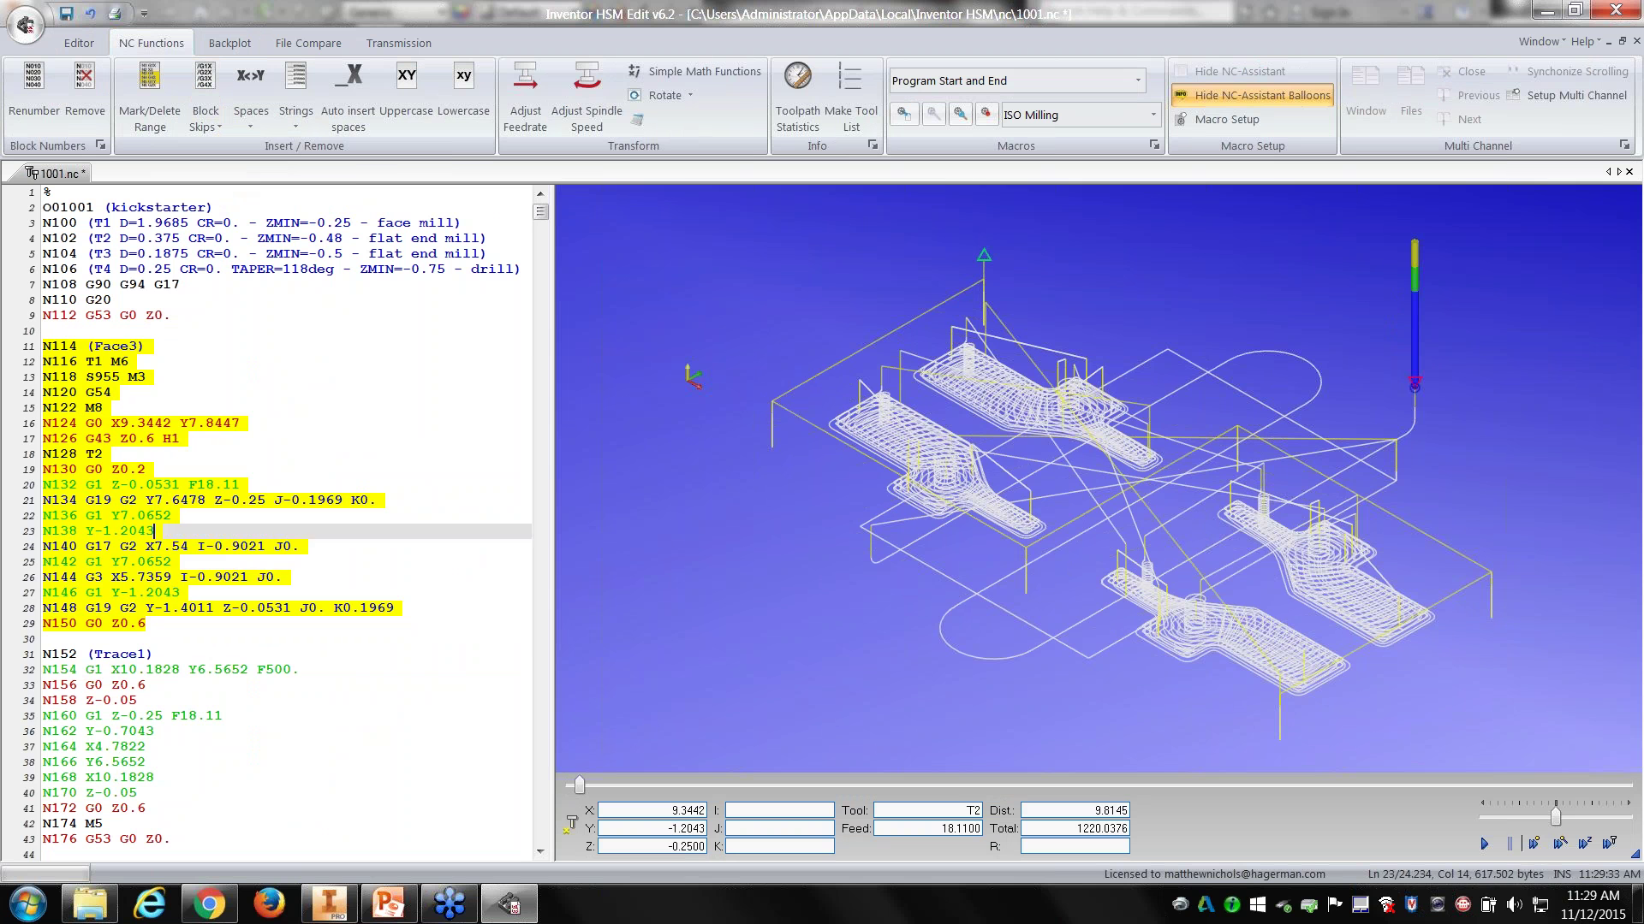
# Step: Play the backplot from the start of the program at a higher speed and pause it during the Trace1 moves
pyautogui.click(267, 531)
pyautogui.click(183, 285)
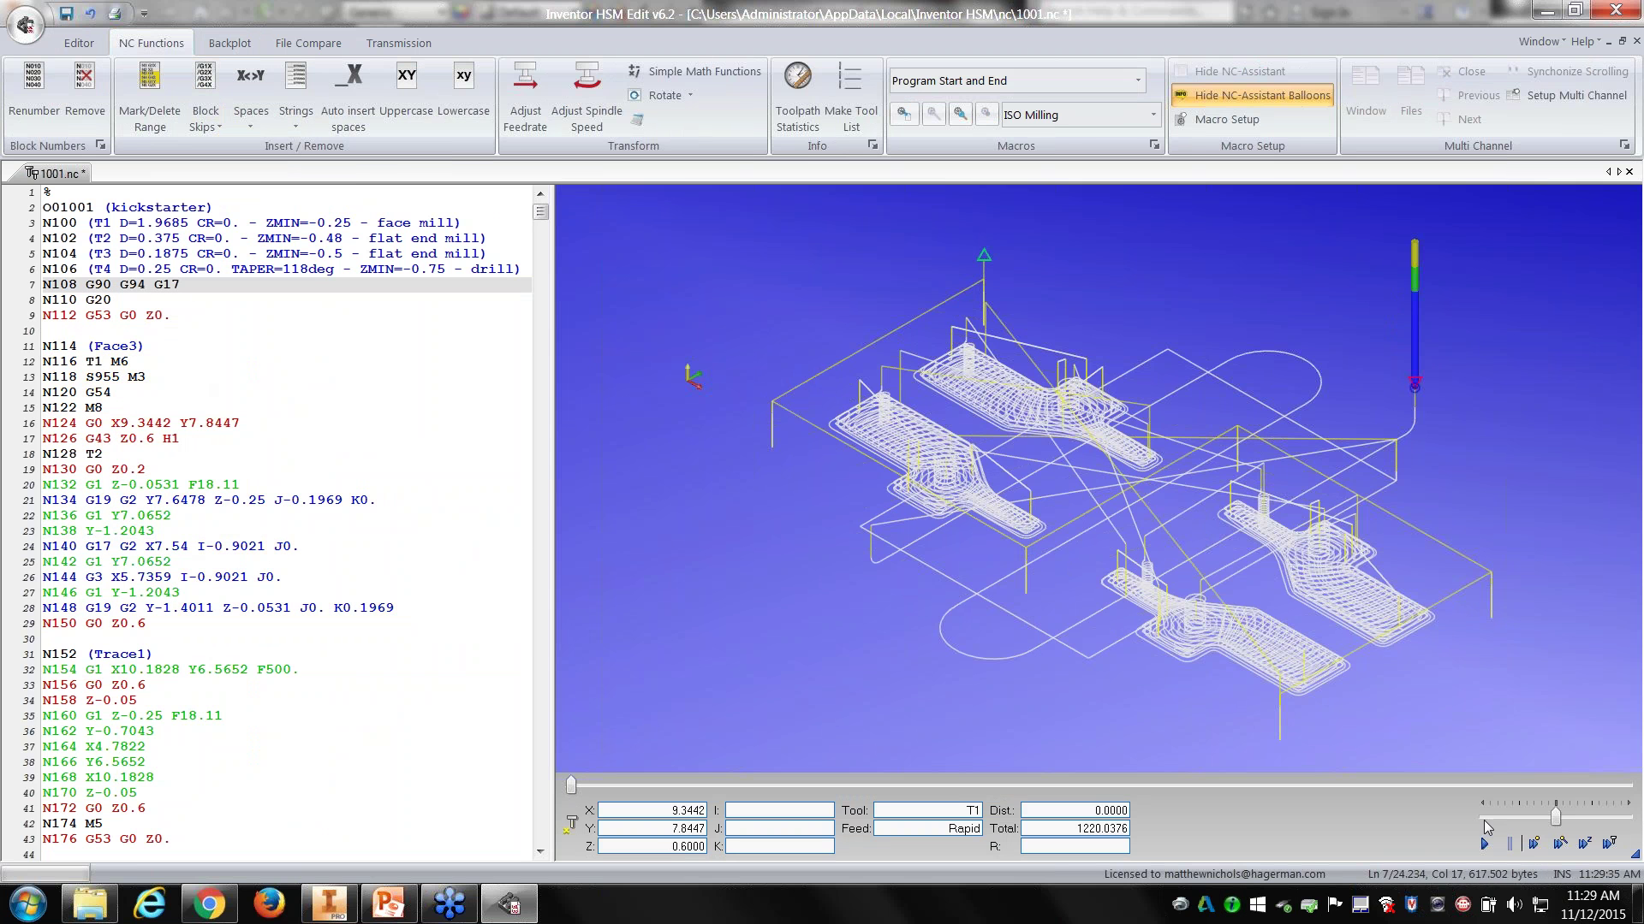
pyautogui.click(1485, 844)
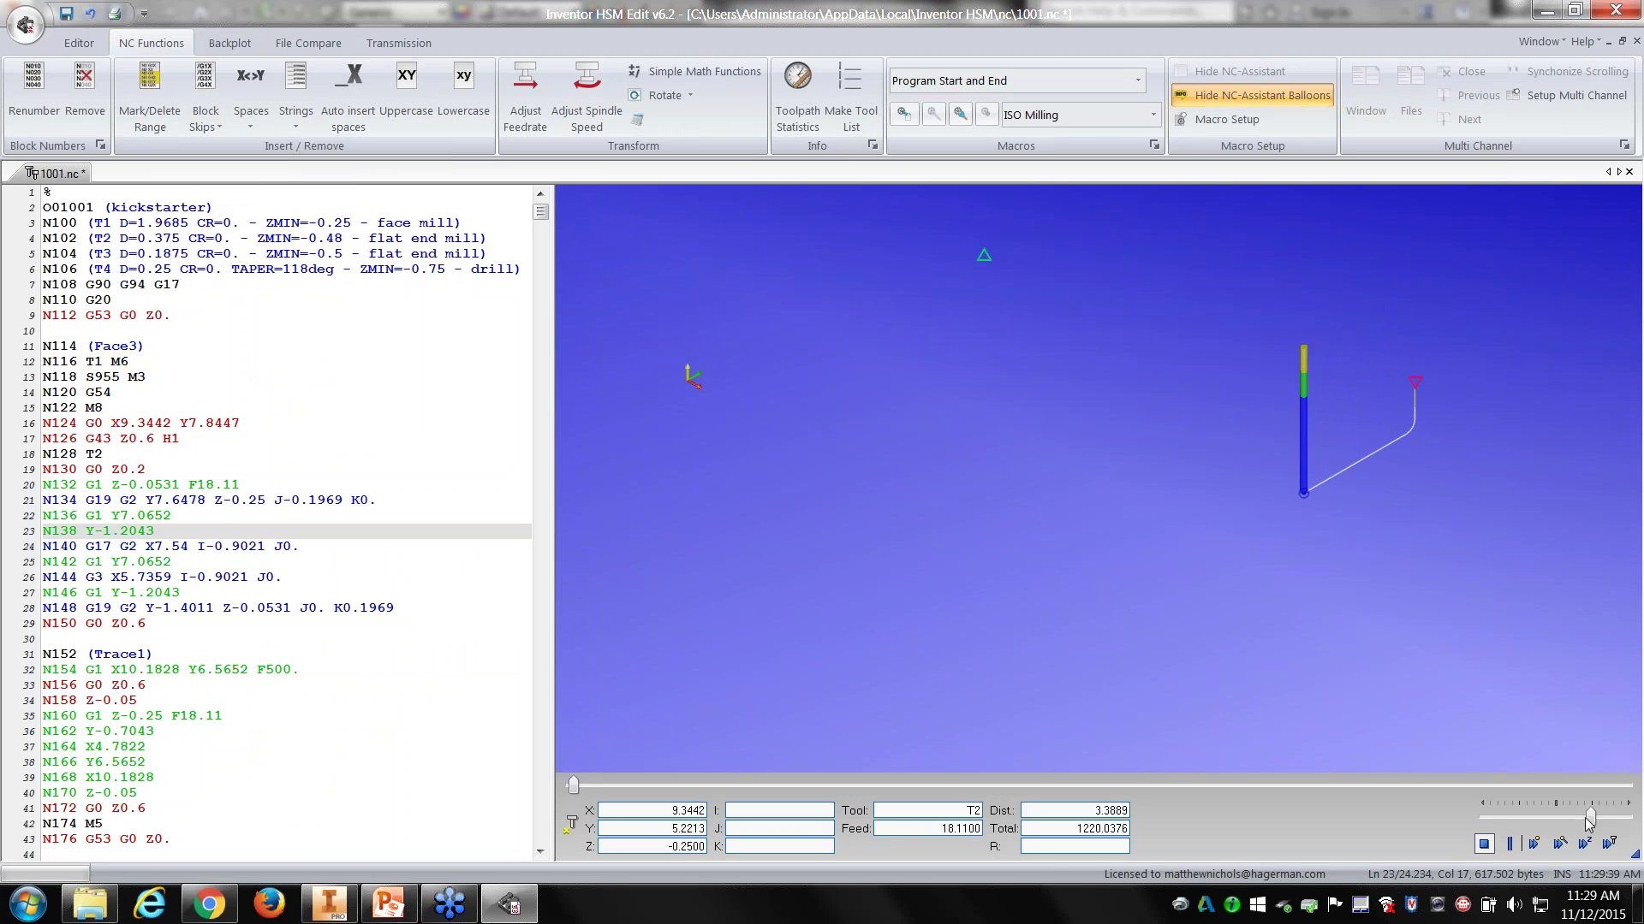
pyautogui.moveTo(1594, 824); pyautogui.dragTo(1605, 822)
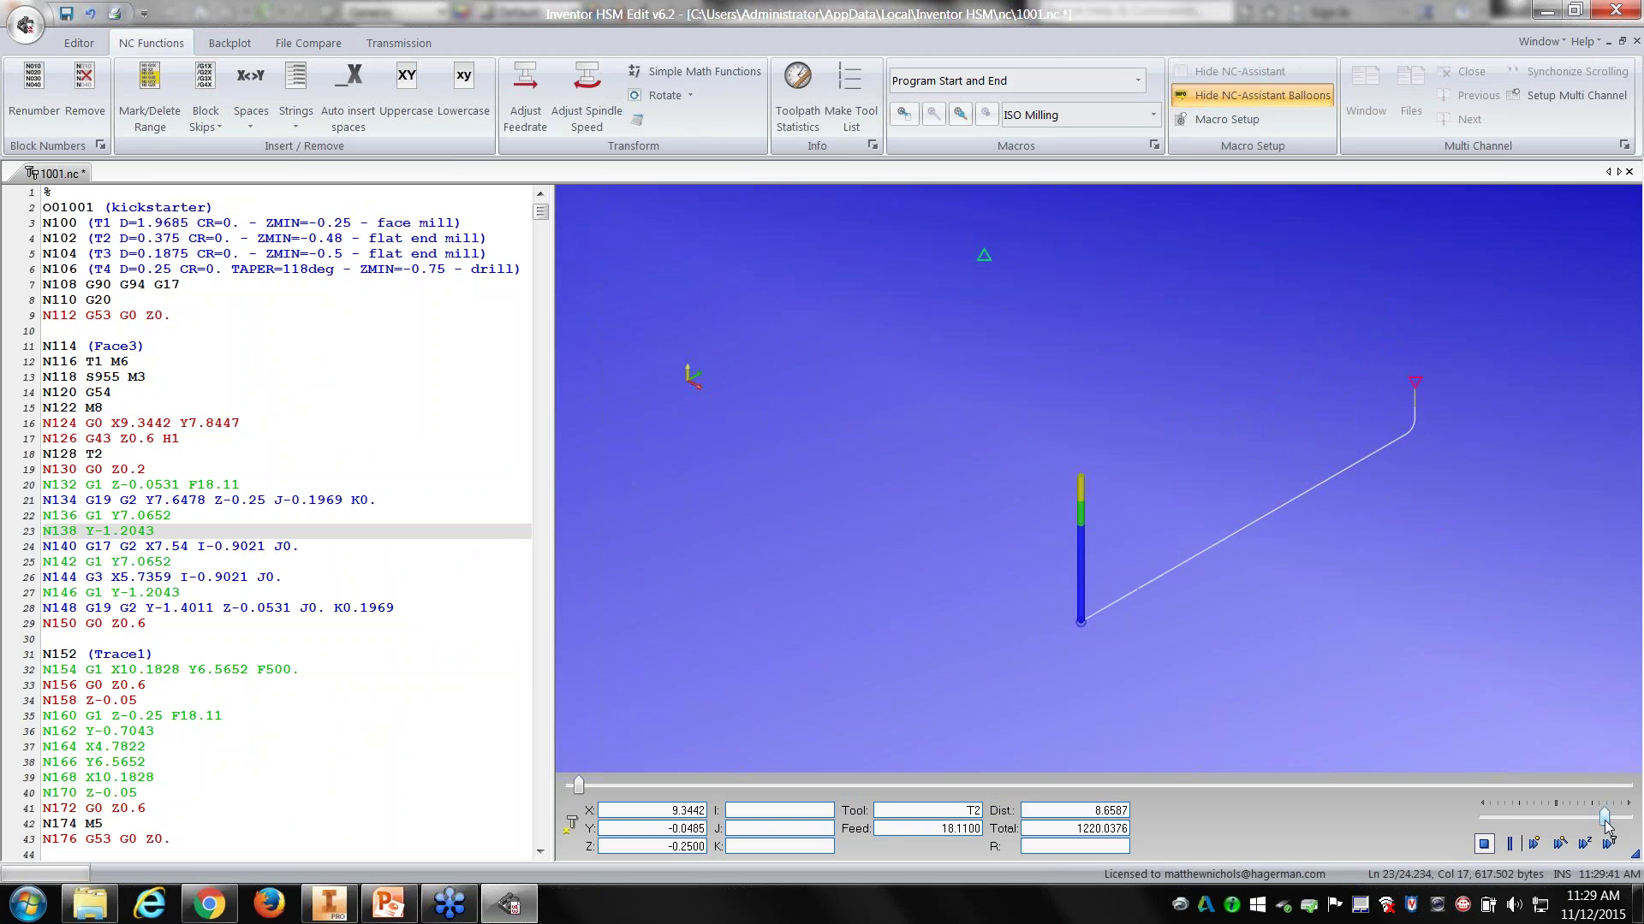
pyautogui.click(1510, 844)
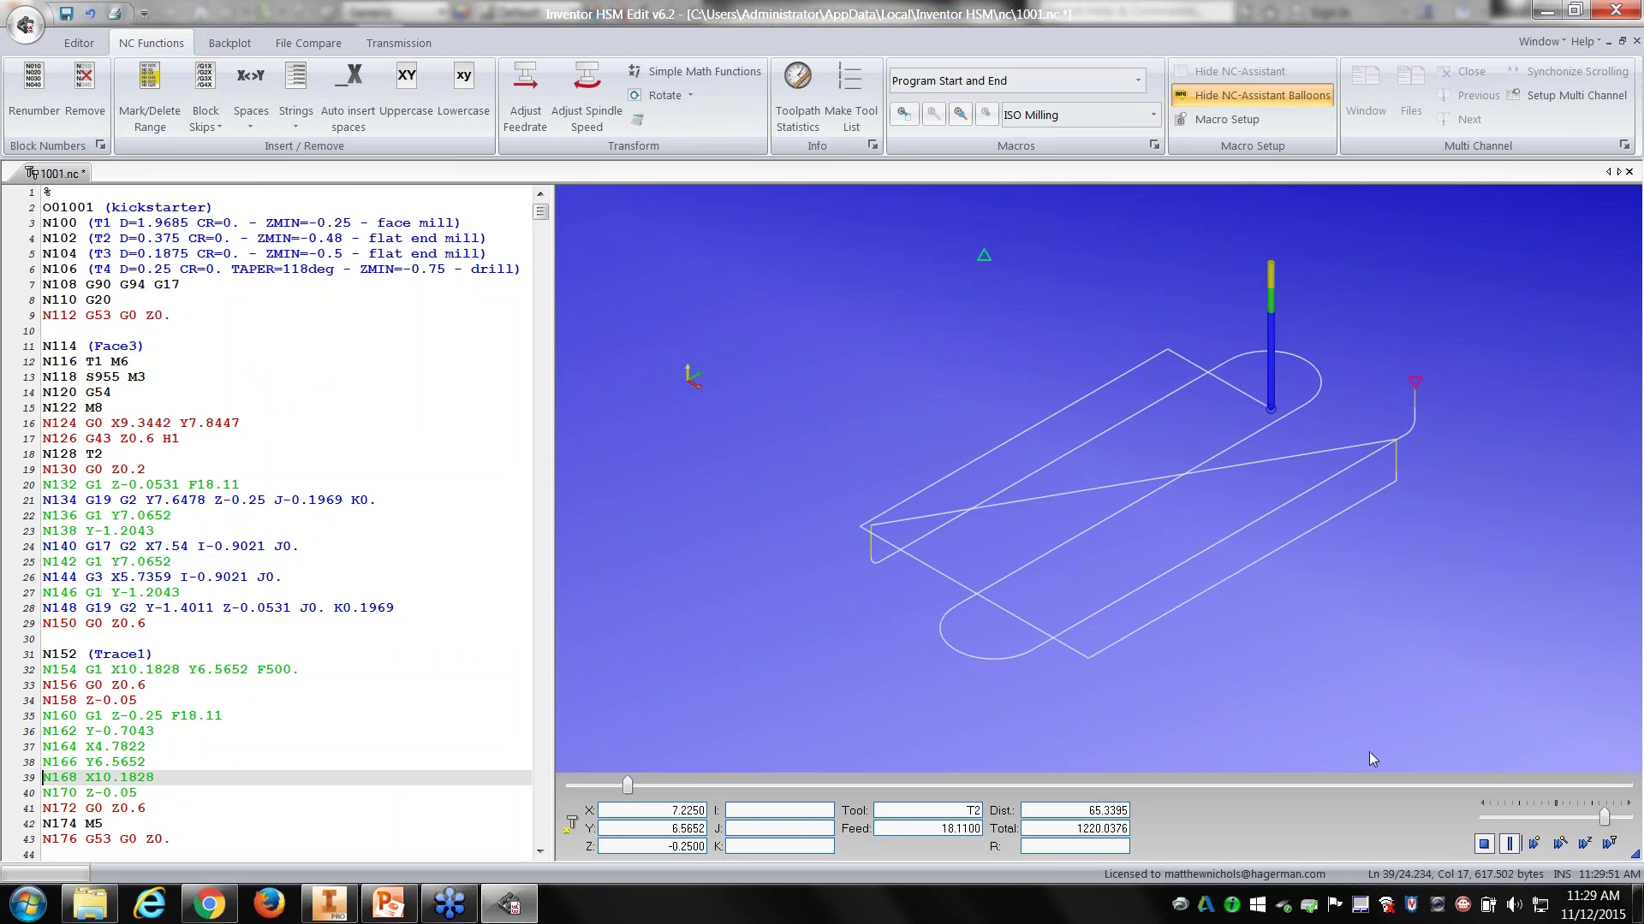
# Step: Close the backplot, view the file comparison functions, and switch back to Kickstart webinar.ipt in Inventor
pyautogui.click(230, 43)
pyautogui.click(308, 43)
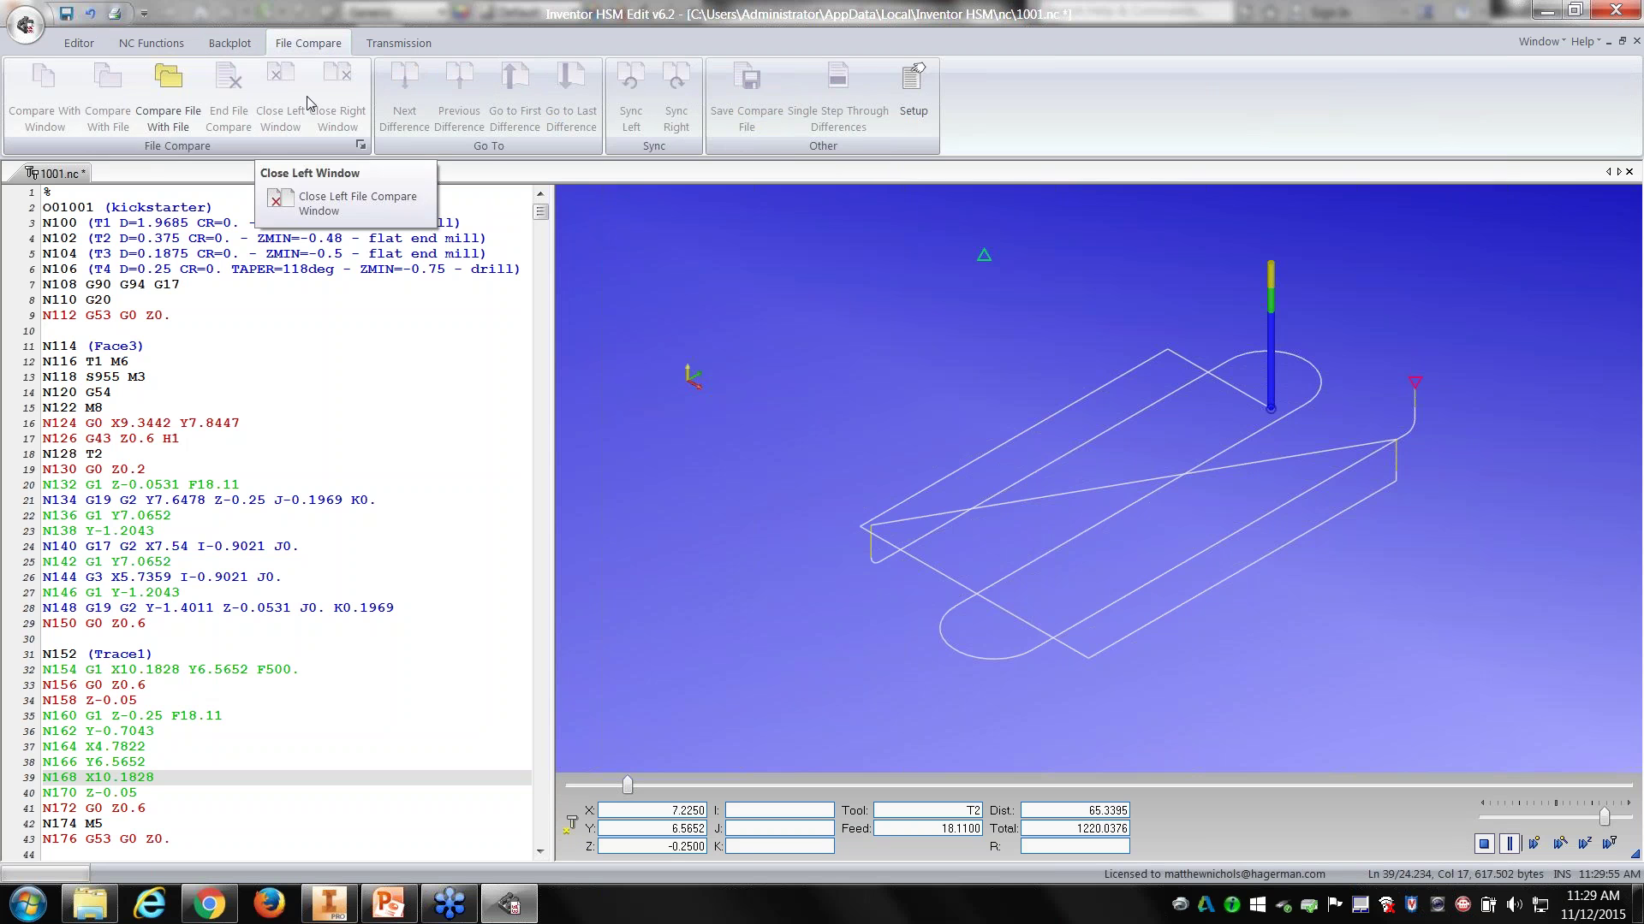
pyautogui.click(229, 43)
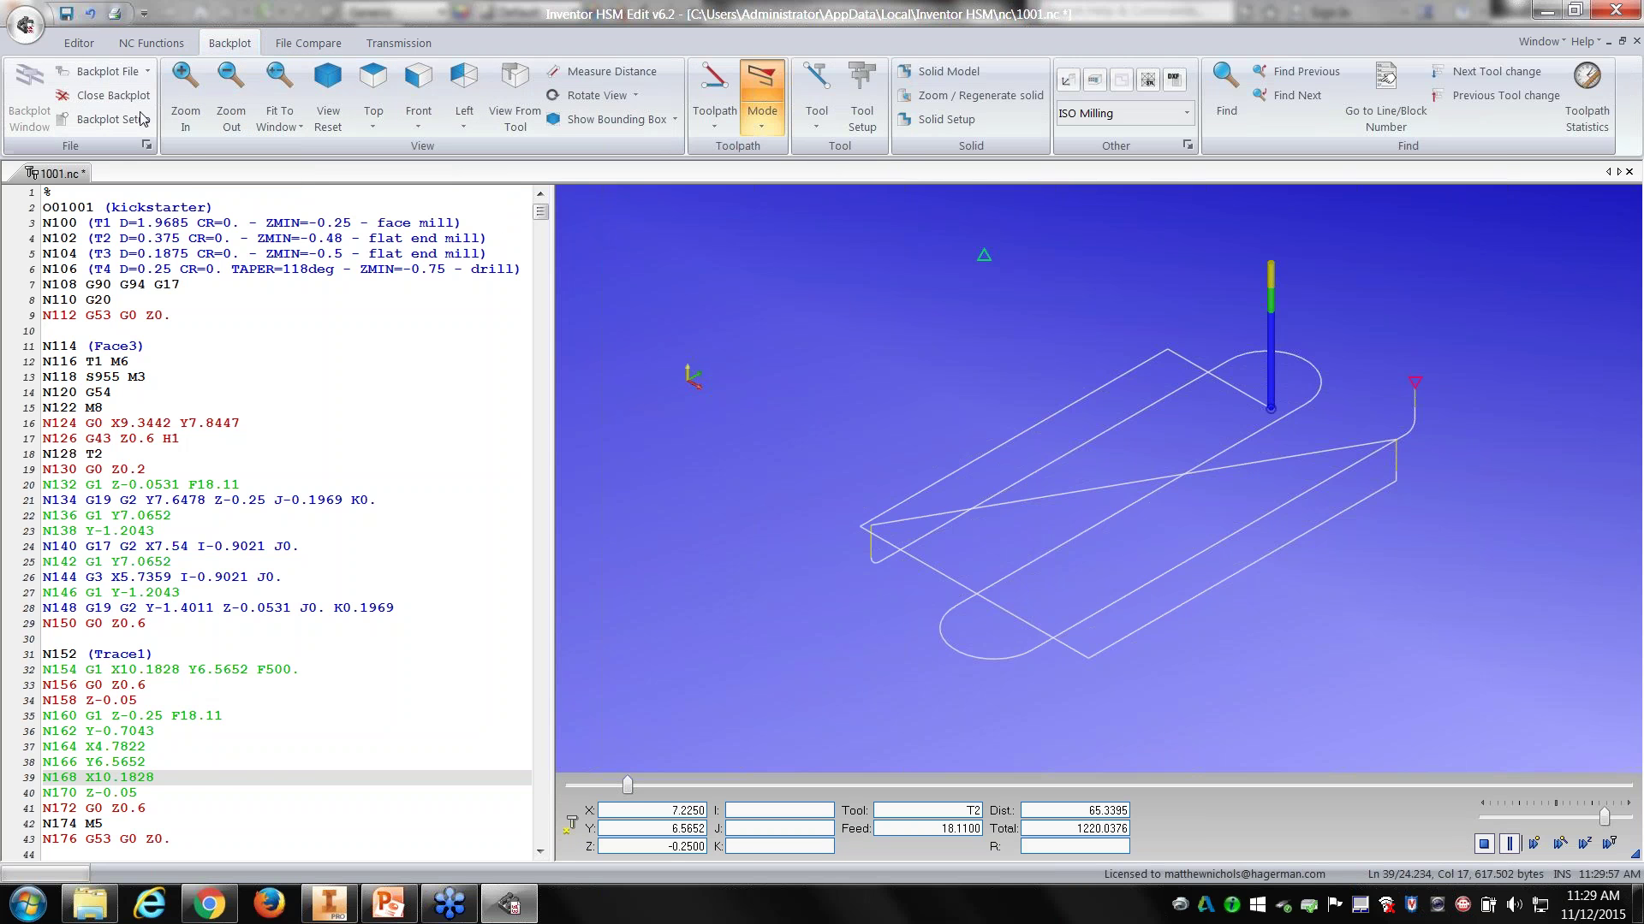
pyautogui.click(121, 94)
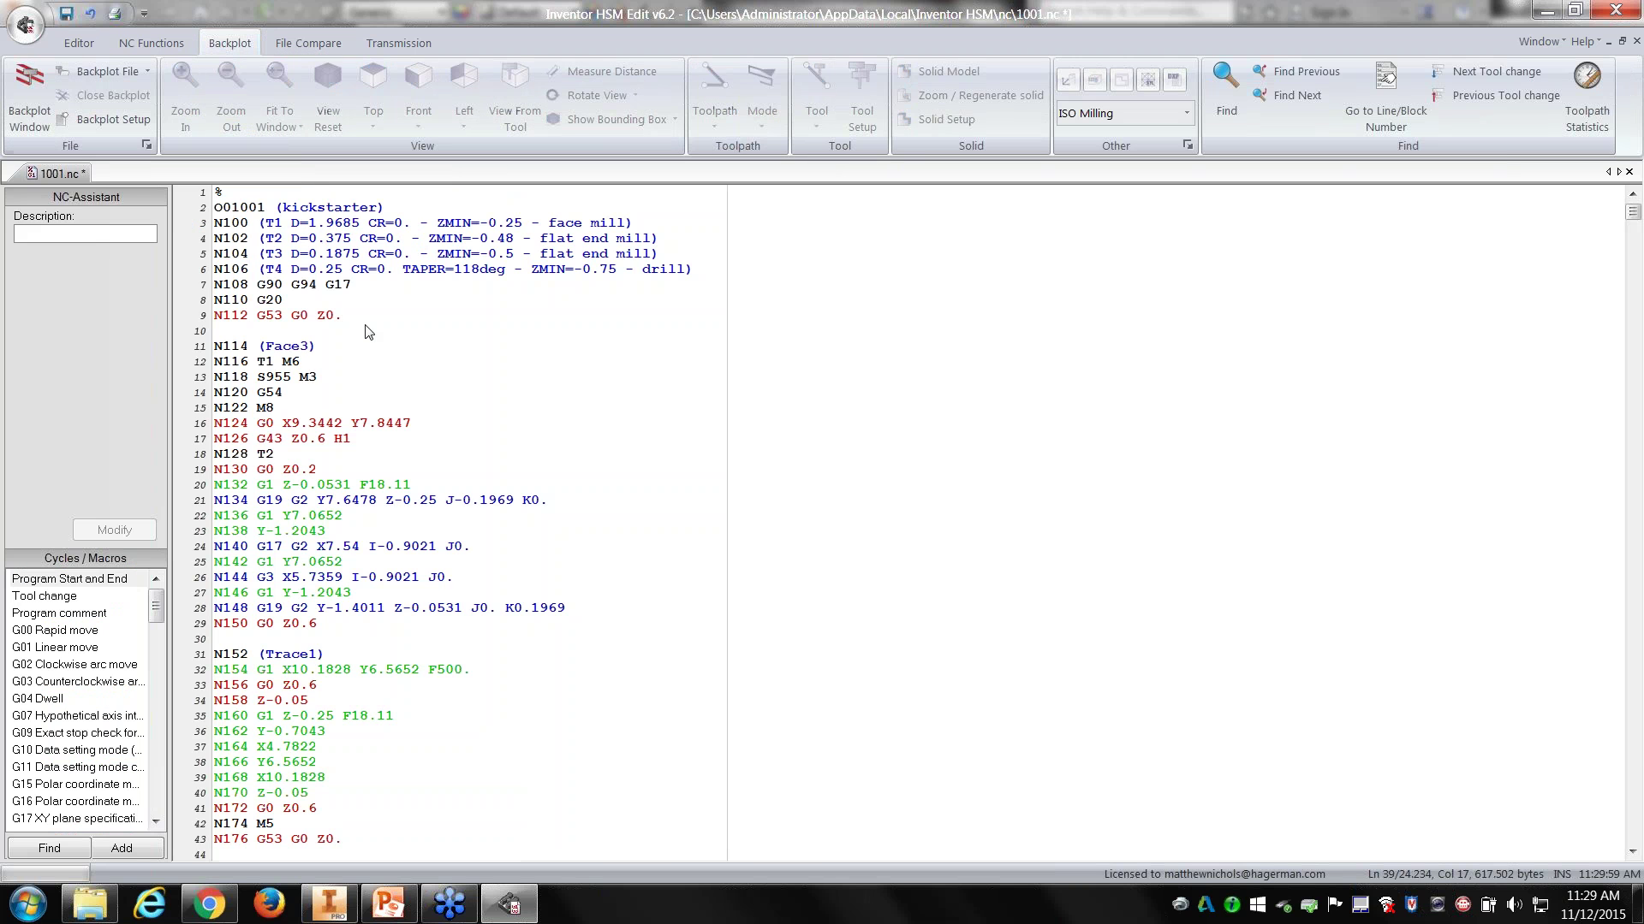
pyautogui.click(307, 44)
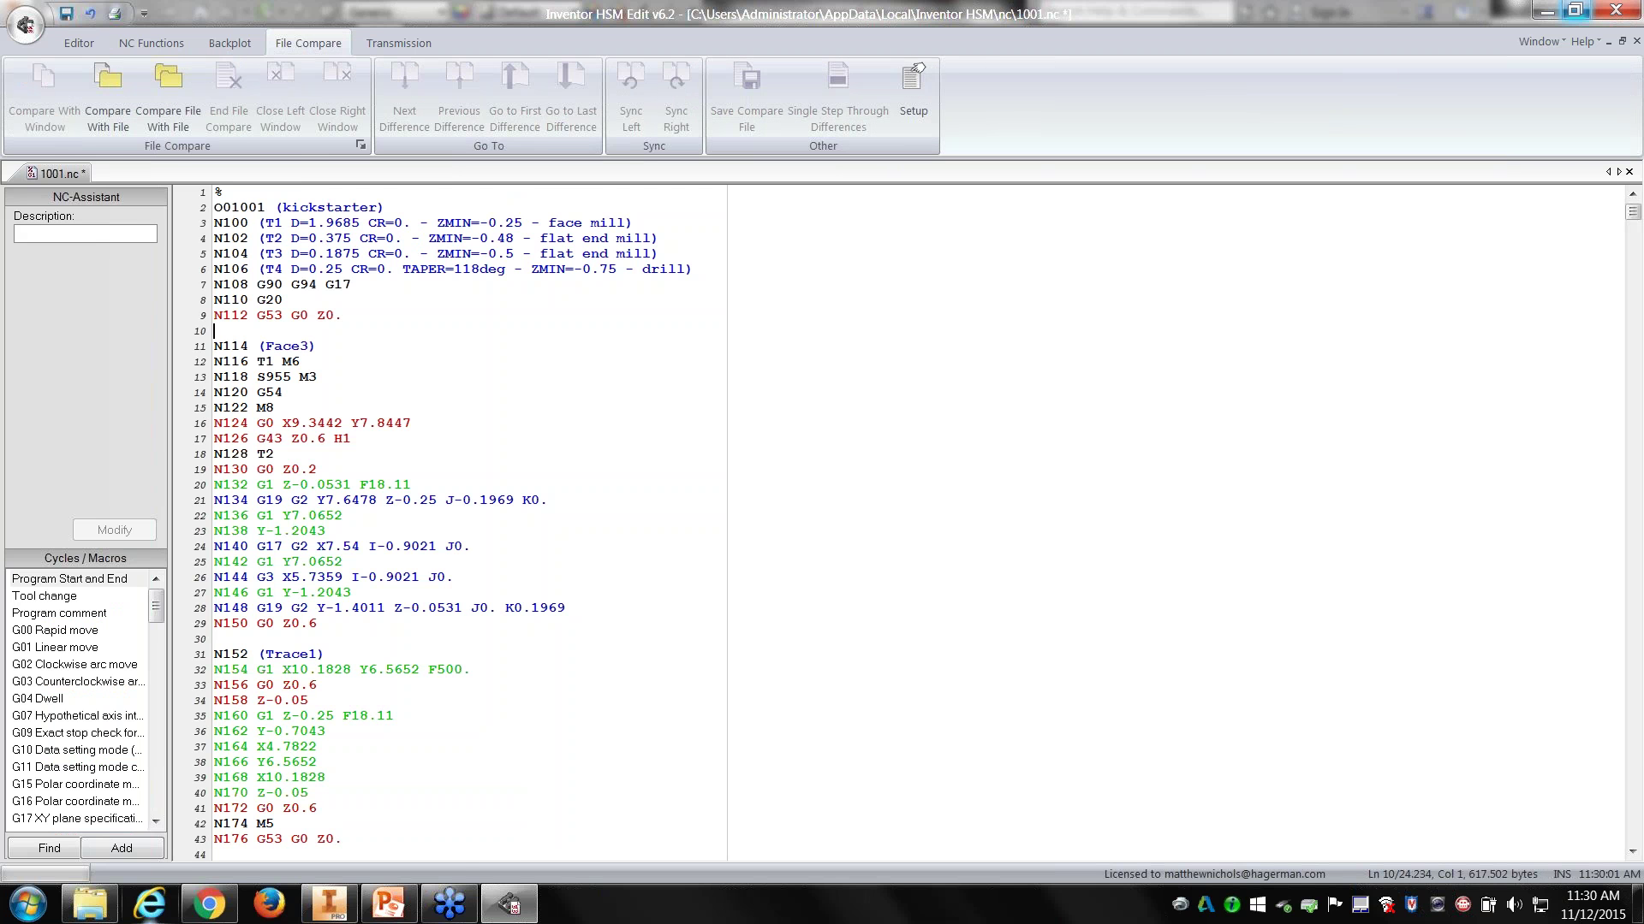
pyautogui.click(327, 905)
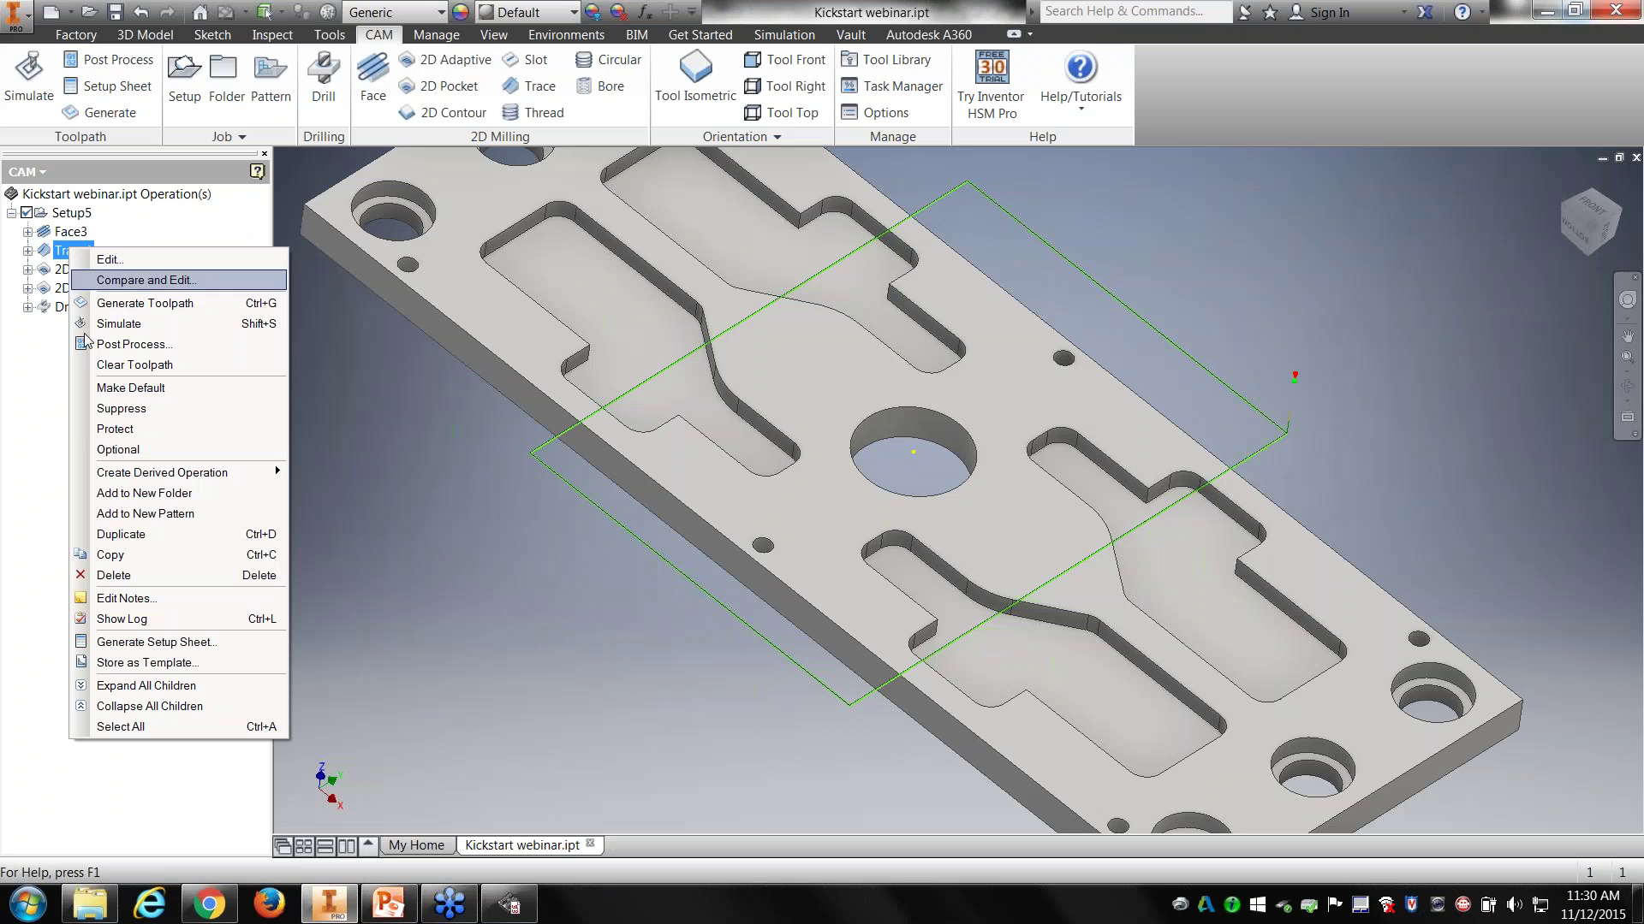
# Step: Suppress the Trace1 operation and post process Setup5 as program 1002
pyautogui.click(121, 408)
pyautogui.click(898, 536)
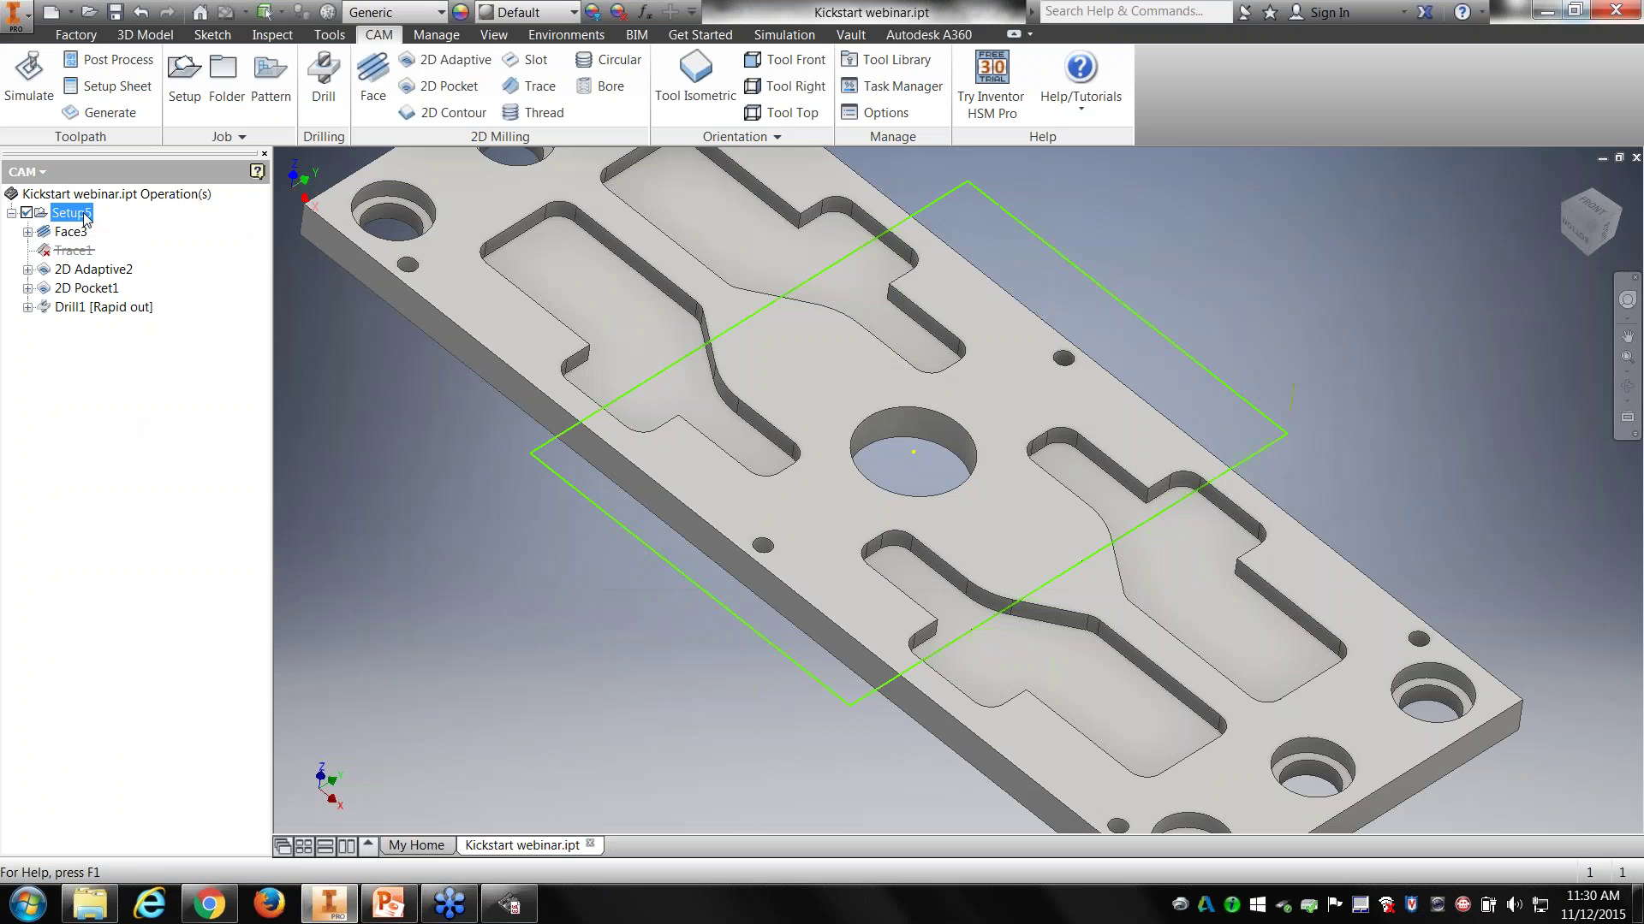
pyautogui.click(93, 66)
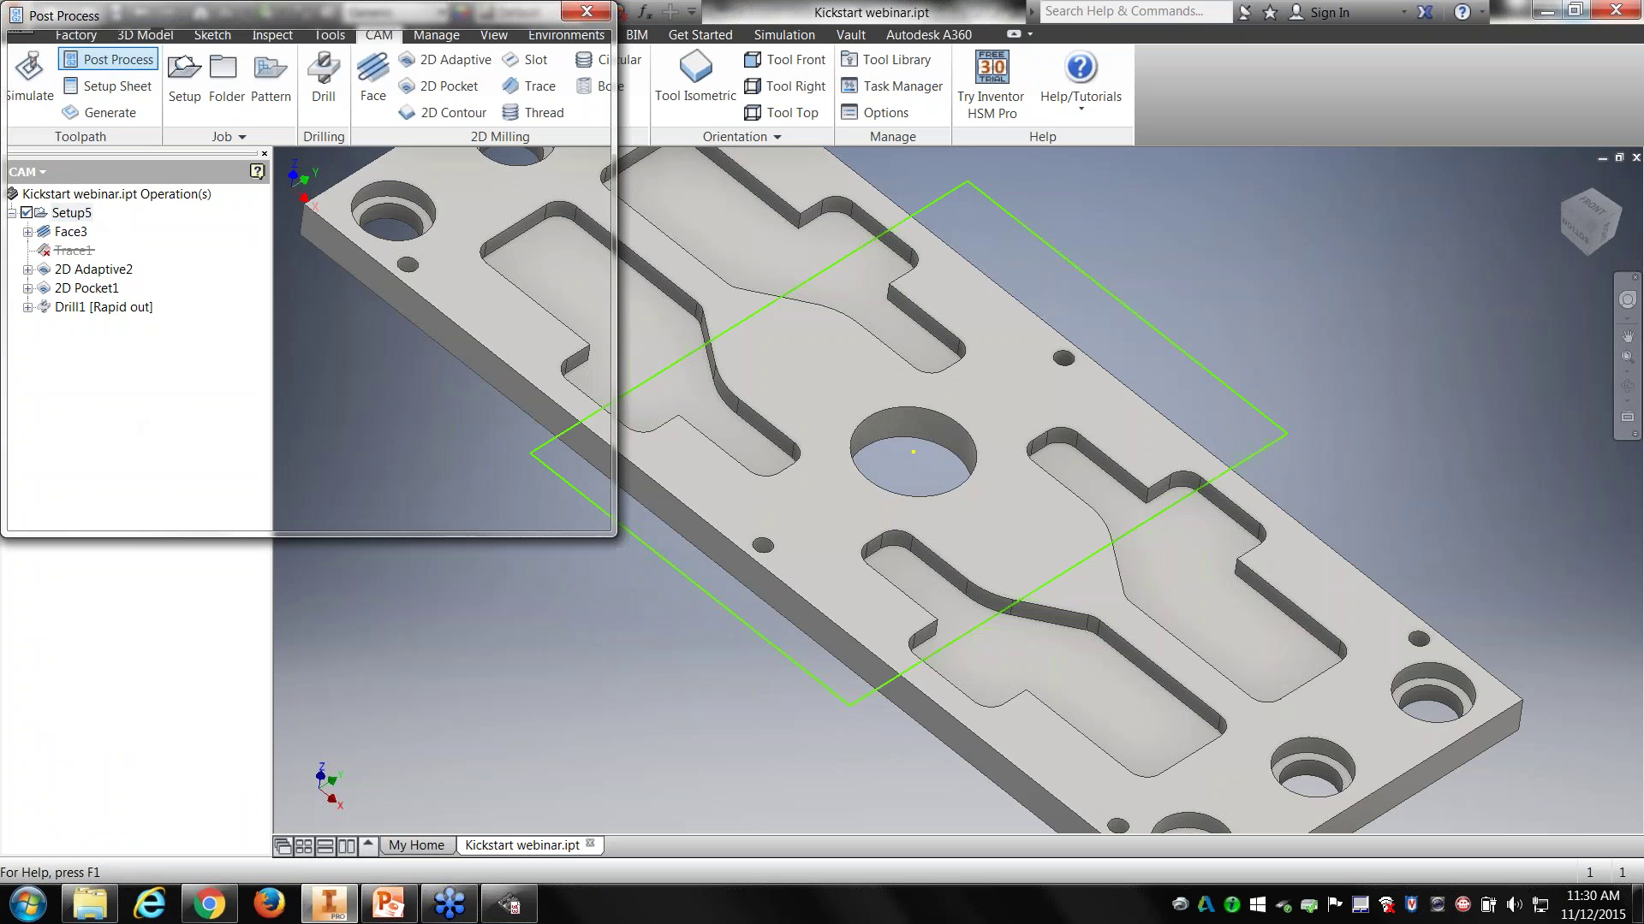
pyautogui.doubleClick(39, 299)
pyautogui.write('1002')
pyautogui.click(448, 516)
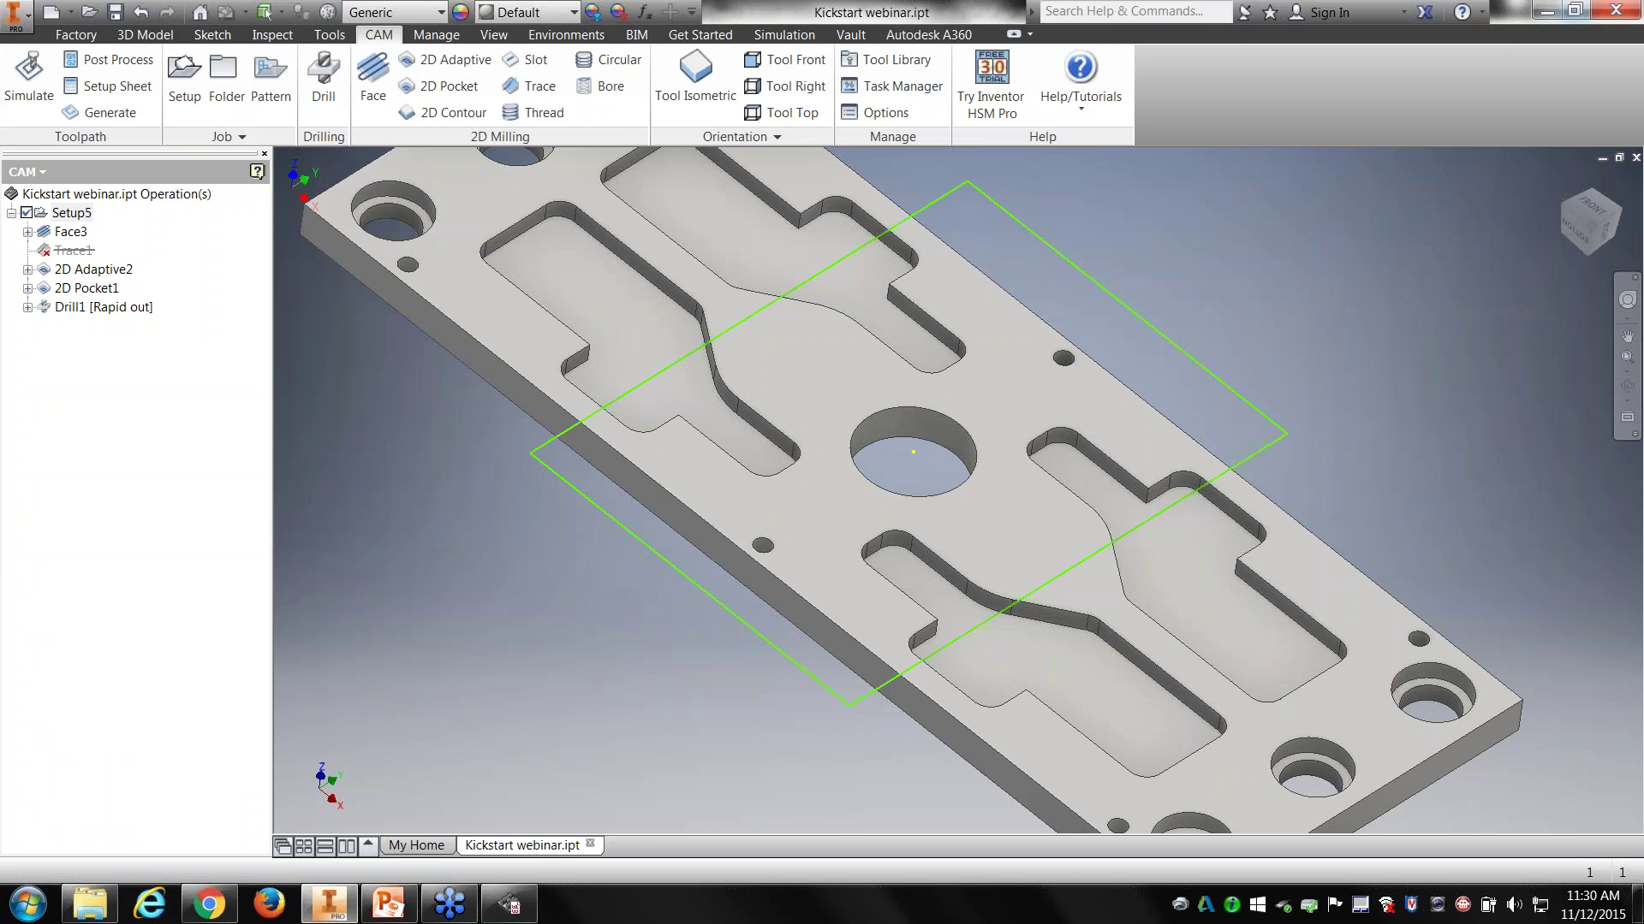
# Step: Switch to Inventor HSM Edit and compare 1002.nc with the open 1001.nc, examining the code around the Trace1 section
pyautogui.click(526, 916)
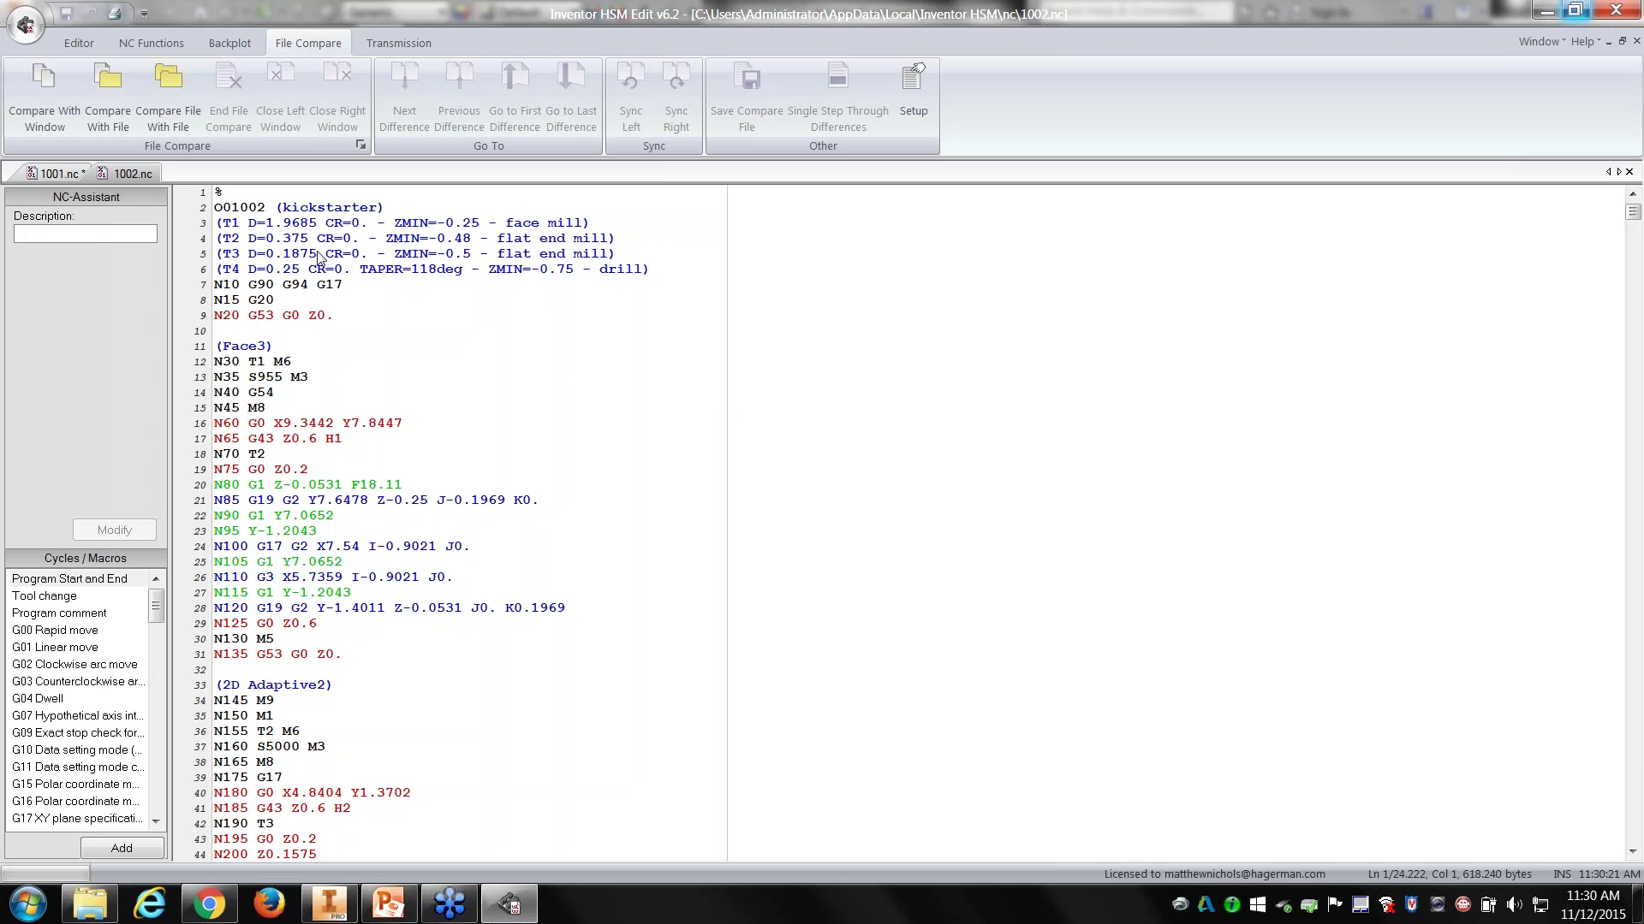
pyautogui.click(43, 96)
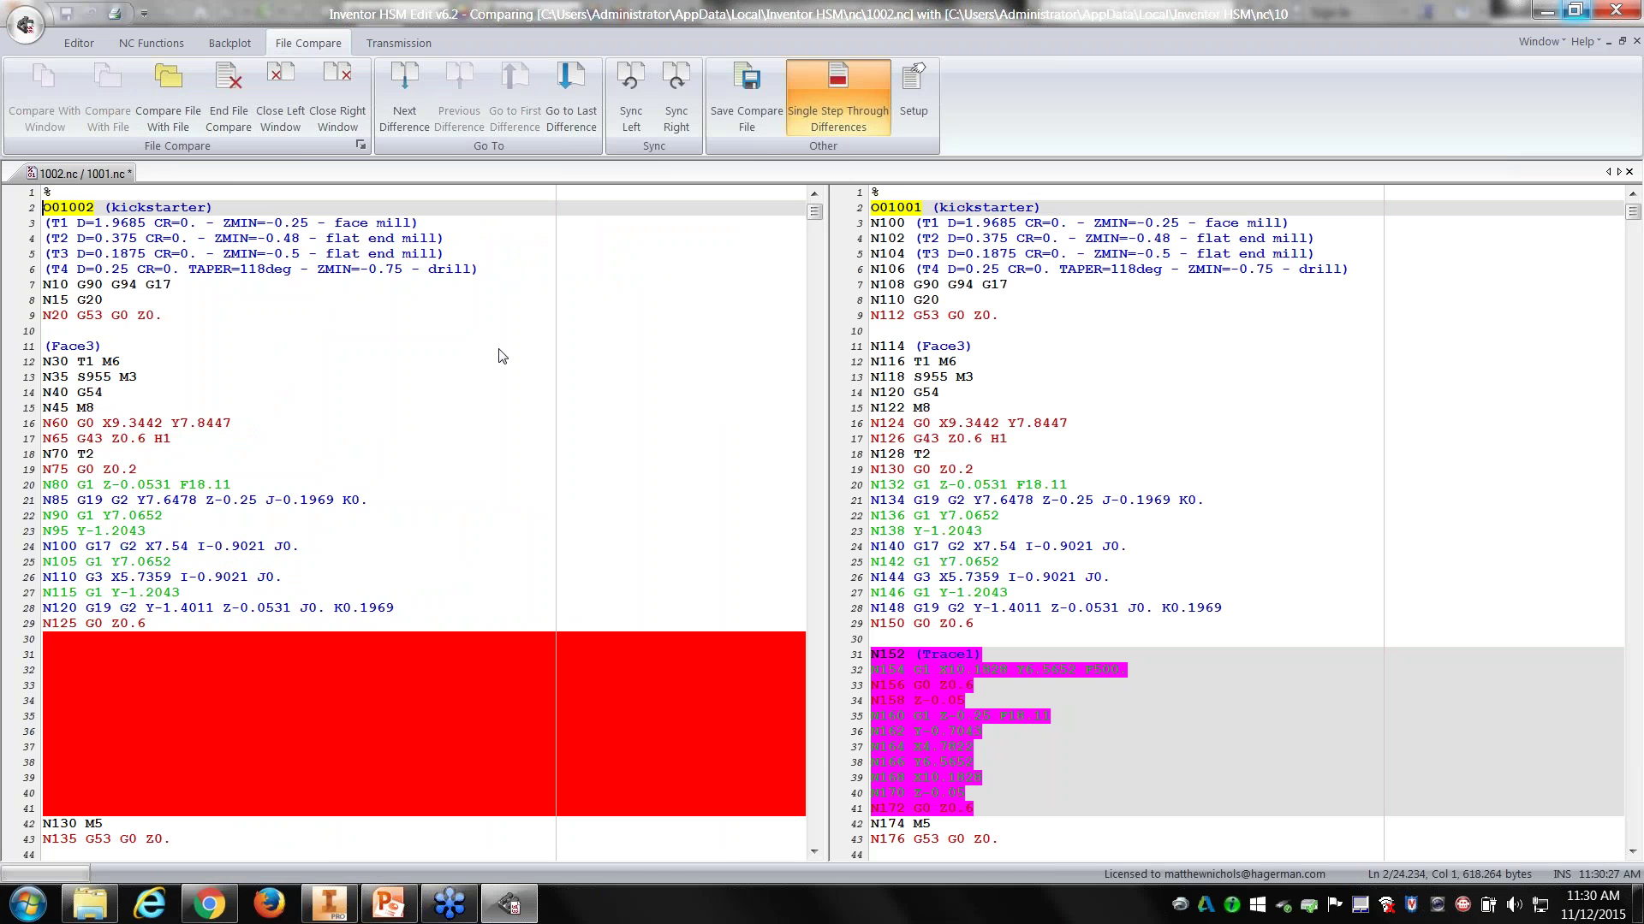
pyautogui.scroll(-5, 478, 368)
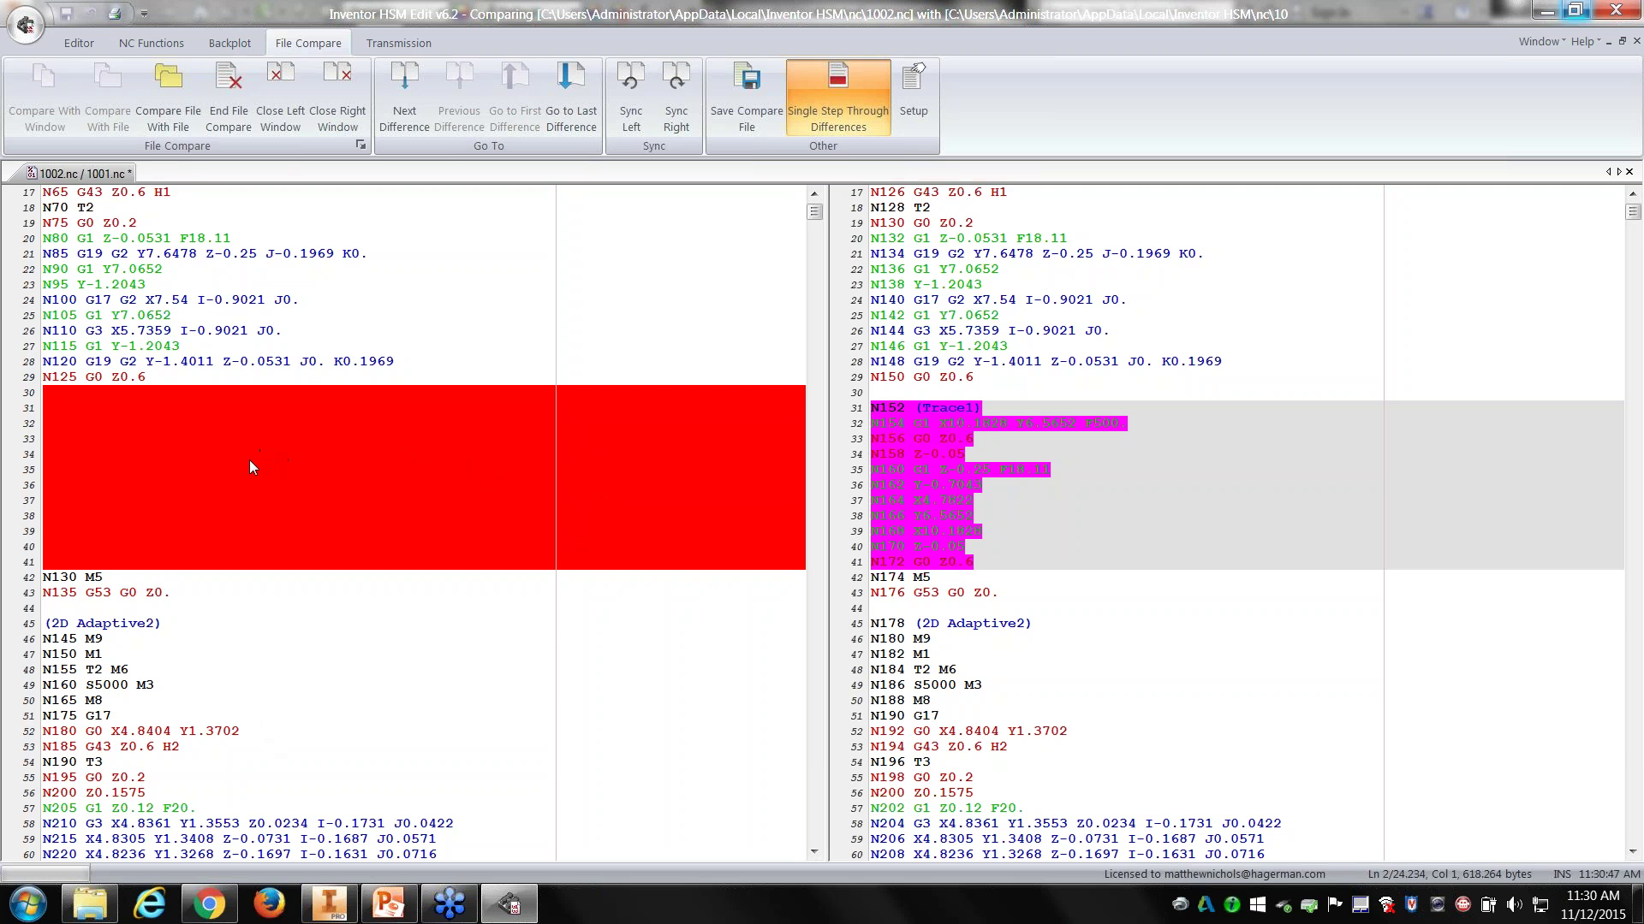
pyautogui.click(399, 45)
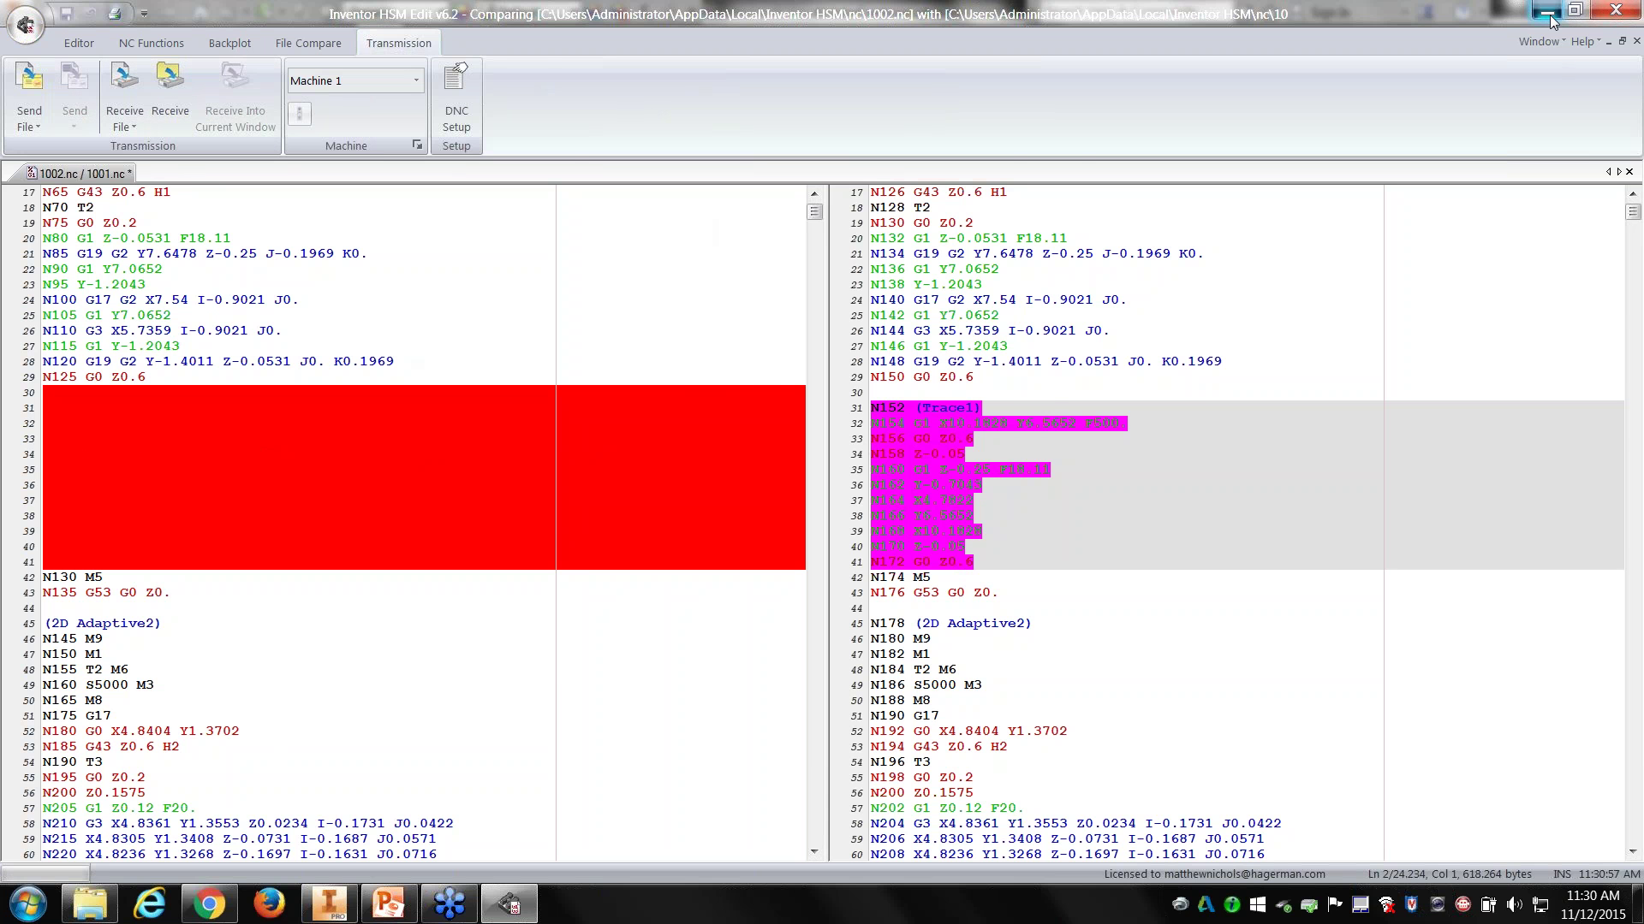
pyautogui.click(1613, 13)
# Step: Create a Drill operation in Setup5 with the 5/8 in drill from the ANSI Inch Drills library
pyautogui.moveTo(859, 374); pyautogui.dragTo(636, 307, button='middle')
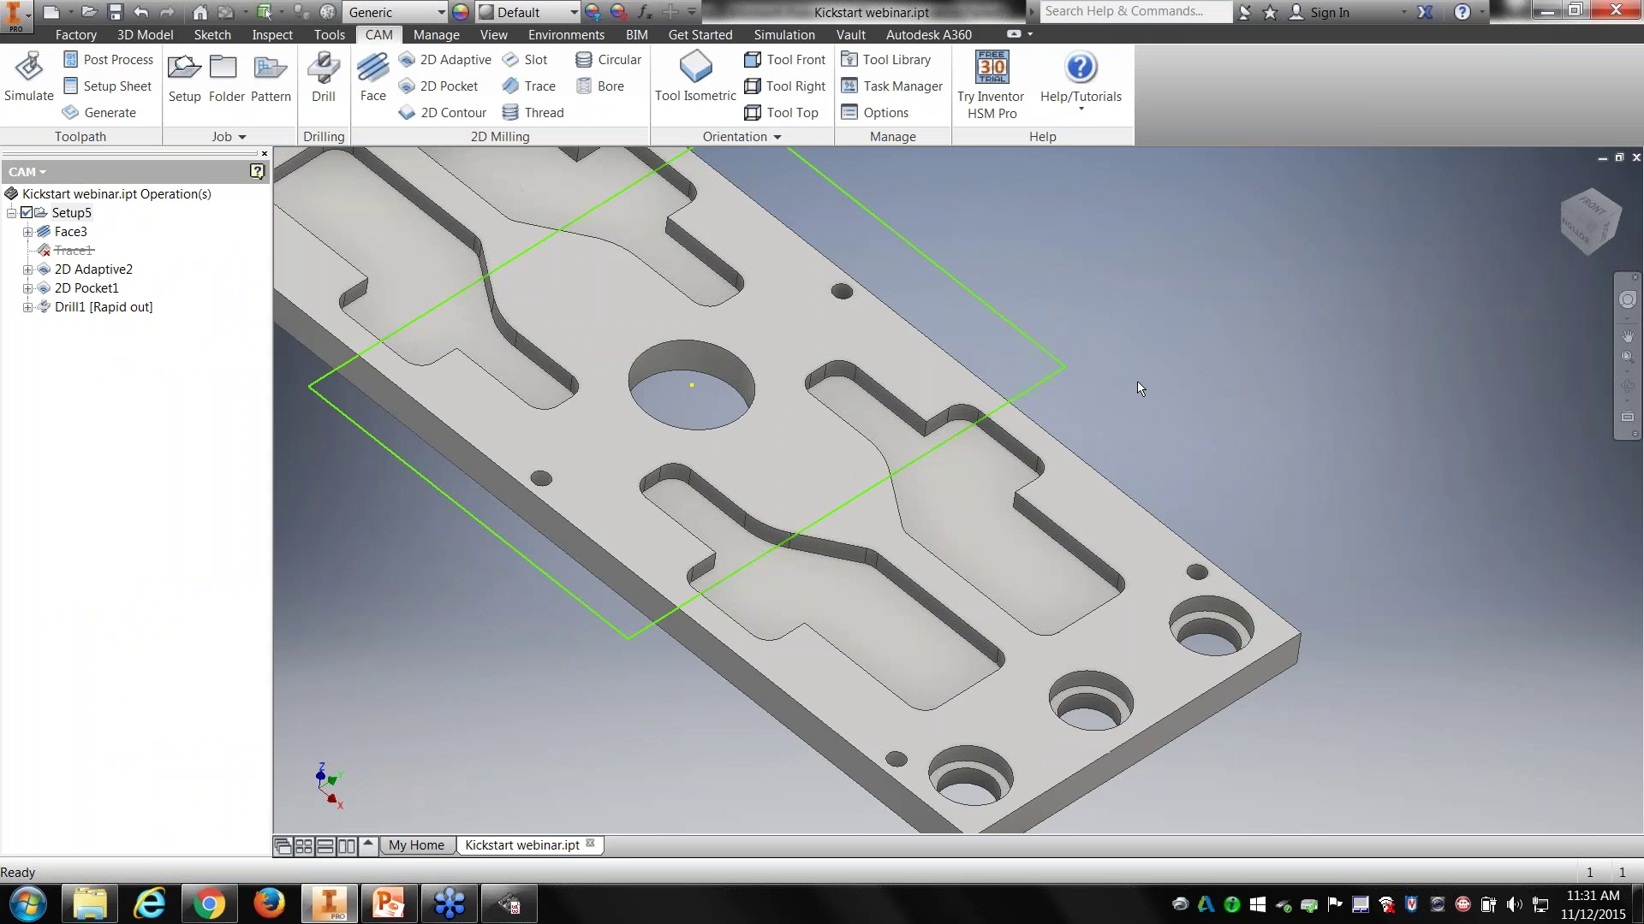
pyautogui.keyDown('shift'); pyautogui.moveTo(942, 491); pyautogui.dragTo(932, 512, button='middle'); pyautogui.keyUp('shift')
pyautogui.moveTo(943, 826); pyautogui.dragTo(738, 591, button='middle')
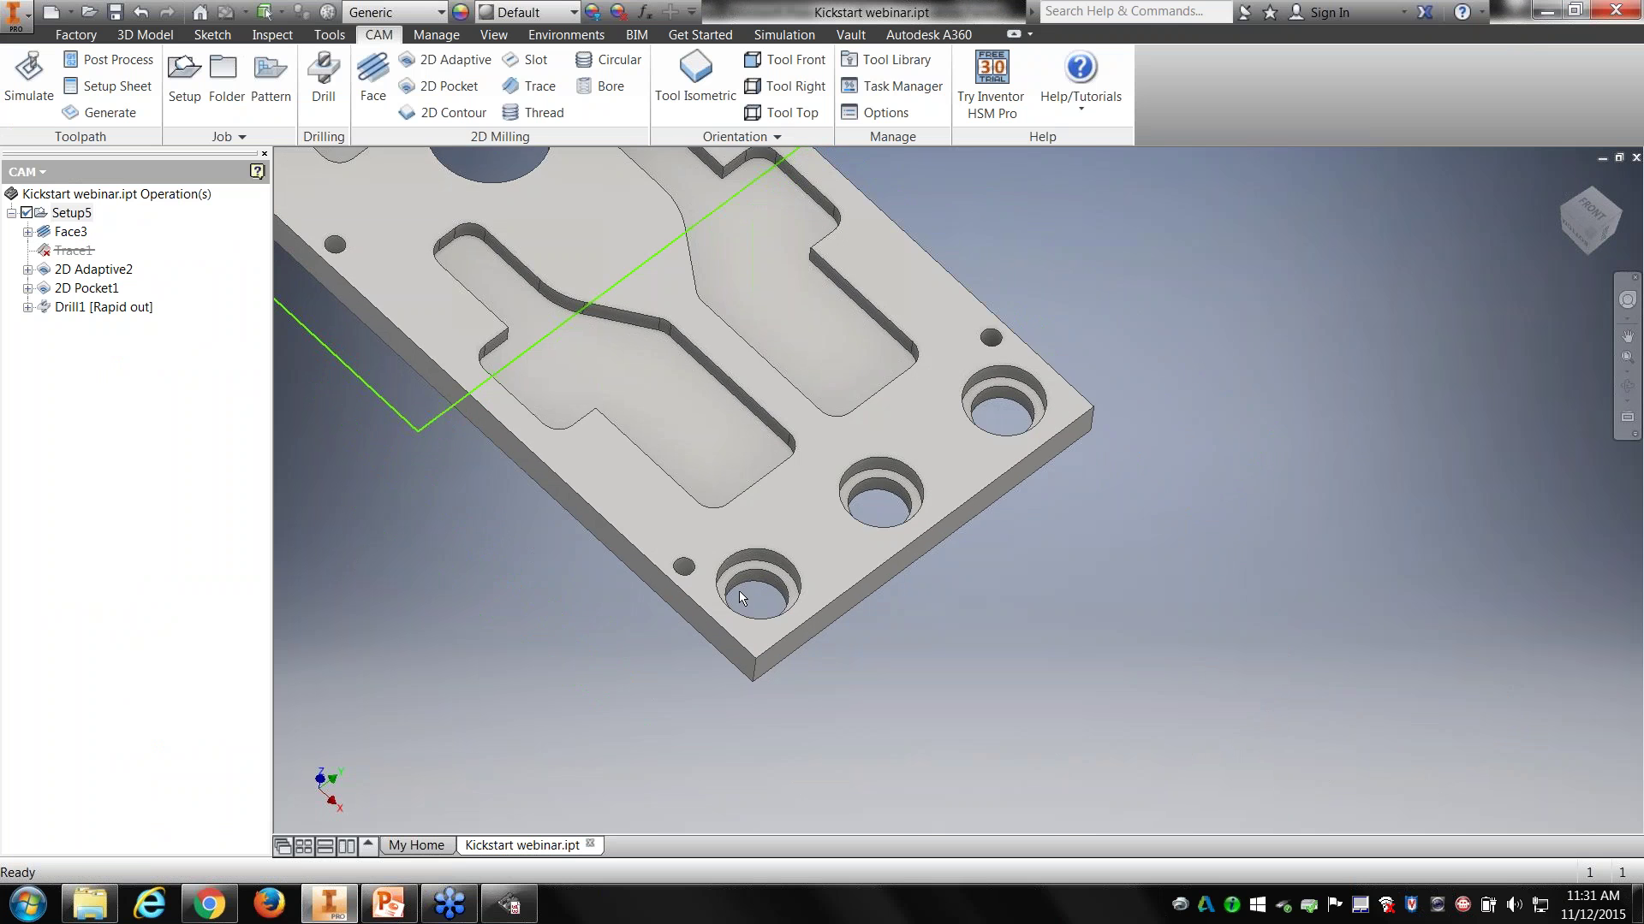
pyautogui.scroll(3, 738, 591)
pyautogui.keyDown('shift'); pyautogui.moveTo(899, 561); pyautogui.dragTo(753, 674, button='middle'); pyautogui.keyUp('shift')
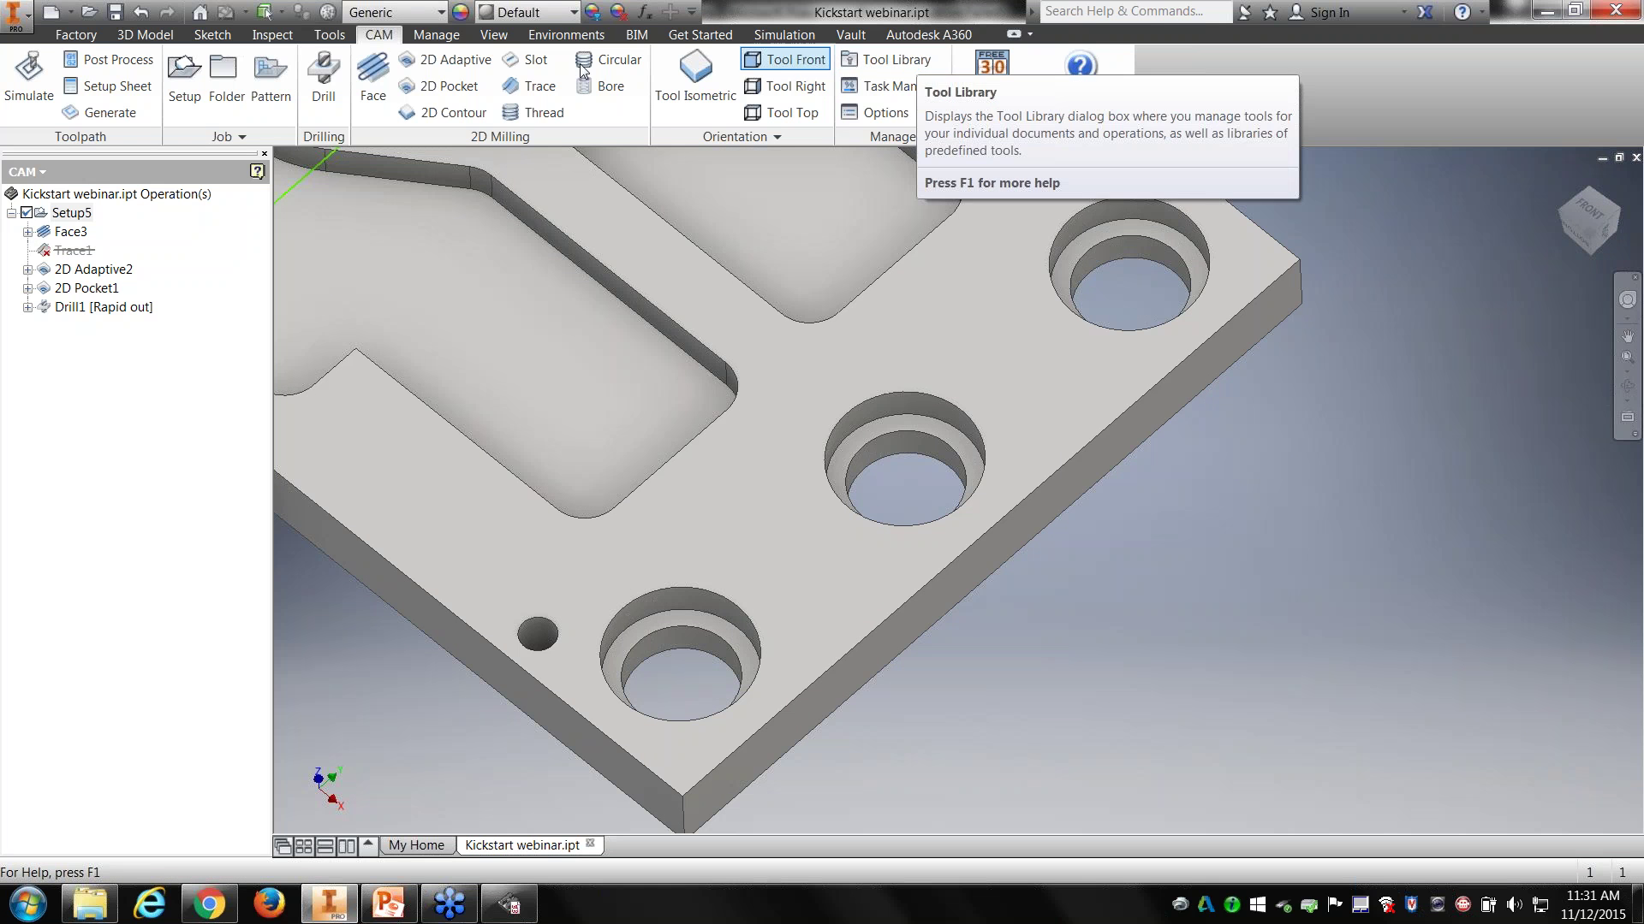
pyautogui.click(324, 85)
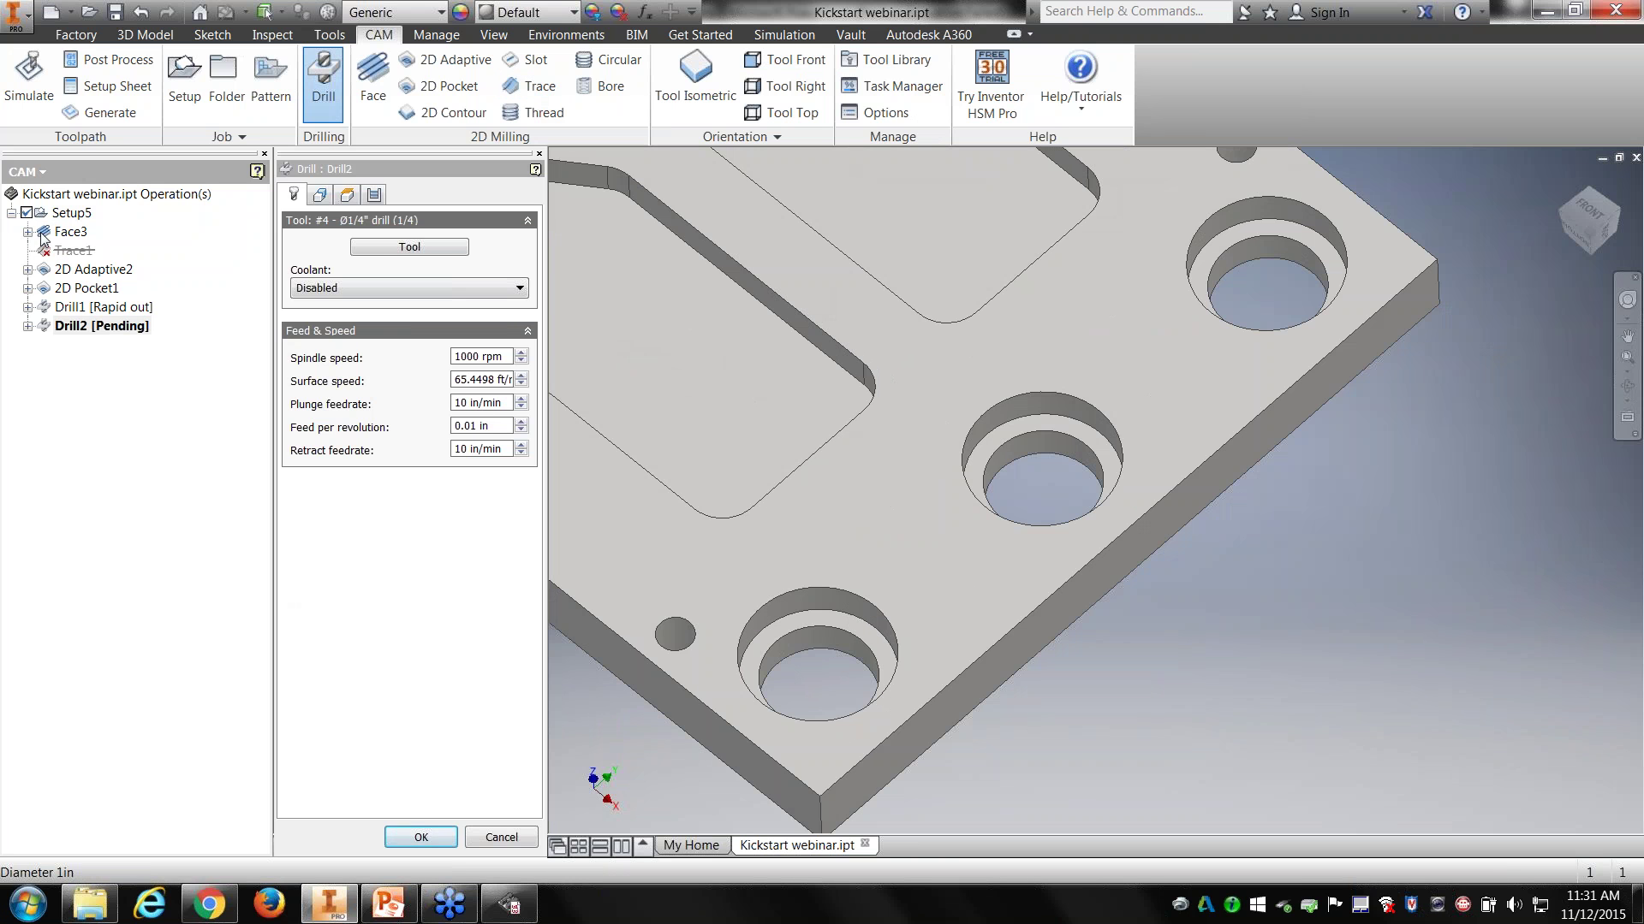
pyautogui.click(382, 247)
pyautogui.moveTo(489, 248); pyautogui.dragTo(485, 385)
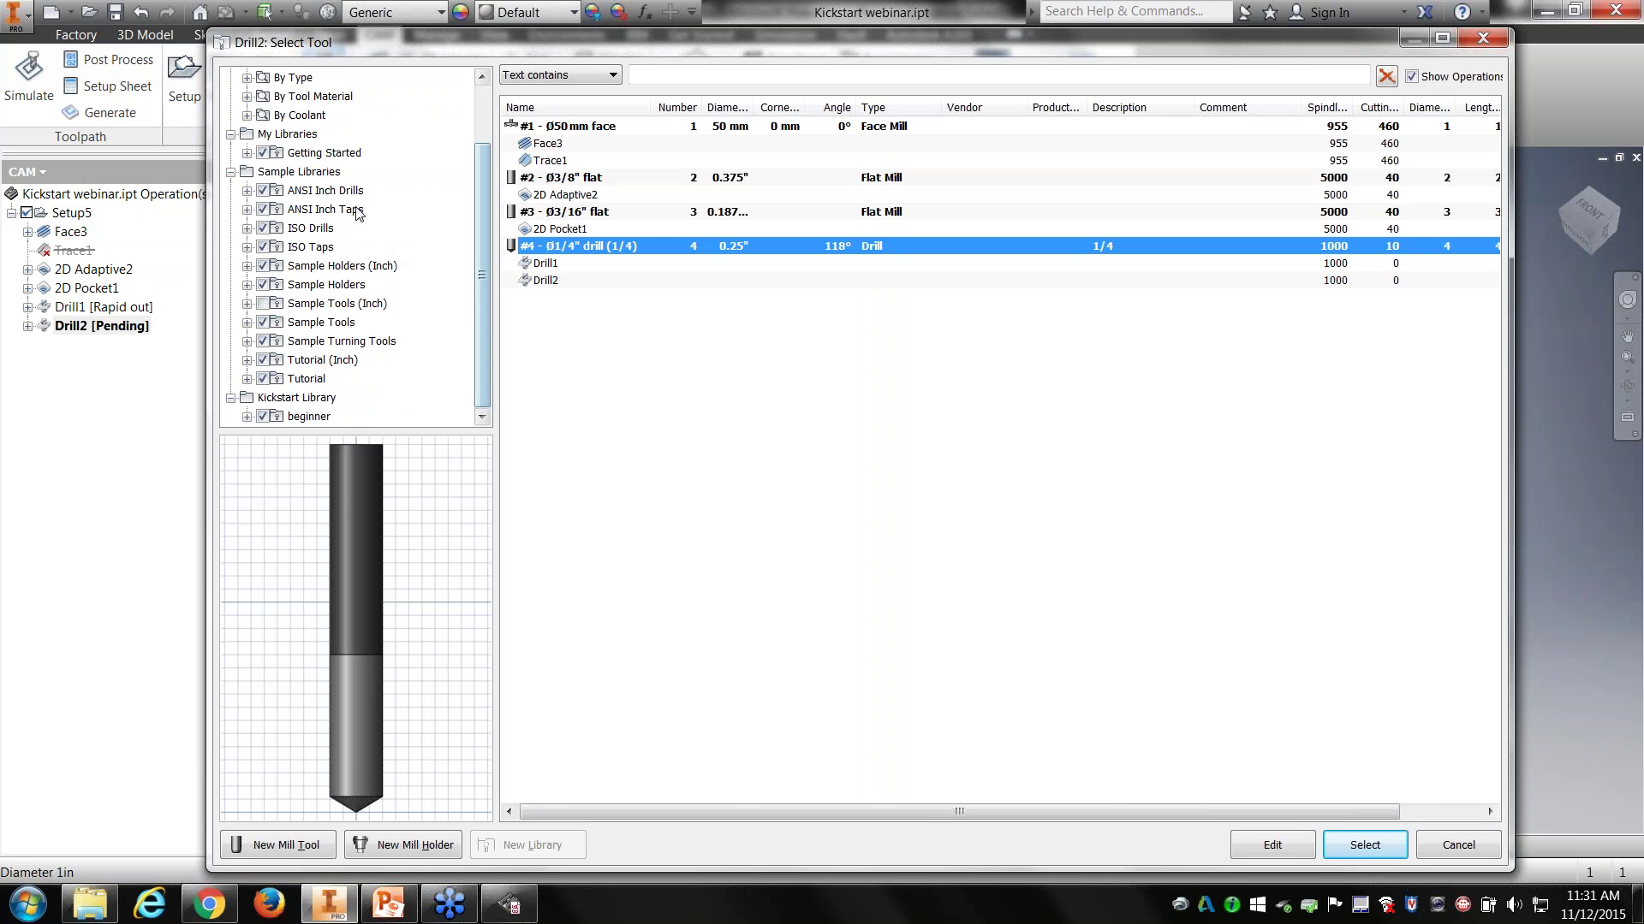
pyautogui.click(345, 190)
pyautogui.moveTo(1495, 163); pyautogui.dragTo(1492, 624)
pyautogui.click(582, 692)
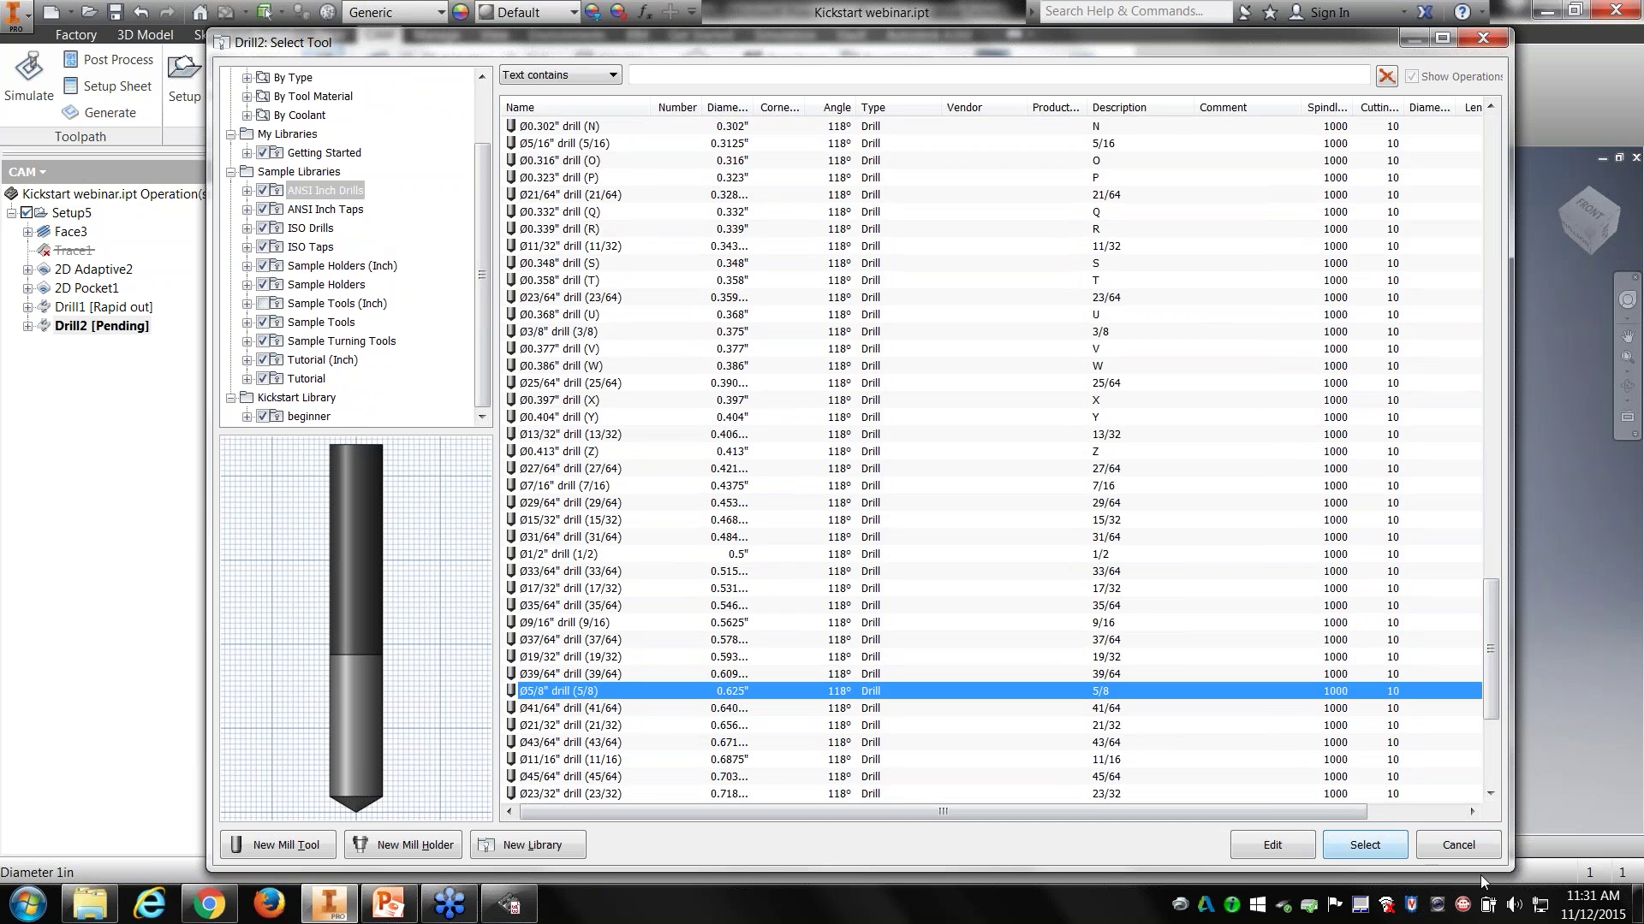
pyautogui.click(1364, 845)
# Step: Drill the lower bores of all the counterbored holes by selecting one face, matching same diameter and auto-merging hole segments
pyautogui.click(836, 644)
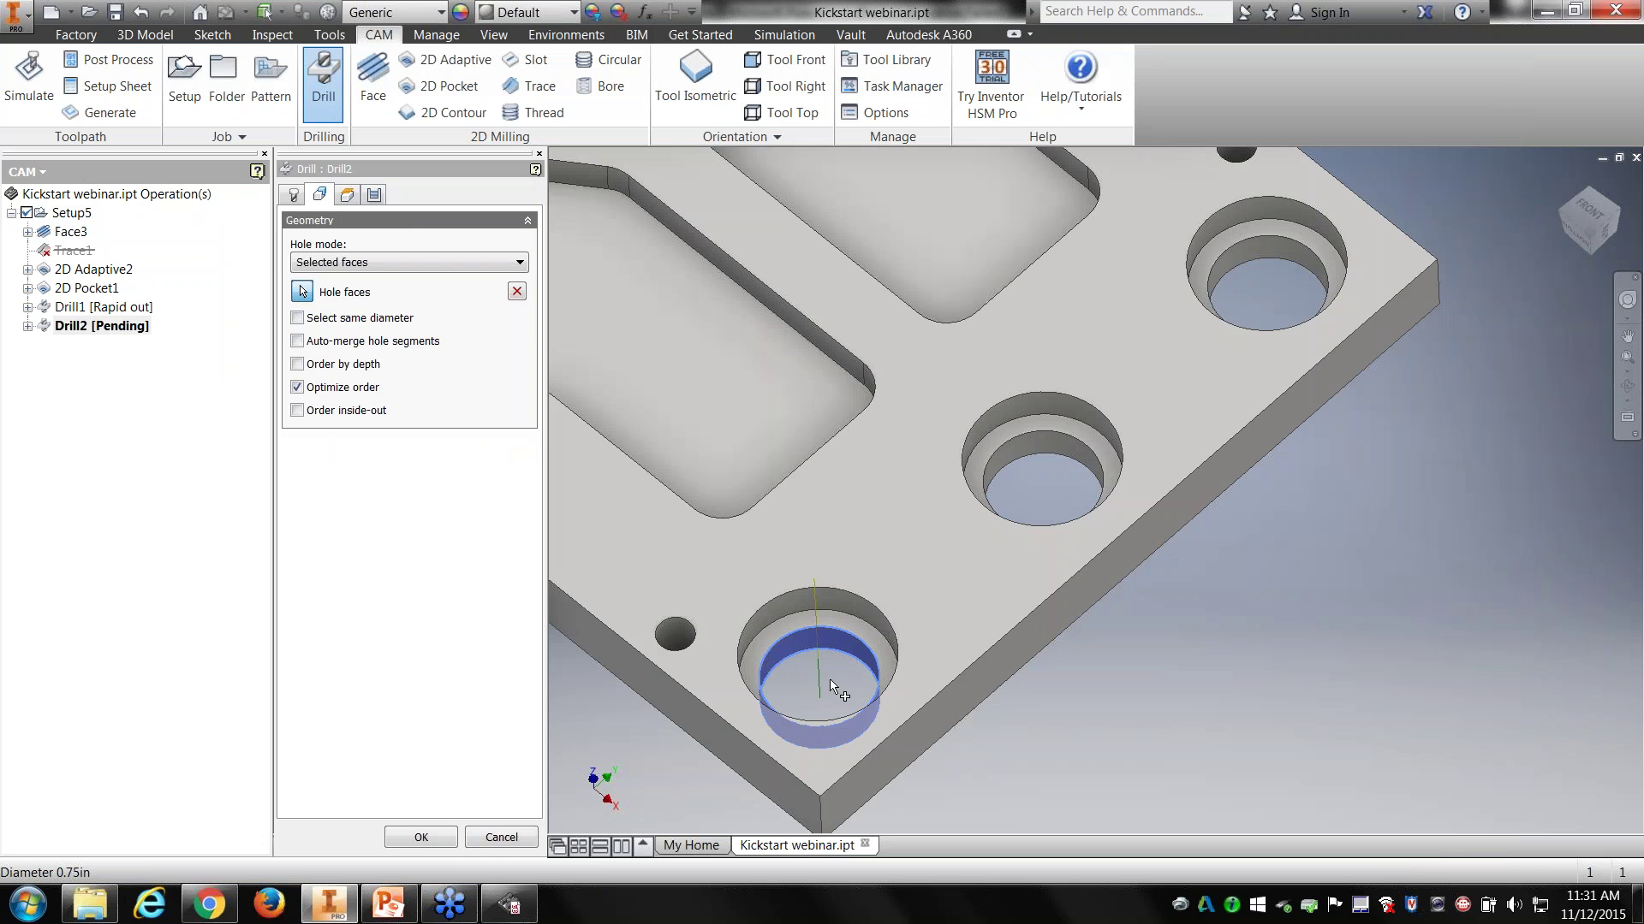
pyautogui.press('F6')
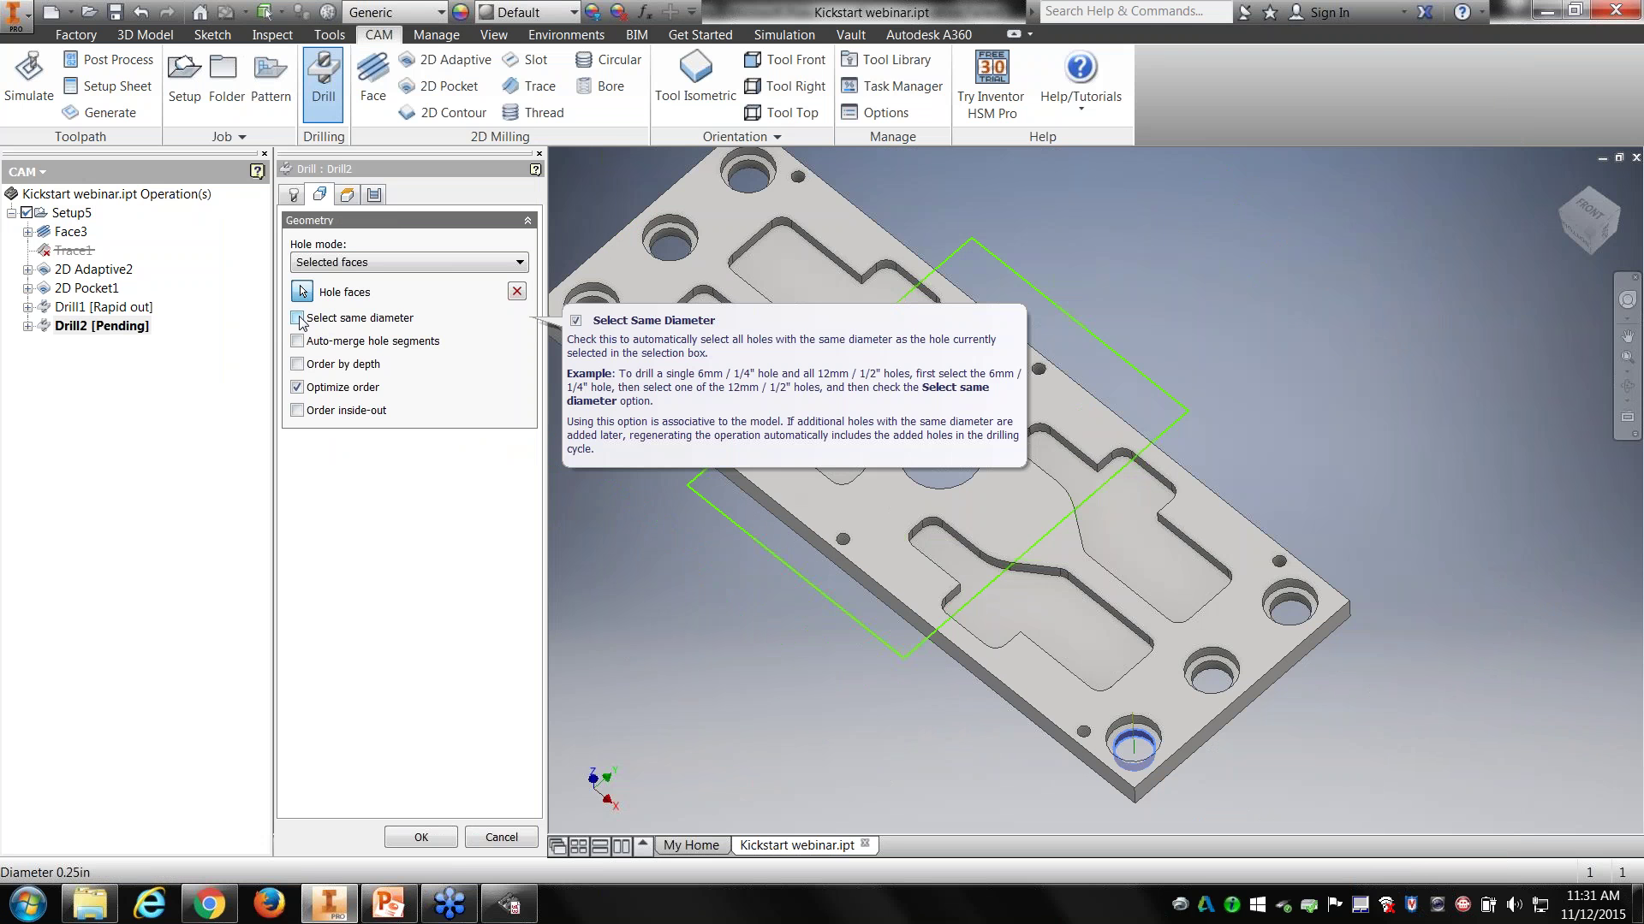
pyautogui.click(297, 319)
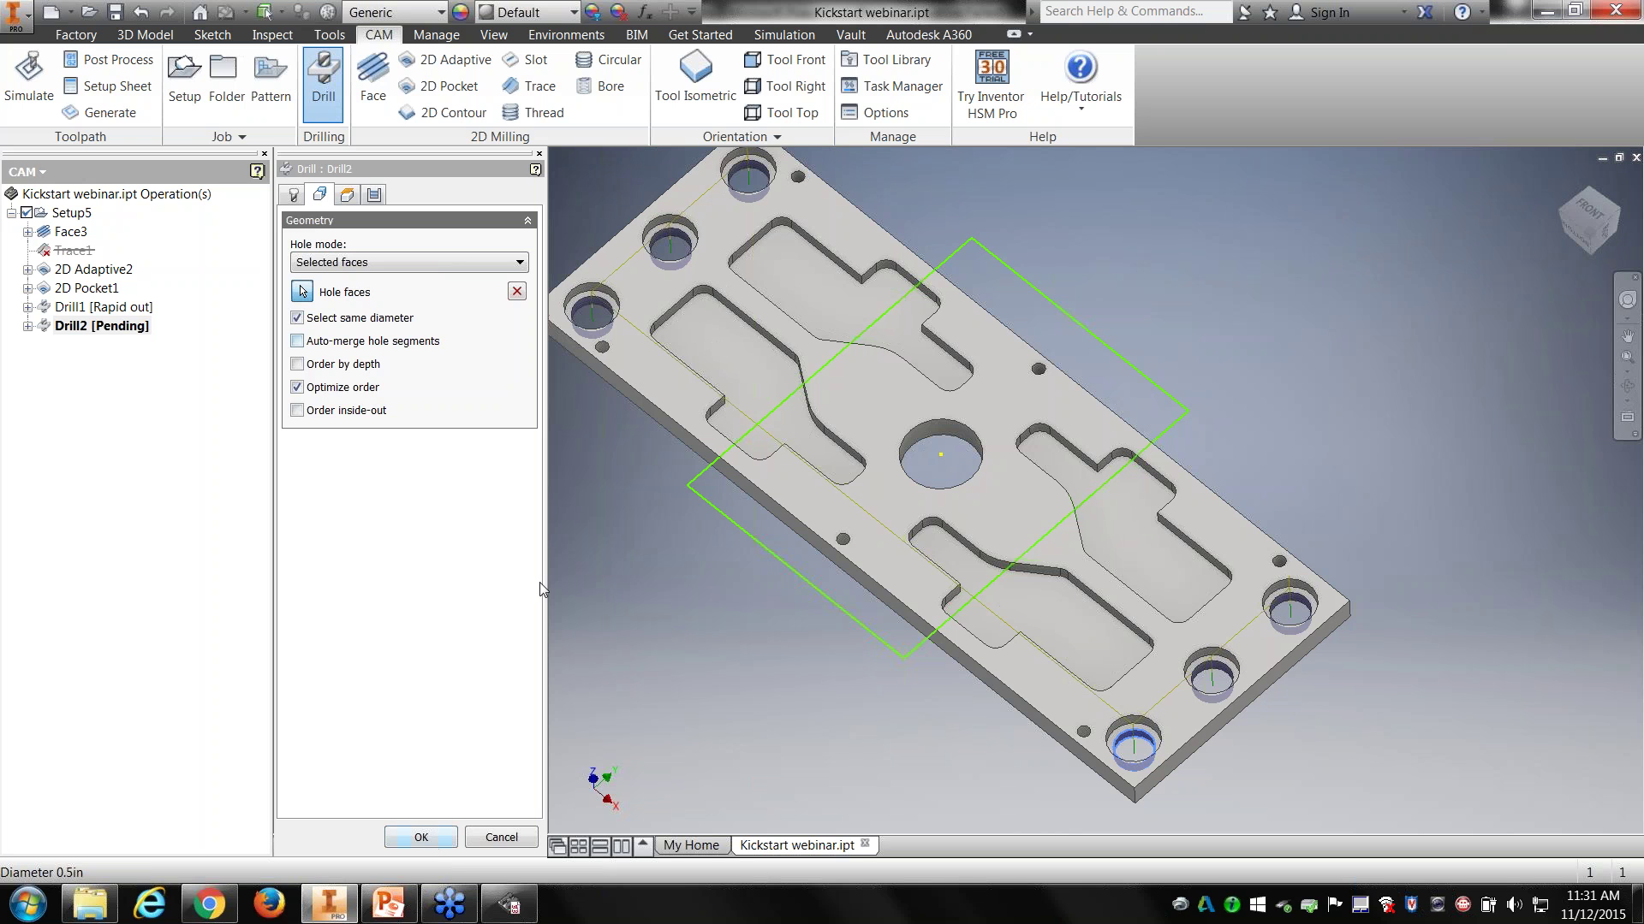
pyautogui.keyDown('shift'); pyautogui.moveTo(1133, 745); pyautogui.dragTo(1166, 597, button='middle'); pyautogui.keyUp('shift')
pyautogui.scroll(10, 1164, 591)
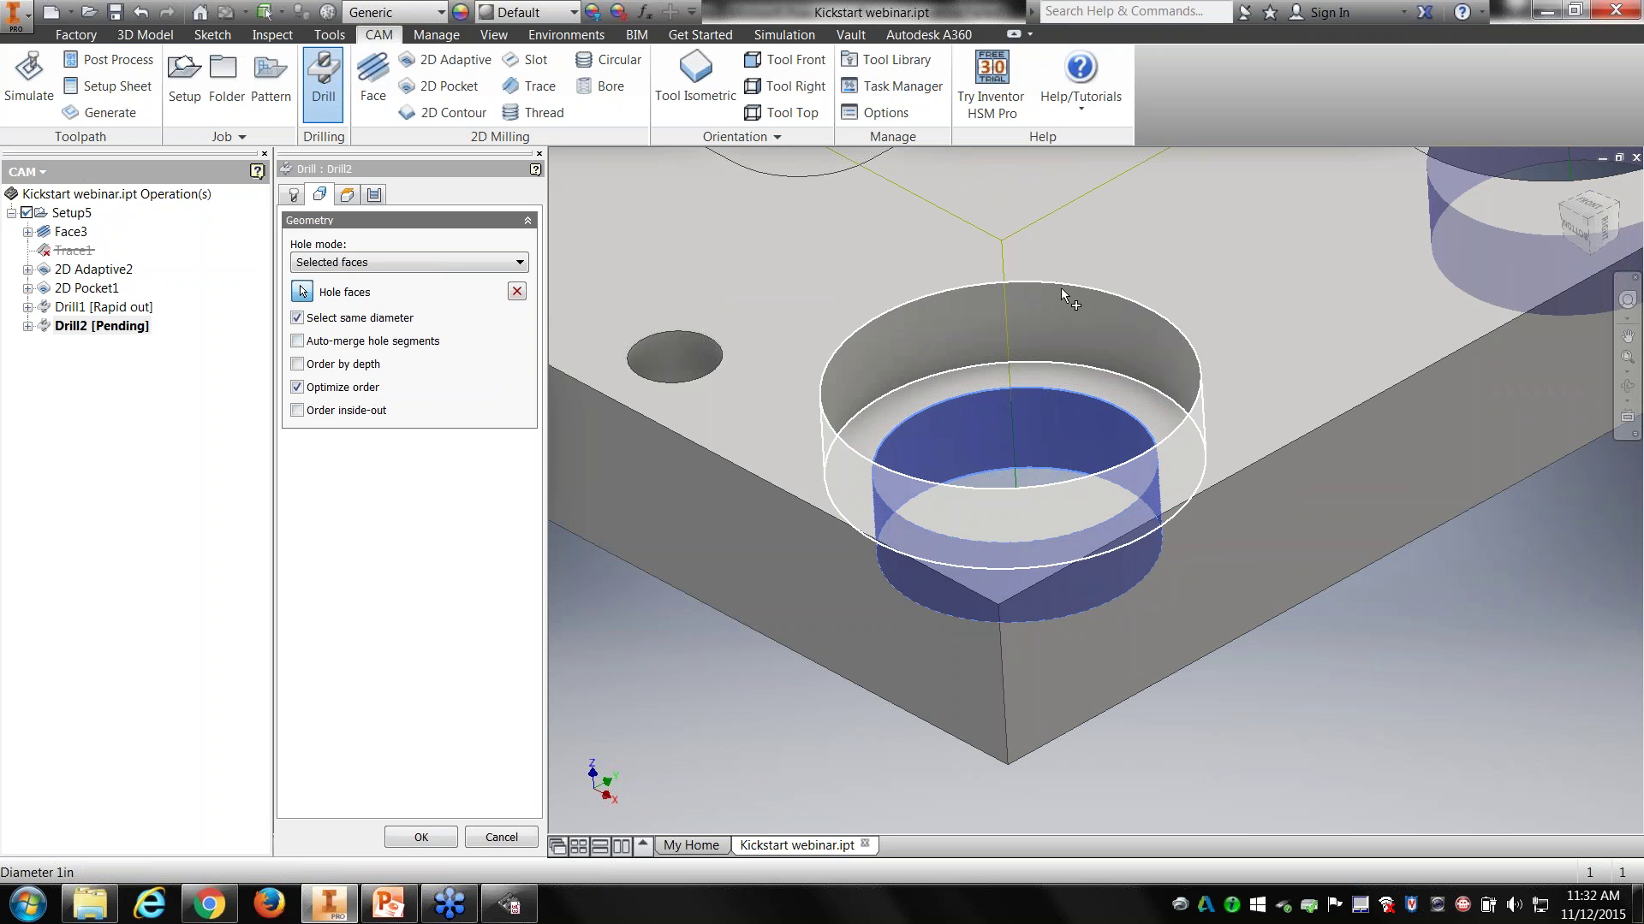
pyautogui.click(297, 340)
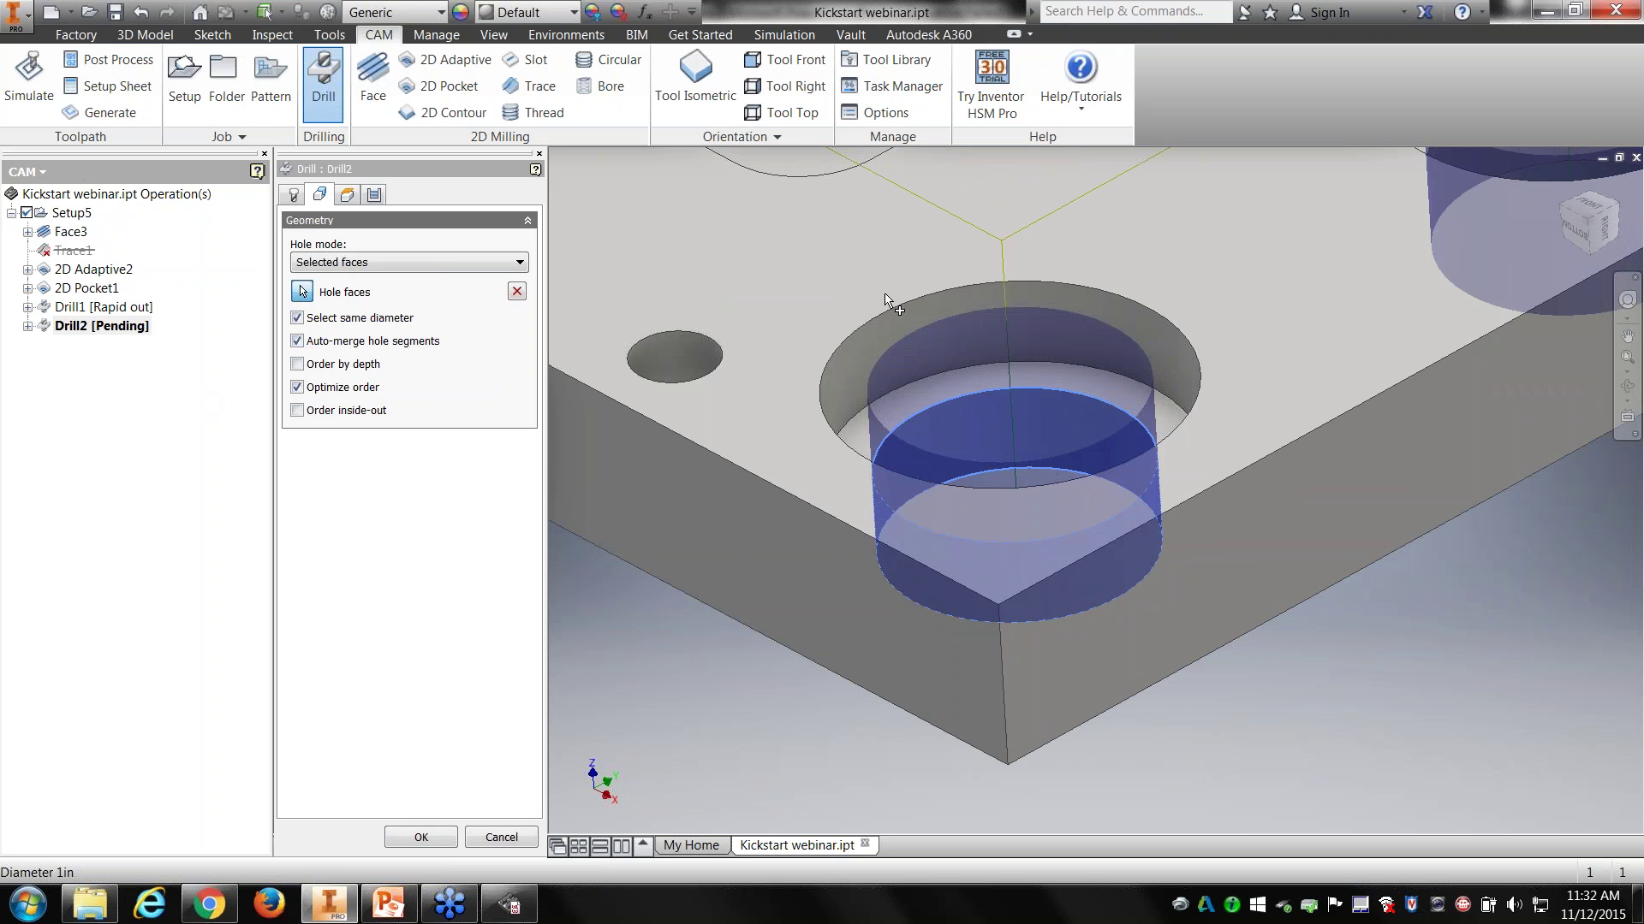
pyautogui.click(420, 838)
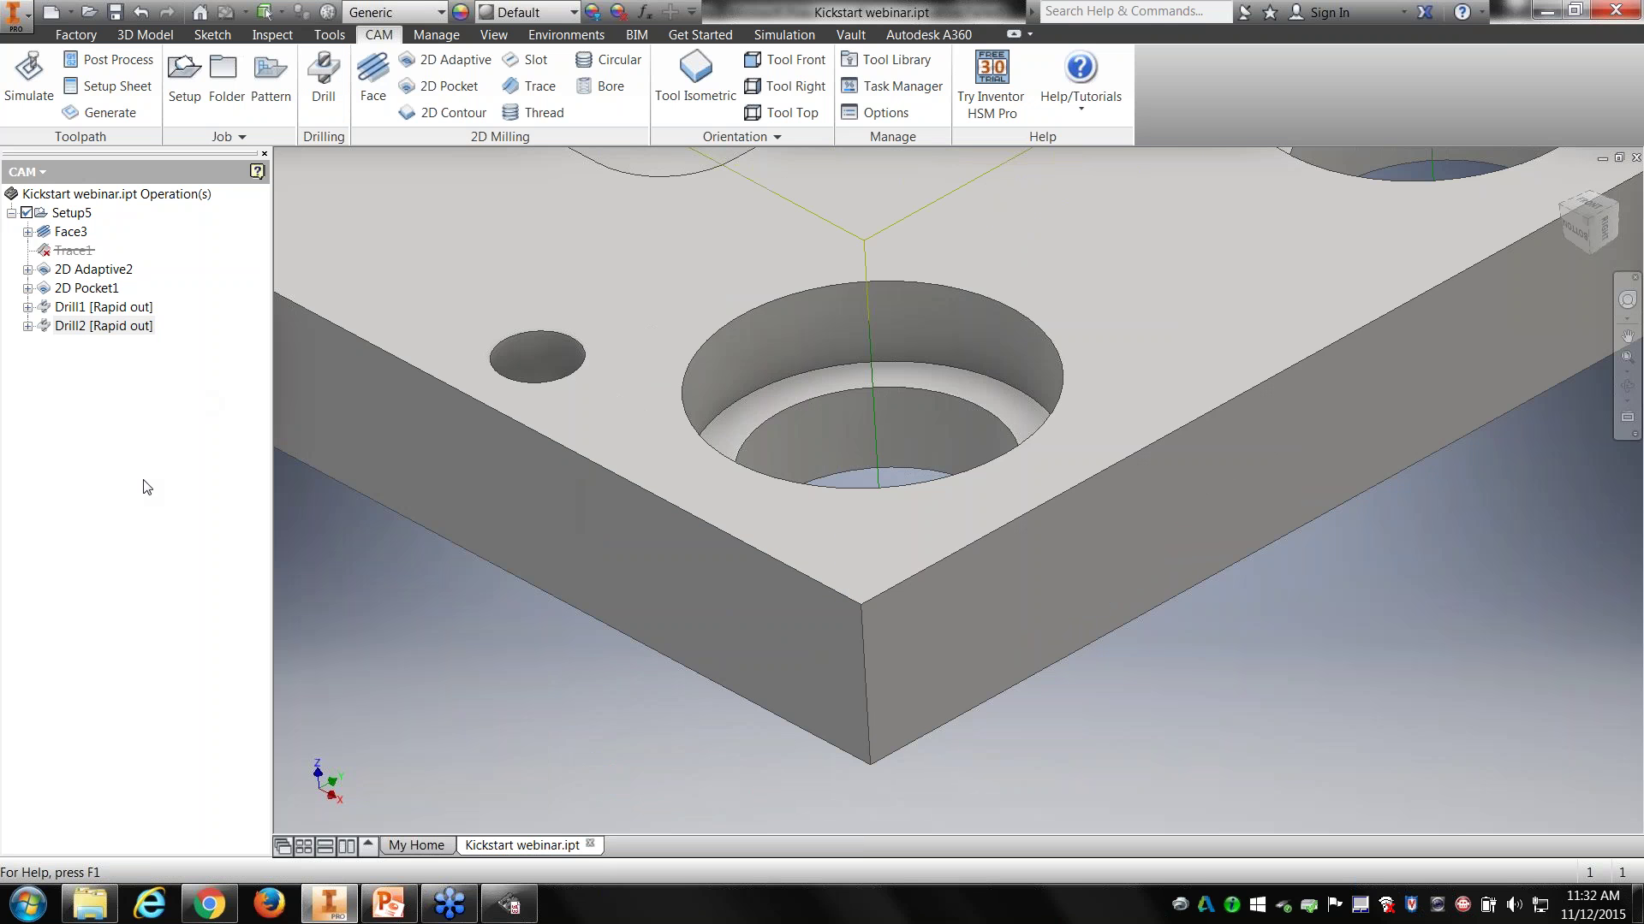
# Step: Simulate the whole of Setup5 at increased playback speed and skip to the end of machining
pyautogui.moveTo(1018, 164); pyautogui.dragTo(929, 267, button='middle')
pyautogui.keyDown('shift'); pyautogui.moveTo(929, 267); pyautogui.dragTo(935, 328, button='middle'); pyautogui.keyUp('shift')
pyautogui.press('F6')
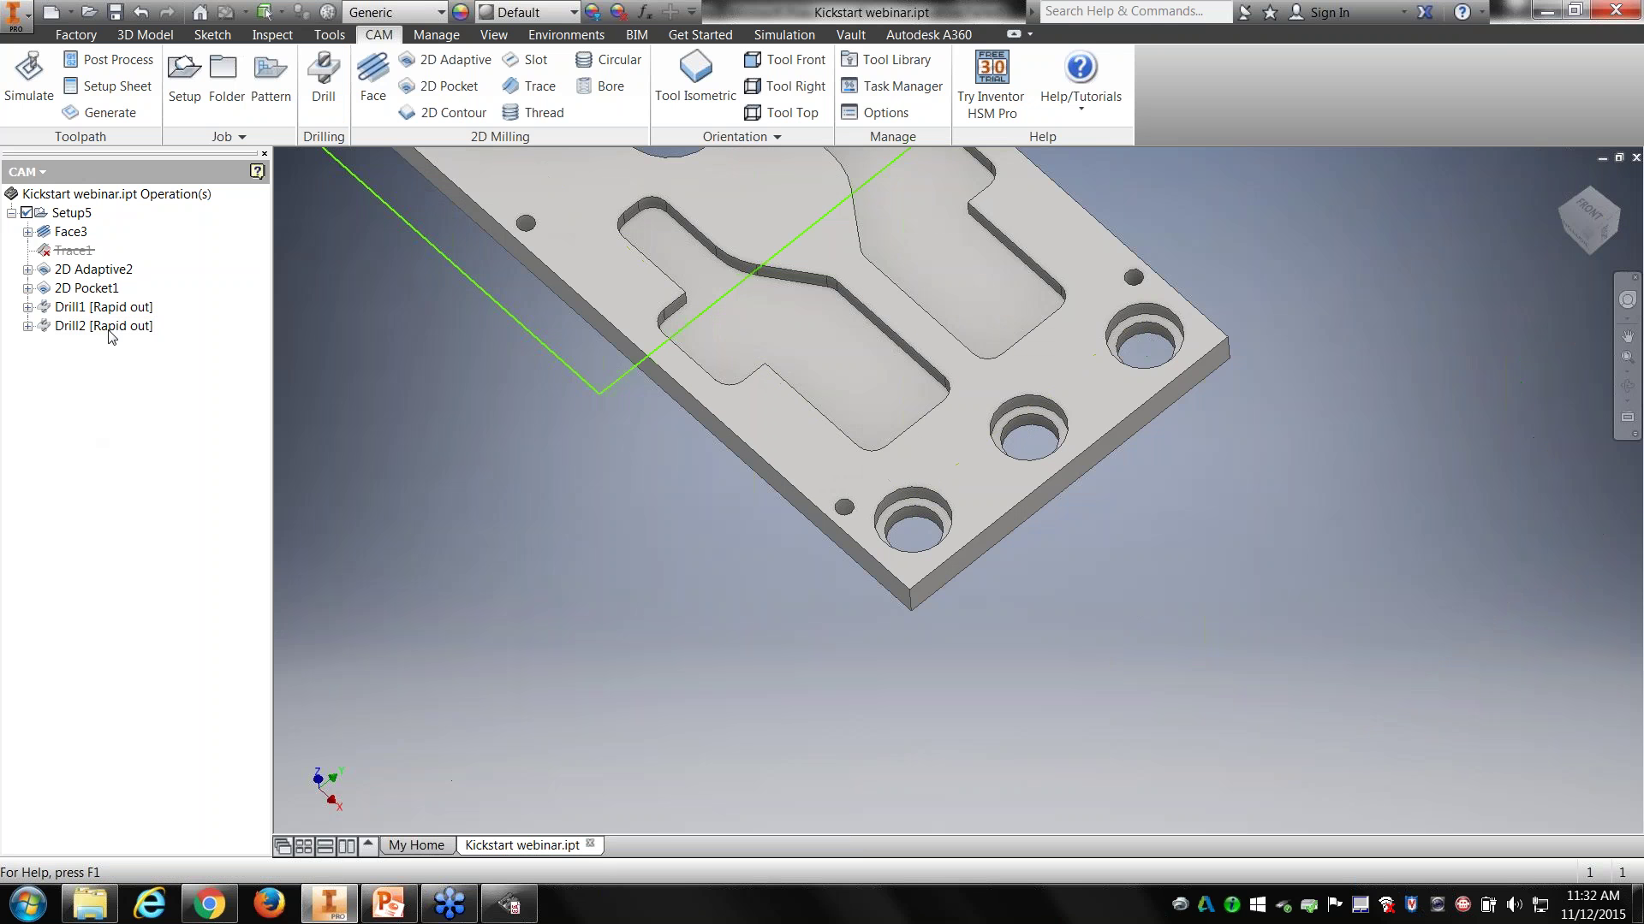
pyautogui.click(82, 213)
pyautogui.click(29, 86)
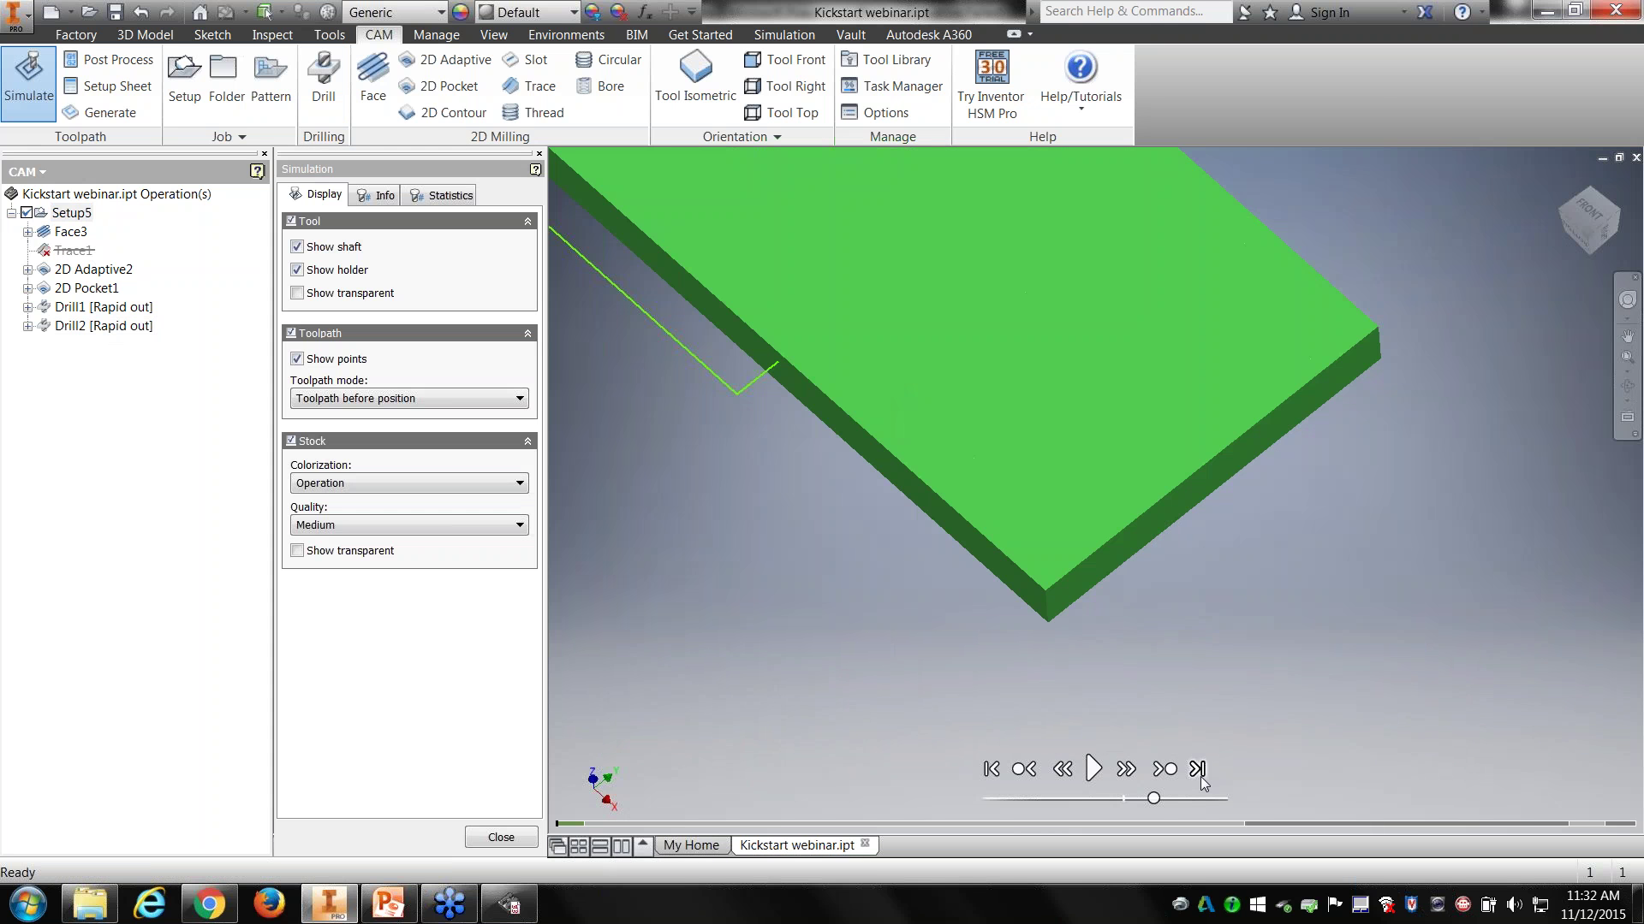
pyautogui.click(1093, 768)
pyautogui.moveTo(1153, 798); pyautogui.dragTo(1207, 798)
pyautogui.moveTo(1020, 301); pyautogui.dragTo(1122, 494, button='middle')
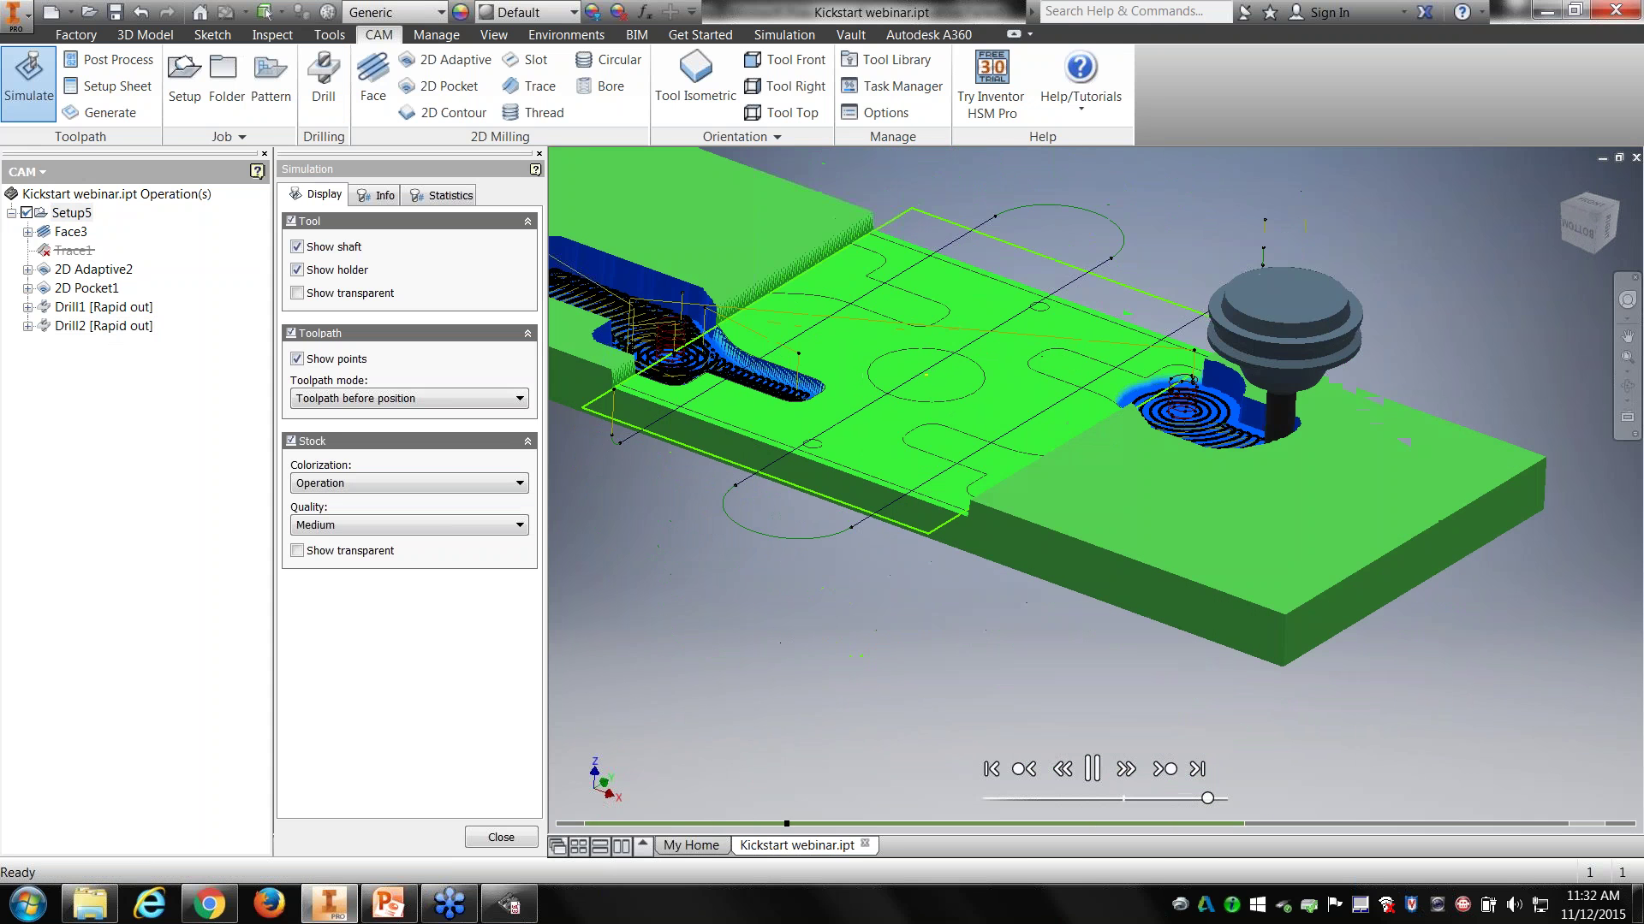
pyautogui.click(1198, 768)
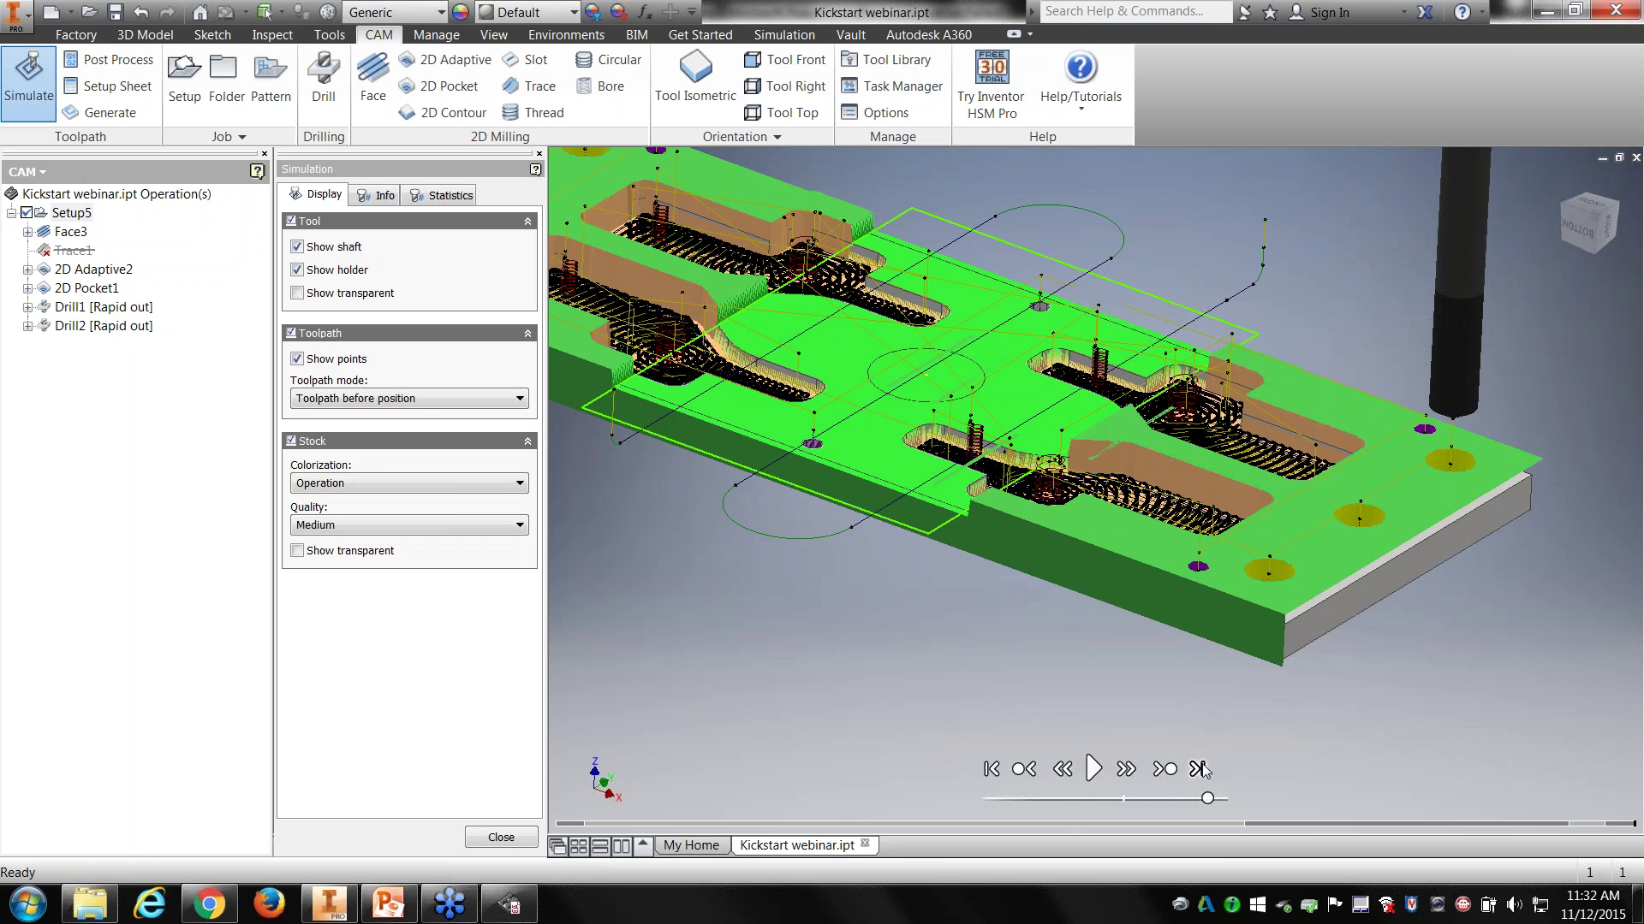
# Step: Set the simulated stock quality to Extreme, inspect a drilled hole up close, and close the simulation
pyautogui.keyDown('shift'); pyautogui.moveTo(1268, 506); pyautogui.dragTo(1329, 614, button='middle'); pyautogui.keyUp('shift')
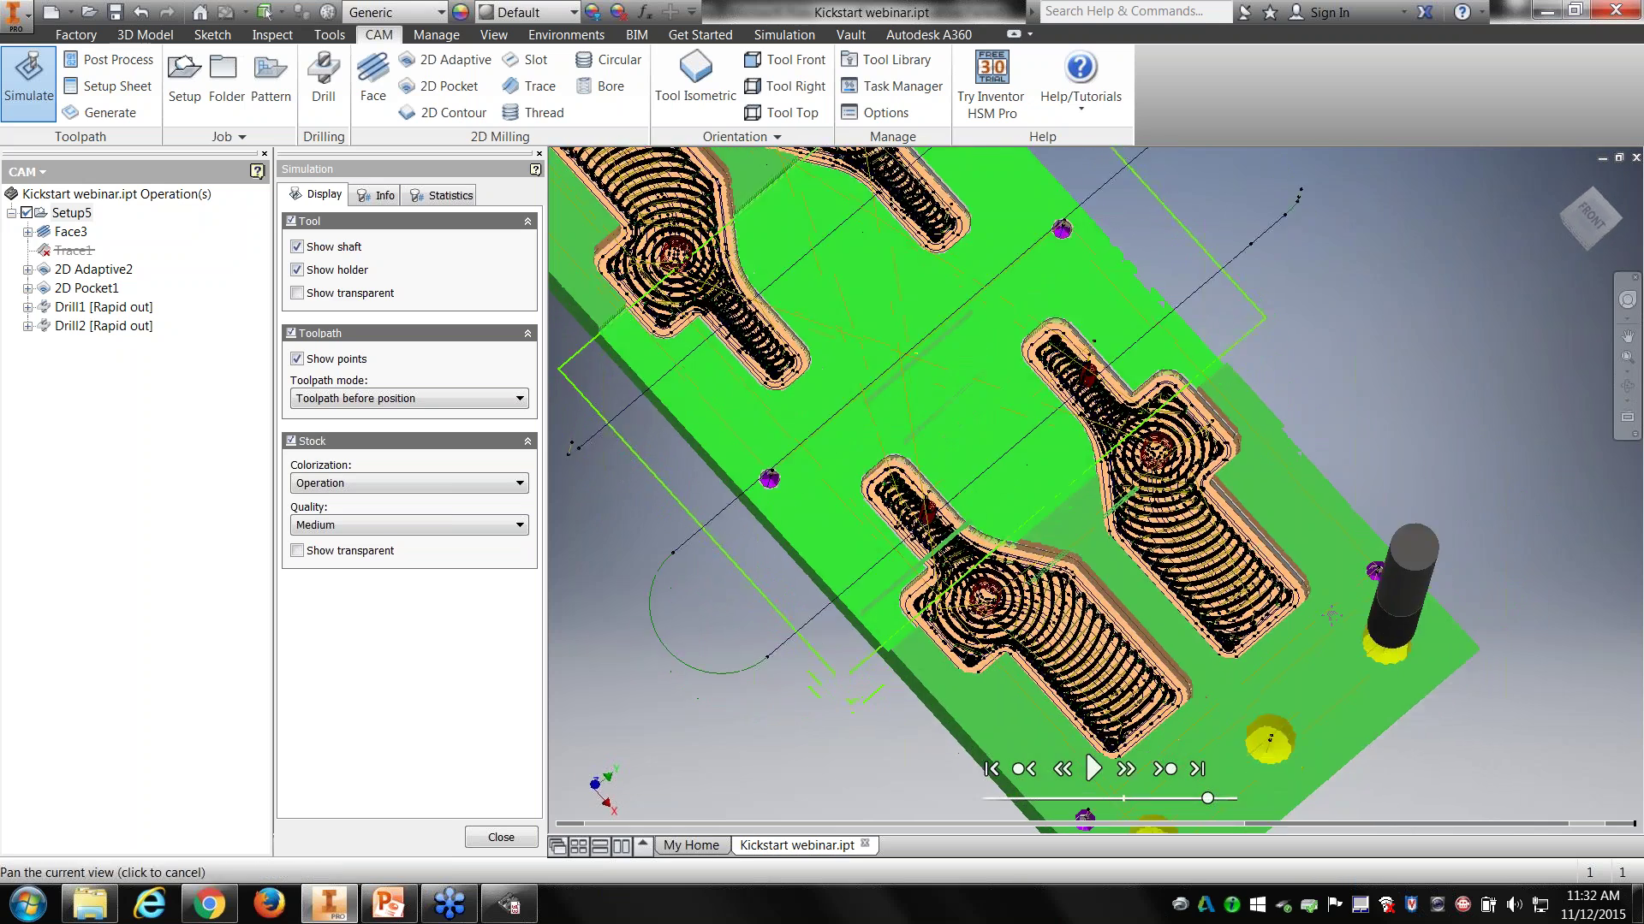
pyautogui.scroll(10, 1329, 615)
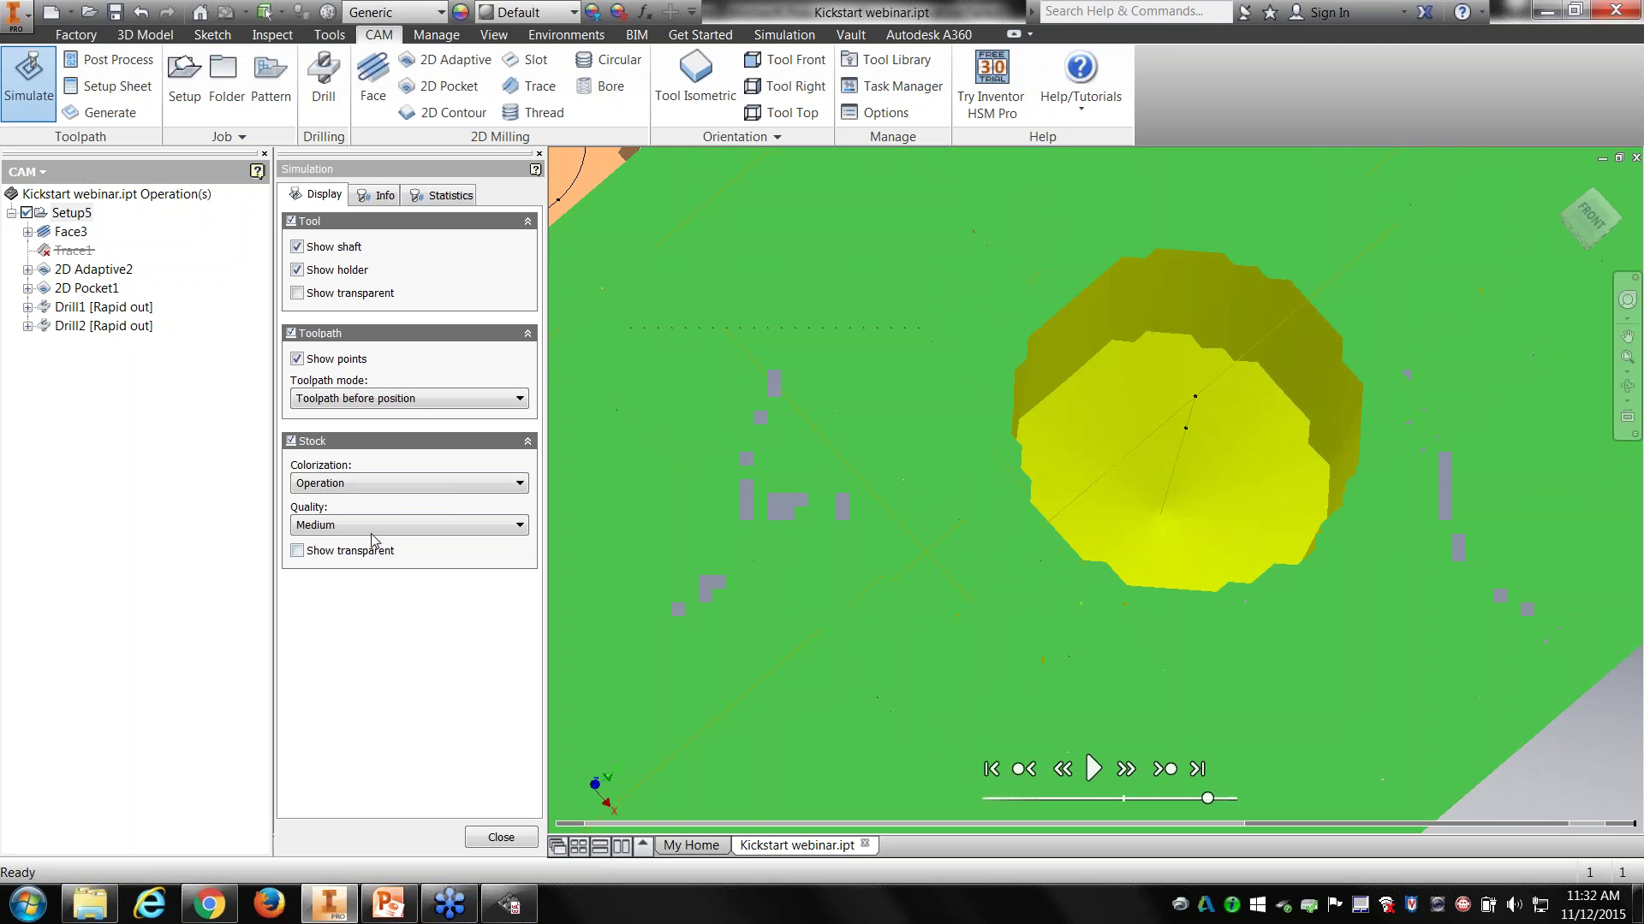
pyautogui.click(383, 526)
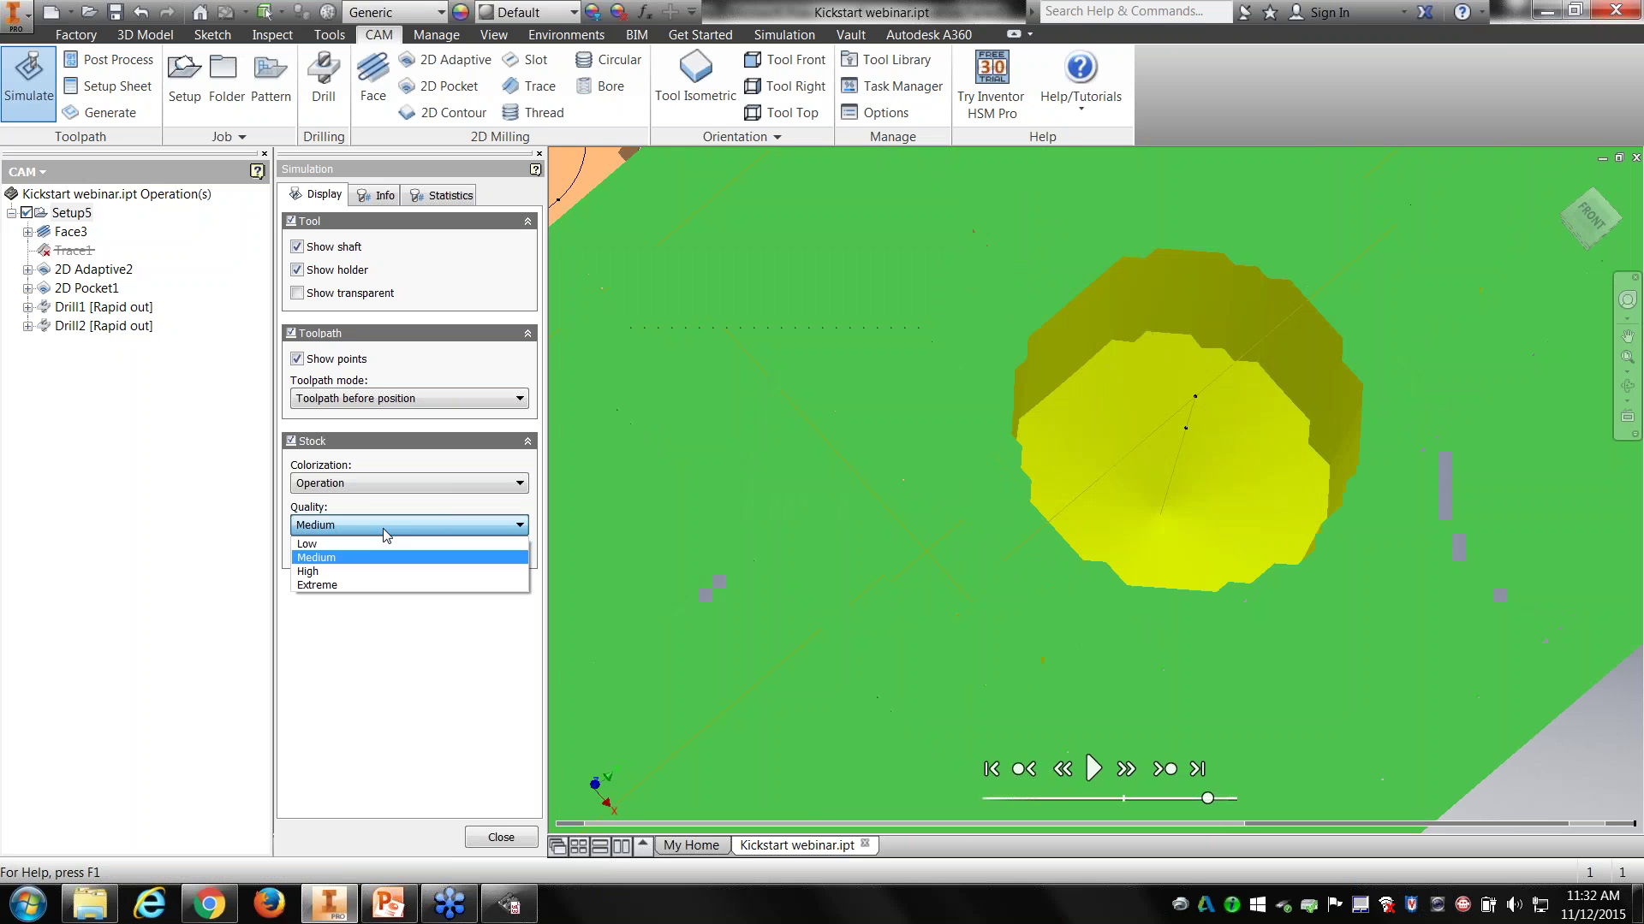
pyautogui.click(357, 584)
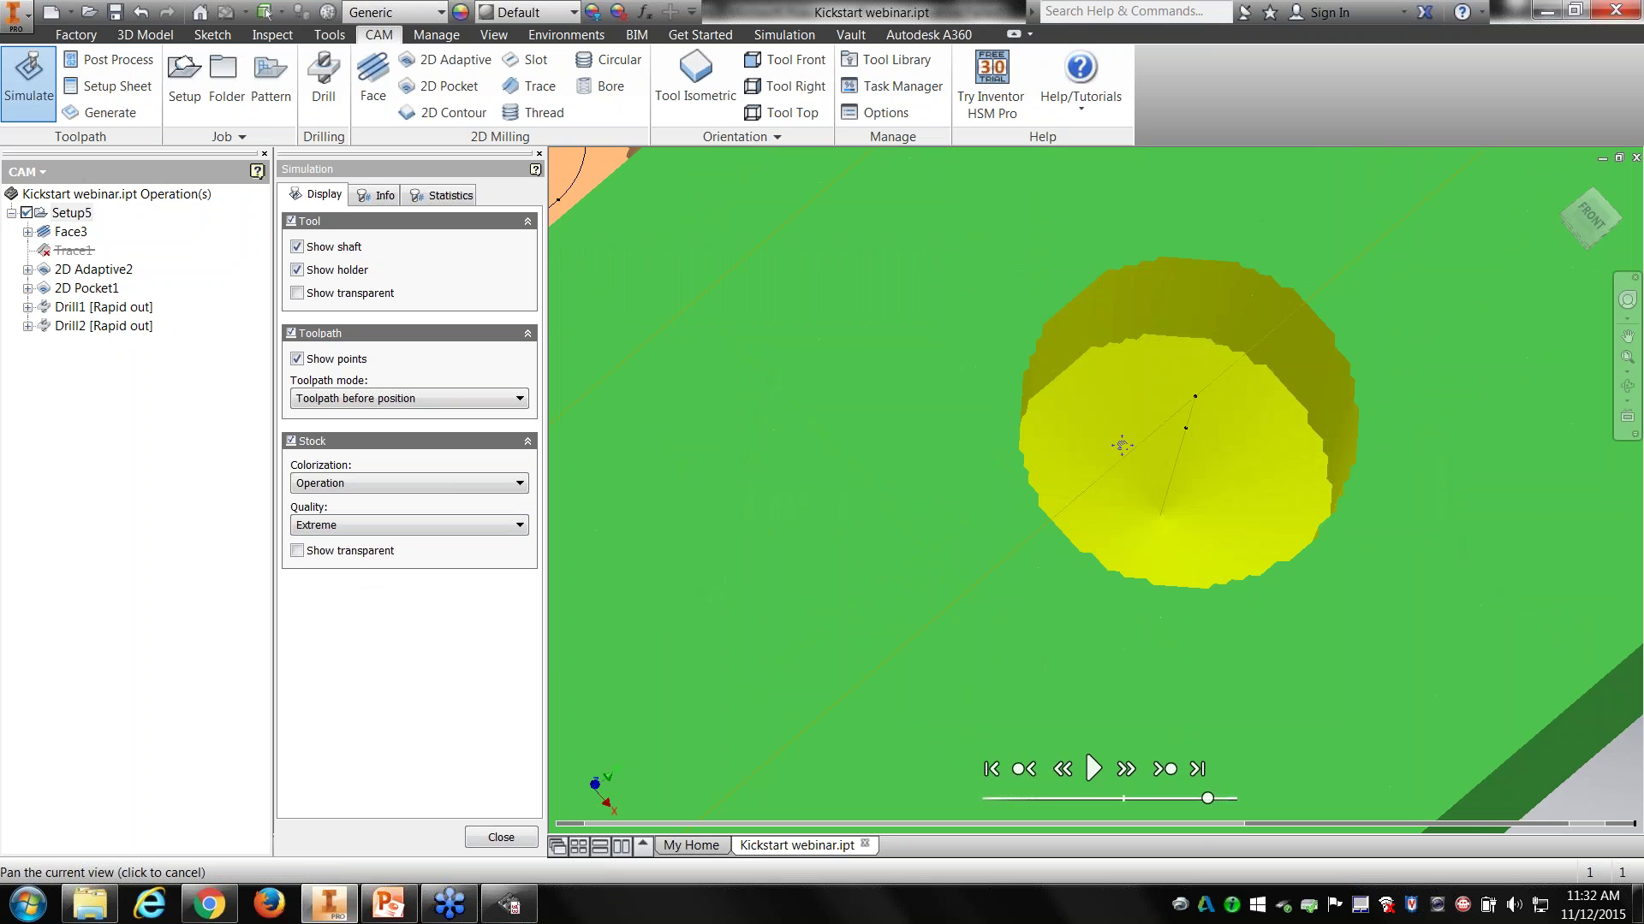
pyautogui.moveTo(1121, 445); pyautogui.dragTo(1062, 513, button='middle')
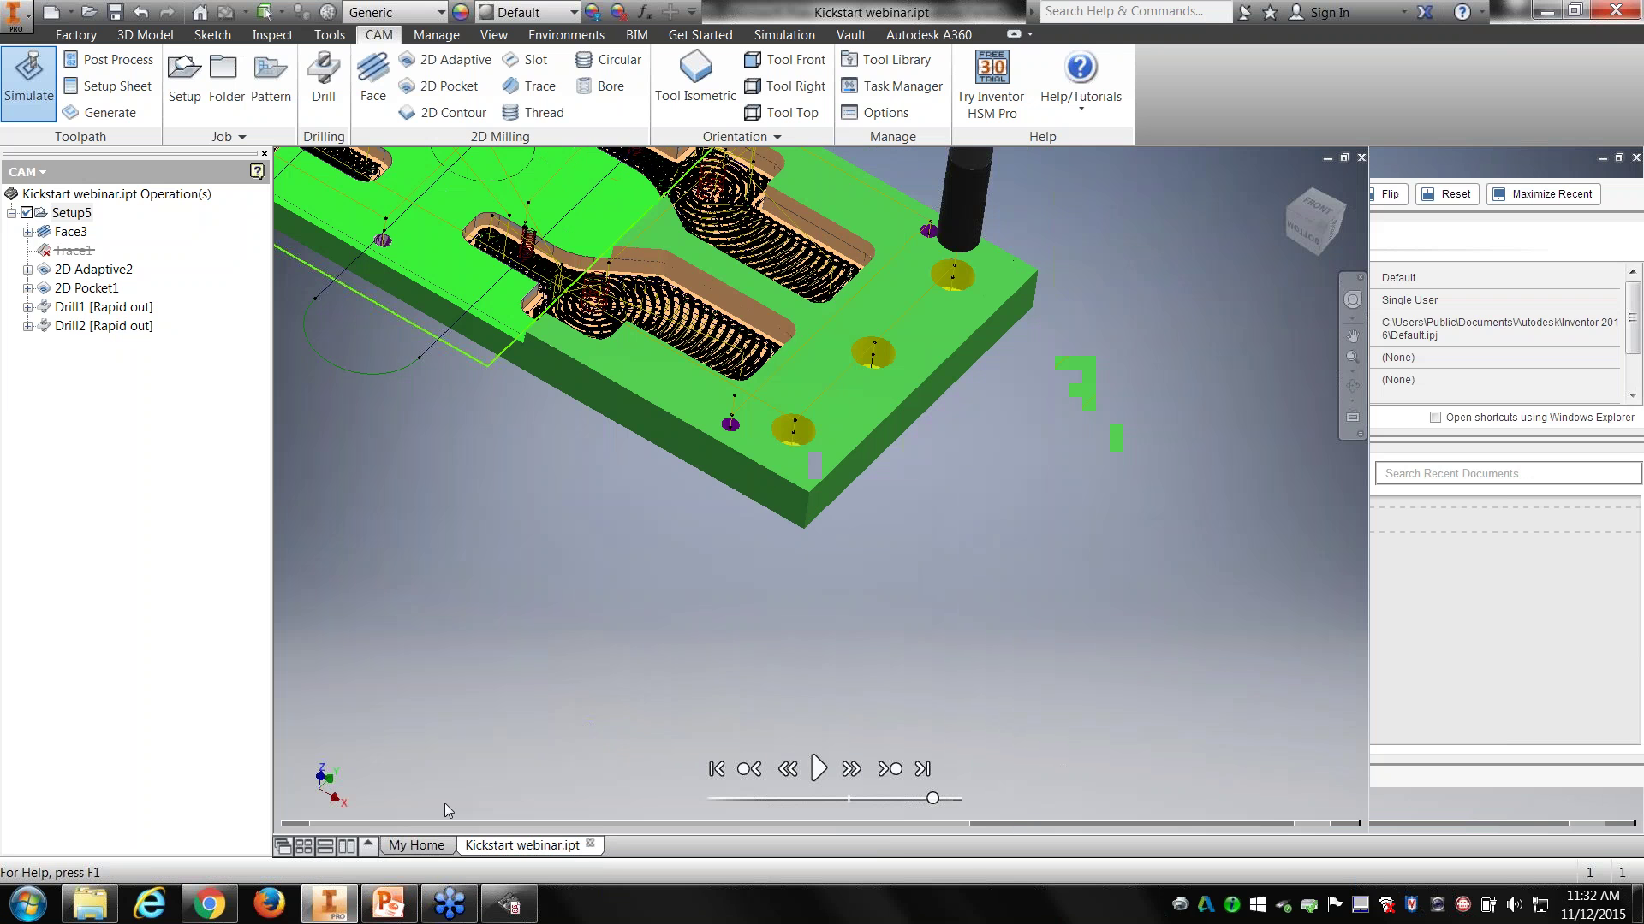
pyautogui.click(501, 837)
# Step: Edit Drill2 so the drill tip goes through the hole bottom with a 0.25 in break-through depth, and regenerate it
pyautogui.rightClick(113, 327)
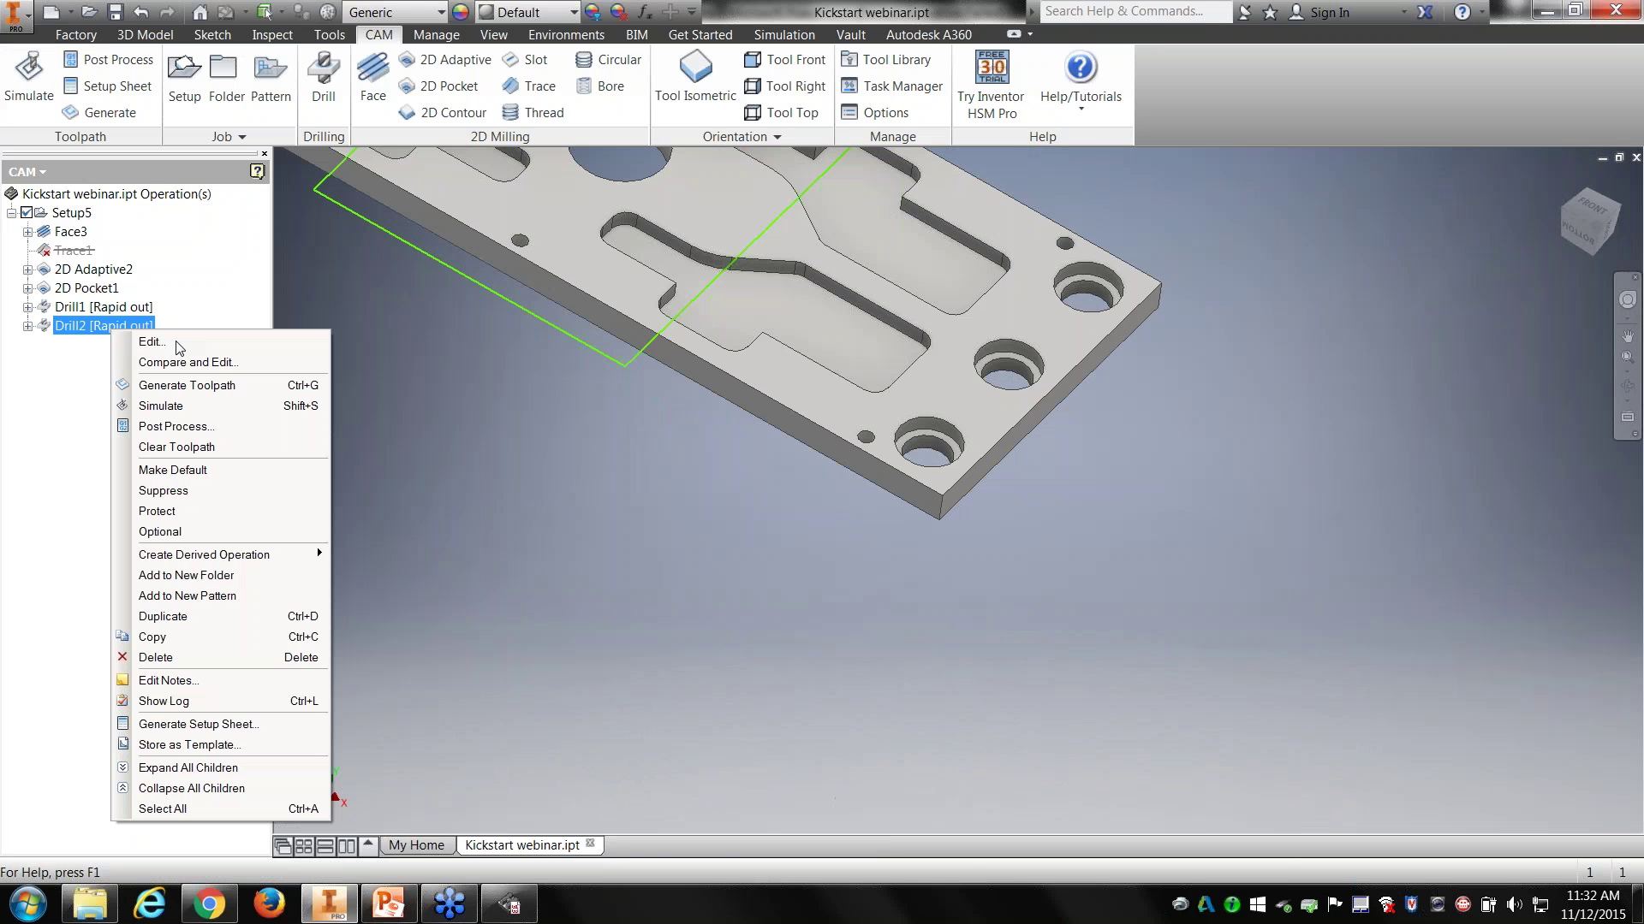
pyautogui.click(179, 344)
pyautogui.click(375, 195)
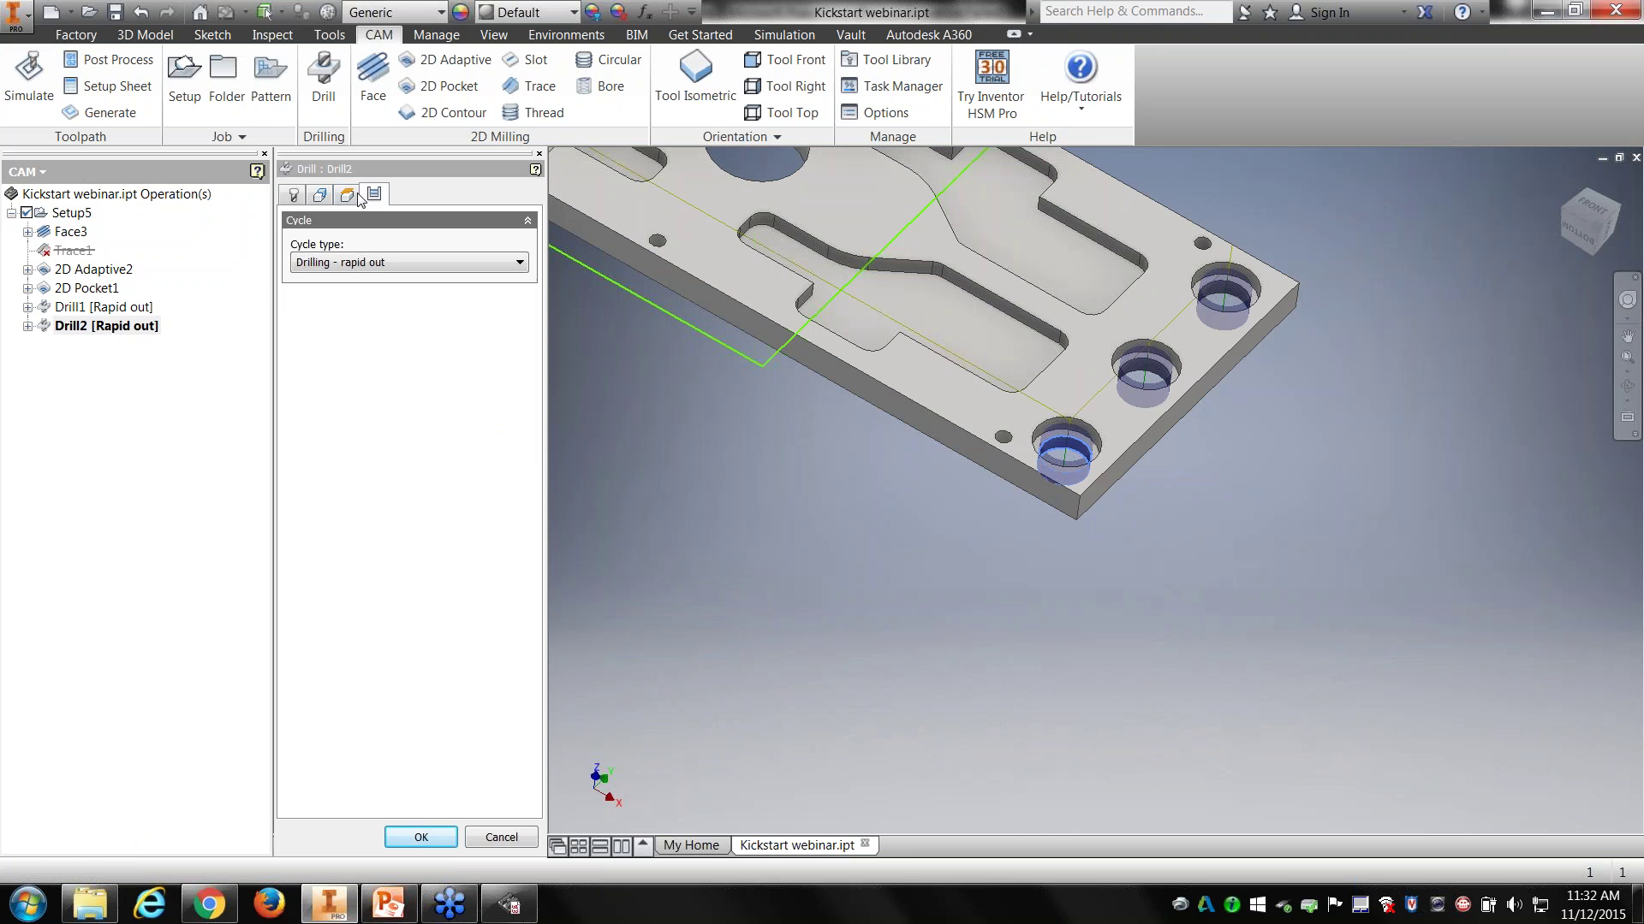
pyautogui.click(347, 195)
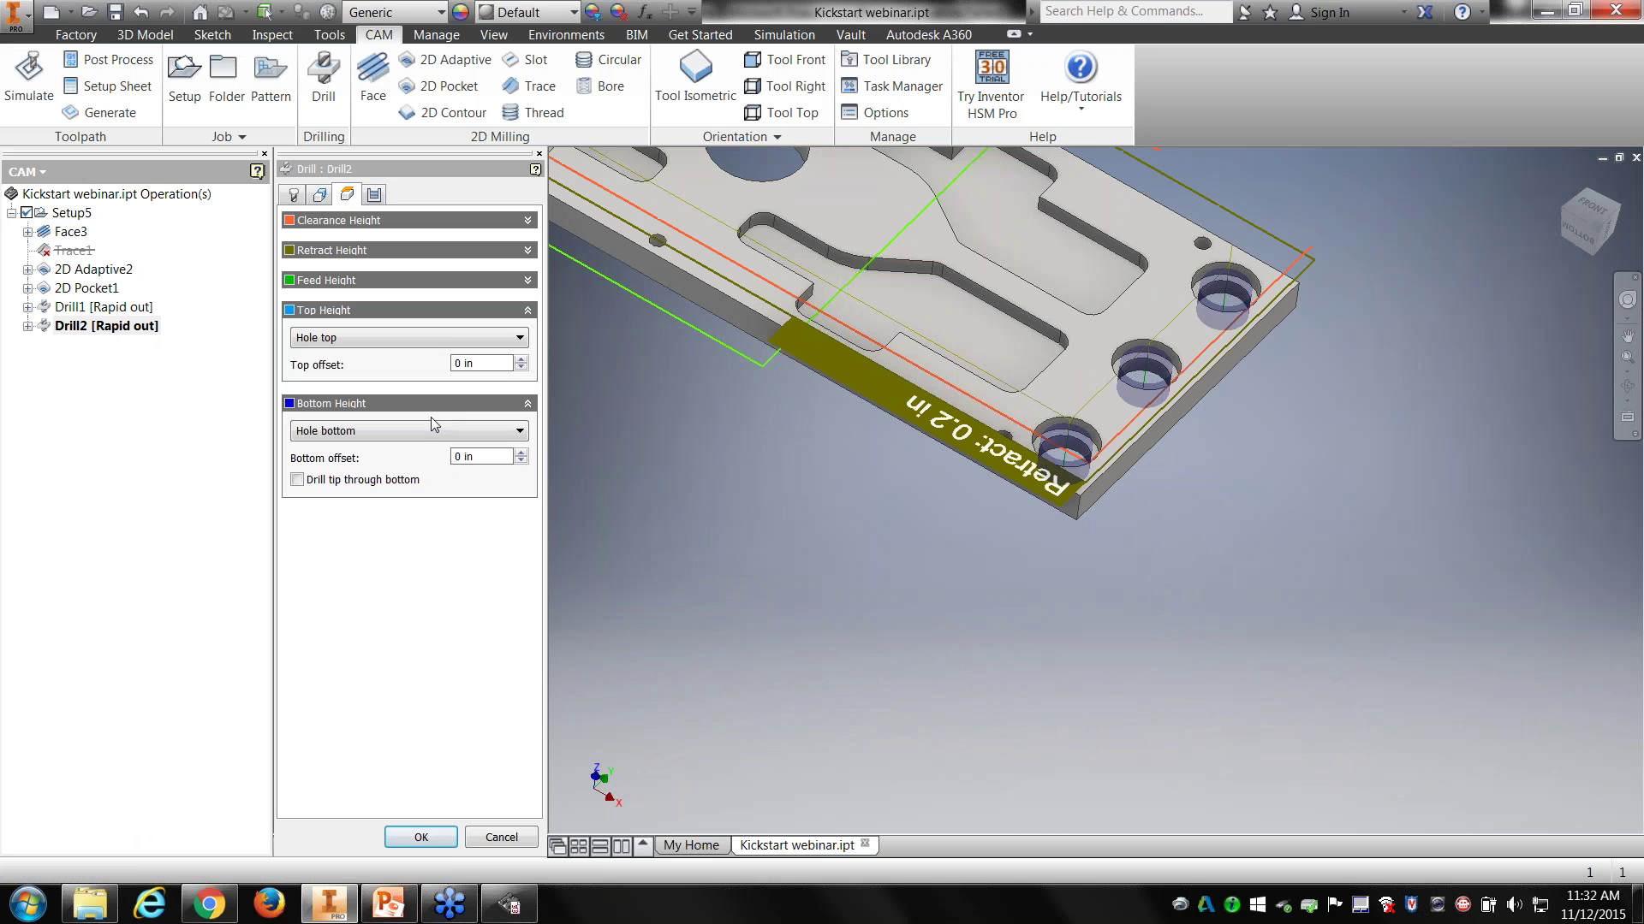
pyautogui.click(297, 480)
pyautogui.moveTo(503, 506); pyautogui.dragTo(440, 508)
pyautogui.write('.25')
pyautogui.press('Return')
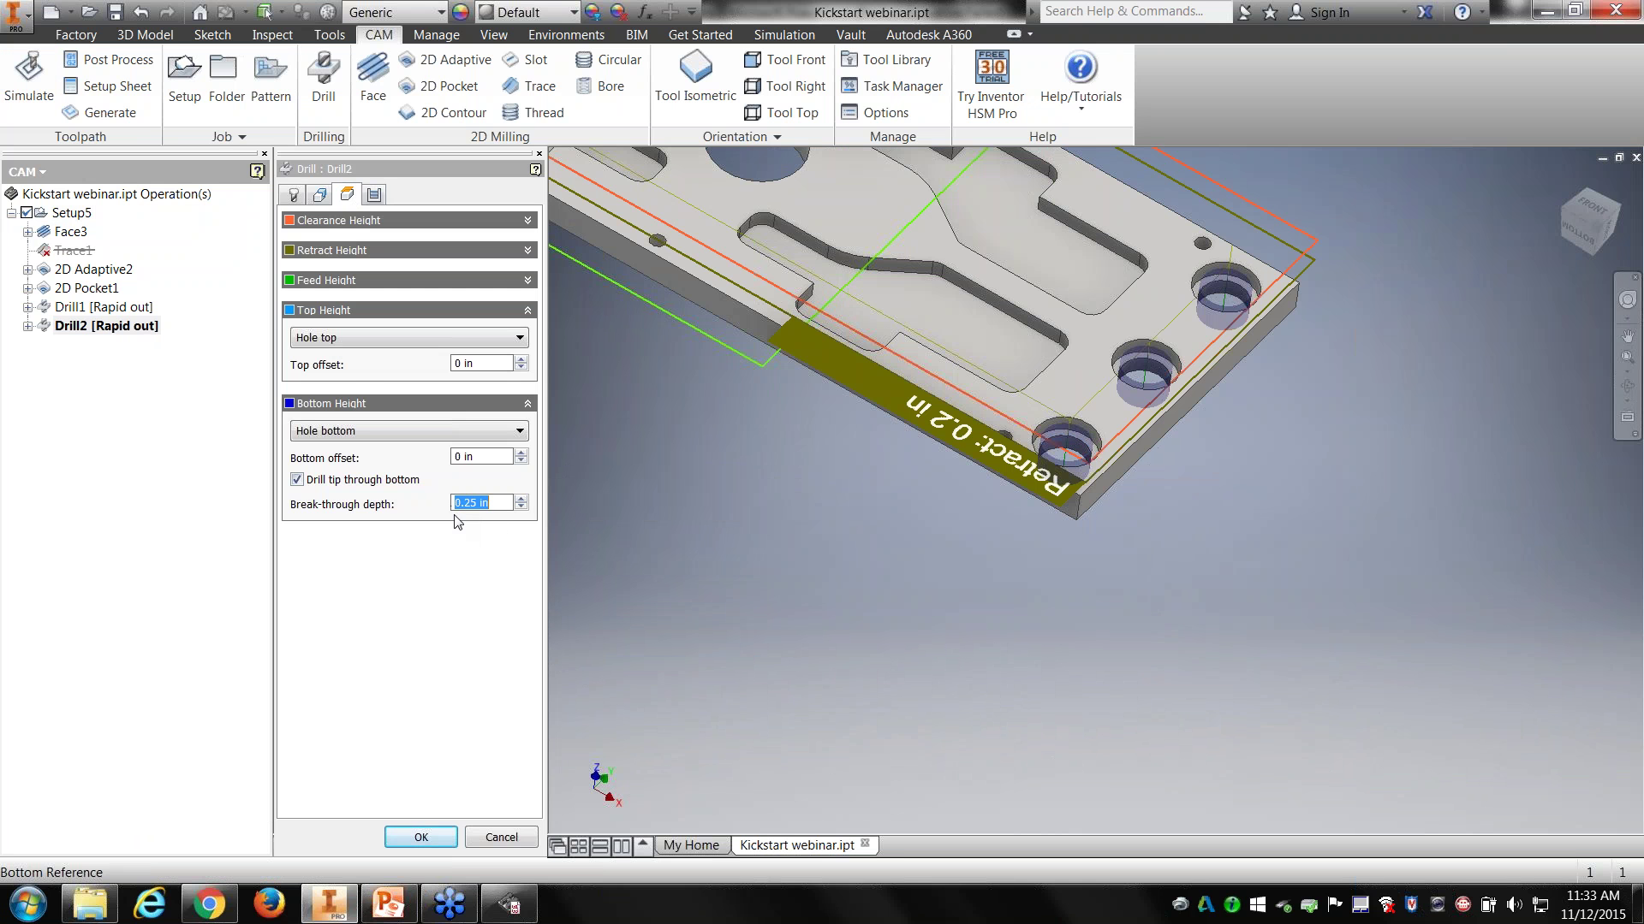
pyautogui.click(419, 838)
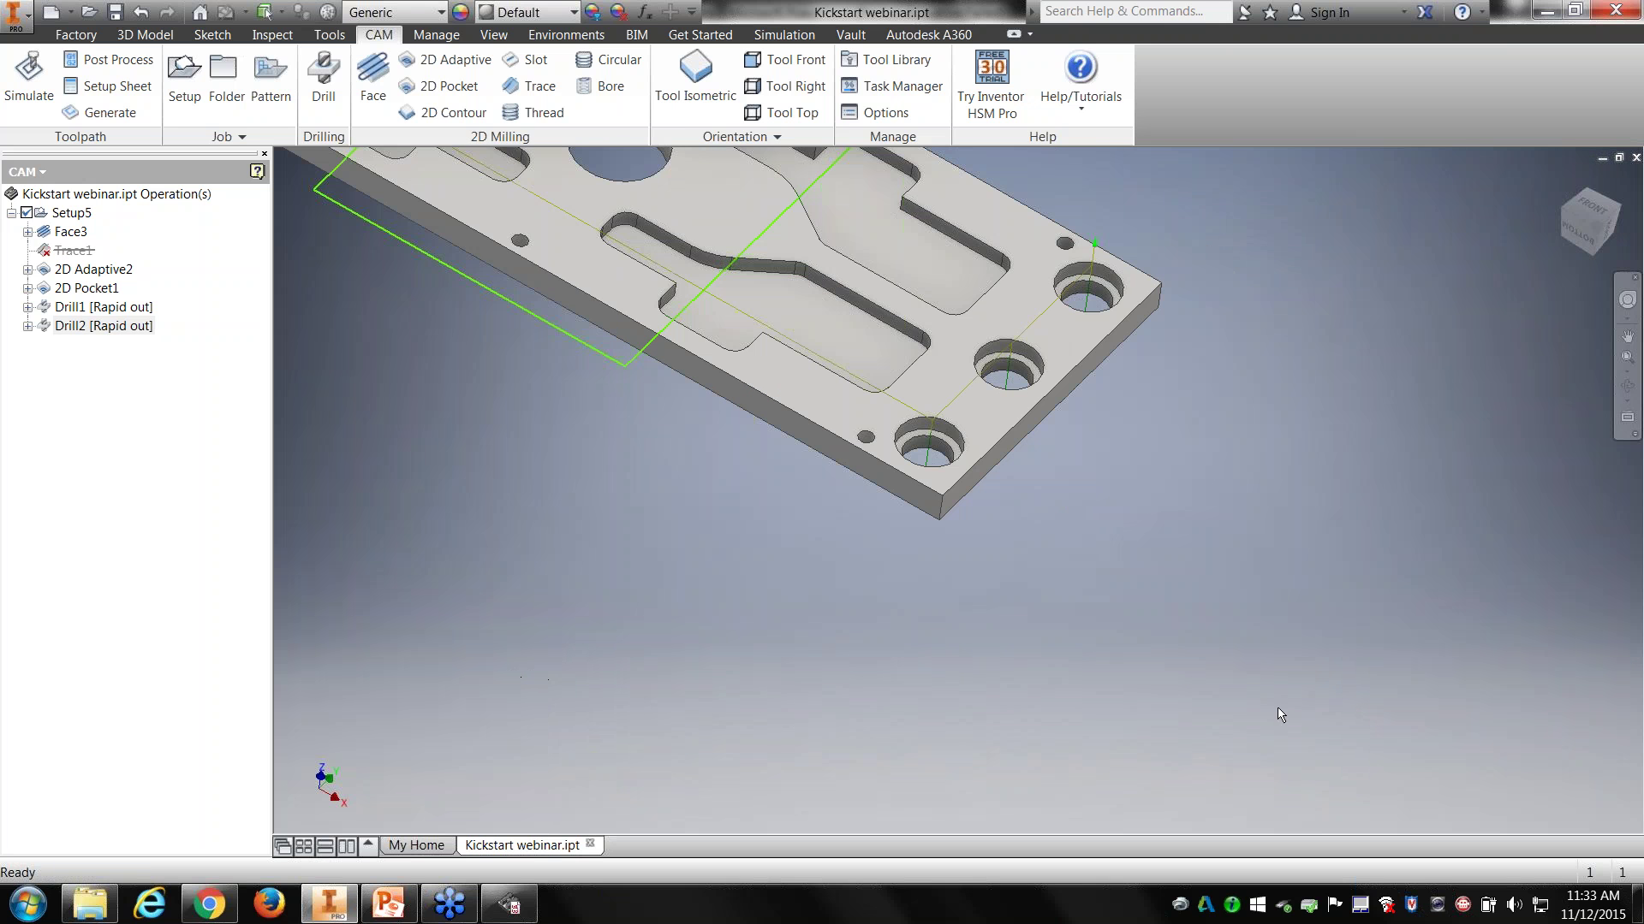
pyautogui.keyDown('shift'); pyautogui.moveTo(929, 440); pyautogui.dragTo(936, 343, button='middle'); pyautogui.keyUp('shift')
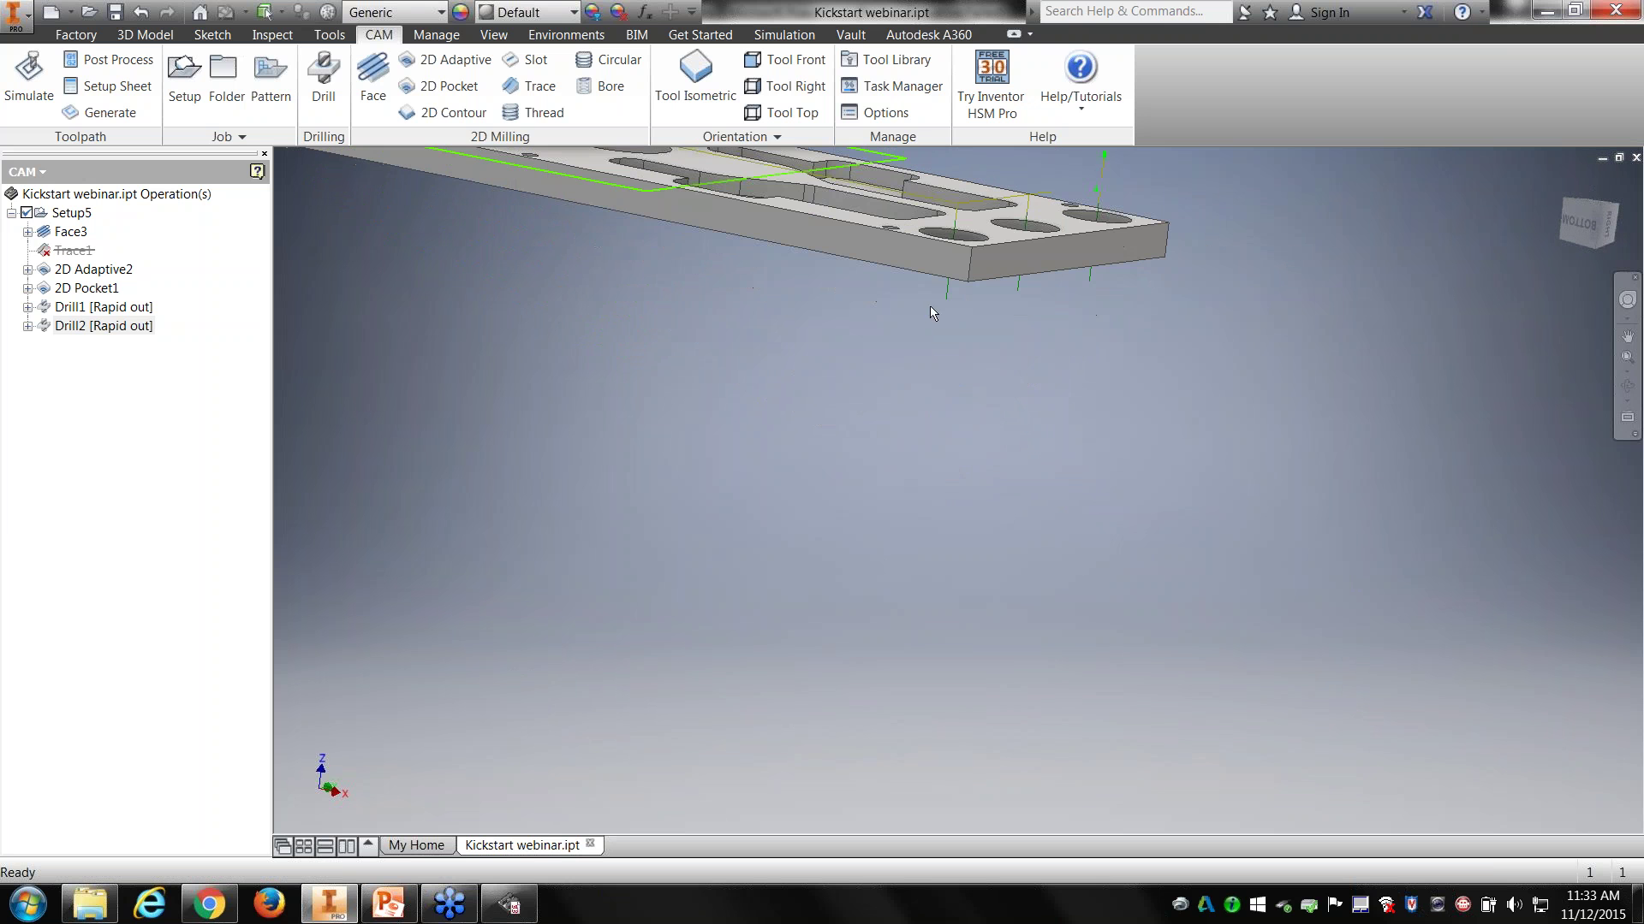
pyautogui.keyDown('shift'); pyautogui.moveTo(1084, 270); pyautogui.dragTo(1067, 590, button='middle'); pyautogui.keyUp('shift')
pyautogui.keyDown('shift'); pyautogui.moveTo(1001, 498); pyautogui.dragTo(1064, 428, button='middle'); pyautogui.keyUp('shift')
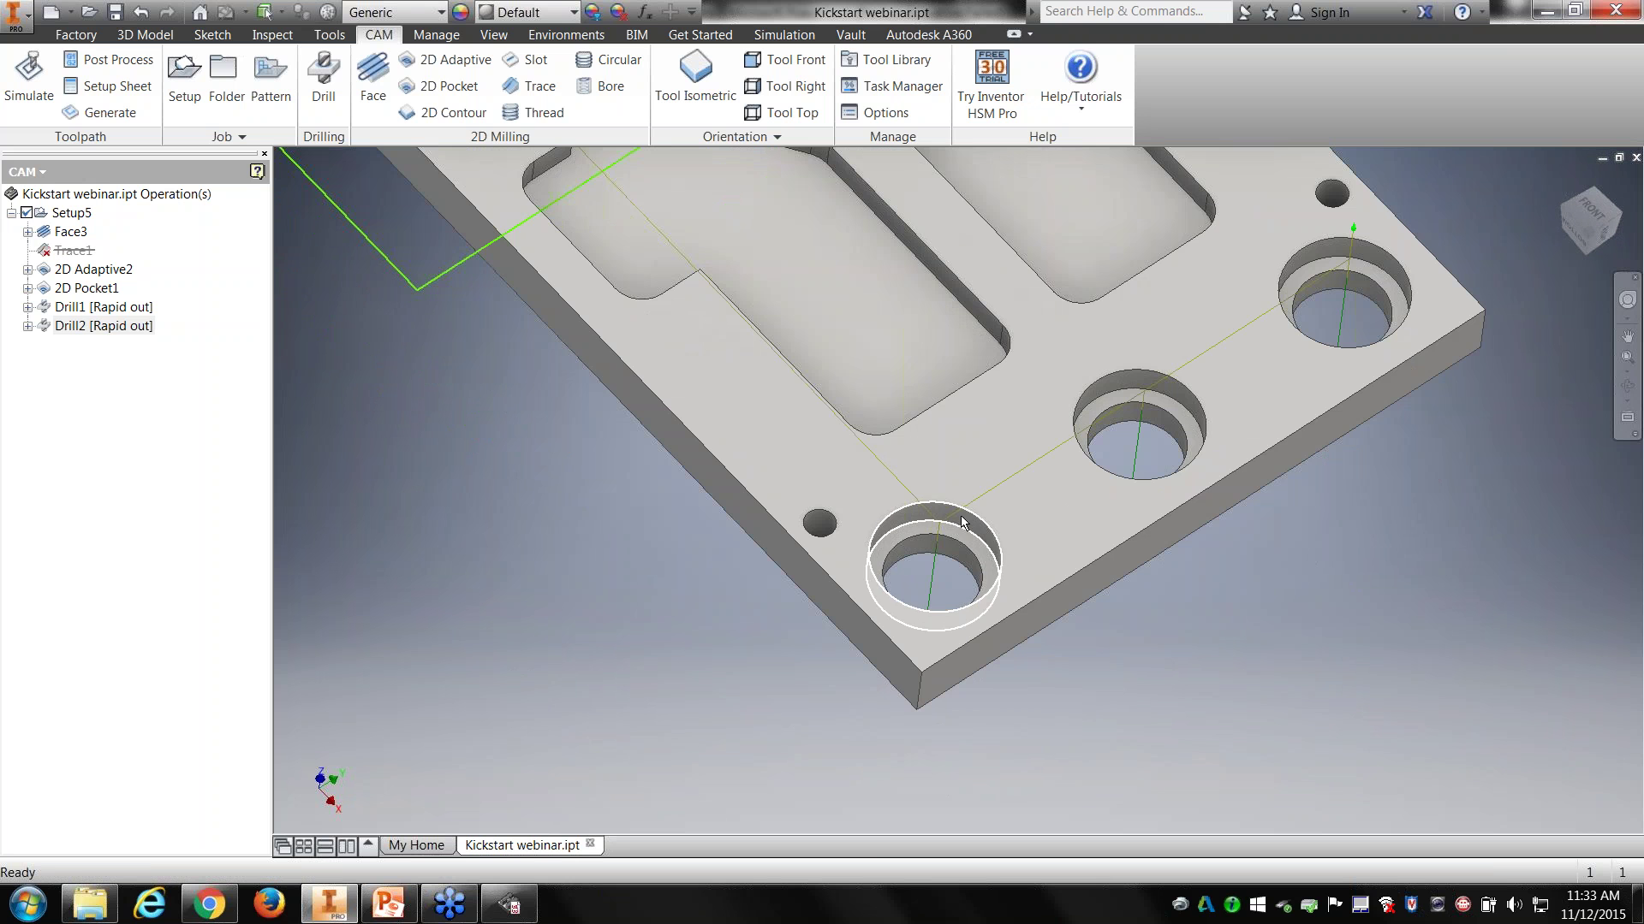
# Step: Create a Circular milling operation with the #2 Ø3/8" flat mill on the lower bore of the counterbored hole nearest the plate corner
pyautogui.click(606, 87)
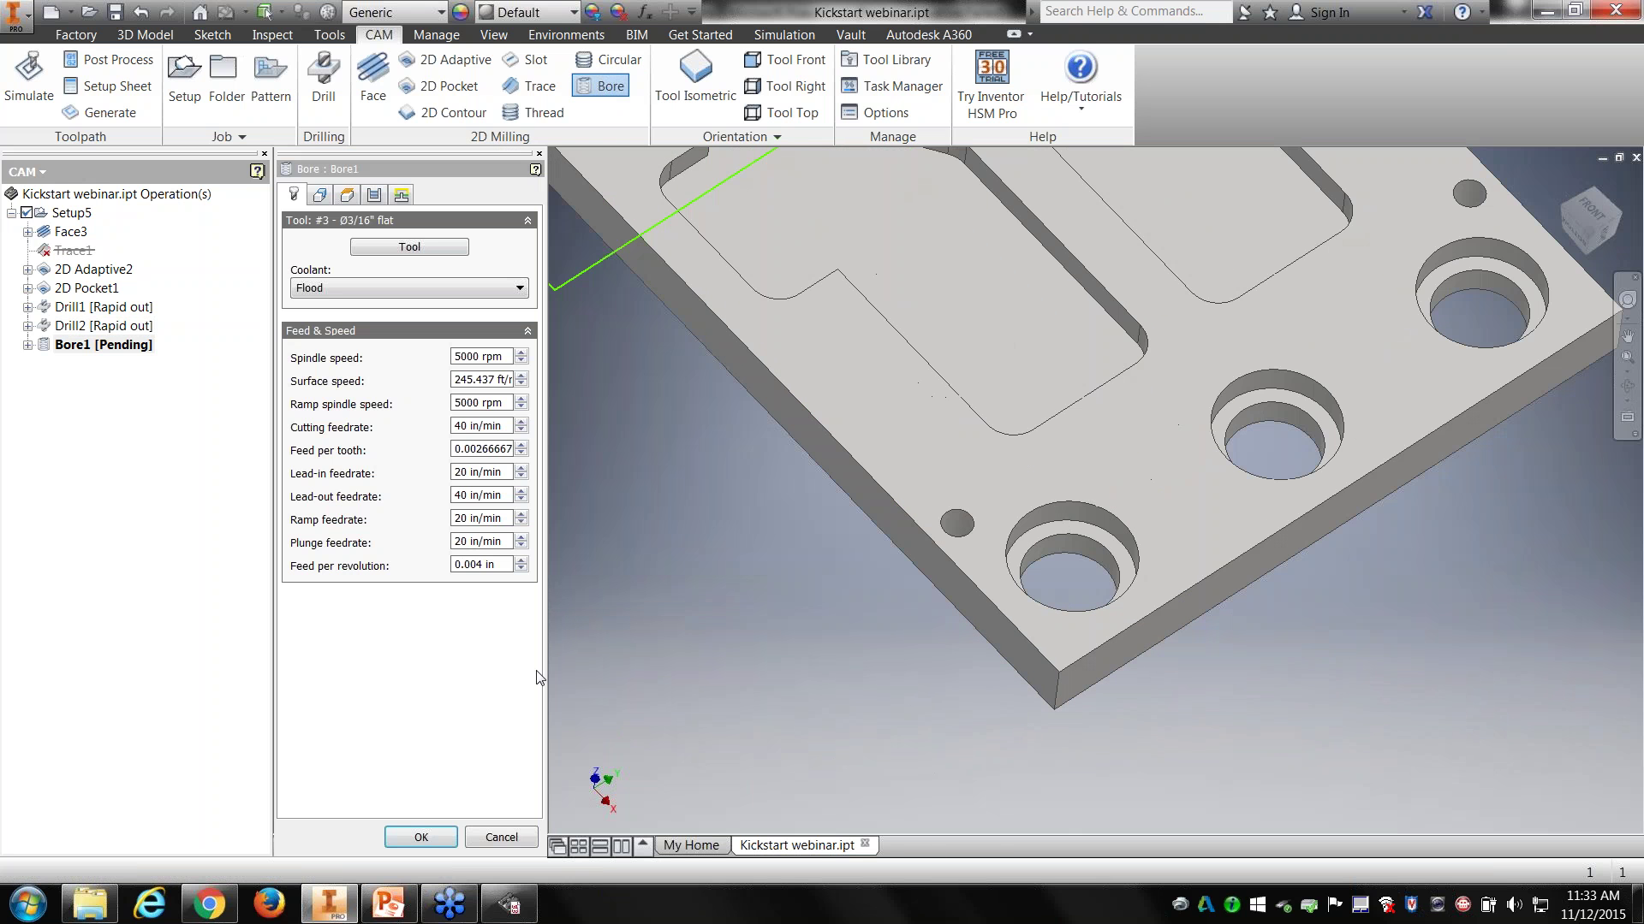
pyautogui.click(490, 837)
pyautogui.click(608, 60)
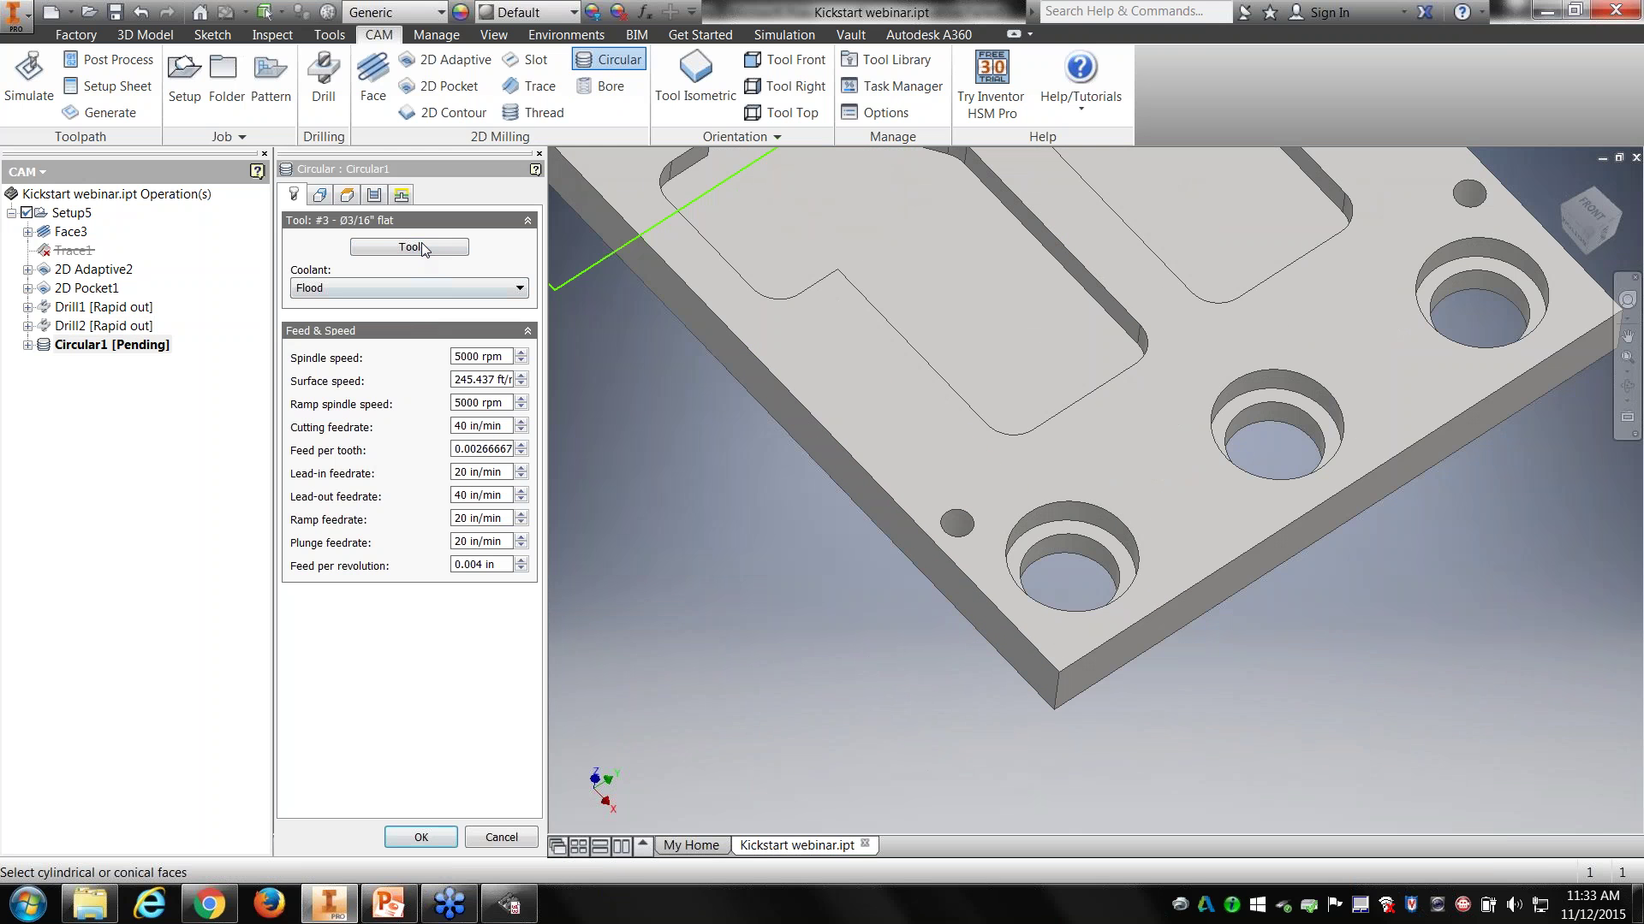
pyautogui.click(409, 248)
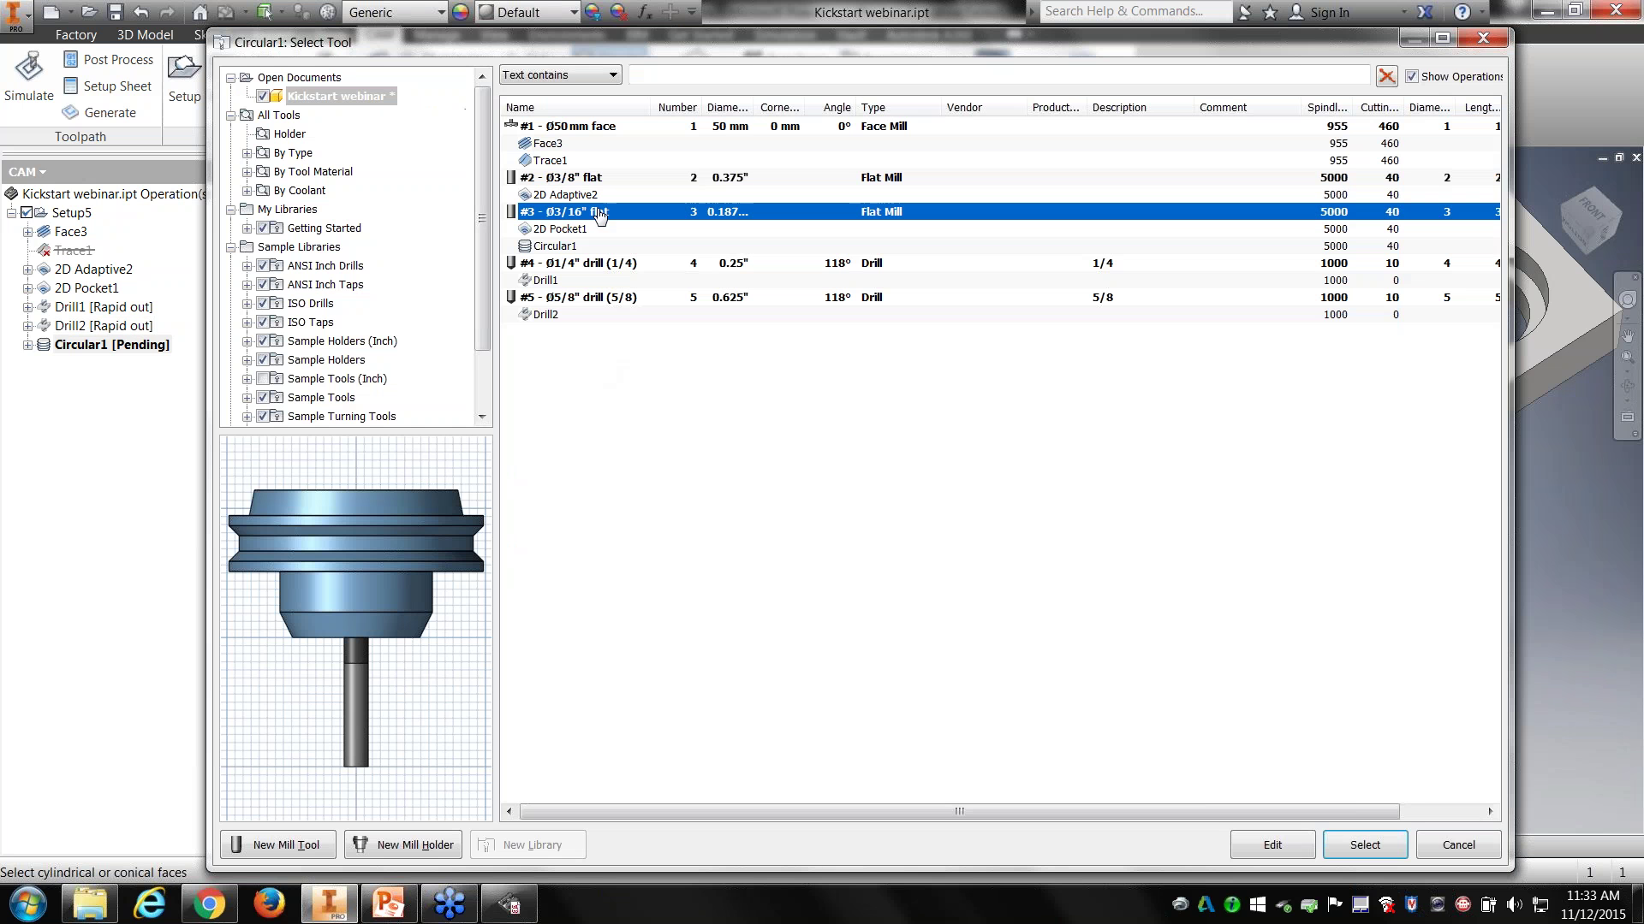
pyautogui.click(587, 181)
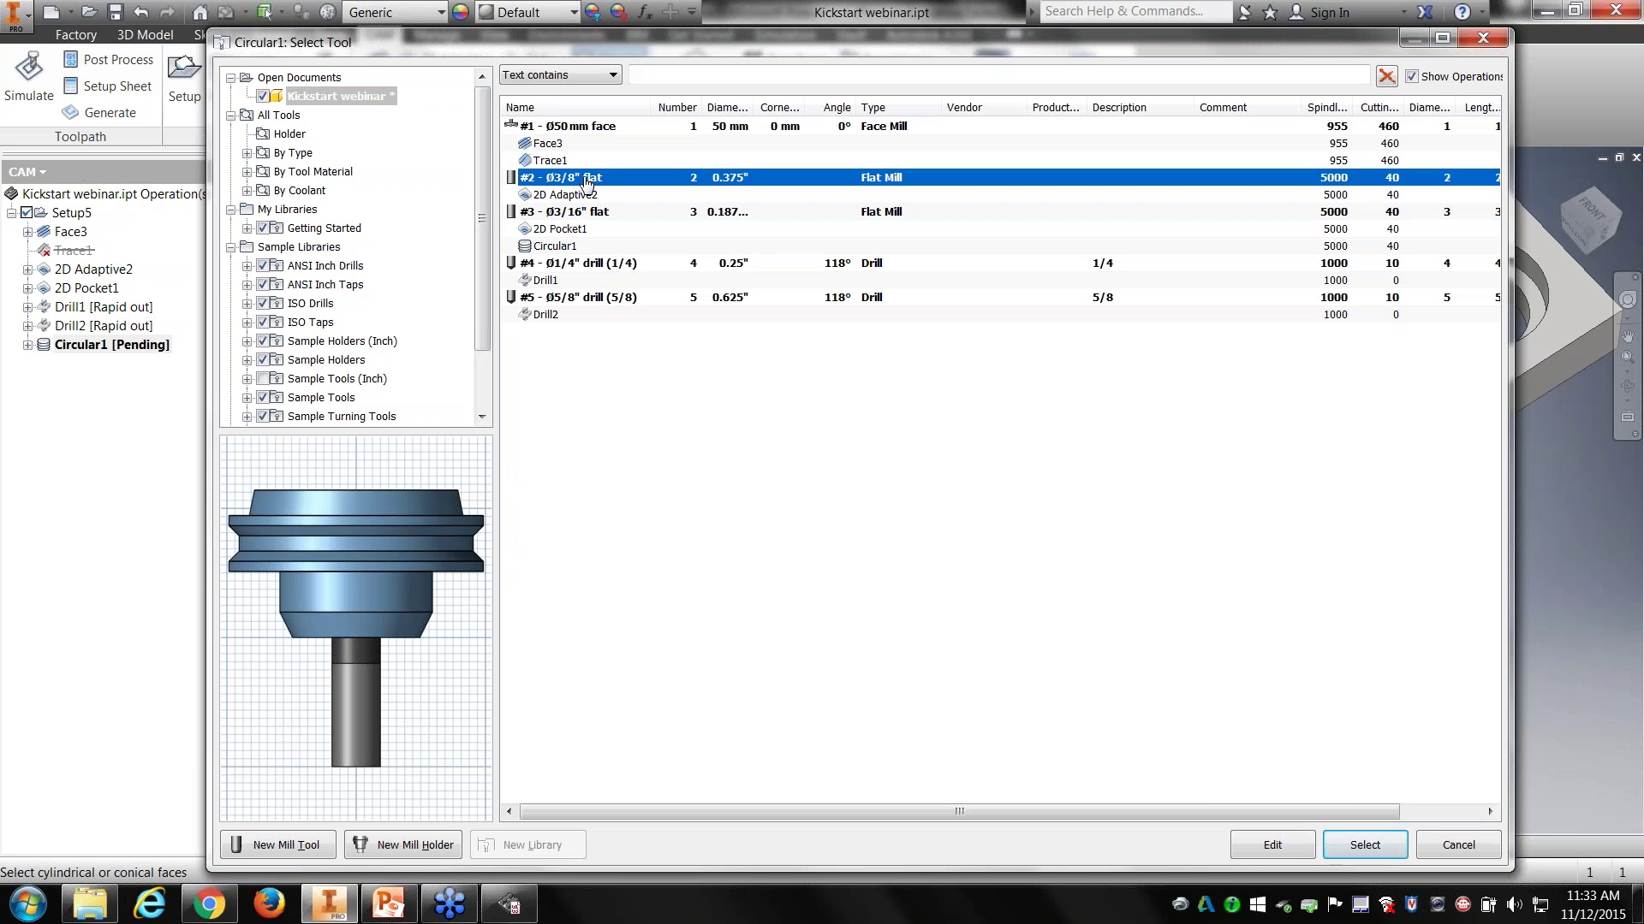
pyautogui.click(1379, 850)
pyautogui.click(1077, 548)
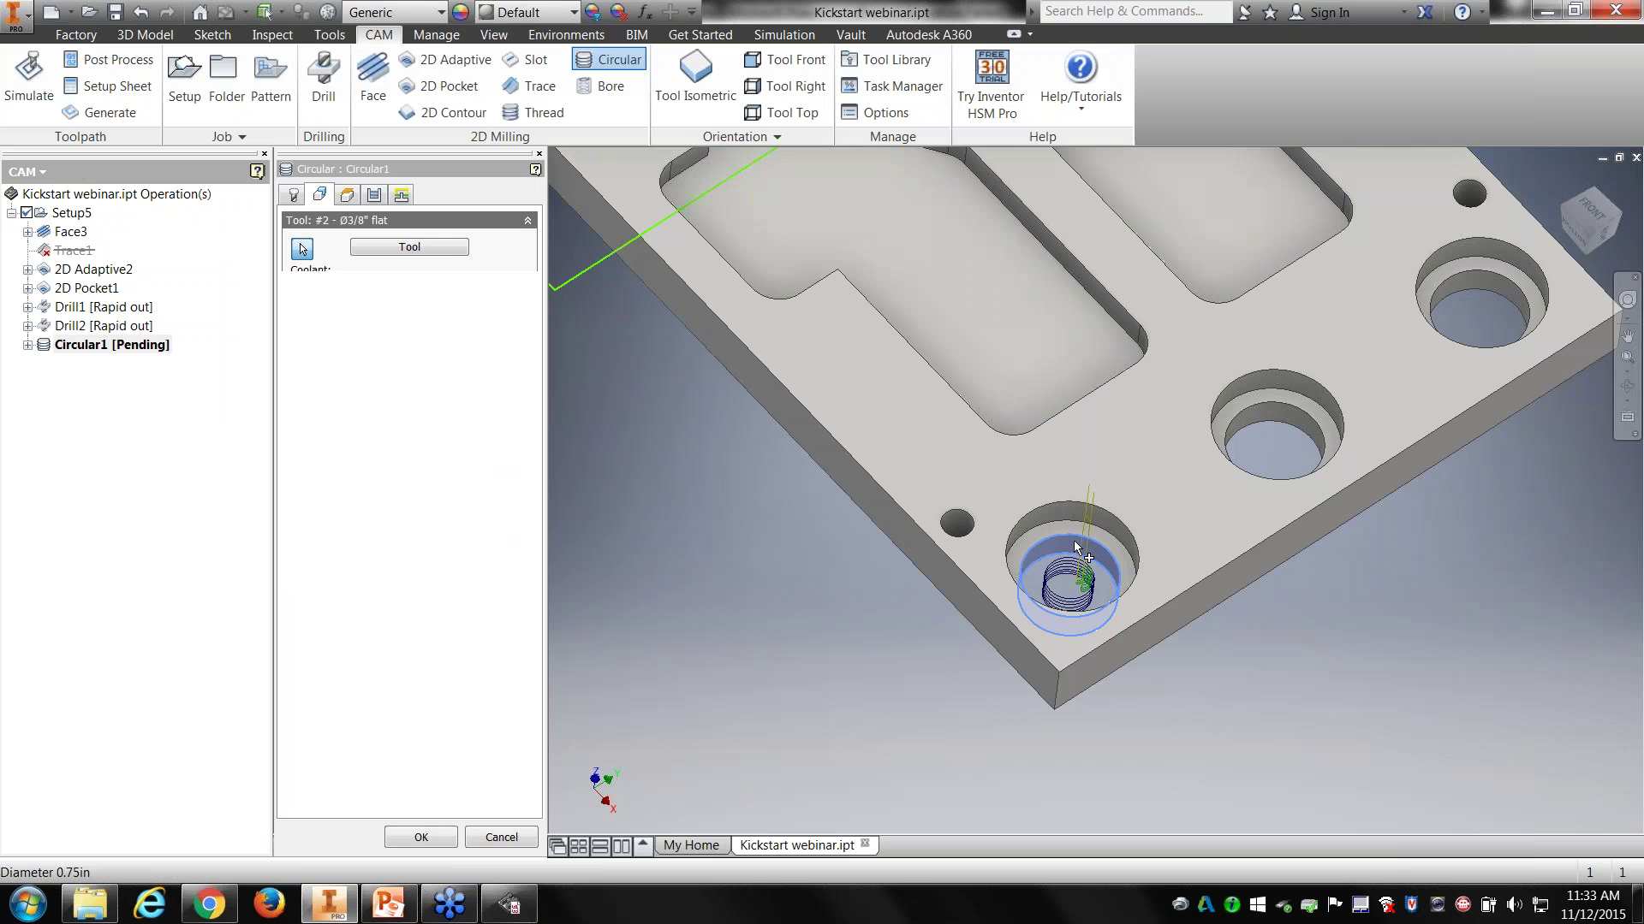
# Step: Set the circular operation's maximum roughing stepdown to 0.125 in
pyautogui.keyDown('shift'); pyautogui.moveTo(1130, 655); pyautogui.dragTo(1122, 612, button='middle'); pyautogui.keyUp('shift')
pyautogui.scroll(5, 1253, 330)
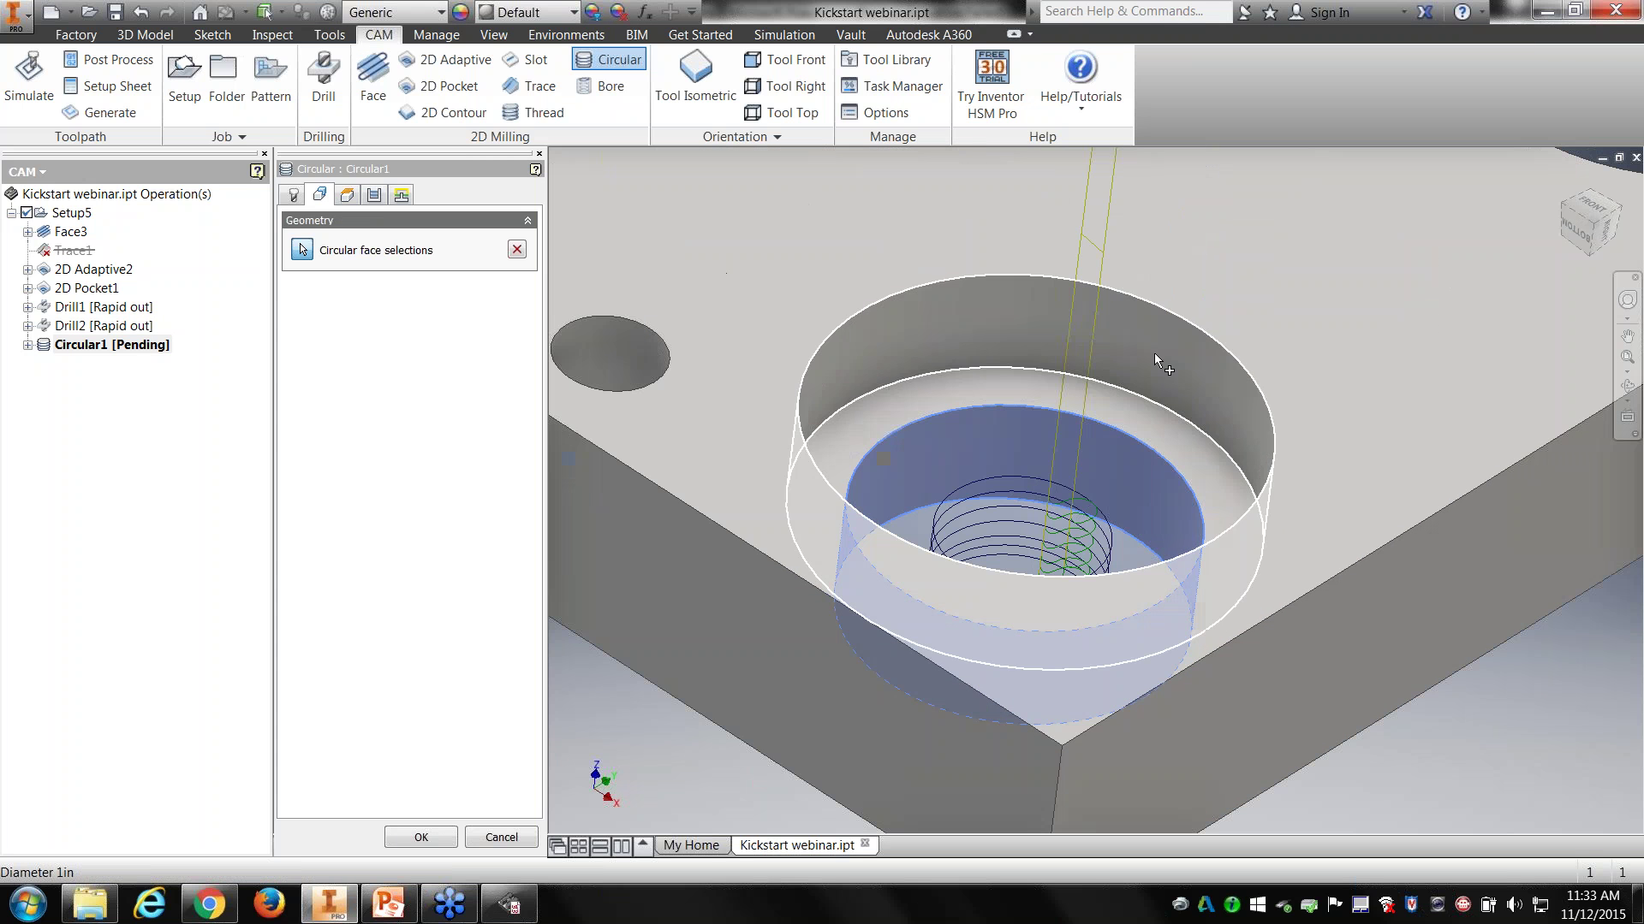
pyautogui.click(375, 195)
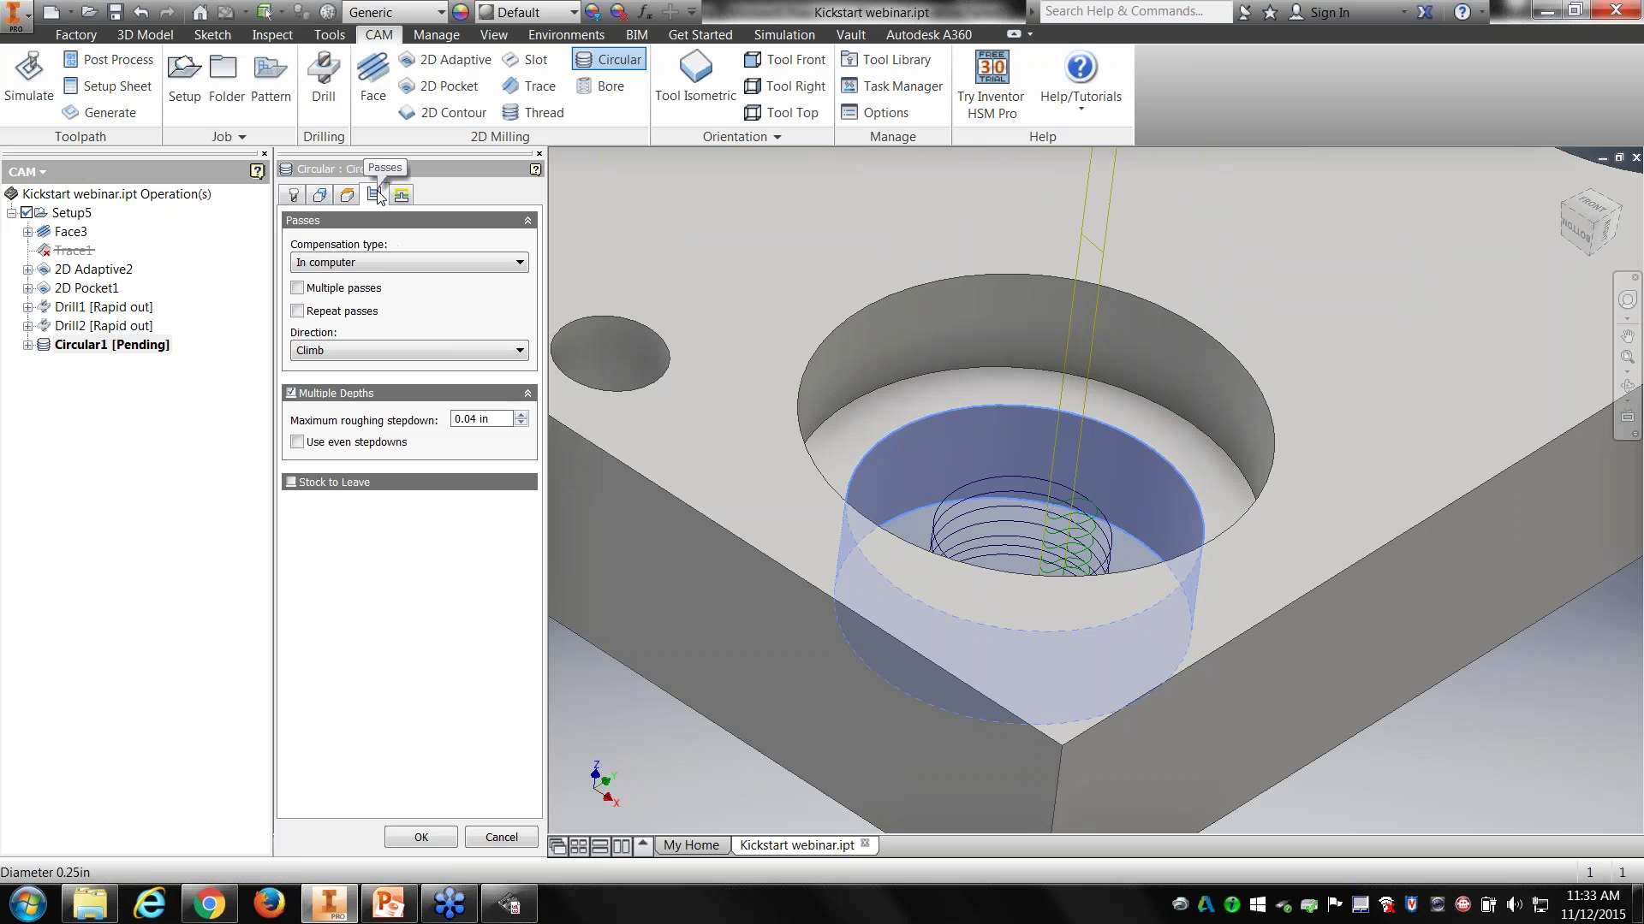
pyautogui.moveTo(505, 421); pyautogui.dragTo(446, 427)
pyautogui.write('.1250')
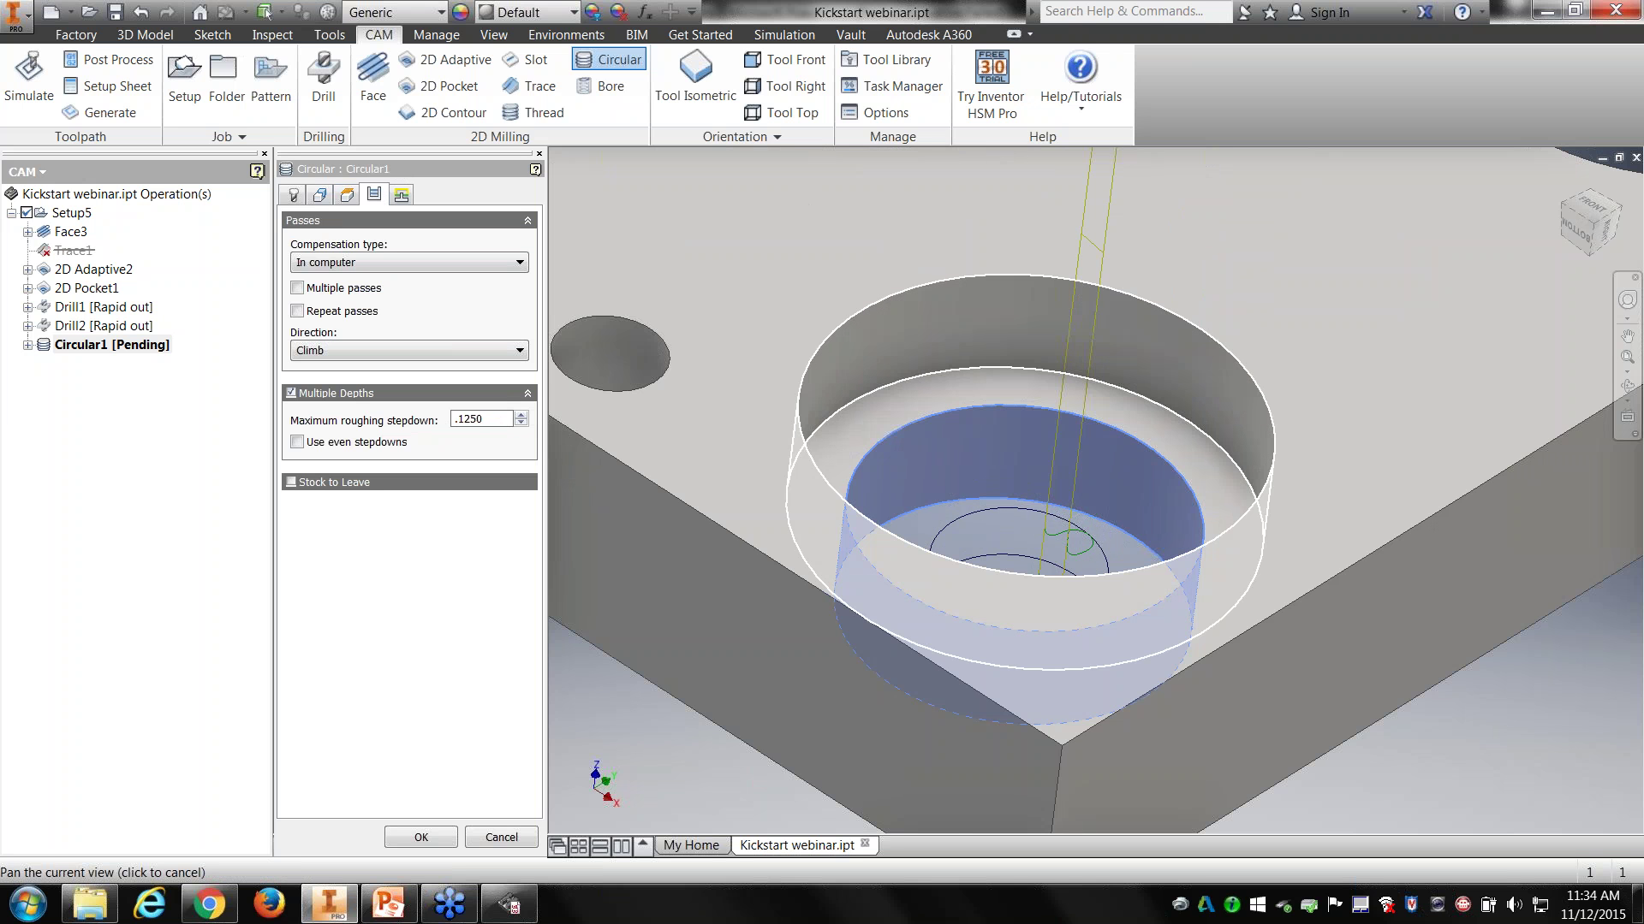
# Step: Set the circular operation's top height reference to Model top
pyautogui.moveTo(1223, 414); pyautogui.dragTo(1223, 330, button='middle')
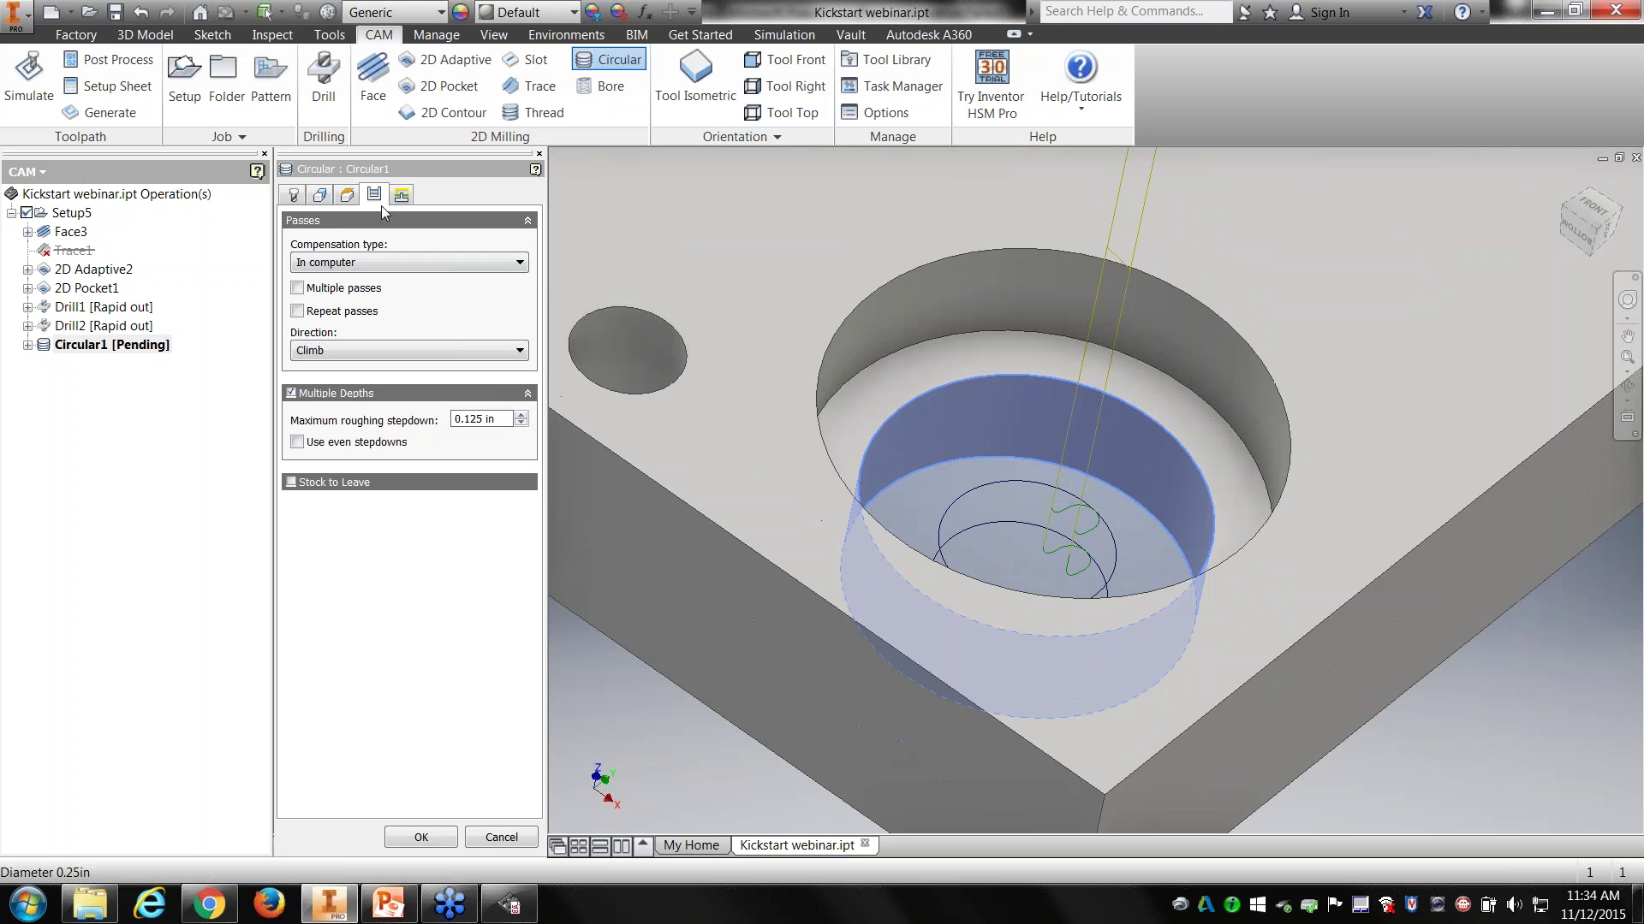
pyautogui.click(347, 197)
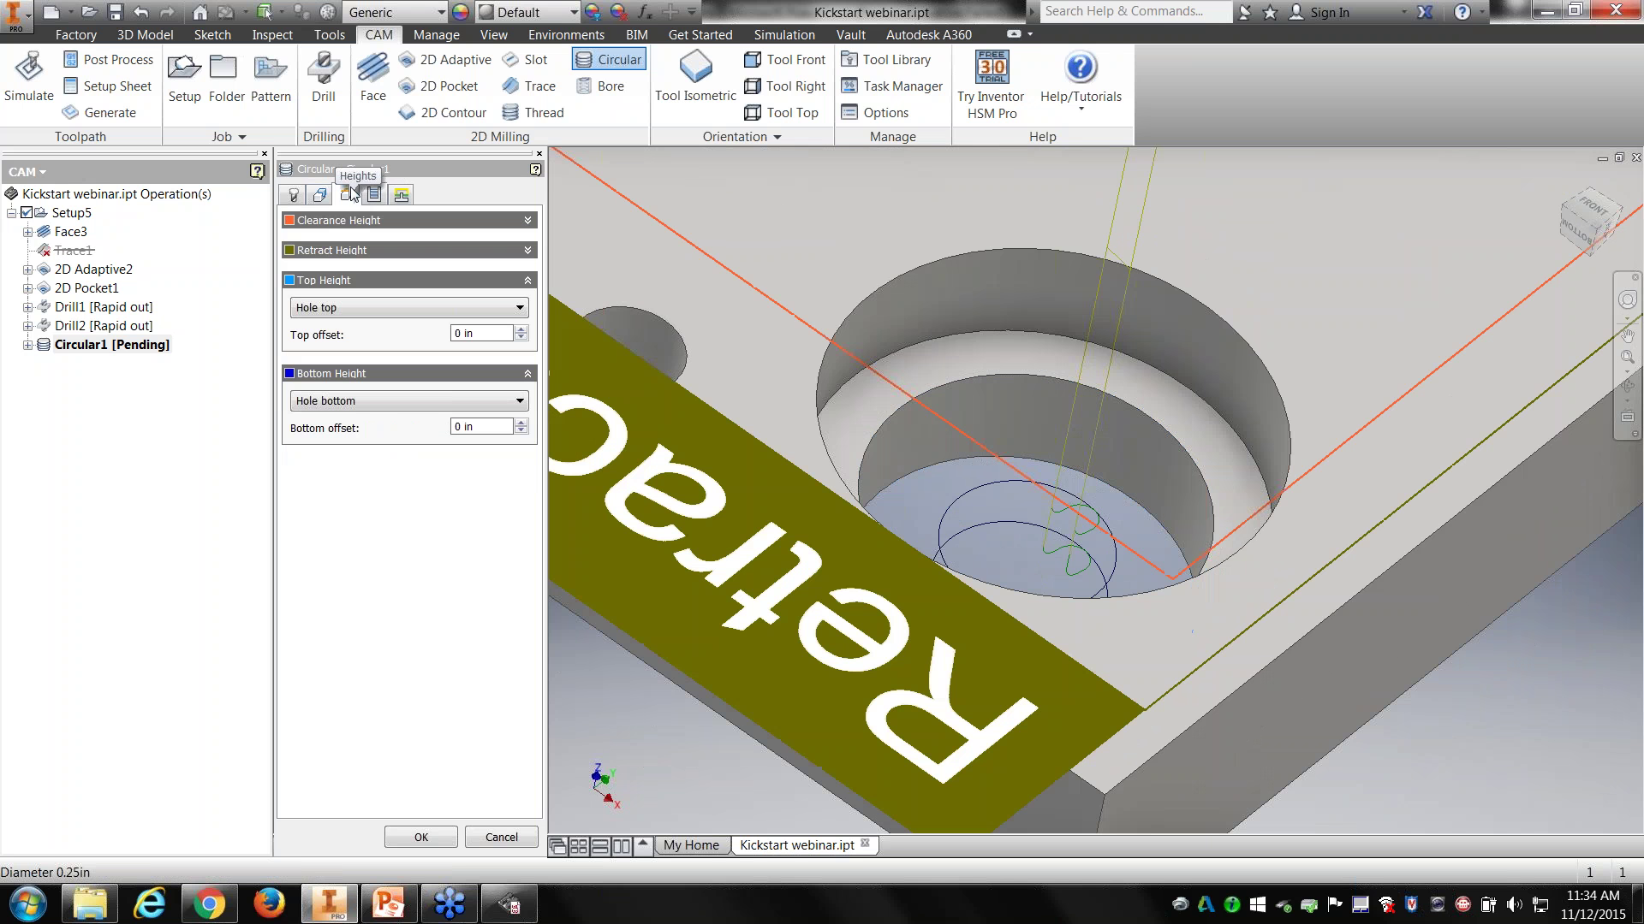
pyautogui.moveTo(356, 310)
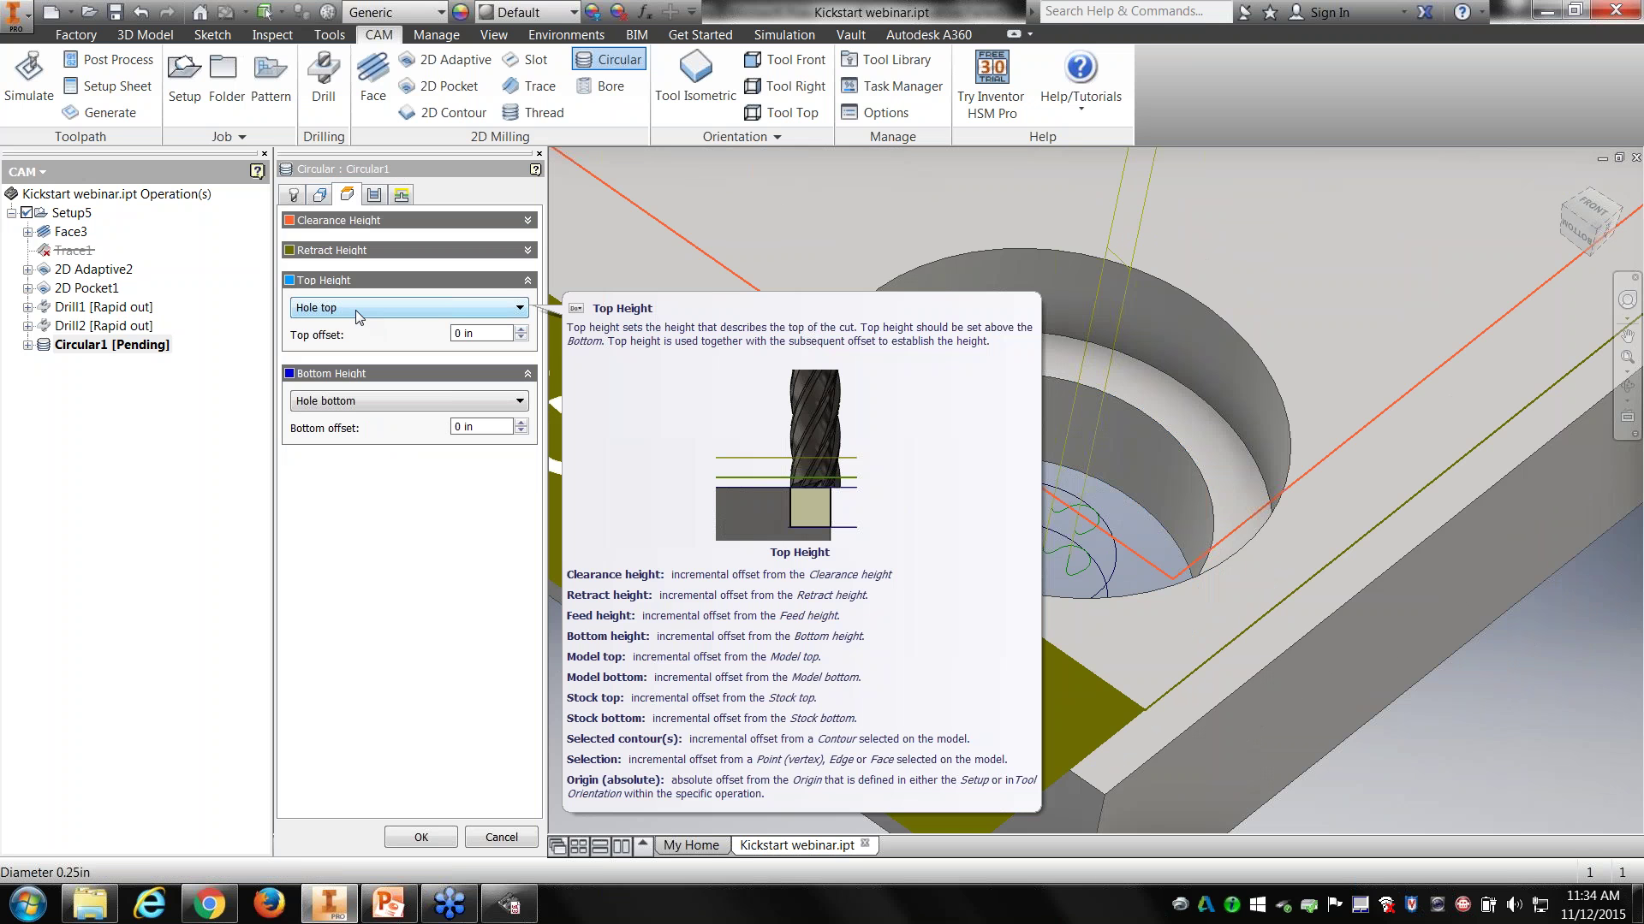
pyautogui.click(376, 307)
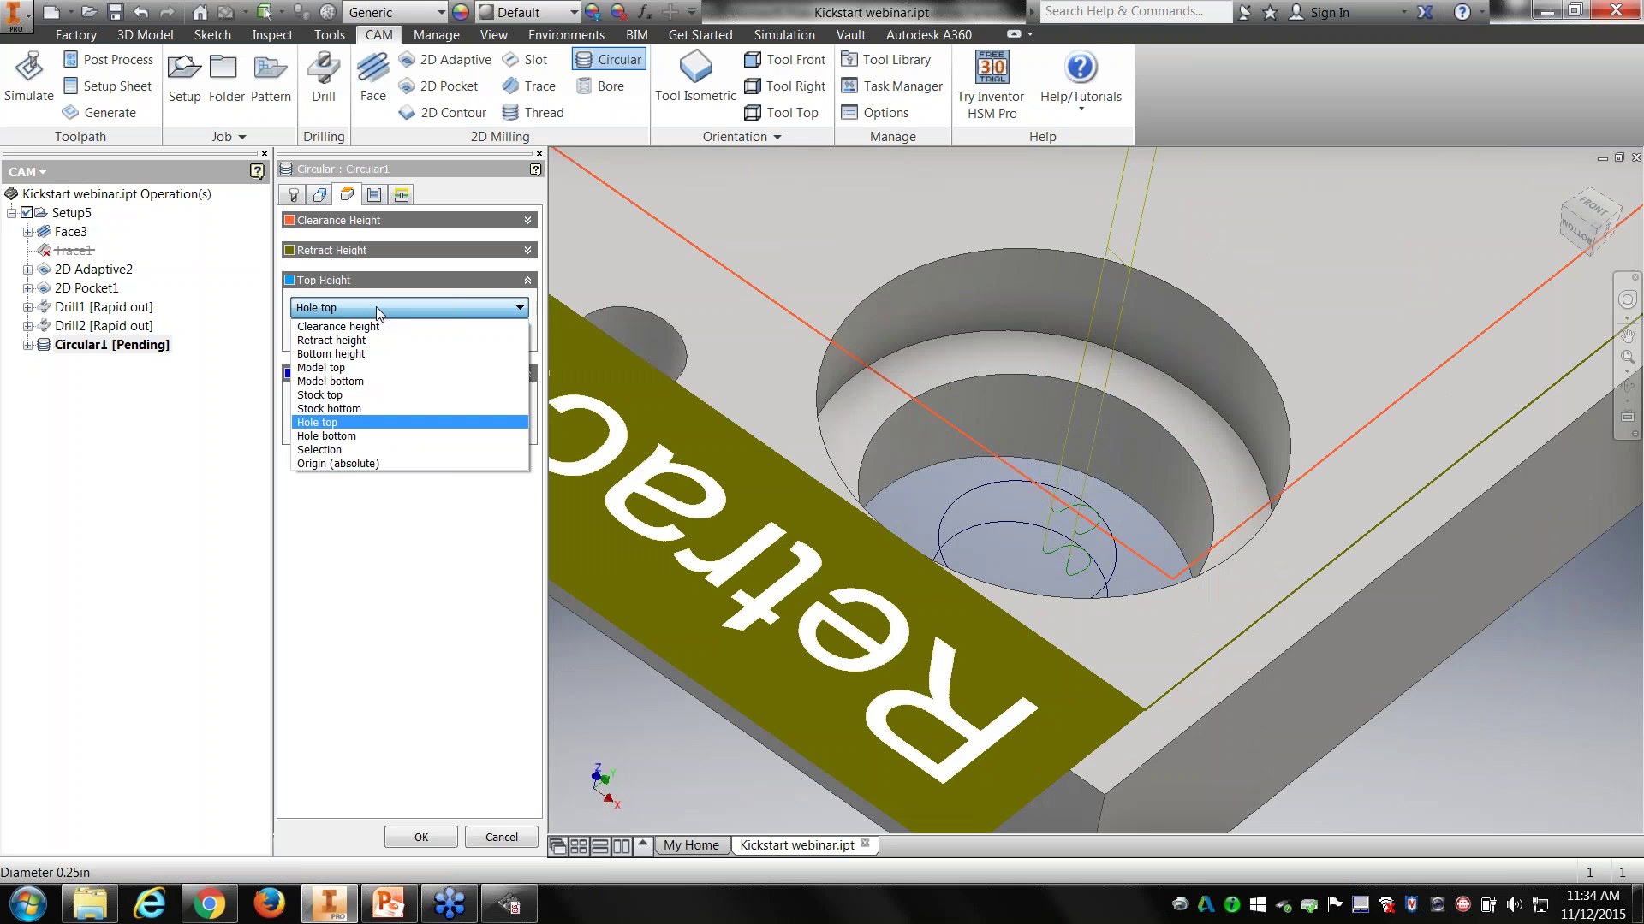
pyautogui.click(354, 368)
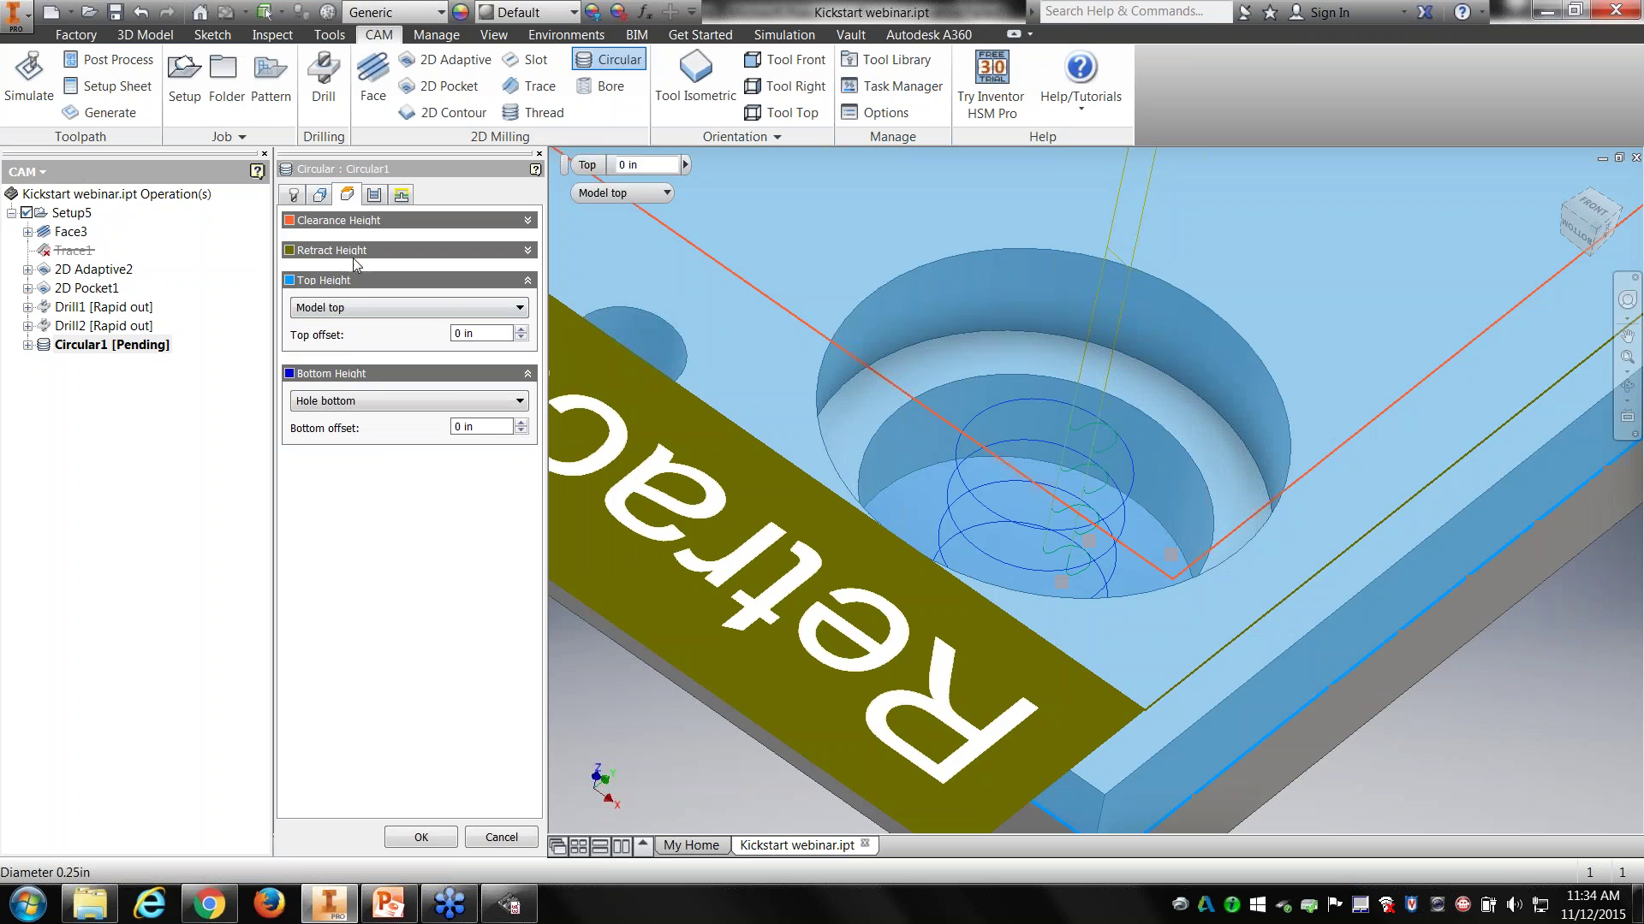
# Step: Enable Lead to center for the circular toolpath's lead moves and accept the operation
pyautogui.click(377, 196)
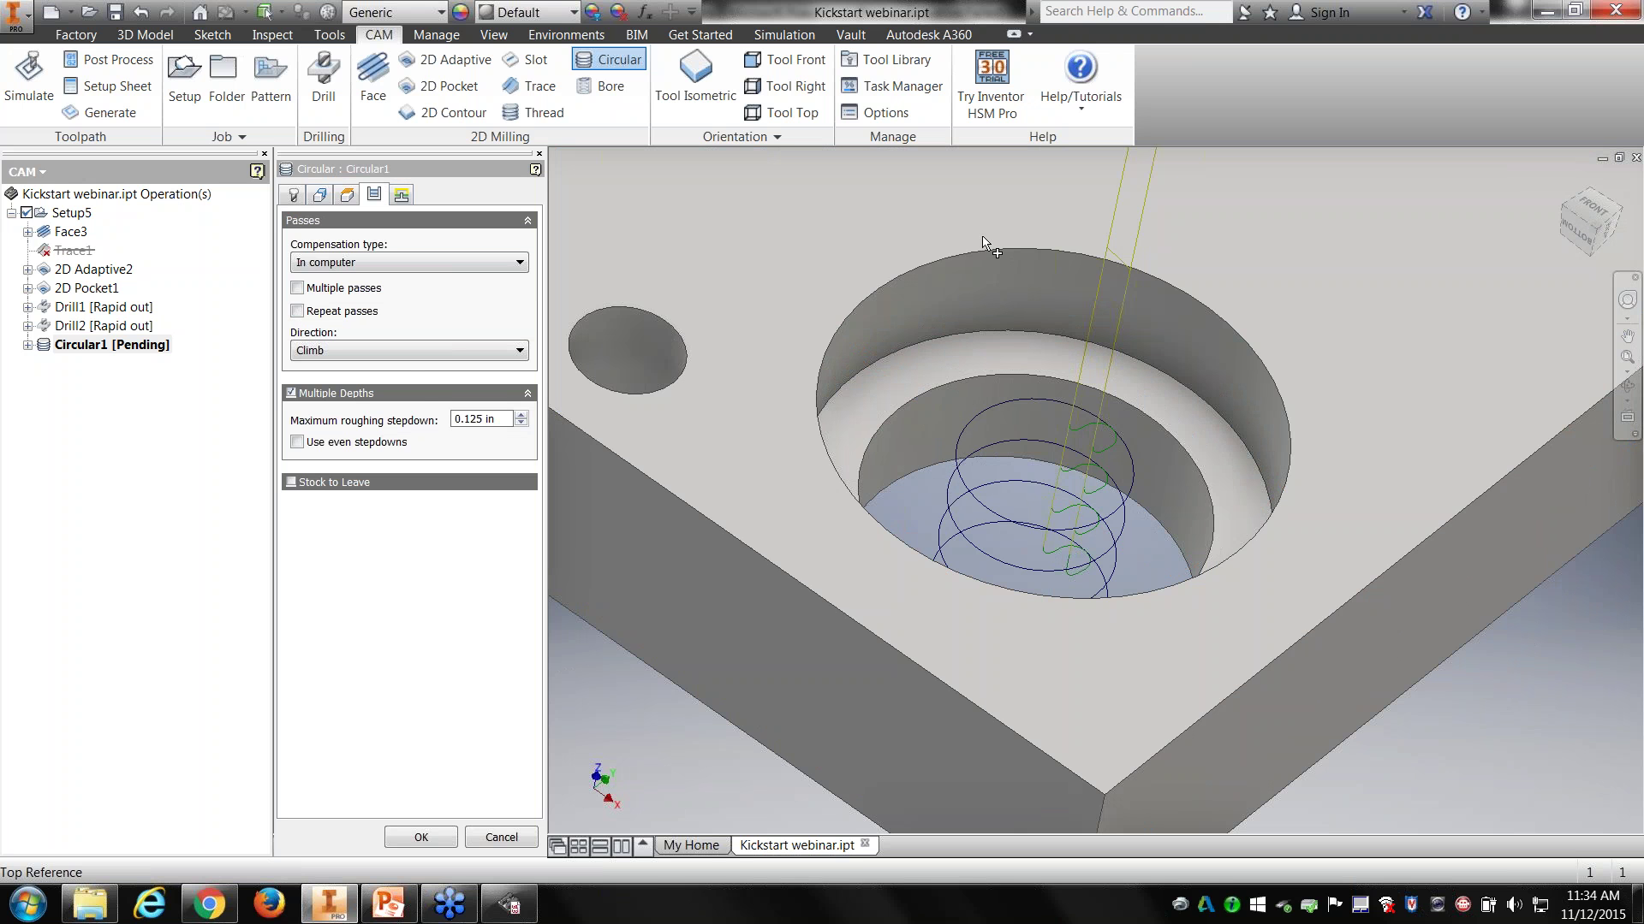
pyautogui.moveTo(1041, 465); pyautogui.dragTo(1023, 345, button='middle')
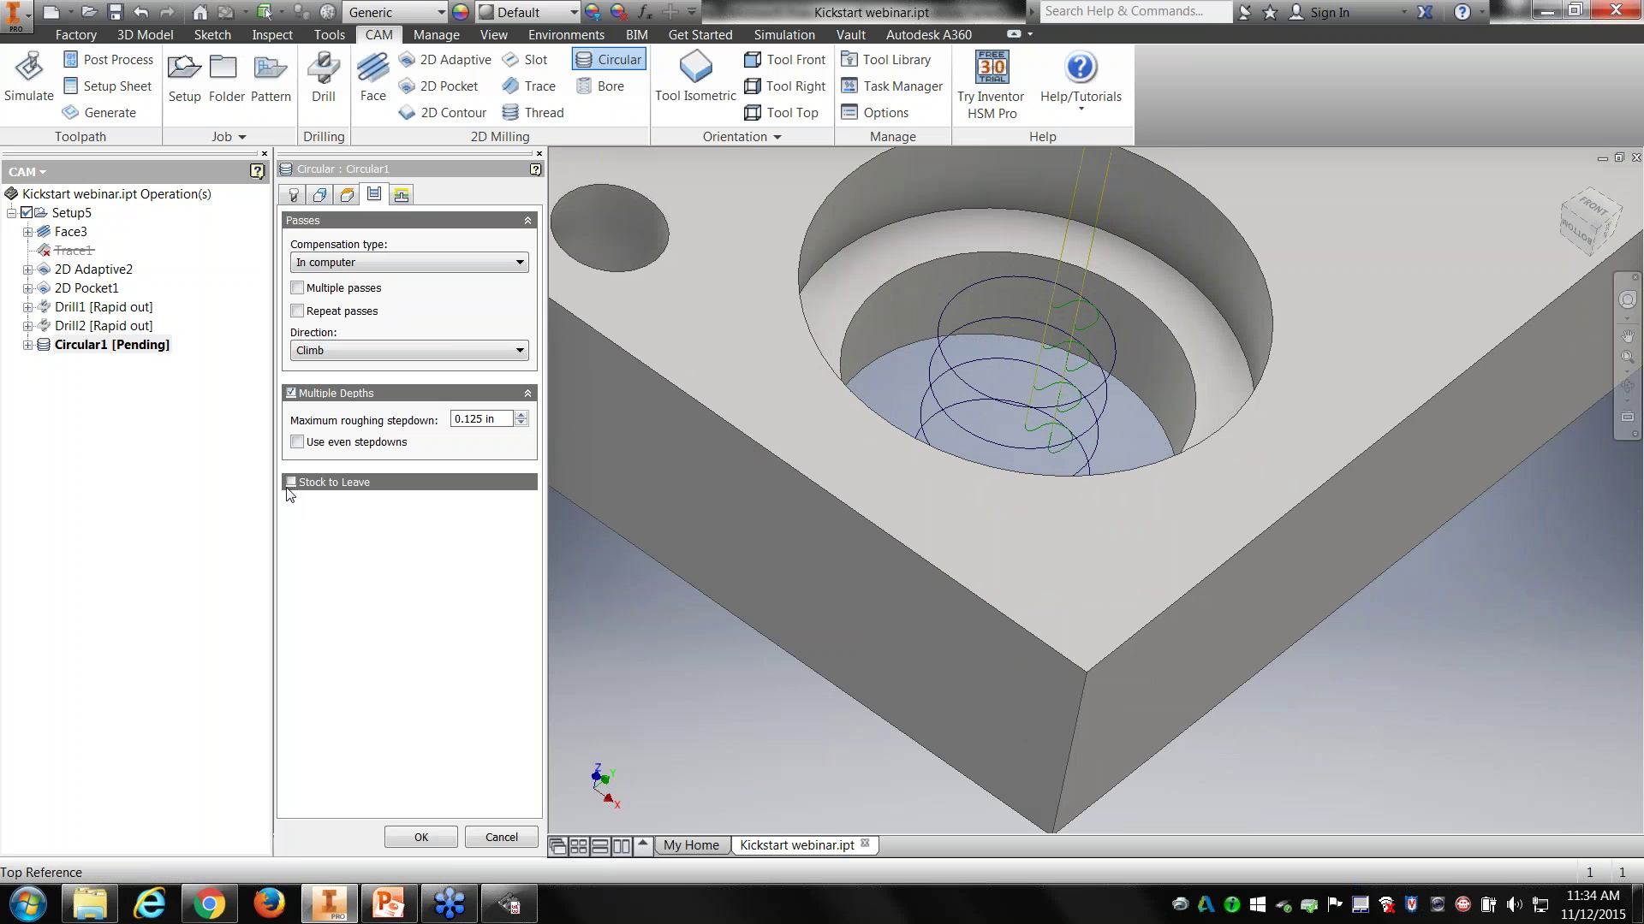
pyautogui.click(401, 197)
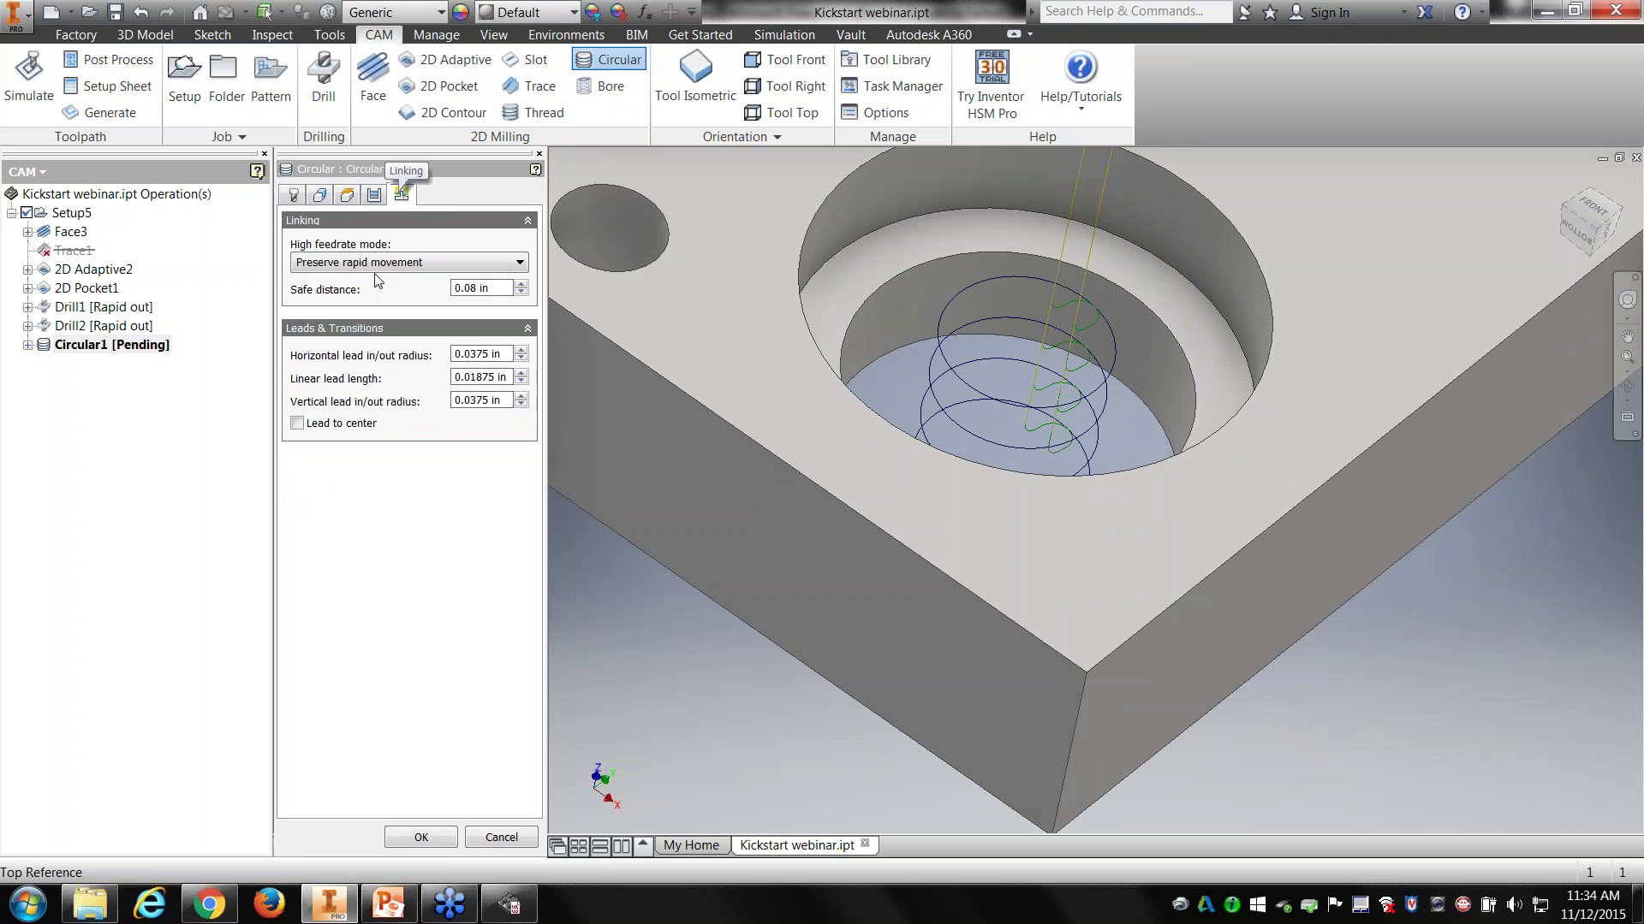
pyautogui.click(297, 423)
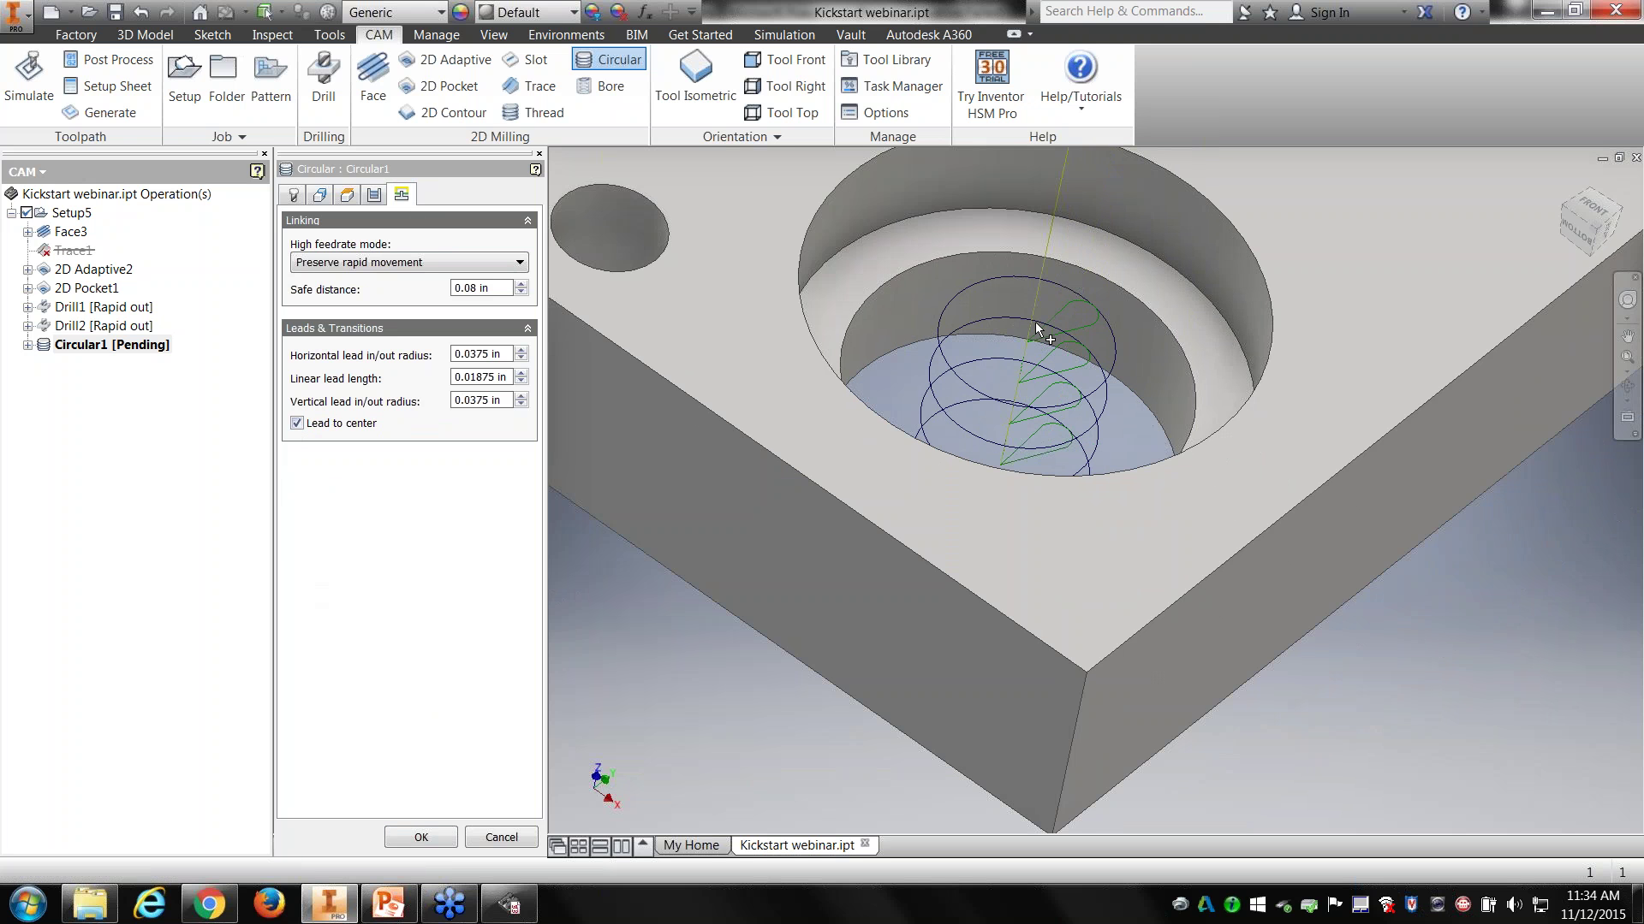
pyautogui.moveTo(1062, 294); pyautogui.dragTo(959, 374, button='middle')
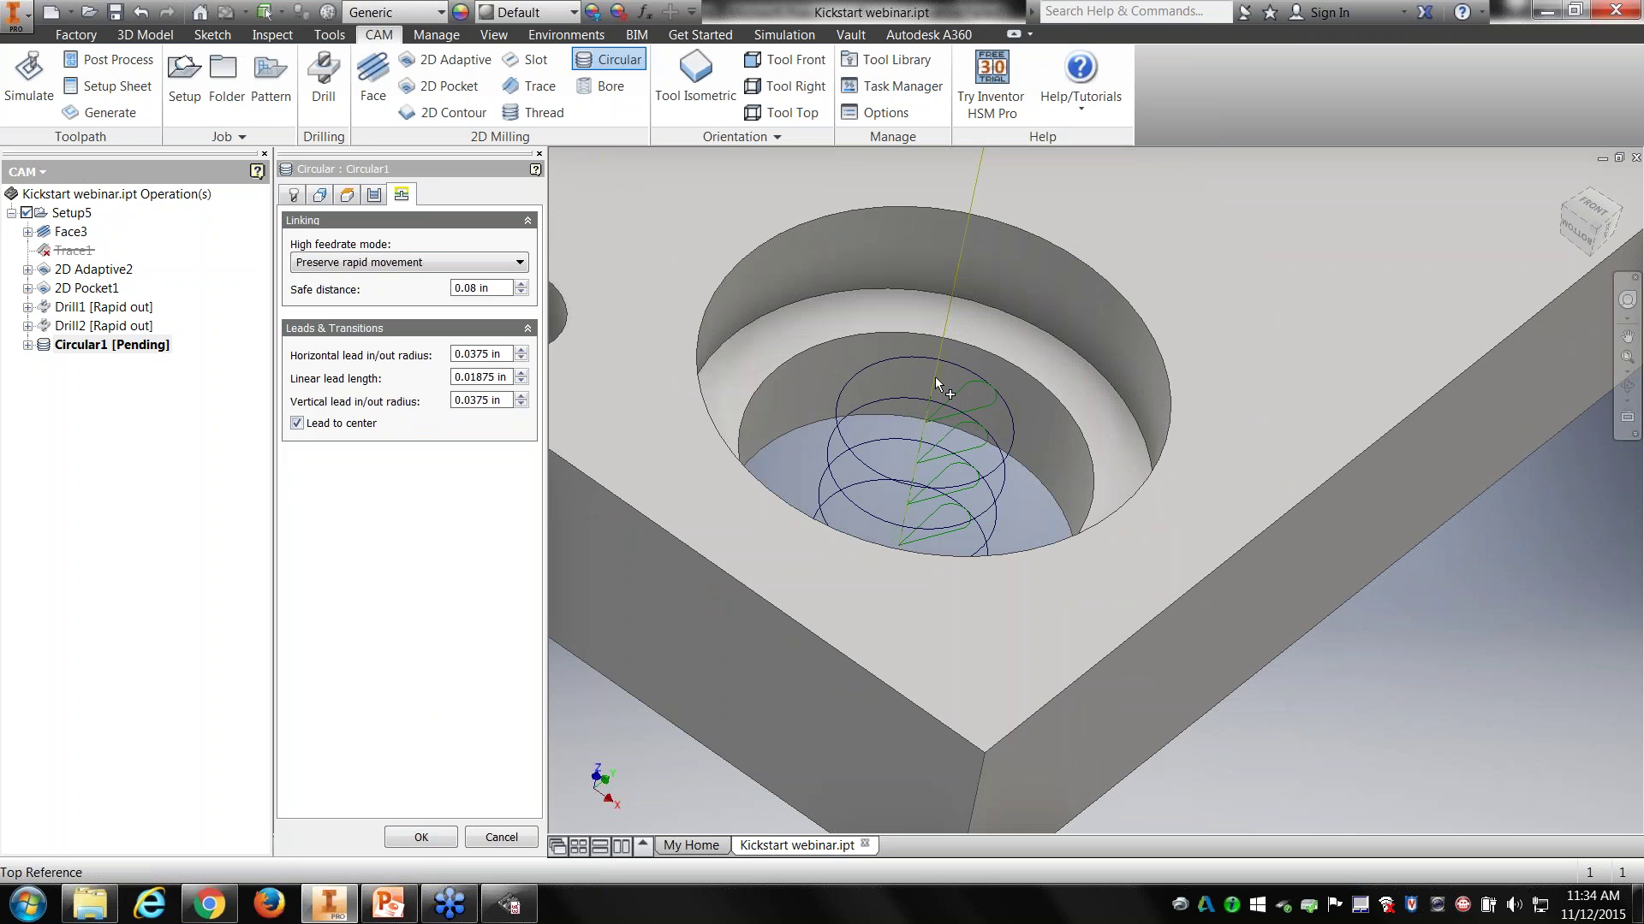
pyautogui.click(421, 837)
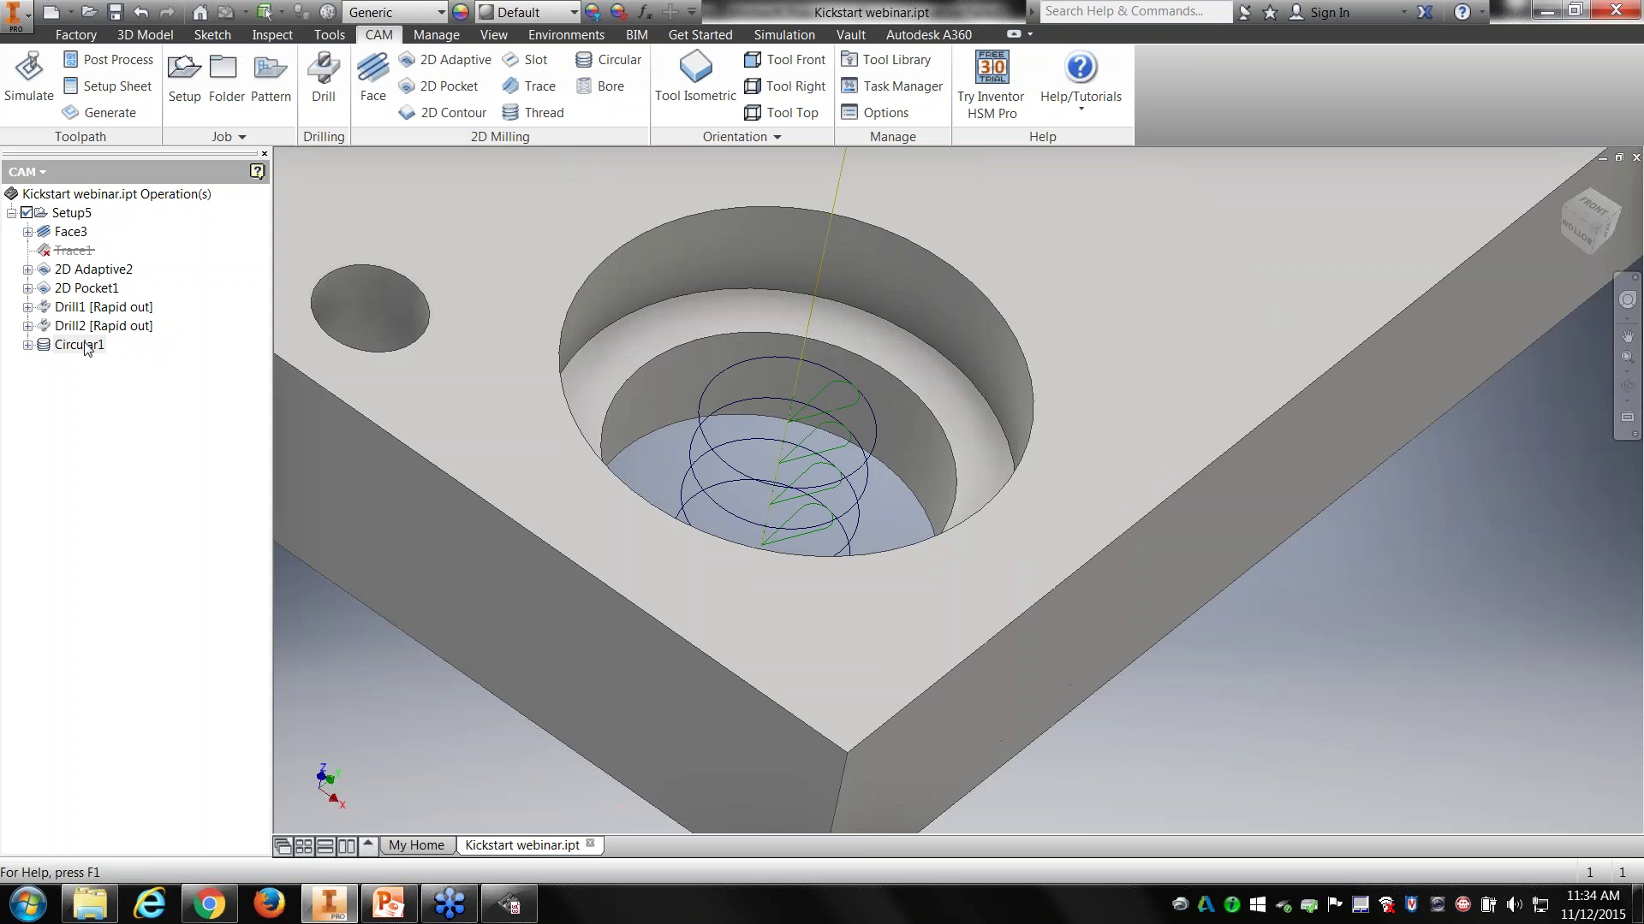
# Step: Simulate the whole of Setup5 through to the end of machining, inspect the circular-milled hole up close, and close the simulation
pyautogui.click(90, 212)
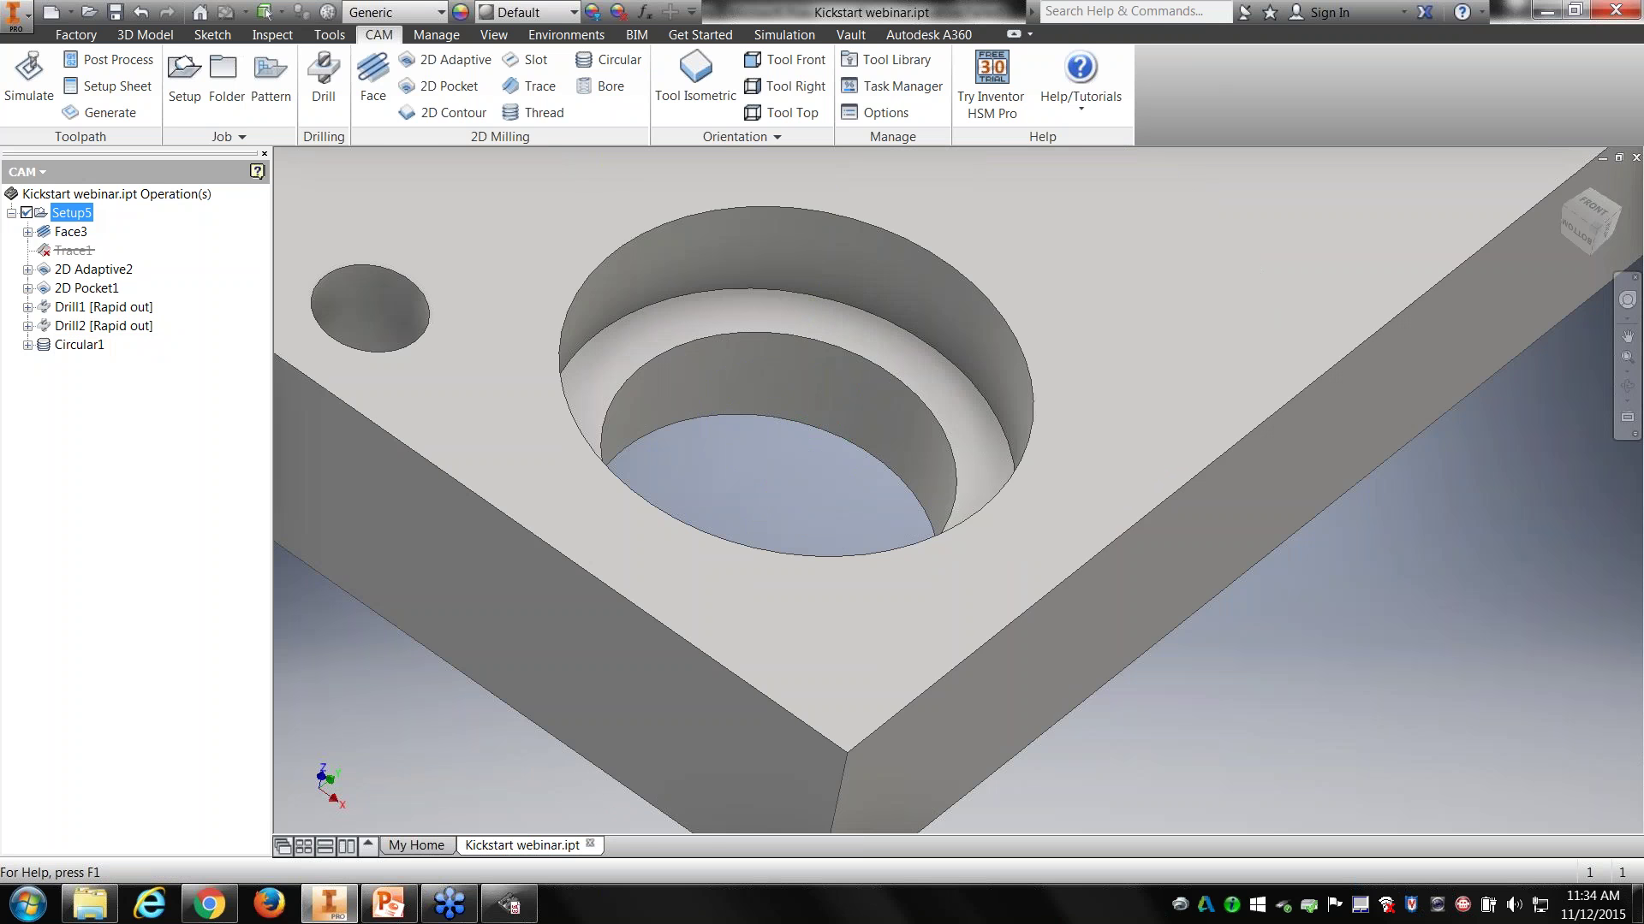
pyautogui.click(29, 83)
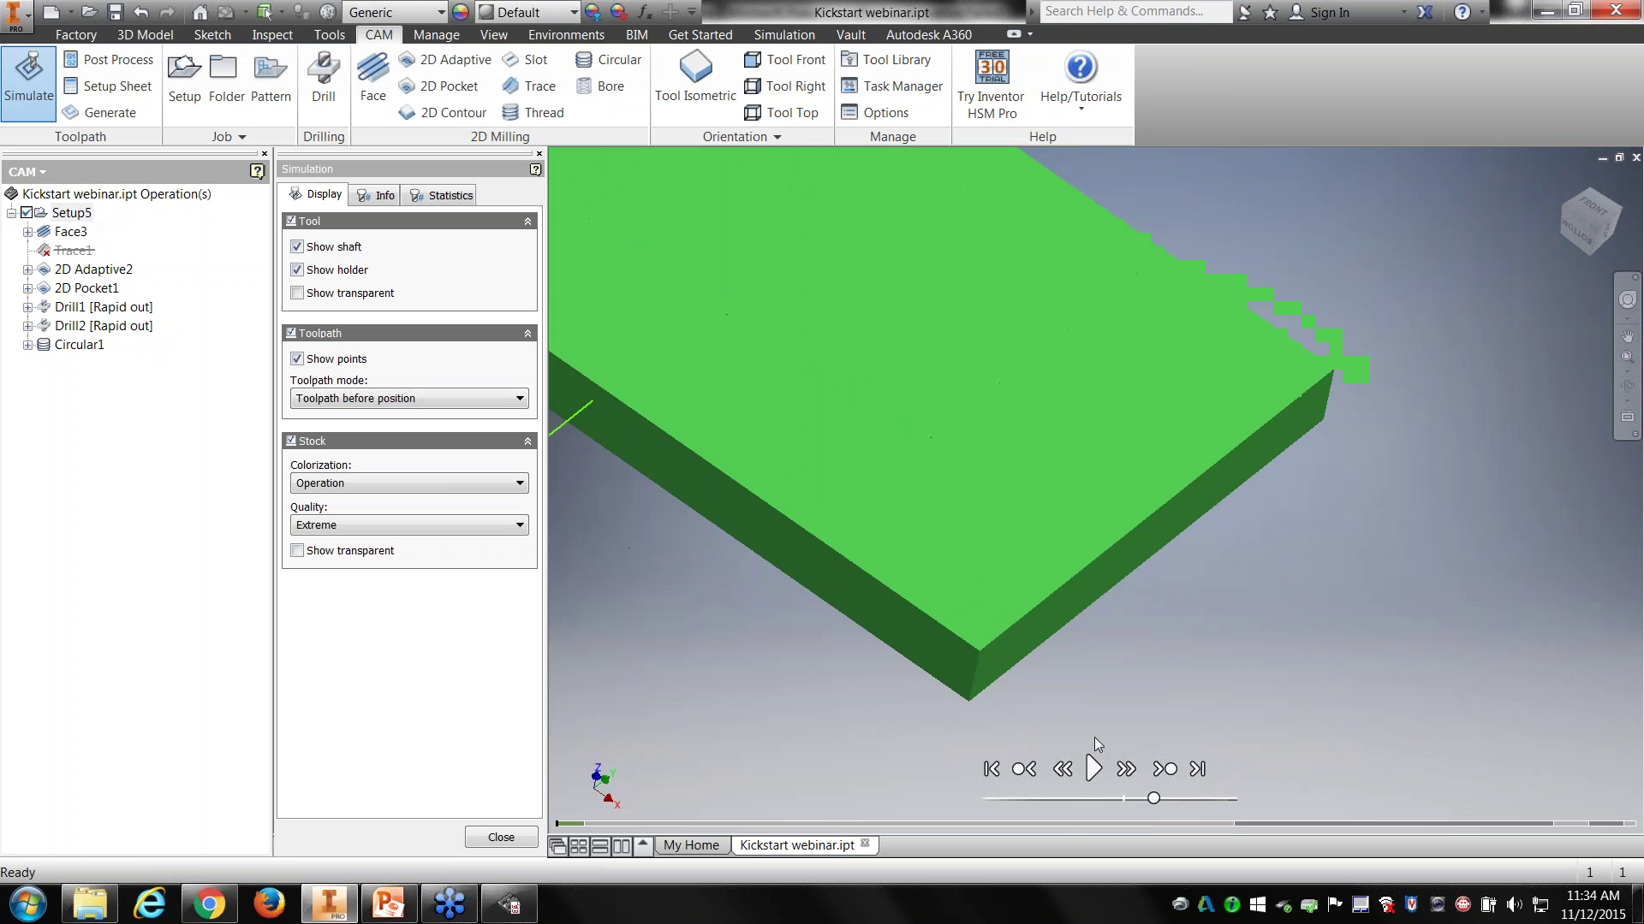
pyautogui.click(1092, 768)
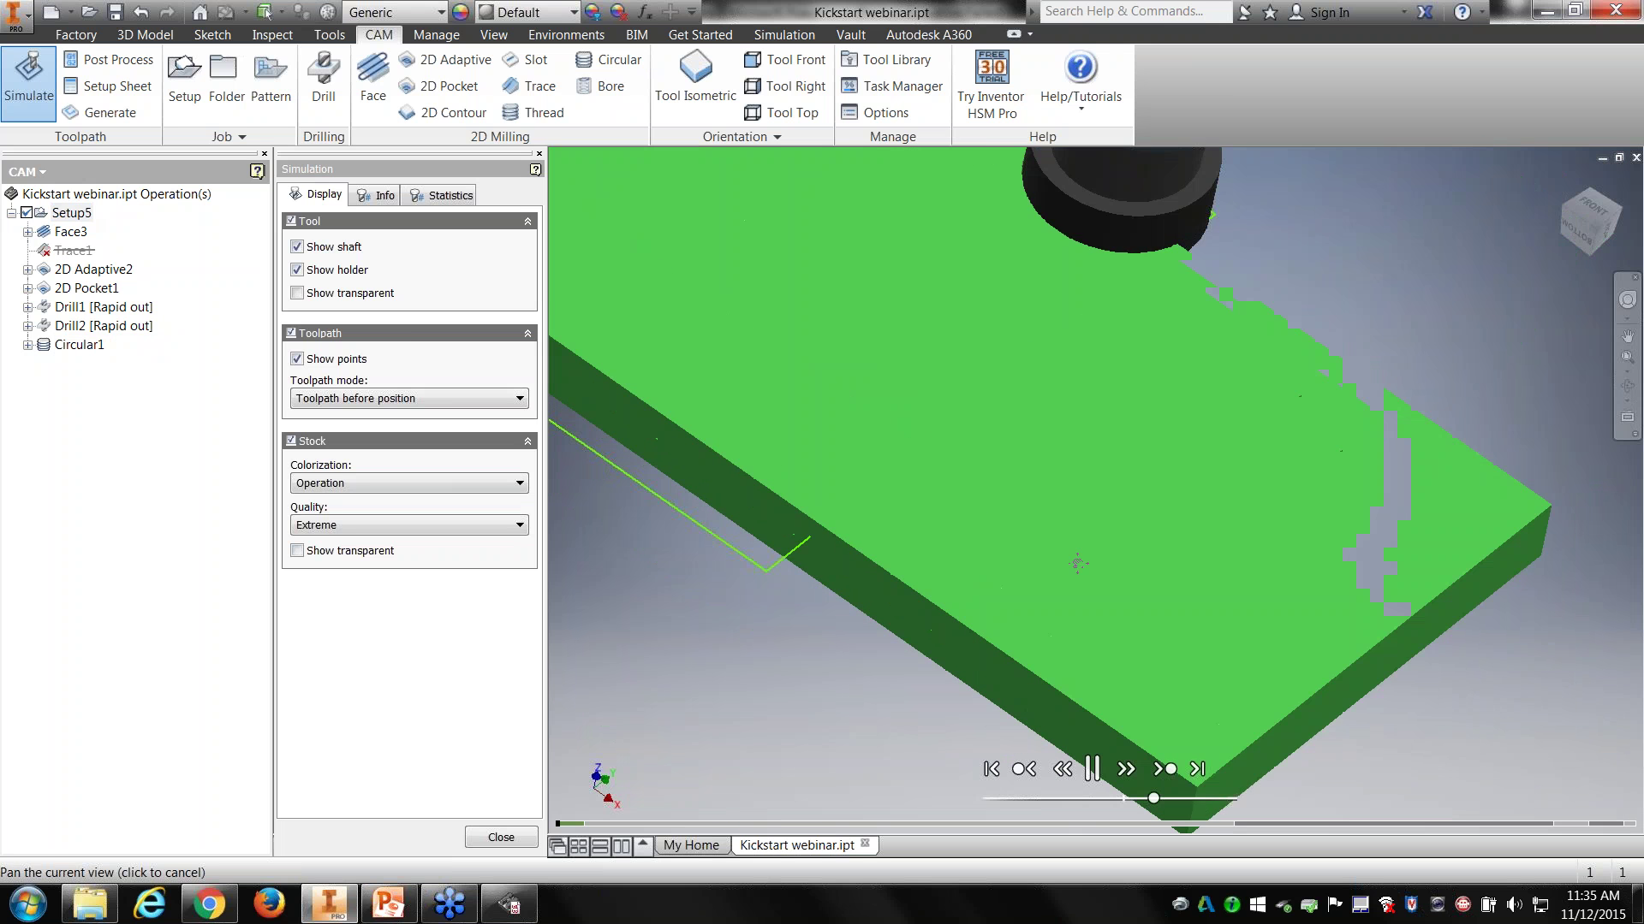
pyautogui.click(1197, 769)
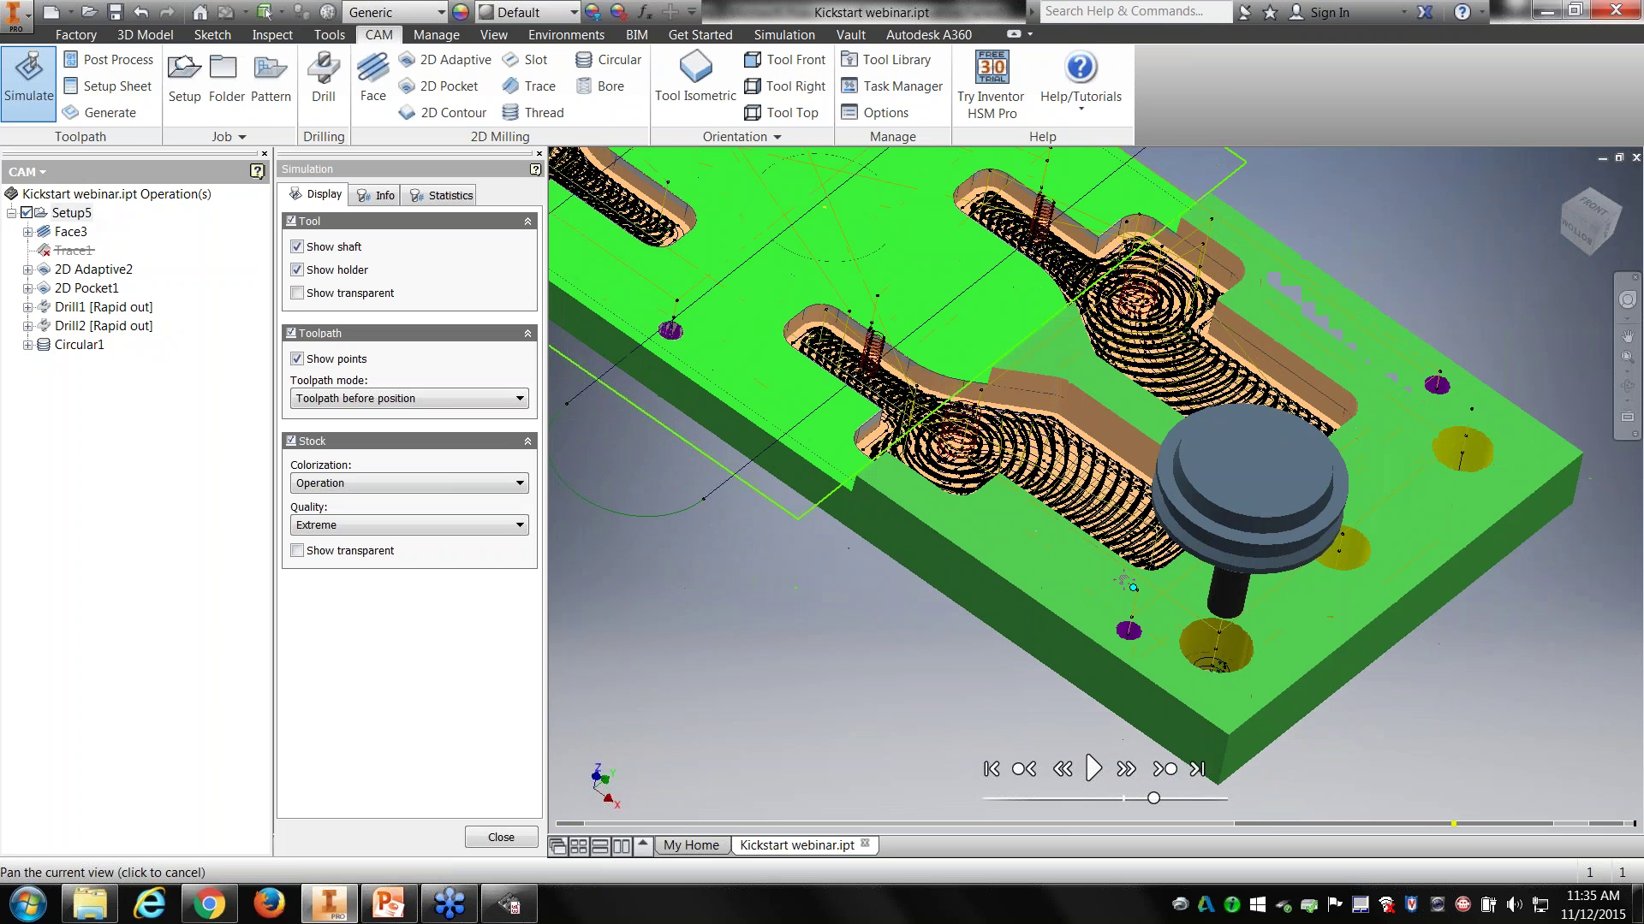
pyautogui.scroll(5, 1294, 635)
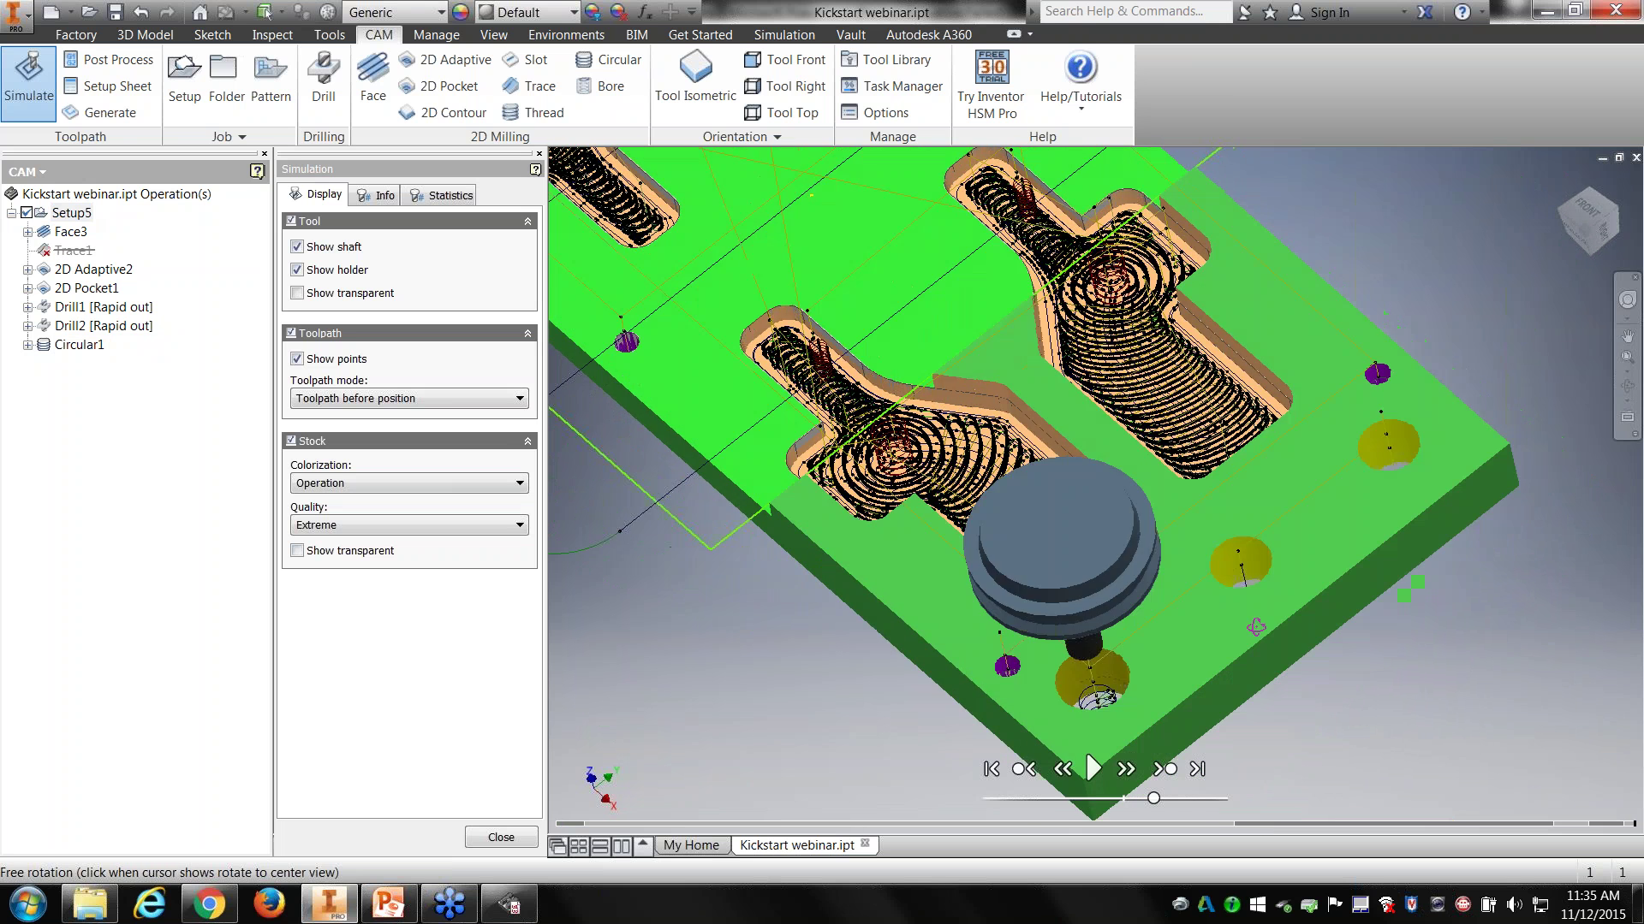
pyautogui.keyDown('shift'); pyautogui.moveTo(1228, 578); pyautogui.dragTo(1088, 366, button='middle'); pyautogui.keyUp('shift')
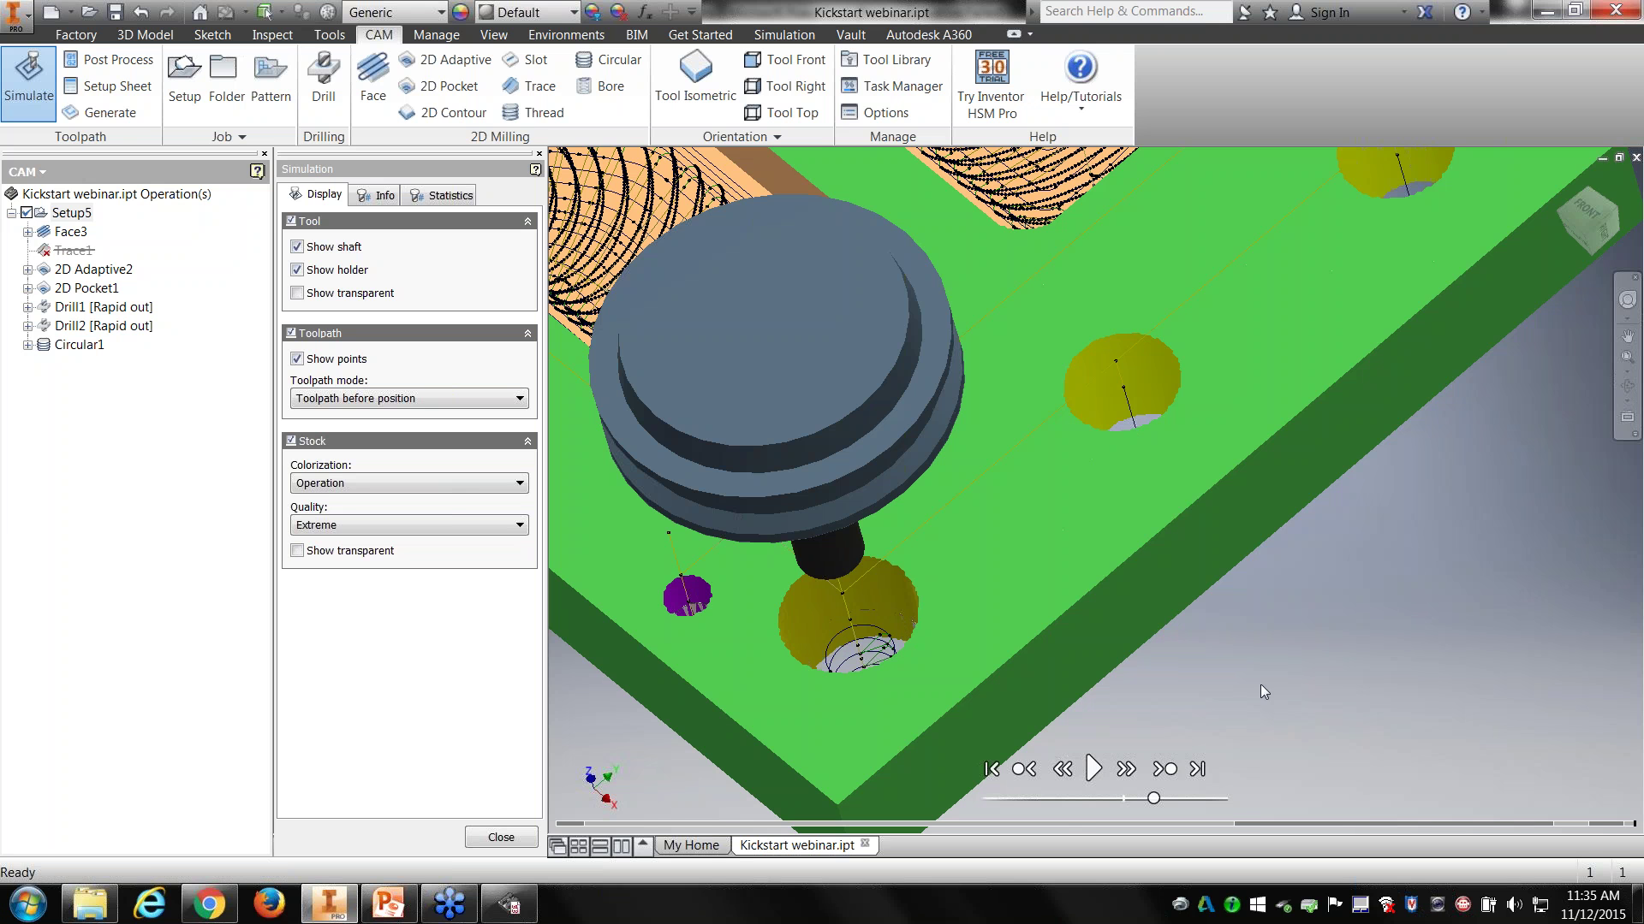
pyautogui.click(500, 838)
# Step: Edit Circular1 to add the lower bores of the other two counterbored holes at the same end of the plate
pyautogui.rightClick(62, 353)
pyautogui.click(107, 361)
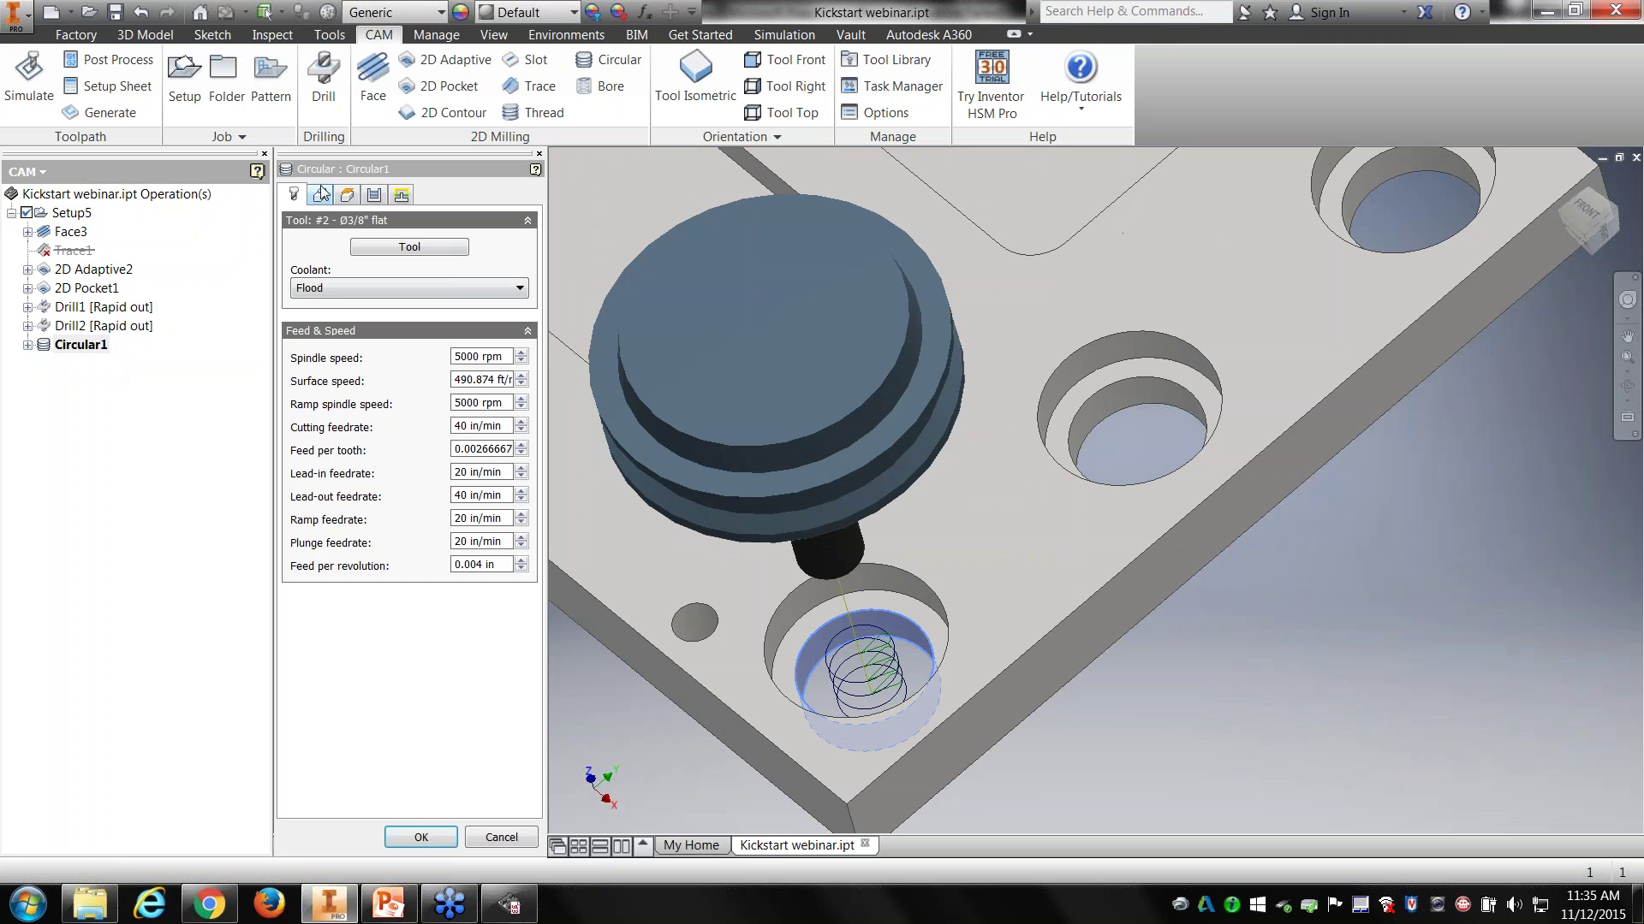
pyautogui.click(320, 195)
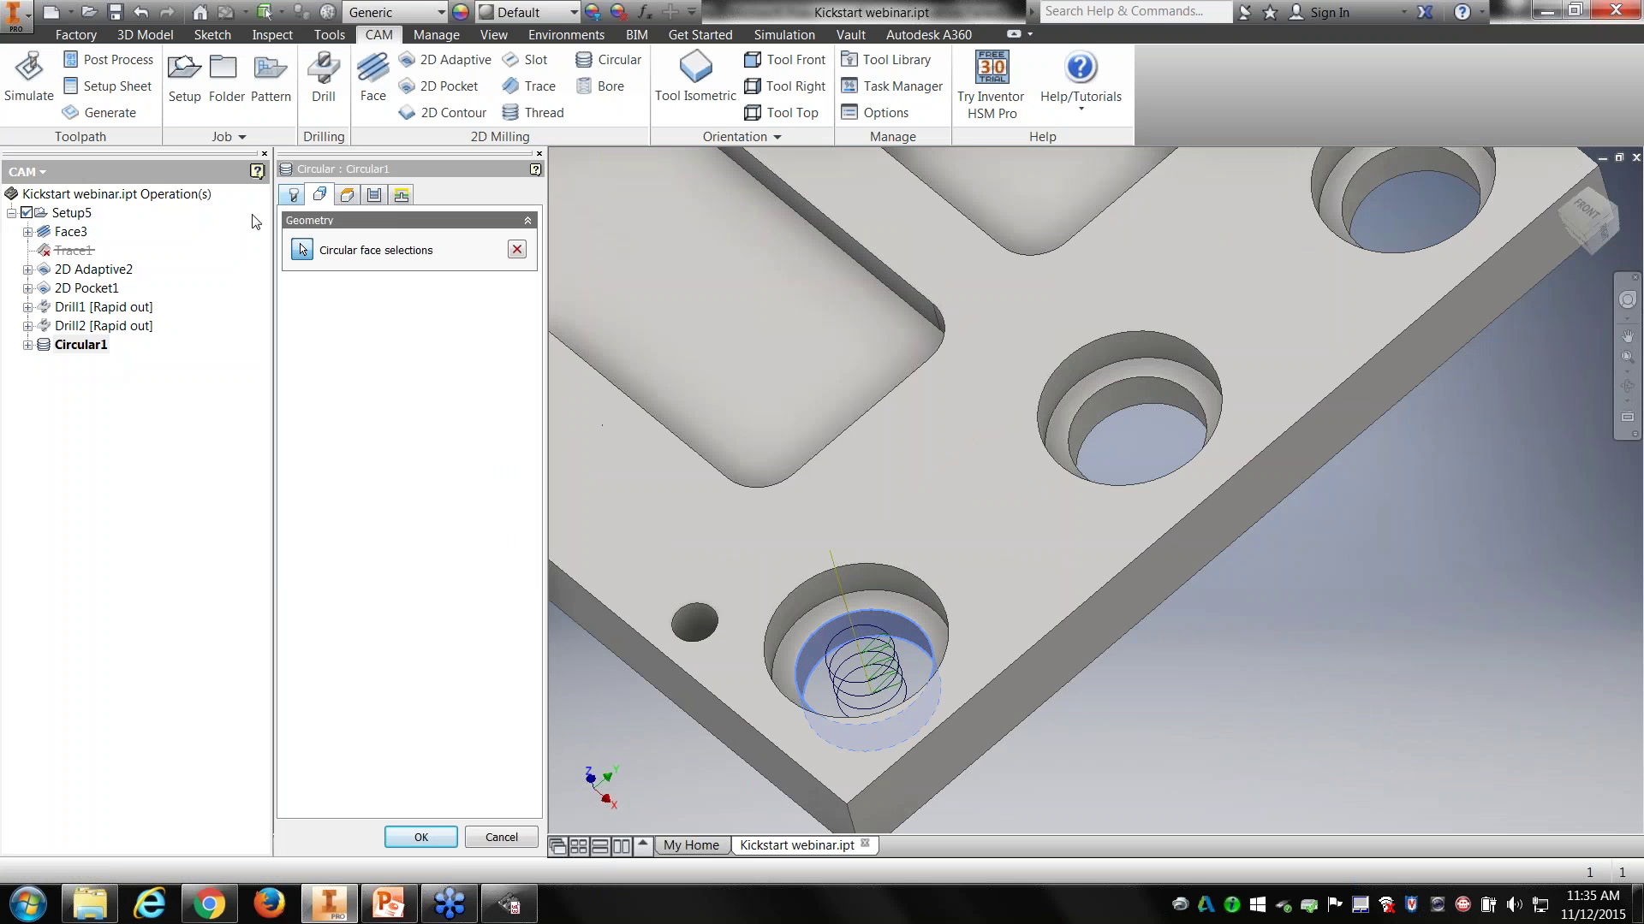
pyautogui.click(1139, 419)
pyautogui.click(1412, 218)
# Step: Add the lower bores of the three counterbored holes at the opposite end of the plate to Circular1 and accept the operation
pyautogui.scroll(-2, 947, 540)
pyautogui.moveTo(847, 540); pyautogui.dragTo(1481, 817, button='middle')
pyautogui.moveTo(633, 299); pyautogui.dragTo(1255, 672, button='middle')
pyautogui.click(1165, 546)
pyautogui.click(1271, 419)
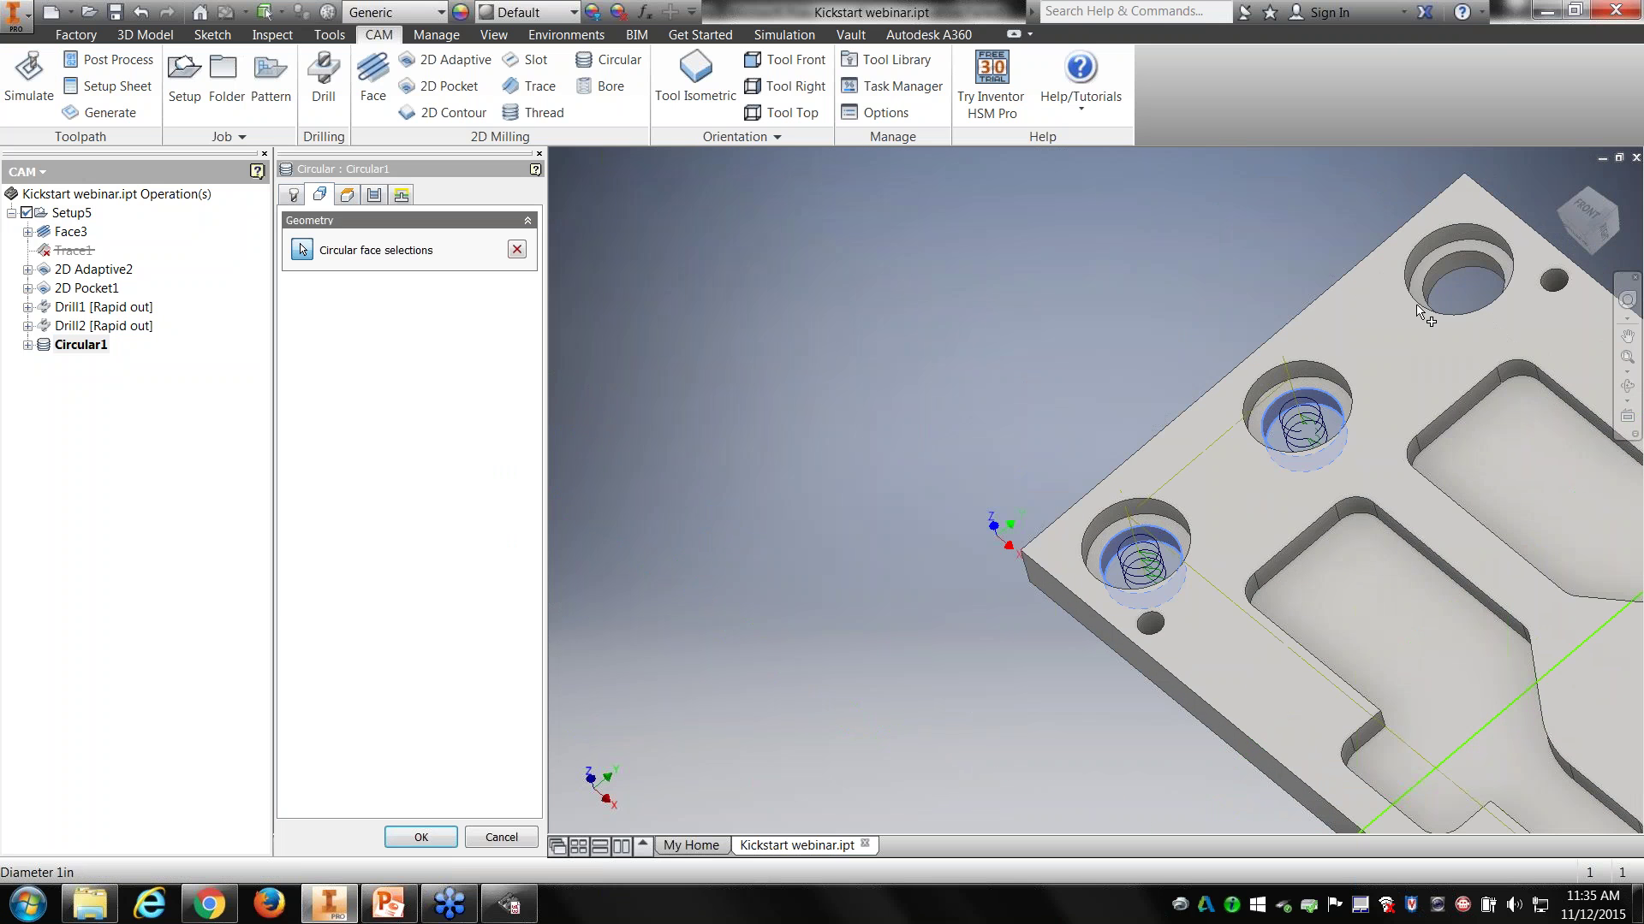
pyautogui.click(1449, 274)
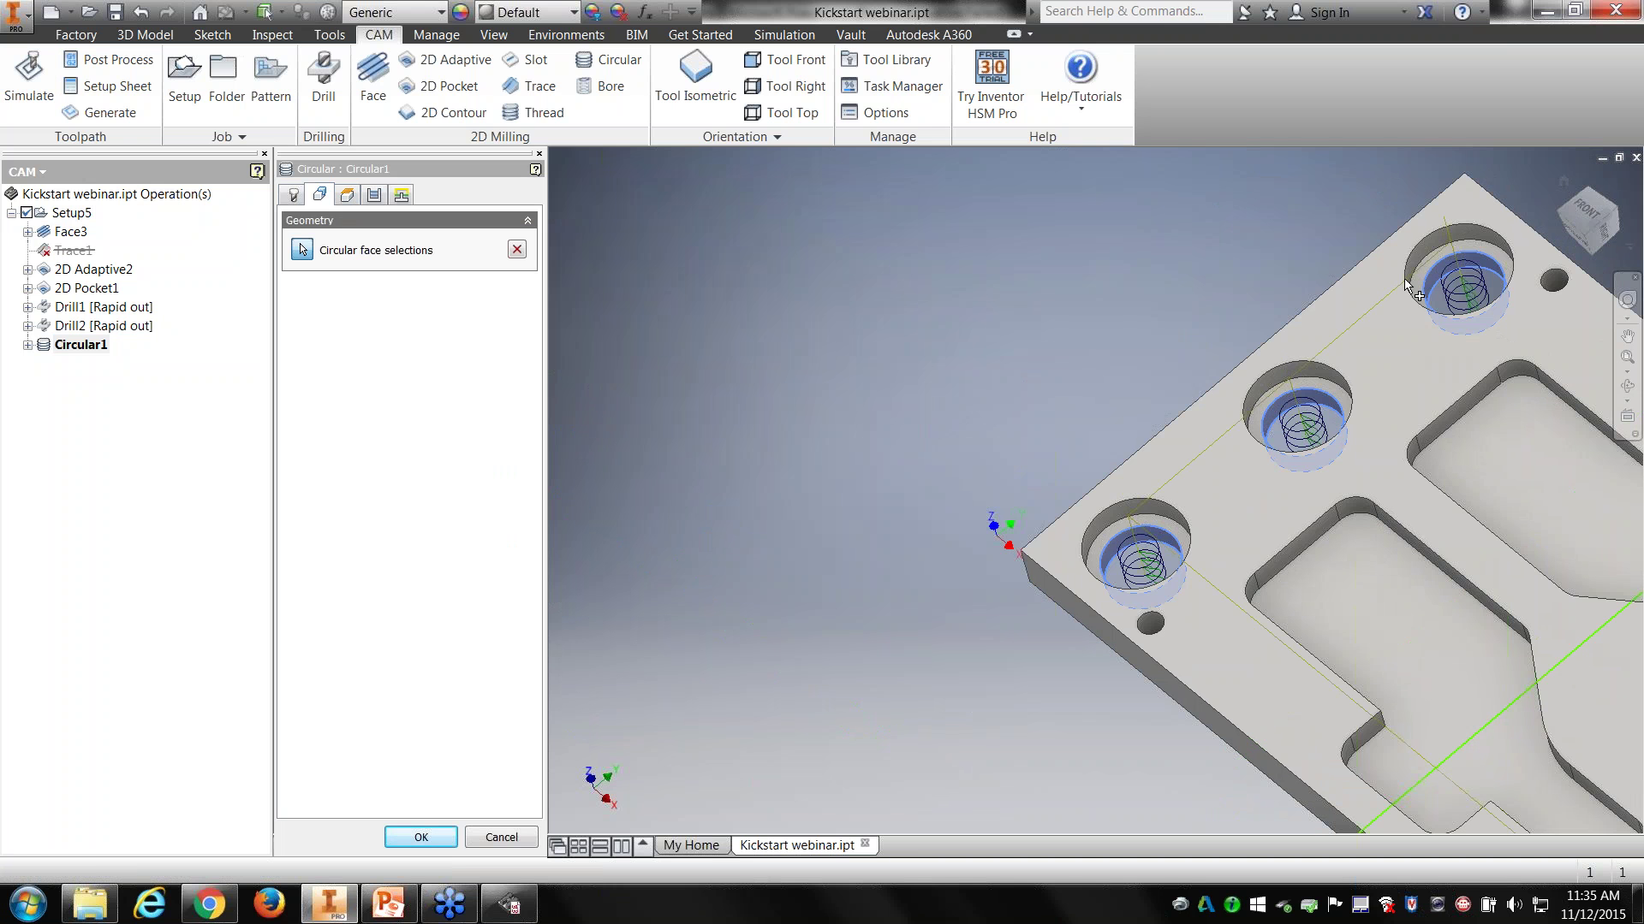
pyautogui.scroll(-3, 1430, 411)
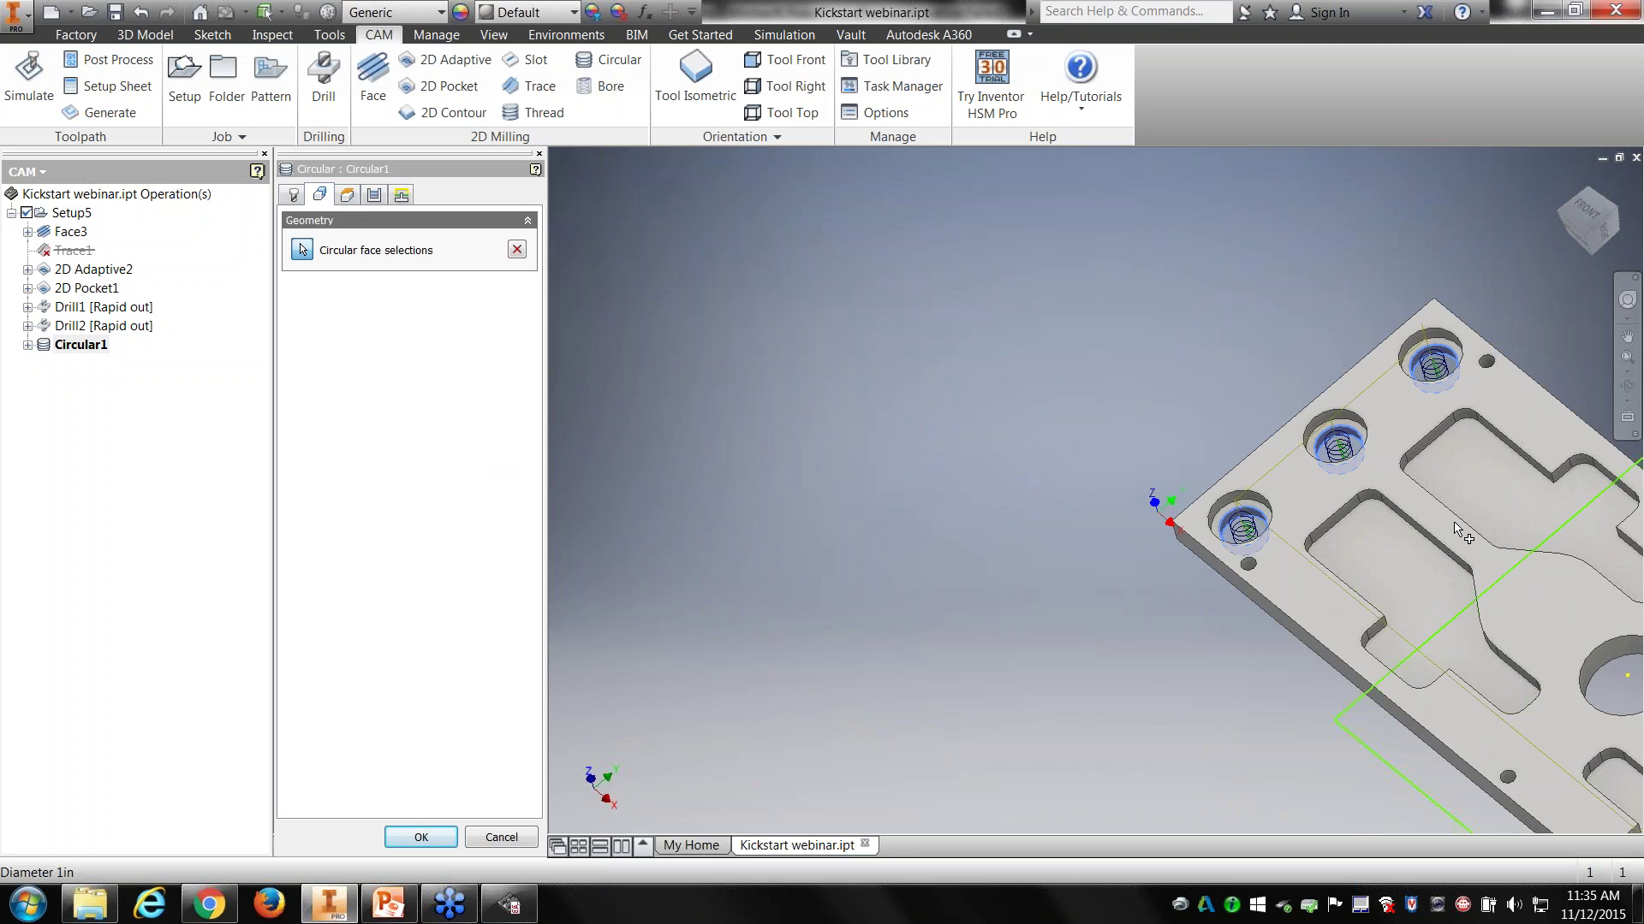
pyautogui.moveTo(1457, 530); pyautogui.dragTo(916, 319, button='middle')
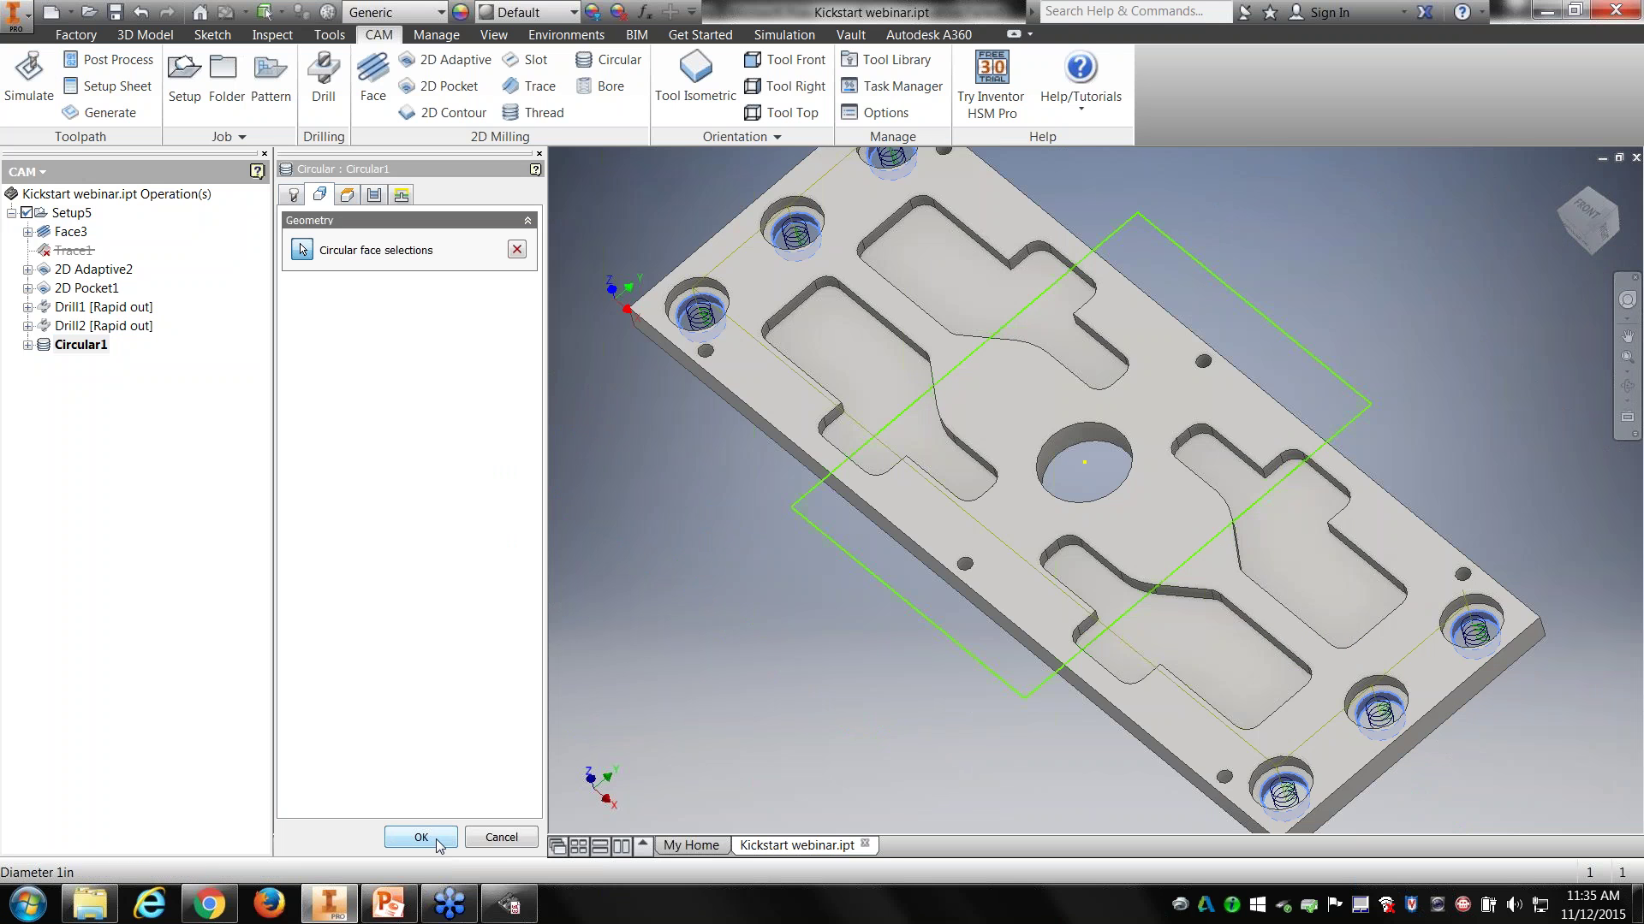
pyautogui.click(422, 837)
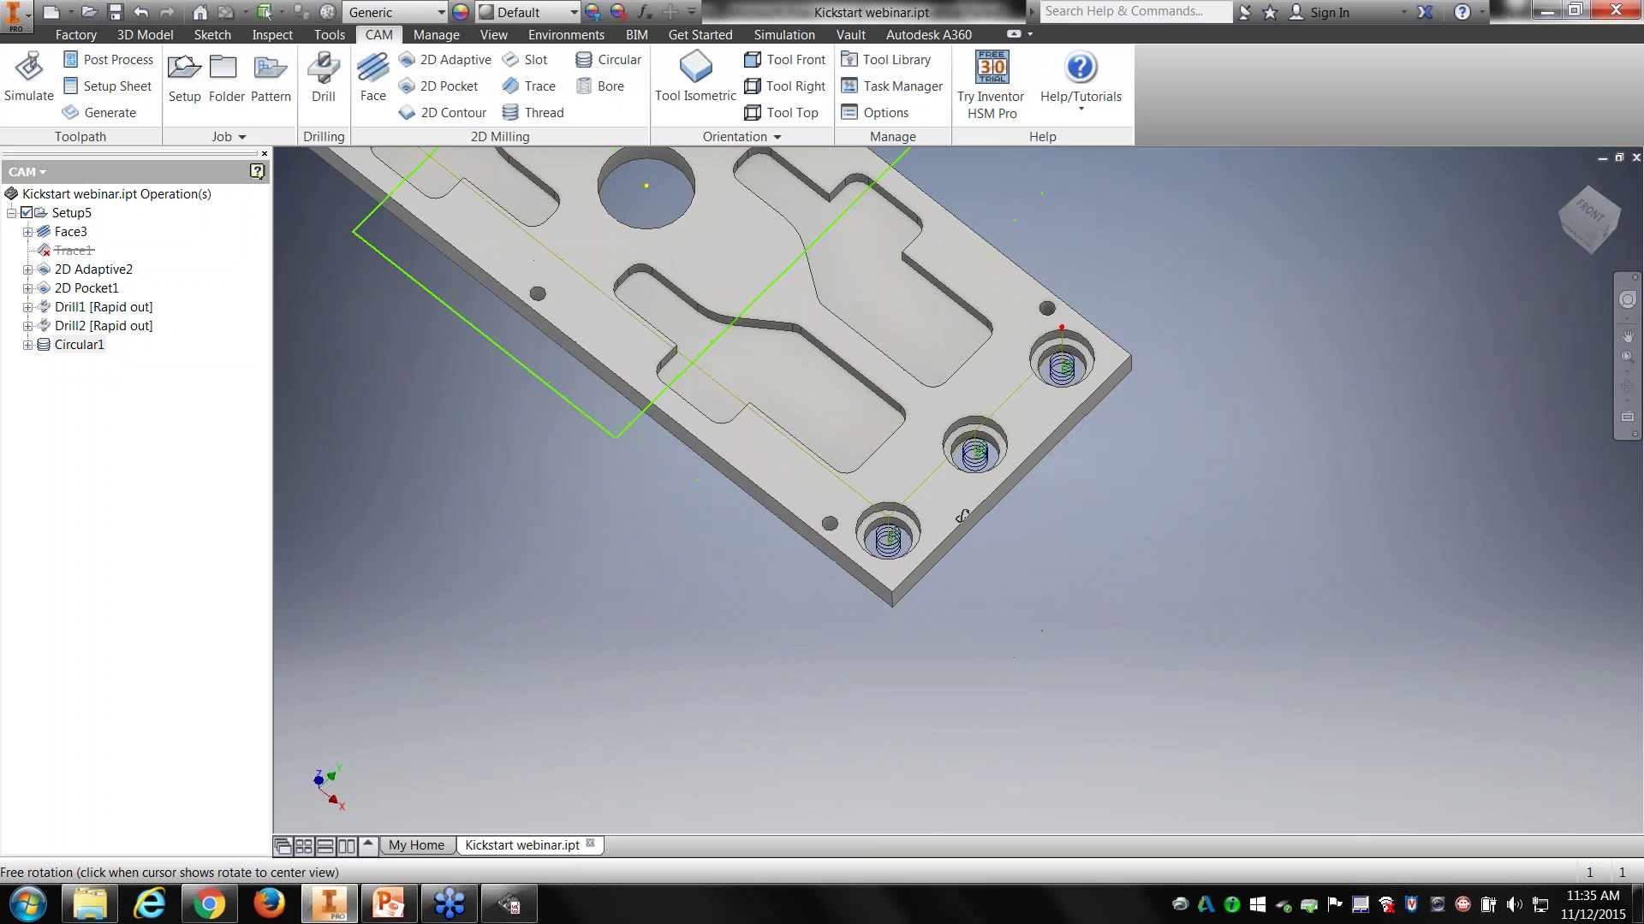
# Step: Start a new Drill operation and set its cycle type to Circular pocket milling
pyautogui.scroll(-10, 906, 522)
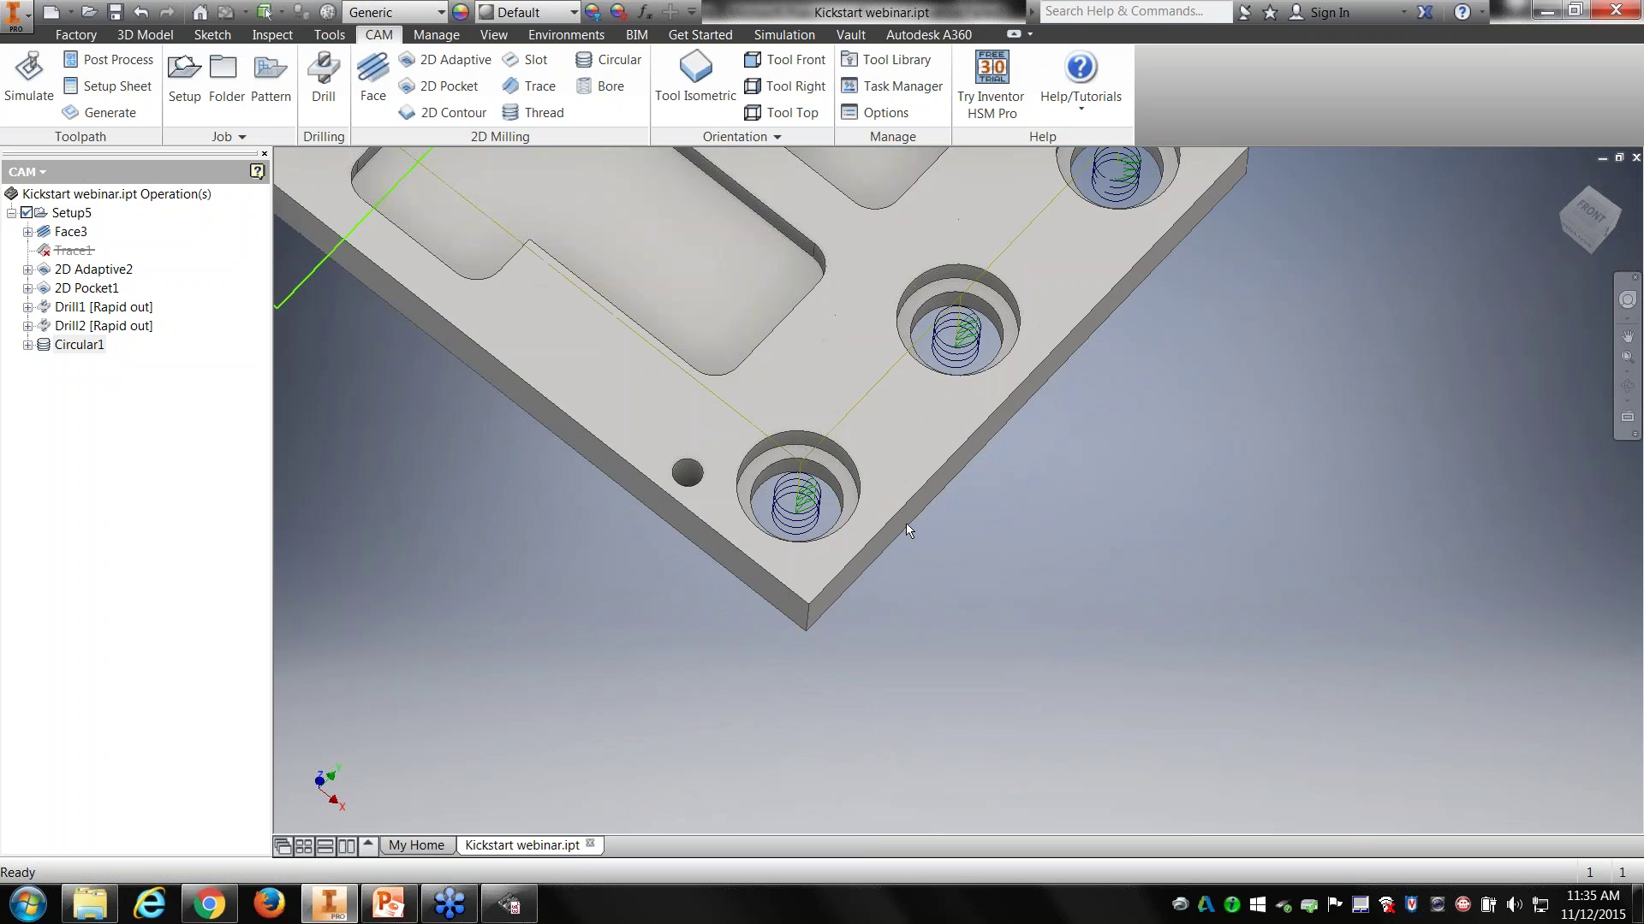
pyautogui.press('F4')
pyautogui.keyDown('shift'); pyautogui.moveTo(995, 488); pyautogui.dragTo(994, 485, button='middle'); pyautogui.keyUp('shift')
pyautogui.moveTo(1383, 510); pyautogui.dragTo(1281, 600, button='middle')
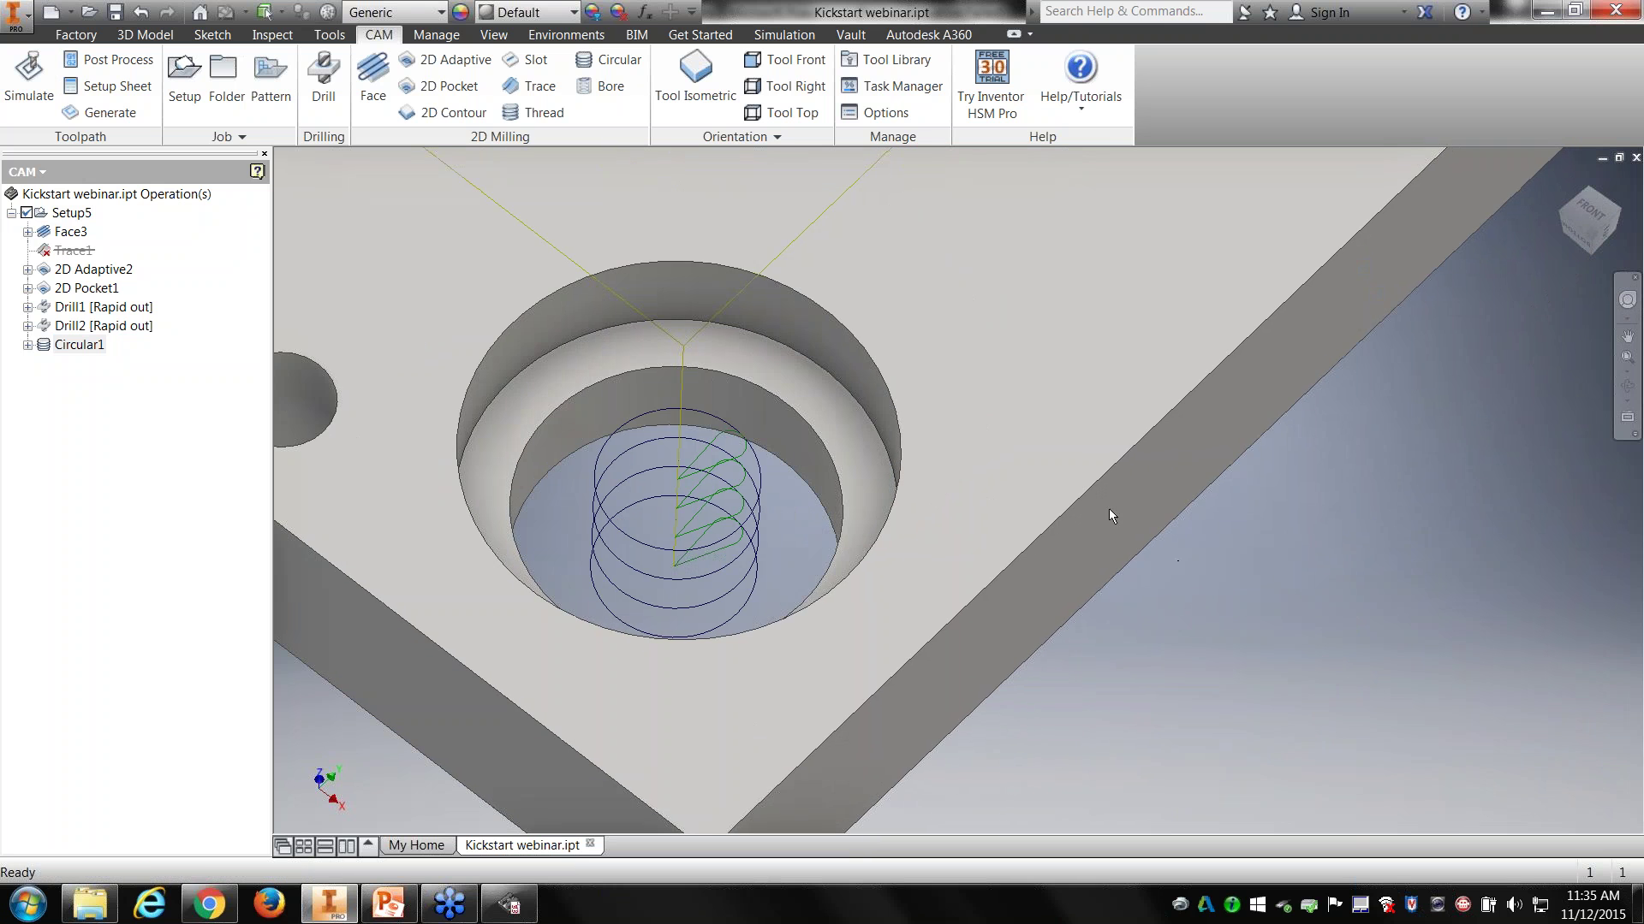
pyautogui.click(329, 77)
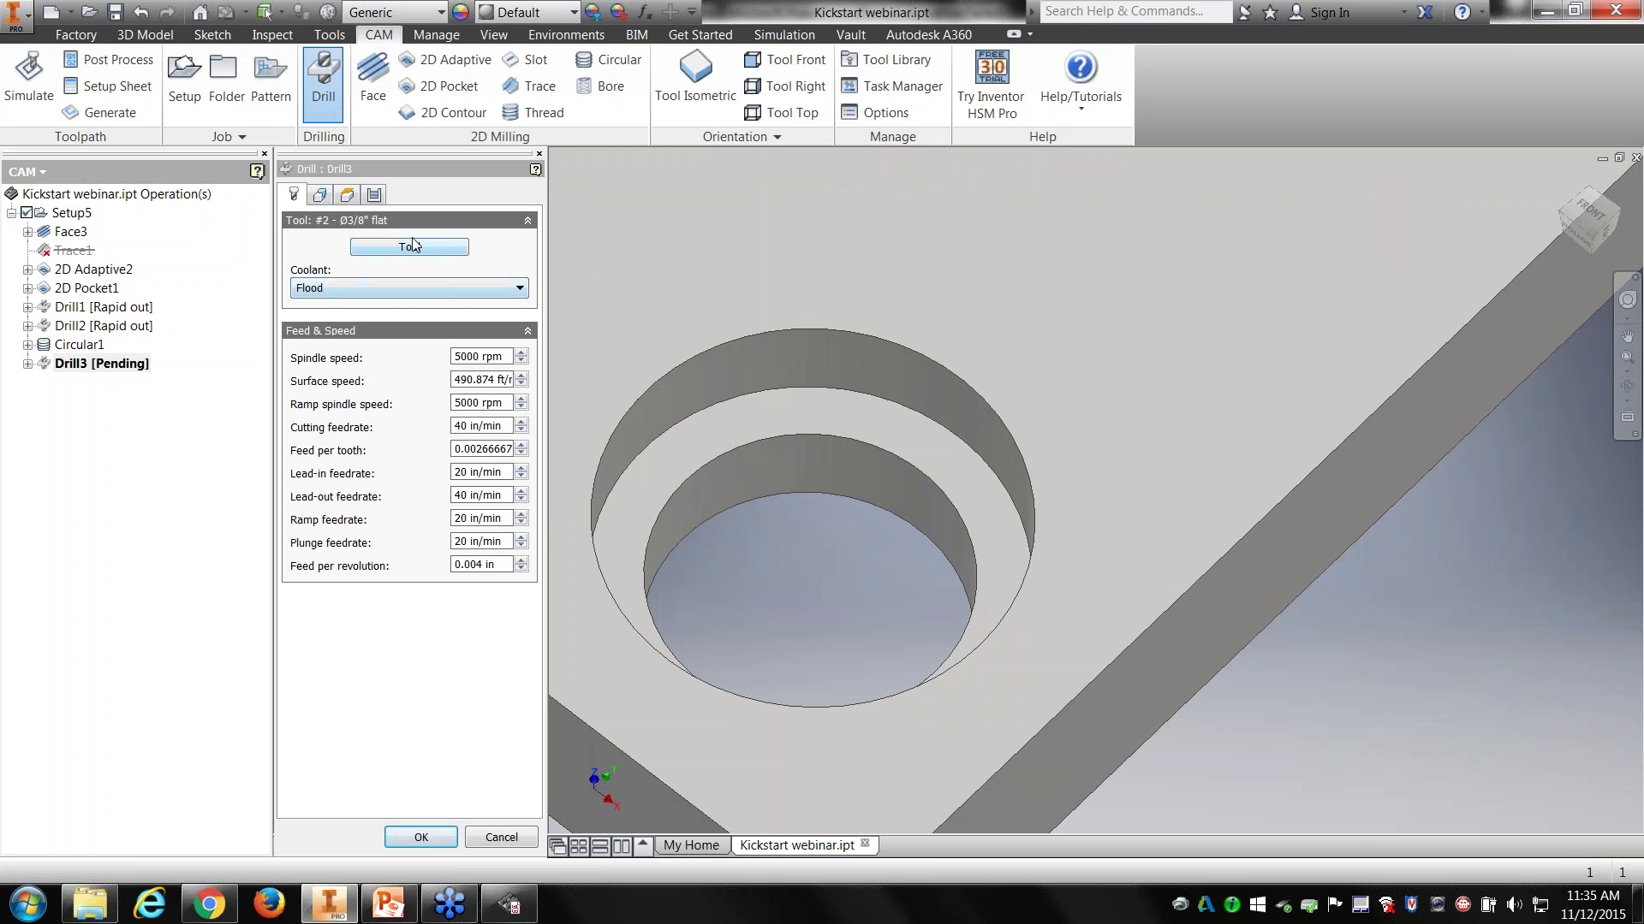
pyautogui.click(373, 195)
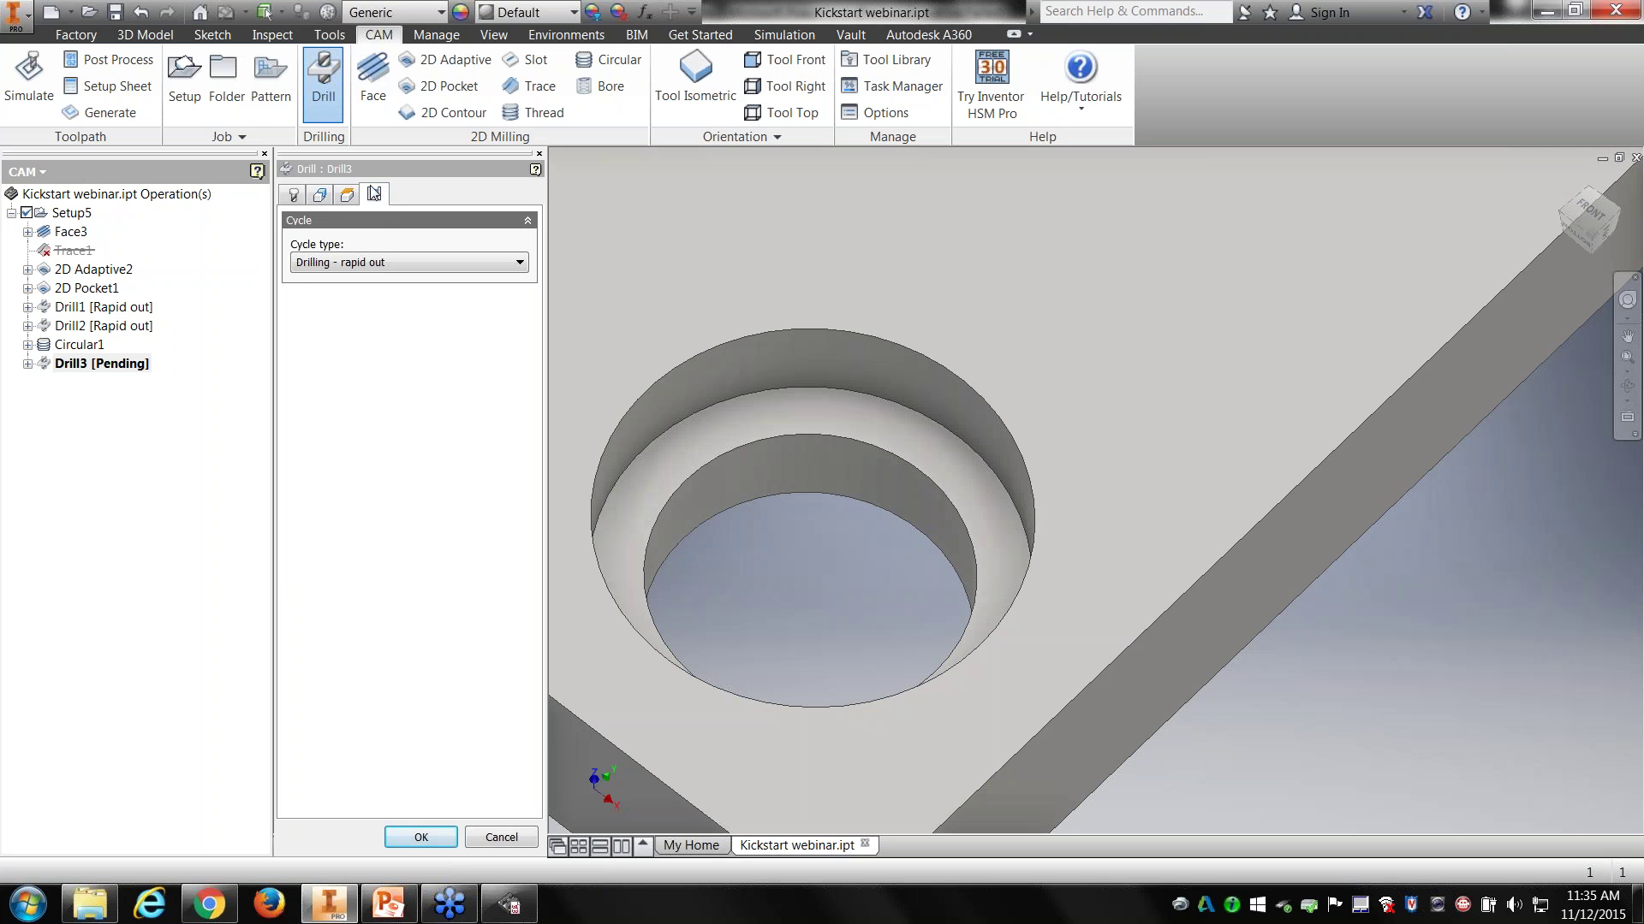
pyautogui.click(319, 264)
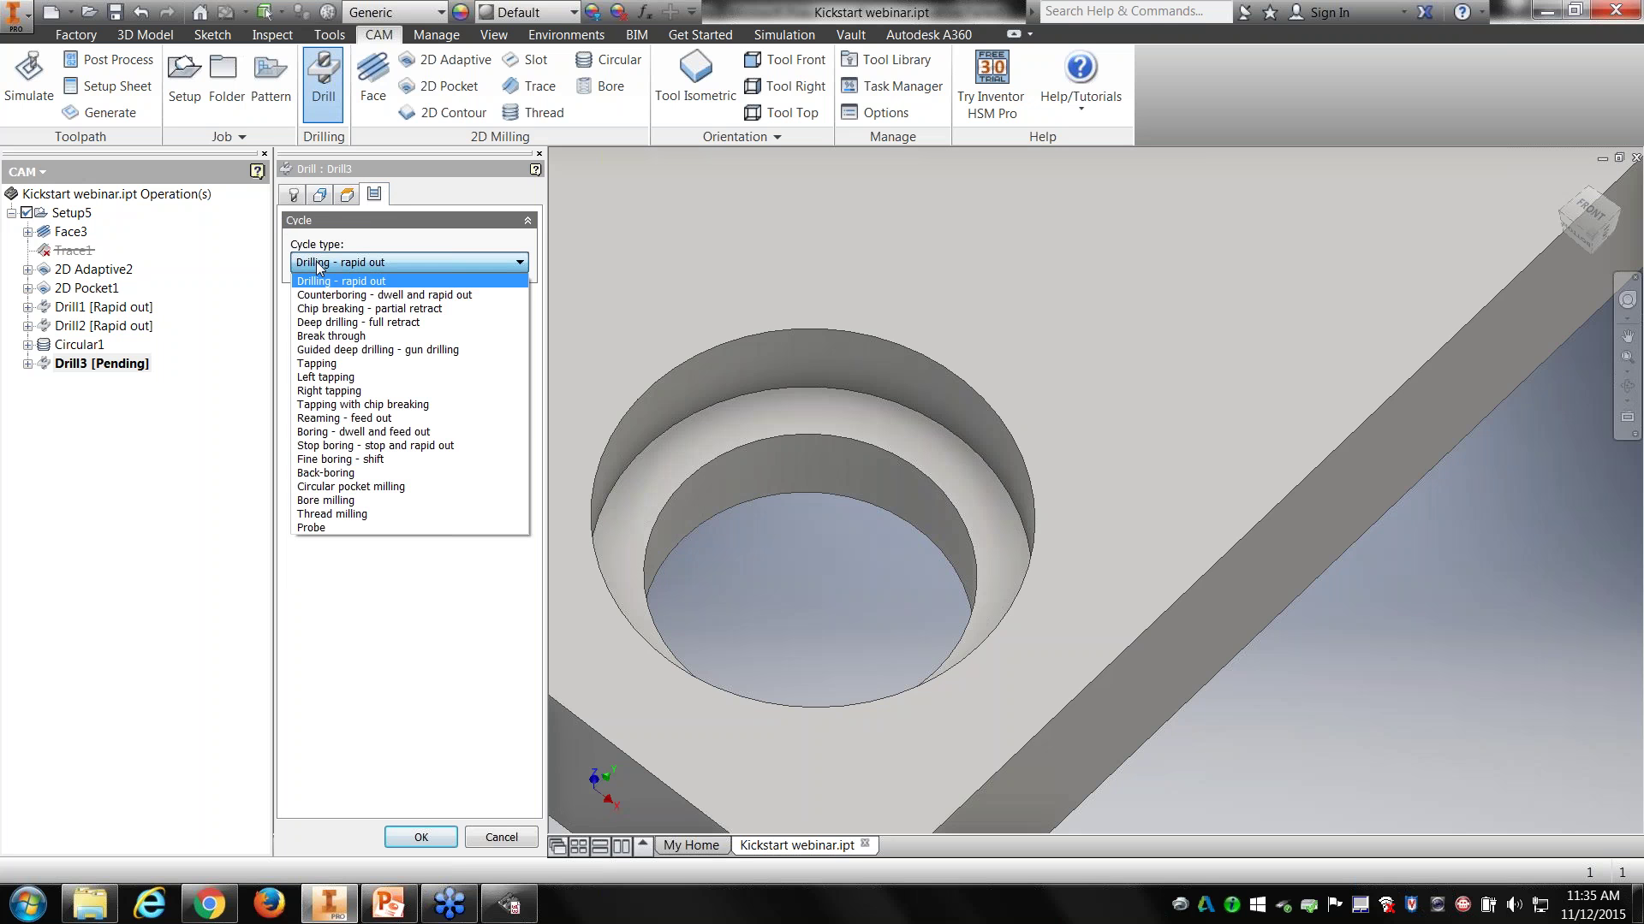
pyautogui.click(333, 487)
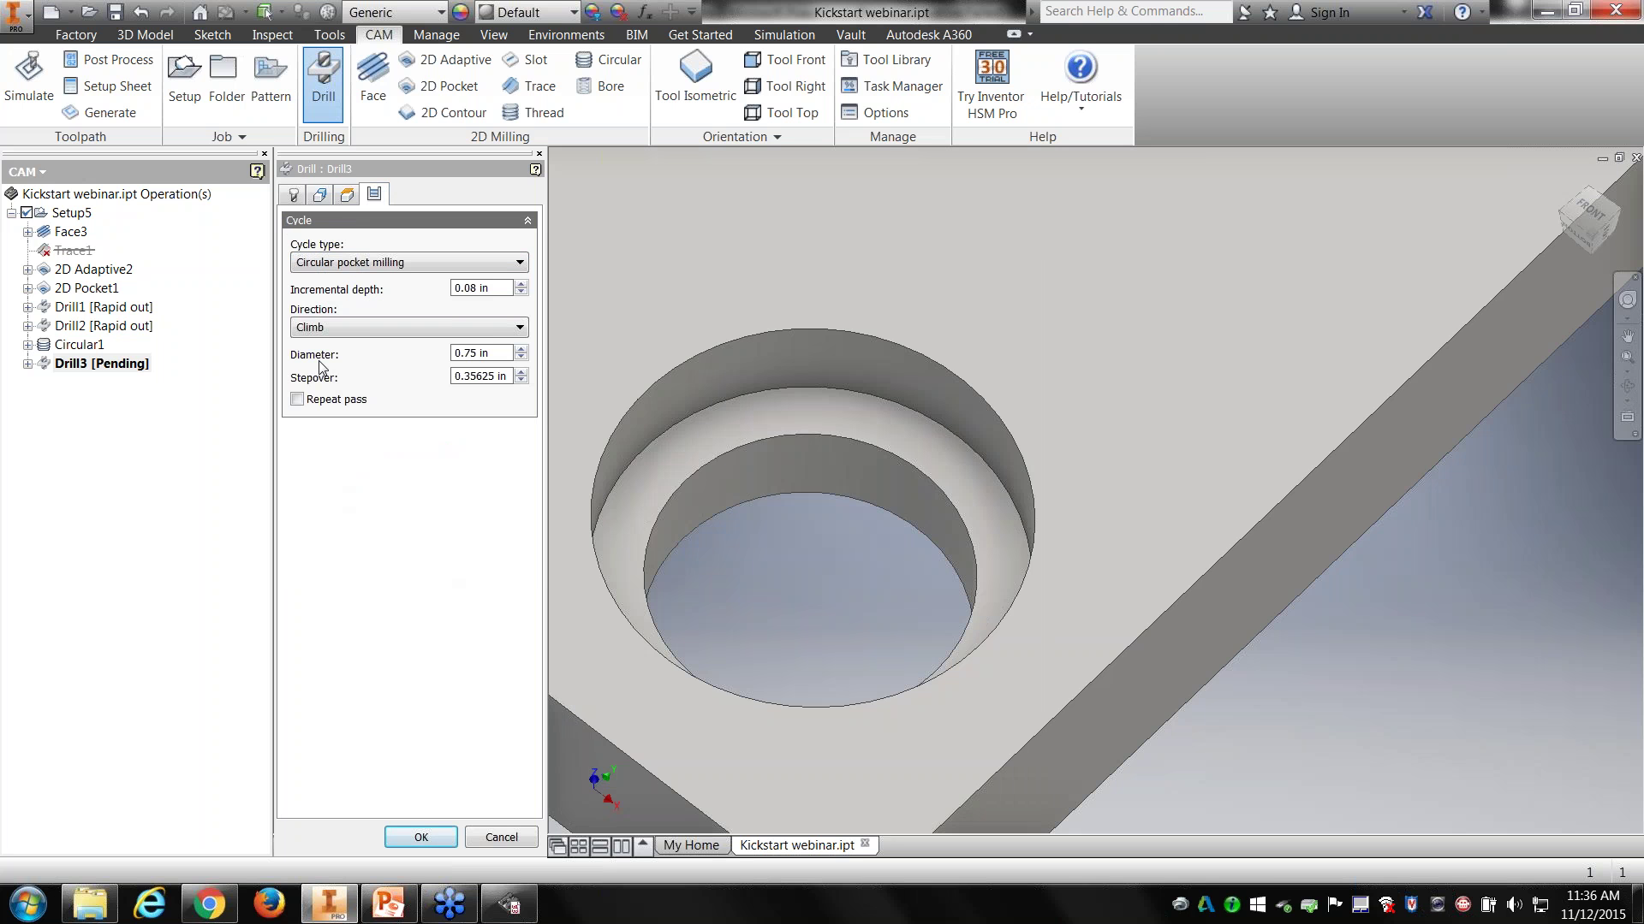
# Step: Review the cycle's diameter and stepover, and set its incremental depth to .1250 in
pyautogui.moveTo(494, 357); pyautogui.dragTo(446, 360)
pyautogui.moveTo(512, 377); pyautogui.dragTo(453, 378)
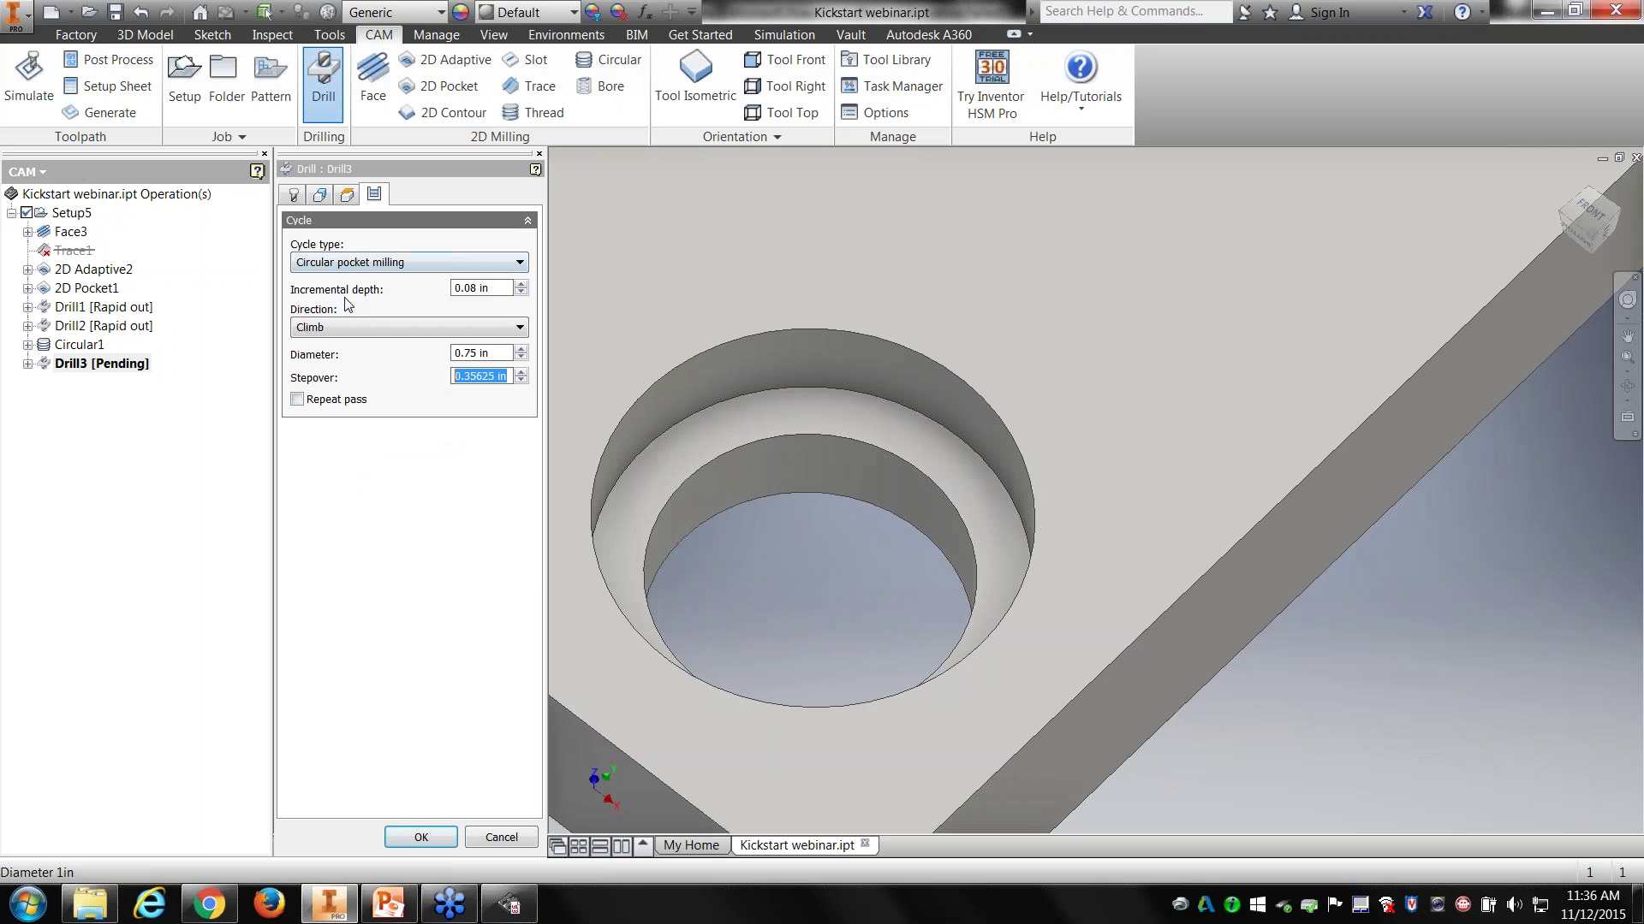
pyautogui.click(504, 294)
pyautogui.write('.1250')
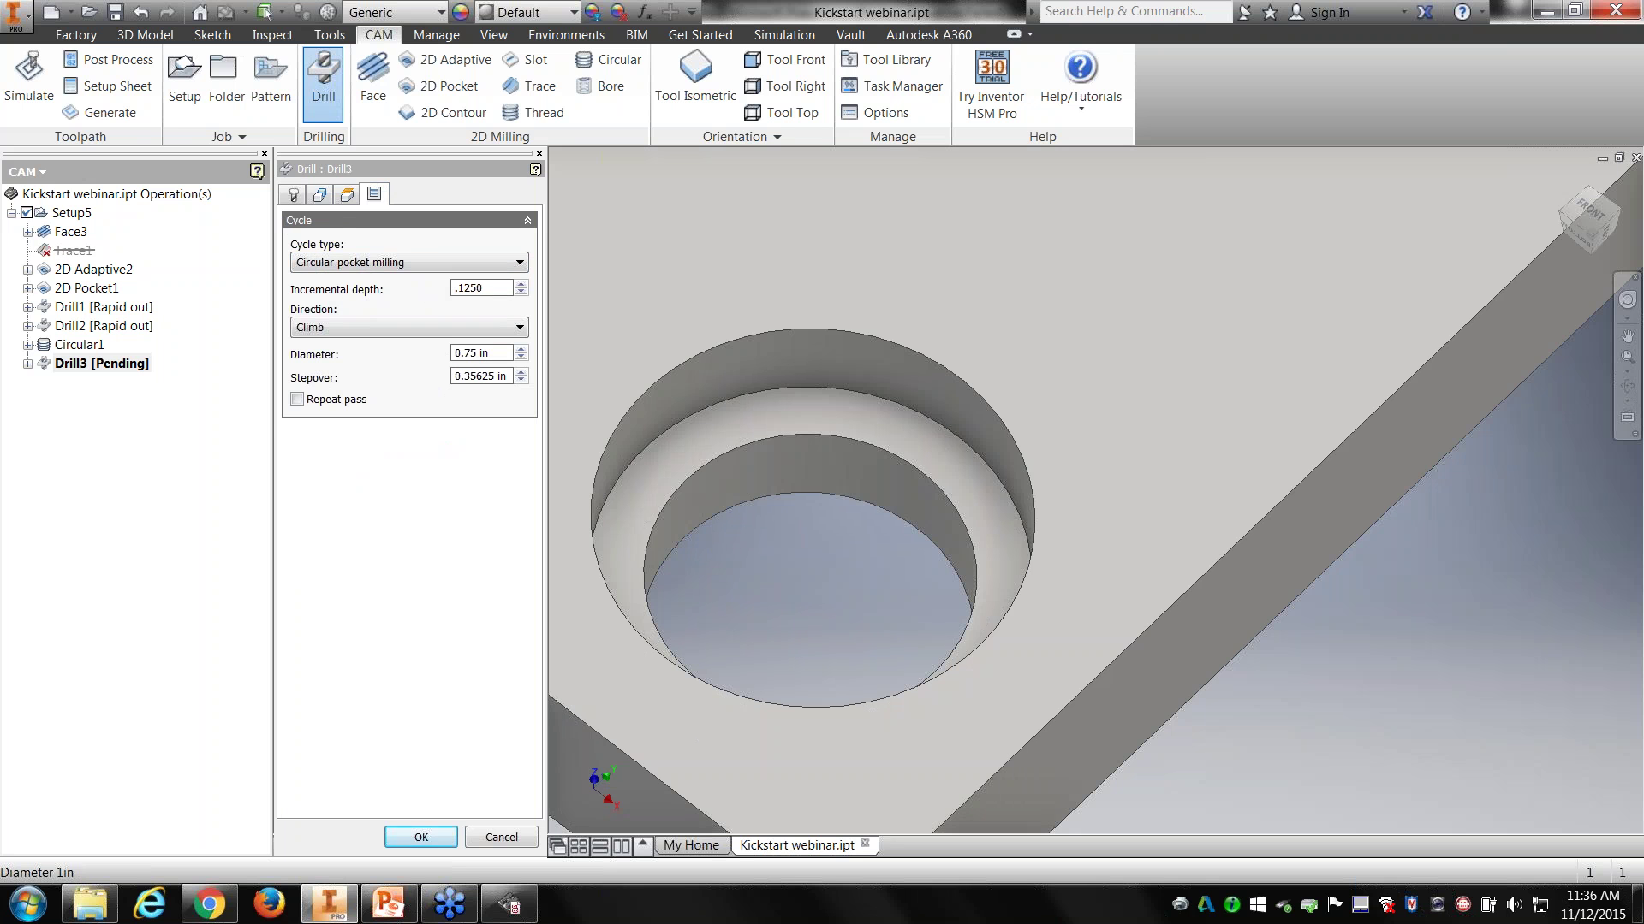
# Step: Select a counterbored hole's lower bore with Auto-merge hole segments and Select same diameter enabled, and accept the drilling operation
pyautogui.click(834, 485)
pyautogui.scroll(-3, 833, 484)
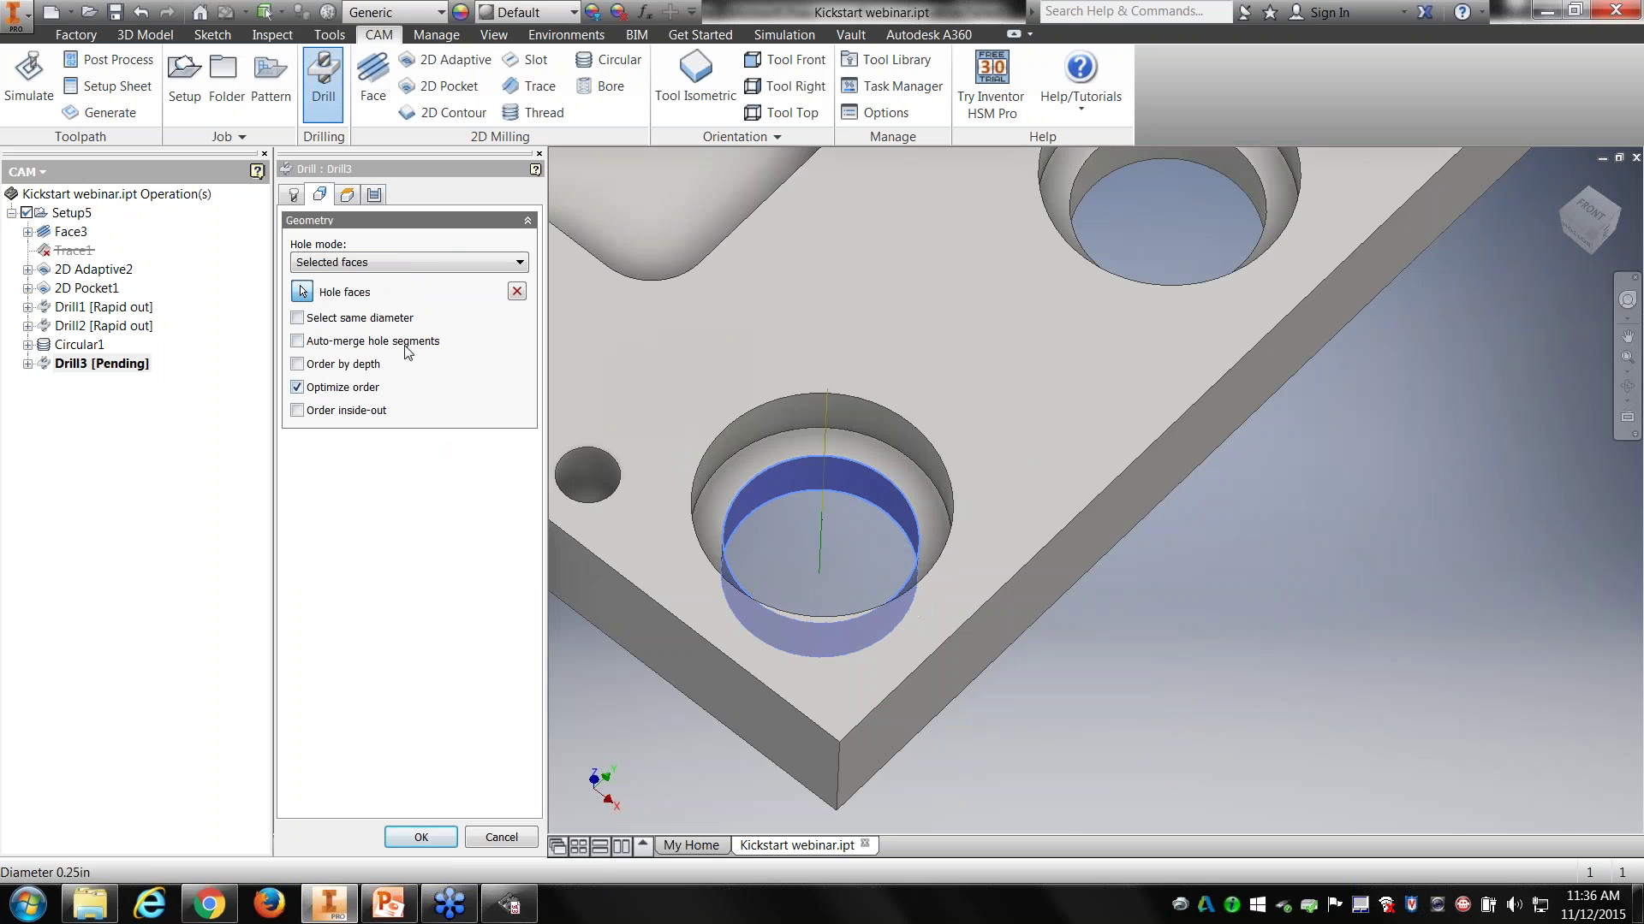
pyautogui.click(382, 342)
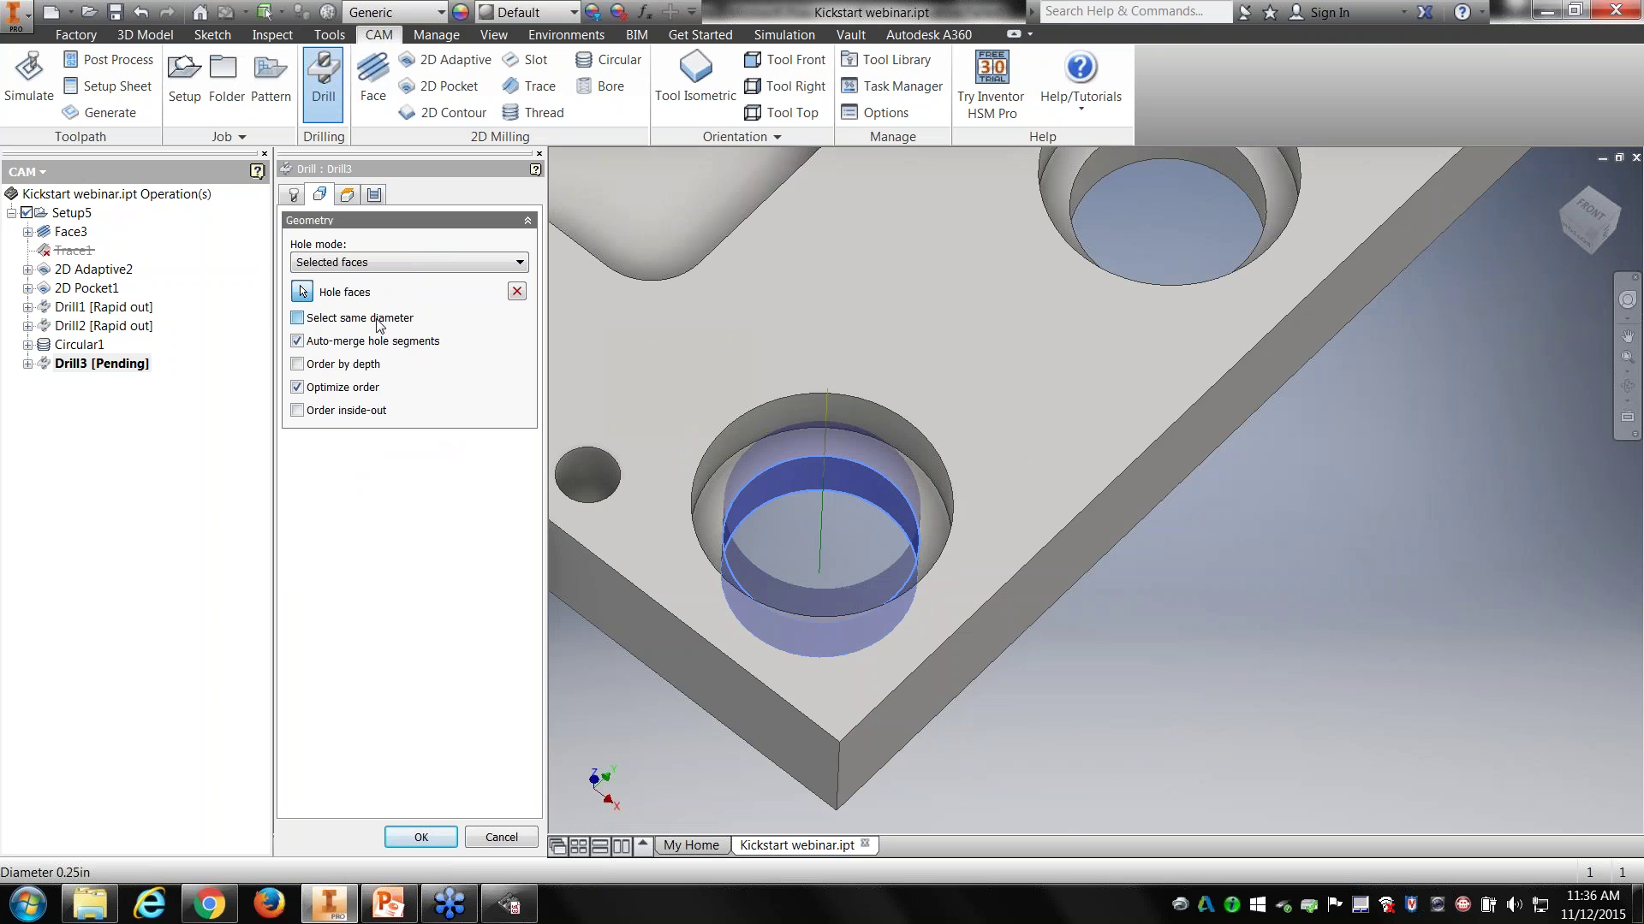
pyautogui.click(380, 321)
pyautogui.scroll(-3, 1007, 456)
pyautogui.moveTo(1008, 455); pyautogui.dragTo(1130, 659, button='middle')
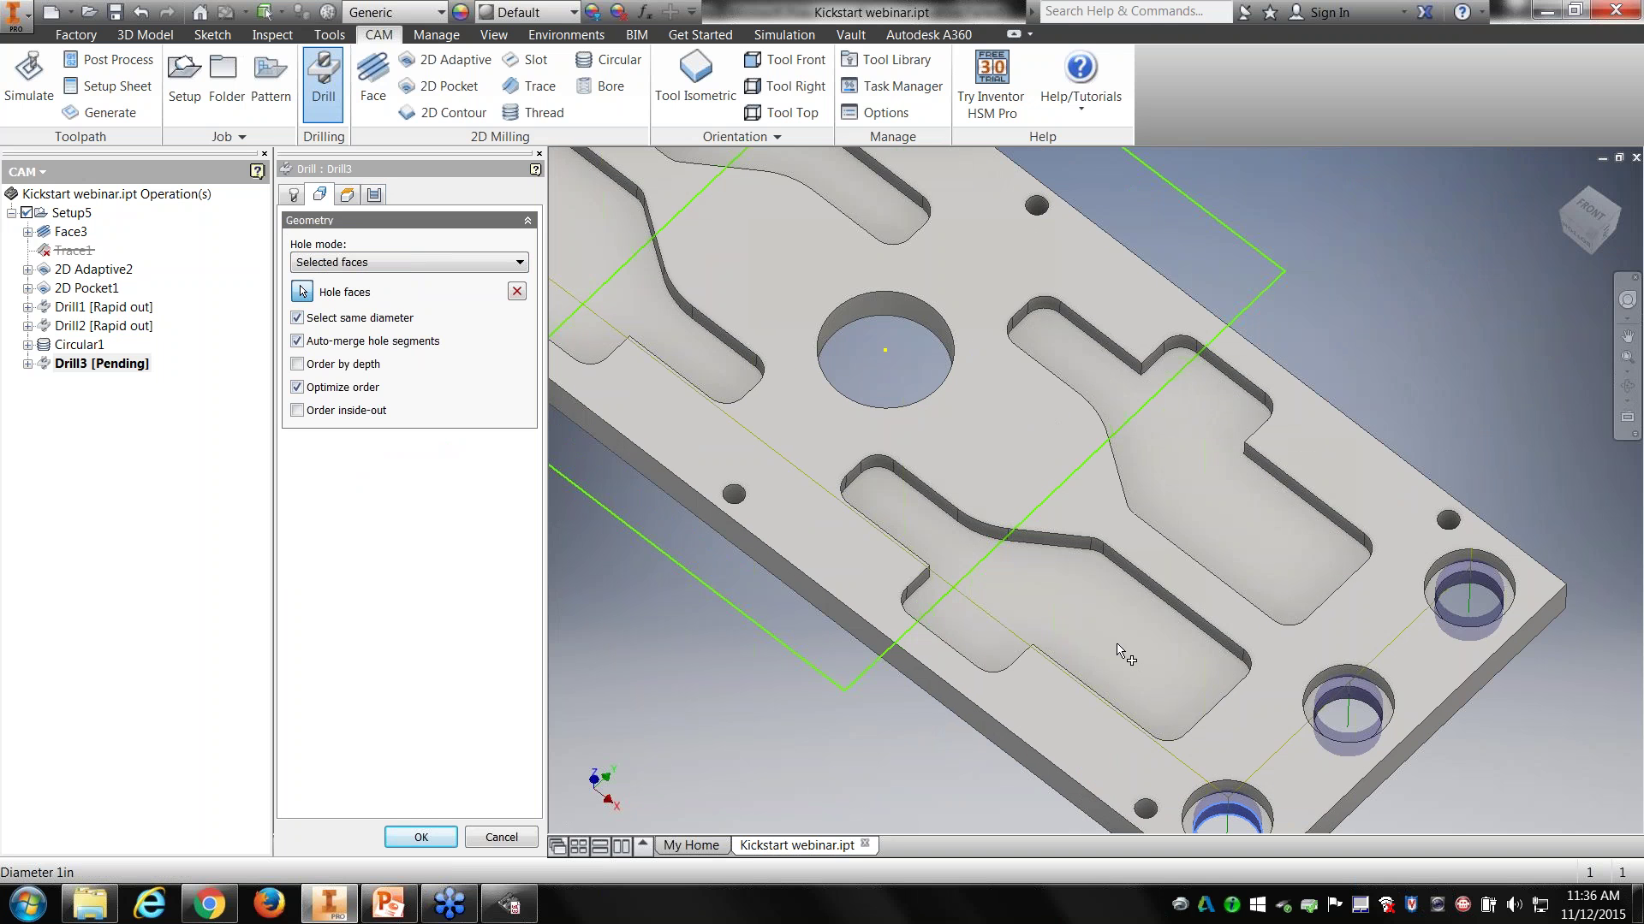
pyautogui.click(419, 837)
# Step: Simulate Drill2 and Drill3 together and speed up the playback
pyautogui.scroll(5, 1024, 614)
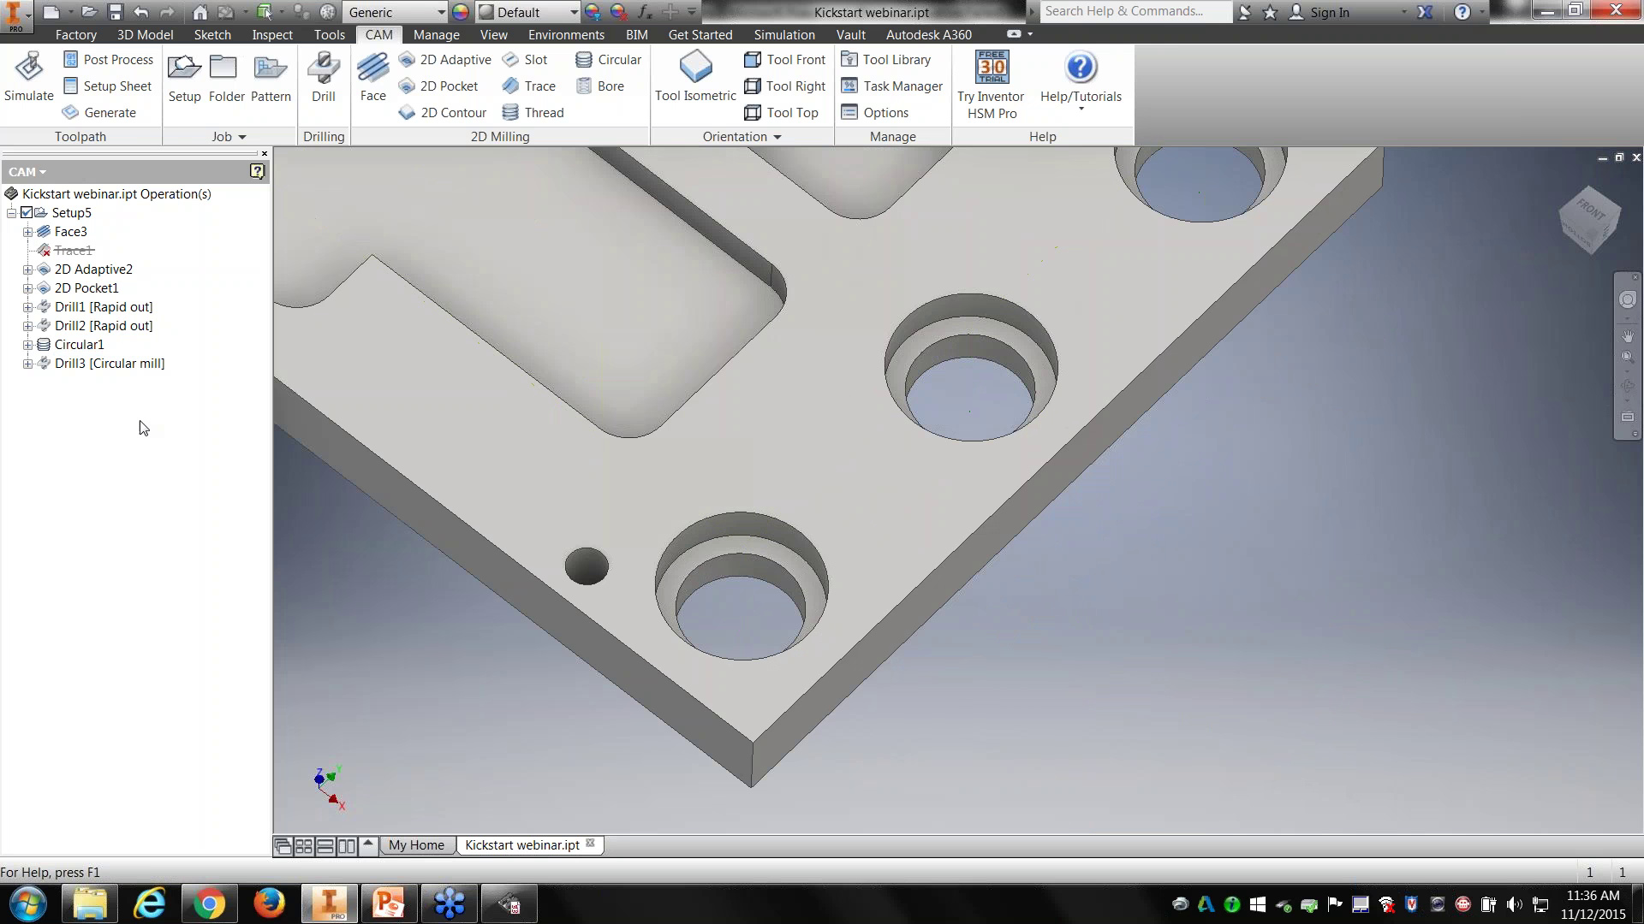
pyautogui.keyDown('ctrl'); pyautogui.click(97, 327); pyautogui.keyUp('ctrl')
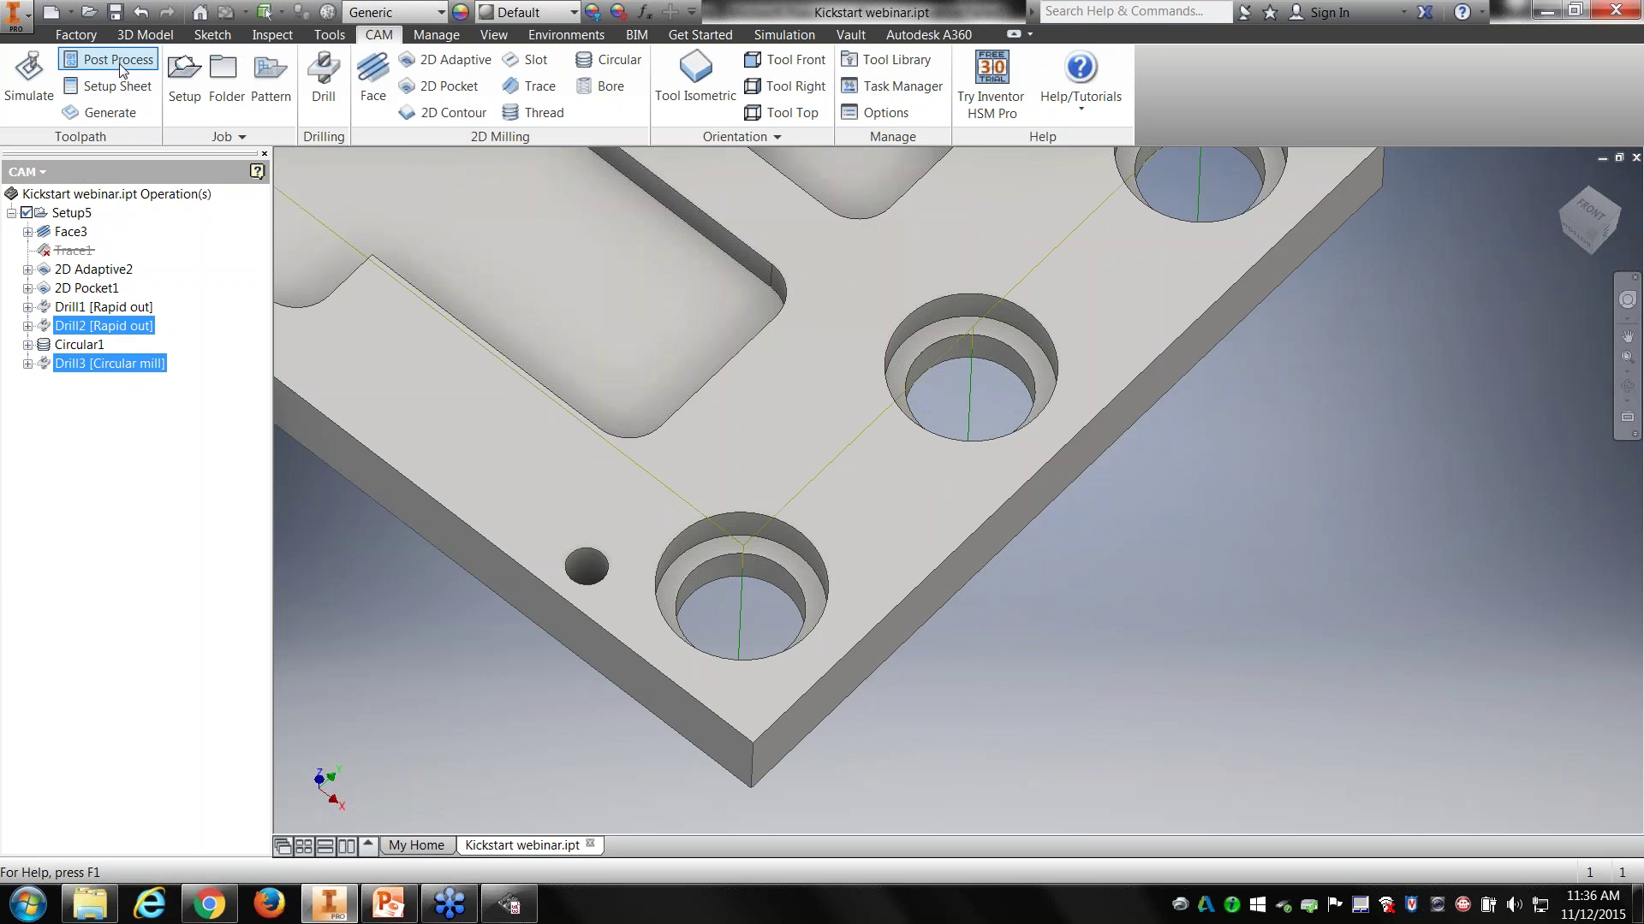
pyautogui.click(48, 75)
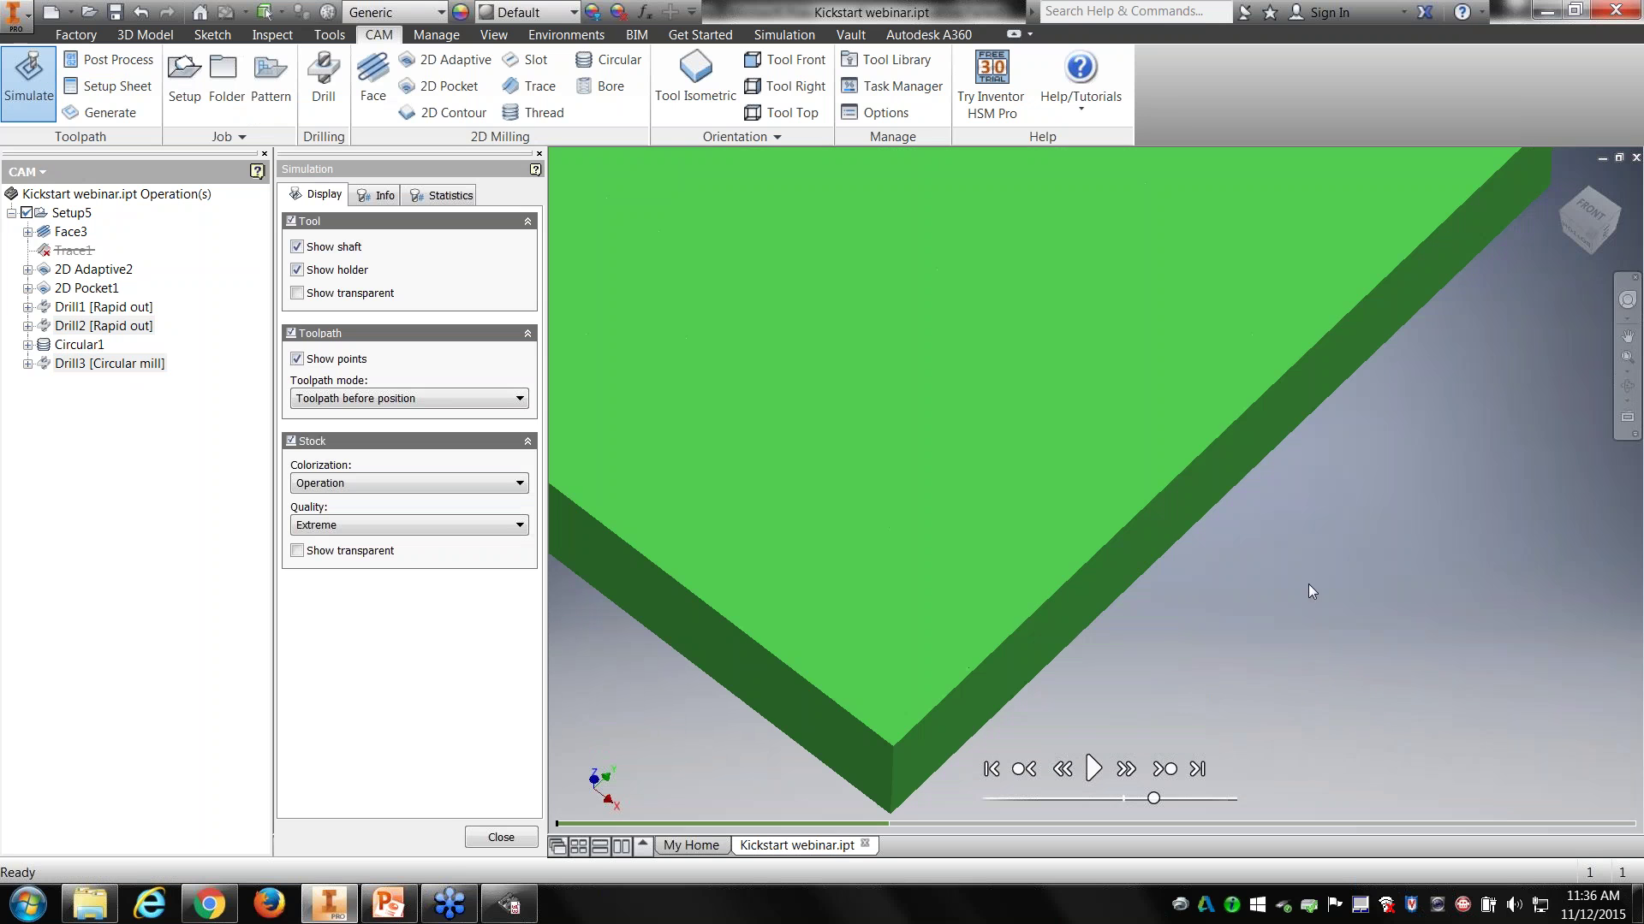
pyautogui.click(1094, 765)
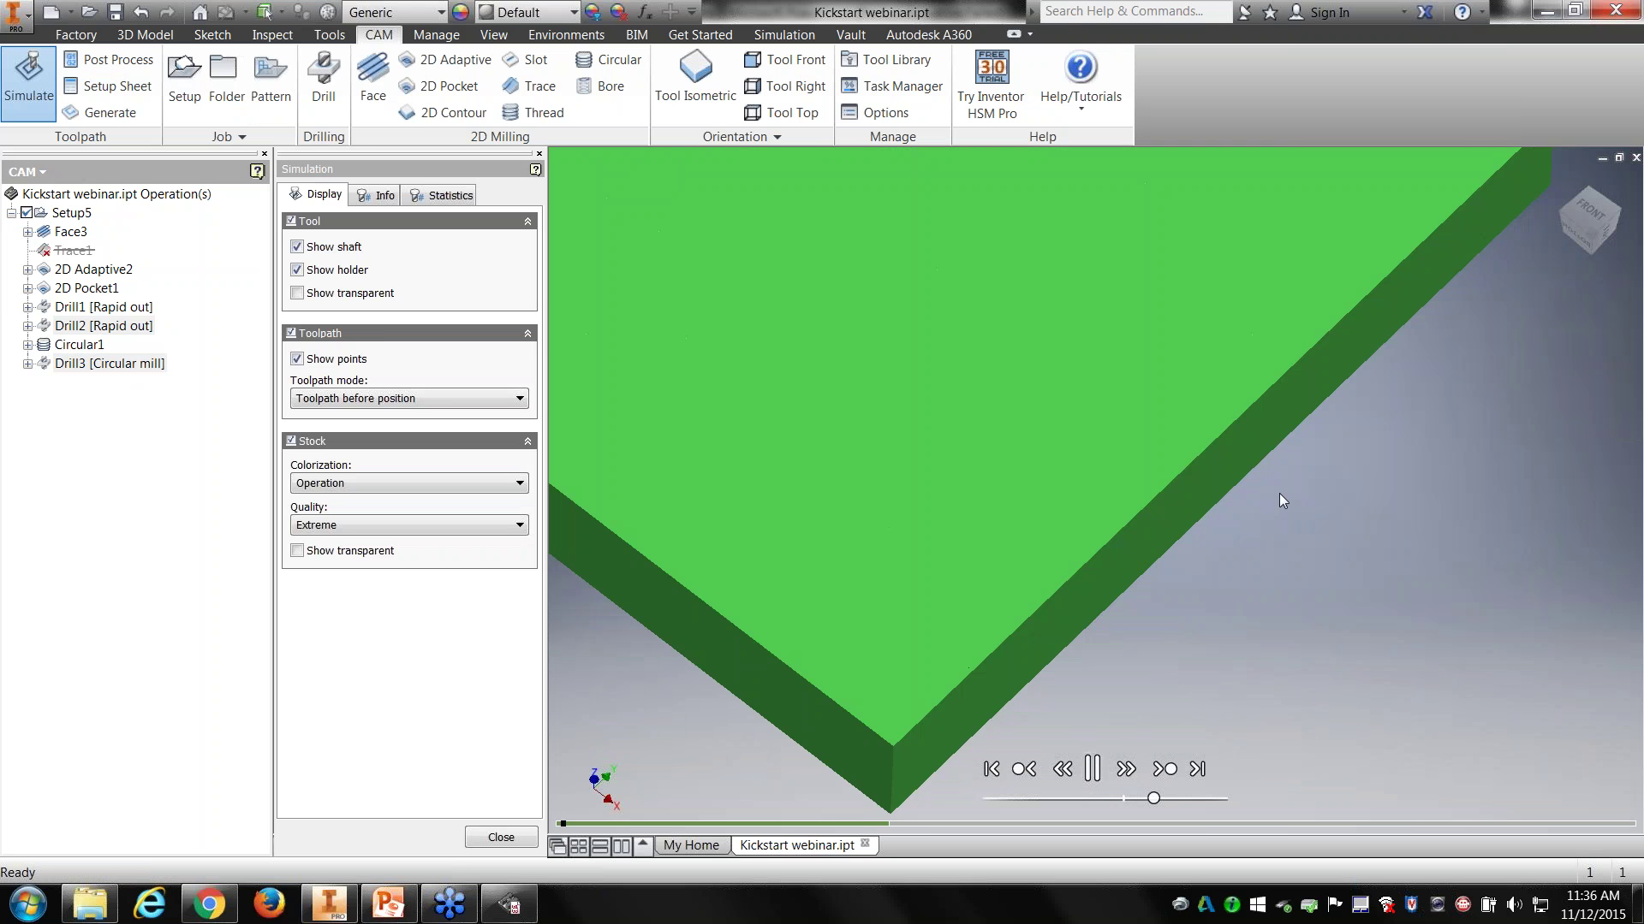
pyautogui.scroll(-3, 1277, 512)
pyautogui.scroll(-3, 1097, 389)
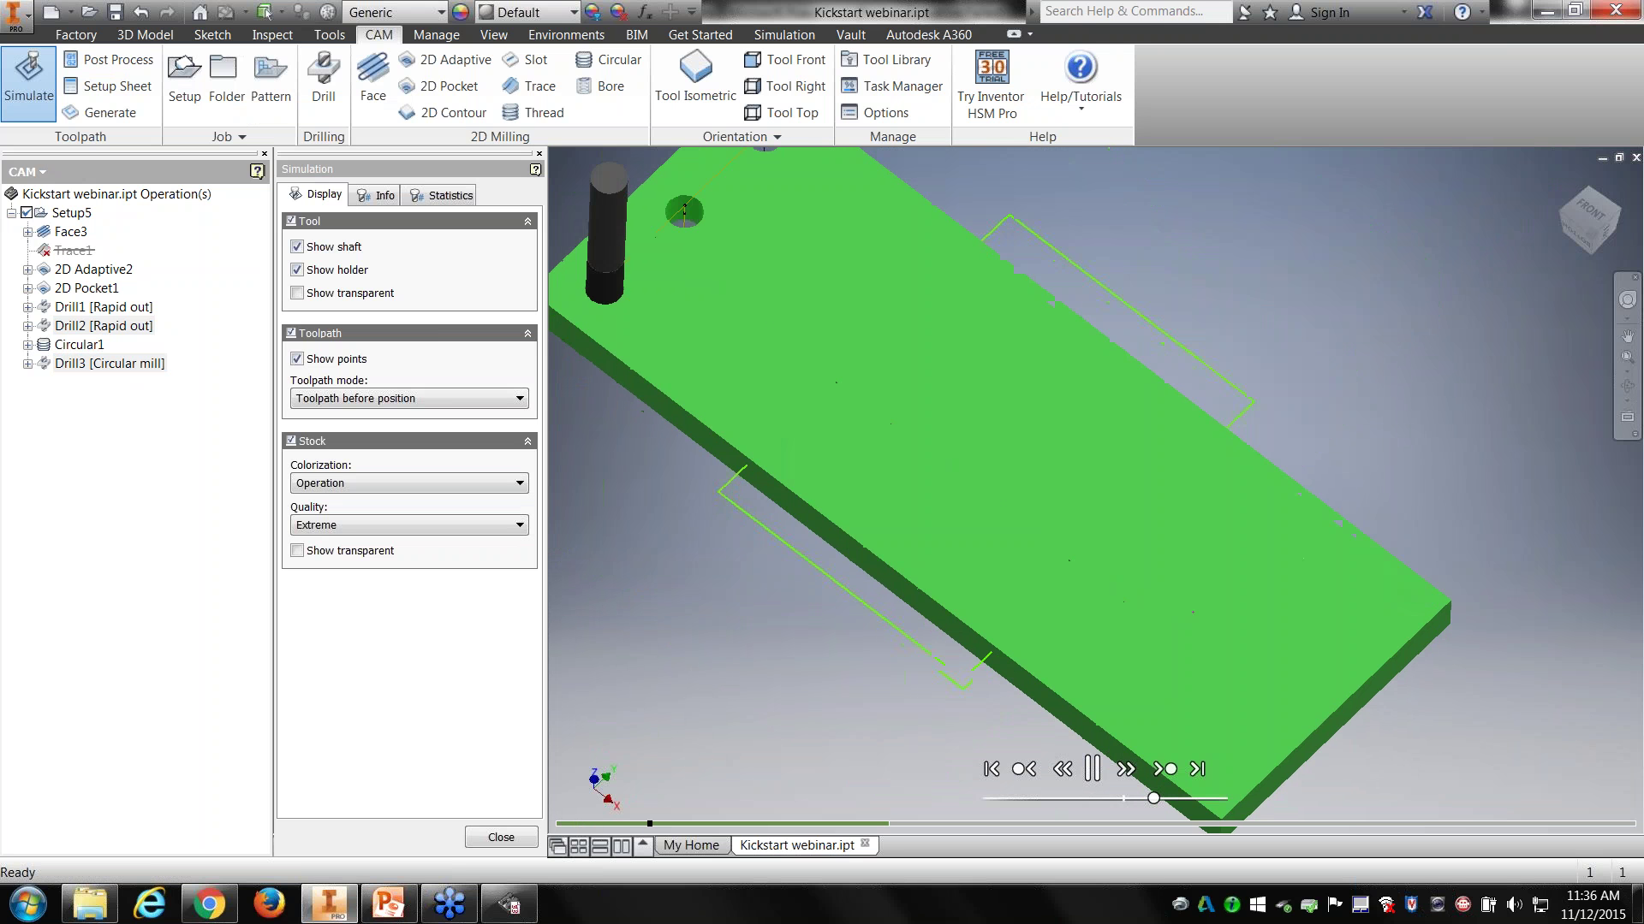
pyautogui.click(1183, 798)
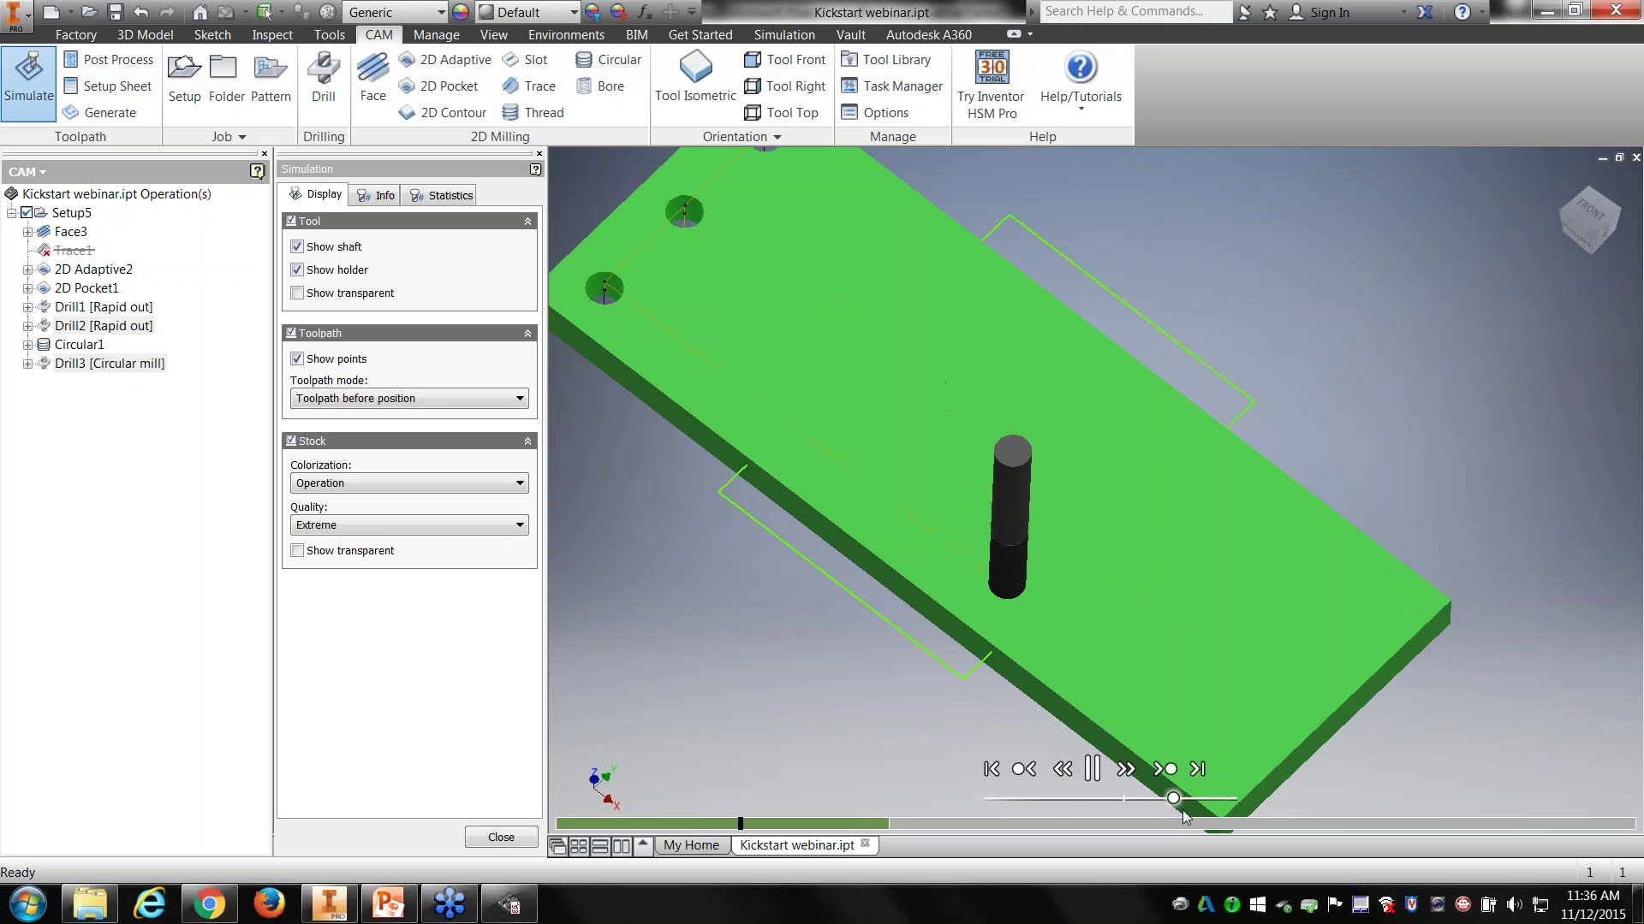
pyautogui.click(1209, 799)
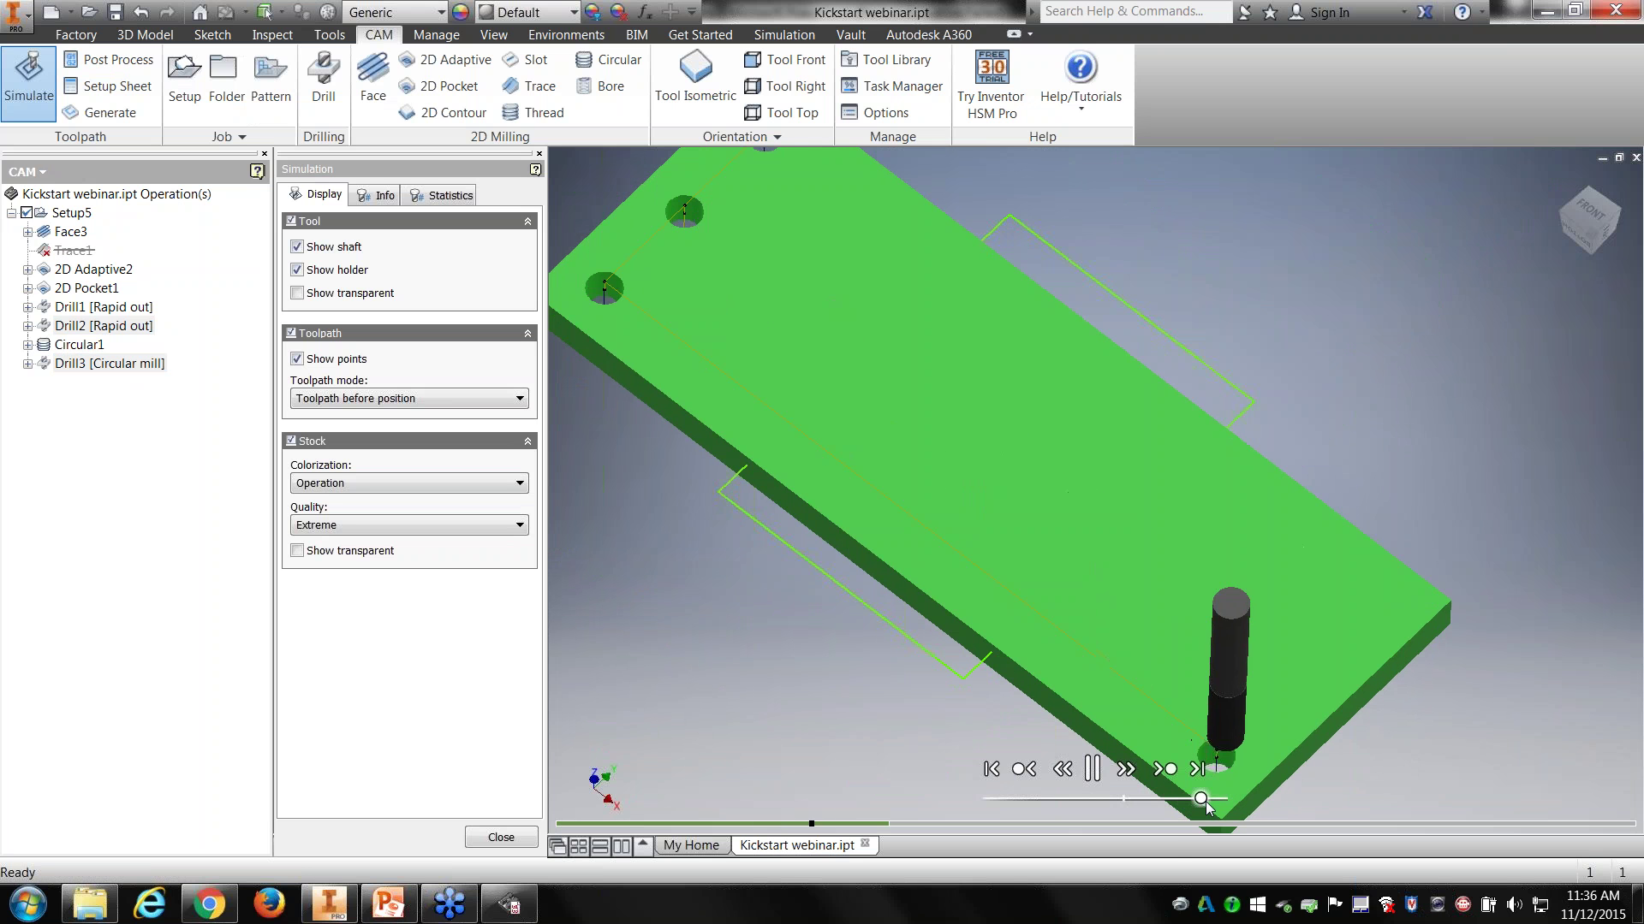
# Step: Inspect the circular-milled holes at both ends of the plate through to the end of the simulation, and close it
pyautogui.moveTo(785, 257); pyautogui.dragTo(859, 455, button='middle')
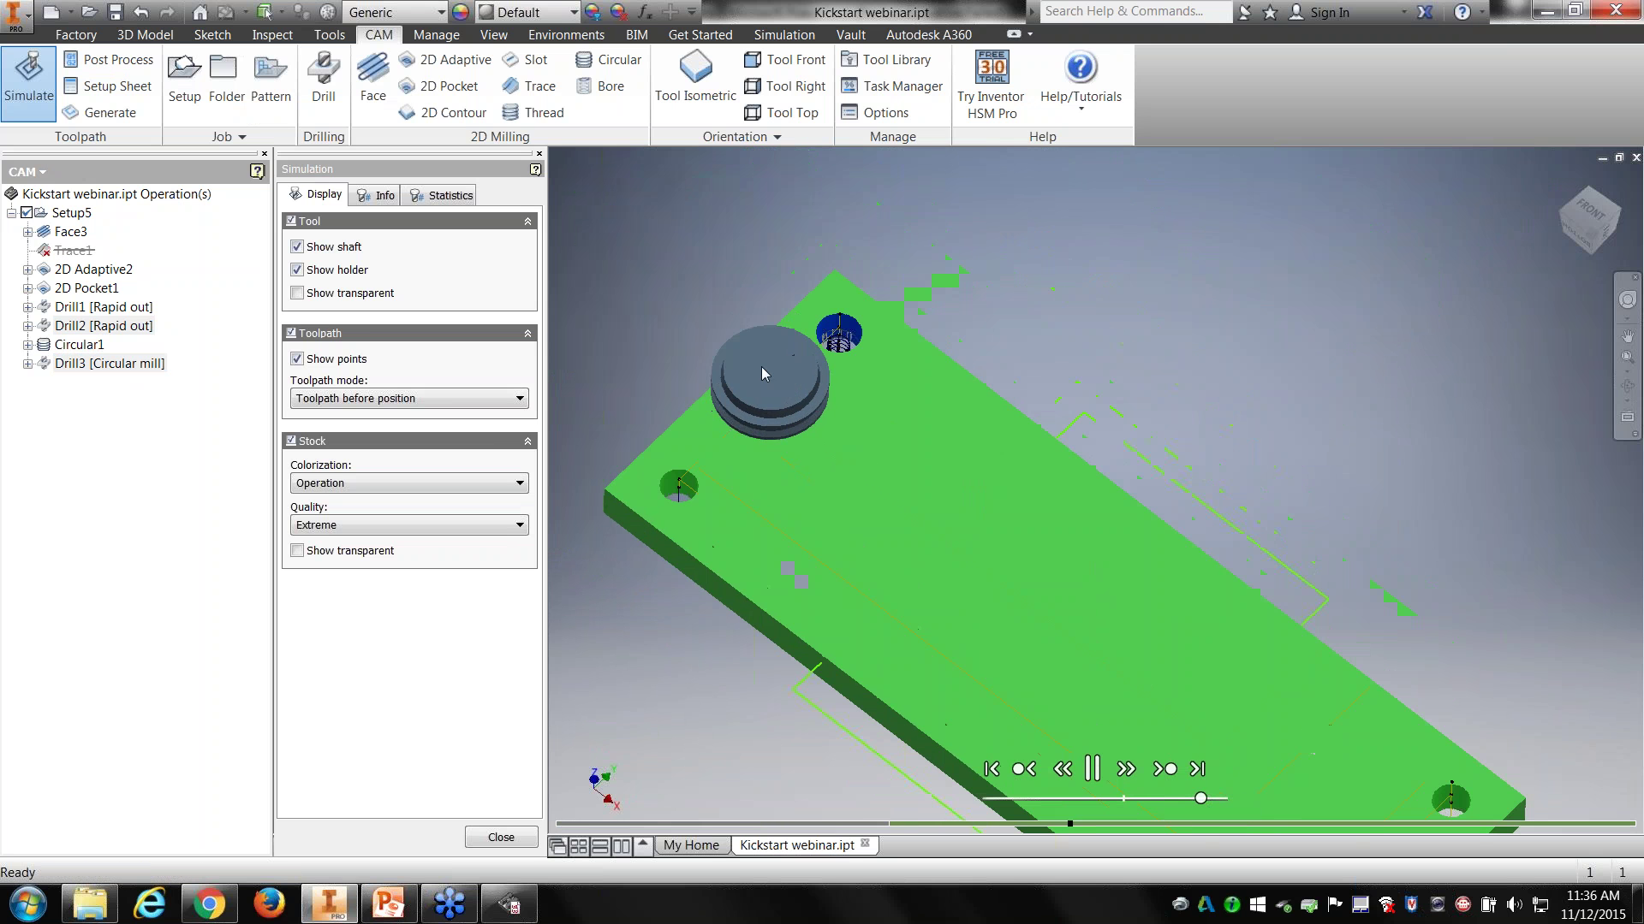
pyautogui.scroll(5, 891, 526)
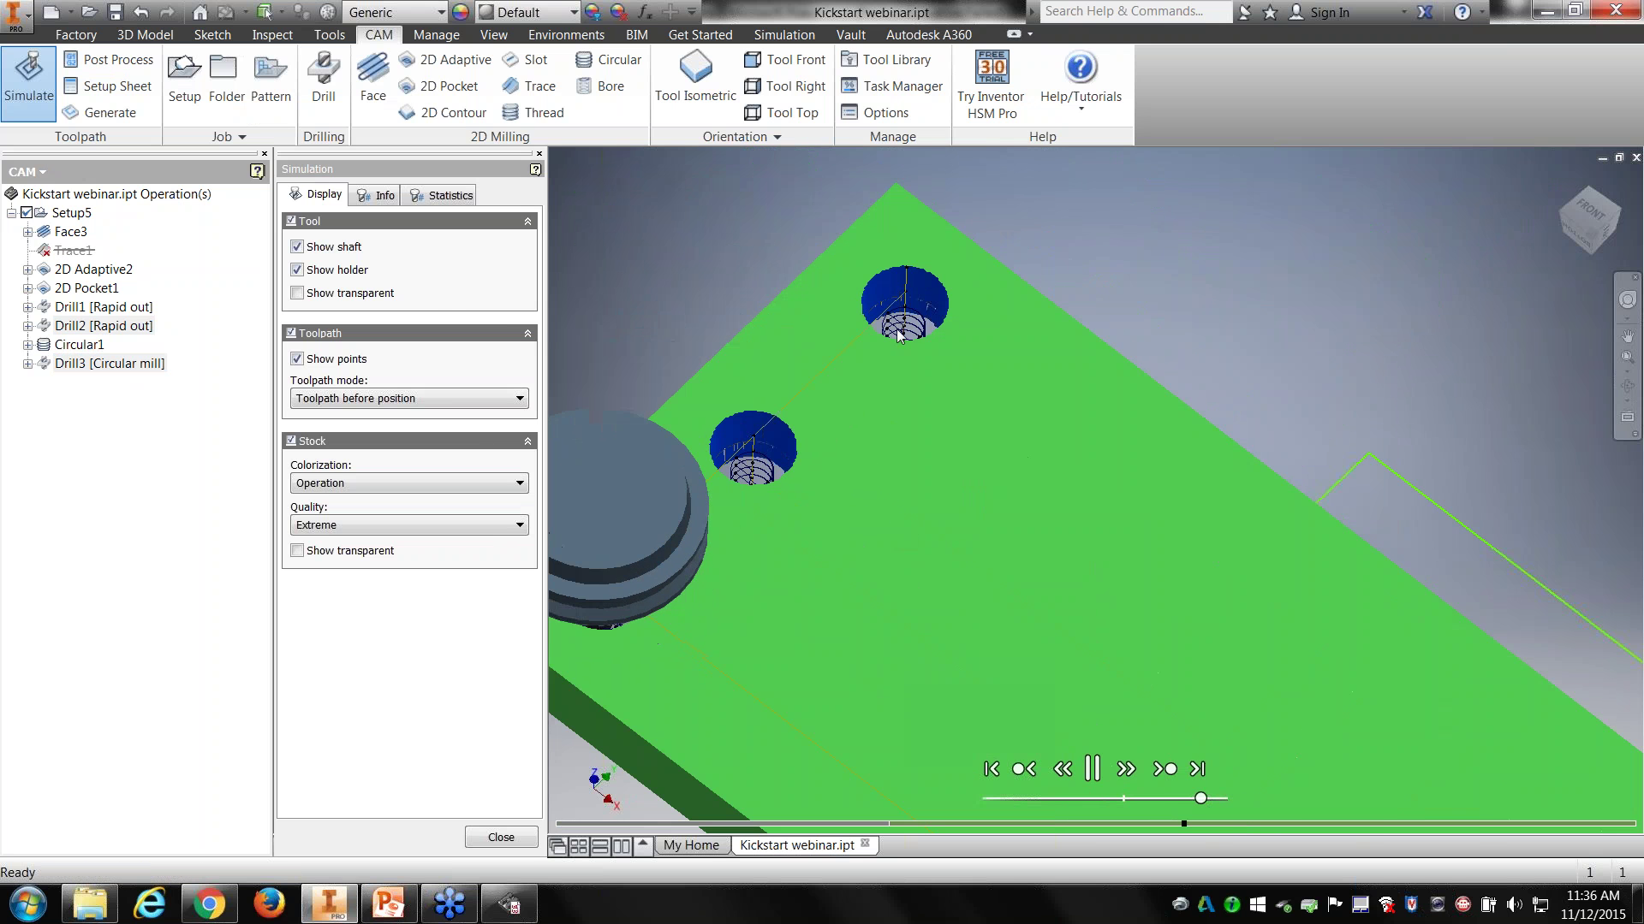
pyautogui.moveTo(1027, 652); pyautogui.dragTo(1022, 637, button='middle')
pyautogui.scroll(-6, 868, 336)
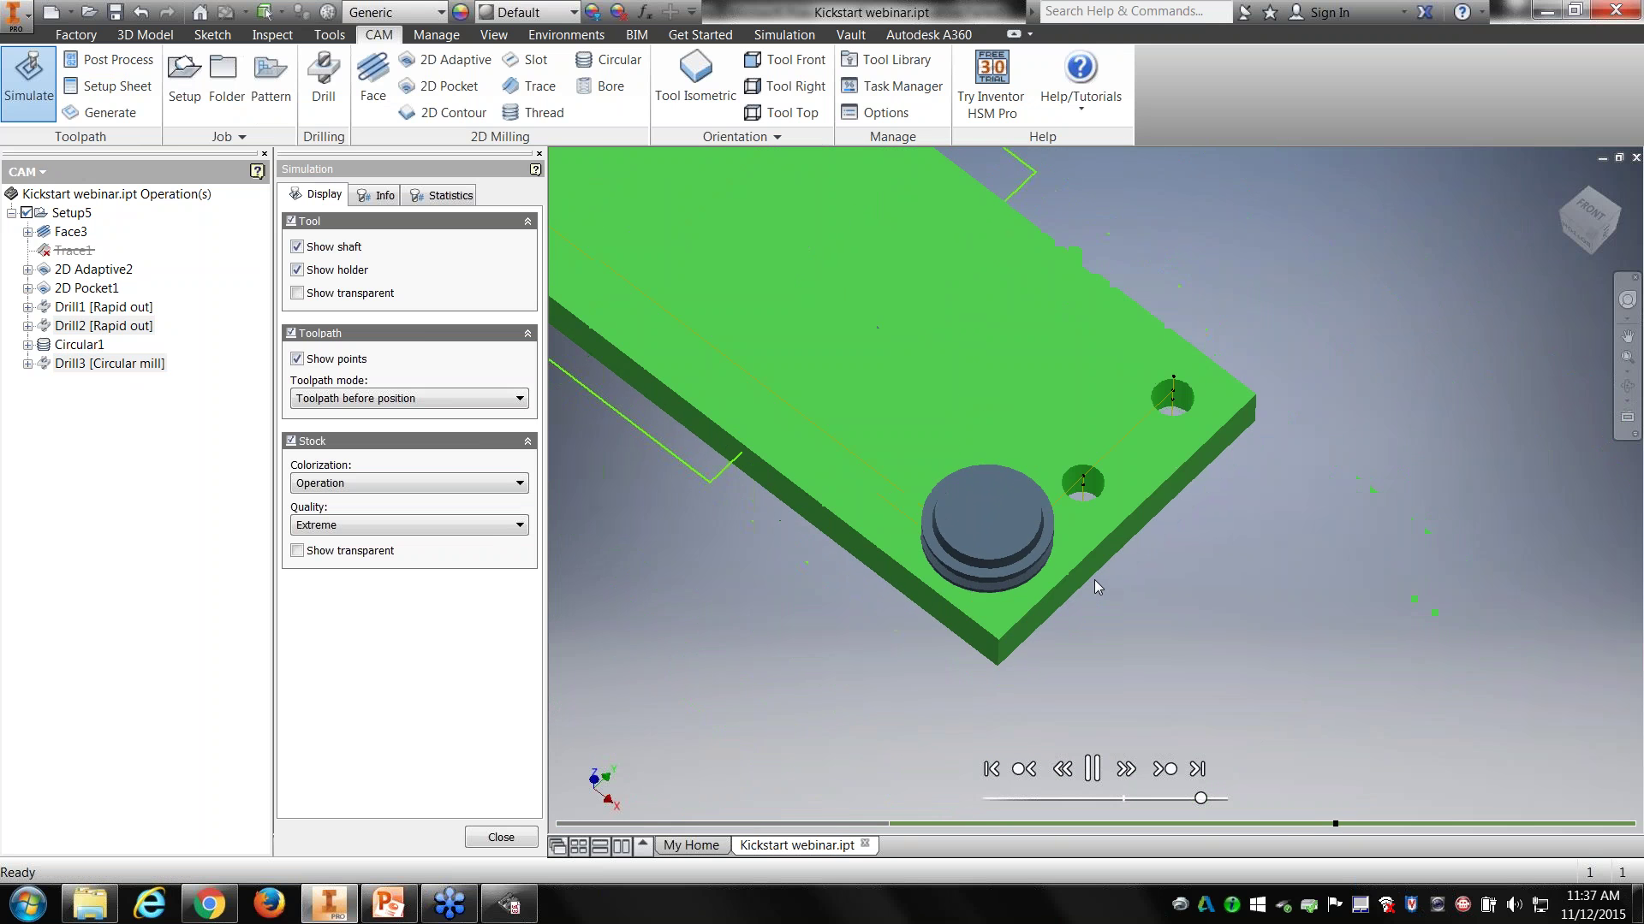
pyautogui.scroll(3, 1094, 582)
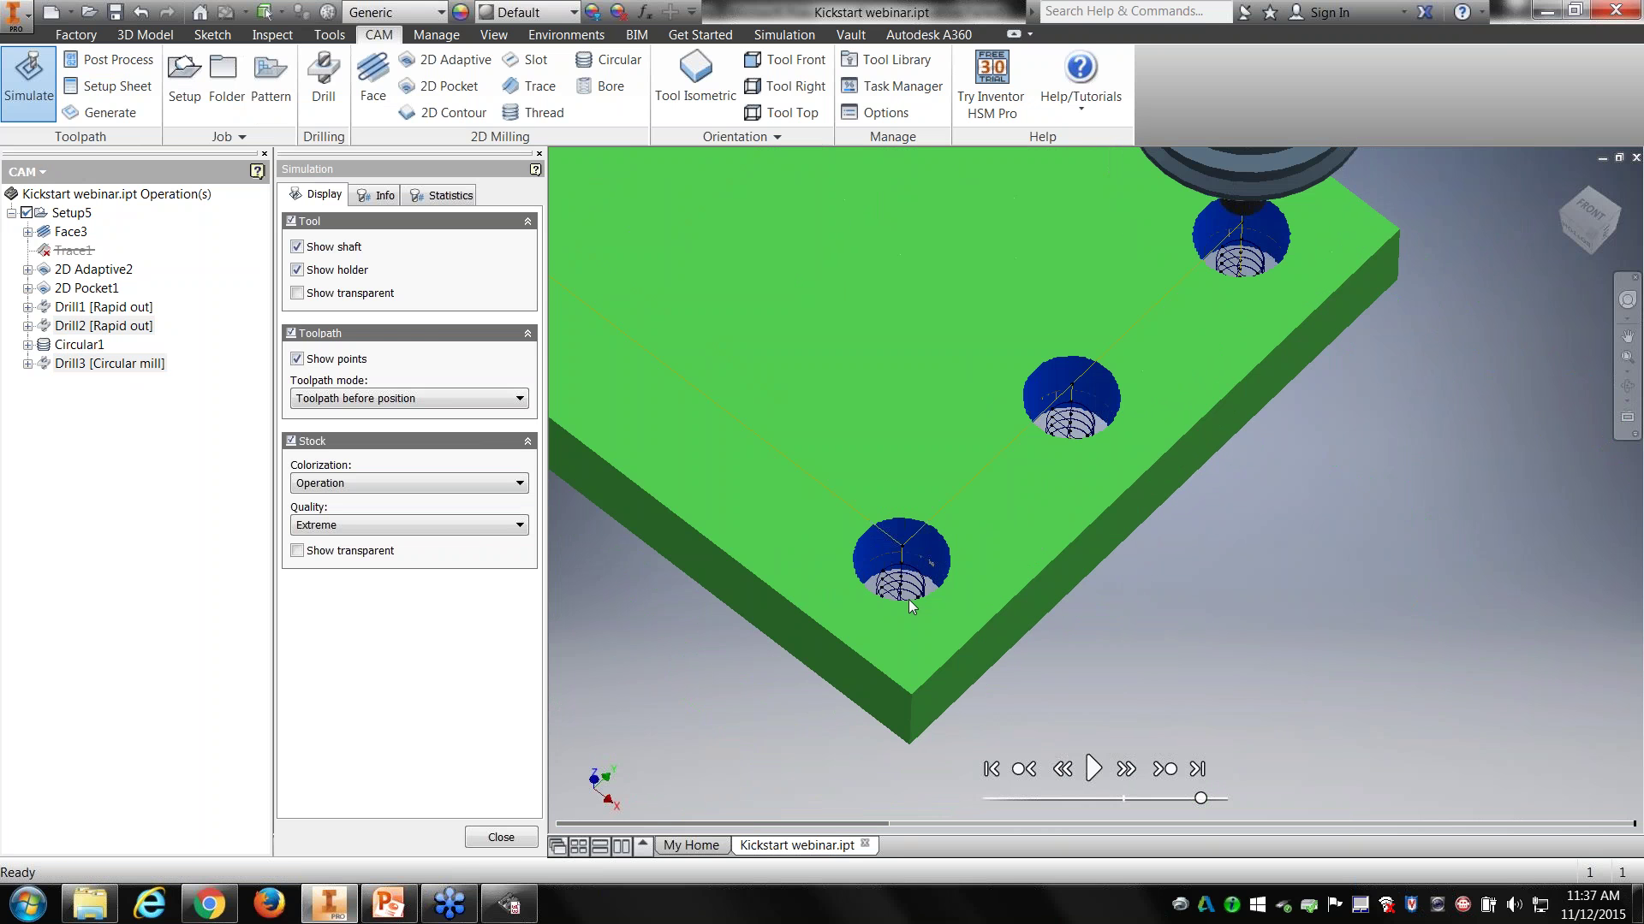
pyautogui.click(500, 837)
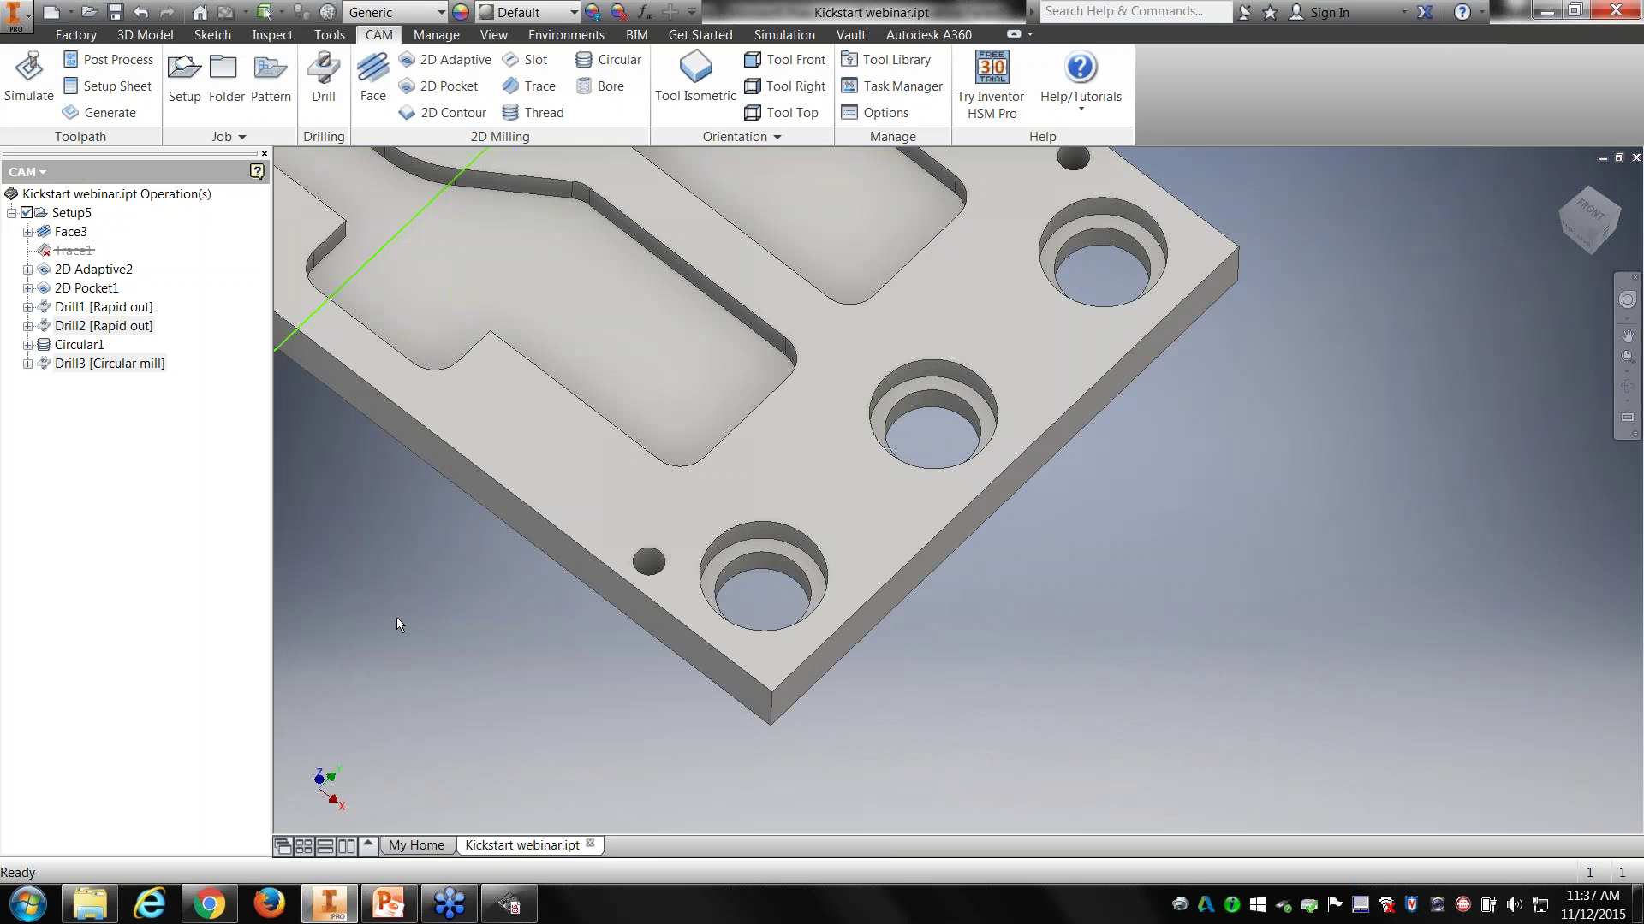
pyautogui.click(74, 465)
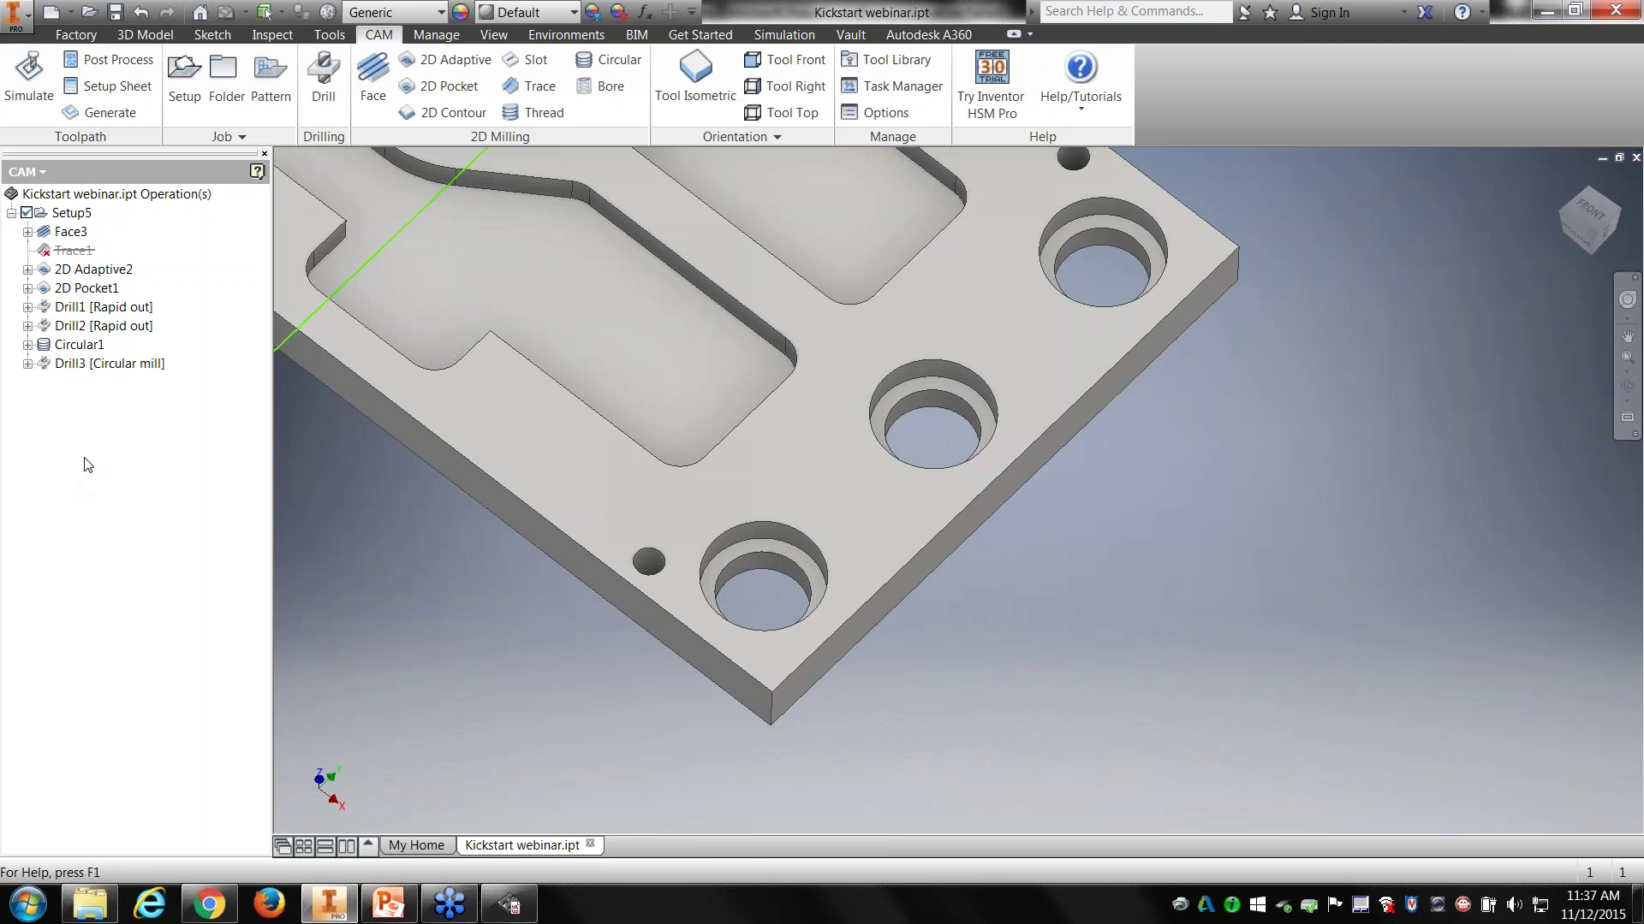
# Step: Start a new 2D sketch on the plate's underside
pyautogui.moveTo(1000, 315)
pyautogui.mouseDown(button='middle')
pyautogui.moveTo(936, 465)
pyautogui.moveTo(1113, 582)
pyautogui.mouseUp(button='middle')
pyautogui.scroll(3, 1128, 587)
pyautogui.moveTo(934, 605); pyautogui.dragTo(803, 429, button='middle')
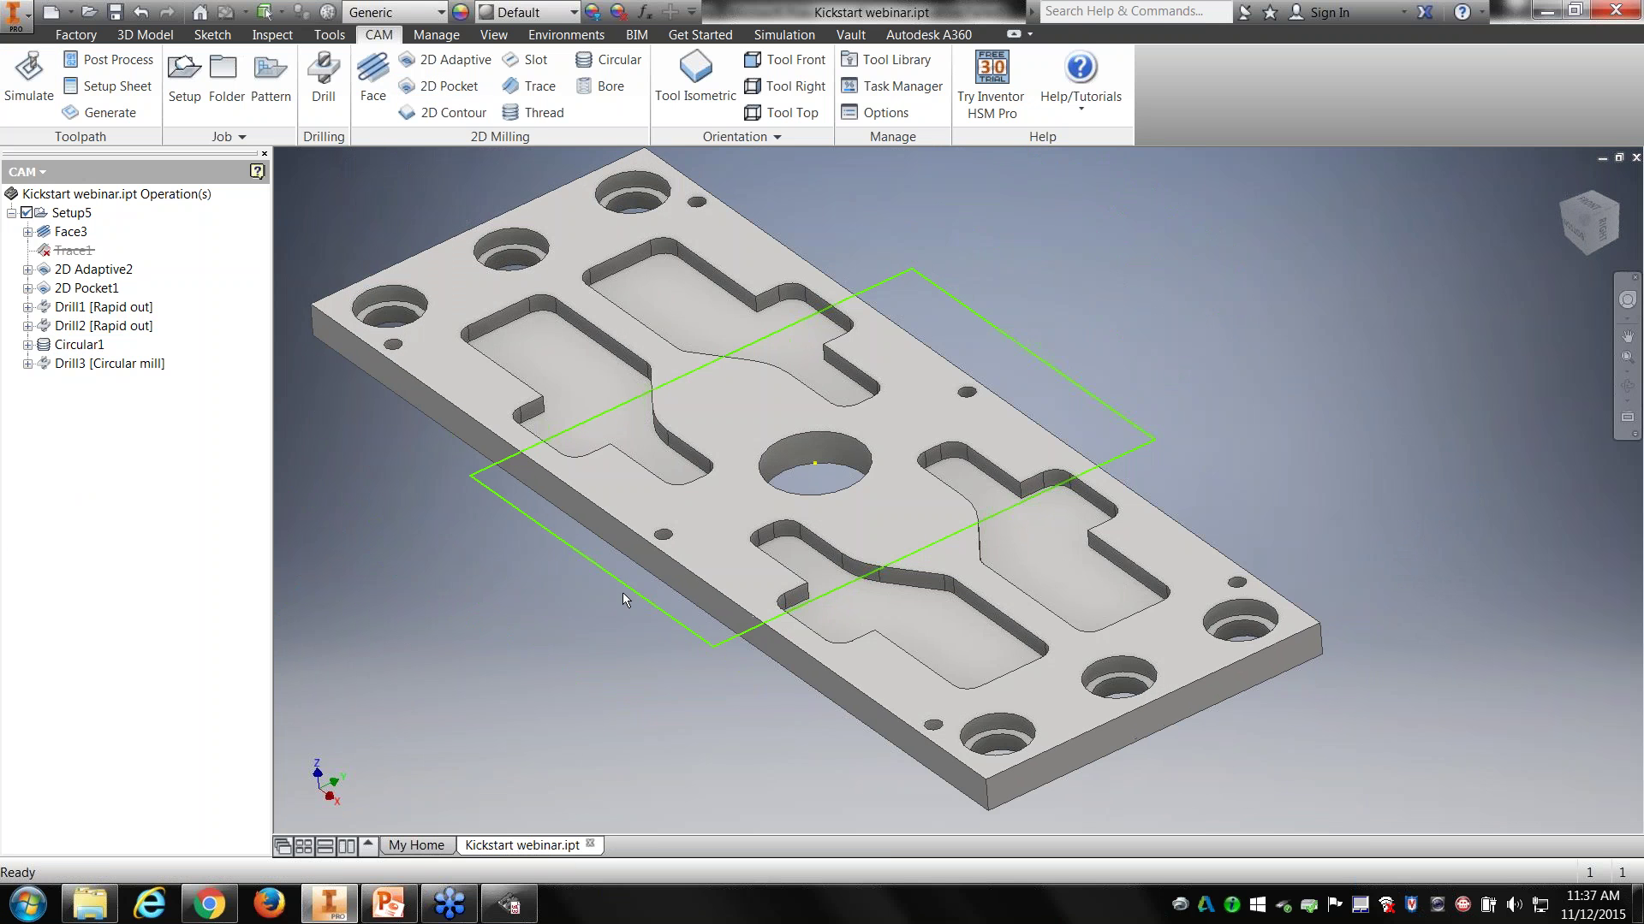
pyautogui.moveTo(731, 582)
pyautogui.keyDown('shift'); pyautogui.mouseDown(button='middle')
pyautogui.moveTo(920, 389)
pyautogui.moveTo(580, 260)
pyautogui.mouseUp(button='middle'); pyautogui.keyUp('shift')
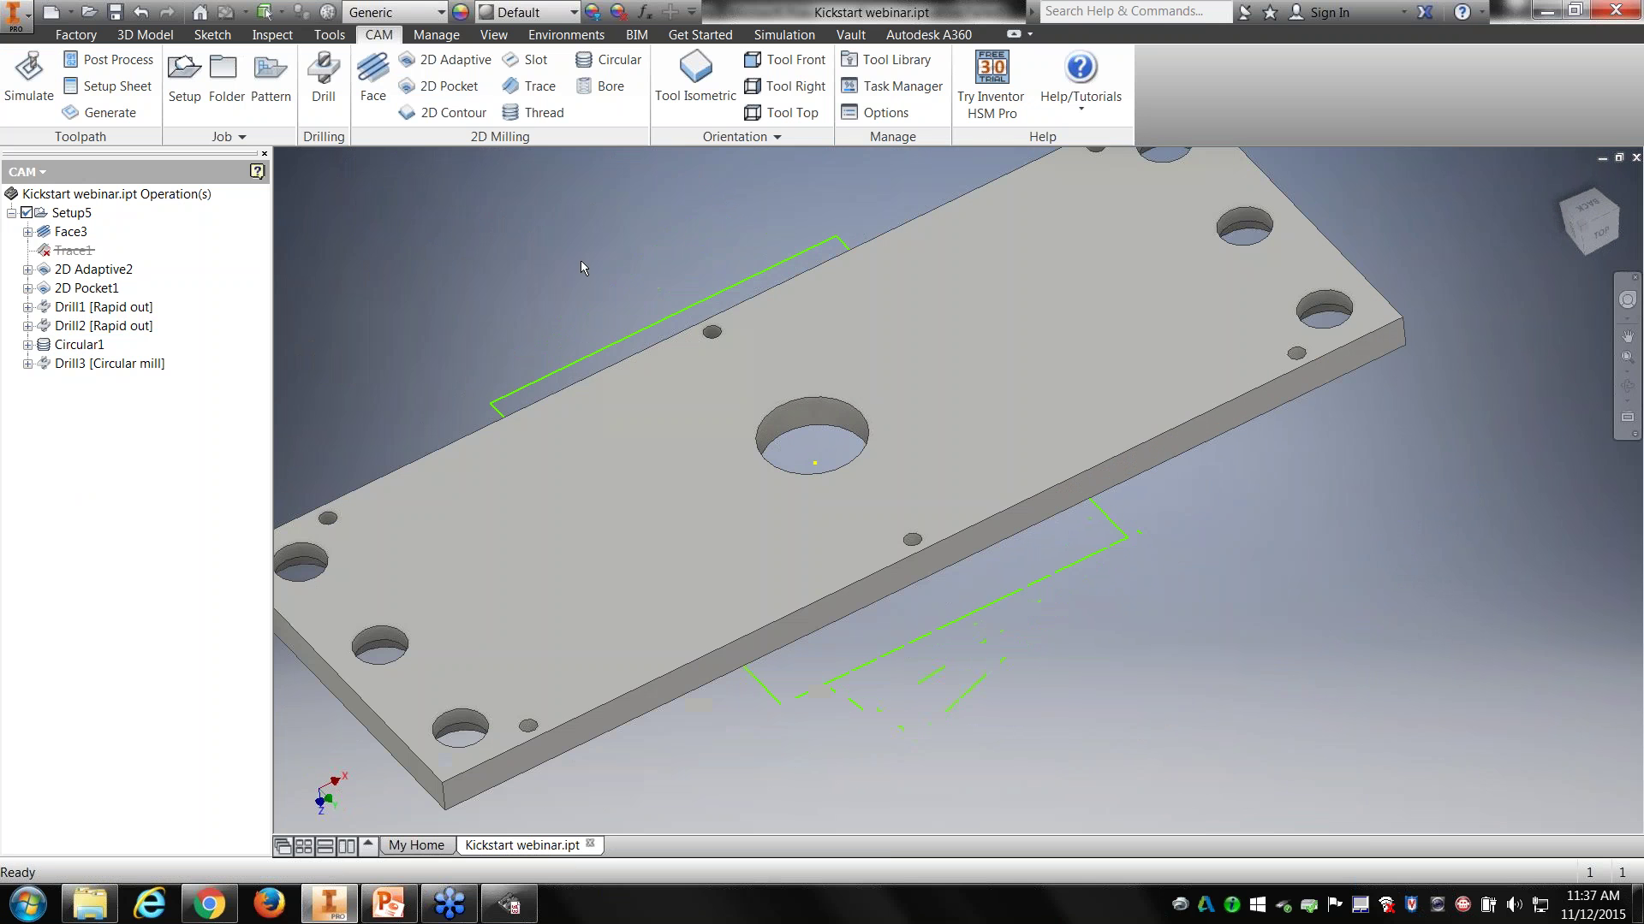
pyautogui.click(629, 539)
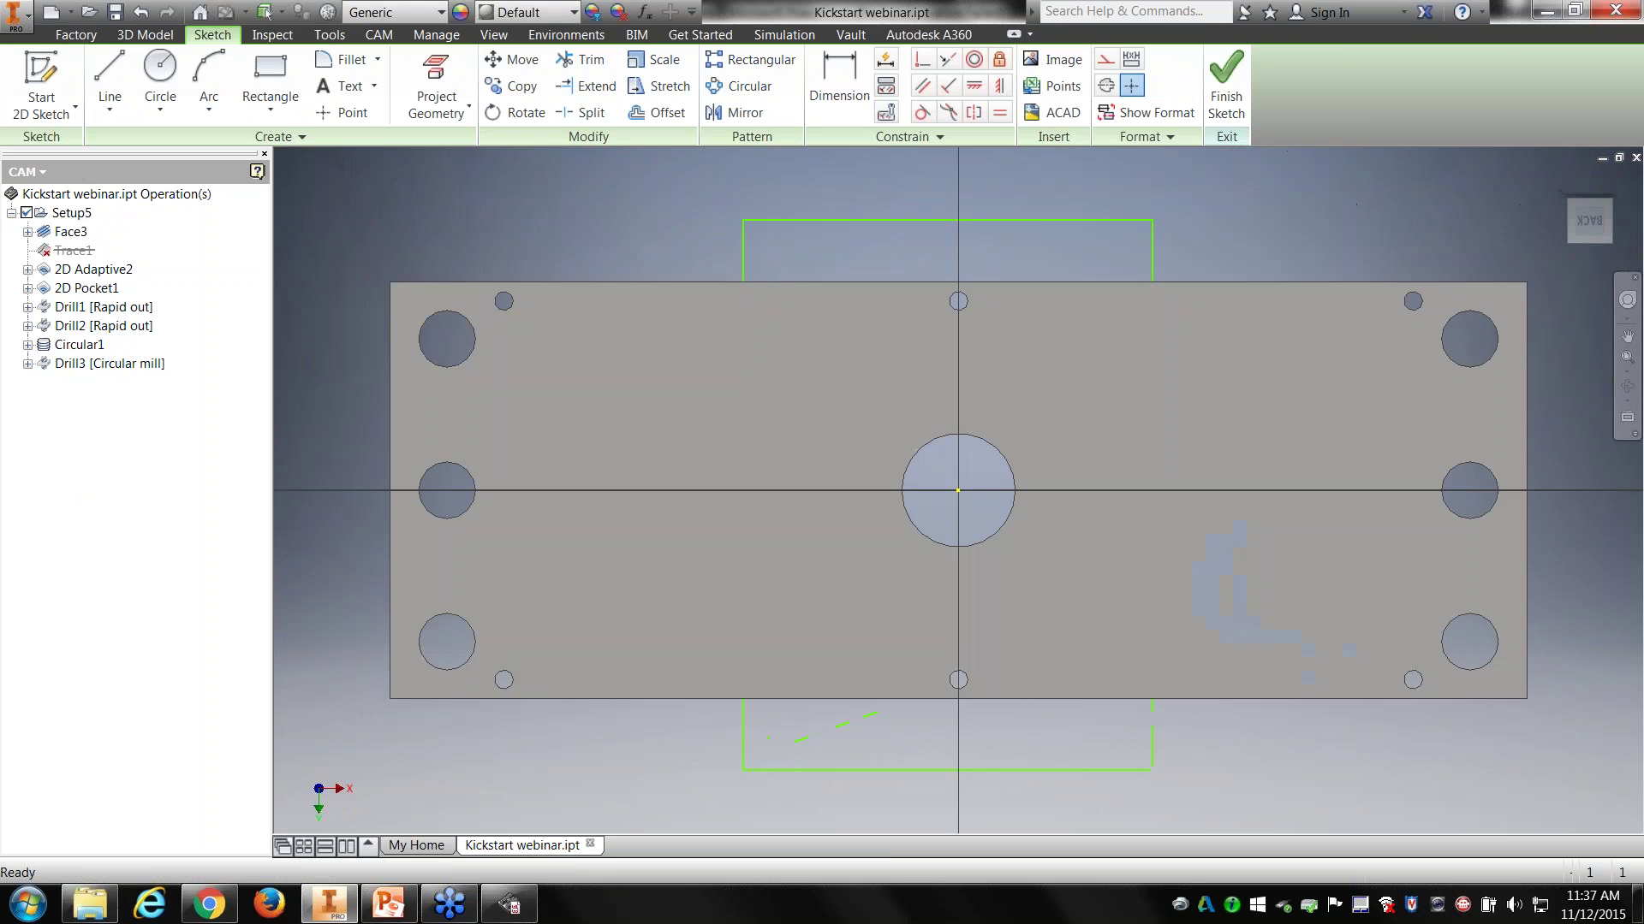
# Step: Draw a horizontal center-to-center slot .375 in wide between the end holes and the large central hole, and finish the Slot command
pyautogui.click(270, 110)
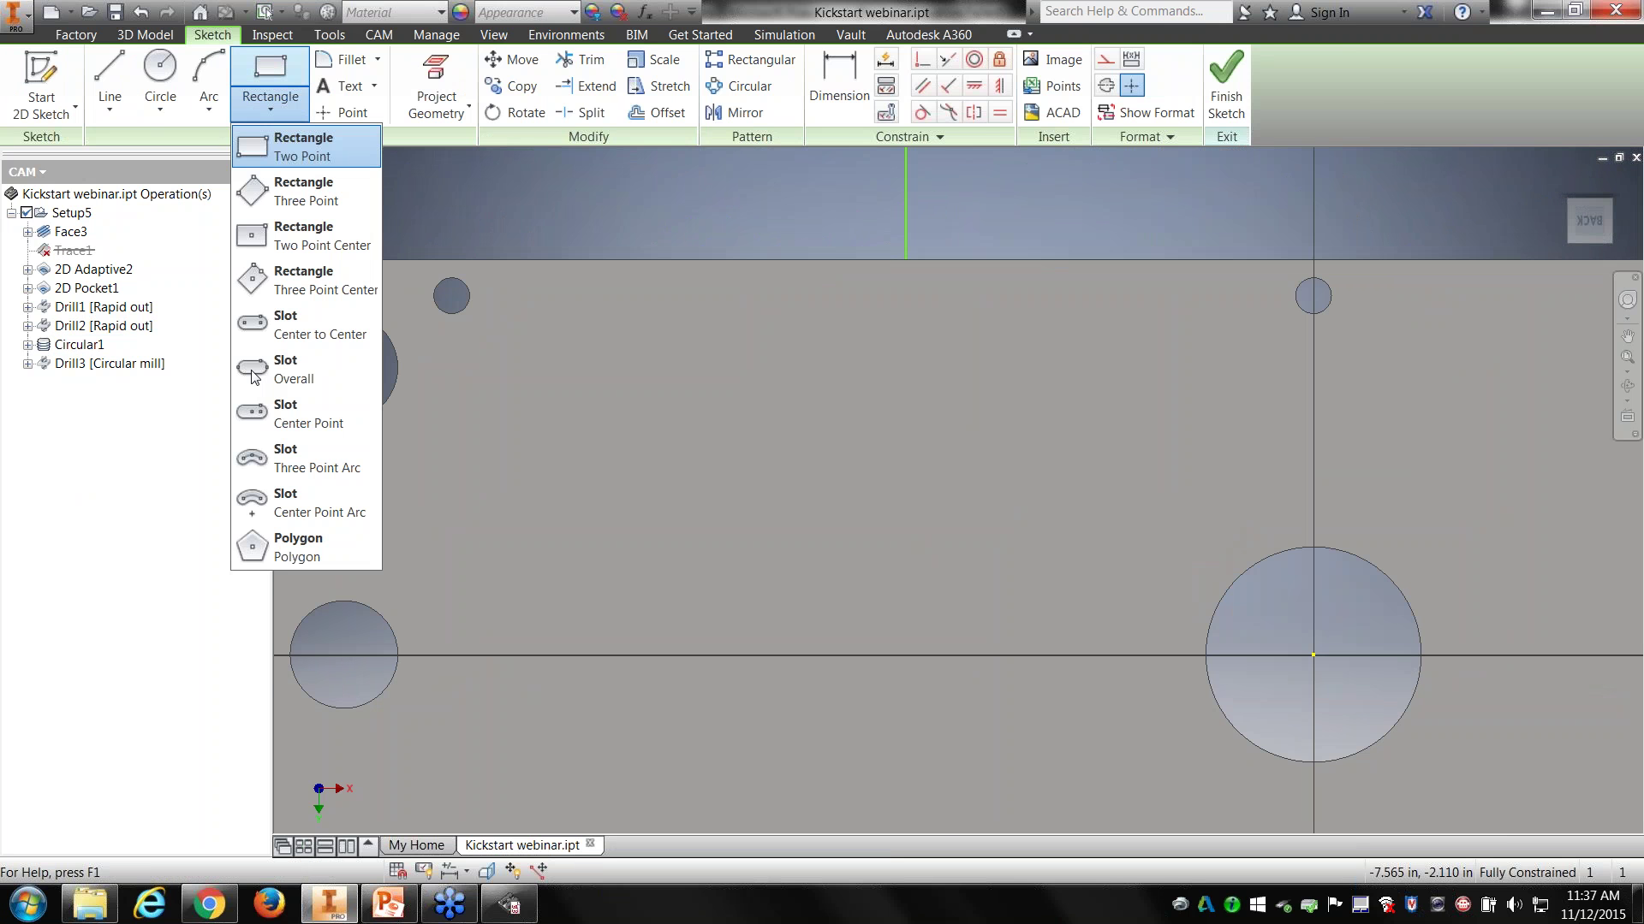
pyautogui.click(308, 325)
pyautogui.click(588, 418)
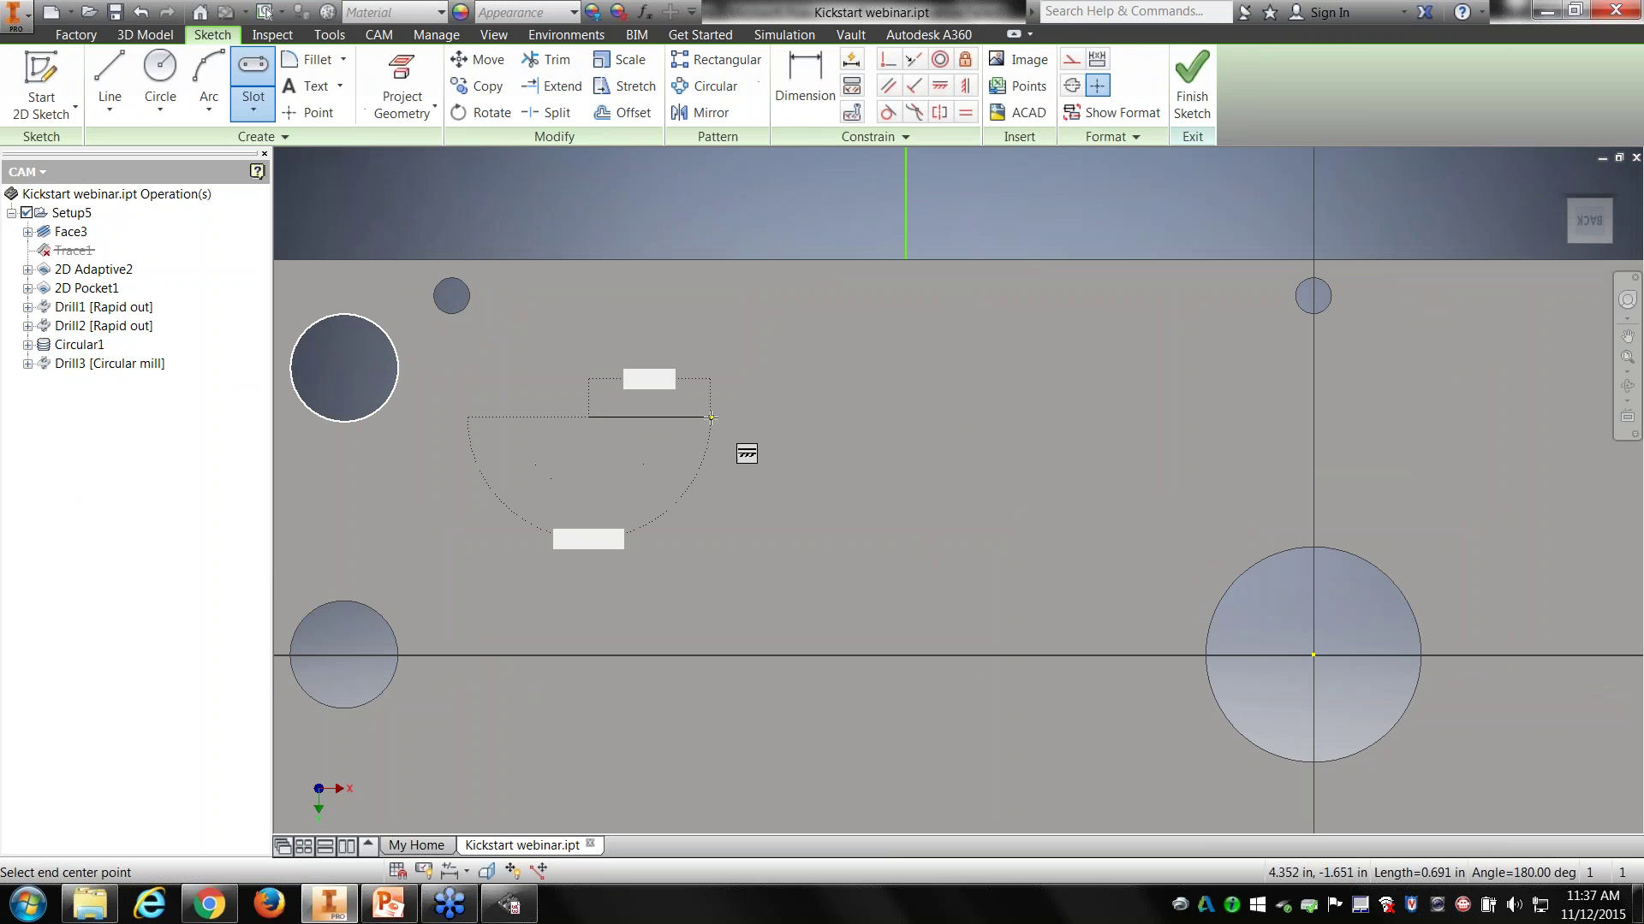
pyautogui.click(809, 417)
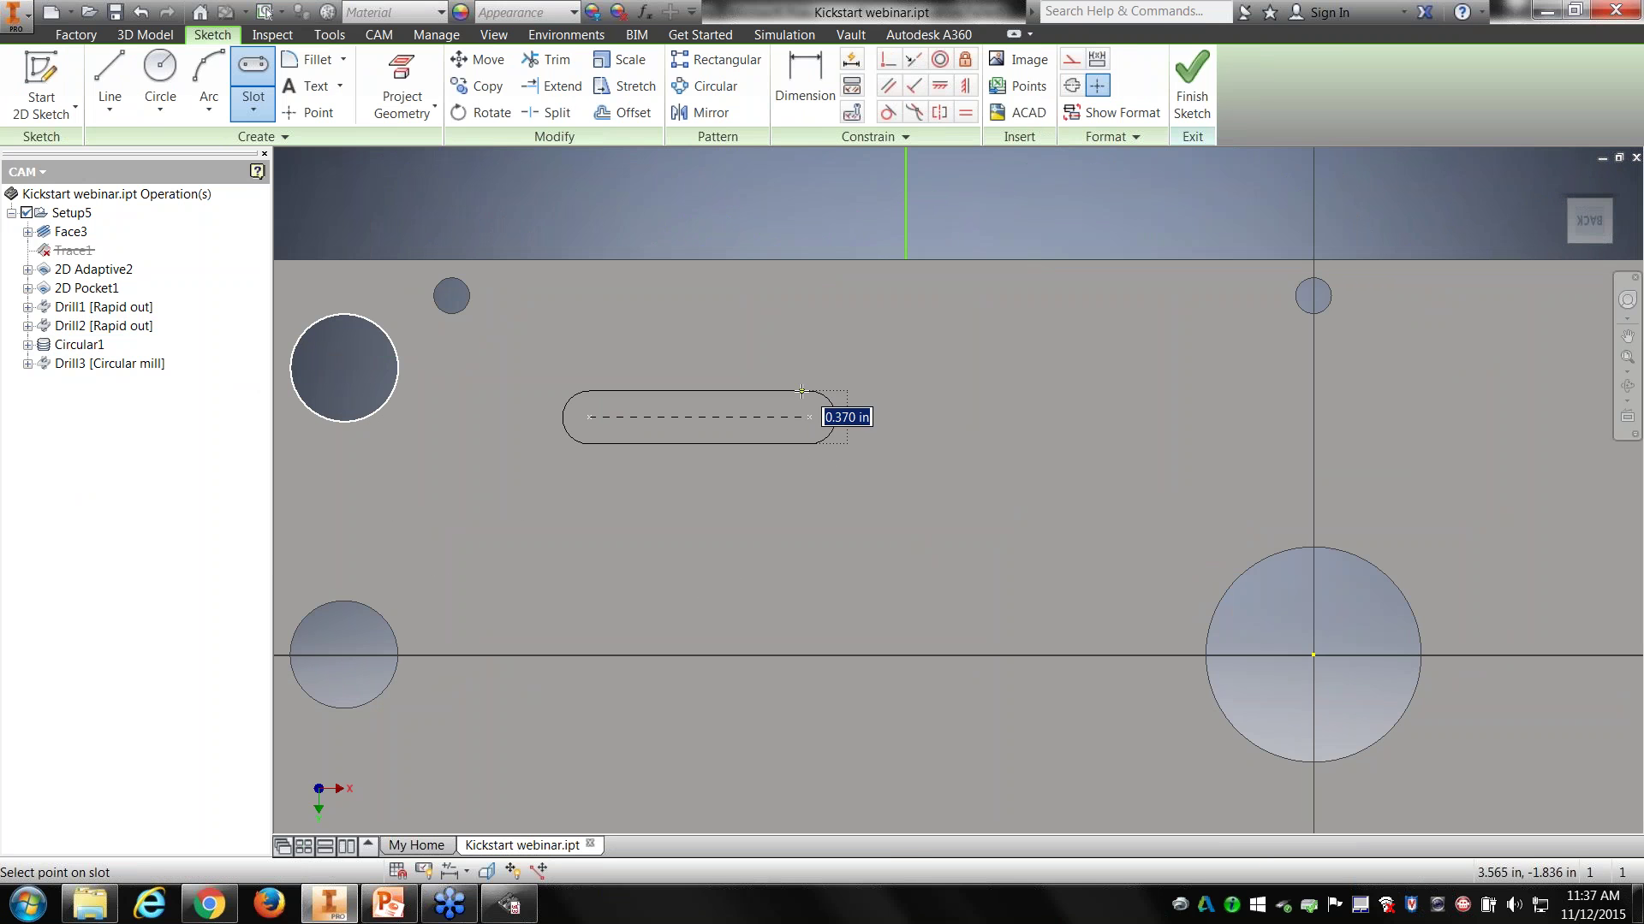
pyautogui.write('.375')
pyautogui.press('Return')
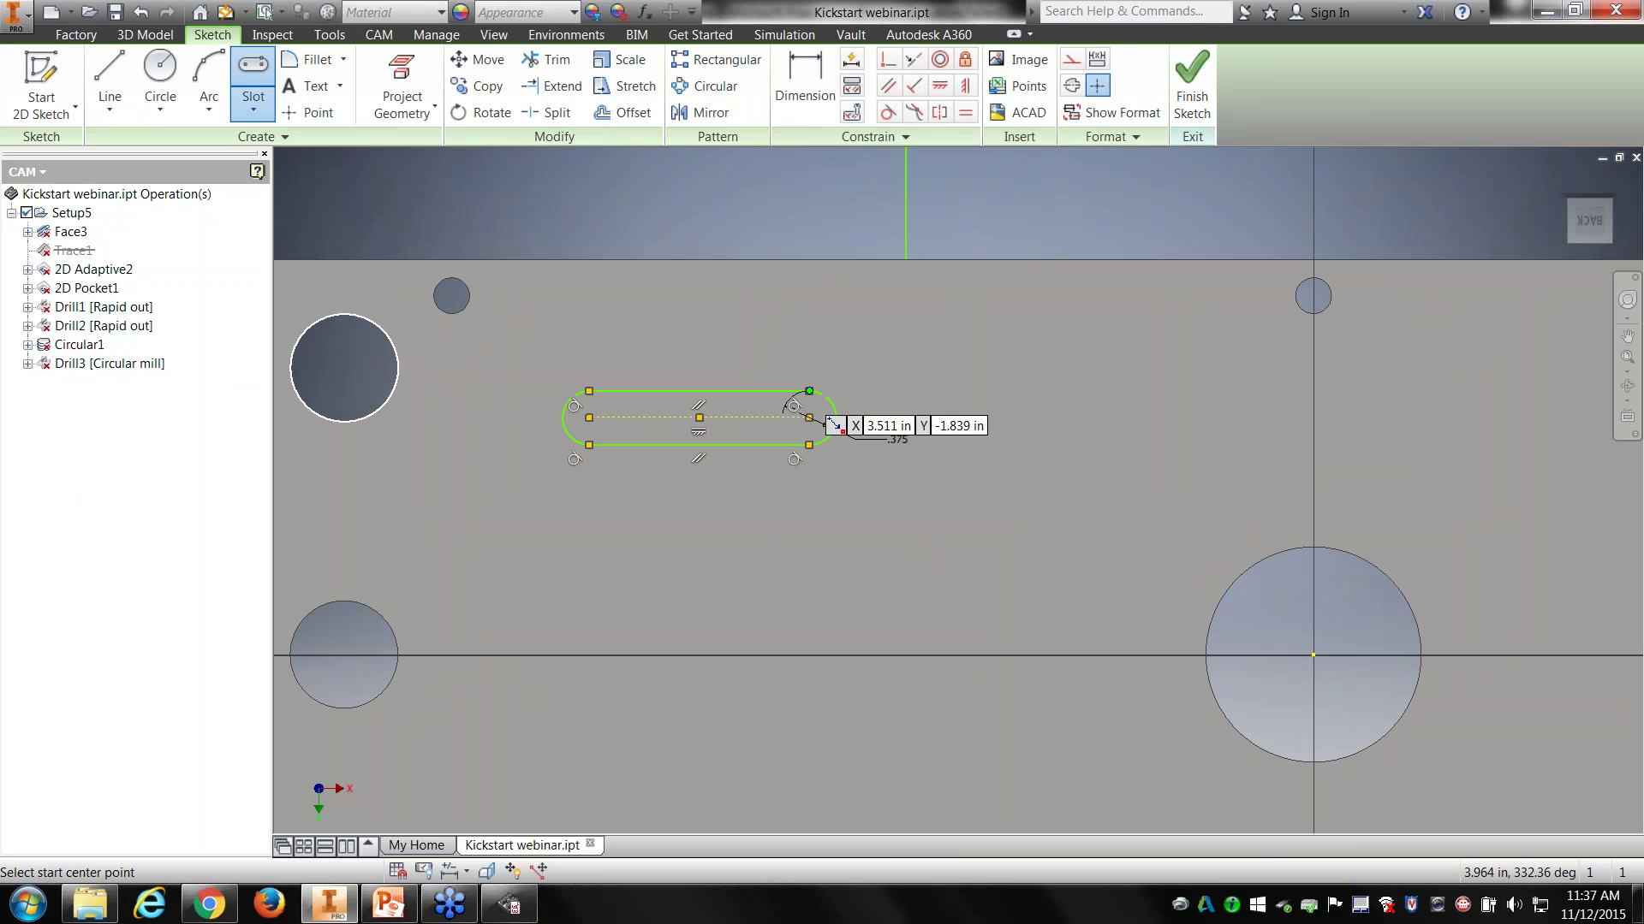
pyautogui.rightClick(786, 359)
pyautogui.click(810, 310)
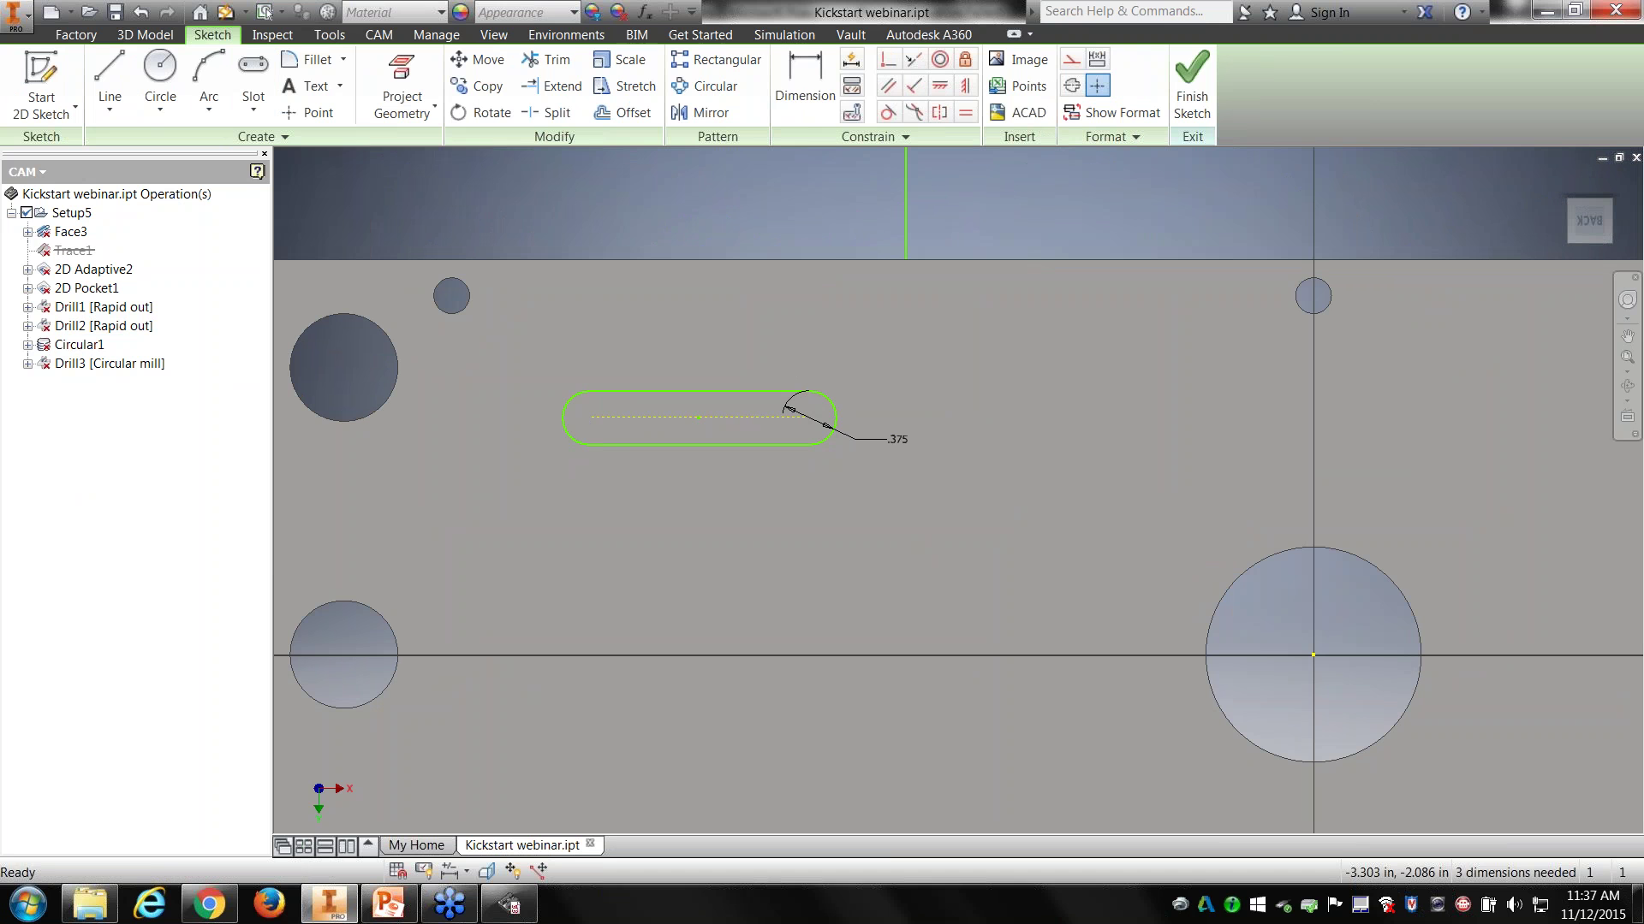
# Step: Dimension the slot's center-to-center length to 2 in and end the Dimension command
pyautogui.press('d')
pyautogui.click(783, 417)
pyautogui.click(698, 313)
pyautogui.write('2')
pyautogui.press('Return')
pyautogui.rightClick(699, 225)
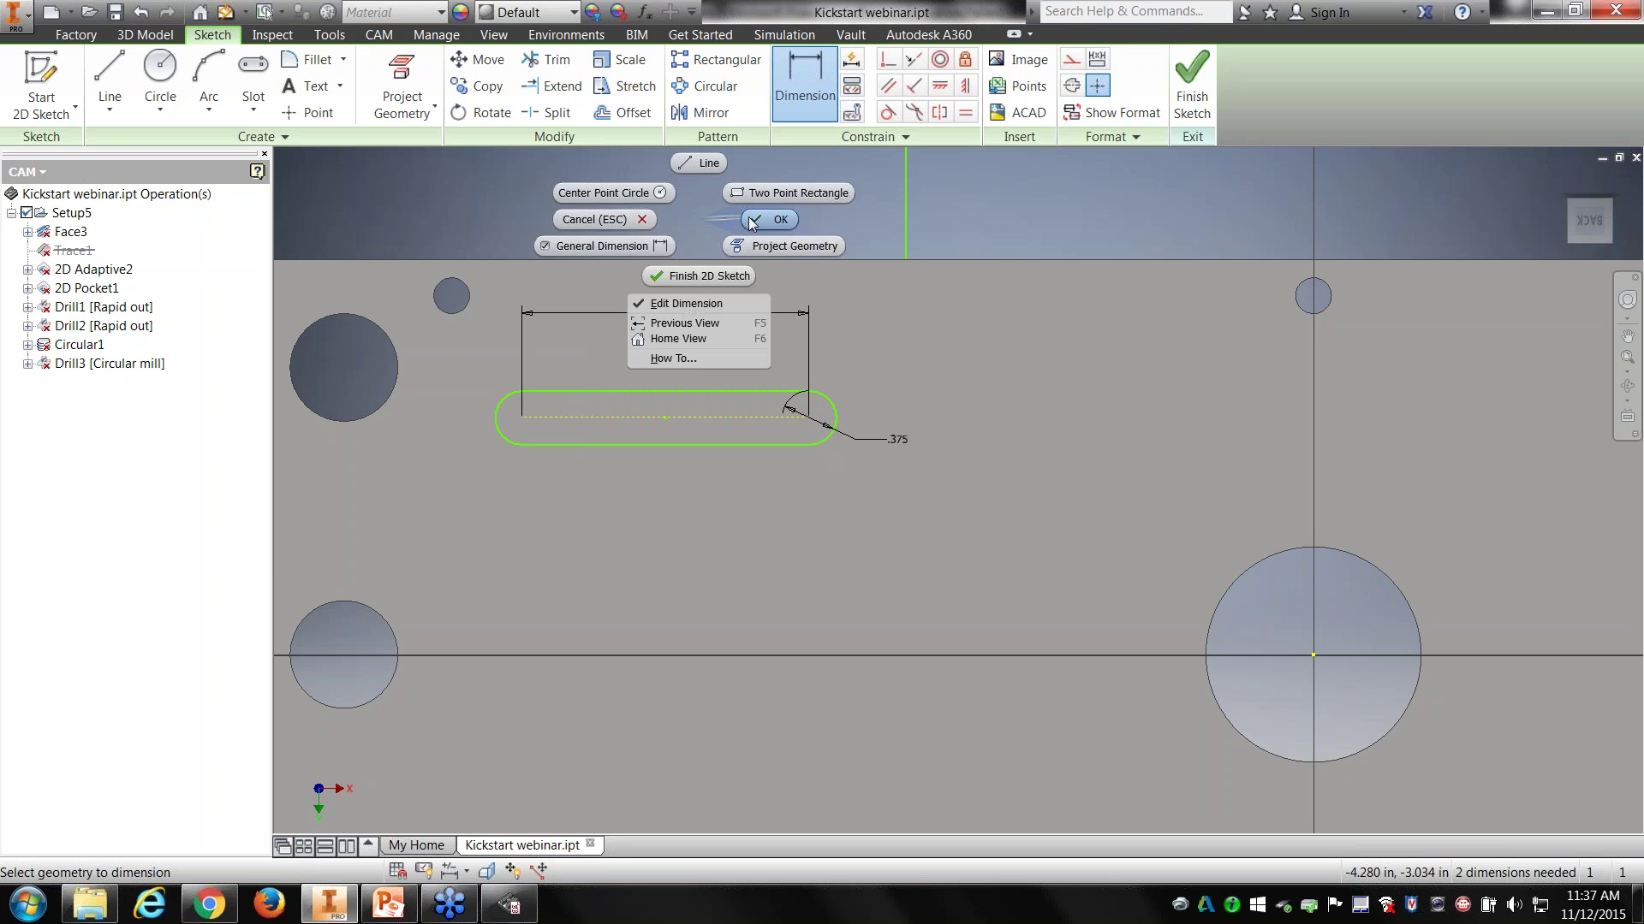
pyautogui.click(754, 222)
# Step: Extrude the slot profile as a cut .25 in deep into the plate's underside
pyautogui.keyDown('shift'); pyautogui.moveTo(767, 280); pyautogui.dragTo(745, 387, button='middle'); pyautogui.keyUp('shift')
pyautogui.press('e')
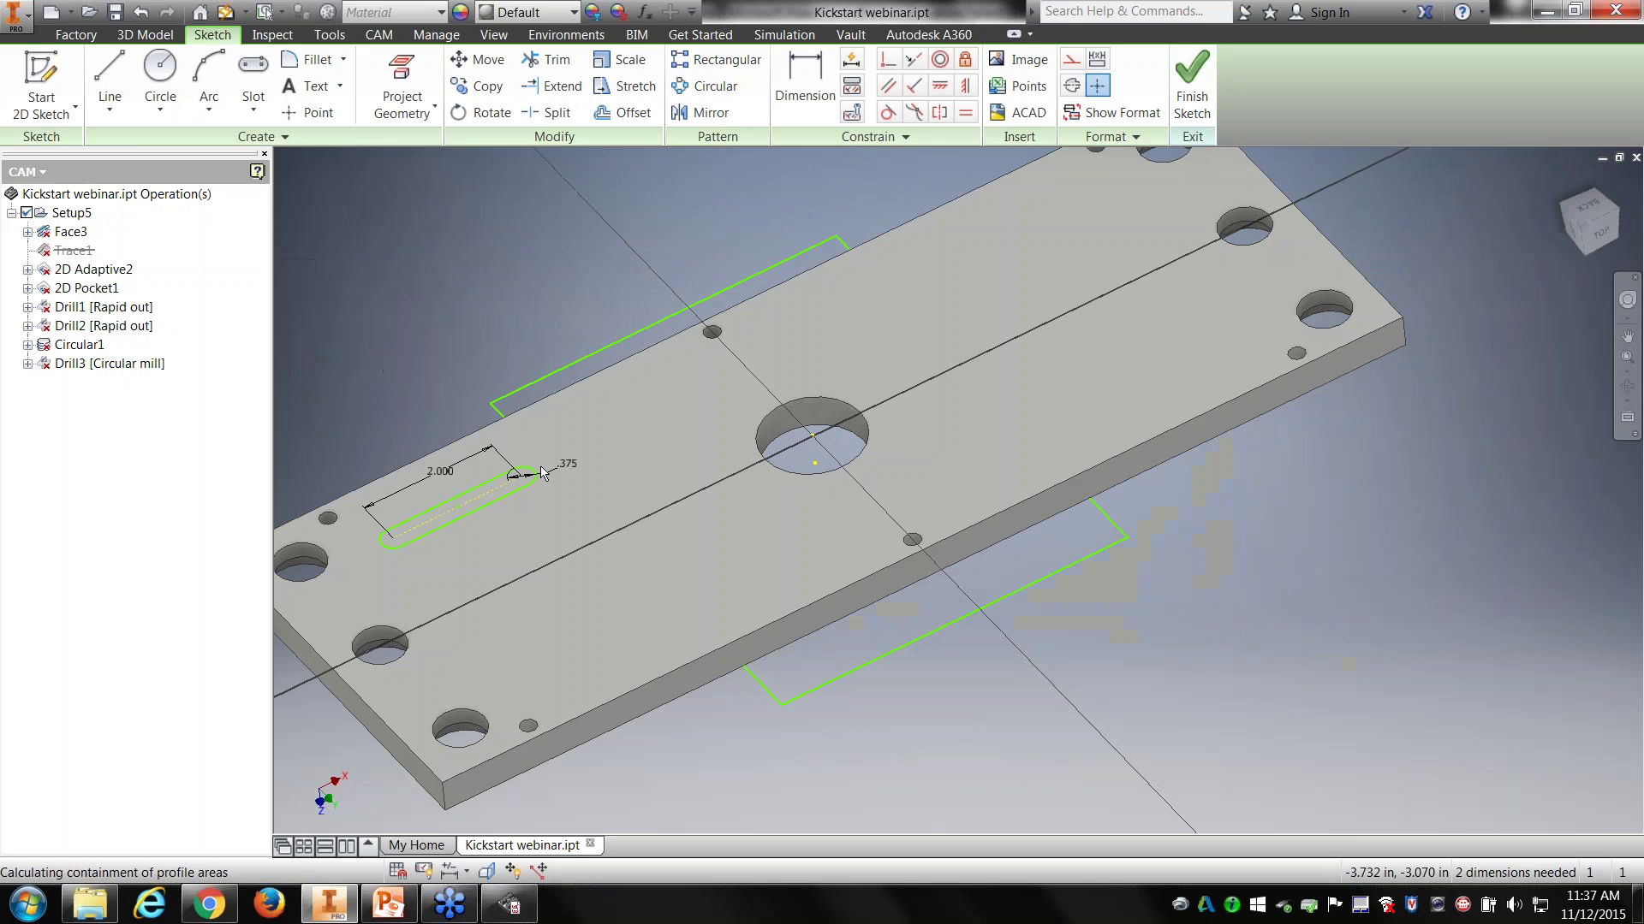
pyautogui.moveTo(720, 537); pyautogui.dragTo(823, 554, button='middle')
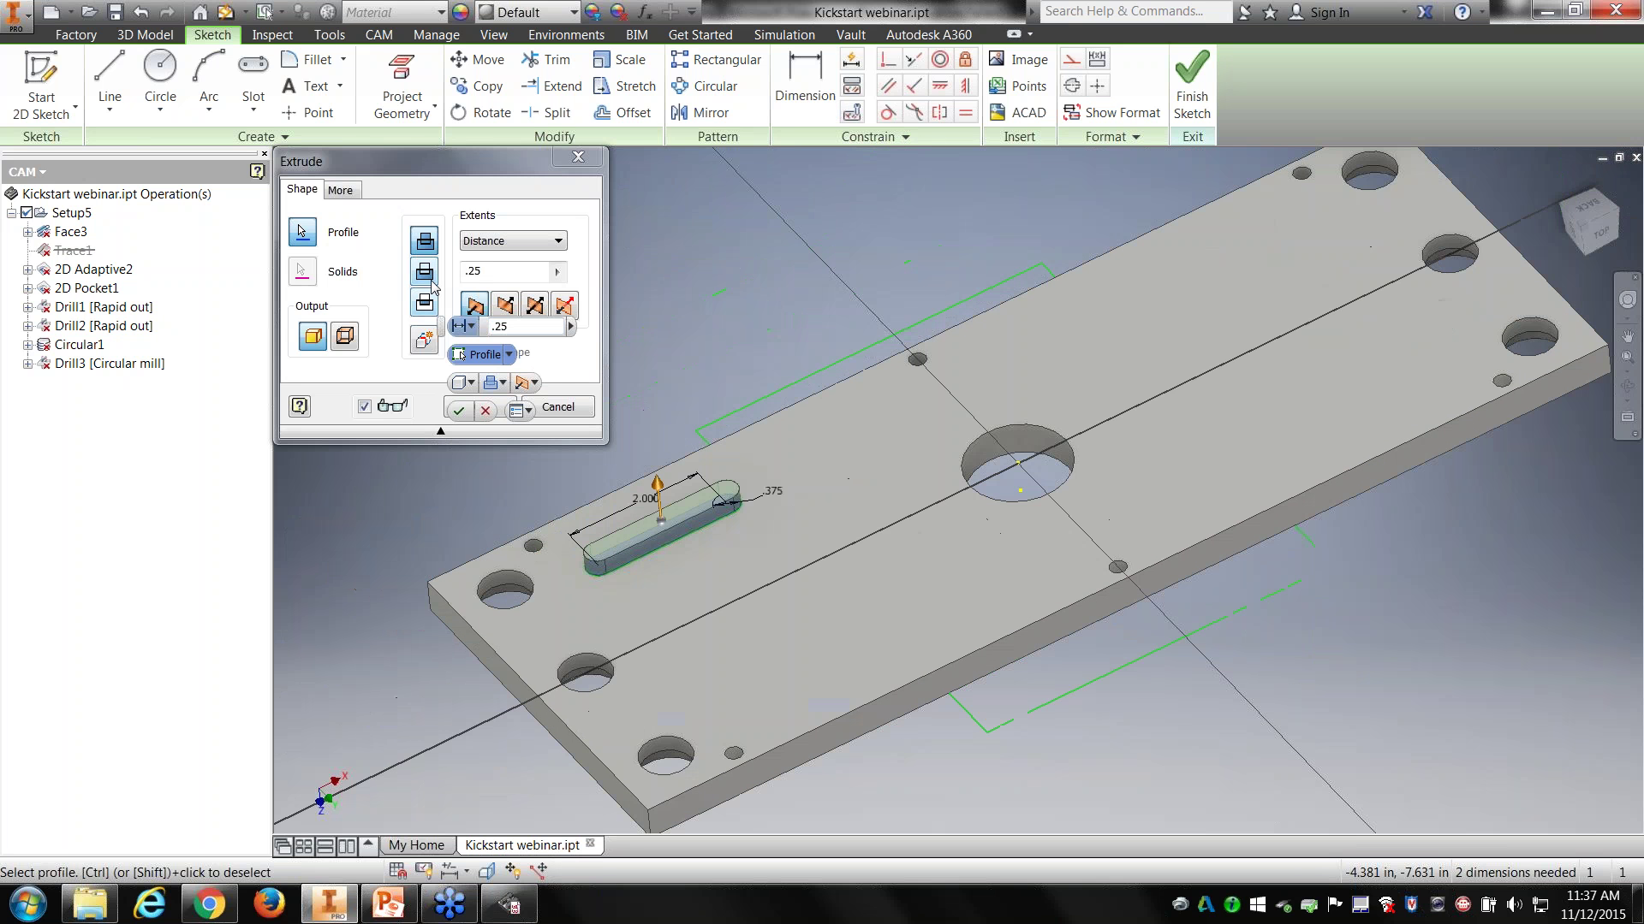
pyautogui.click(423, 271)
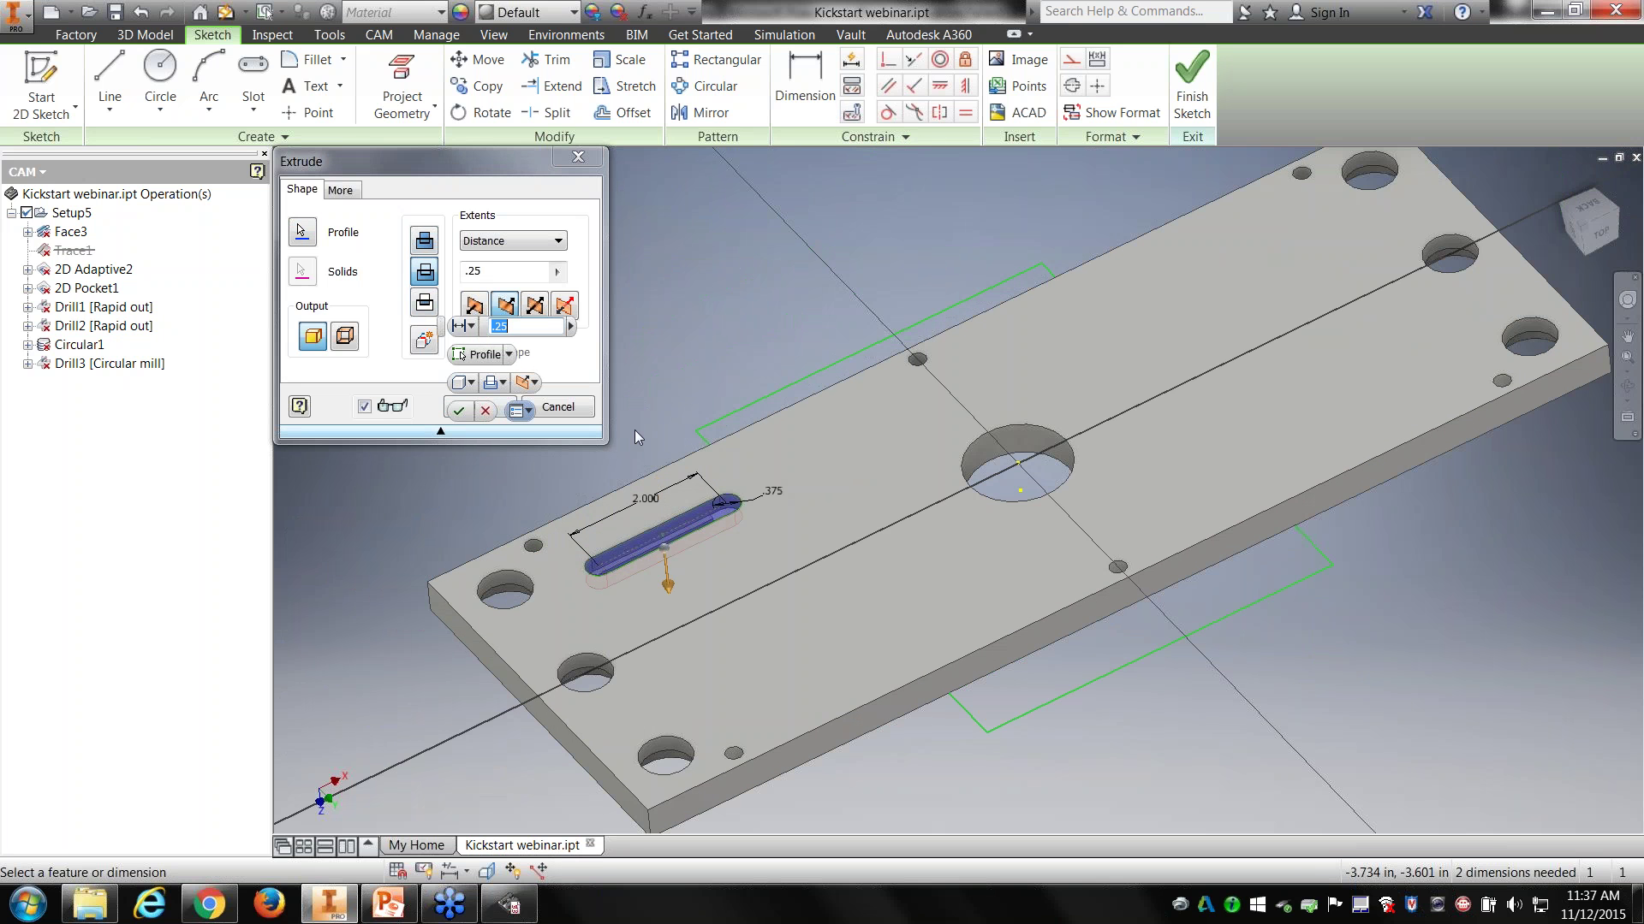
pyautogui.click(459, 410)
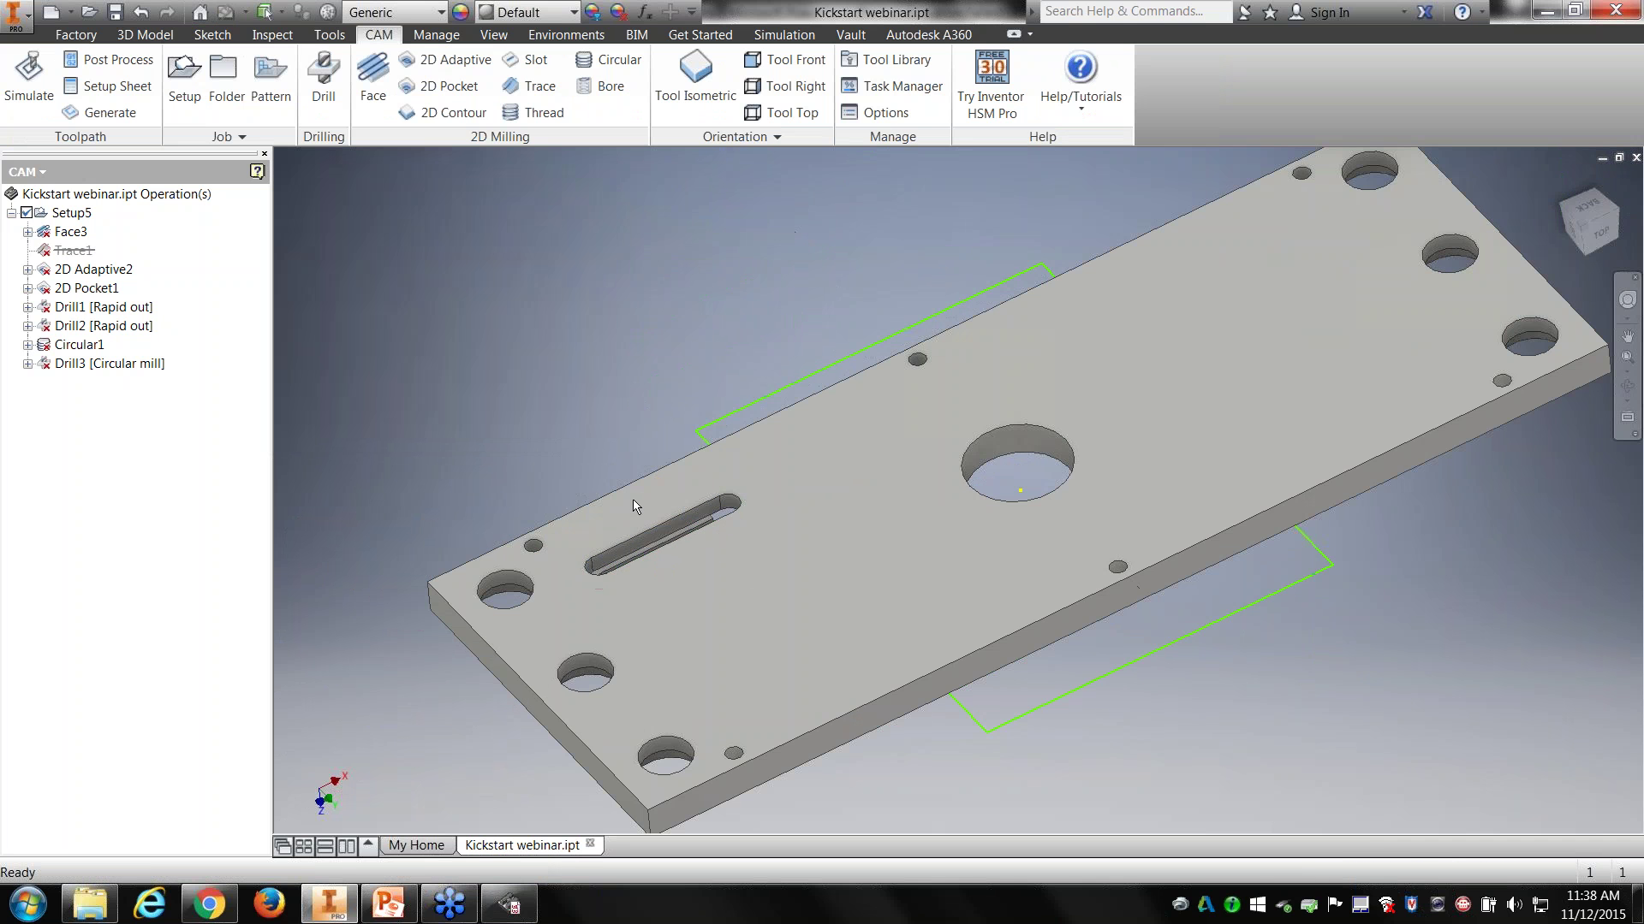
# Step: Edit the slot cut's sketch, move the slot closer to the large central hole, and finish the sketch
pyautogui.keyDown('shift'); pyautogui.moveTo(753, 505); pyautogui.dragTo(798, 472, button='middle'); pyautogui.keyUp('shift')
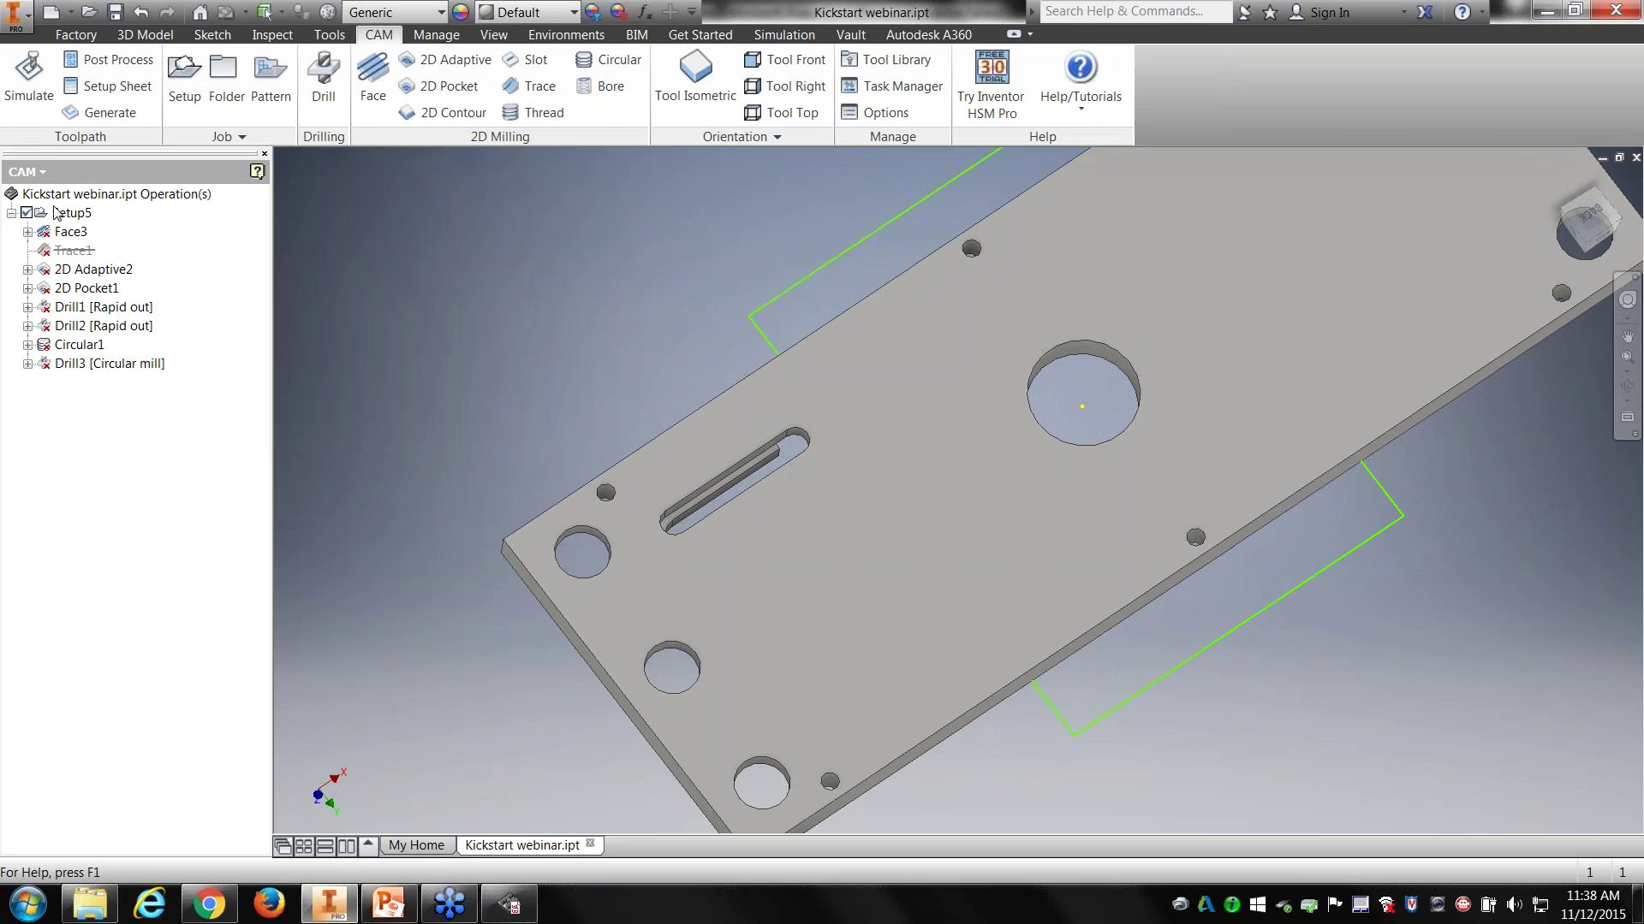
pyautogui.click(40, 175)
pyautogui.click(41, 190)
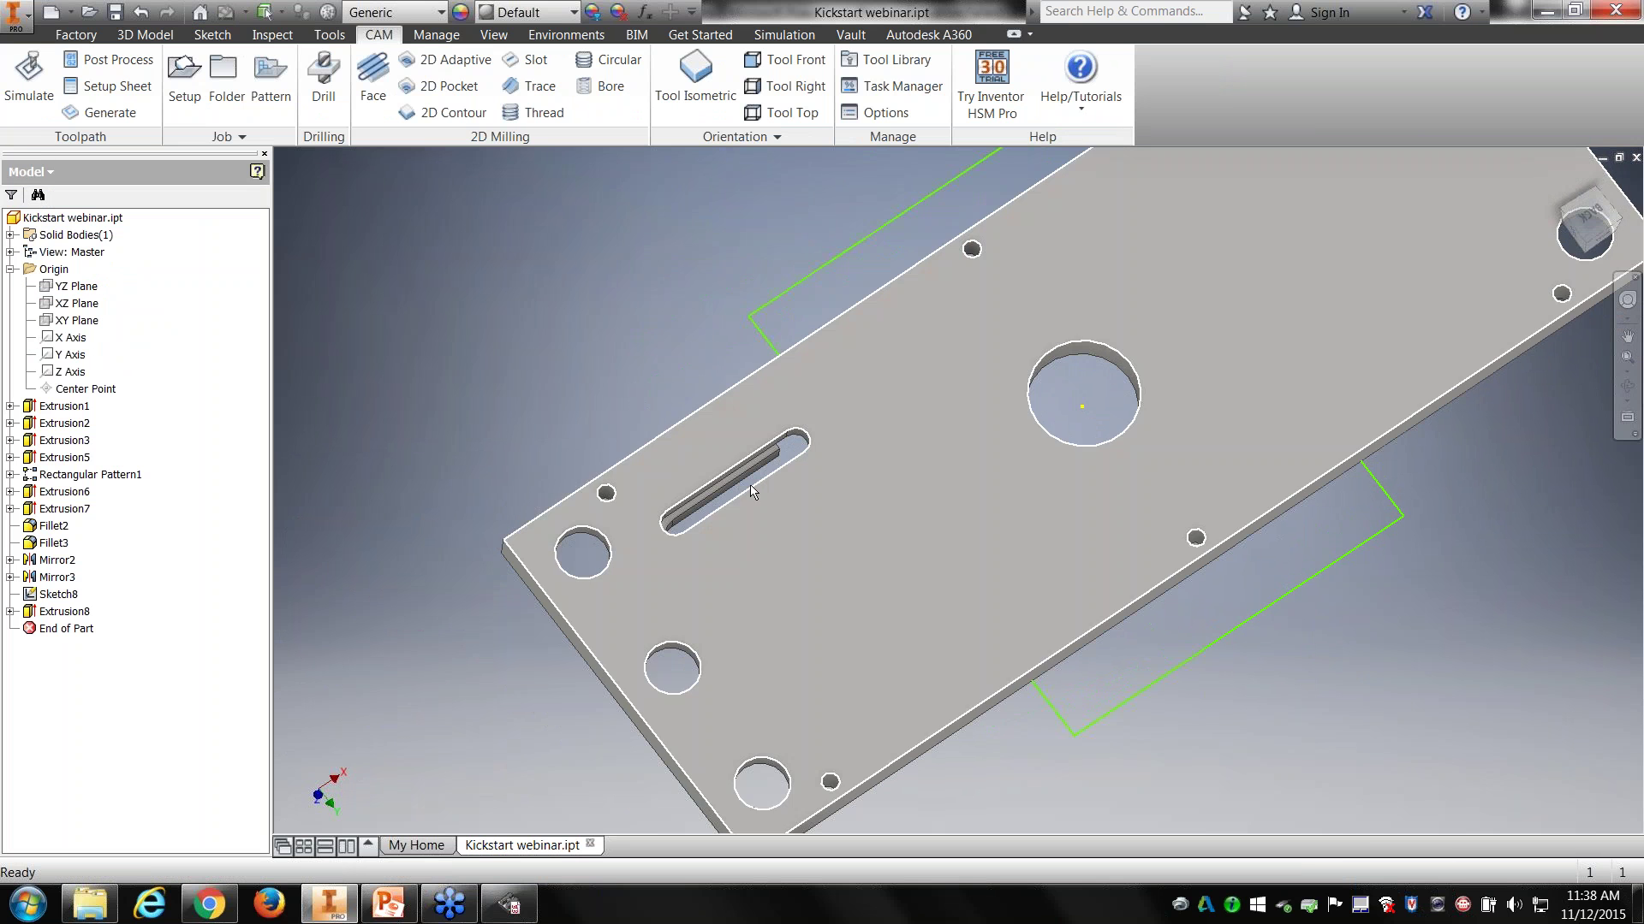
pyautogui.scroll(5, 799, 440)
pyautogui.rightClick(797, 392)
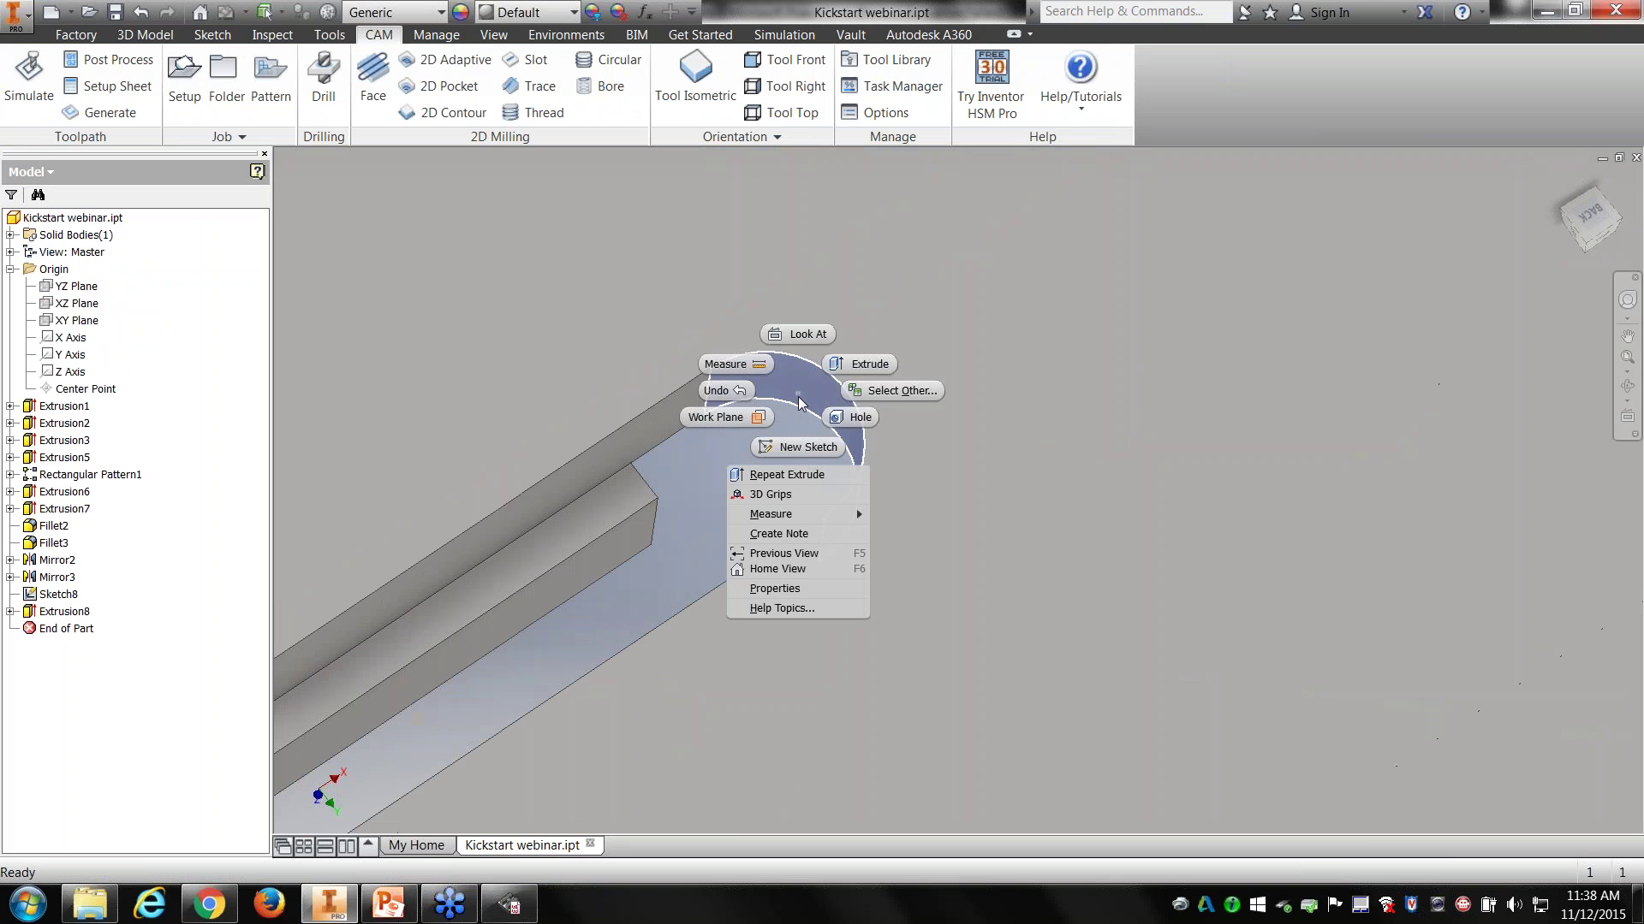
pyautogui.click(805, 474)
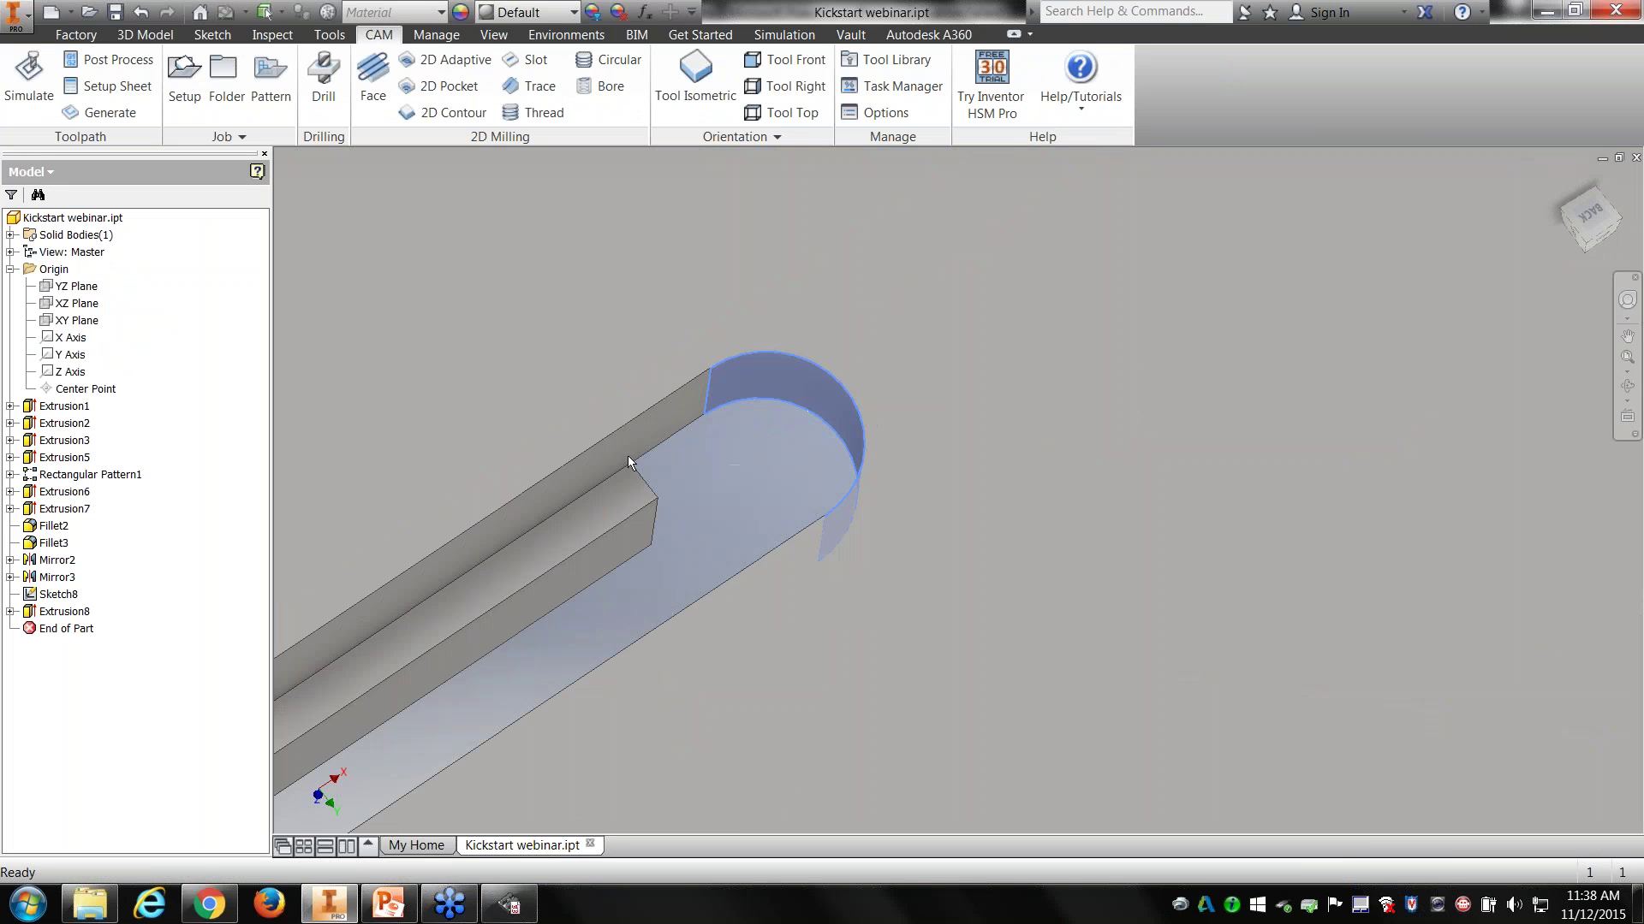
pyautogui.rightClick(64, 611)
pyautogui.click(103, 684)
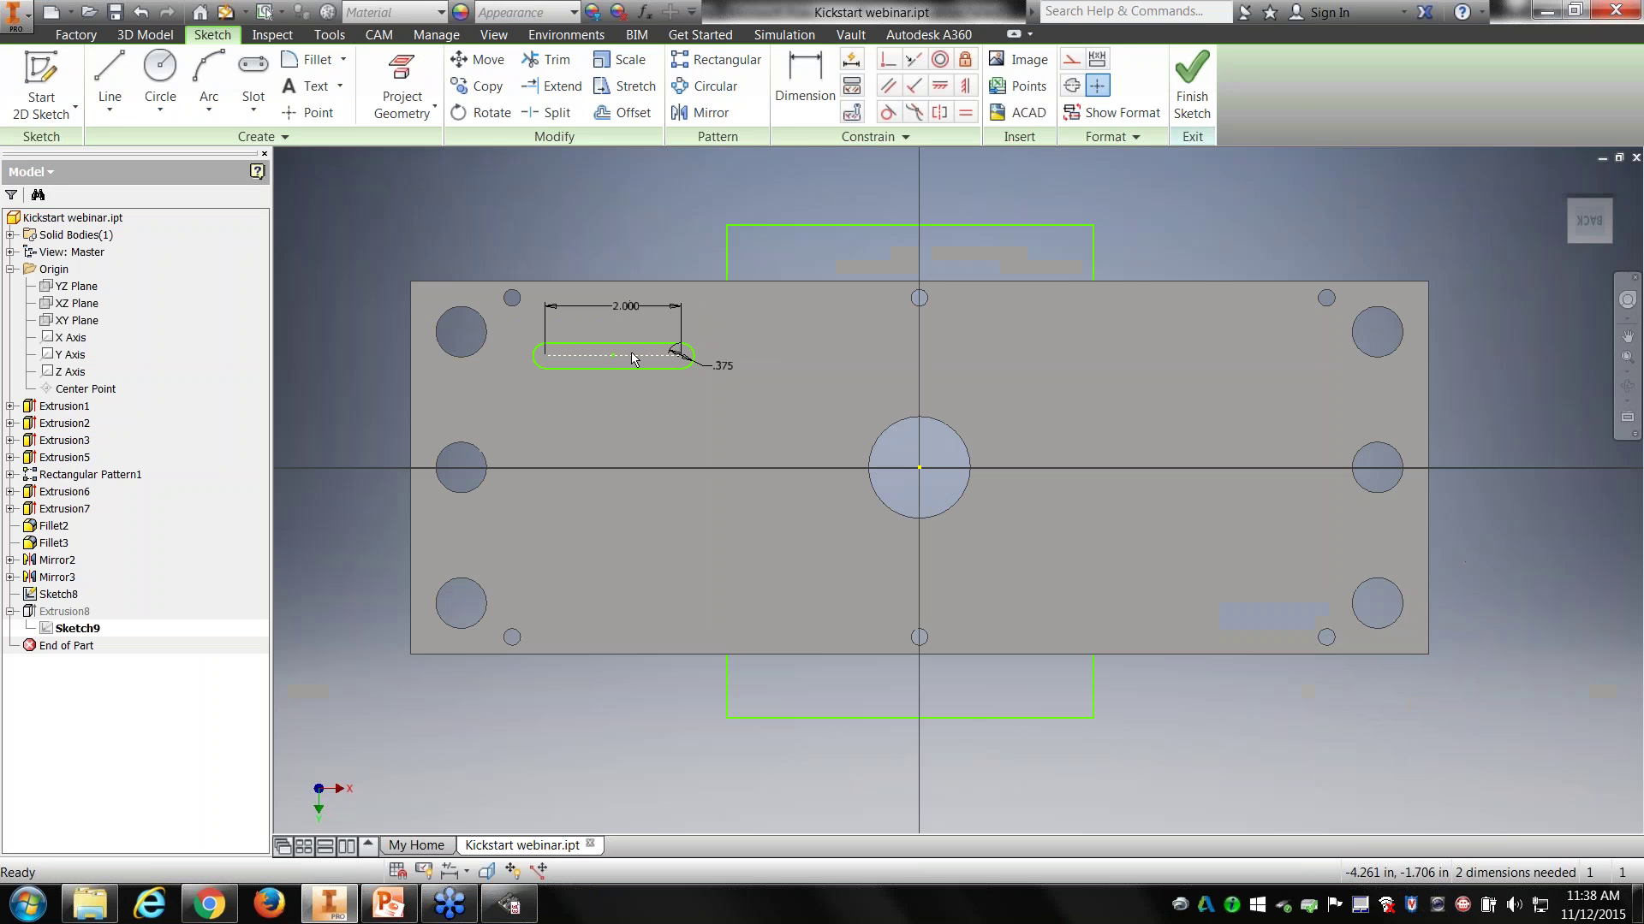
pyautogui.moveTo(634, 355)
pyautogui.mouseDown()
pyautogui.moveTo(669, 436)
pyautogui.moveTo(759, 439)
pyautogui.mouseUp()
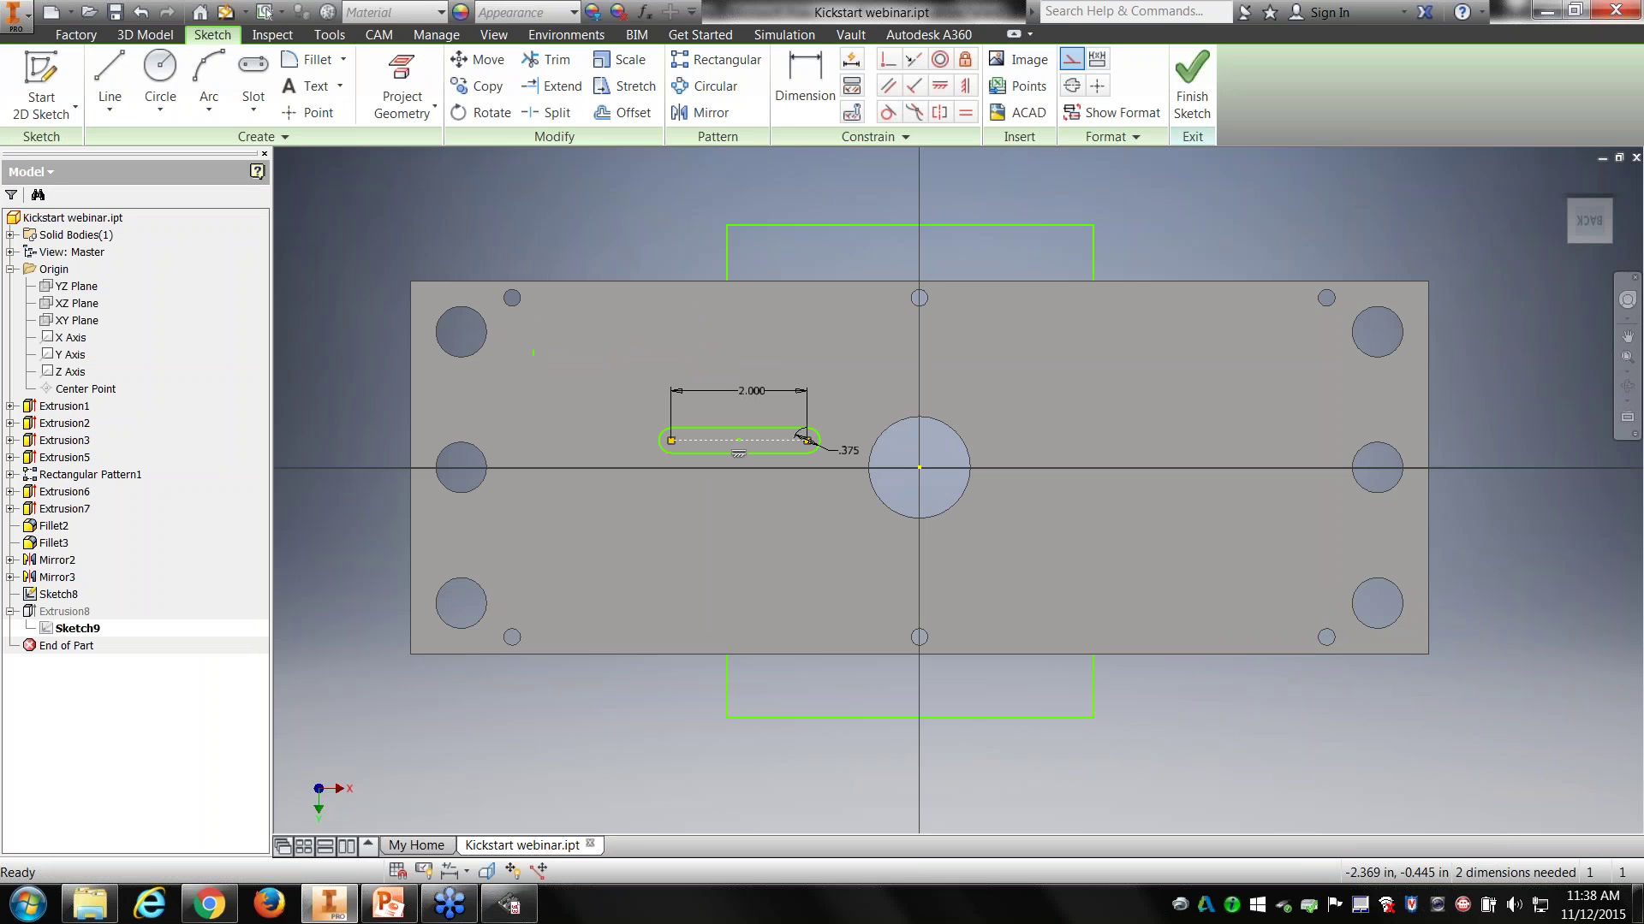
pyautogui.click(1191, 86)
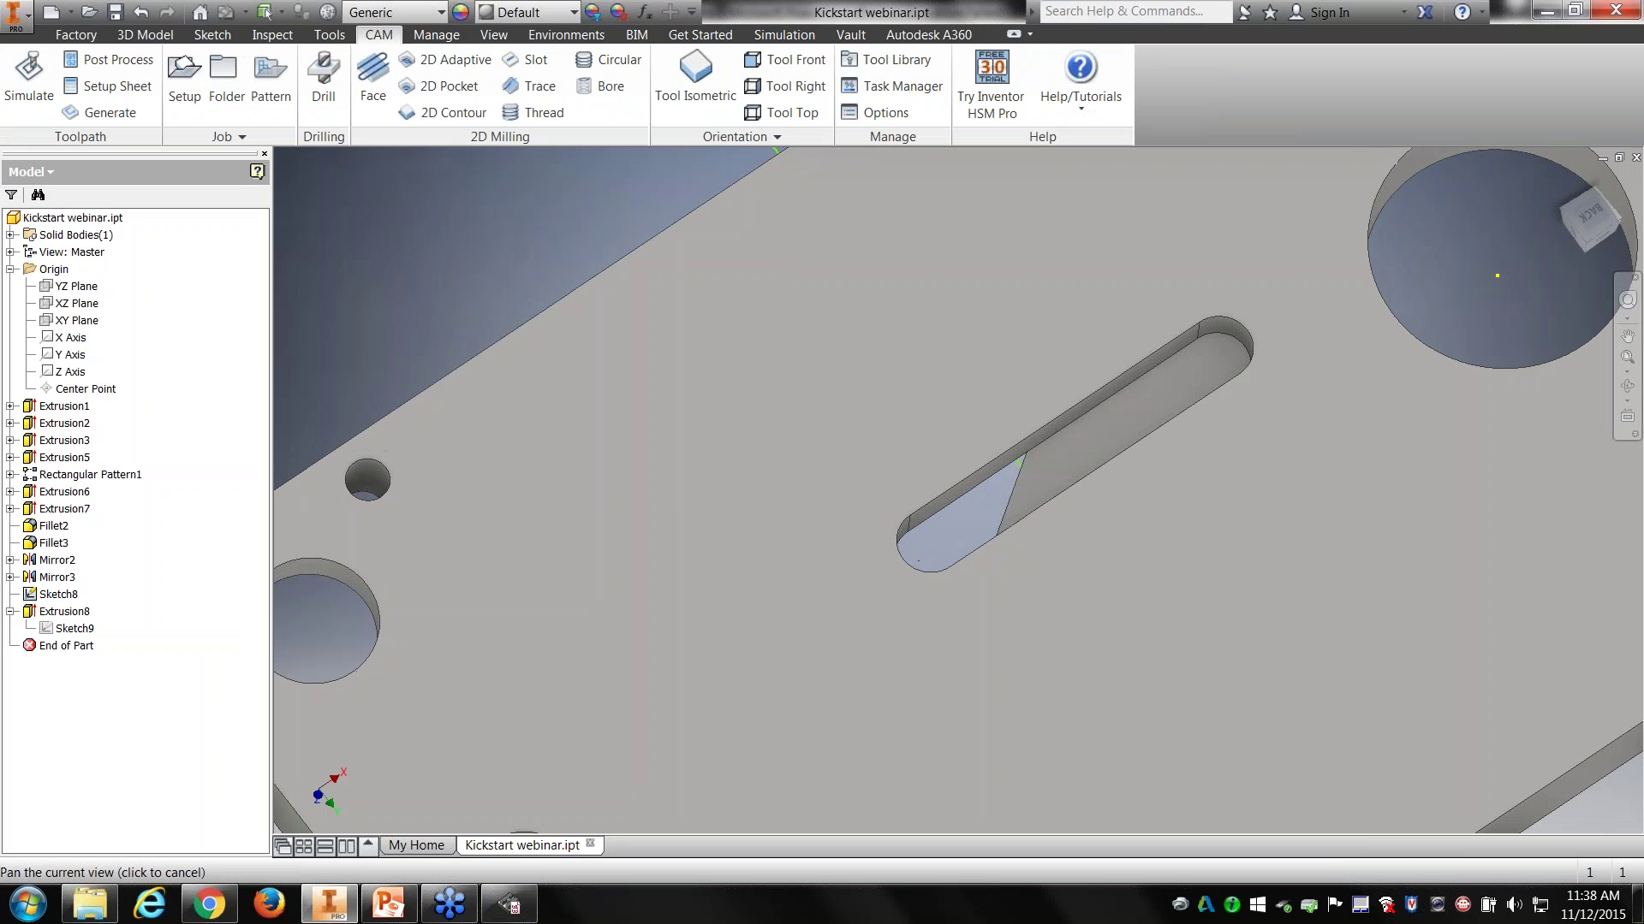
pyautogui.moveTo(1146, 408); pyautogui.dragTo(1032, 411, button='middle')
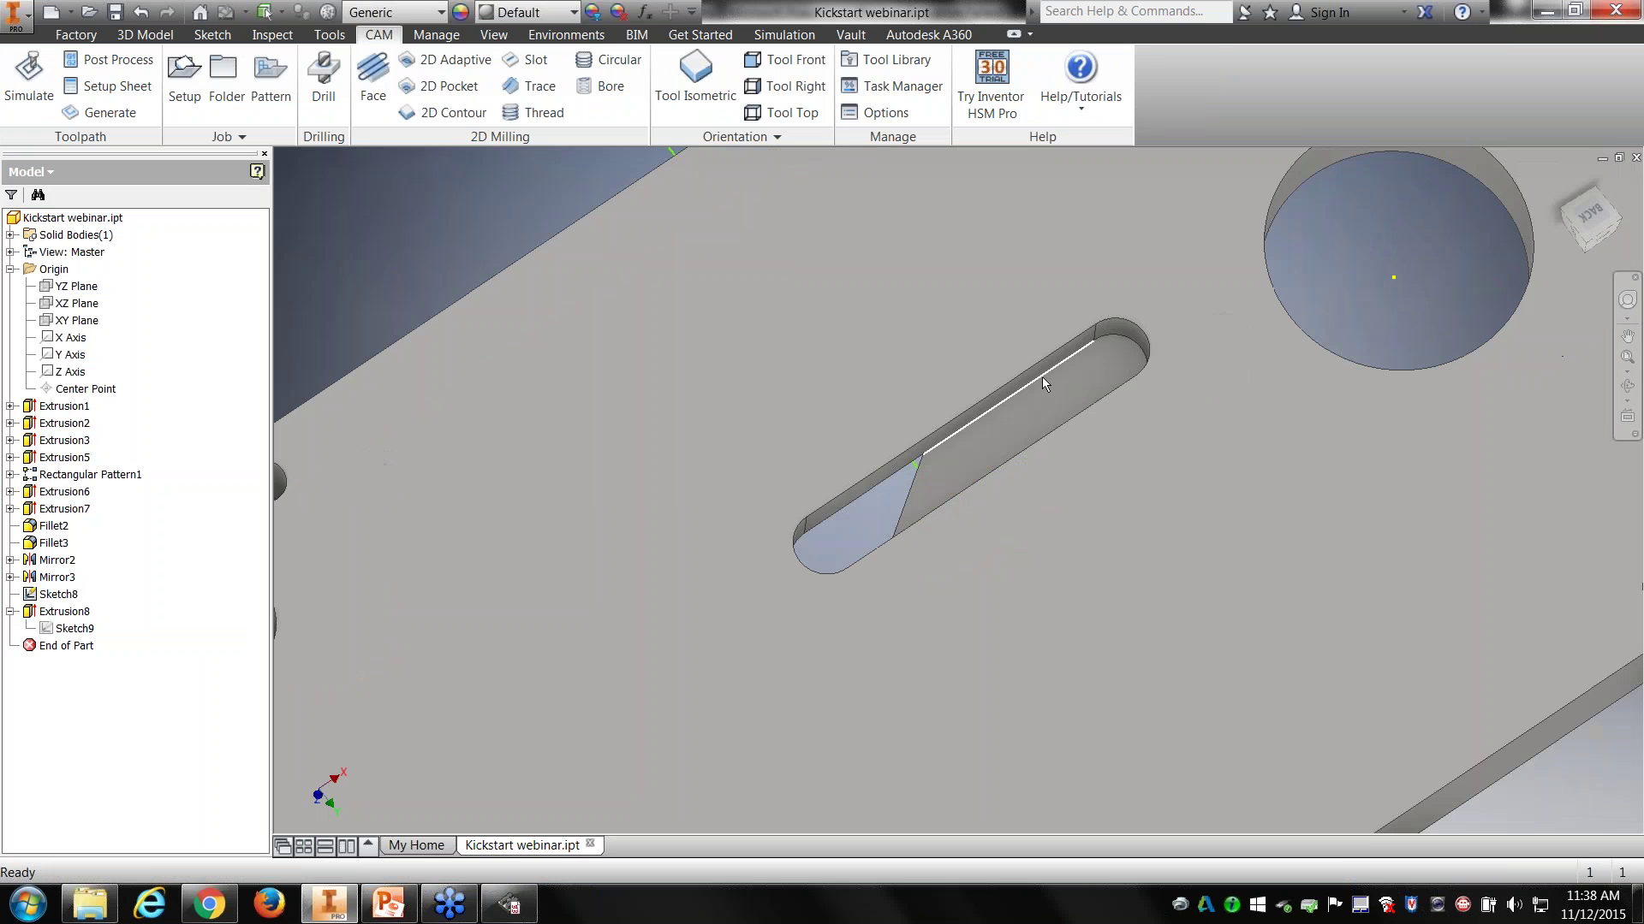
pyautogui.doubleClick(103, 634)
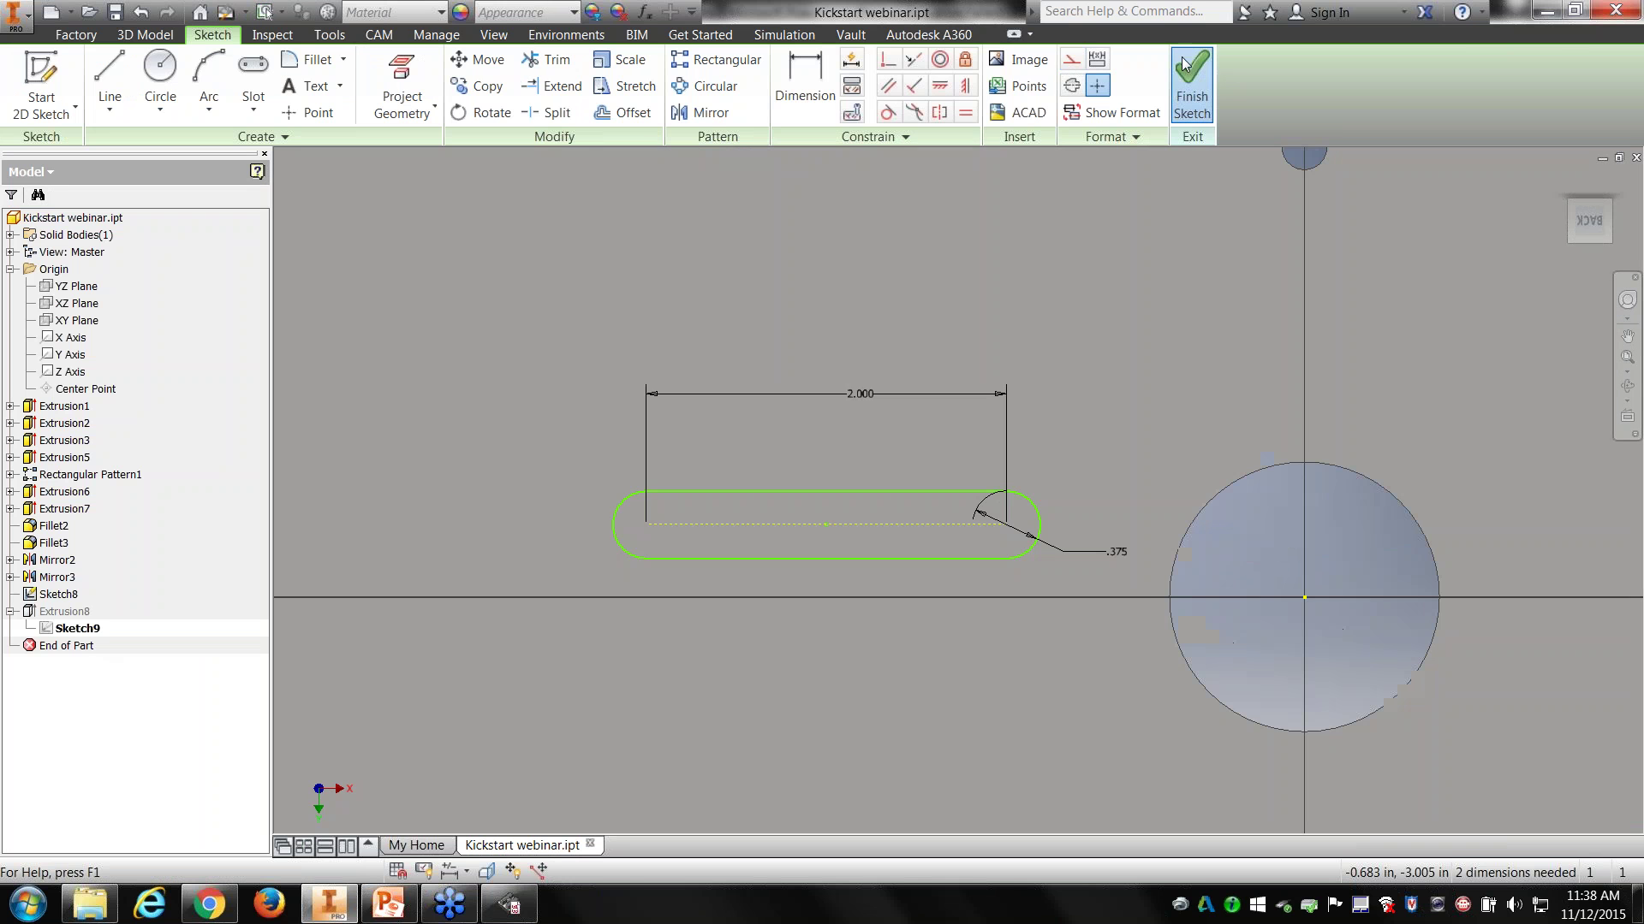
pyautogui.click(1184, 65)
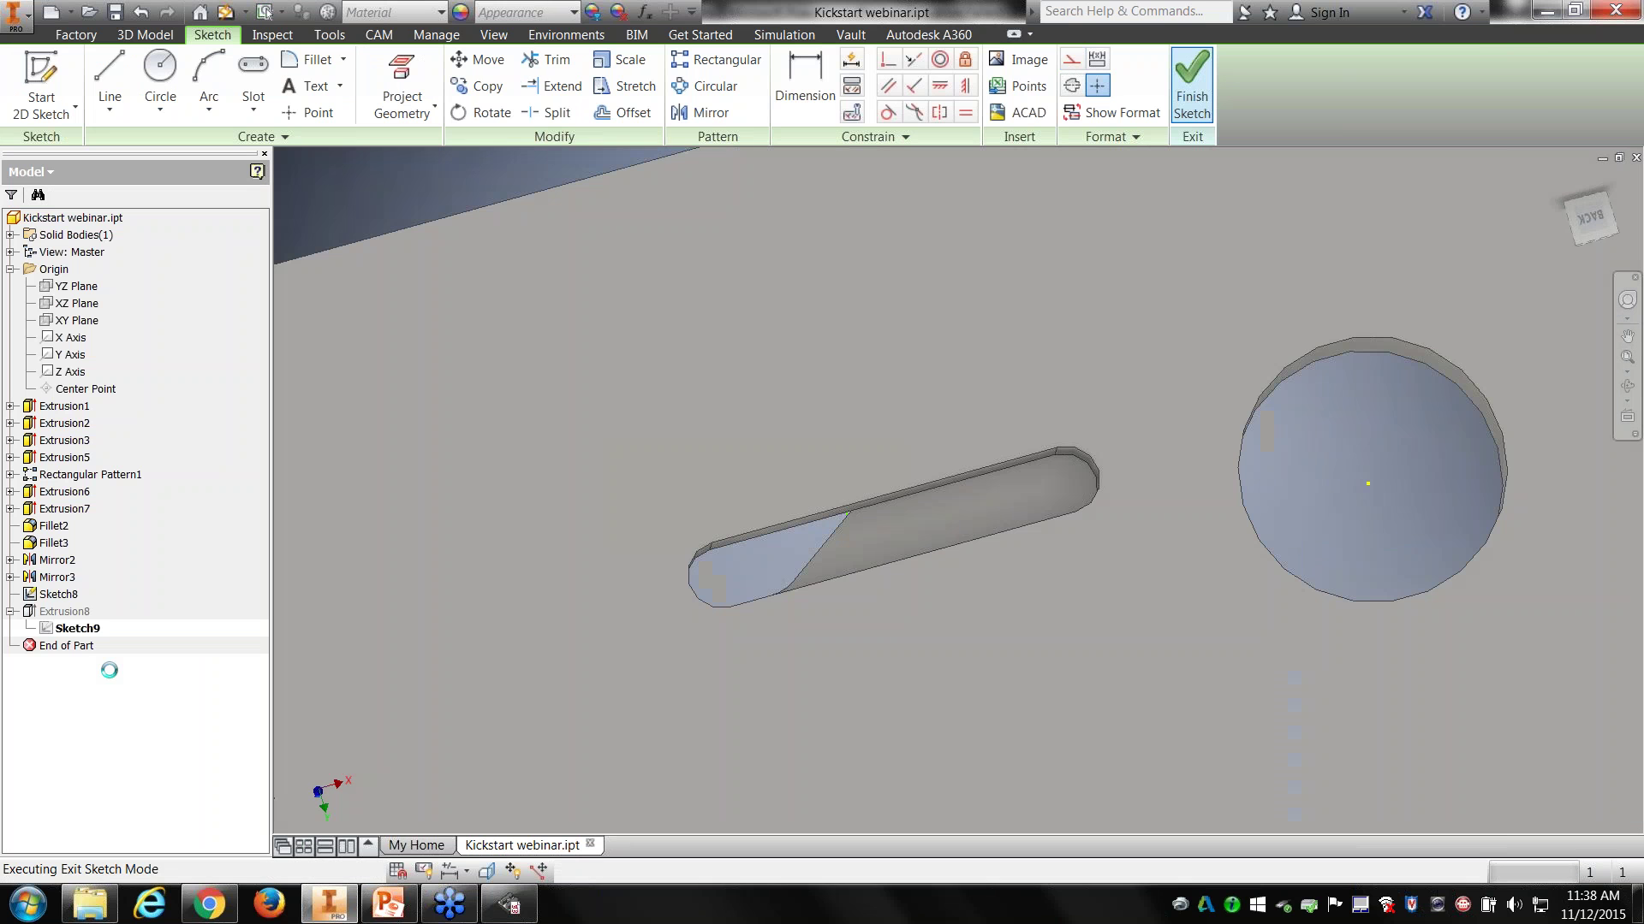
# Step: Edit the slot's extrusion and set its cut depth to .2 in
pyautogui.rightClick(83, 615)
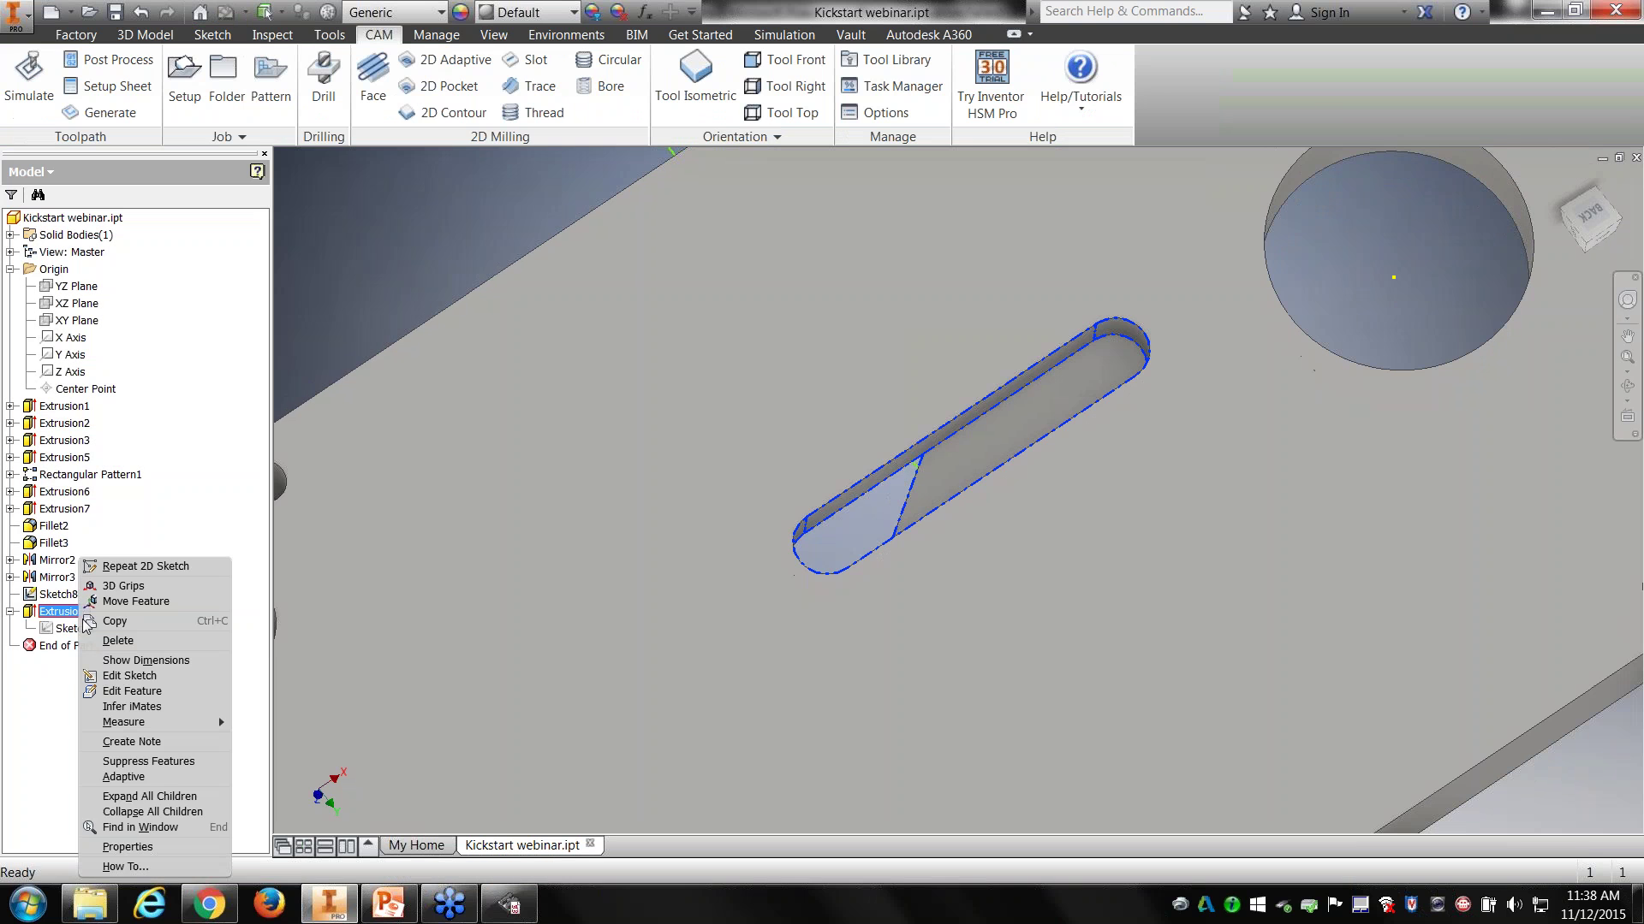
pyautogui.click(120, 691)
pyautogui.click(507, 268)
pyautogui.write('.2')
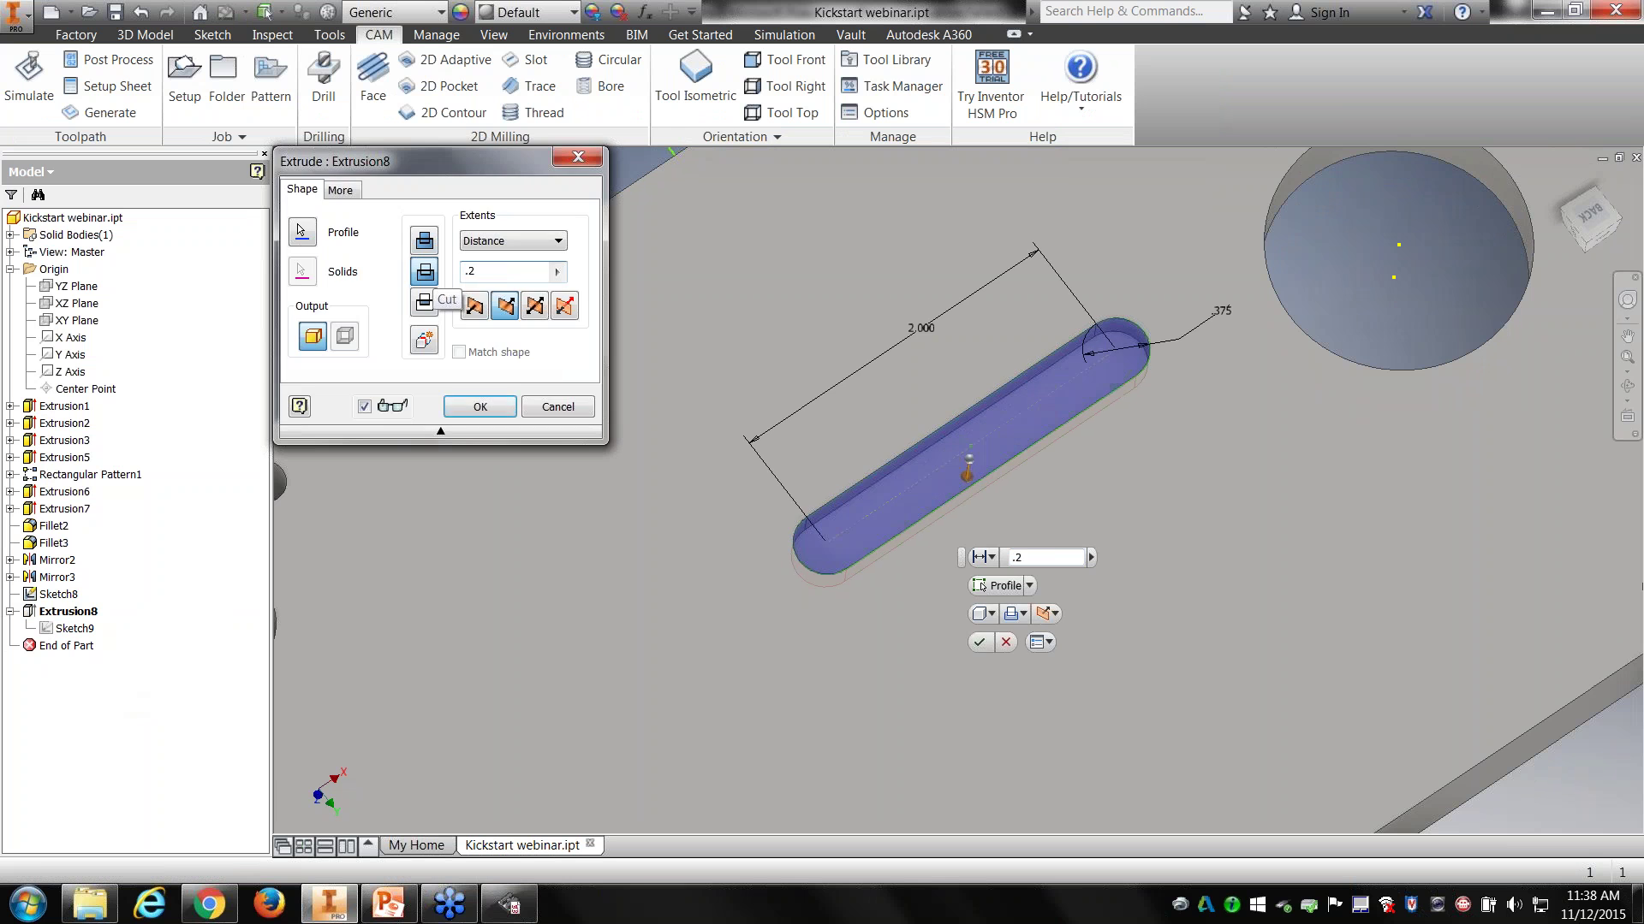
pyautogui.press('Return')
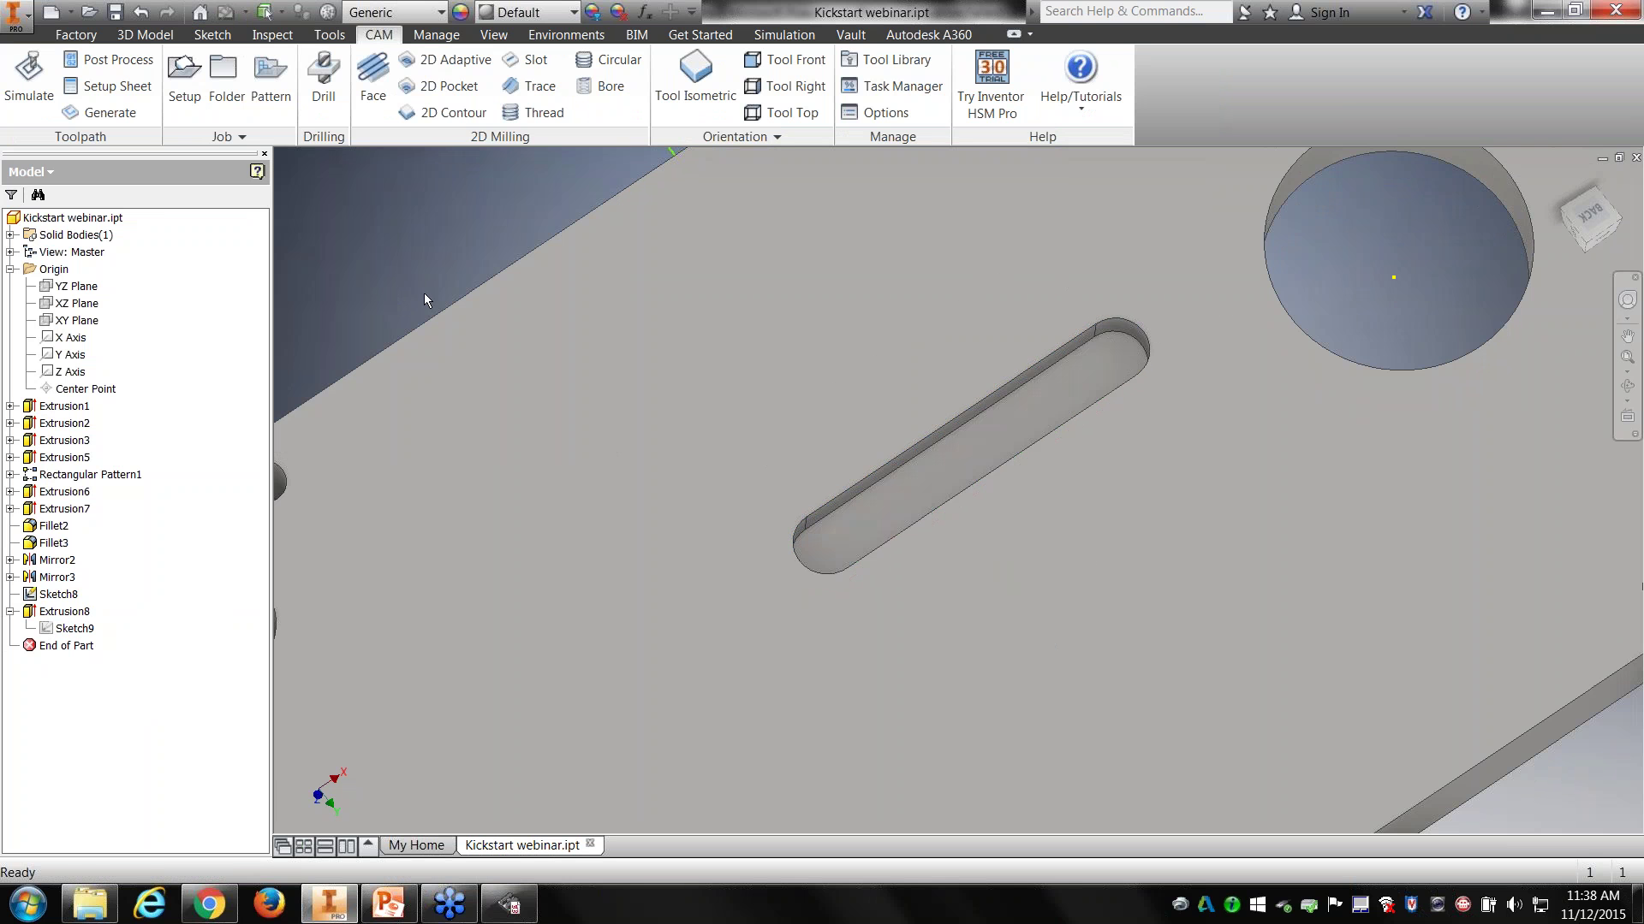
# Step: Regenerate the outdated toolpaths of the operations in Setup5
pyautogui.moveTo(1076, 620)
pyautogui.keyDown('shift'); pyautogui.mouseDown(button='middle')
pyautogui.moveTo(1071, 579)
pyautogui.moveTo(1080, 591)
pyautogui.mouseUp(button='middle'); pyautogui.keyUp('shift')
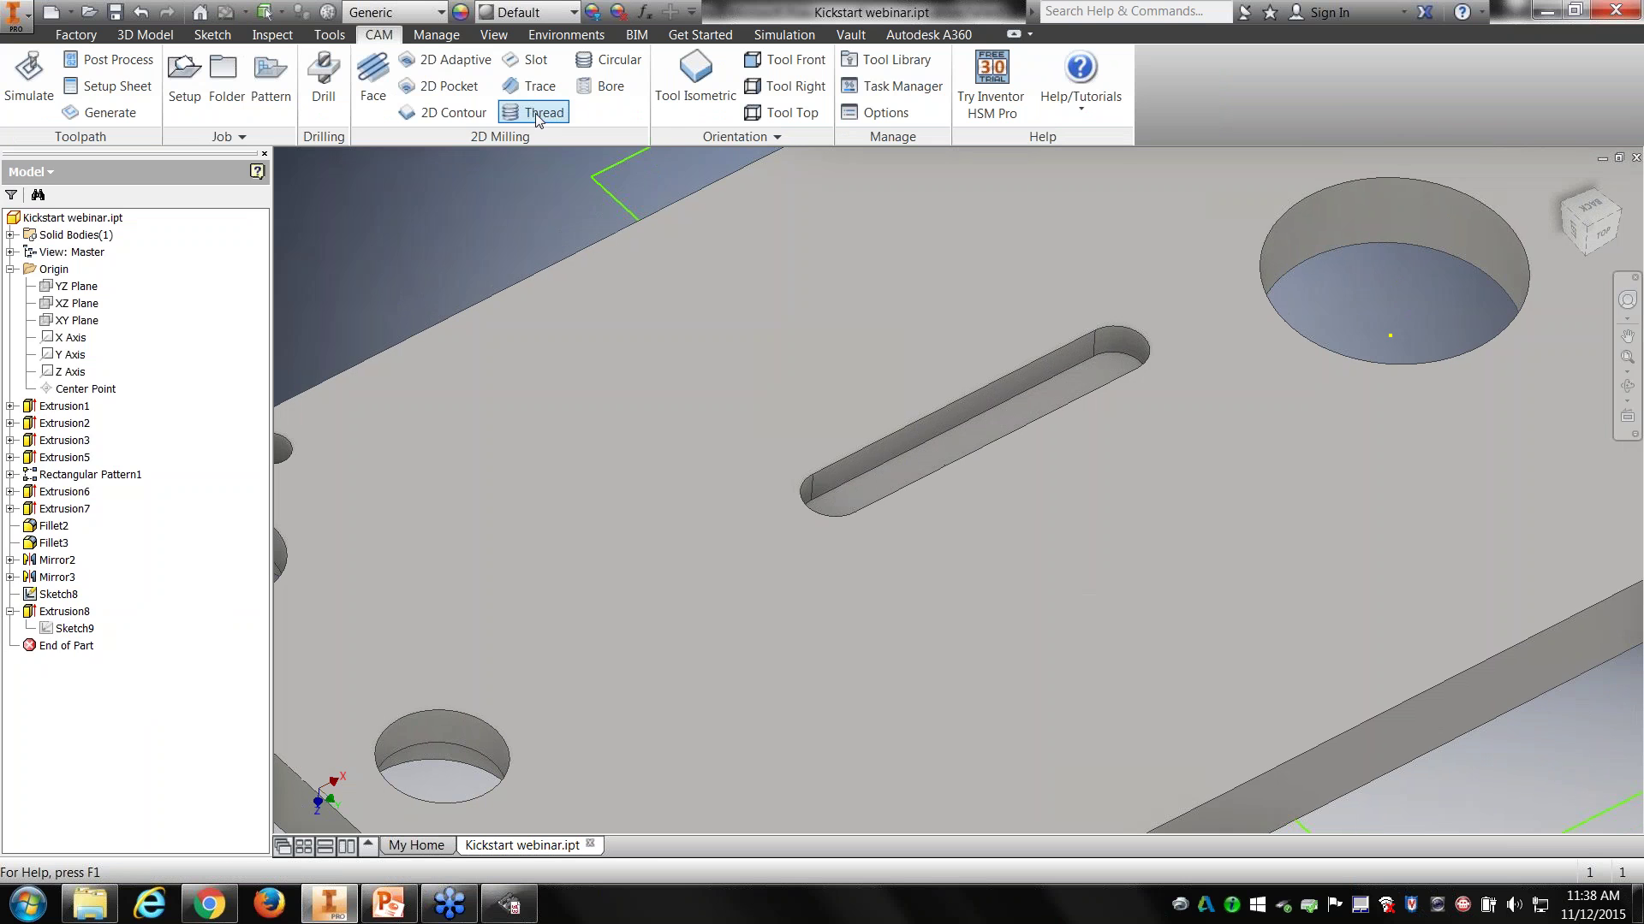
pyautogui.click(527, 60)
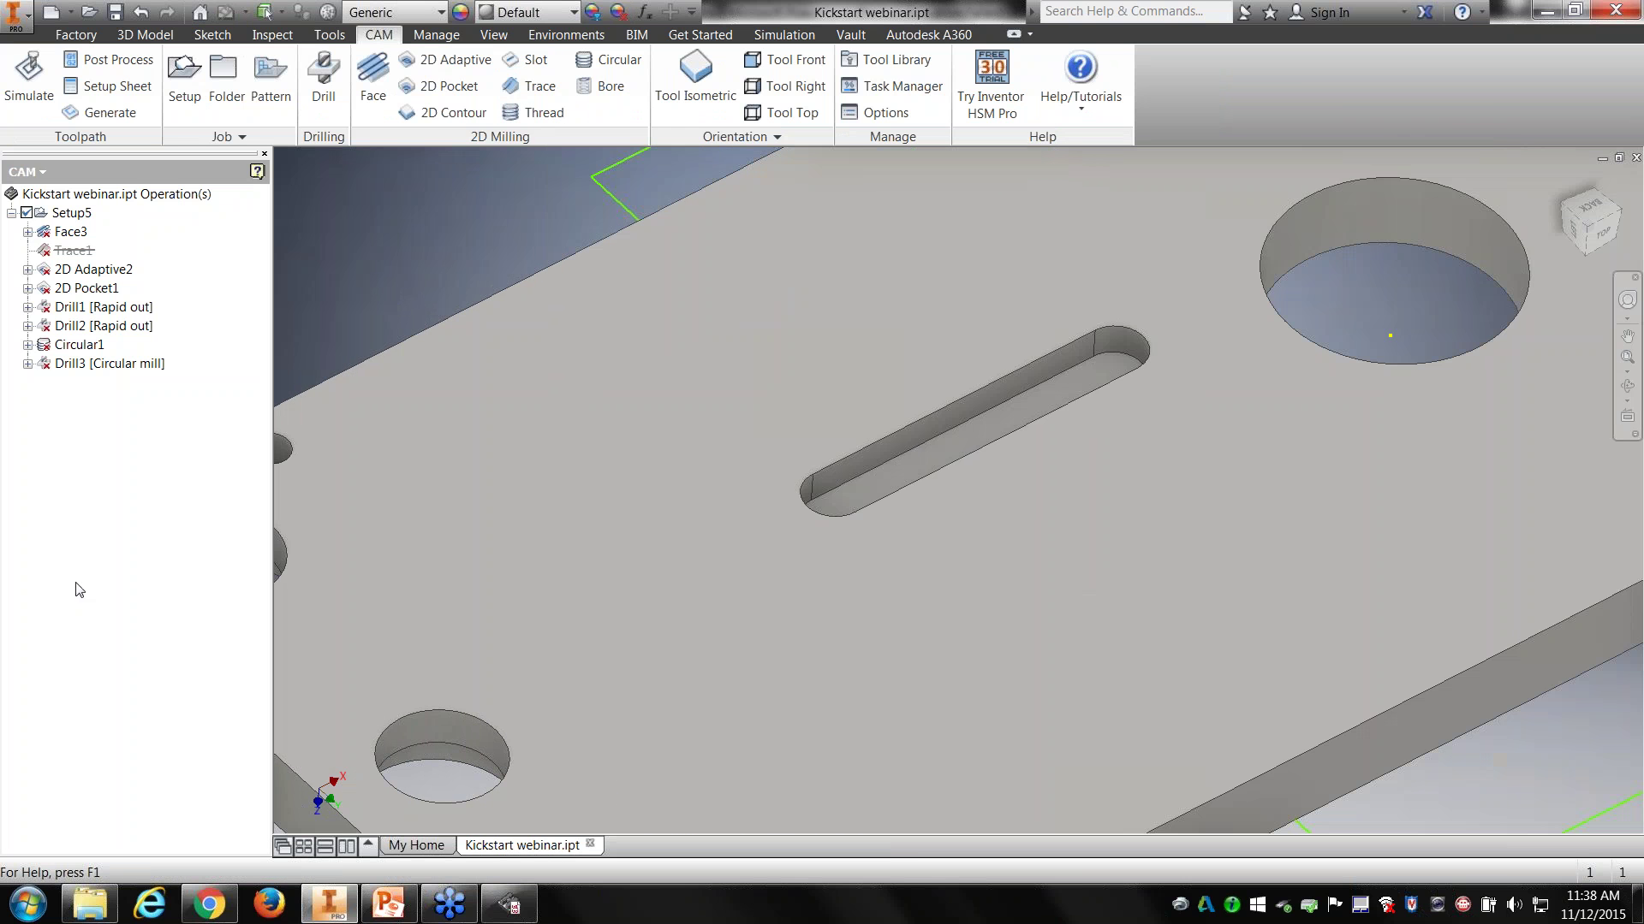
pyautogui.click(98, 112)
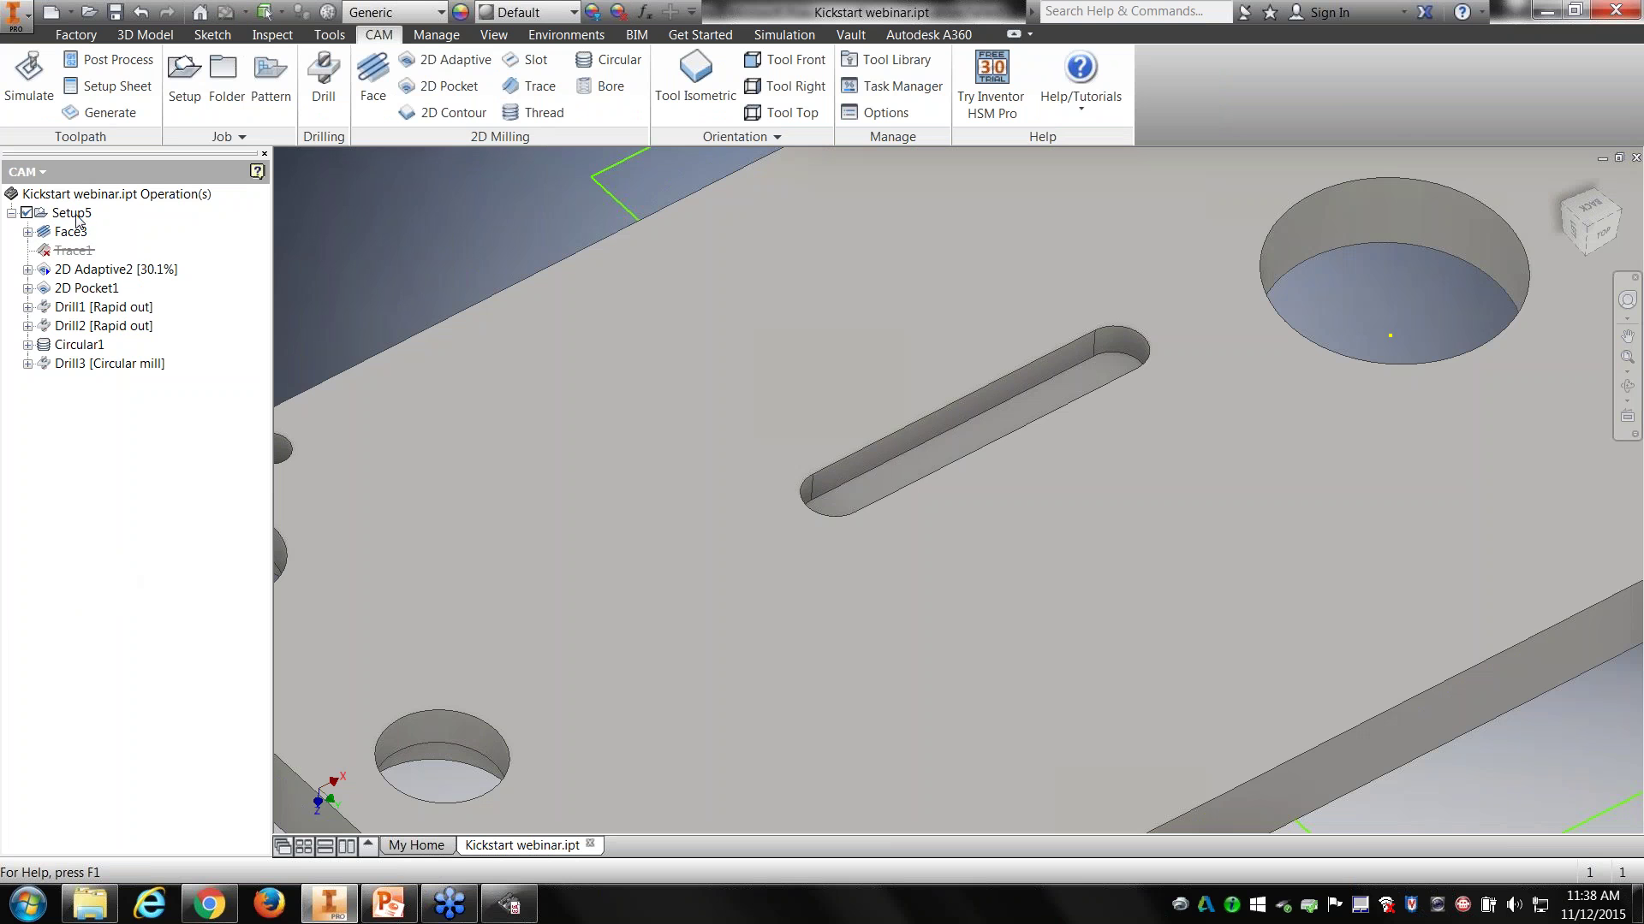
# Step: Duplicate Setup5 and delete all the copied operations from the duplicate setup
pyautogui.rightClick(76, 215)
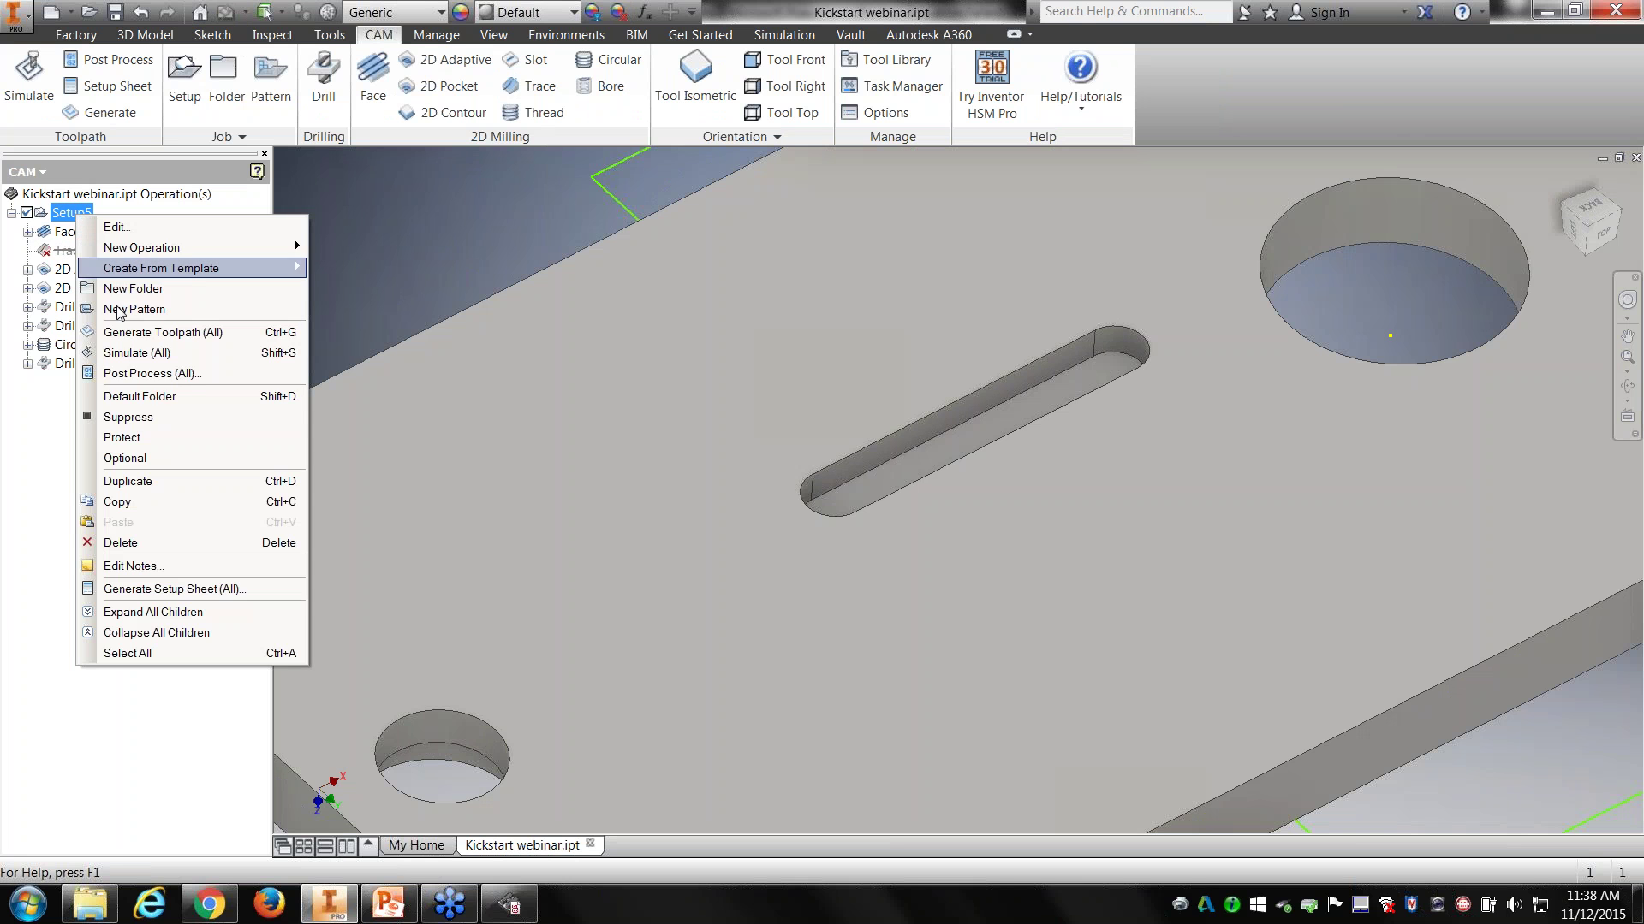
pyautogui.click(128, 481)
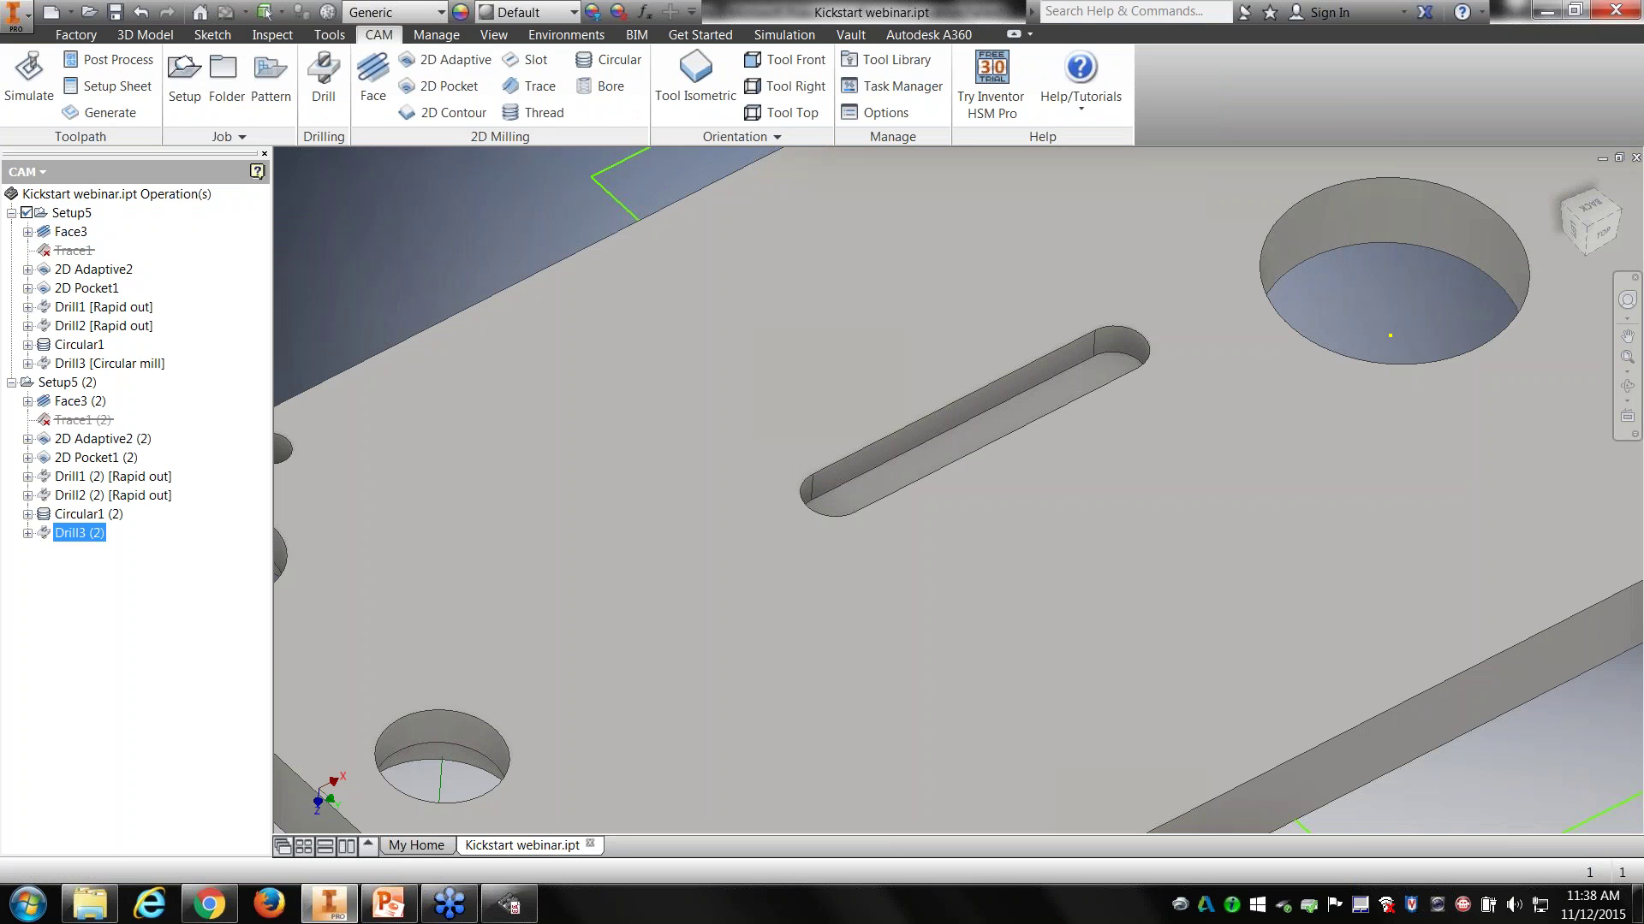
pyautogui.moveTo(129, 582); pyautogui.dragTo(53, 412)
pyautogui.press('Delete')
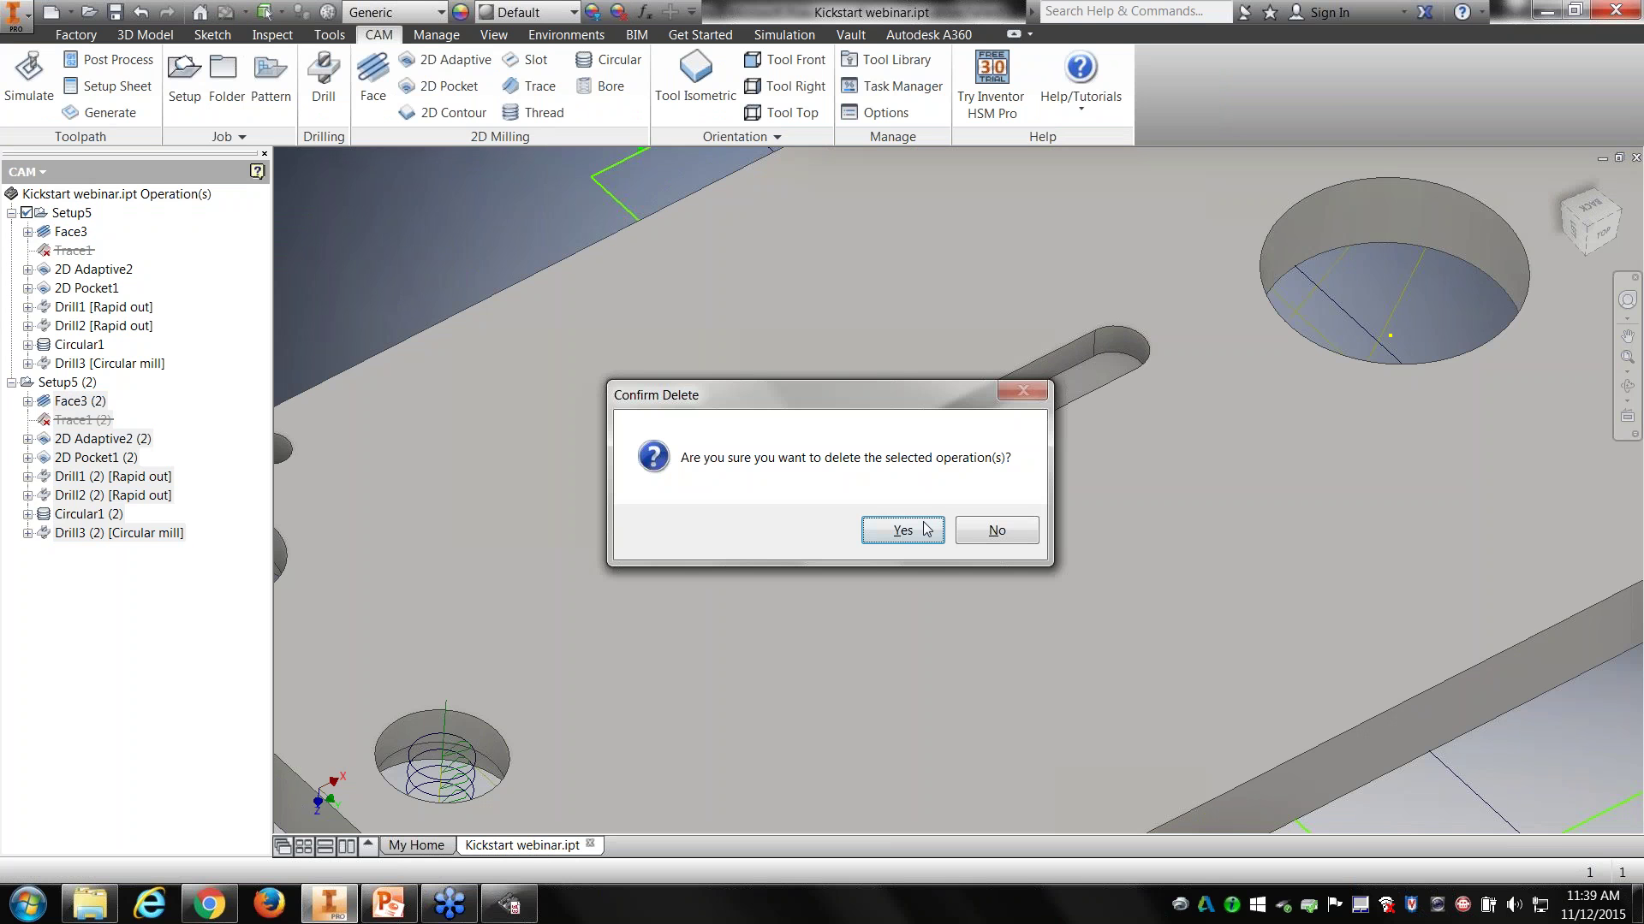
pyautogui.click(903, 530)
# Step: Edit the duplicate setup to flip its Z axis and place the origin on the stock's upper near corner on the underside, and accept the setup
pyautogui.rightClick(81, 387)
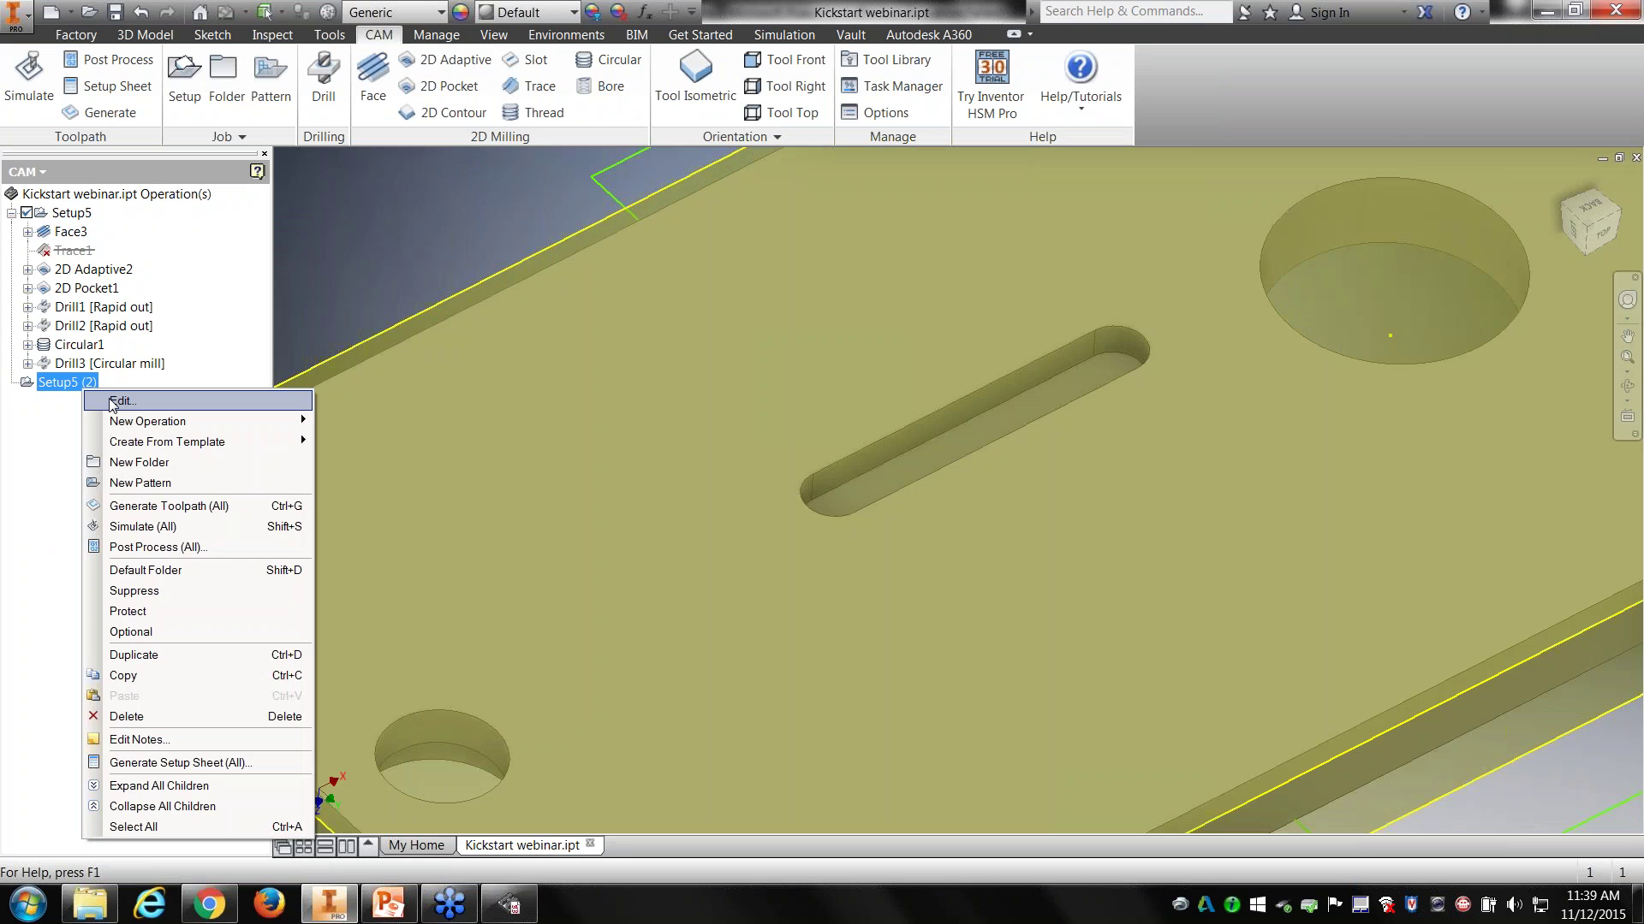
pyautogui.click(119, 401)
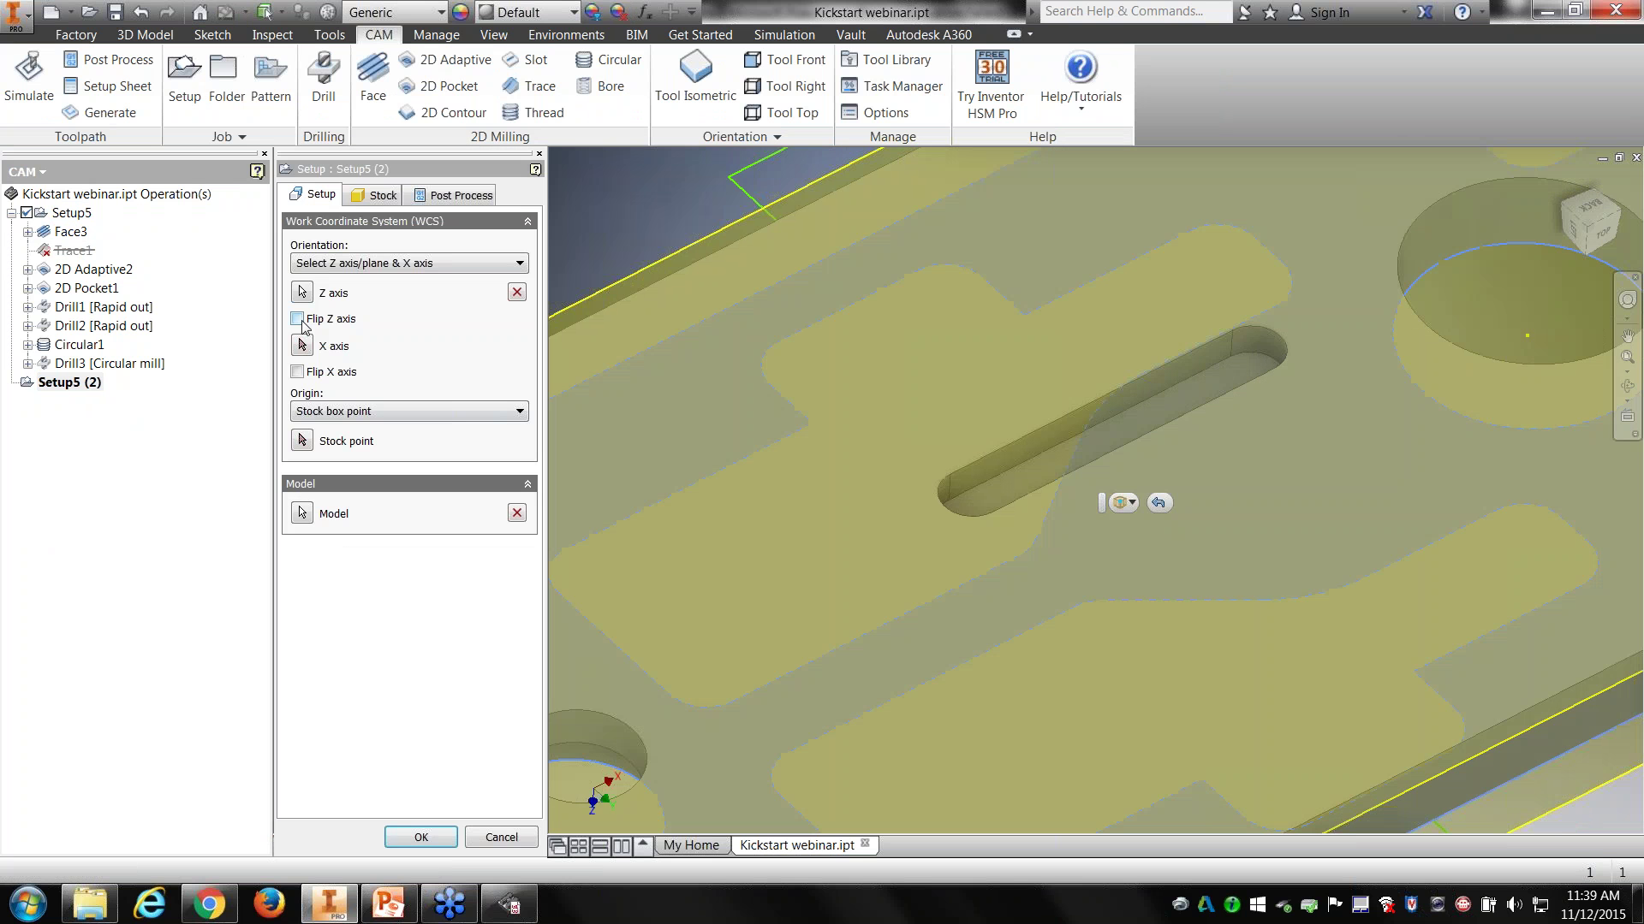
pyautogui.click(302, 322)
pyautogui.scroll(3, 891, 372)
pyautogui.moveTo(962, 527); pyautogui.dragTo(910, 558, button='middle')
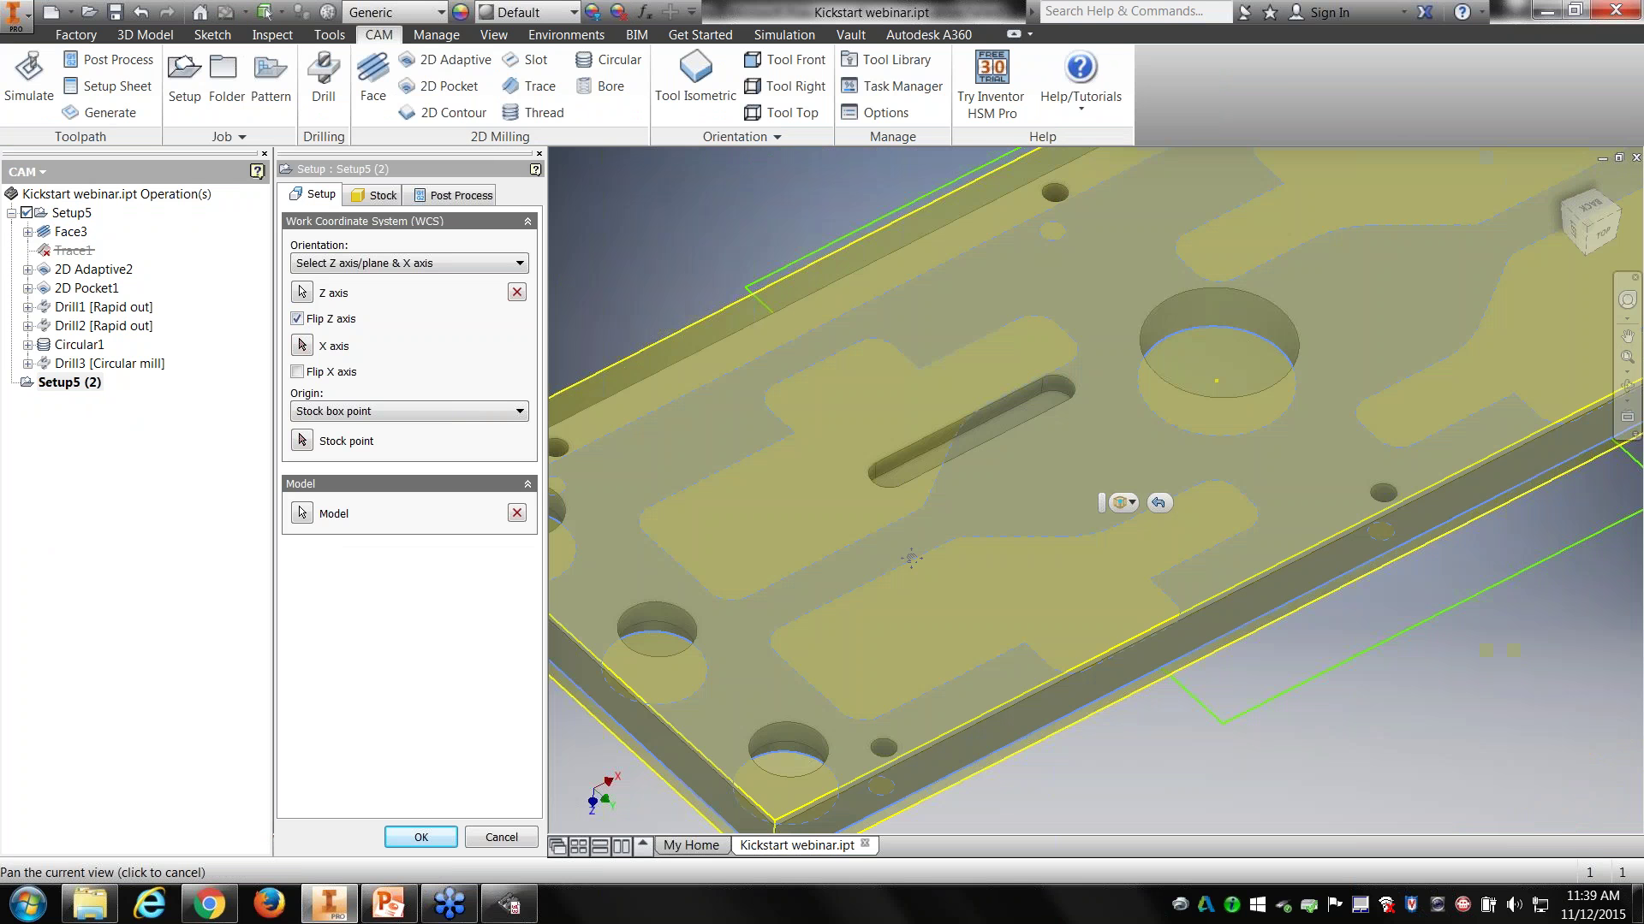
pyautogui.scroll(3, 911, 558)
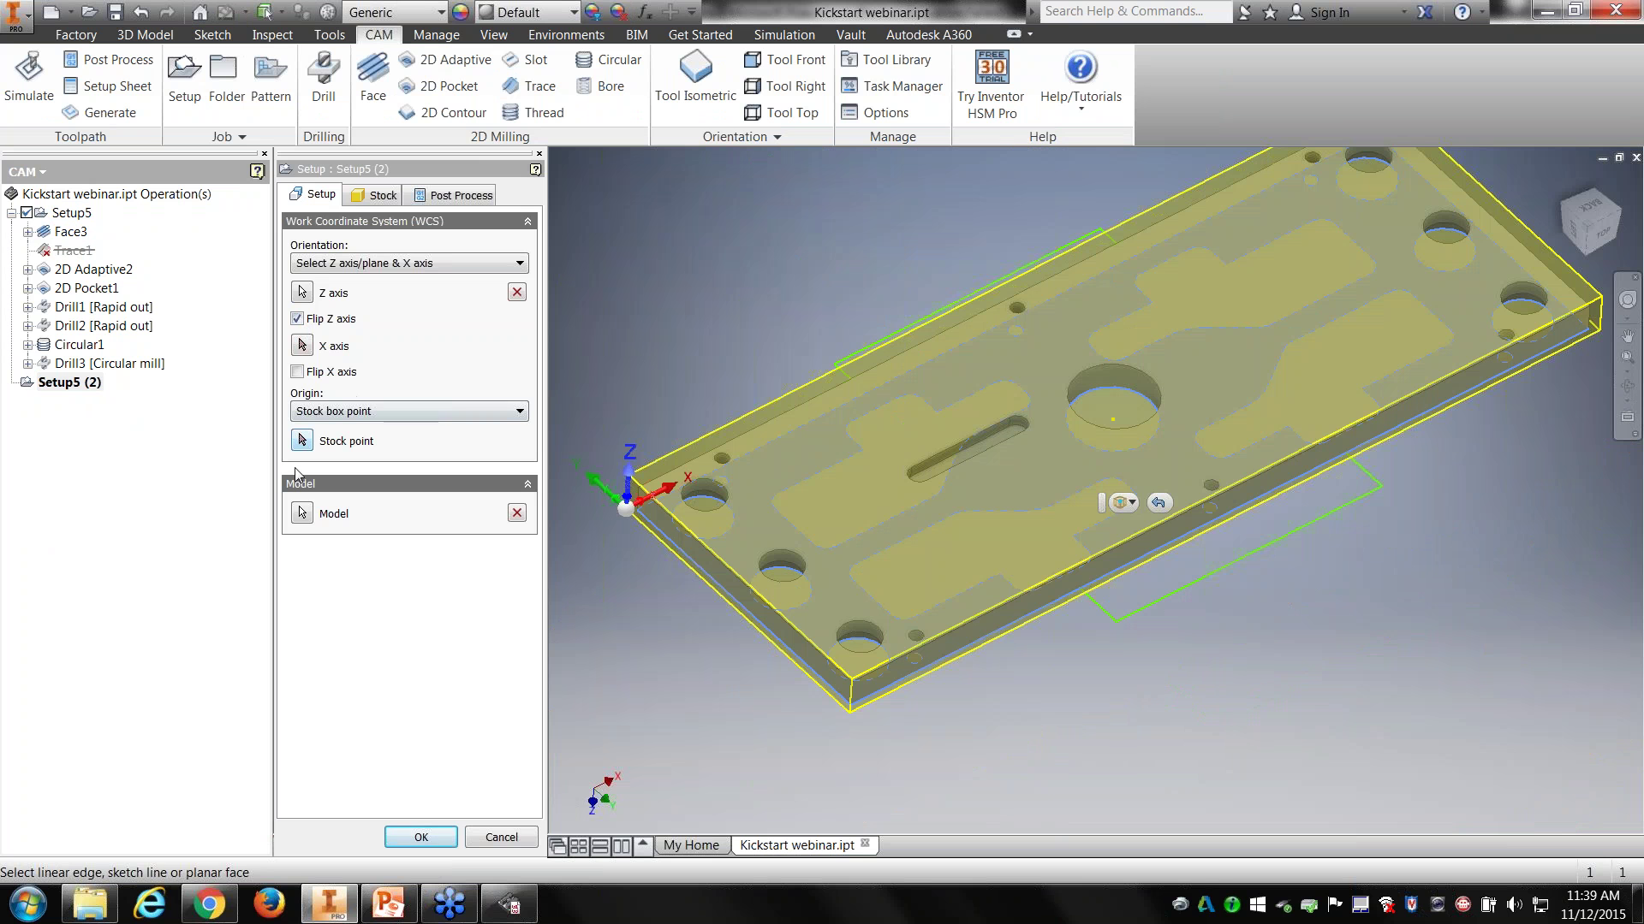
pyautogui.click(341, 449)
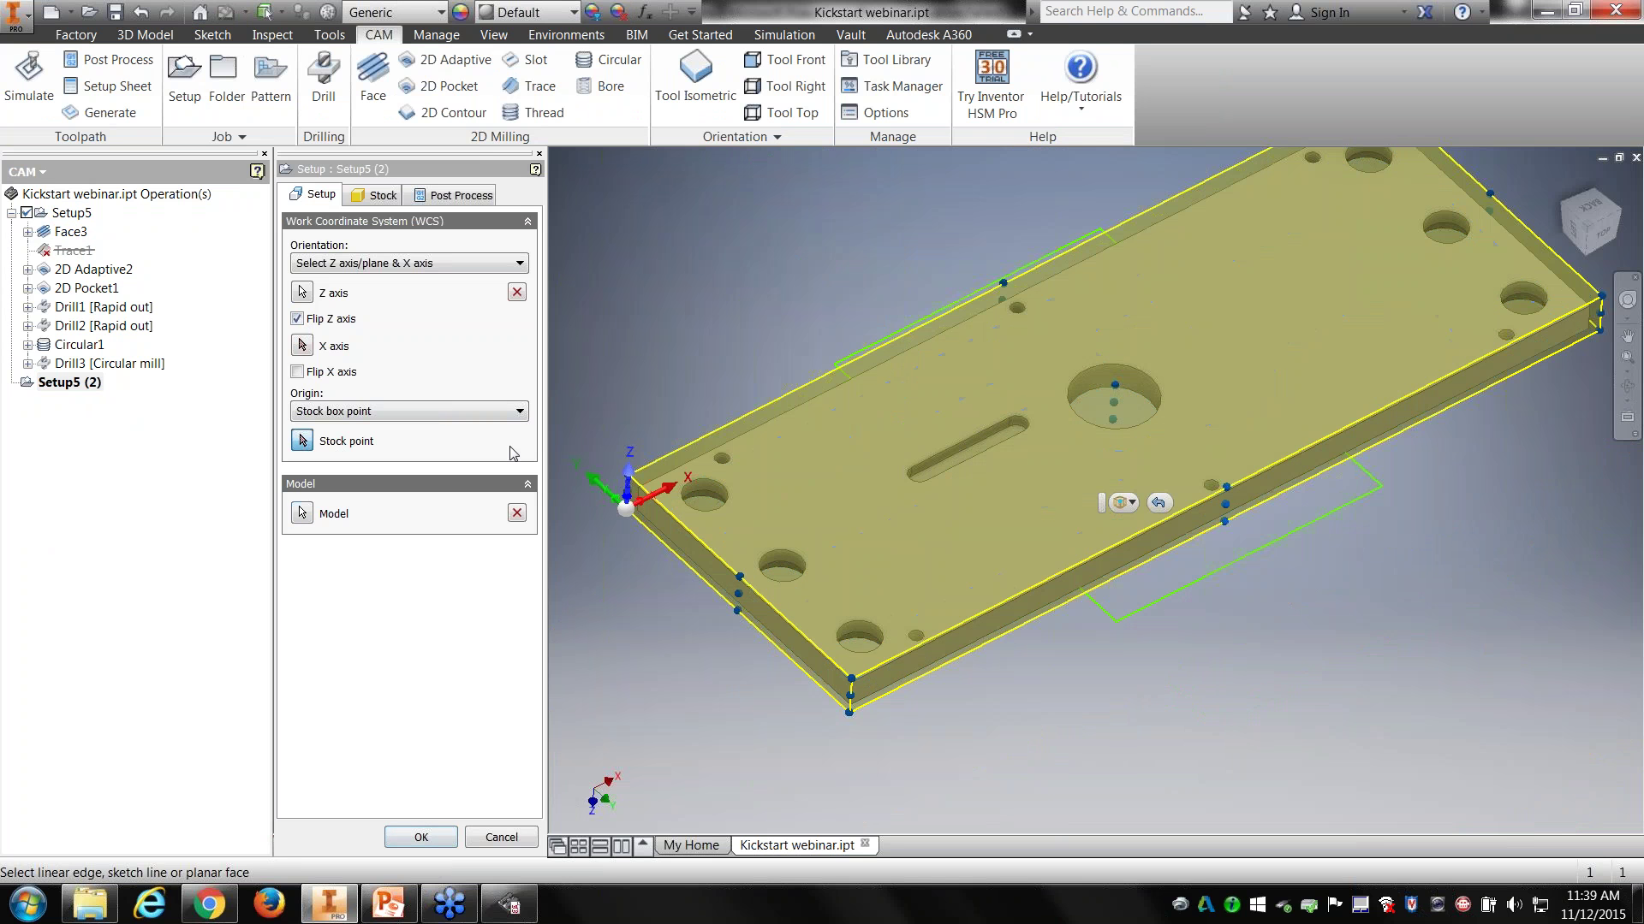
pyautogui.click(851, 678)
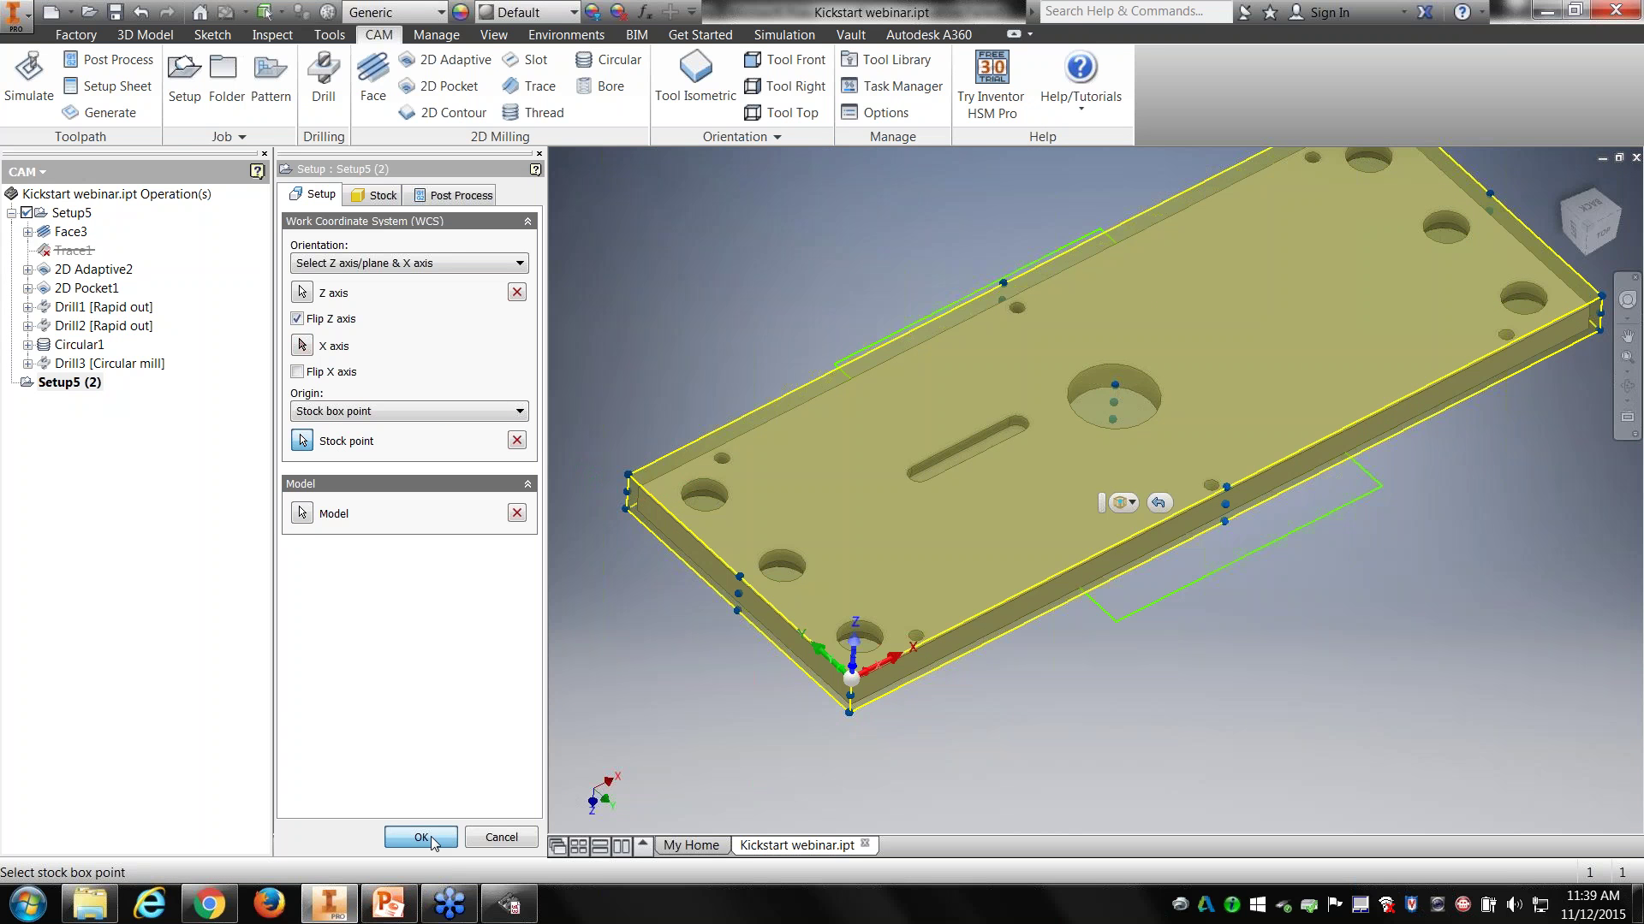
pyautogui.click(431, 837)
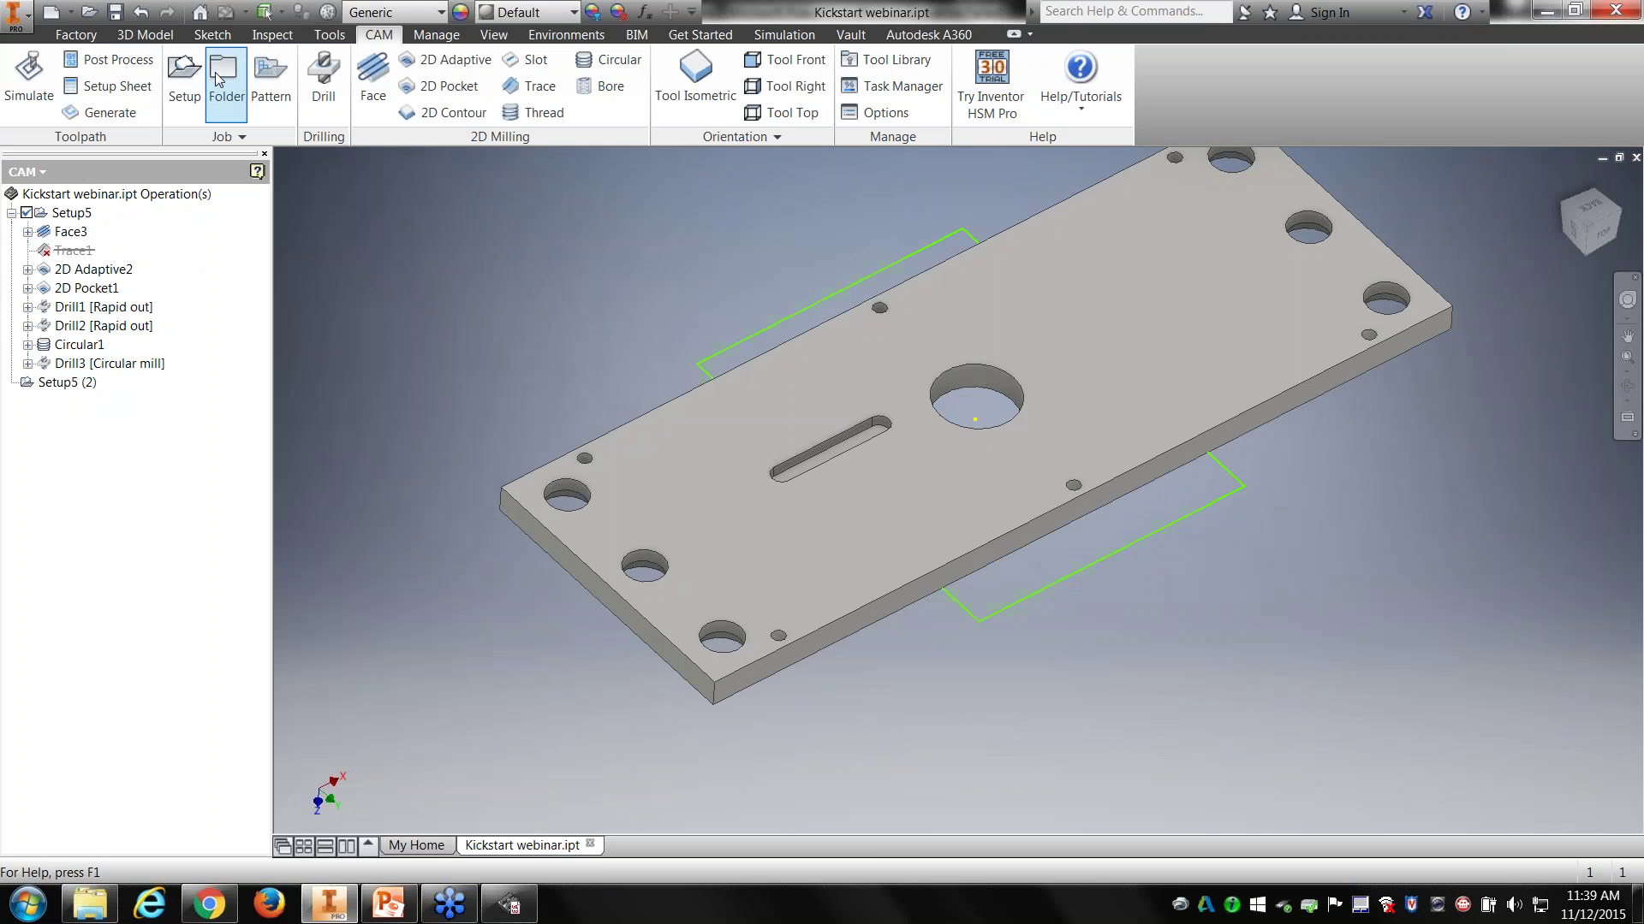
pyautogui.click(526, 59)
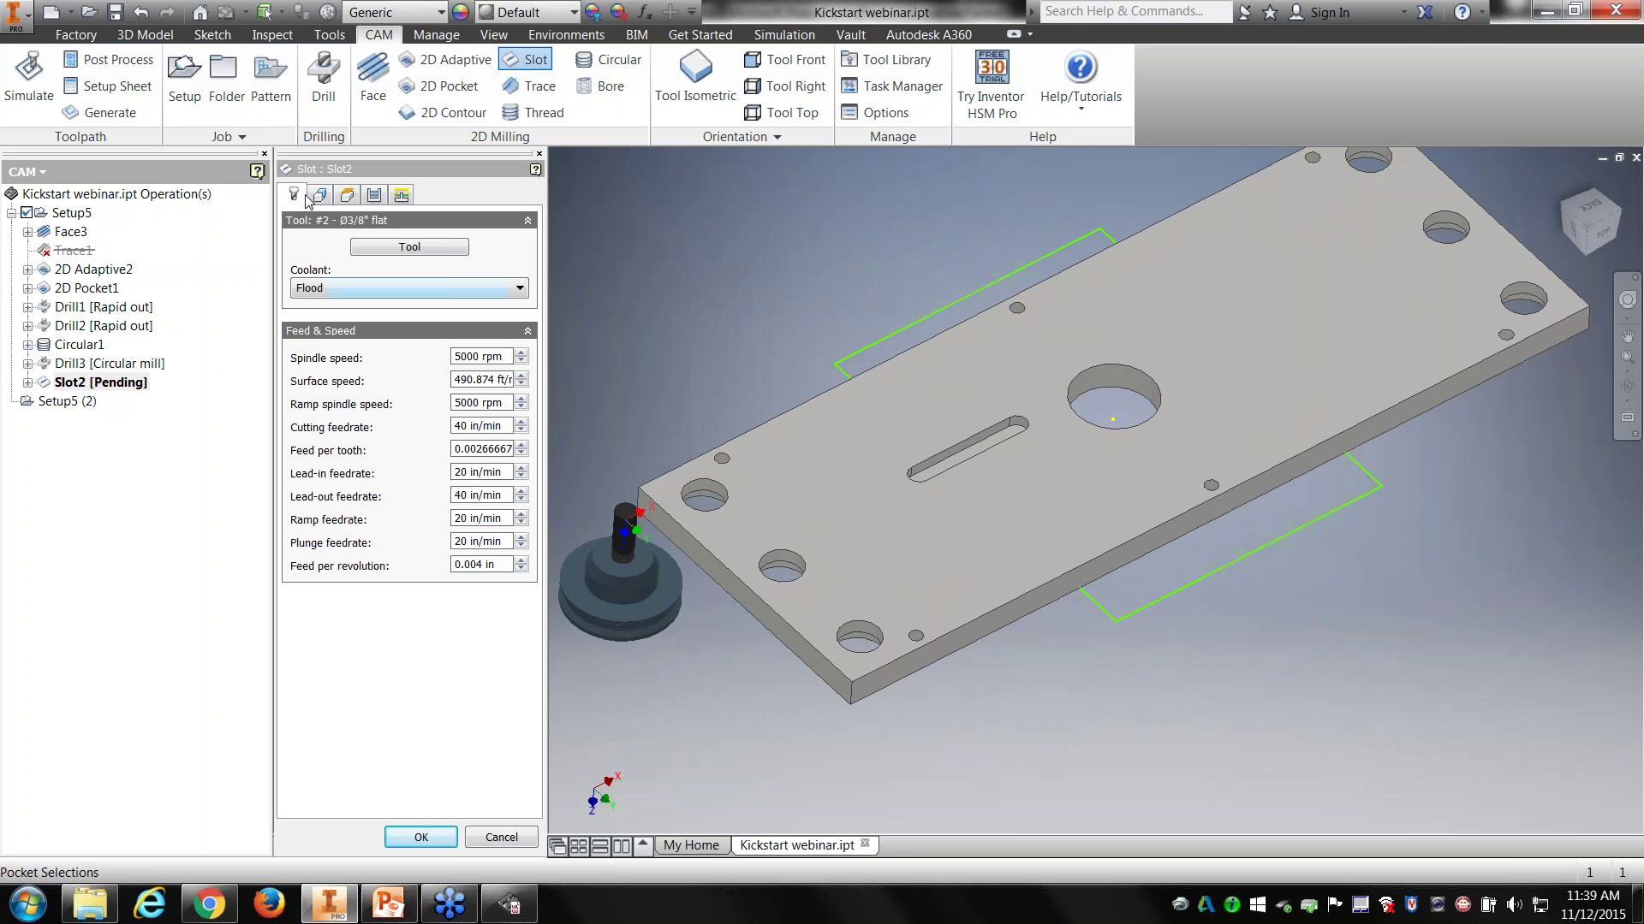
pyautogui.click(505, 839)
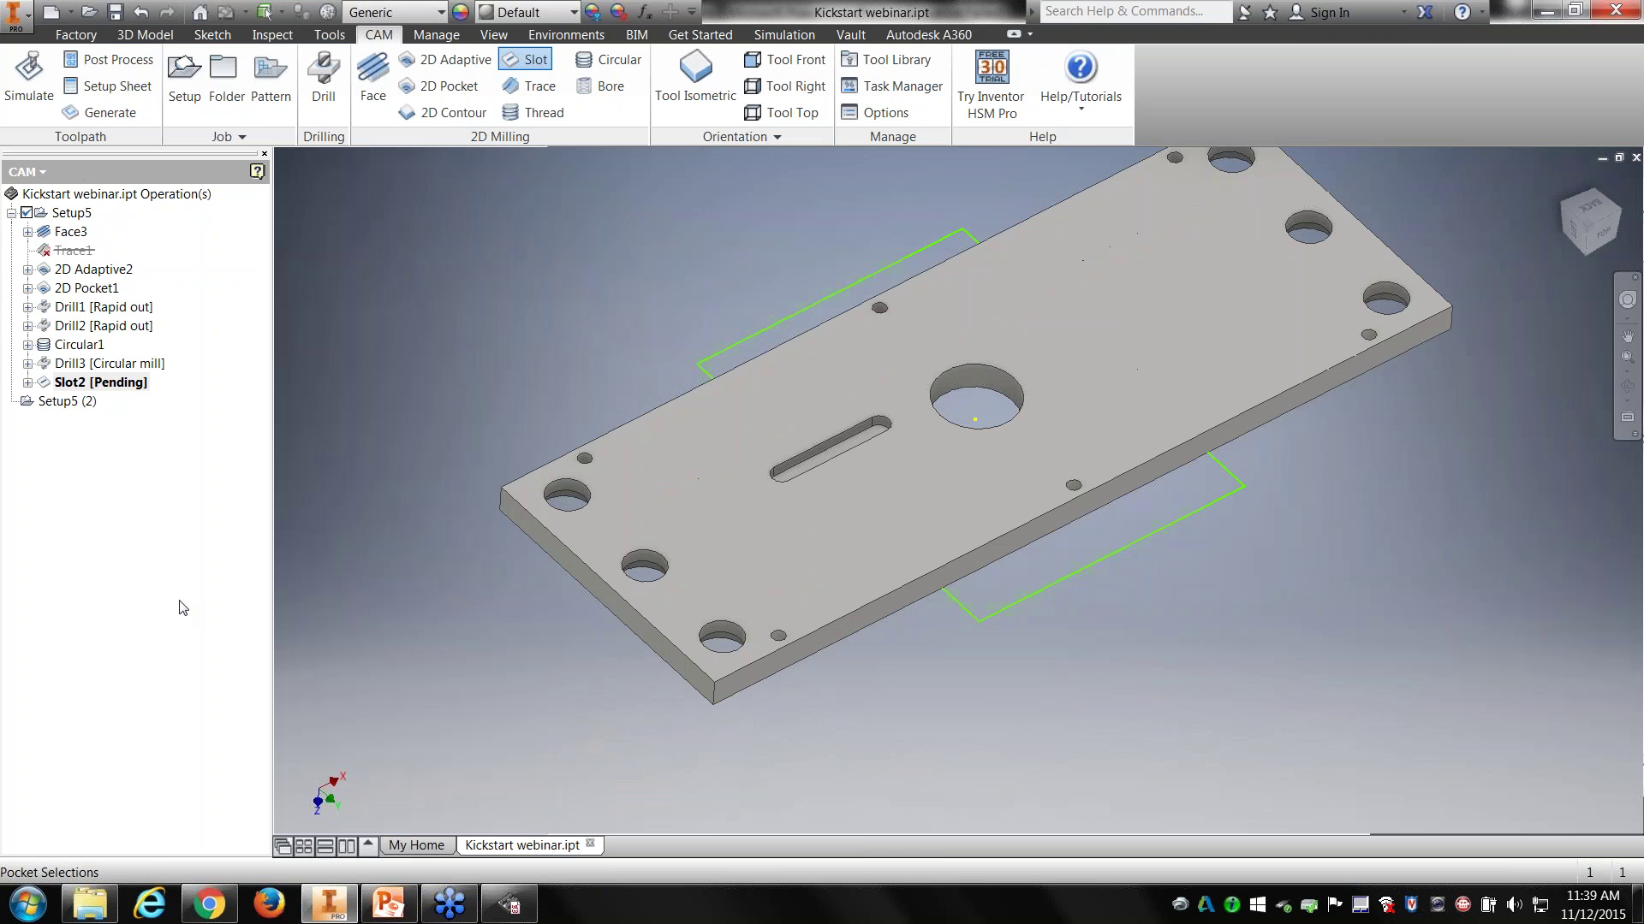
pyautogui.rightClick(84, 407)
# Step: Delete the pending Slot2 from Setup5 and add a Slot operation for the underside slot to Setup5 (2), keeping the 3/8" flat tool
pyautogui.rightClick(74, 379)
pyautogui.click(152, 561)
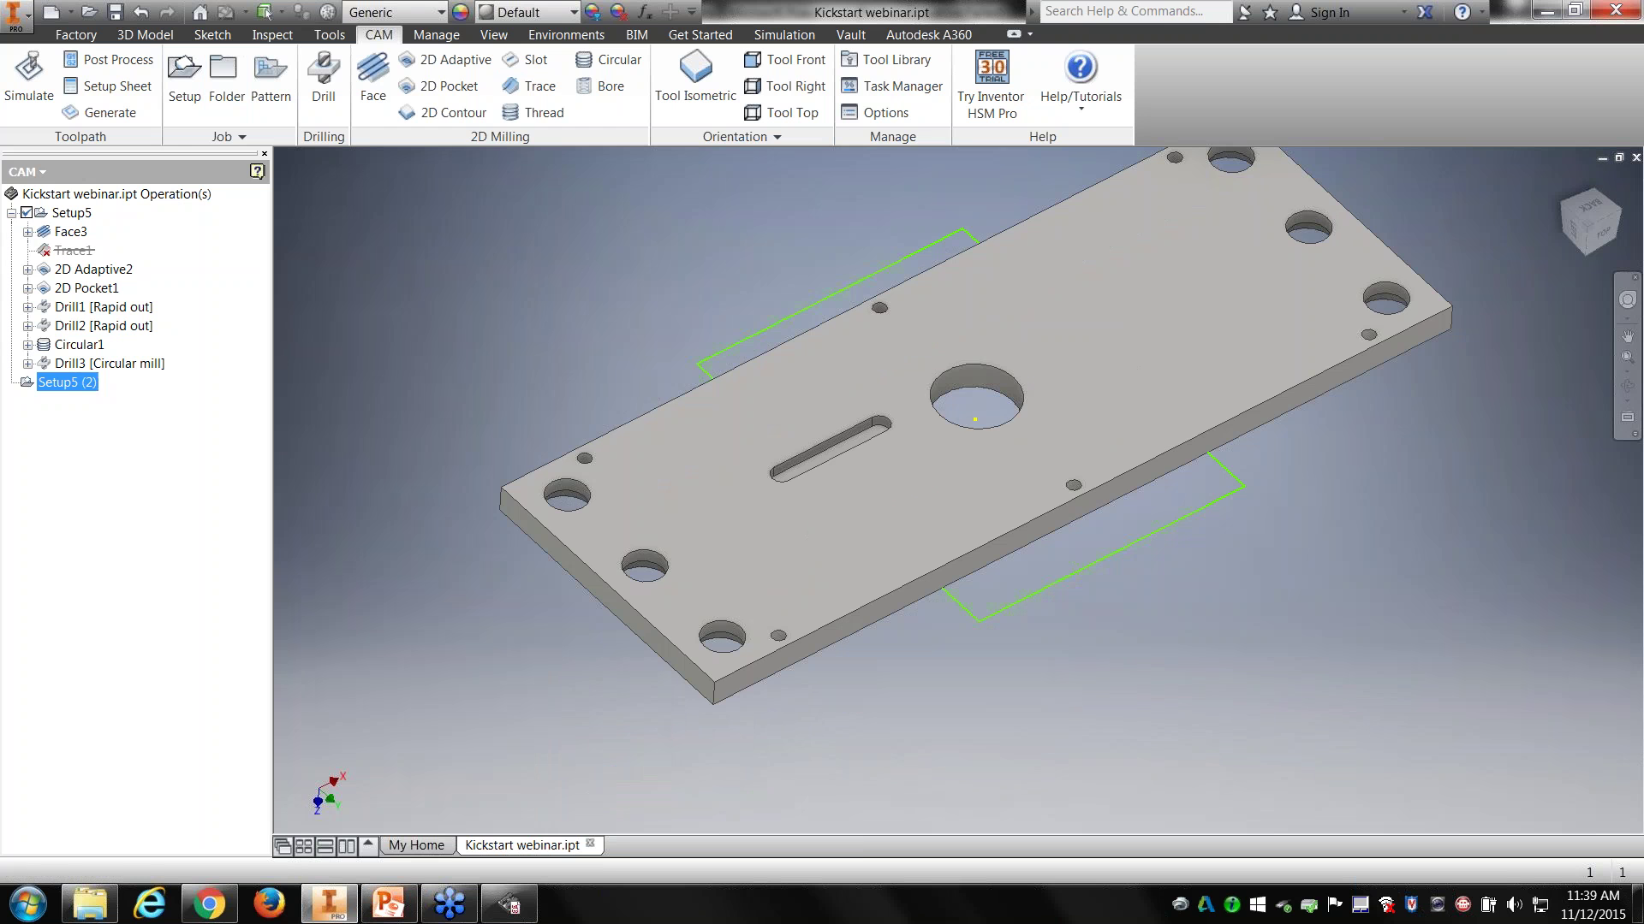
pyautogui.click(526, 60)
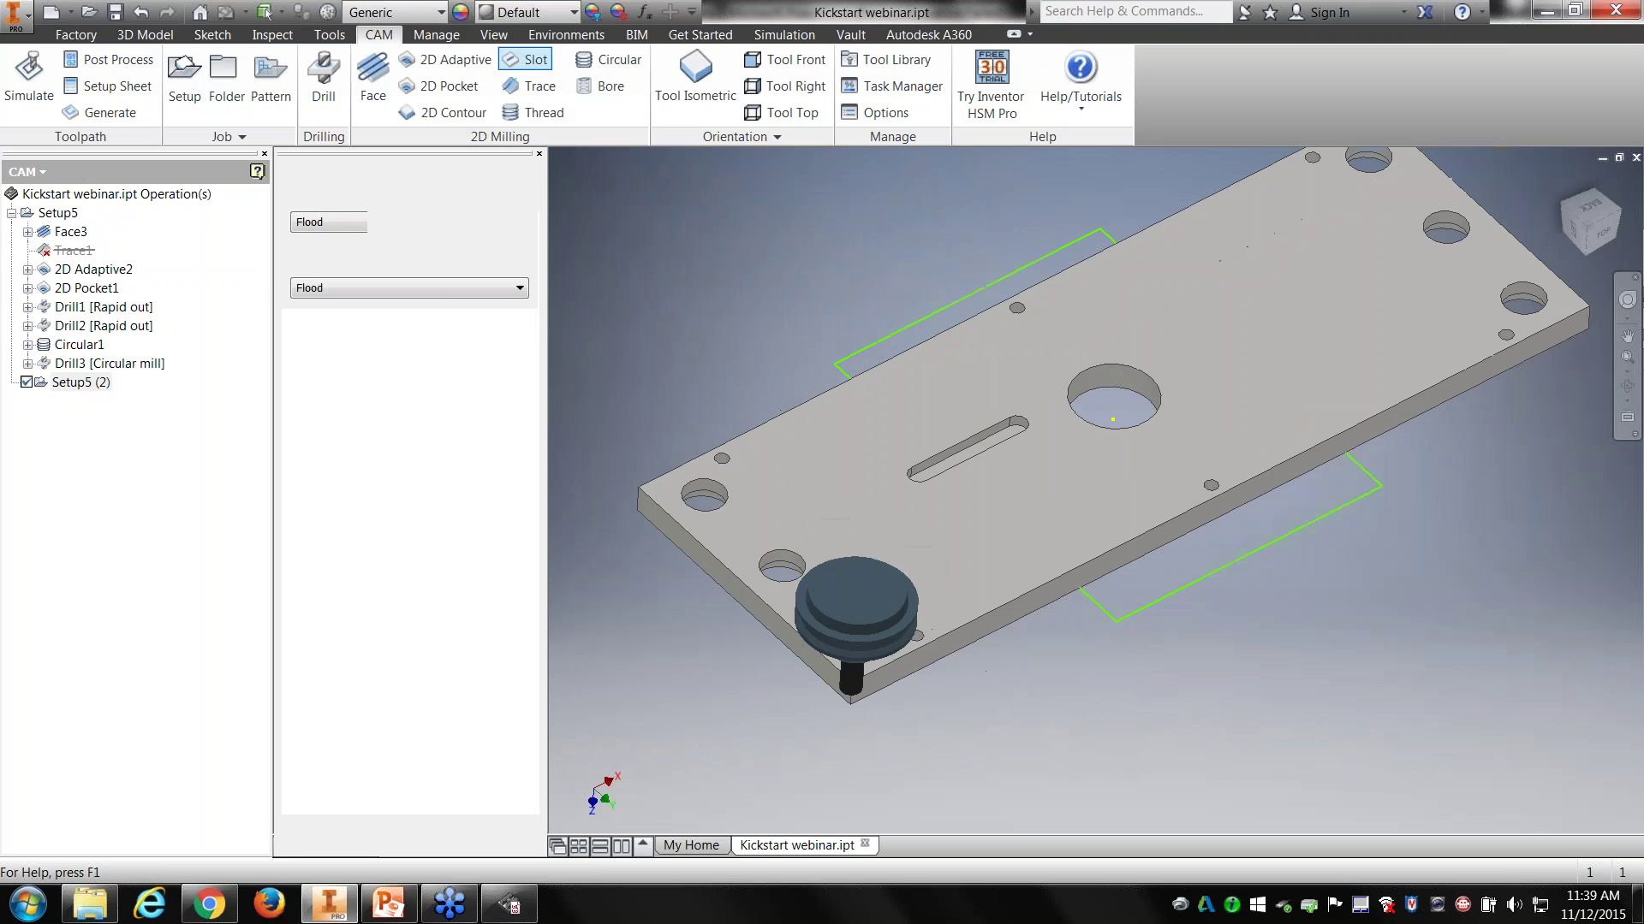
pyautogui.scroll(3, 1004, 443)
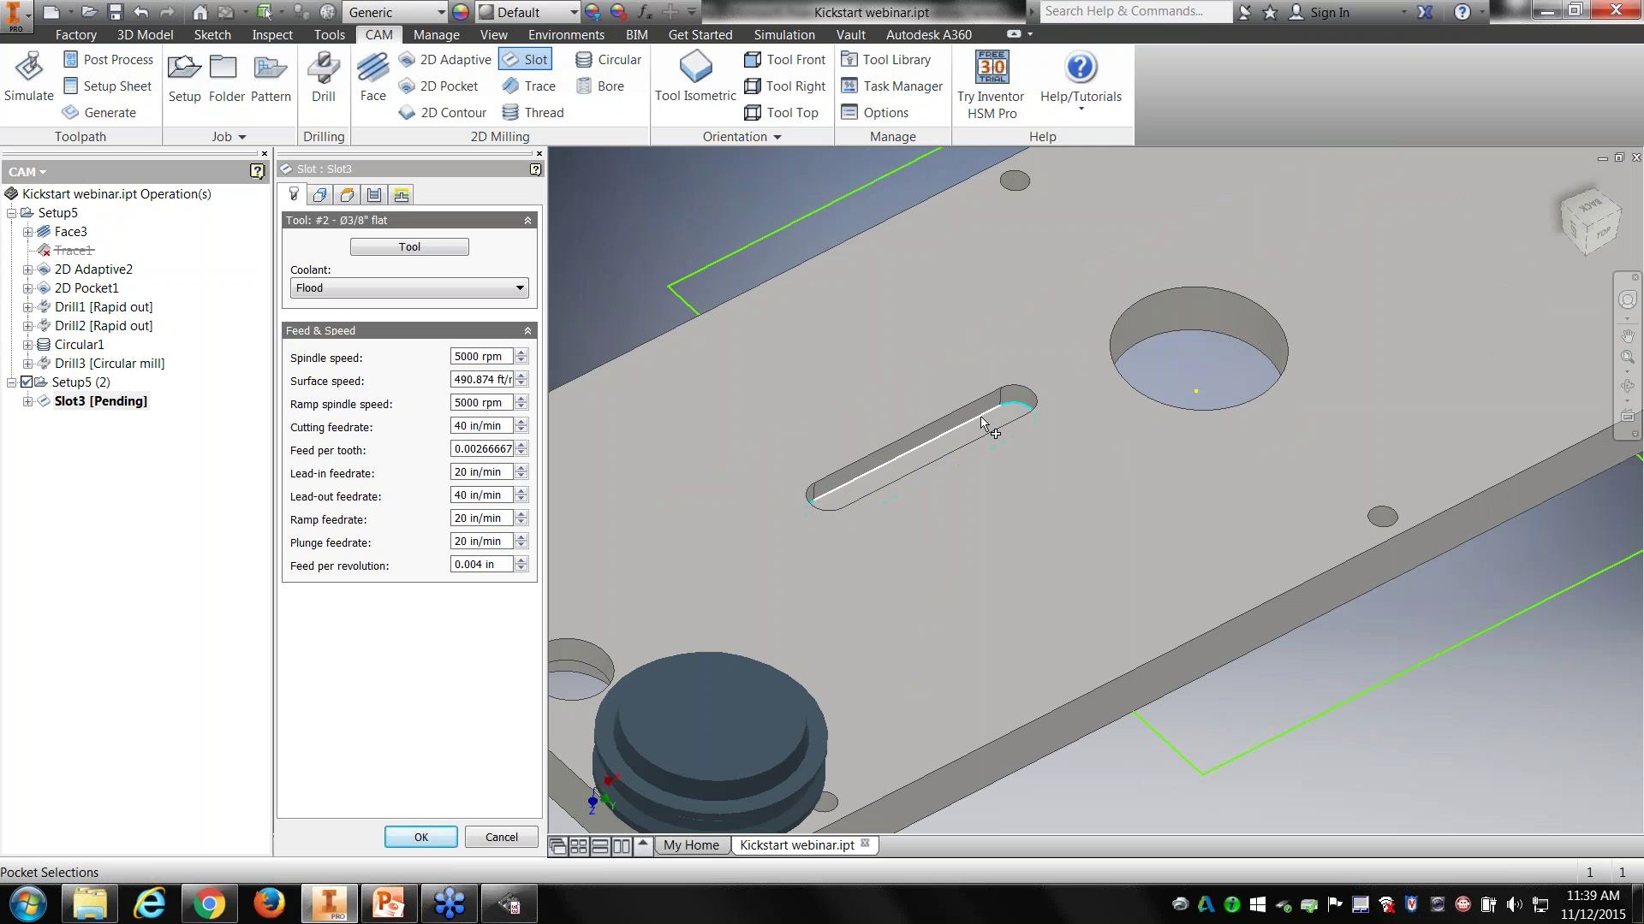
pyautogui.click(984, 426)
pyautogui.click(373, 196)
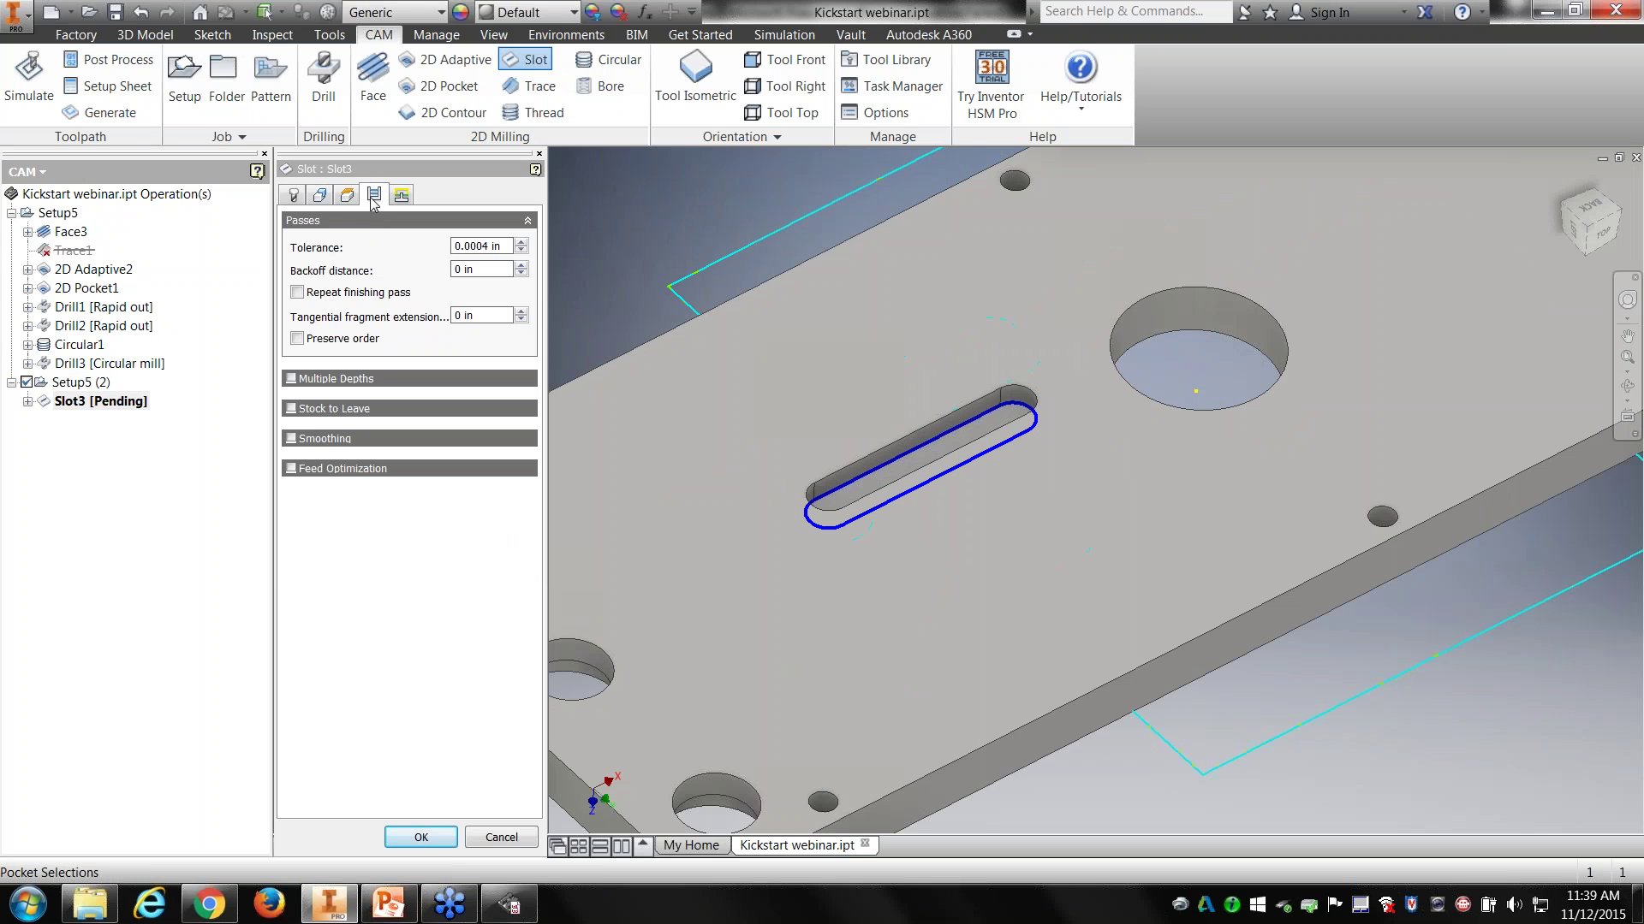
pyautogui.click(421, 837)
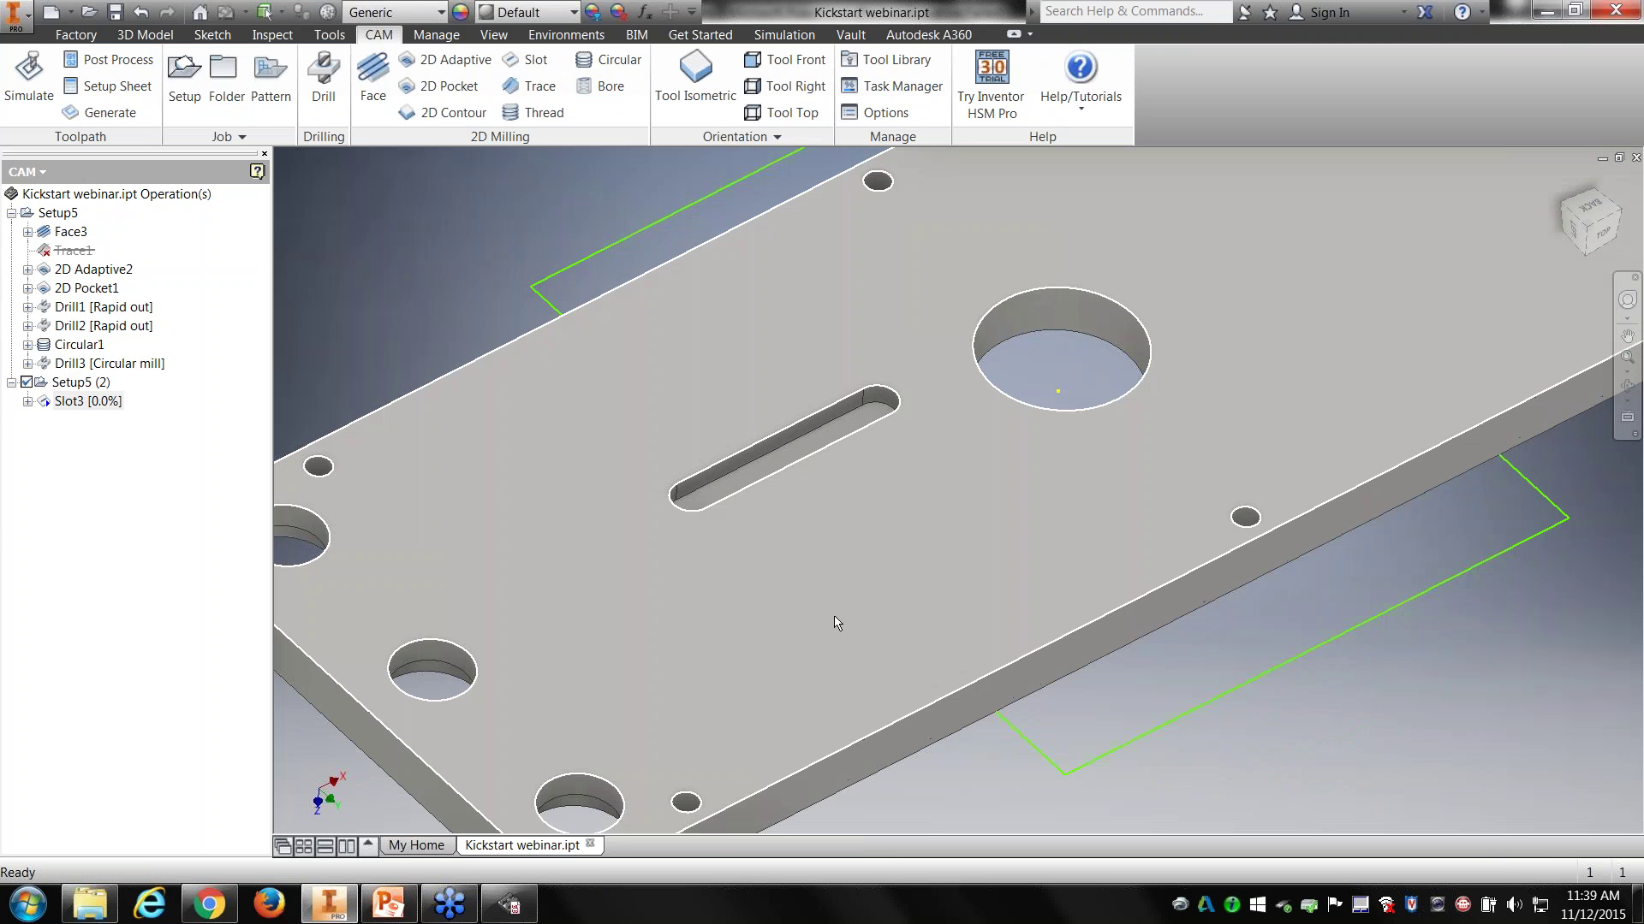
# Step: Examine the new slot toolpath, play the stock simulation of Setup5 (2), and close the simulation
pyautogui.keyDown('shift'); pyautogui.moveTo(845, 512); pyautogui.dragTo(600, 507, button='middle'); pyautogui.keyUp('shift')
pyautogui.scroll(-5, 768, 467)
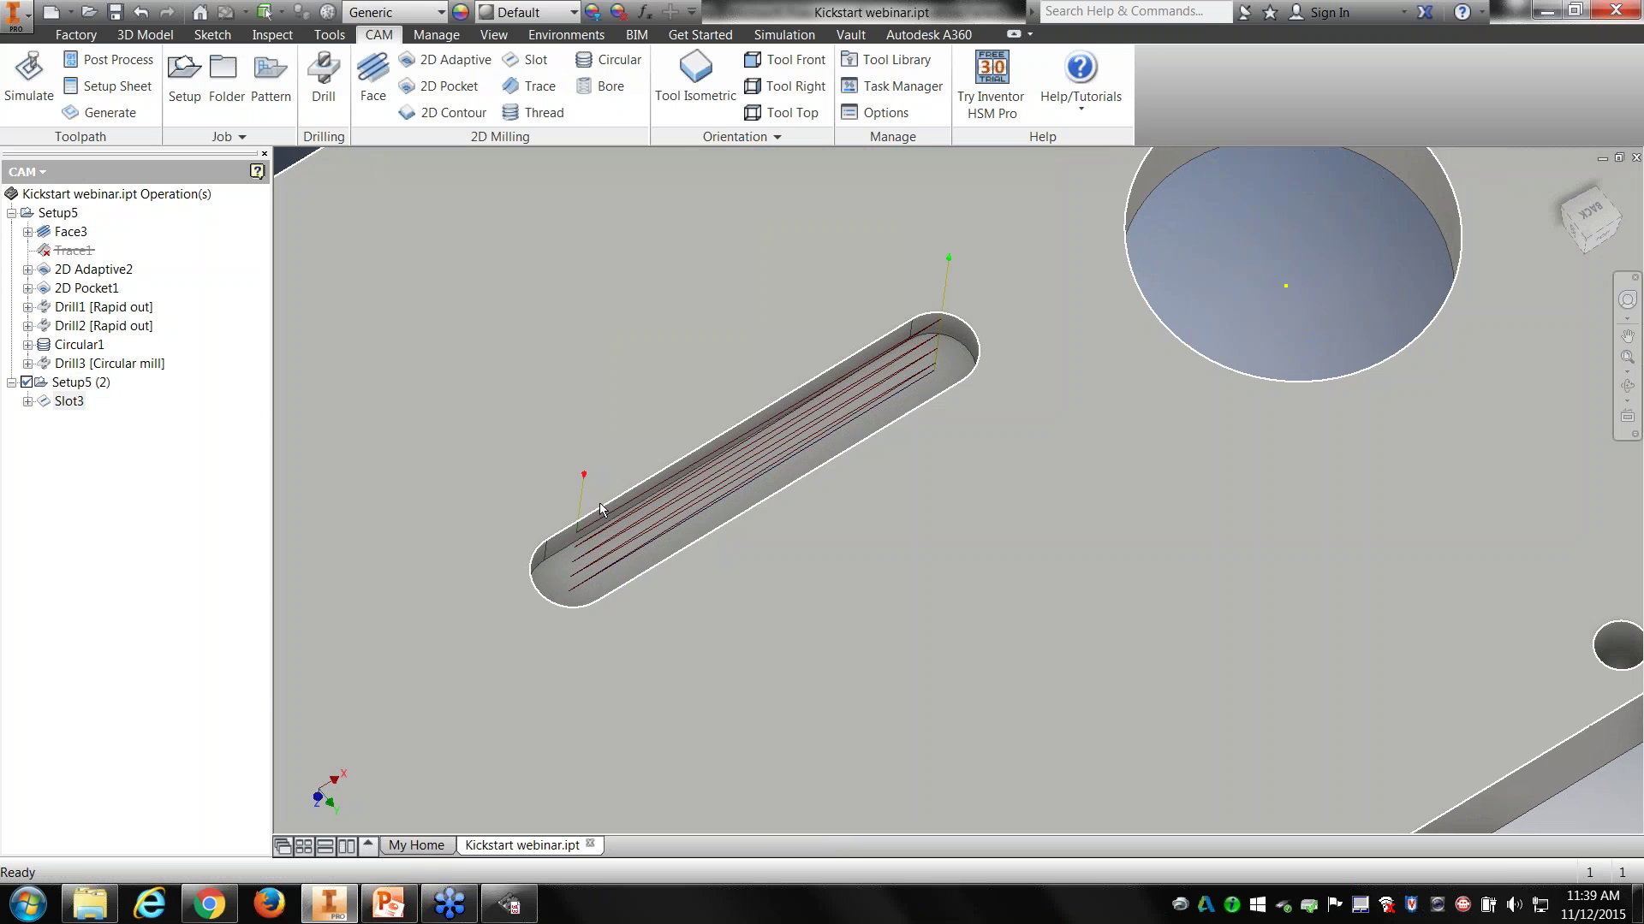
pyautogui.click(80, 382)
pyautogui.click(29, 78)
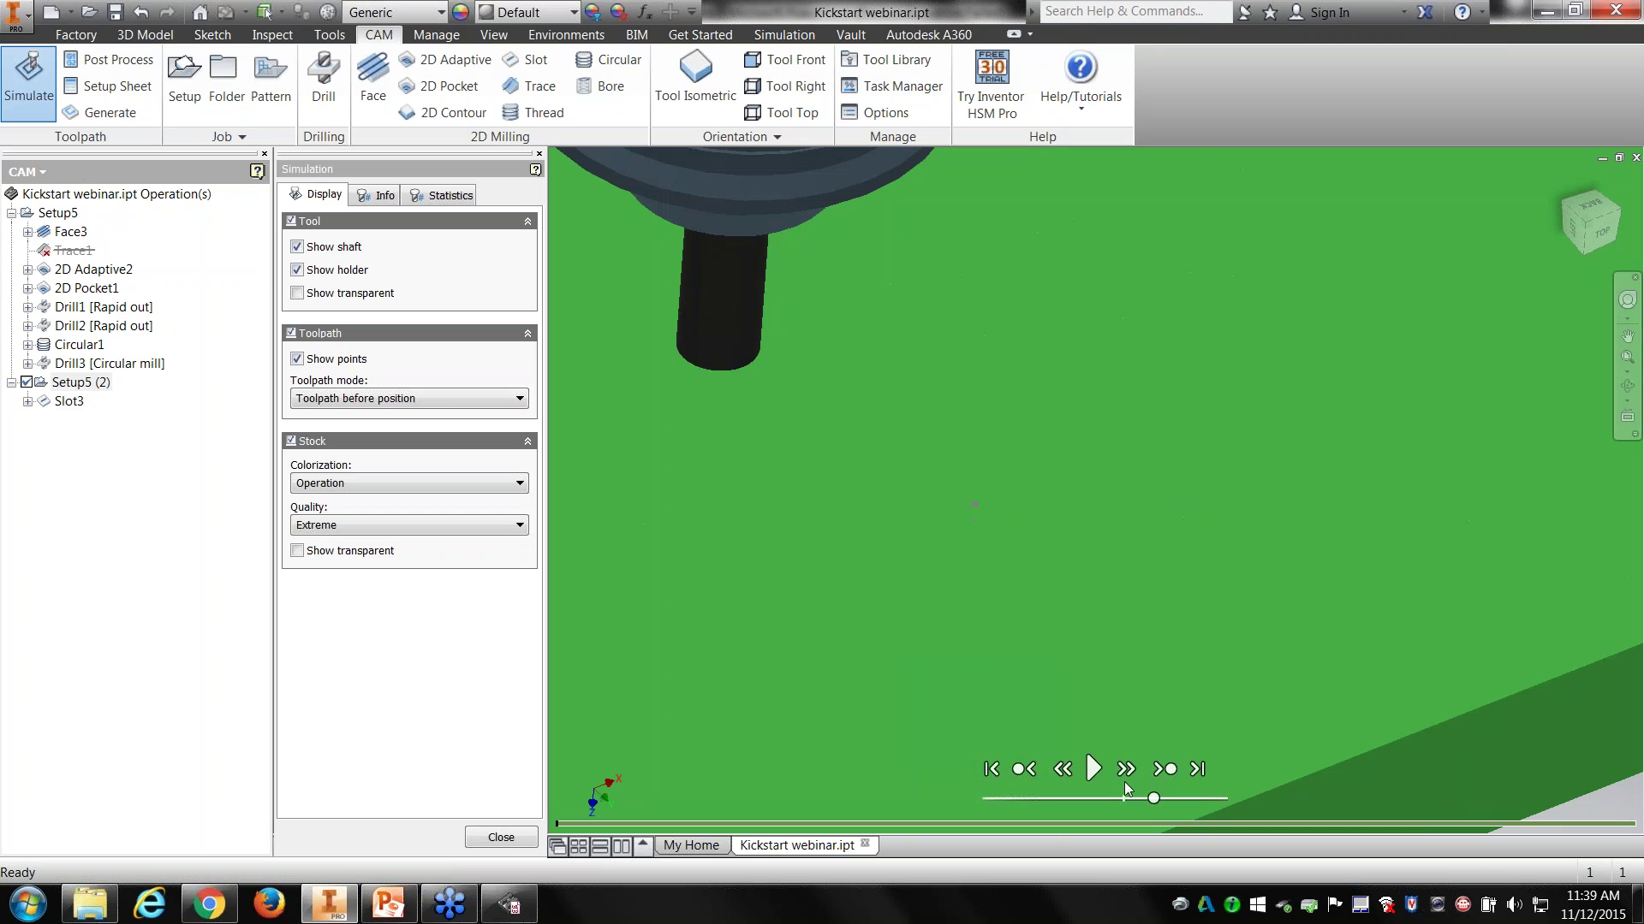
pyautogui.click(1093, 770)
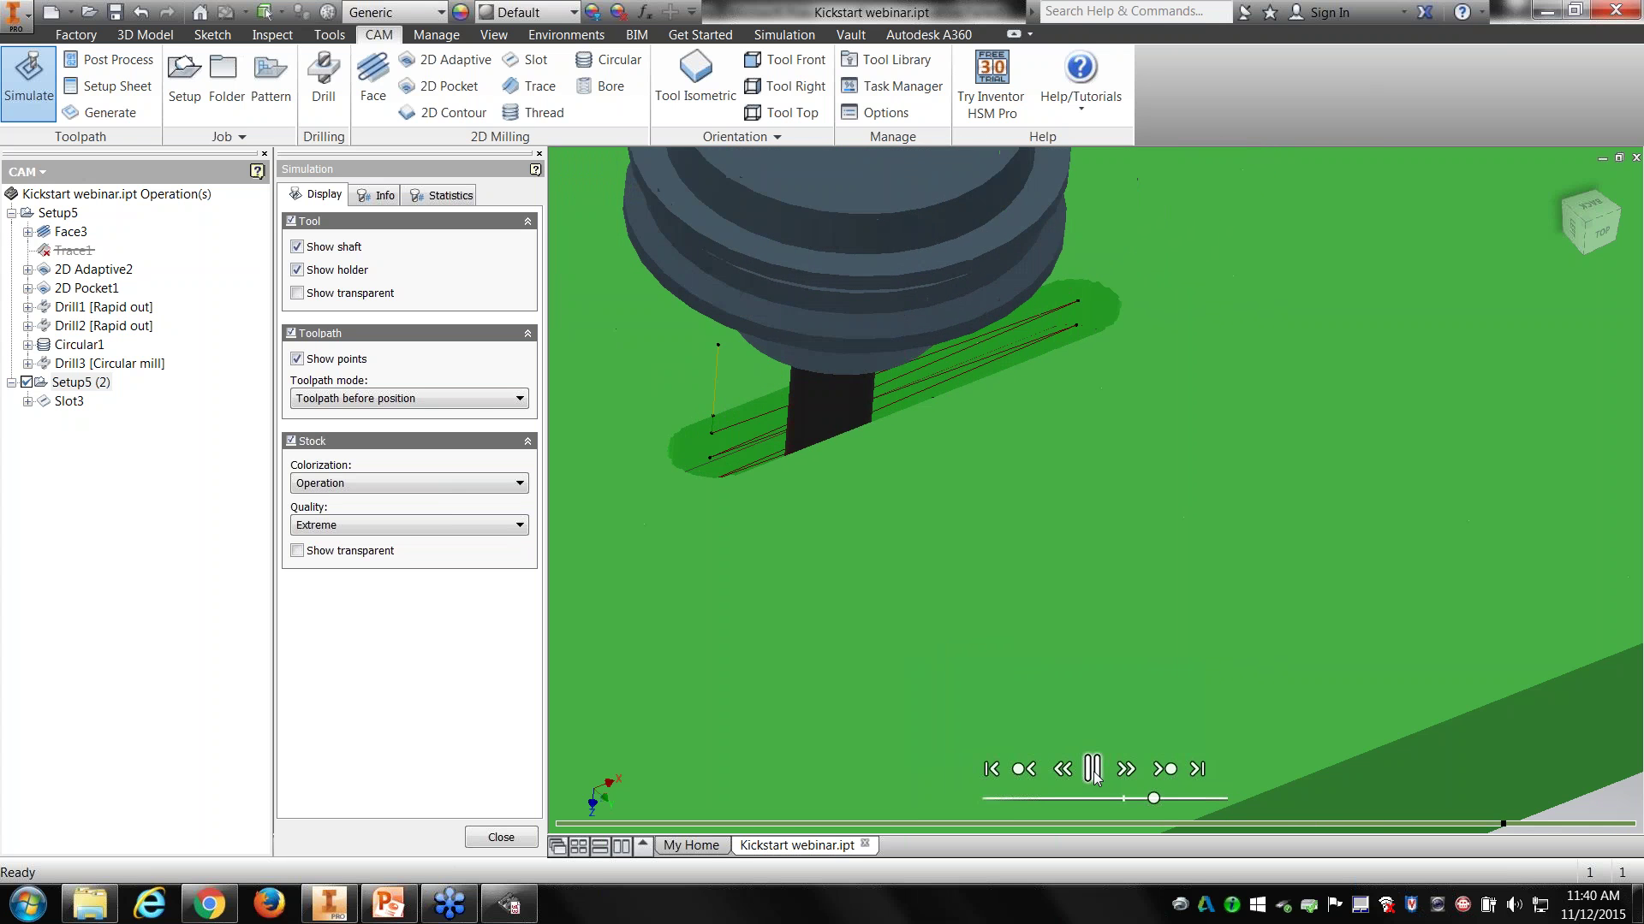
pyautogui.keyDown('shift'); pyautogui.moveTo(1044, 413); pyautogui.dragTo(1058, 431, button='middle'); pyautogui.keyUp('shift')
pyautogui.moveTo(1051, 450)
pyautogui.keyDown('shift'); pyautogui.mouseDown(button='middle')
pyautogui.moveTo(1031, 446)
pyautogui.moveTo(1054, 484)
pyautogui.moveTo(1046, 436)
pyautogui.mouseUp(button='middle'); pyautogui.keyUp('shift')
pyautogui.click(500, 837)
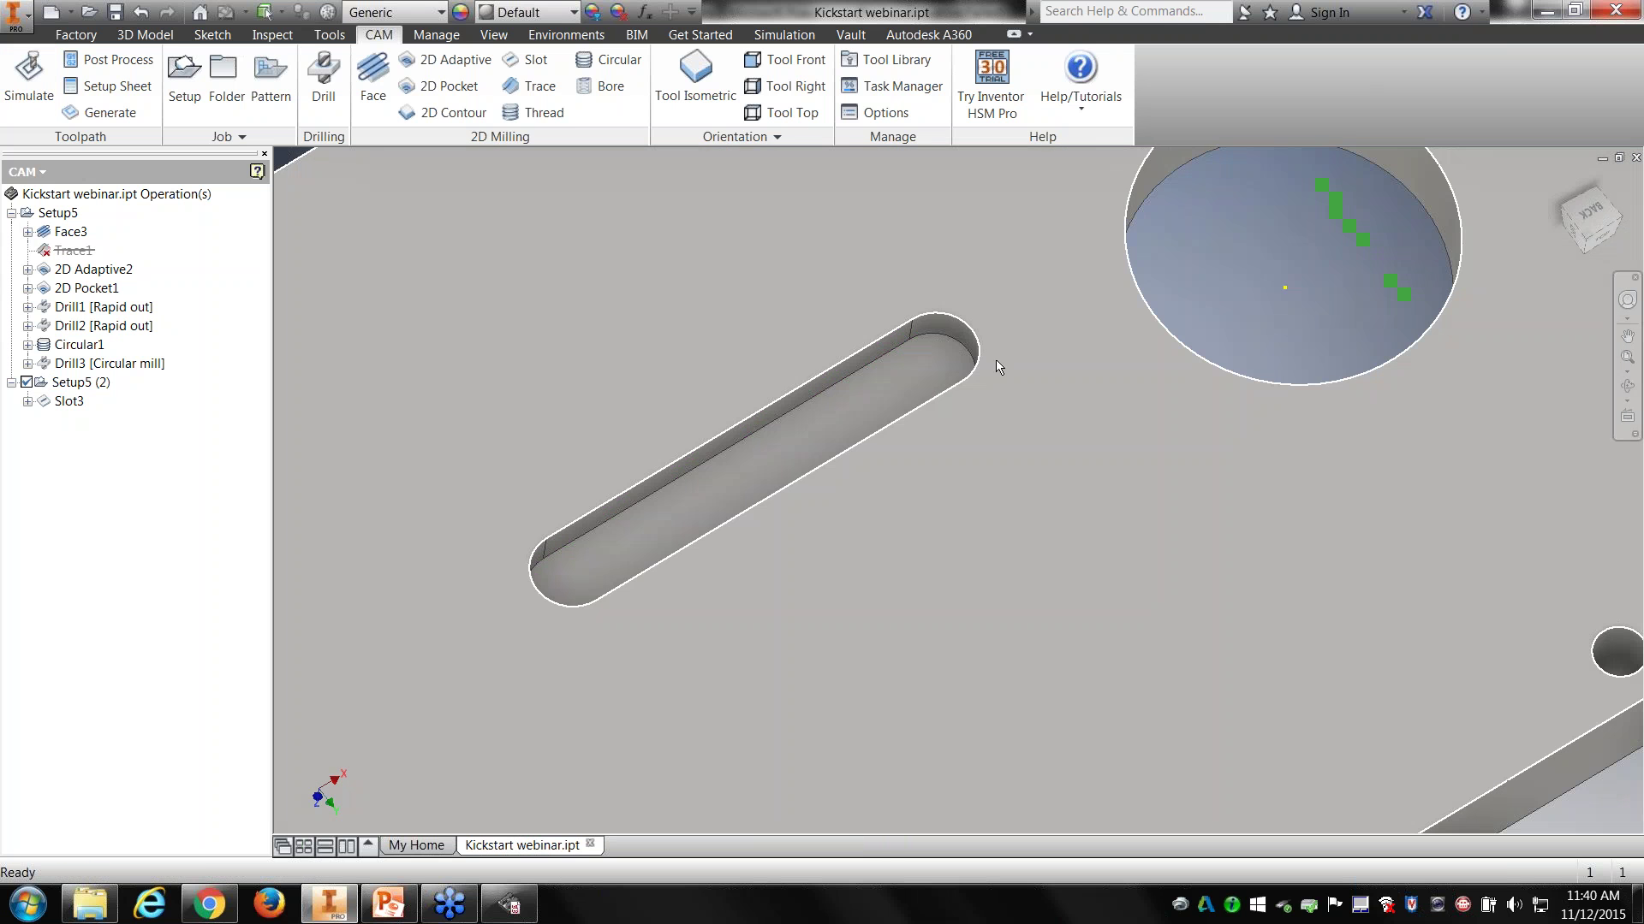
# Step: Add a 2D Contour operation to Setup5 (2) around the plate's lower outer edge, using the 3/8" flat tool and default pass settings
pyautogui.keyDown('shift'); pyautogui.moveTo(997, 366); pyautogui.dragTo(942, 509, button='middle'); pyautogui.keyUp('shift')
pyautogui.scroll(-5, 949, 451)
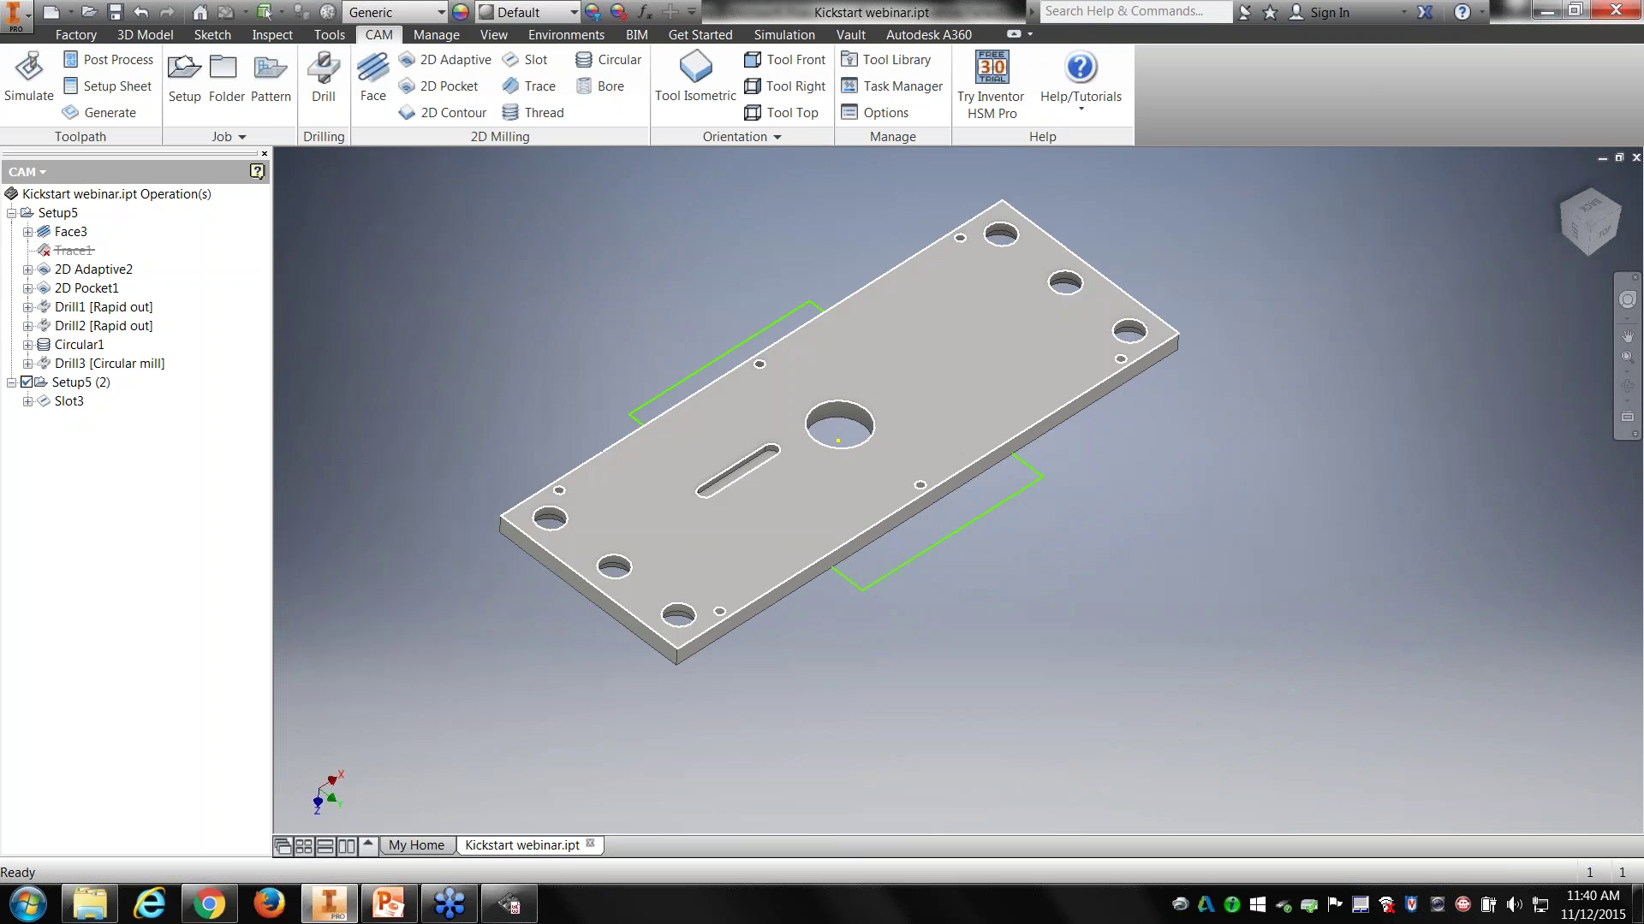
pyautogui.scroll(3, 779, 428)
pyautogui.moveTo(1036, 466); pyautogui.dragTo(1029, 353, button='middle')
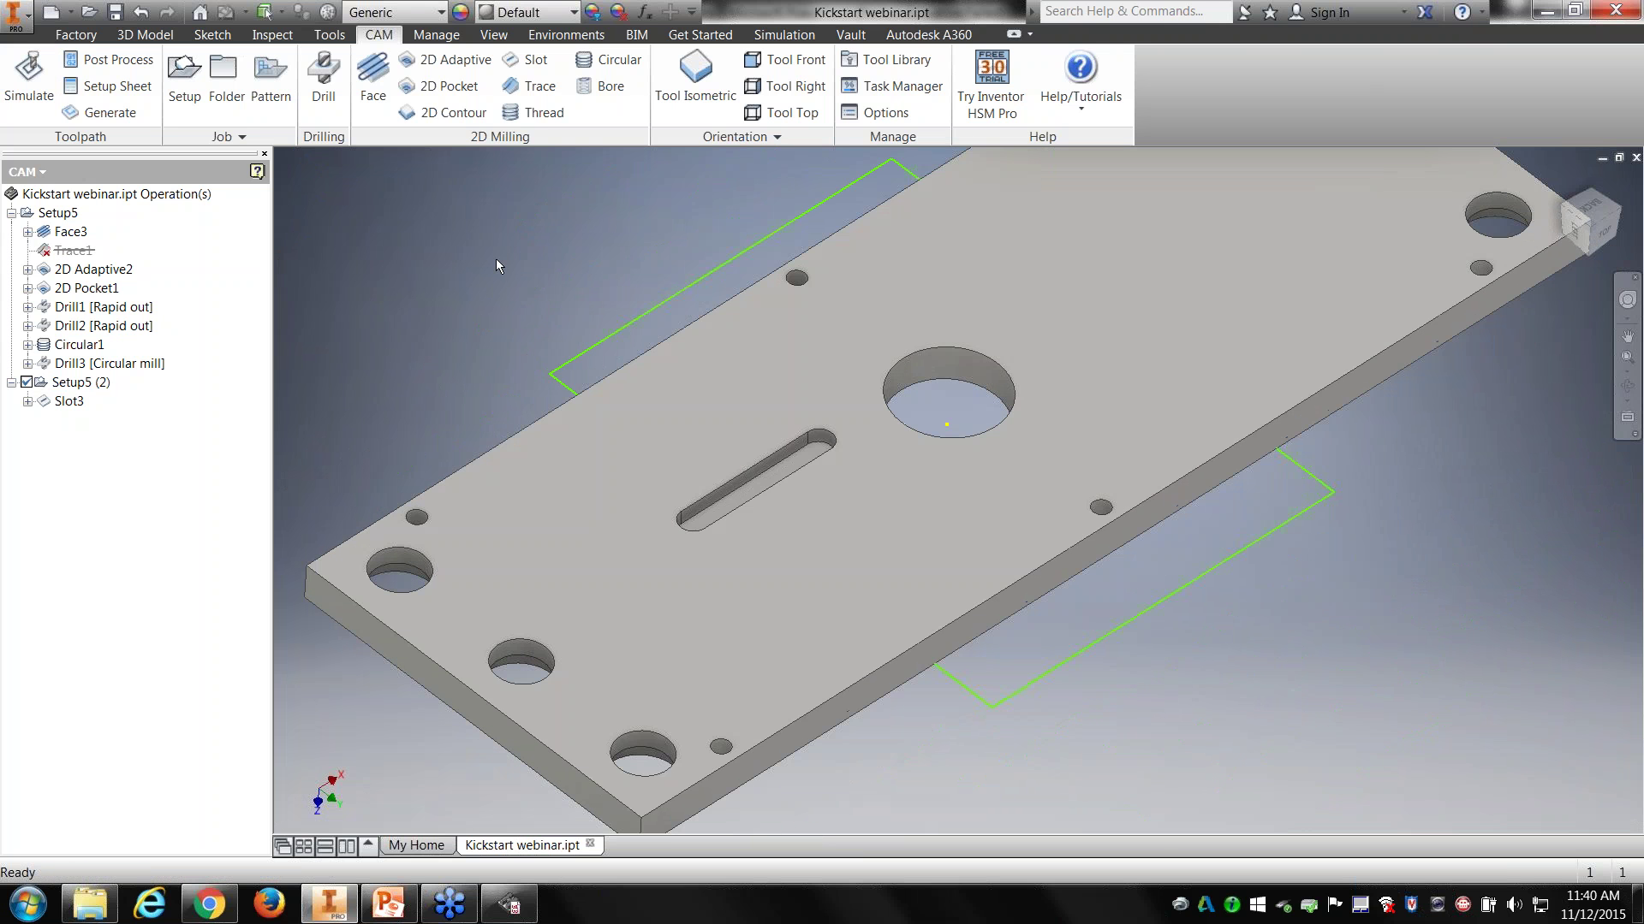
pyautogui.click(471, 113)
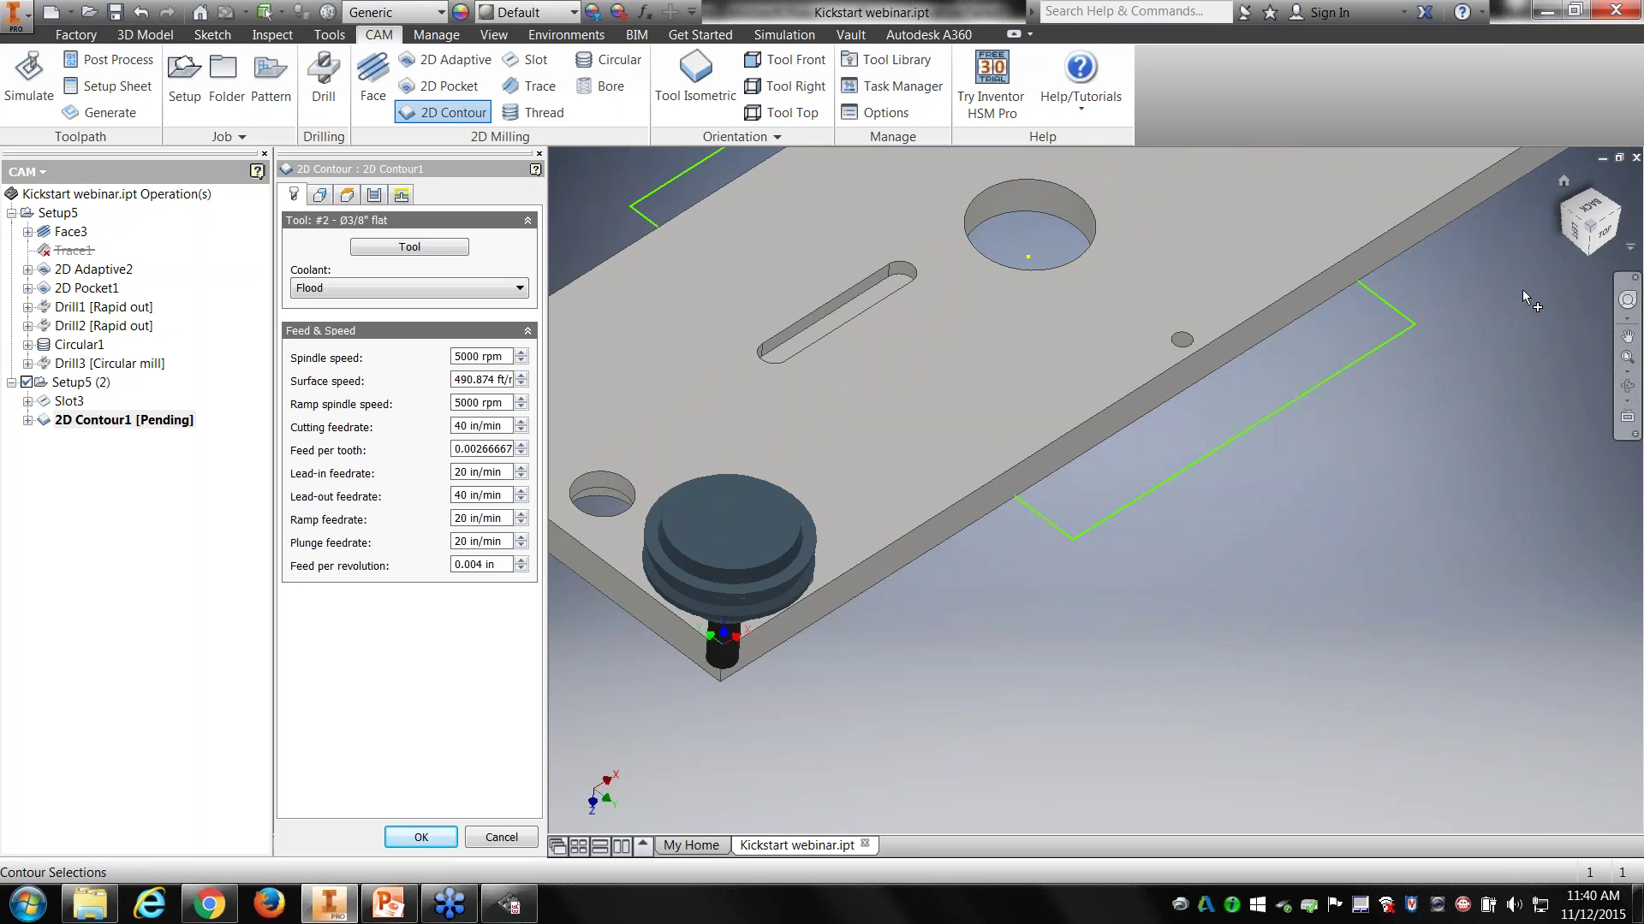
pyautogui.moveTo(1522, 289); pyautogui.dragTo(1297, 476, button='middle')
pyautogui.click(1349, 412)
pyautogui.scroll(3, 1134, 489)
pyautogui.moveTo(1135, 491); pyautogui.dragTo(1105, 424, button='middle')
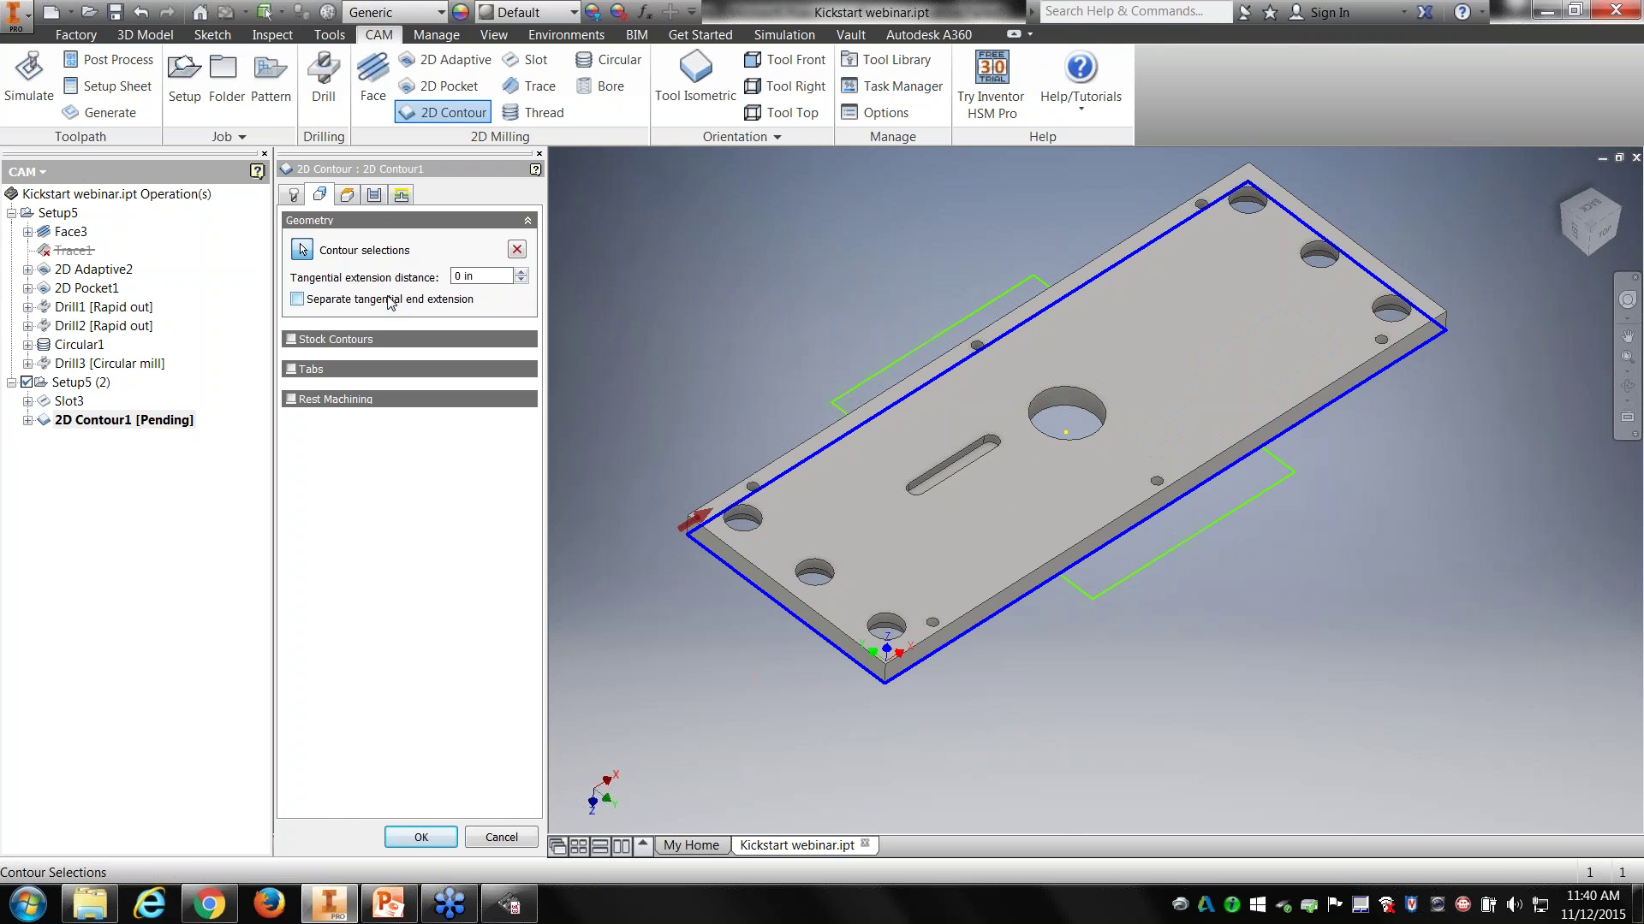
pyautogui.click(374, 195)
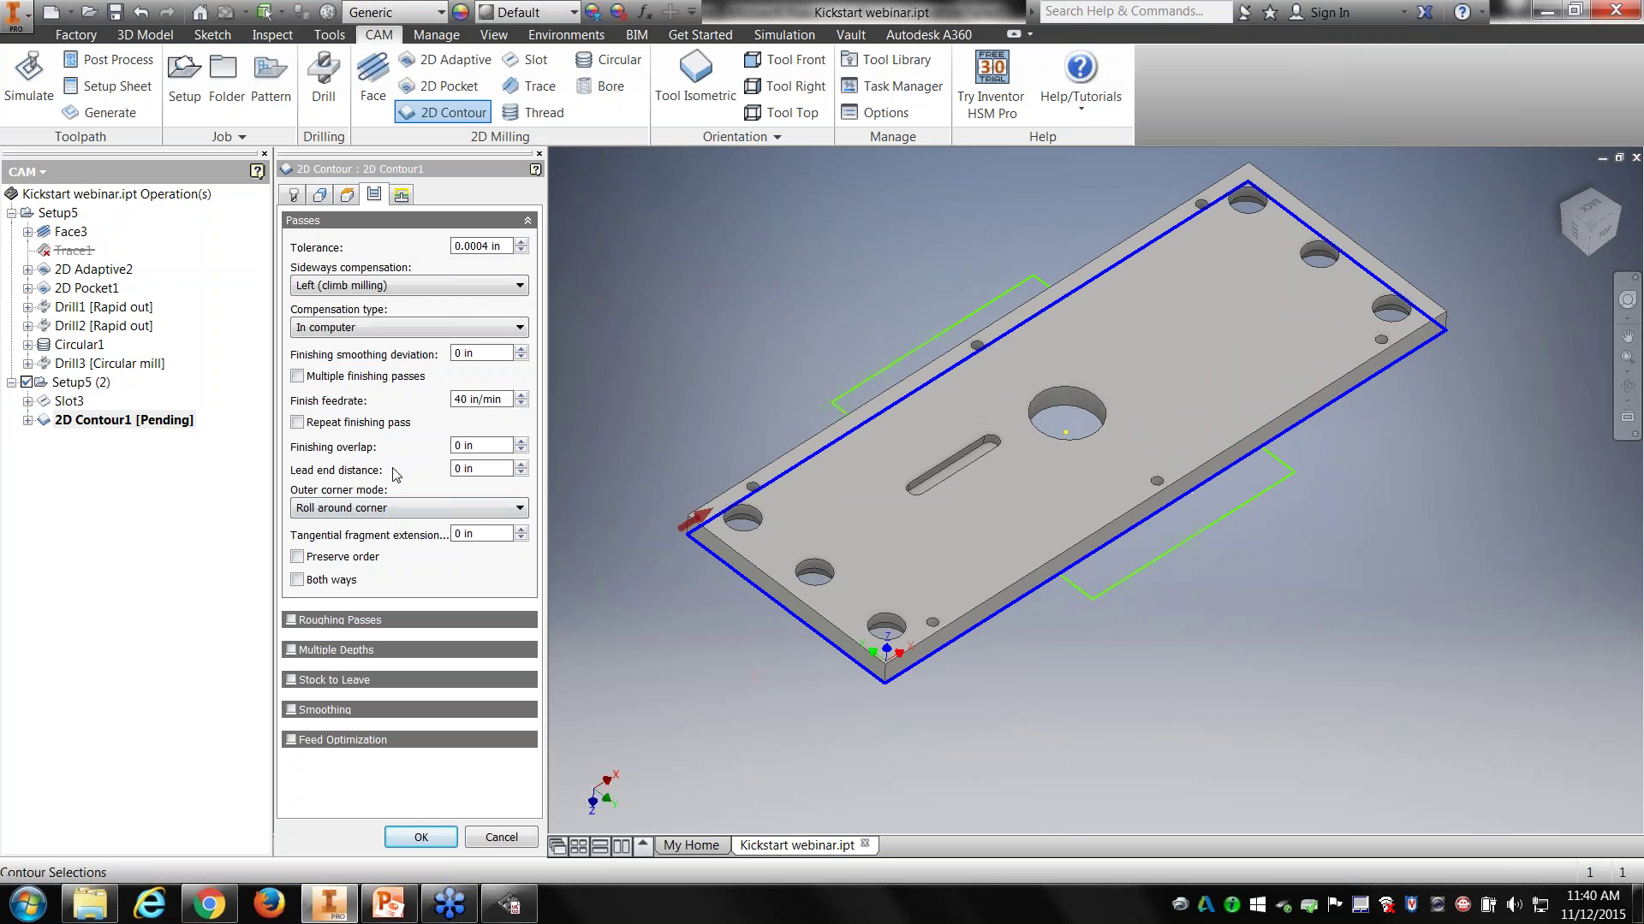
pyautogui.click(432, 838)
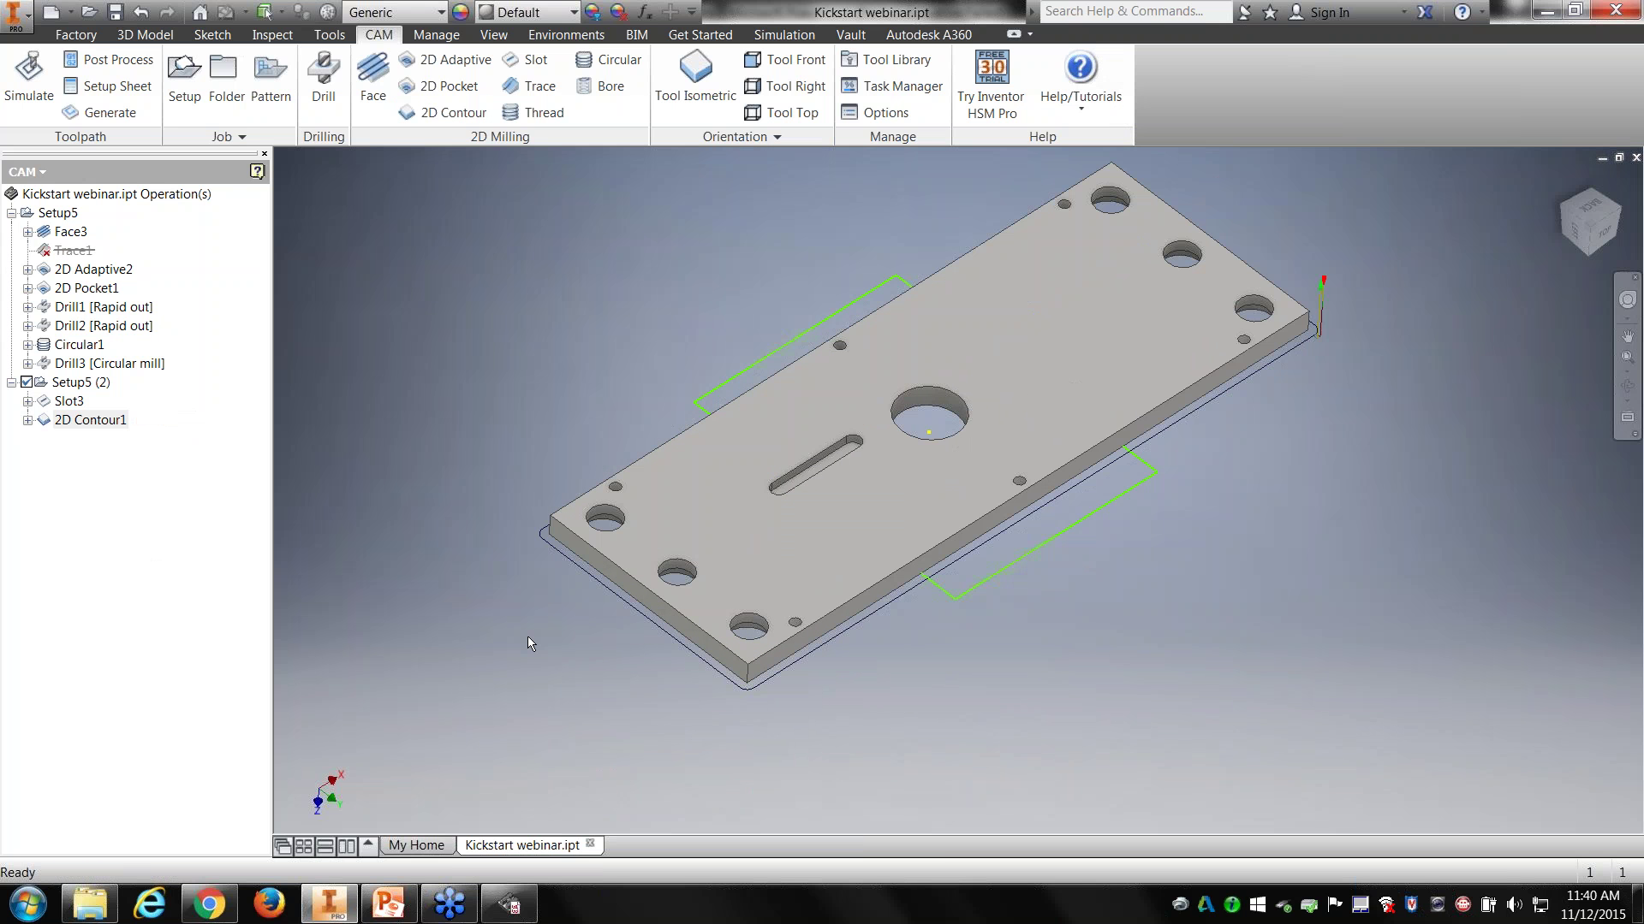
# Step: Edit the 2D Contour operation to set its outer corner mode to Keep sharp corner, and inspect the toolpath at the plate's near corner
pyautogui.rightClick(80, 417)
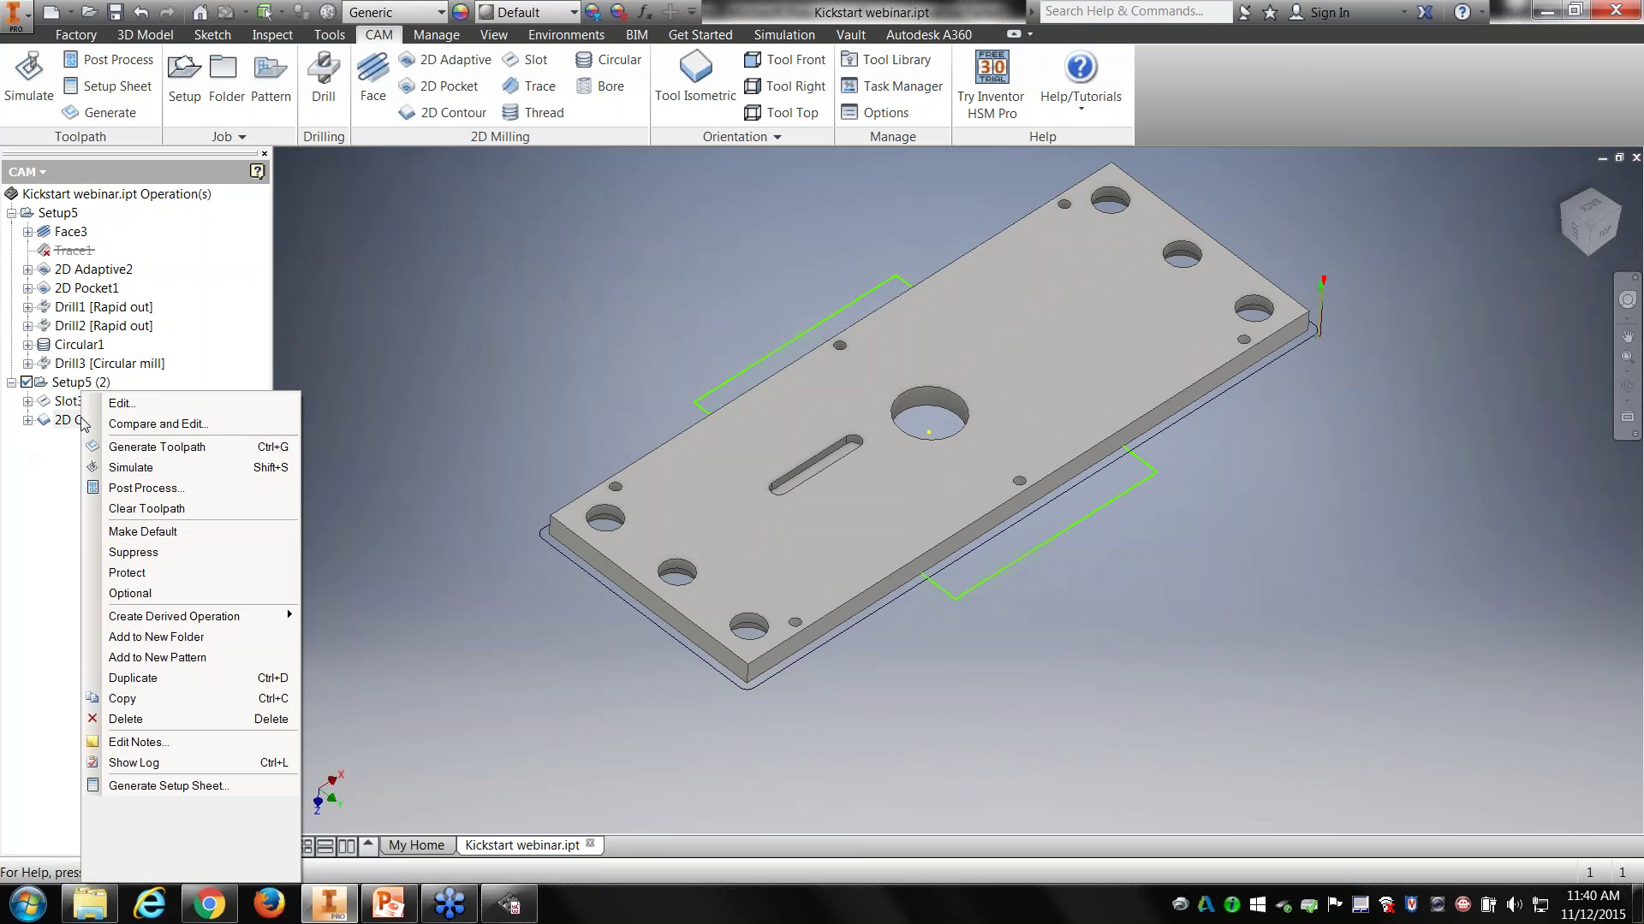
pyautogui.click(149, 406)
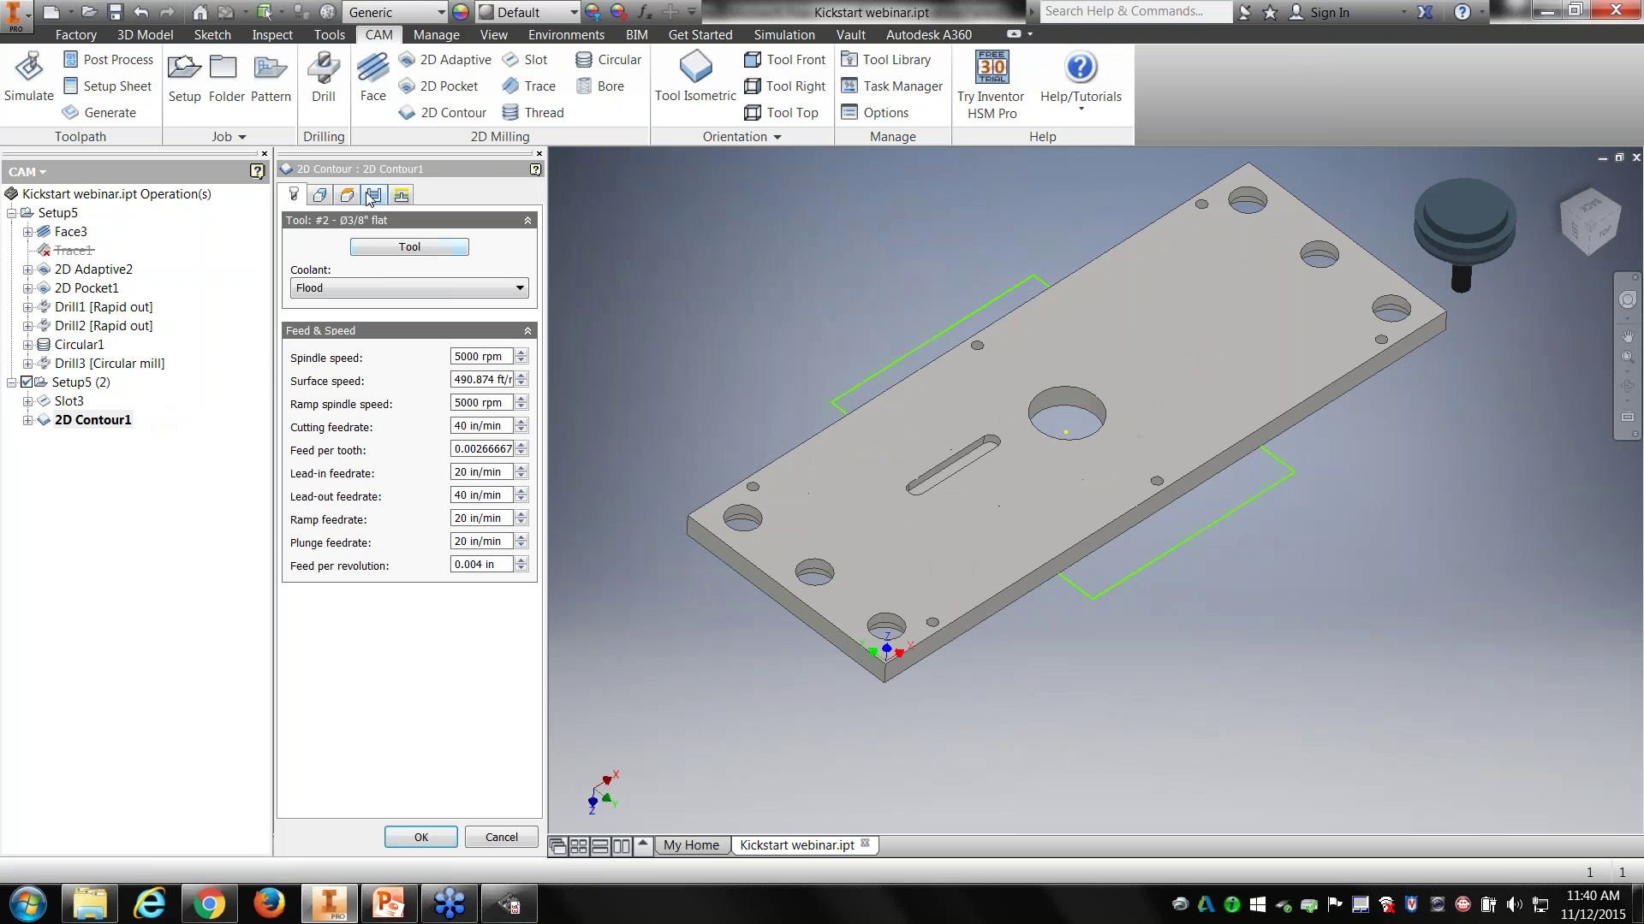
pyautogui.click(373, 196)
pyautogui.click(365, 507)
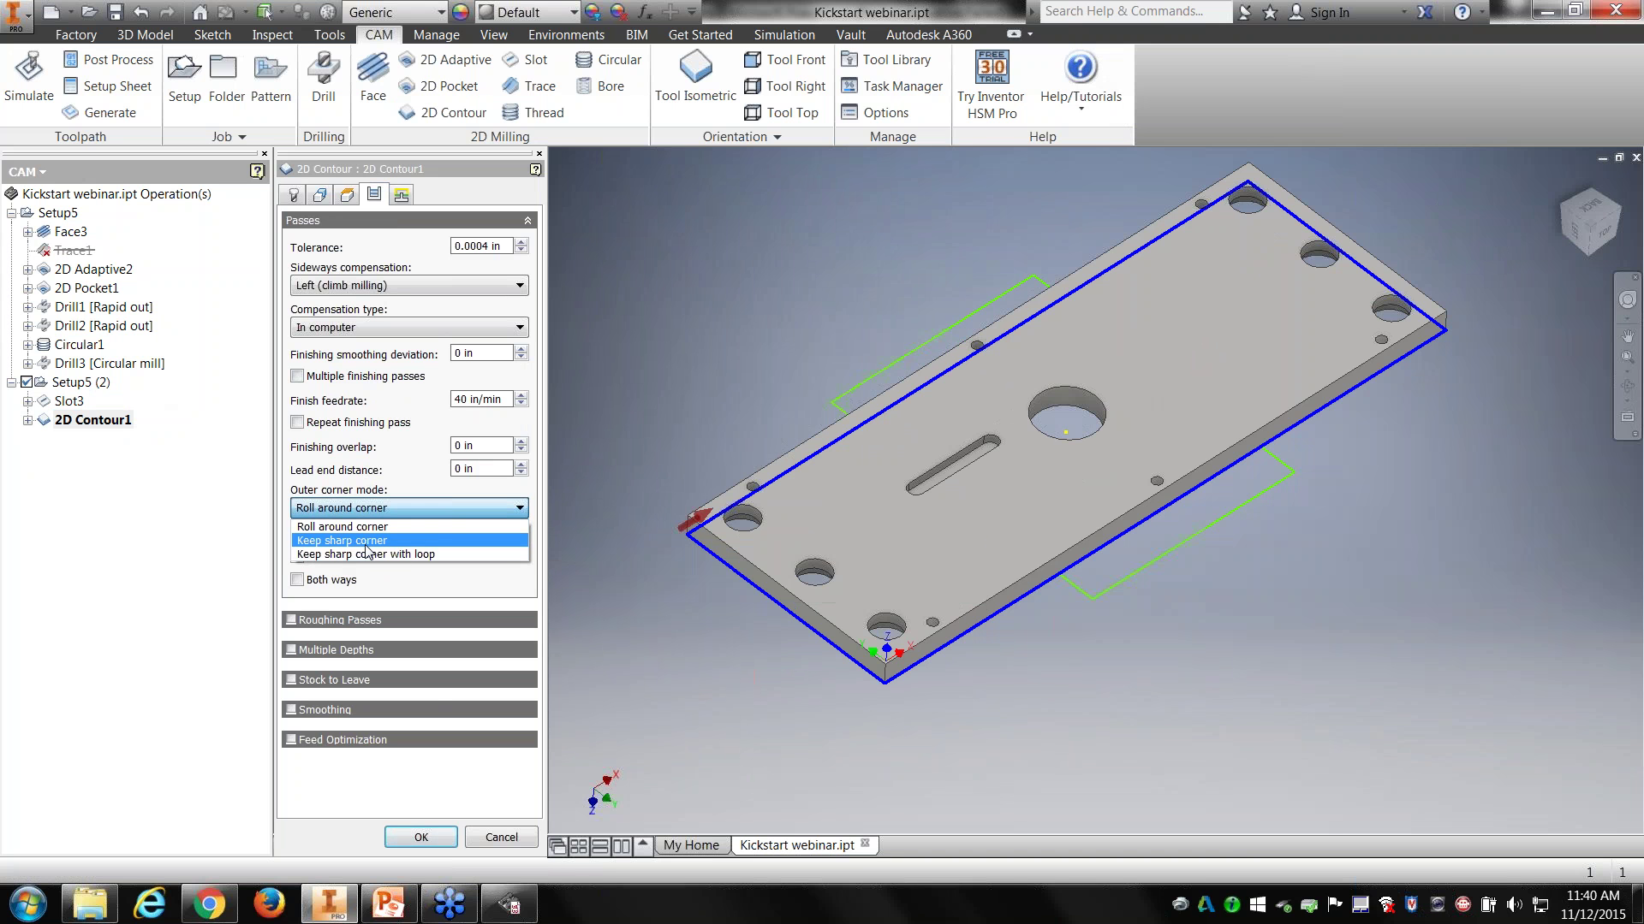
pyautogui.click(384, 555)
pyautogui.click(420, 837)
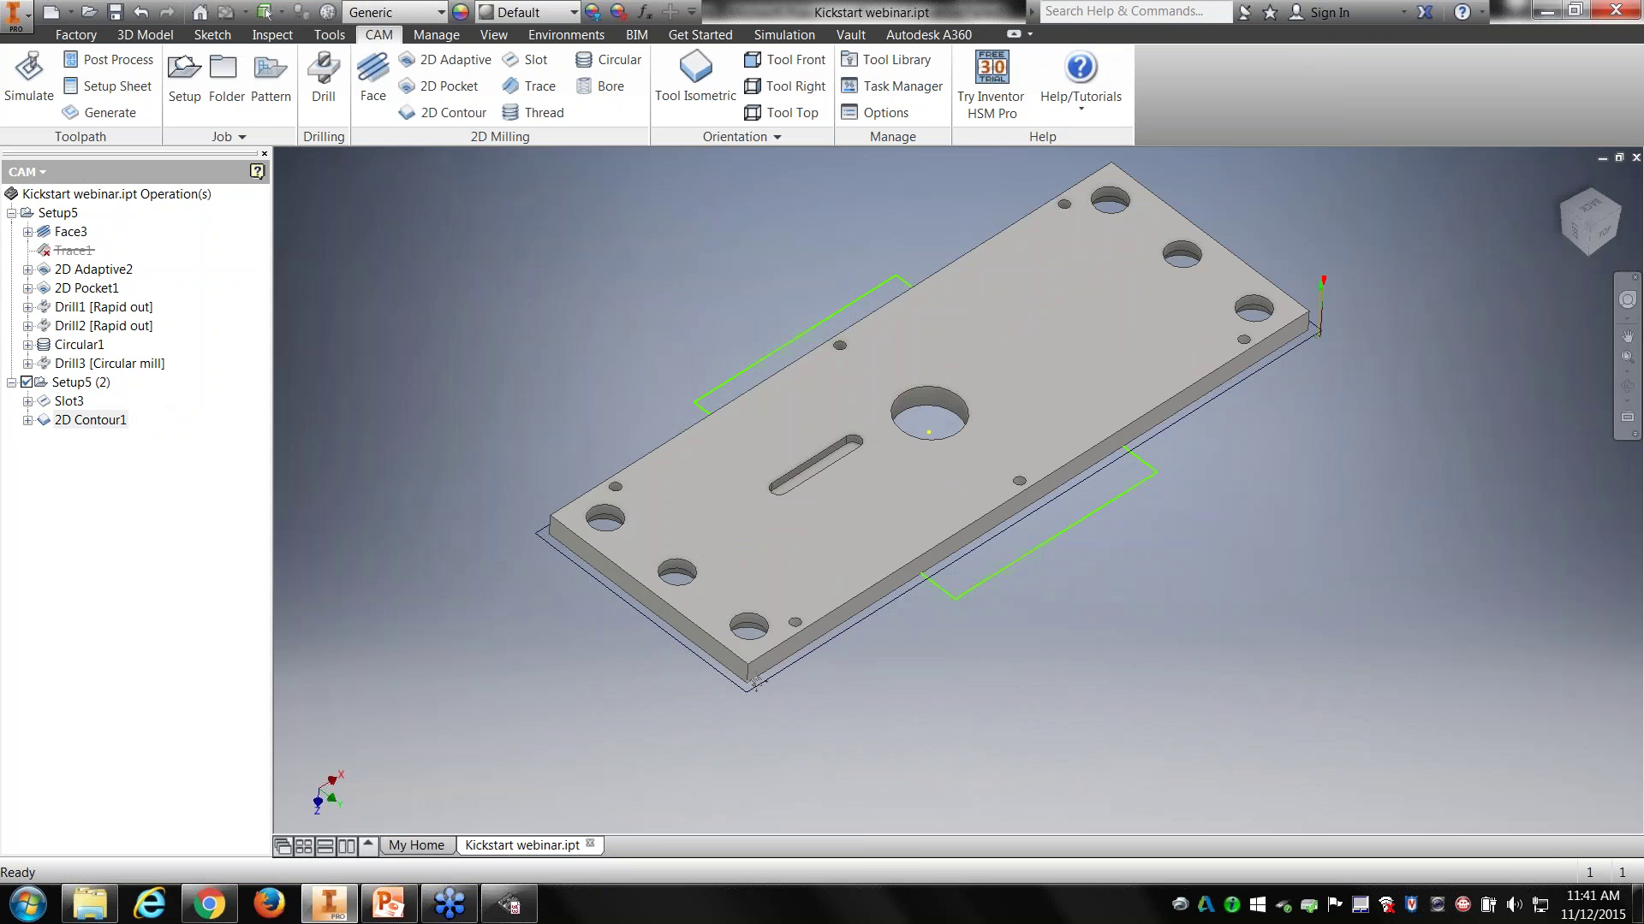
pyautogui.scroll(6, 755, 682)
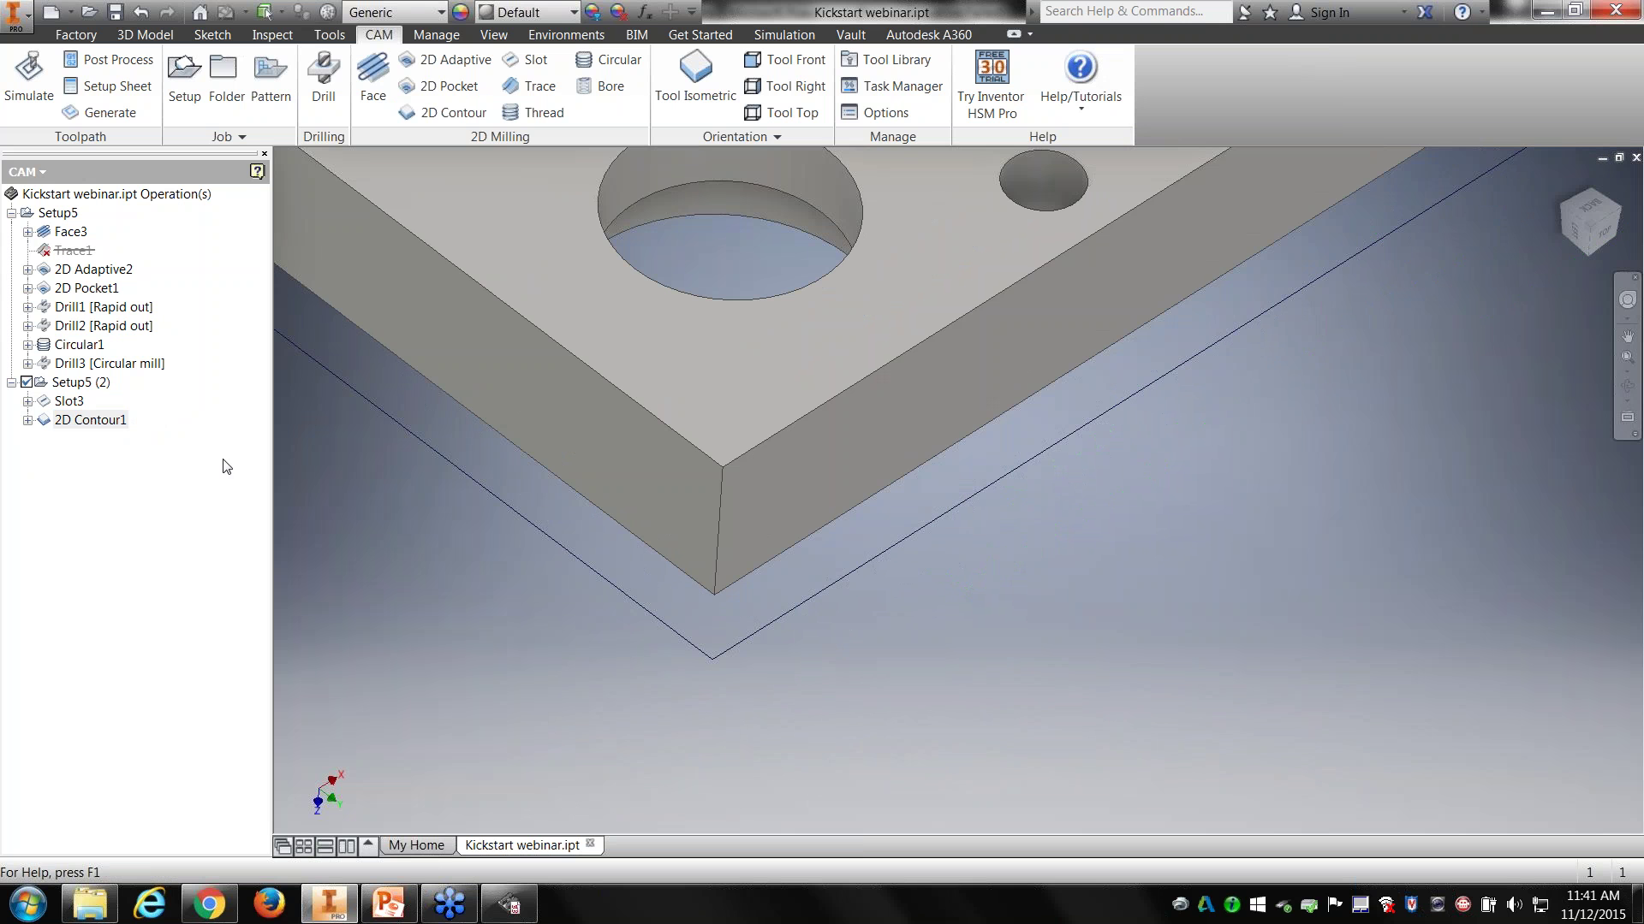
# Step: Set the 2D Contour operation's outer corner mode to Keep sharp corner with loop and accept the change
pyautogui.rightClick(111, 418)
pyautogui.click(140, 415)
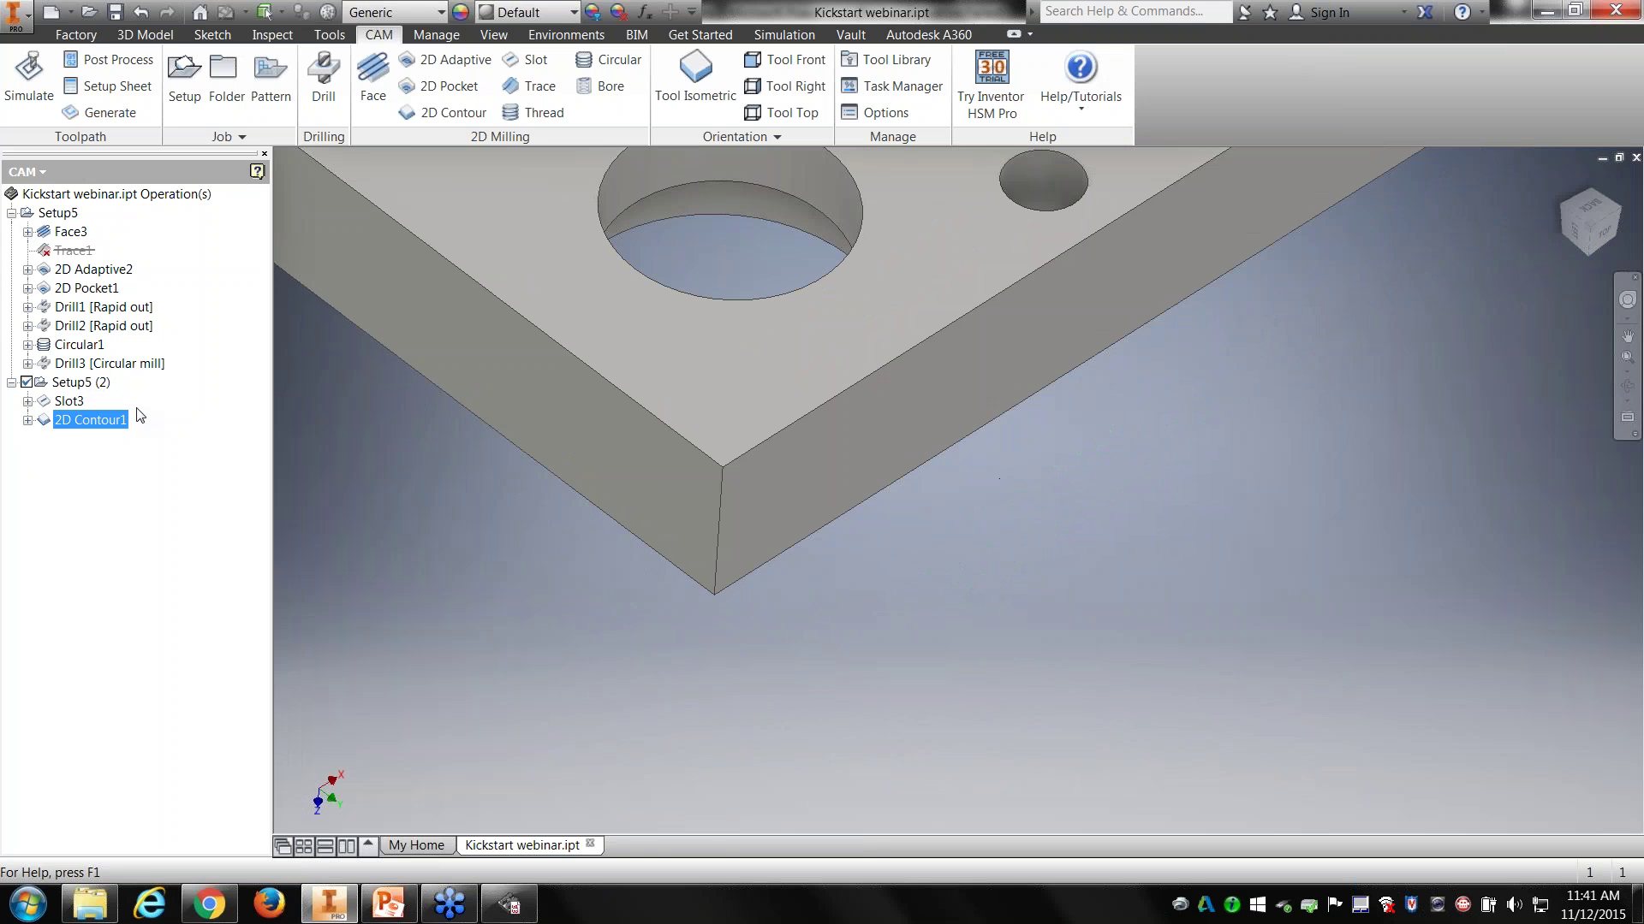
pyautogui.click(374, 195)
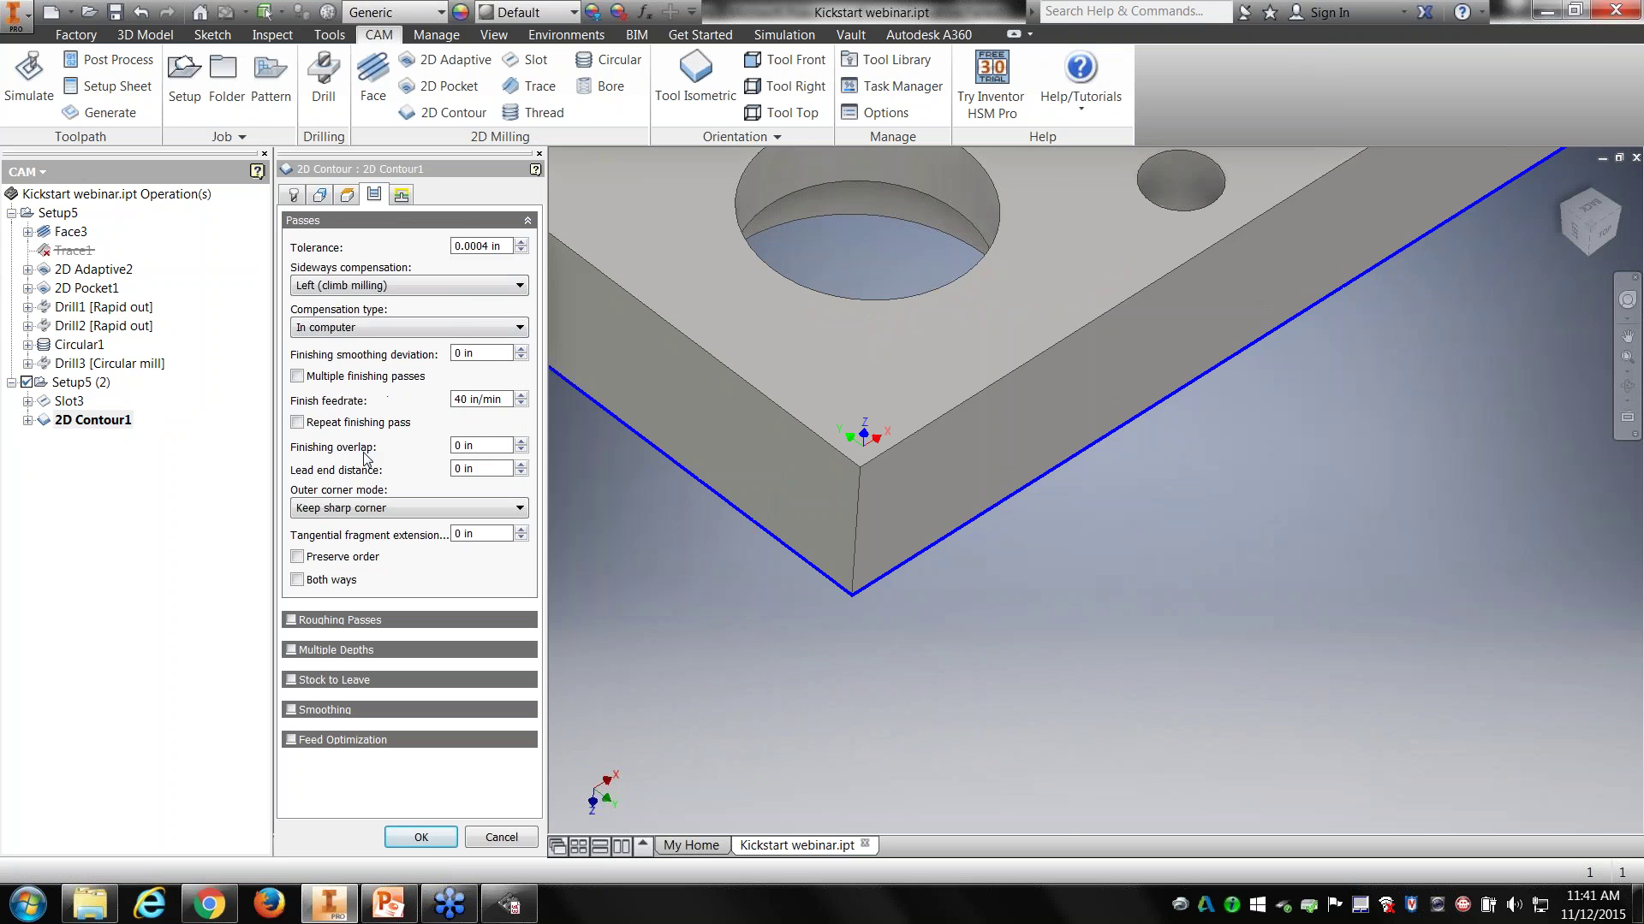
pyautogui.click(368, 508)
pyautogui.click(360, 553)
pyautogui.click(420, 837)
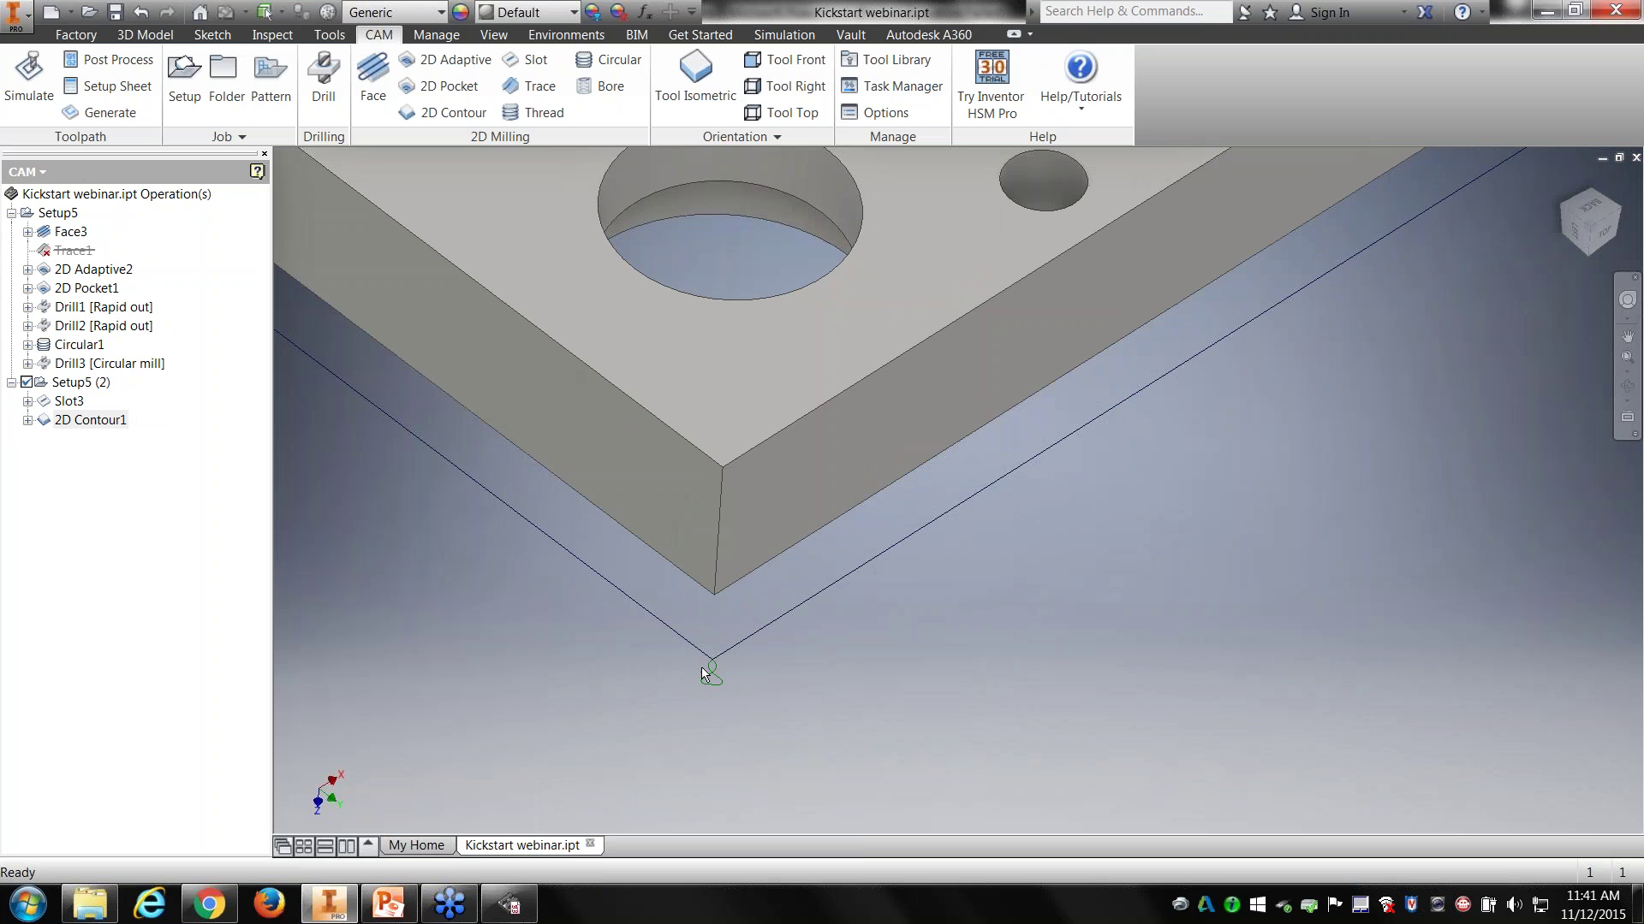
# Step: Simulate the 2D Contour operation at a slightly reduced playback speed, examine the tool's motion at the corner loops, and close the simulation
pyautogui.click(135, 460)
pyautogui.click(110, 418)
pyautogui.click(29, 78)
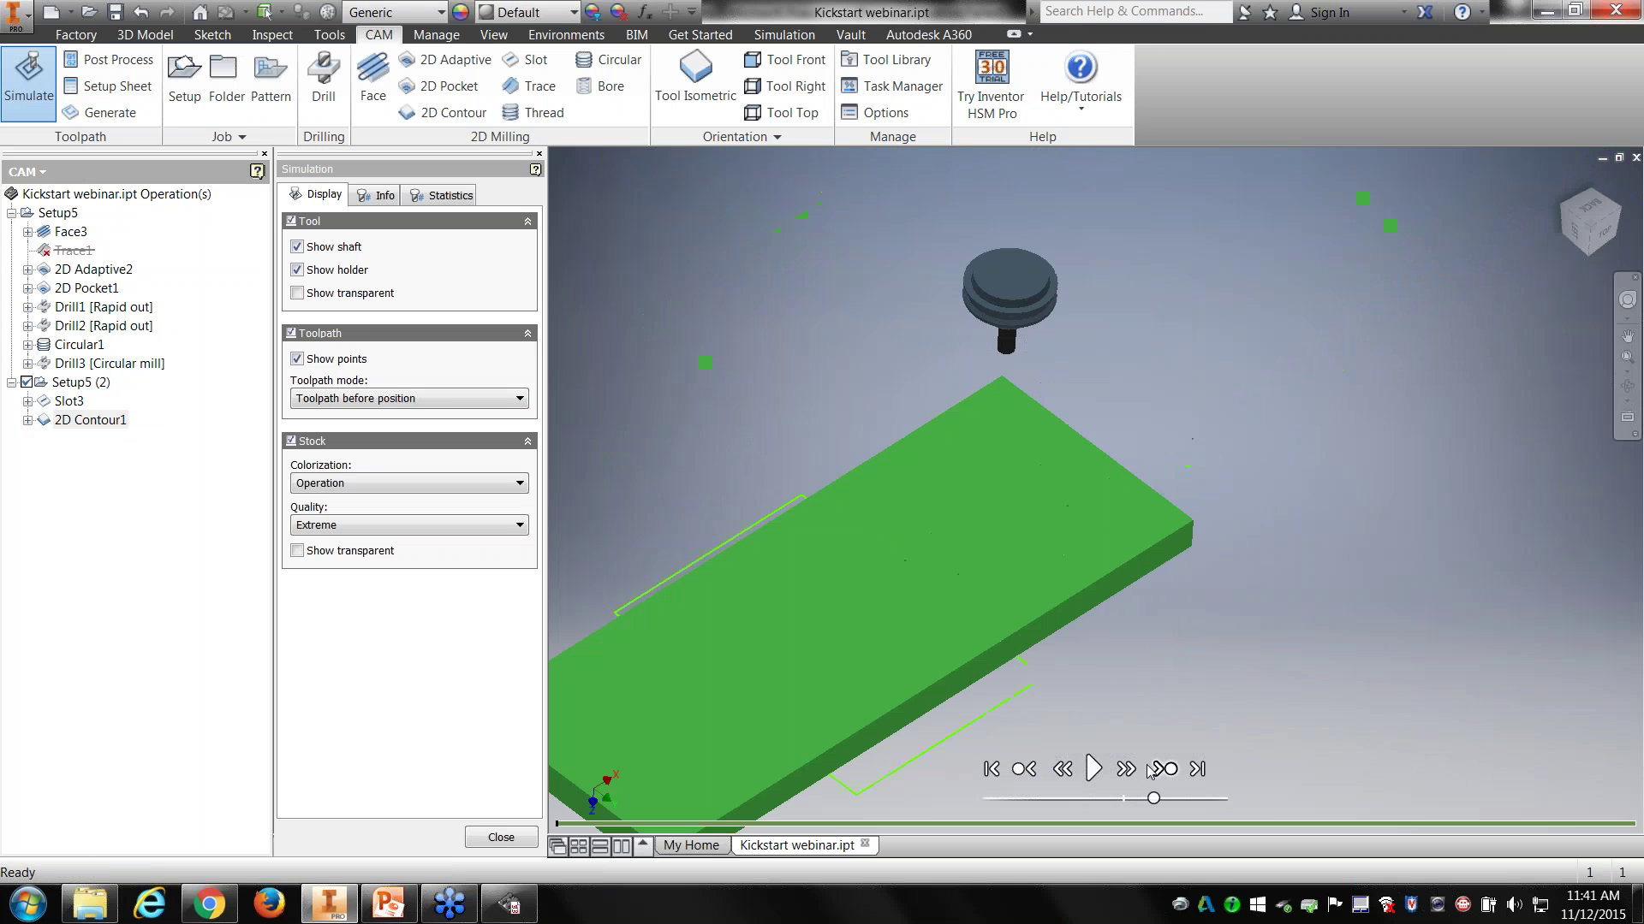
pyautogui.click(1095, 769)
pyautogui.scroll(5, 1222, 618)
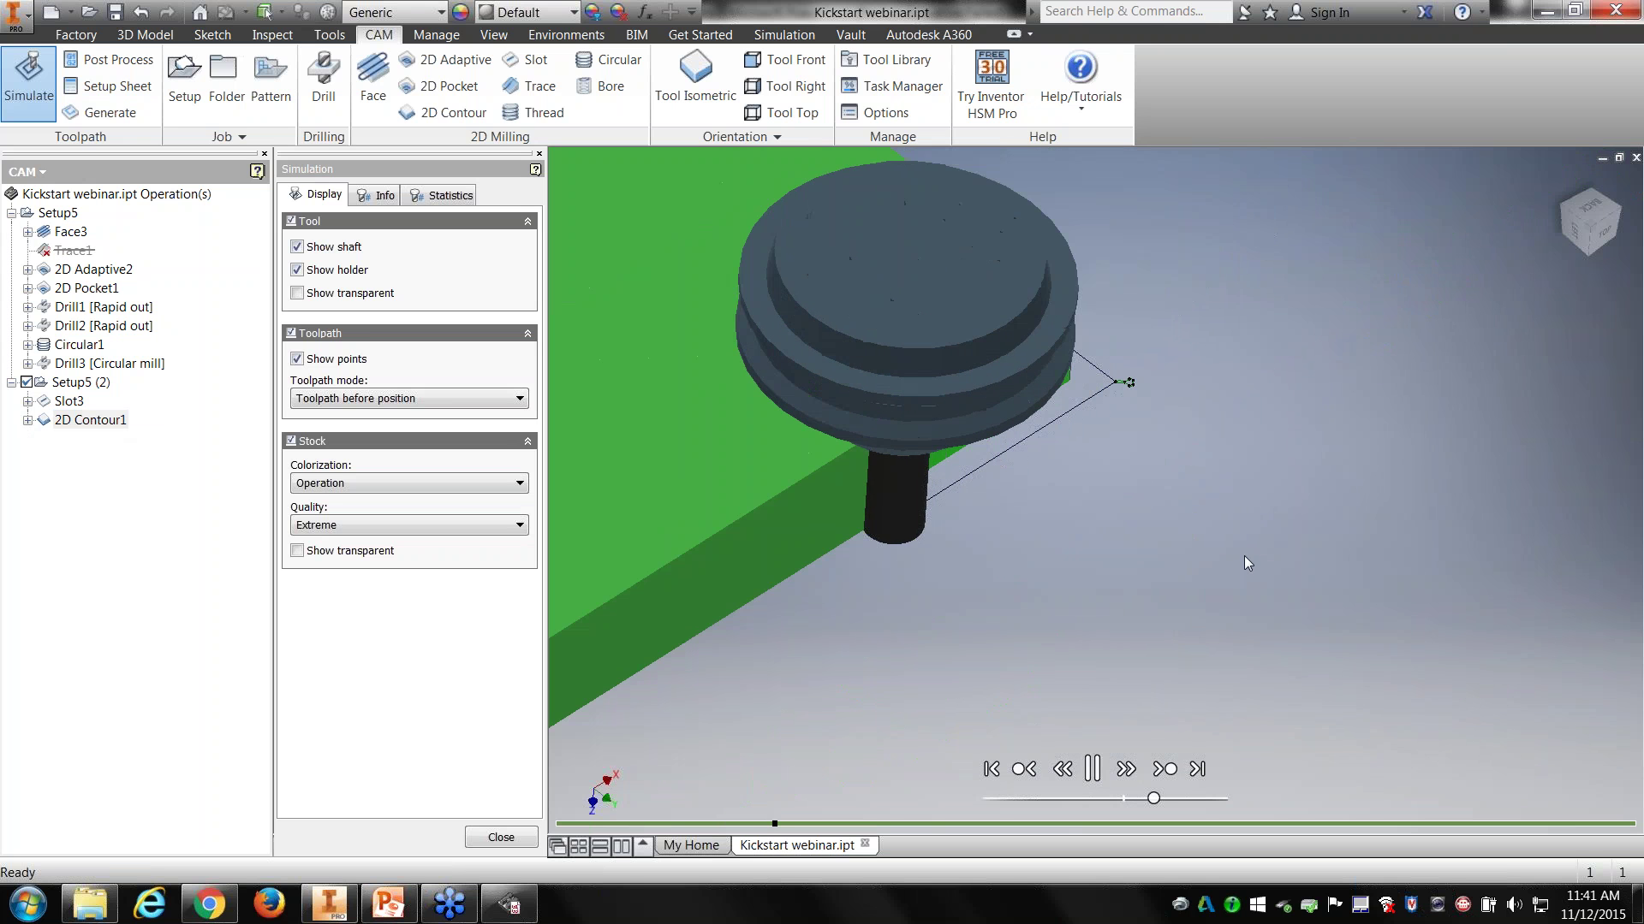
pyautogui.scroll(-3, 1123, 553)
pyautogui.moveTo(923, 659); pyautogui.dragTo(1385, 265, button='middle')
pyautogui.scroll(-2, 1046, 598)
pyautogui.moveTo(1046, 597); pyautogui.dragTo(1520, 353, button='middle')
pyautogui.scroll(5, 1075, 444)
pyautogui.moveTo(1153, 799); pyautogui.dragTo(1144, 798)
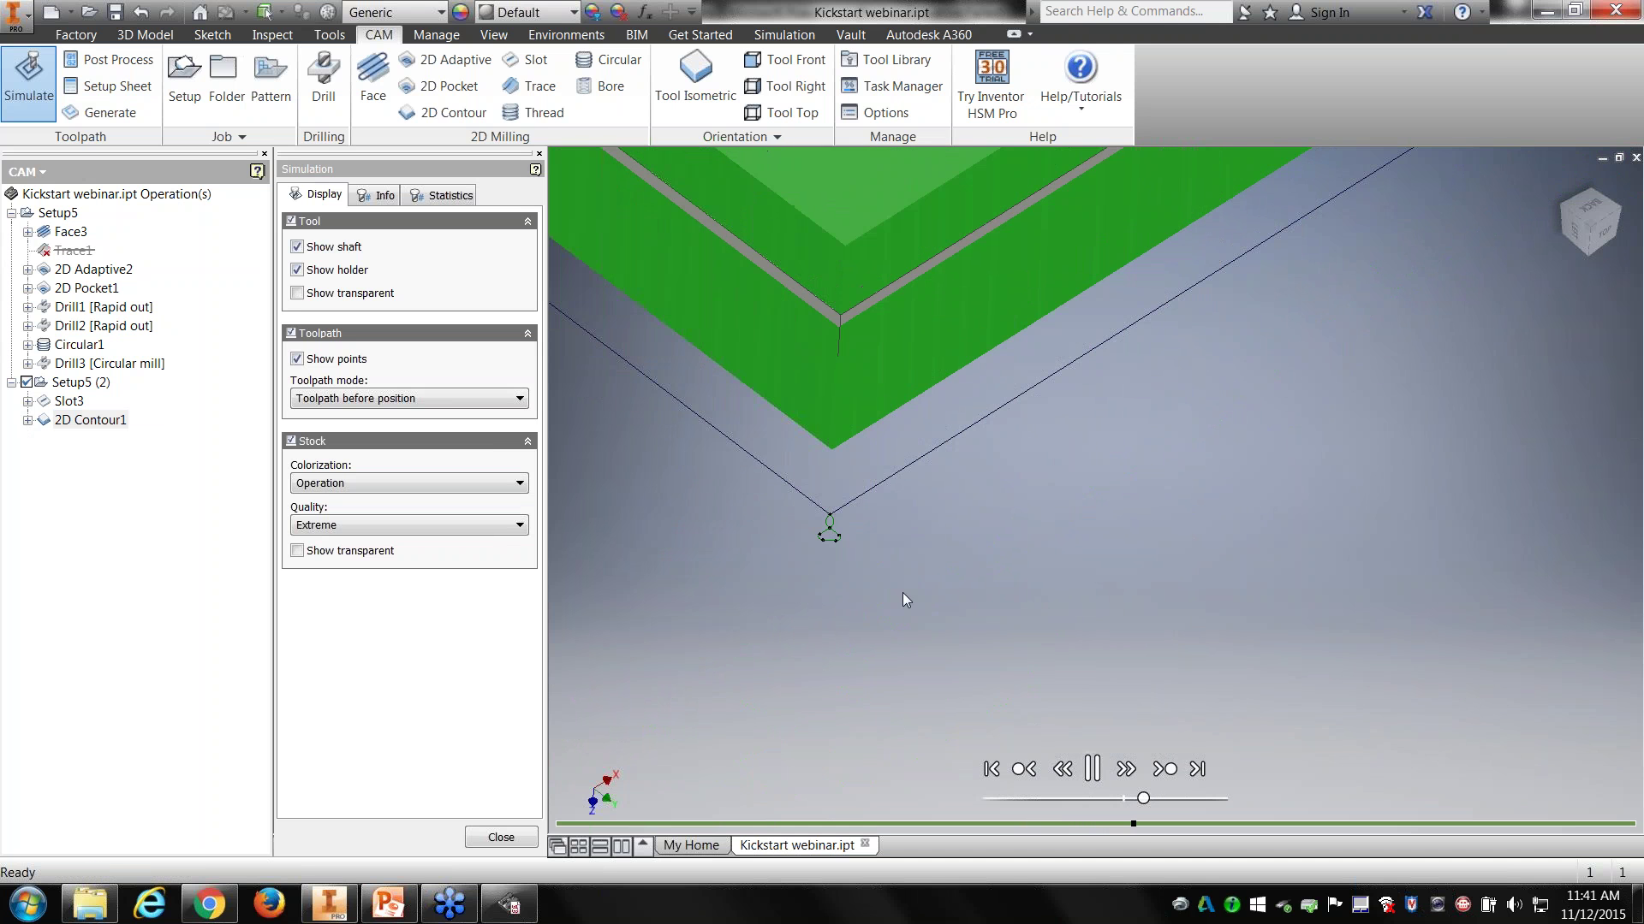
pyautogui.scroll(-4, 902, 592)
pyautogui.scroll(-4, 1042, 401)
pyautogui.moveTo(1042, 401); pyautogui.dragTo(926, 589, button='middle')
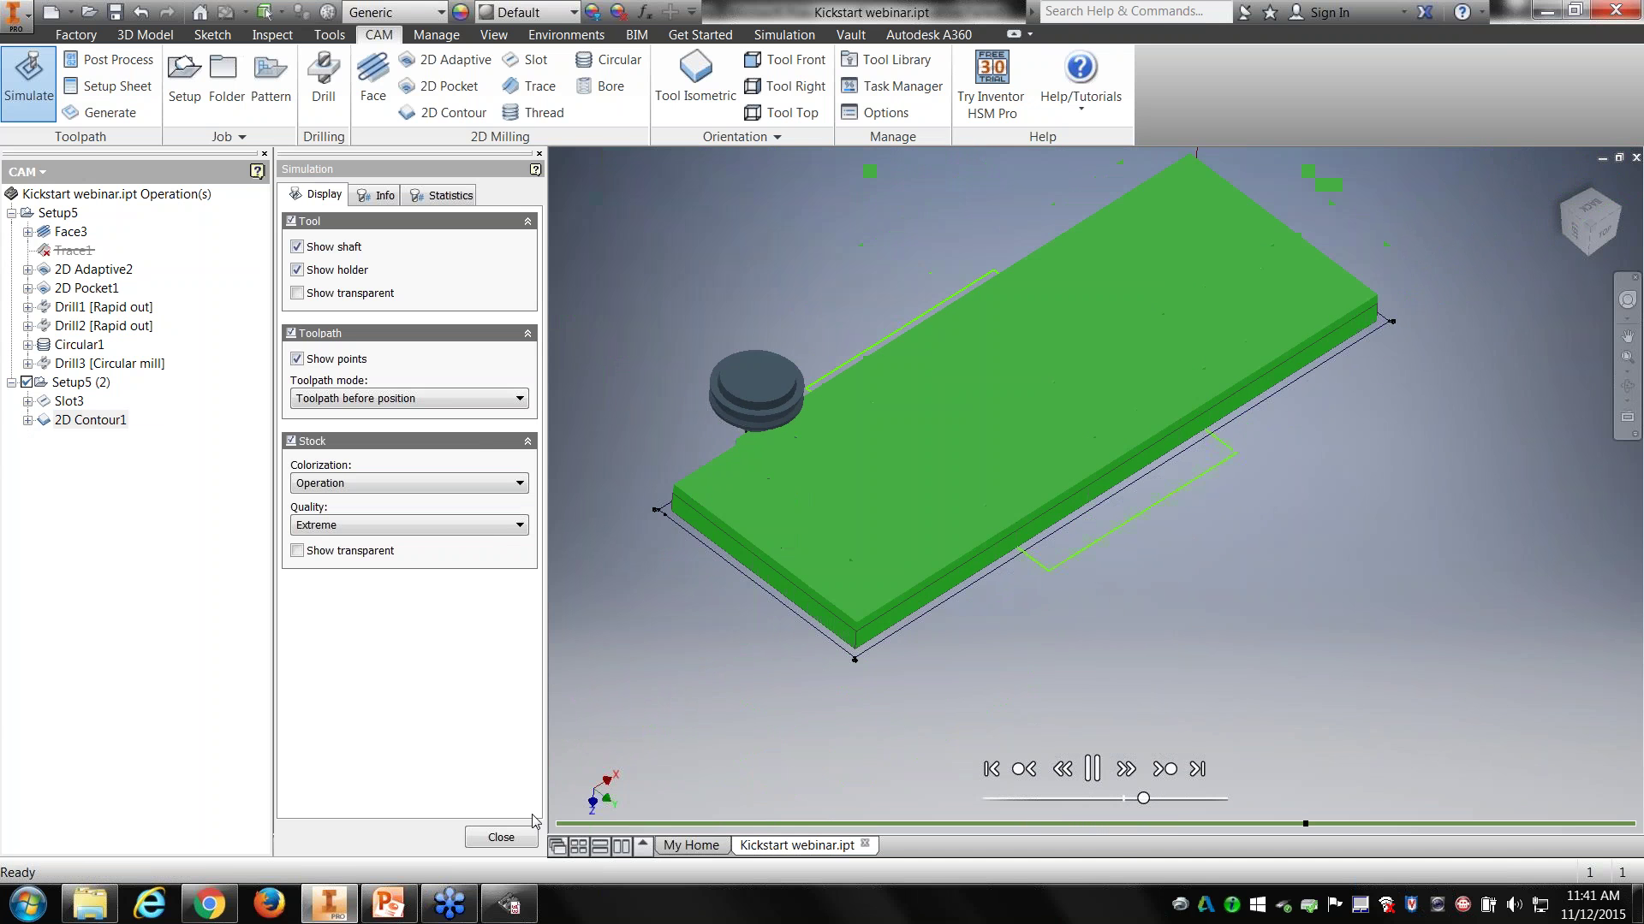
pyautogui.click(501, 837)
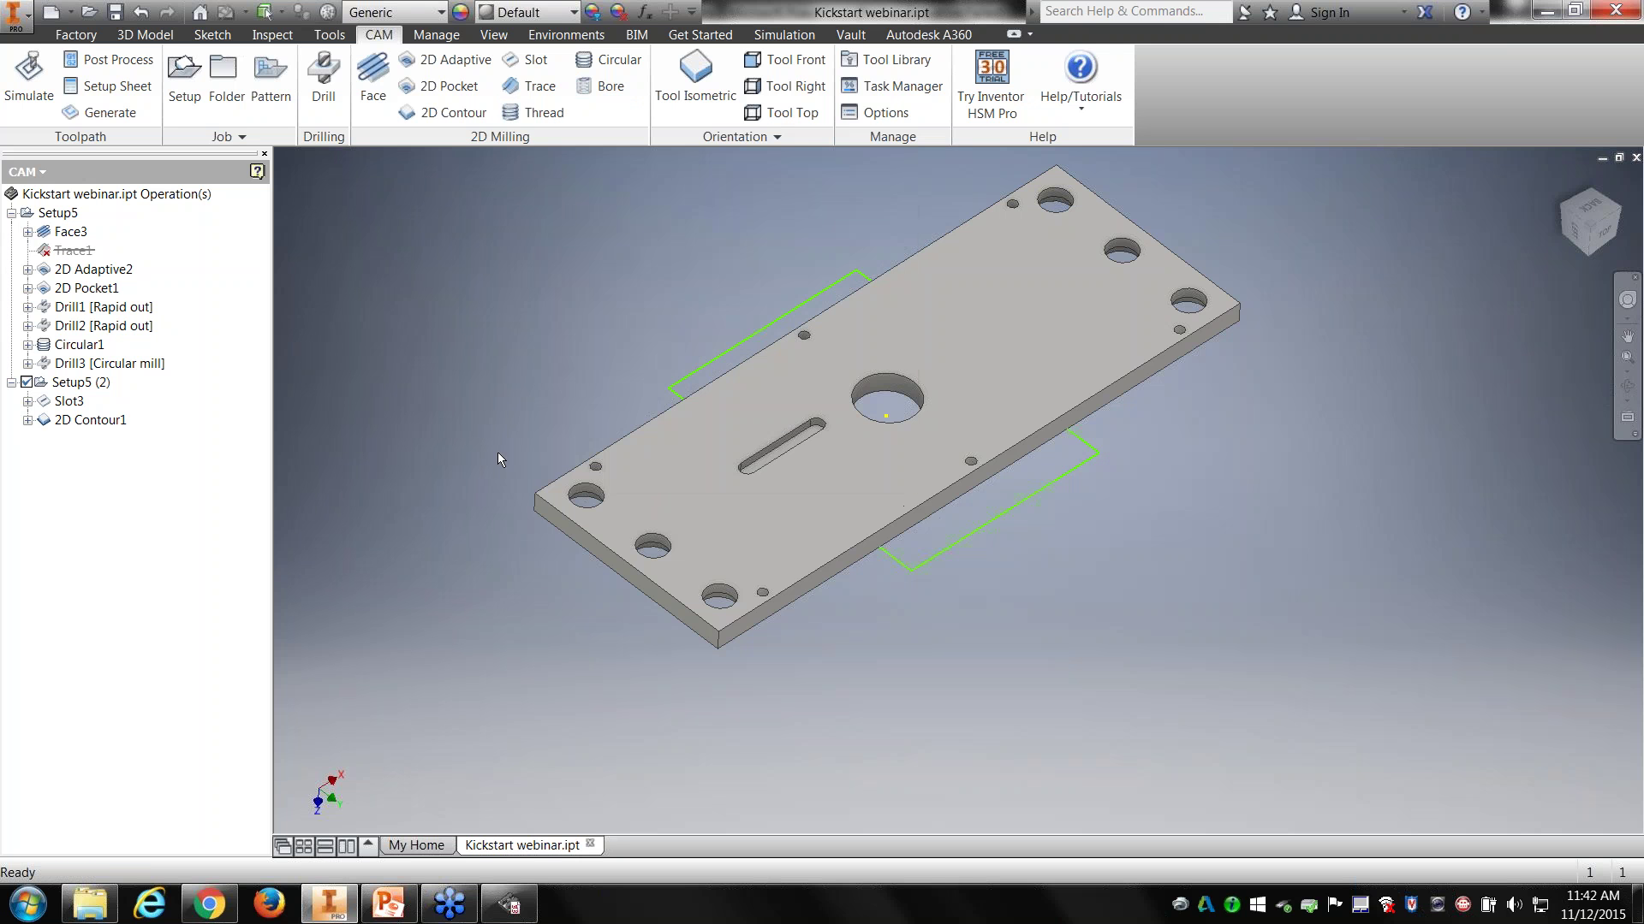
# Step: Turn the plate to its pocketed side and make Setup5 the default folder for new operations
pyautogui.keyDown('shift'); pyautogui.moveTo(746, 550); pyautogui.dragTo(856, 428, button='middle'); pyautogui.keyUp('shift')
pyautogui.click(58, 212)
pyautogui.rightClick(58, 213)
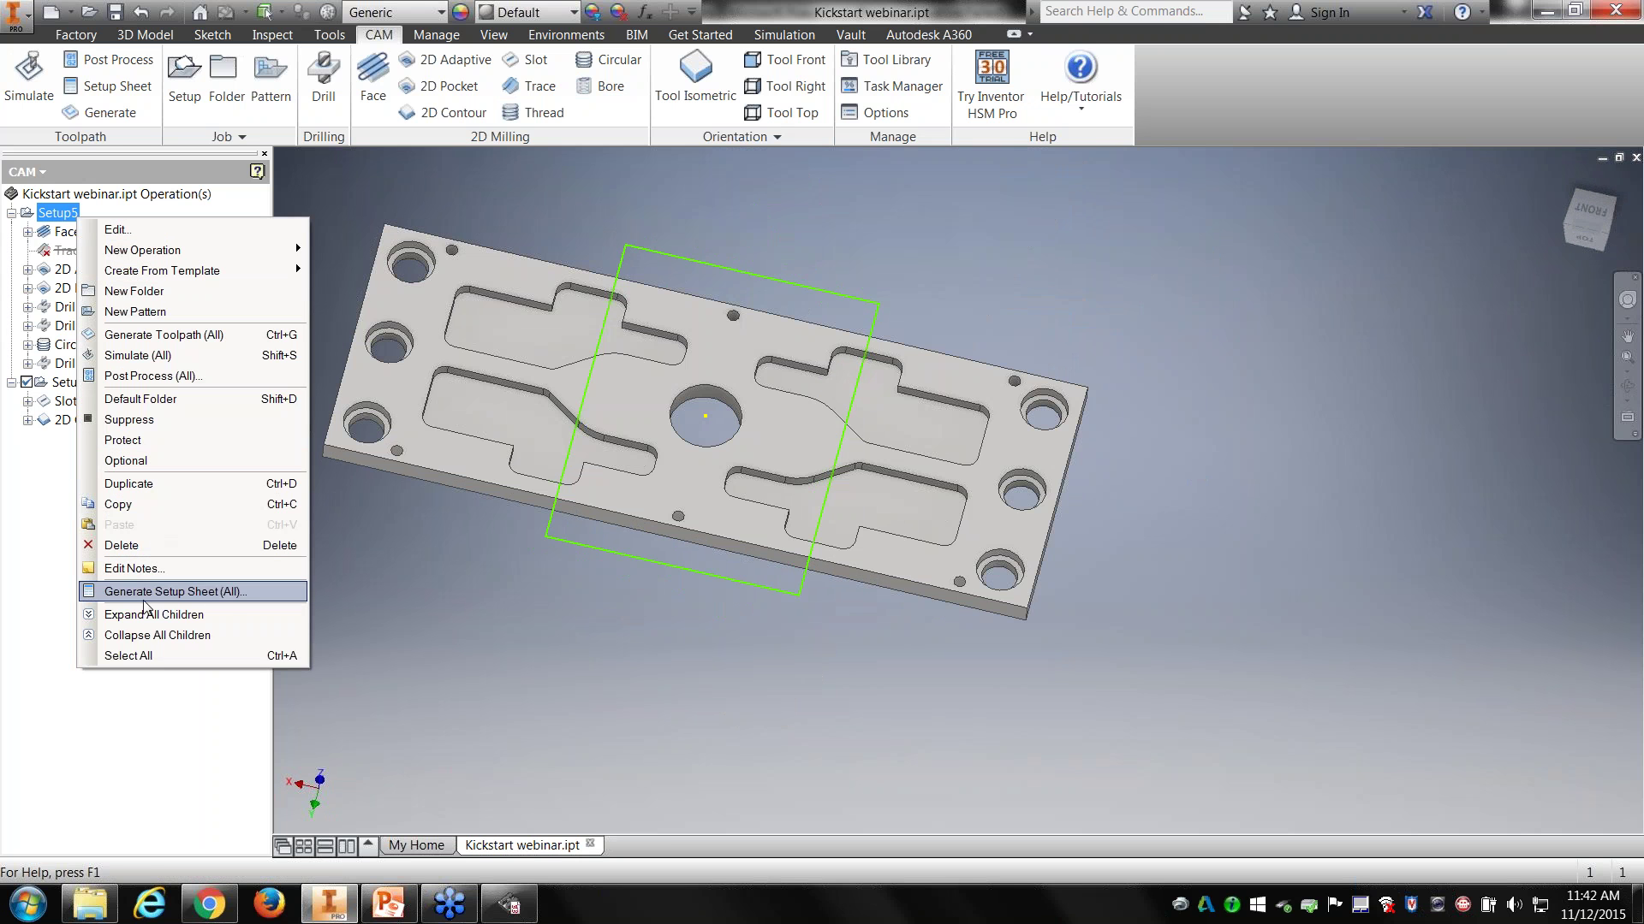
pyautogui.click(171, 399)
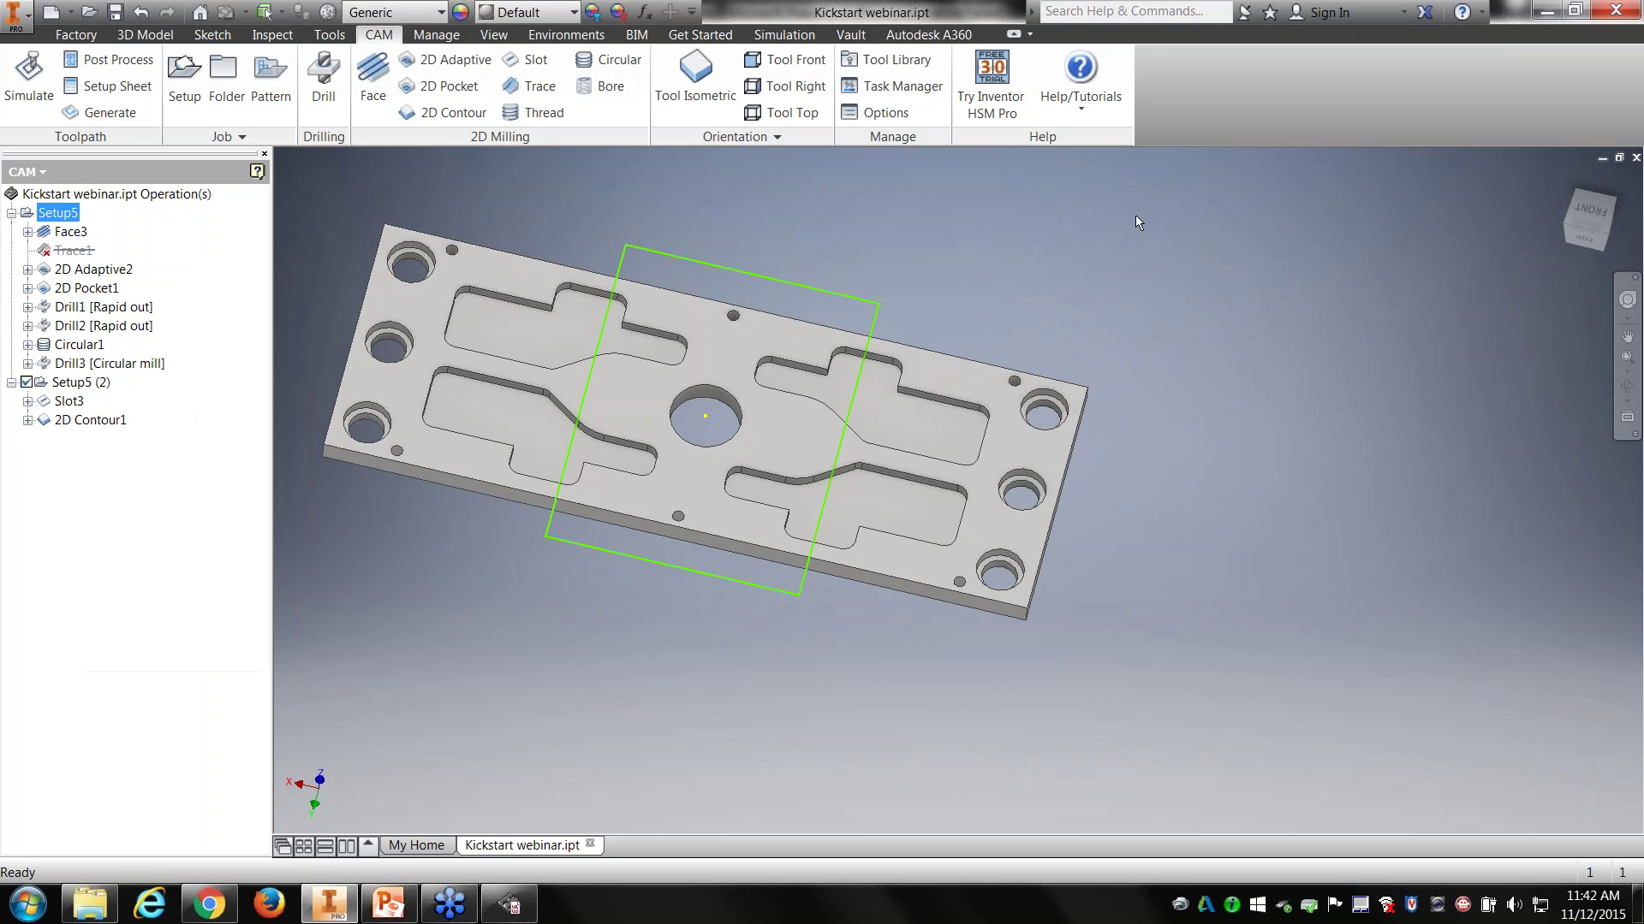
# Step: Try a Thread operation in Setup5 on the lower bore of the counterbored hole nearest the plate's far corner
pyautogui.keyDown('shift'); pyautogui.moveTo(981, 433); pyautogui.dragTo(982, 378, button='middle'); pyautogui.keyUp('shift')
pyautogui.scroll(8, 982, 377)
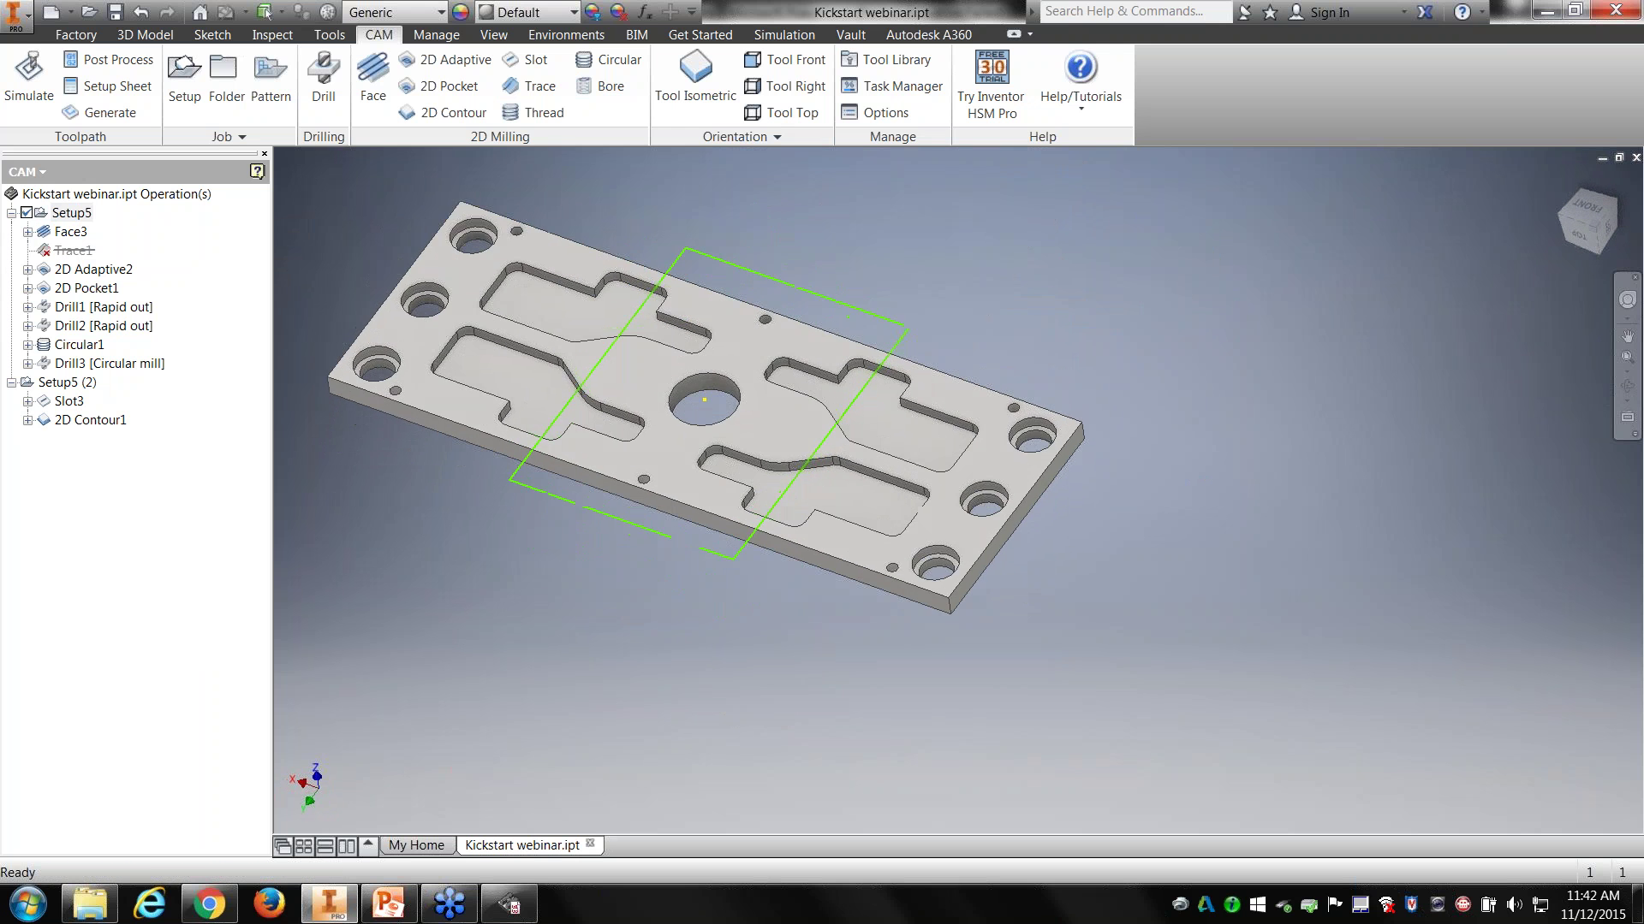
pyautogui.scroll(-5, 927, 402)
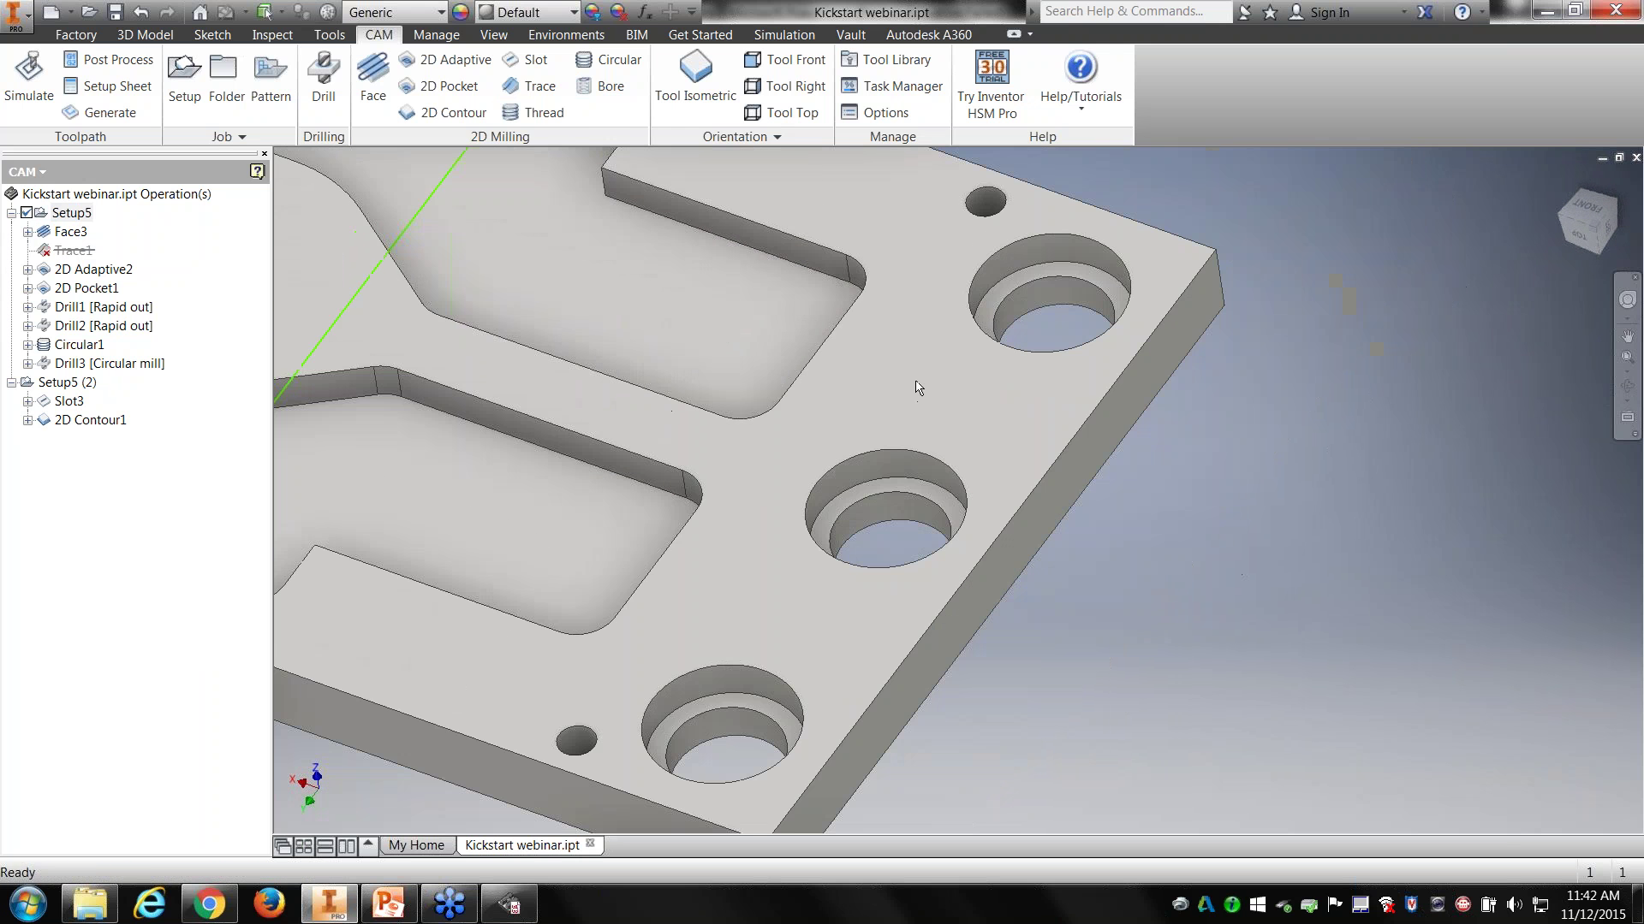
pyautogui.click(562, 112)
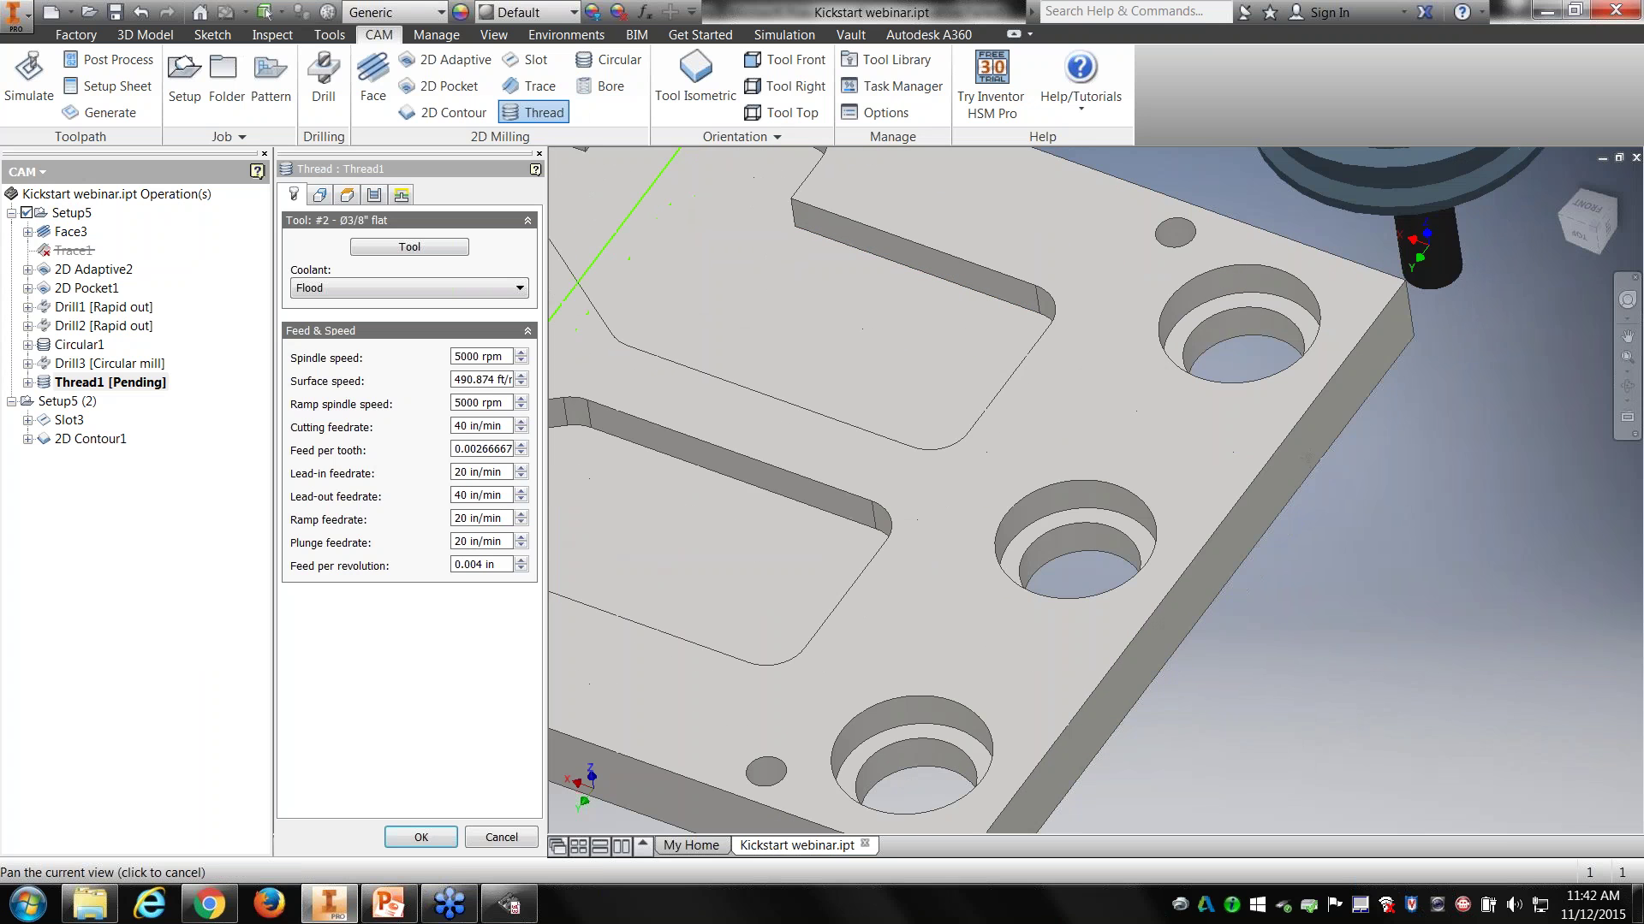
pyautogui.click(1248, 312)
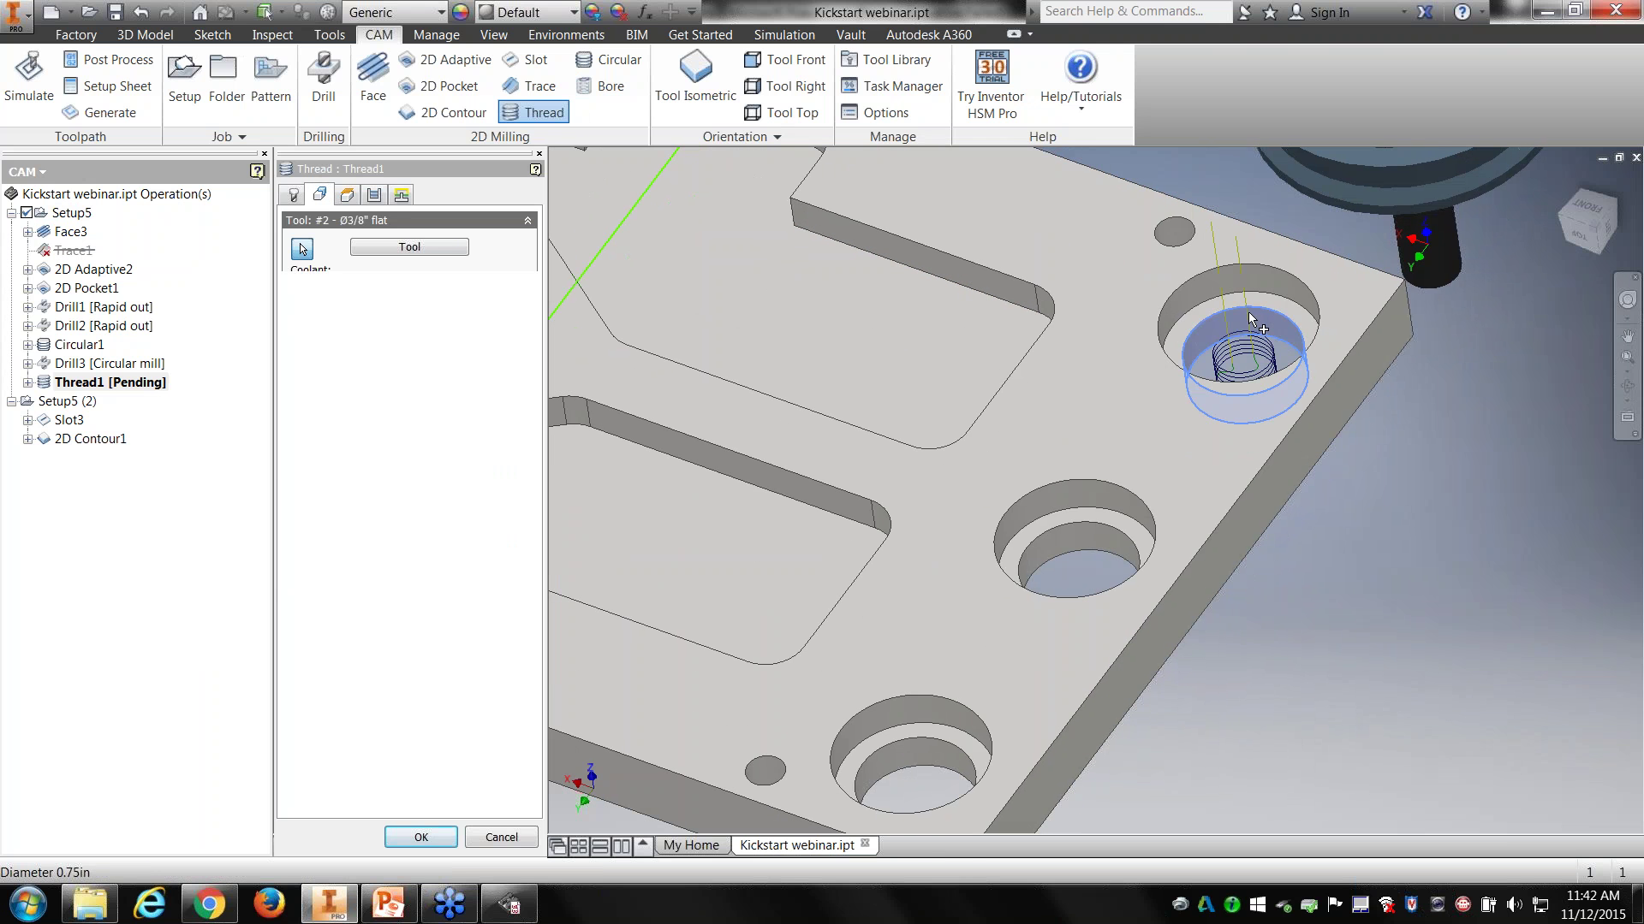
# Step: Try the Thread operation's multiple passes, multiple threads and lead to center options, and discard the operation
pyautogui.click(374, 195)
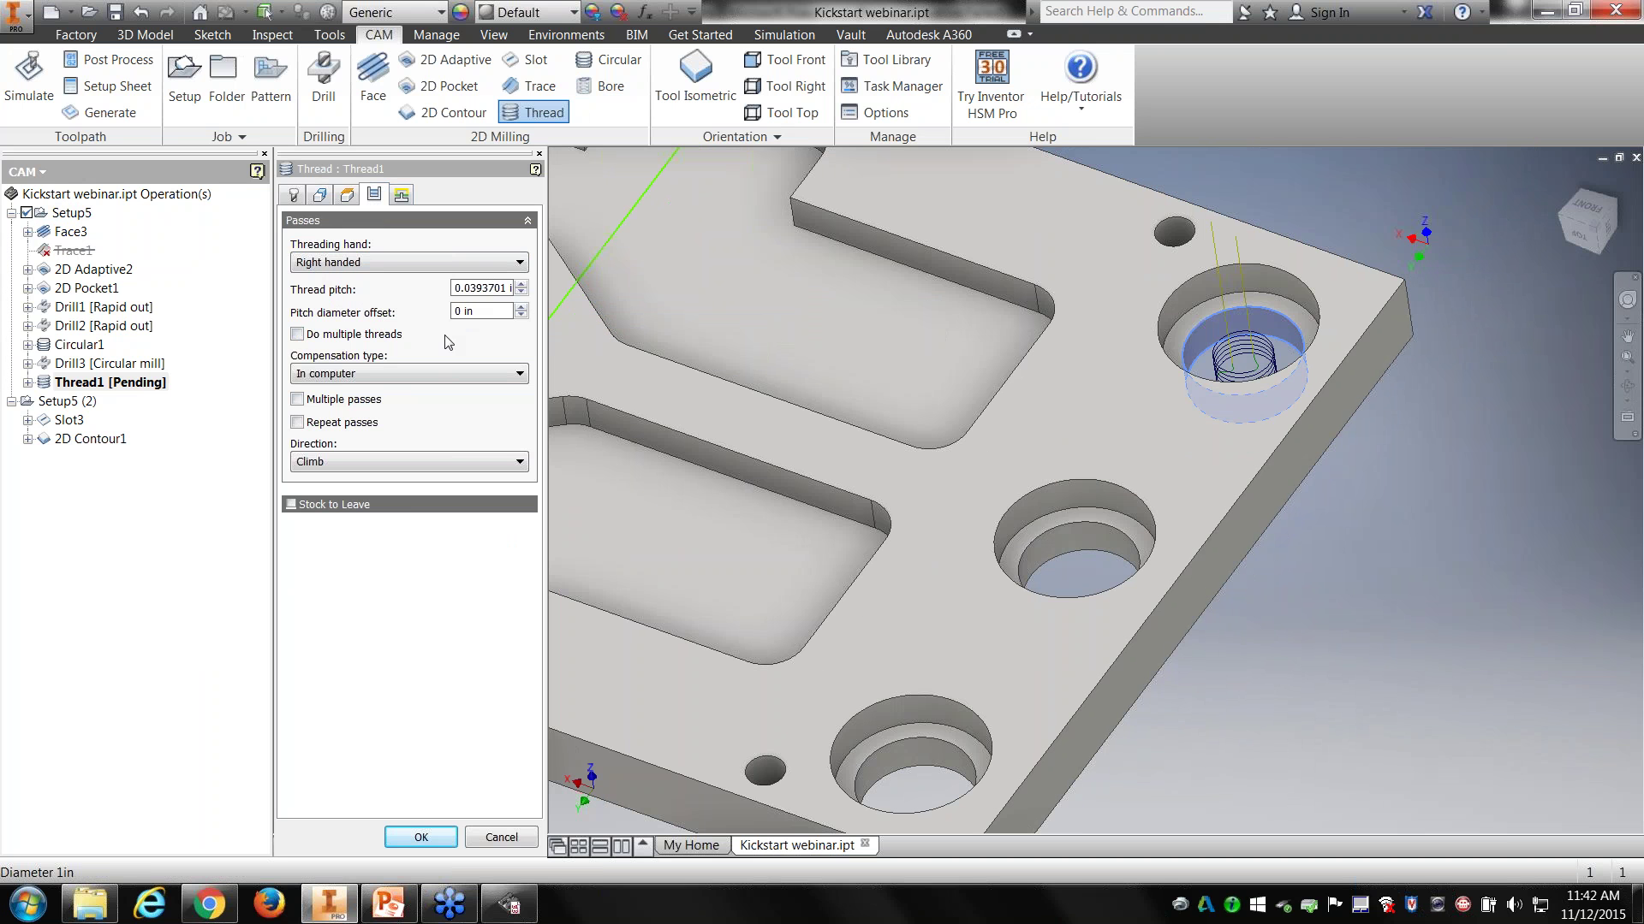
pyautogui.click(316, 405)
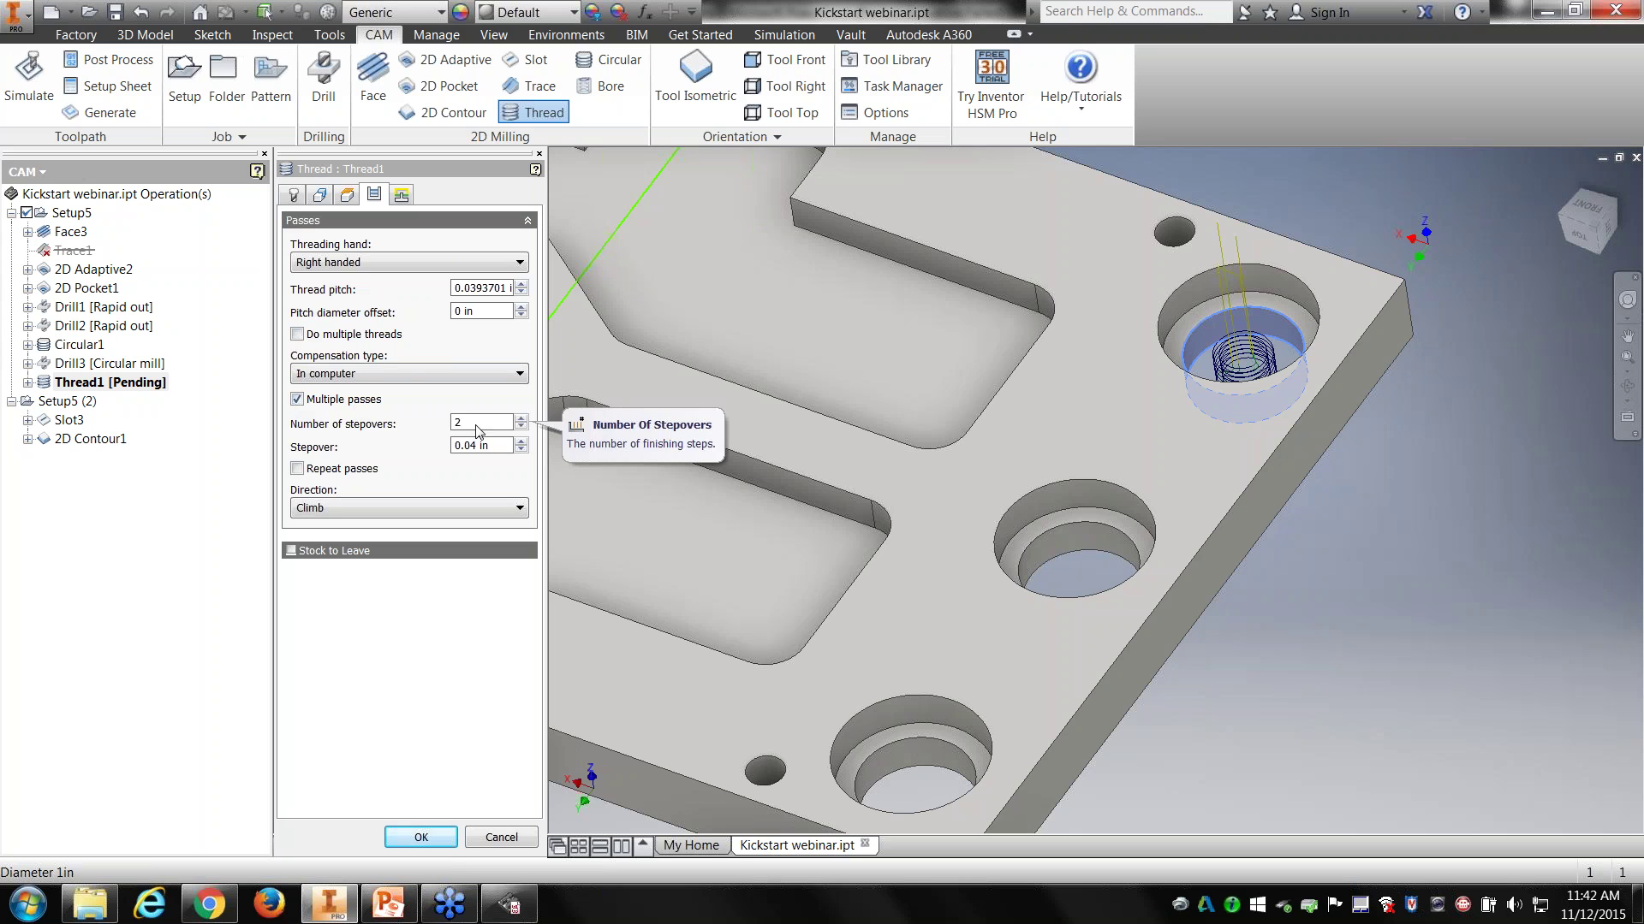
pyautogui.click(298, 401)
pyautogui.click(297, 335)
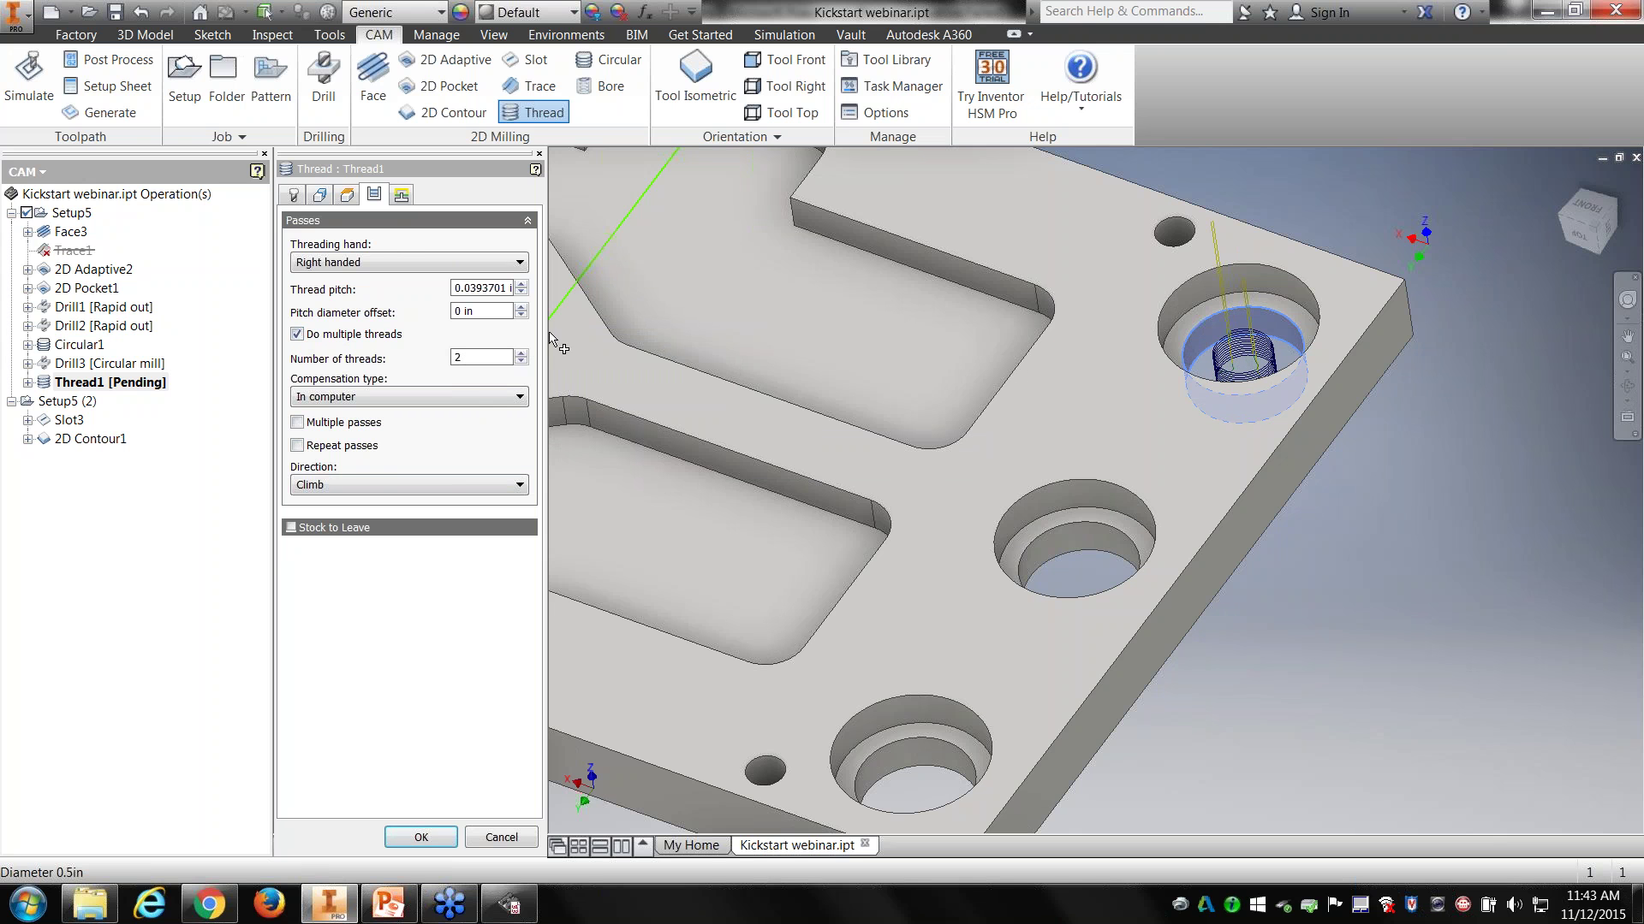
pyautogui.click(400, 194)
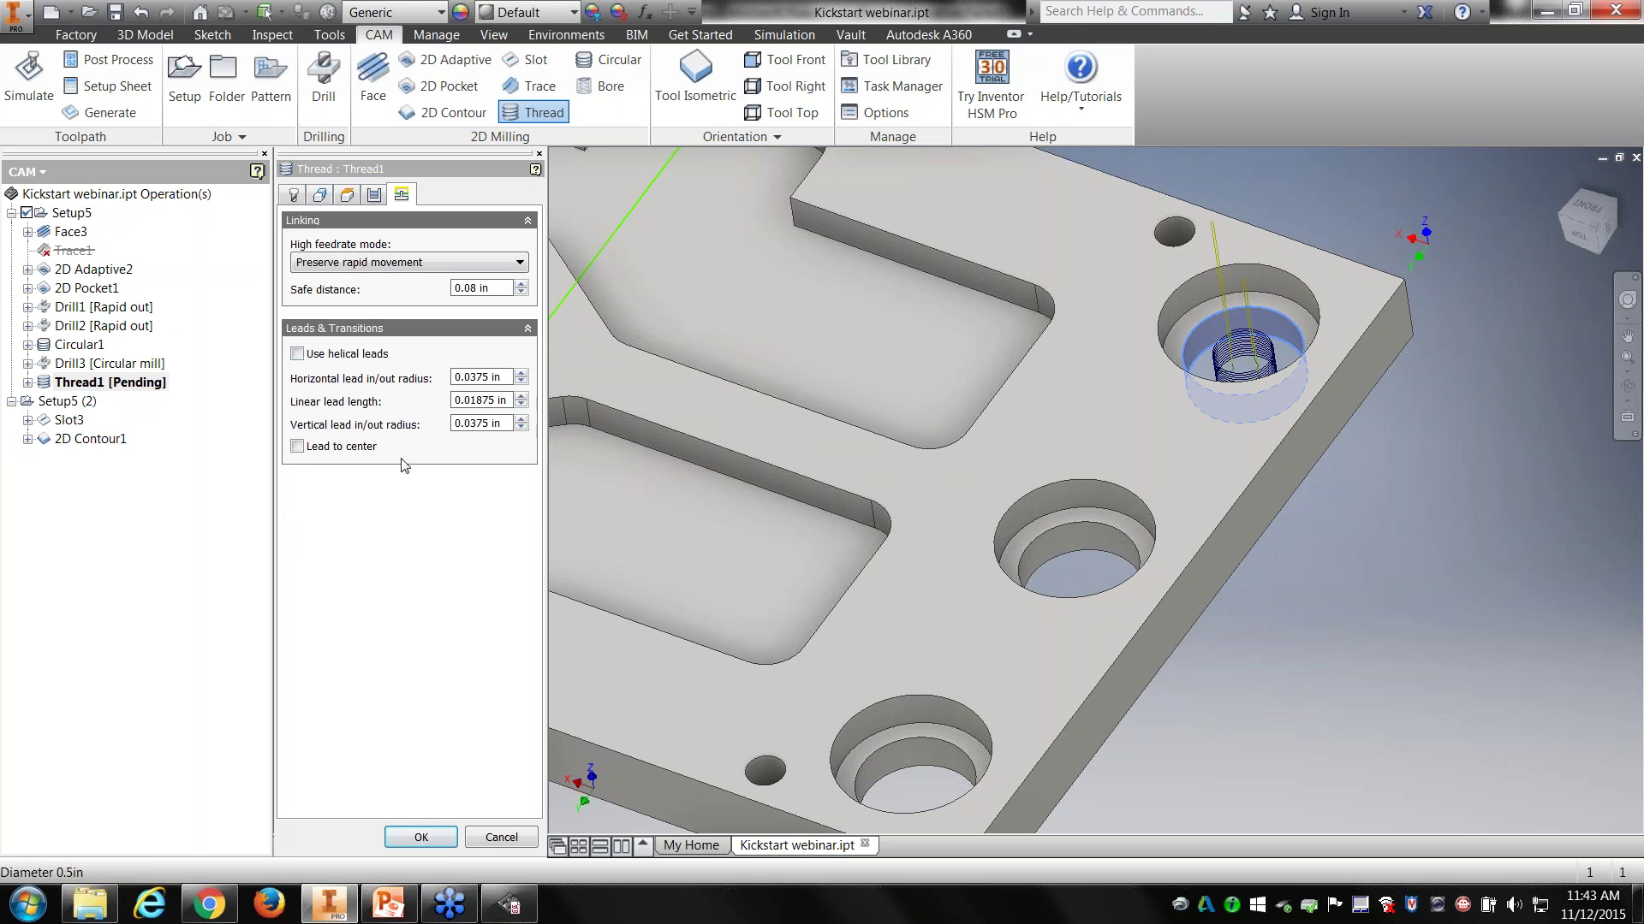
pyautogui.click(298, 447)
pyautogui.press('Escape')
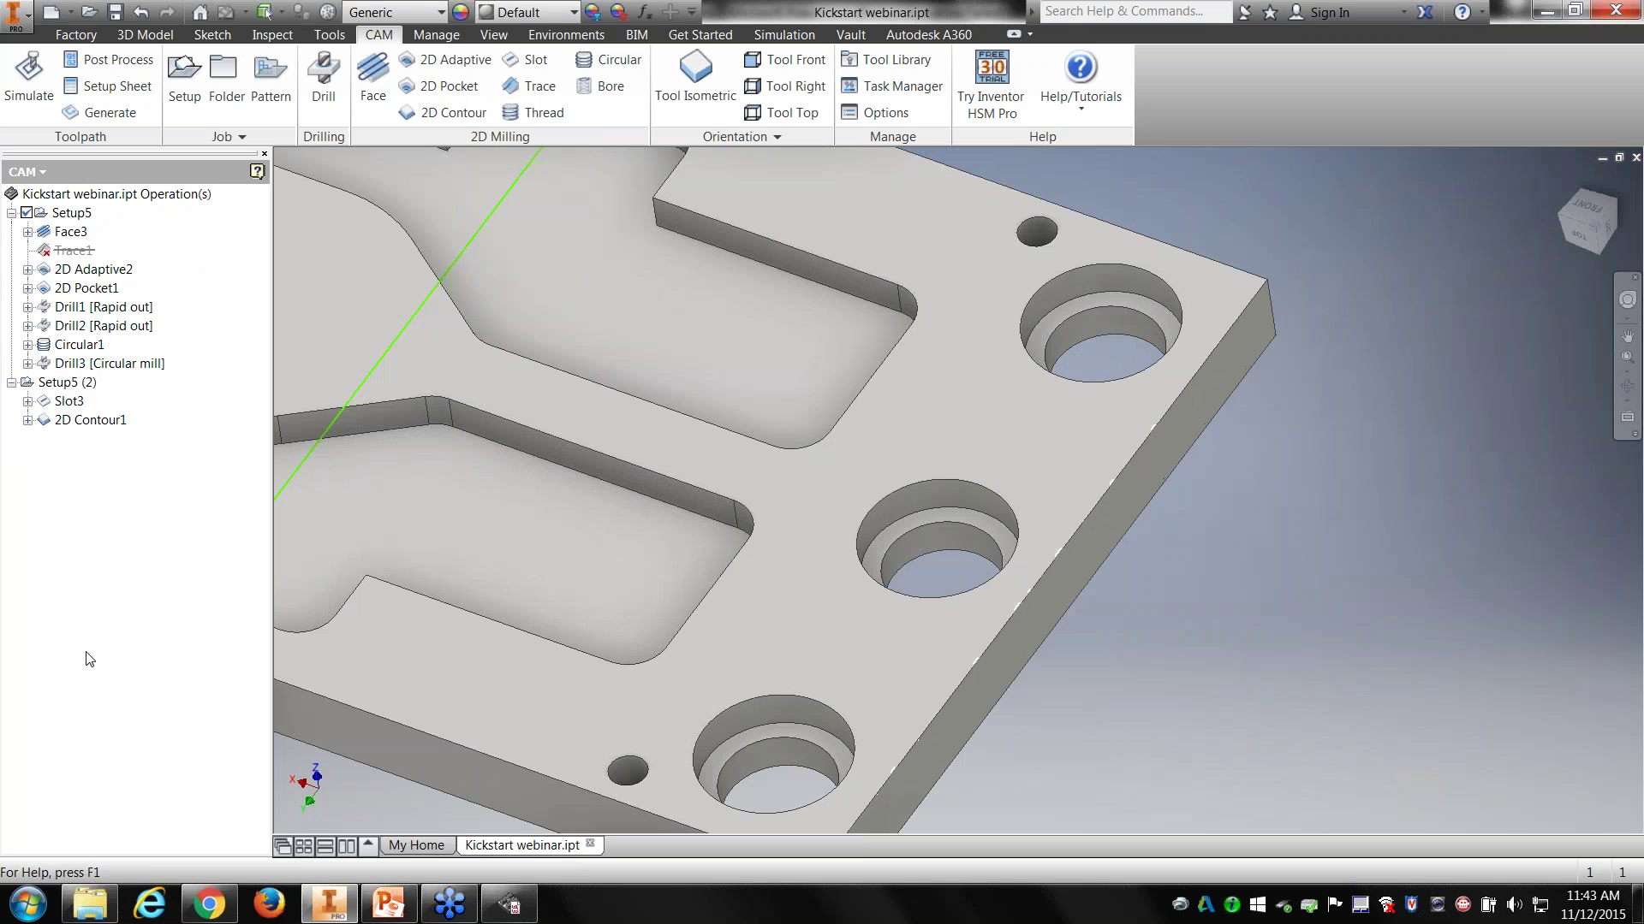
# Step: Generate the setup sheet for Setup5 with the whole plate in view
pyautogui.scroll(-5, 527, 308)
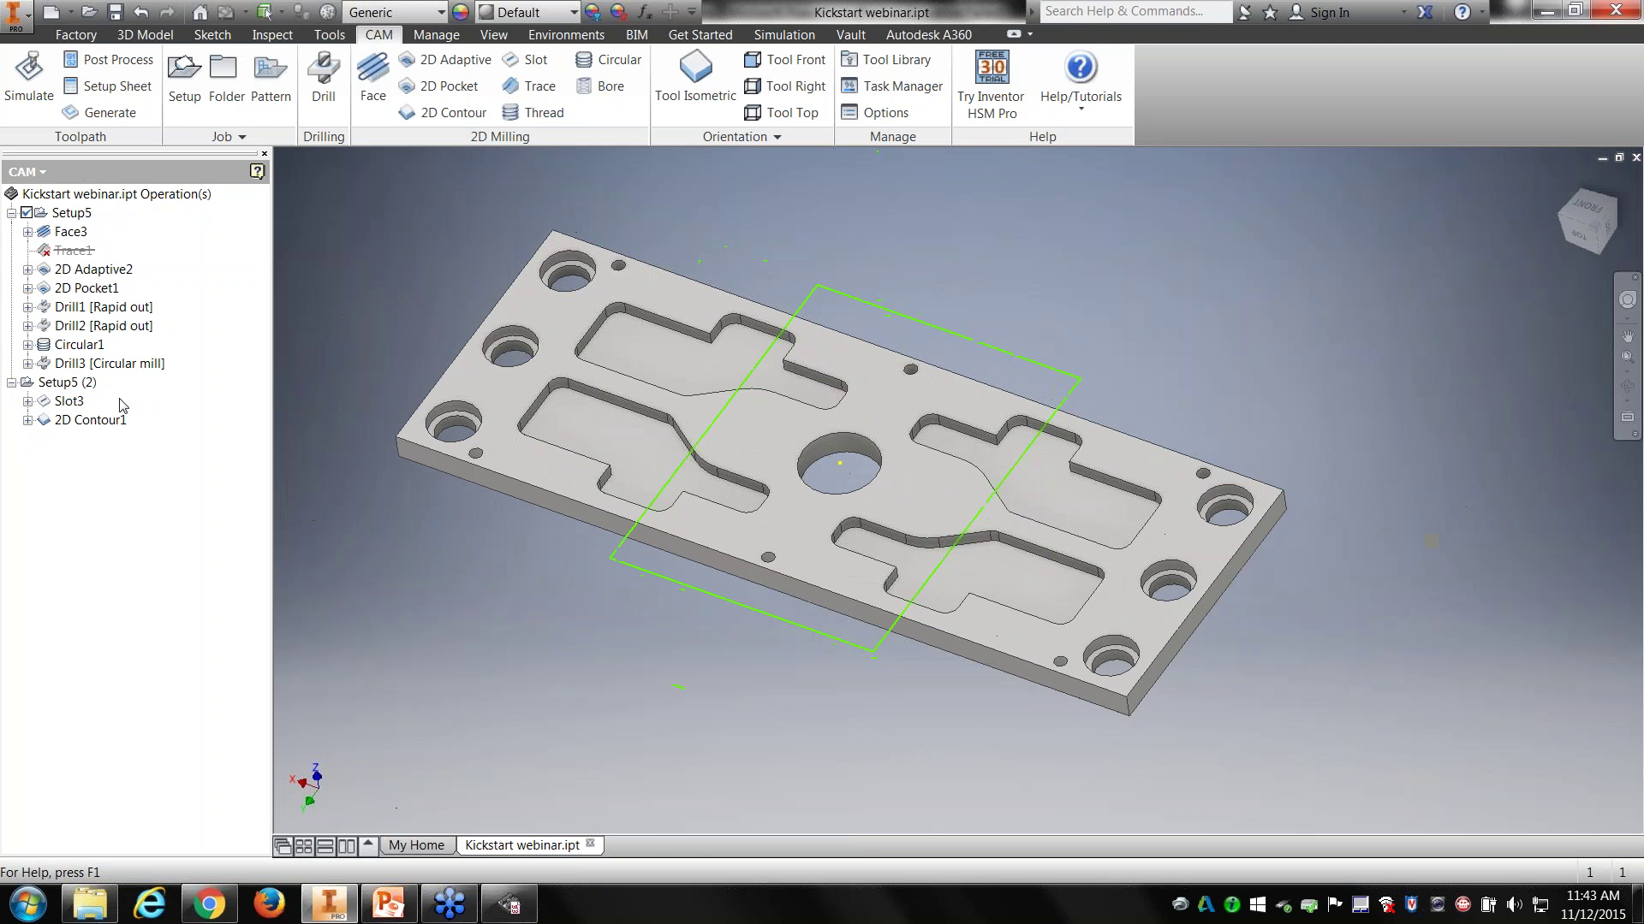
pyautogui.click(71, 212)
pyautogui.click(94, 86)
pyautogui.click(1147, 670)
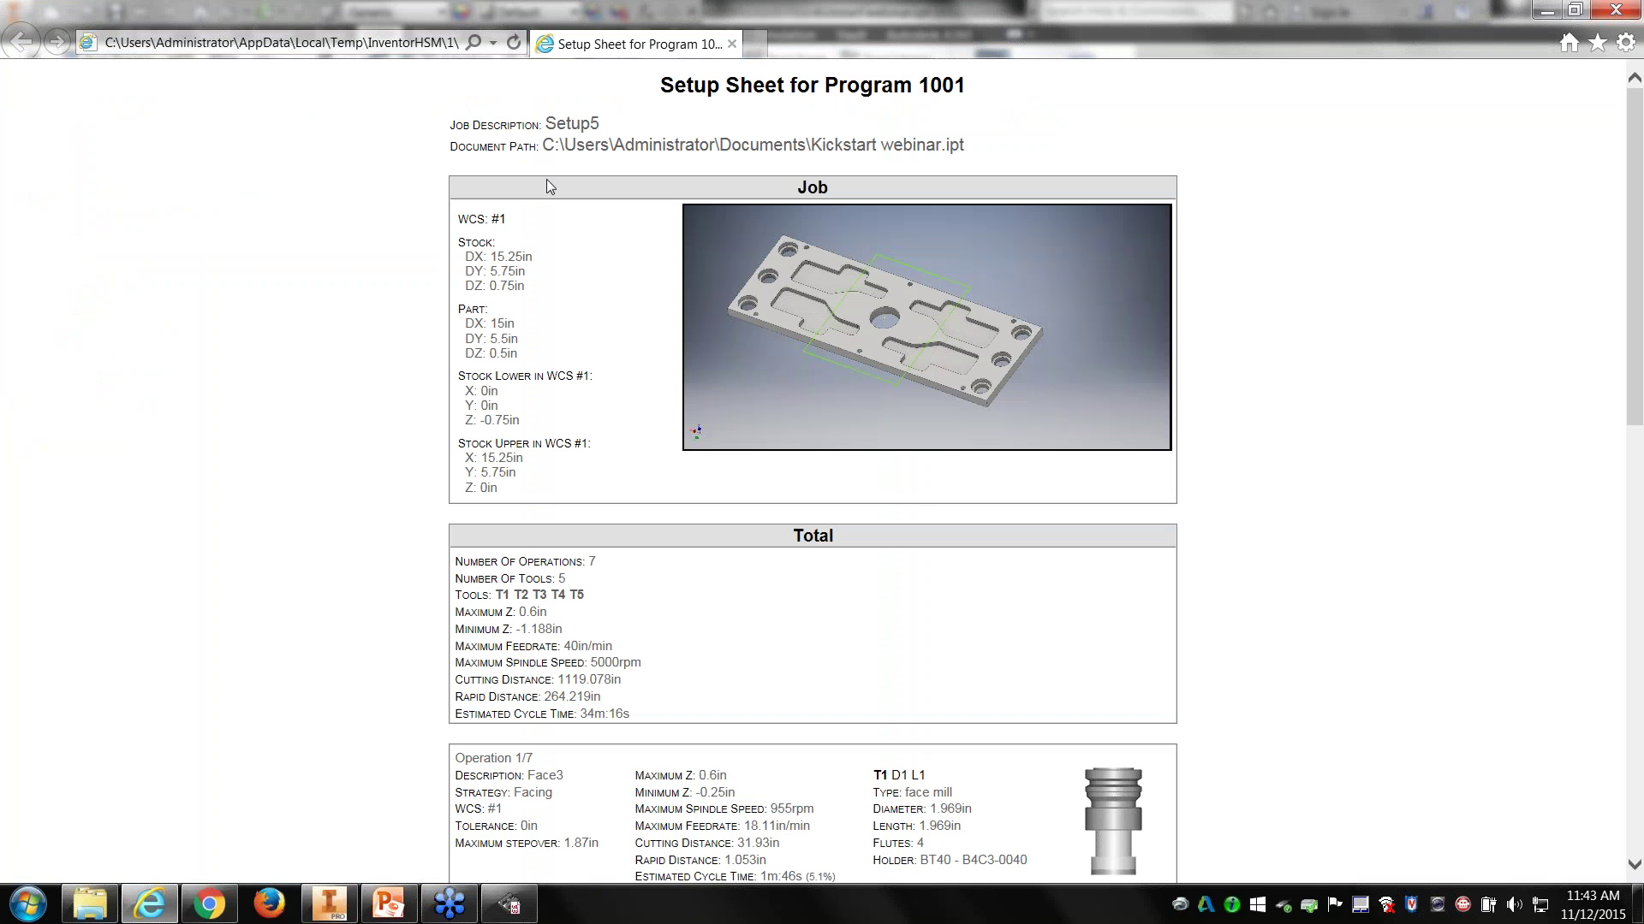
# Step: Review the setup sheet's job data, totals and per-operation tool details down to the last operation, and close it
pyautogui.scroll(-10, 396, 172)
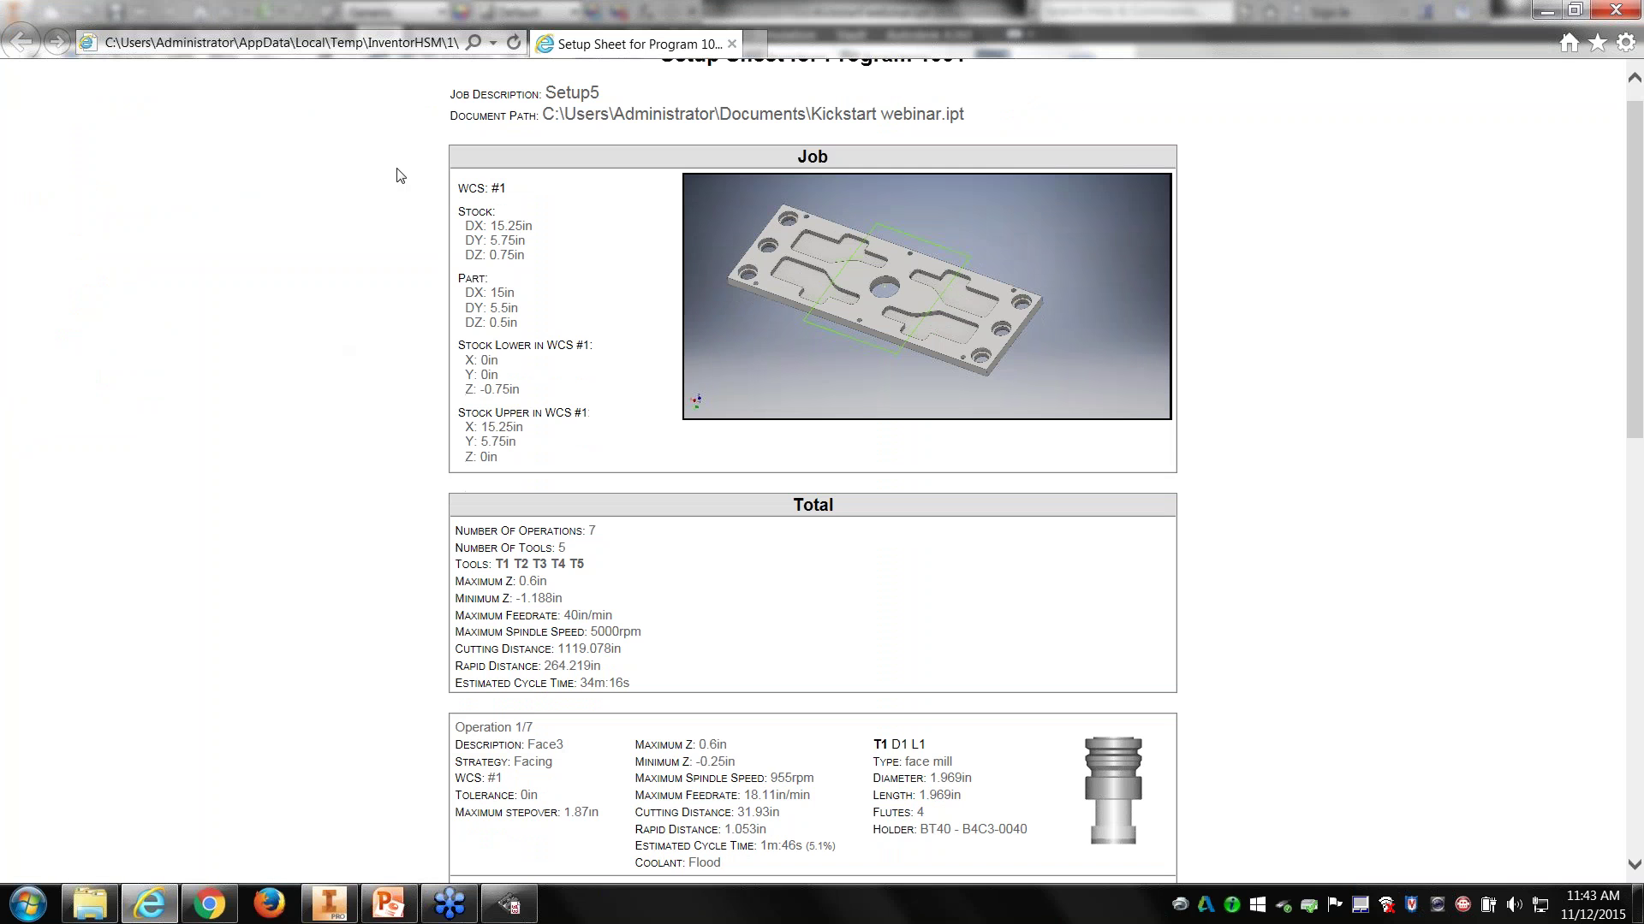
pyautogui.scroll(-3, 394, 168)
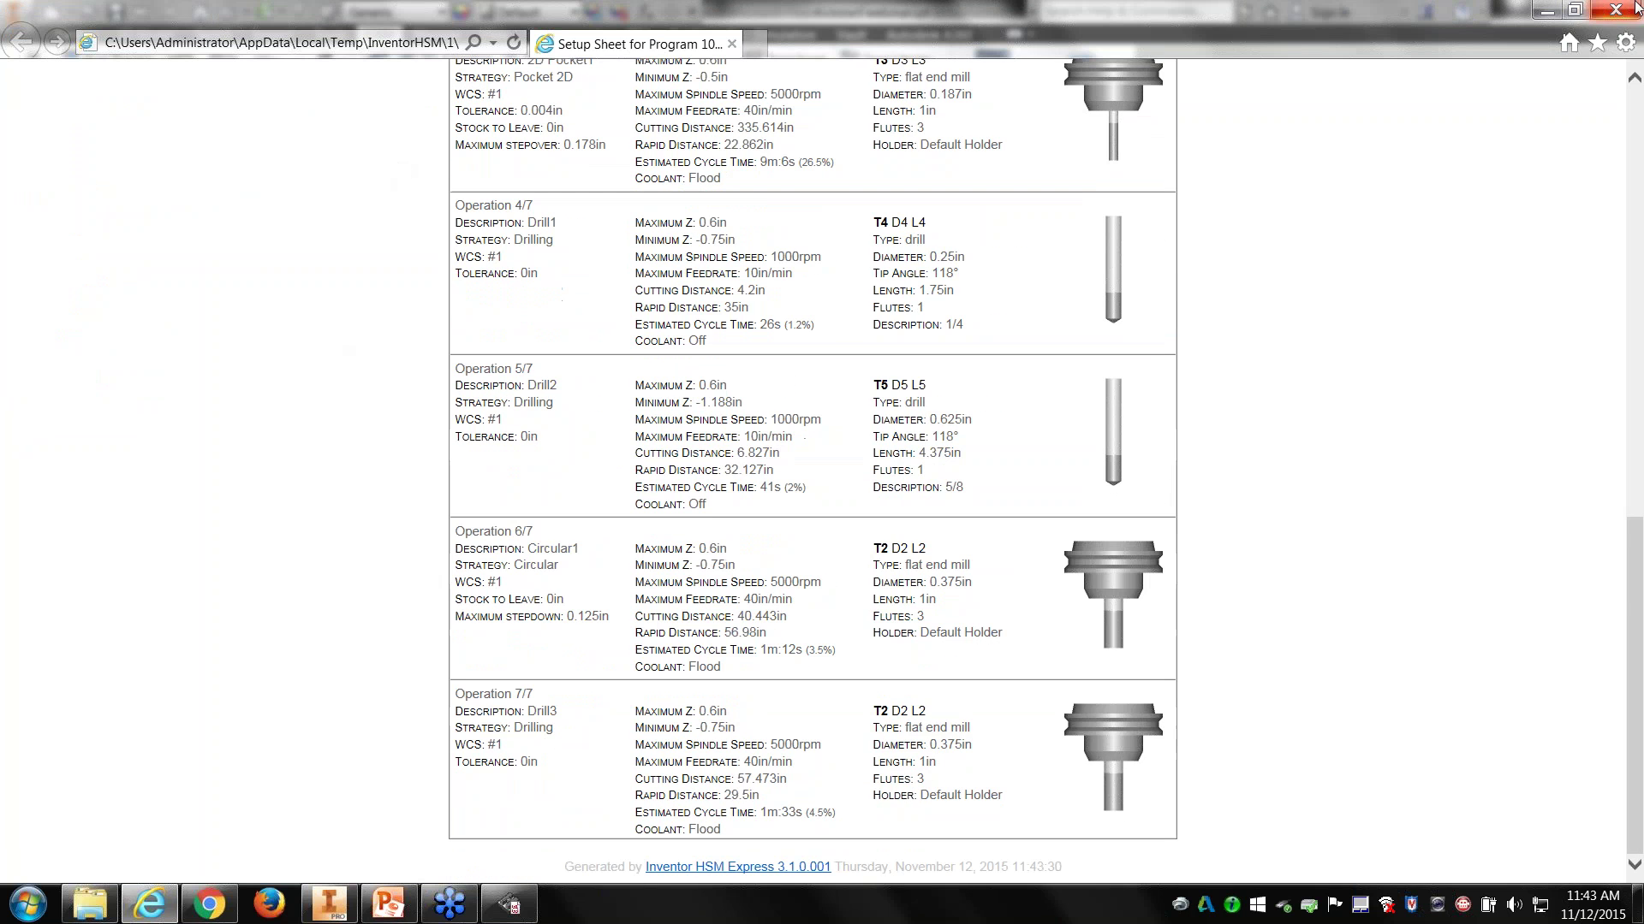
pyautogui.click(1616, 9)
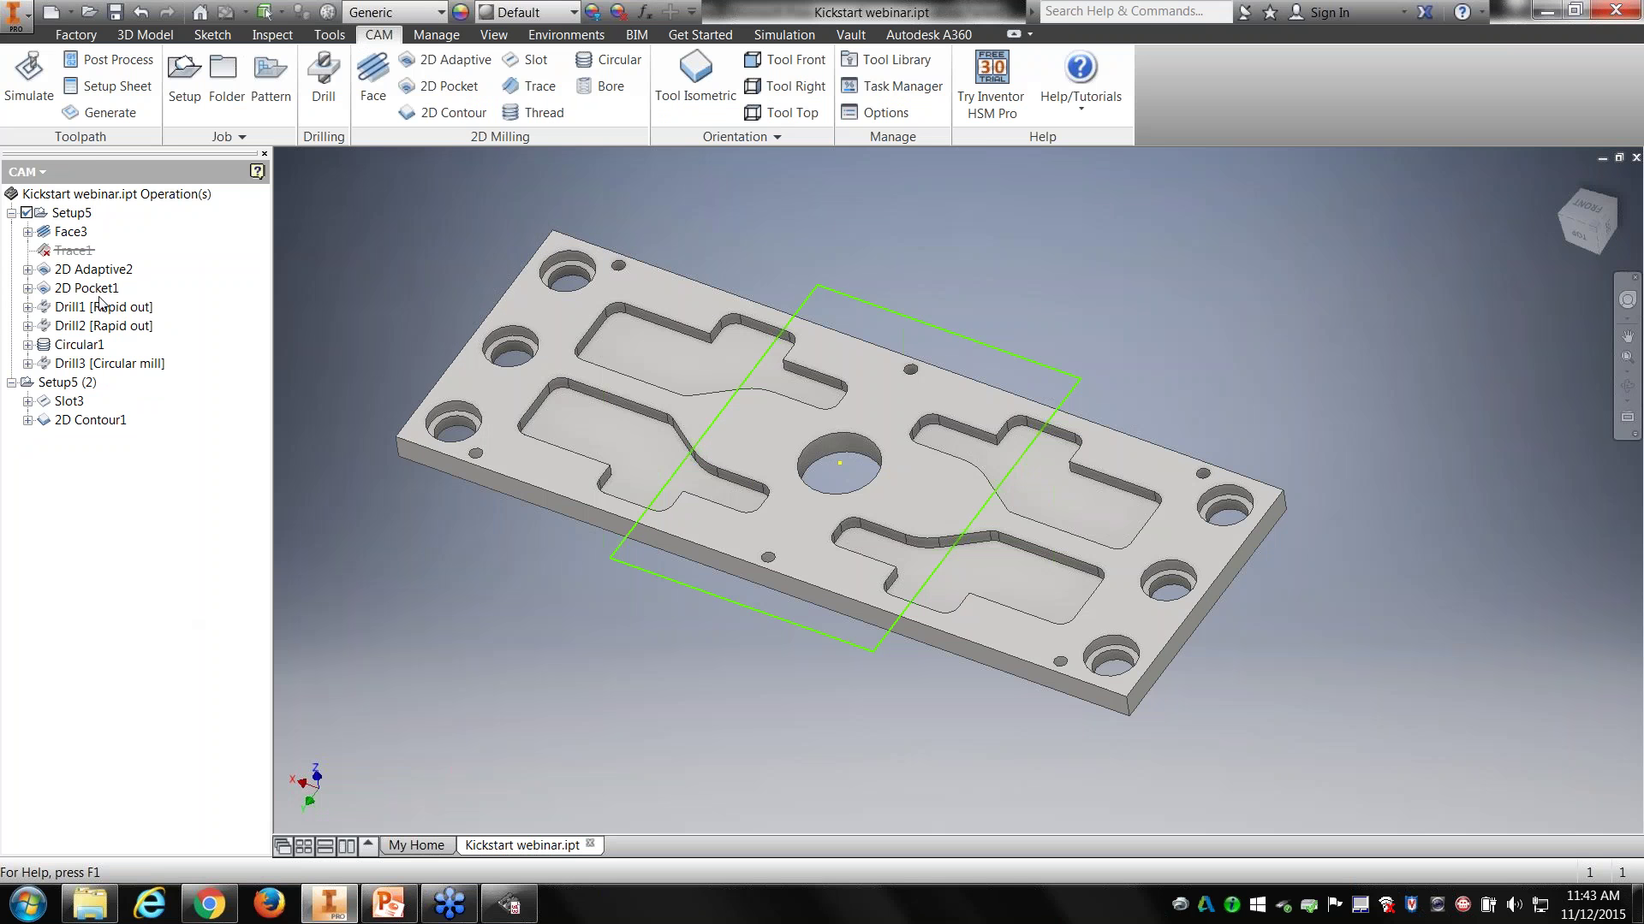
# Step: Post process Setup5 with the setup-sheet-excel.cps configuration, save the output as 1001.xls and open it in Excel
pyautogui.click(72, 212)
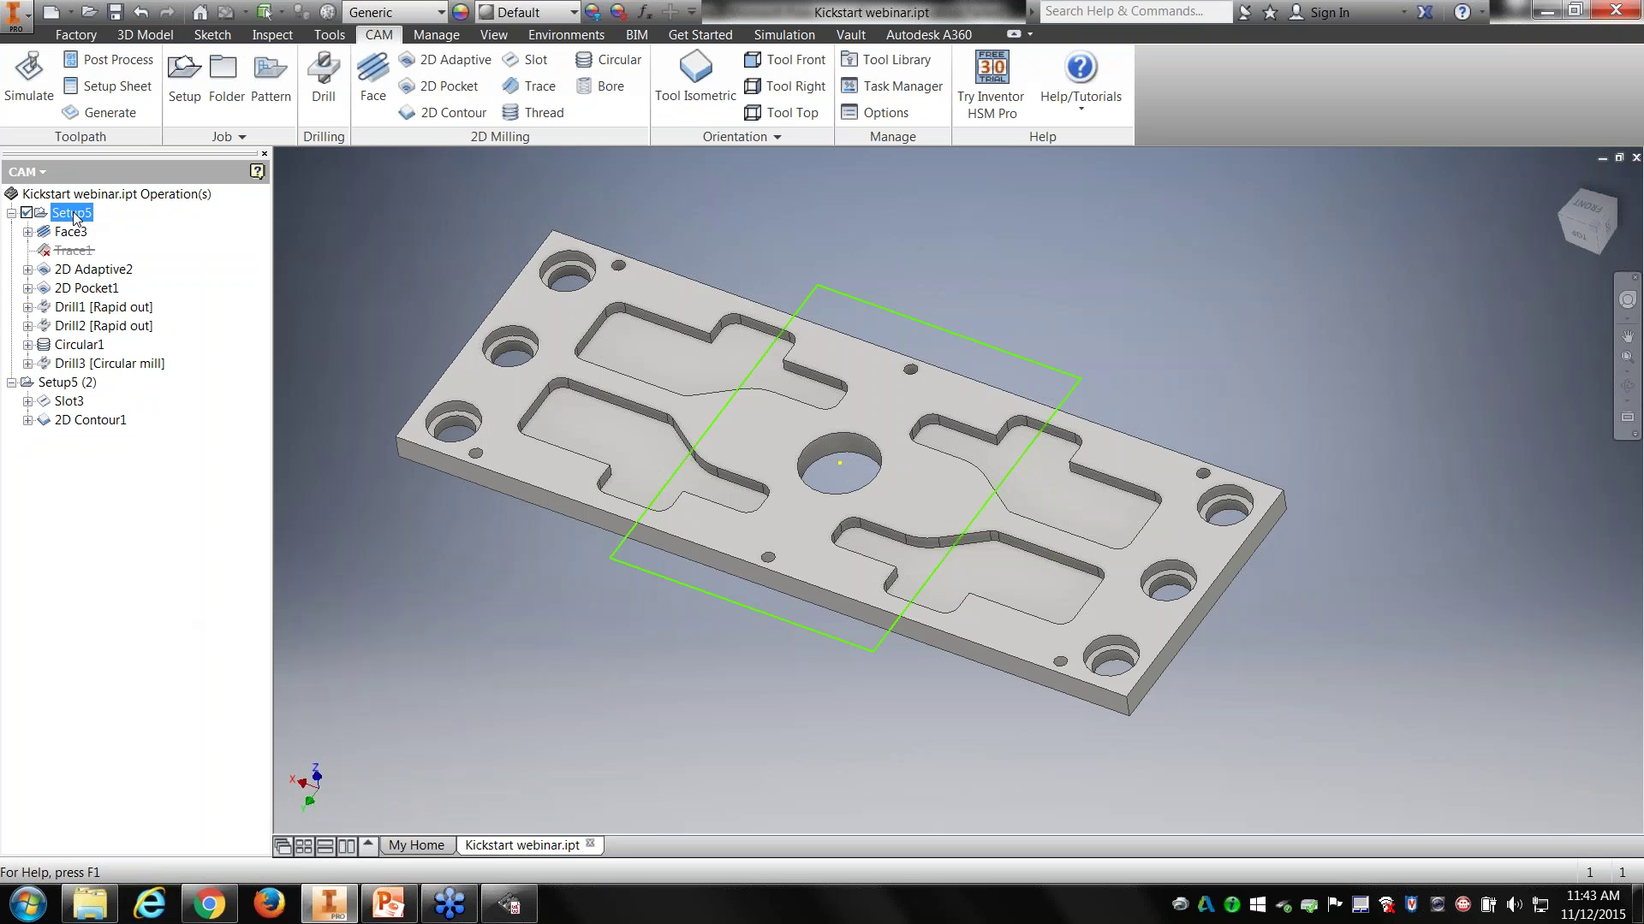
pyautogui.click(111, 59)
pyautogui.click(113, 158)
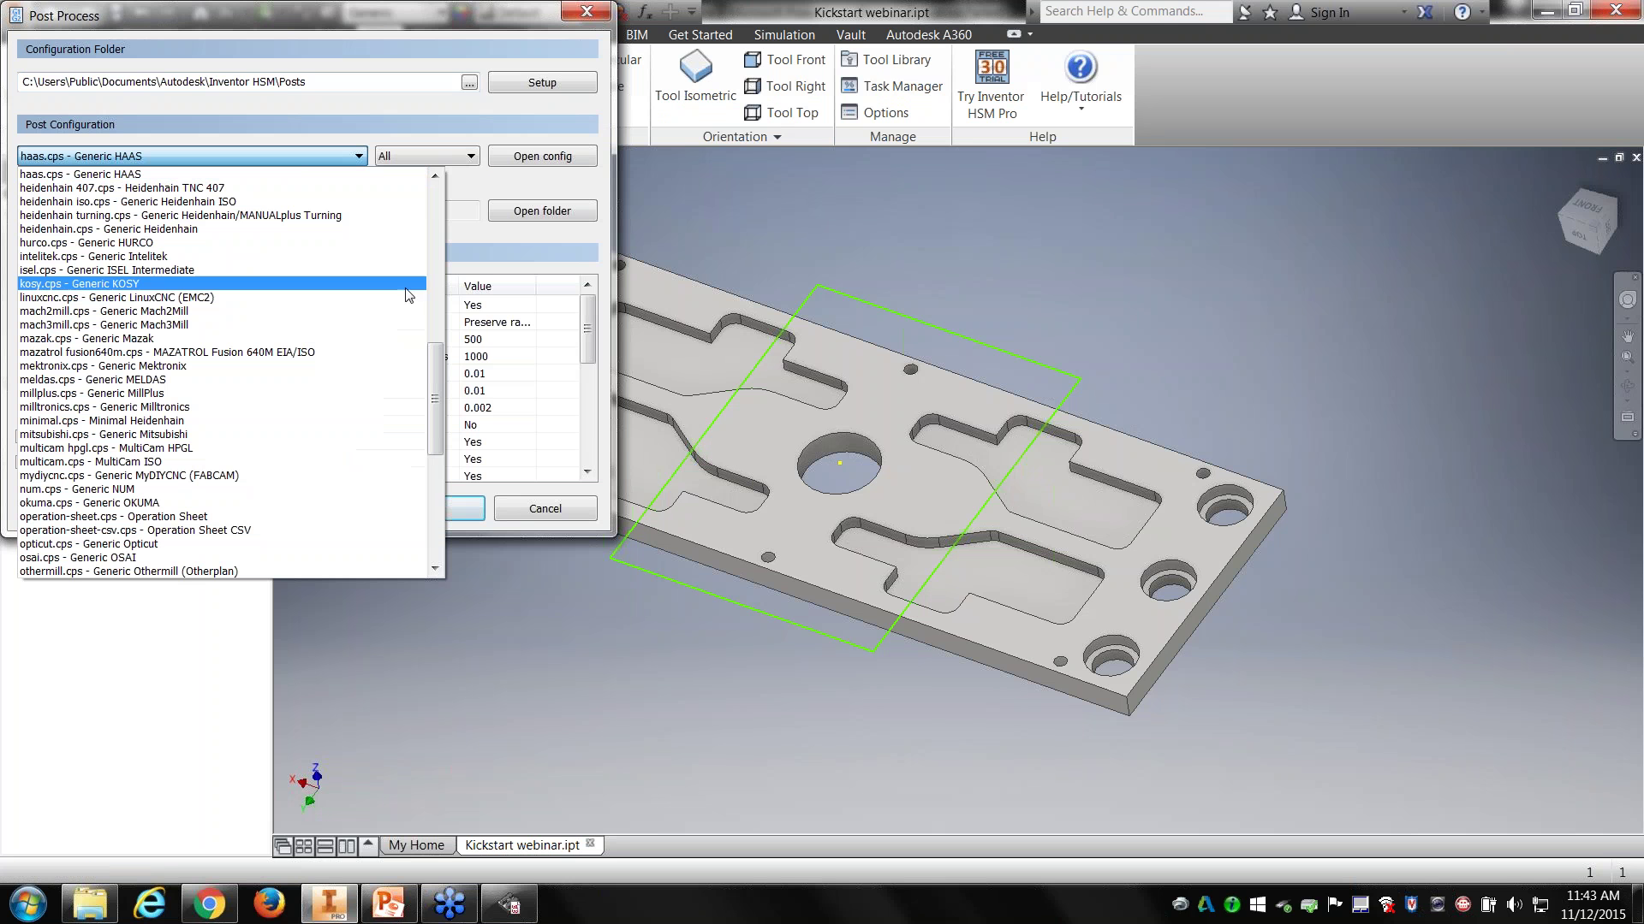
pyautogui.moveTo(437, 368); pyautogui.dragTo(420, 497)
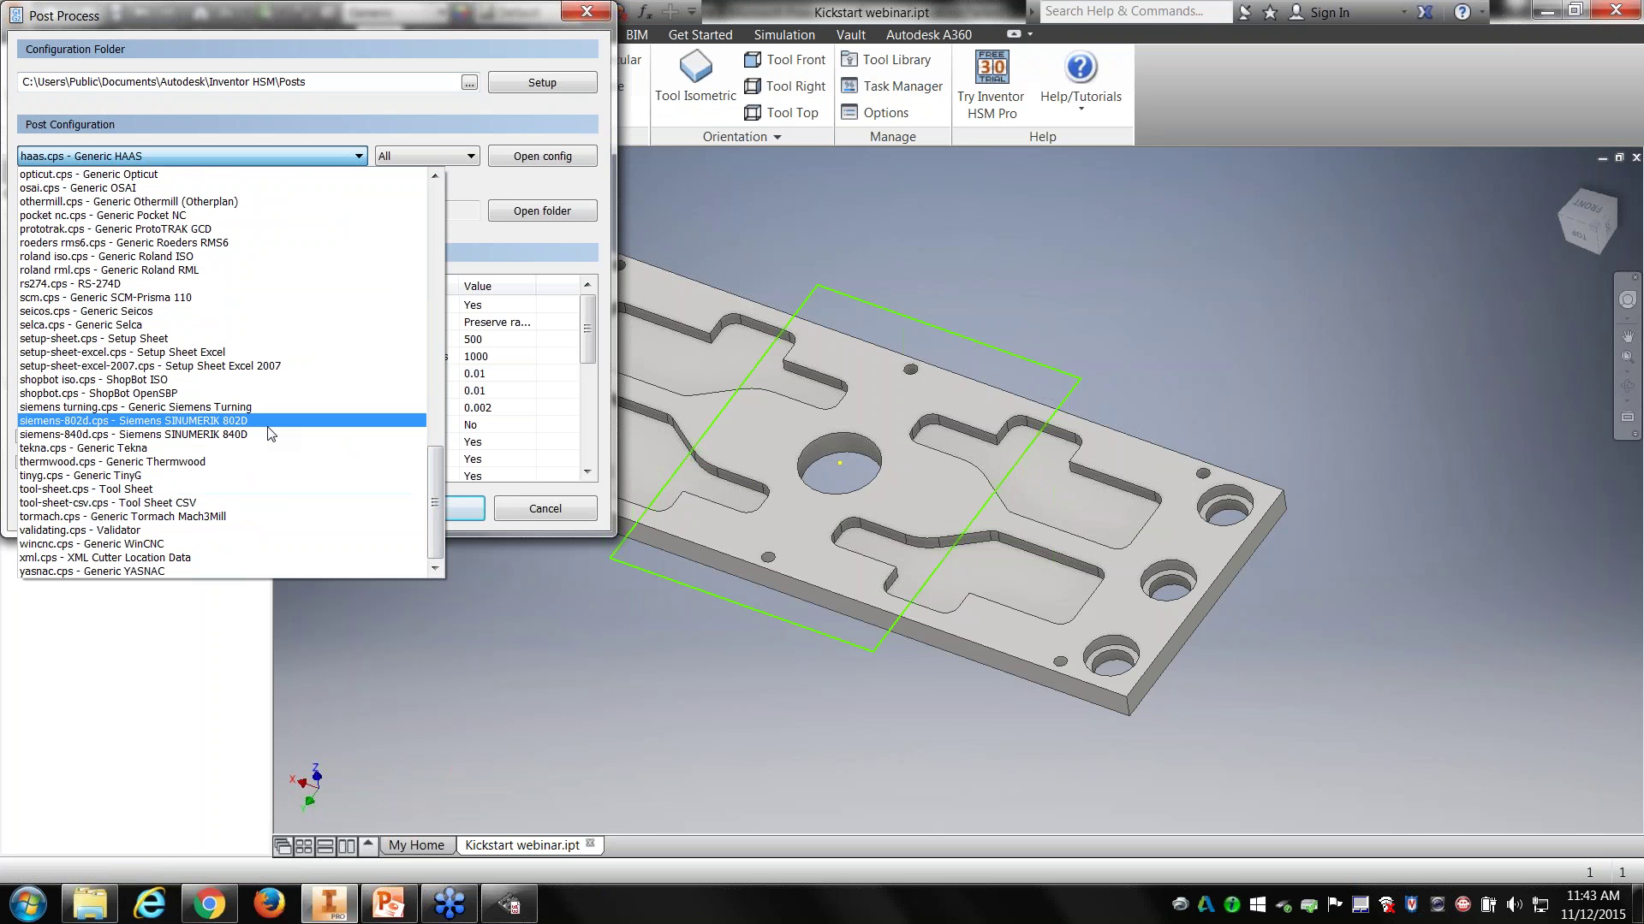
pyautogui.click(125, 357)
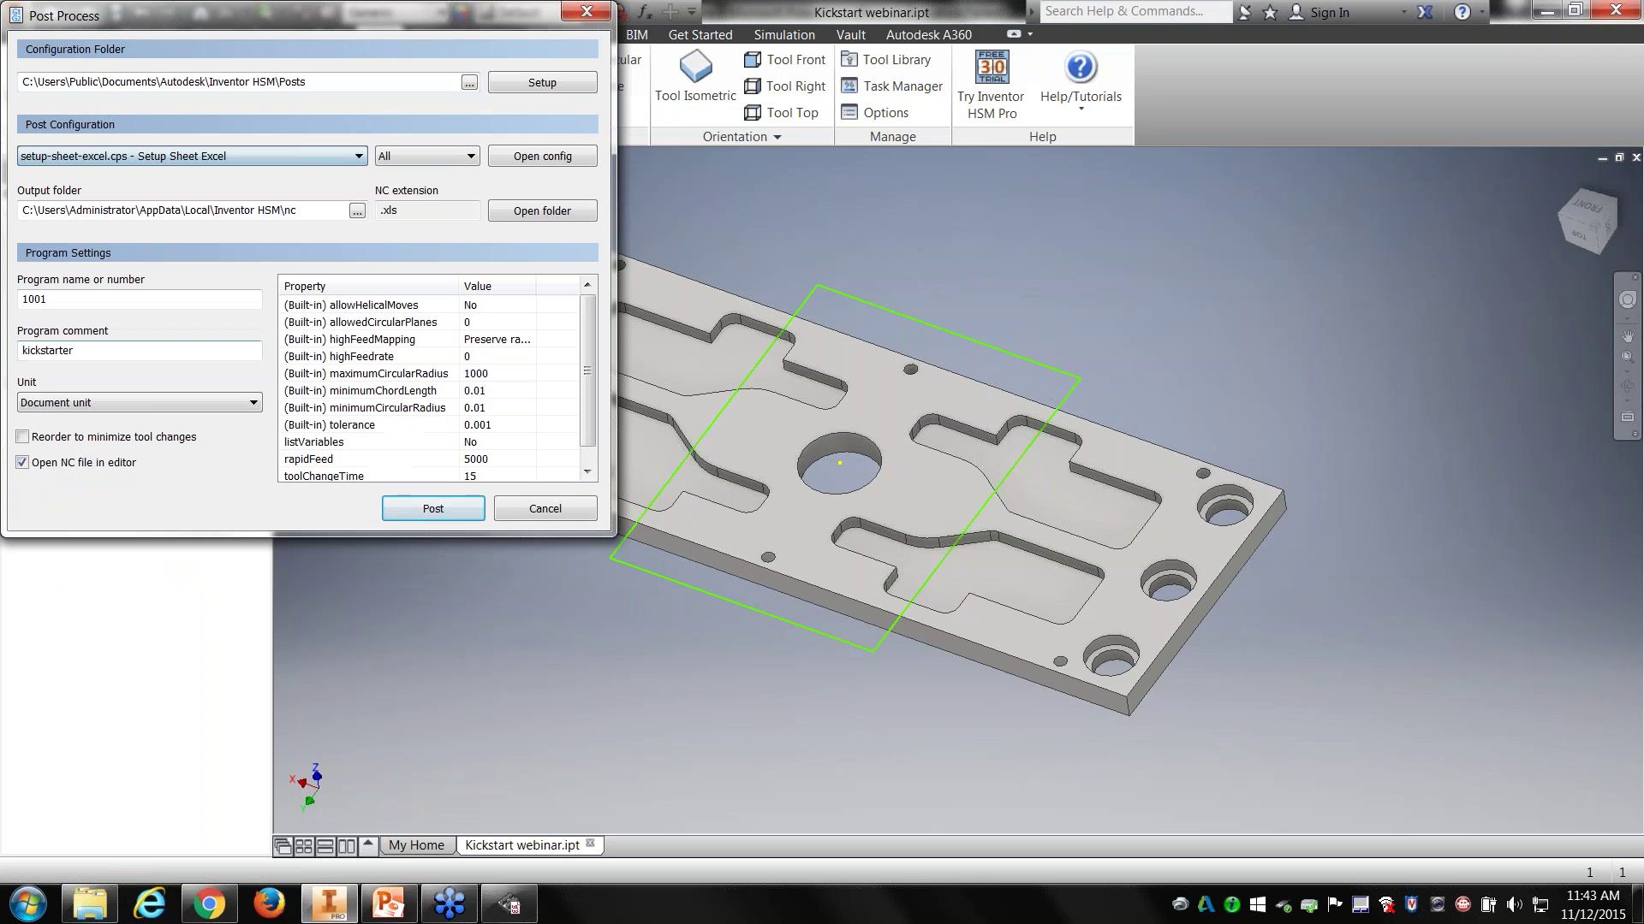
pyautogui.click(450, 510)
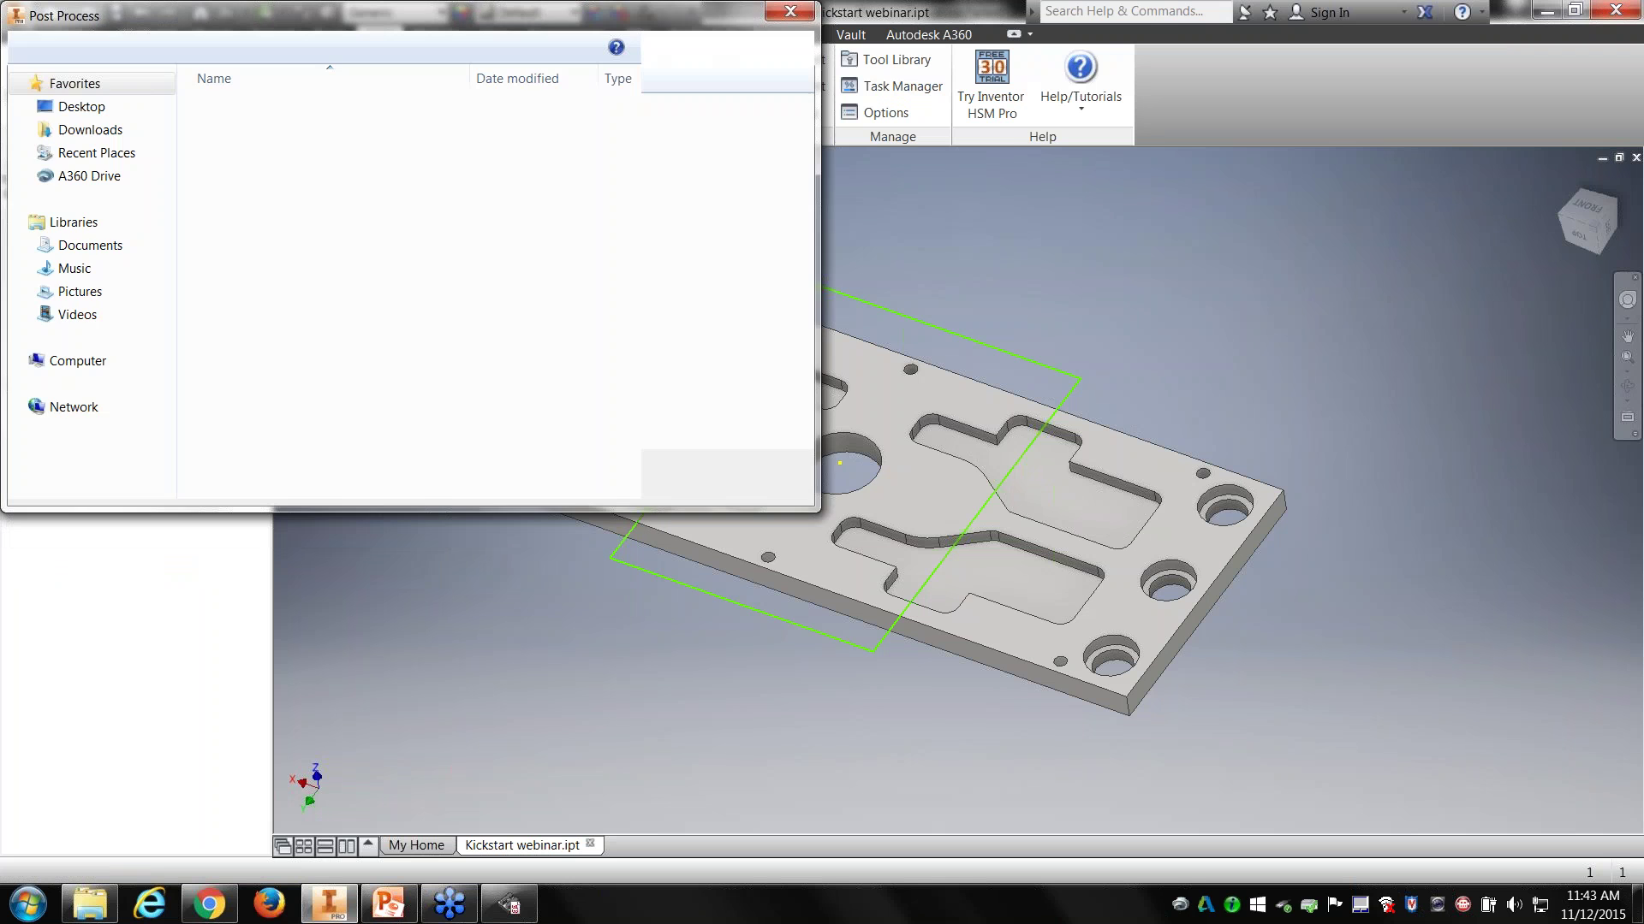
pyautogui.click(661, 476)
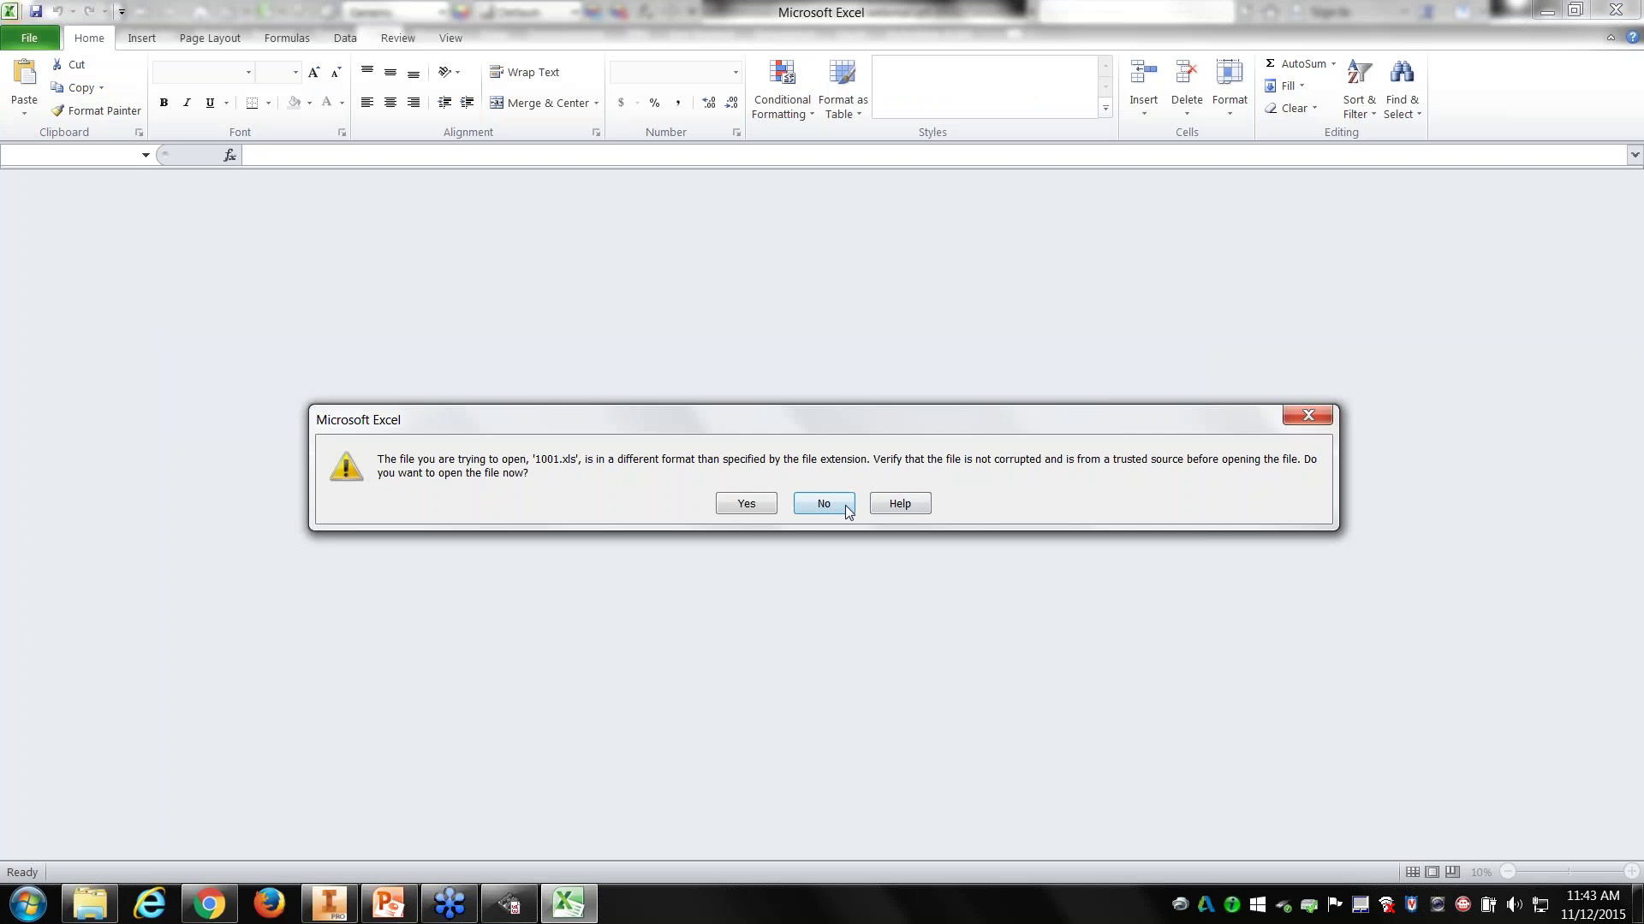
pyautogui.click(753, 510)
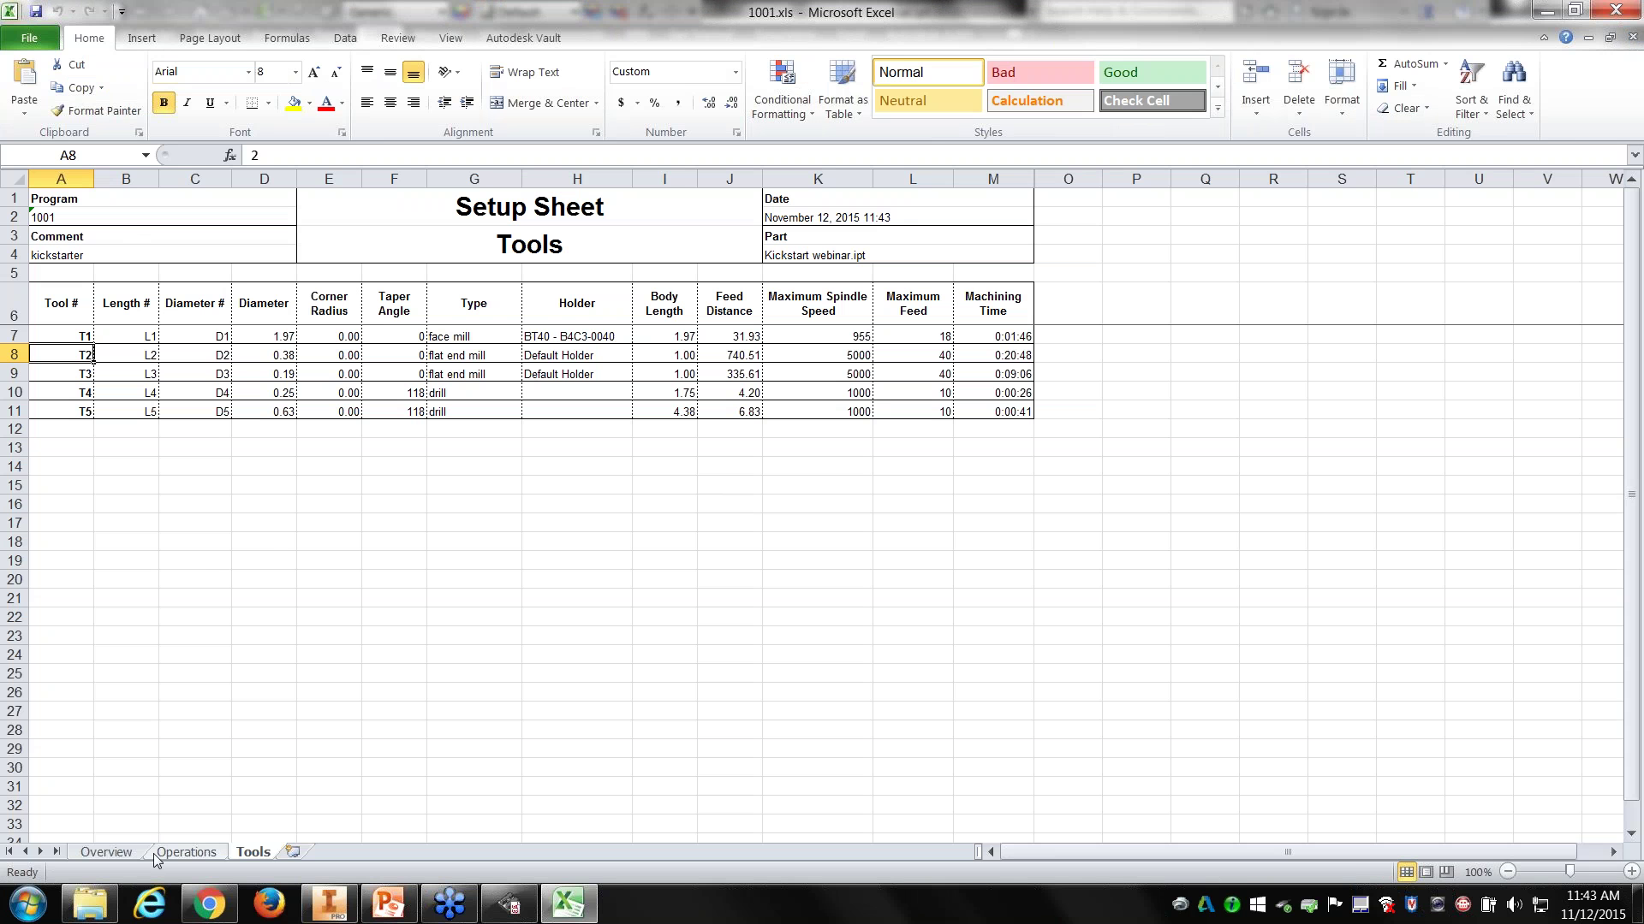
# Step: Examine the Overview, Operations and Tools sheets of the 1001.xls setup sheet and close the workbook
pyautogui.click(121, 853)
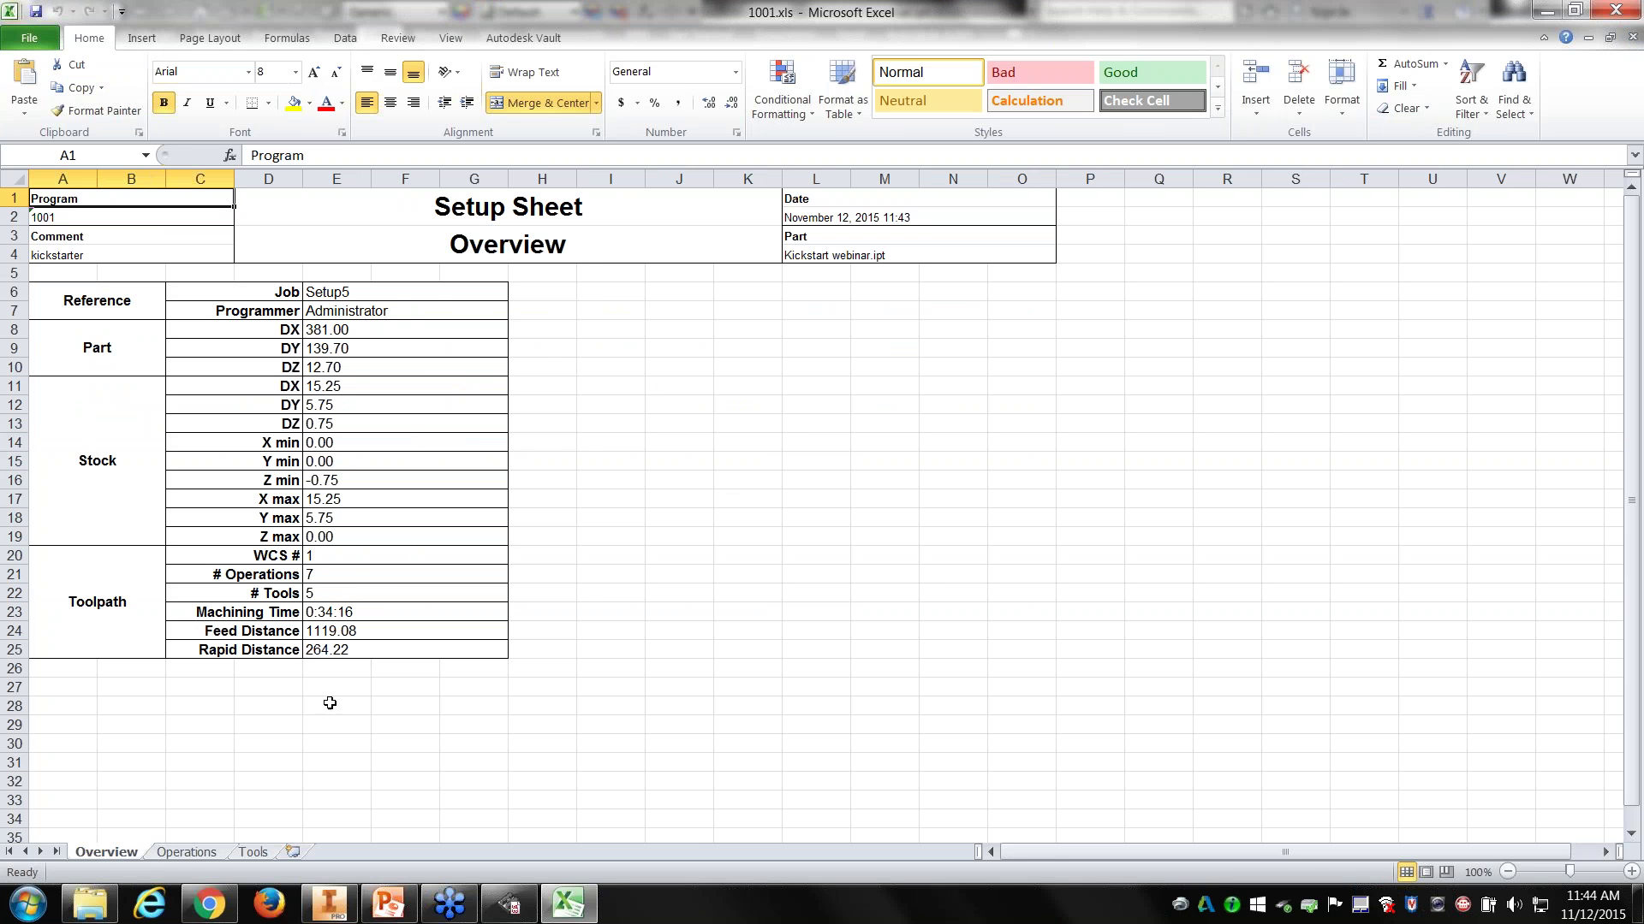
pyautogui.click(187, 852)
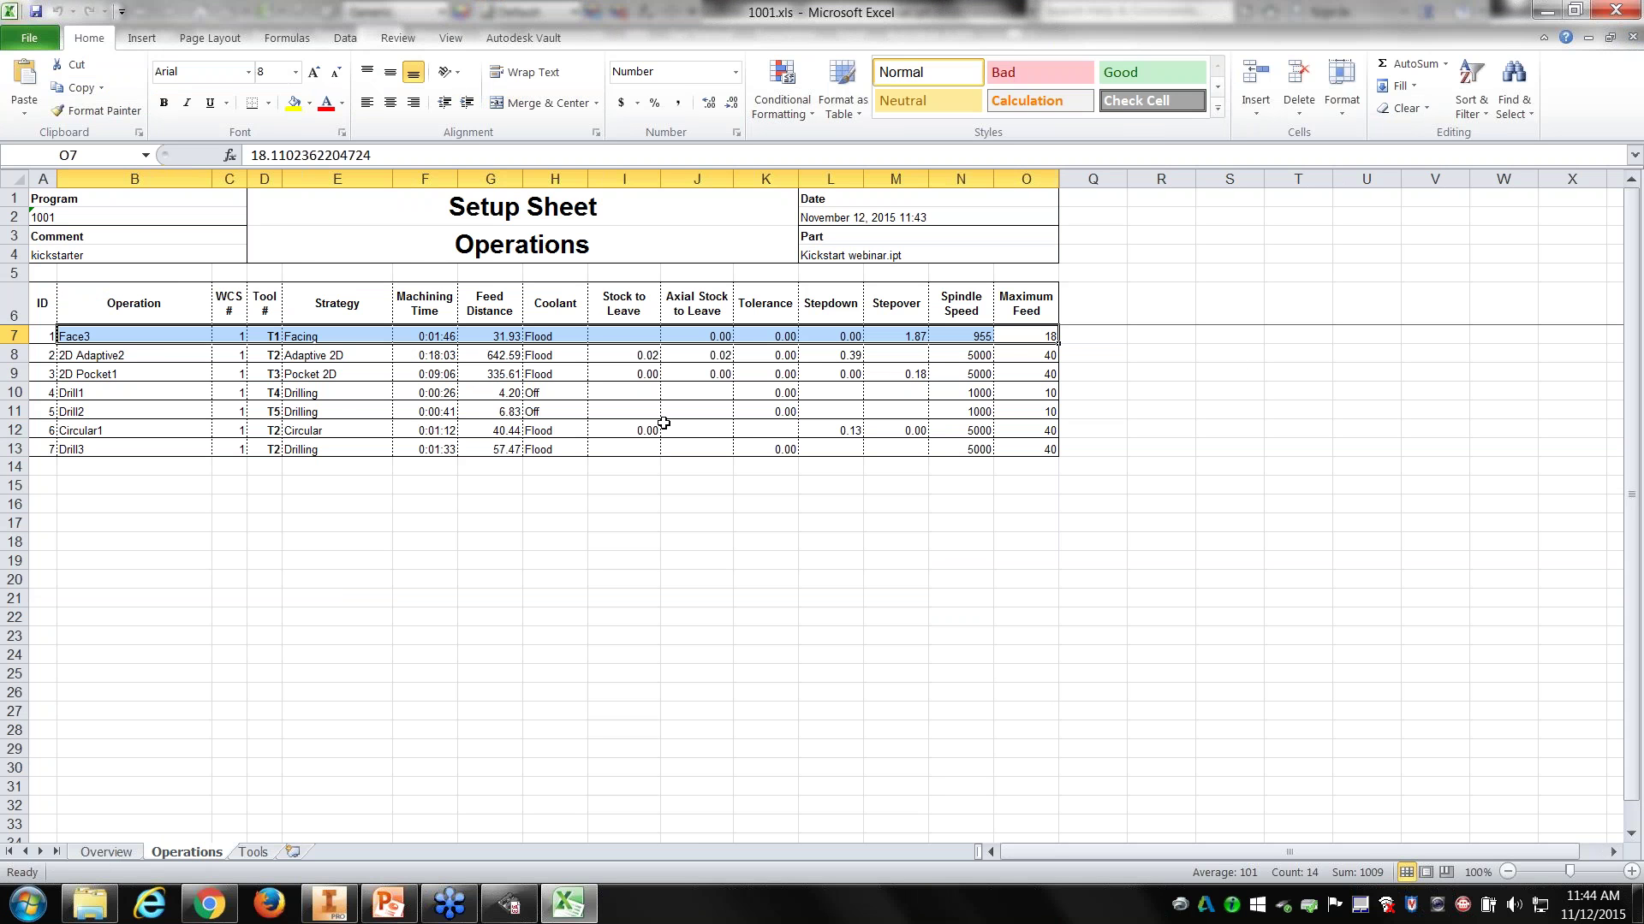
pyautogui.click(256, 853)
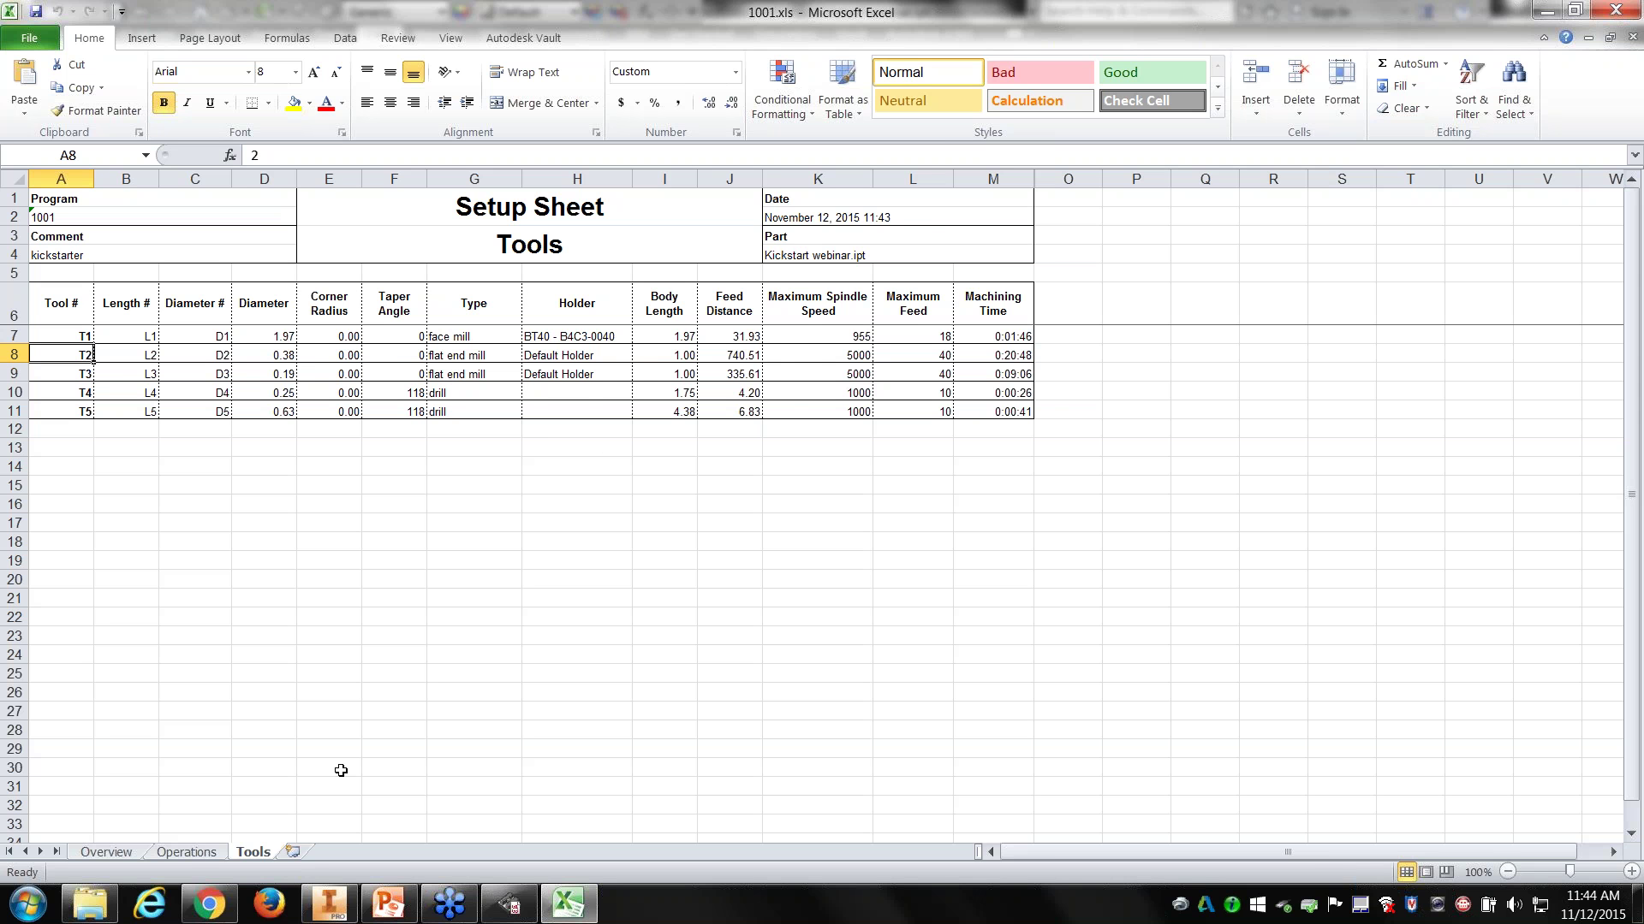
pyautogui.click(186, 852)
pyautogui.click(106, 853)
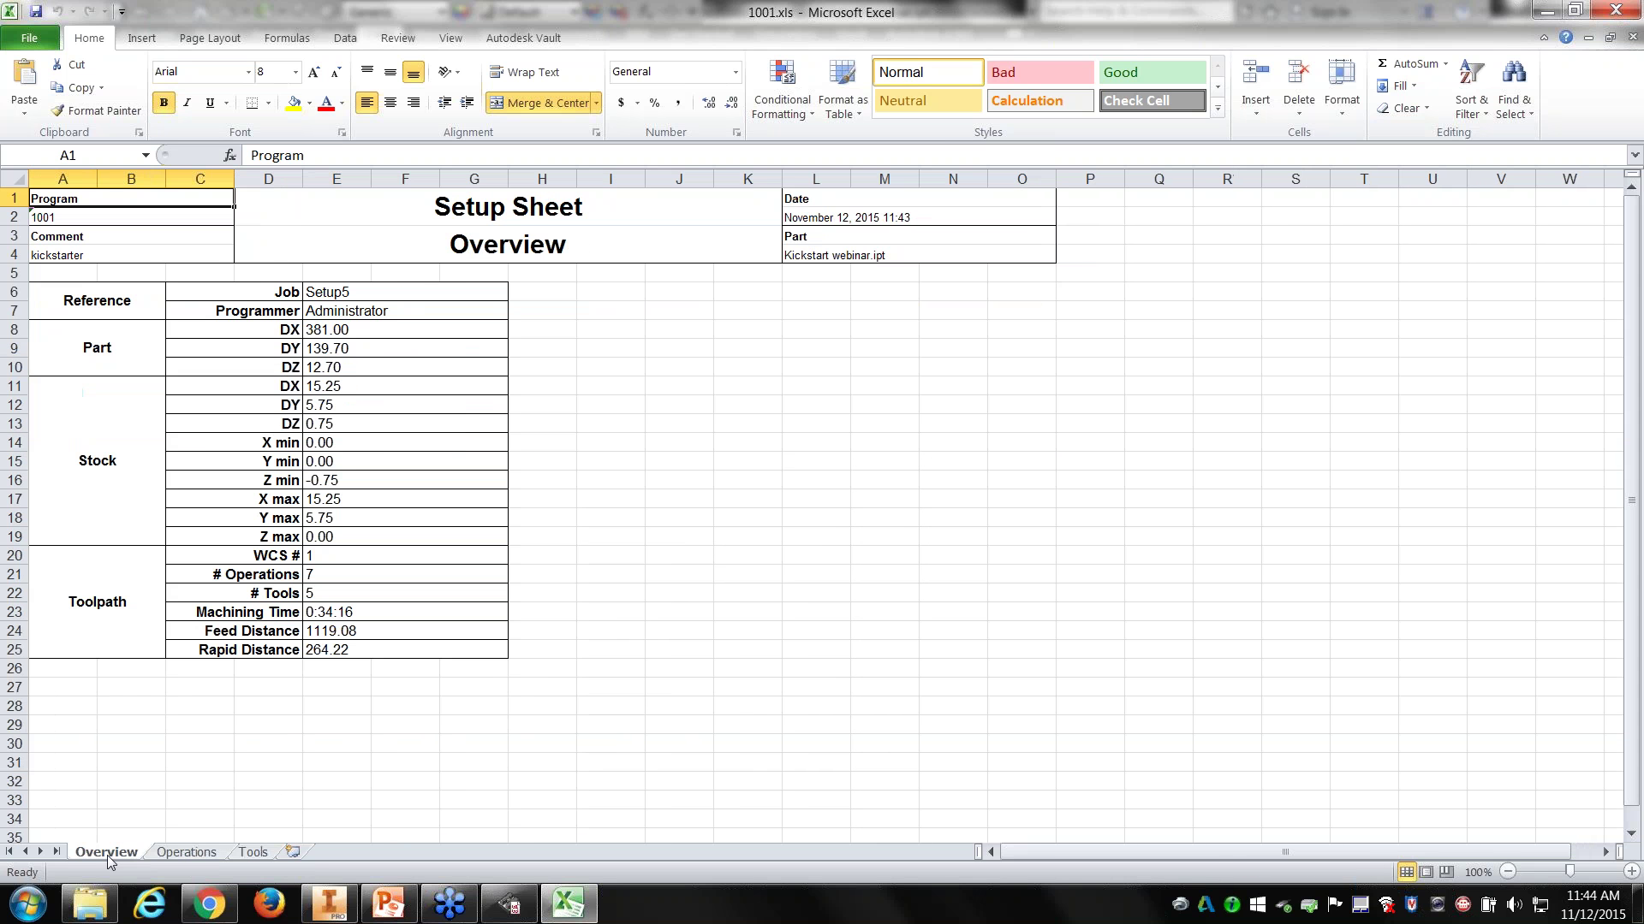
pyautogui.click(583, 614)
pyautogui.moveTo(548, 651); pyautogui.dragTo(998, 294)
pyautogui.click(952, 479)
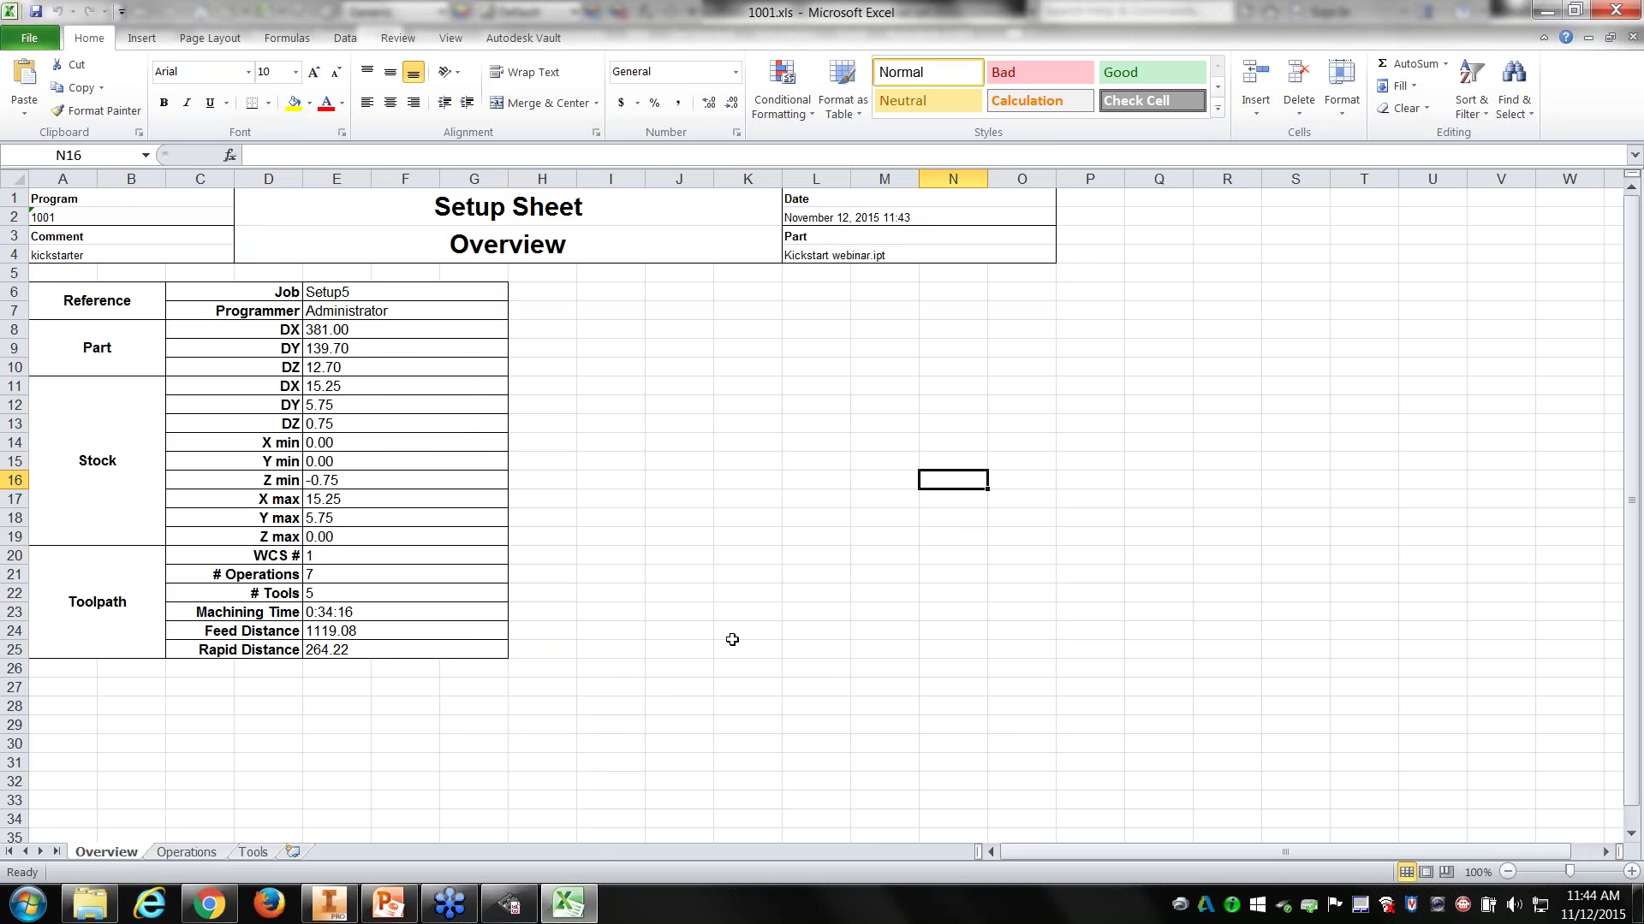
pyautogui.click(1616, 10)
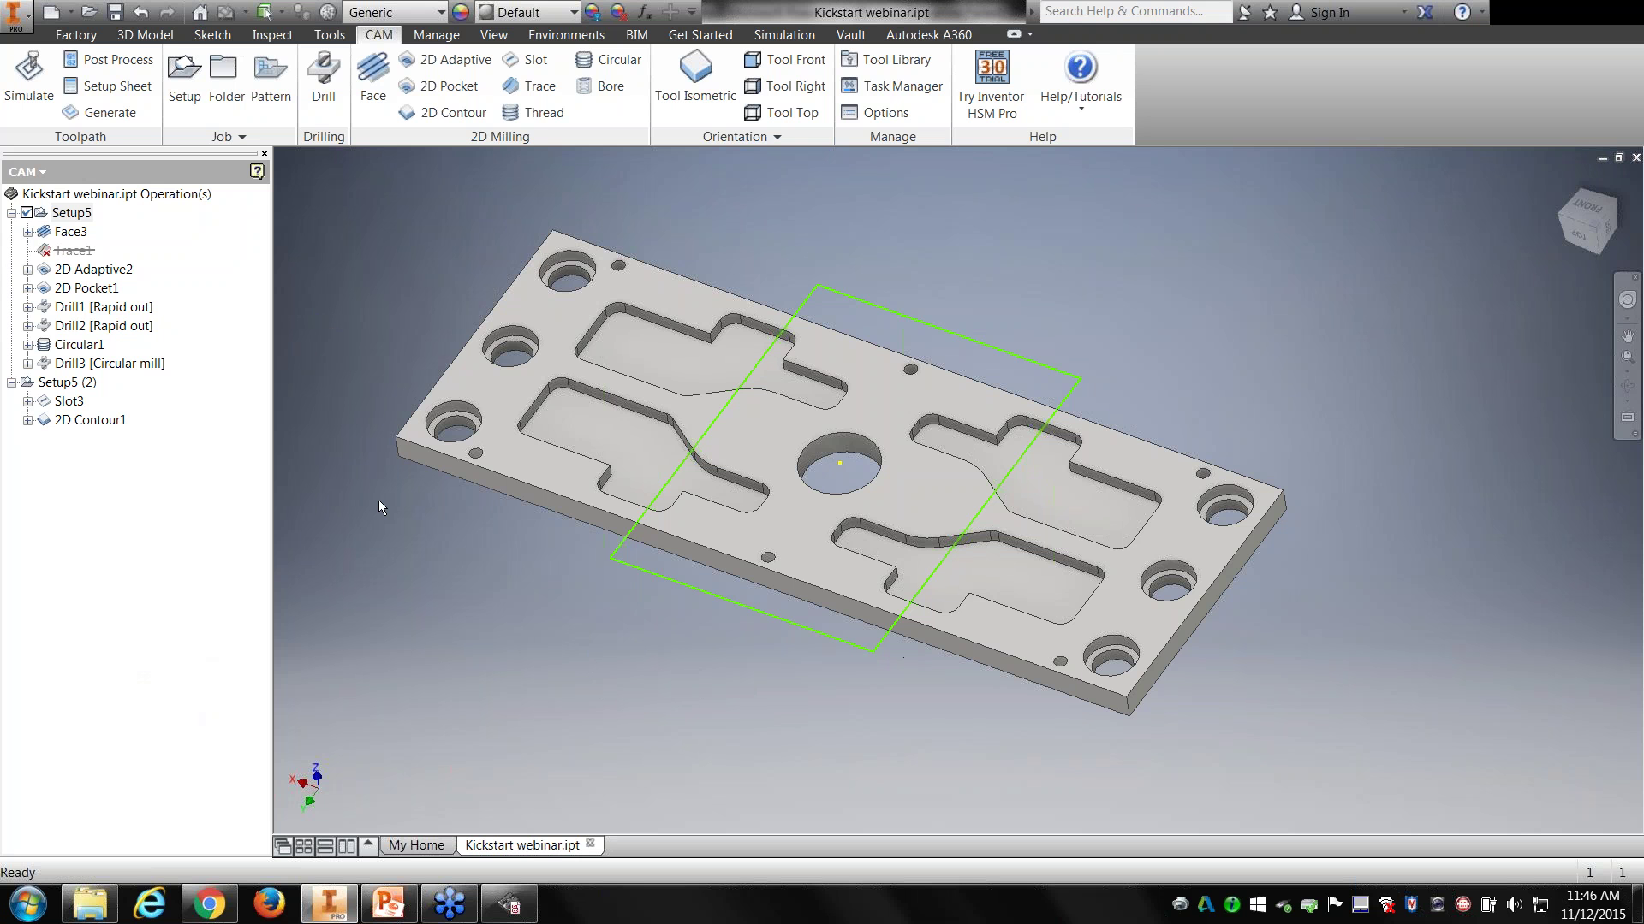
# Step: Post process Setup5 (2) with the haas.cps configuration, setting useSubroutines to Yes and saving the program as 1003.nc
pyautogui.moveTo(467, 453); pyautogui.dragTo(359, 441, button='middle')
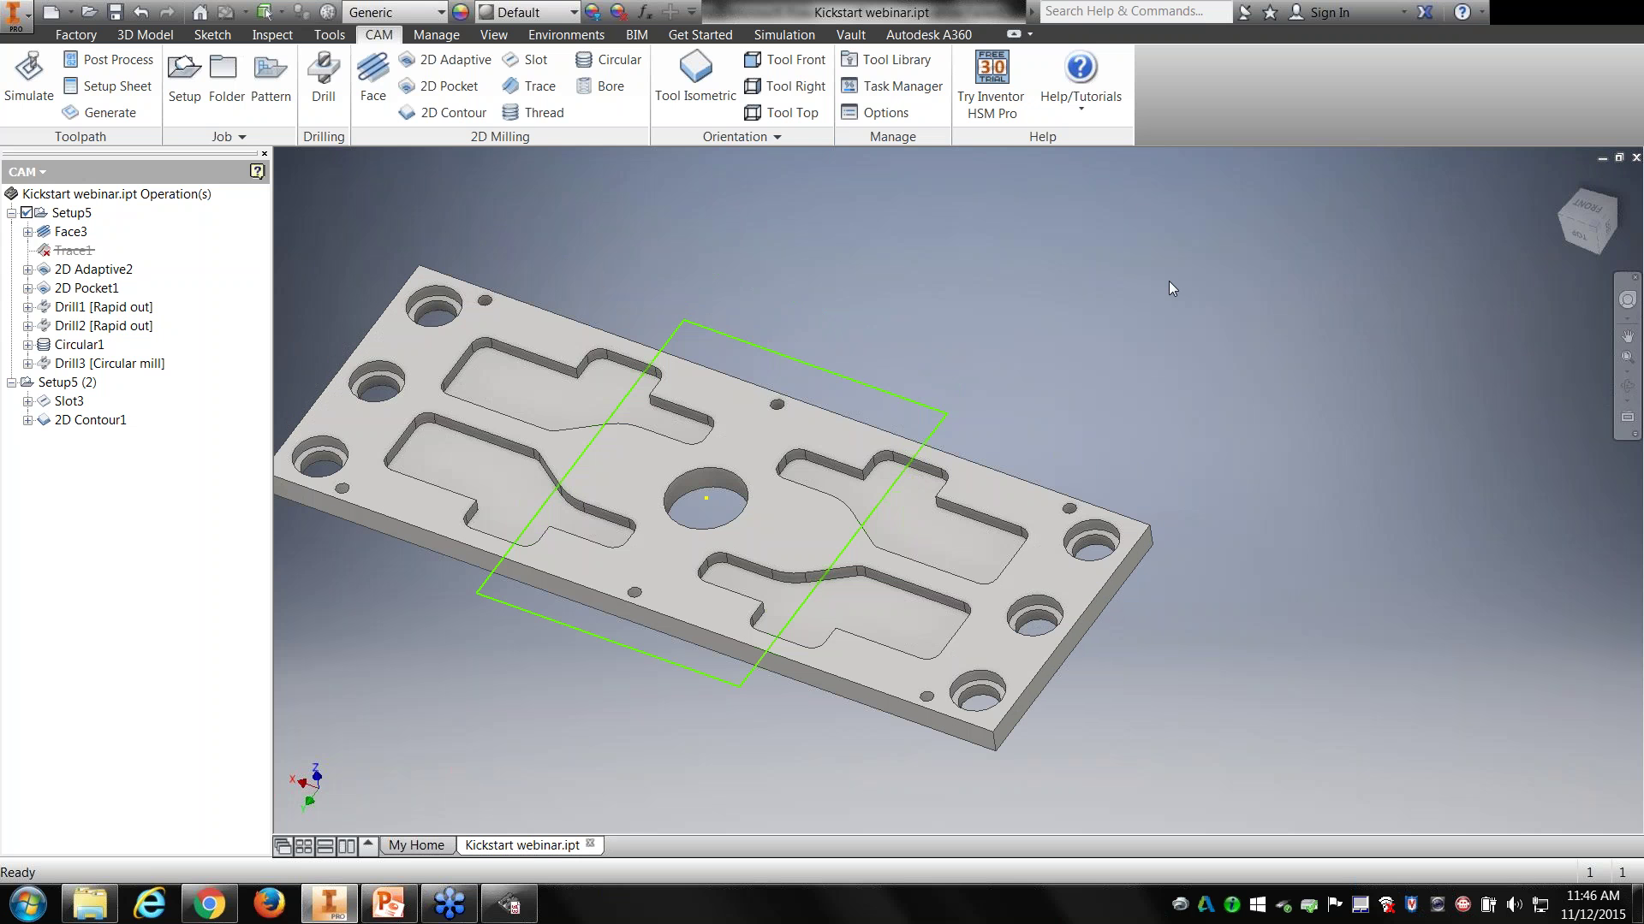
pyautogui.moveTo(1169, 281); pyautogui.dragTo(1246, 168, button='middle')
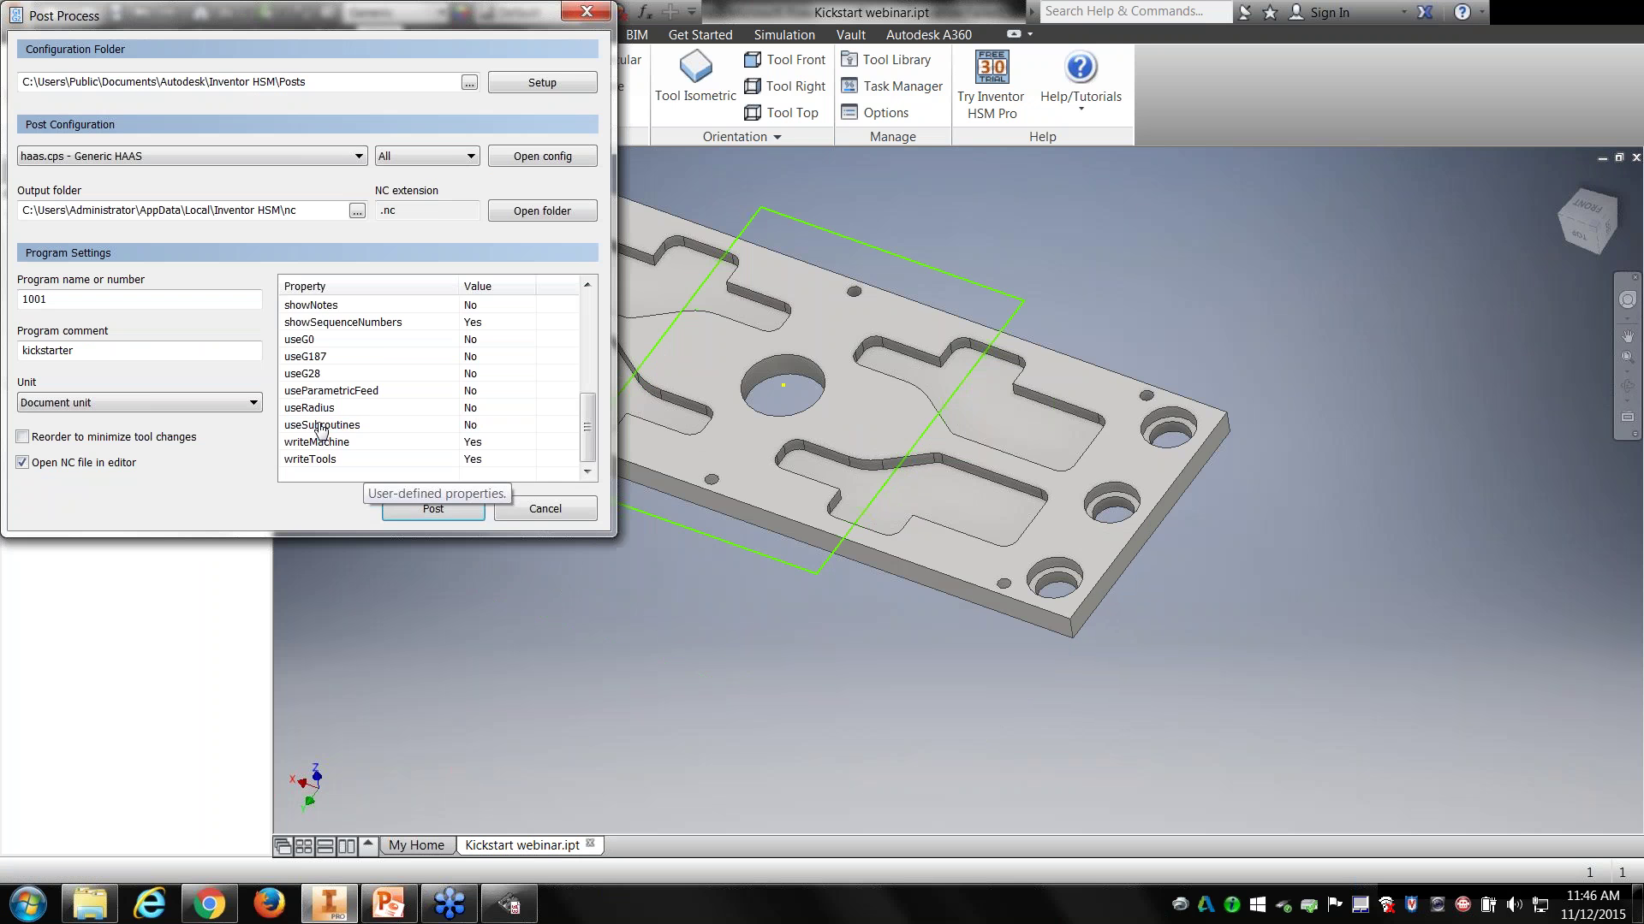
pyautogui.click(317, 427)
pyautogui.moveTo(590, 427)
pyautogui.mouseDown()
pyautogui.moveTo(604, 355)
pyautogui.moveTo(583, 393)
pyautogui.moveTo(588, 440)
pyautogui.mouseUp()
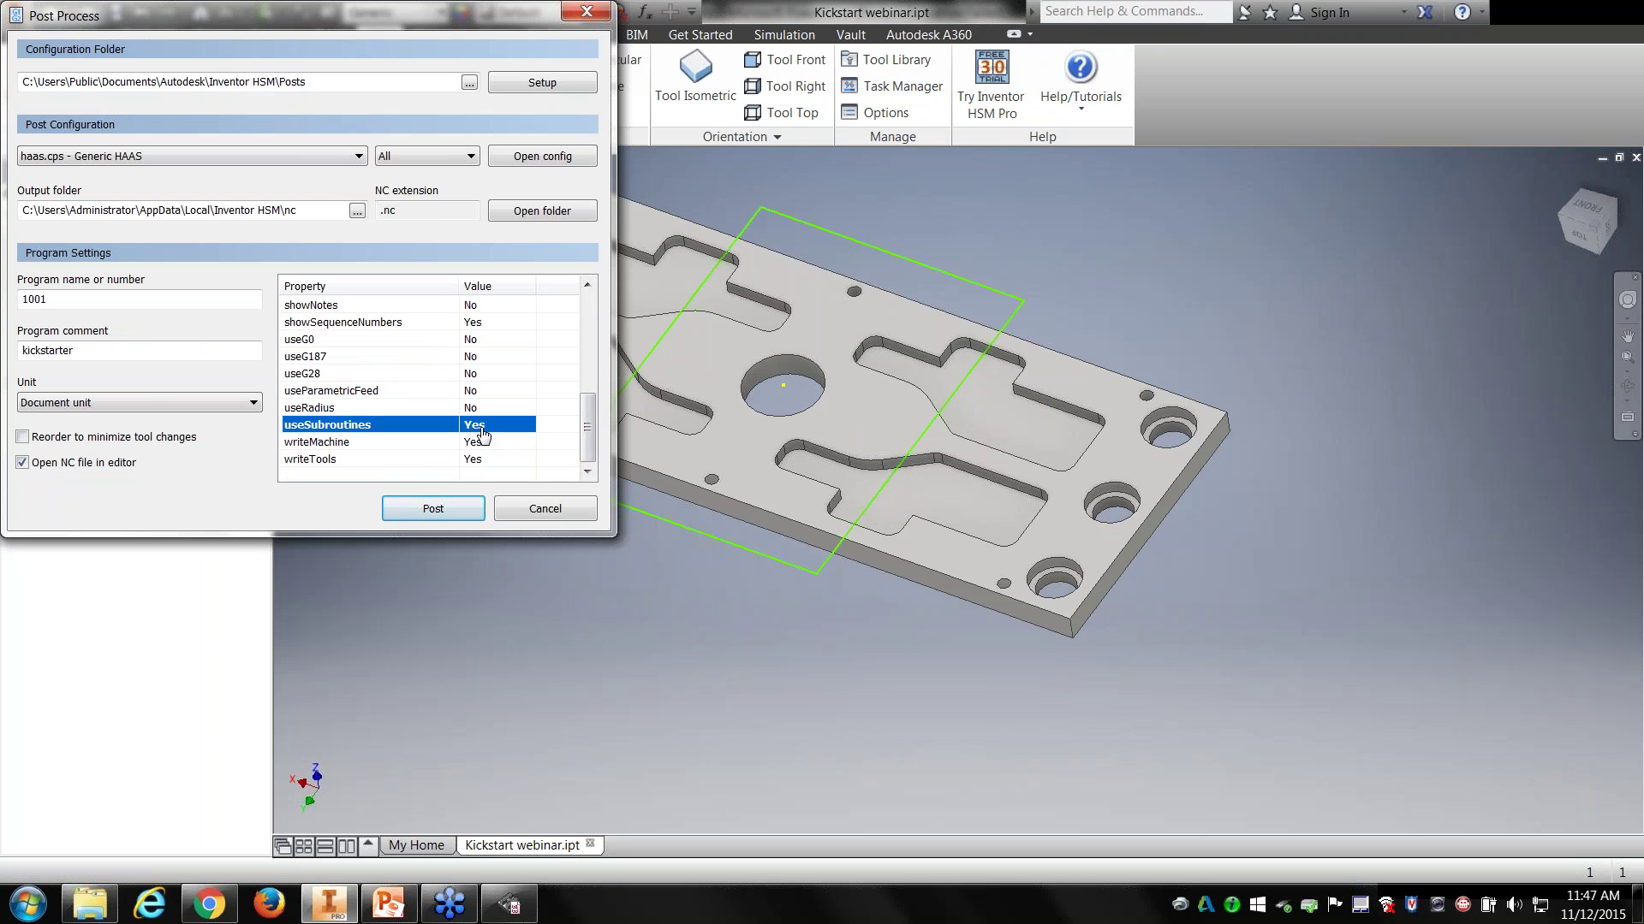
pyautogui.click(434, 510)
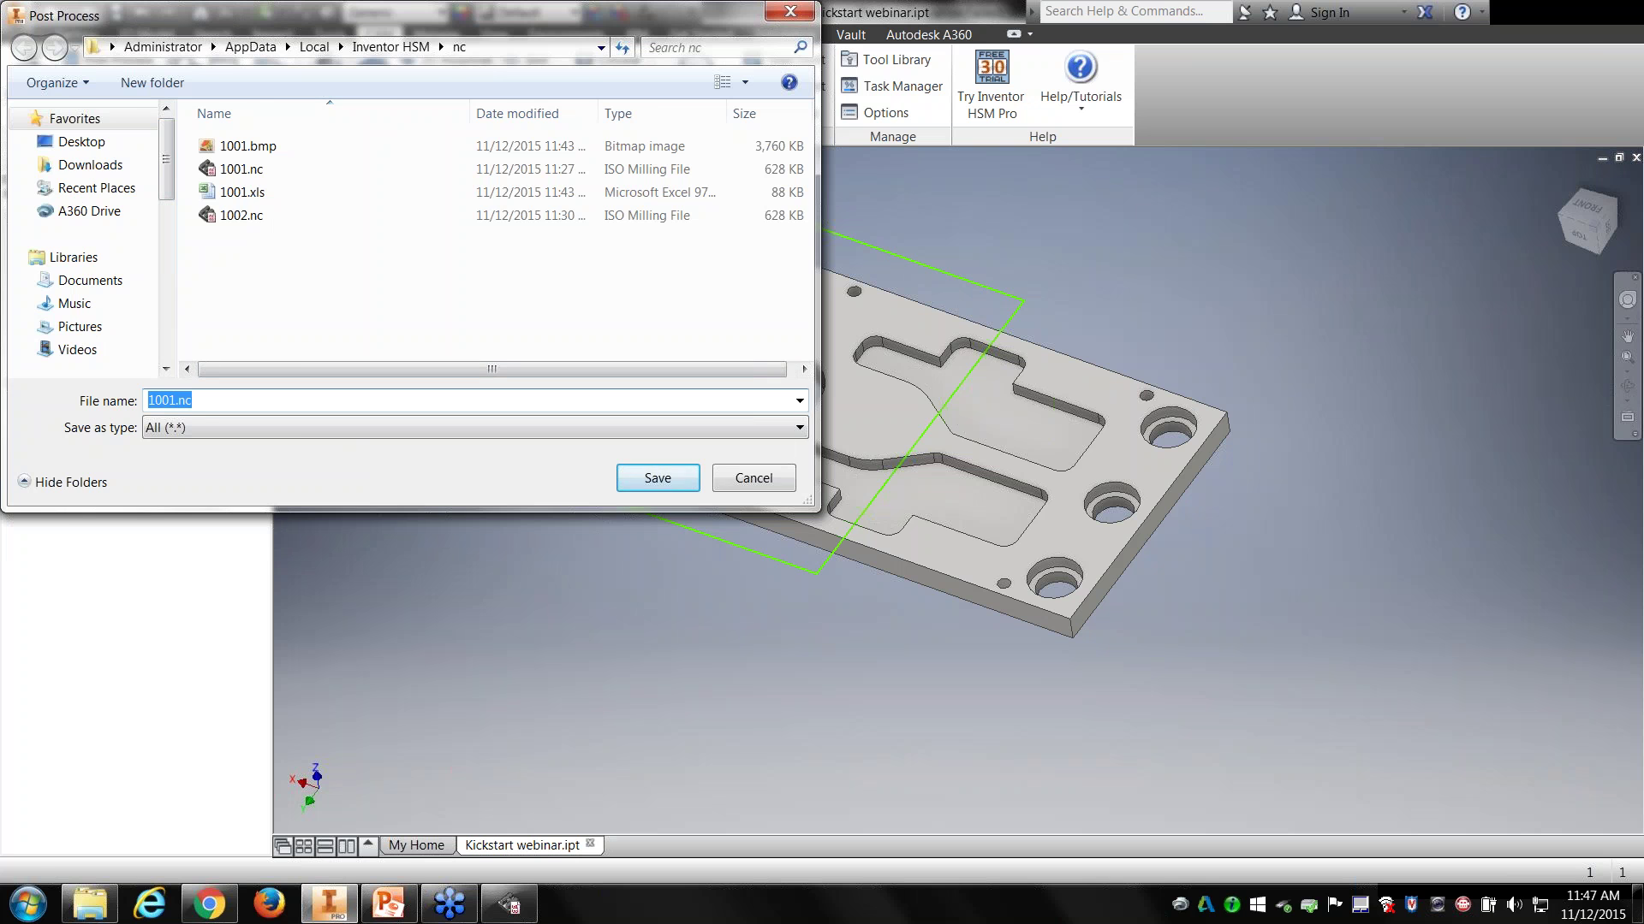
pyautogui.press('Return')
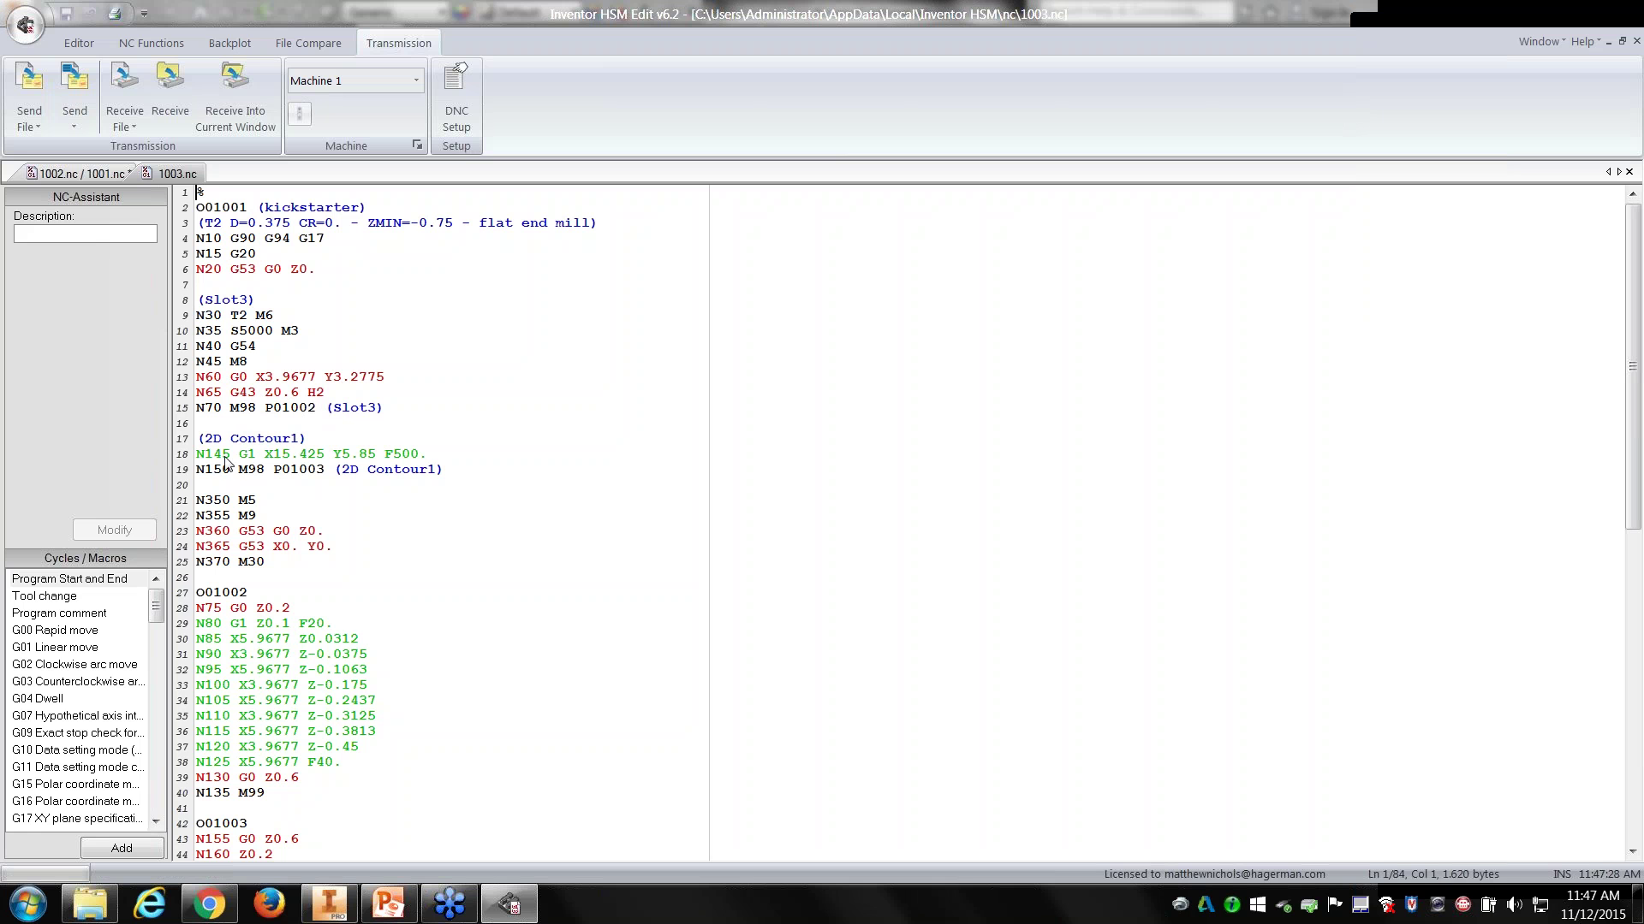
# Step: Examine the main program's subroutine calls and the subprograms in 1003.nc, and switch back to Inventor
pyautogui.click(267, 563)
pyautogui.scroll(-10, 342, 513)
pyautogui.scroll(3, 374, 533)
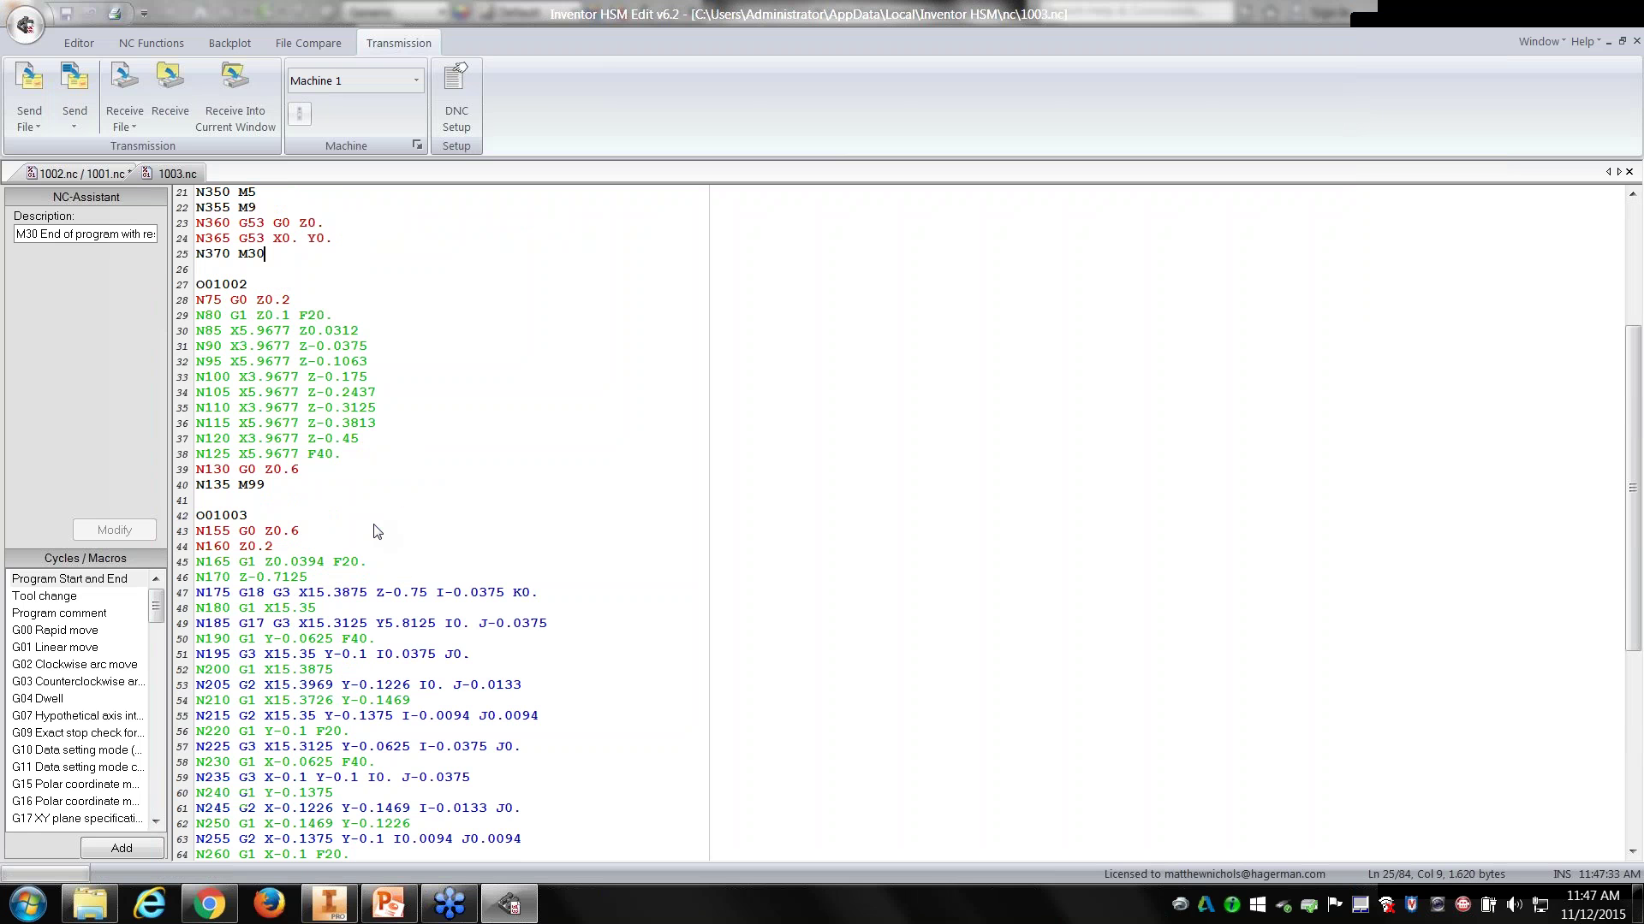
pyautogui.scroll(3, 631, 642)
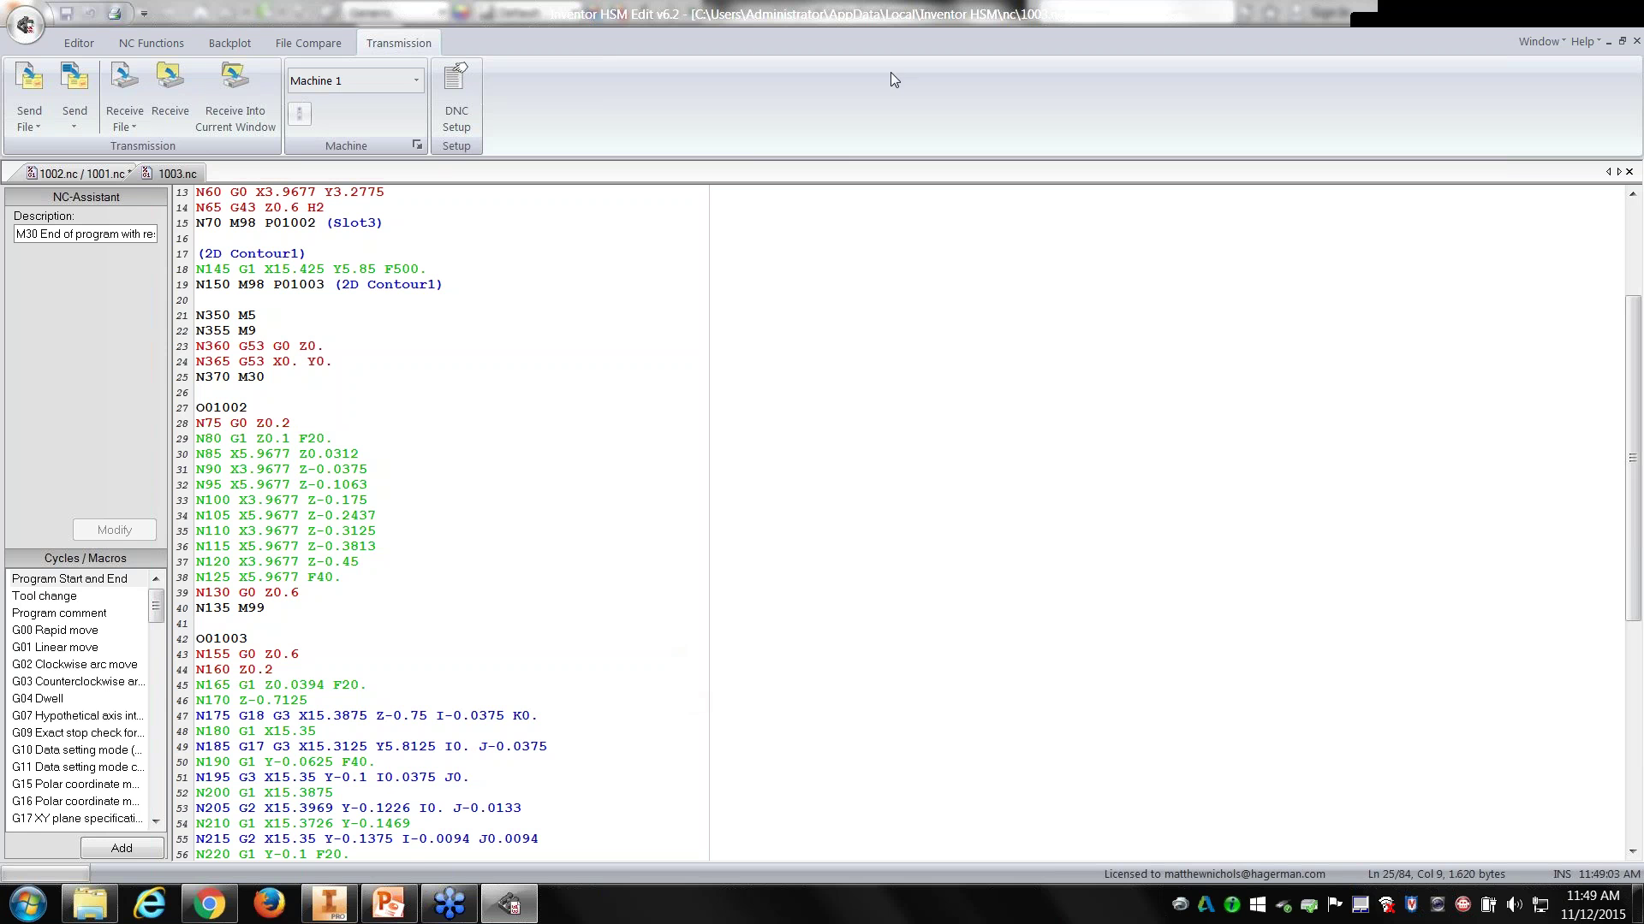
pyautogui.click(336, 914)
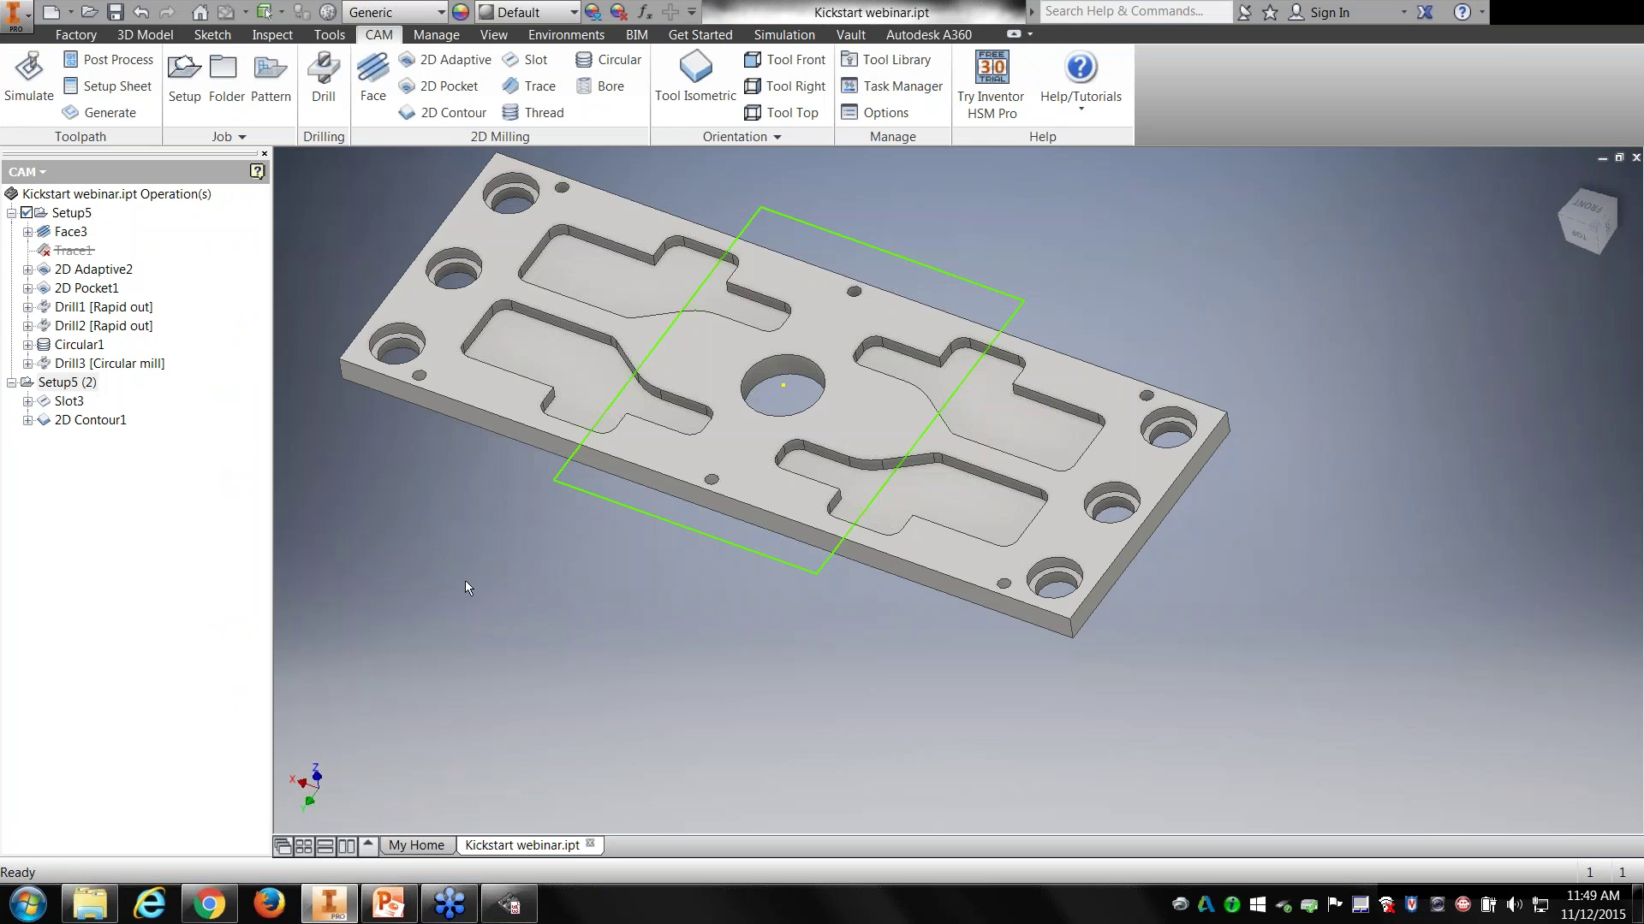
# Step: Examine the Form Mill cutter type and its custom part file import for a new mill tool in the Tool Library, and discard the tool
pyautogui.click(890, 59)
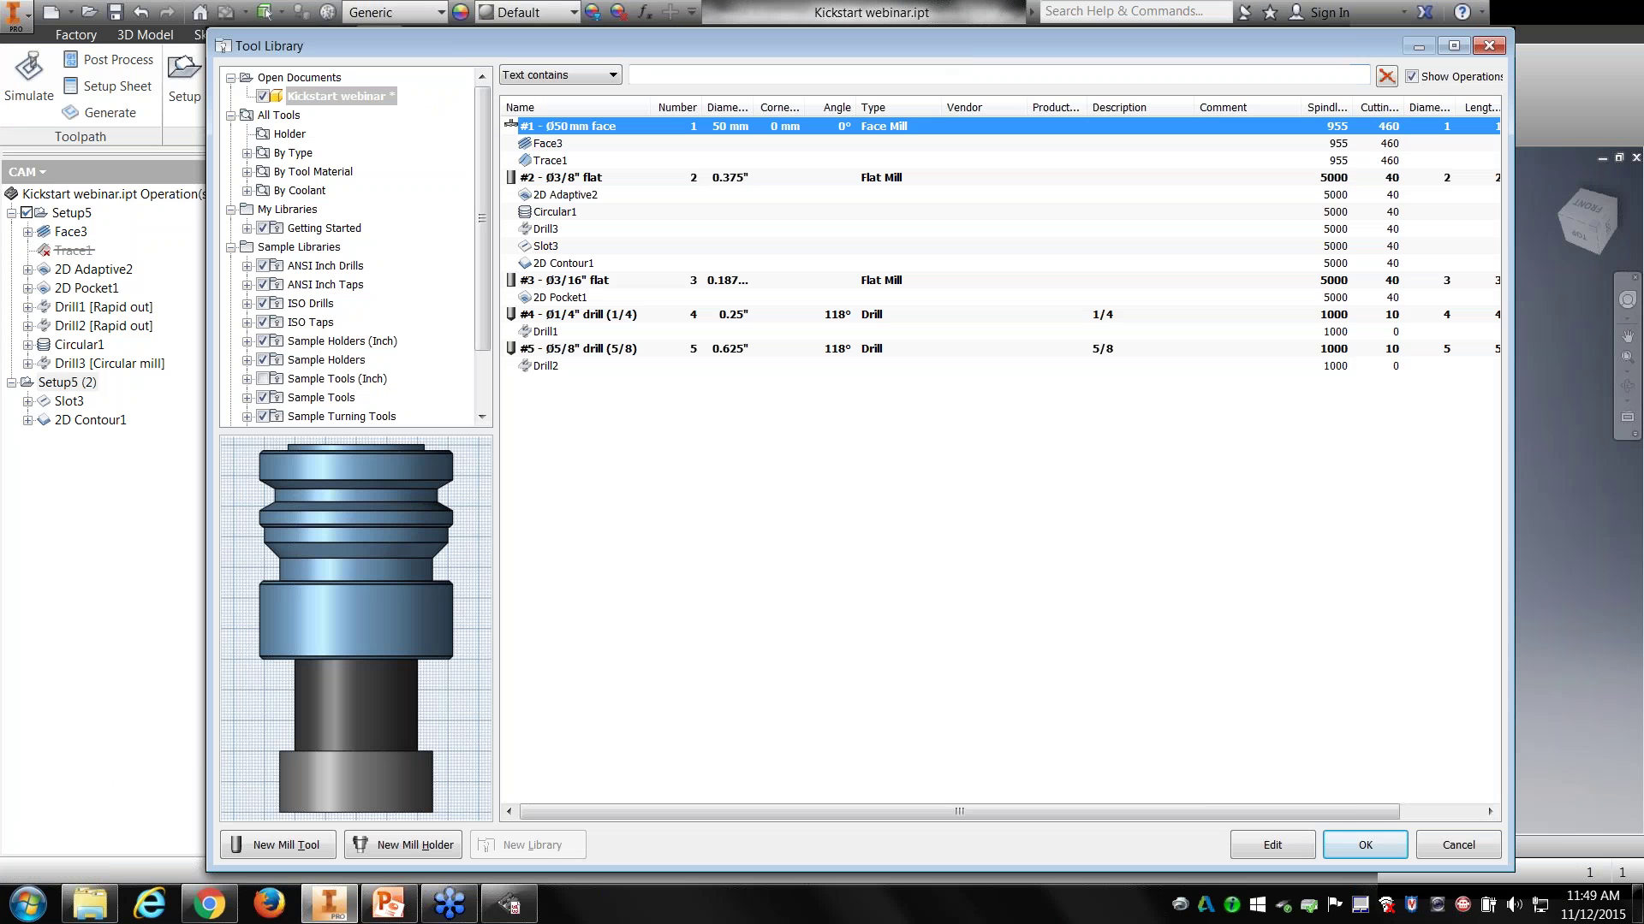
pyautogui.scroll(-1, 484, 214)
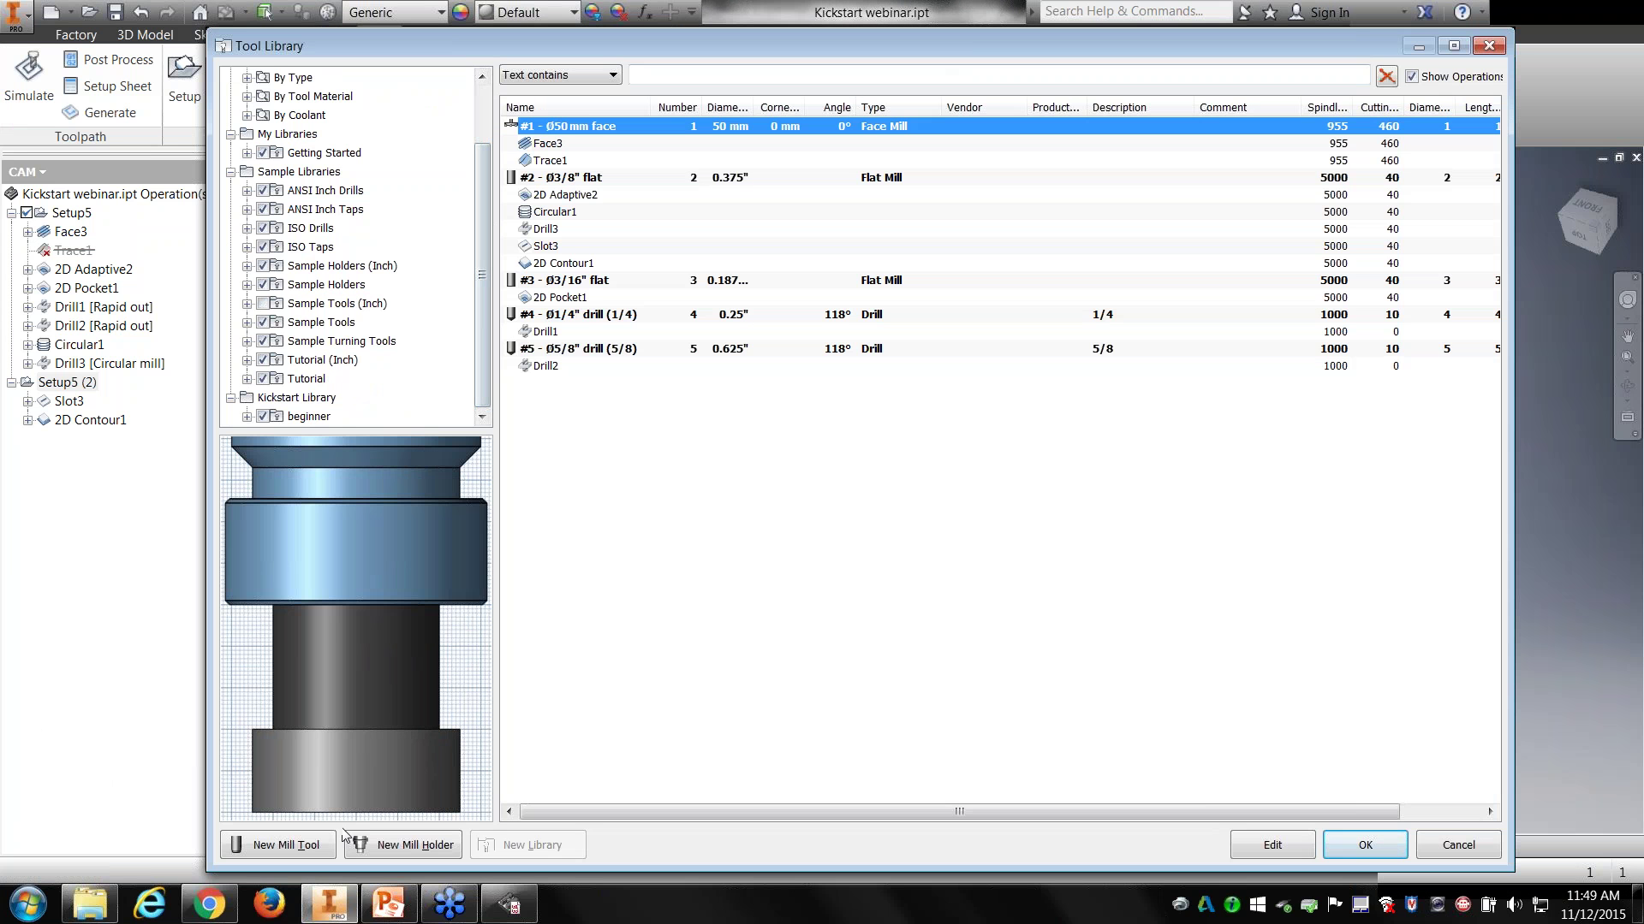
pyautogui.click(291, 847)
pyautogui.click(557, 271)
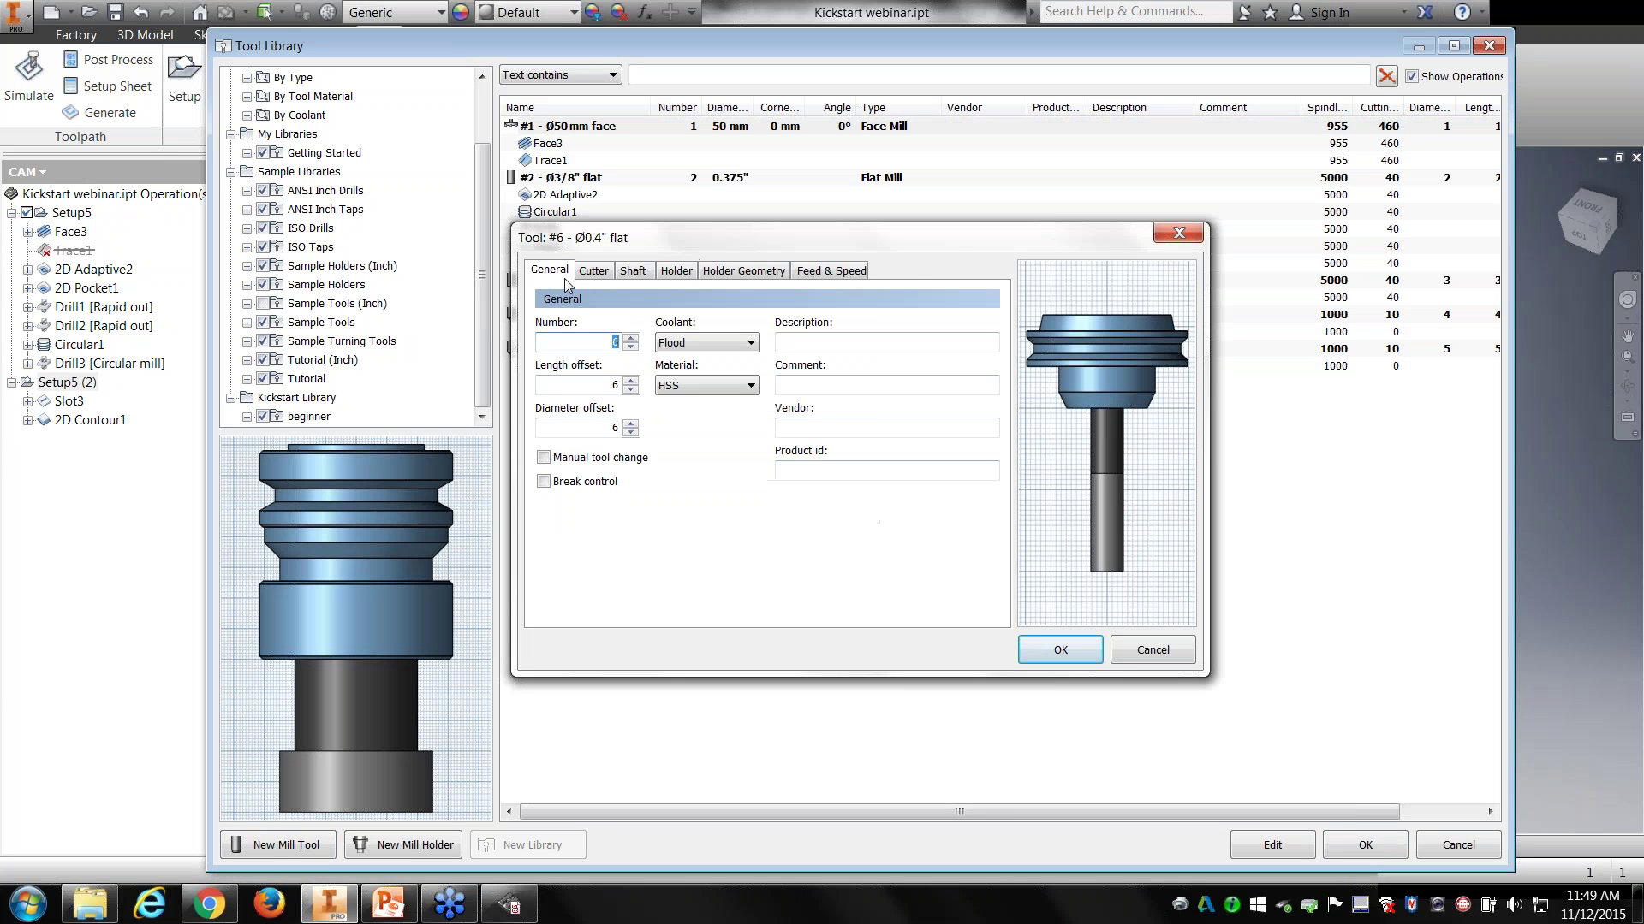
pyautogui.click(596, 272)
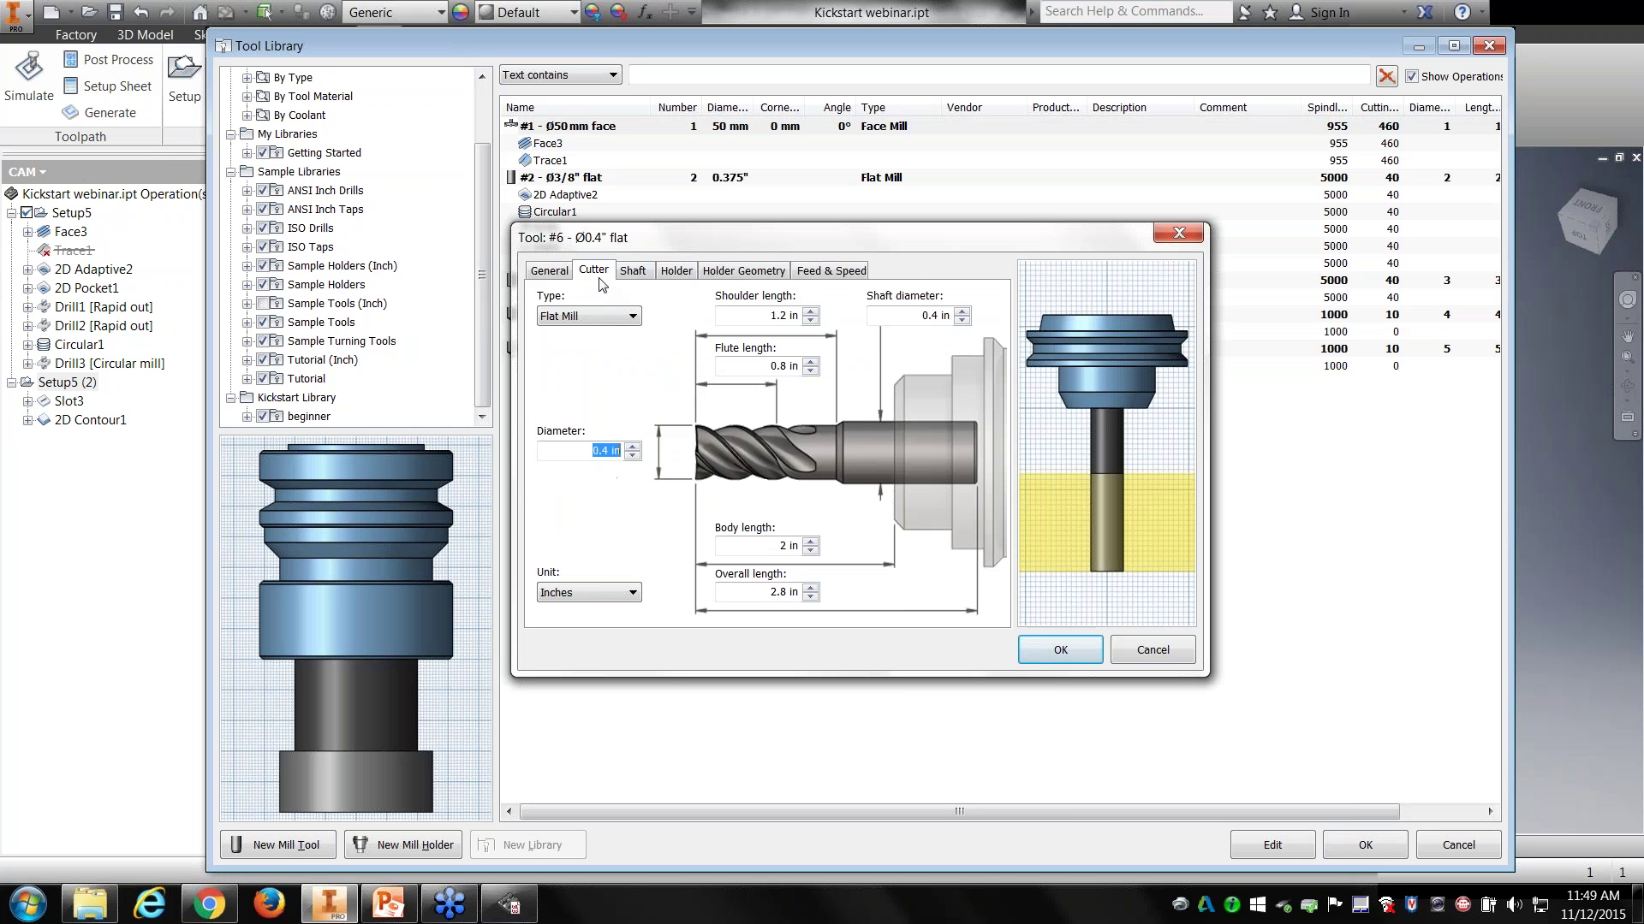
pyautogui.click(599, 318)
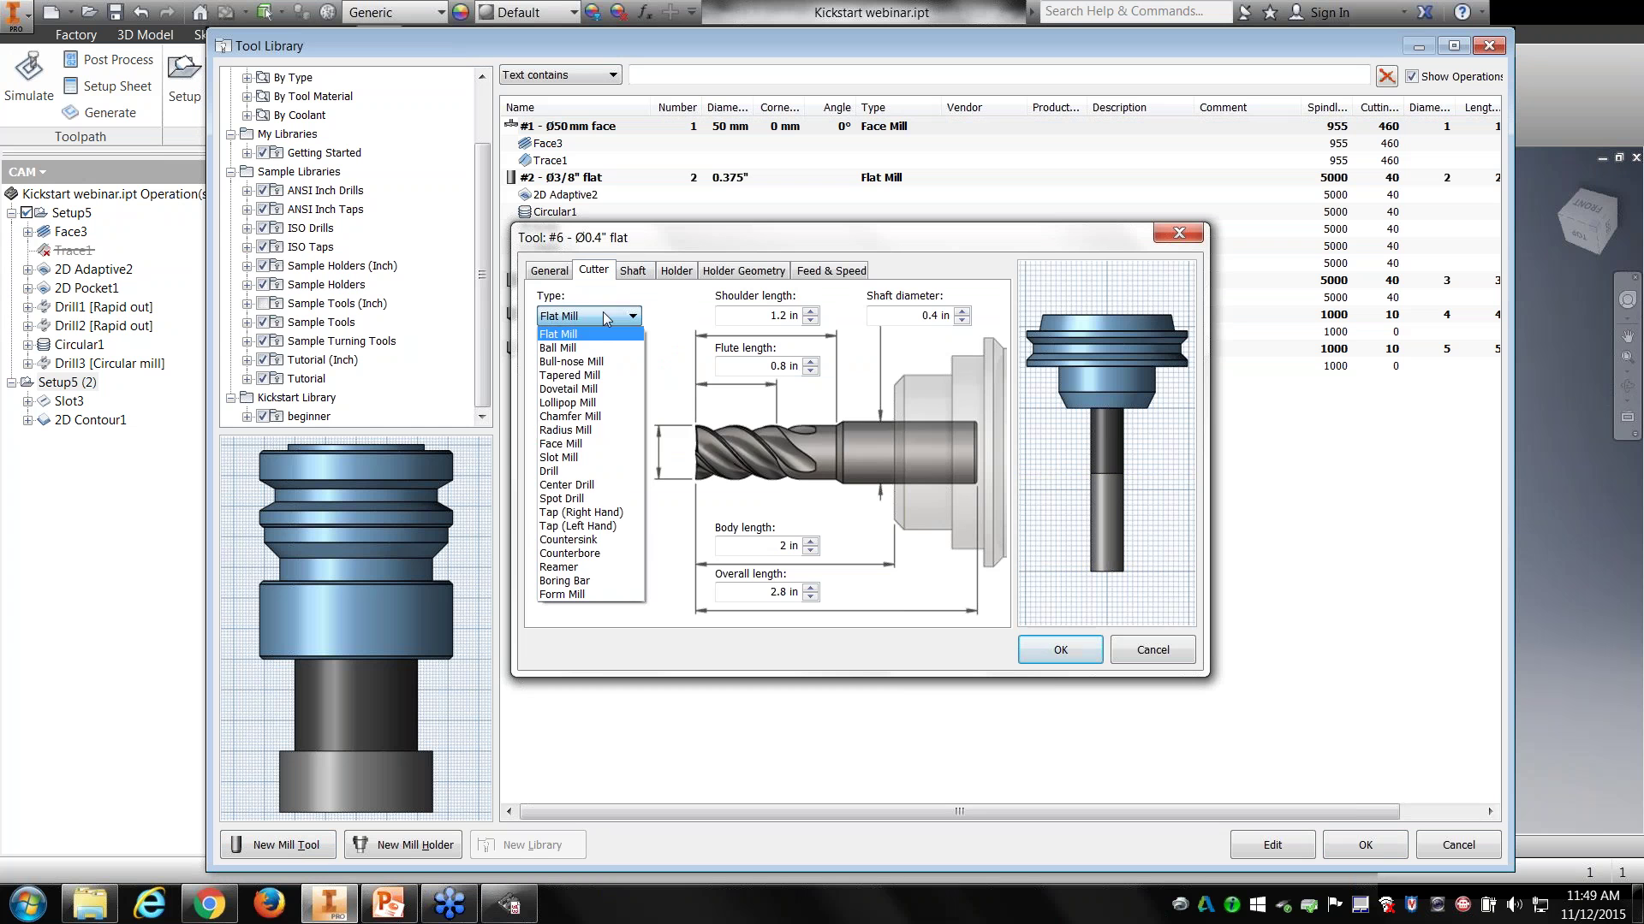
pyautogui.click(575, 595)
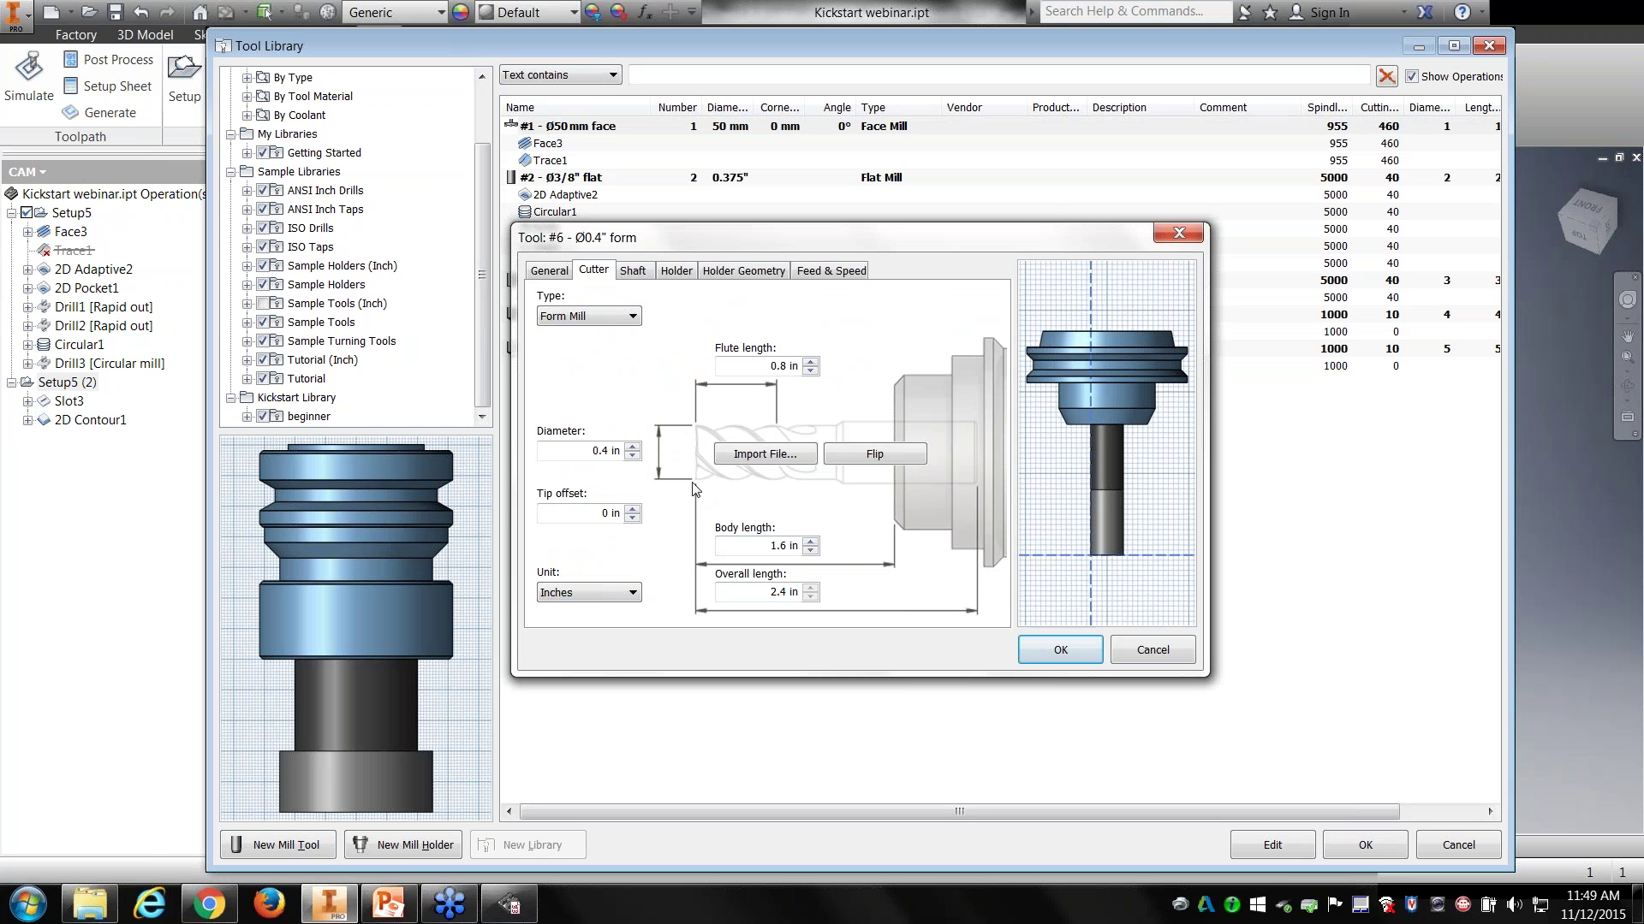
pyautogui.click(741, 458)
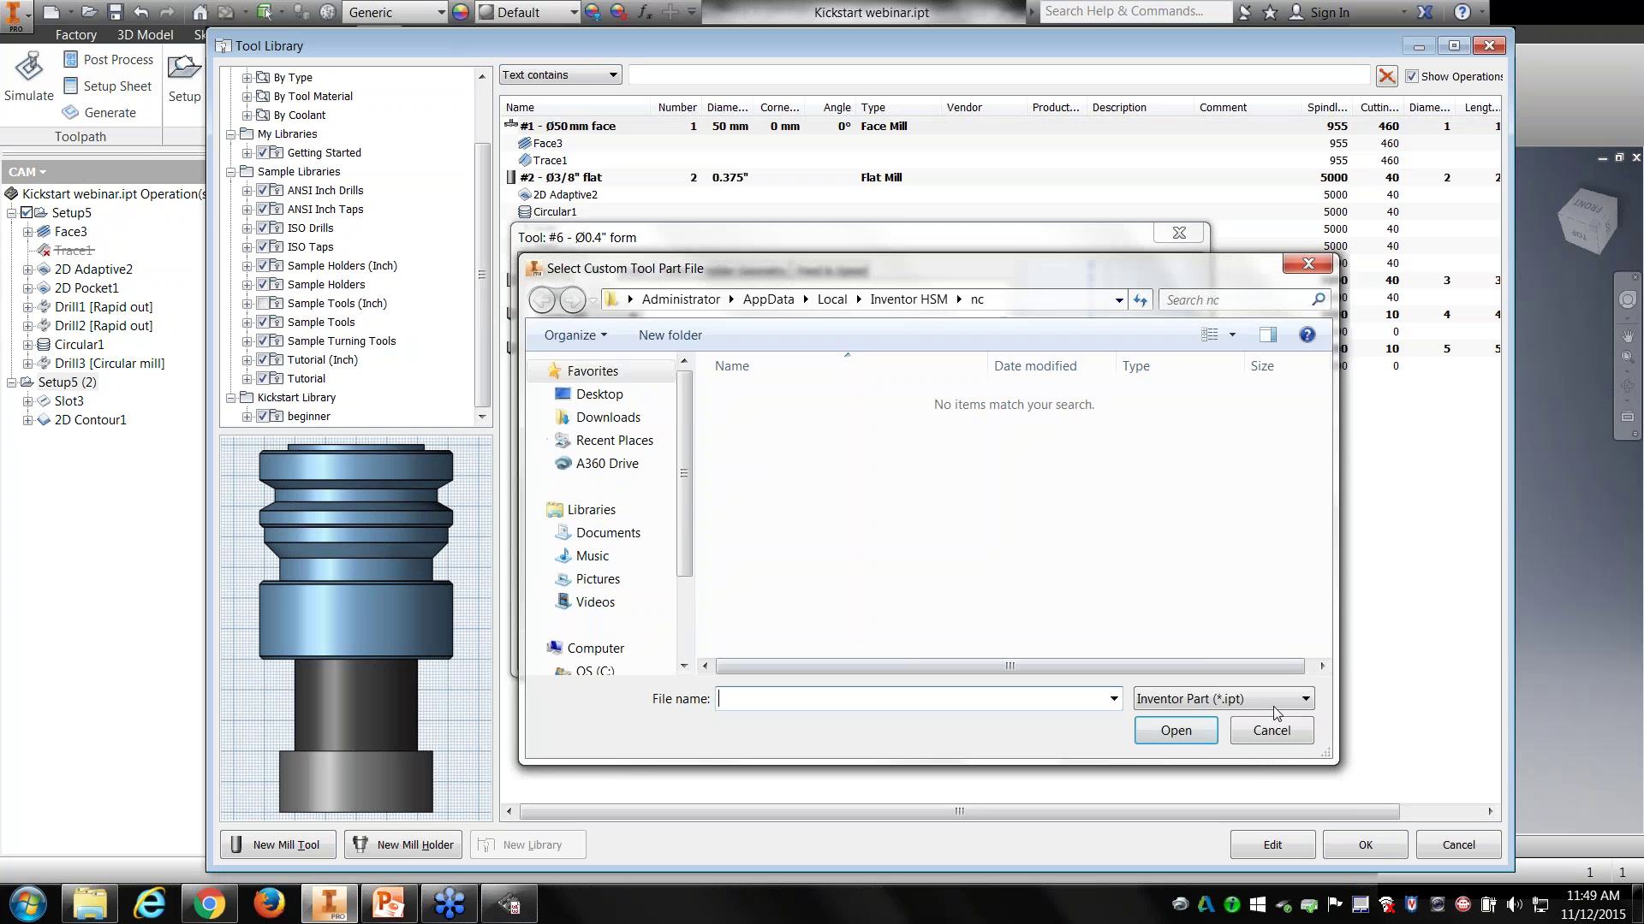
pyautogui.click(1289, 731)
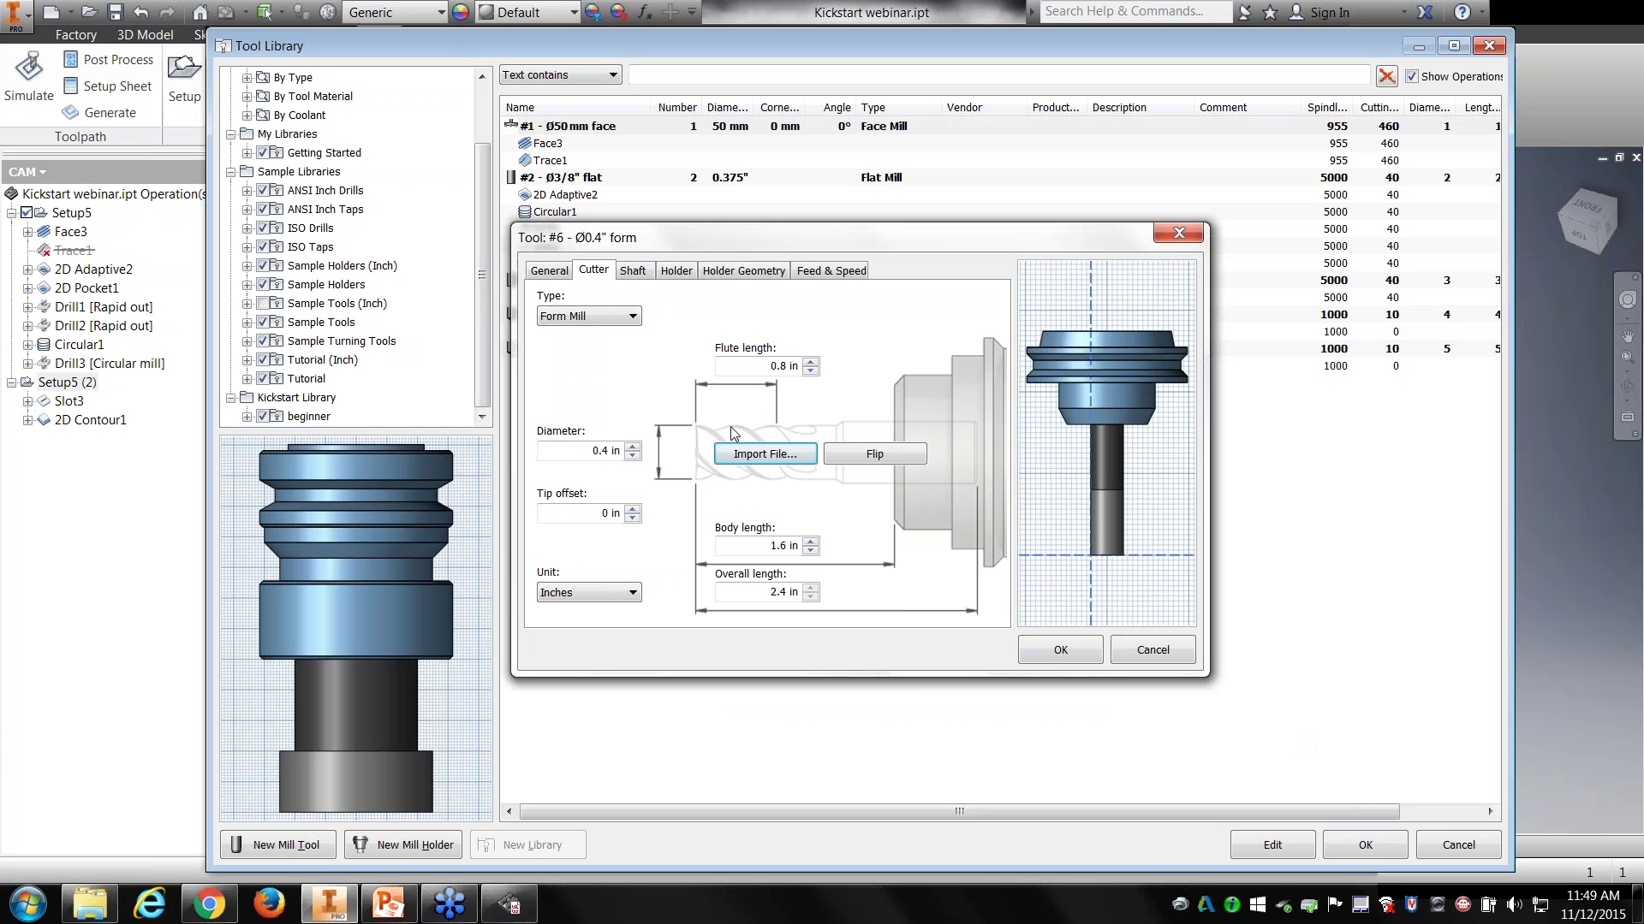
pyautogui.click(1152, 650)
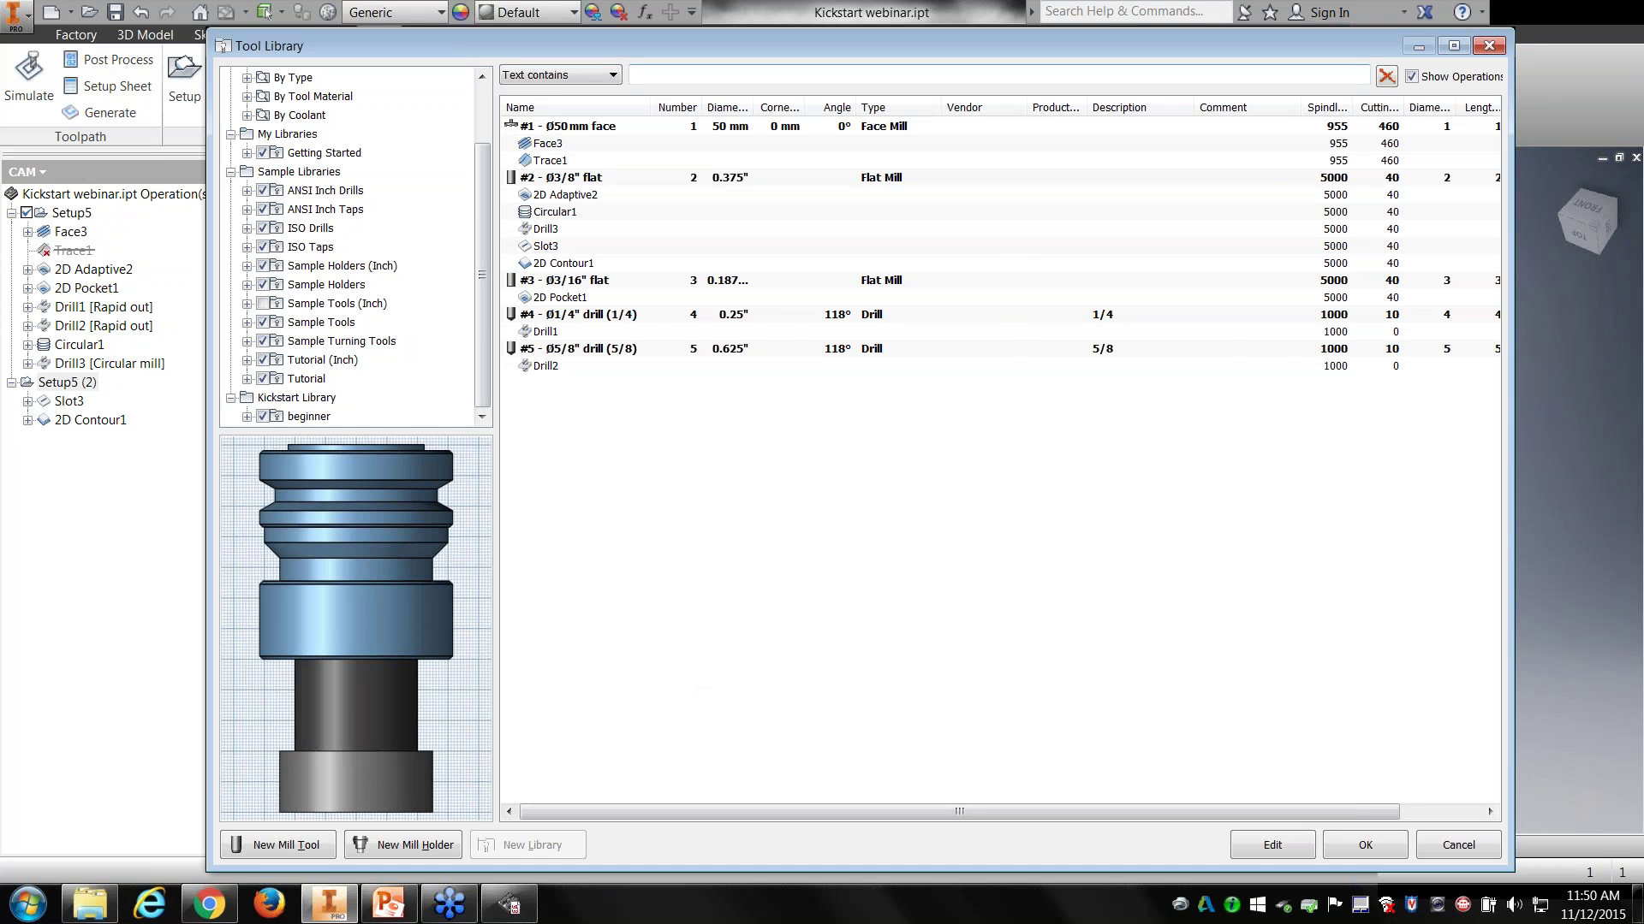
pyautogui.click(1084, 138)
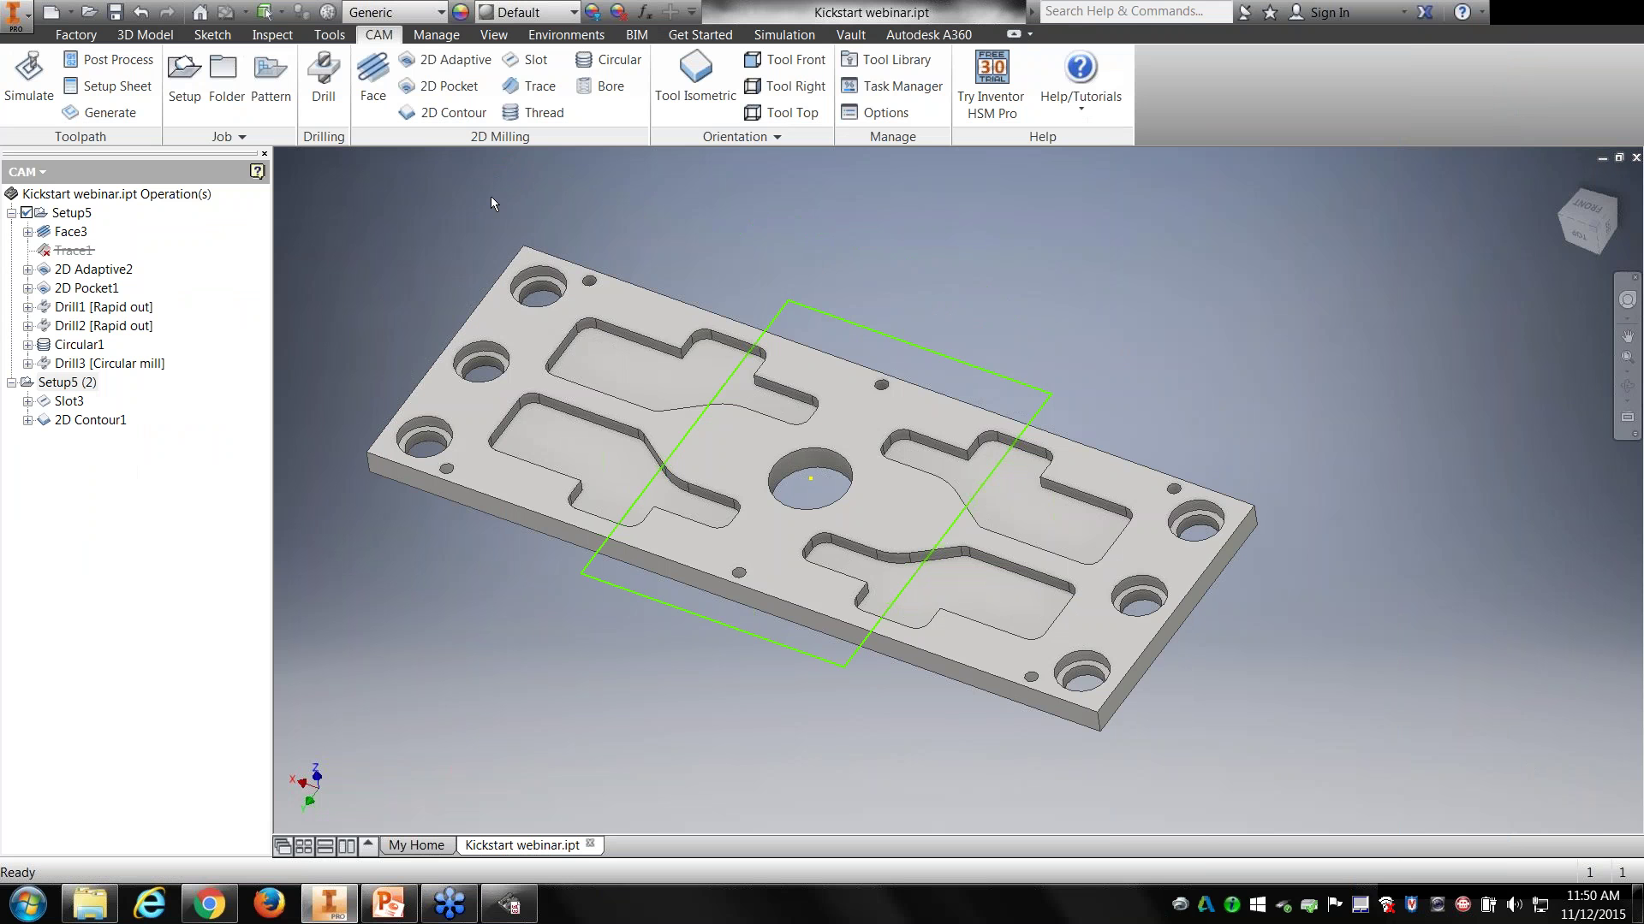
# Step: Cancel a 2D contour started in Setup5 (2) and make Setup5 the target for new operations
pyautogui.click(441, 113)
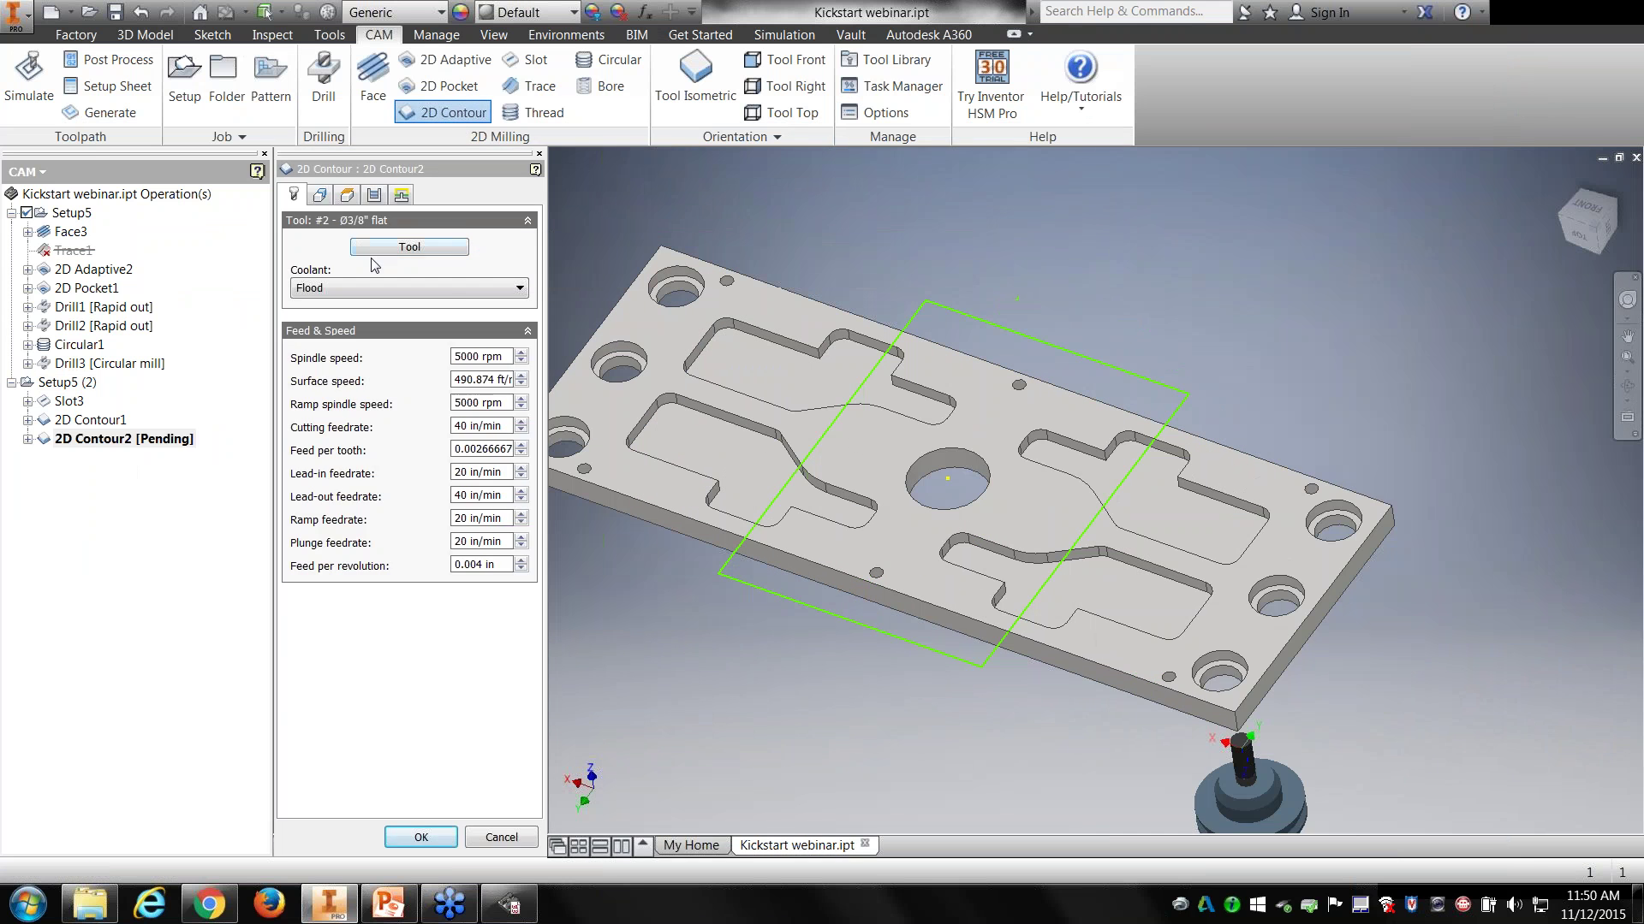
pyautogui.press('Escape')
pyautogui.rightClick(71, 218)
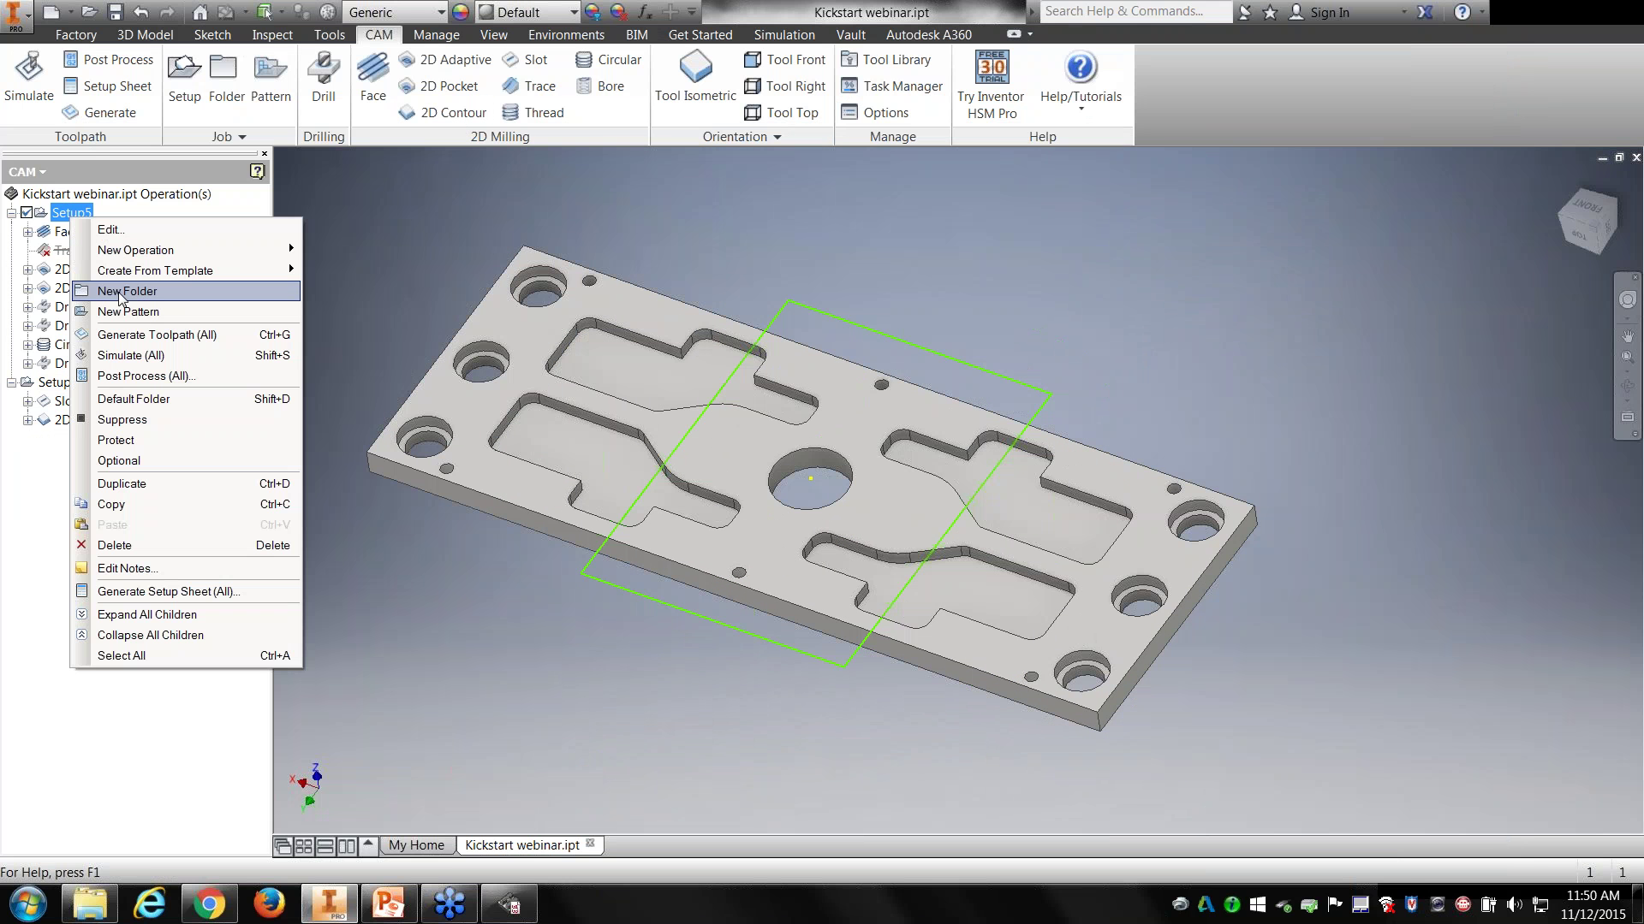
pyautogui.click(347, 251)
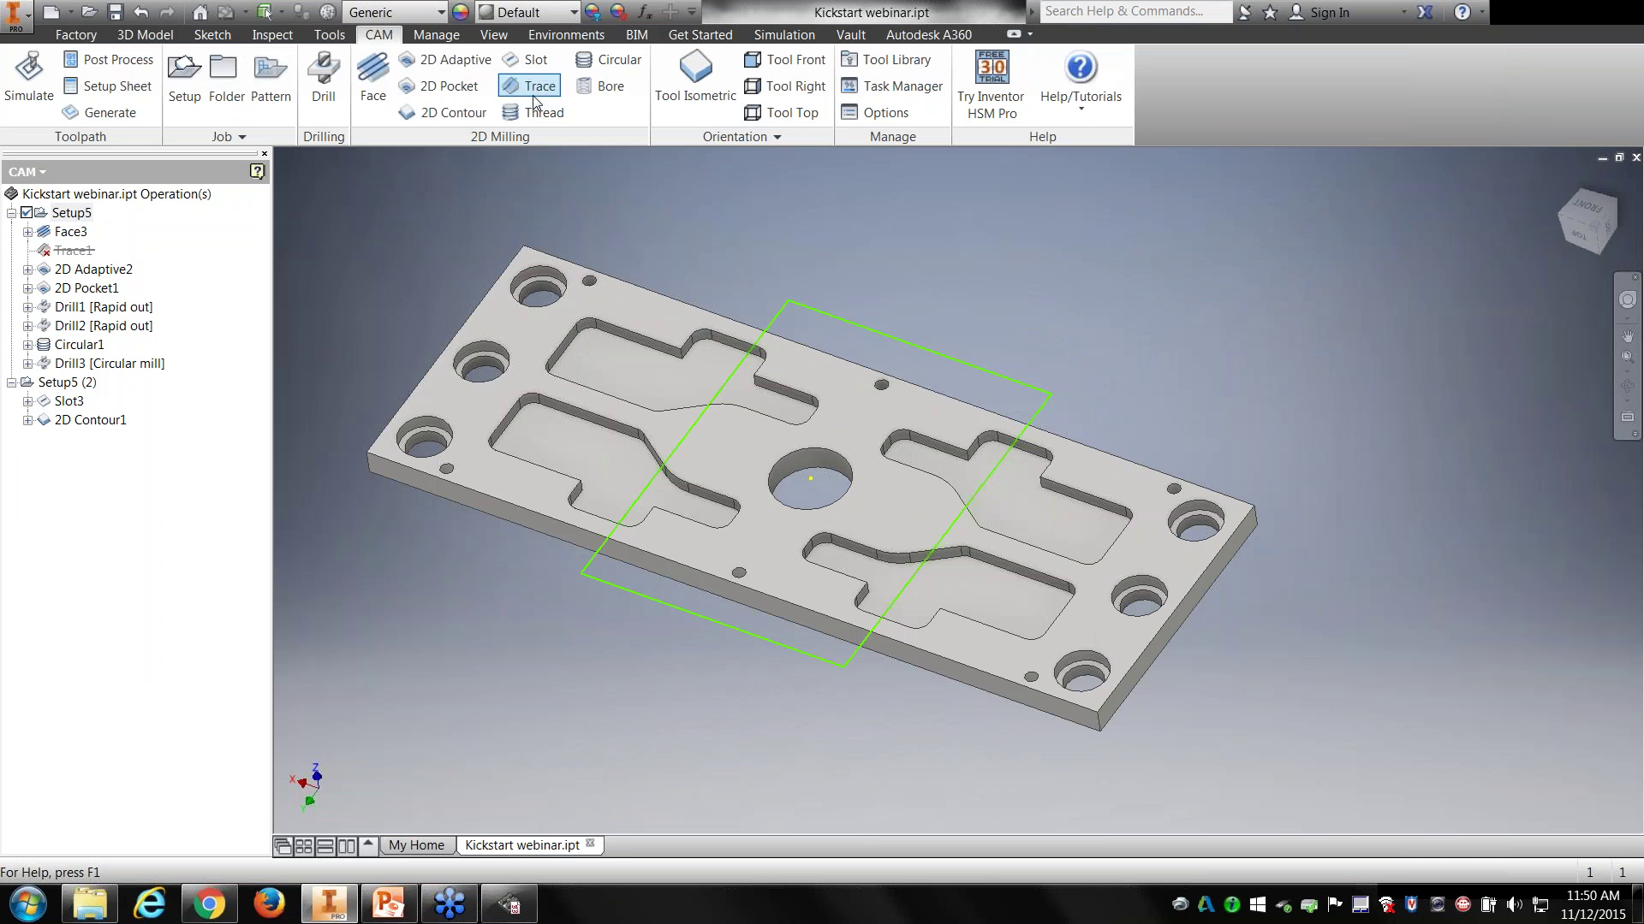
# Step: Start a 2D Contour in Setup5 with the #50 Ø1/2" 45° chamfer tool from the Chamfer Mill type
pyautogui.click(442, 113)
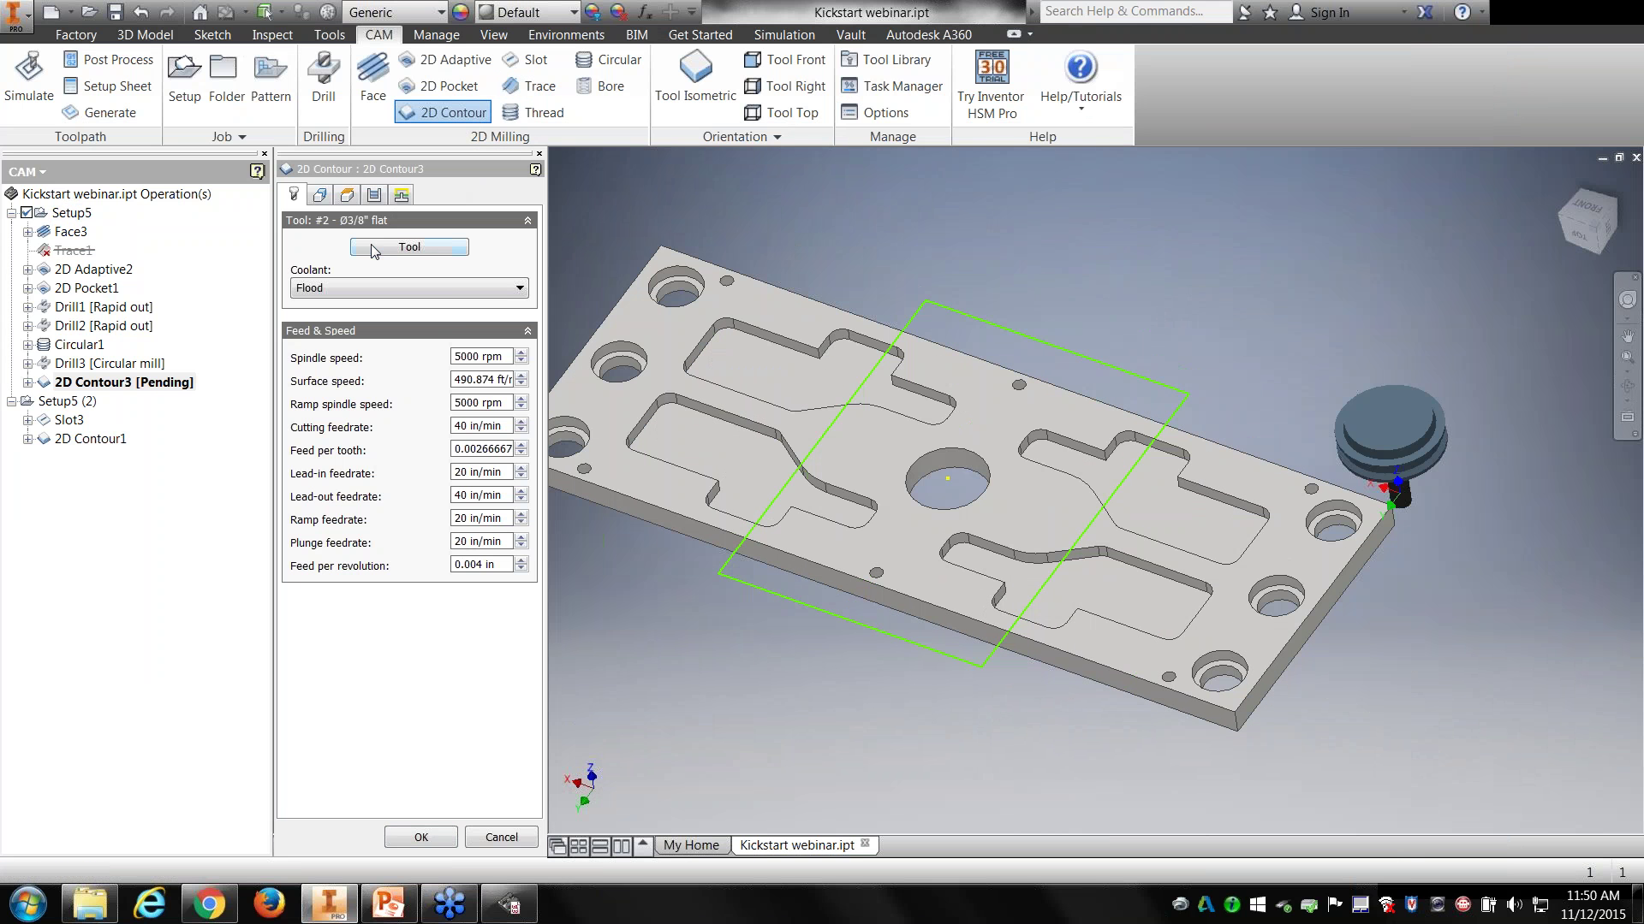
pyautogui.click(374, 248)
pyautogui.click(443, 339)
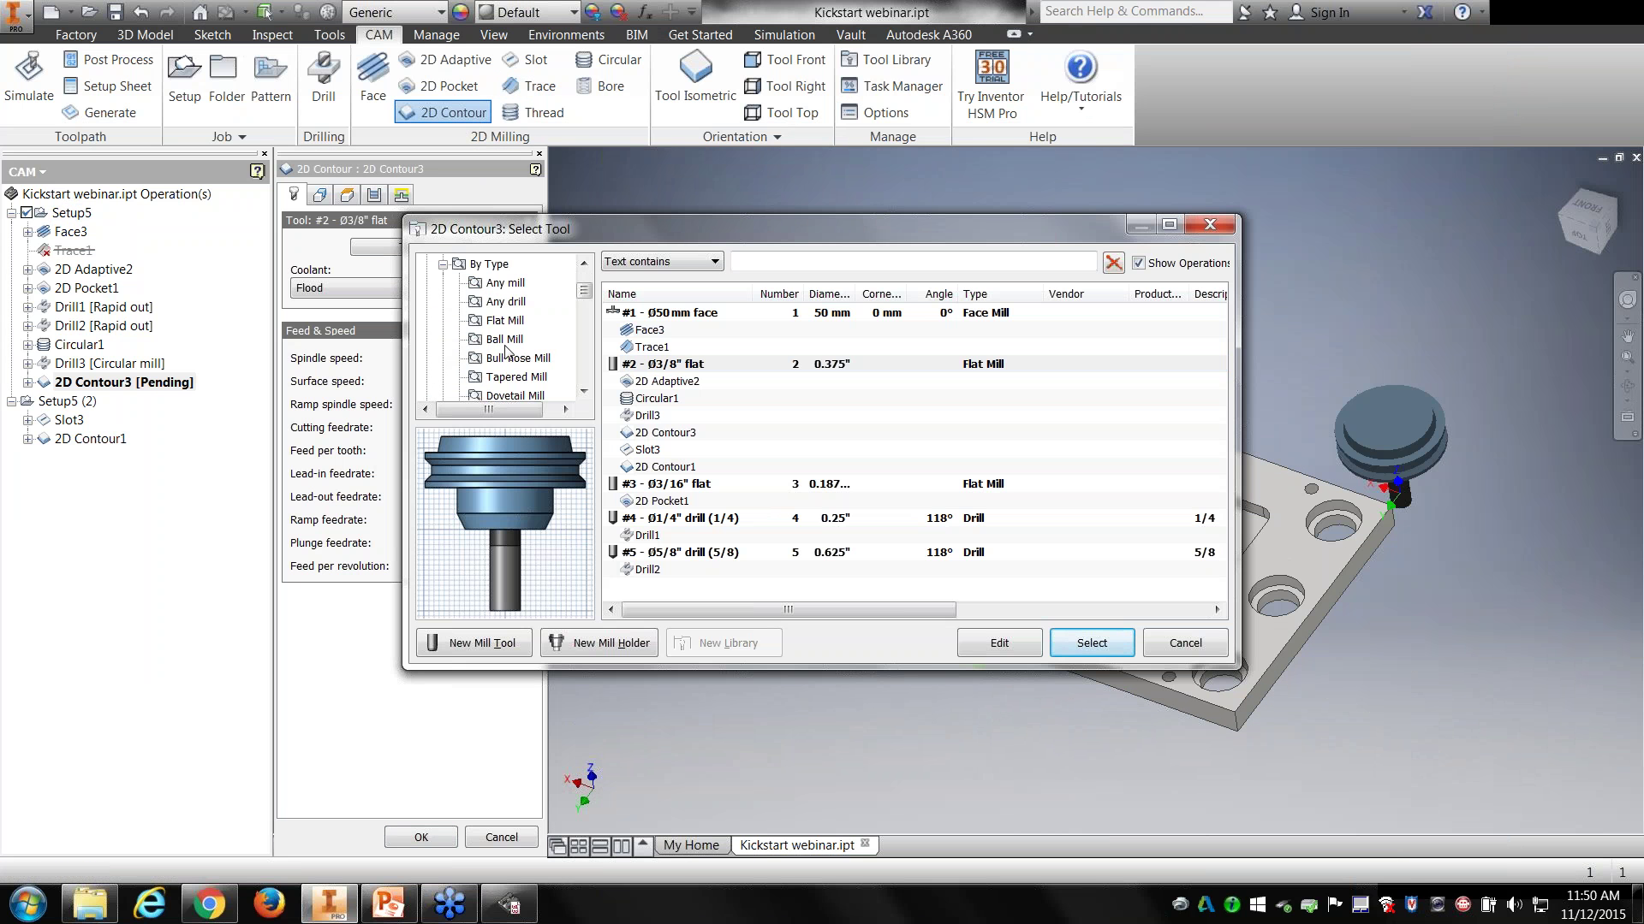
pyautogui.scroll(-3, 508, 366)
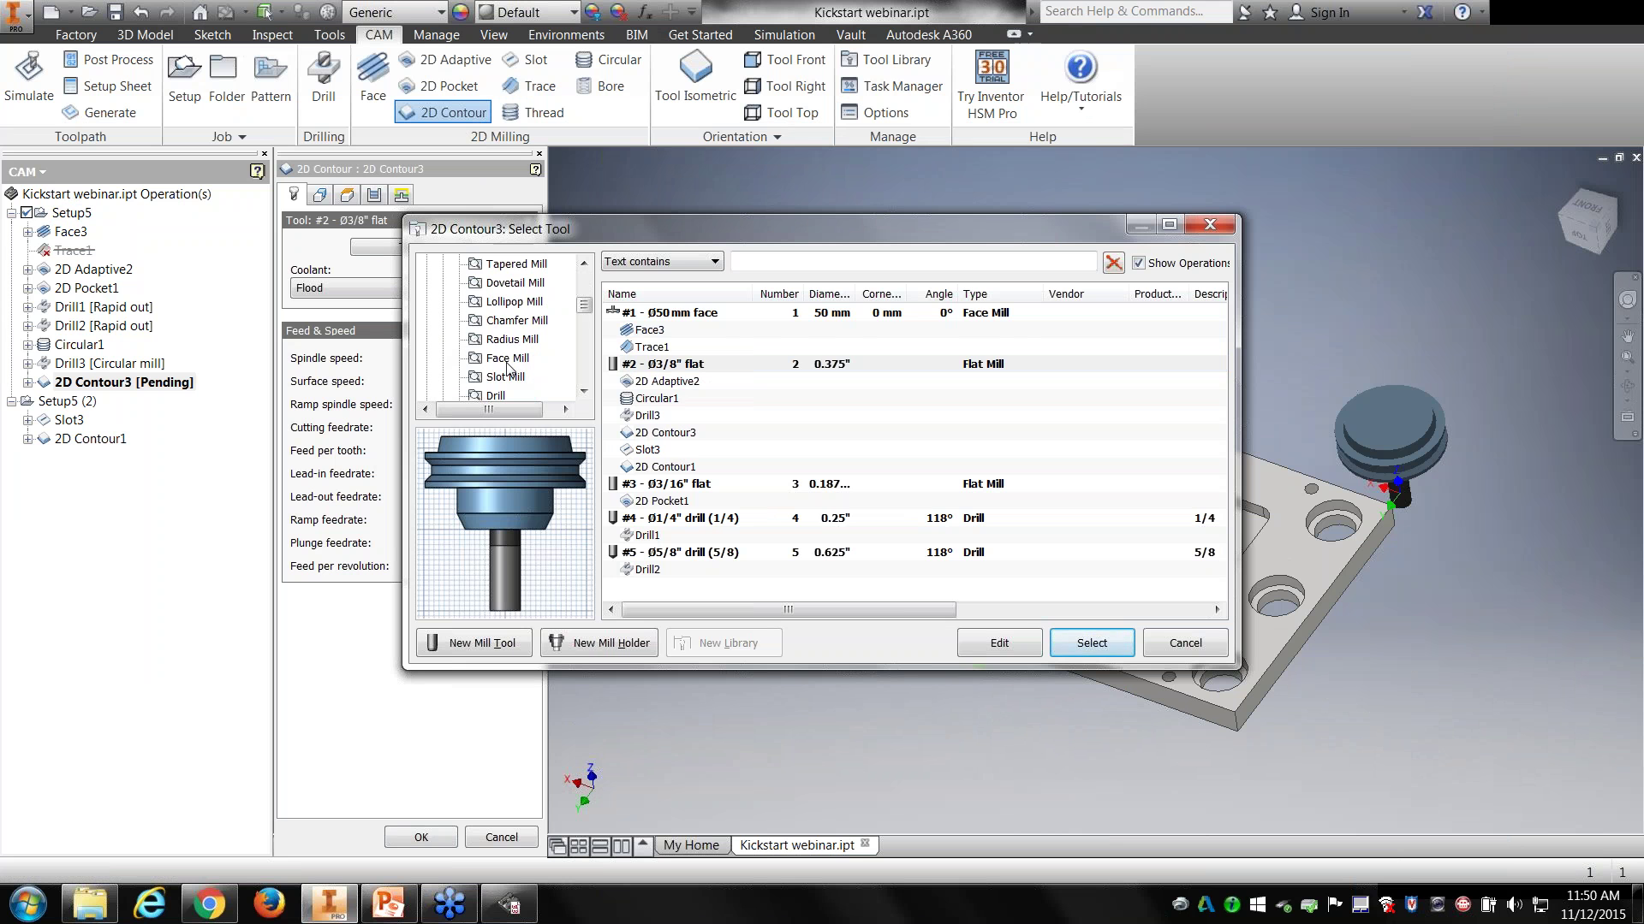
pyautogui.click(516, 321)
pyautogui.click(693, 314)
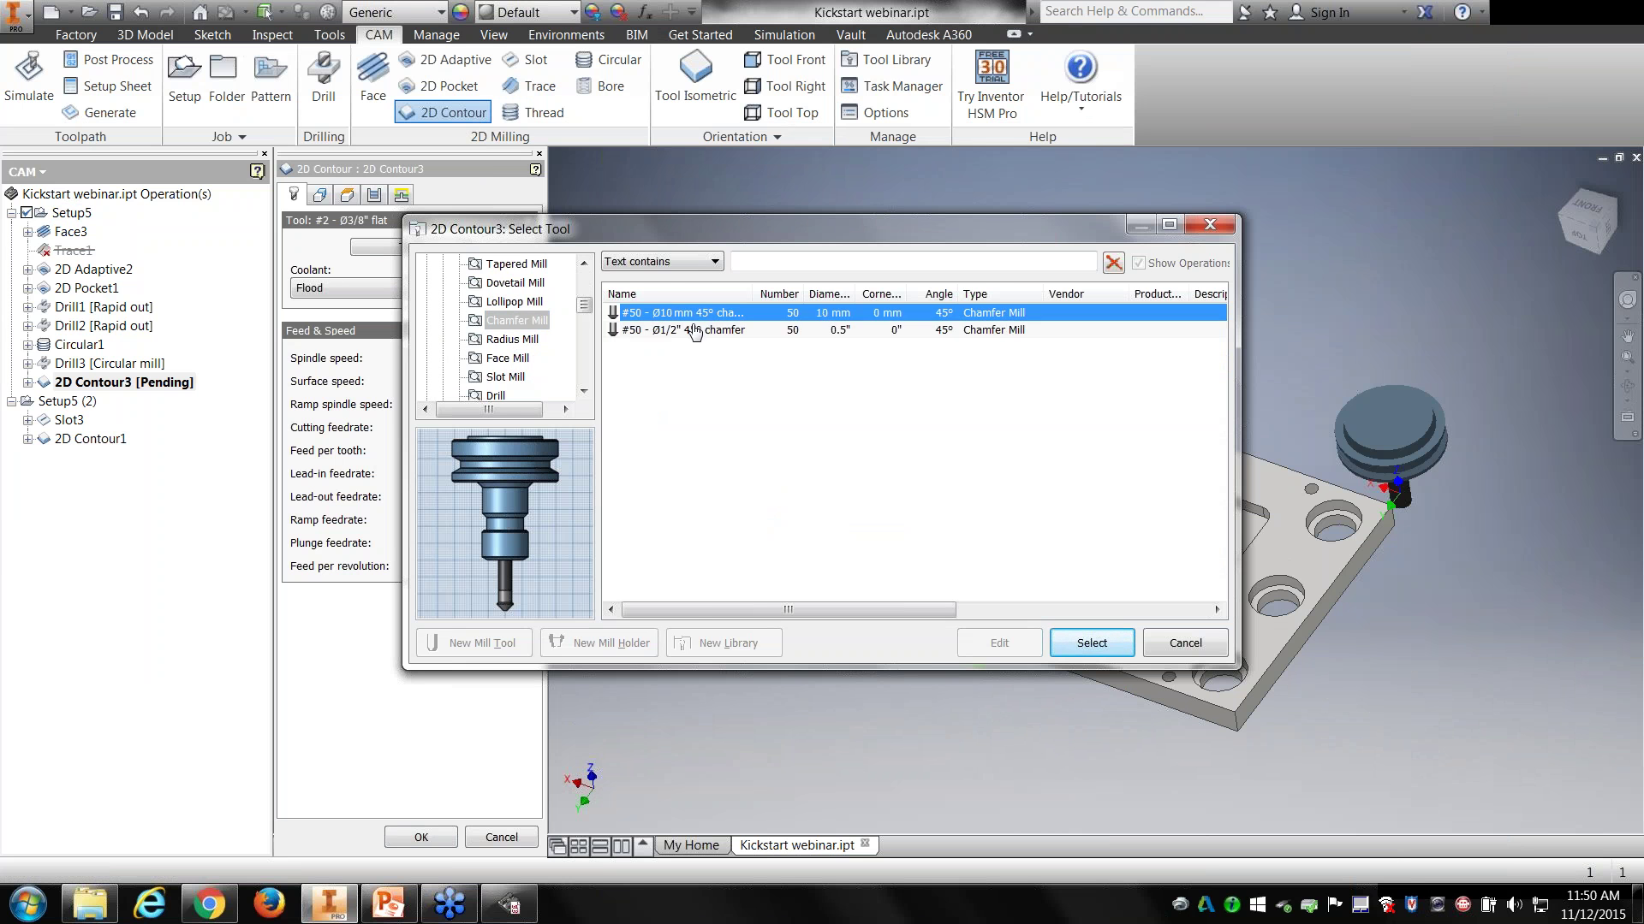
pyautogui.click(685, 330)
pyautogui.click(1094, 643)
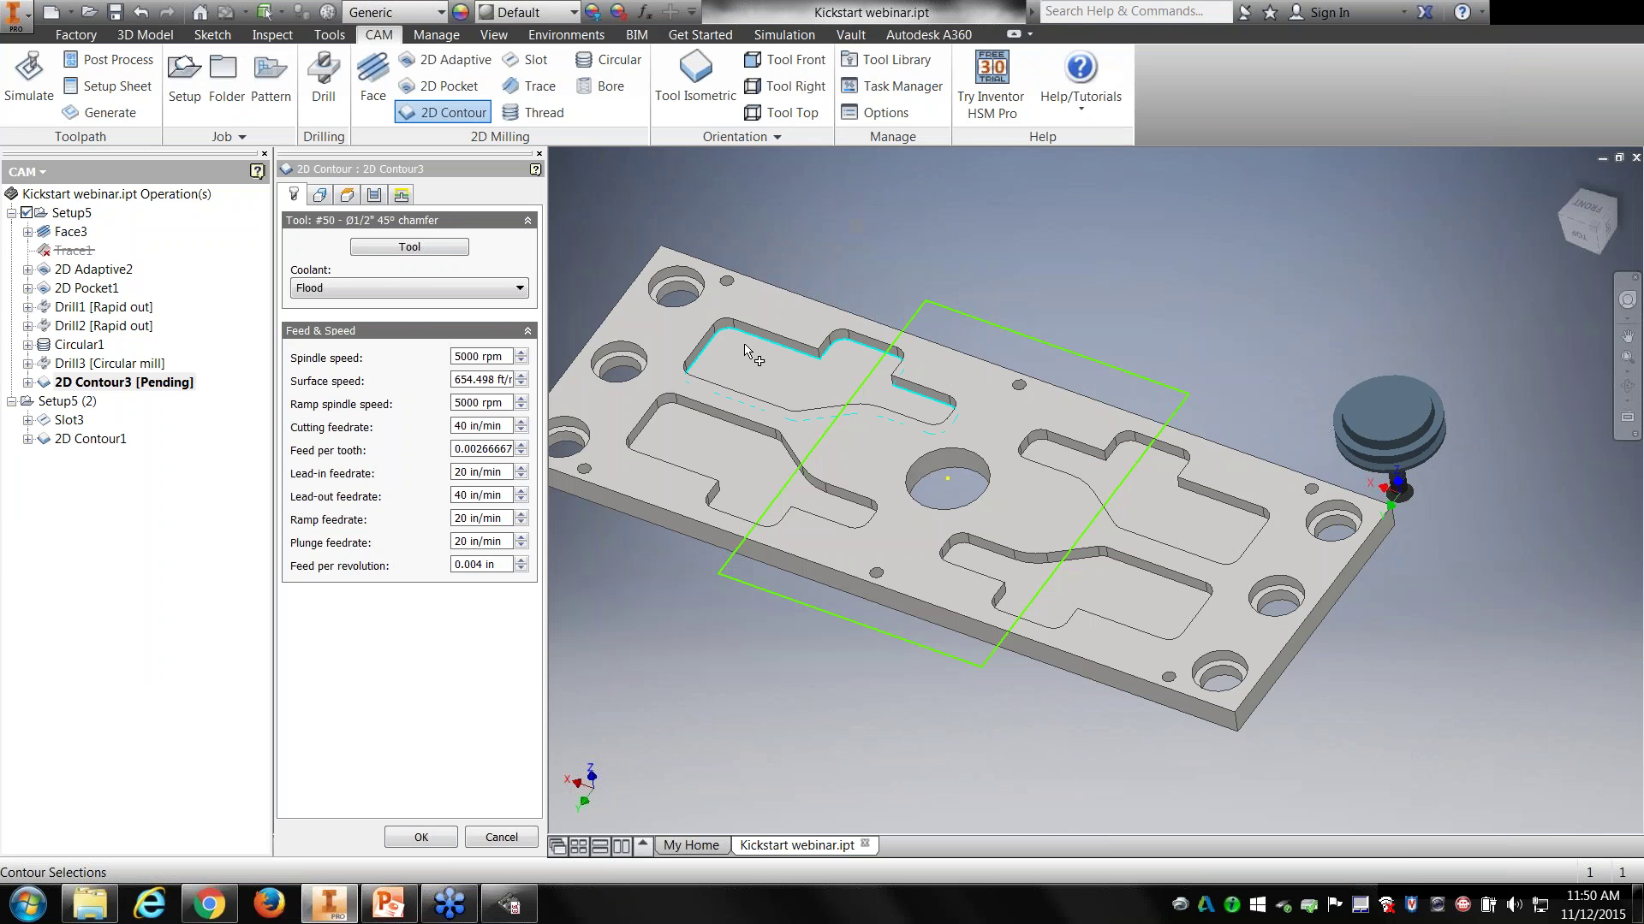
# Step: Examine the chamfer width and chamfer tip offset settings in the contour's passes, and cancel the operation
pyautogui.click(374, 196)
pyautogui.click(291, 650)
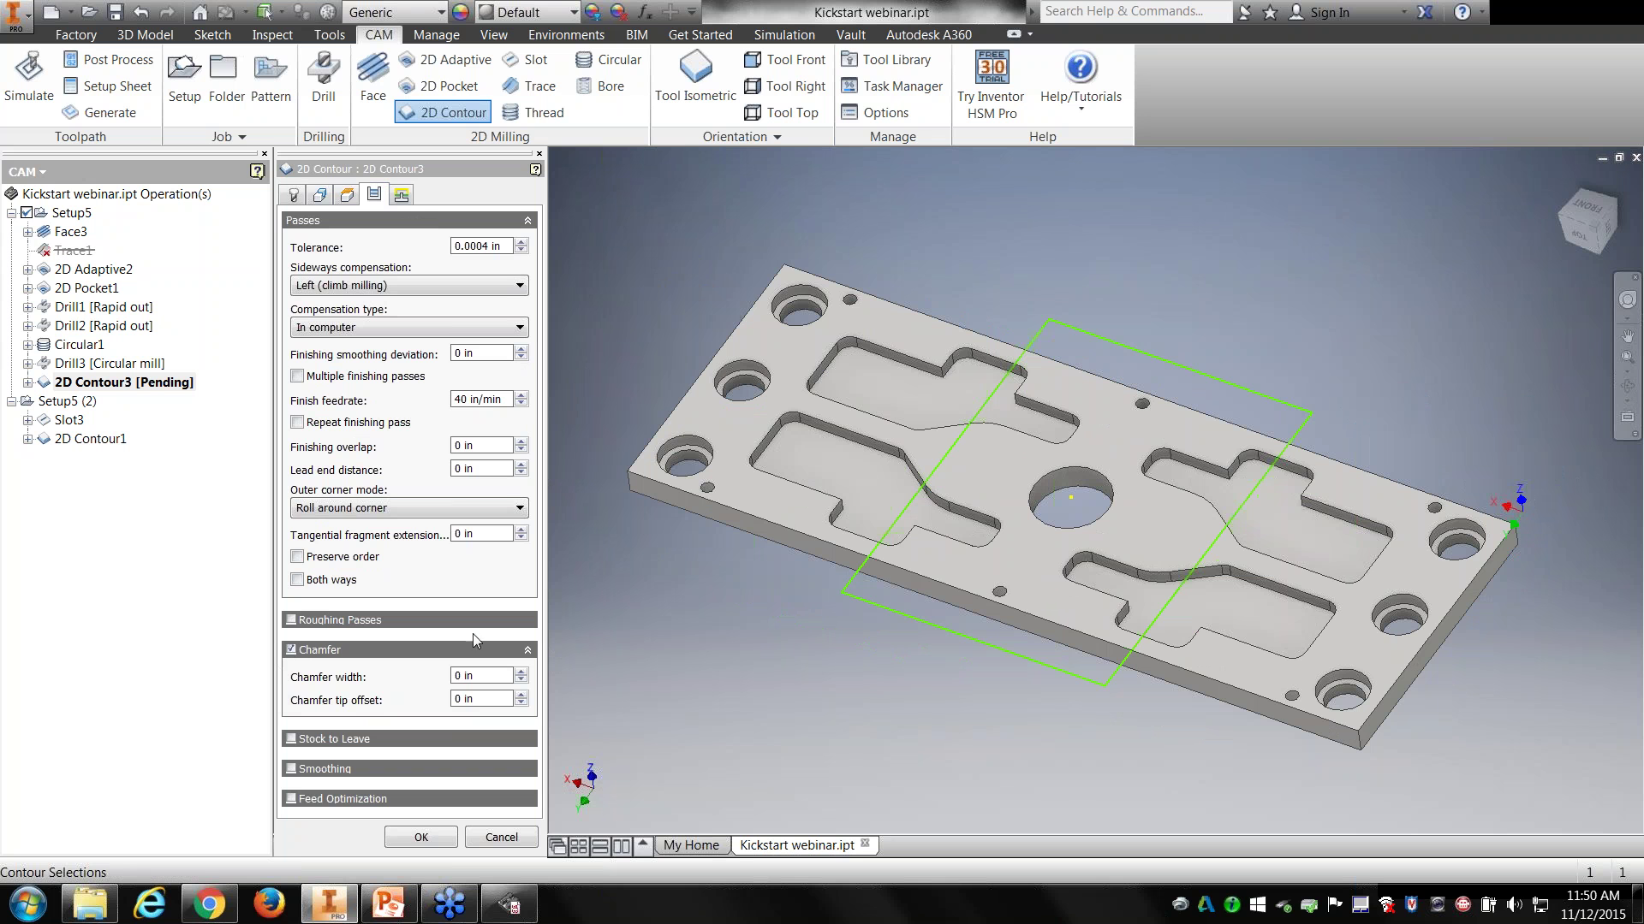
pyautogui.moveTo(876, 599); pyautogui.dragTo(822, 554, button='middle')
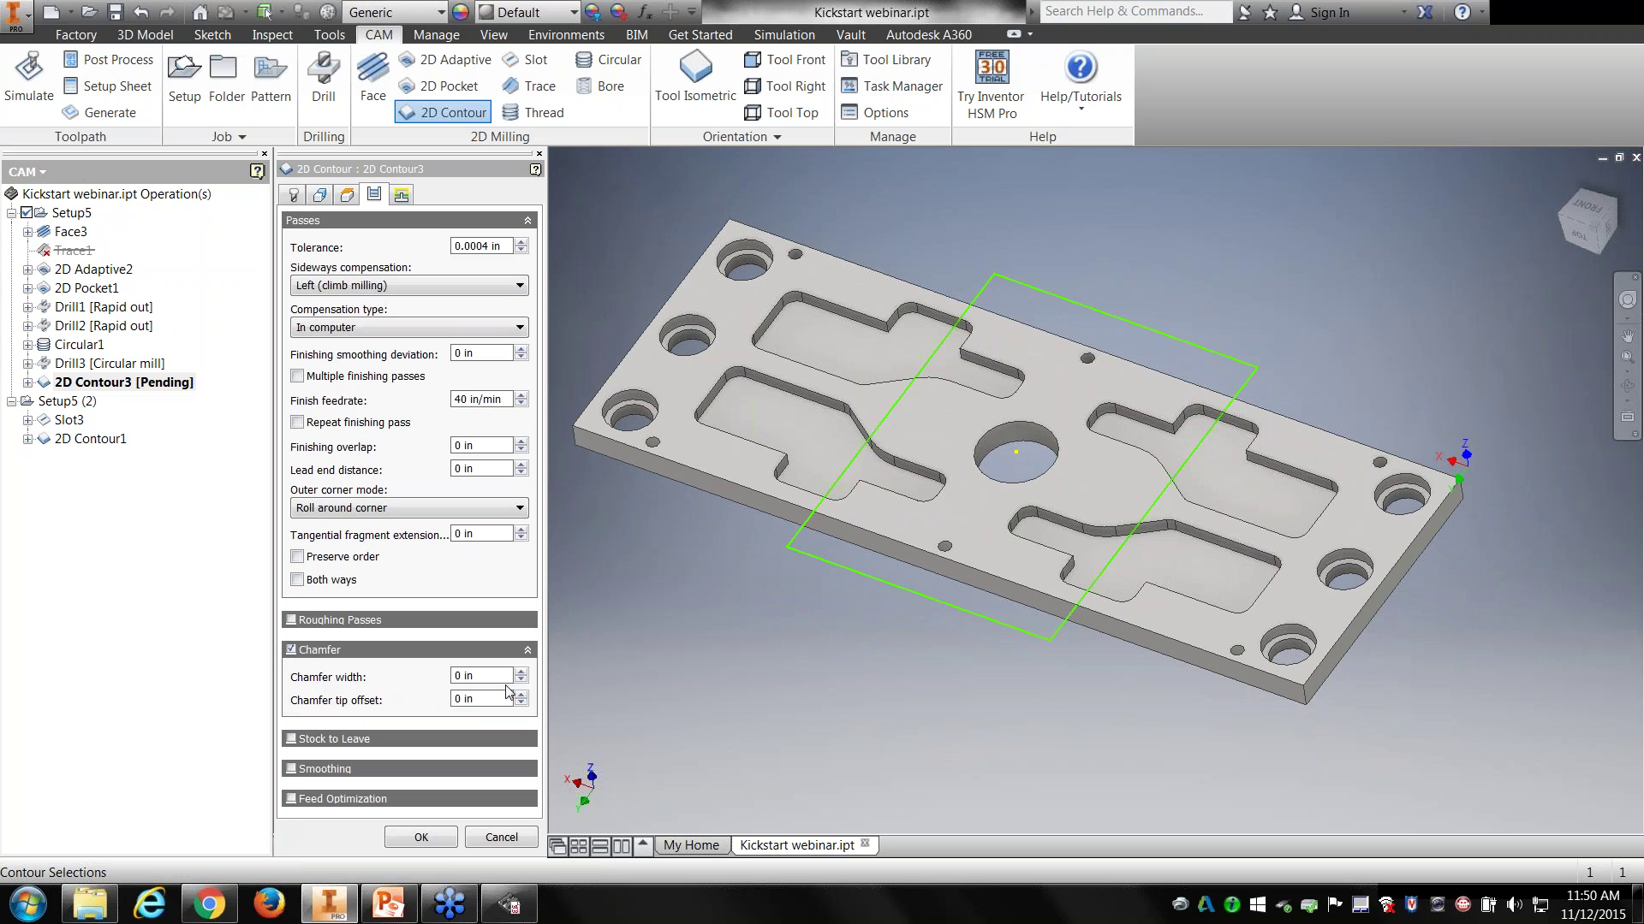
pyautogui.moveTo(502, 680)
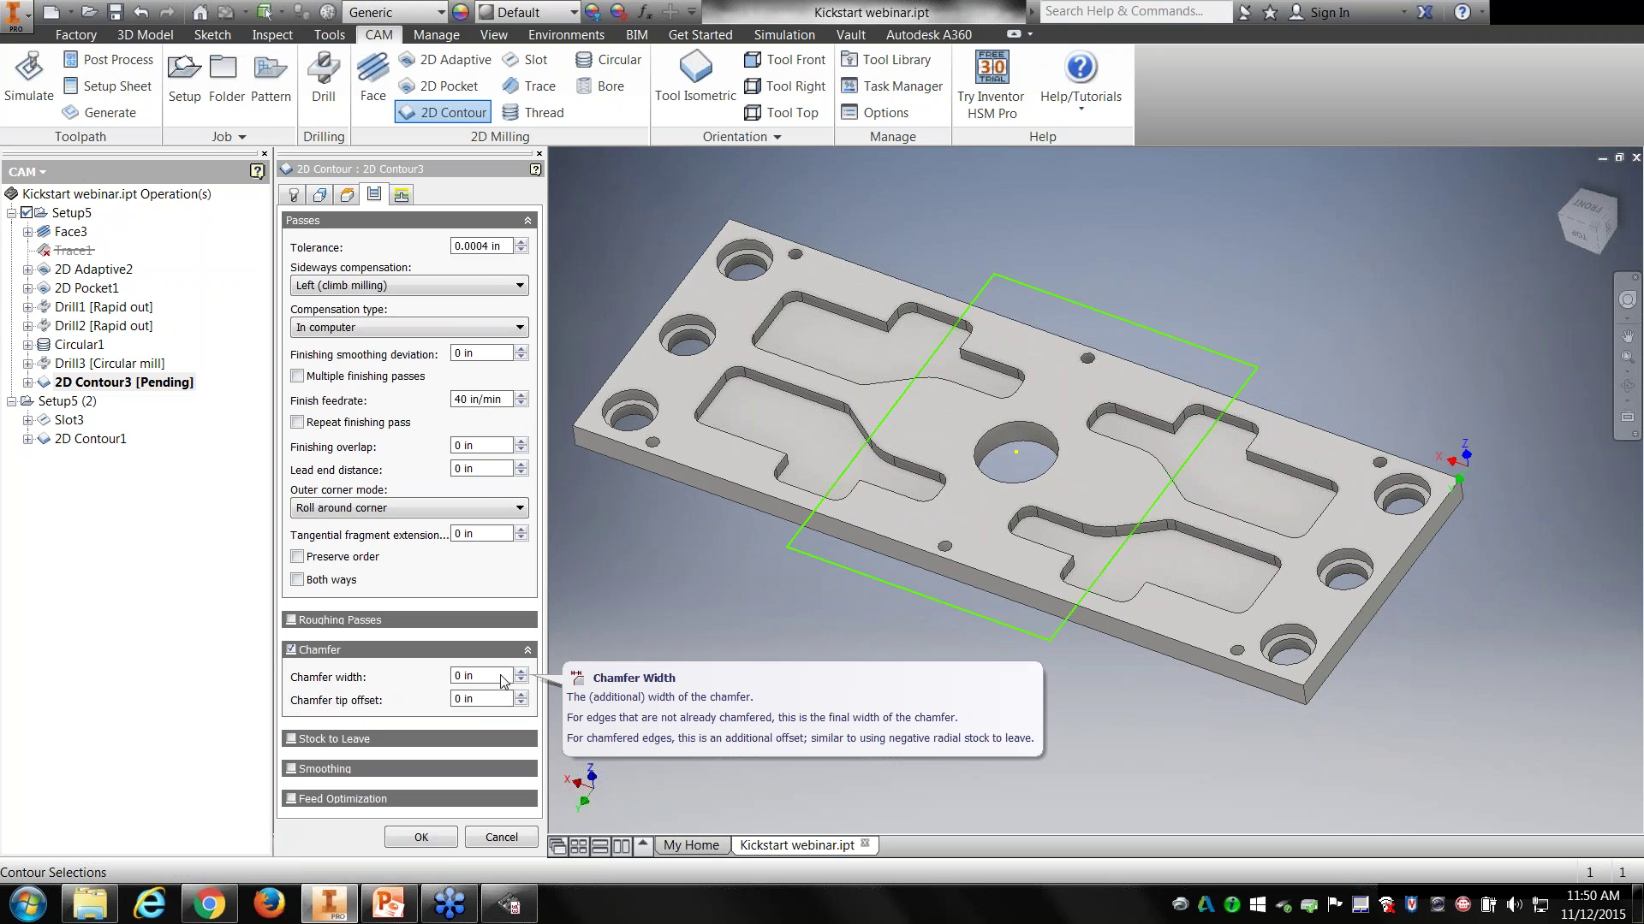
pyautogui.moveTo(497, 712)
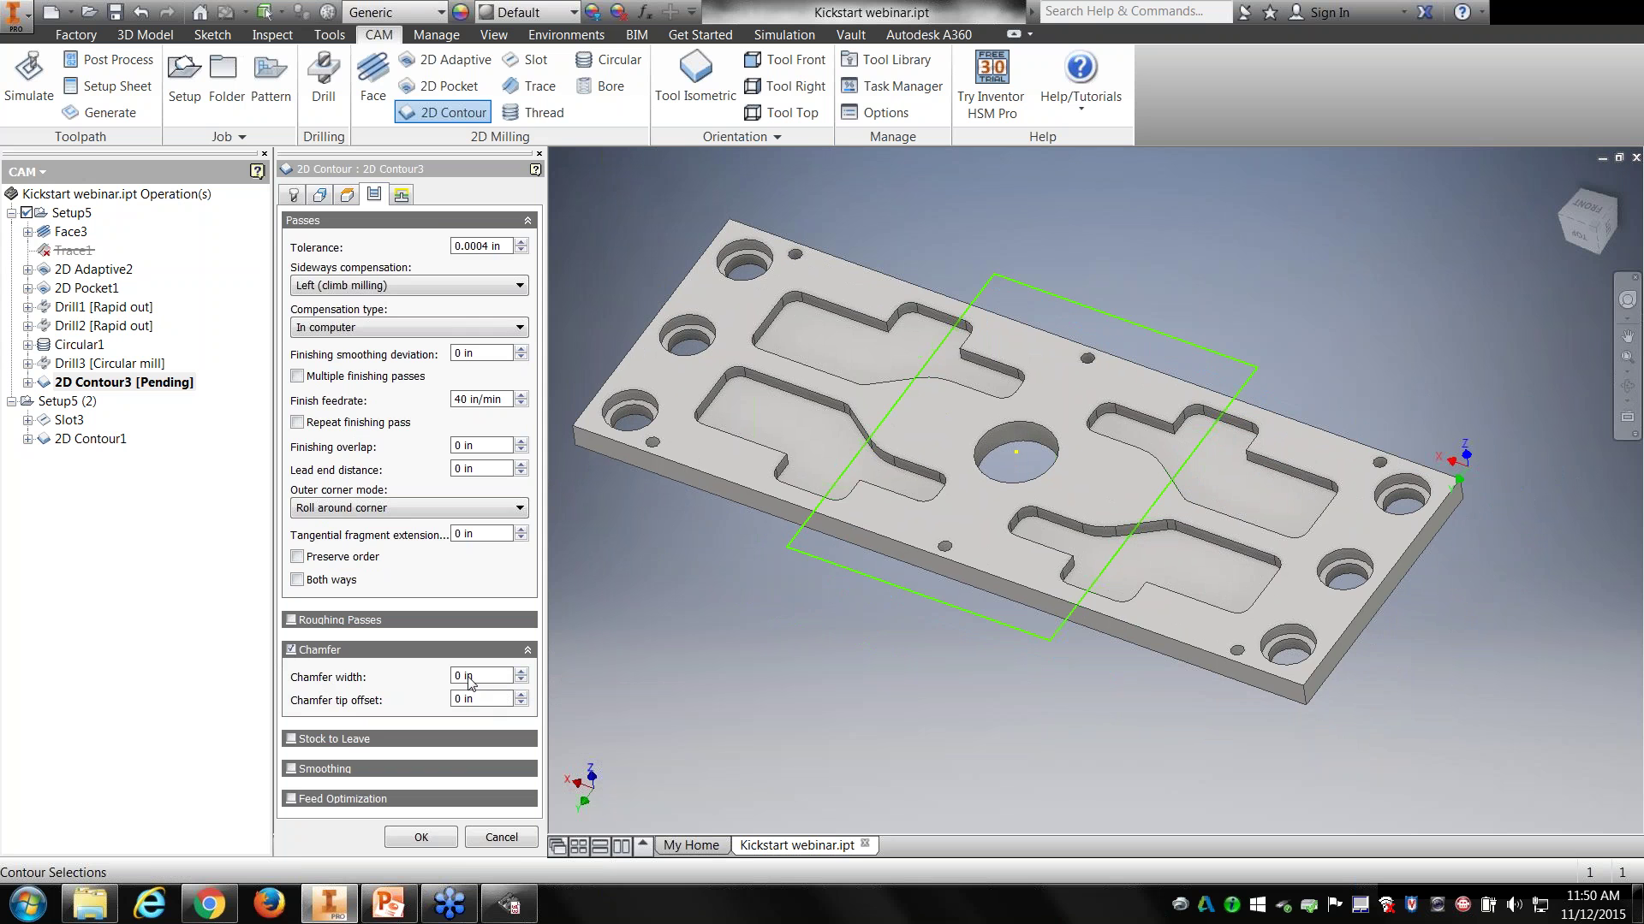
pyautogui.click(501, 837)
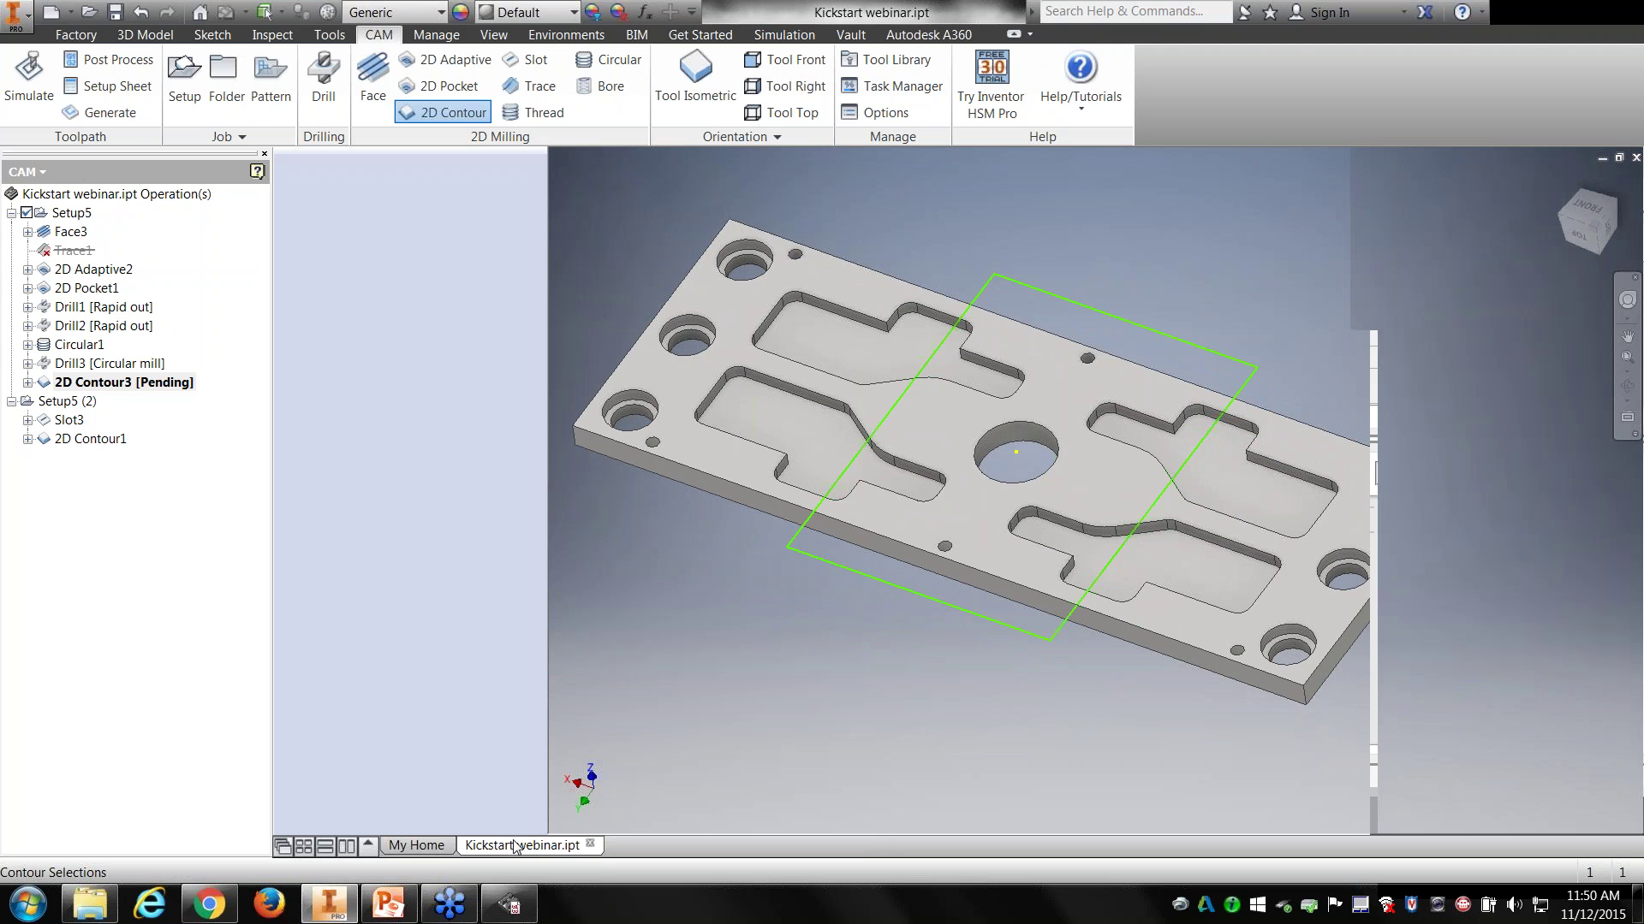
# Step: Chamfer the four outer edges of the plate's top face in the 3D model with a distance of 0.030 in
pyautogui.click(145, 34)
pyautogui.click(533, 59)
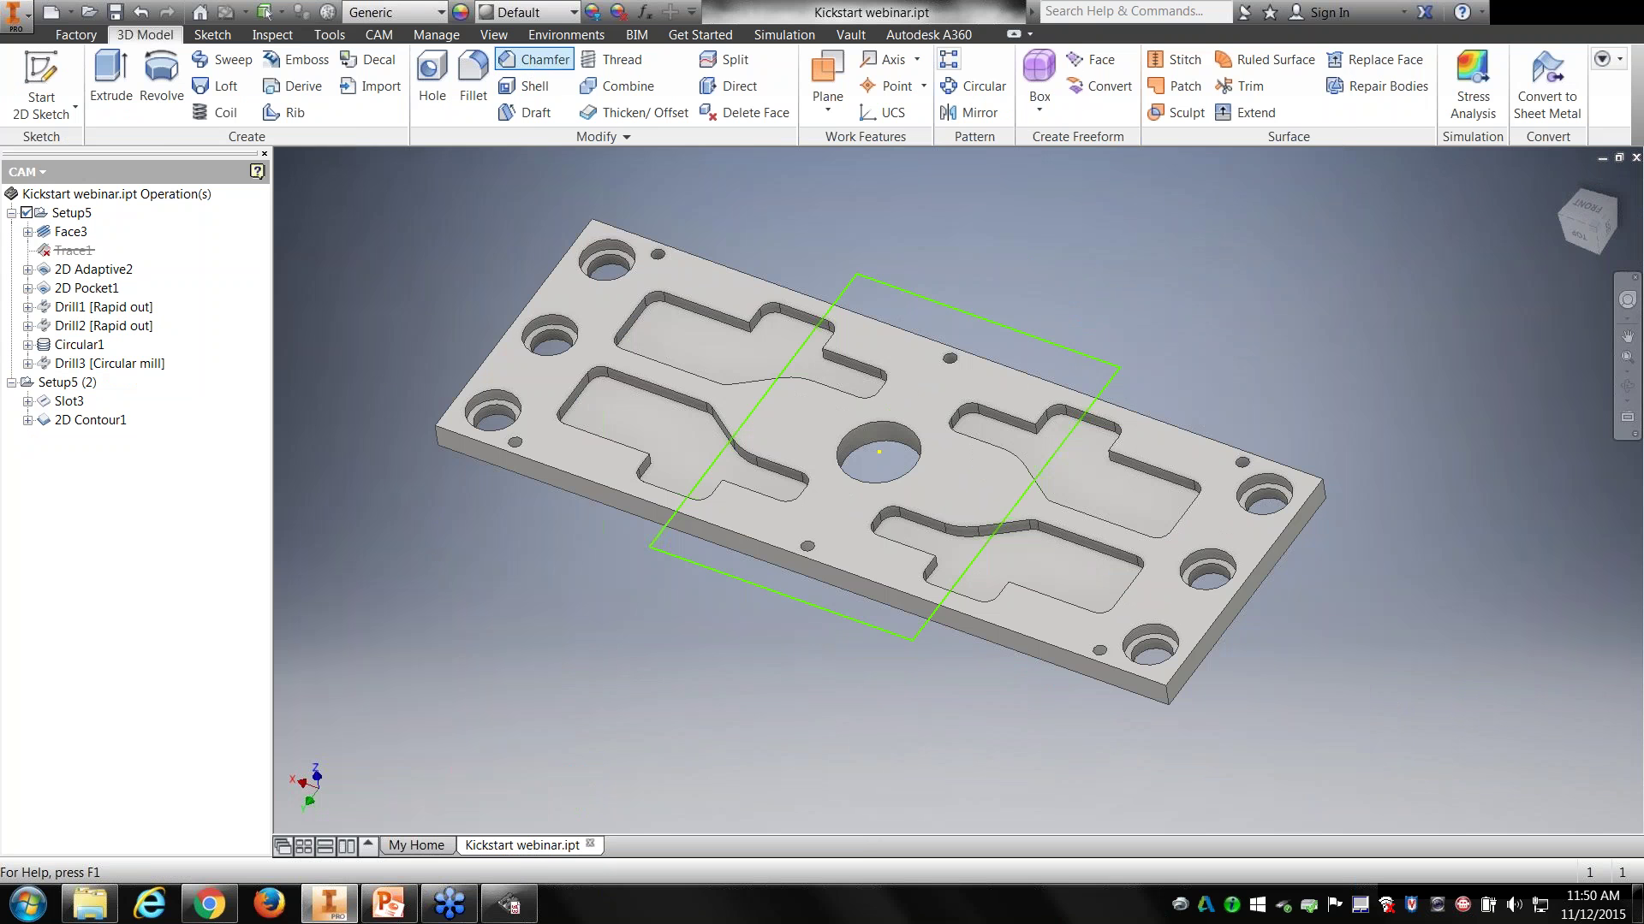
pyautogui.click(567, 467)
pyautogui.click(524, 368)
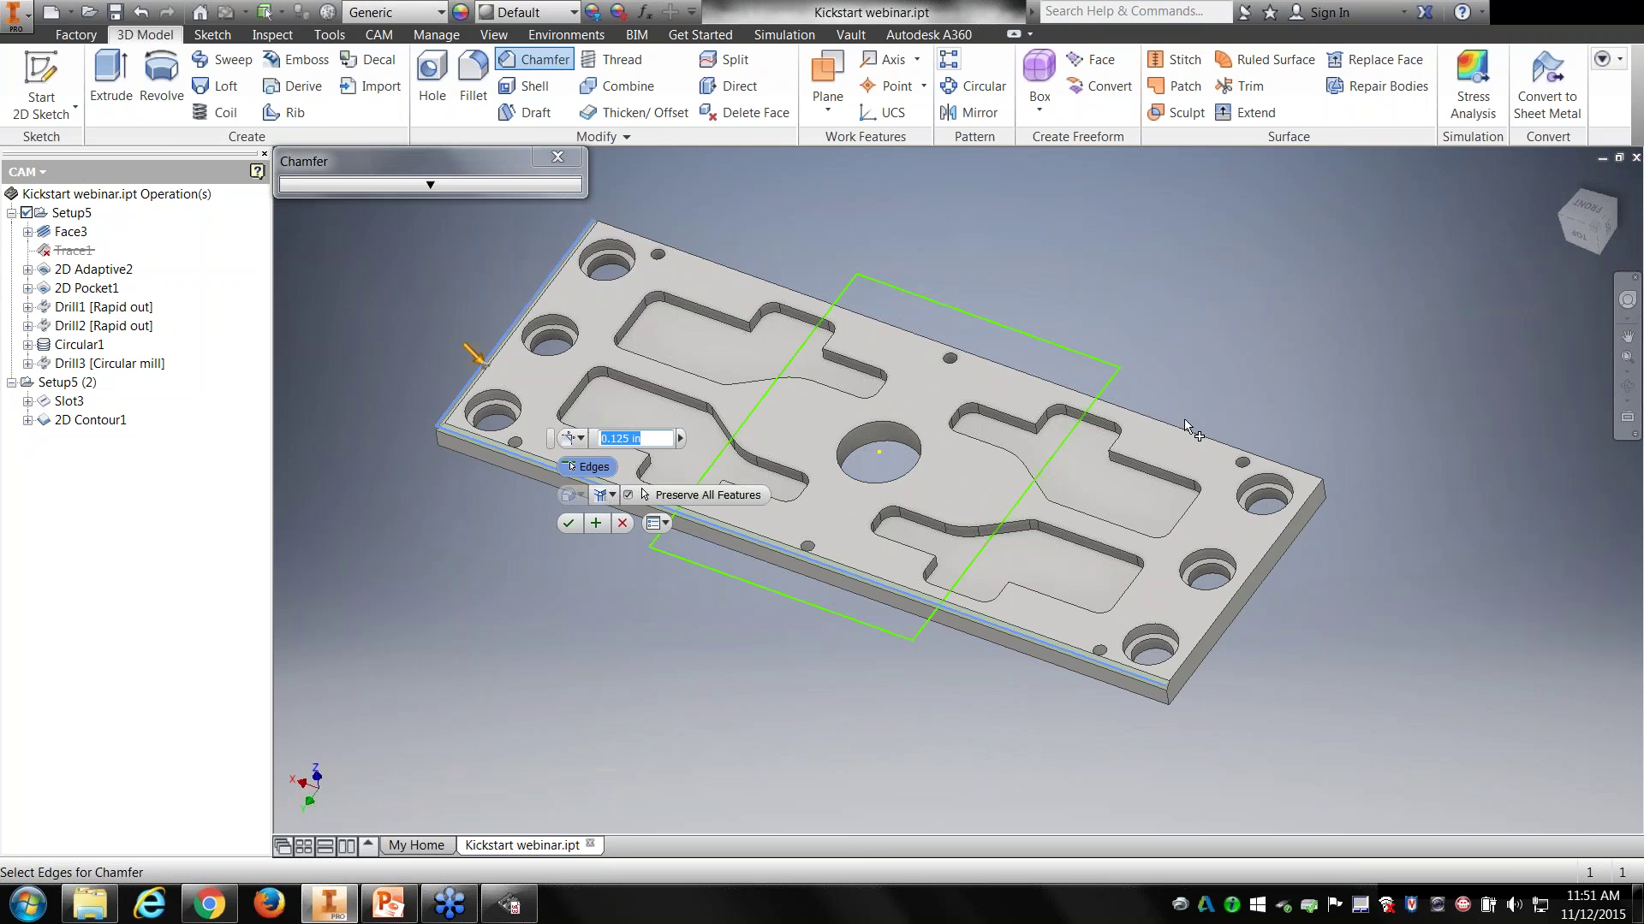
pyautogui.click(1233, 447)
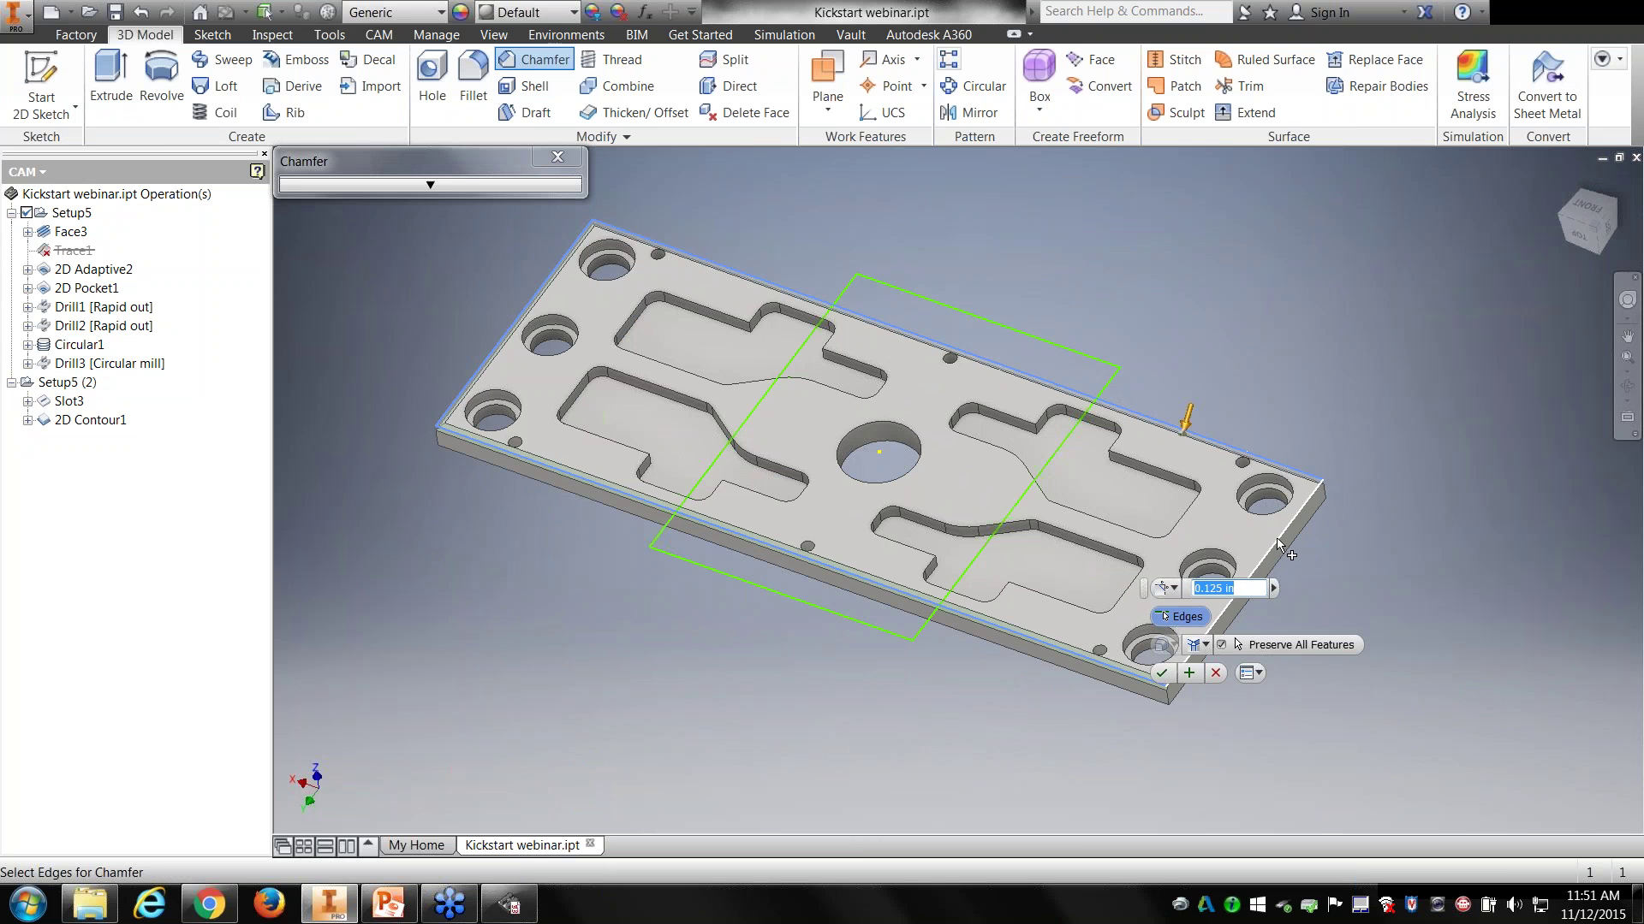
pyautogui.click(1276, 540)
pyautogui.write('0.030')
pyautogui.press('Return')
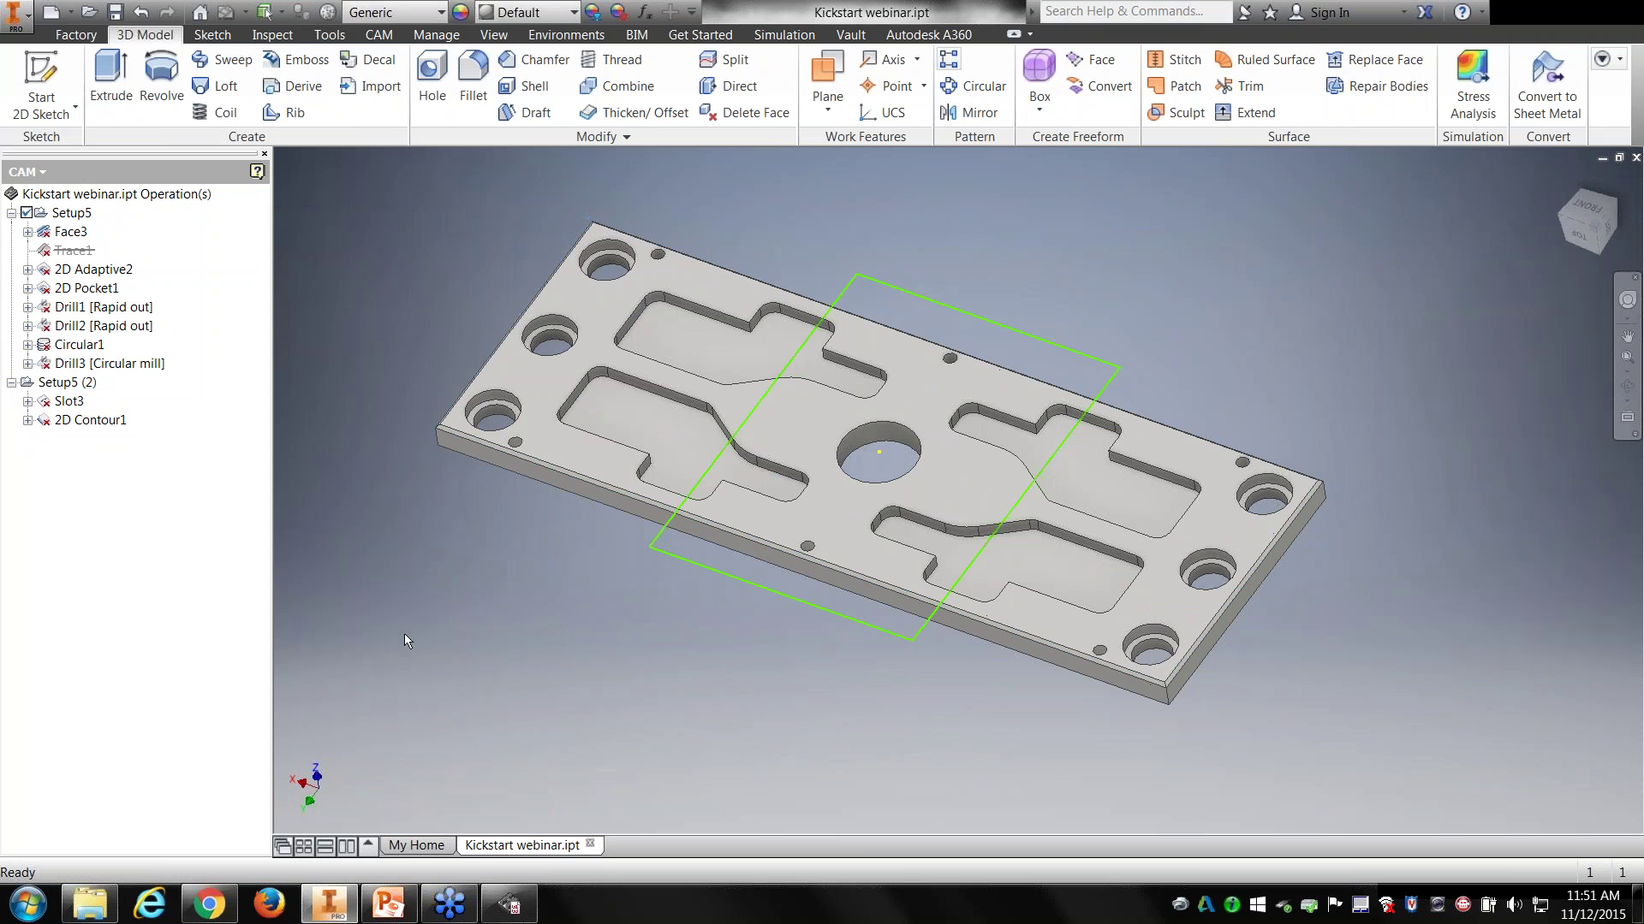
# Step: Create a 2D Contour operation in Setup5 using the document's #50 Ø1/2" 45° chamfer mill
pyautogui.click(381, 35)
pyautogui.click(443, 114)
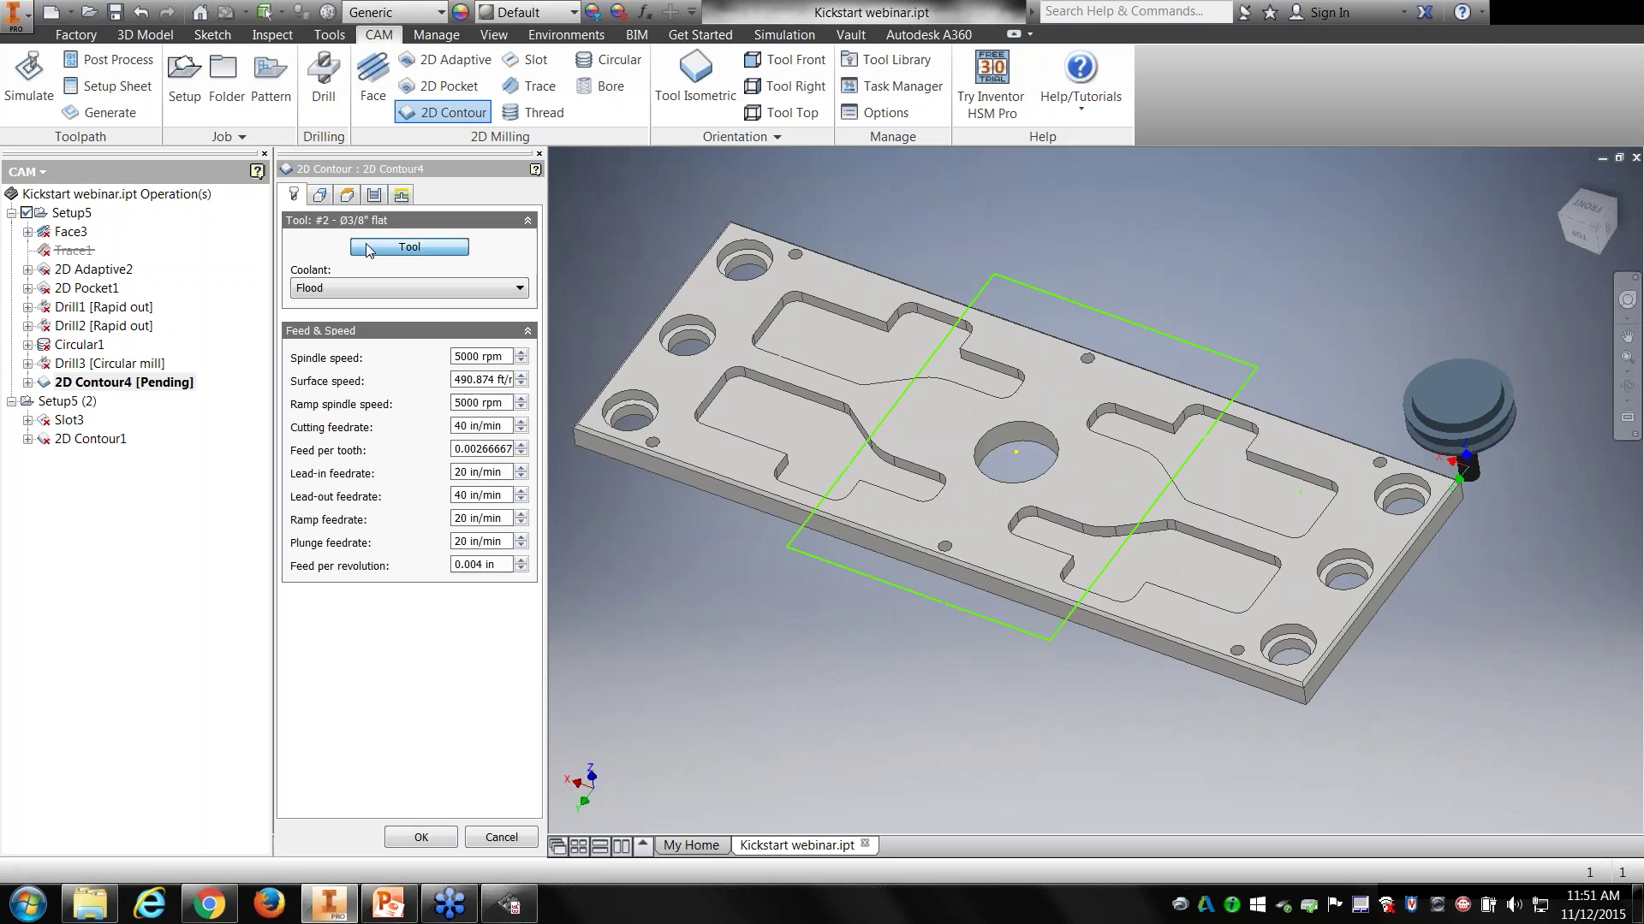
pyautogui.click(367, 245)
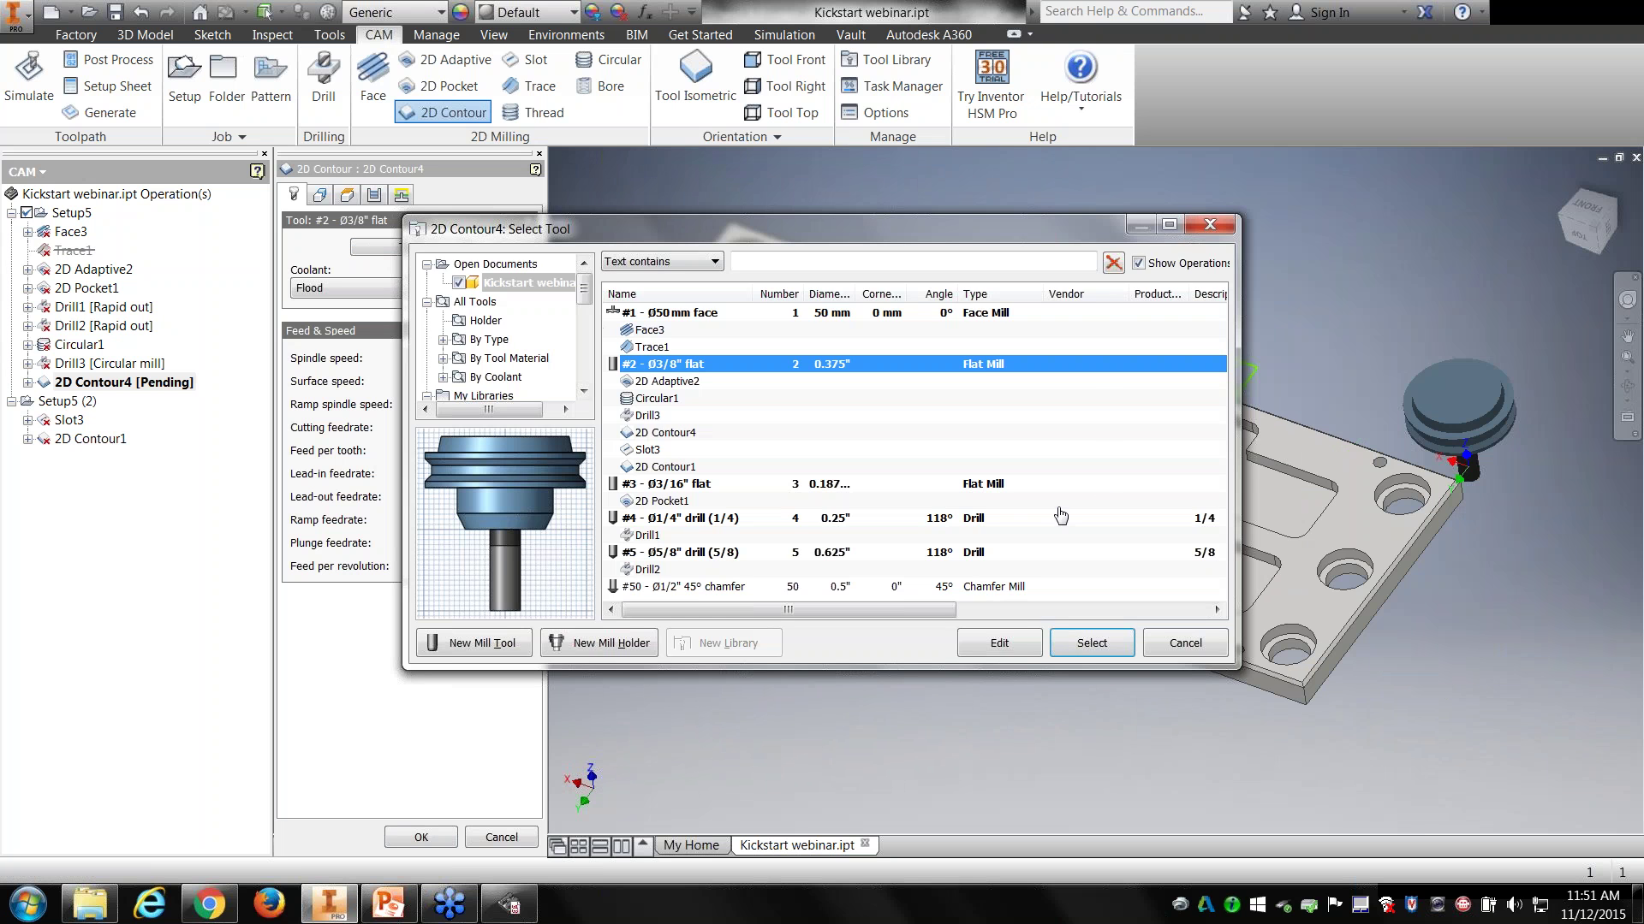
pyautogui.click(684, 586)
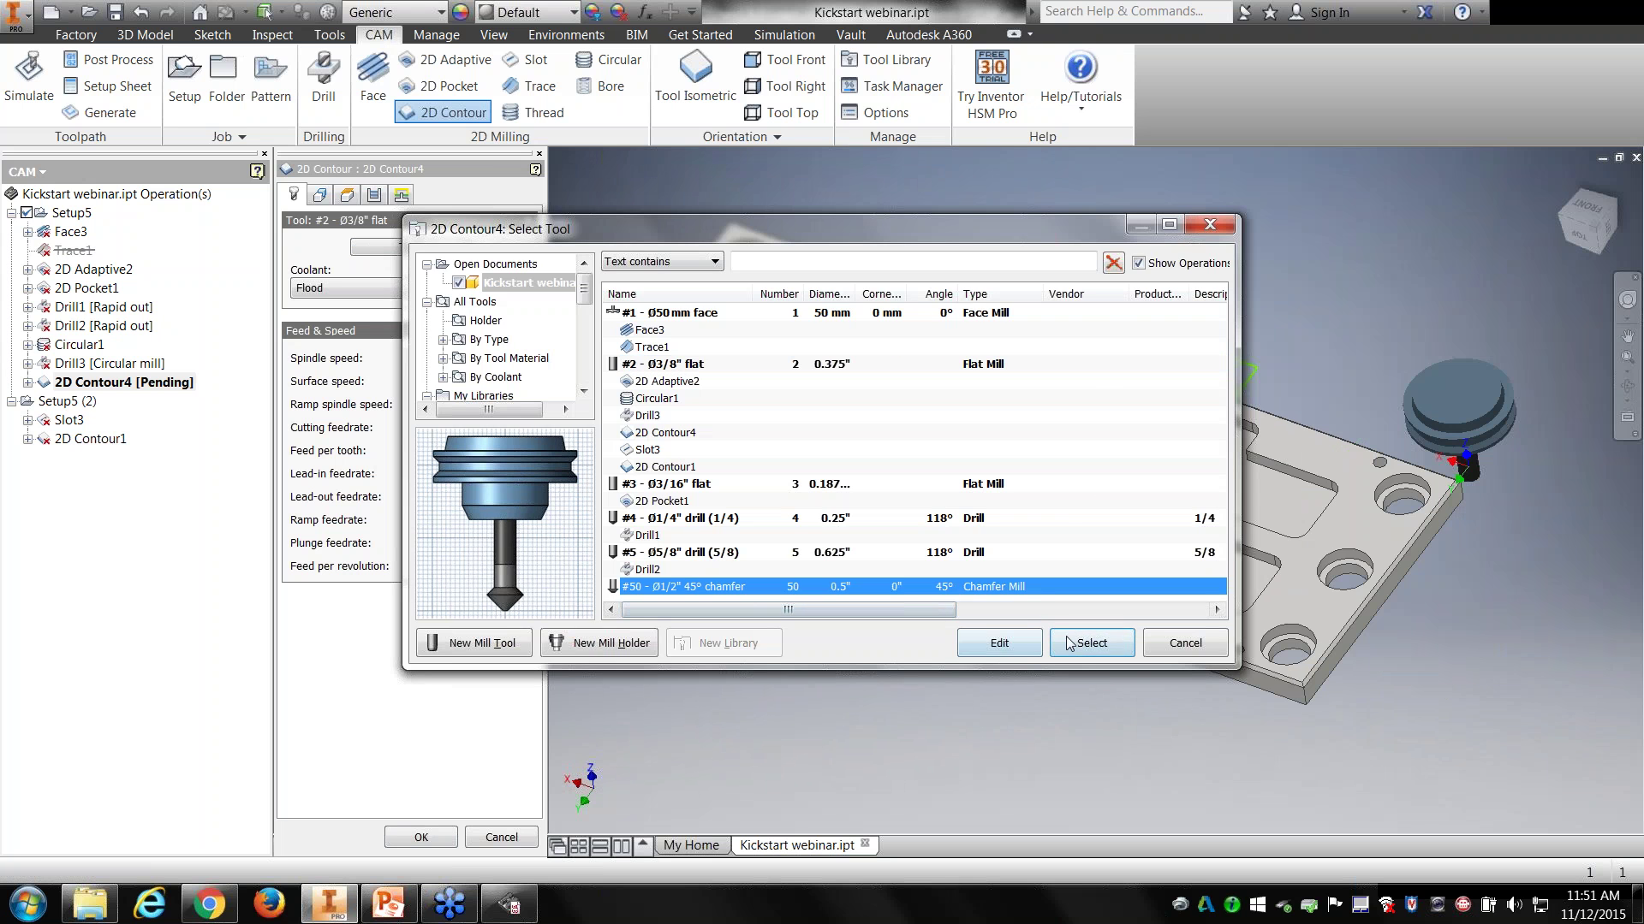
pyautogui.click(1091, 643)
# Step: Select the lower edge loop of the plate's outer chamfer as the contour geometry
pyautogui.scroll(5, 1288, 706)
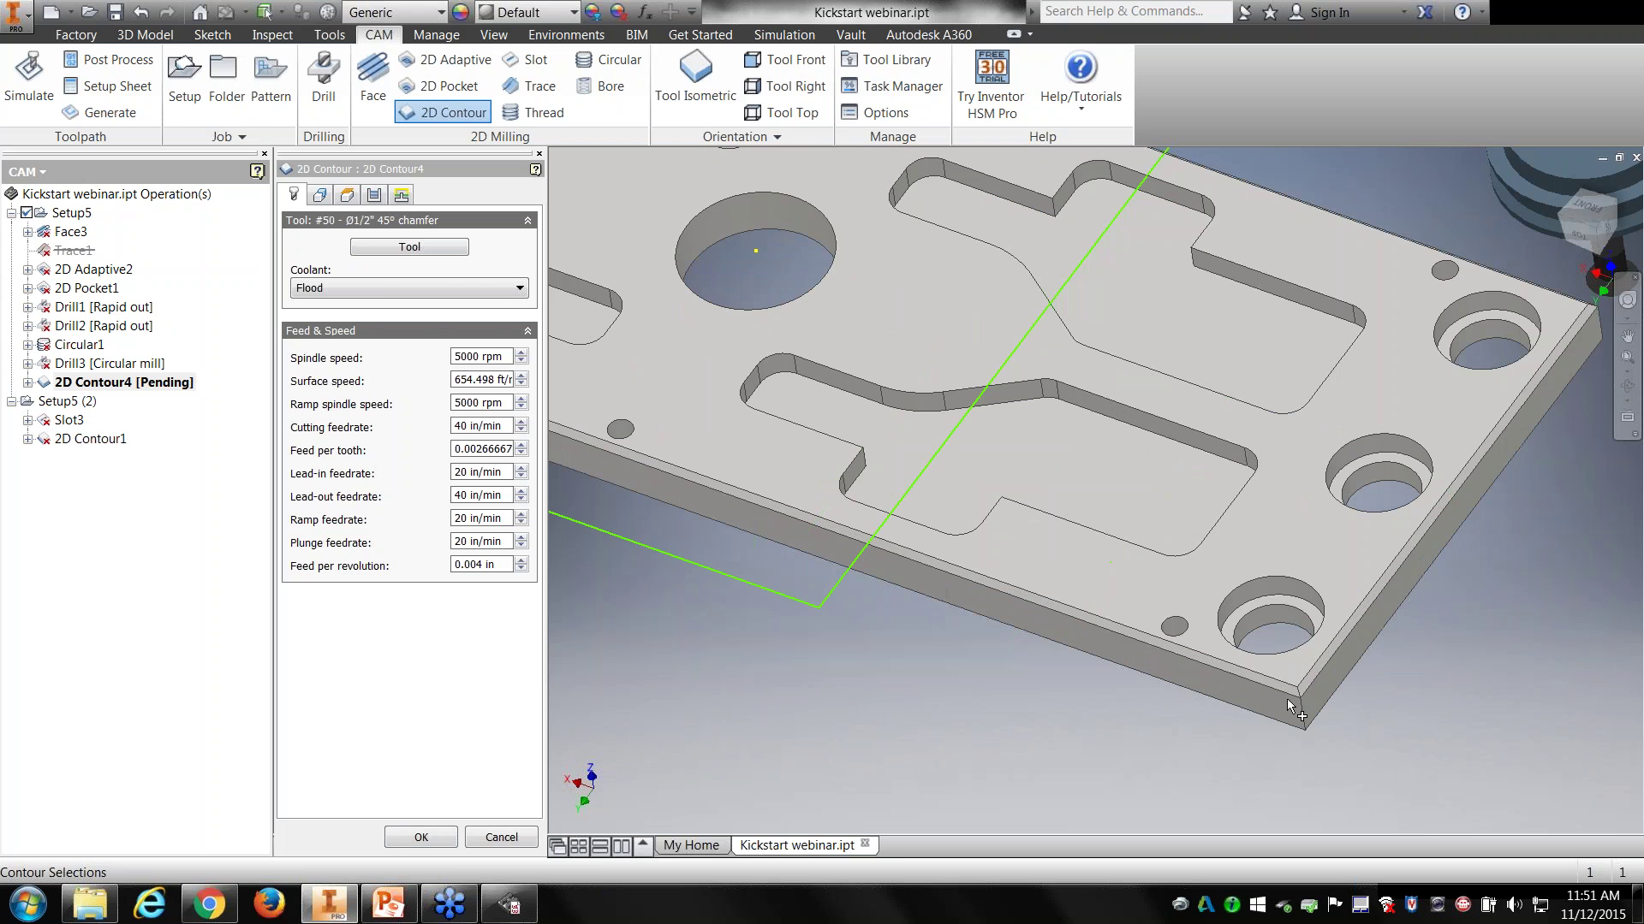
pyautogui.click(1286, 692)
pyautogui.scroll(-2, 1286, 691)
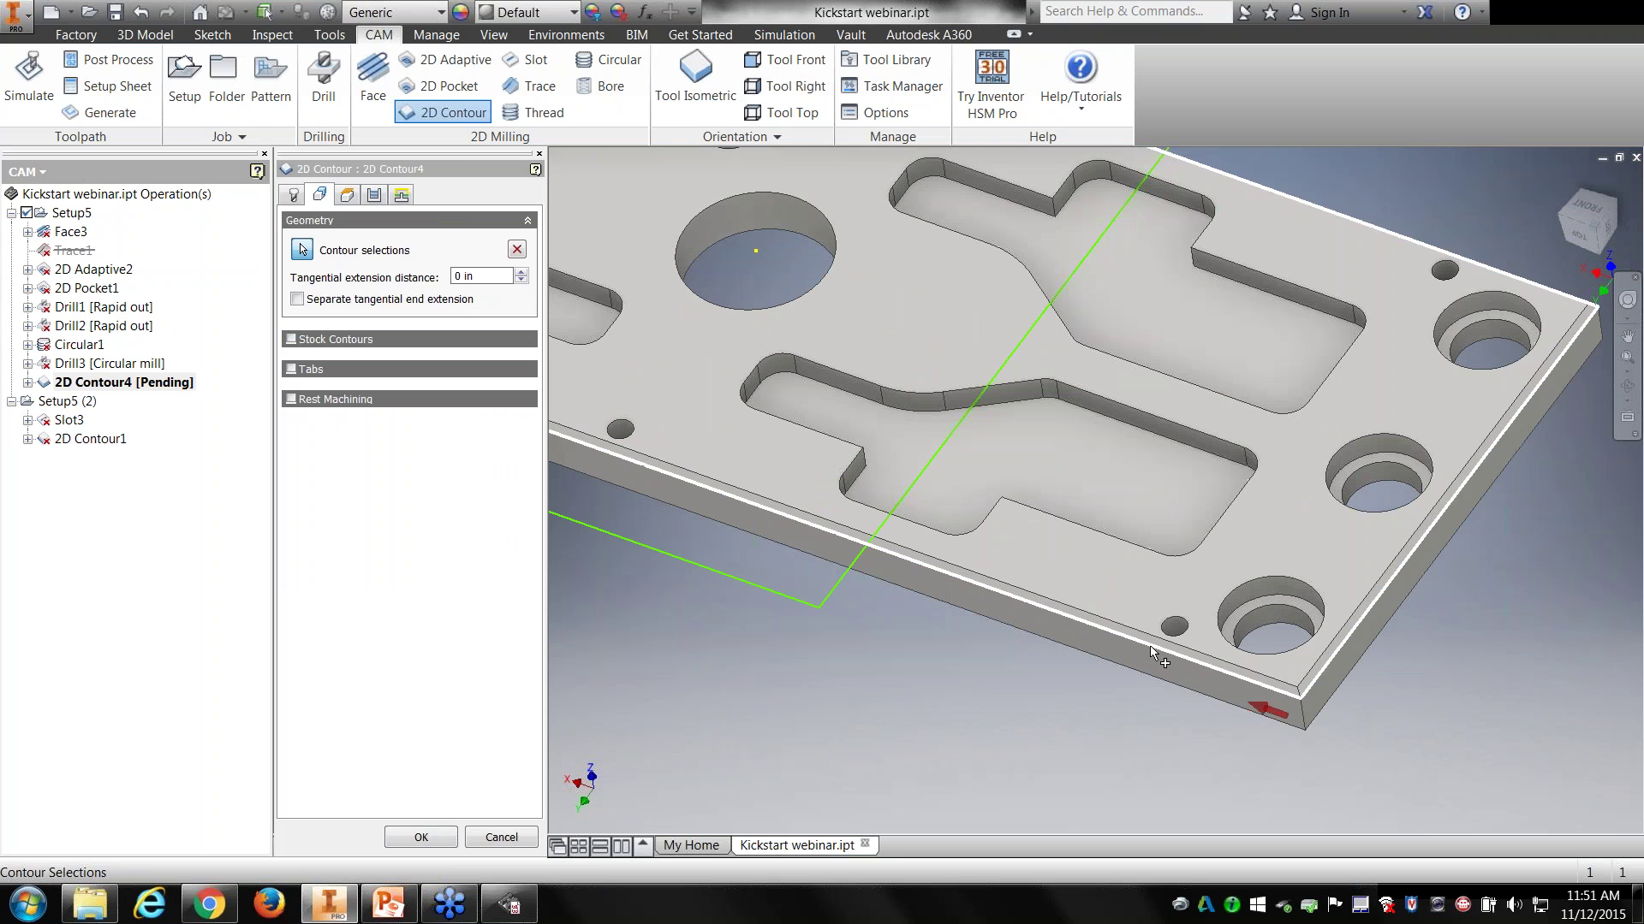
pyautogui.scroll(-3, 1225, 666)
pyautogui.moveTo(1226, 666); pyautogui.dragTo(1080, 684, button='middle')
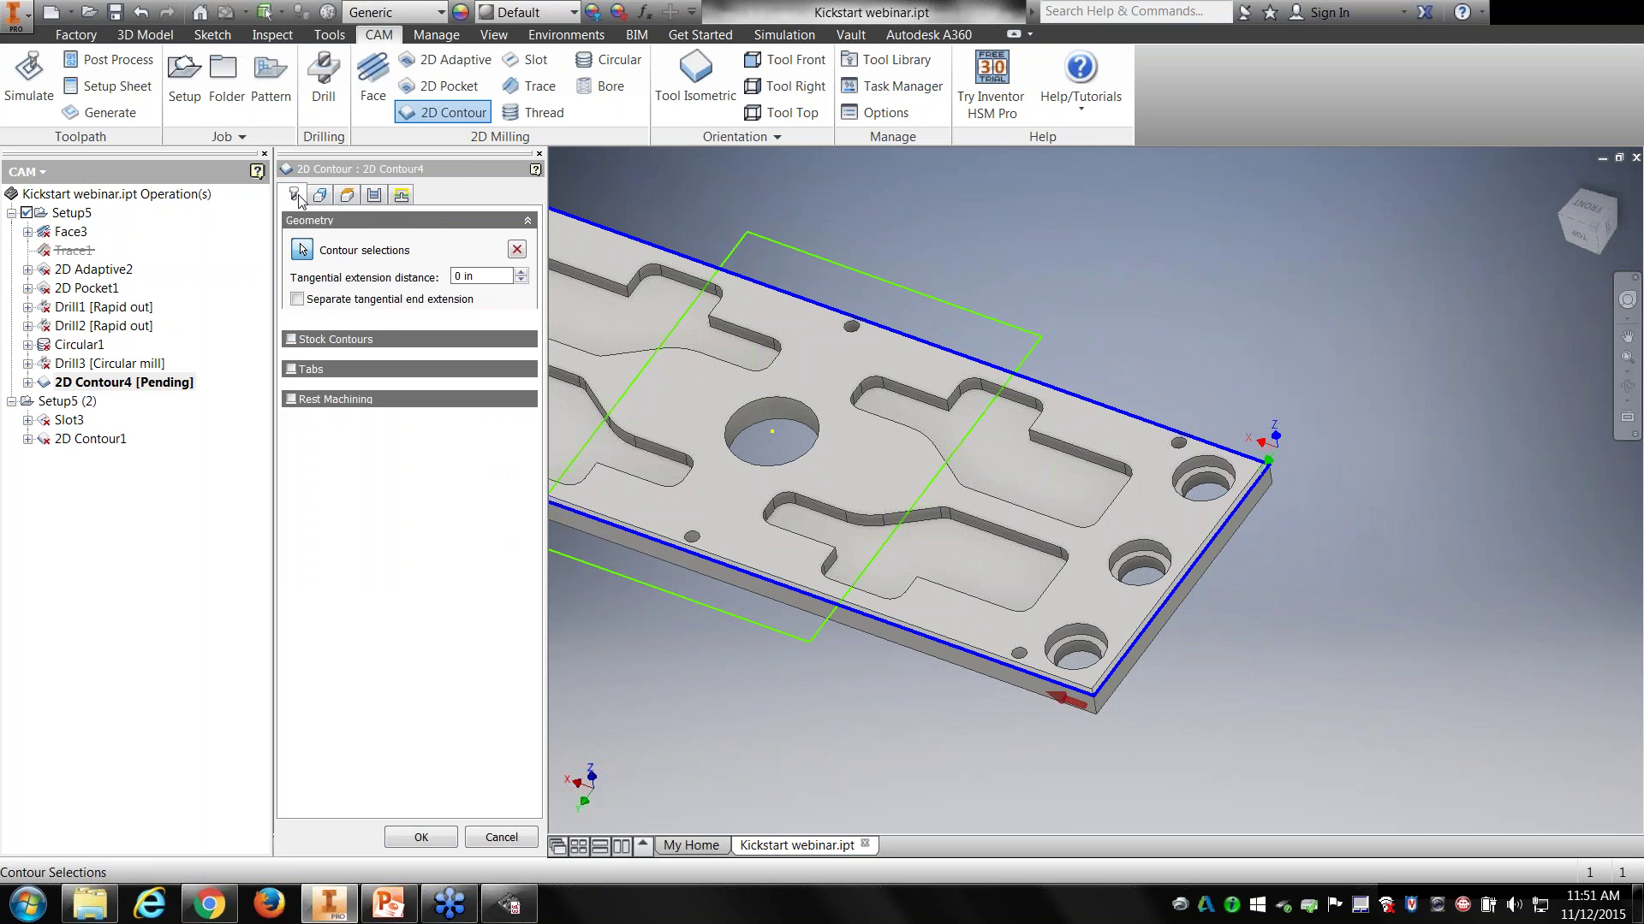
# Step: Check the chamfer mill's tip shape, set the new contour's chamfer tip offset to 0.05 in, and generate the toolpath
pyautogui.click(299, 197)
pyautogui.click(409, 247)
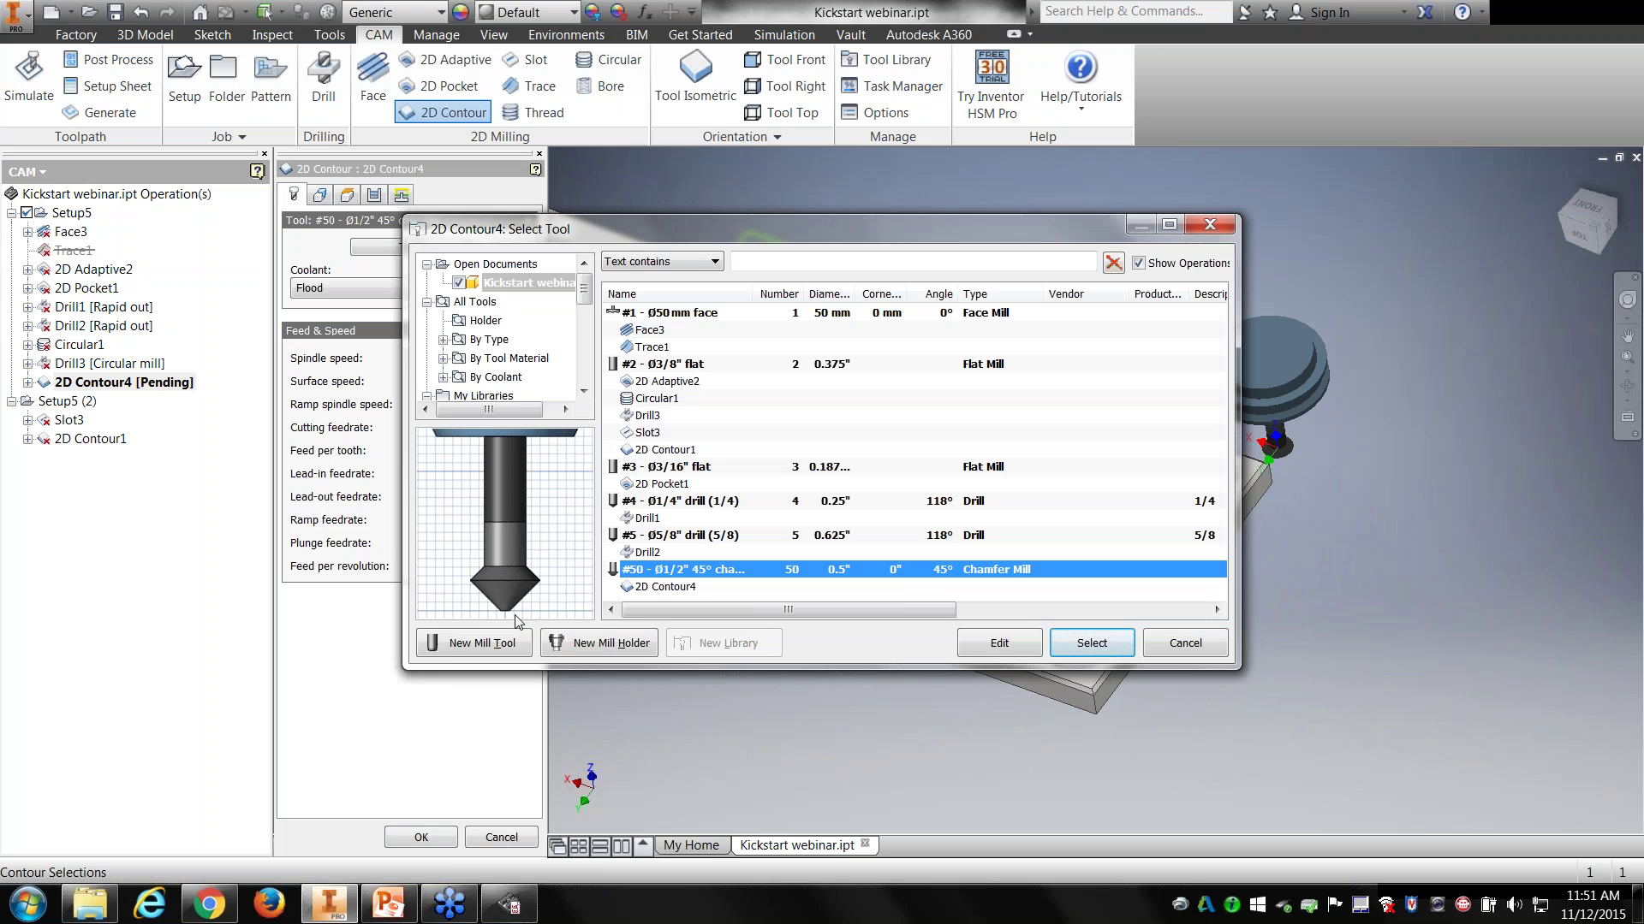
pyautogui.click(1180, 649)
pyautogui.click(374, 195)
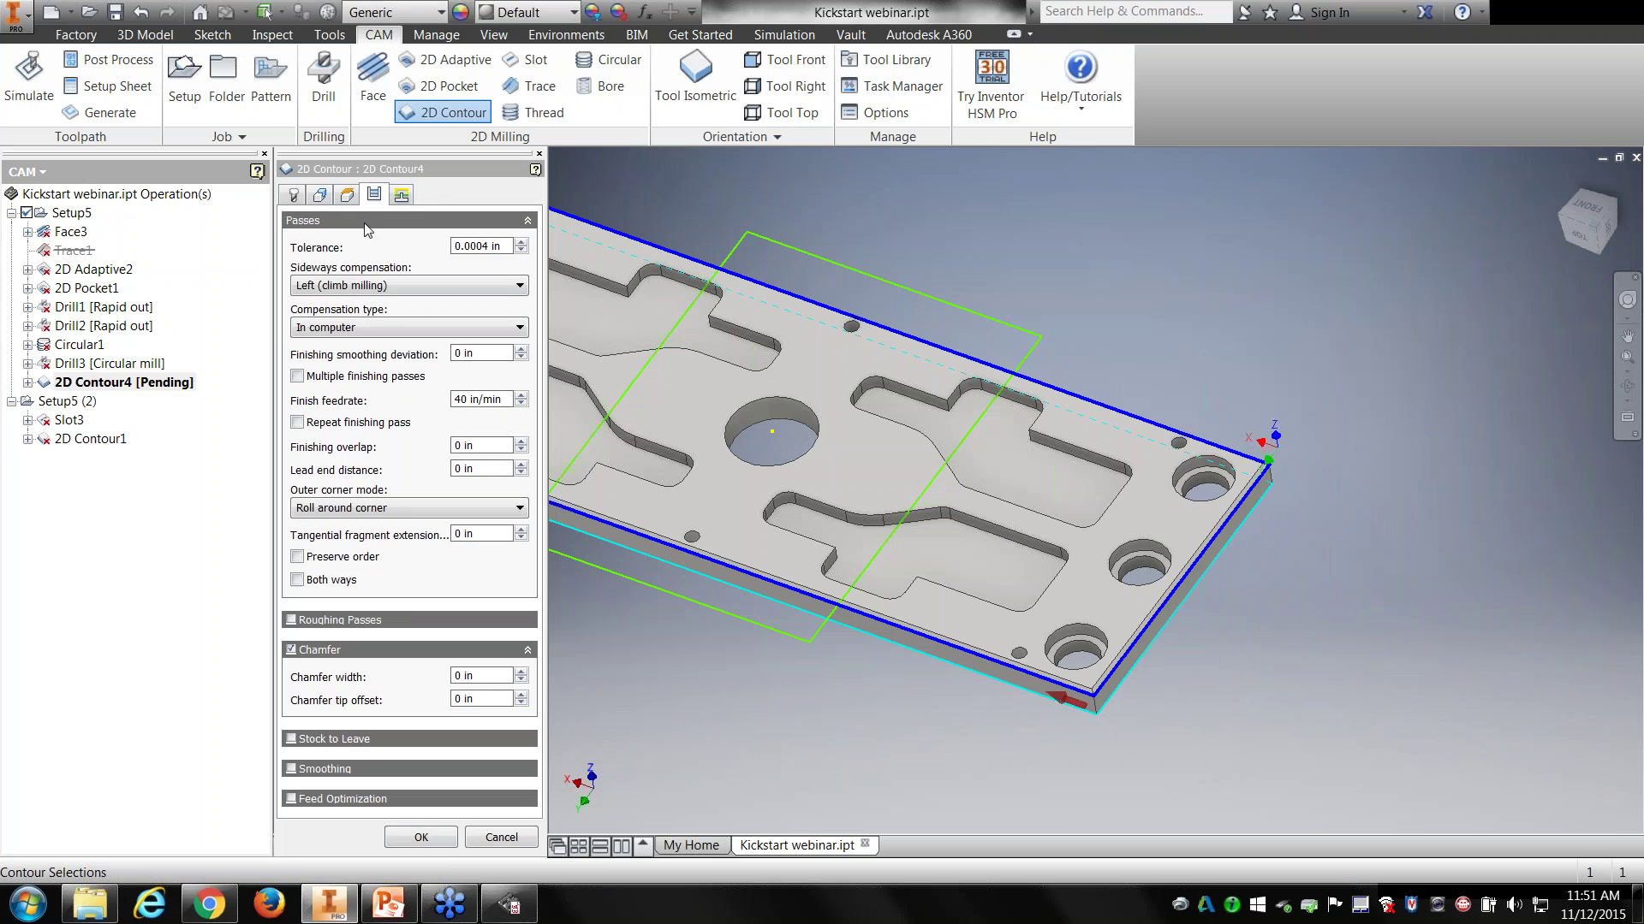
pyautogui.click(484, 700)
pyautogui.write('.05')
pyautogui.press('Return')
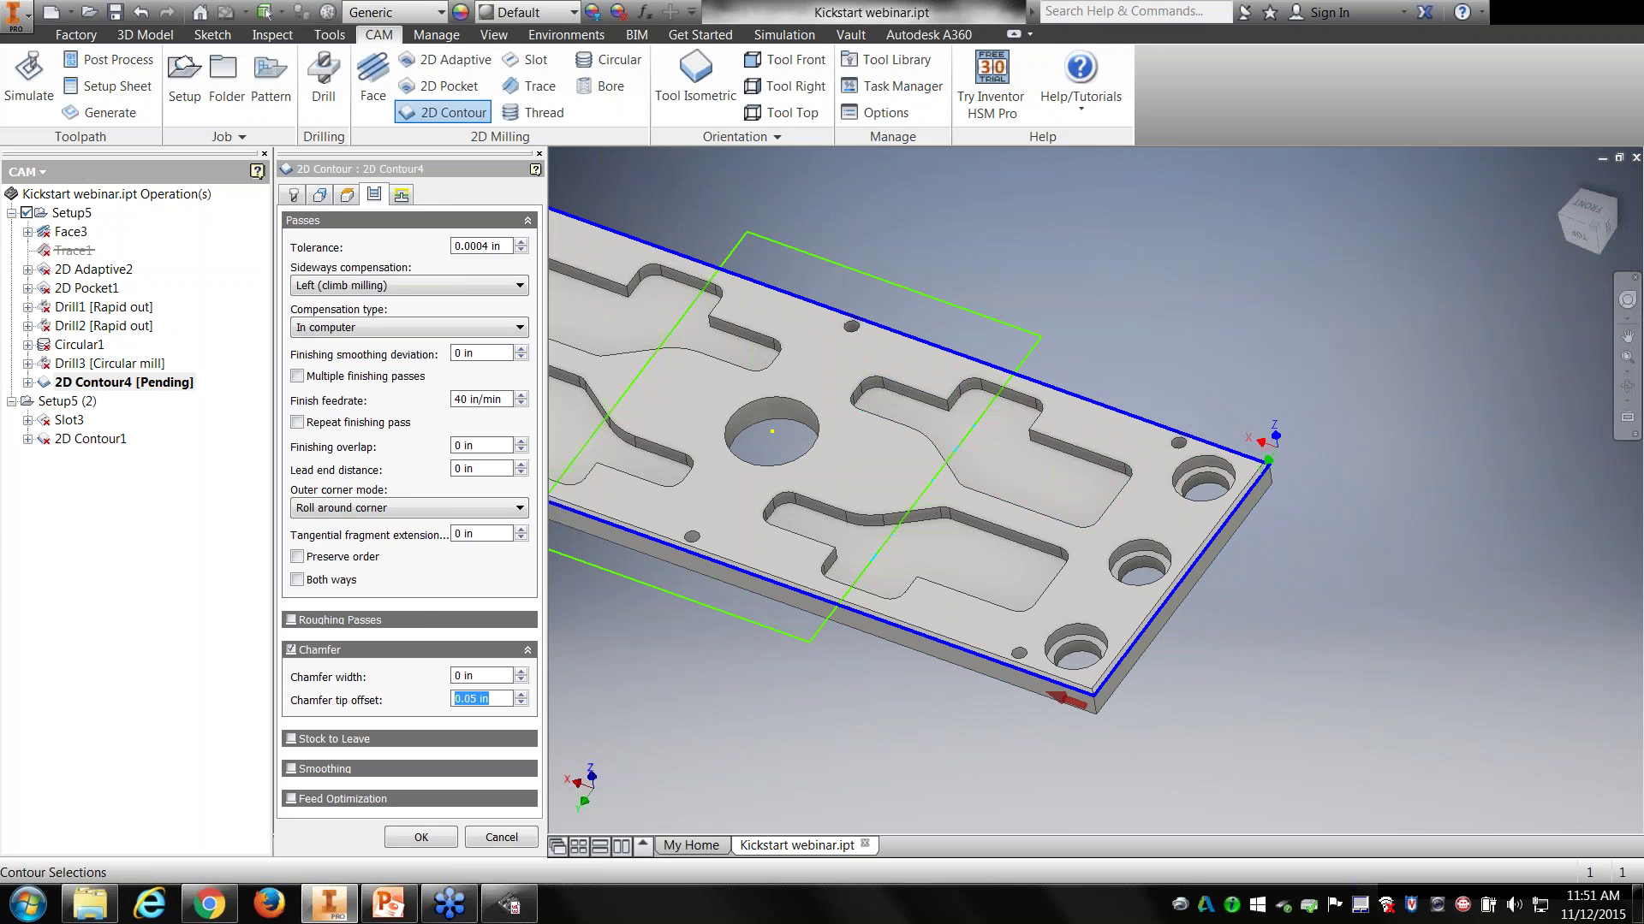
pyautogui.click(425, 839)
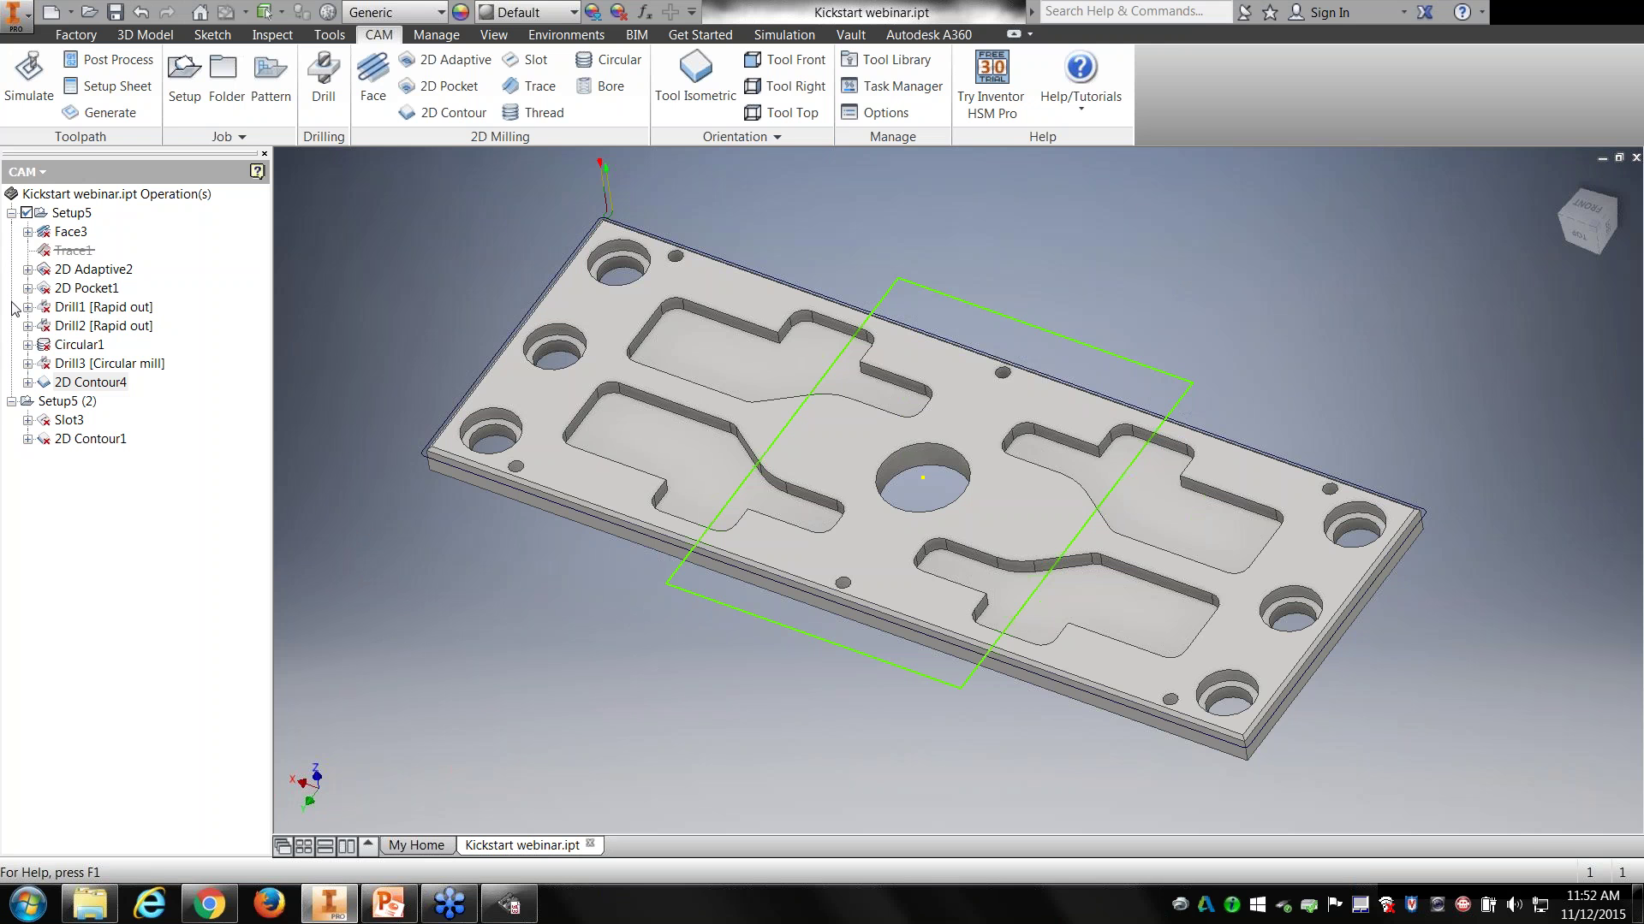
# Step: Open the 2D Contour1 operation of Setup5 (2) for editing and show its linking settings
pyautogui.rightClick(104, 390)
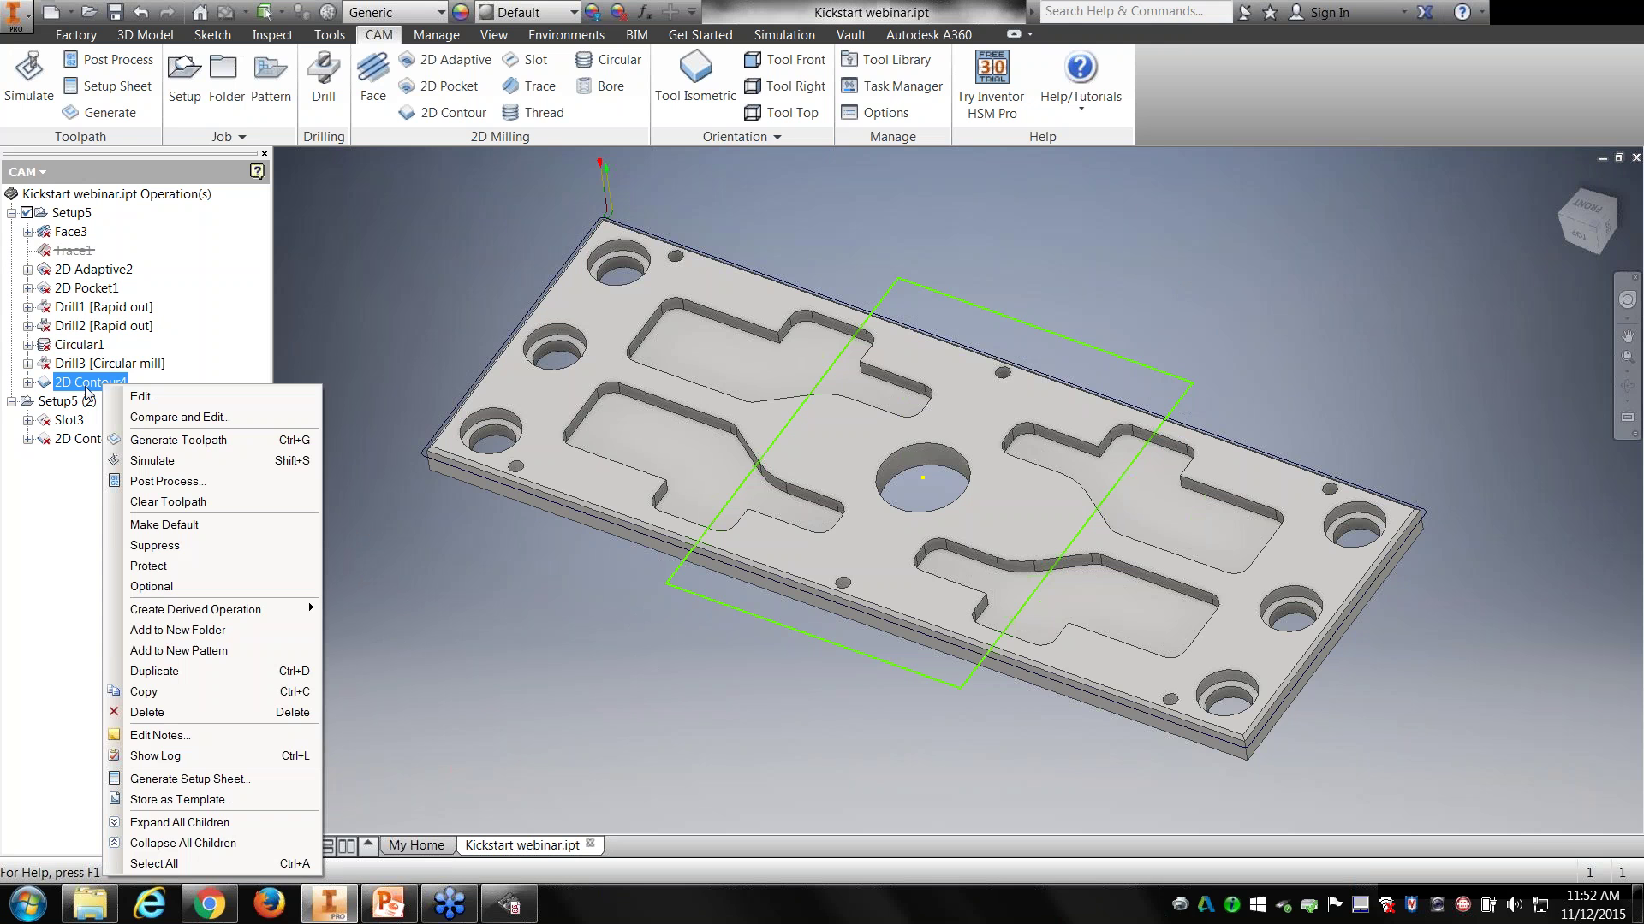
pyautogui.click(90, 438)
pyautogui.rightClick(96, 438)
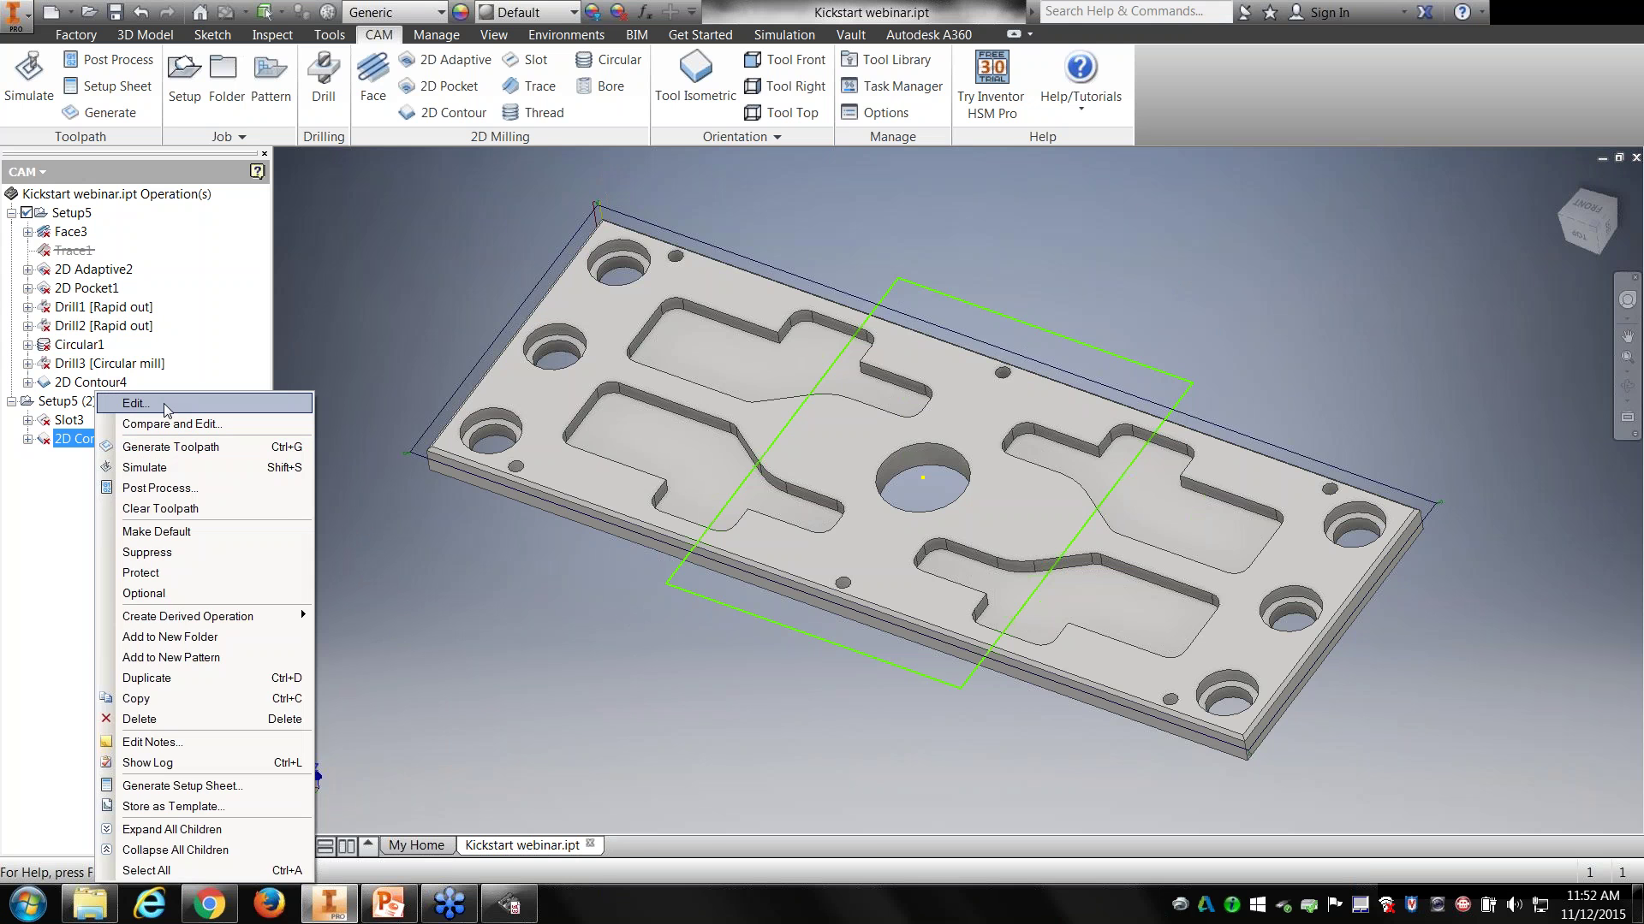
pyautogui.click(165, 409)
pyautogui.keyDown('shift'); pyautogui.moveTo(956, 617); pyautogui.dragTo(1002, 428, button='middle'); pyautogui.keyUp('shift')
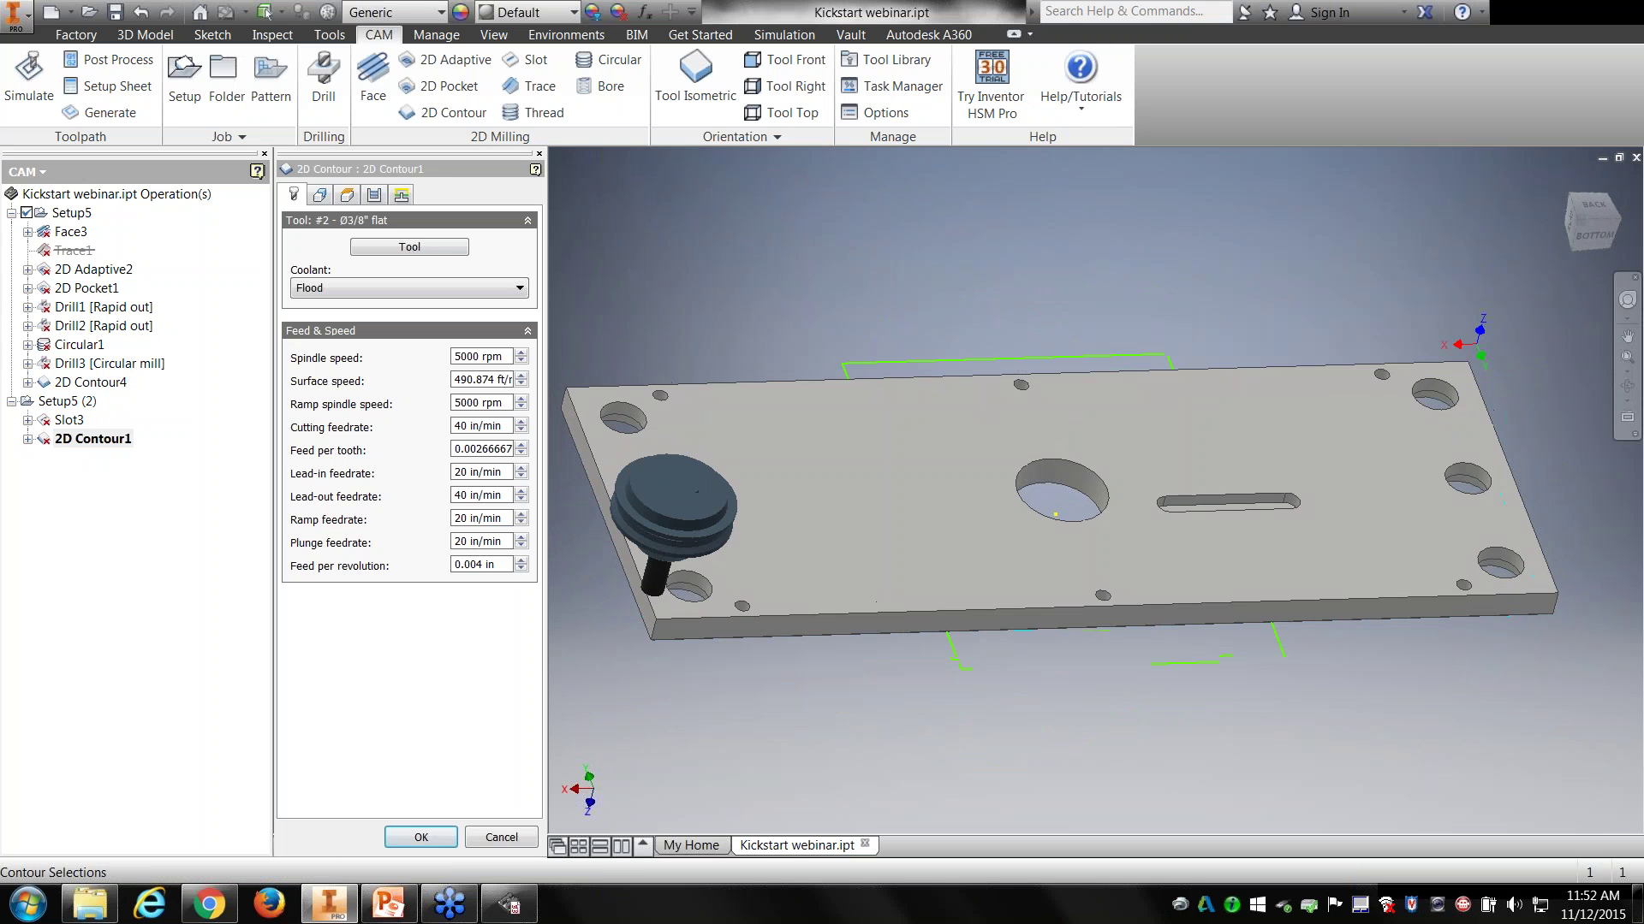
pyautogui.click(402, 194)
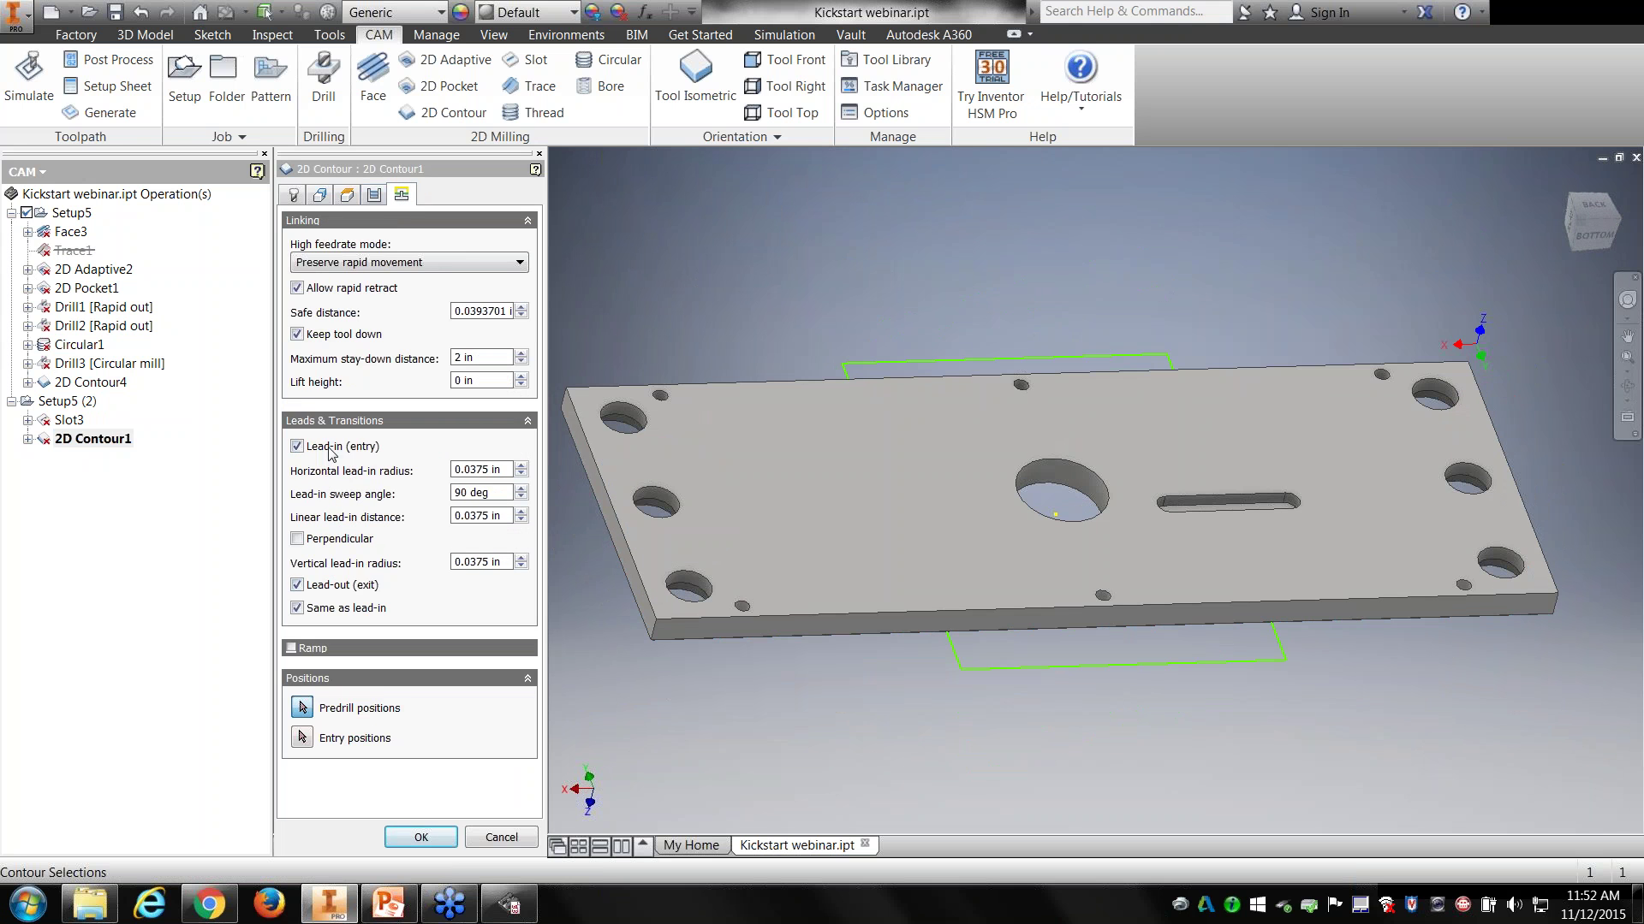
# Step: Examine the contour's lead-in, entry position and separate lead-out settings, keeping the lead-out the same as the lead-in
pyautogui.moveTo(332, 454)
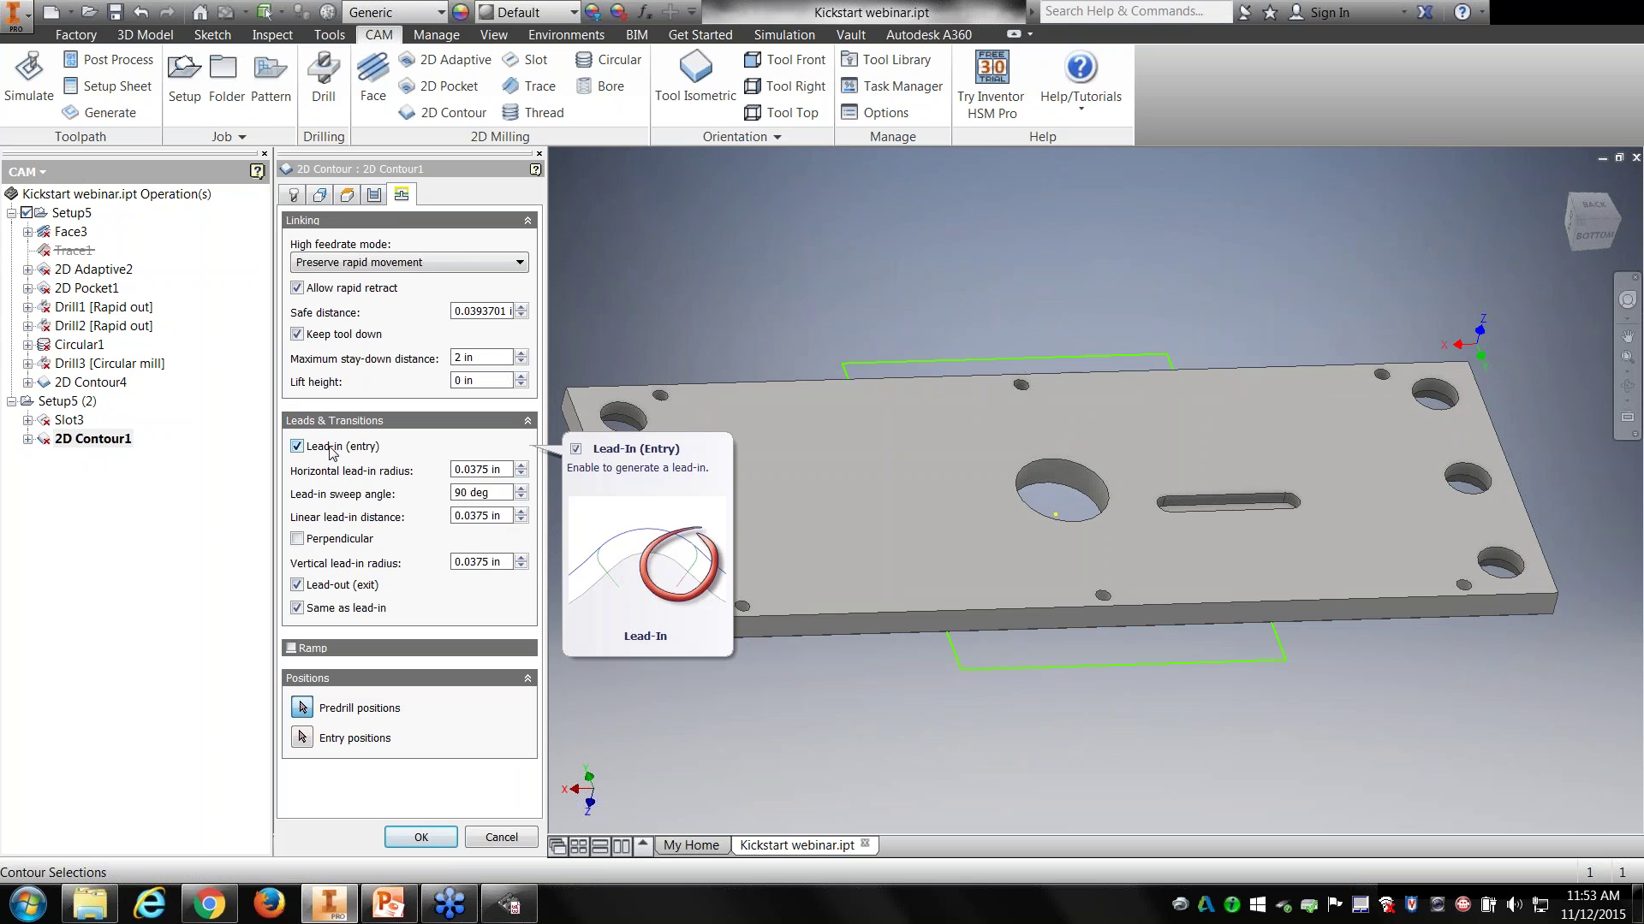
pyautogui.moveTo(677, 661); pyautogui.dragTo(772, 537, button='middle')
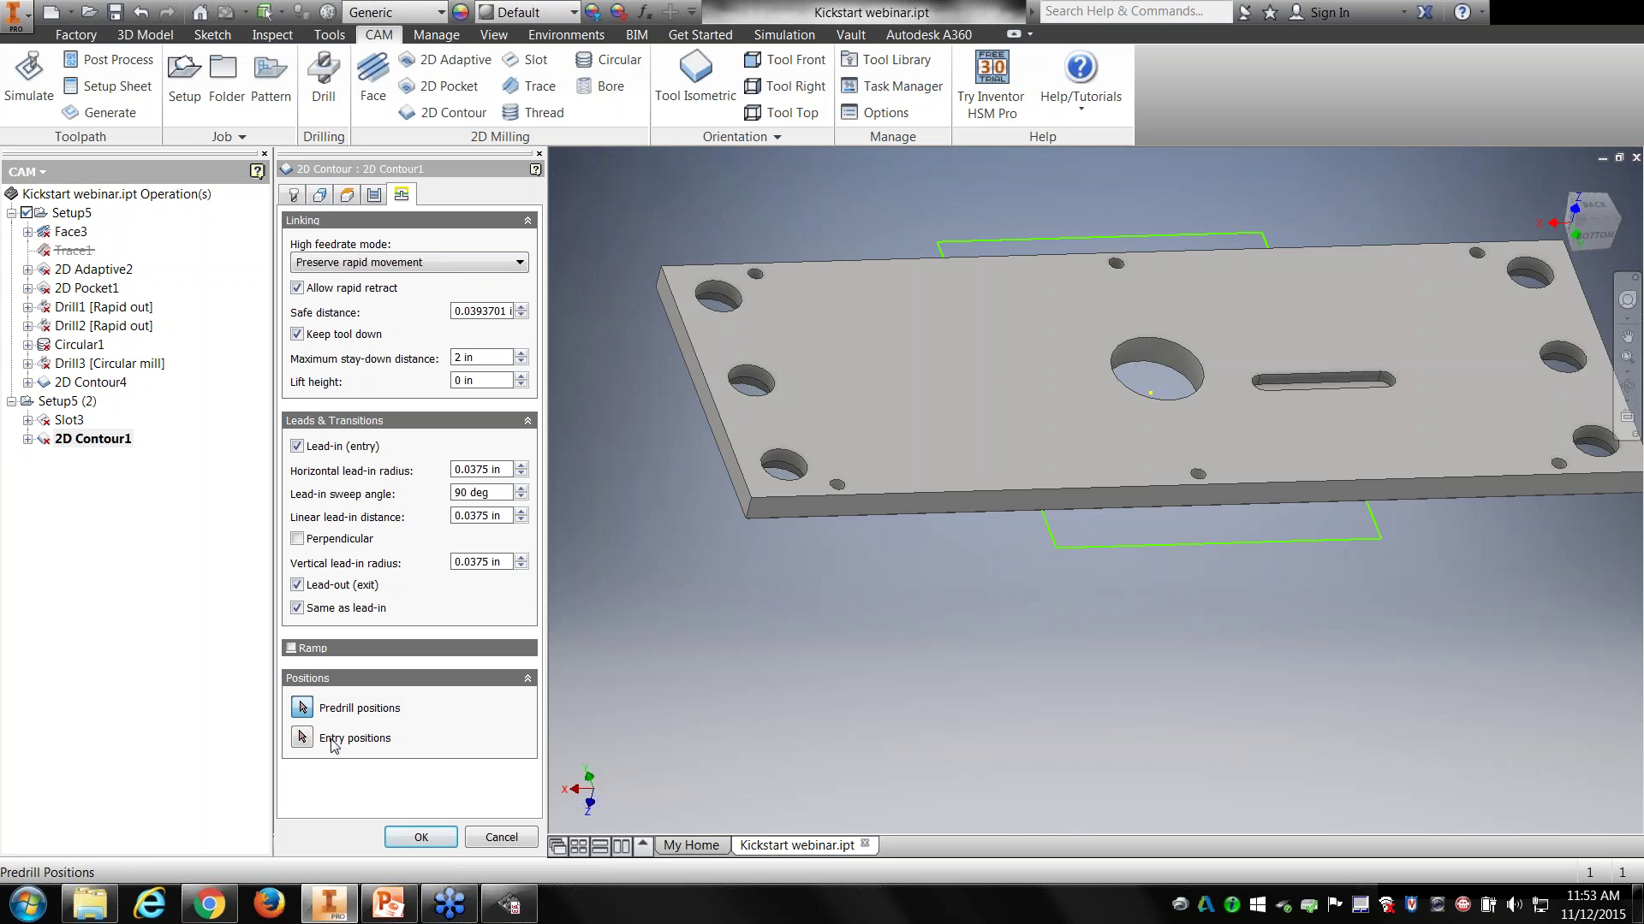
pyautogui.click(303, 738)
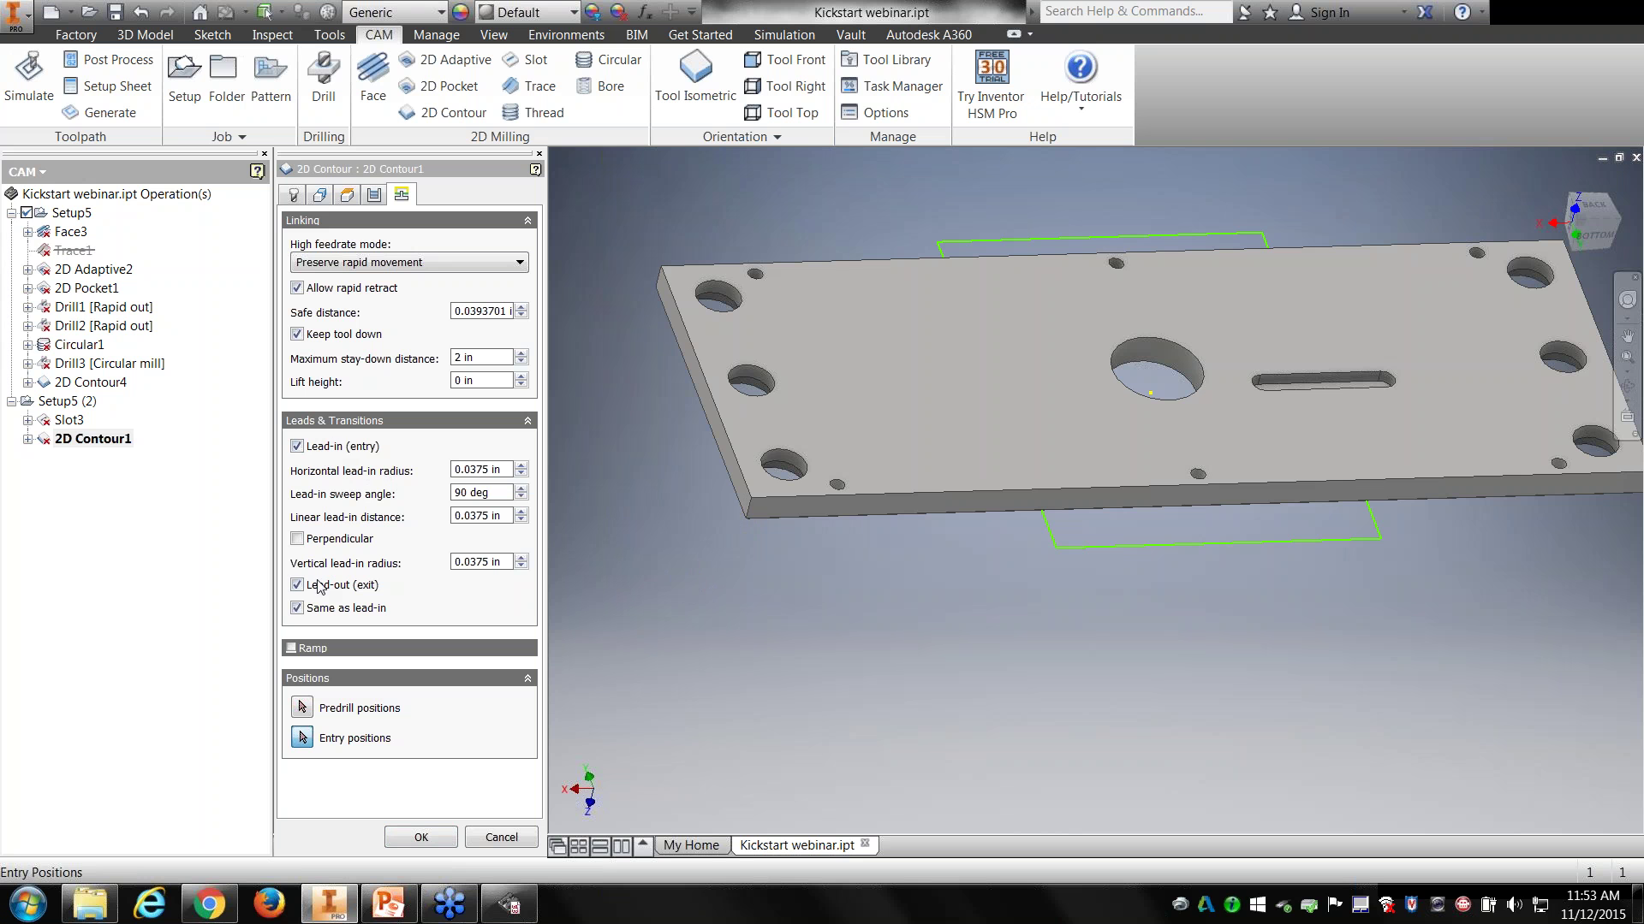
pyautogui.click(498, 473)
pyautogui.moveTo(496, 499)
pyautogui.click(296, 608)
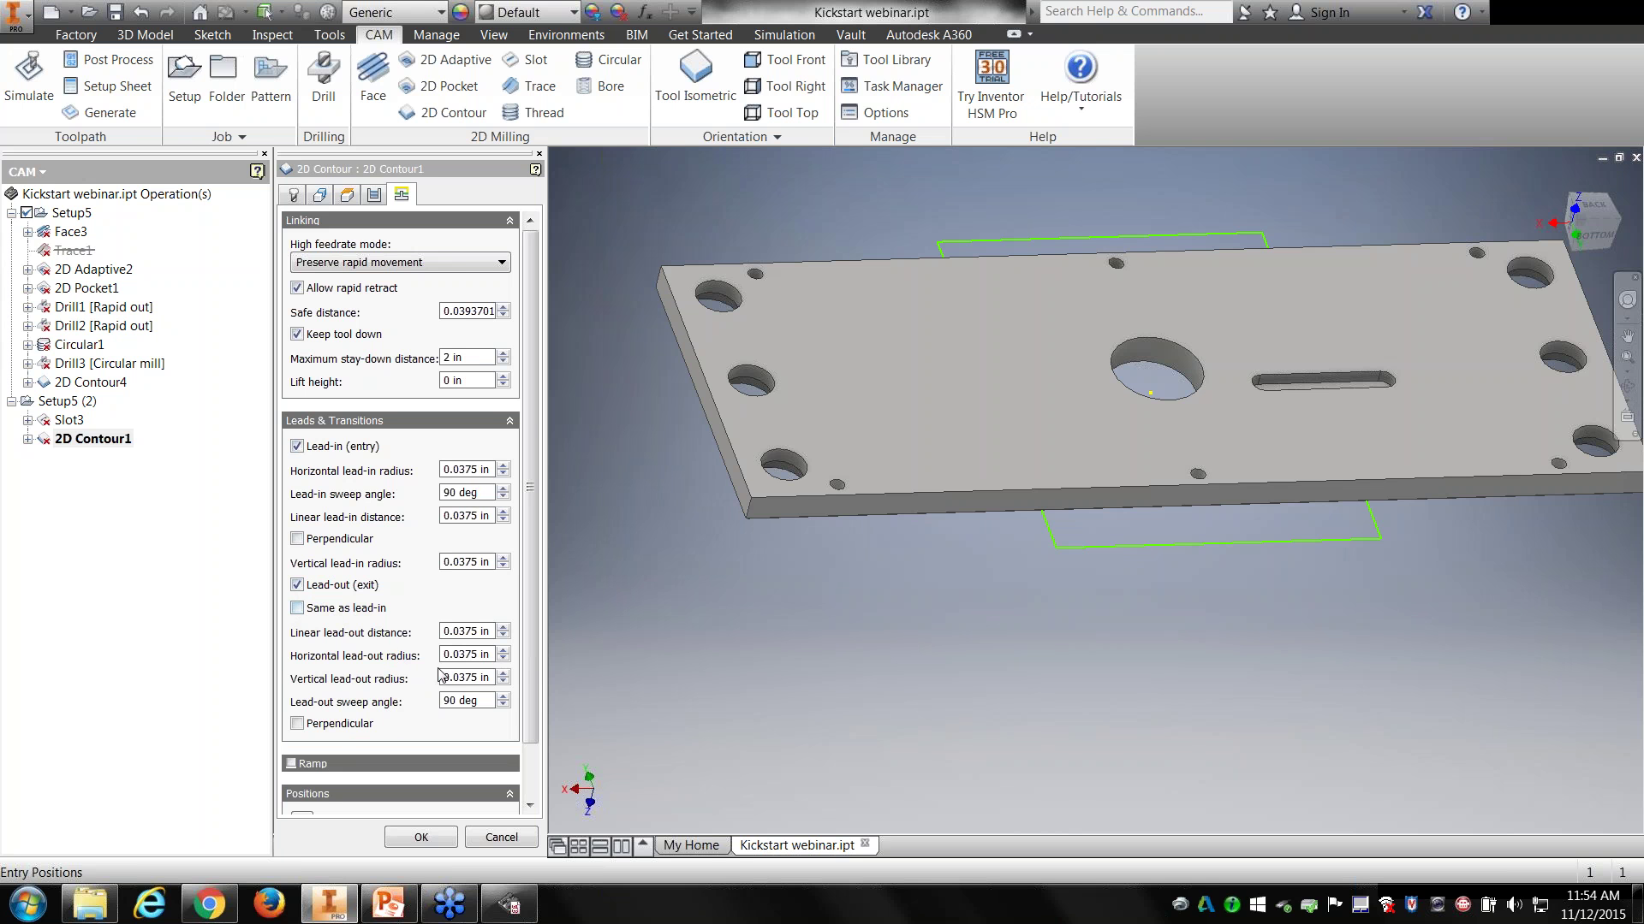
pyautogui.click(311, 611)
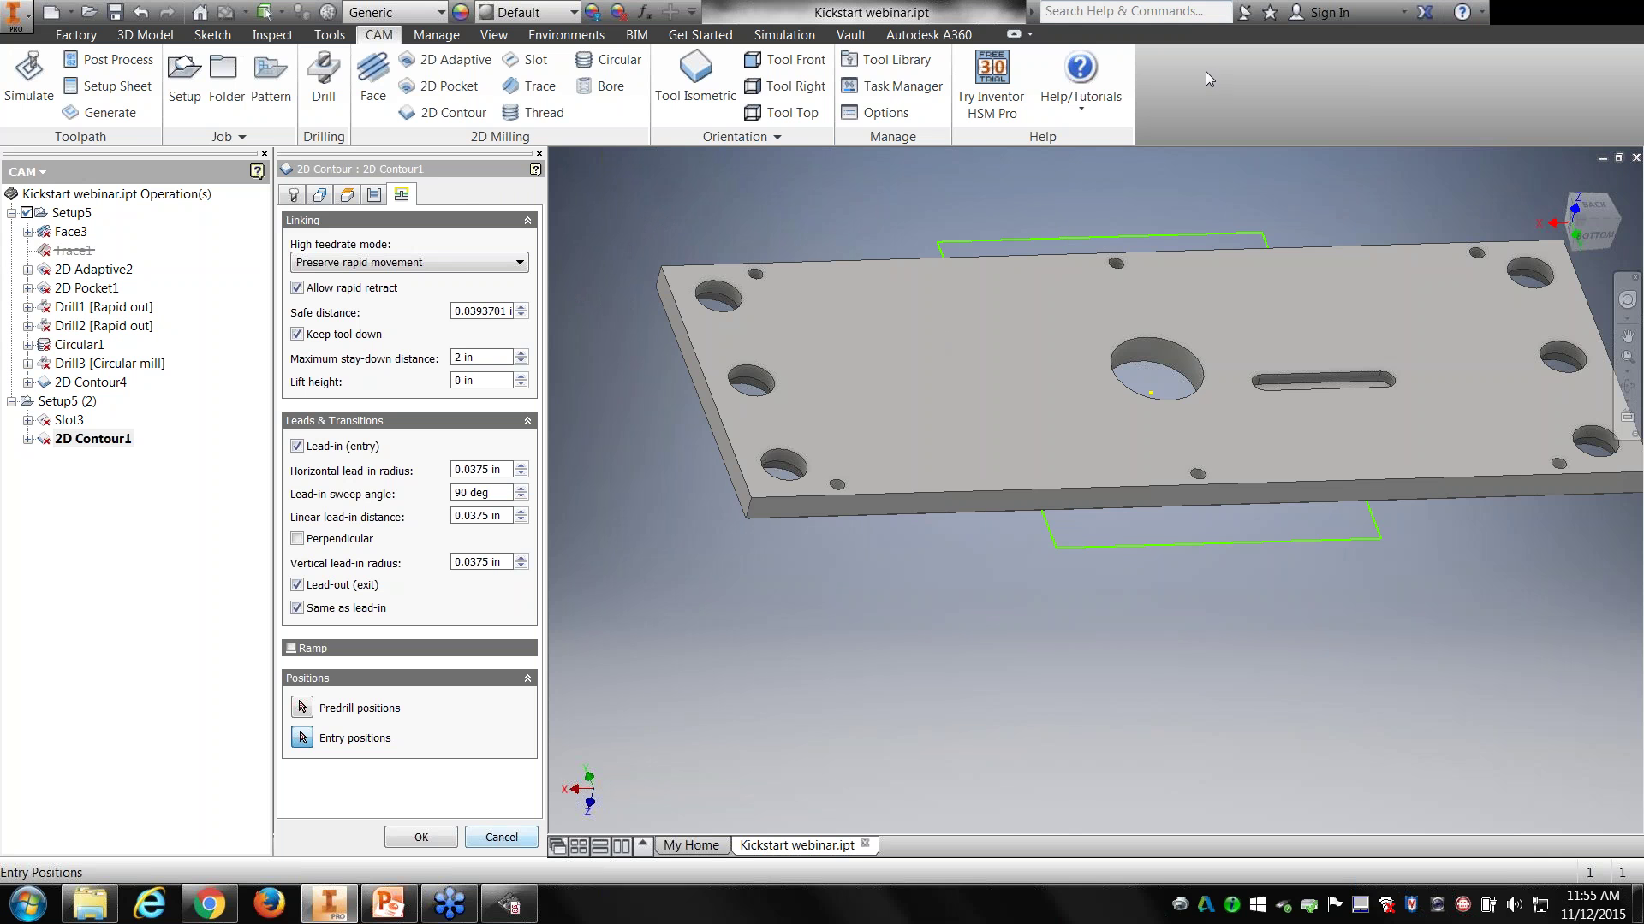
# Step: Examine the default options for the maximum stay-down distance and the contour's height settings, and cancel the edit
pyautogui.rightClick(482, 358)
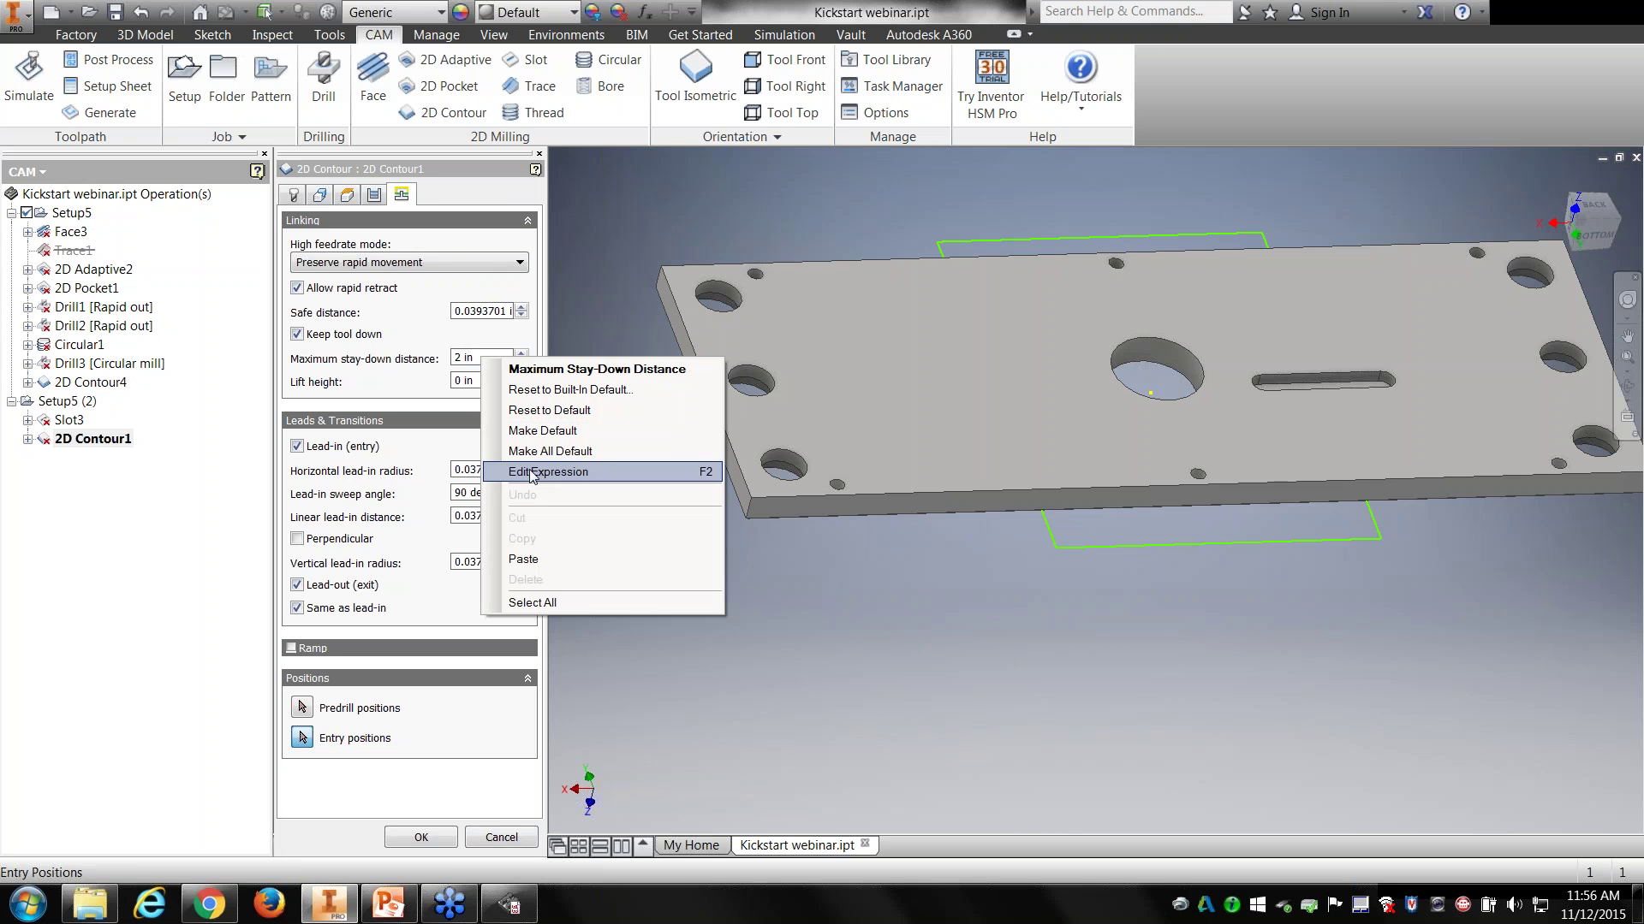
pyautogui.click(417, 397)
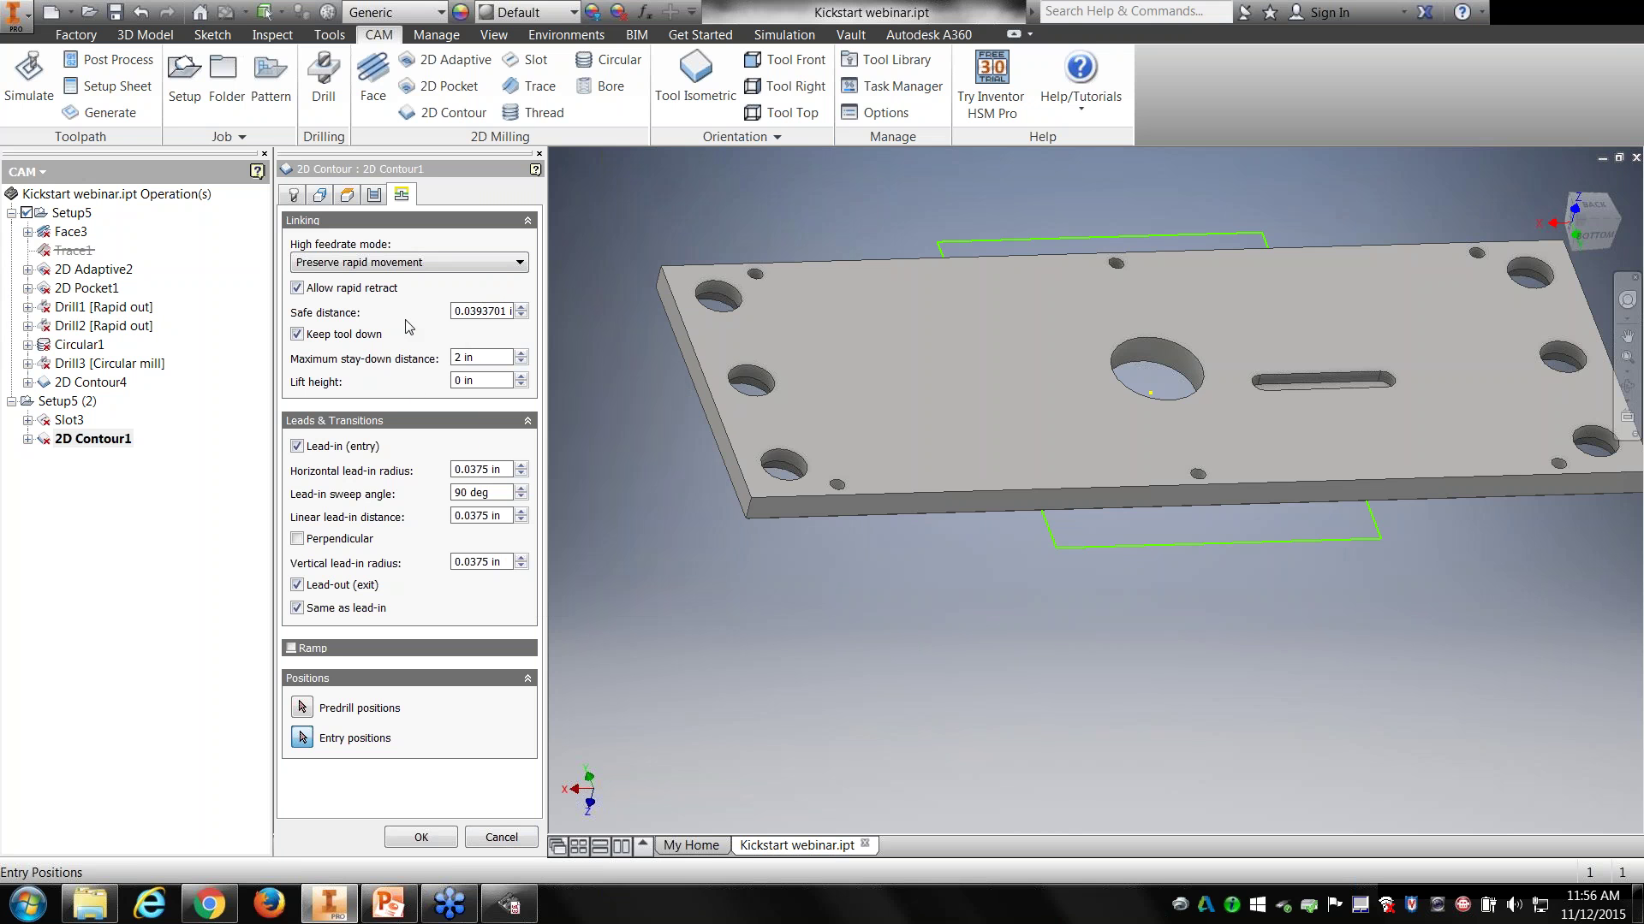
pyautogui.click(347, 196)
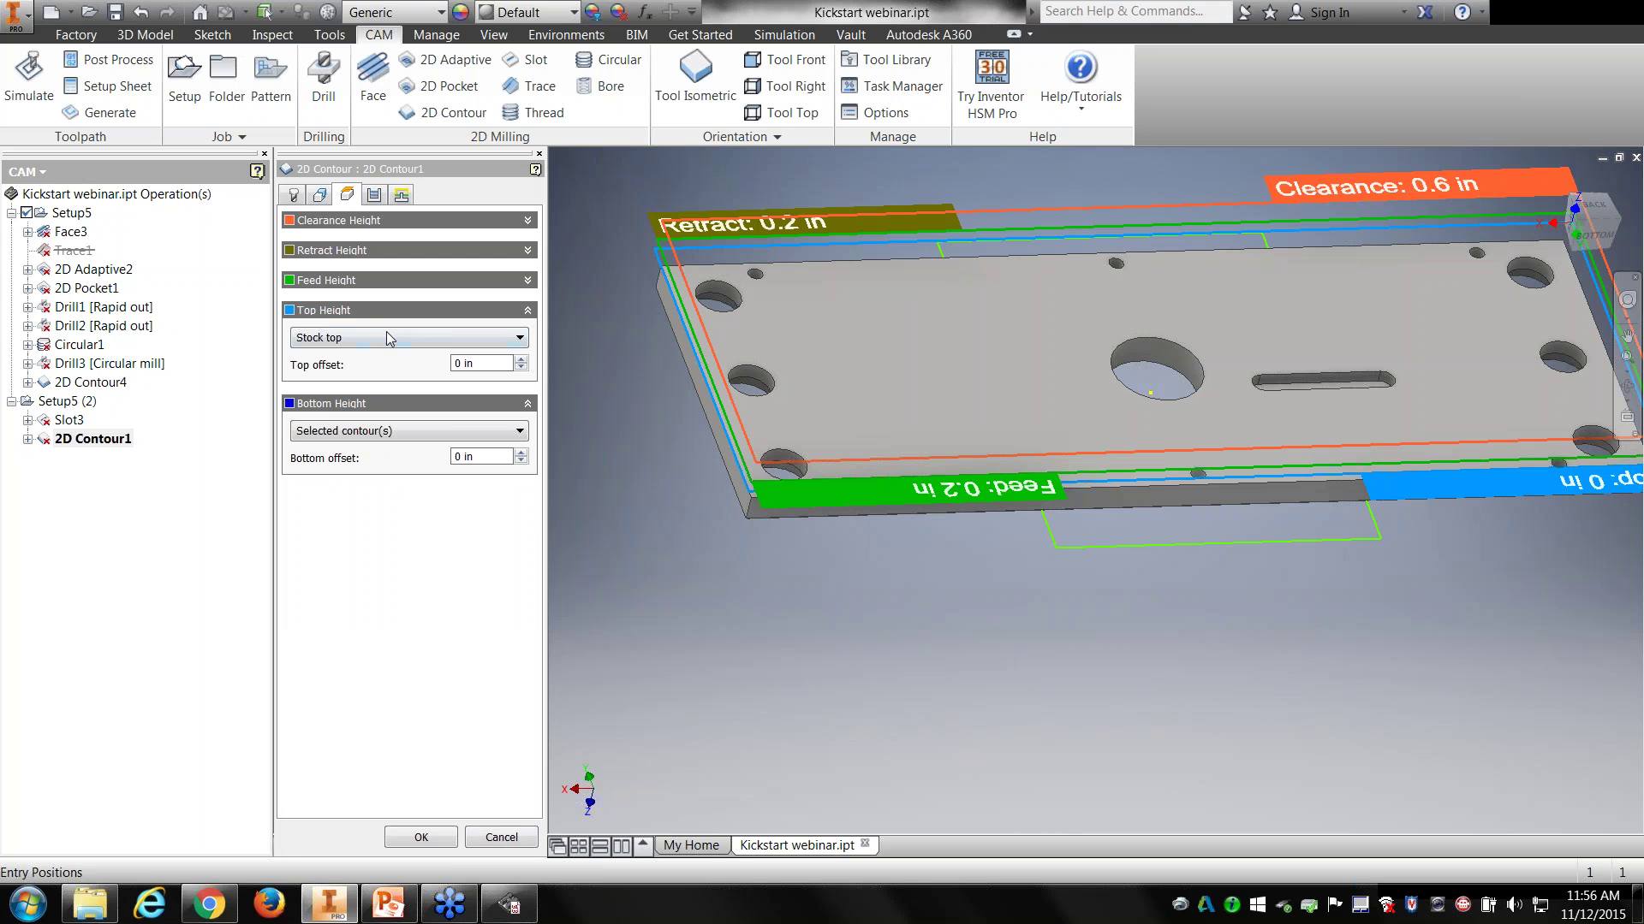
pyautogui.click(527, 280)
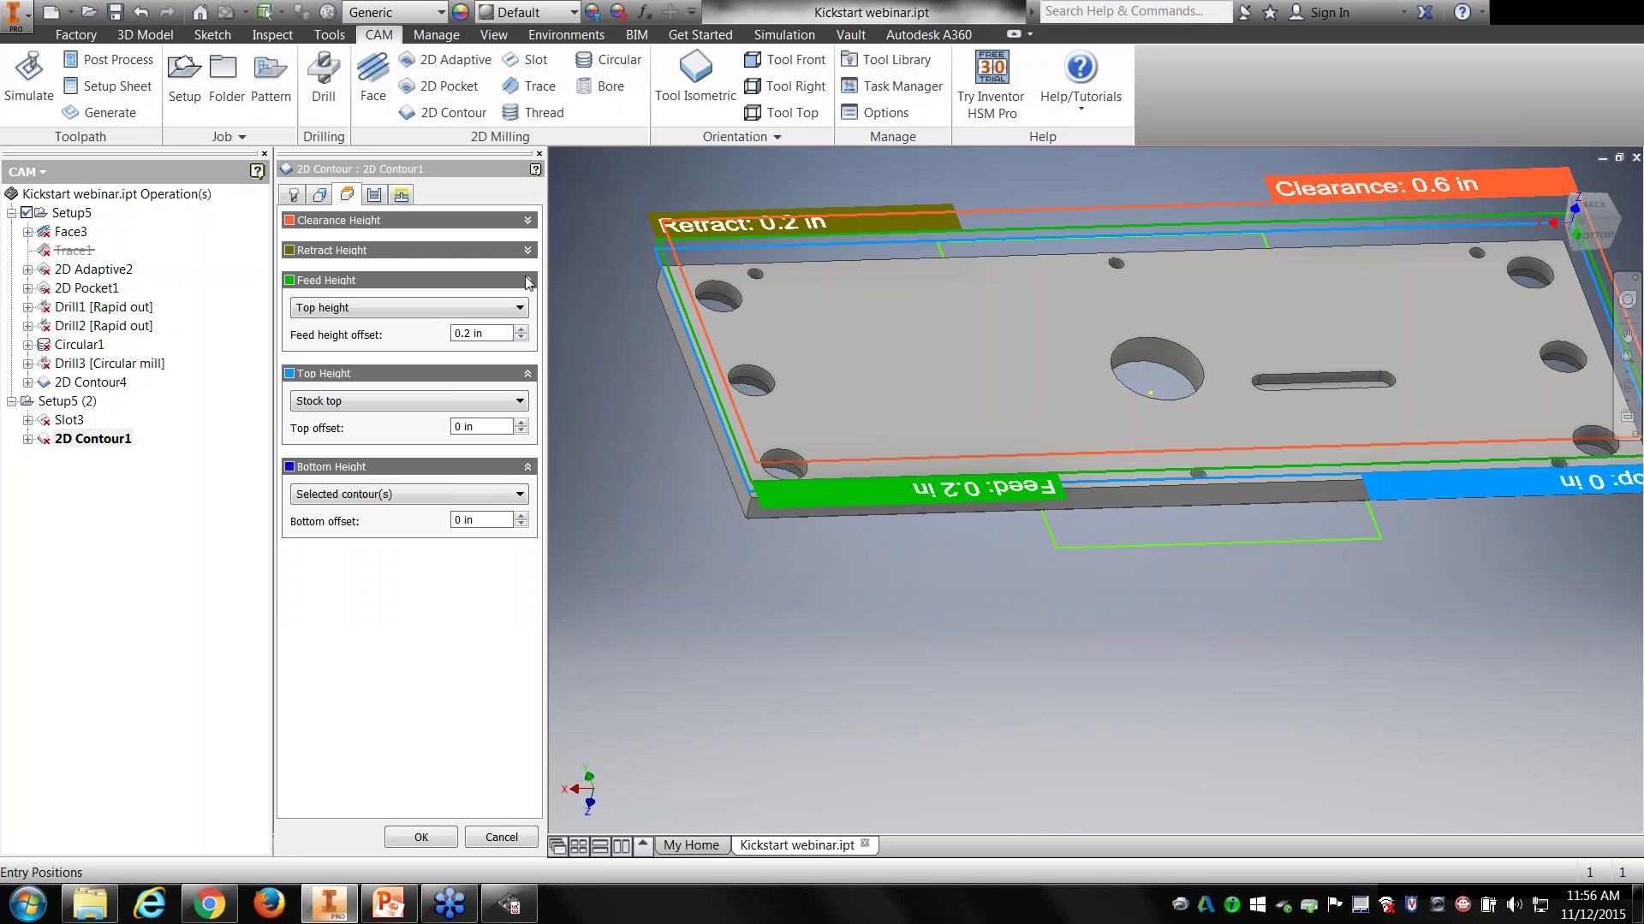
pyautogui.click(527, 250)
pyautogui.click(527, 220)
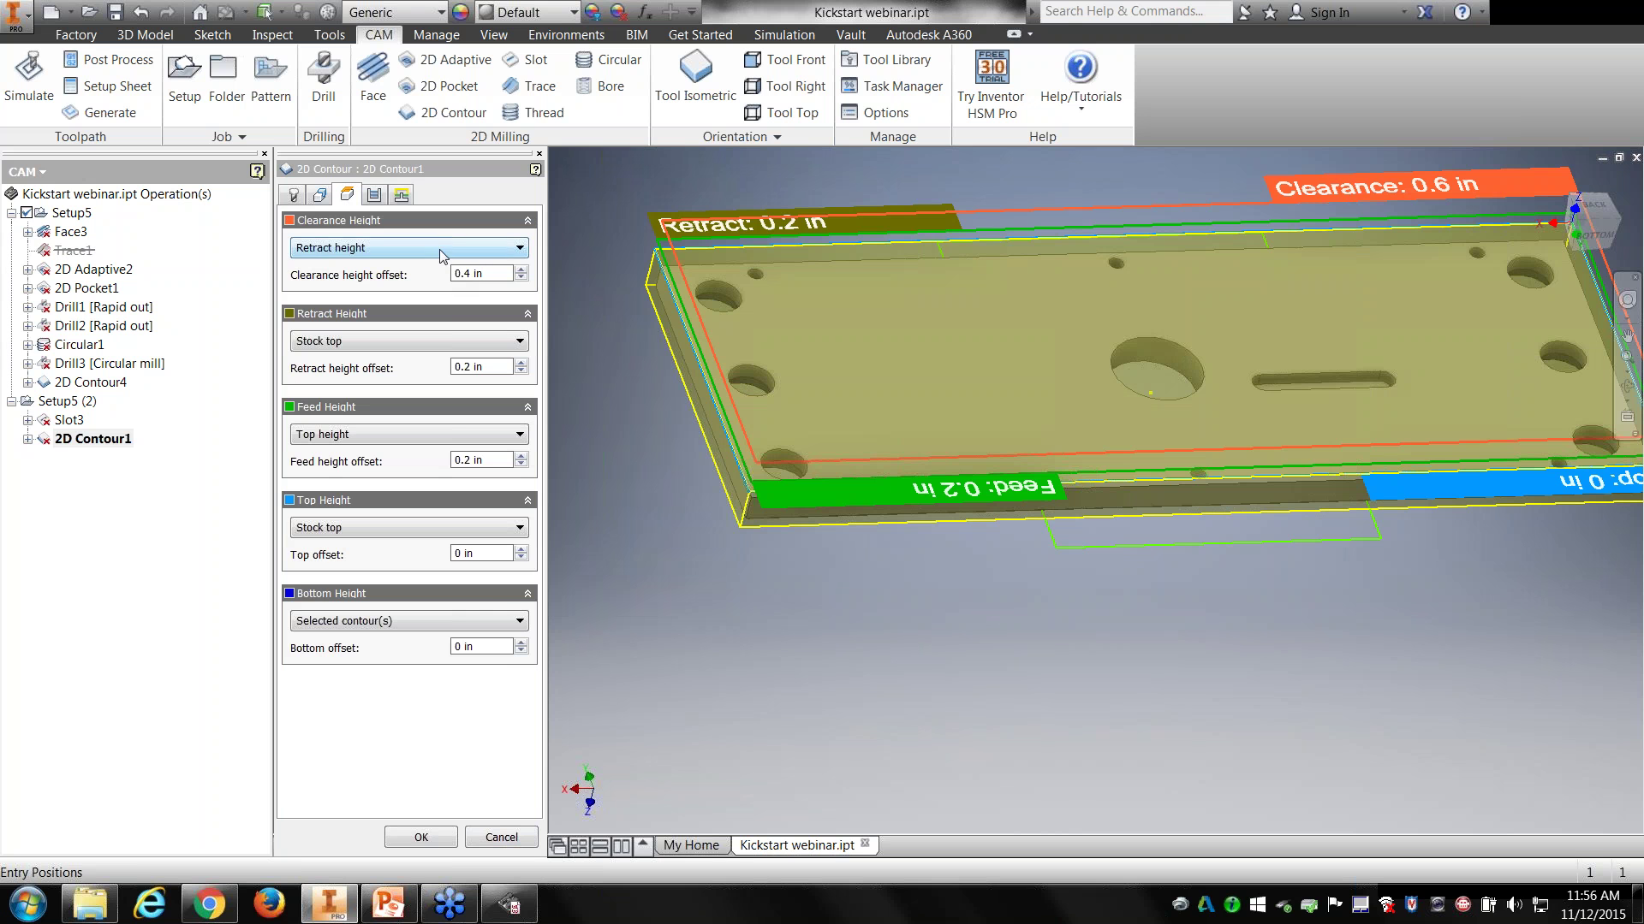
pyautogui.click(501, 837)
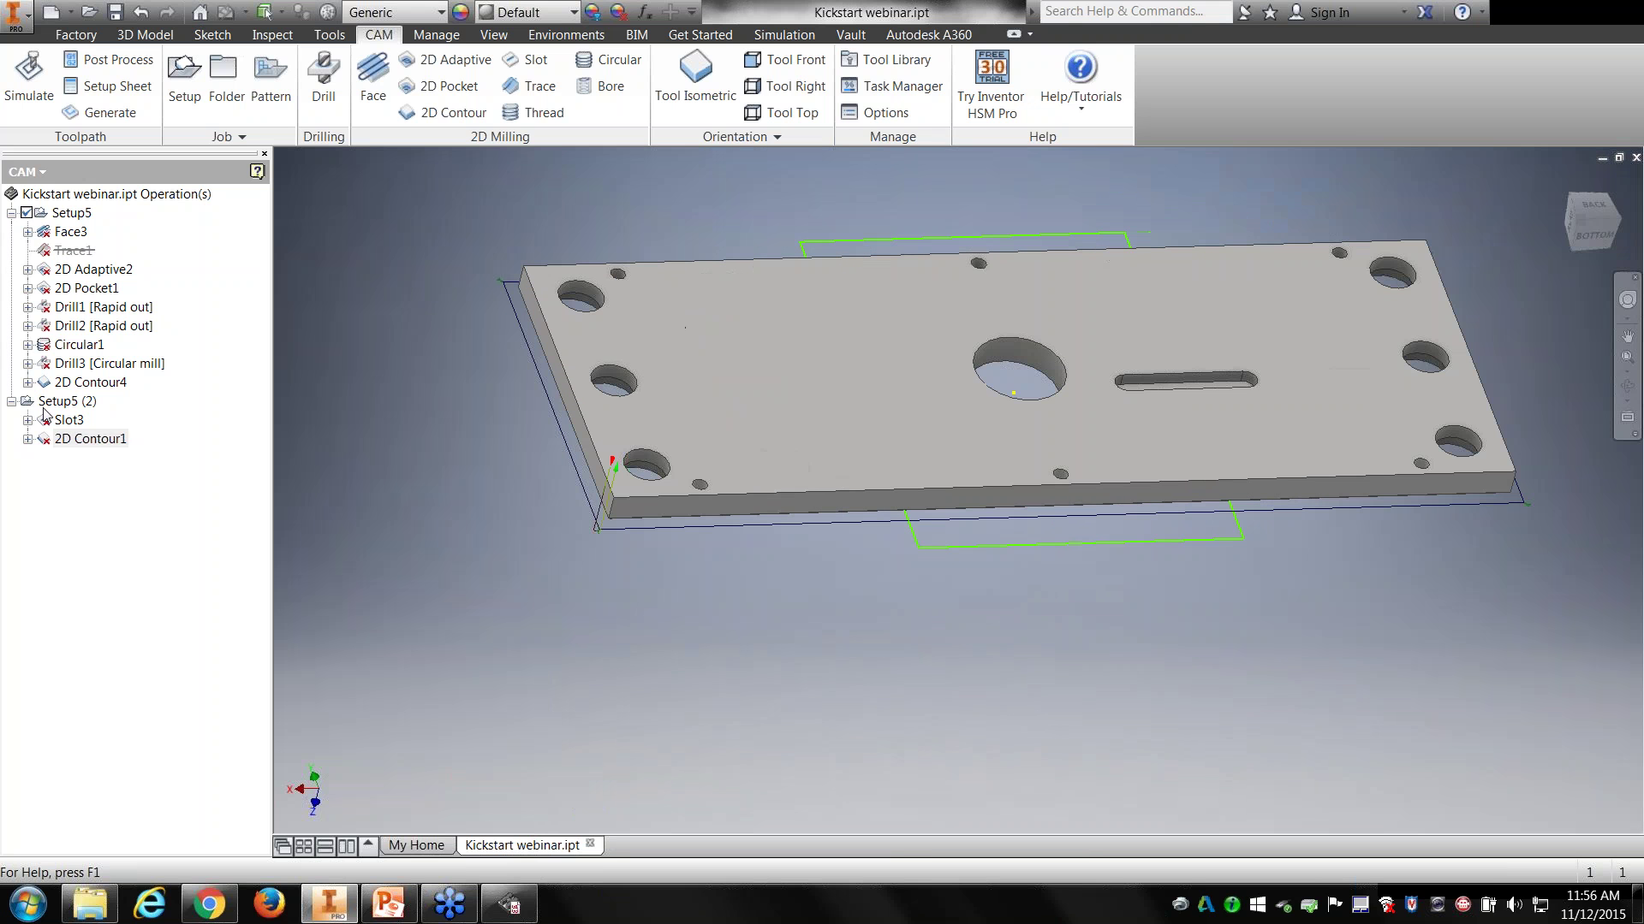
# Step: Show all parameters of 2D Contour1 with Compare and Edit in an enlarged window, and filter them by "retr"
pyautogui.rightClick(87, 441)
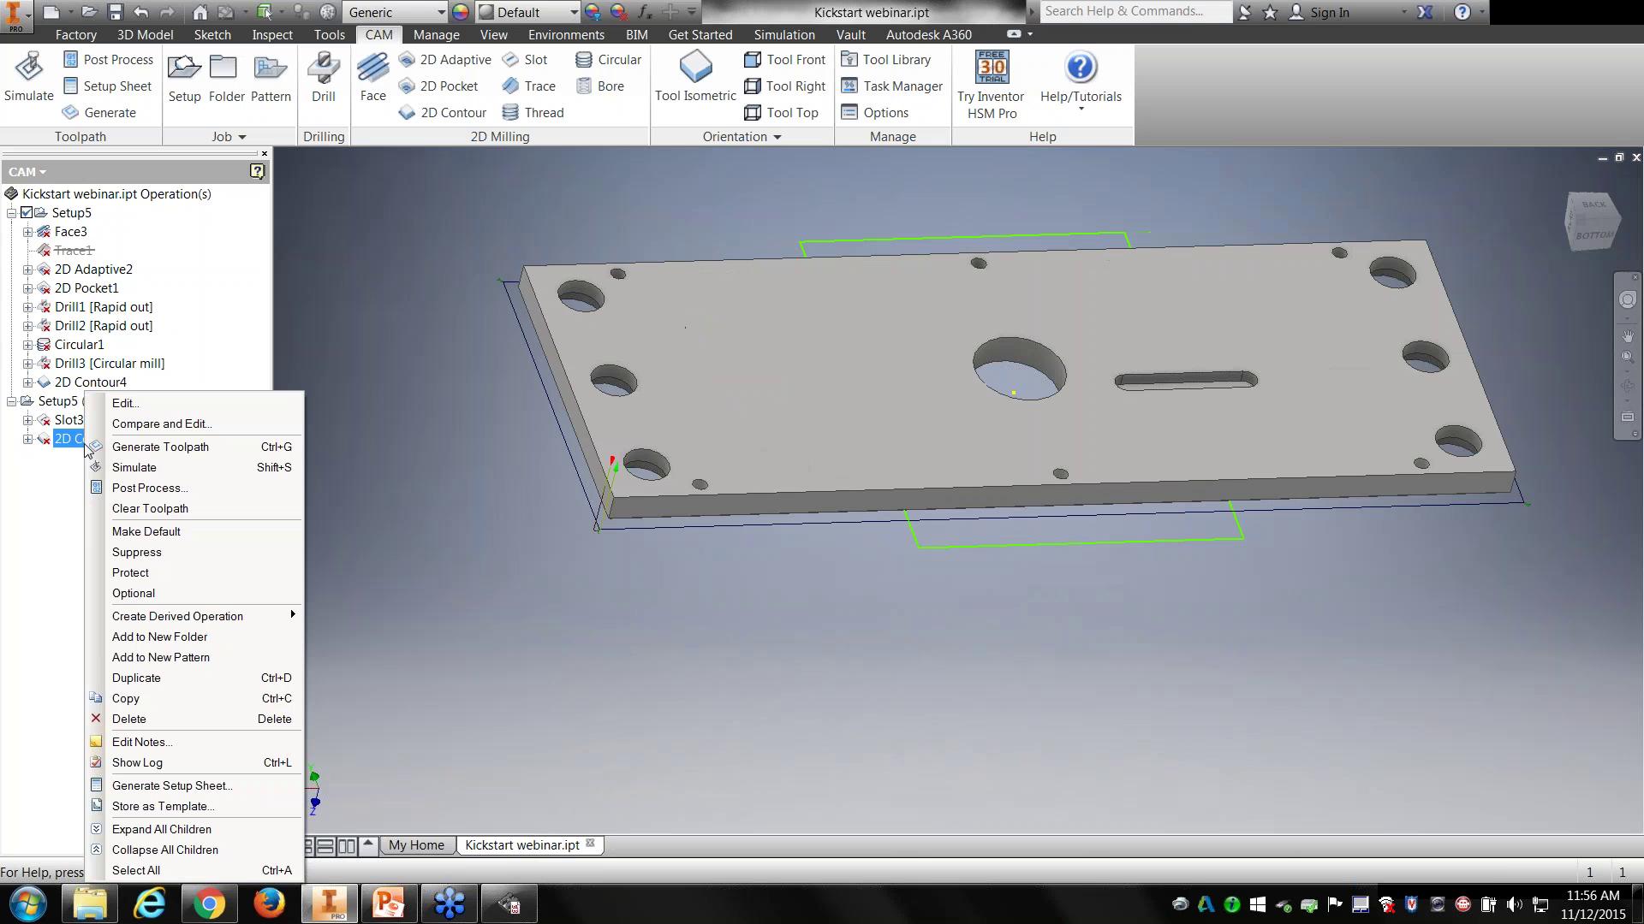
pyautogui.click(190, 427)
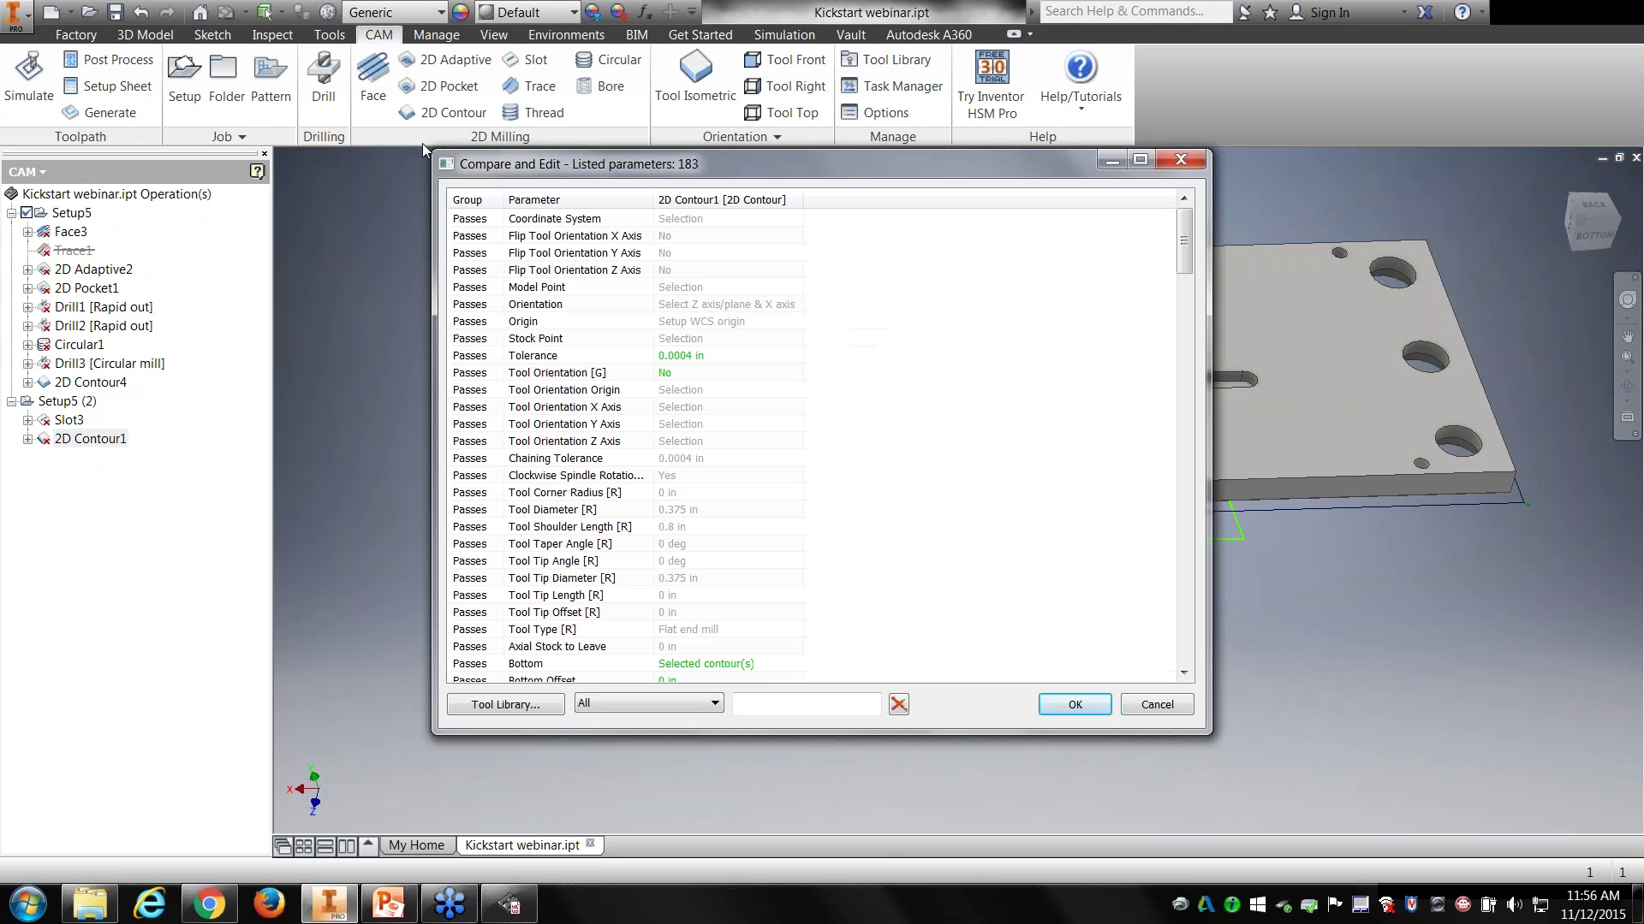
pyautogui.moveTo(432, 149); pyautogui.dragTo(185, 21)
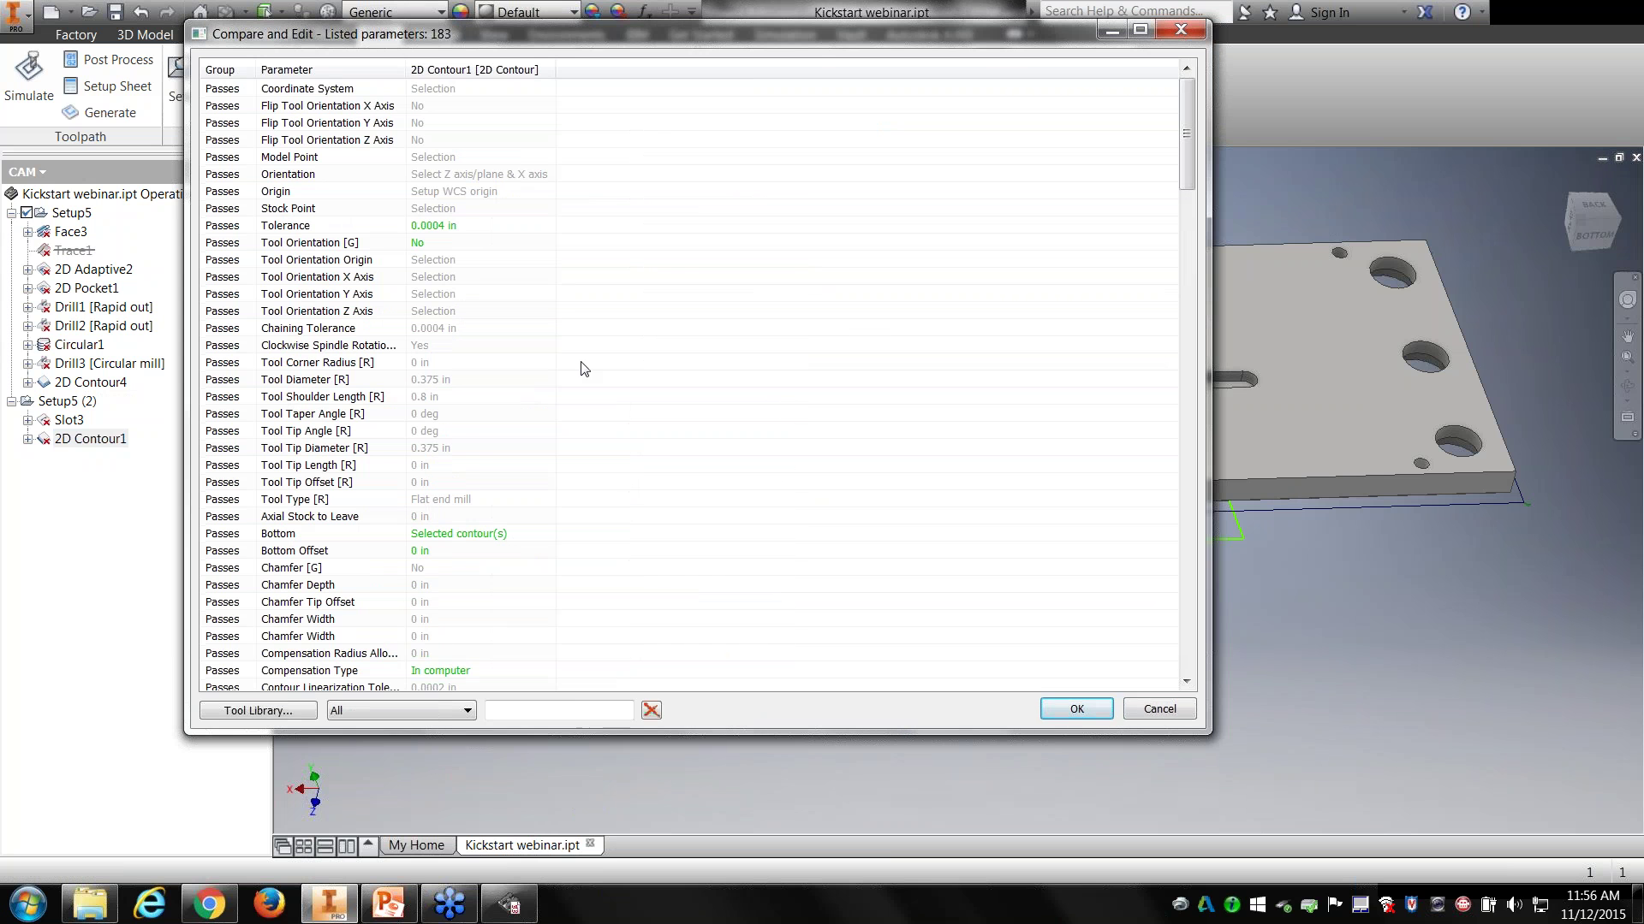
pyautogui.moveTo(1213, 751); pyautogui.dragTo(1297, 813)
pyautogui.click(593, 794)
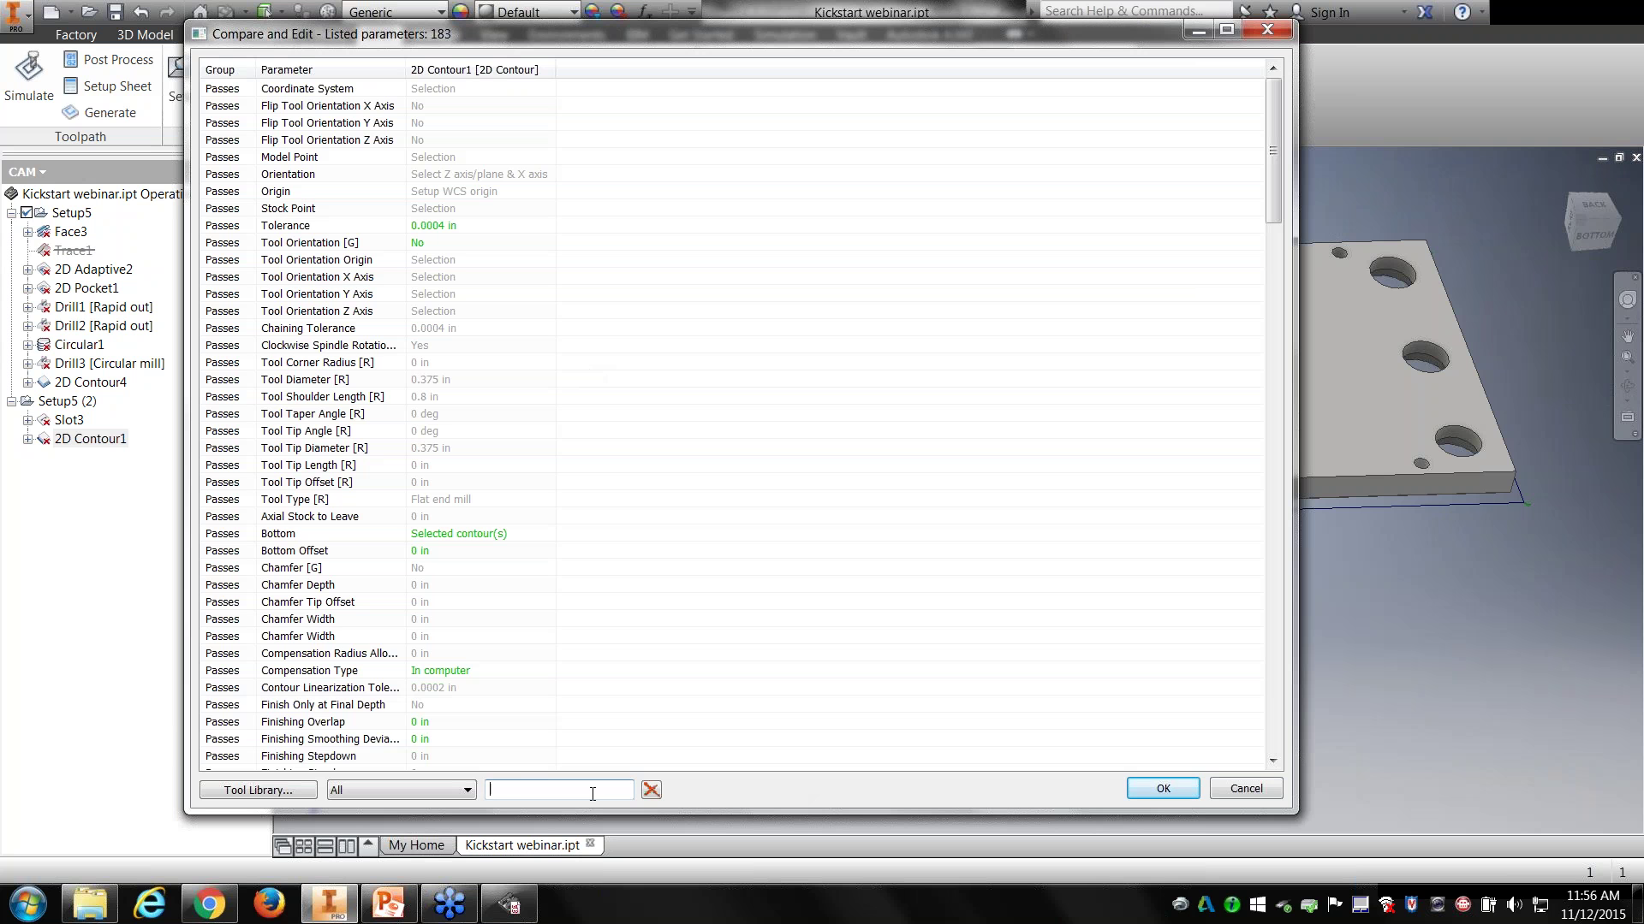
pyautogui.write('retr')
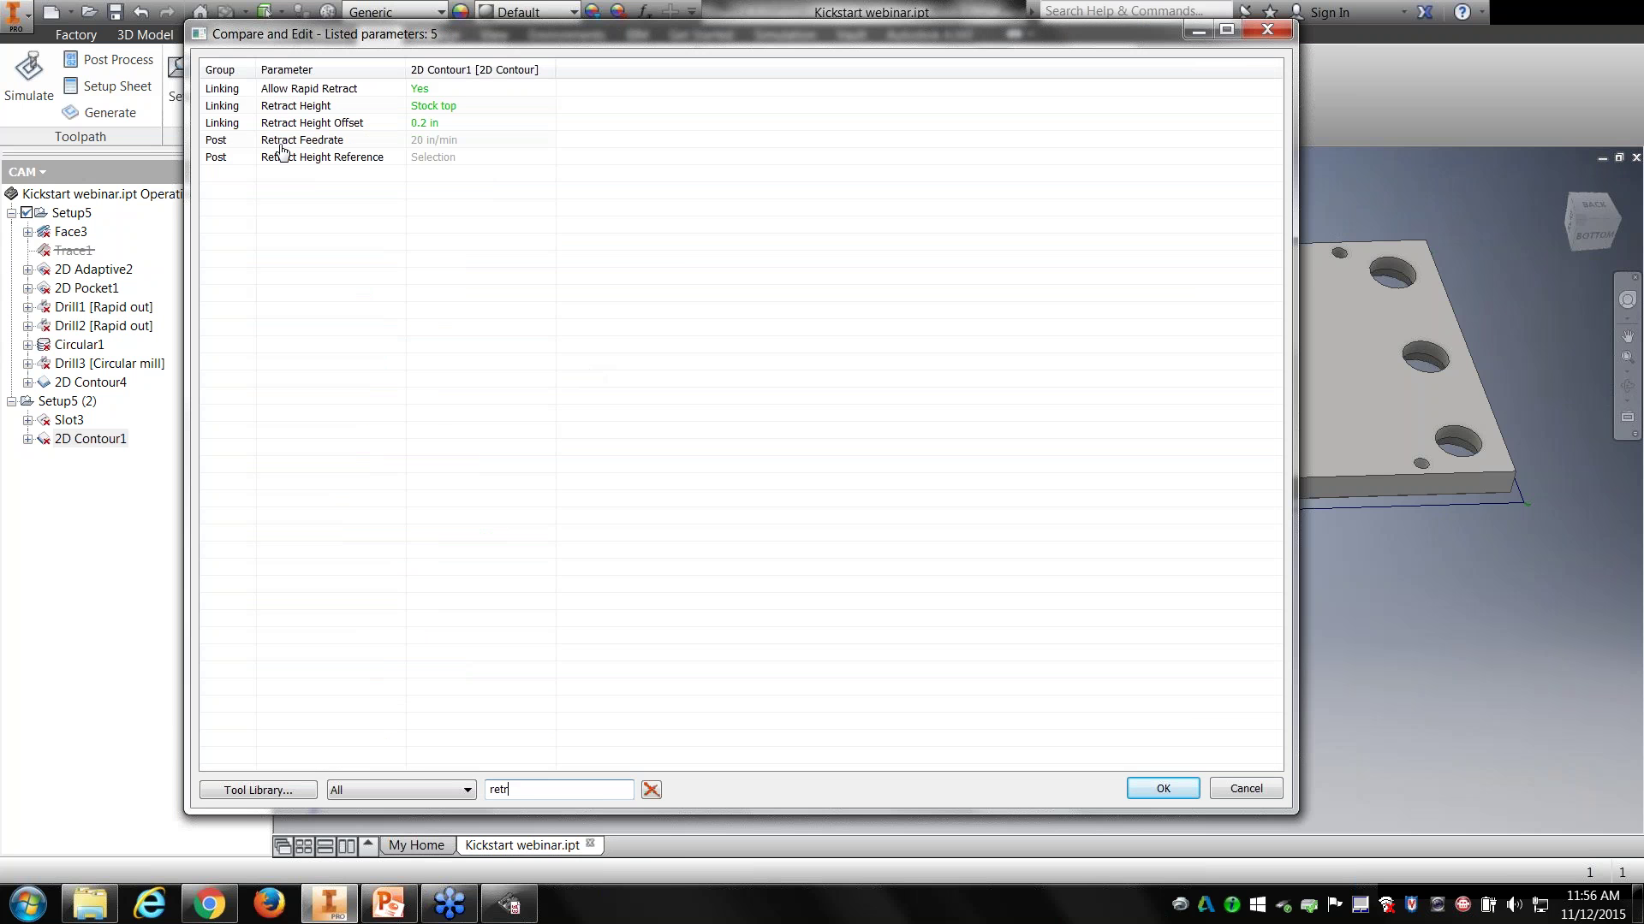
# Step: Examine the reference choices and default options of the Retract Height parameter without changing it
pyautogui.click(446, 114)
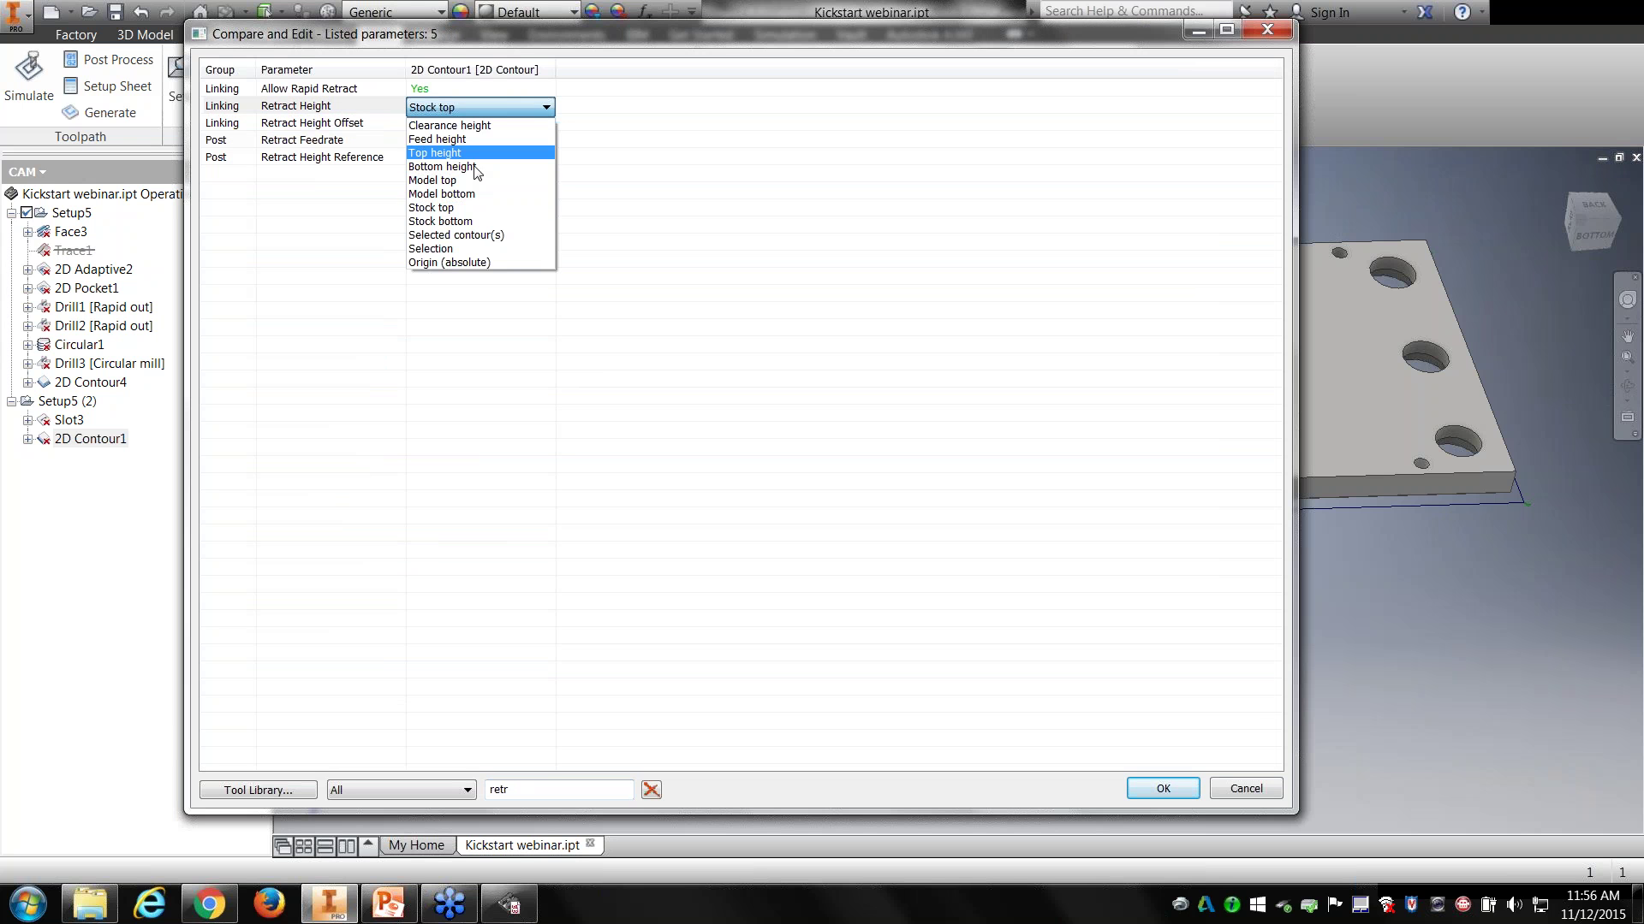
pyautogui.click(483, 105)
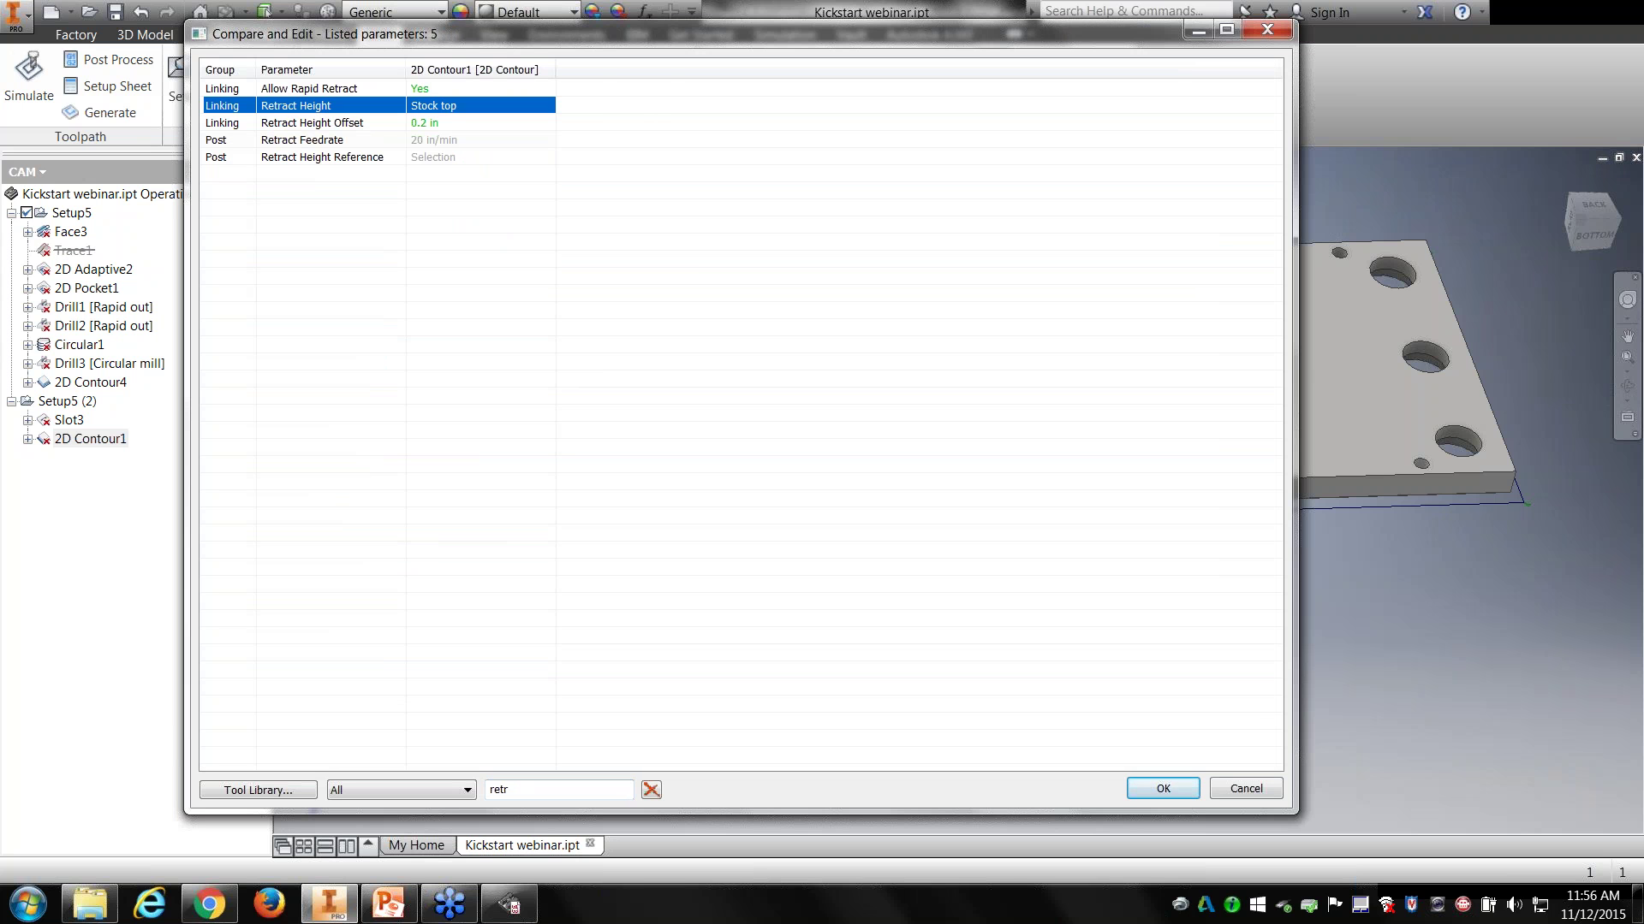
pyautogui.rightClick(483, 105)
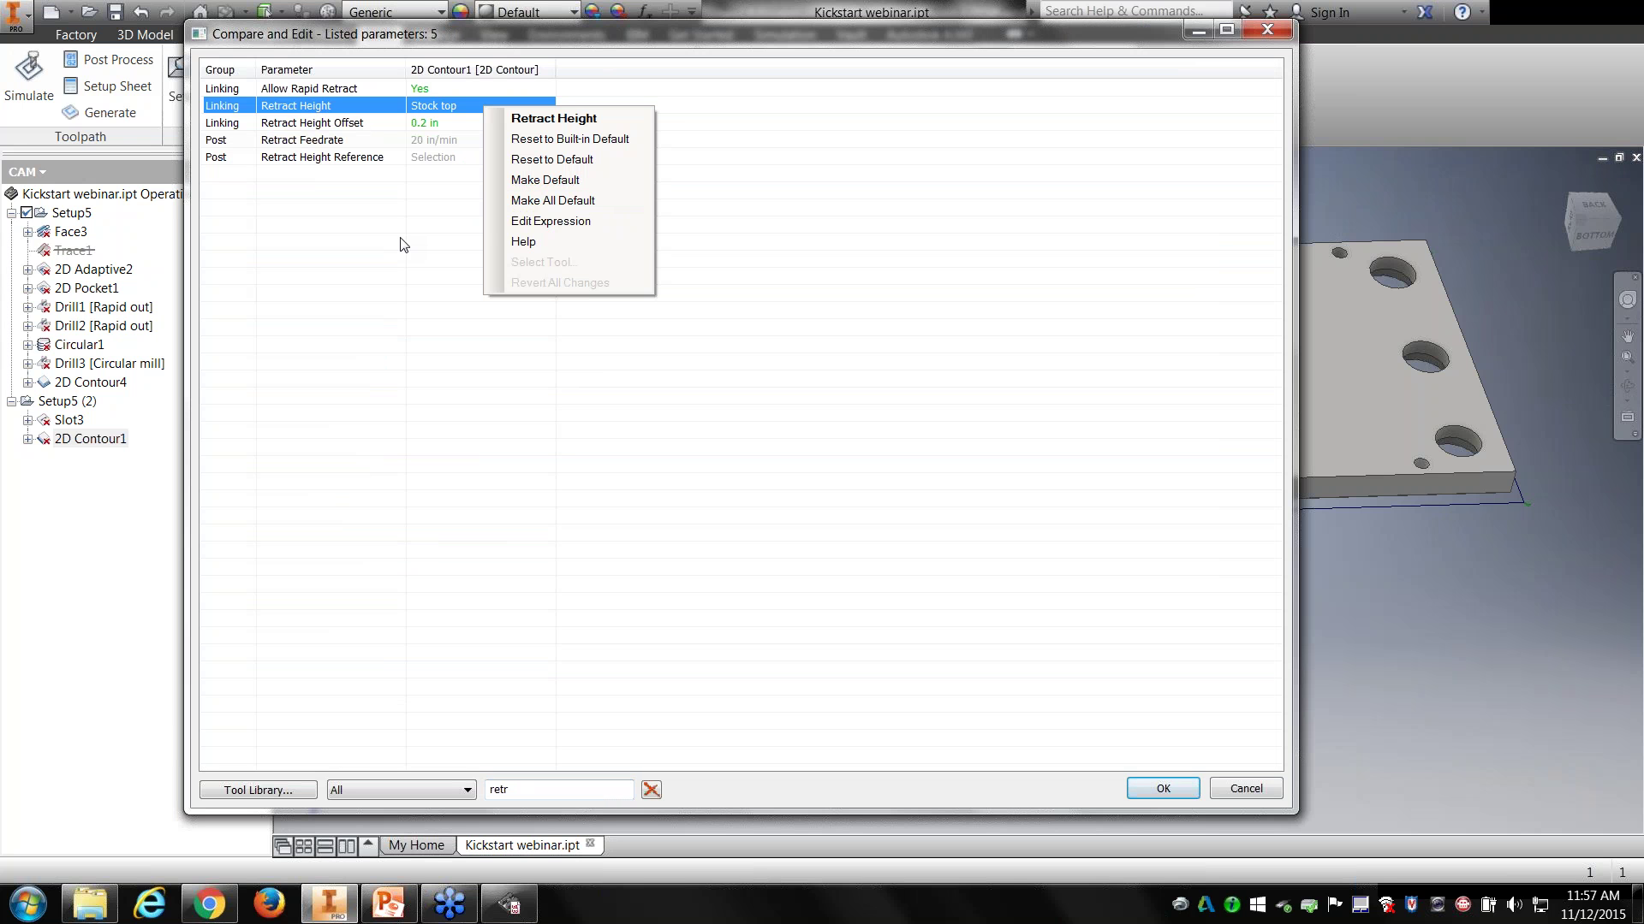
pyautogui.click(1041, 755)
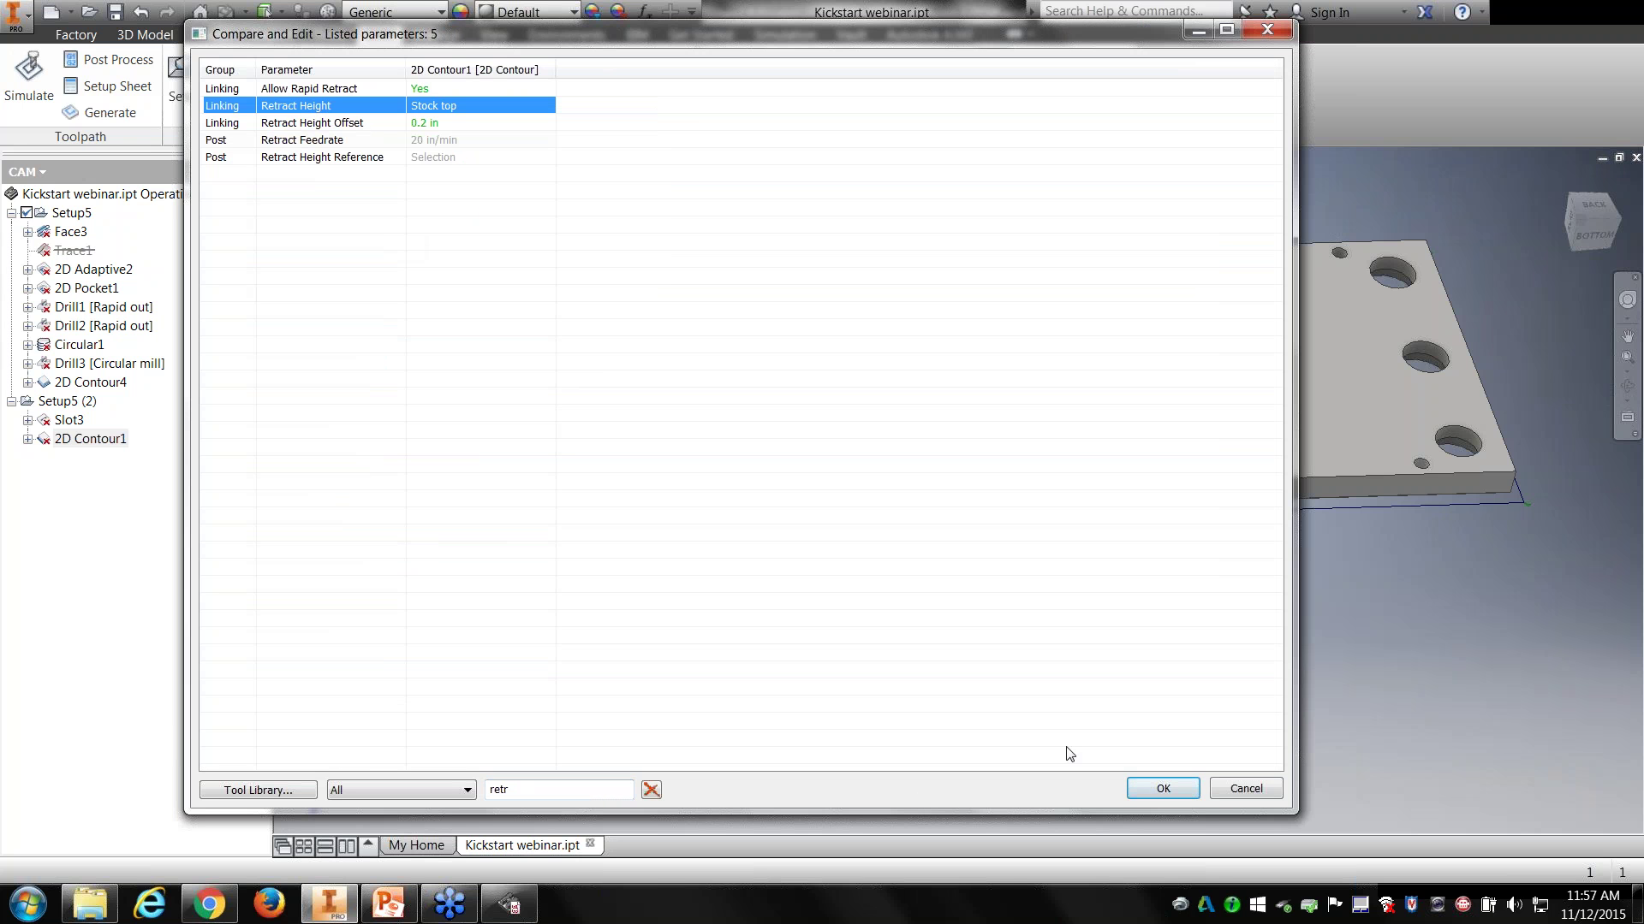
pyautogui.click(1622, 437)
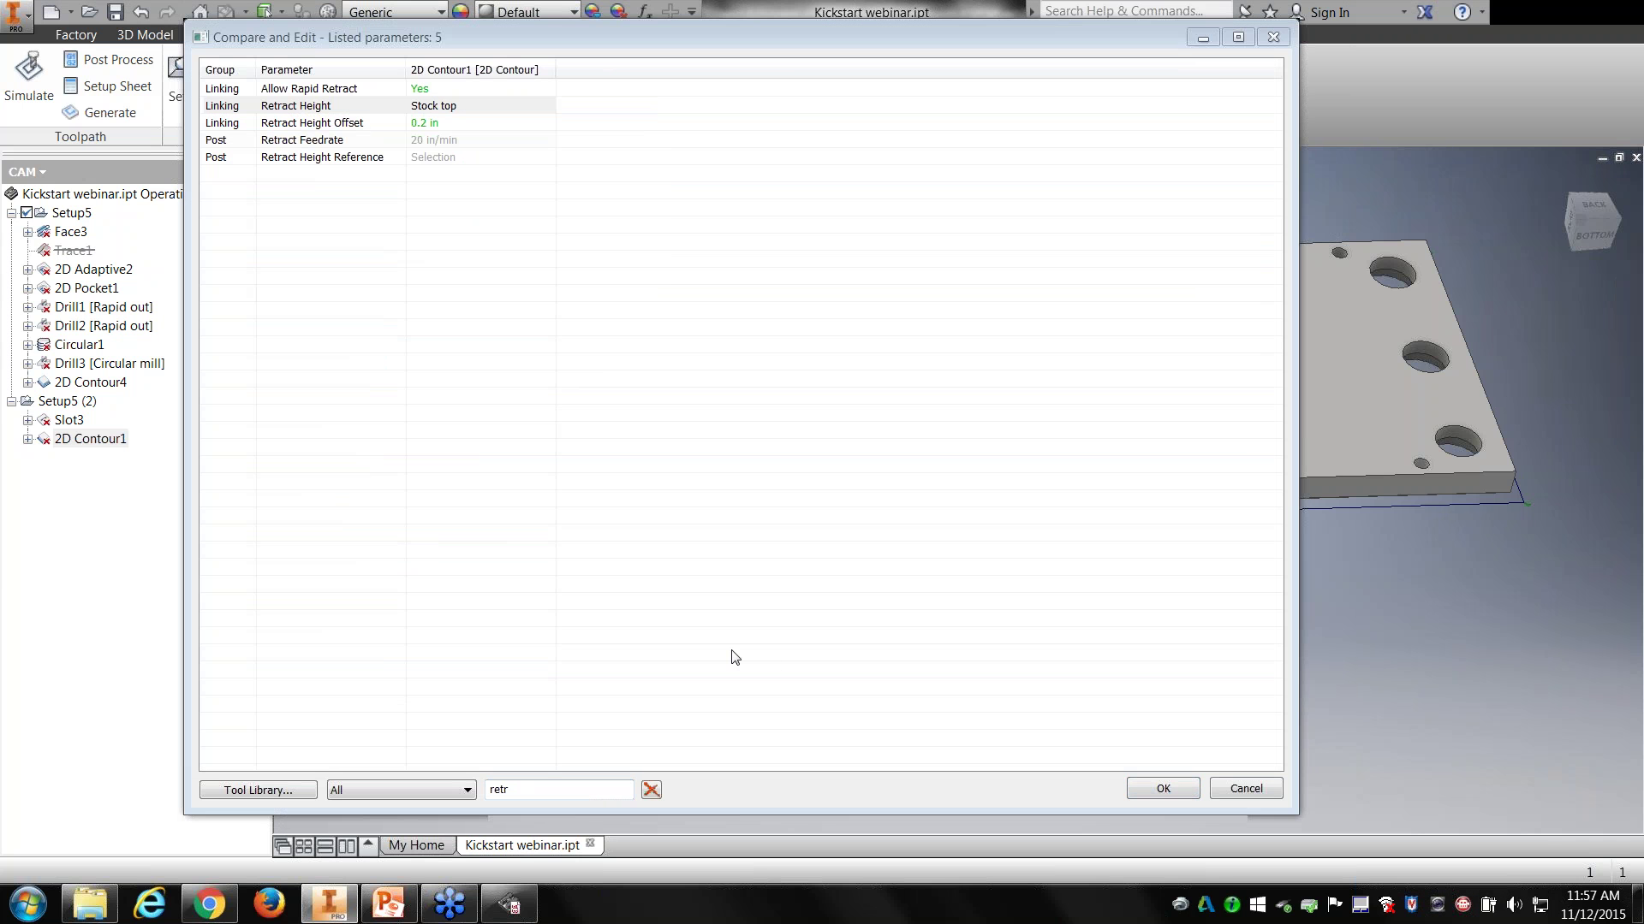